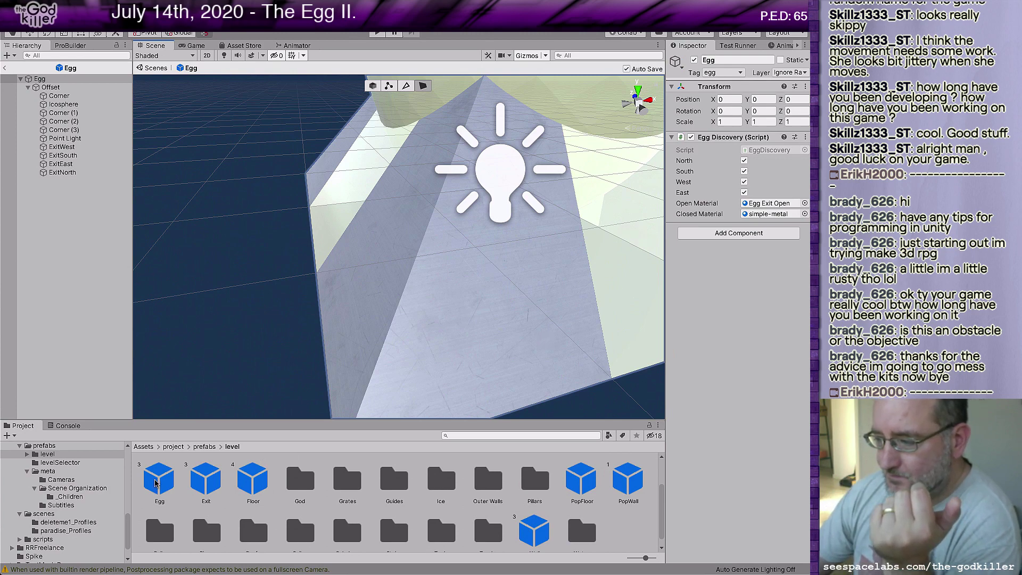
Duplicate the Egg prefab in the level prefabs folder and open the copy for editing
left_click(155, 483)
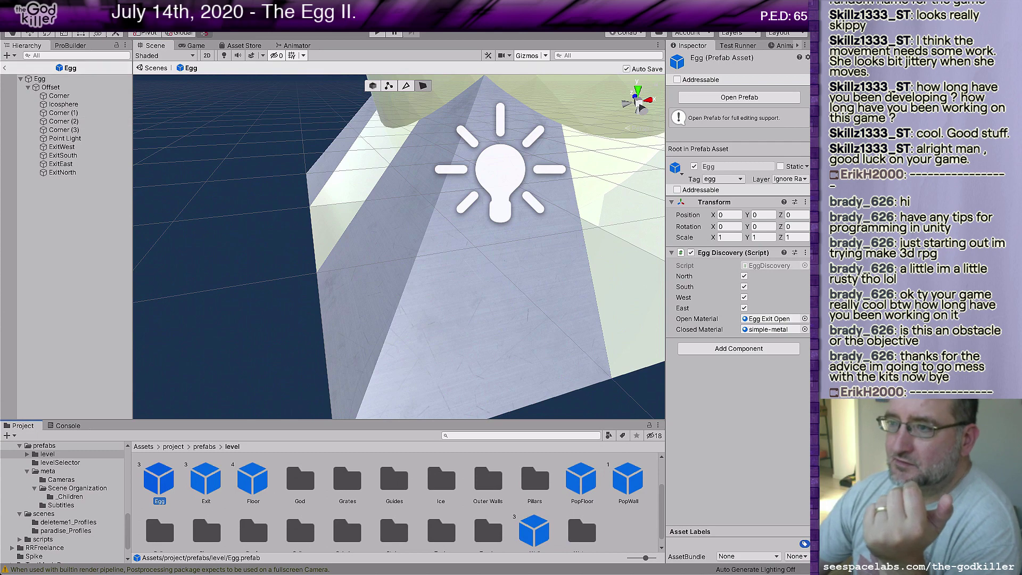
left_click(88, 27)
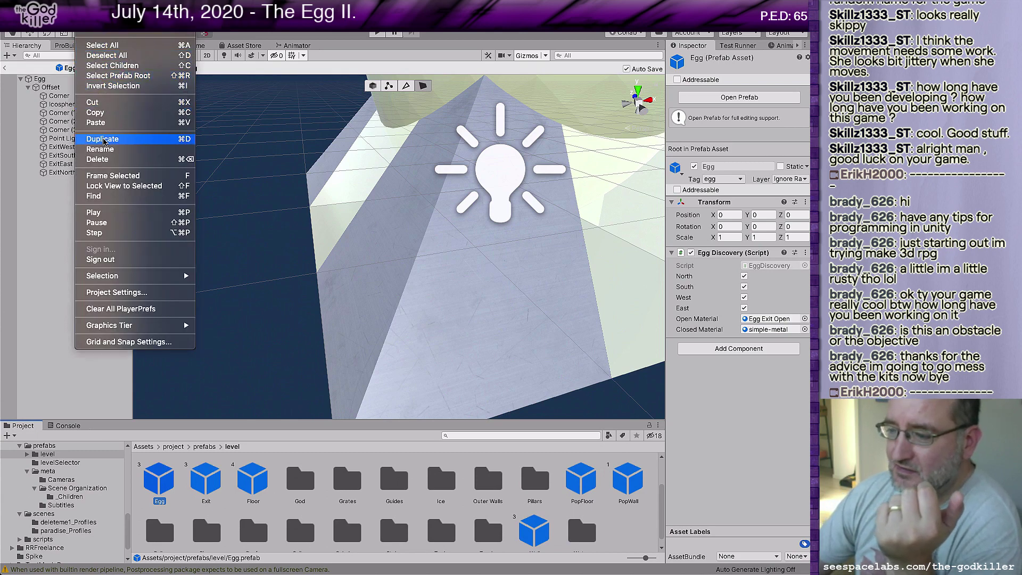
left_click(103, 139)
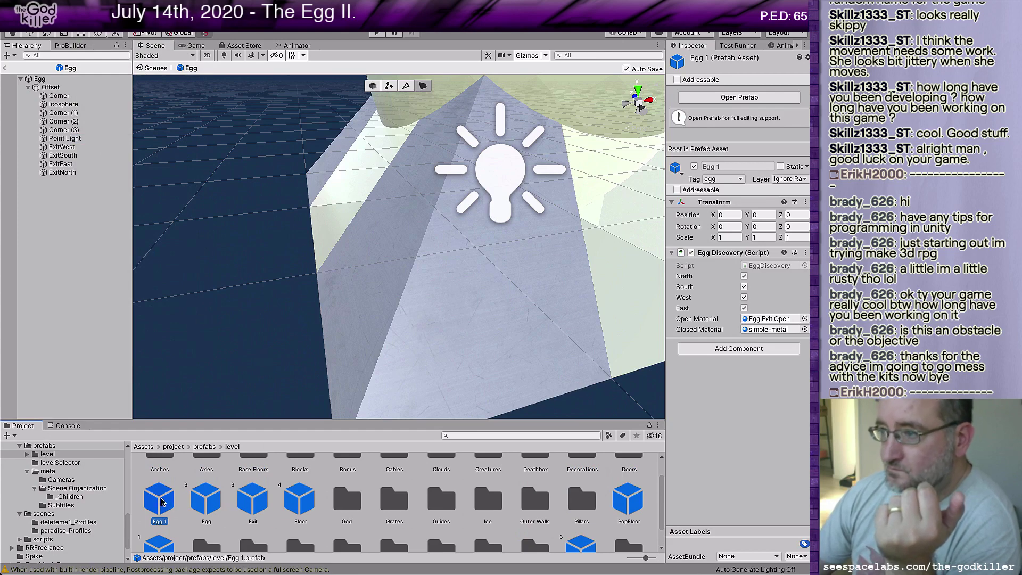
double_click(160, 500)
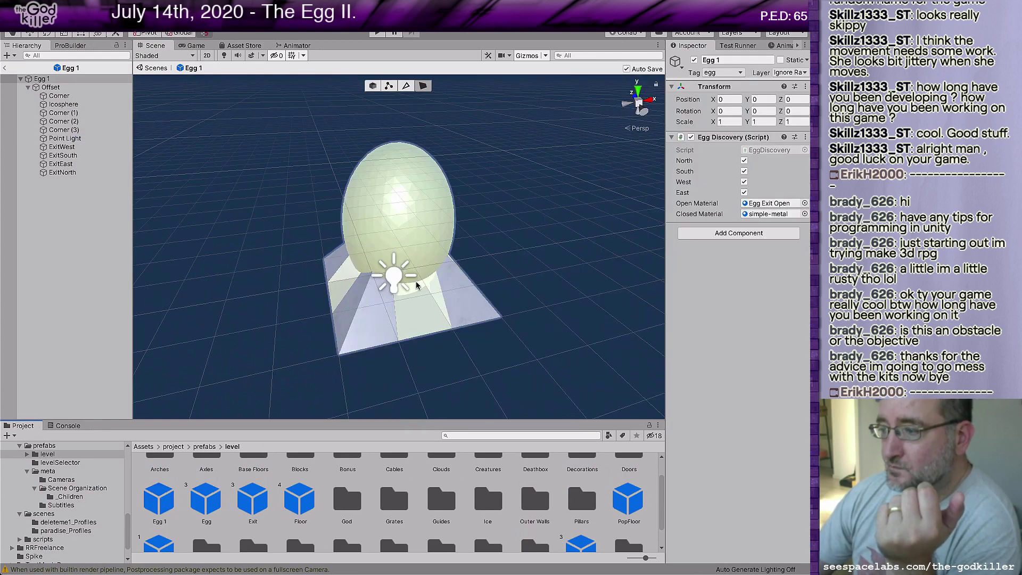
Apply Smart Subdivide to one large sloped face of the Corner piece at the egg's base
scroll(405, 288, "up", 4)
middle_click_drag(404, 287, 450, 198)
scroll(449, 197, "up", 1)
scroll(444, 205, "up", 1)
scroll(440, 212, "down", 1)
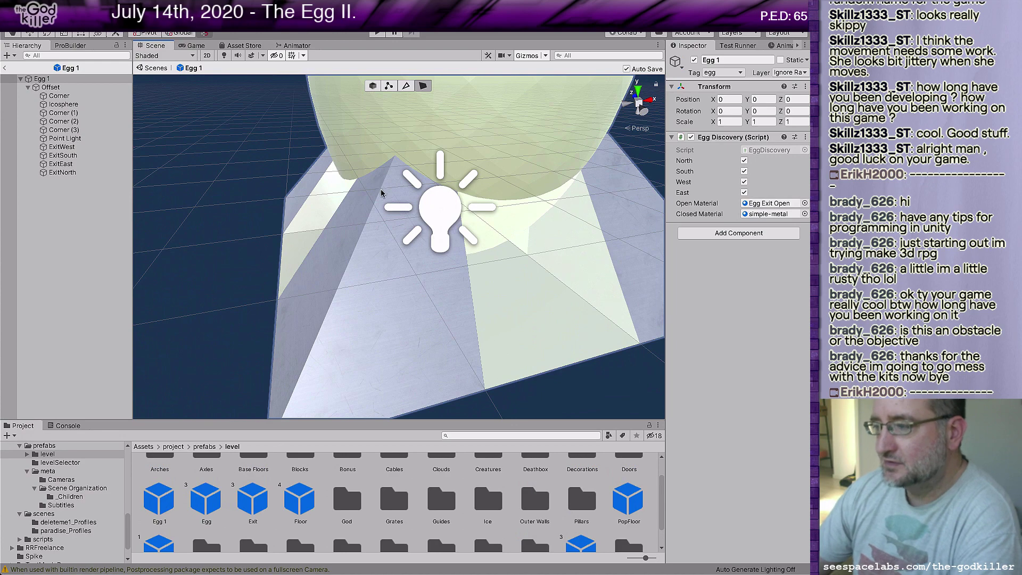
left_click(388, 293)
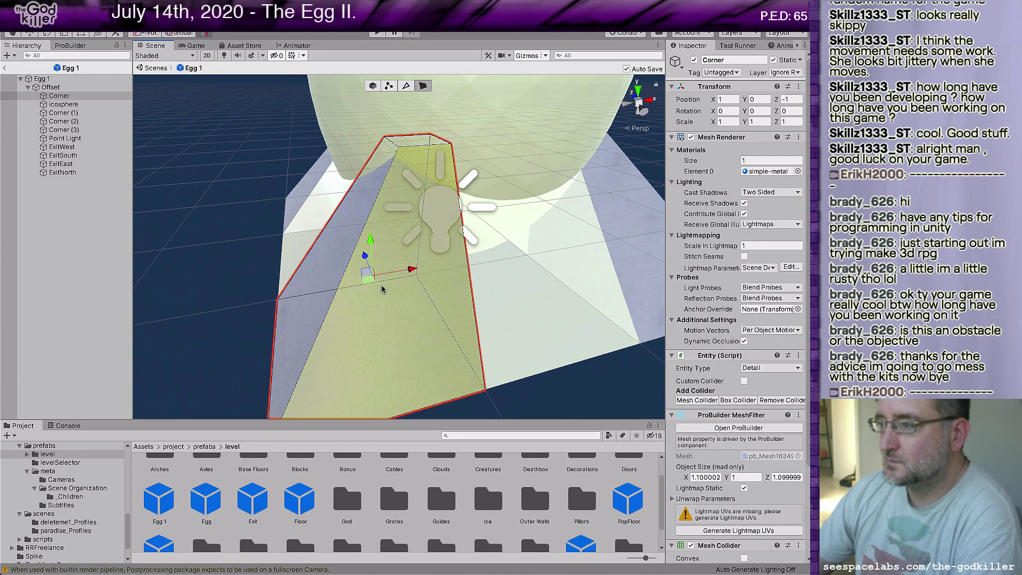
left_click(381, 291)
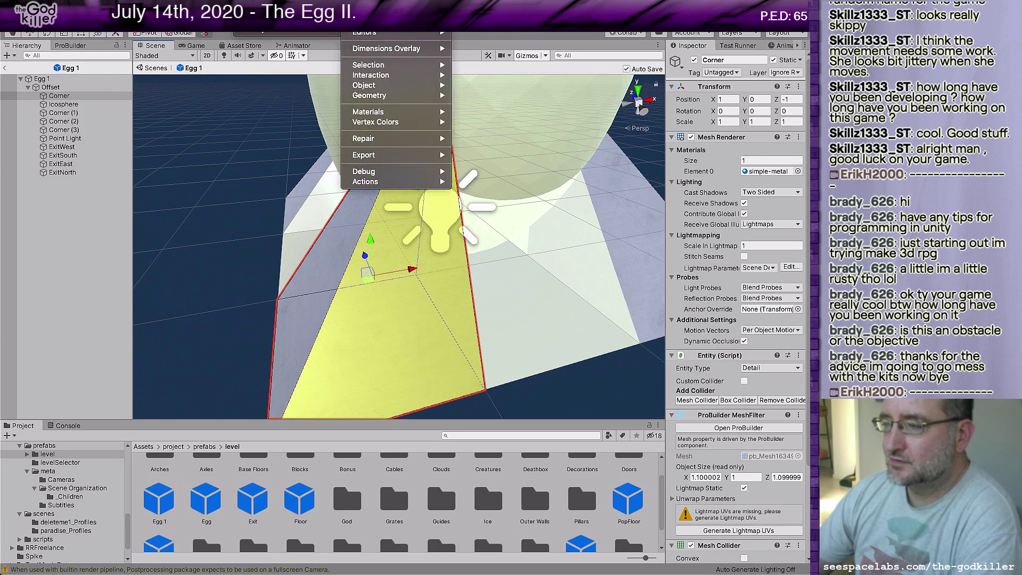
mouse_move(391, 39)
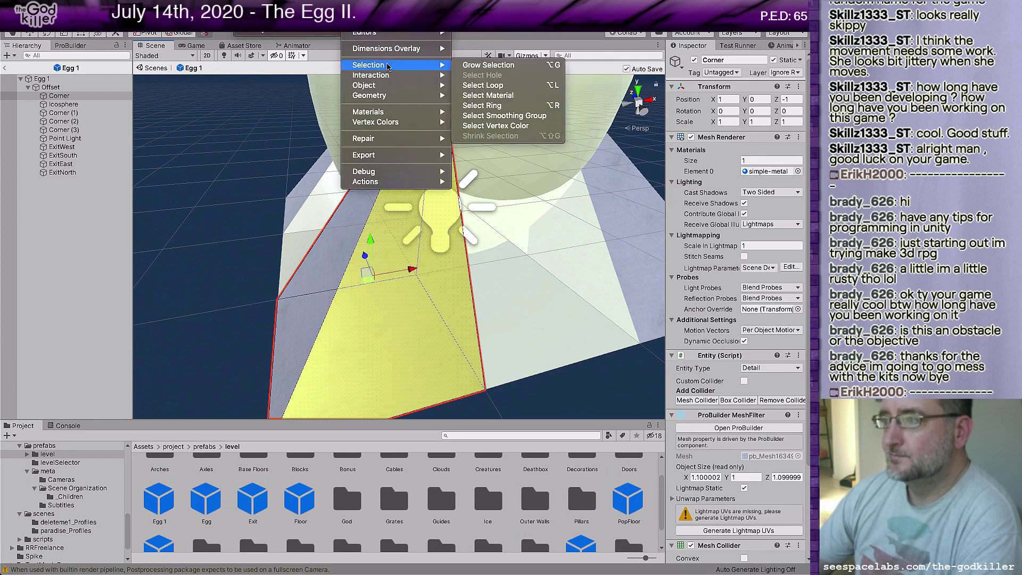
mouse_move(396, 96)
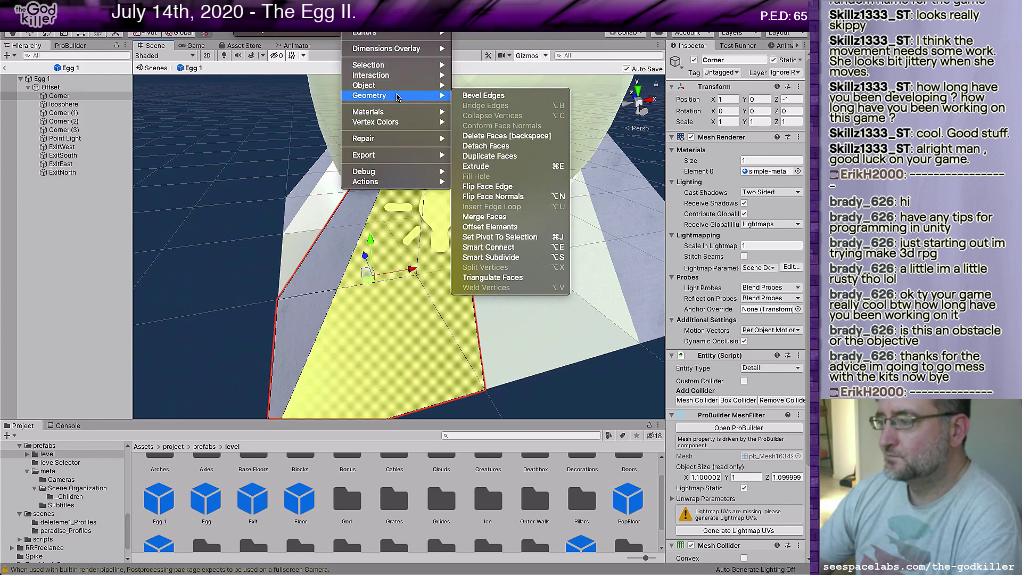
left_click(507, 259)
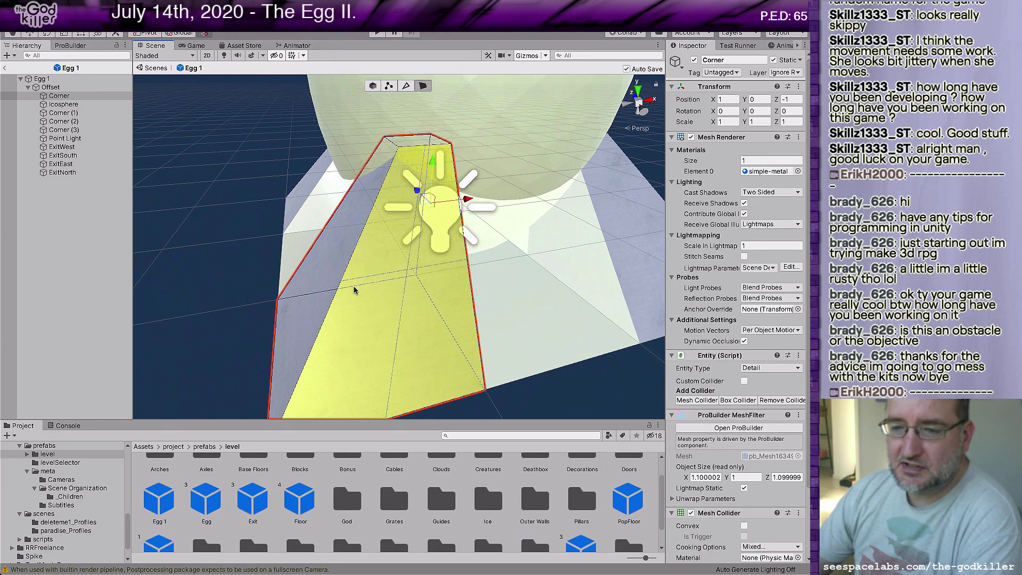
scroll(354, 290, "up", 2)
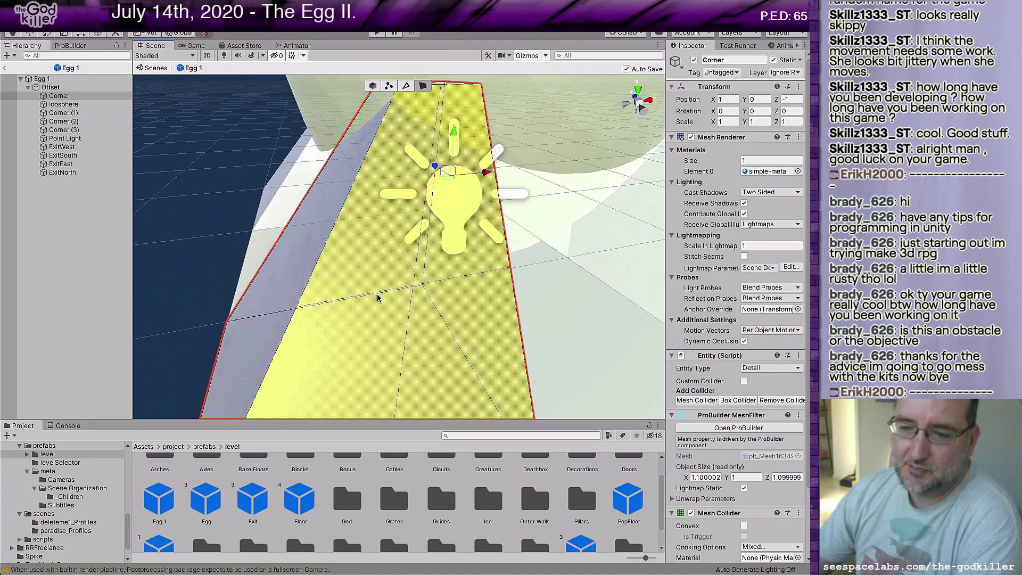
scroll(378, 298, "down", 3)
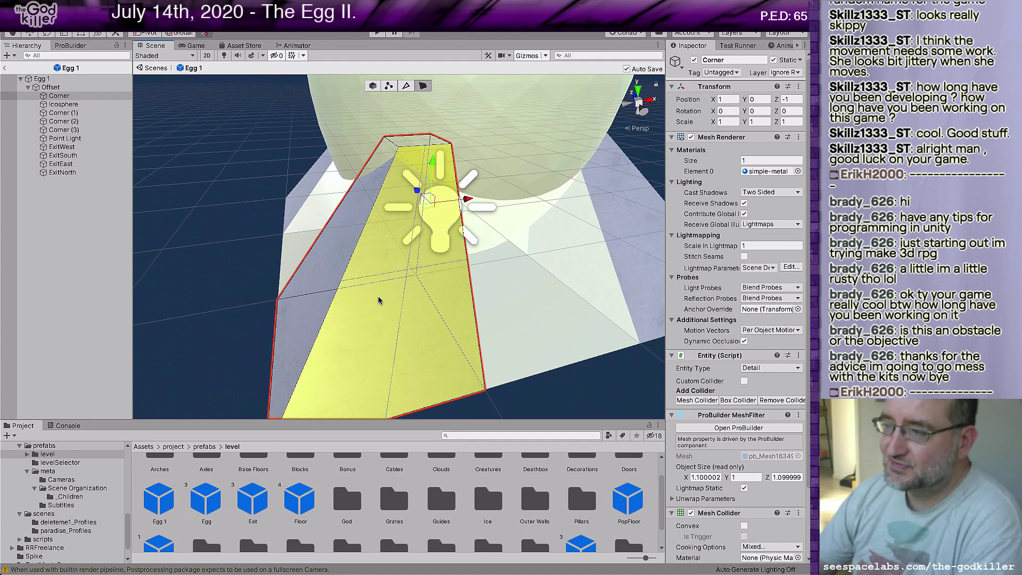
scroll(377, 300, "up", 1)
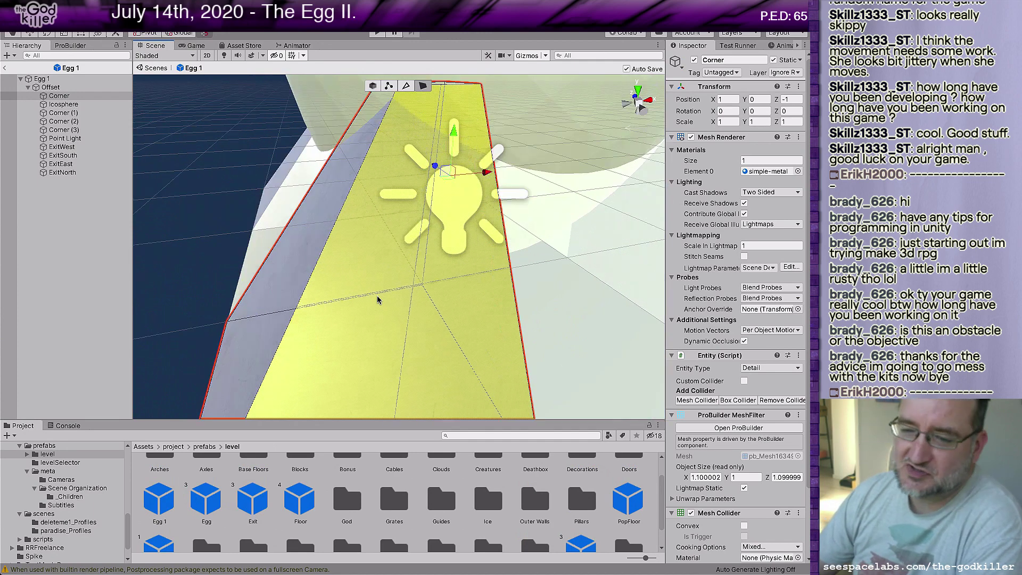
scroll(376, 301, "down", 1)
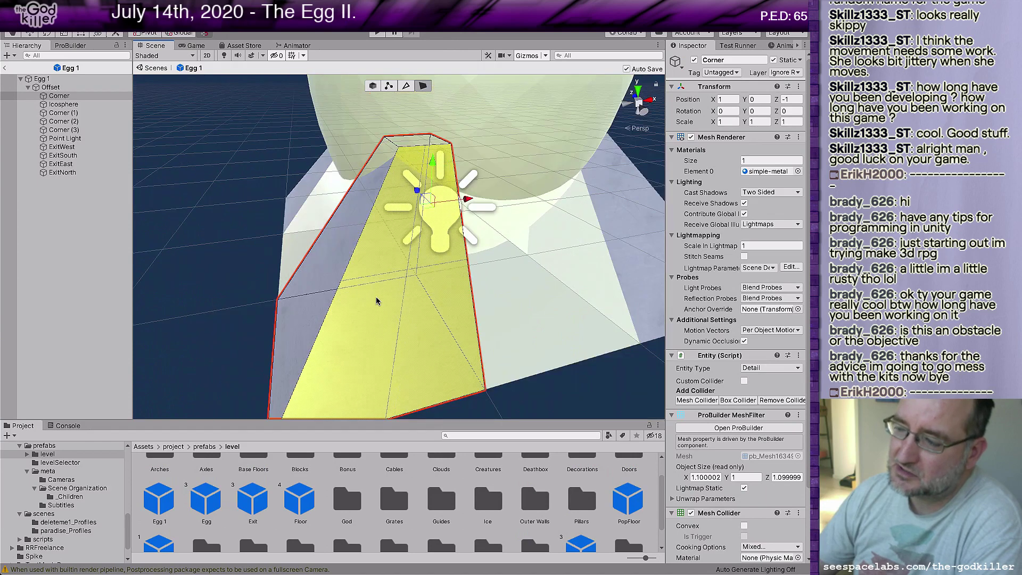
middle_click_drag(389, 294, 408, 260)
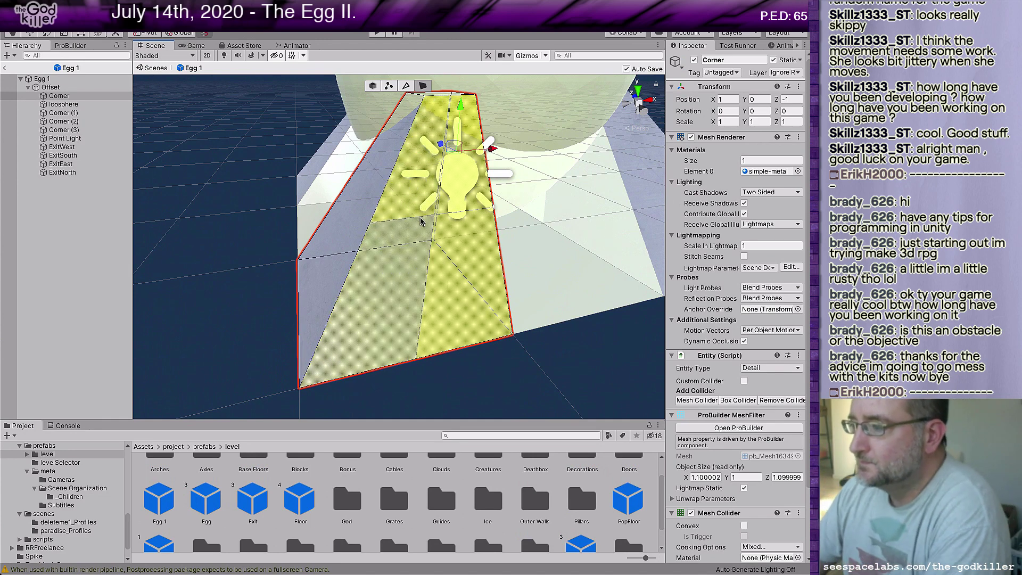
Apply Smart Subdivide to the adjacent sloped face on the other side of the Corner piece's ridge
scroll(421, 237, "up", 4)
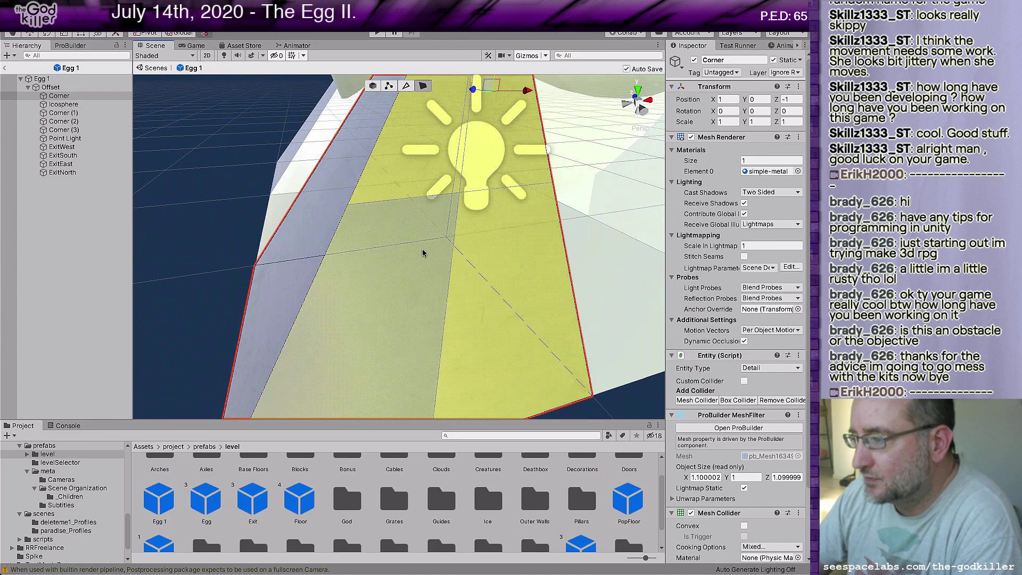
scroll(450, 243, "down", 8)
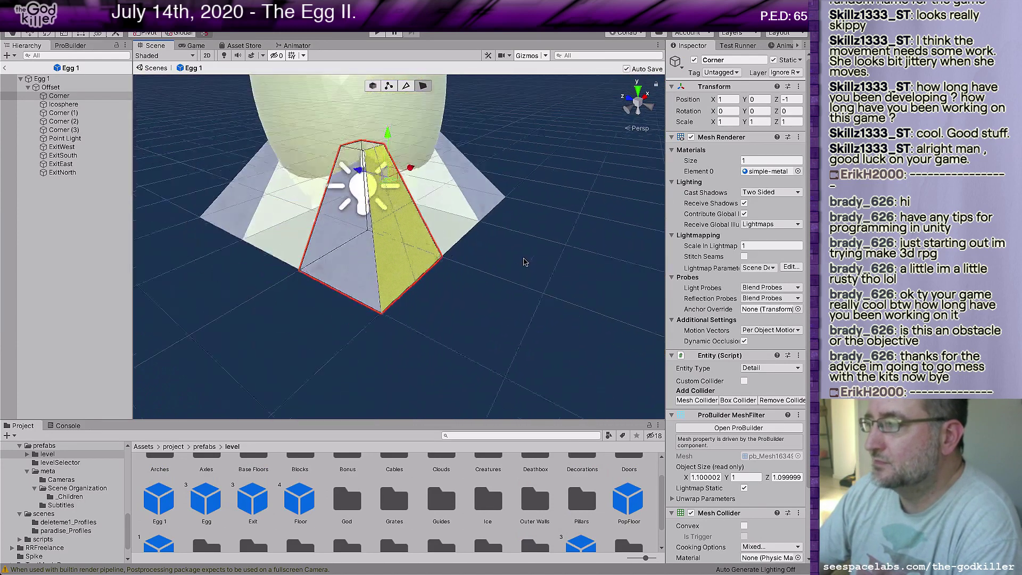
scroll(520, 261, "up", 3)
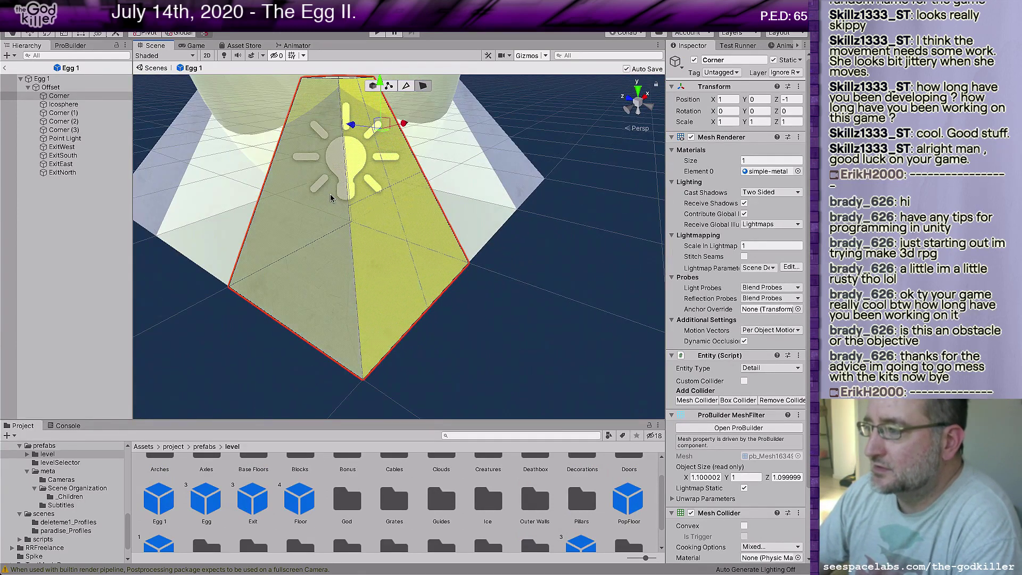
left_click(329, 197, "shift")
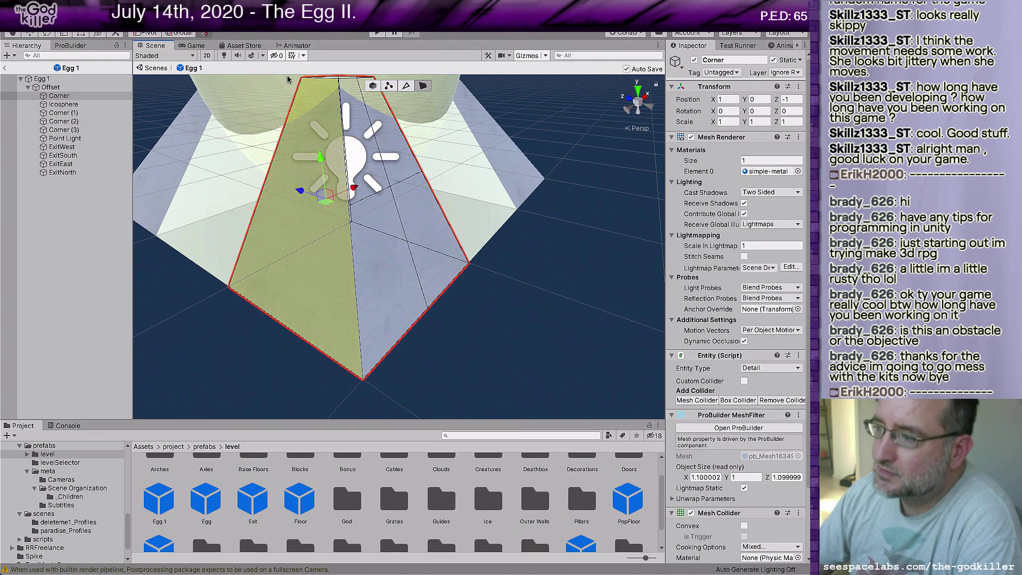
left_click(329, 200)
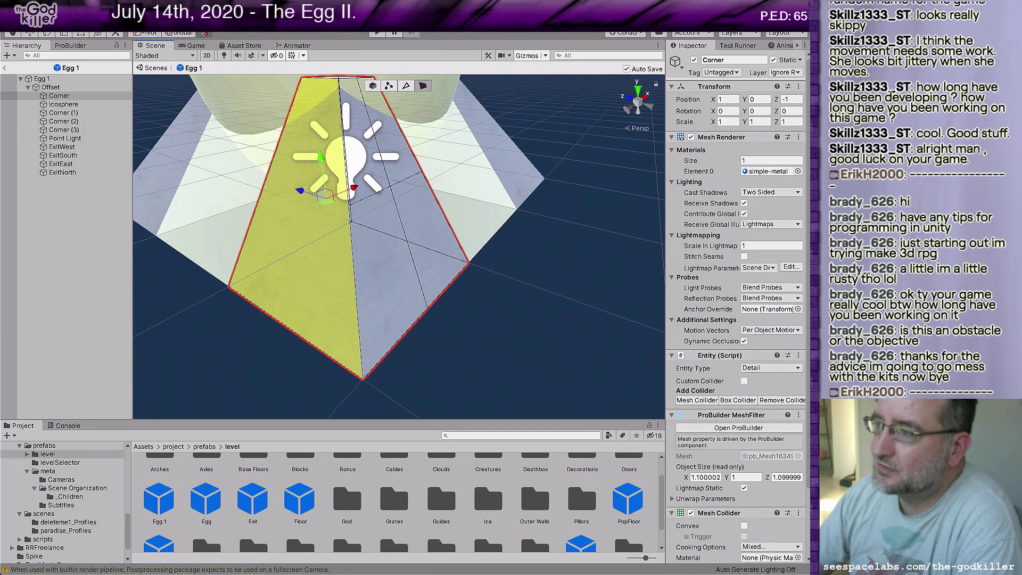
left_click(362, 21)
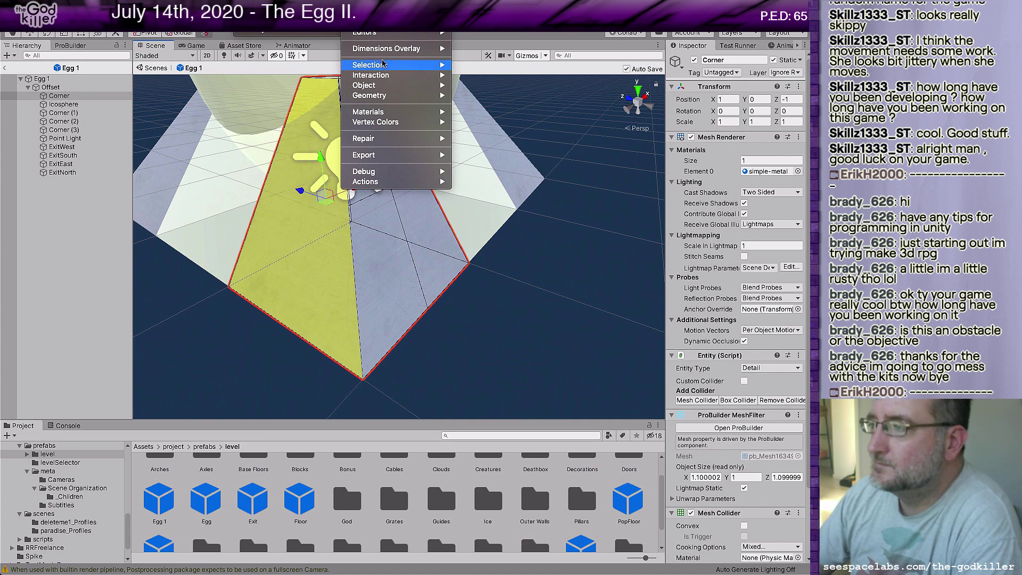
mouse_move(387, 79)
mouse_move(406, 97)
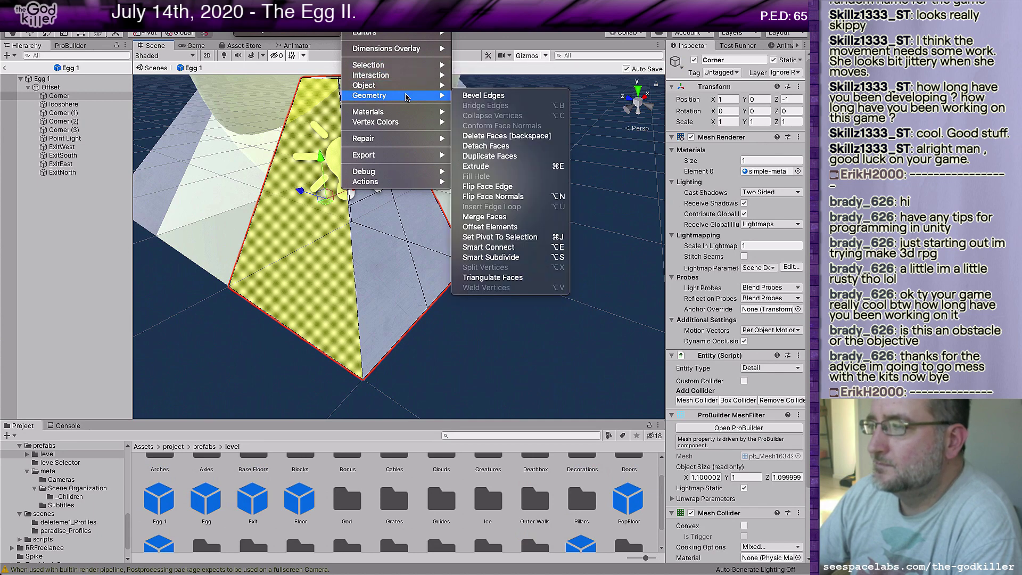
left_click(482, 260)
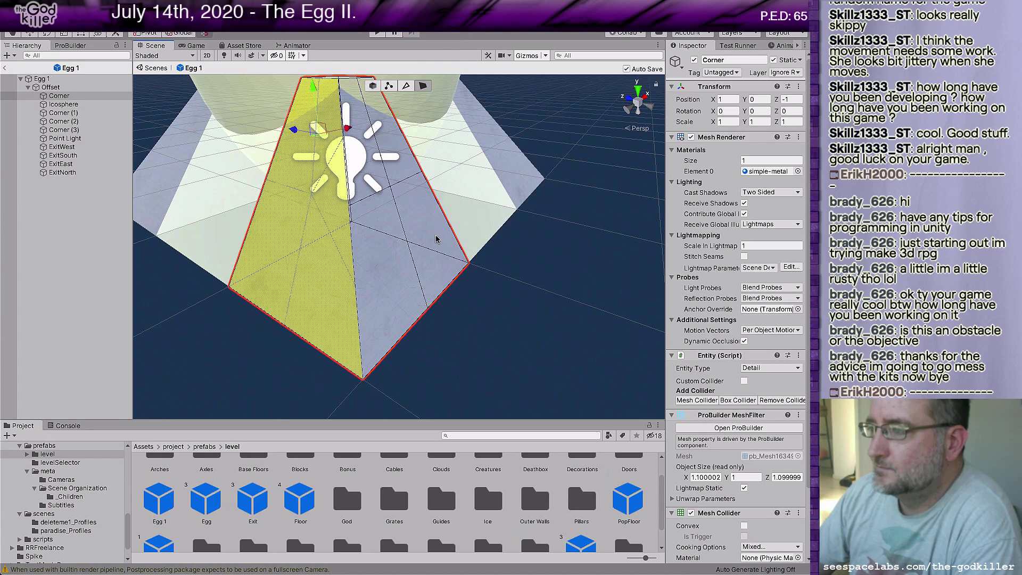
Inspect the subdivided Corner piece and undo both face subdivisions
left_click_drag(340, 233, 567, 219, "alt")
scroll(567, 220, "up", 3)
scroll(561, 223, "down", 3)
middle_click_drag(556, 231, 540, 233)
left_click_drag(540, 232, 298, 267, "alt")
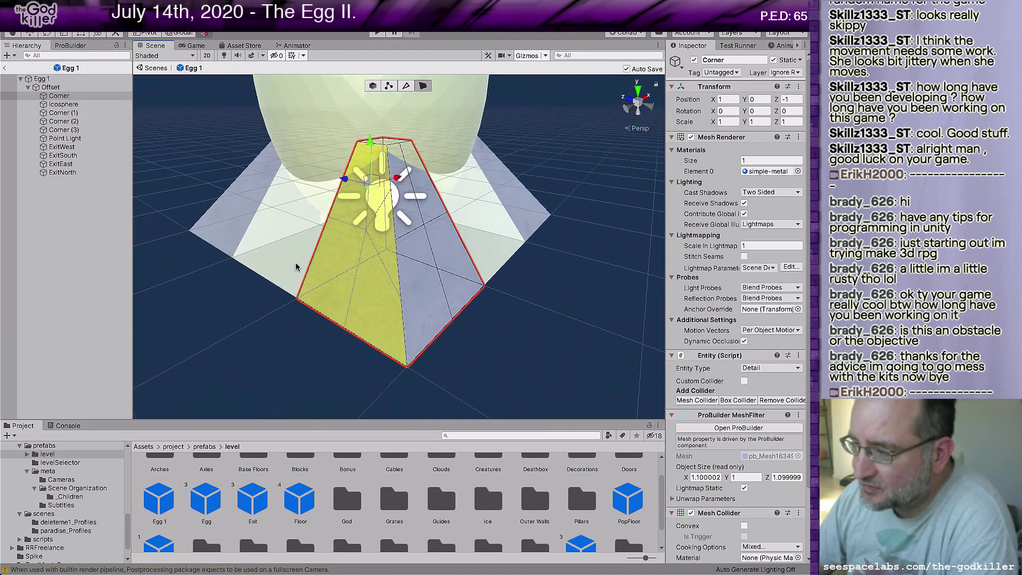
left_click(314, 263)
left_click(313, 263)
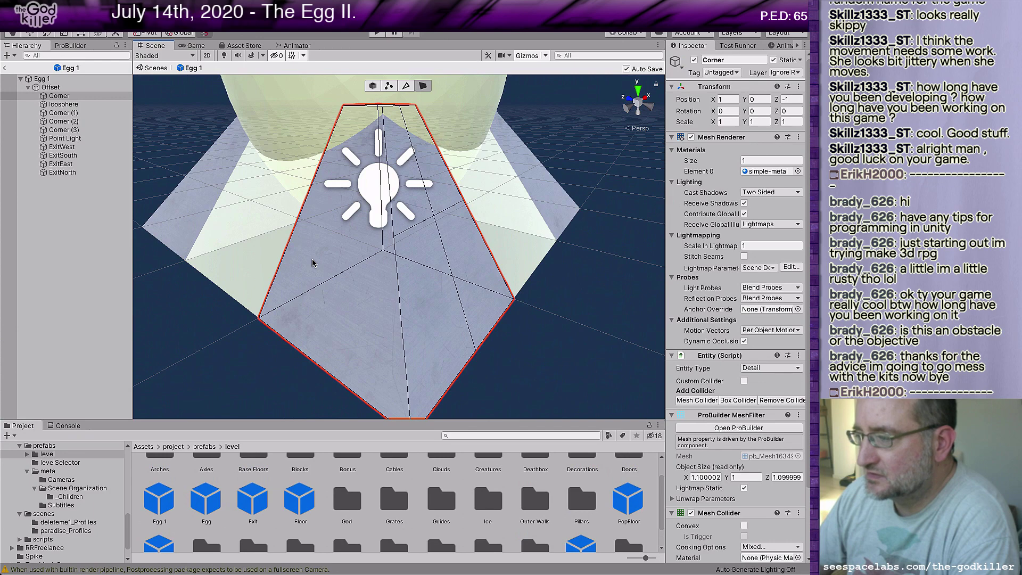
left_click(313, 263)
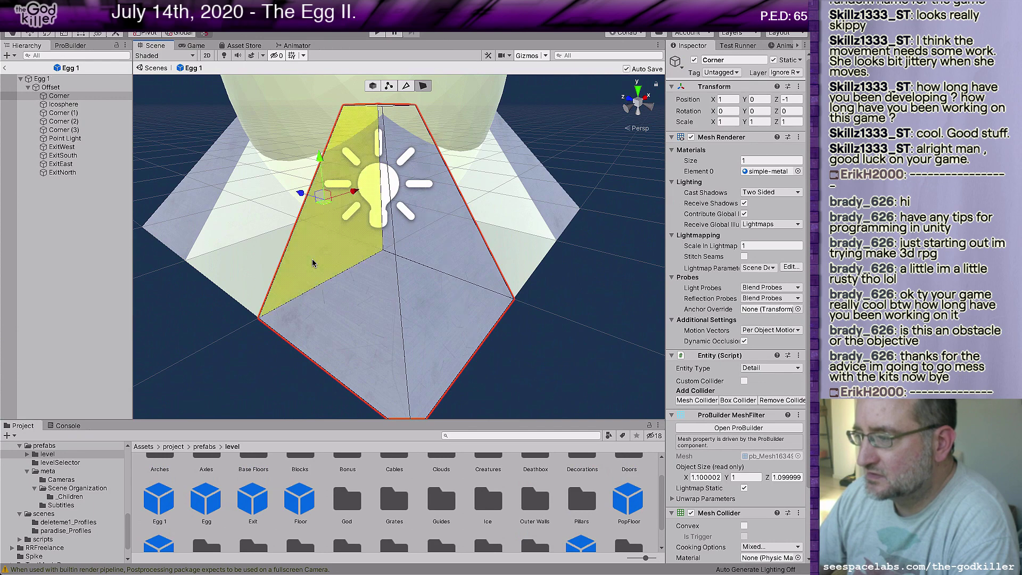
Switch to object selection and apply Subdivide Object to the whole Corner piece
left_click(373, 86)
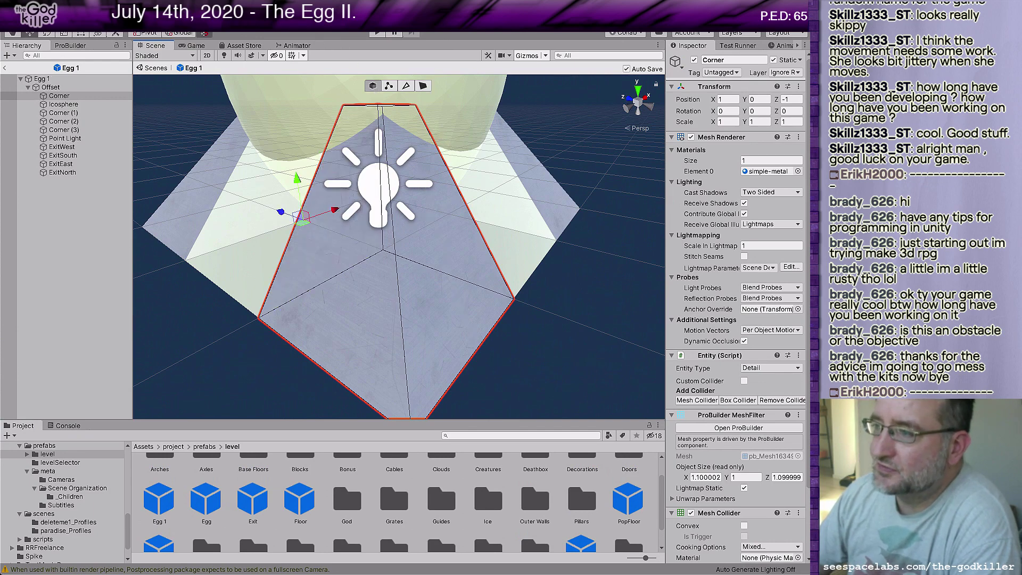
left_click(244, 5)
mouse_move(266, 16)
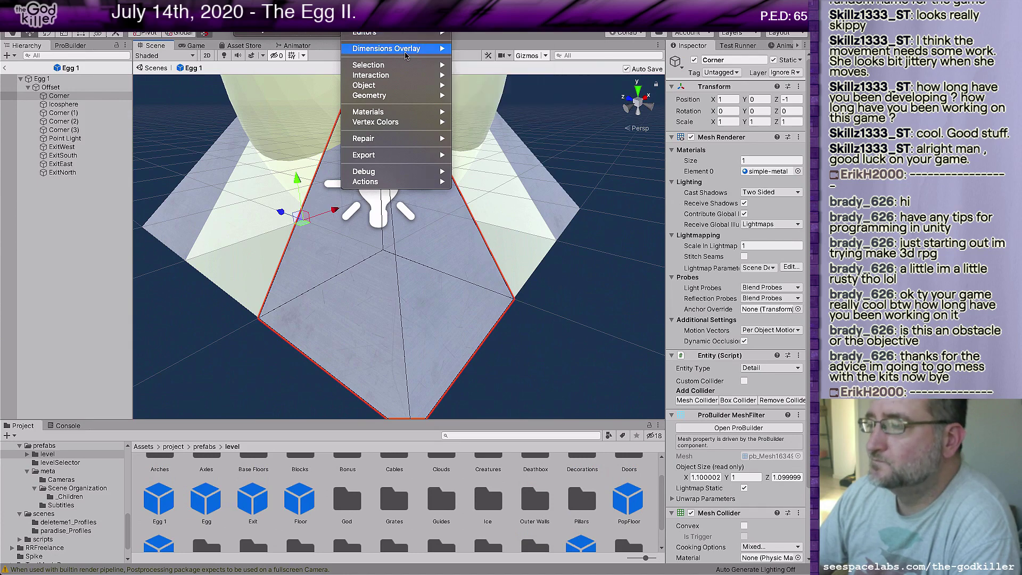
mouse_move(410, 92)
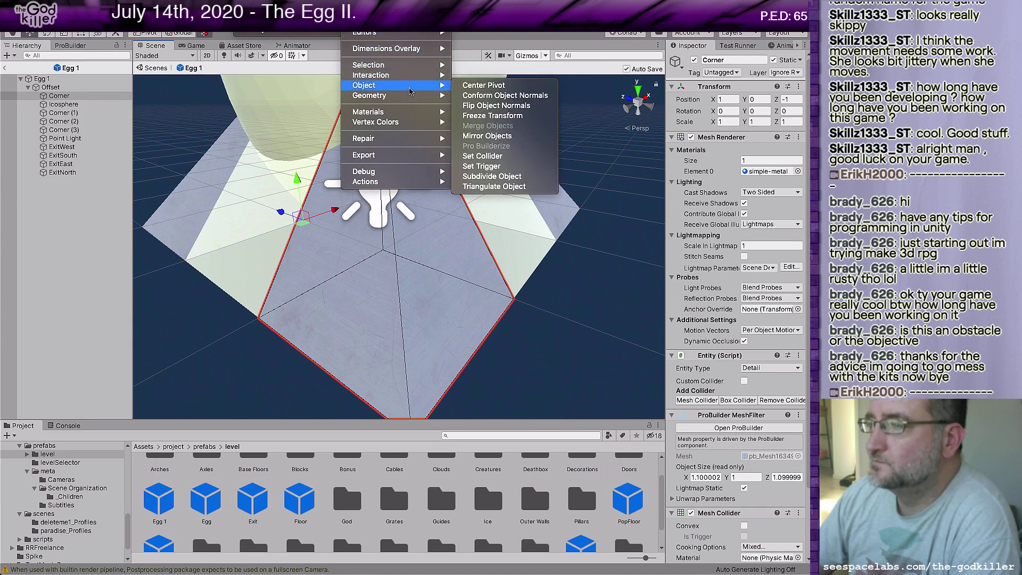
left_click(497, 178)
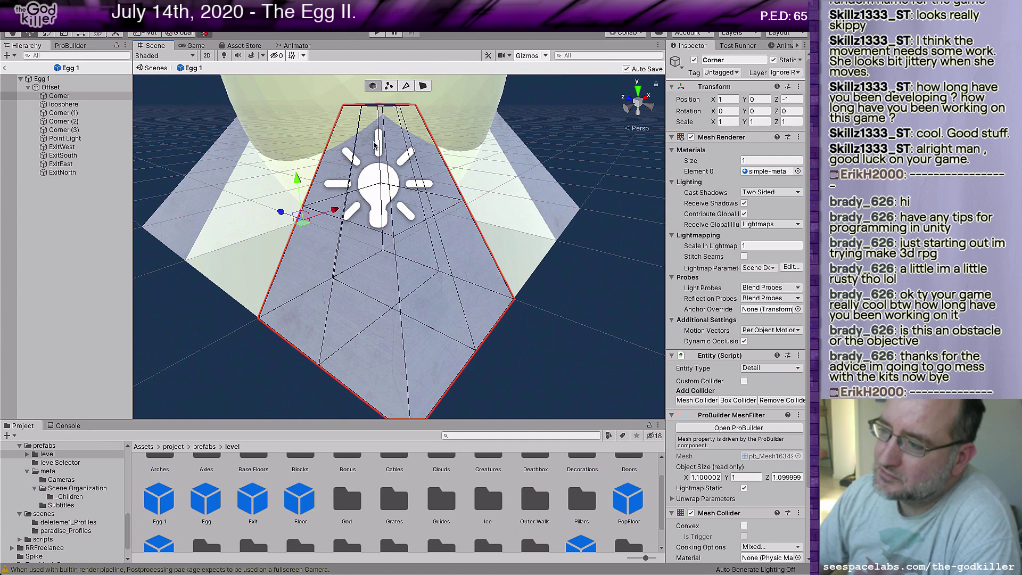
Select an upper subdivided face on the Corner's slope and inset it with the Scale tool, shrinking it slightly along its length
left_click_drag(374, 143, 545, 218, "alt")
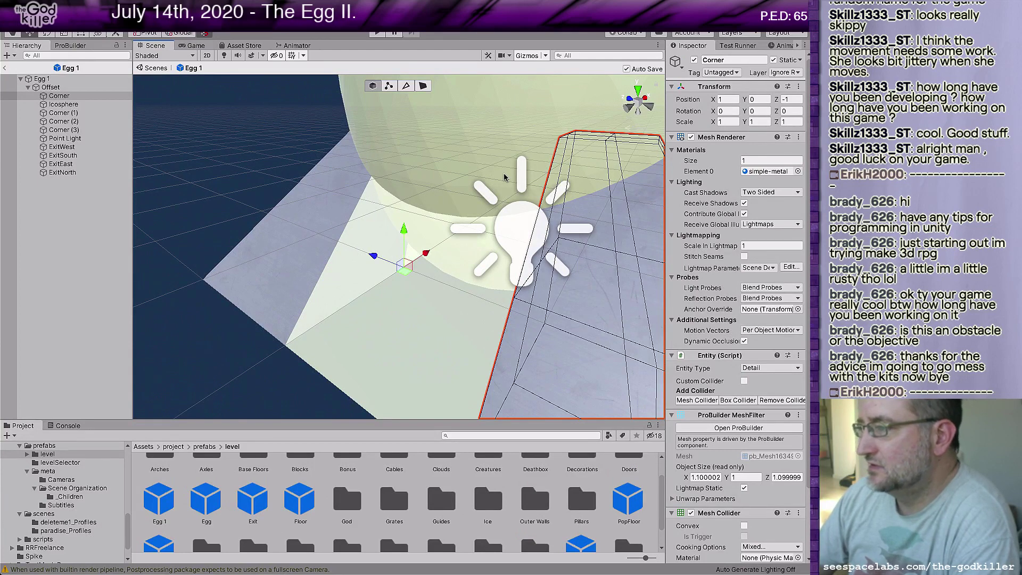
left_click(425, 86)
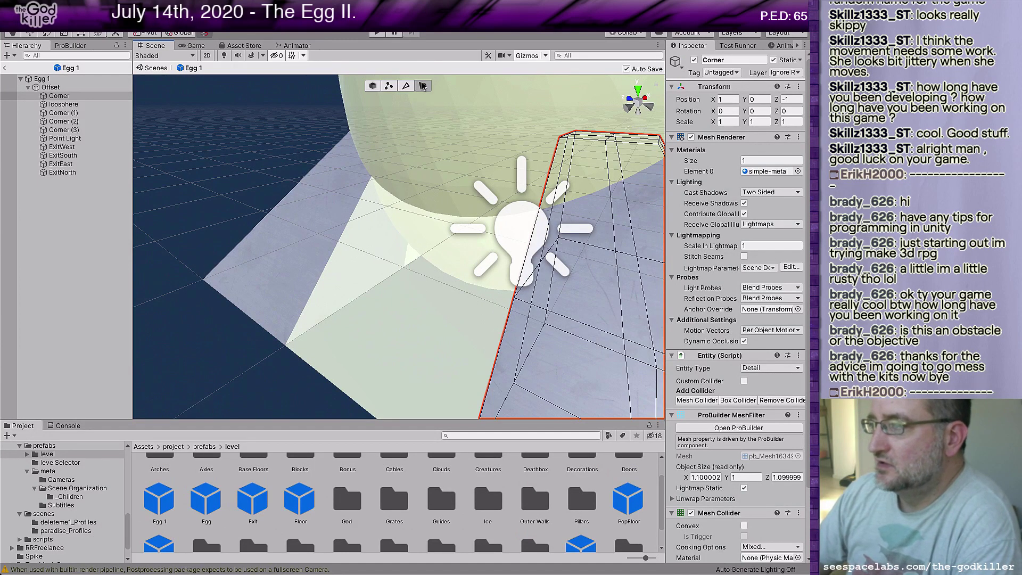
left_click(596, 292)
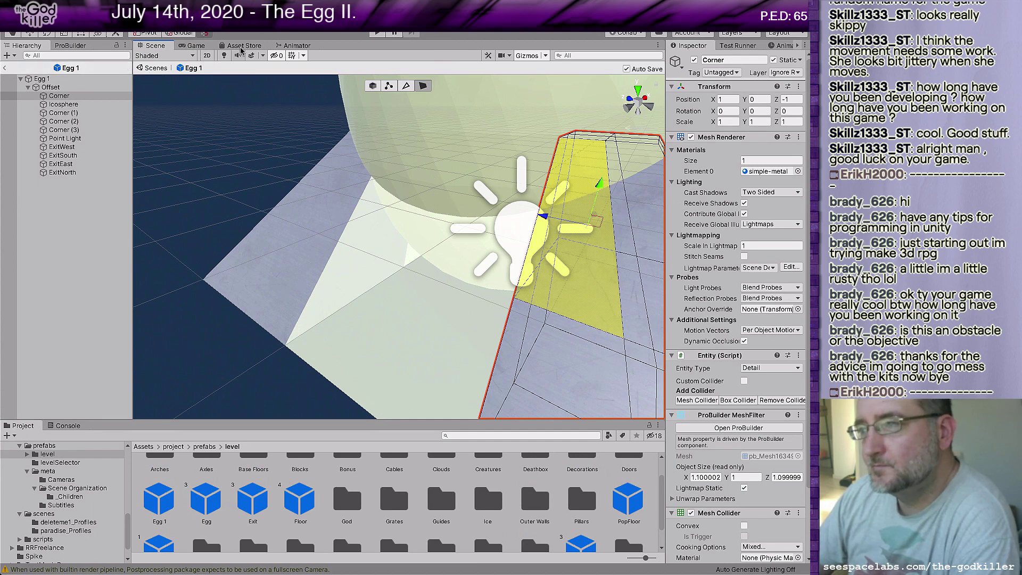
left_click(63, 33)
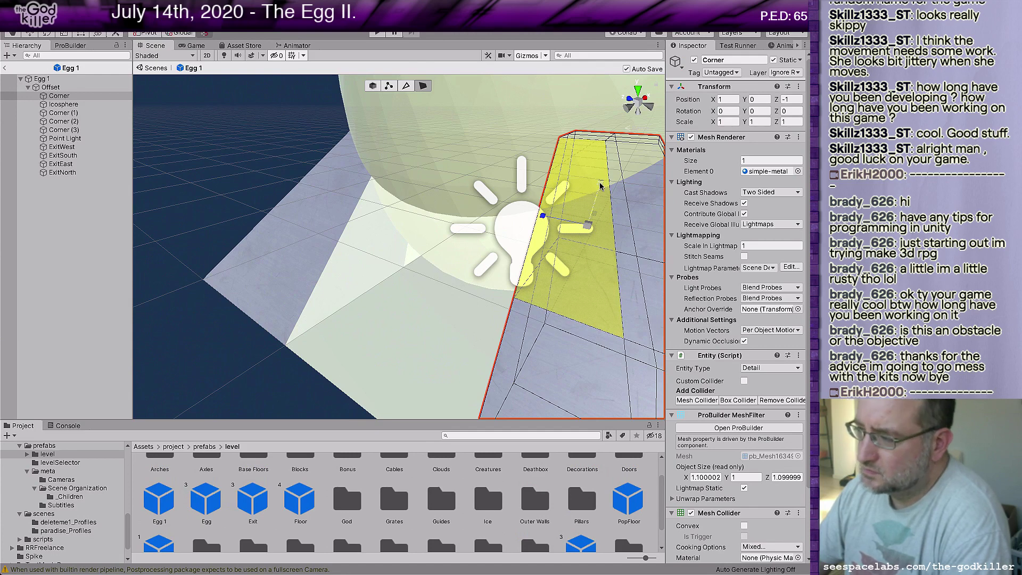
left_click_drag(600, 186, 599, 189, "shift")
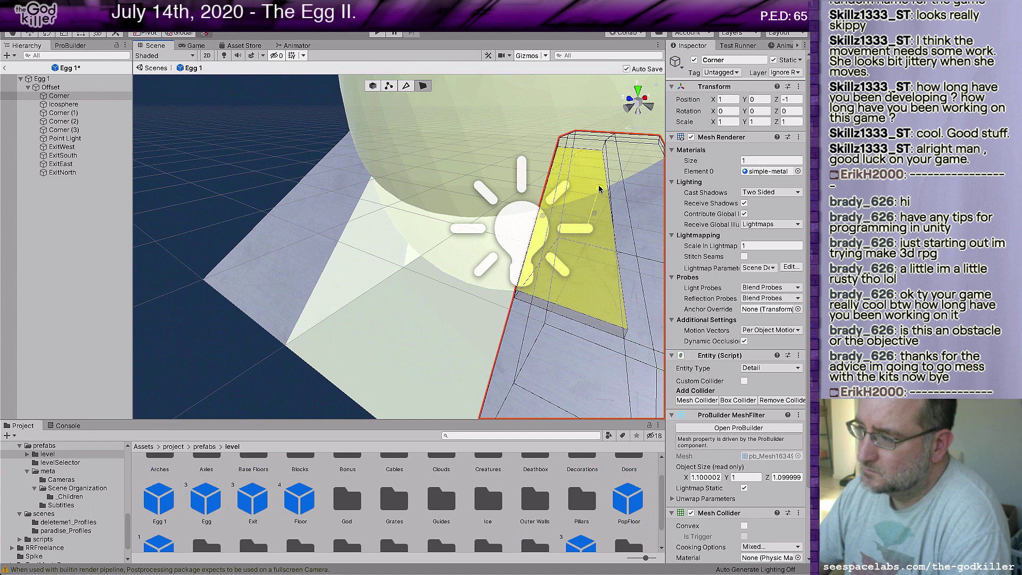
Shrink the inset face on the Corner's upper slope slightly in height and width with the Scale tool
left_click_drag(599, 186, 598, 187)
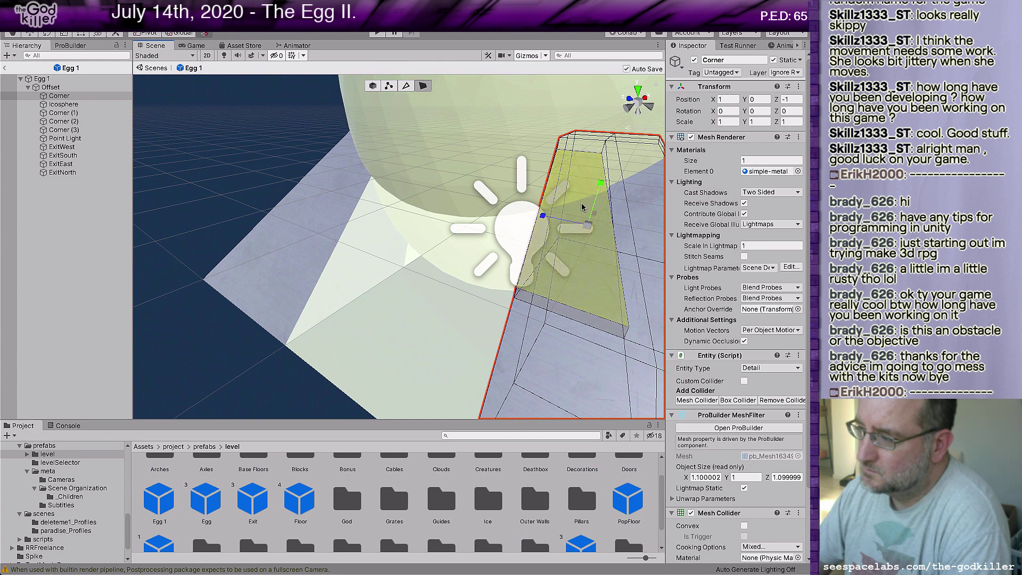
left_click_drag(542, 217, 547, 218)
right_click_drag(624, 239, 627, 226)
middle_click_drag(627, 226, 423, 216)
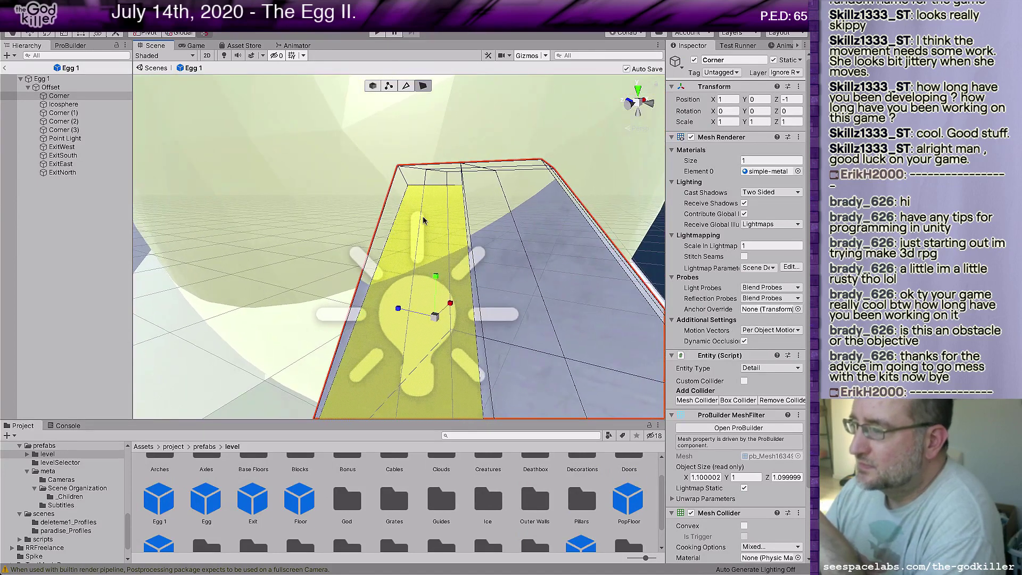
right_click_drag(423, 216, 411, 257)
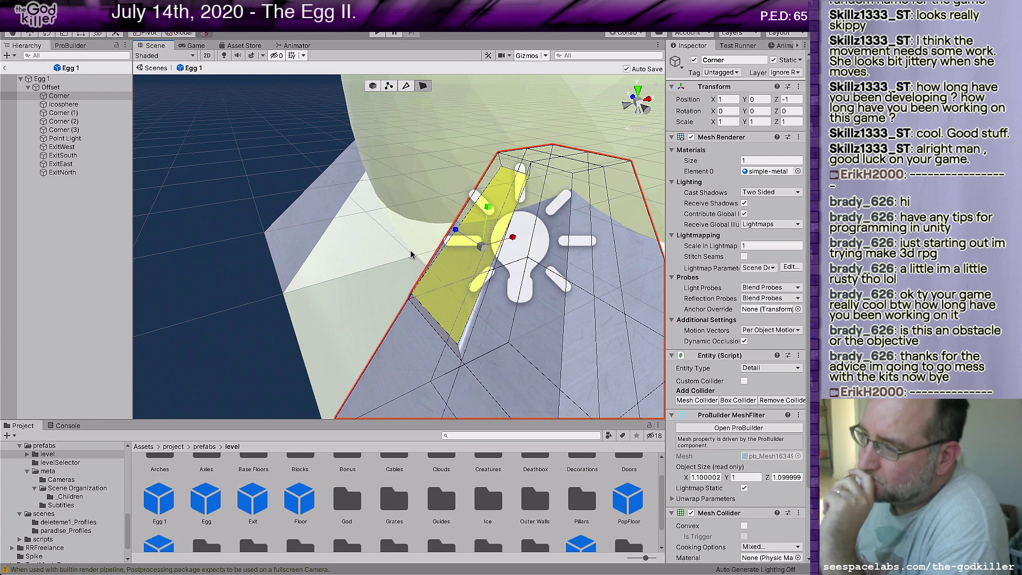
Examine the recessed panel's borders and lower edge on the Corner piece from several angles and from the side
scroll(410, 252, "up", 3)
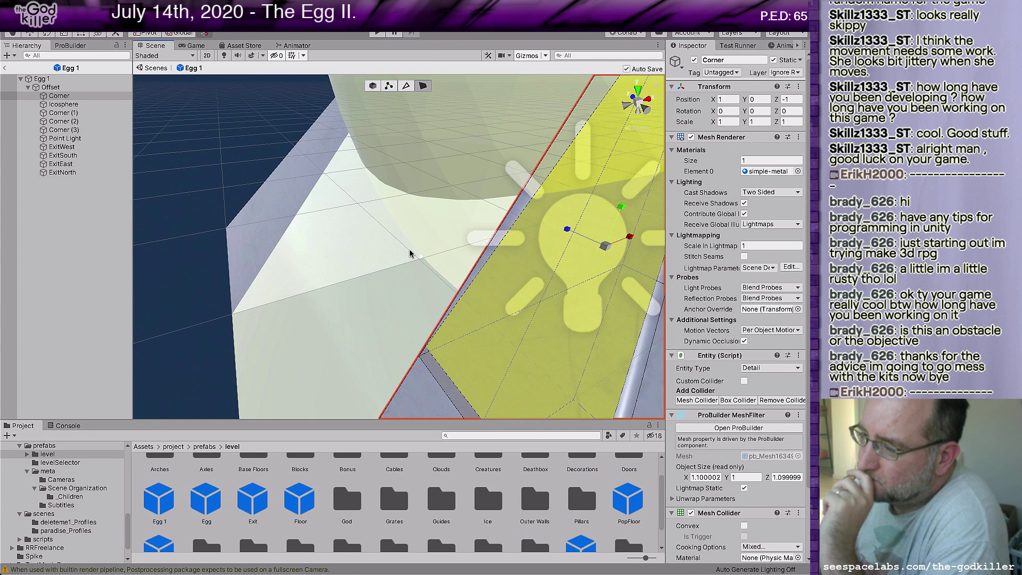
right_click_drag(425, 283, 426, 249)
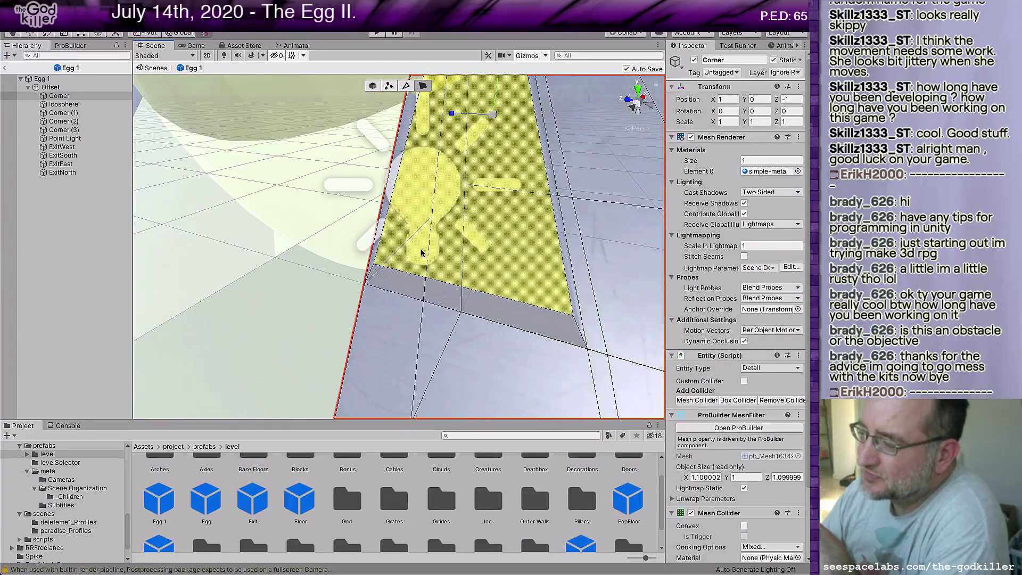
scroll(407, 251, "up", 3)
scroll(407, 251, "down", 5)
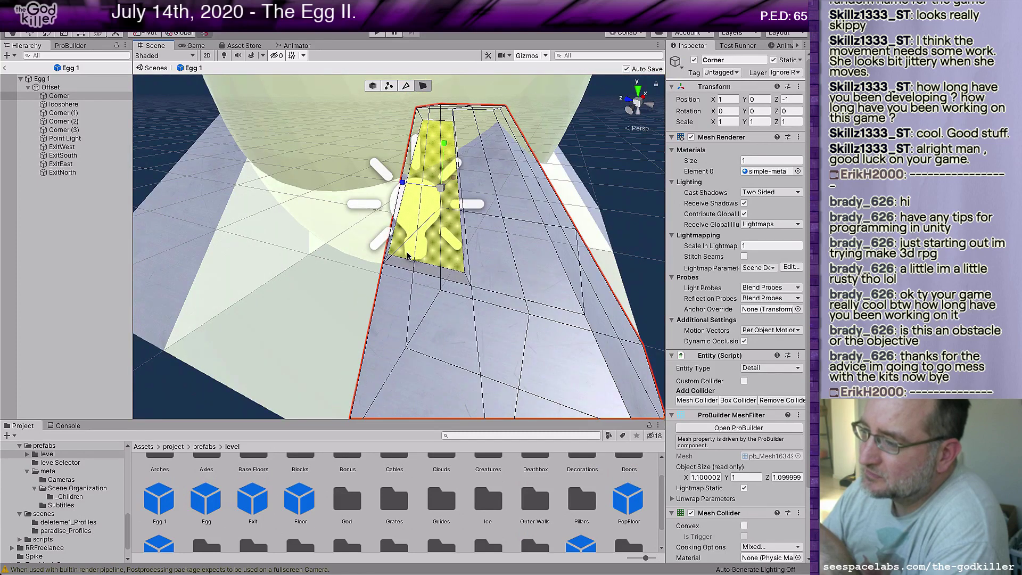
left_click(406, 255)
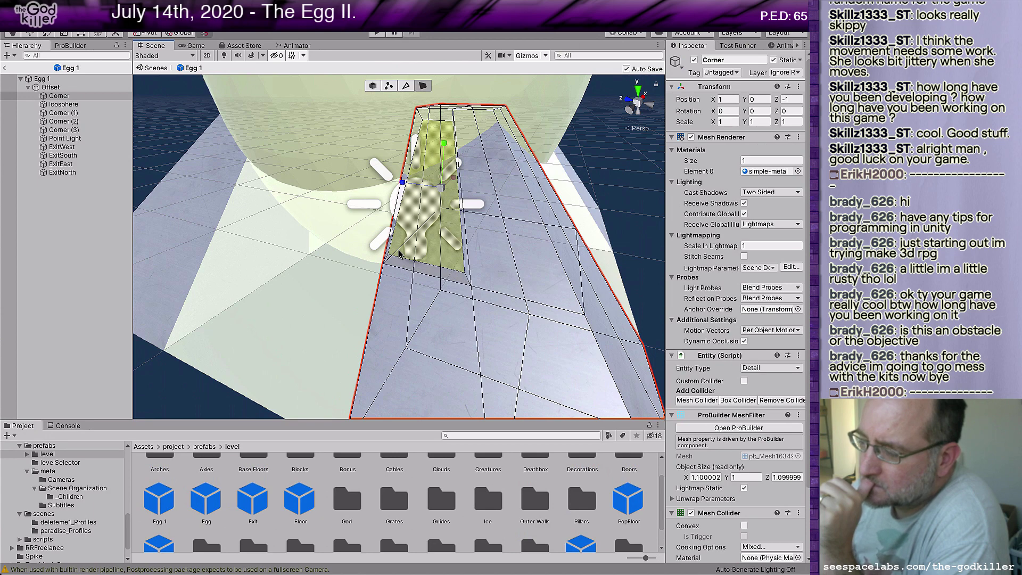
scroll(399, 254, "up", 3)
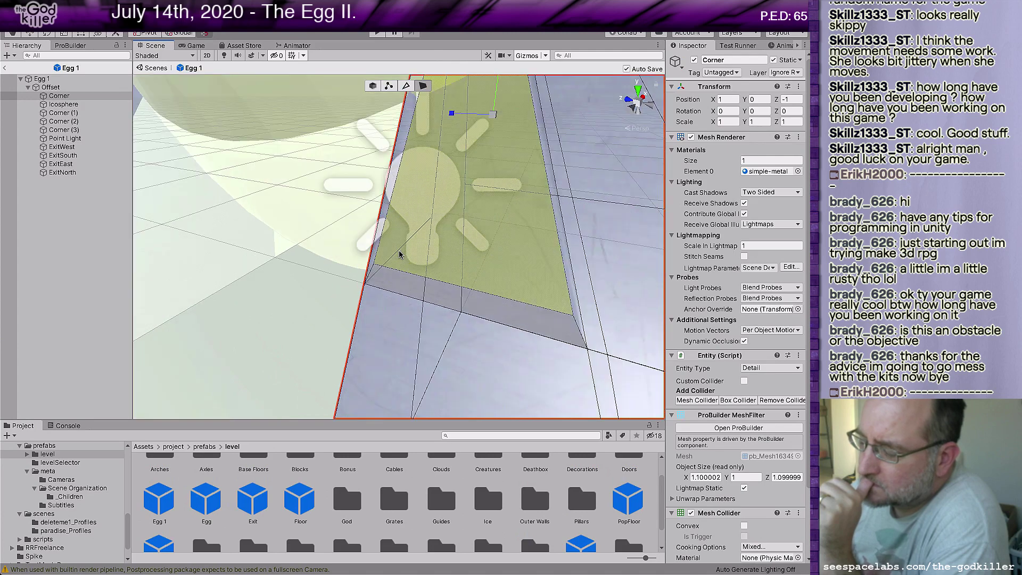
scroll(399, 255, "down", 3)
left_click_drag(405, 252, 454, 226, "alt")
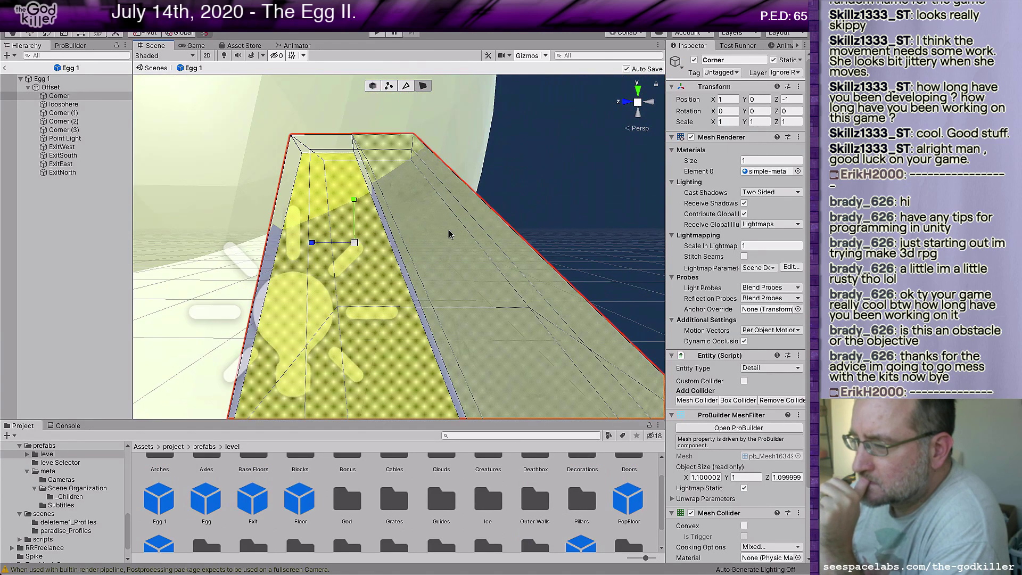
middle_click_drag(449, 234, 488, 100)
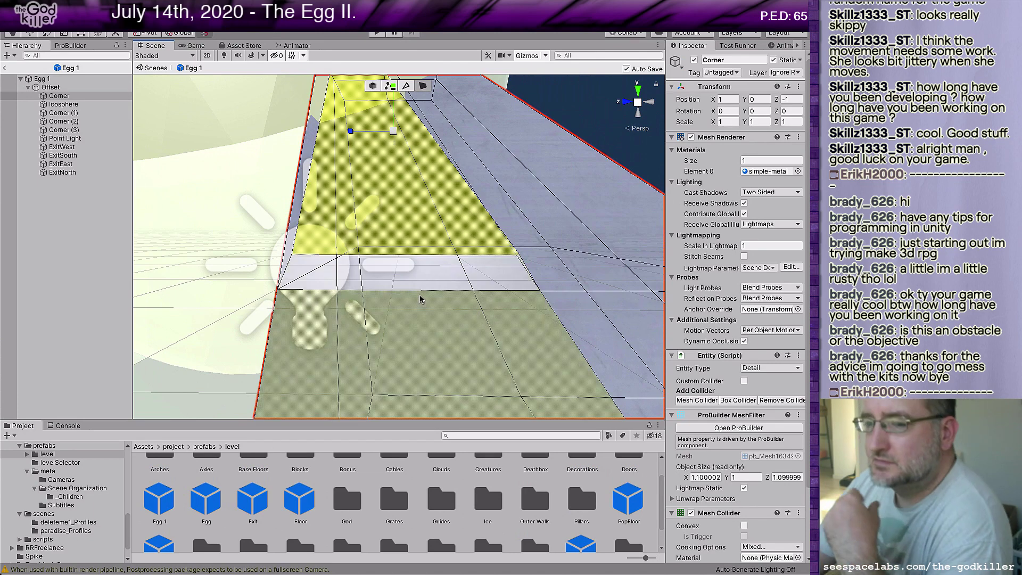
middle_click_drag(420, 299, 604, 360)
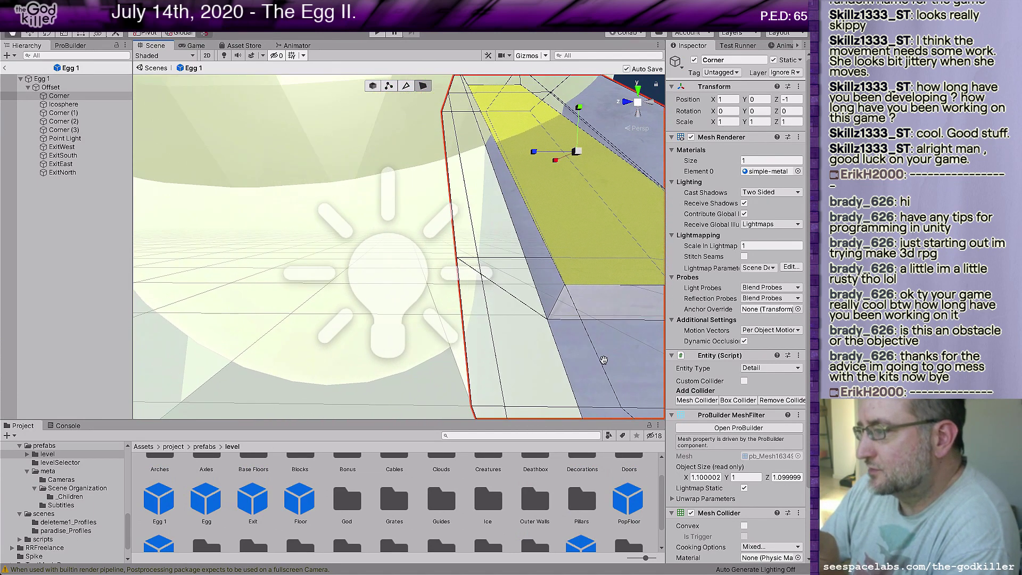
right_click_drag(596, 362, 554, 340)
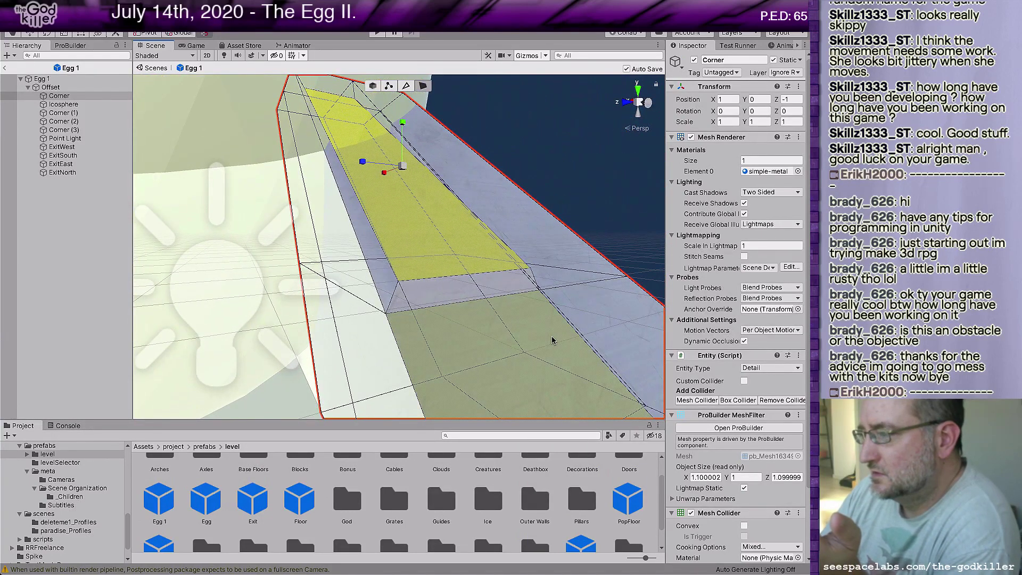
scroll(550, 341, "up", 5)
scroll(548, 339, "down", 5)
middle_click_drag(548, 339, 511, 341)
right_click_drag(511, 340, 643, 293)
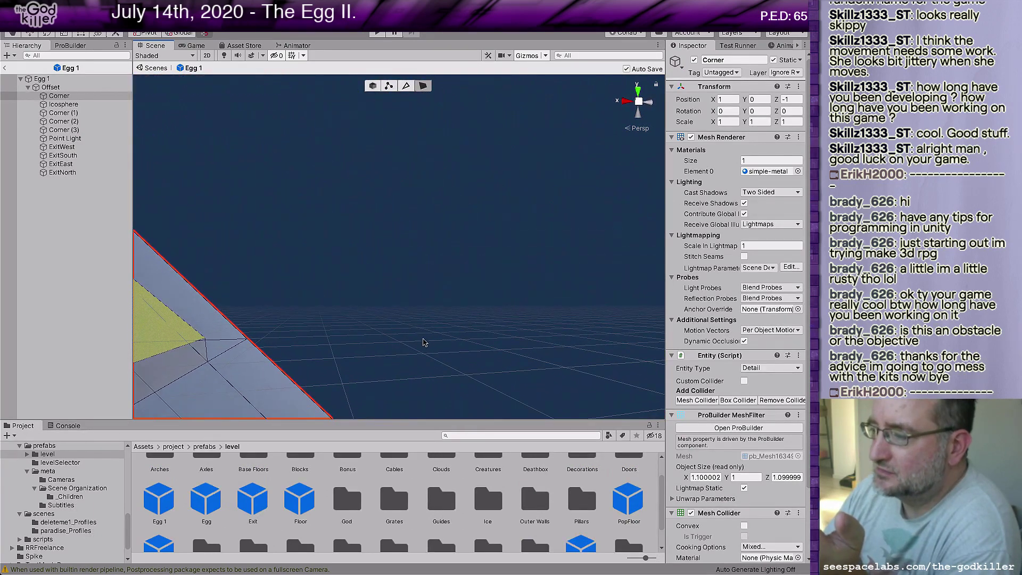
middle_click_drag(424, 342, 539, 255)
mouse_move(549, 270)
middle_mouse_down()
mouse_move(543, 291)
mouse_move(551, 289)
middle_mouse_up()
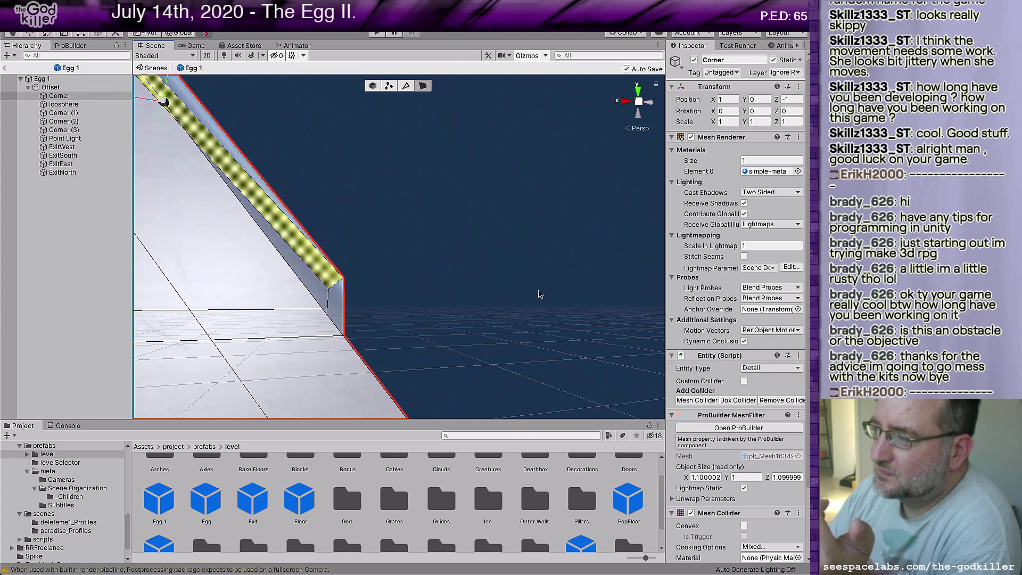
Switch to vertex selection with the Move tool and pick the corner vertices along the recessed panel's lower edge
left_click(388, 86)
middle_click_drag(455, 134, 433, 169)
right_click_drag(436, 170, 218, 223)
middle_click_drag(218, 223, 49, 226)
left_click(292, 335)
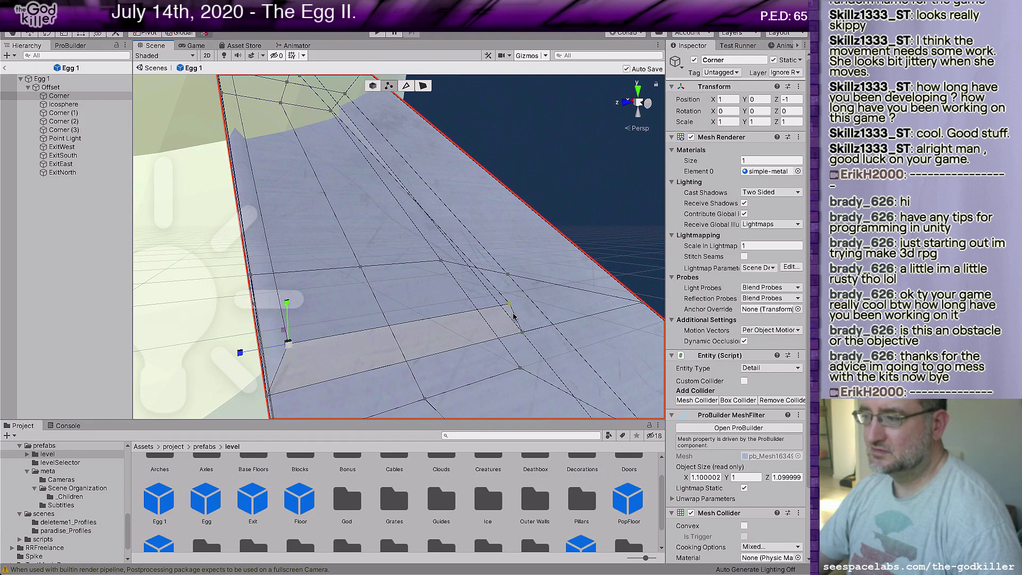
left_click(508, 305)
left_click(512, 330)
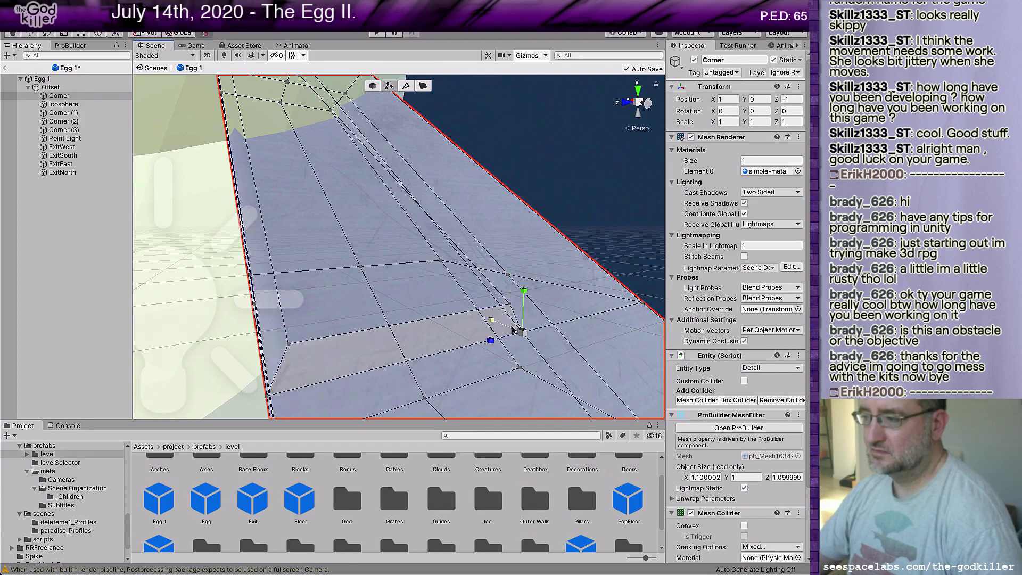
left_click(27, 34)
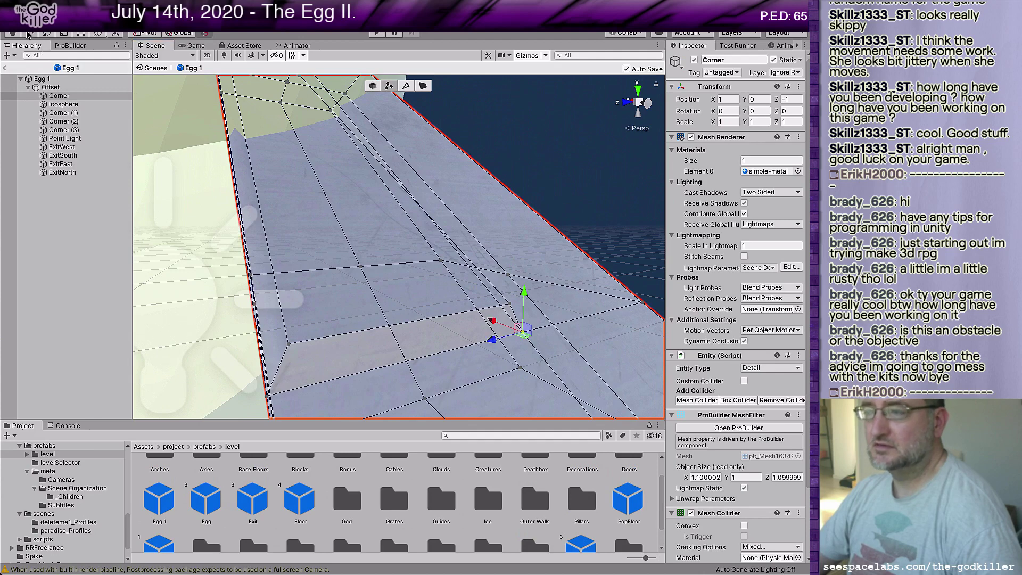
left_click(511, 302)
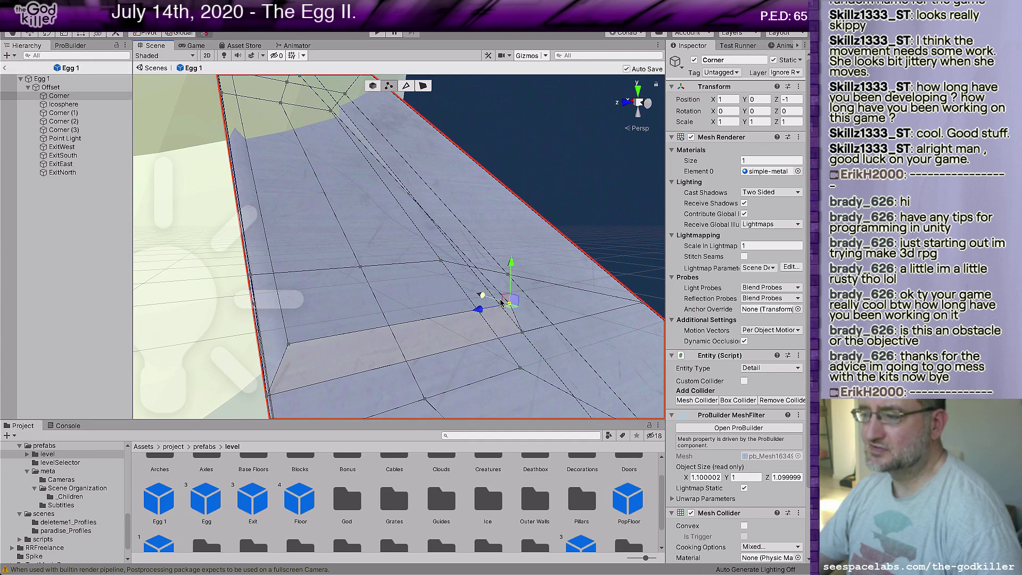
left_click(288, 343)
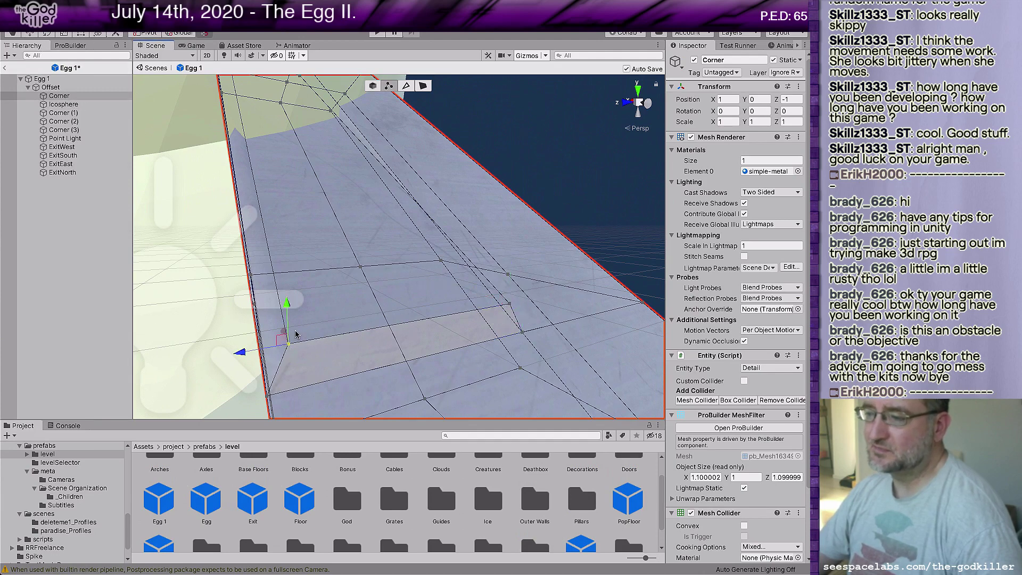
Deactivate the Icosphere that covers the top of the Corner piece and reselect Corner
middle_click_drag(339, 230, 431, 387)
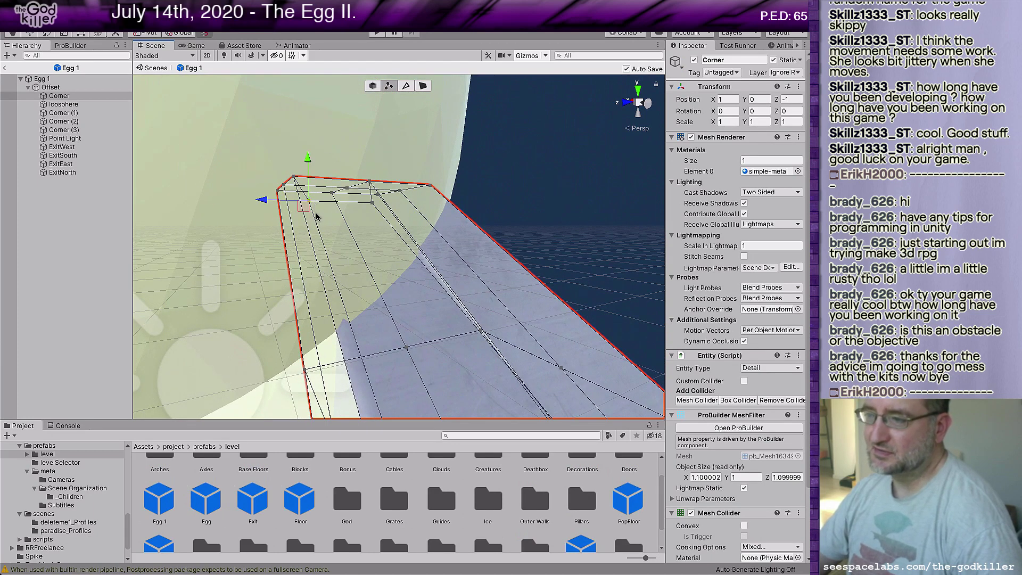
middle_click_drag(320, 215, 186, 271)
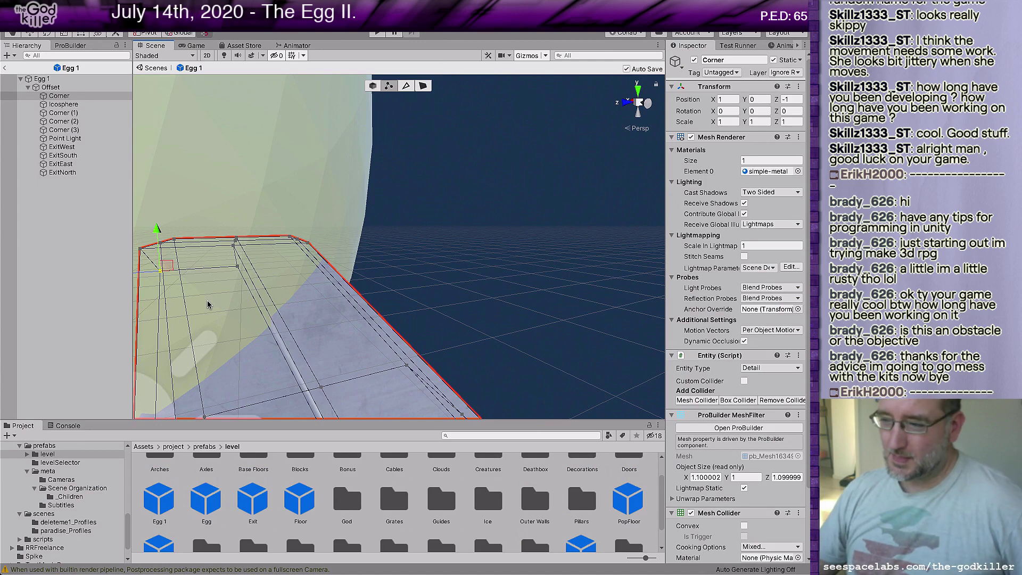
middle_click_drag(201, 304, 330, 325)
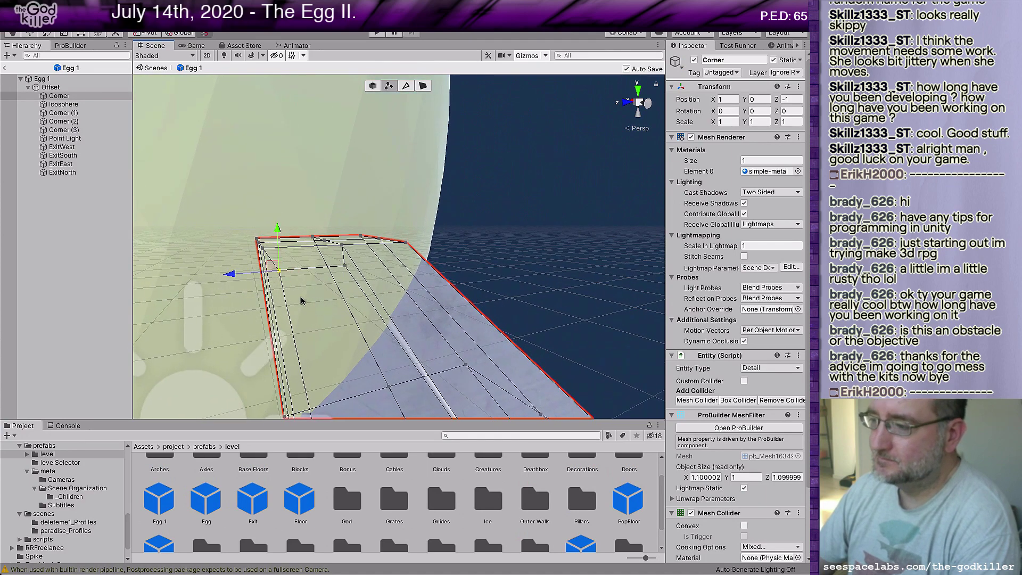
right_click_drag(325, 298, 284, 316)
middle_click_drag(351, 290, 337, 309)
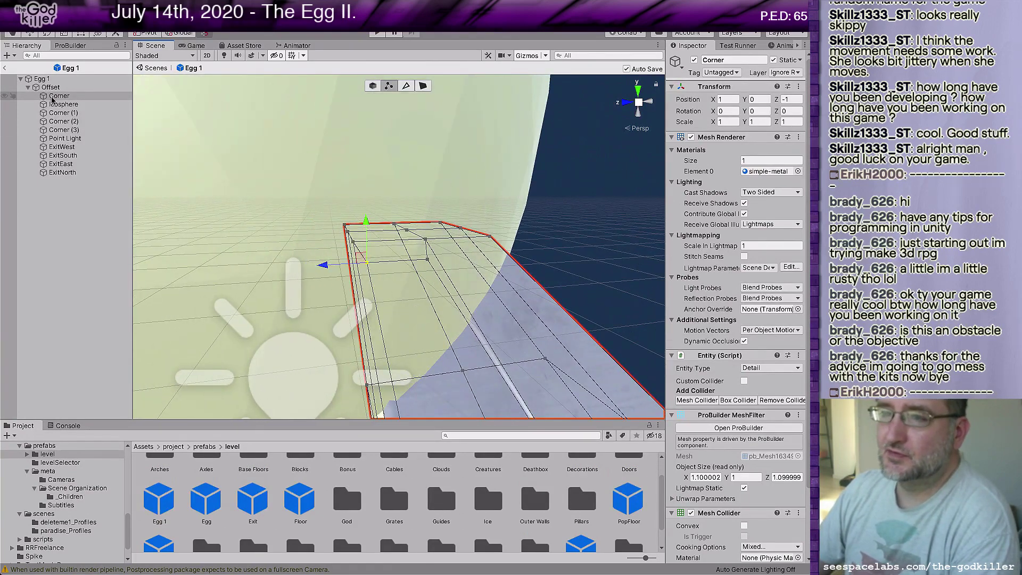
double_click(70, 105)
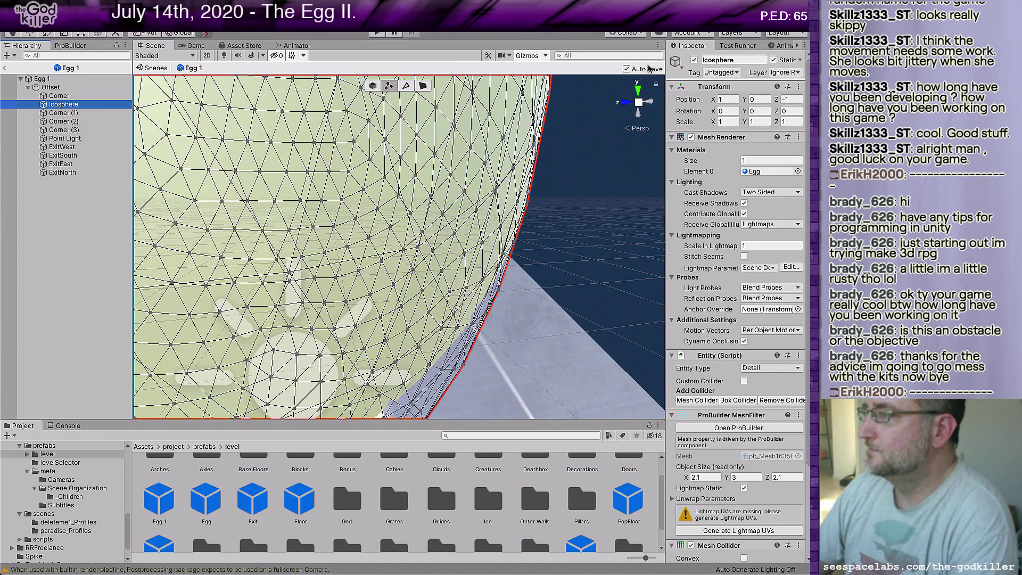
left_click(694, 60)
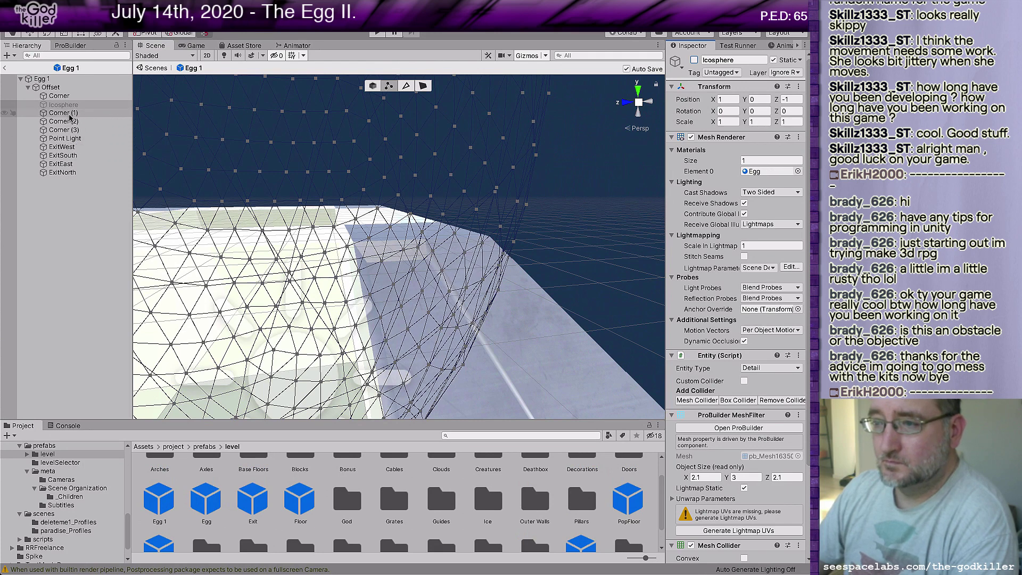
left_click(59, 96)
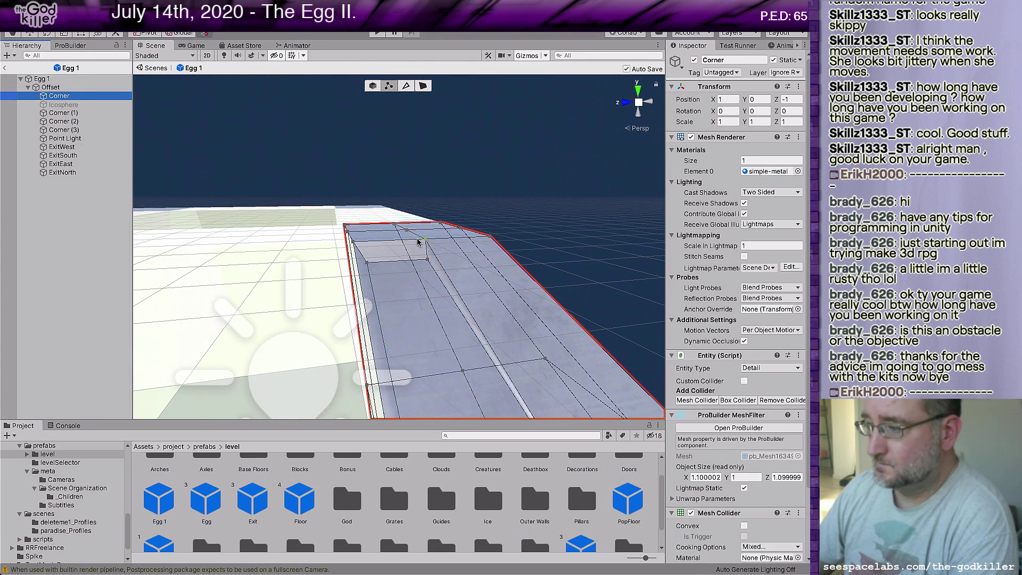
middle_click_drag(470, 233, 523, 217)
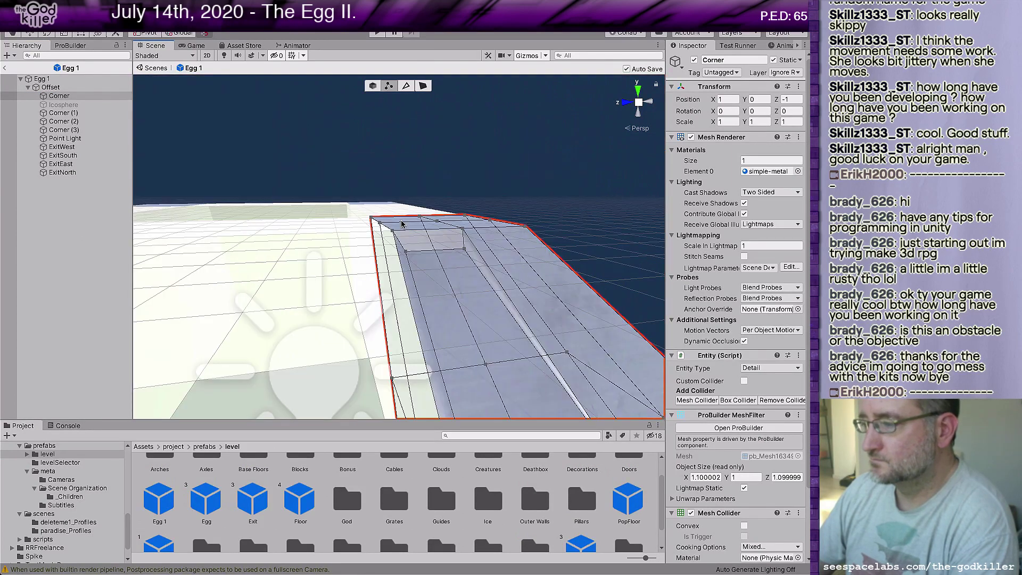
Deactivate ExitWest, ExitSouth, ExitEast and ExitNorth together, and reselect Corner
left_click(73, 147)
left_click(74, 173, "shift")
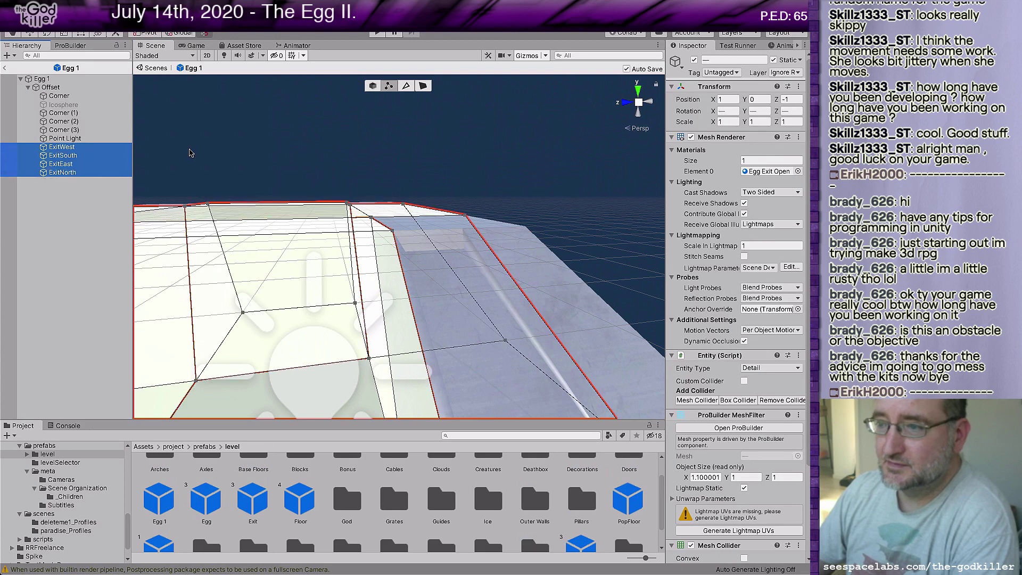
left_click(695, 60)
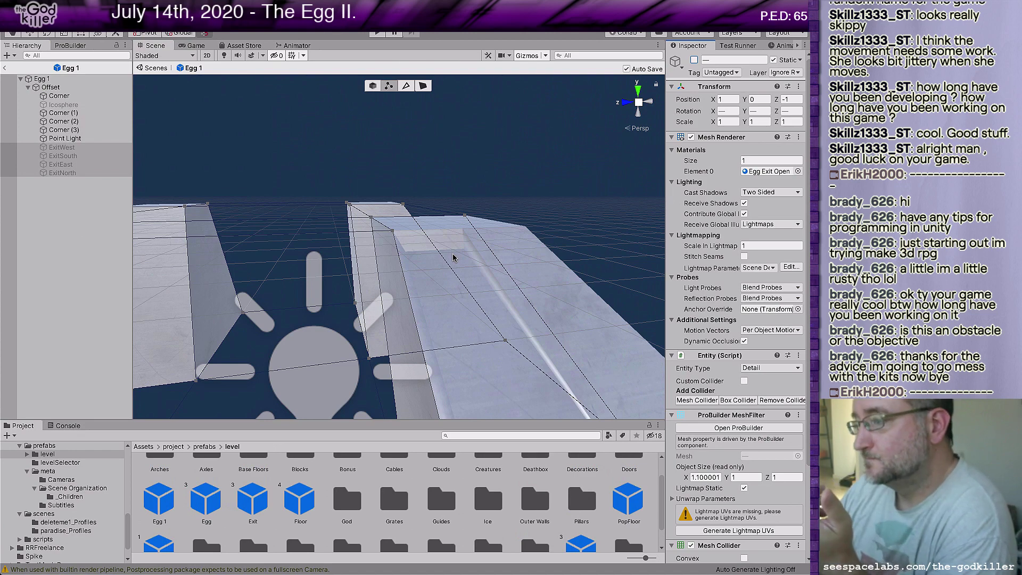
left_click(60, 96)
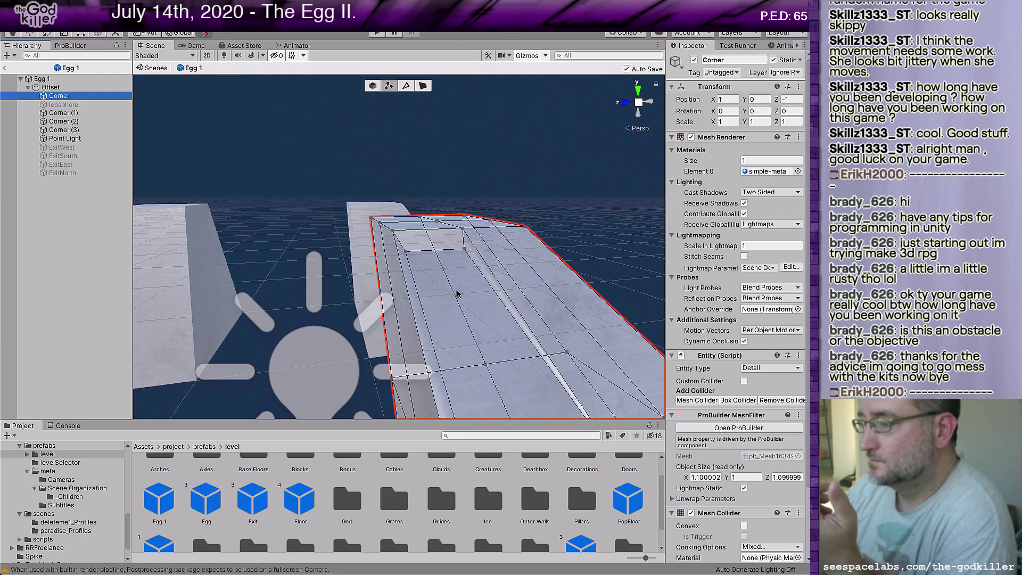
key("f")
scroll(444, 297, "down", 3)
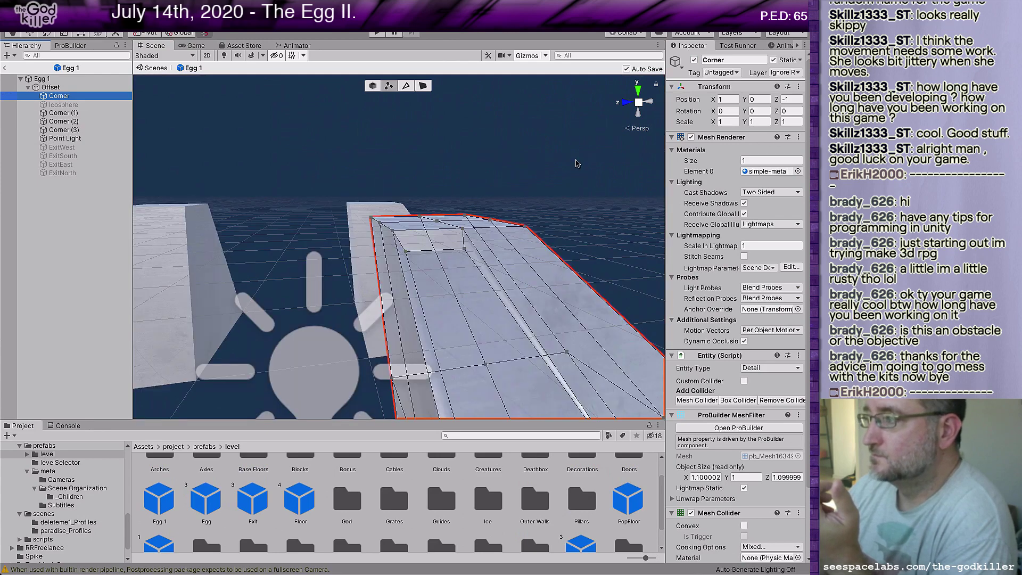
Deactivate Corner (1), Corner (2), Corner (3) and Point Light together, and switch the scene view to isometric projection
left_click(80, 114)
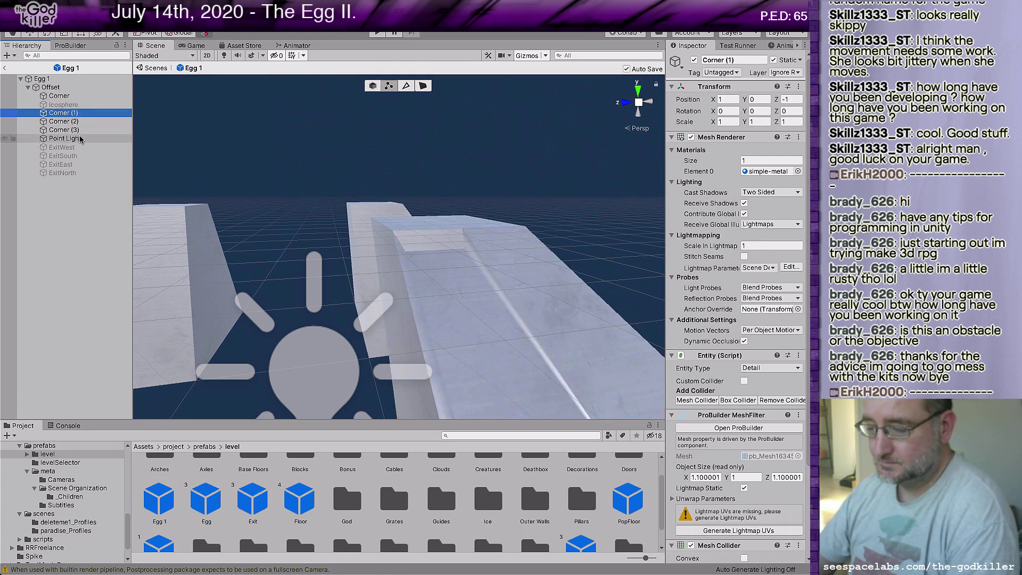
left_click(65, 138, "shift")
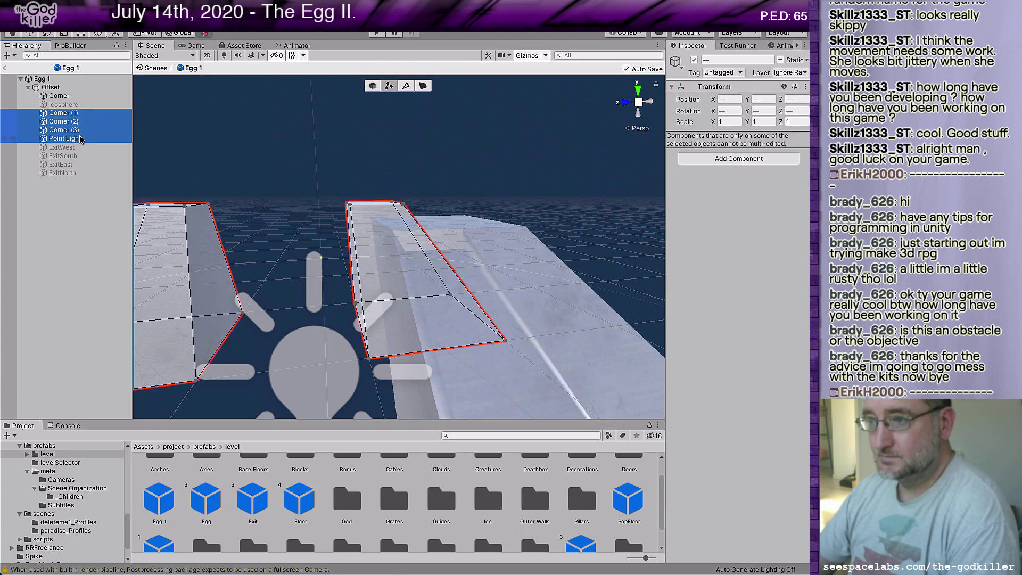
left_click(693, 60)
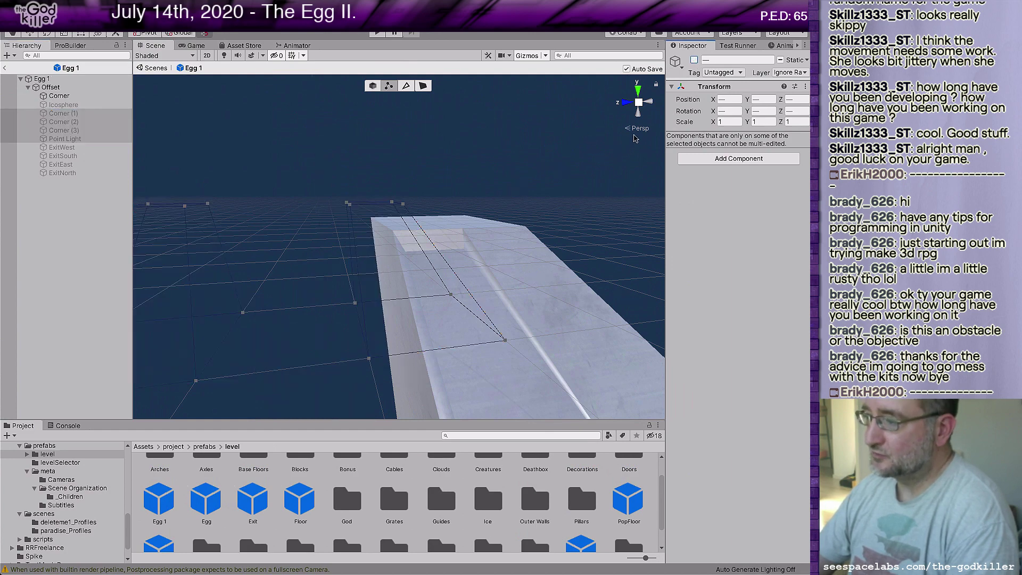
left_click(638, 129)
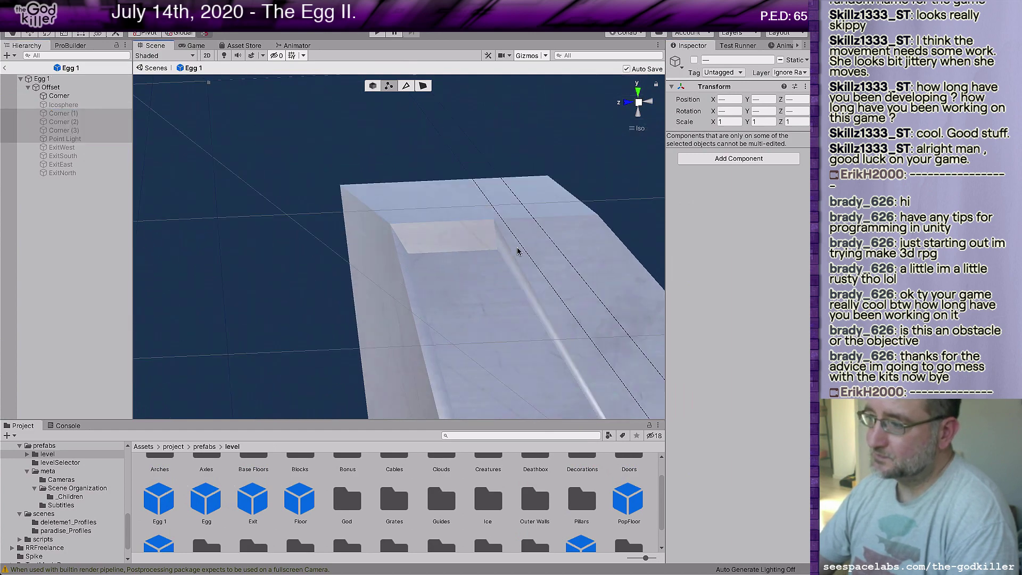
Reselect the Corner piece and pick a vertex at the upper end of its recessed panel
scroll(511, 253, "down", 3)
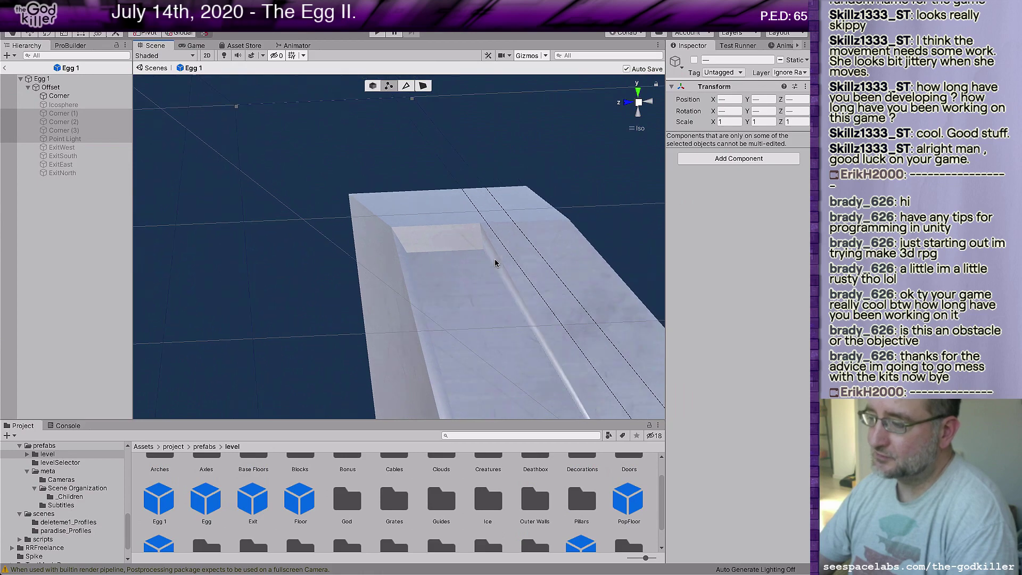
right_click_drag(416, 287, 440, 262)
middle_click_drag(442, 276, 414, 317)
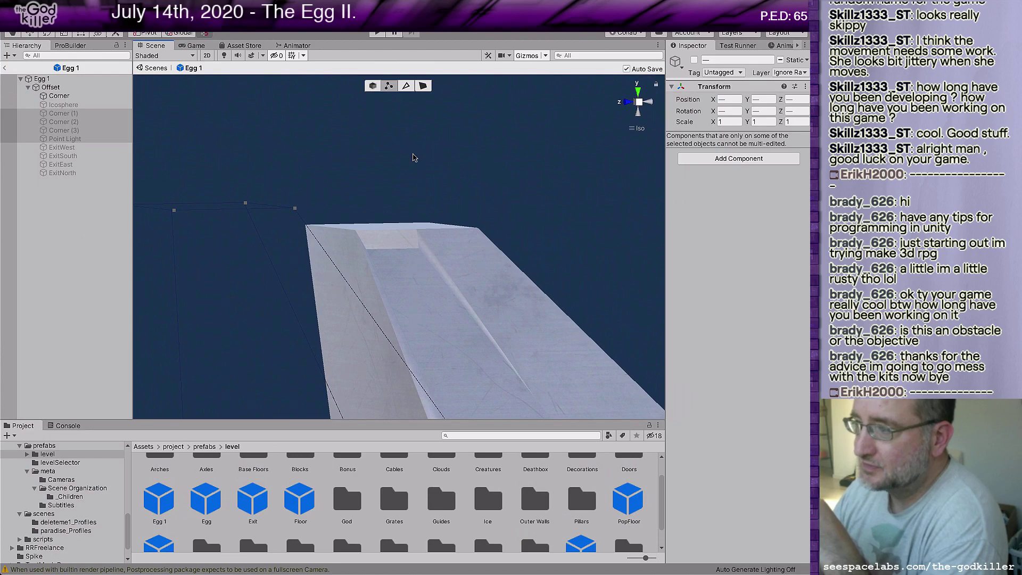
left_click(448, 266)
right_click_drag(362, 297, 572, 284)
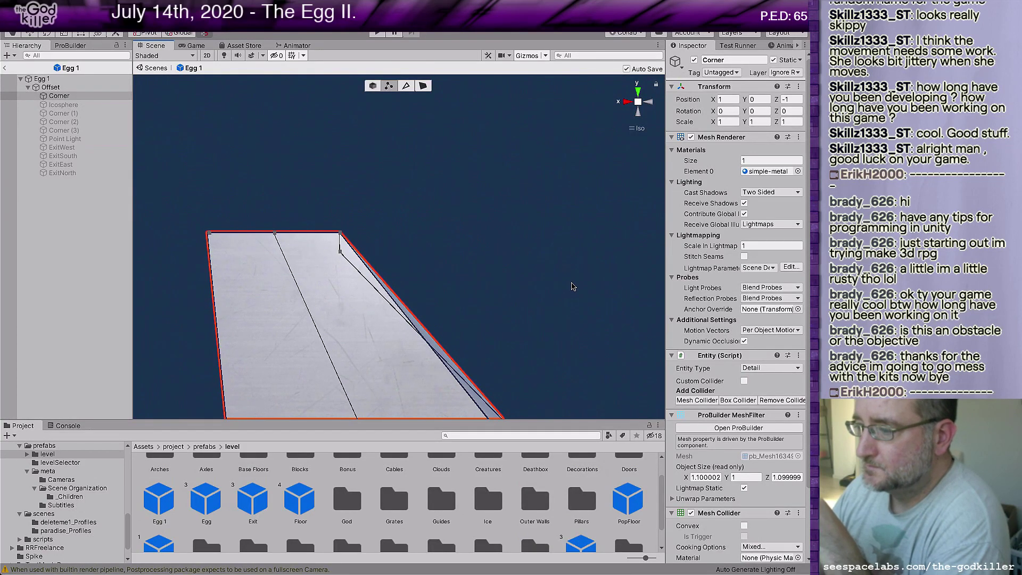
left_click(341, 253)
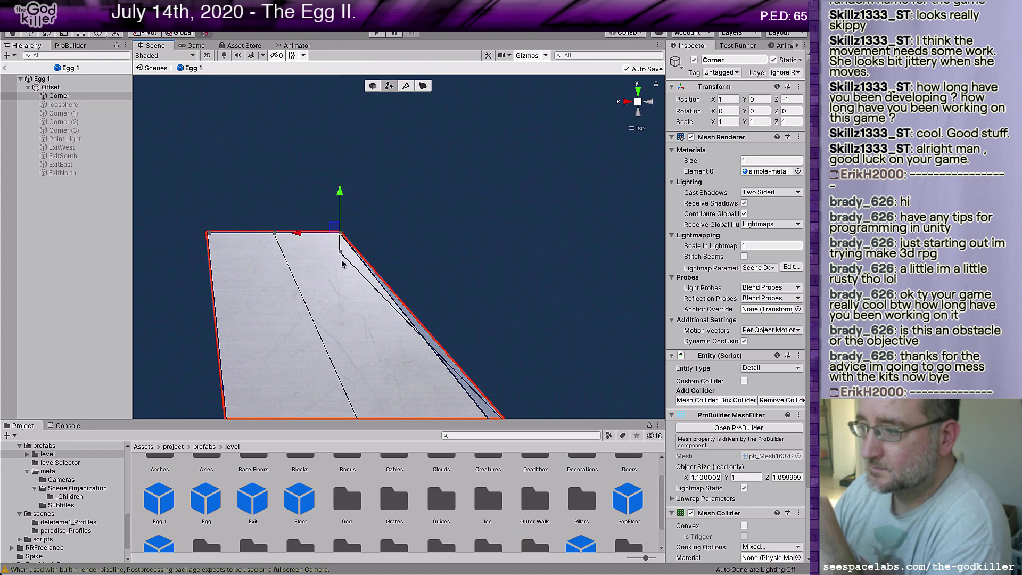
left_click(340, 254)
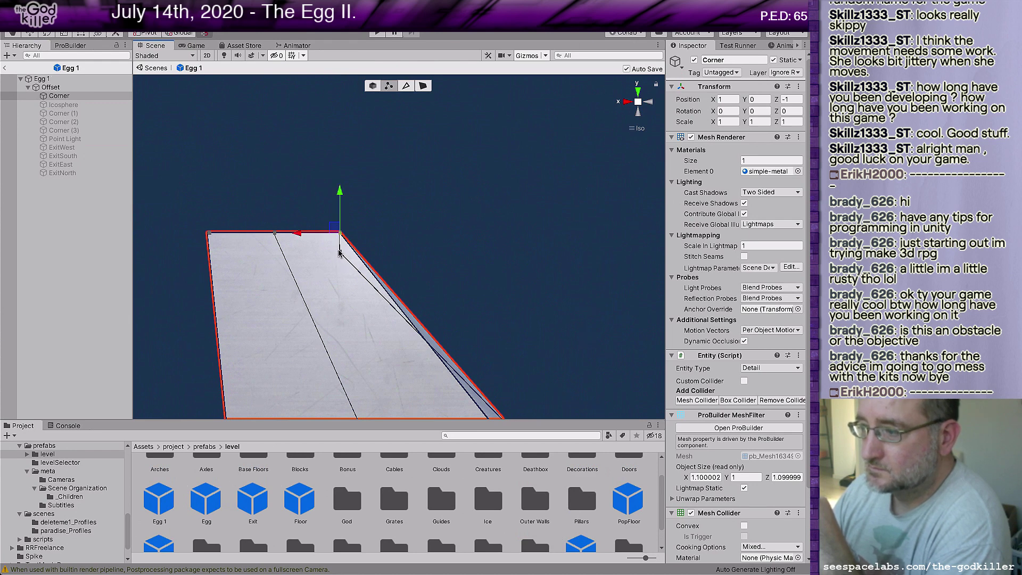
Pick the recess floor's upper vertex nearest the Corner piece's outer edge
left_click_drag(422, 293, 608, 353, "alt")
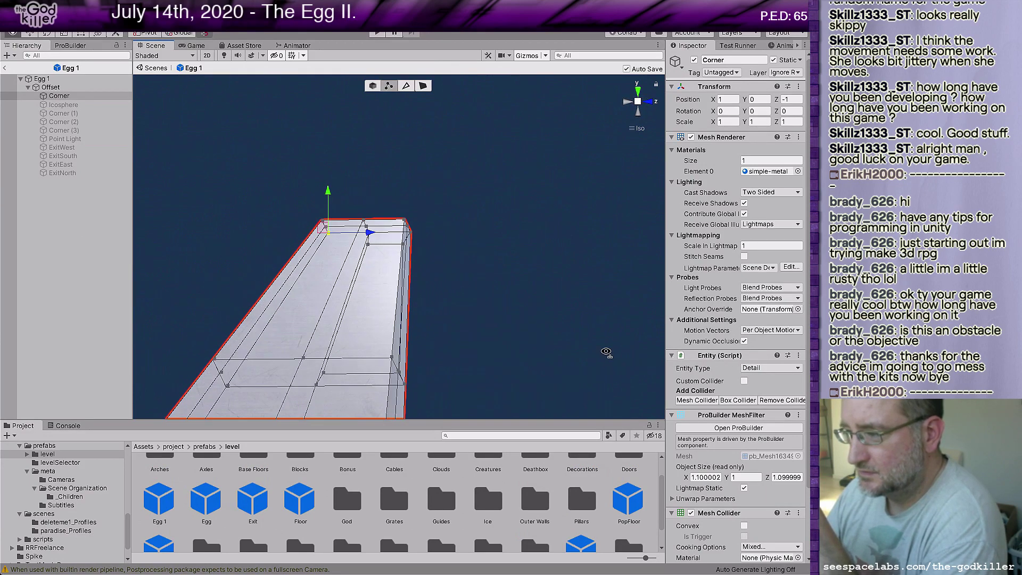
scroll(452, 317, "up", 5)
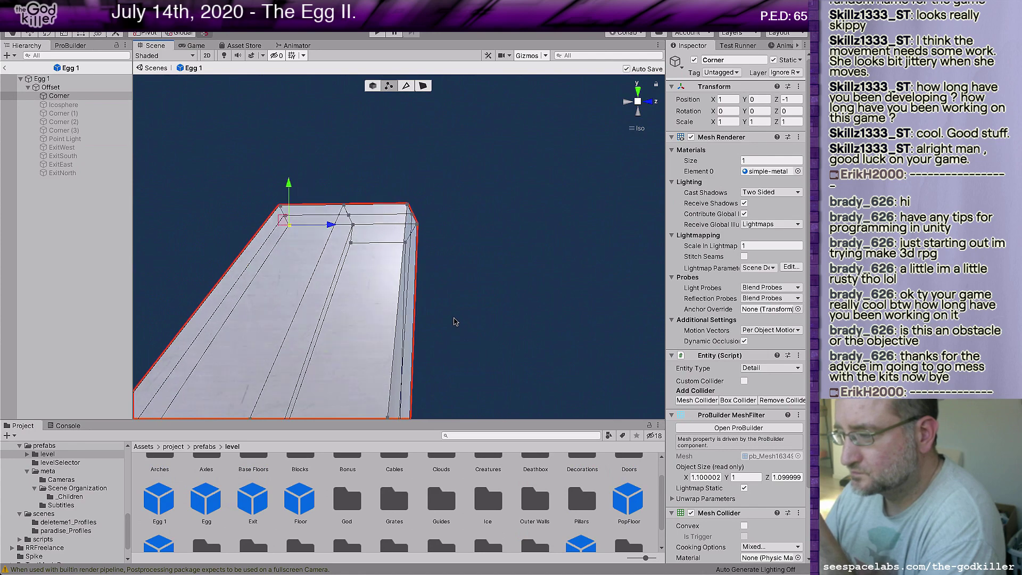
left_click(405, 242)
left_click_drag(409, 243, 675, 295, "alt")
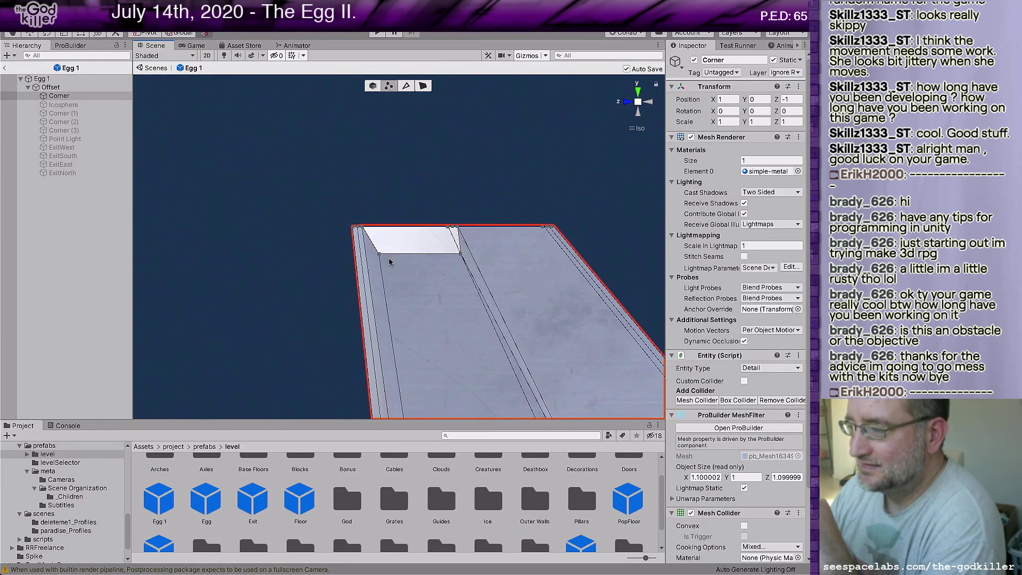
mouse_move(391, 300)
left_mouse_down("alt")
mouse_move(652, 287)
mouse_move(664, 308)
mouse_move(581, 287)
left_mouse_up("alt")
mouse_move(282, 257)
left_mouse_down("shift")
mouse_move(271, 256)
mouse_move(282, 254)
left_mouse_up("shift")
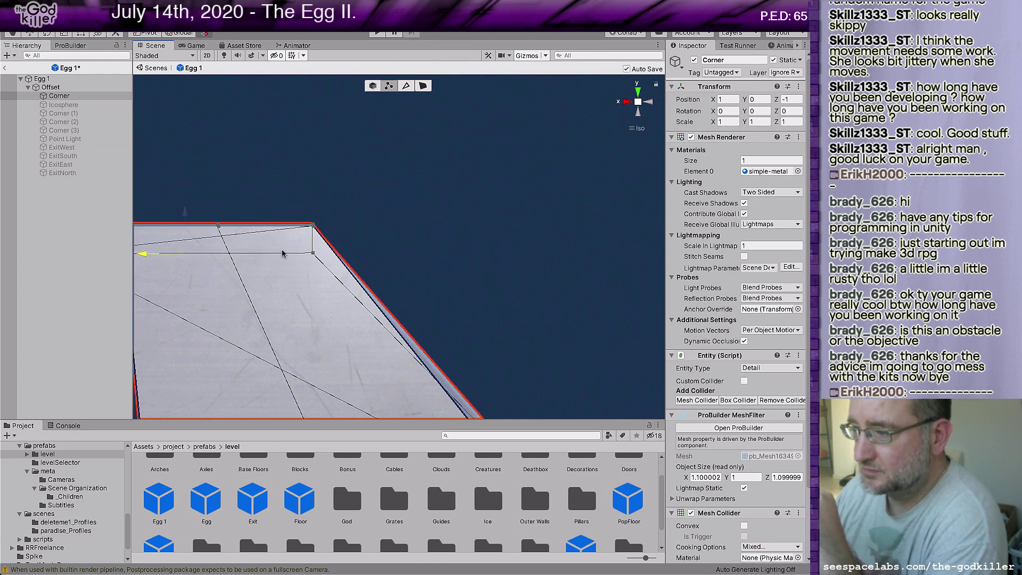
key("ctrl+z")
left_click_drag(270, 255, 276, 254, "shift")
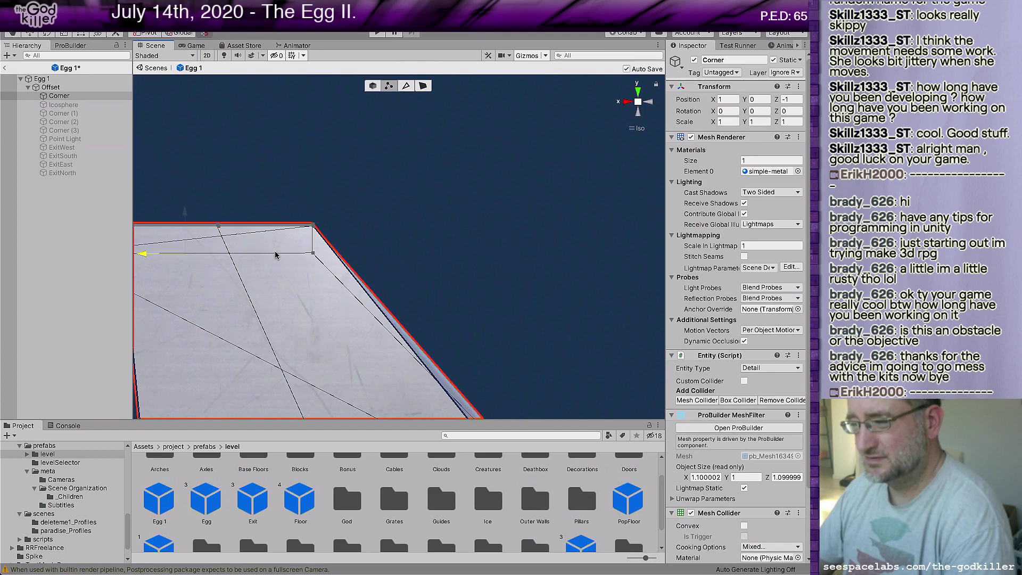
scroll(275, 255, "down", 3)
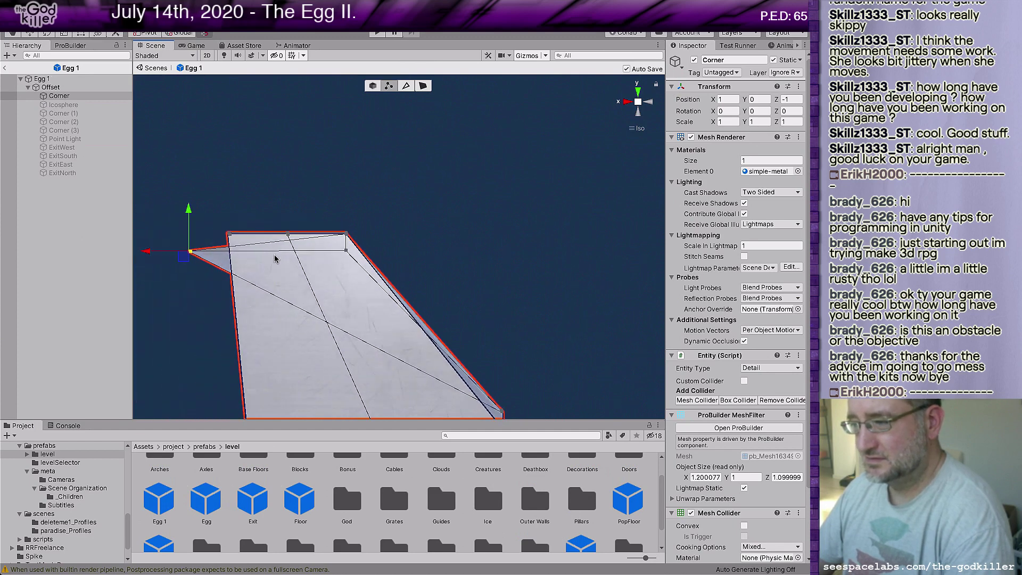
key("ctrl+z")
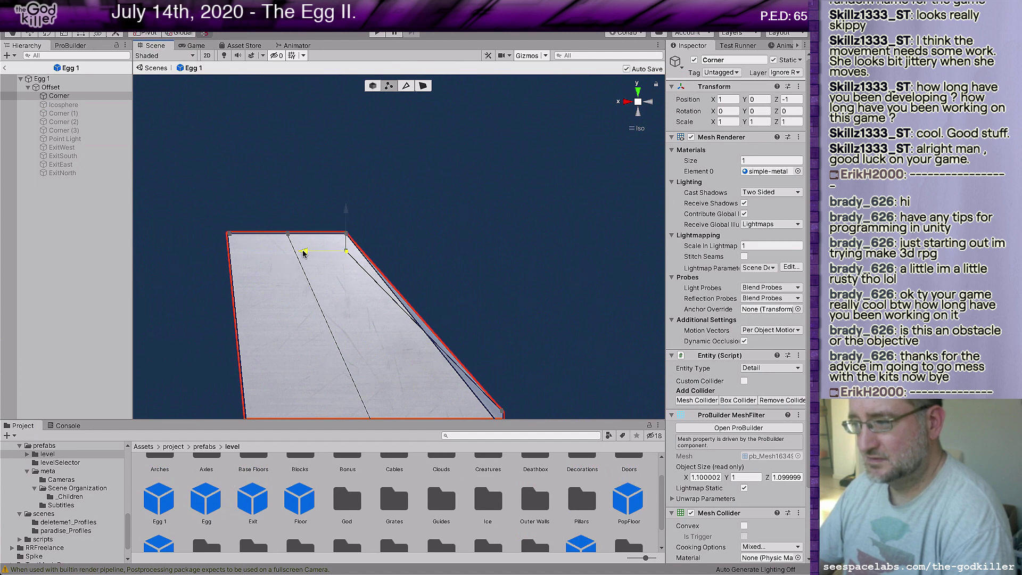
key("ctrl+y")
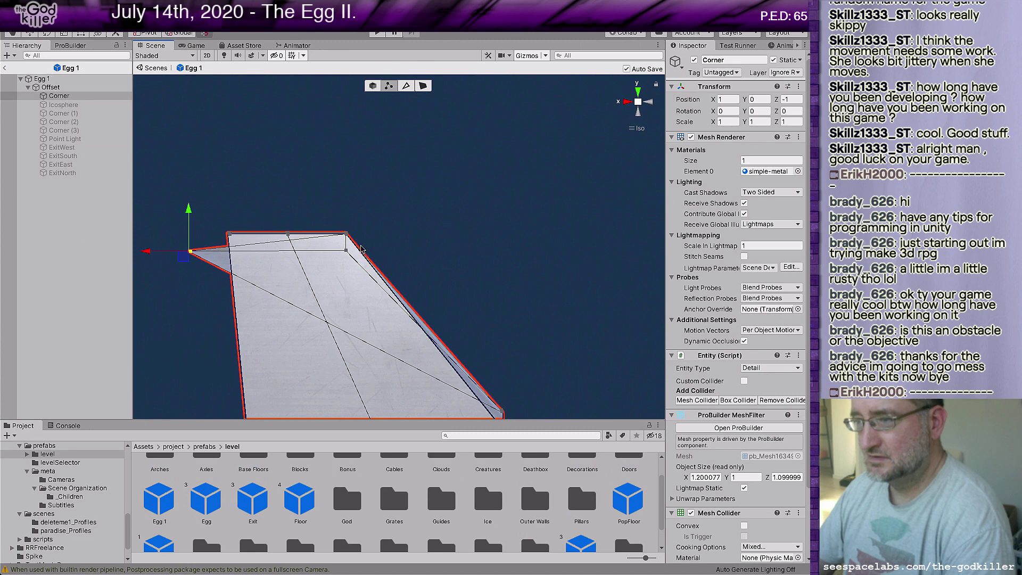
key("ctrl+z")
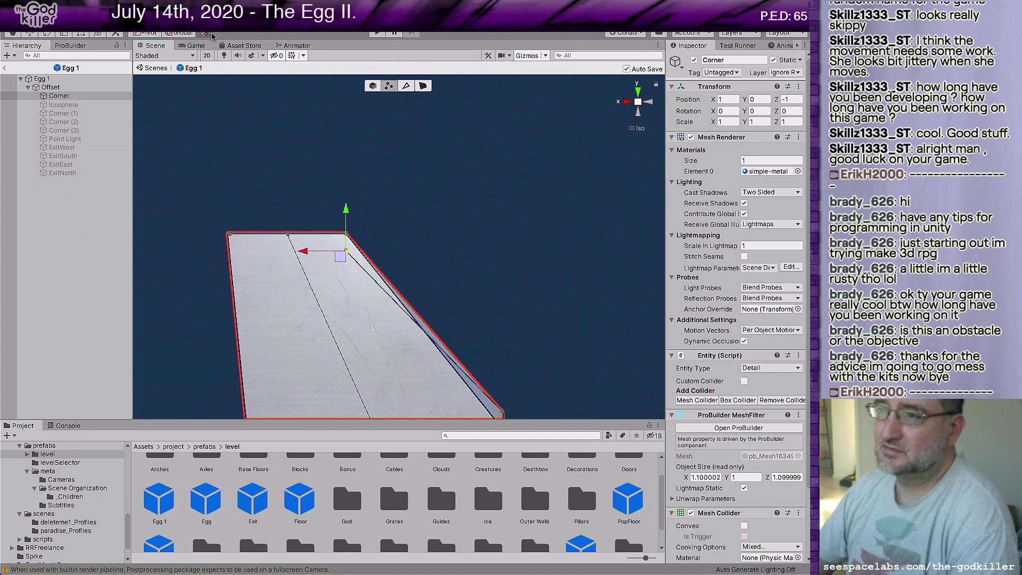
Re-enter vertex selection and move the recess floor's upper outer vertex along the X axis almost to the piece's sloped face
left_click(372, 88)
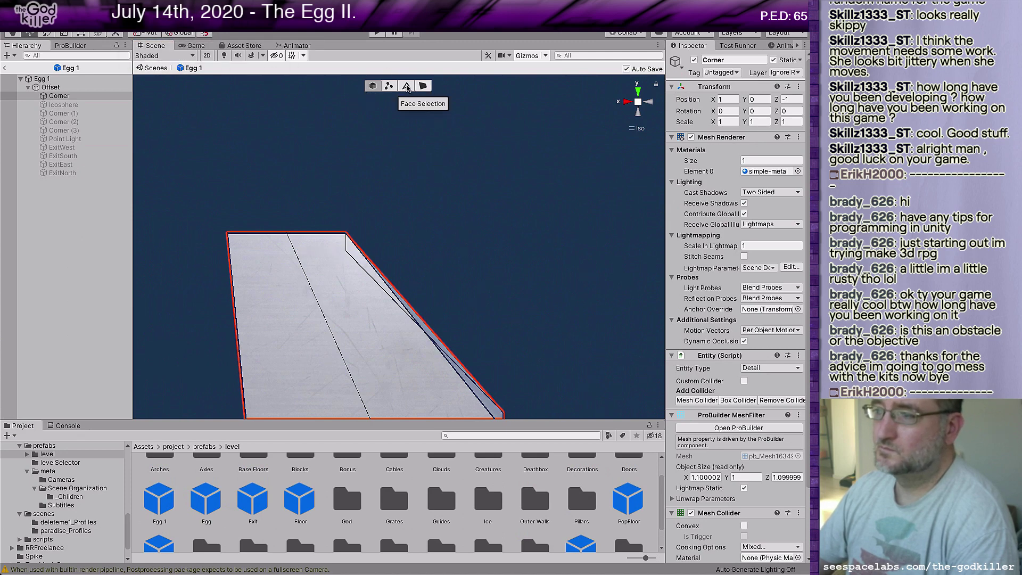
left_click(389, 86)
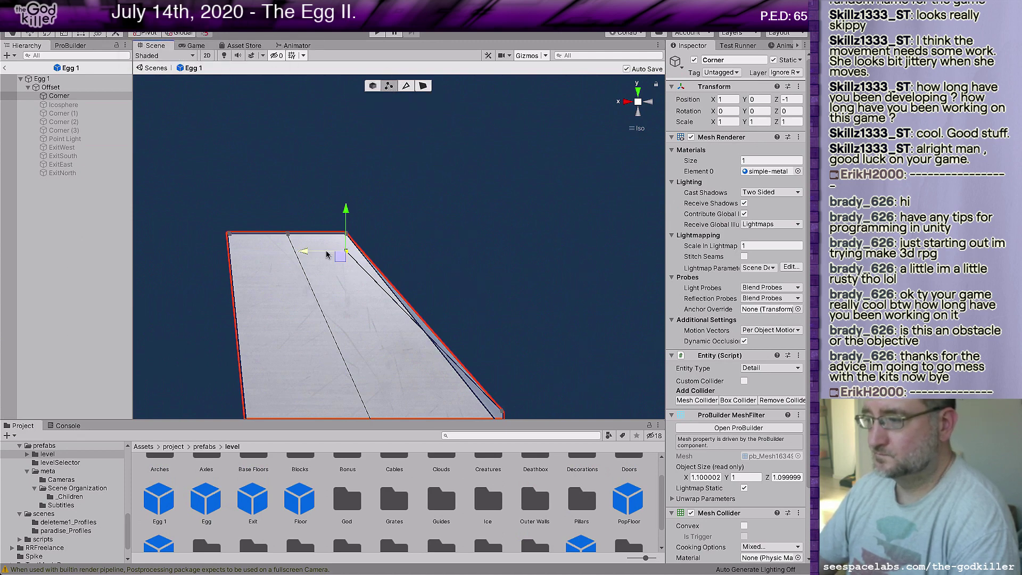
left_click_drag(304, 253, 313, 252)
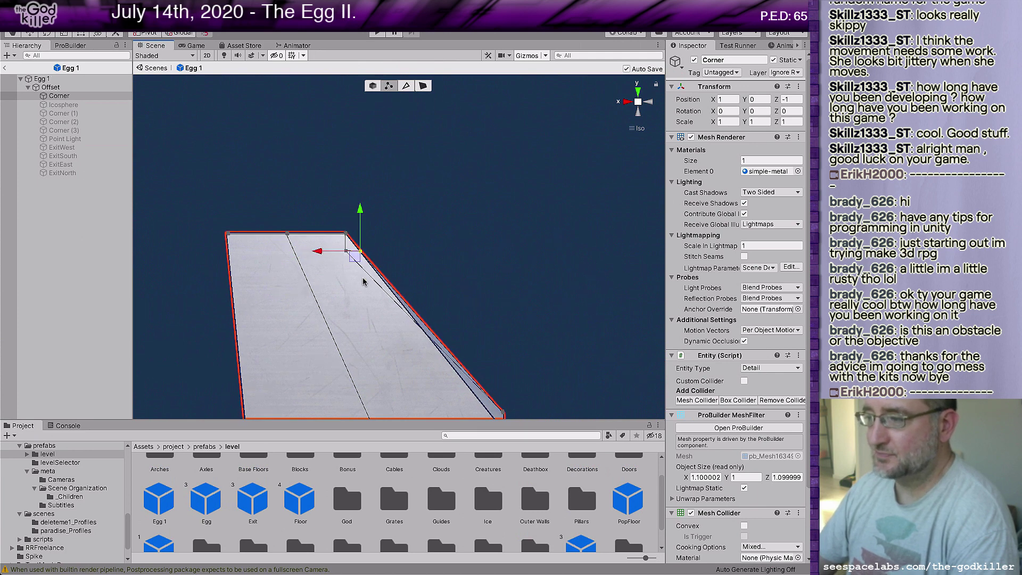
scroll(362, 276, "up", 3)
scroll(362, 276, "up", 3)
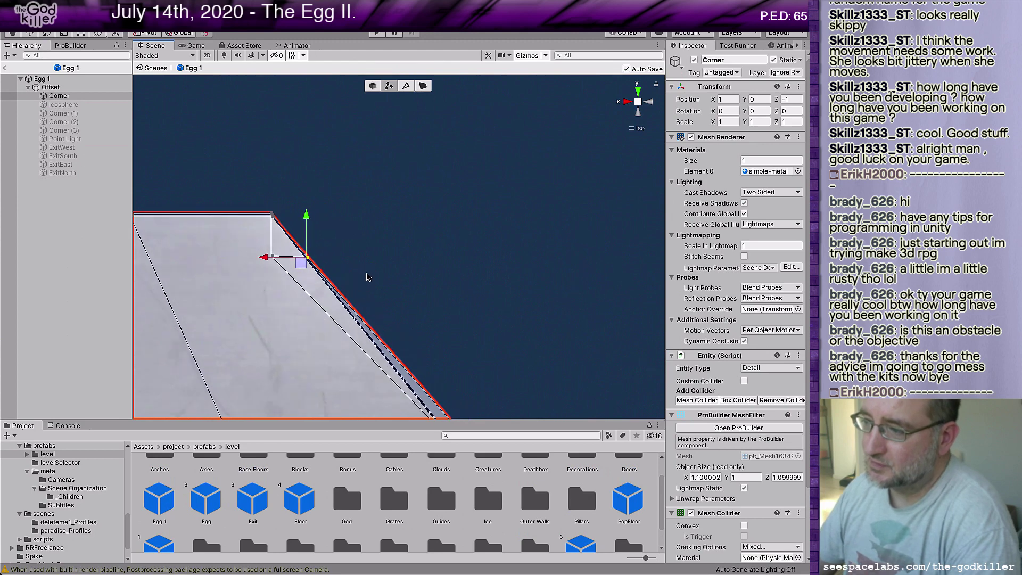
middle_click_drag(386, 270, 424, 267)
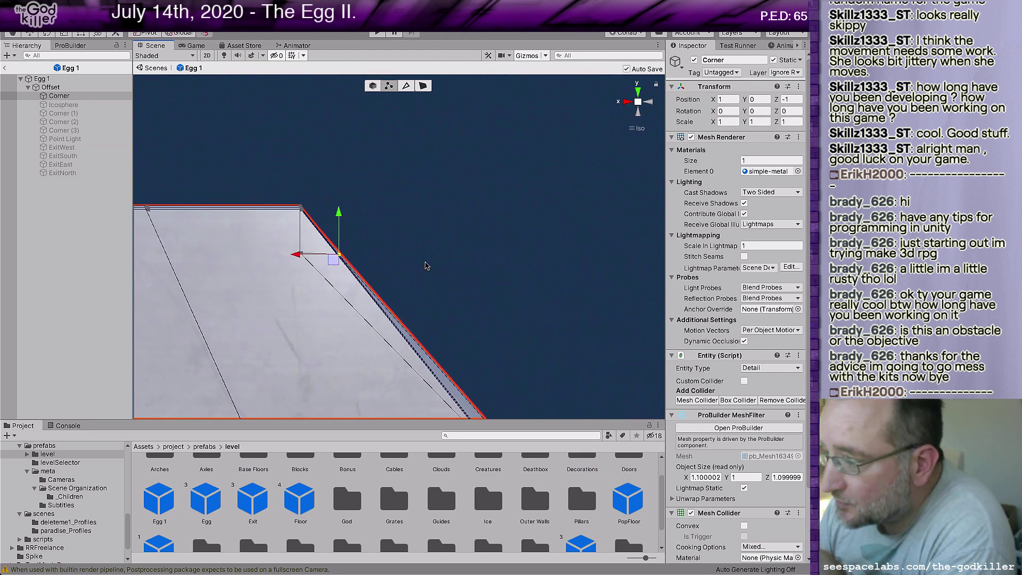
left_click_drag(296, 255, 262, 246)
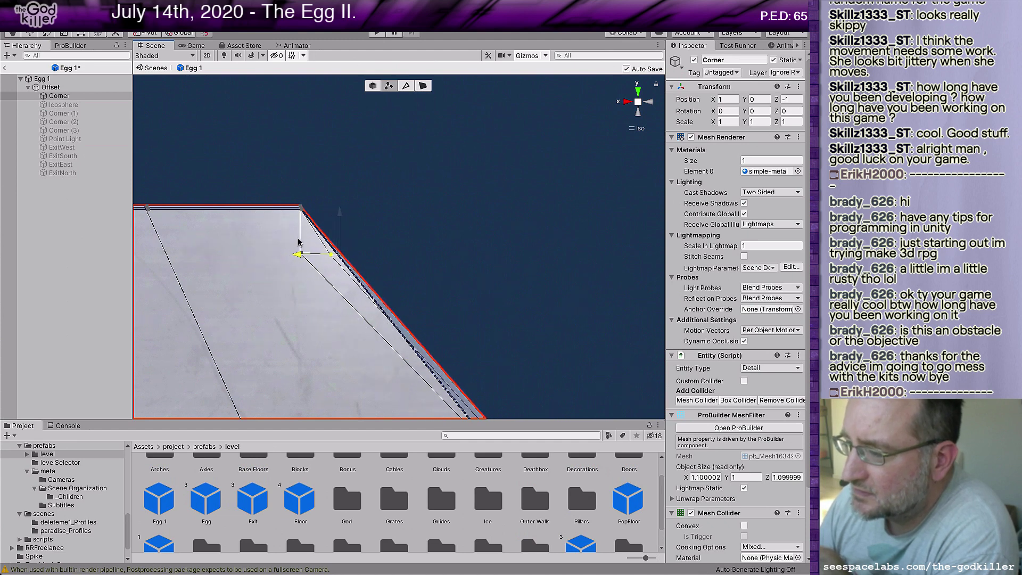
left_click_drag(297, 244, 294, 245)
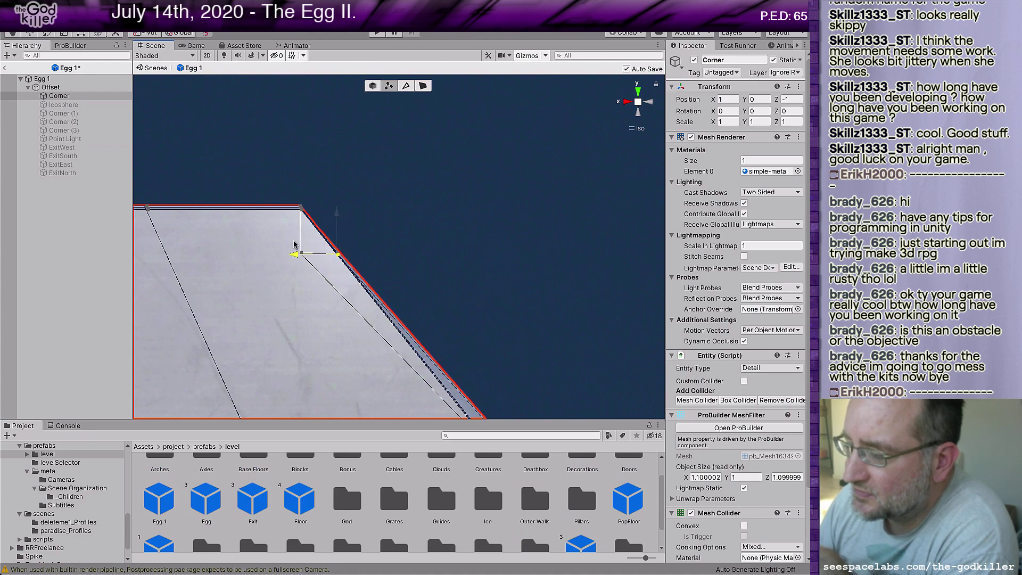
Raise the recess floor's upper vertex beside the dividing edge close to the panel's top edge, offsetting it slightly along Z
left_click_drag(349, 305, 93, 378, "alt")
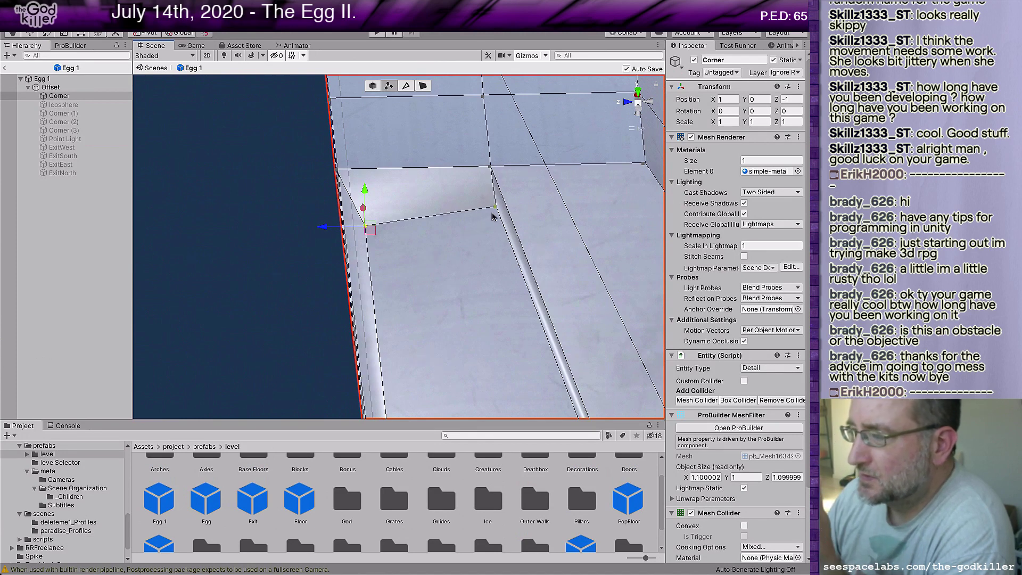
left_click_drag(473, 314, 464, 243, "alt")
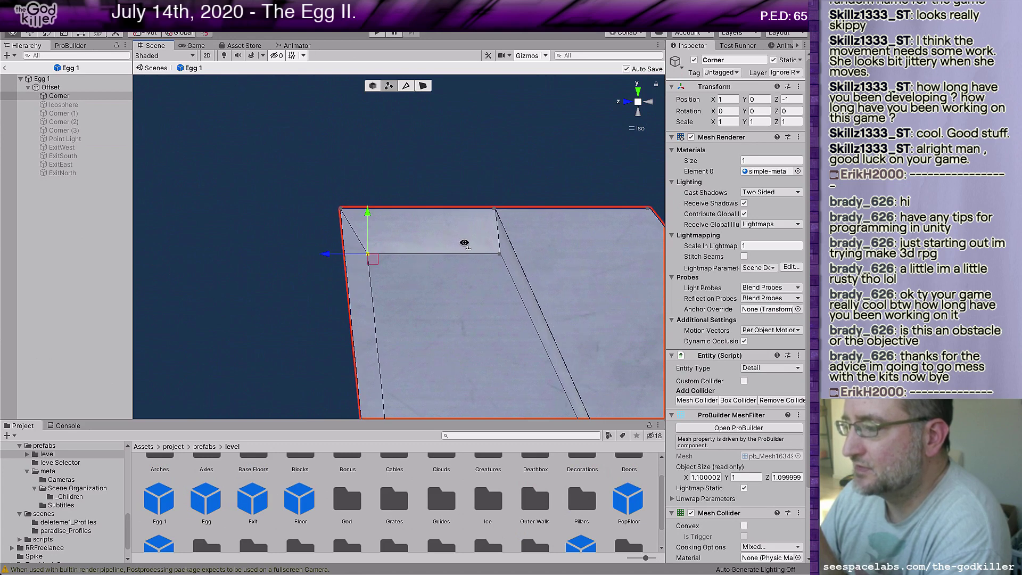
middle_click_drag(448, 305, 326, 233)
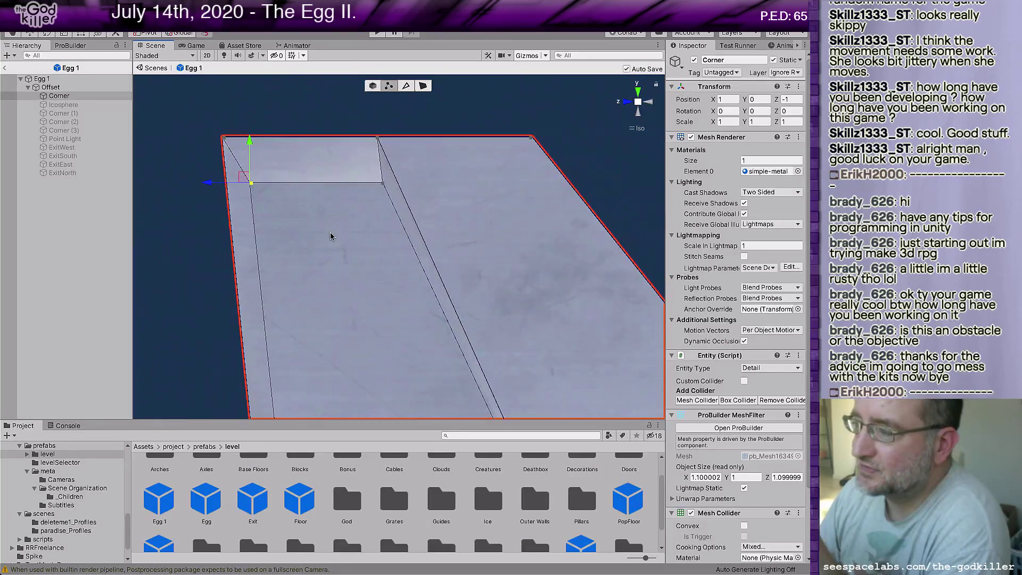
left_click(381, 185)
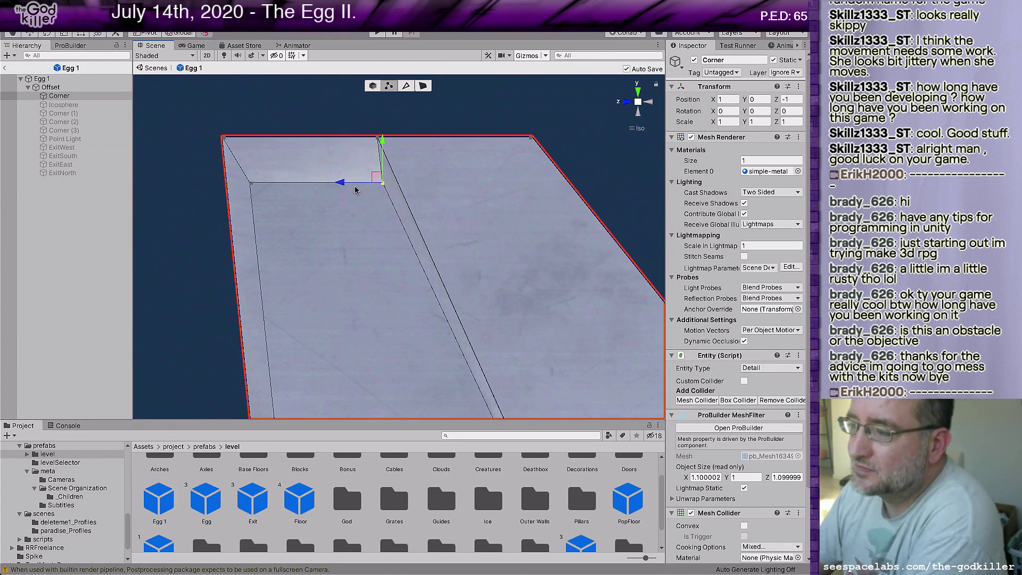
left_click_drag(340, 183, 335, 185)
left_click_drag(372, 141, 373, 115)
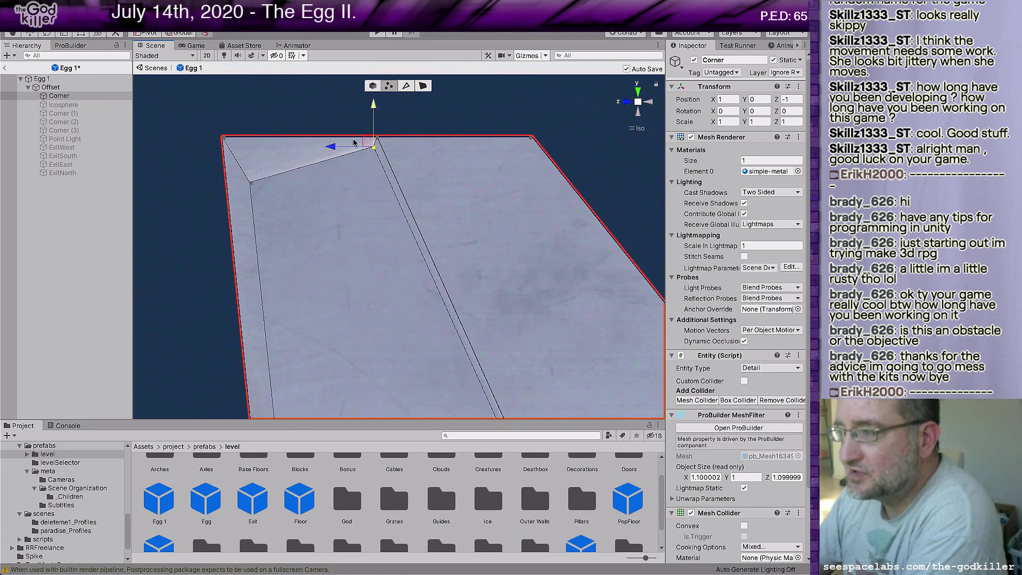
left_click_drag(331, 147, 335, 146)
Raise the upper outer vertex to the same height and move both upper vertices along Z closer to the recess's side edges
left_click(258, 172)
left_click_drag(249, 155, 251, 115)
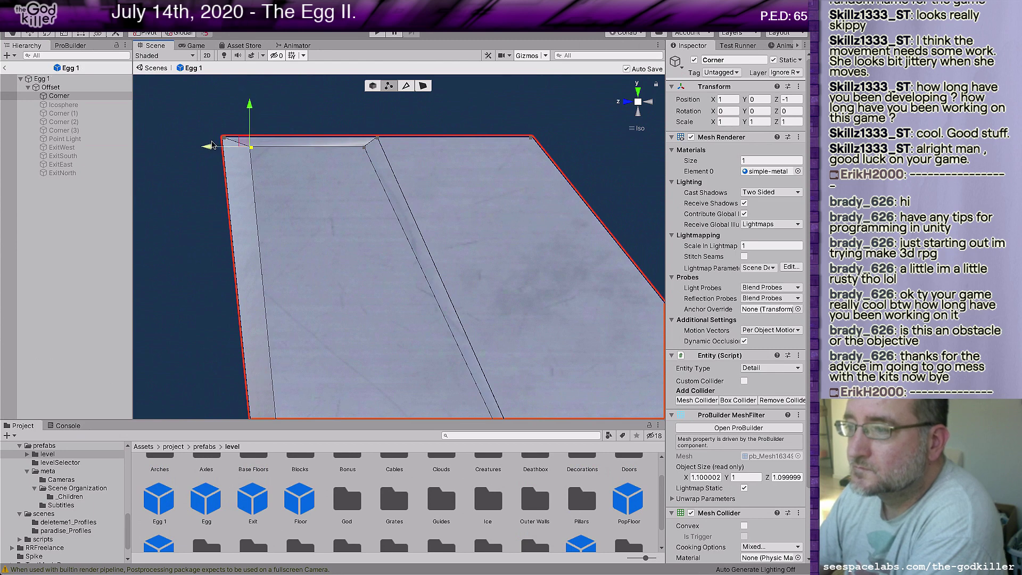
left_click_drag(207, 149, 197, 148)
left_click(365, 147)
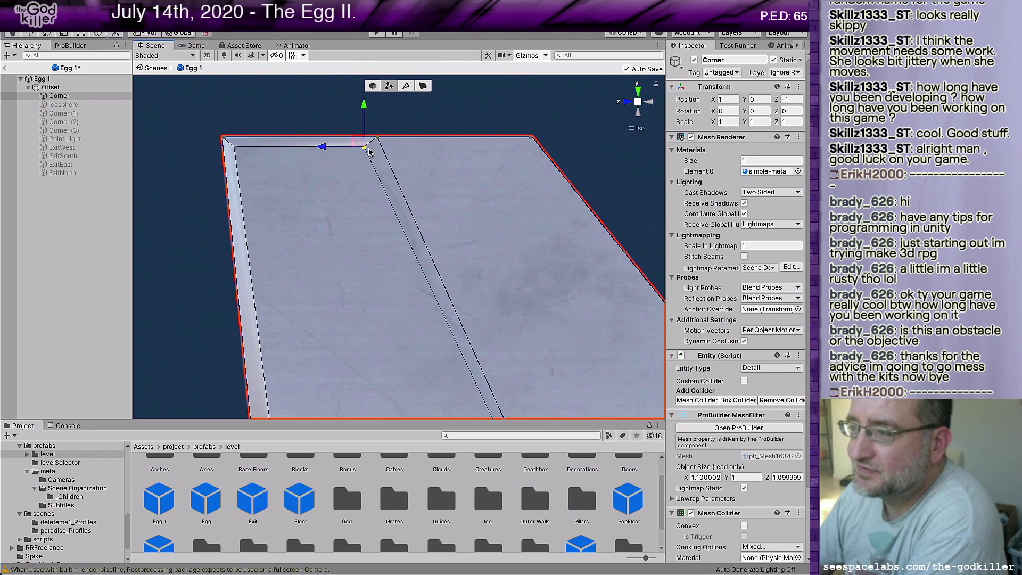
left_click_drag(321, 148, 336, 148)
scroll(331, 225, "up", 5)
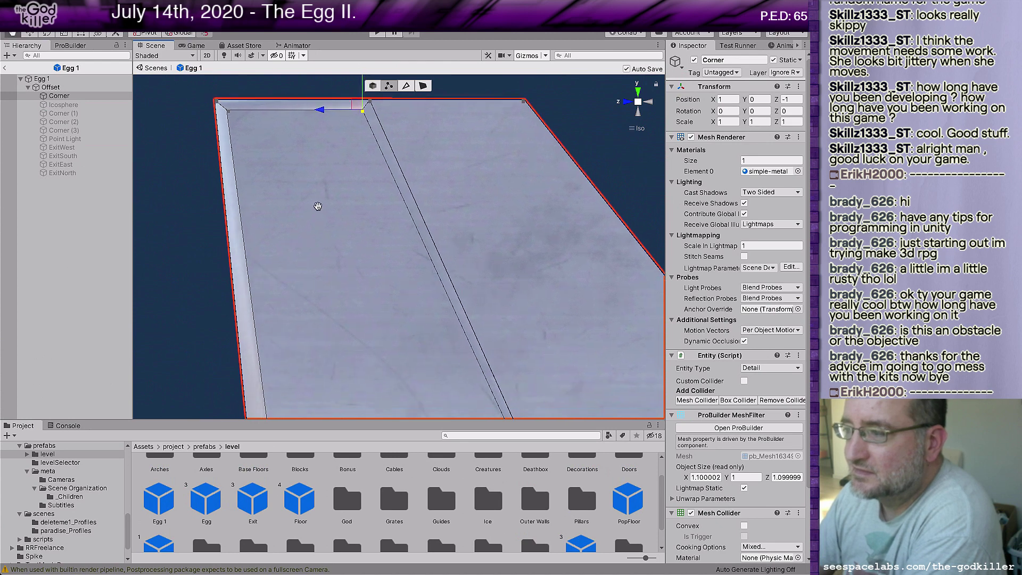
Lower the recess floor's bottom vertex beside the dividing edge close to the recess's lower edge, and place it along Z near the divider
scroll(340, 275, "down", 4)
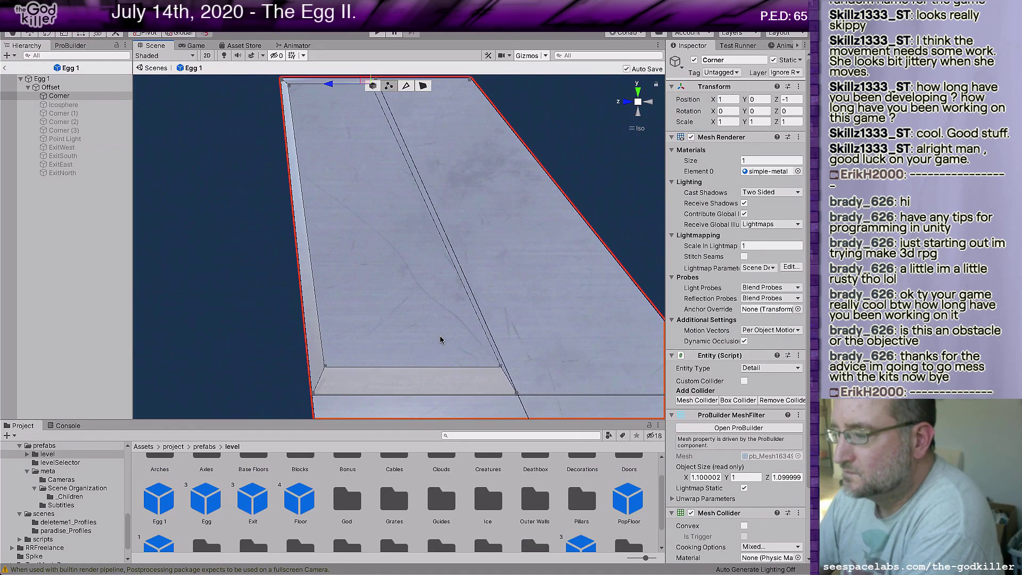
left_click(499, 365)
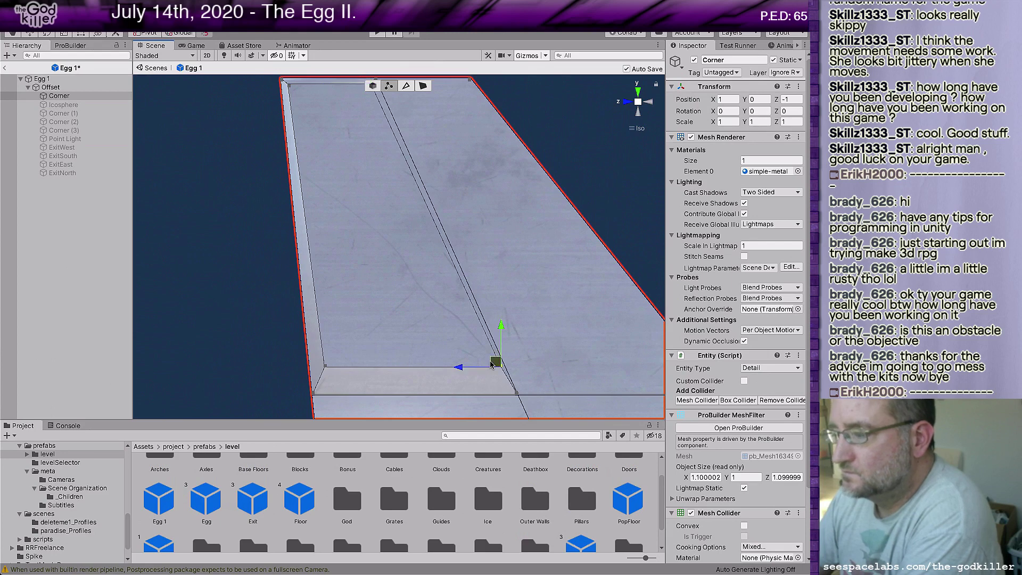
left_click_drag(462, 368, 457, 368)
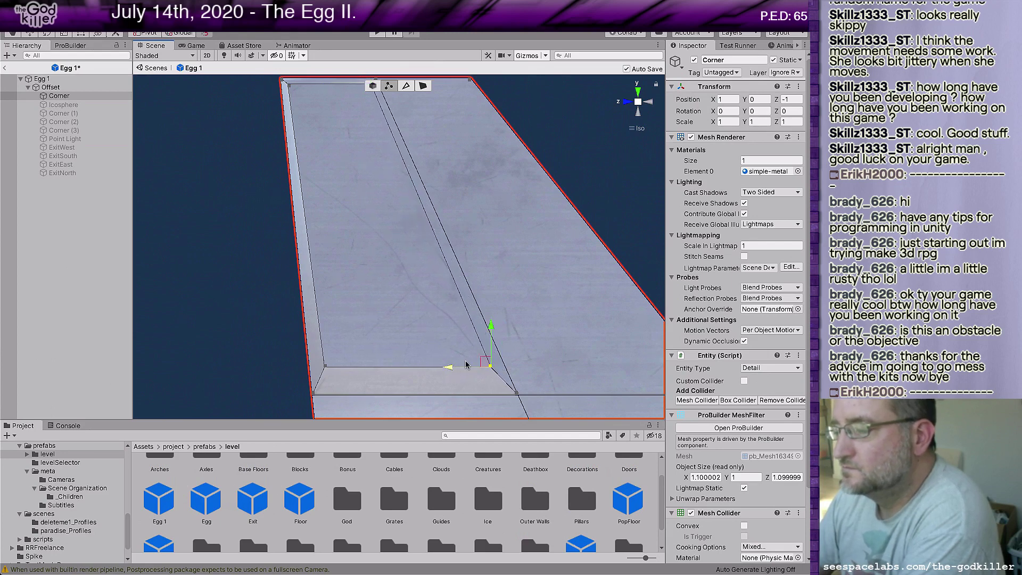
middle_click_drag(549, 329, 484, 352)
scroll(484, 353, "down", 2)
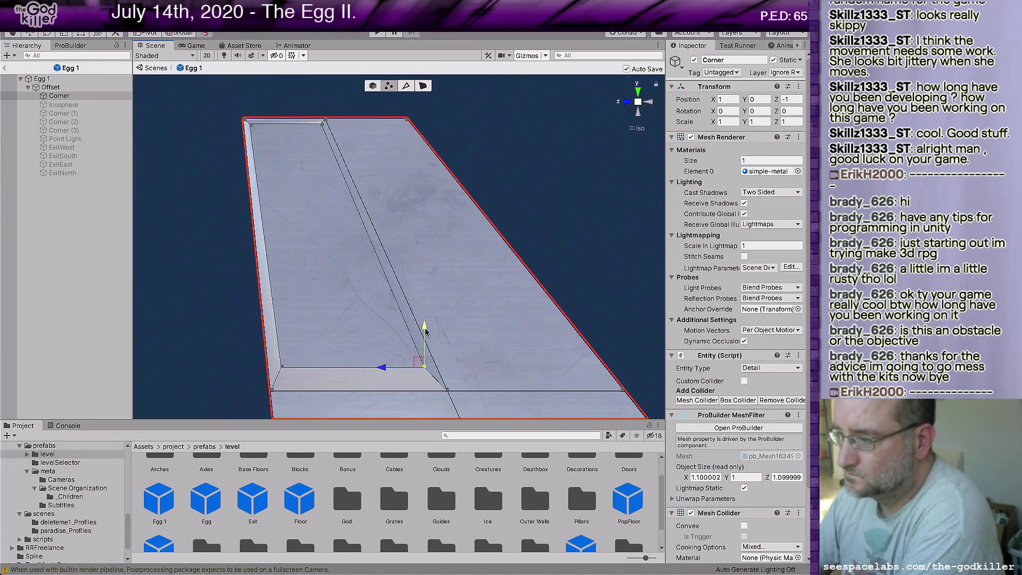
left_click_drag(425, 330, 422, 344)
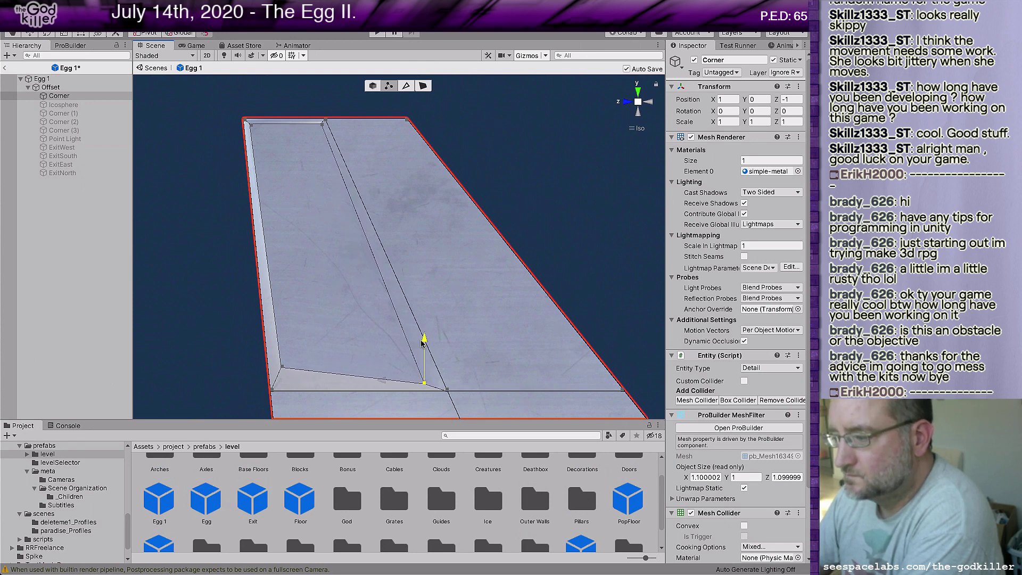
left_click_drag(381, 383, 389, 383)
Lower the recess floor's bottom outer vertex level with its neighbour beside the divider, and place it along Z close to the side edge
left_click(281, 366)
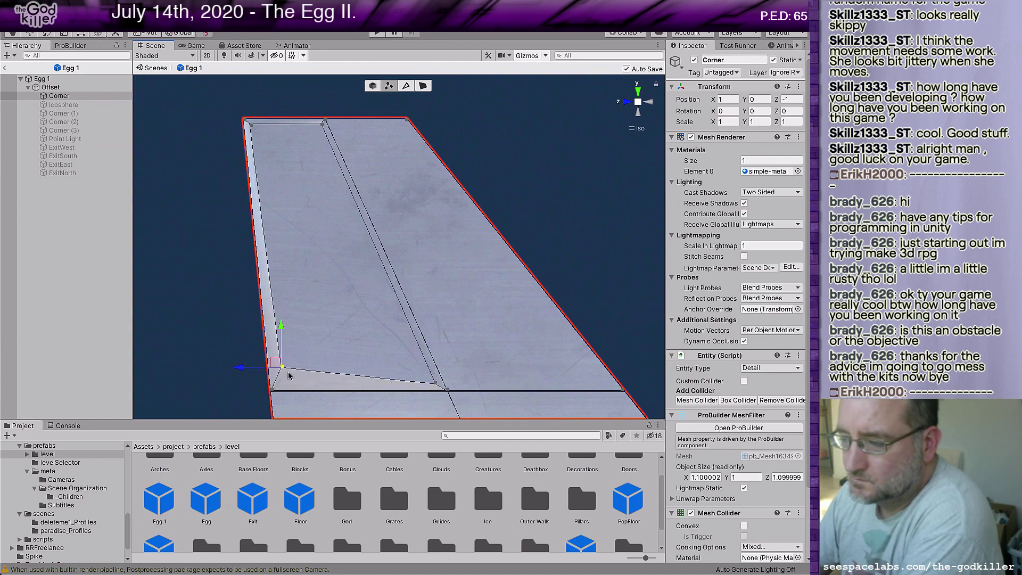
left_click_drag(281, 326, 289, 333)
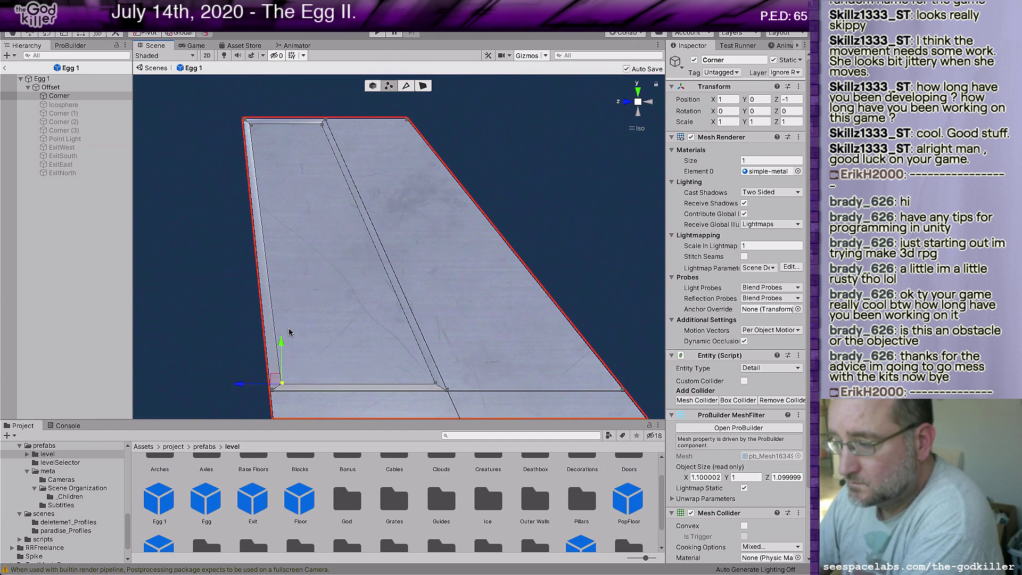
left_click_drag(237, 384, 243, 386)
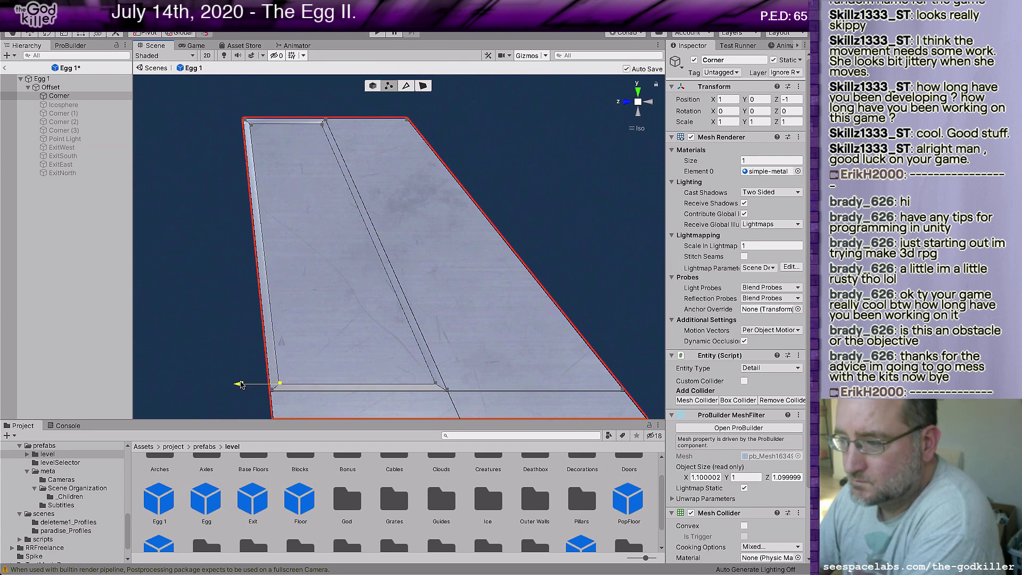
left_click_drag(239, 386, 237, 384)
middle_click_drag(319, 363, 353, 294)
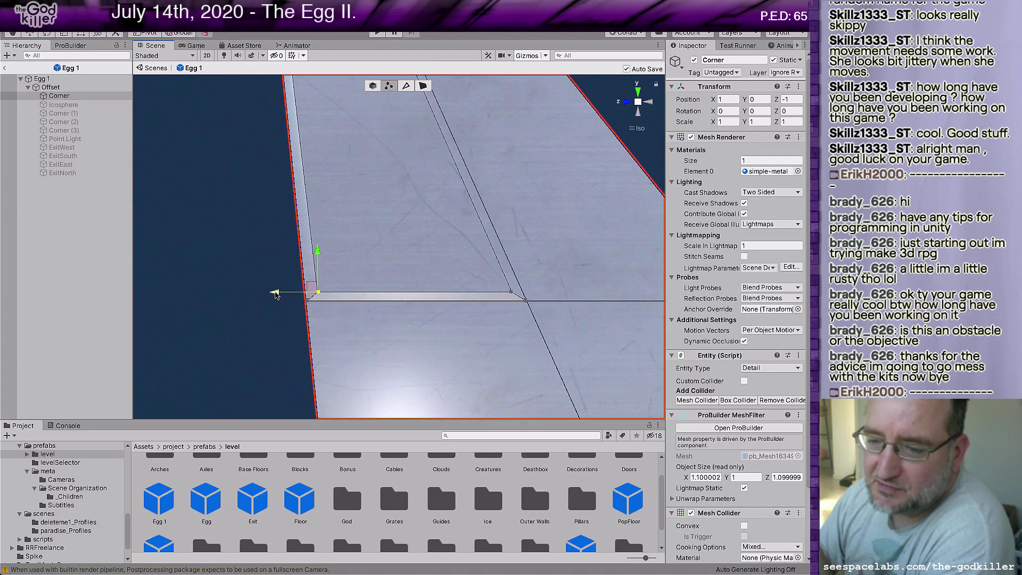
left_click_drag(274, 294, 273, 292)
middle_click_drag(411, 219, 345, 310)
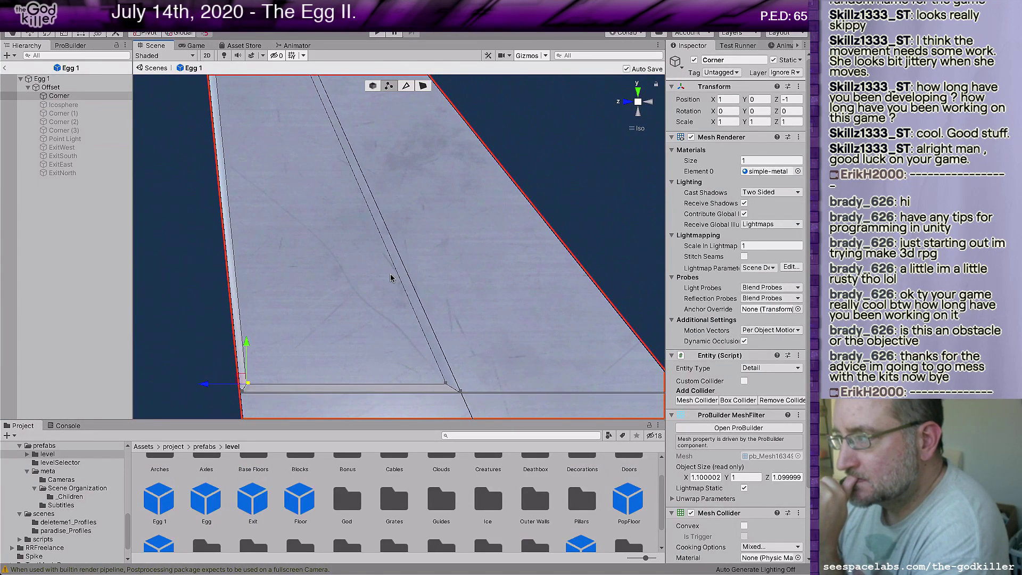
Move the recess floor's bottom outer vertex along the X axis, inward from the piece's sloped face
scroll(388, 276, "down", 1)
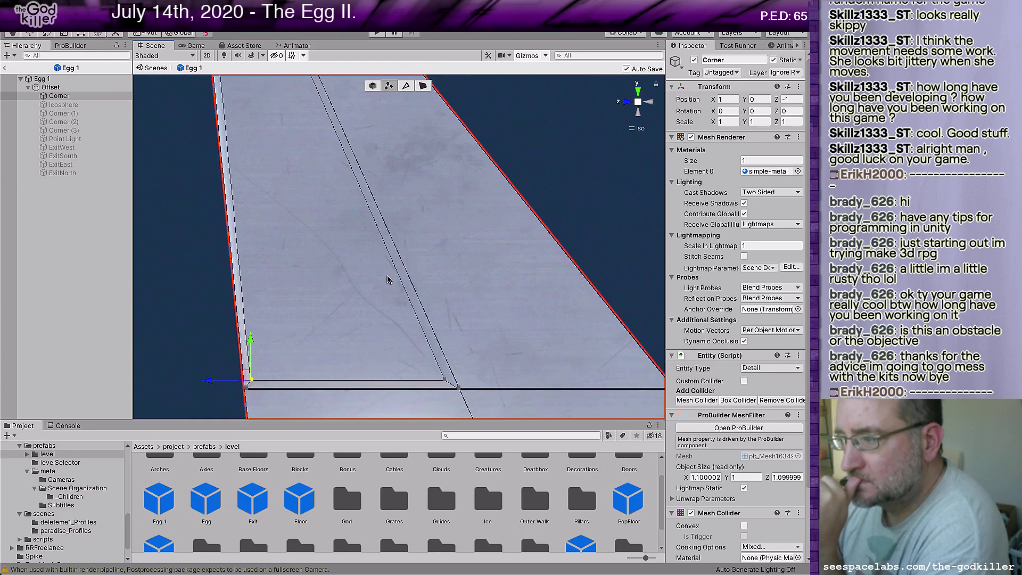
scroll(346, 277, "up", 1)
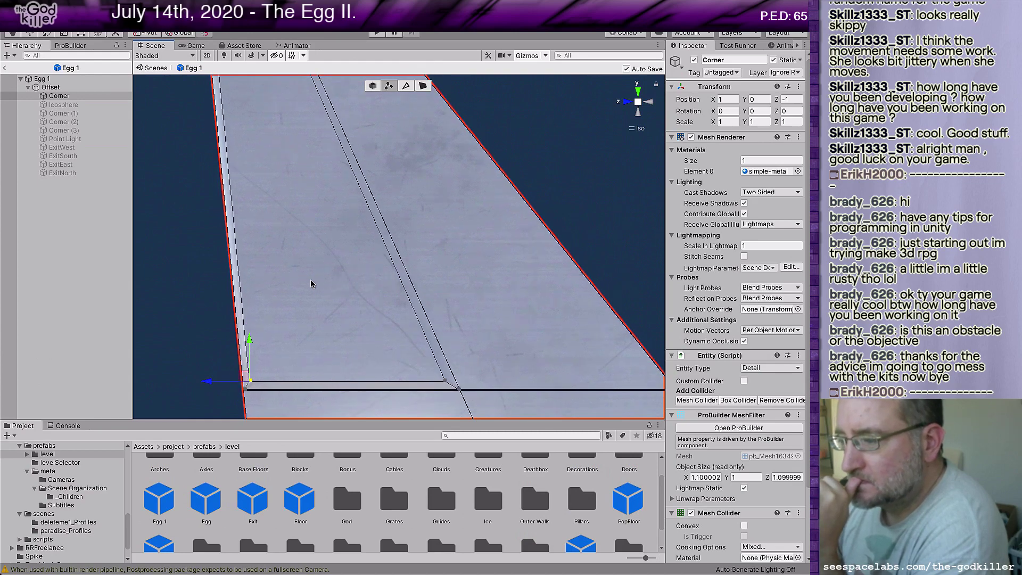
scroll(293, 280, "down", 2)
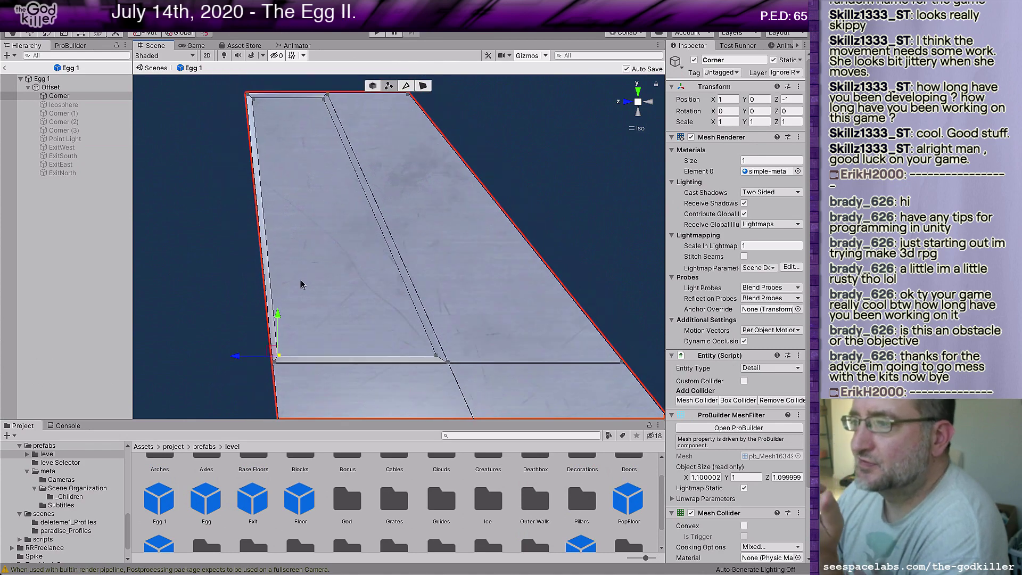
left_click_drag(291, 272, 570, 269, "alt")
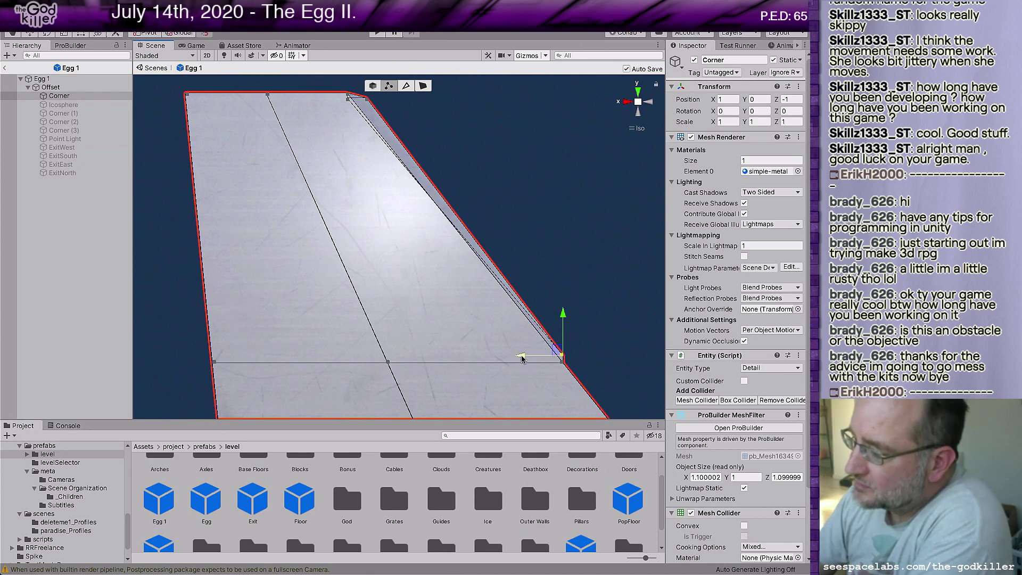
left_click_drag(521, 360, 516, 359)
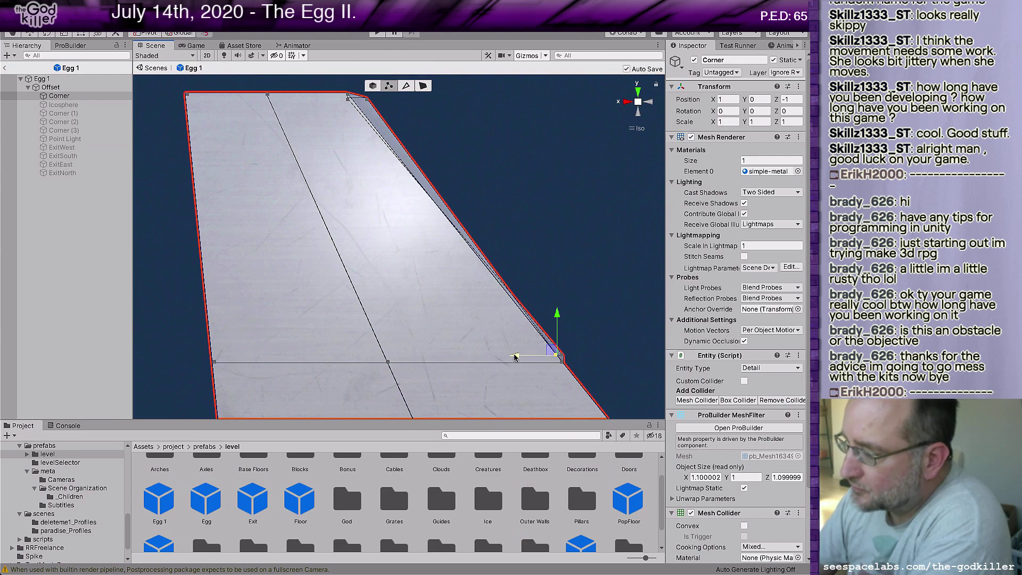
left_click_drag(515, 358, 507, 358)
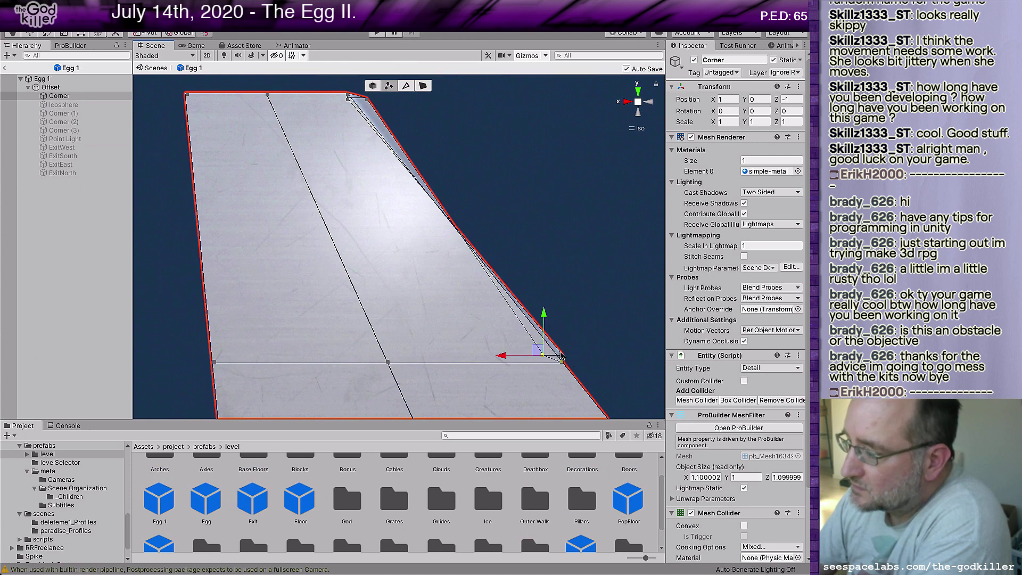
left_click_drag(606, 364, 570, 389, "alt")
Move the recess floor's bottom vertex beside the divider inward along X to the same depth as the bottom outer vertex
left_click(557, 364)
left_click_drag(396, 377, 491, 346, "alt")
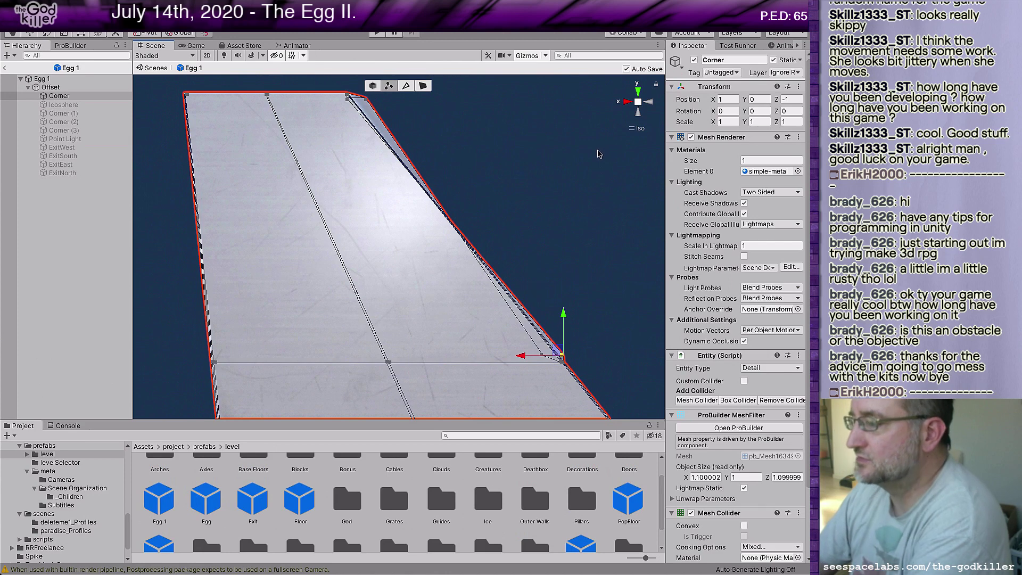
left_click_drag(526, 360, 507, 357)
left_click_drag(598, 228, 577, 256, "alt")
Move the recess floor's upper outer vertex inward along the X axis, just behind the piece's sloped face
right_click_drag(577, 255, 510, 305)
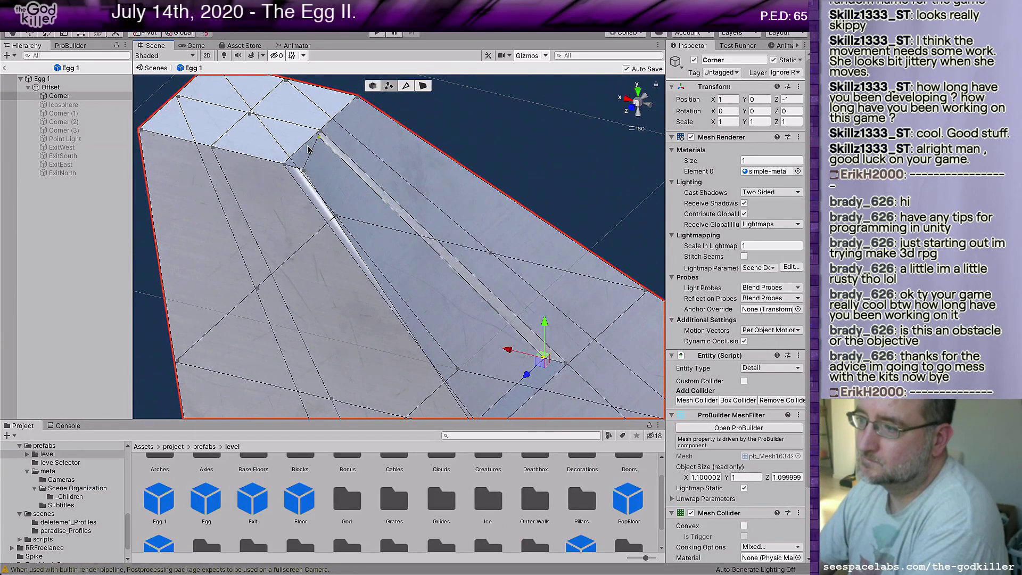
left_click(311, 175)
right_click_drag(288, 239, 373, 156)
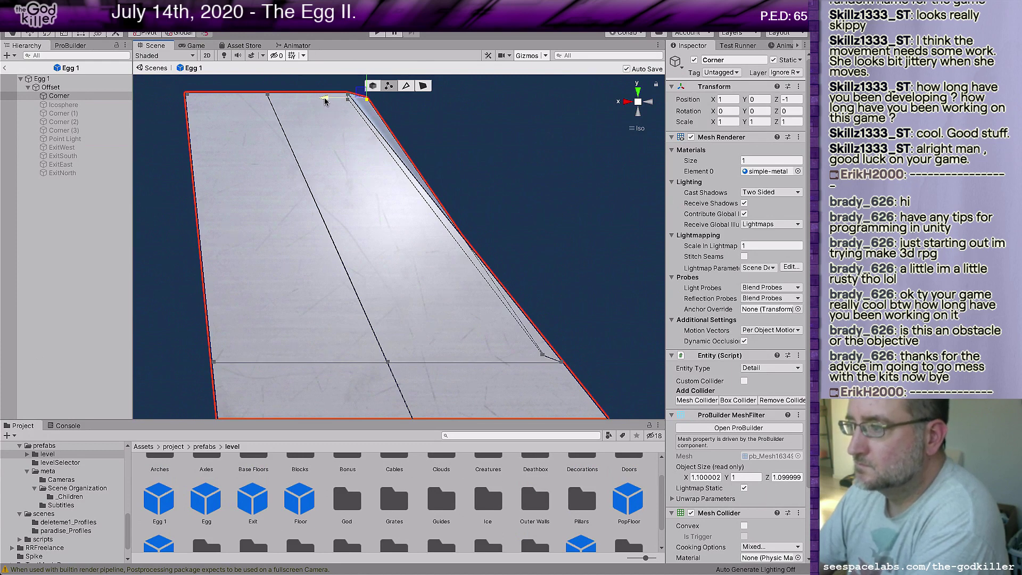
left_click_drag(326, 100, 300, 99)
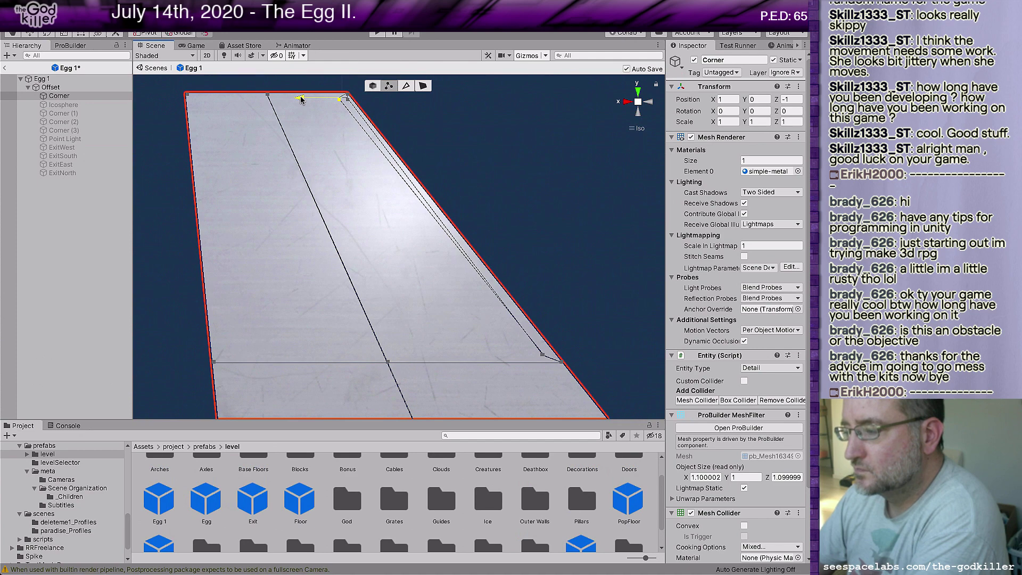
left_click_drag(300, 100, 301, 100)
left_click_drag(447, 280, 164, 307, "alt")
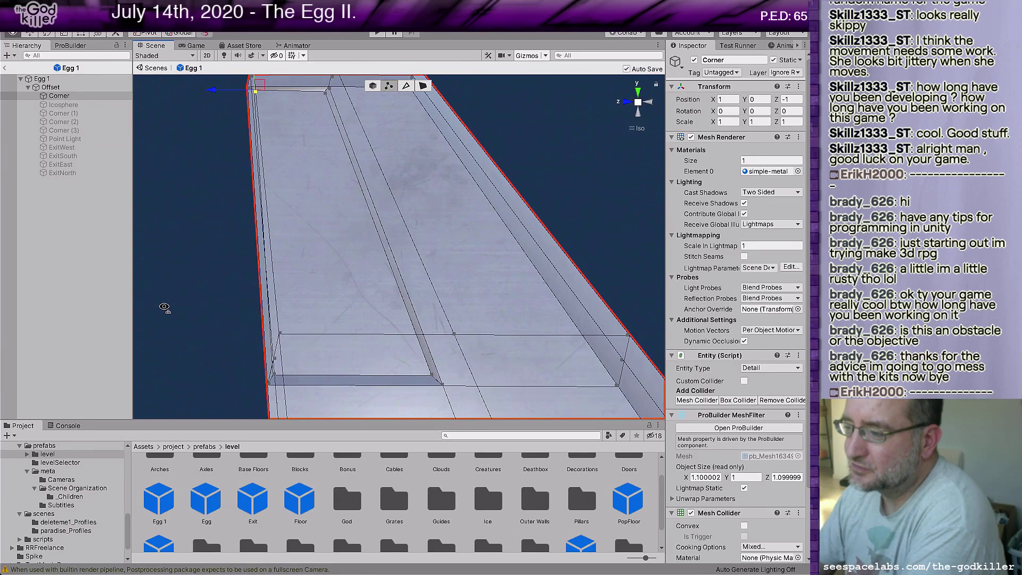
left_click_drag(164, 306, 393, 318, "alt")
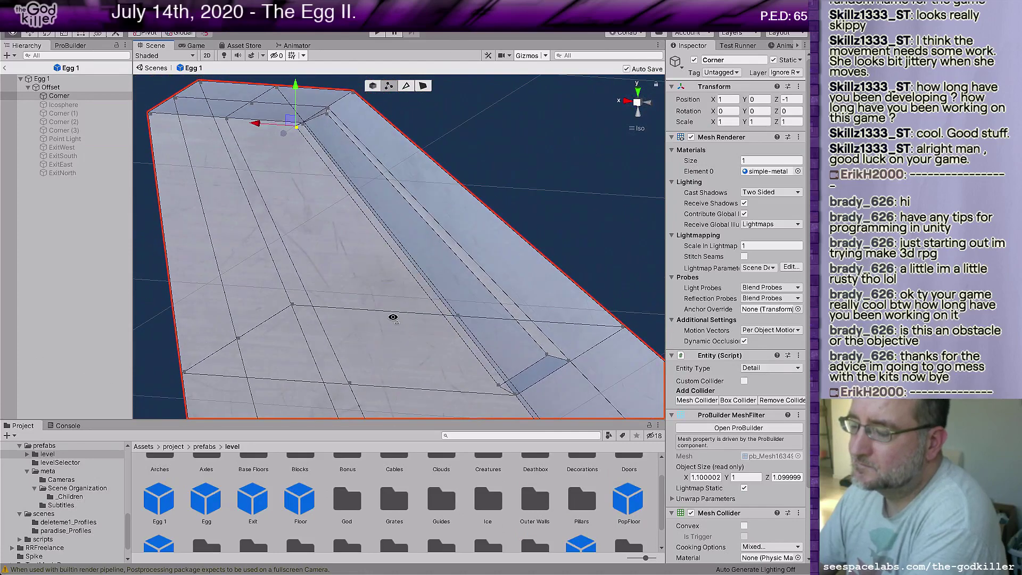
Move the recess floor's upper vertex beside the divider along X to match the upper outer vertex, and save the prefab
left_click(325, 118)
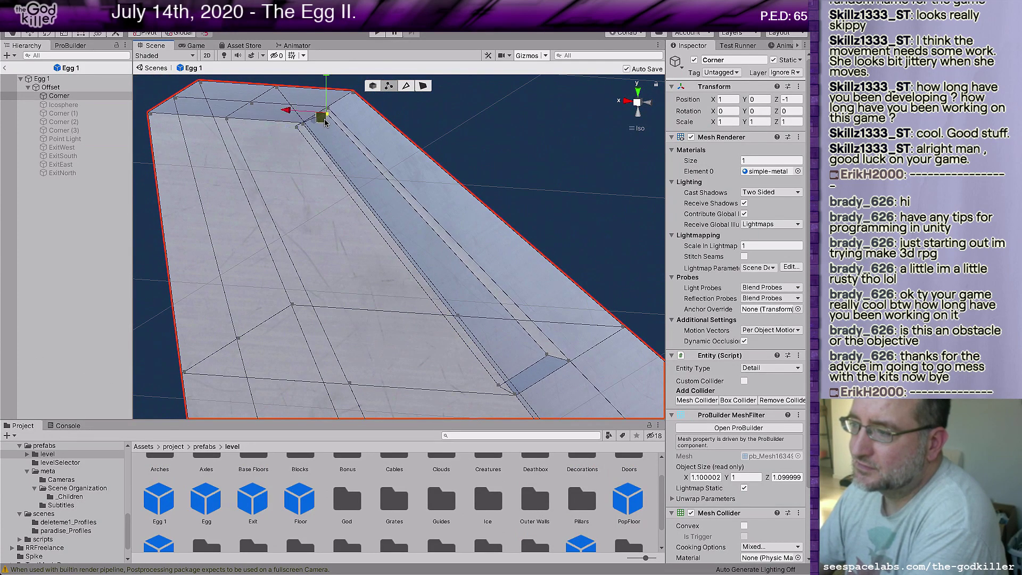
left_click_drag(283, 285, 338, 244, "alt")
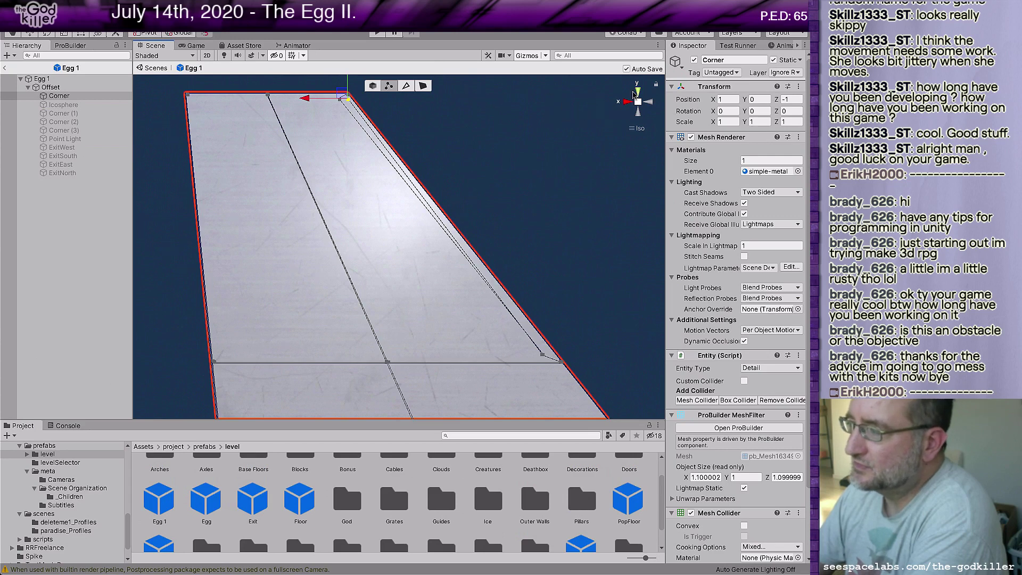
left_click_drag(306, 100, 301, 99)
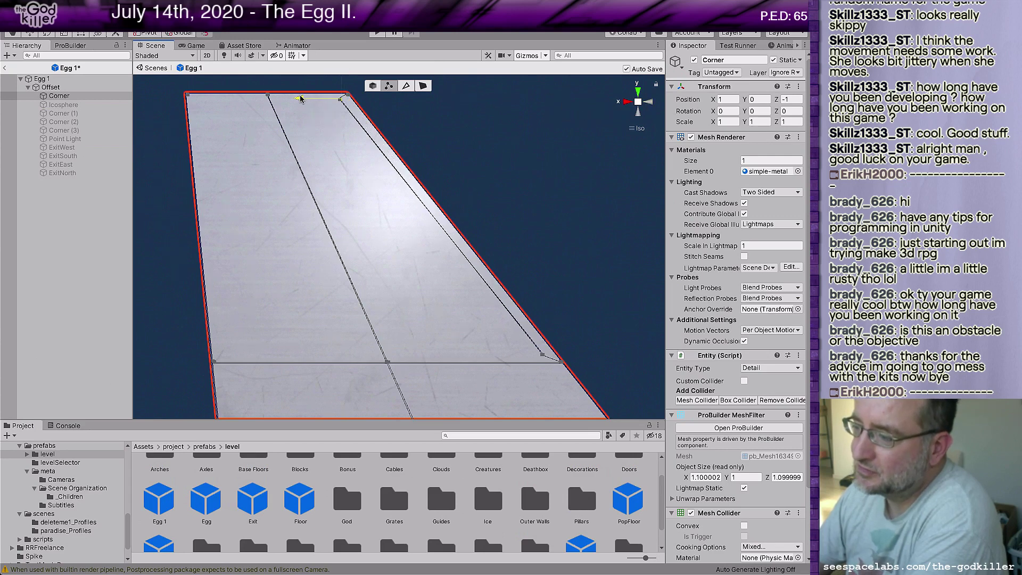
key("ctrl+s")
Examine the Corner's recess and its surrounding edges from several angles, both close up and with the whole piece in view
right_click_drag(413, 340, 144, 301)
scroll(270, 268, "down", 3)
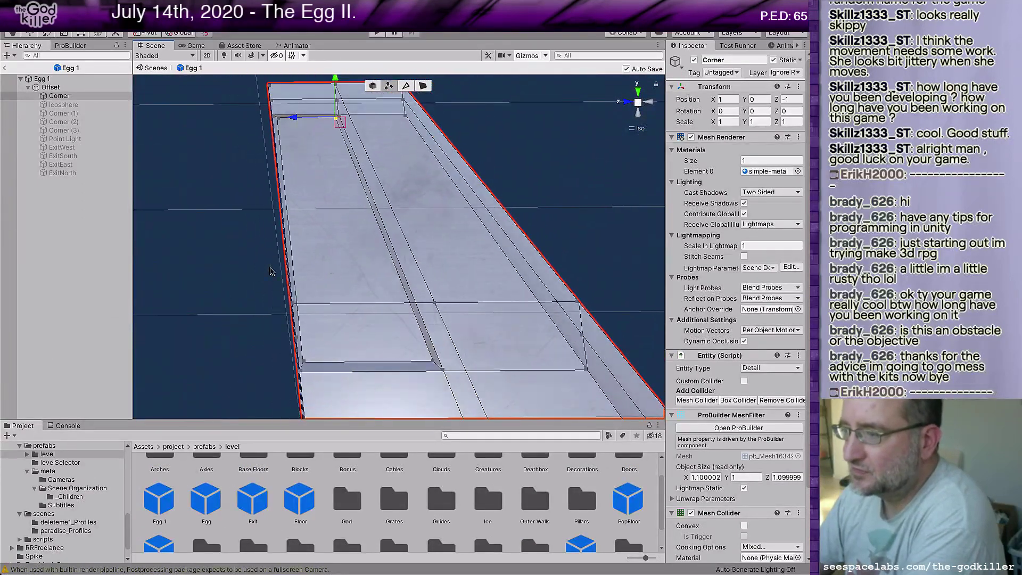
scroll(270, 272, "down", 1)
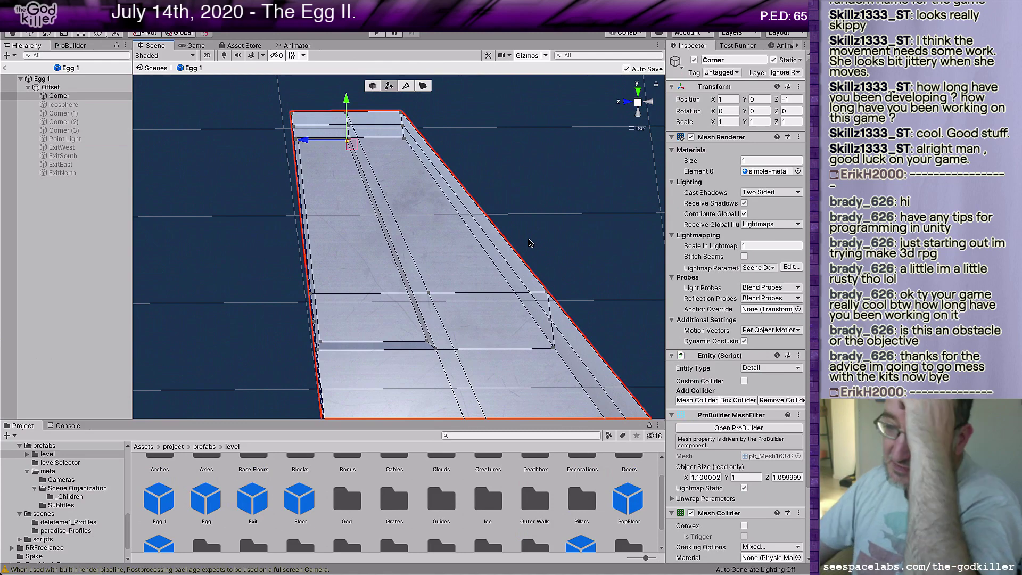
right_click_drag(529, 234, 438, 241)
scroll(426, 276, "down", 2)
middle_click_drag(412, 307, 472, 324)
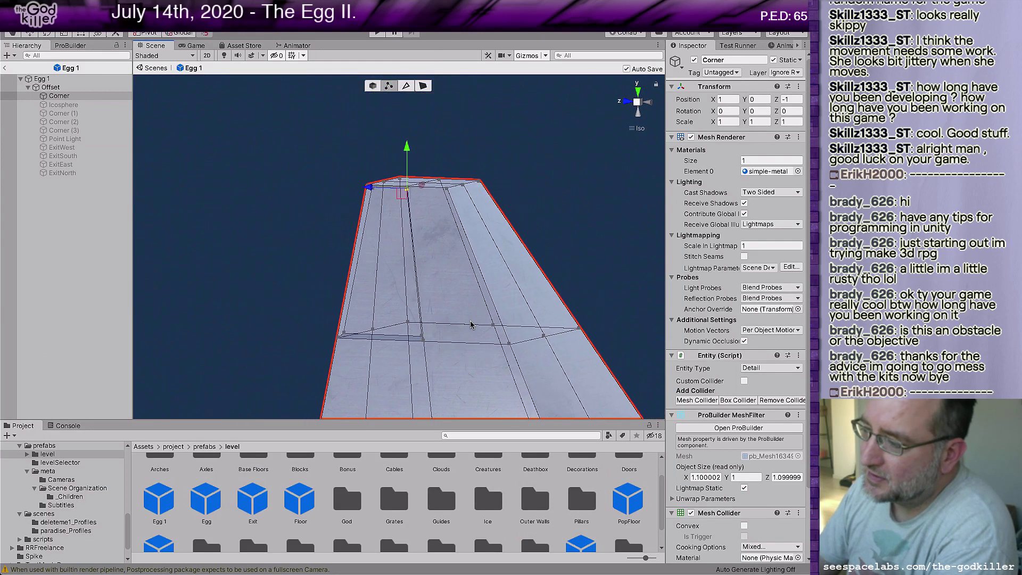
right_click_drag(458, 315, 470, 346)
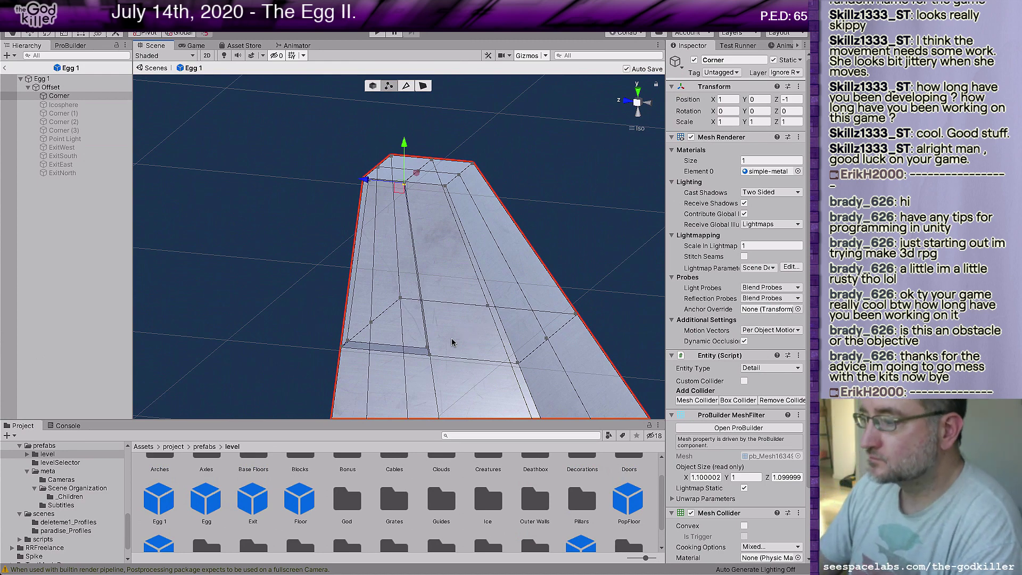
left_click_drag(451, 339, 513, 312, "alt")
scroll(513, 312, "down", 3)
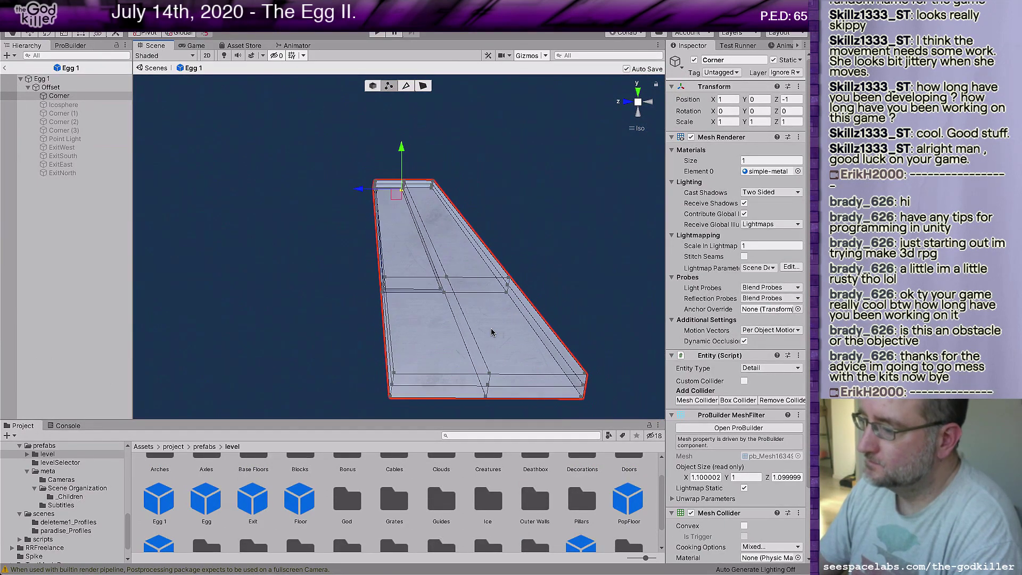
scroll(491, 330, "up", 2)
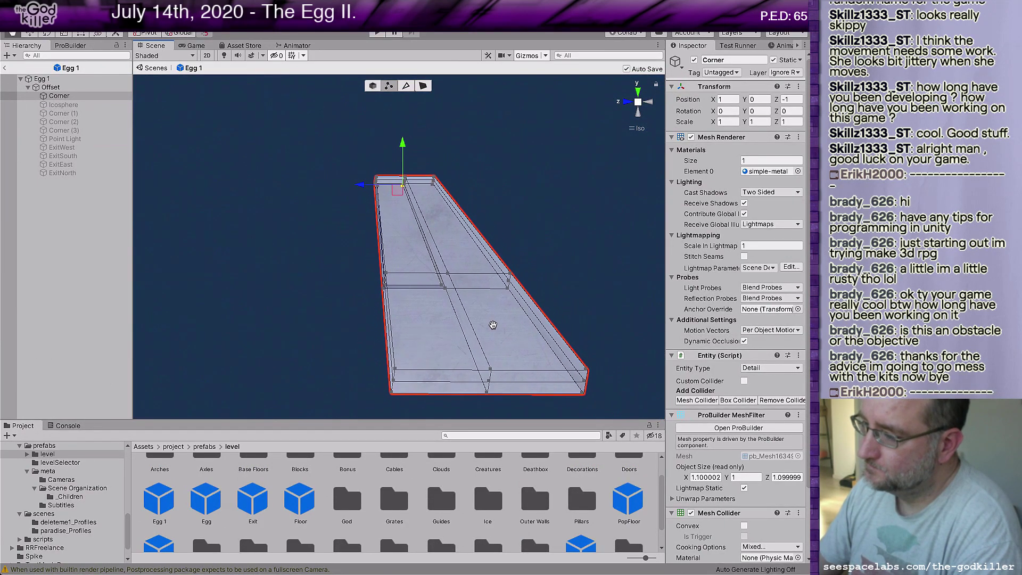
scroll(491, 326, "up", 1)
scroll(492, 328, "up", 2)
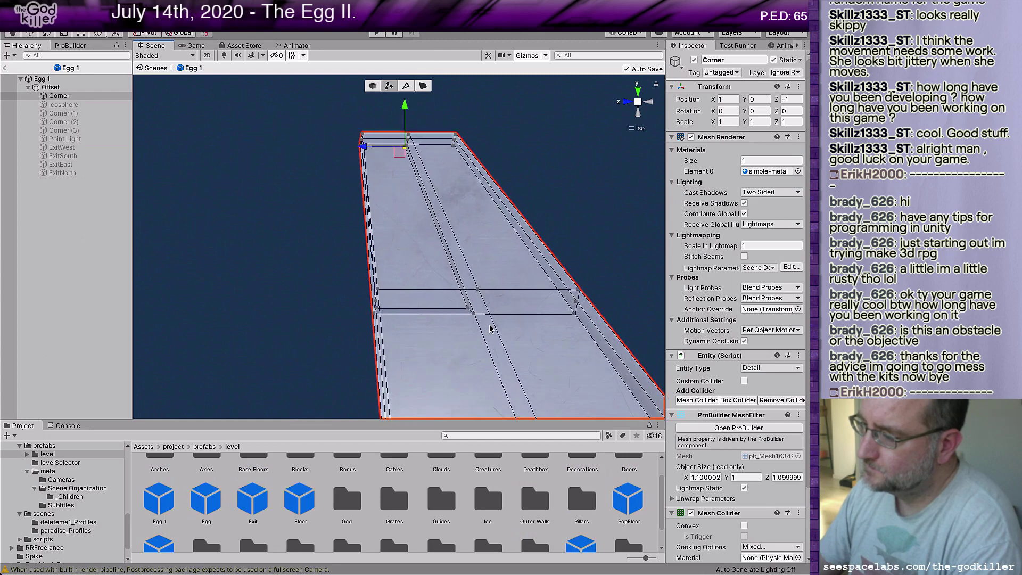
scroll(490, 328, "down", 2)
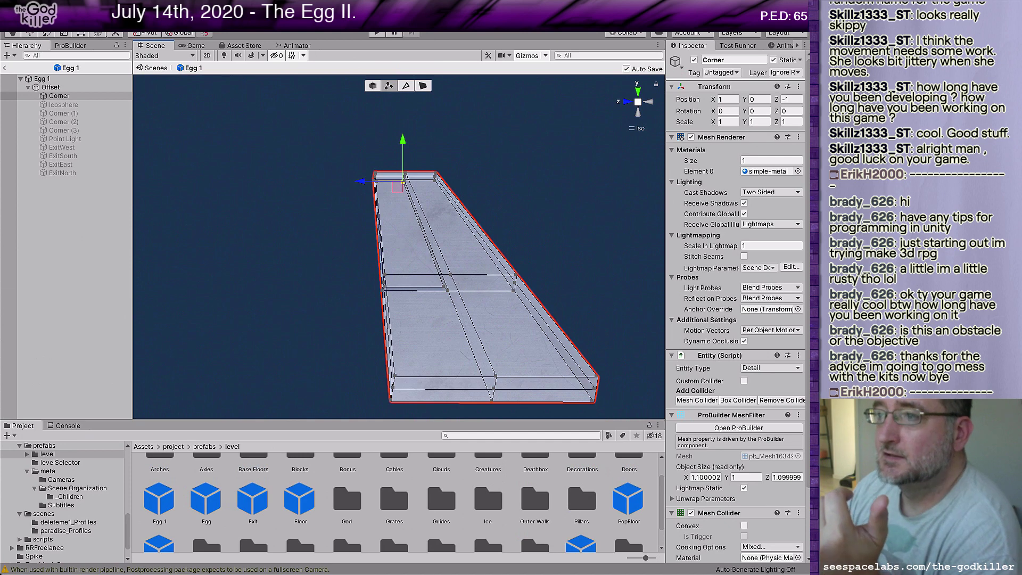
left_click(91, 27)
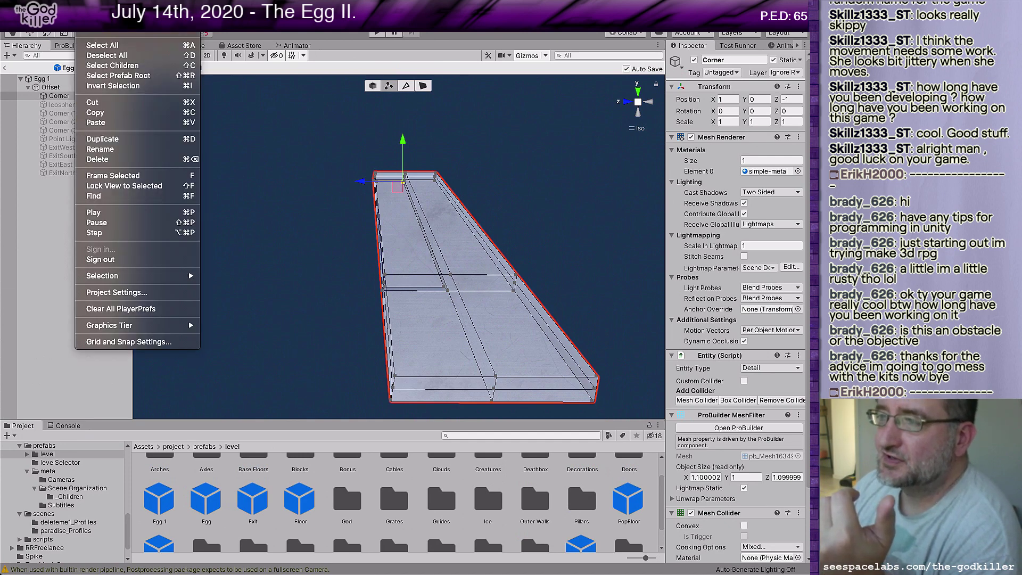
left_click(379, 49)
scroll(355, 293, "up", 2)
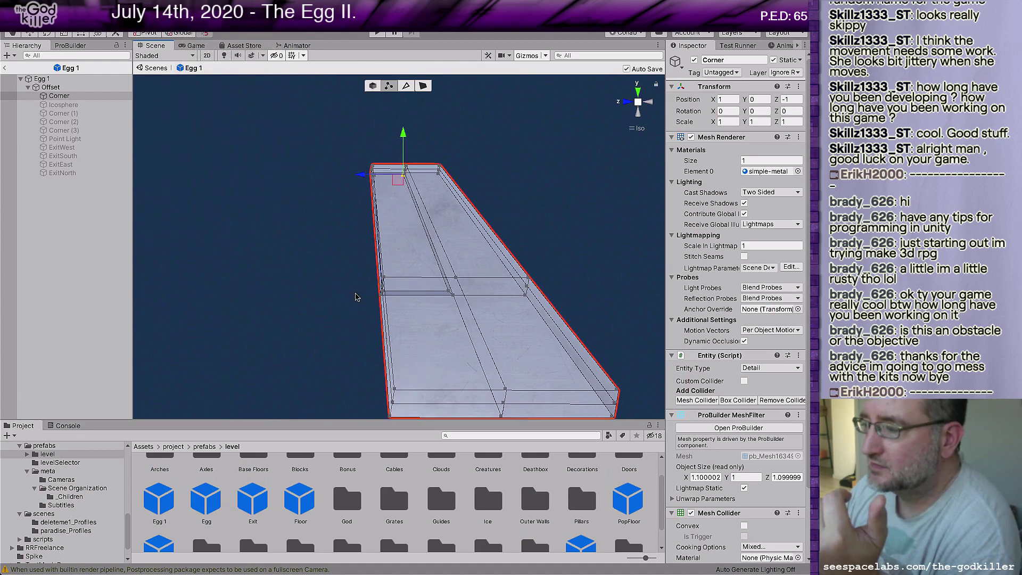
scroll(357, 297, "up", 5)
middle_click_drag(420, 266, 267, 261)
right_click_drag(308, 288, 307, 323)
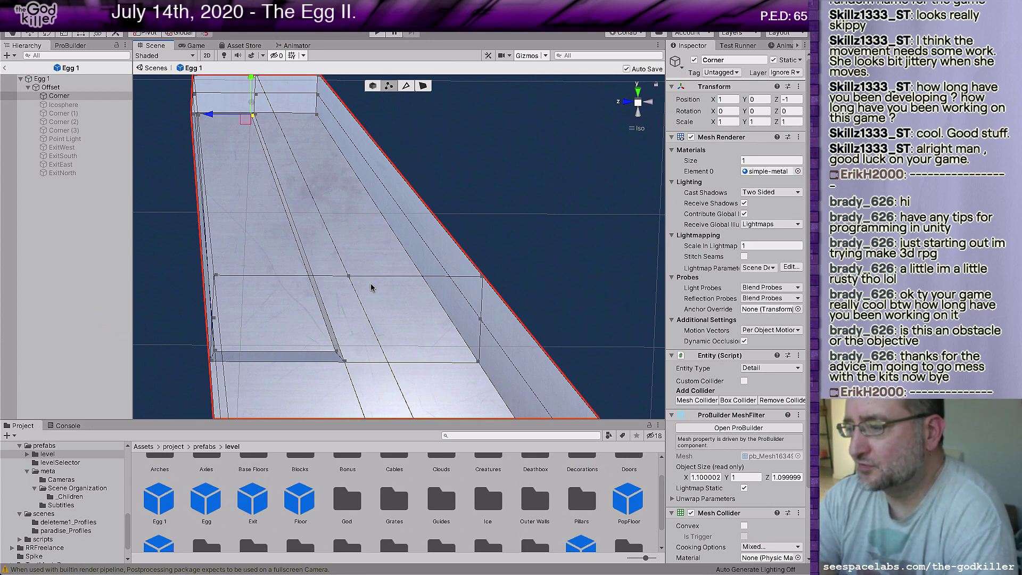
Undo the recess floor's X-axis vertex moves and the bottom outer vertex's Z placement and lowering
key("ctrl+z")
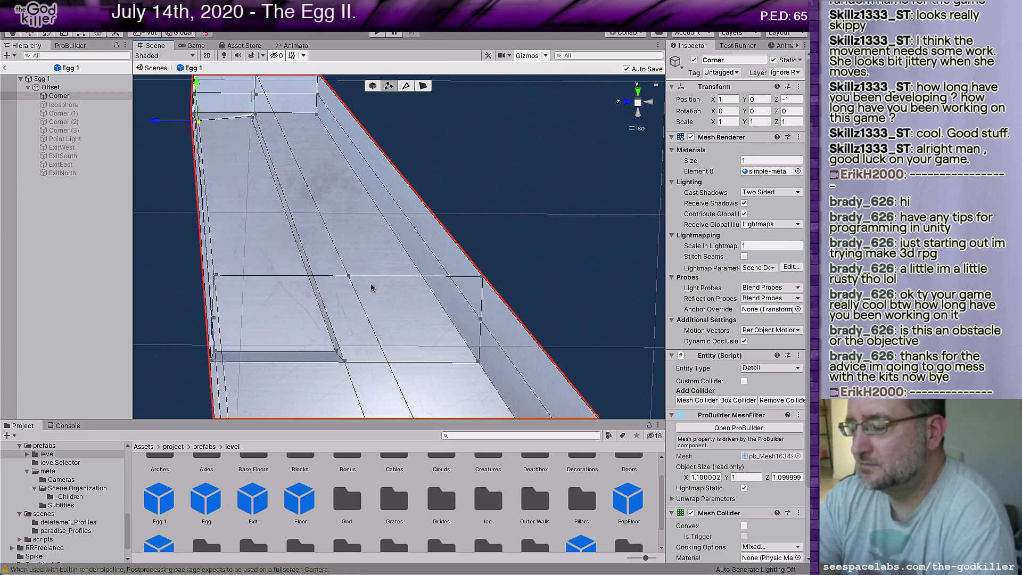
key("ctrl+z")
key("ctrl+z")
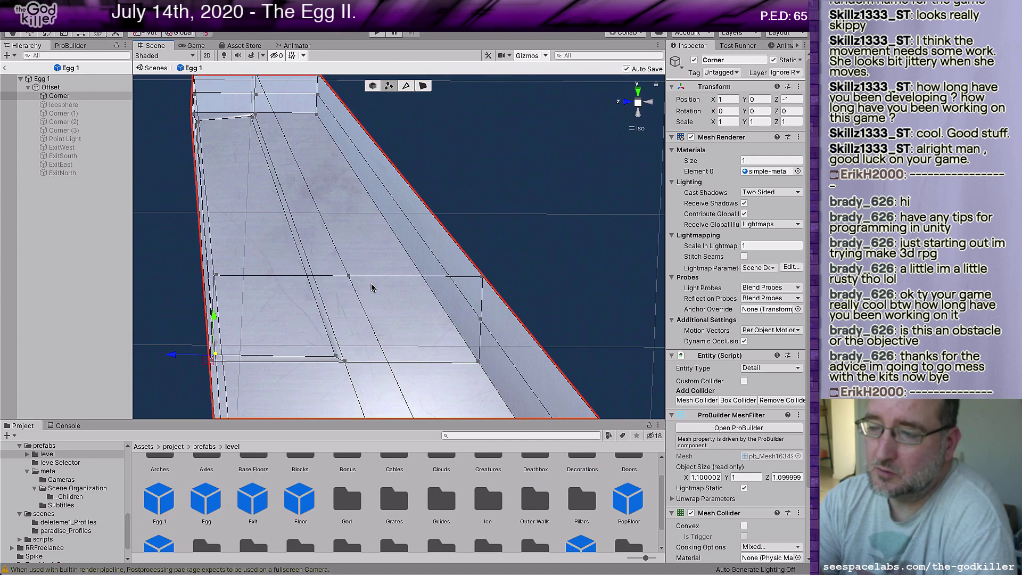
key("super+z")
key("super+z")
key("super+z")
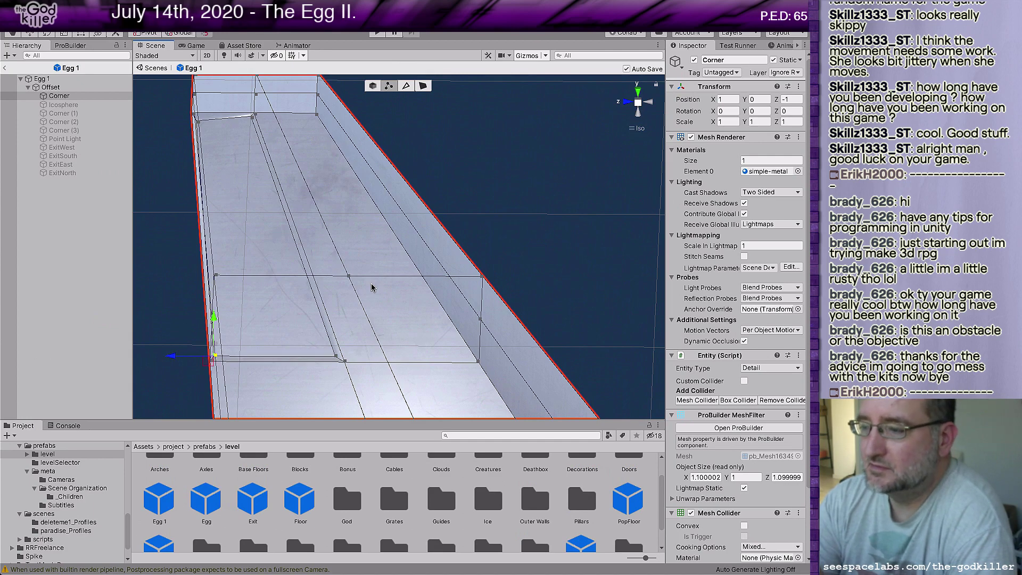
key("super+z")
key("super+z")
key("super+z")
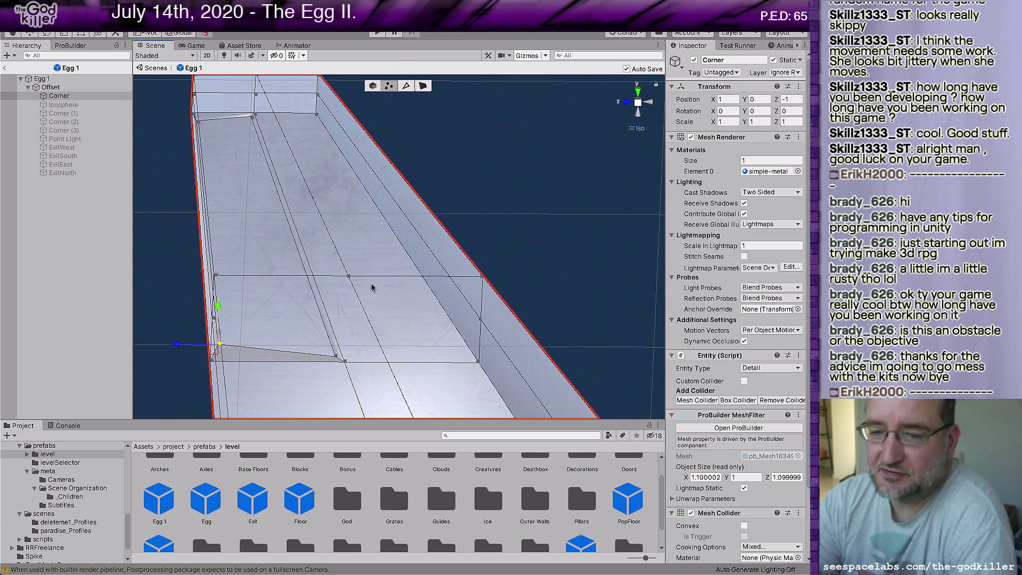
Undo the remaining moves of the recess floor's bottom vertices on the Corner piece
key("super+z")
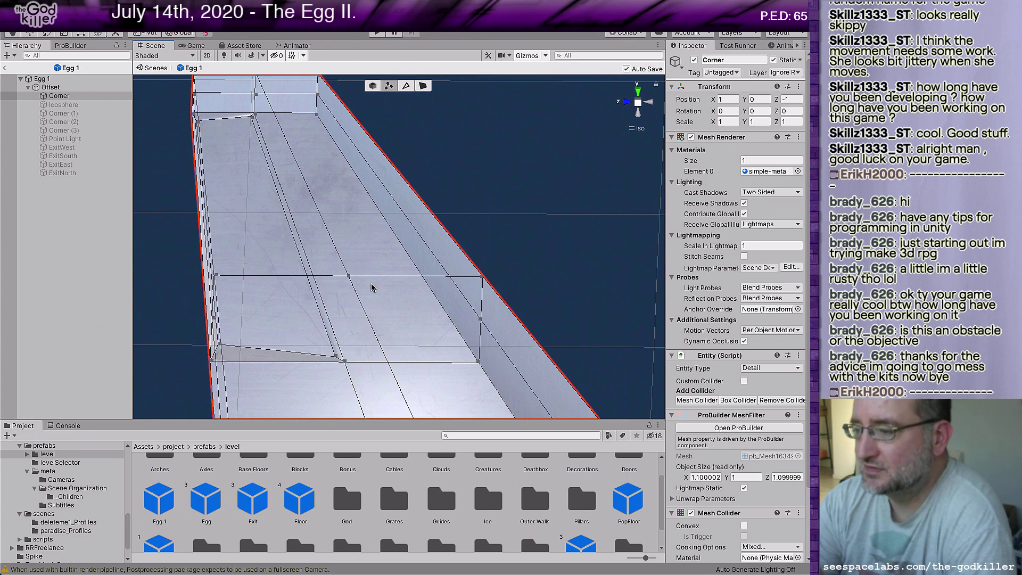
key("super+z")
key("super+z")
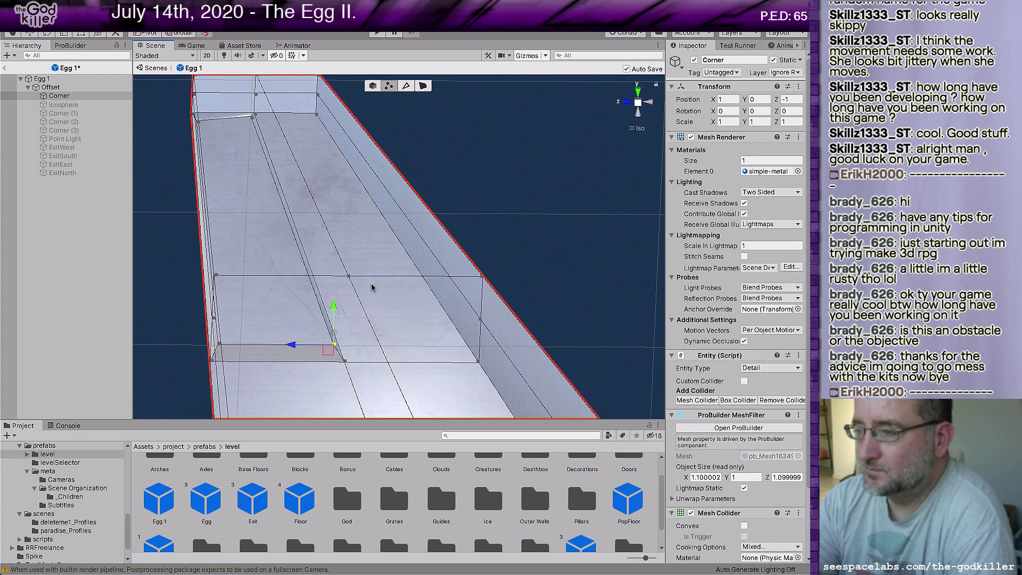
key("super+z")
key("super+z")
key("super+z")
key("super+z")
key("super+z")
key("super+z")
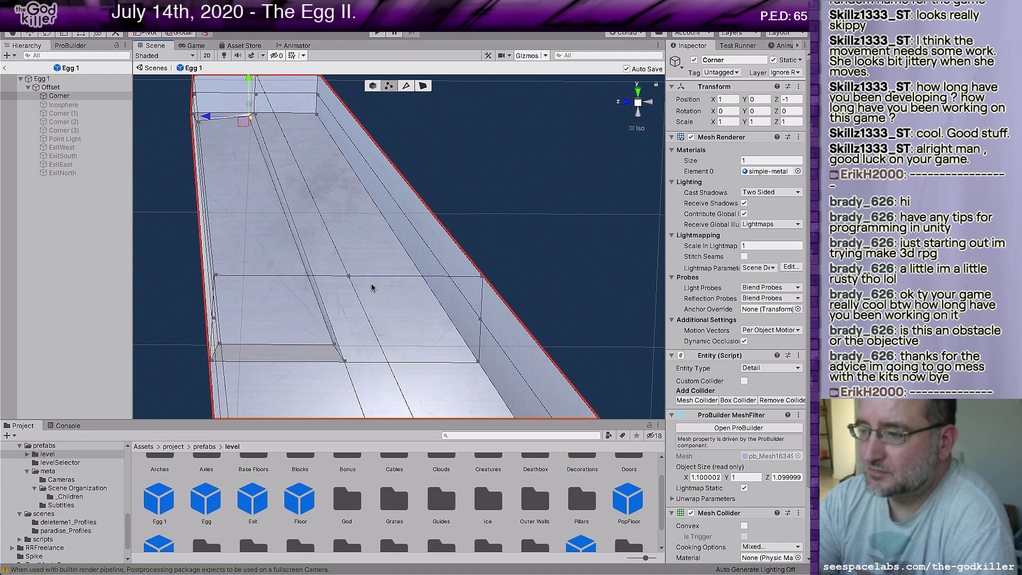
Undo the recess floor's upper vertex moves and the deactivation of the other Corner pieces and Point Light
key("super+z")
key("super+z")
key("super+z")
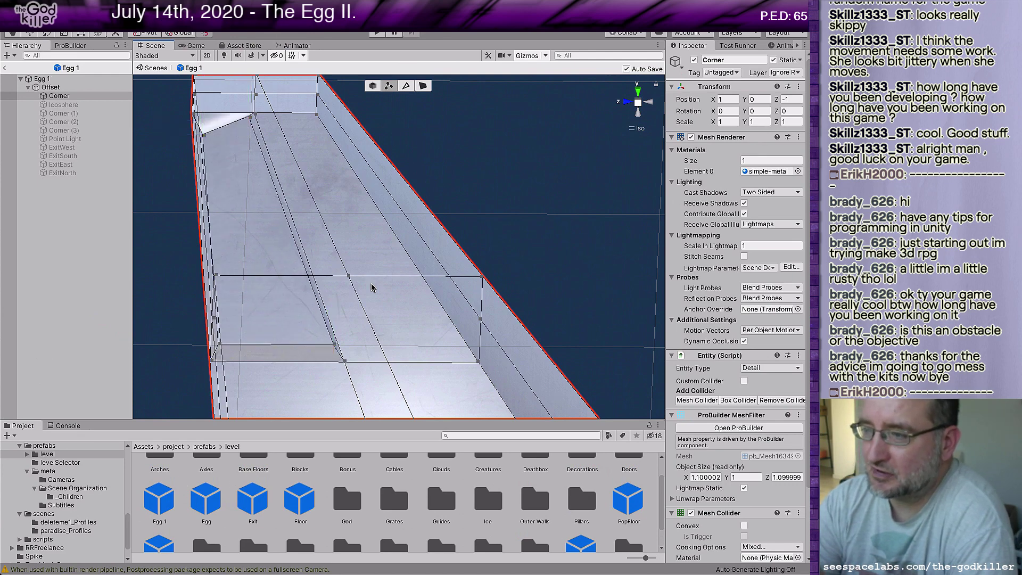
key("super+z")
key("super+z")
key("super+z")
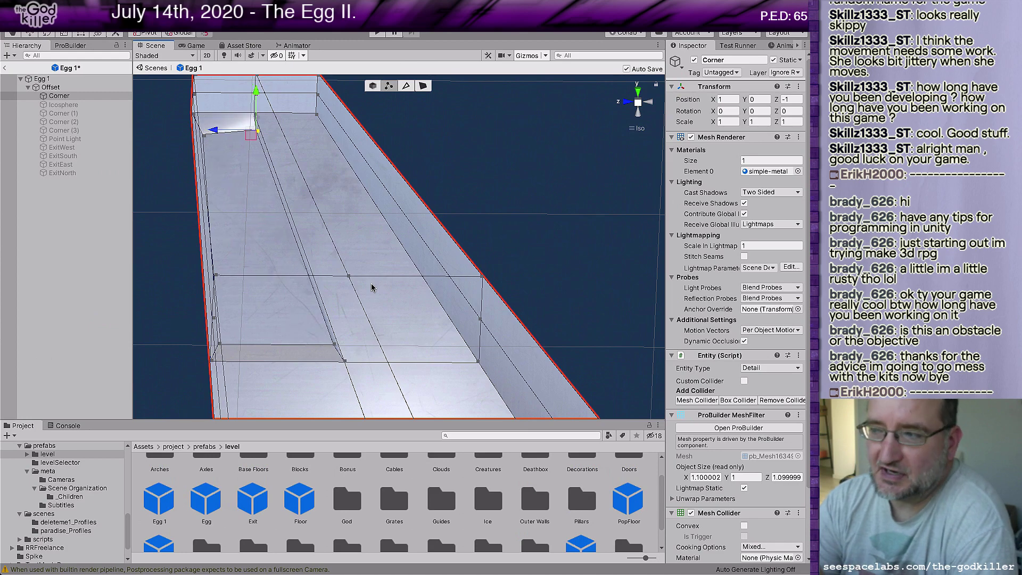
key("super+z")
key("super+z")
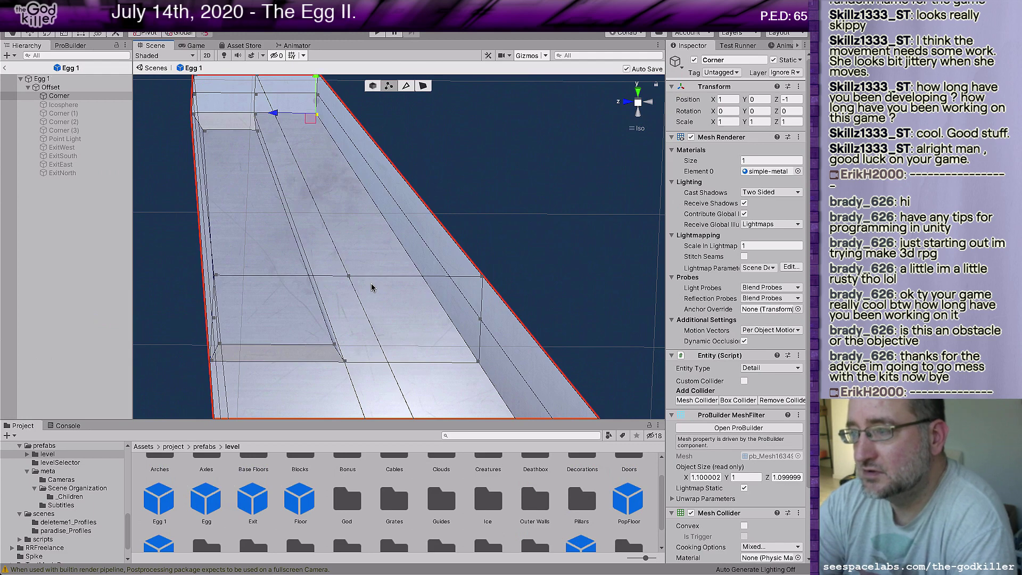
key("ctrl+z")
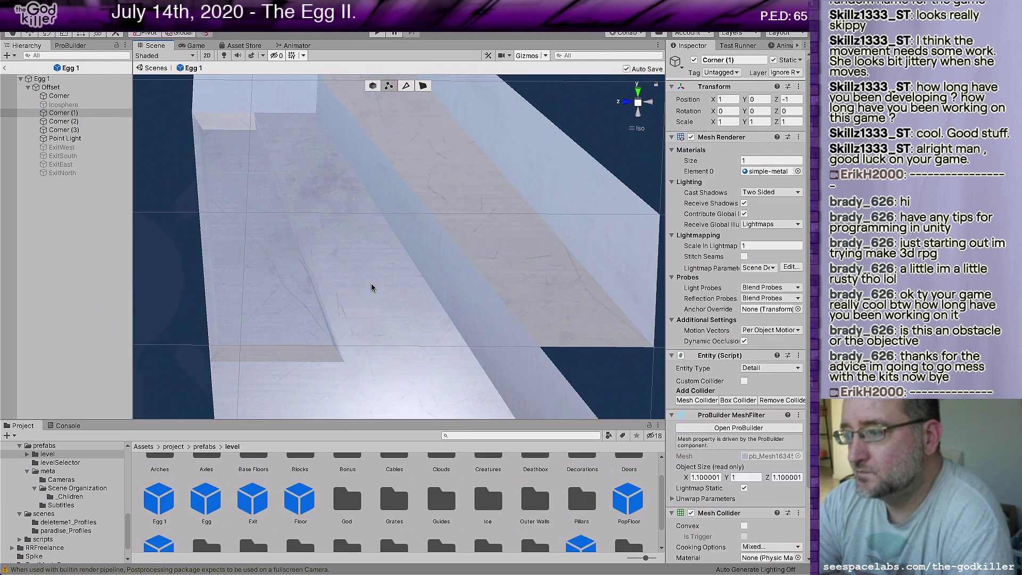
scroll(350, 305, "down", 8)
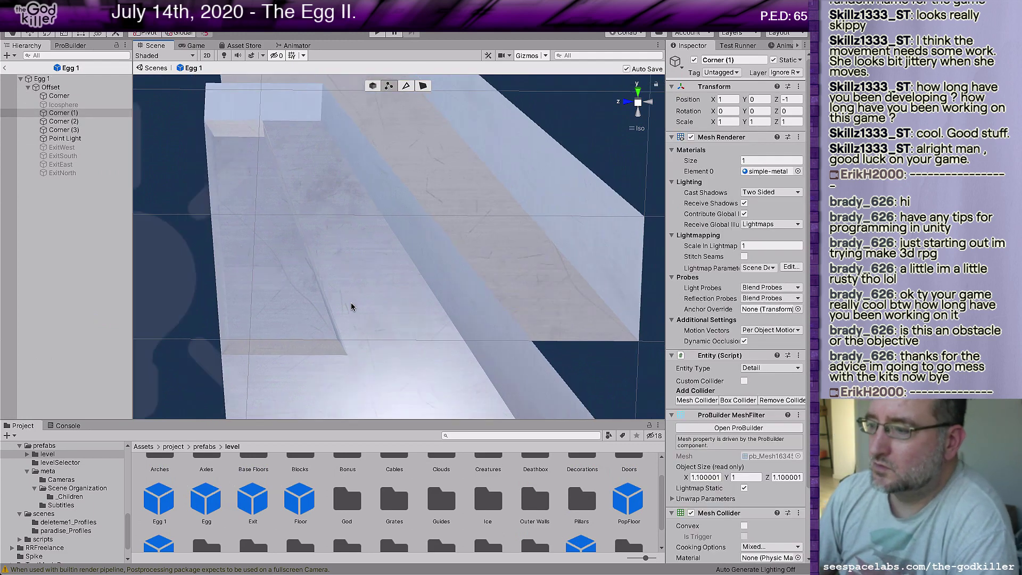
scroll(350, 305, "up", 2)
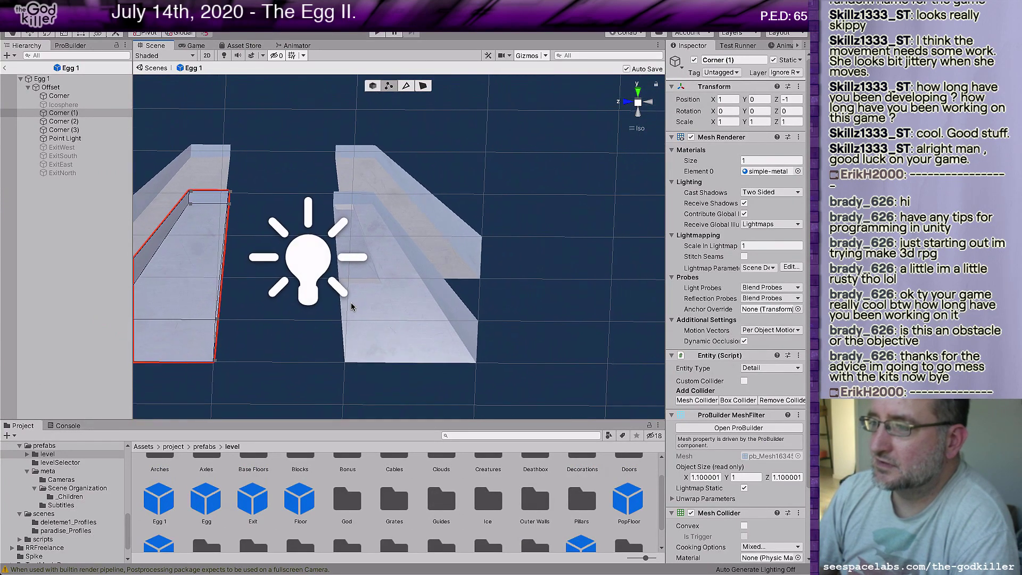
scroll(378, 228, "up", 3)
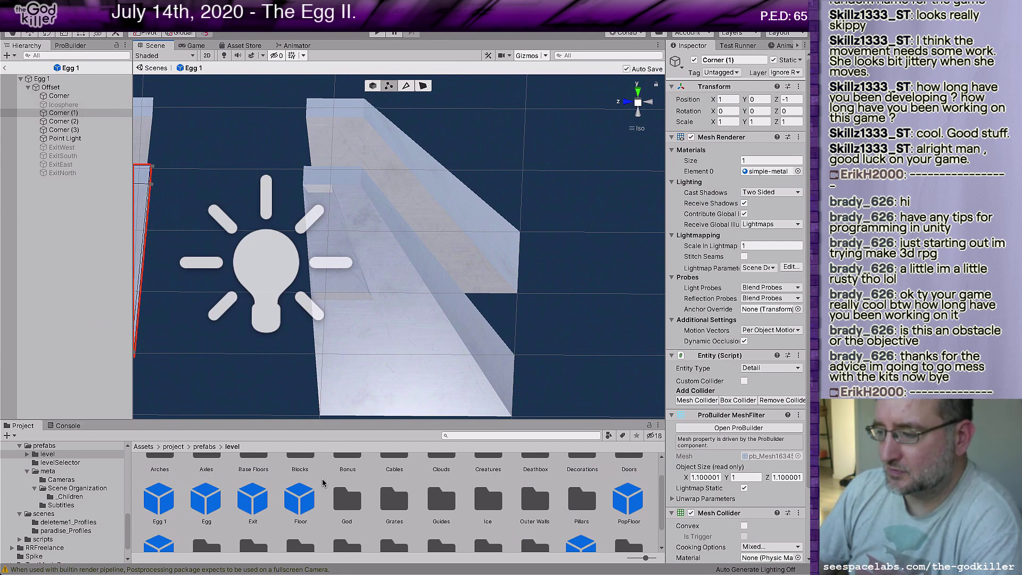
Delete the Egg 1 prefab asset from the level prefabs folder
scroll(208, 523, "down", 2)
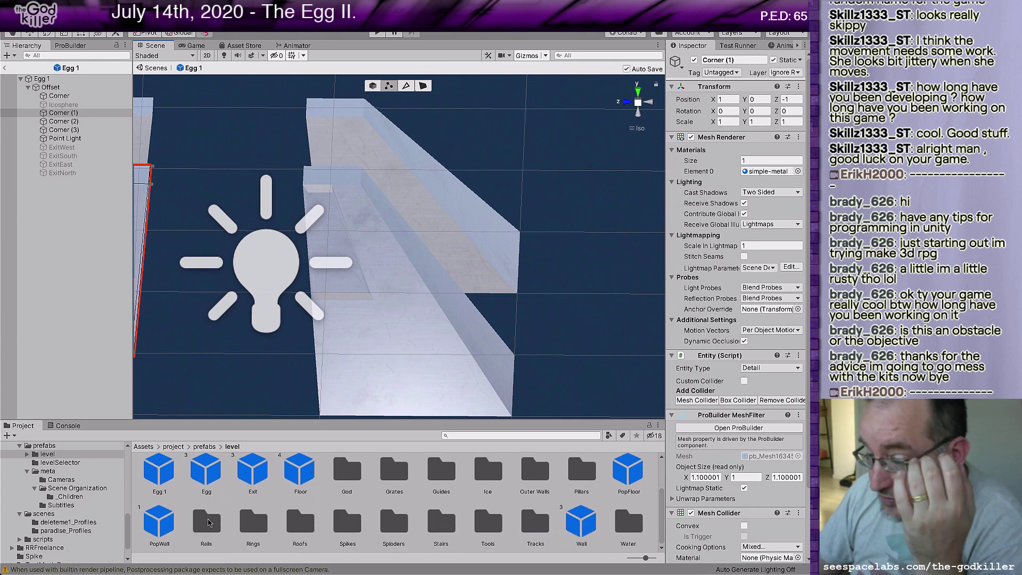
scroll(244, 507, "up", 2)
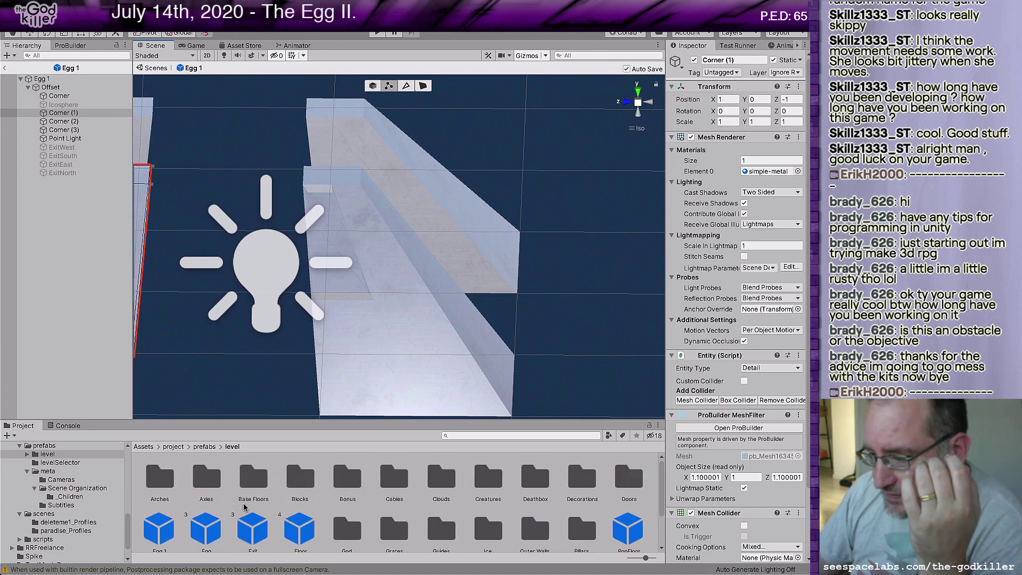
scroll(245, 506, "down", 2)
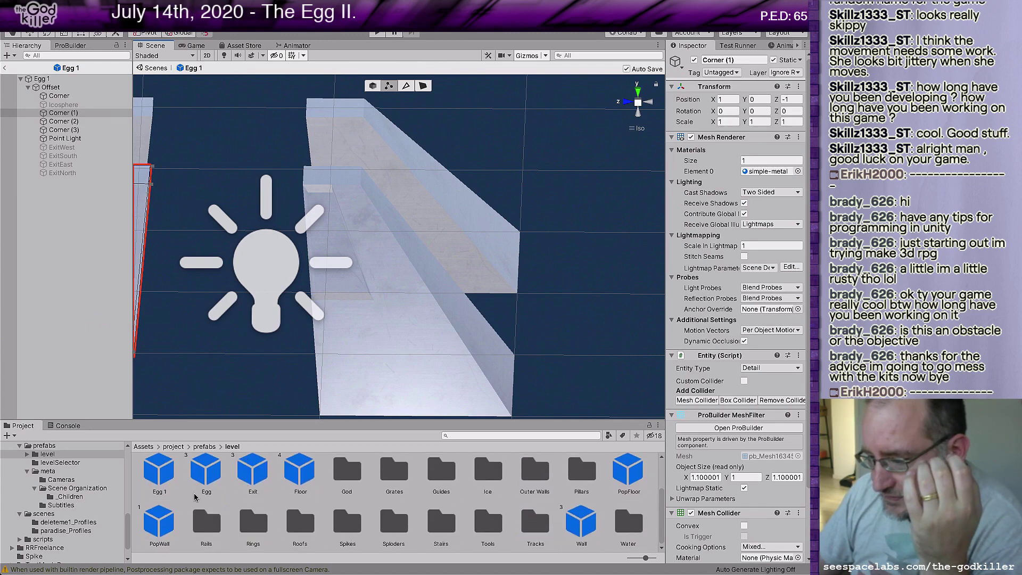
left_click(166, 473)
right_click(166, 475)
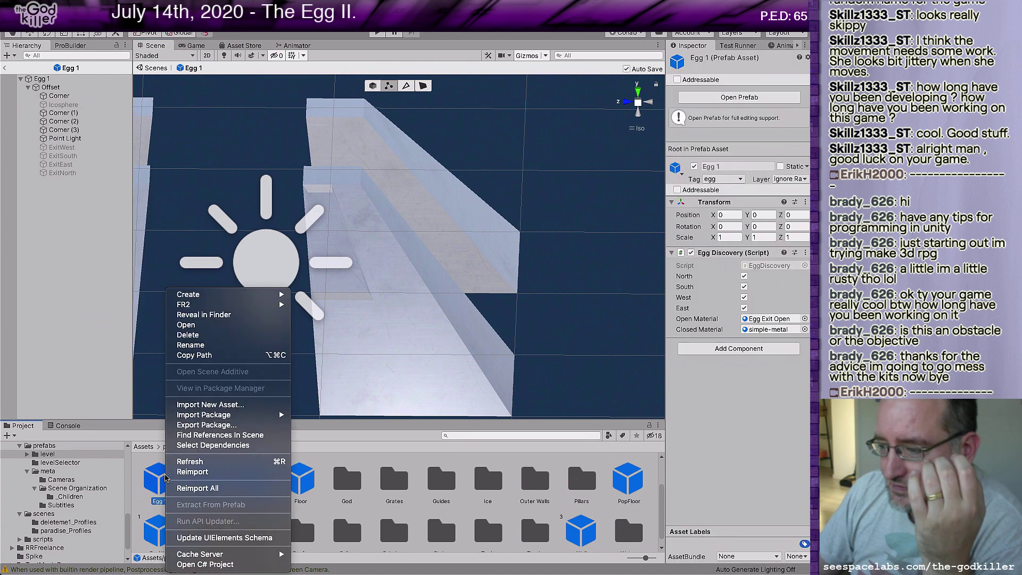
left_click(188, 335)
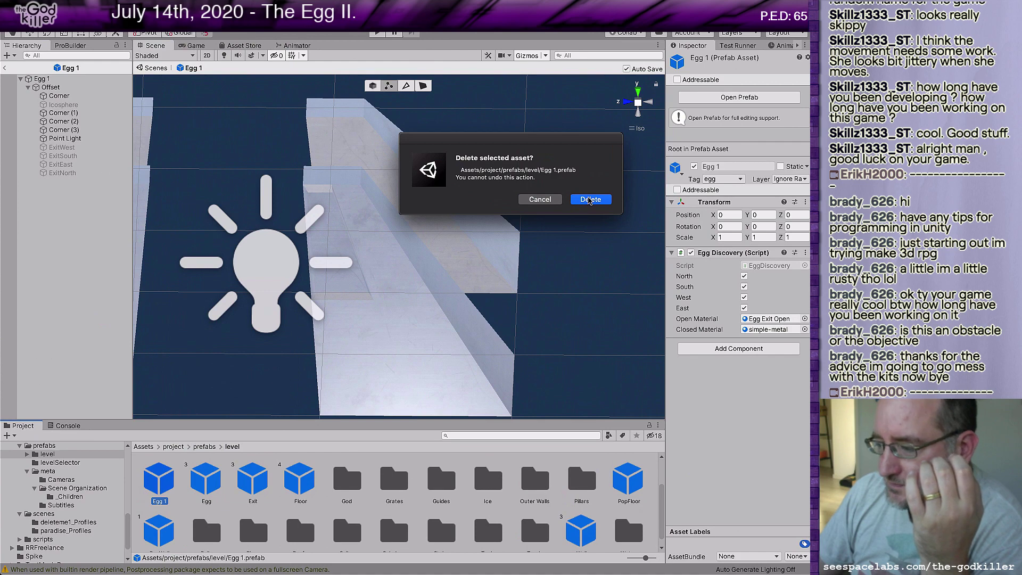
left_click(589, 200)
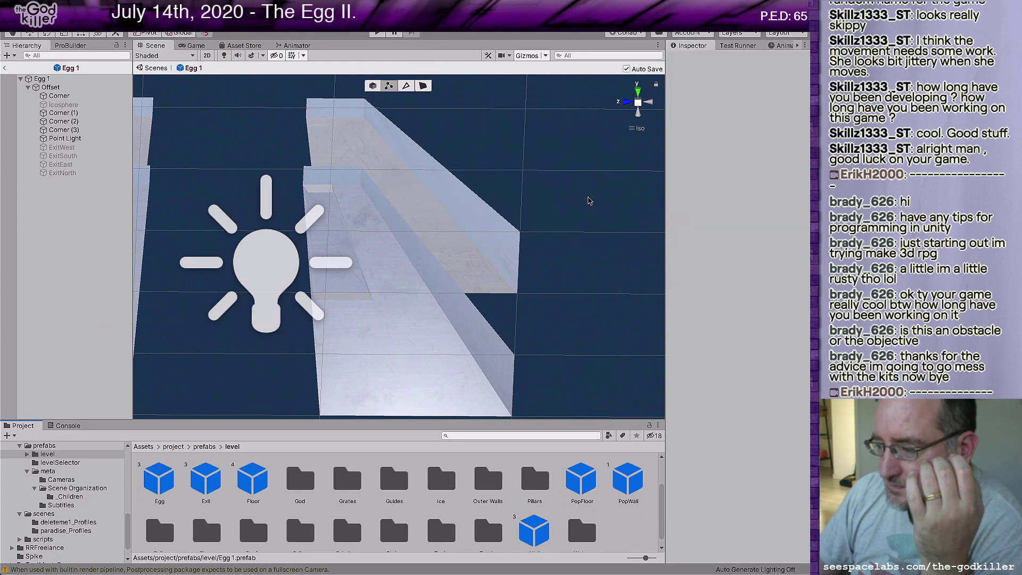
Leave the deleted prefab's editing view for the main scene and try to duplicate the Egg prefab
right_click(170, 485)
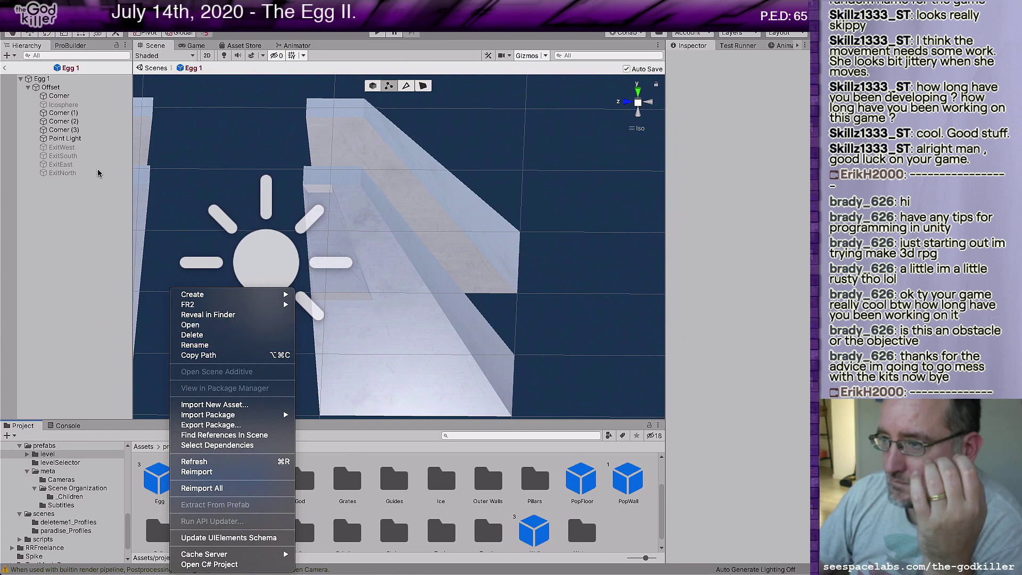
left_click(159, 69)
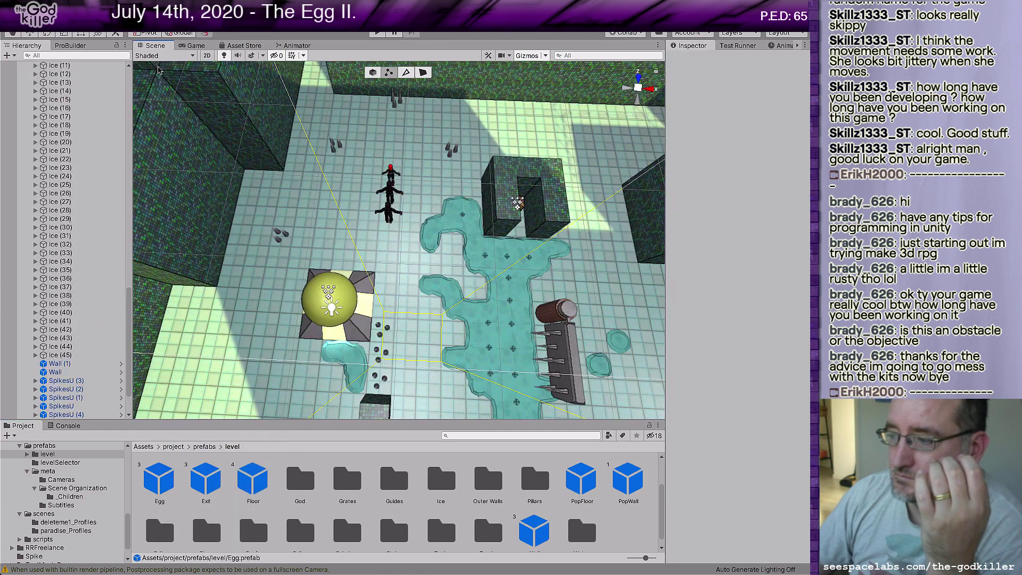
right_click(164, 477)
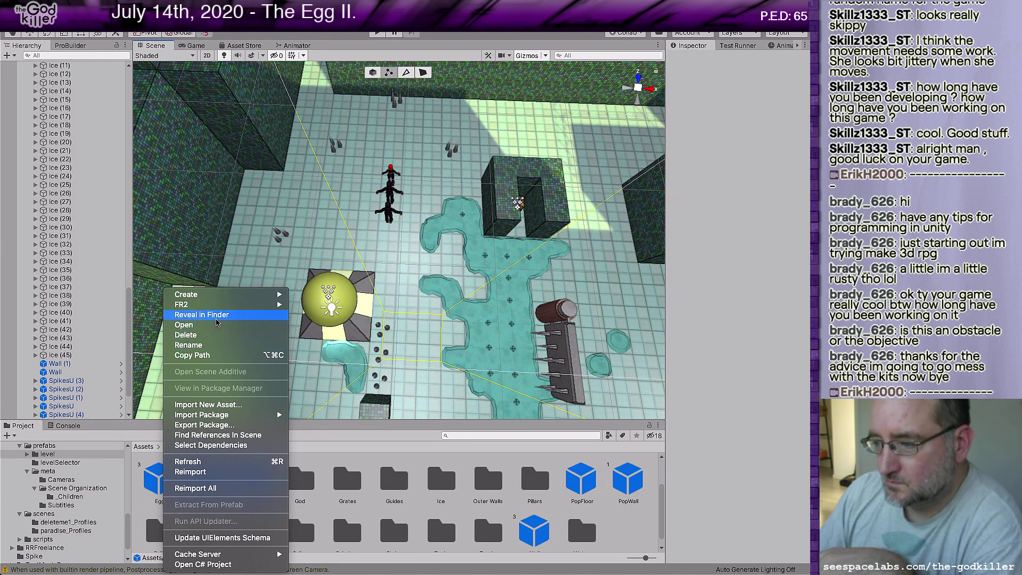
left_click(159, 479)
left_click(88, 16)
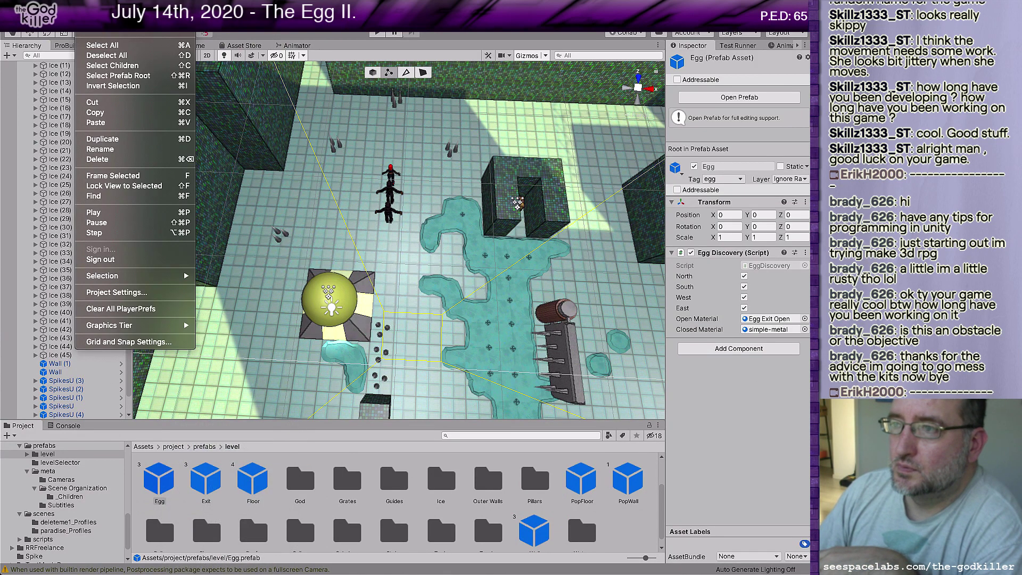
left_click(108, 139)
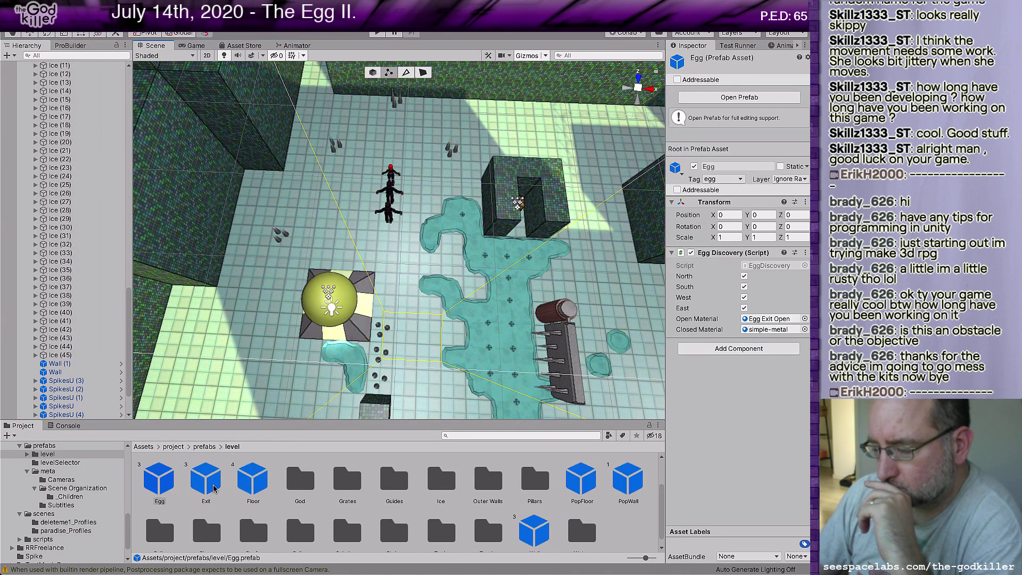
Duplicate the original Egg prefab in the level prefabs folder
scroll(215, 489, "up", 2)
scroll(212, 488, "down", 2)
scroll(215, 488, "up", 2)
scroll(216, 489, "down", 2)
left_click(159, 478)
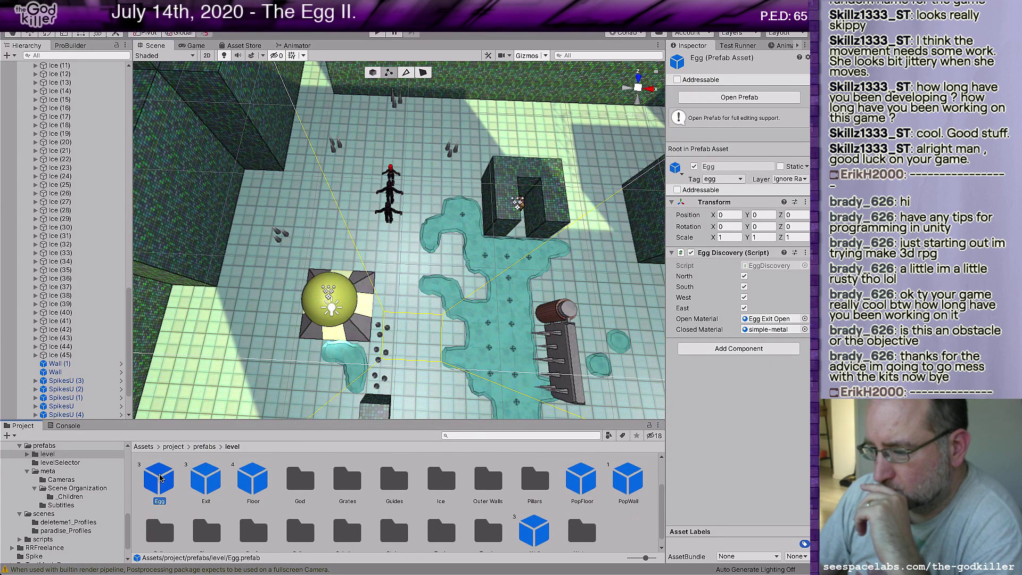
left_click(88, 24)
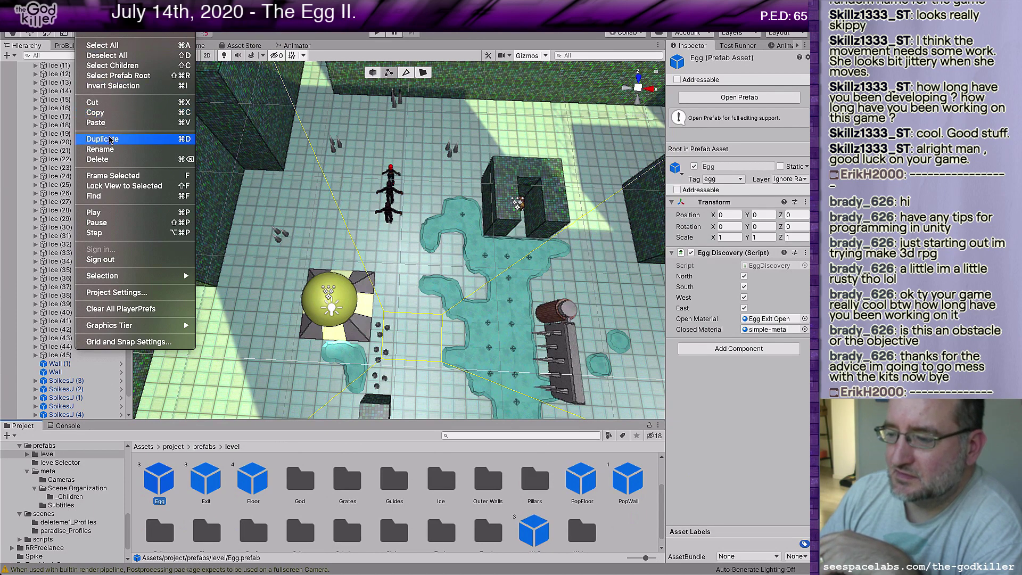
left_click(102, 139)
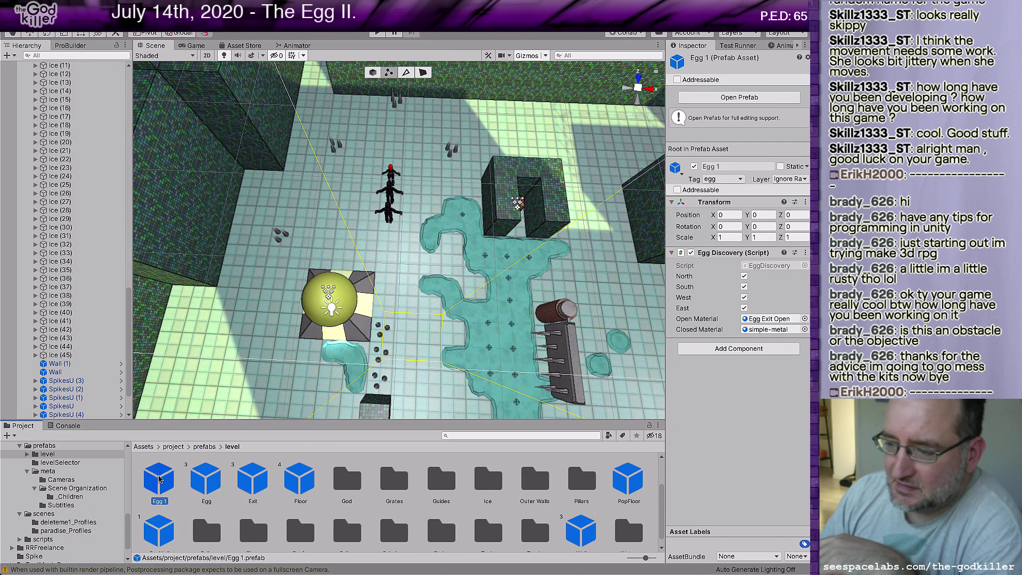
Open the Egg 1 prefab for editing and deactivate every part from Icosphere through ExitNorth, keeping only Corner active
double_click(159, 478)
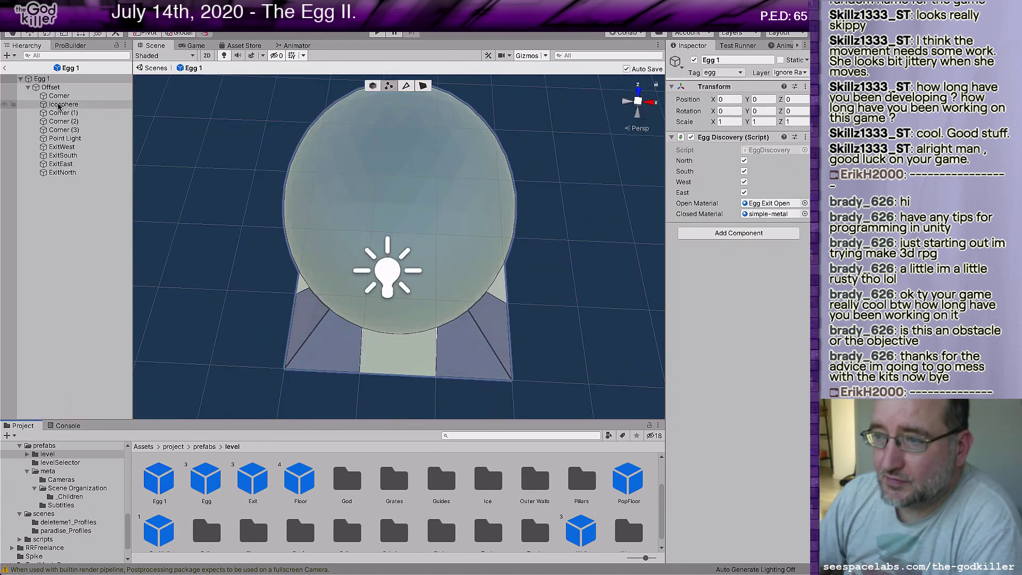
left_click(59, 104)
left_click(61, 172, "shift")
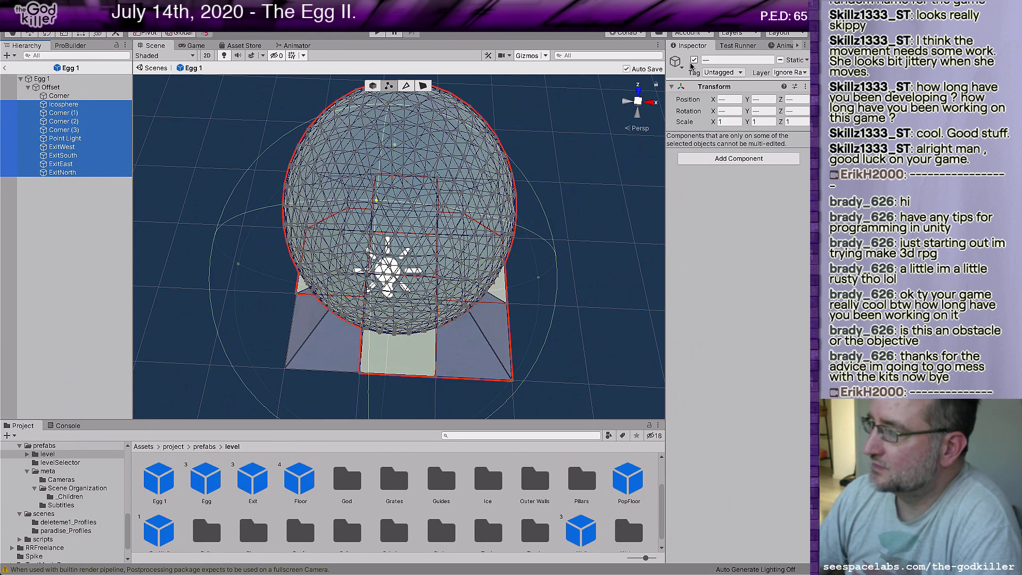
left_click(694, 60)
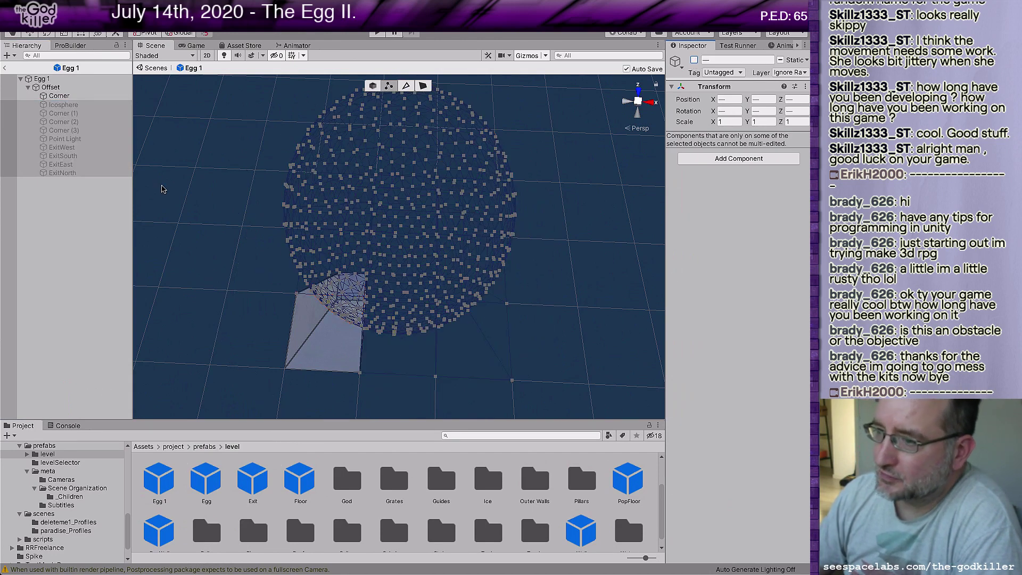
Subdivide the whole Corner object with ProBuilder's Subdivide Object command
left_click(55, 97)
scroll(382, 234, "up", 4)
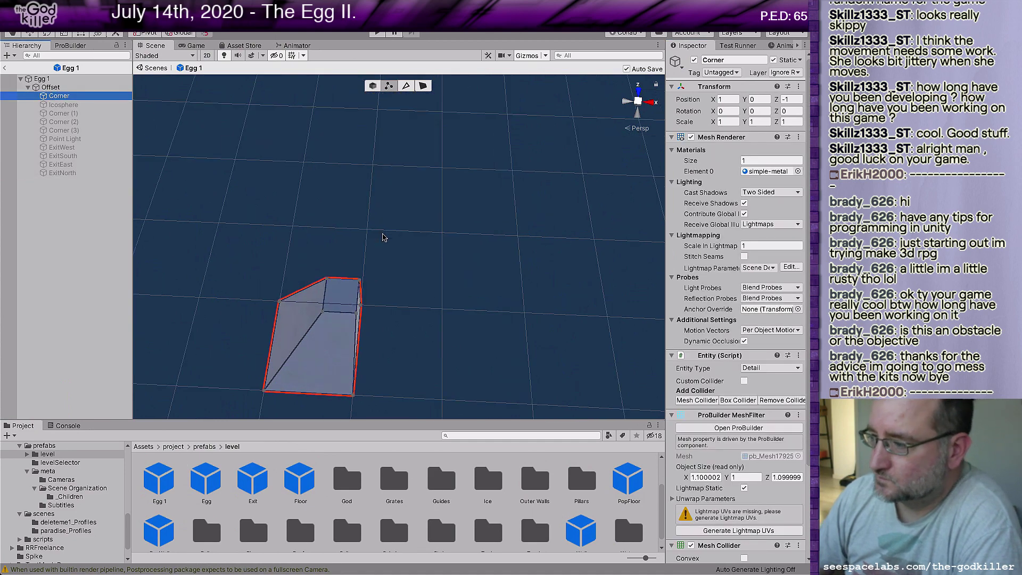
middle_click_drag(364, 319, 496, 242)
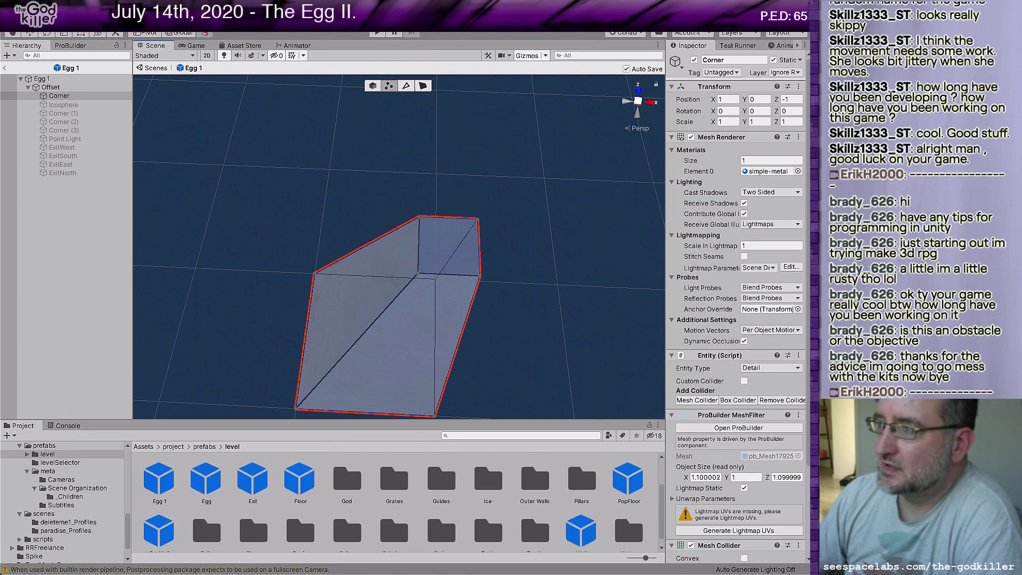
left_click(246, 5)
mouse_move(255, 16)
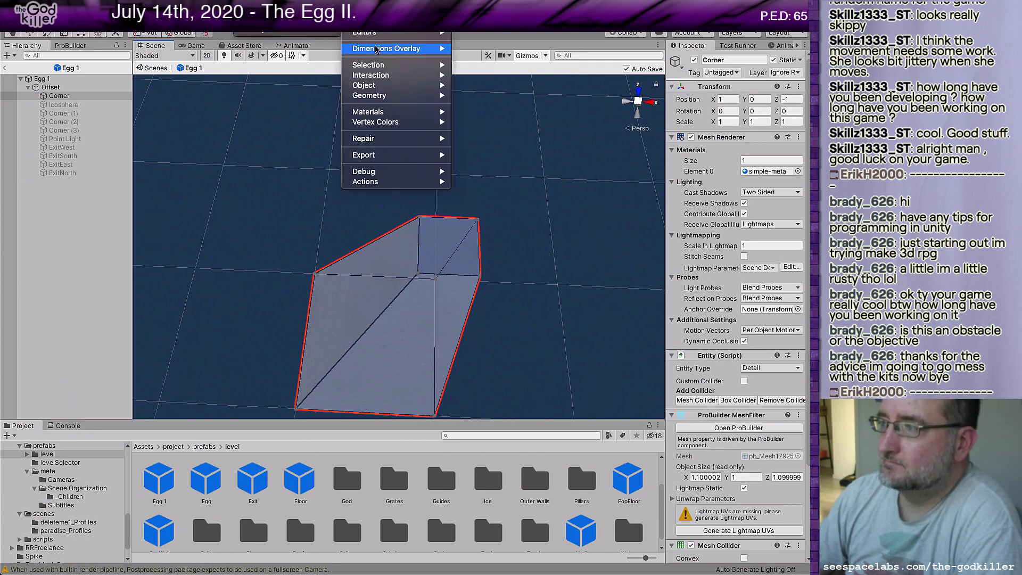
mouse_move(385, 86)
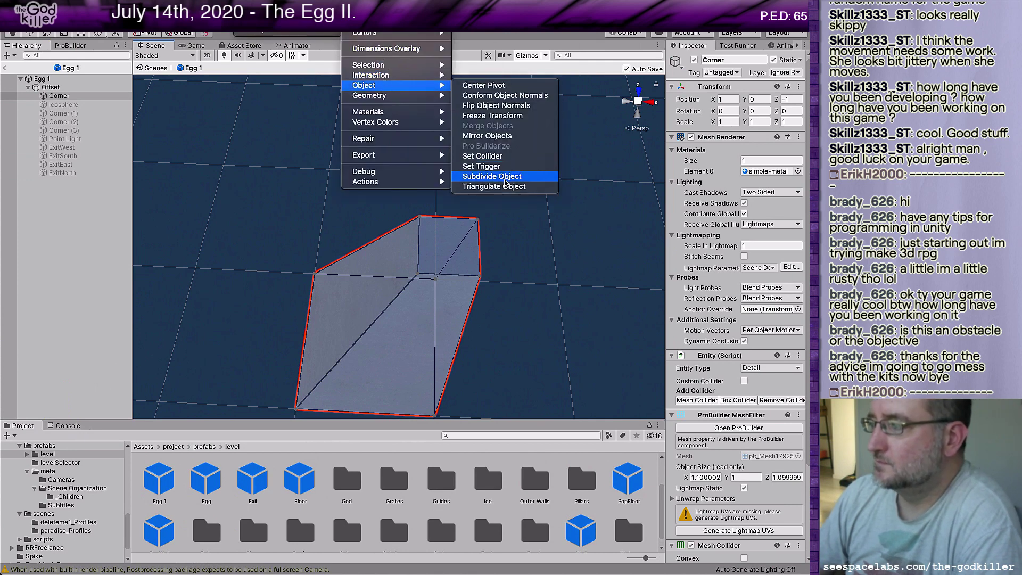
left_click(505, 182)
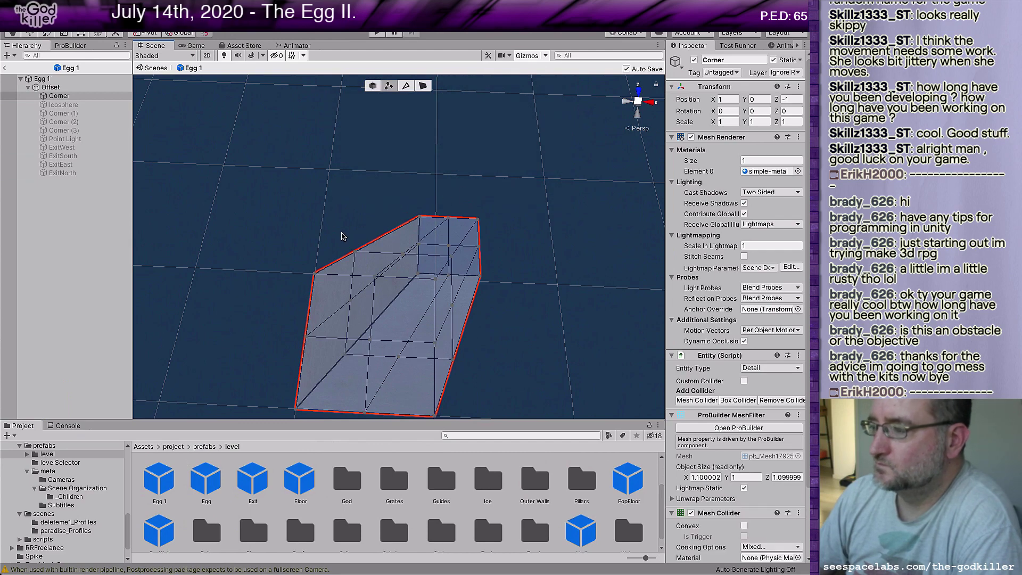
Inset the upper face beside the Corner's outer edge by extruding it and scaling it smaller along Y and Z
scroll(343, 238, "up", 2)
left_click_drag(391, 267, 492, 248, "alt")
scroll(501, 213, "up", 5)
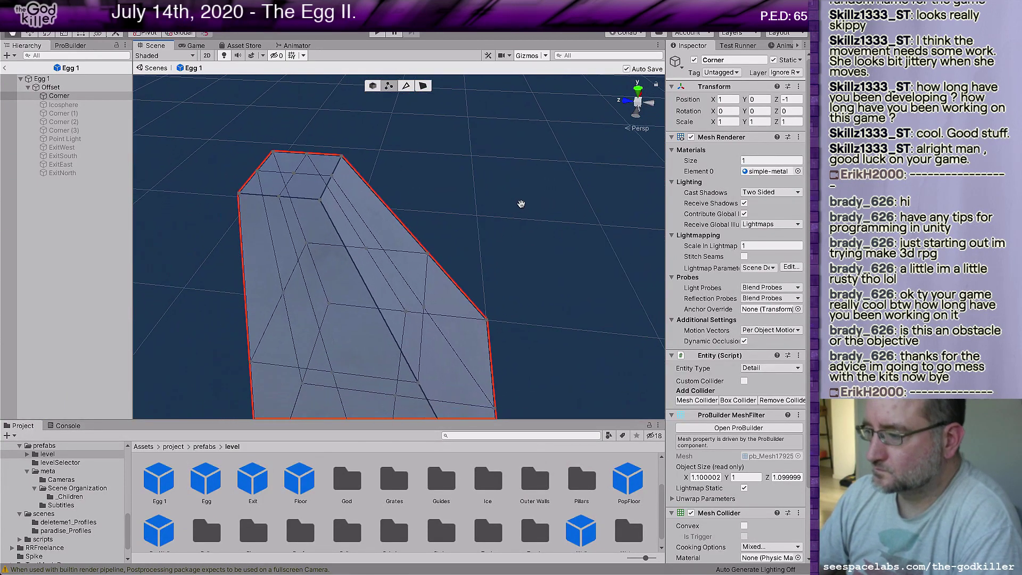
scroll(502, 200, "up", 3)
left_click_drag(502, 200, 515, 98, "alt")
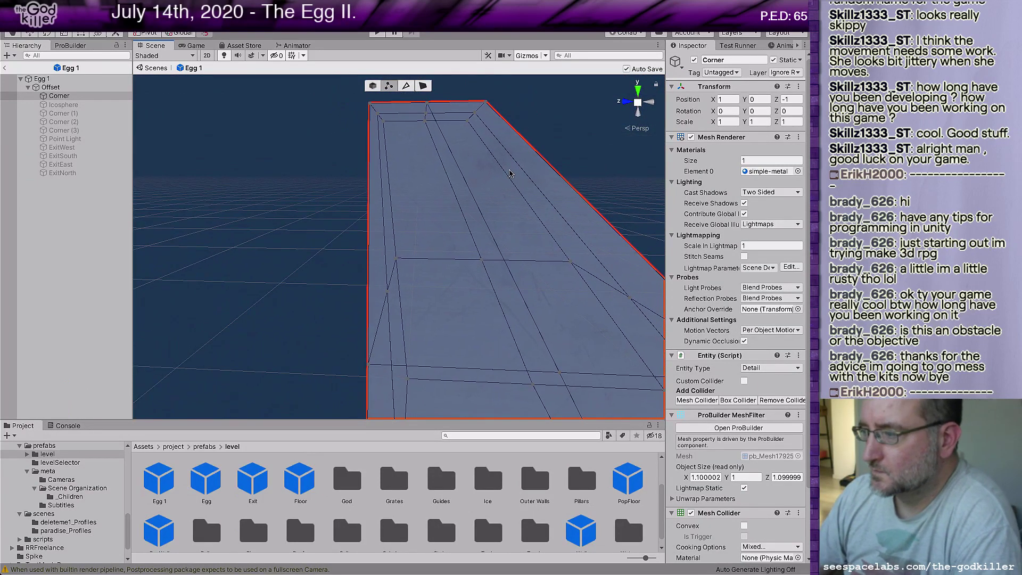
left_click(423, 86)
left_click(414, 178)
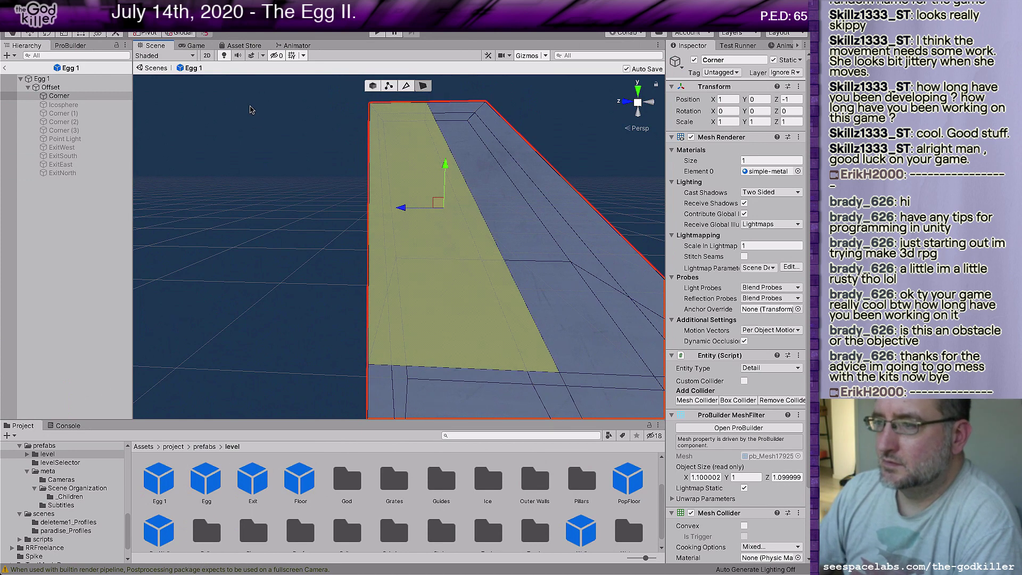
left_click(74, 46)
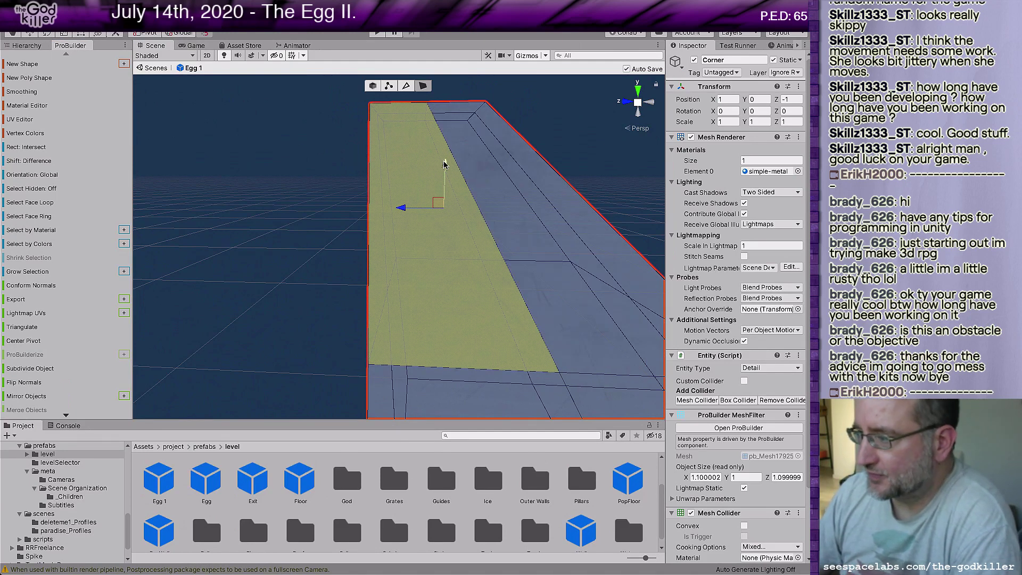
mouse_move(445, 166)
left_mouse_down()
mouse_move(443, 181)
mouse_move(447, 114)
mouse_move(456, 211)
mouse_move(445, 155)
mouse_move(445, 164)
left_mouse_up()
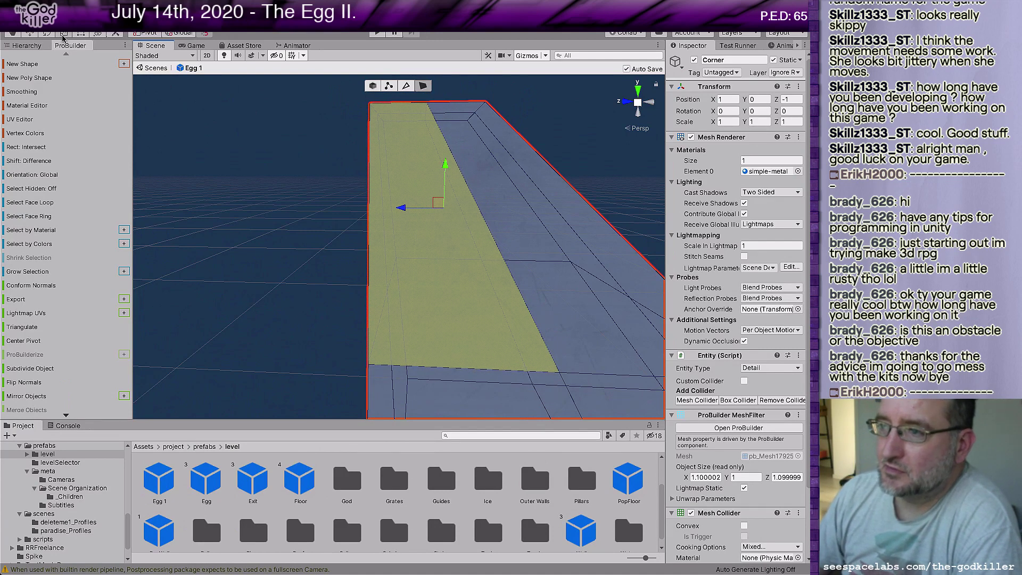
left_click(65, 34)
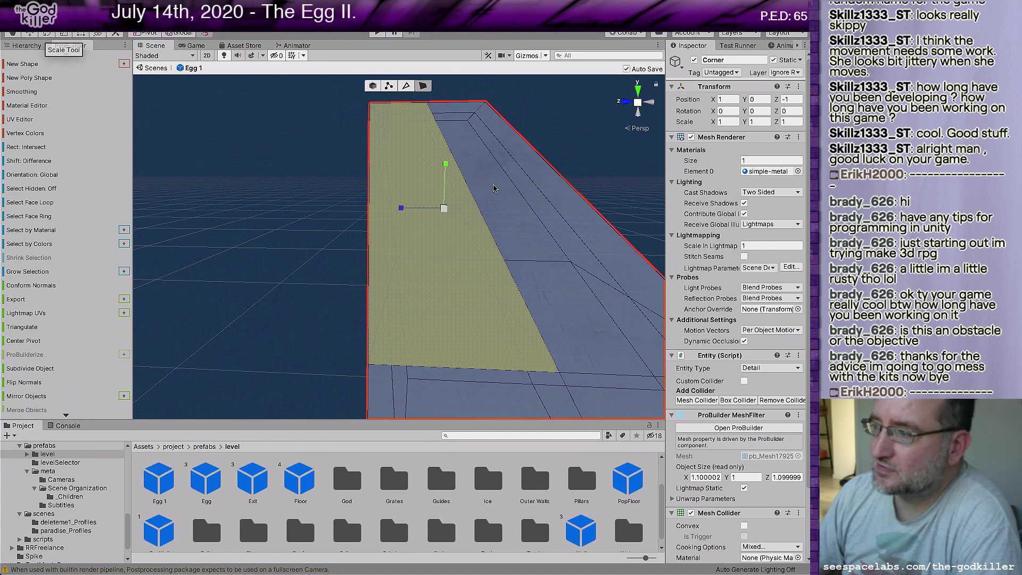
left_click_drag(445, 167, 443, 172)
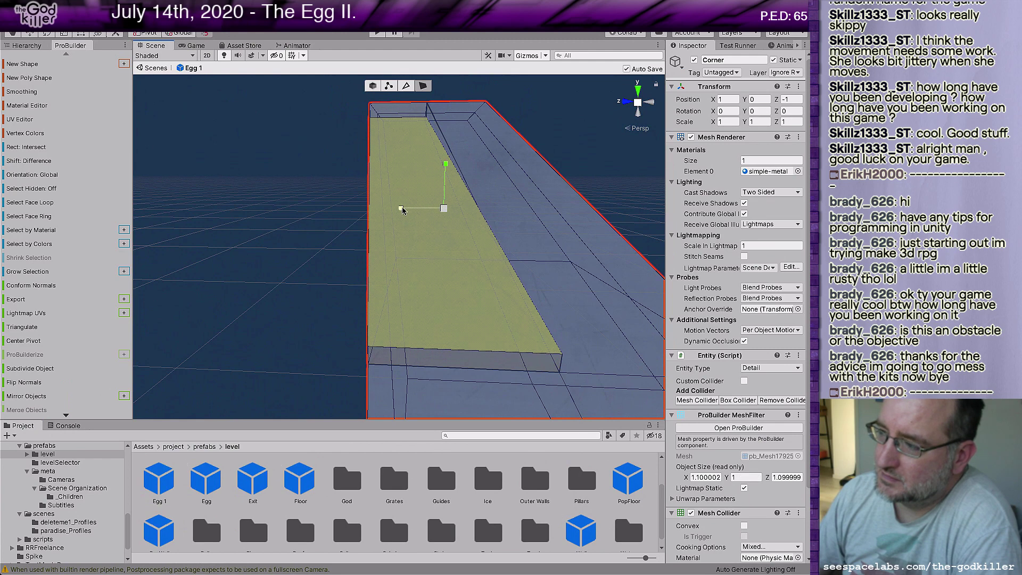
left_click_drag(402, 209, 411, 209)
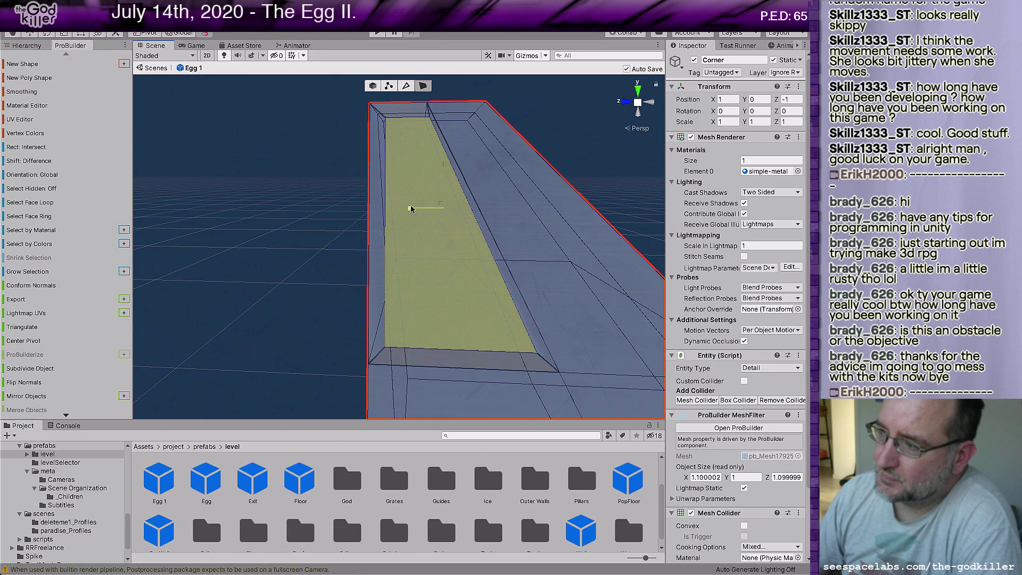
left_click_drag(411, 209, 411, 210)
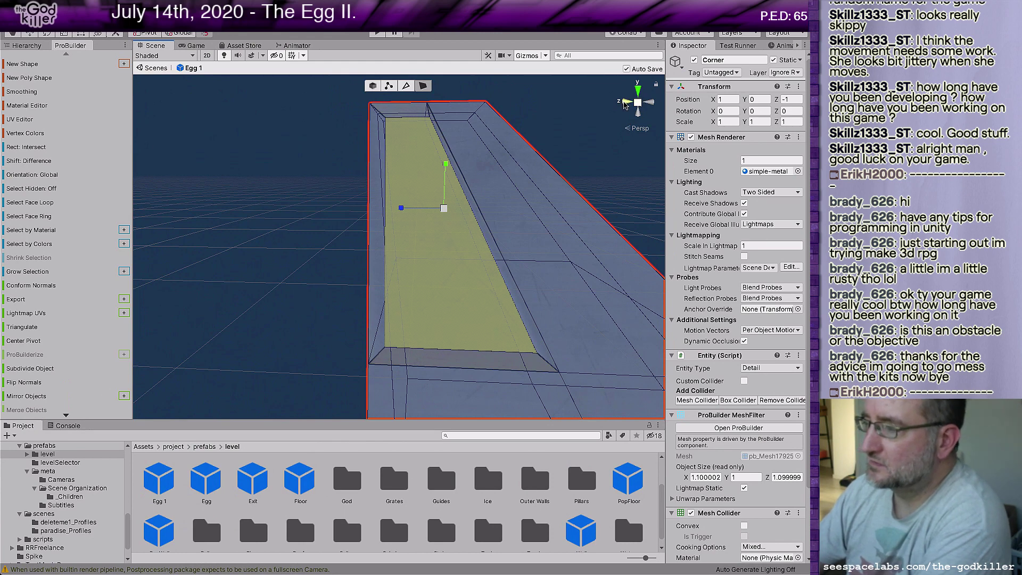
Examine the inset face's depth and border from the front, right, back and left, using orthographic projection
left_click(625, 106)
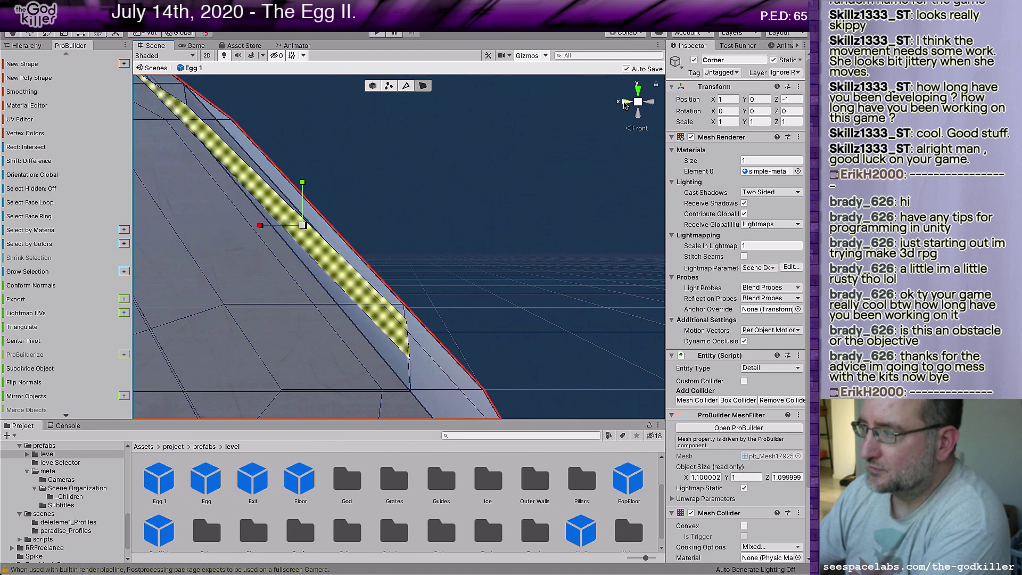
middle_click_drag(502, 187, 510, 173)
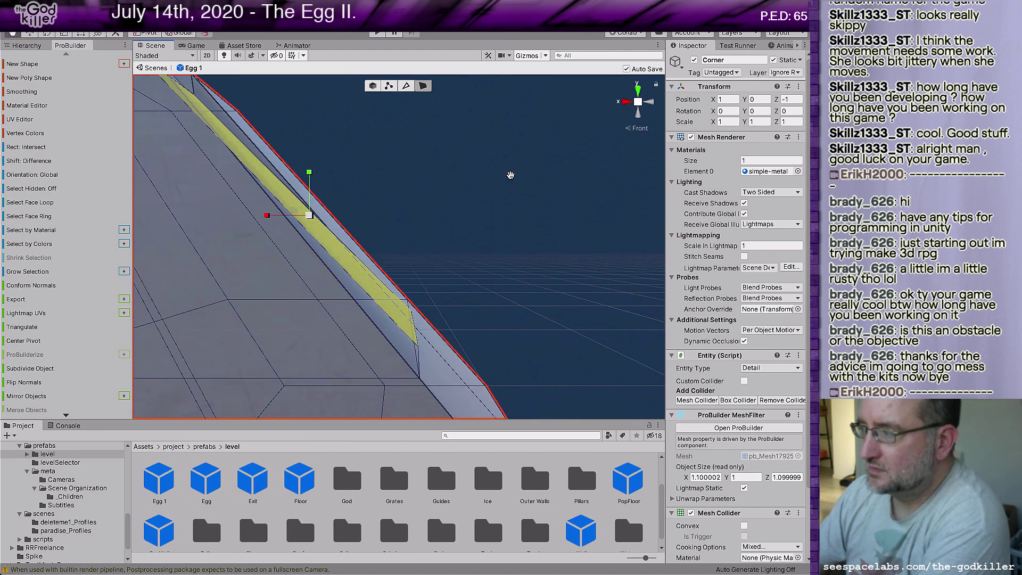
scroll(508, 184, "down", 6)
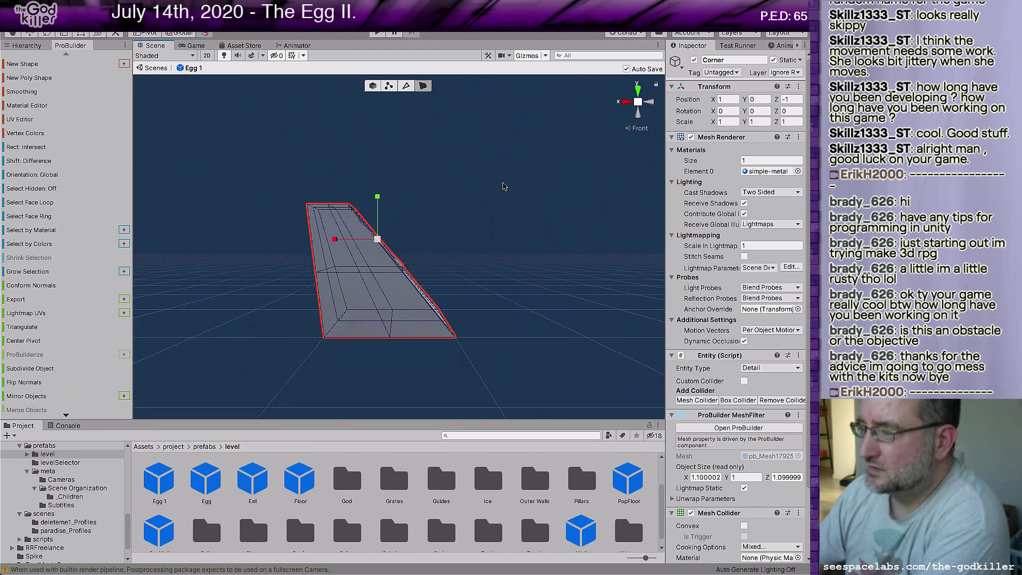
scroll(507, 186, "up", 5)
scroll(507, 174, "down", 2)
mouse_move(506, 174)
middle_mouse_down()
mouse_move(506, 130)
mouse_move(506, 194)
mouse_move(501, 176)
middle_mouse_up()
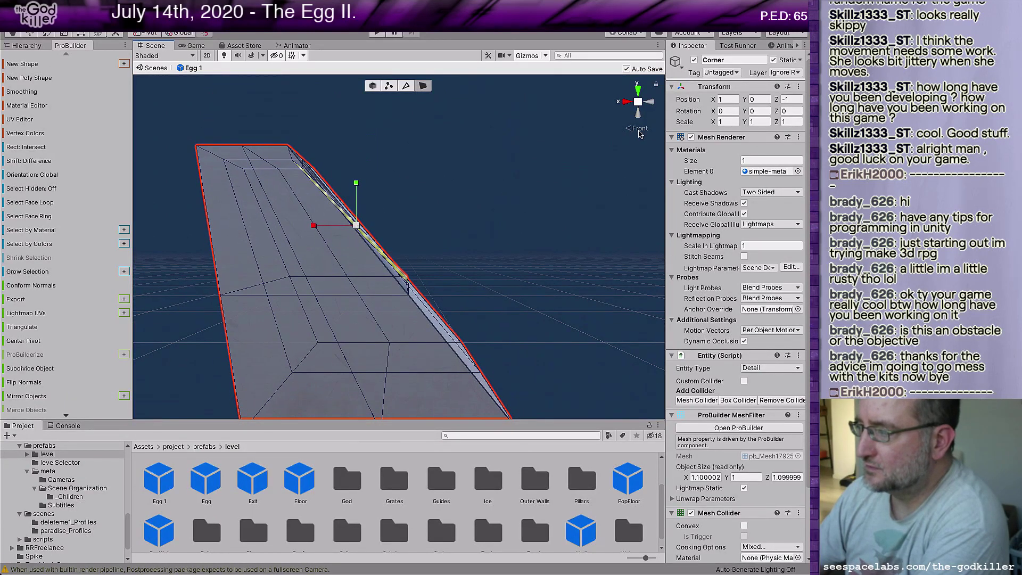
left_click(640, 130)
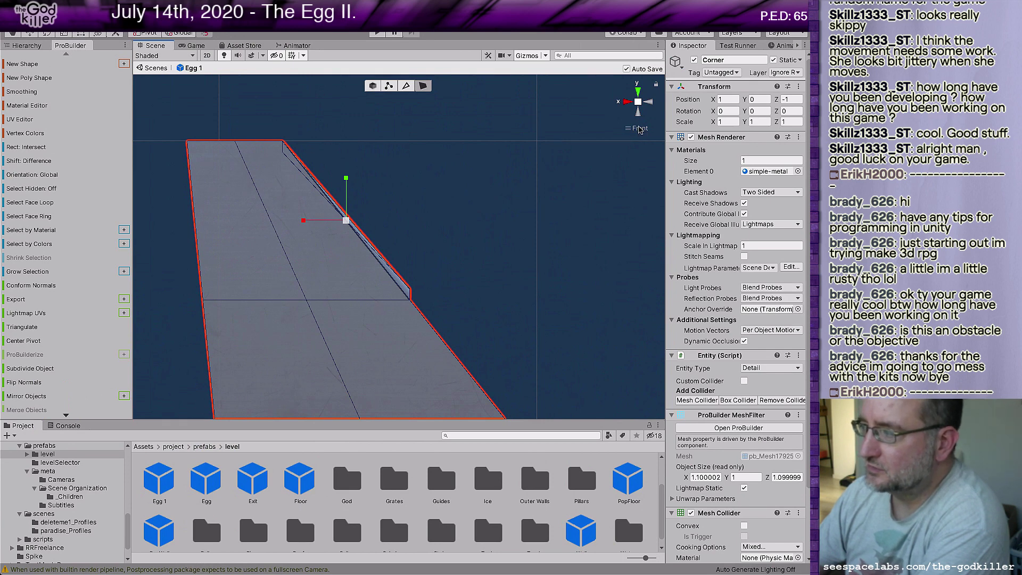
left_click(627, 103)
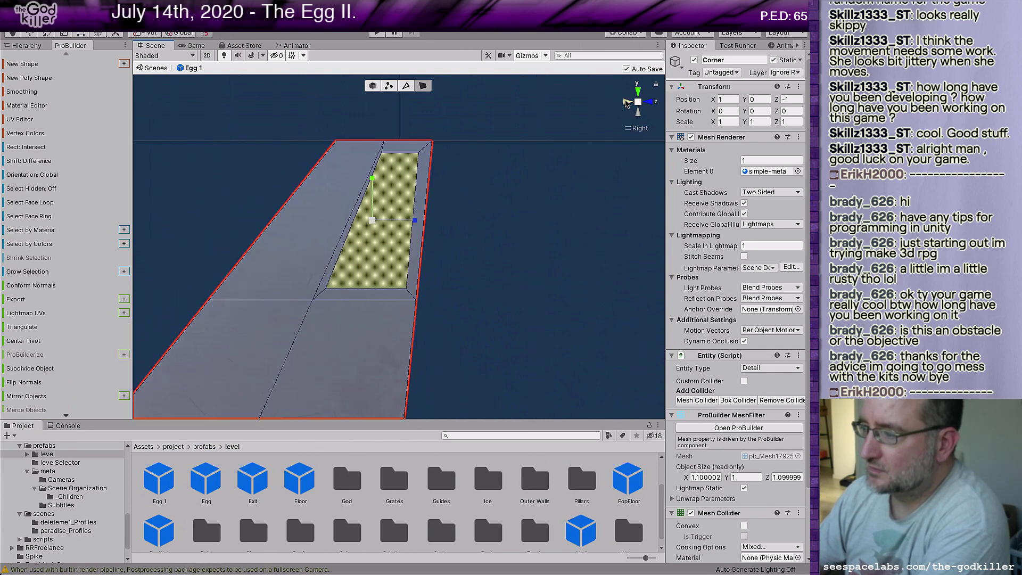
left_click(625, 103)
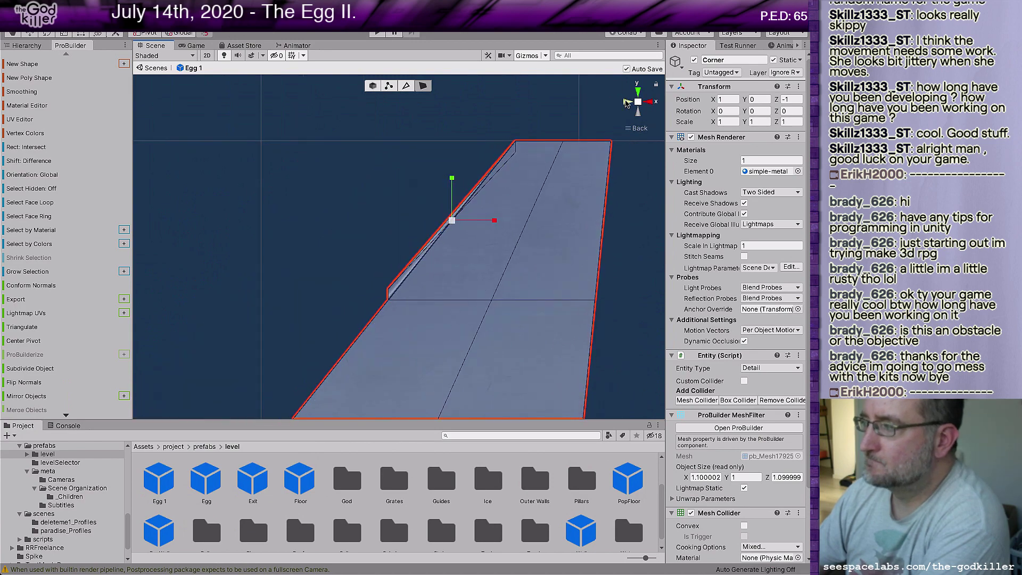
left_click(626, 103)
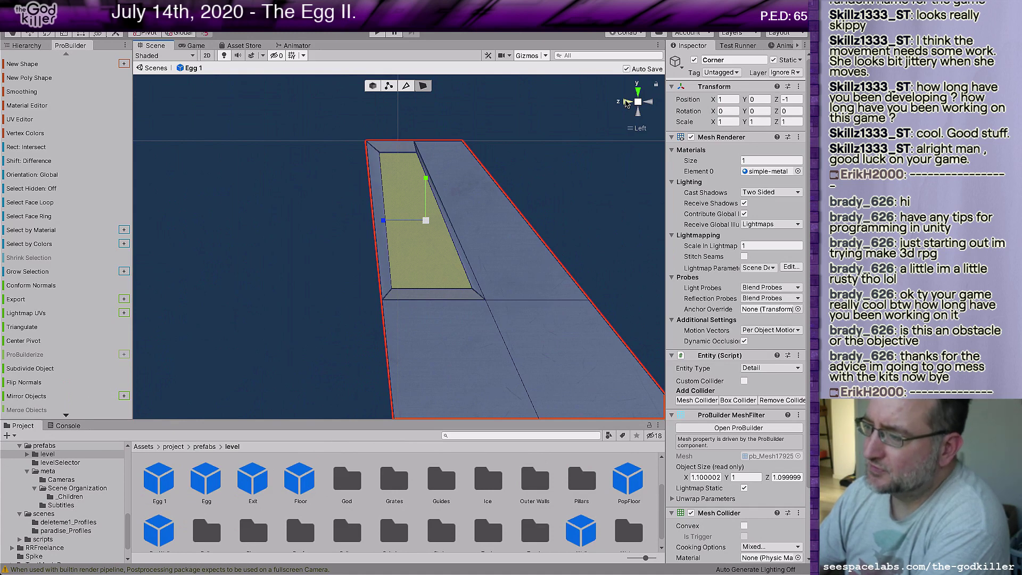
left_click(626, 103)
left_click(625, 103)
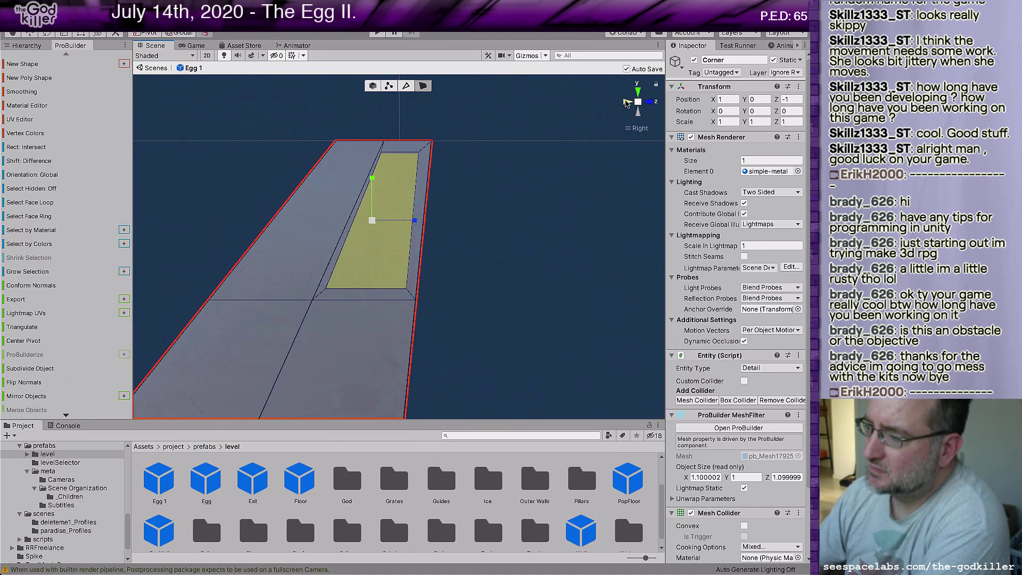
left_click(626, 103)
left_click(626, 102)
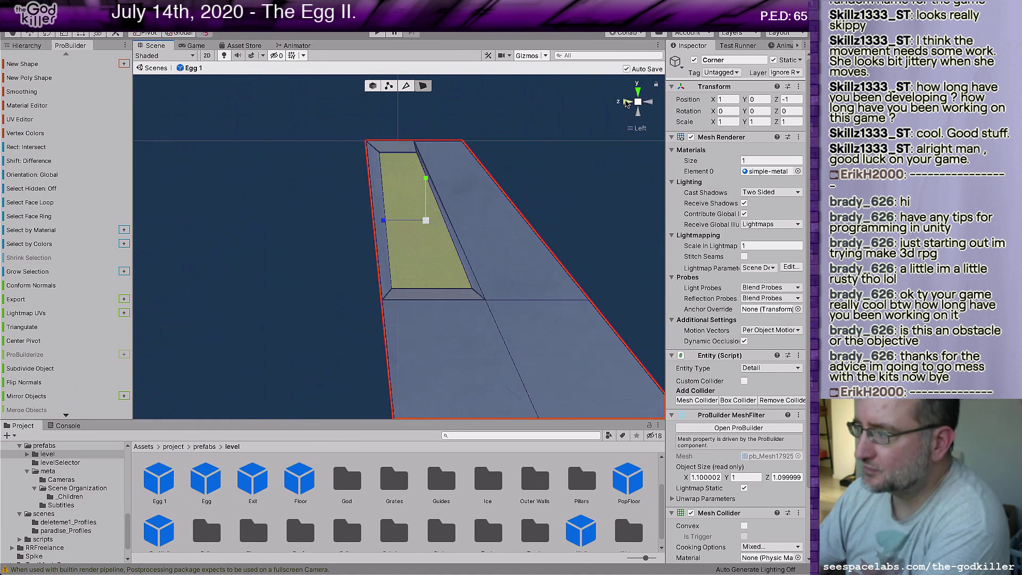
left_click(649, 103)
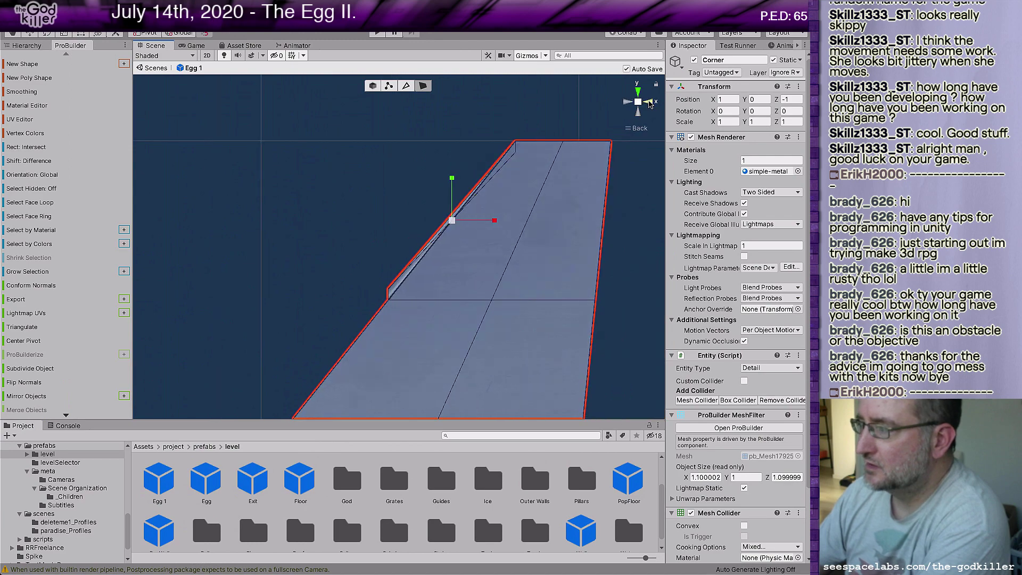
left_click(627, 103)
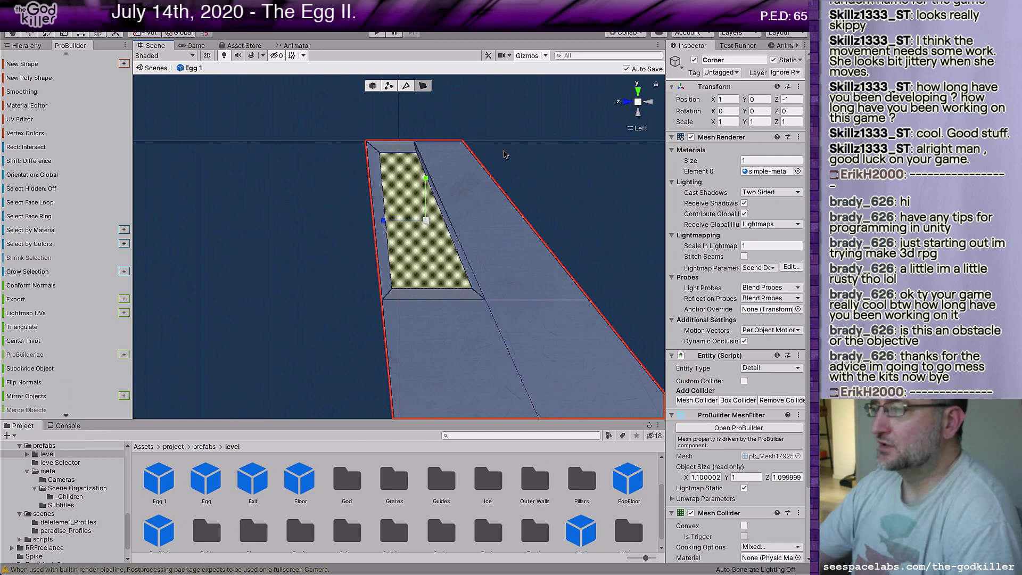
Move the inset's upper and lower vertices beside the Corner's middle seam along Z to widen that border
left_click(389, 86)
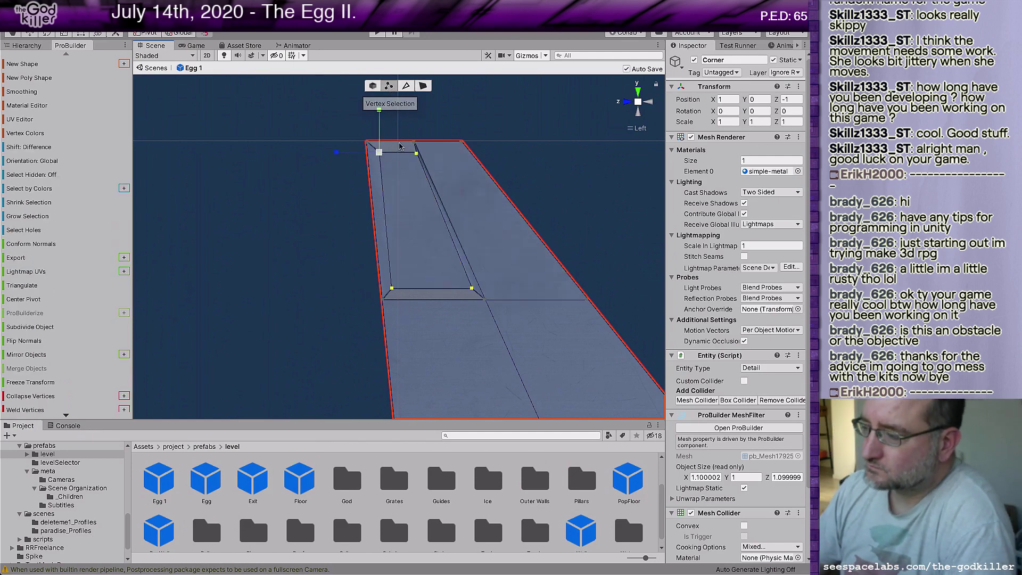
left_click(415, 153)
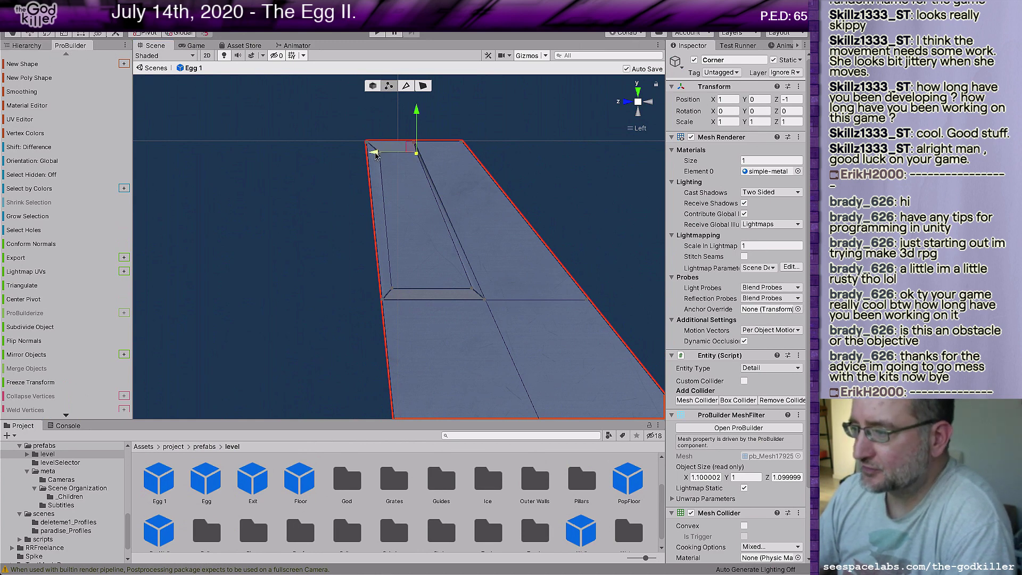
left_click_drag(375, 154, 368, 152)
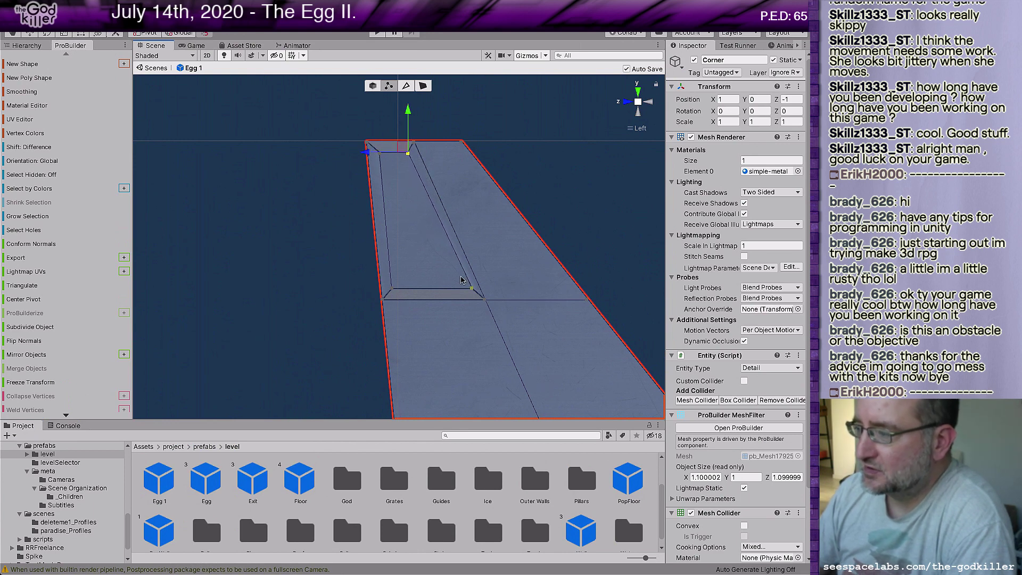
left_click(470, 287)
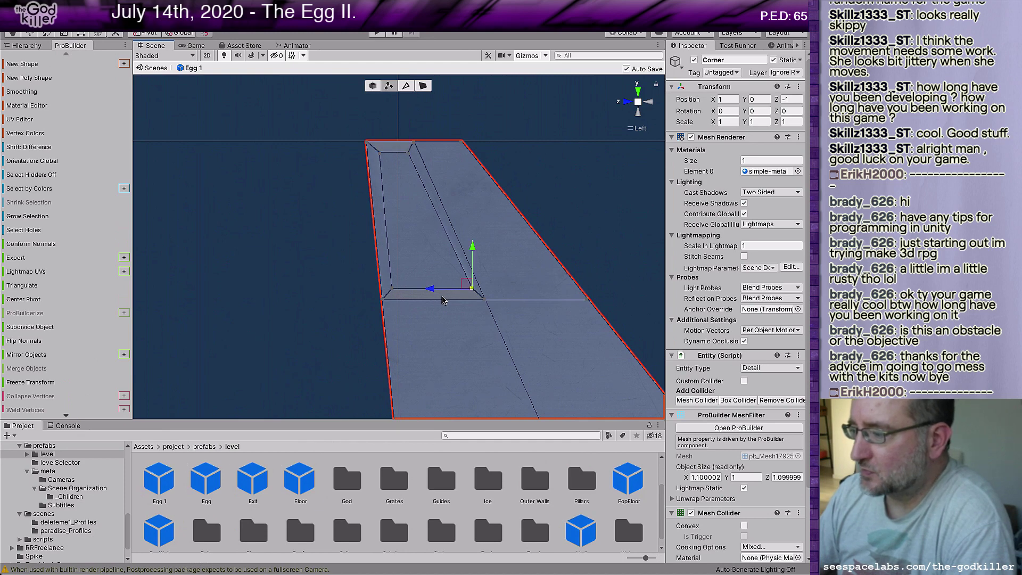
left_click_drag(433, 291, 431, 288)
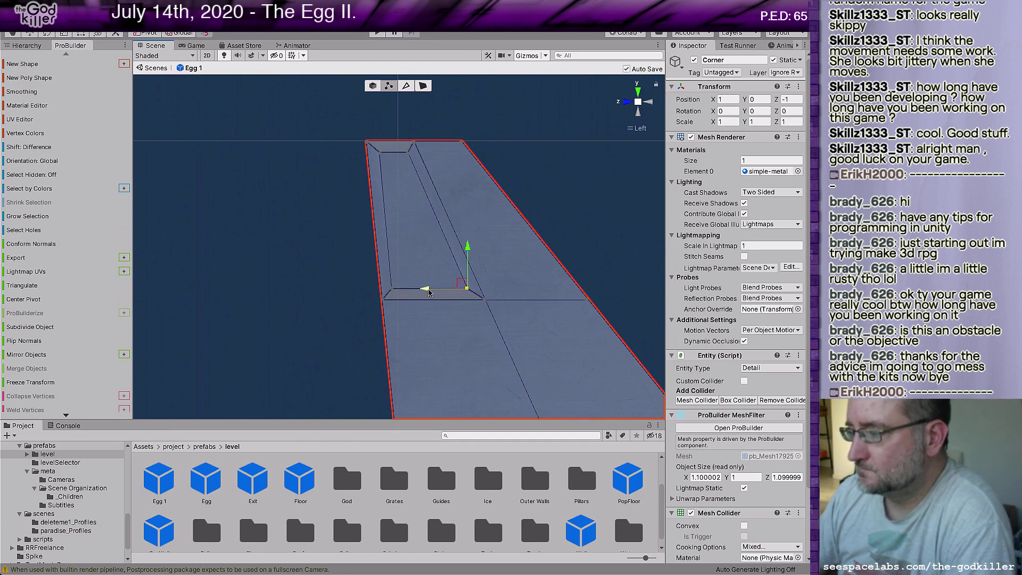
Fine-tune the inset's two outer-edge vertices along Z, and nudge its lower seam-side vertex to even out the border
left_click(384, 157)
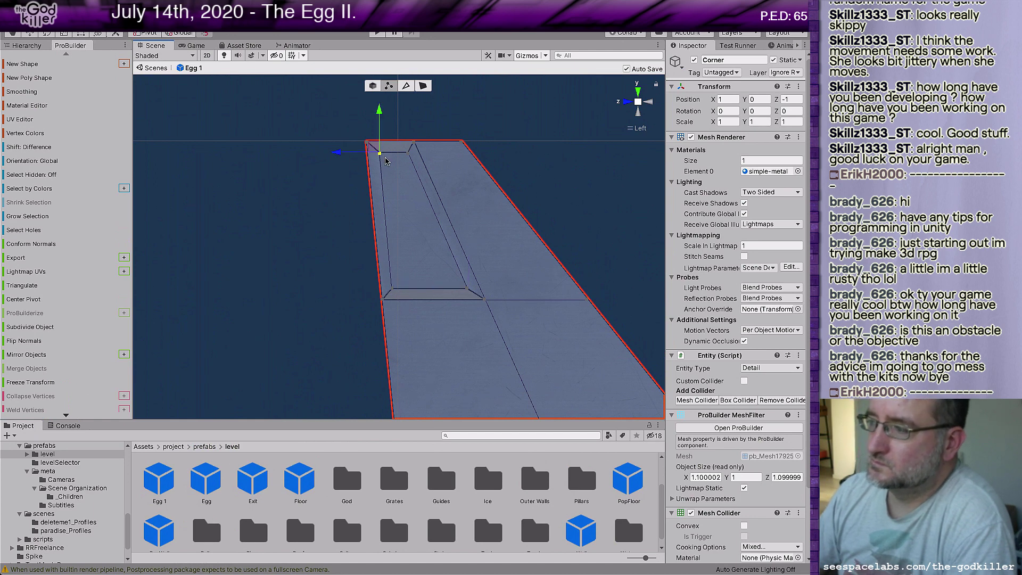
left_click_drag(340, 155, 340, 155)
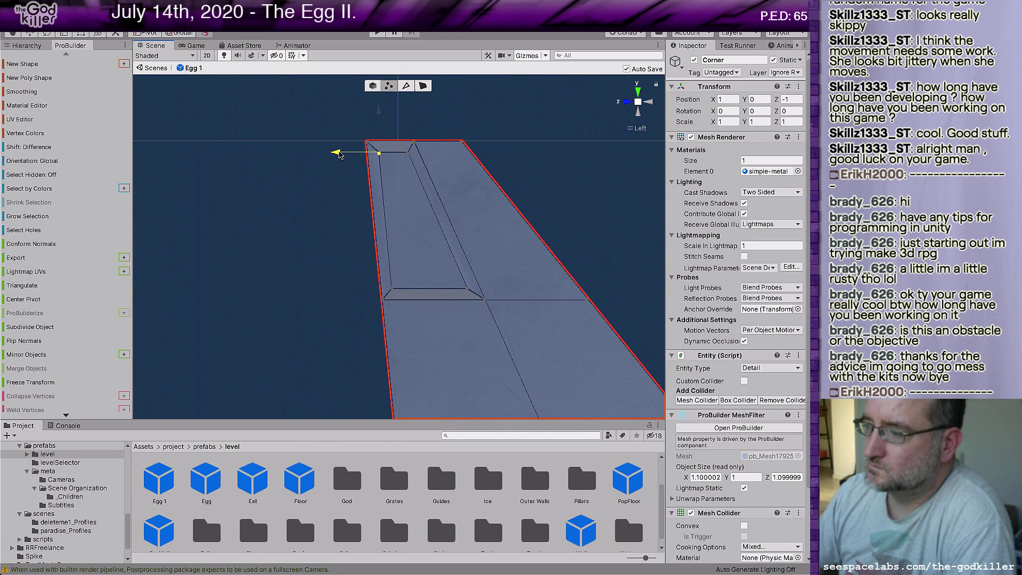
left_click_drag(340, 155, 341, 153)
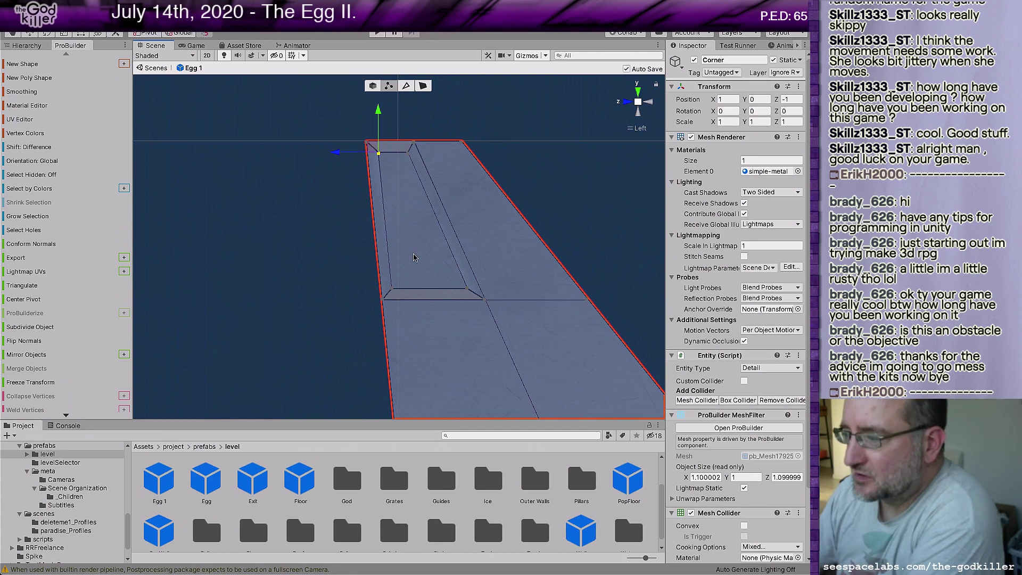
left_click(398, 287)
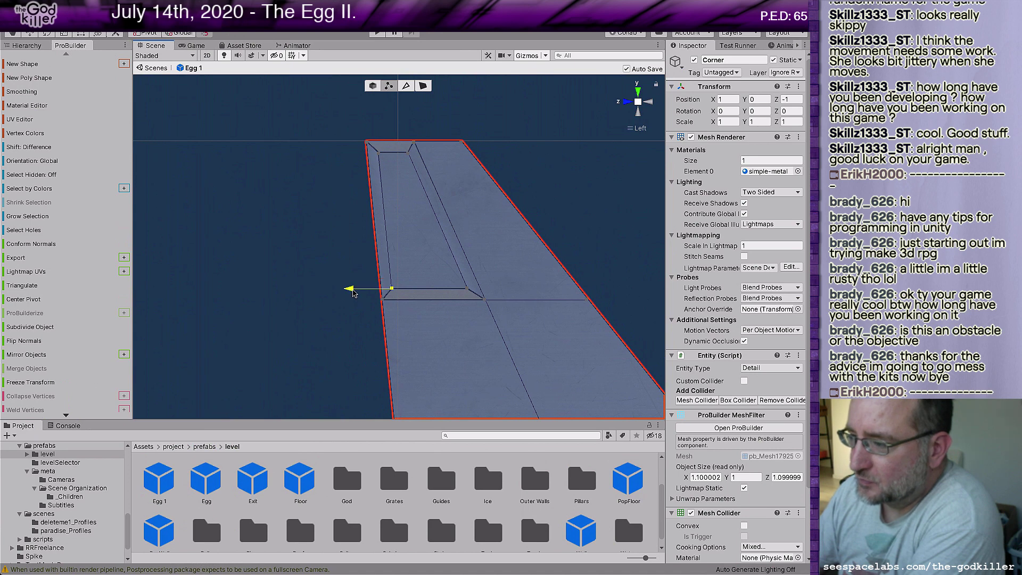
left_click_drag(354, 293, 340, 293)
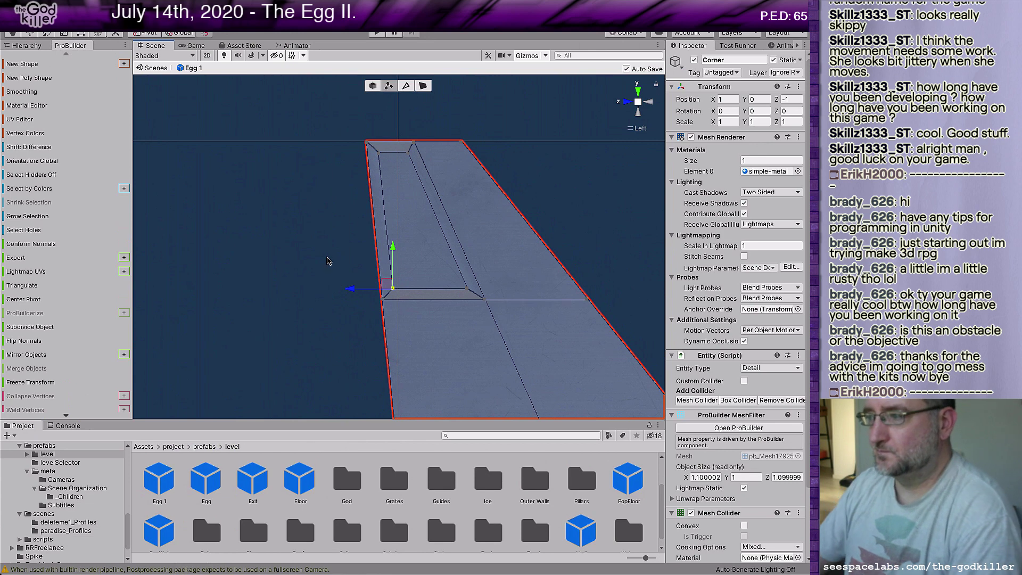
left_click(407, 154)
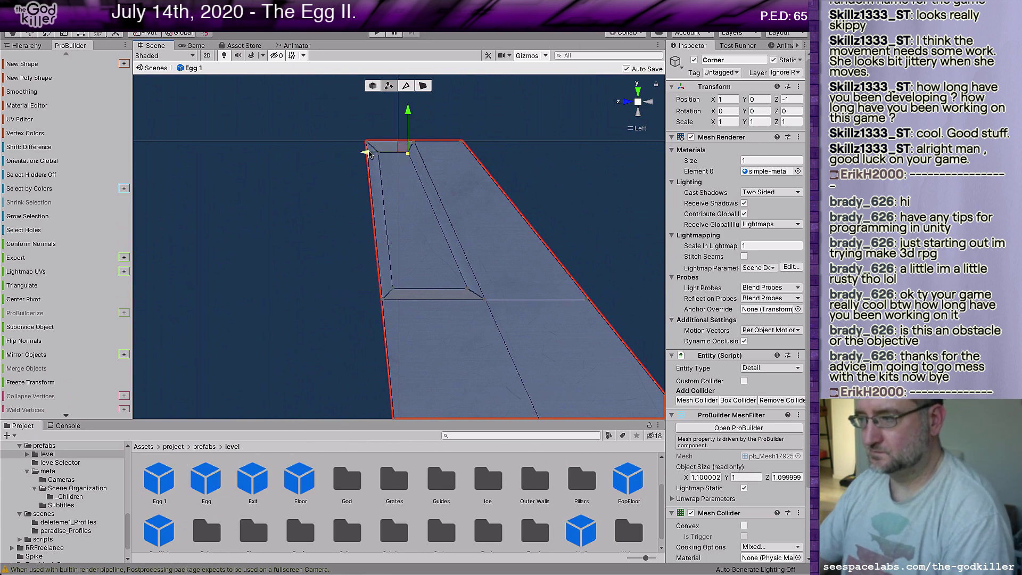
left_click(466, 288)
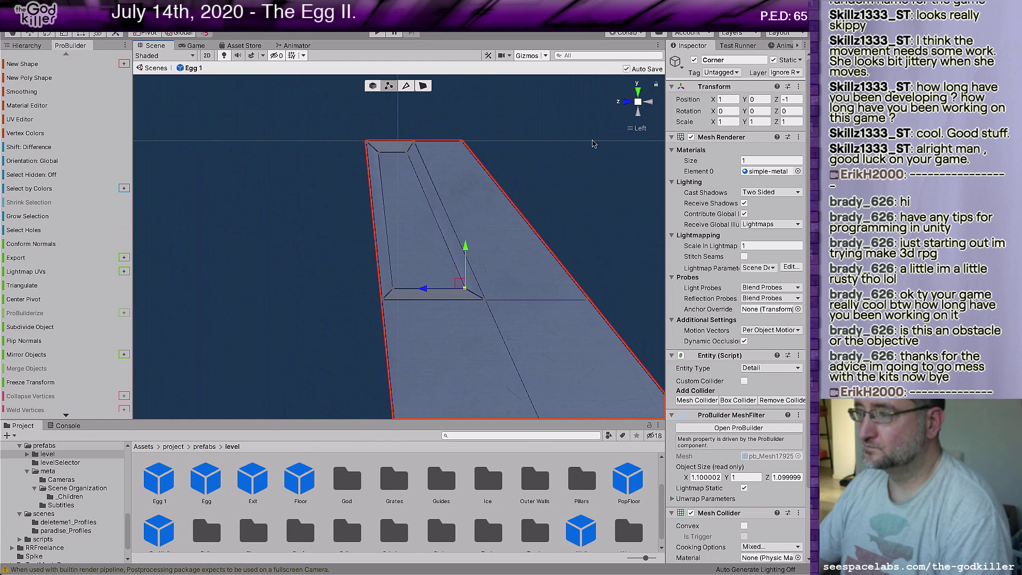
Move the first inset's two lower vertices along X into the Corner to recess the panel's lower end
left_click(629, 103)
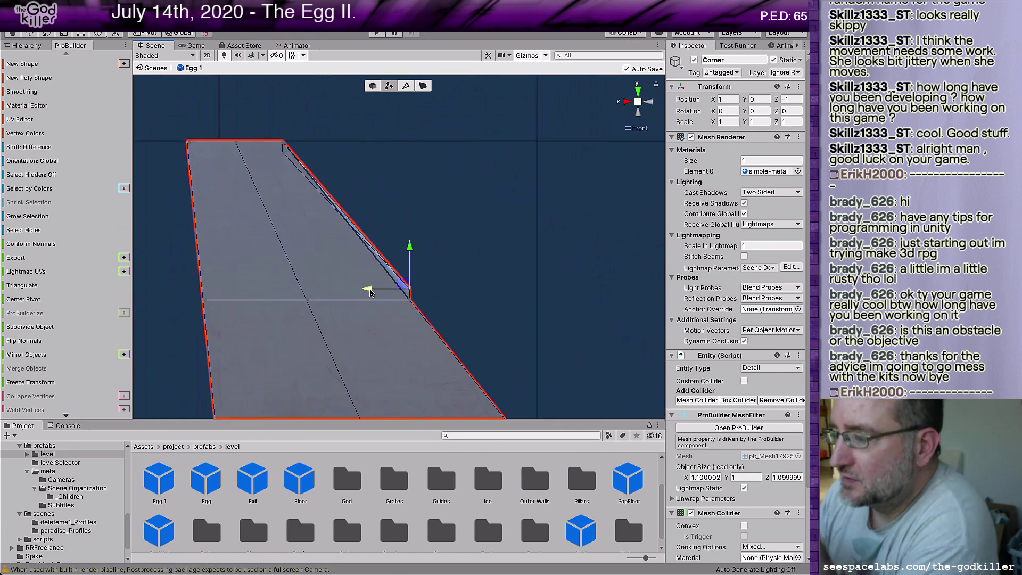
left_click_drag(370, 293, 351, 292)
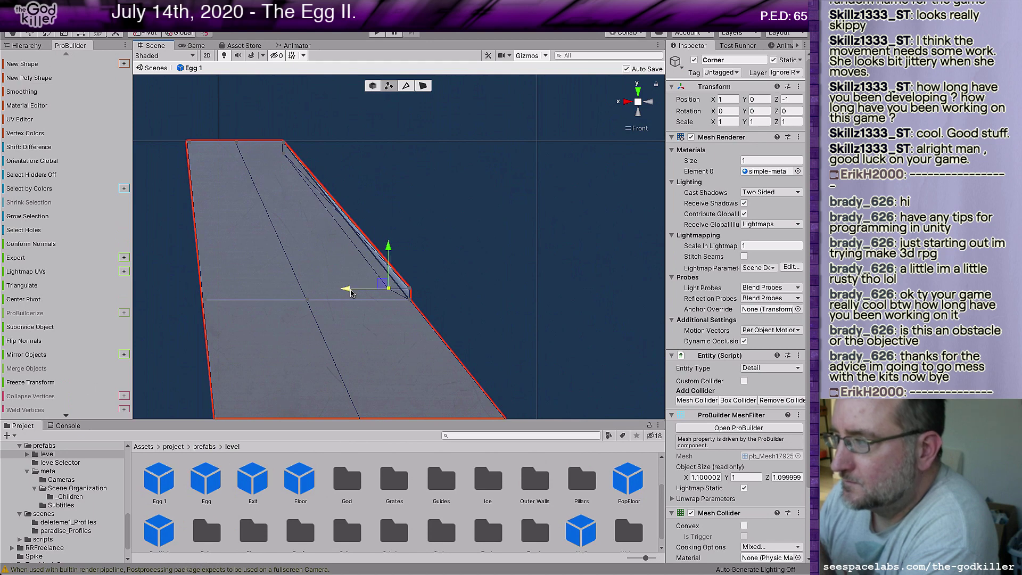
left_click(647, 103)
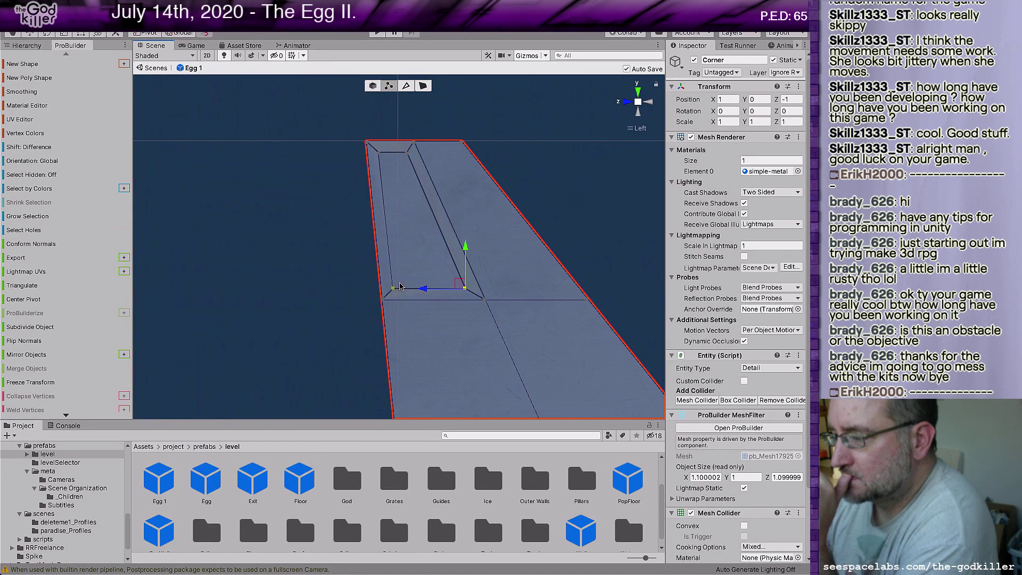
left_click(626, 102)
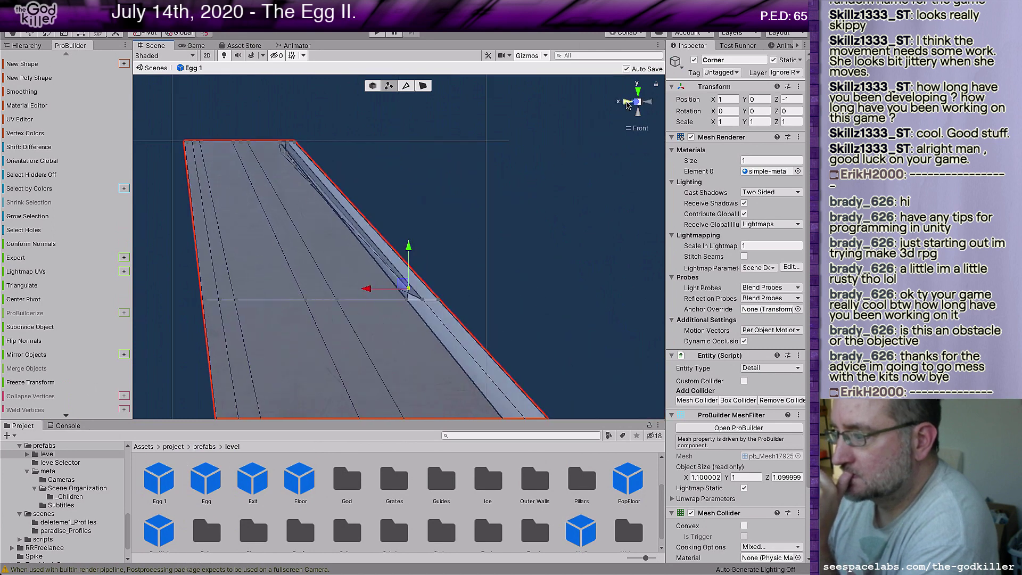
left_click_drag(371, 292, 350, 291)
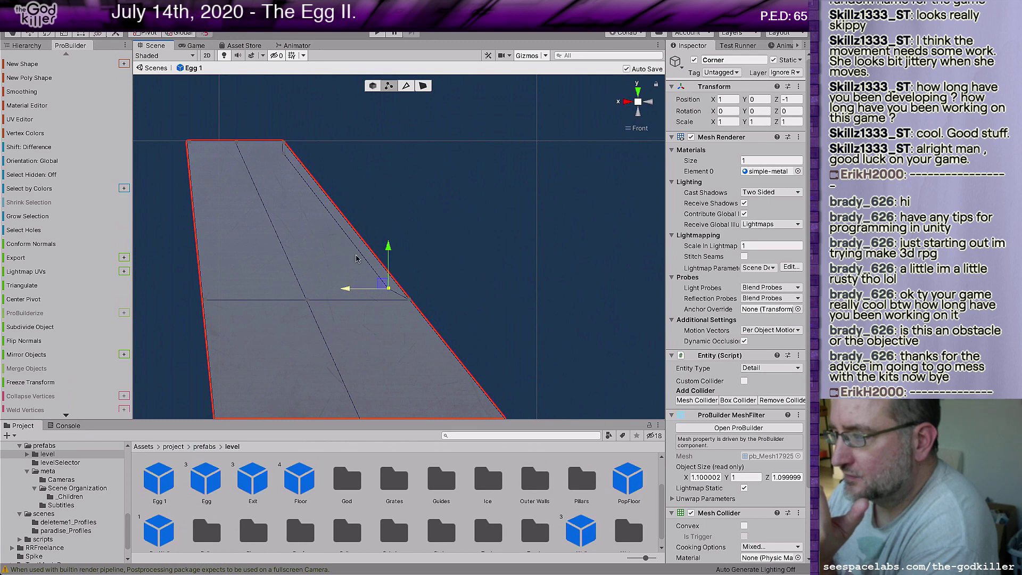
Move the first inset's two upper vertices slightly along X into the Corner to recess the panel's upper end
left_click(651, 102)
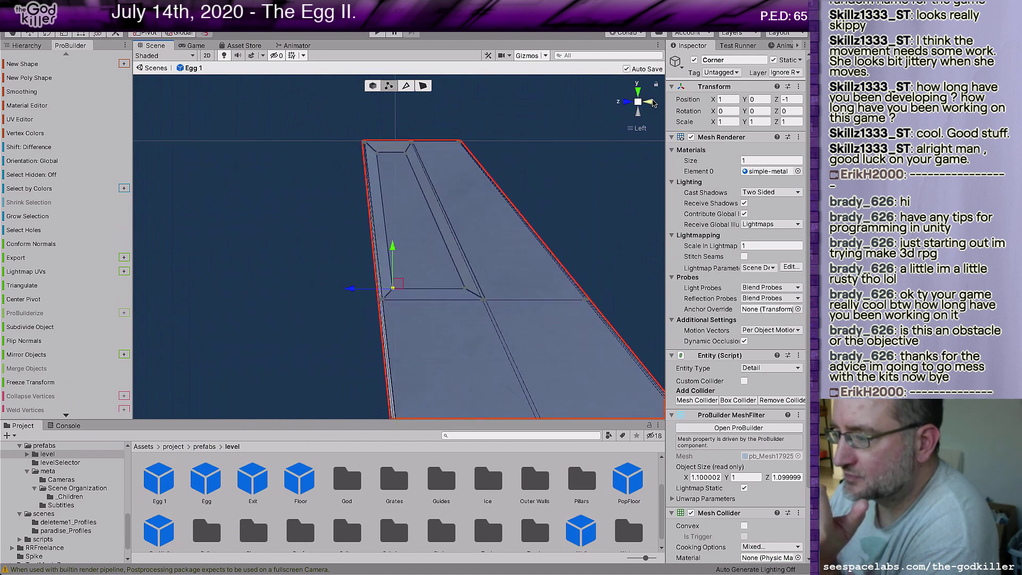
left_click(406, 155)
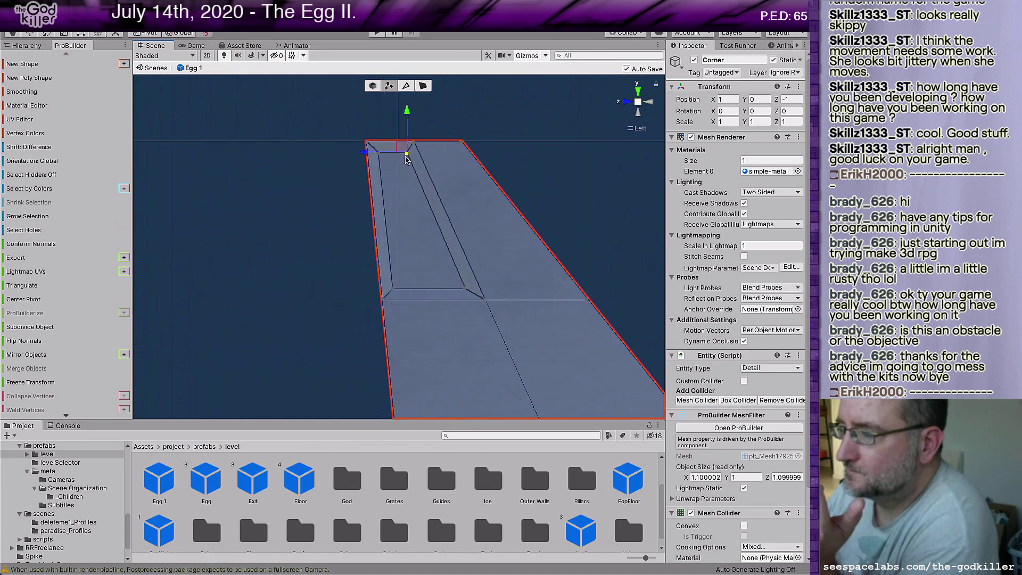
left_click(627, 102)
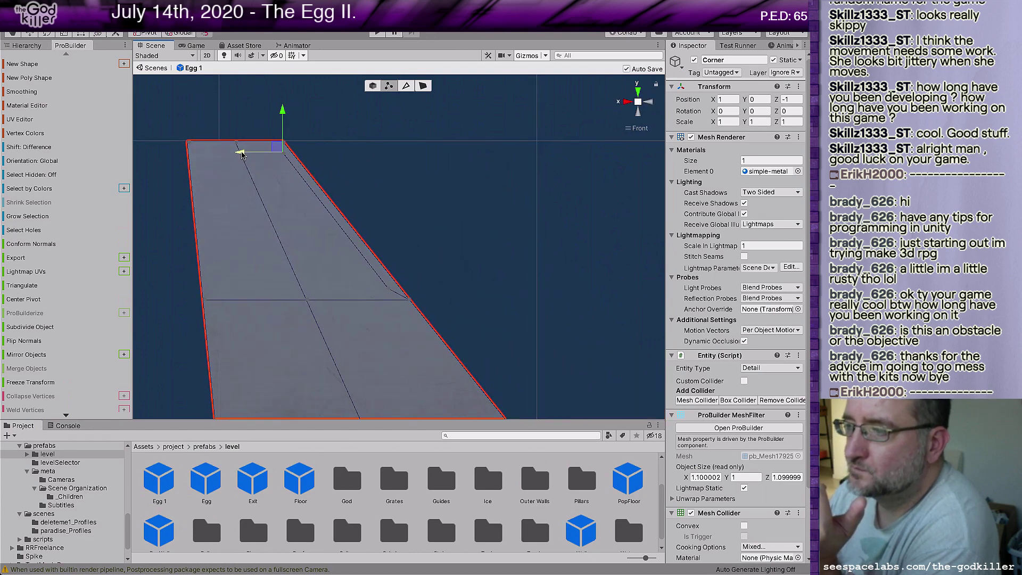
left_click_drag(240, 155, 239, 155)
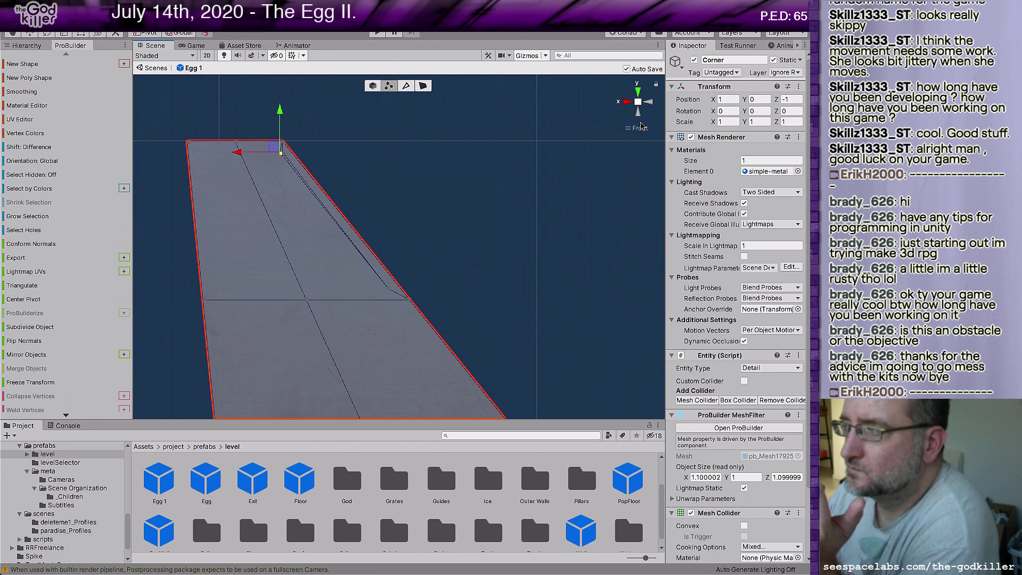
left_click(647, 105)
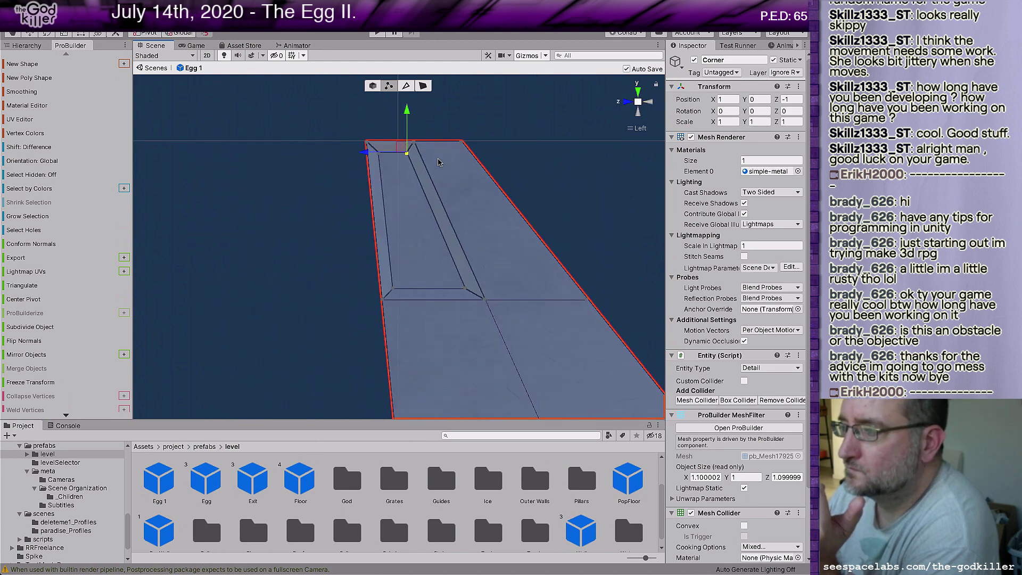
left_click(385, 161)
left_click(627, 101)
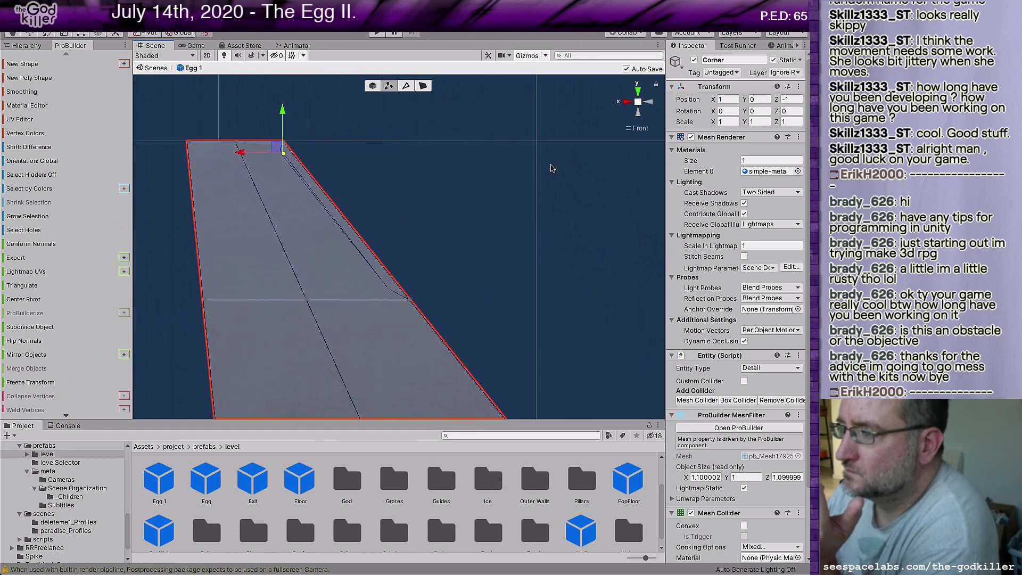
left_click_drag(241, 154, 242, 153)
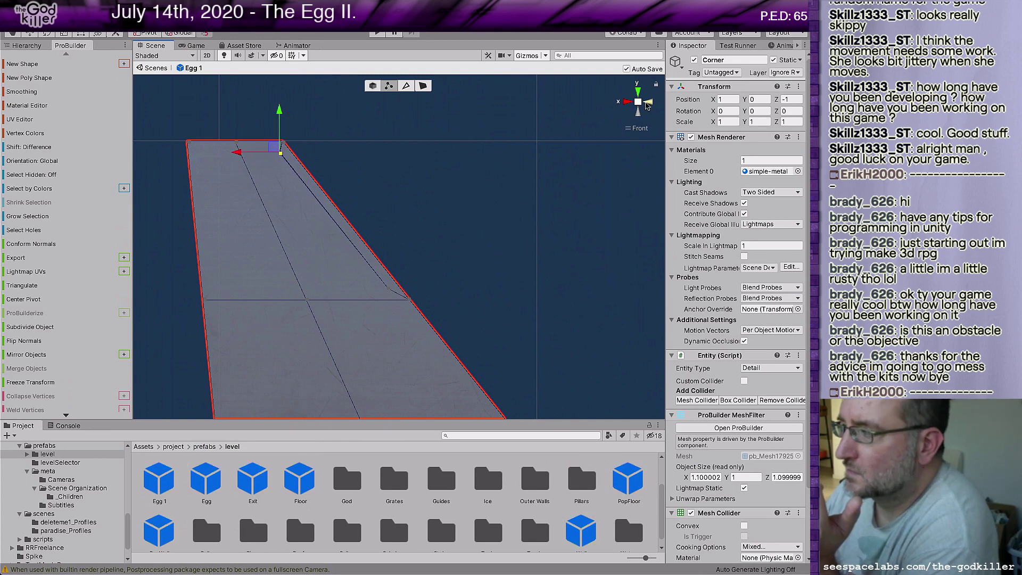
Inset the upper face on the other side of the middle seam by extruding it and scaling it smaller along Y and Z
left_click(650, 104)
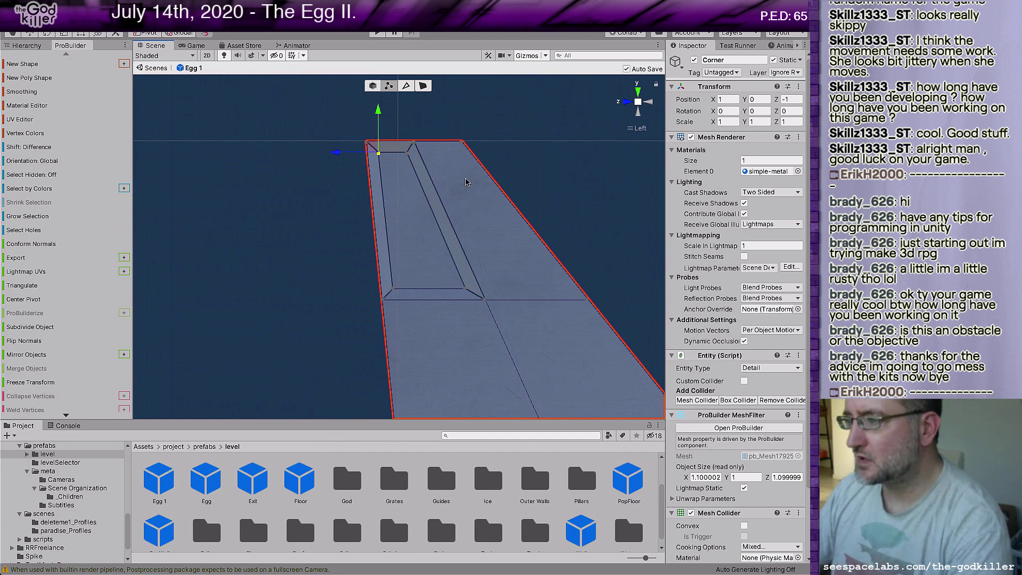
left_click(423, 87)
left_click(465, 183)
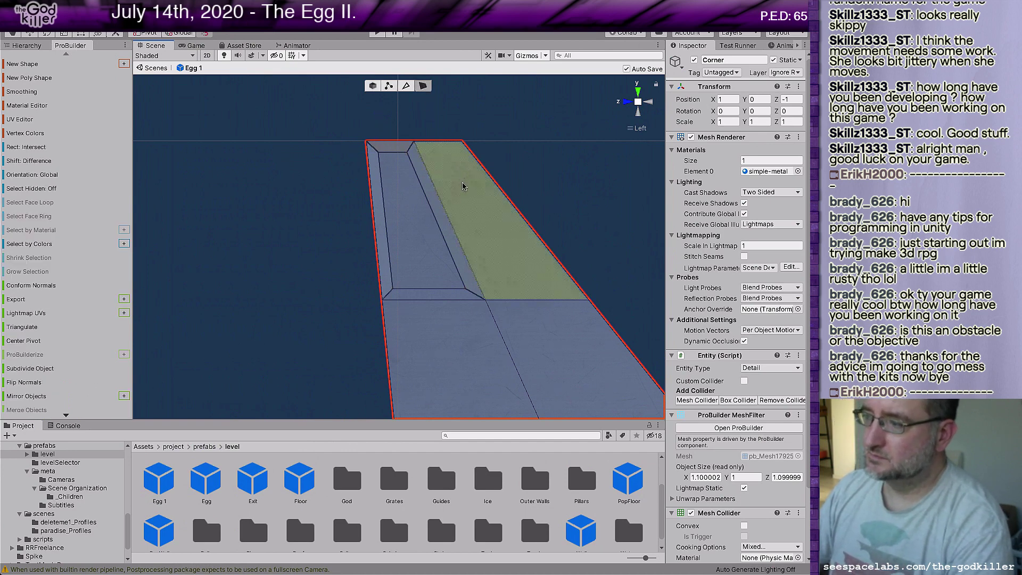
left_click(68, 33)
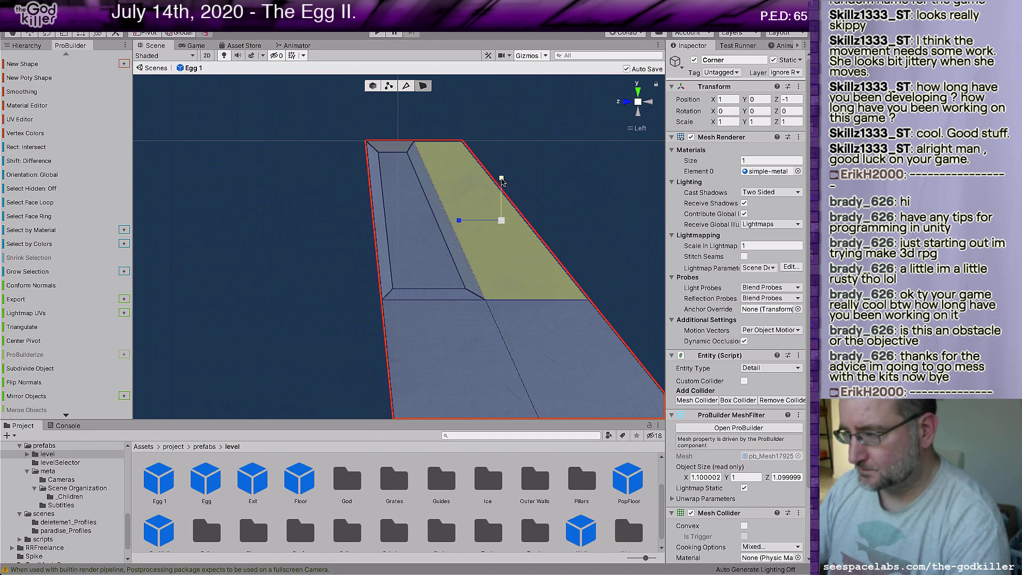
left_click_drag(501, 181, 502, 186, "shift")
left_click_drag(459, 220, 465, 220)
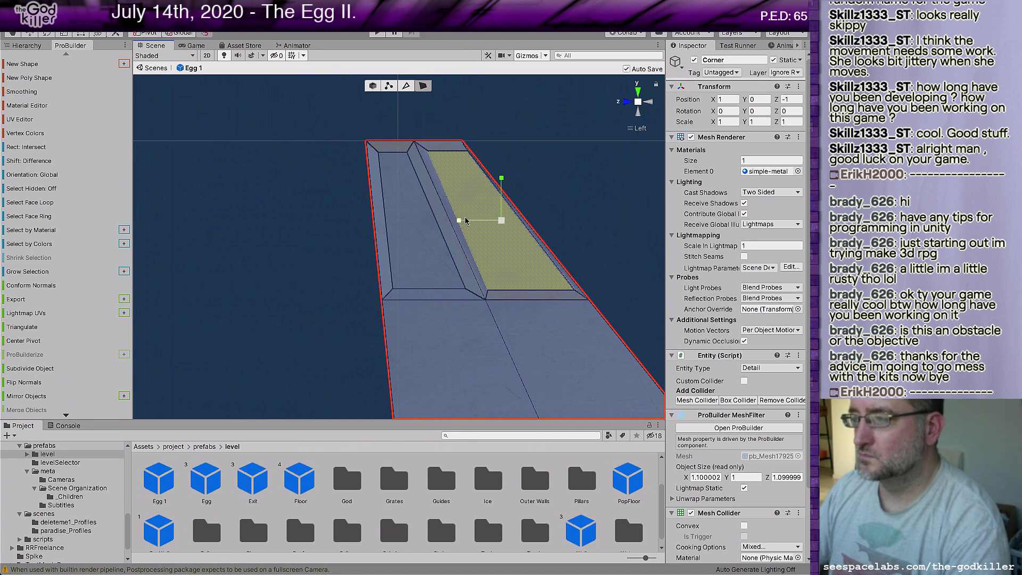
Lower the new inset's two upper vertices slightly along Y to widen the border beneath the Corner's top edge
left_click(26, 33)
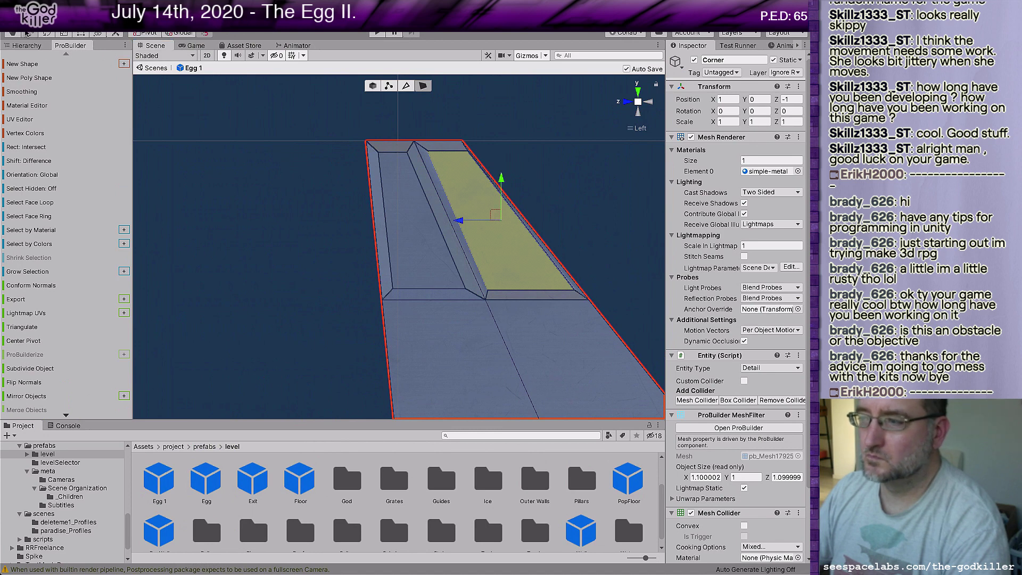
left_click(389, 86)
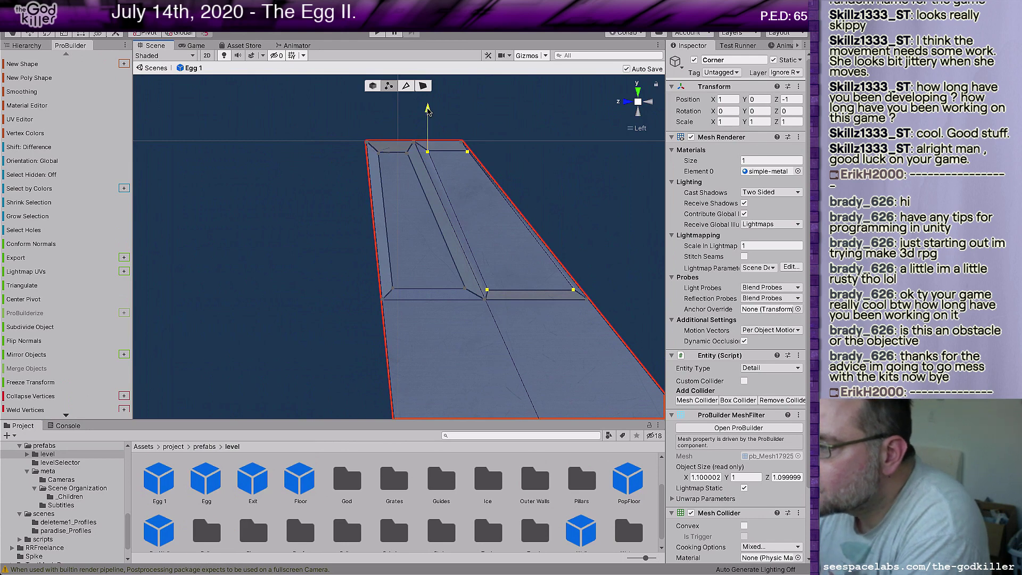
left_click_drag(428, 111, 428, 113)
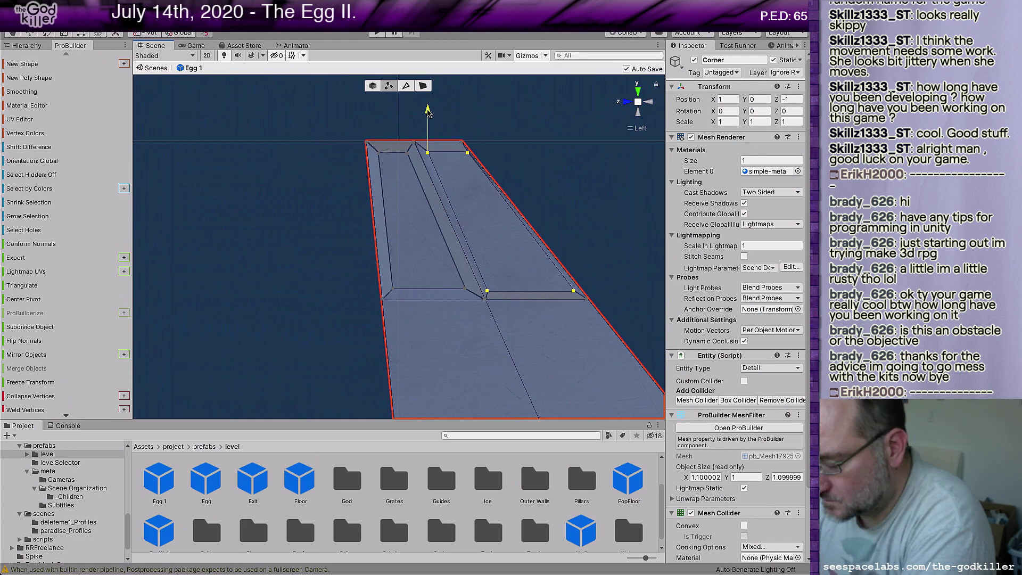
left_click(494, 118)
left_click(427, 152)
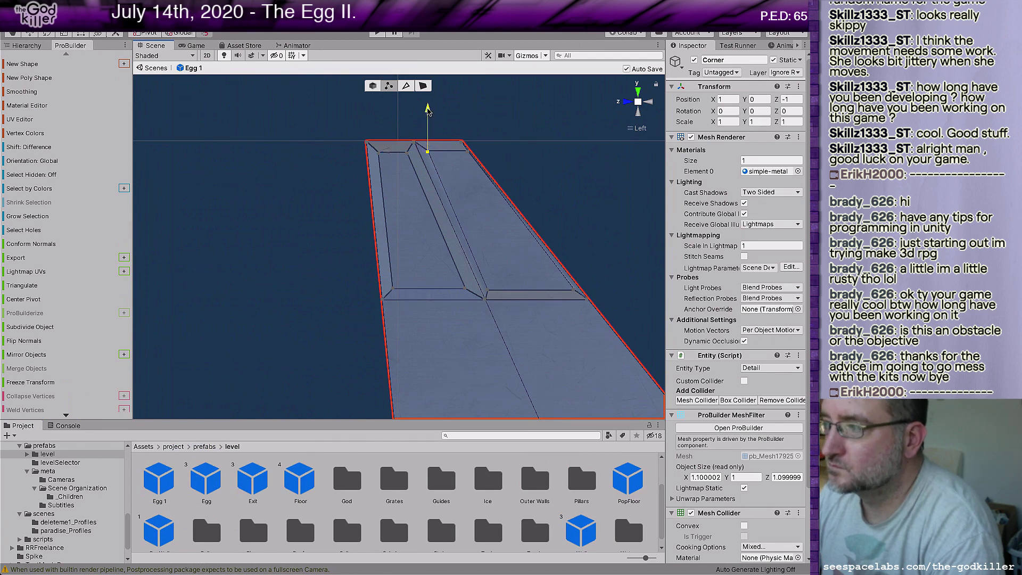
left_click_drag(427, 110, 428, 111)
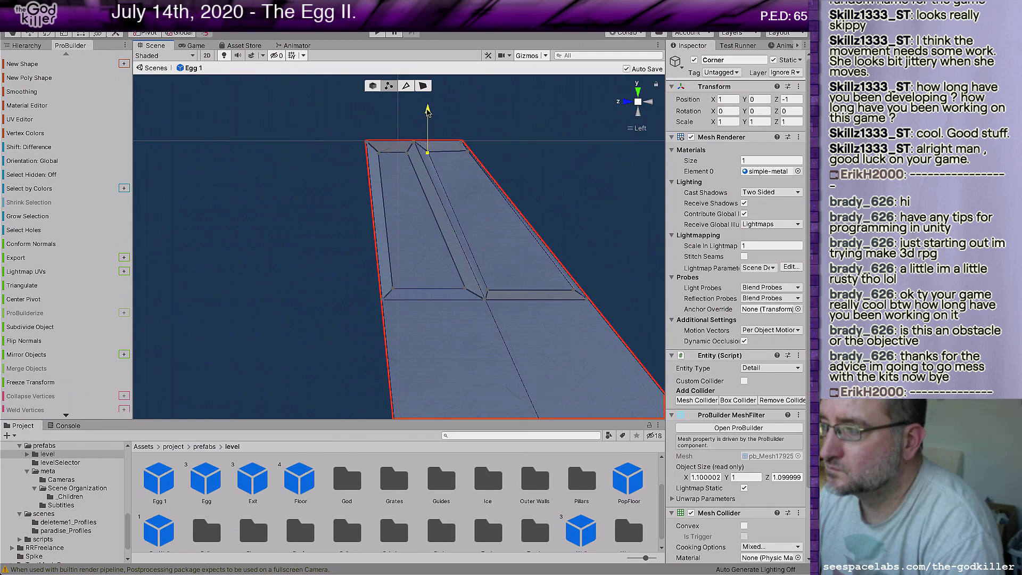
left_click(466, 152)
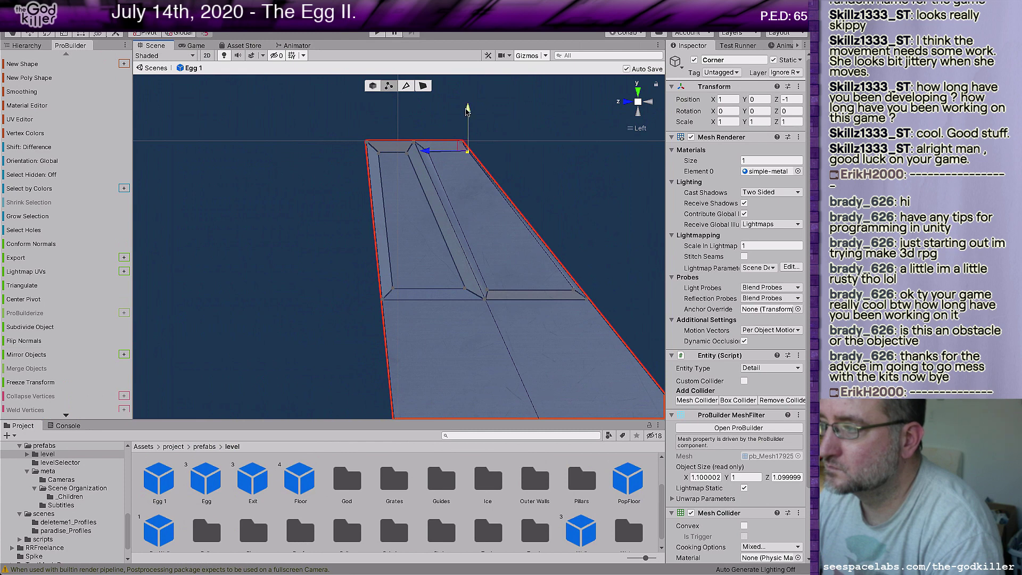
left_click_drag(469, 109, 469, 111)
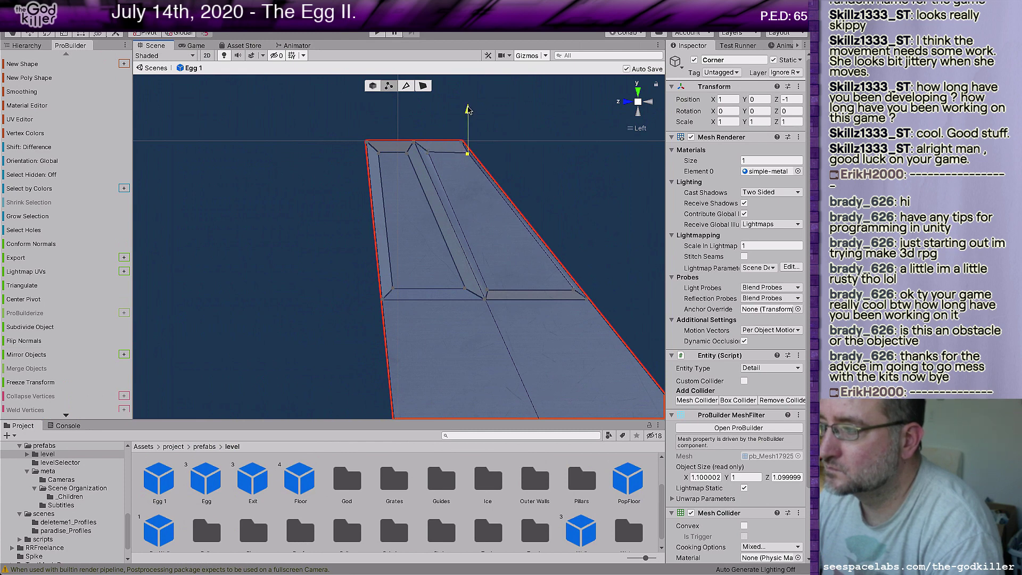
key("ctrl+z")
left_click_drag(467, 108, 468, 110)
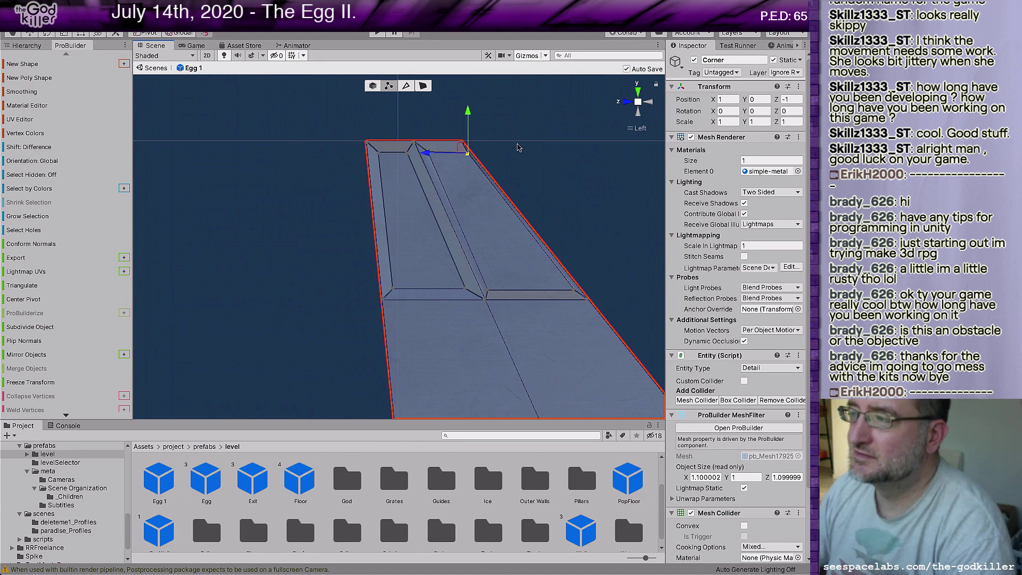
Adjust the new inset's two upper vertices along Z to widen its outer border and refine the spacing beside the seam
scroll(508, 149, "up", 4)
middle_click_drag(500, 168, 399, 171)
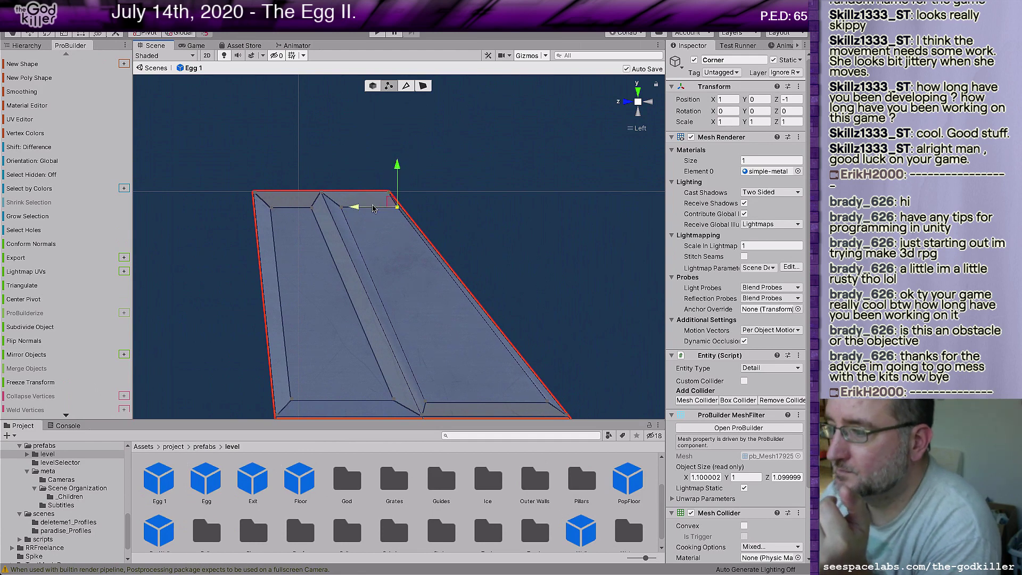
left_click_drag(356, 210, 345, 212)
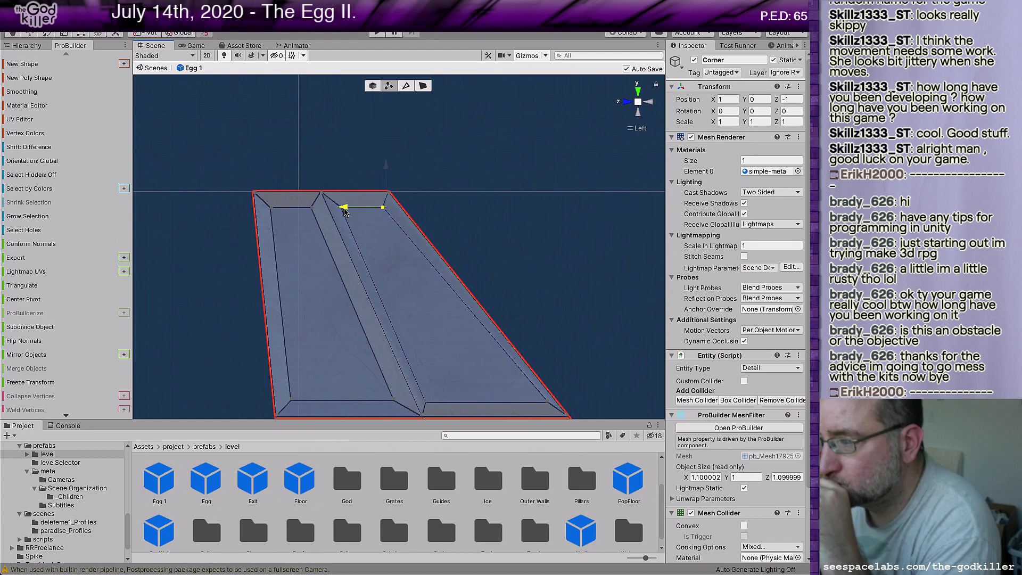
left_click_drag(354, 216, 323, 211)
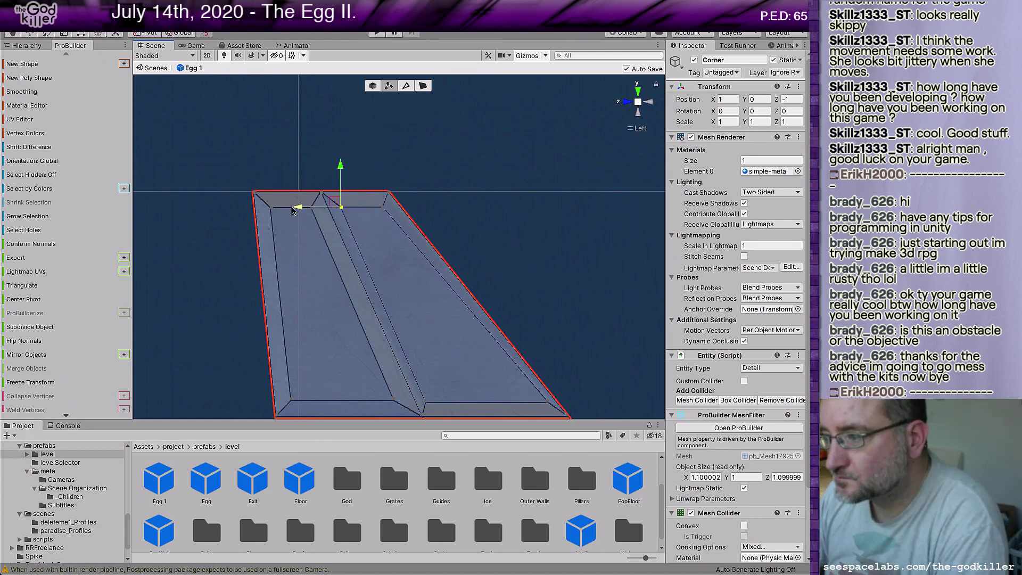
left_click_drag(297, 208, 298, 210)
left_click(377, 215)
left_click_drag(343, 209, 340, 209)
left_click(485, 216)
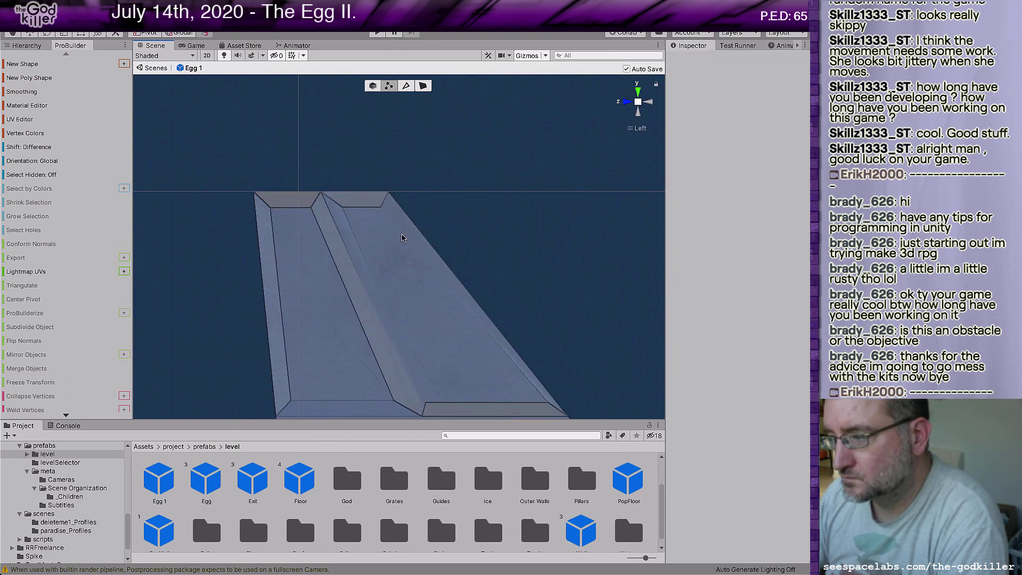
Move the new inset's two lower vertices inward along Z to widen the borders beside the outer edge and middle seam
left_click(403, 234)
middle_click_drag(388, 266, 308, 178)
left_click(462, 316)
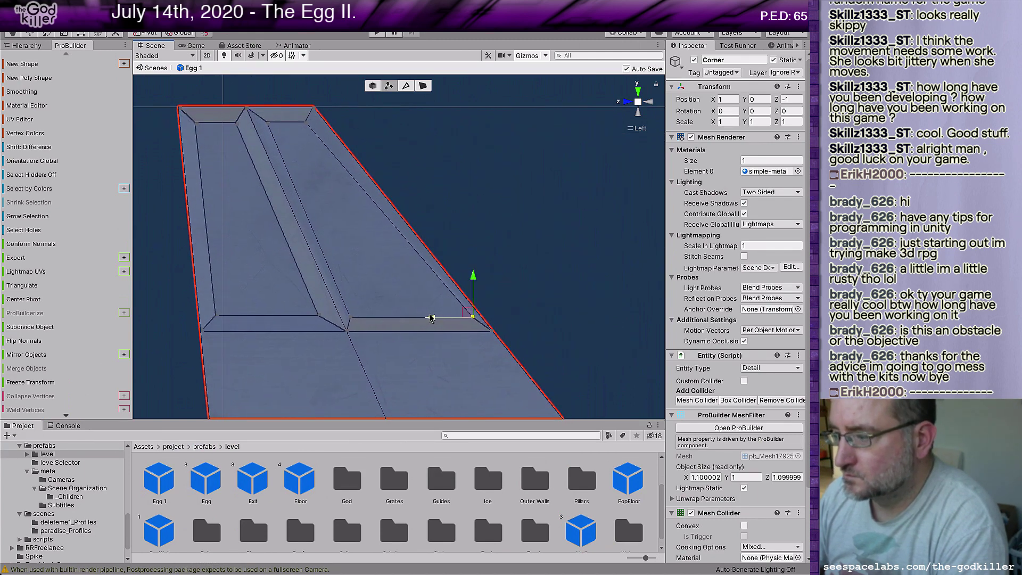
left_click_drag(432, 320, 419, 321)
left_click(351, 317)
left_click_drag(307, 316, 316, 318)
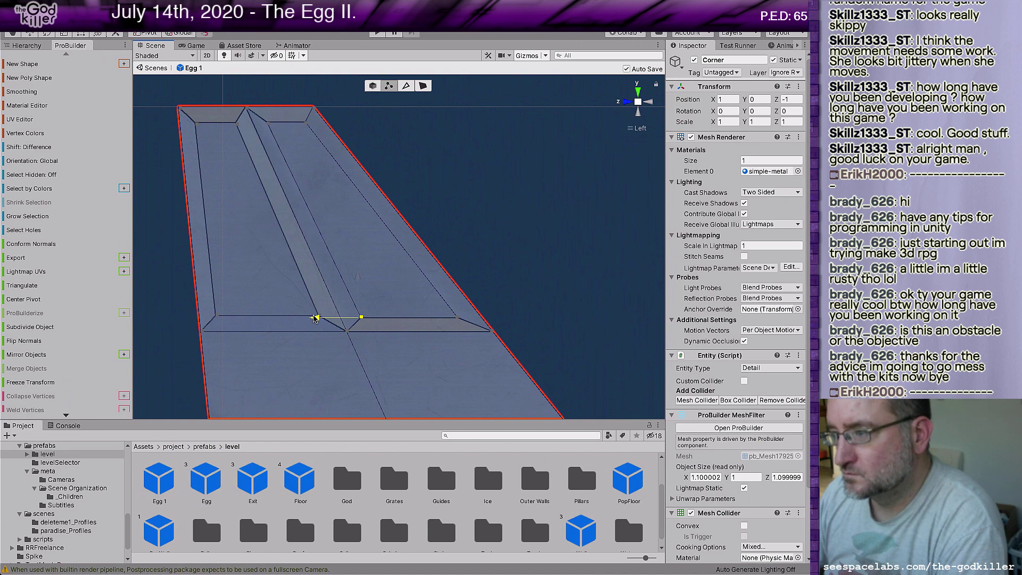
left_click_drag(315, 318, 315, 319)
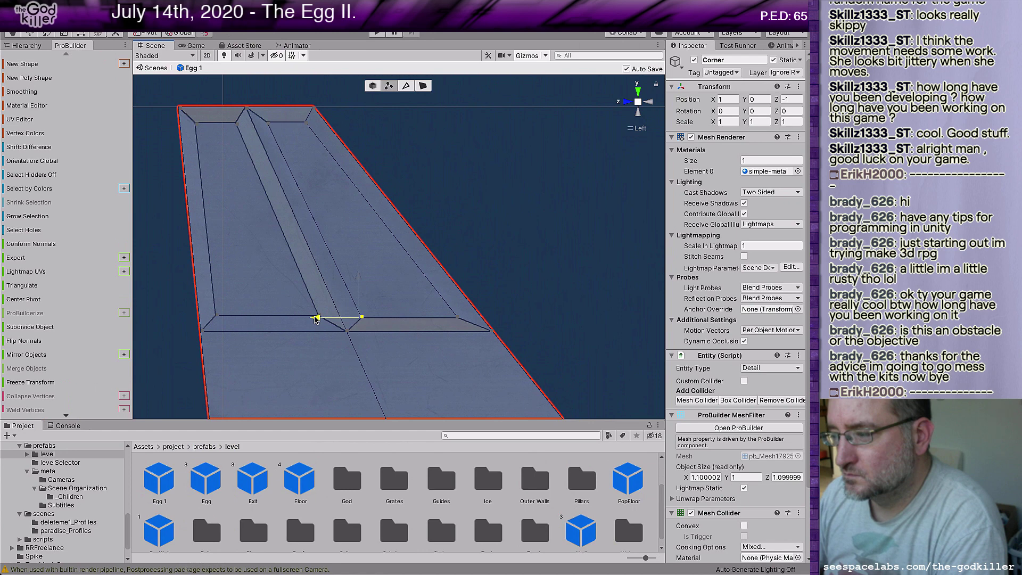
left_click_drag(315, 318, 315, 318)
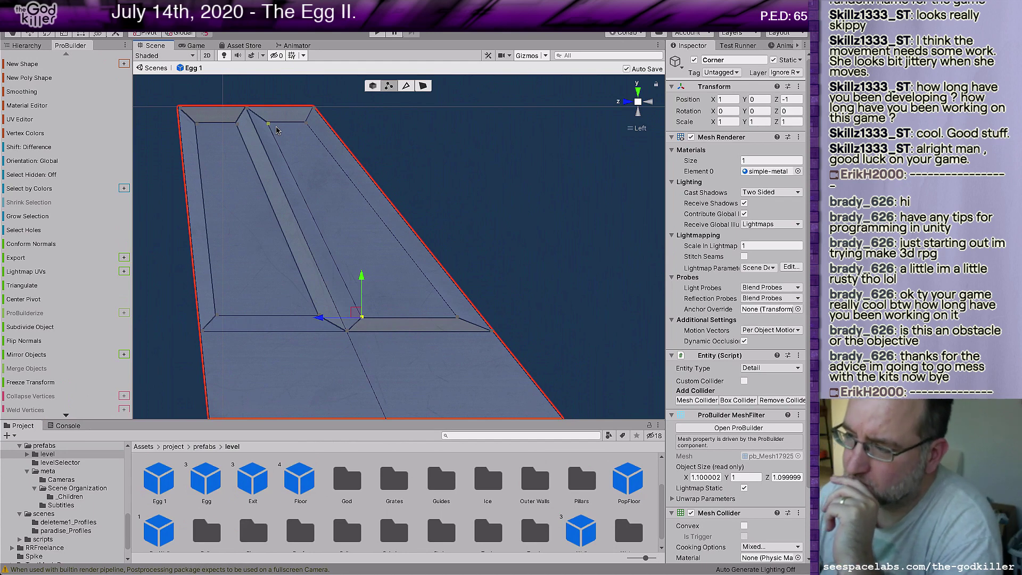
Nudge the new inset's upper vertex beside the middle seam slightly along Z to even out the border
left_click(271, 126)
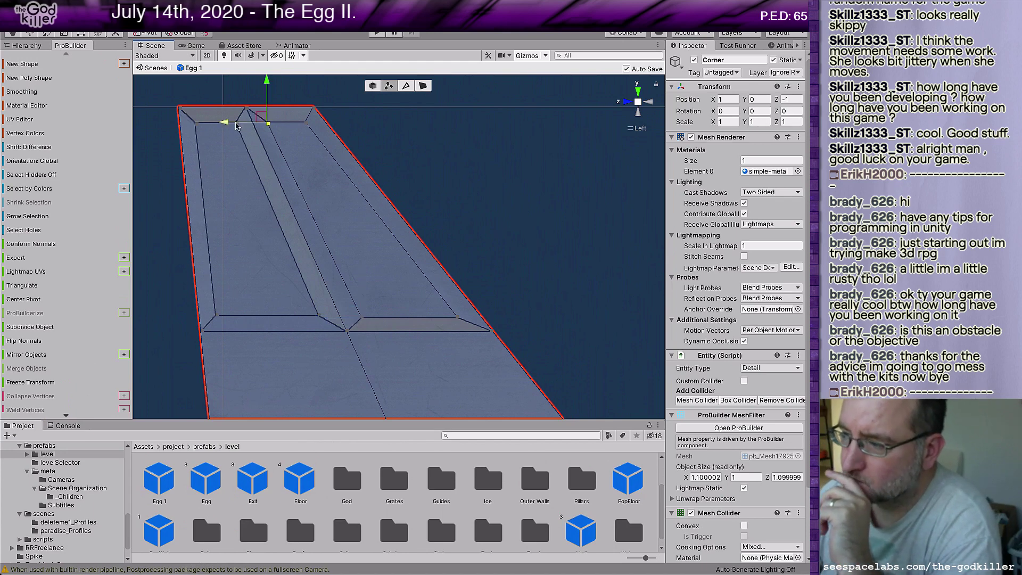
left_click_drag(226, 123, 228, 122)
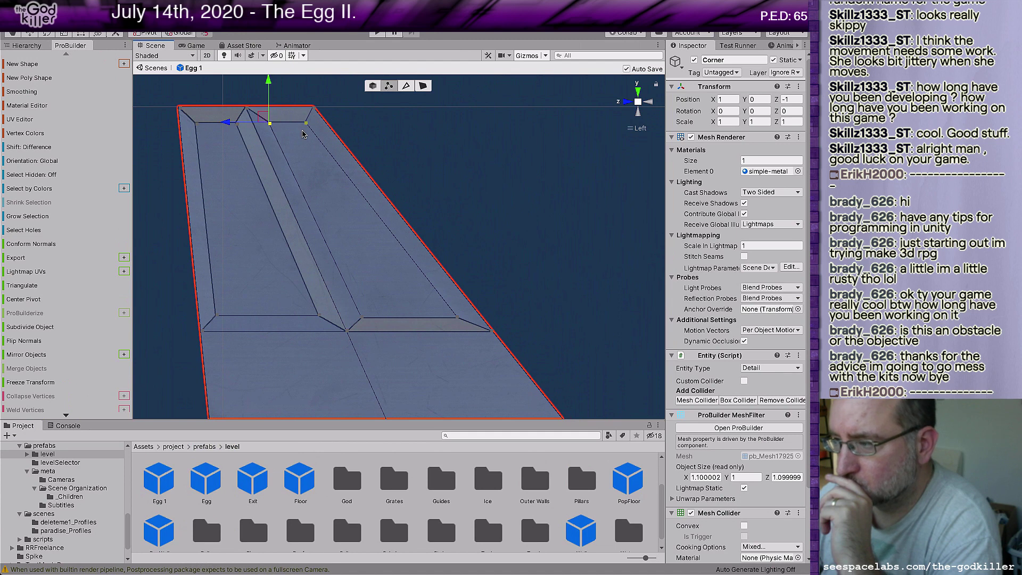
left_click(302, 134)
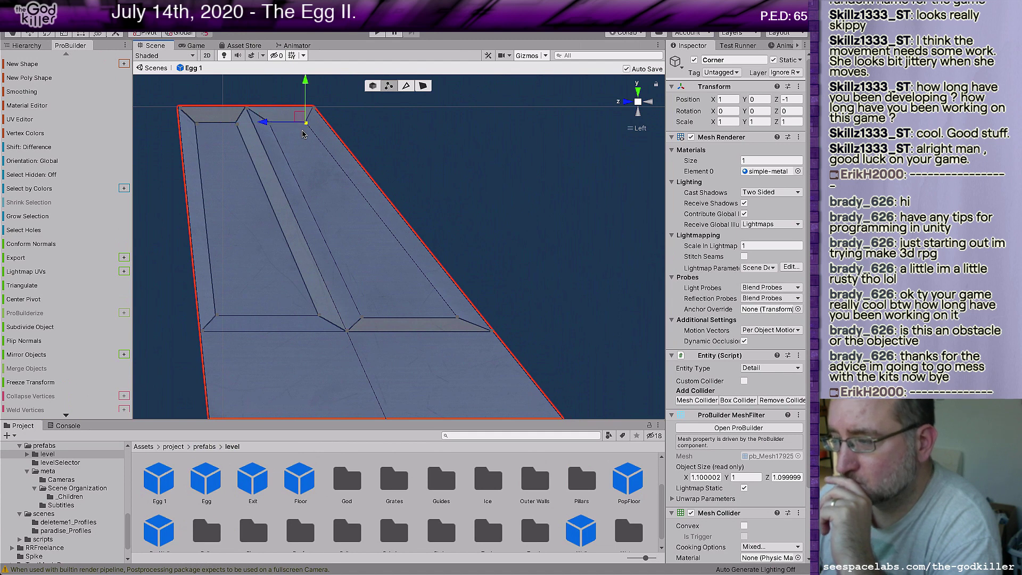
left_click(436, 314)
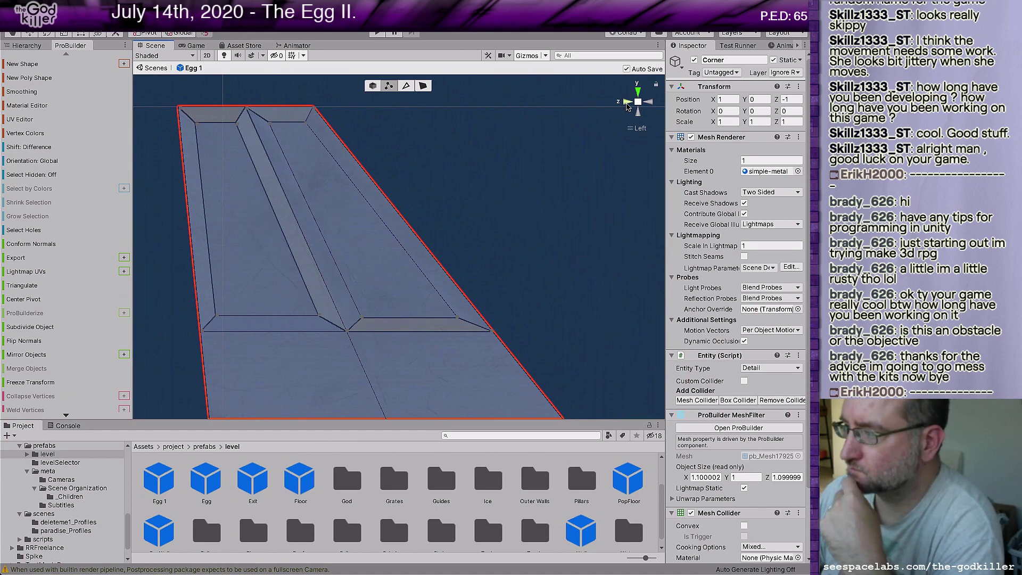
Push the new inset's two upper vertices into the Corner along X, one at a time, to recess the panel's upper end
left_click(627, 105)
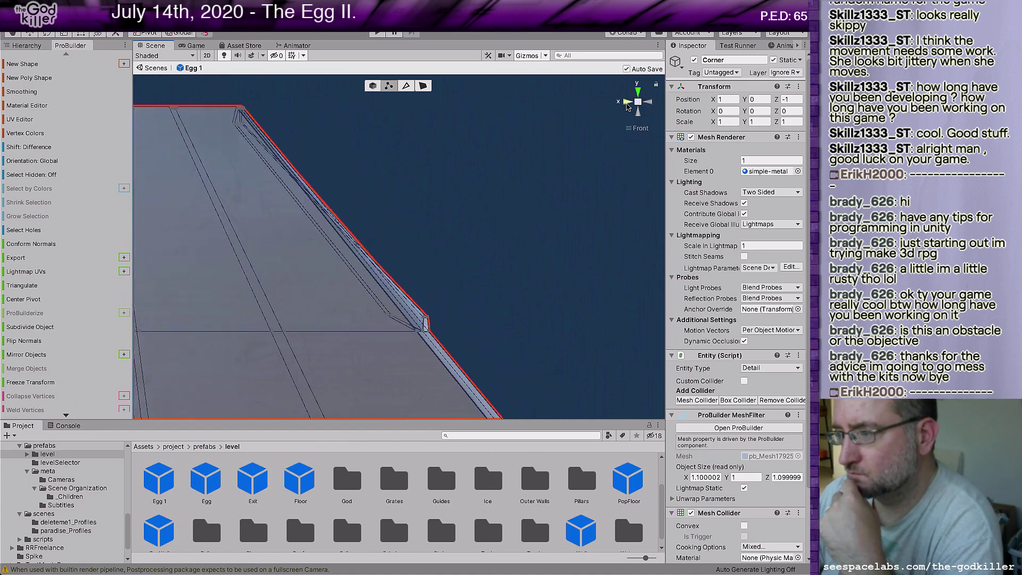
left_click(627, 105)
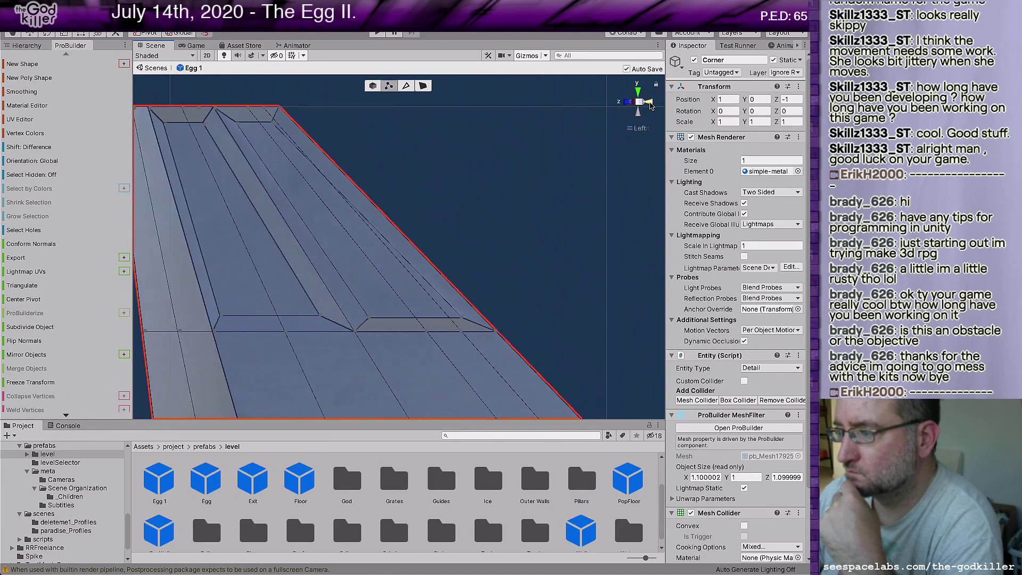
left_click(272, 126)
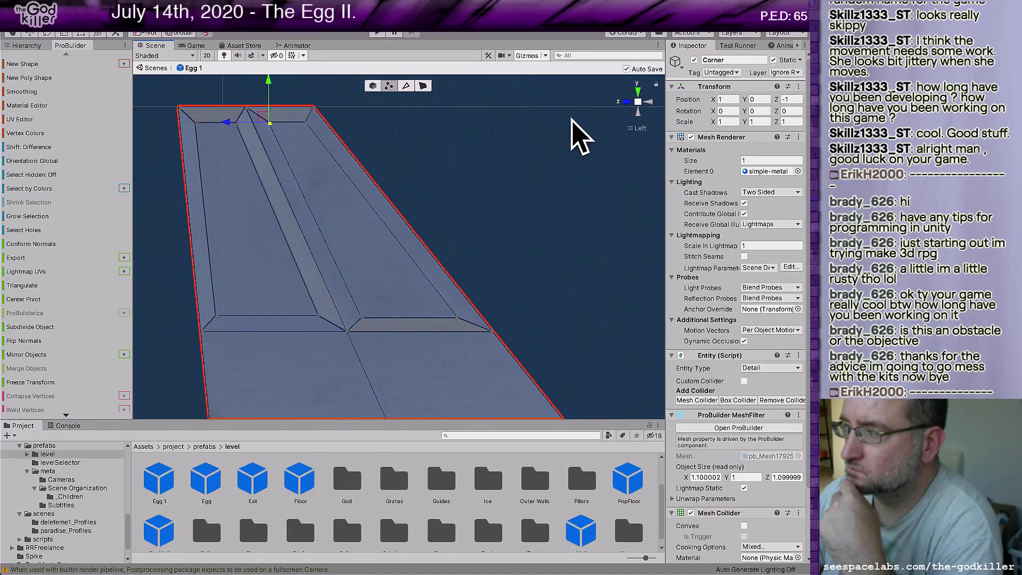
left_click(626, 104)
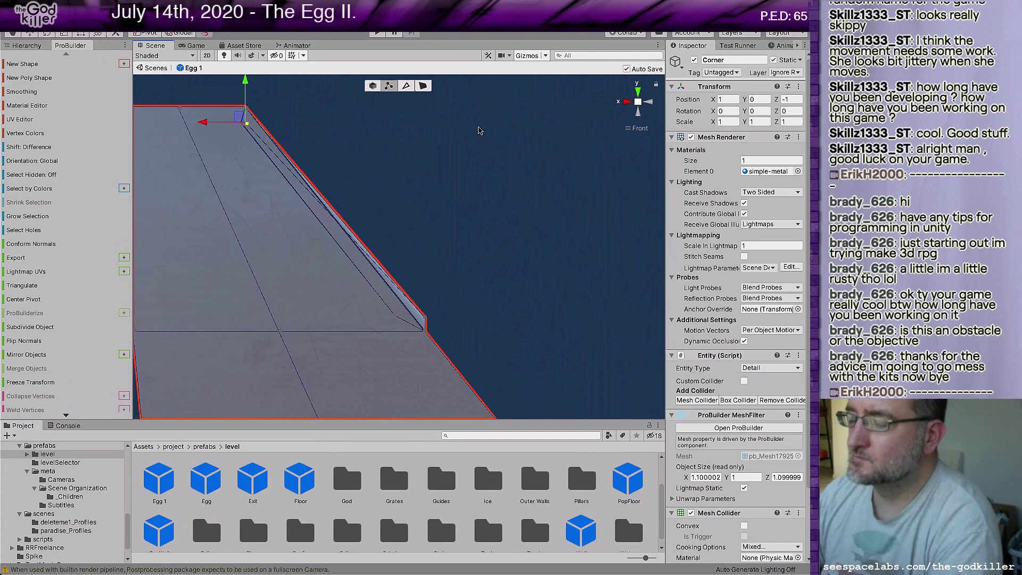
left_click_drag(205, 123, 203, 120)
left_click(647, 102)
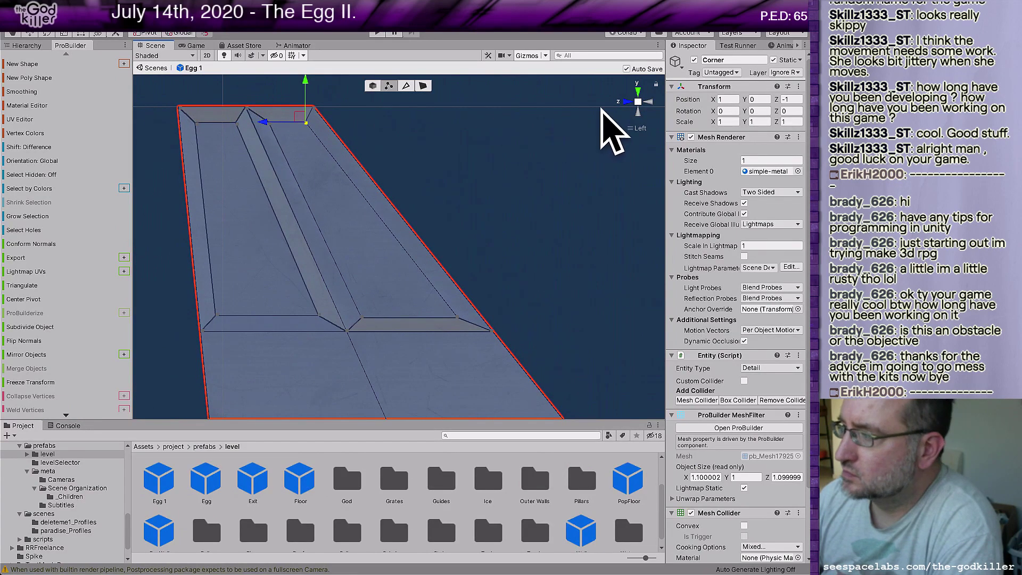
left_click(628, 101)
left_click_drag(206, 127, 202, 124)
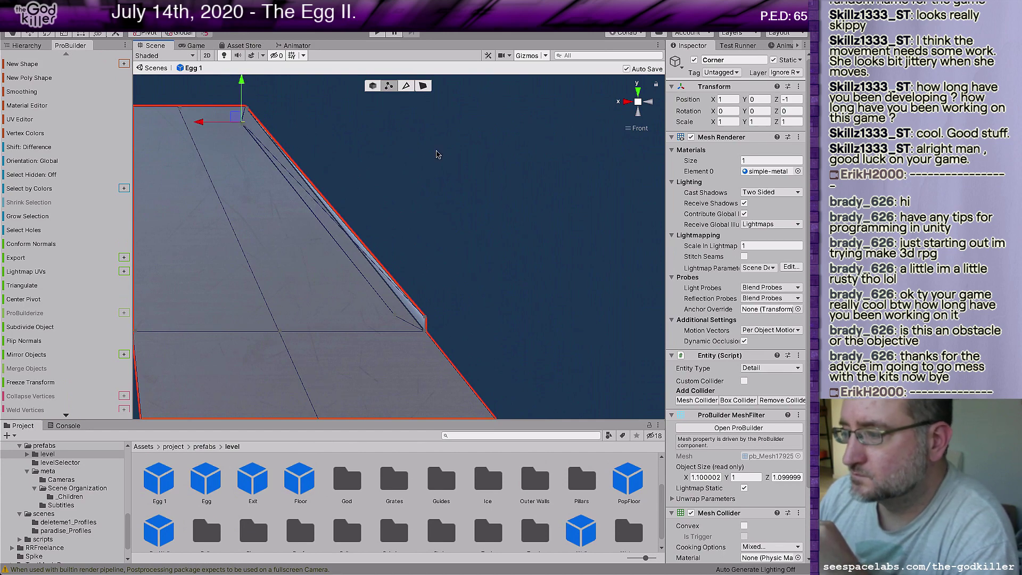
Push the new inset's two lower vertices into the Corner along X, one at a time, to recess the panel's lower end
left_click(649, 105)
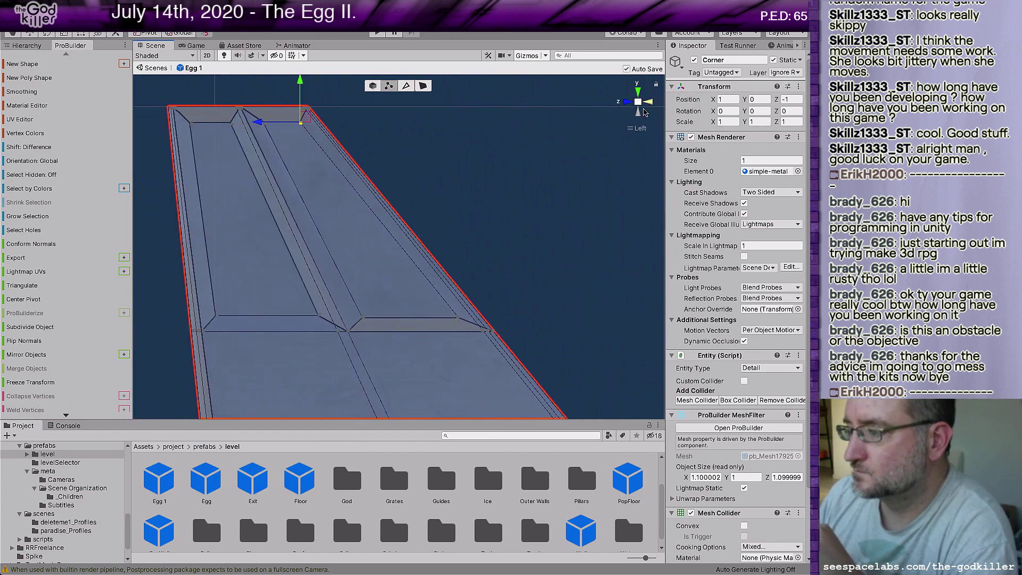
left_click(362, 316)
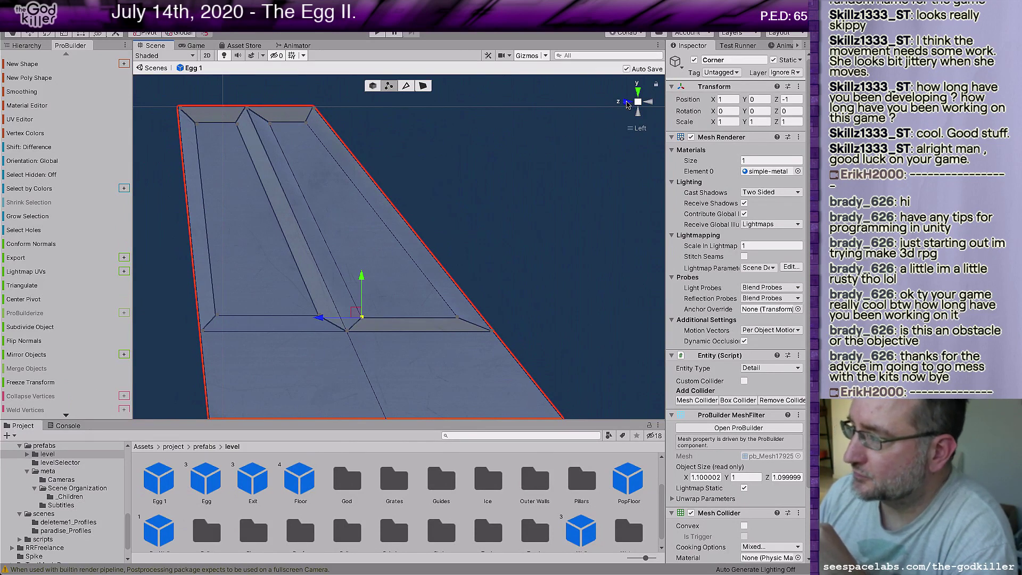
left_click(628, 104)
left_click_drag(382, 320, 354, 319)
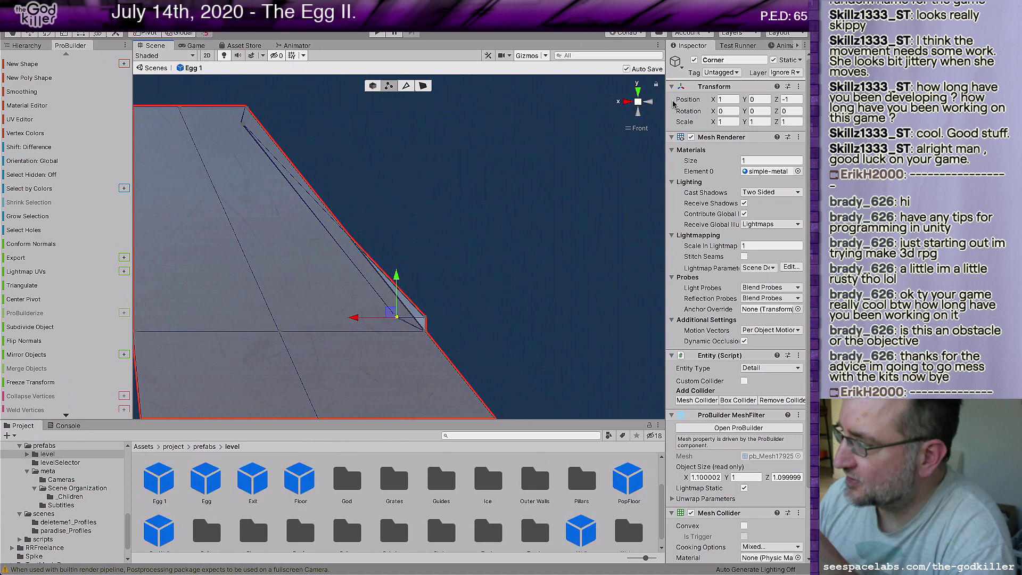
left_click(650, 102)
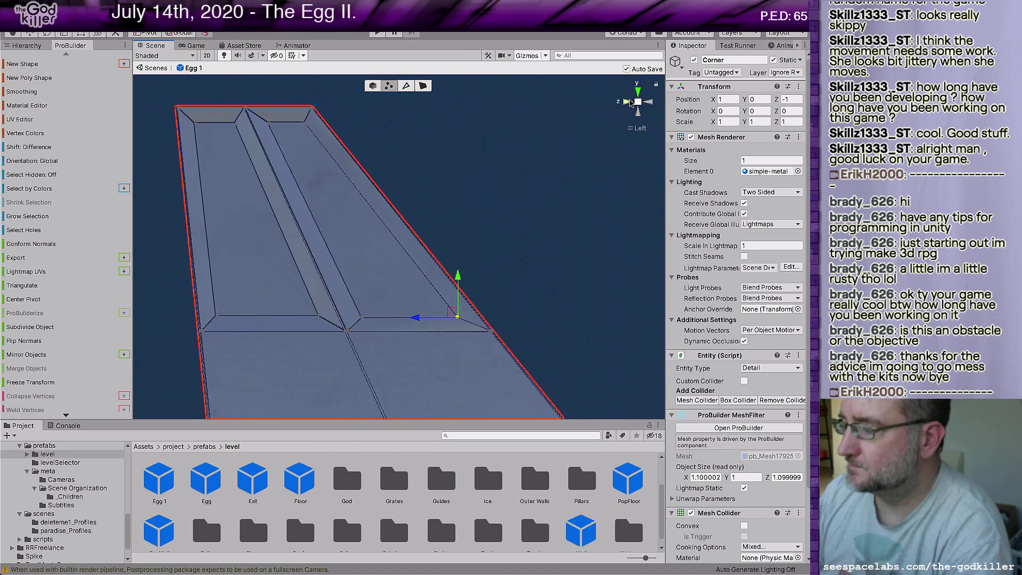
left_click(627, 102)
left_click_drag(418, 318, 354, 315)
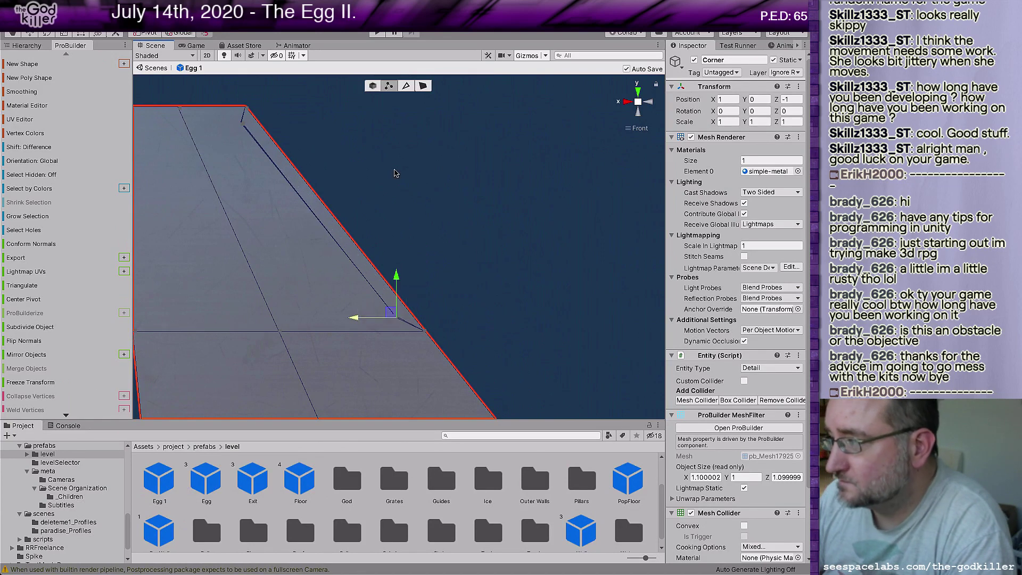
left_click(651, 101)
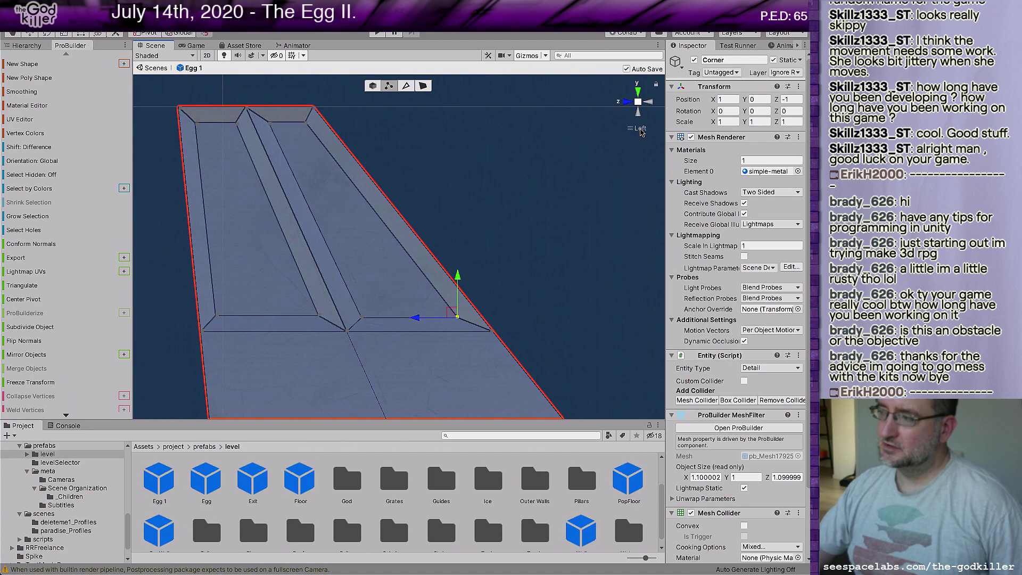
Deselect the Corner and examine both recessed panels in perspective and isometric views, comparing its bottom, left and back sides
left_click(640, 129)
scroll(572, 217, "up", 3)
middle_click_drag(572, 218, 574, 355)
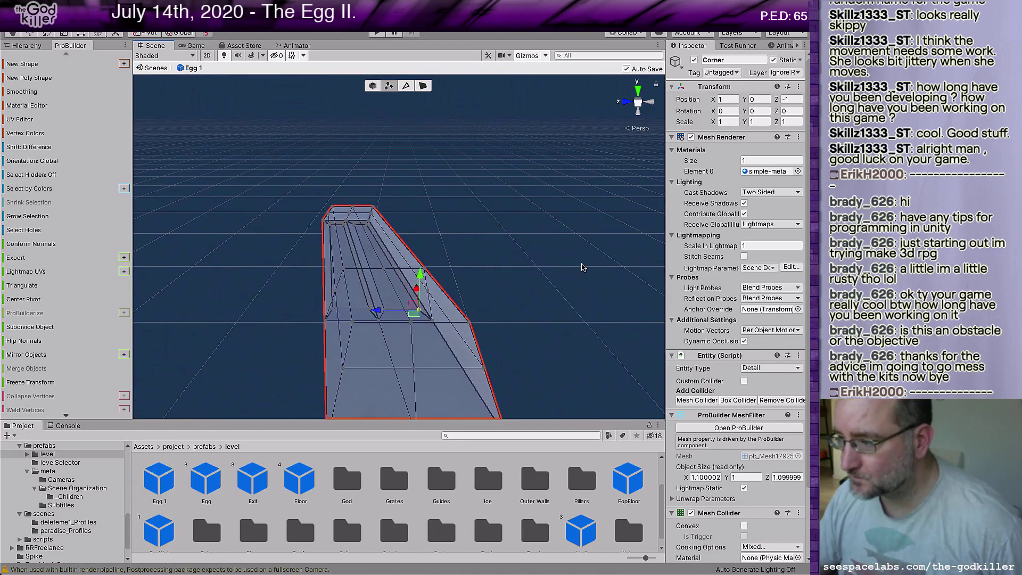
left_click(579, 254)
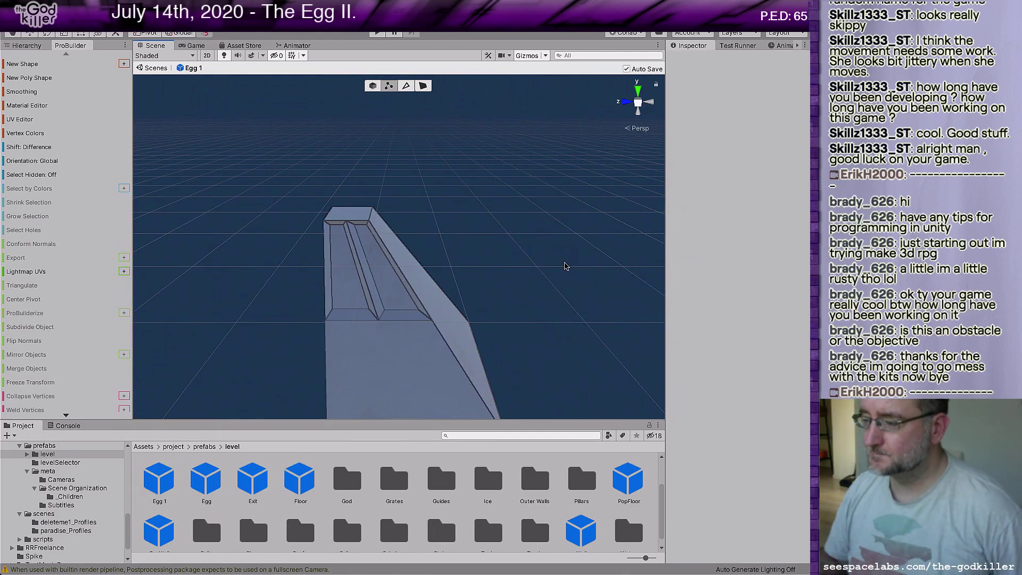
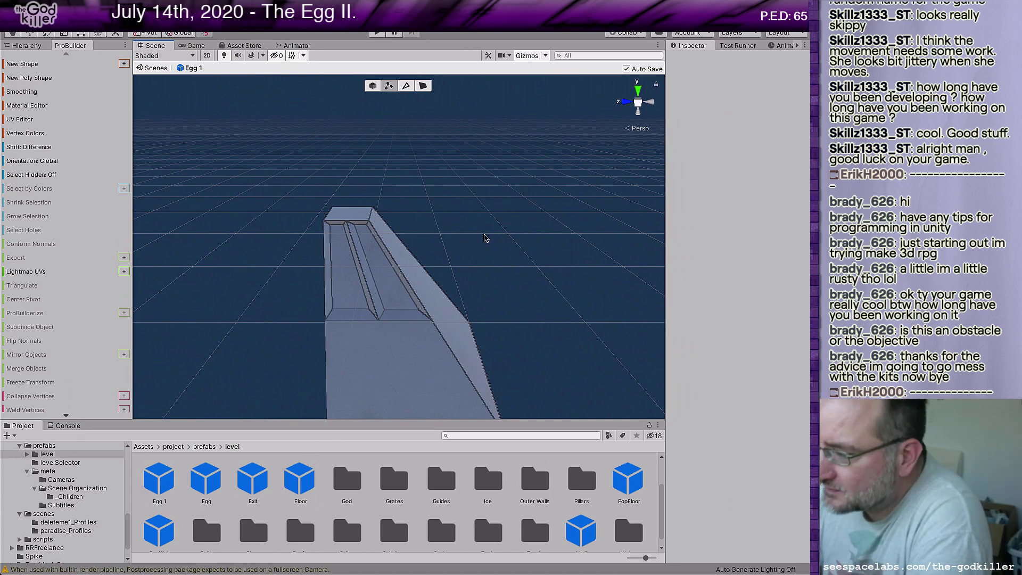
middle_click_drag(479, 241, 458, 202)
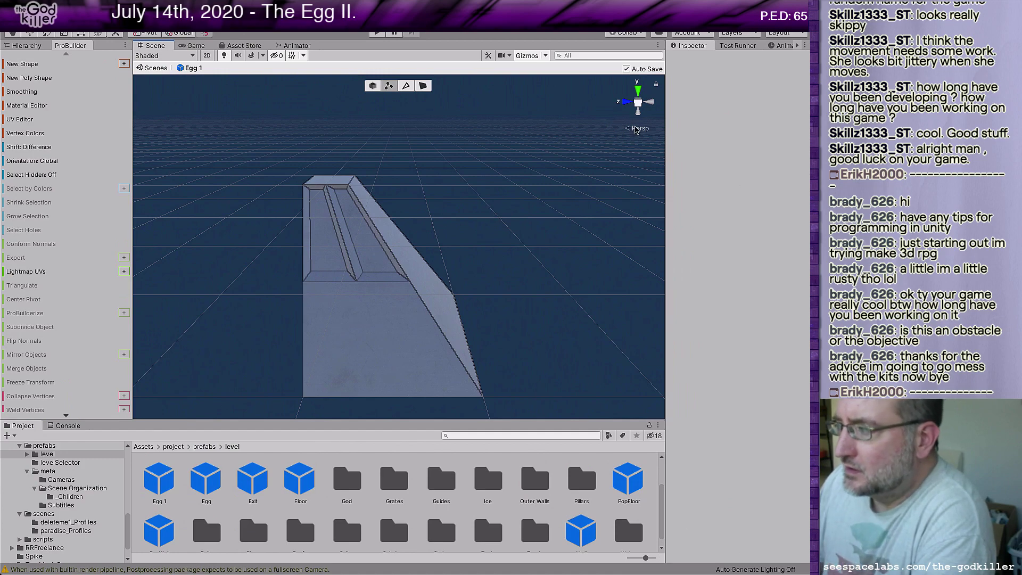
left_click(639, 129)
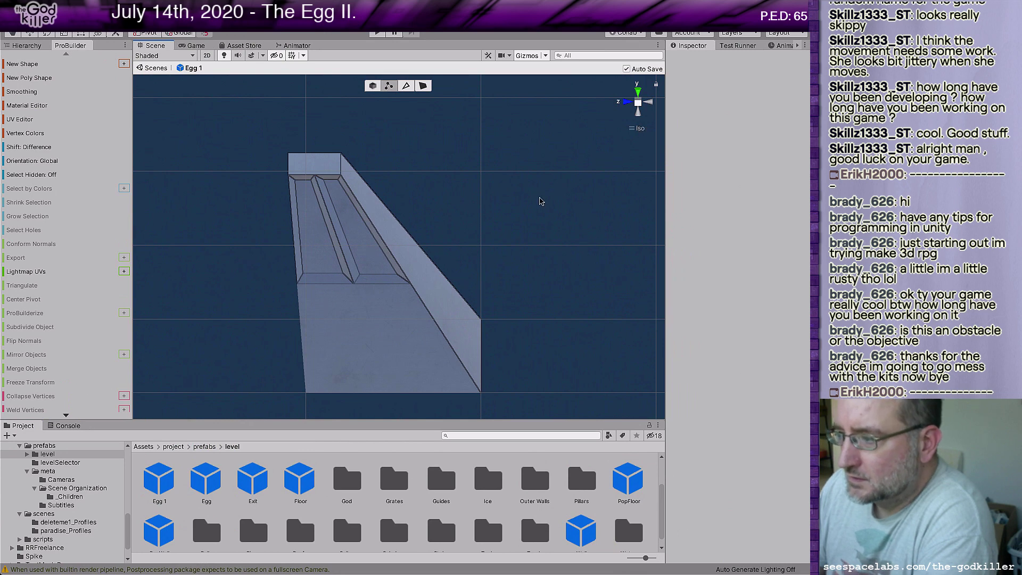
left_click(639, 113)
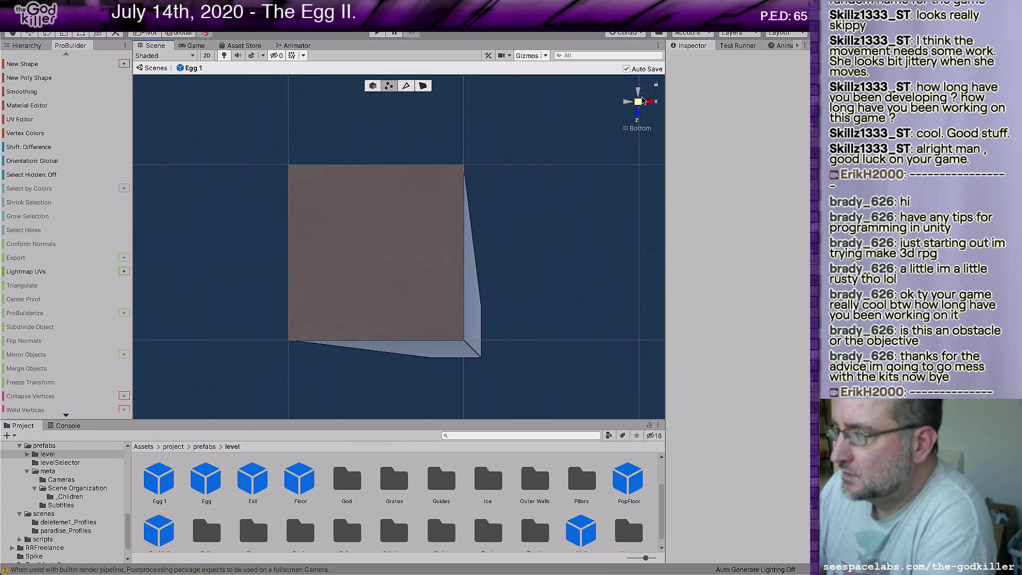
left_click(638, 97)
left_click(638, 97)
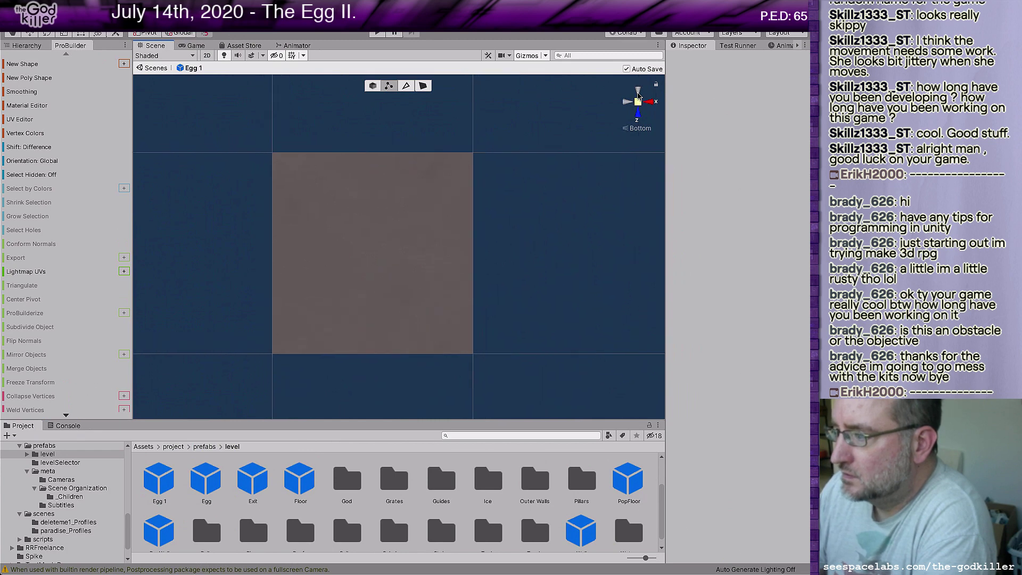
left_click(637, 112)
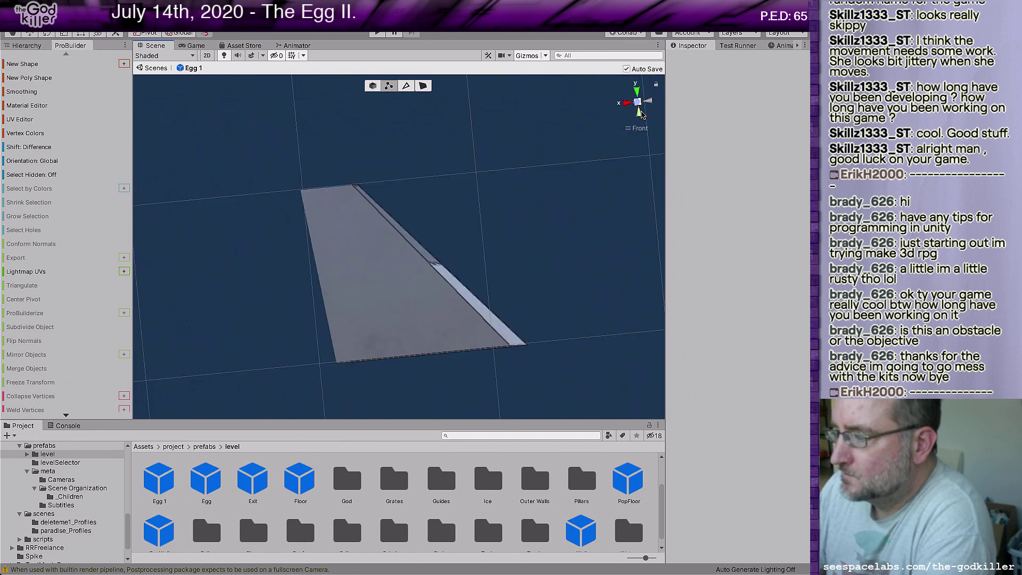
left_click(628, 102)
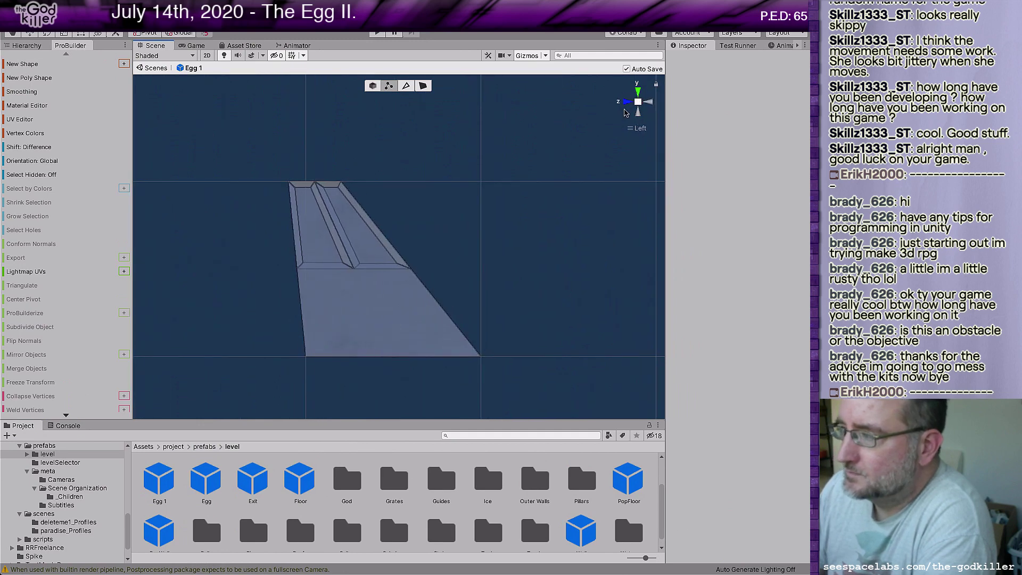
left_click(650, 102)
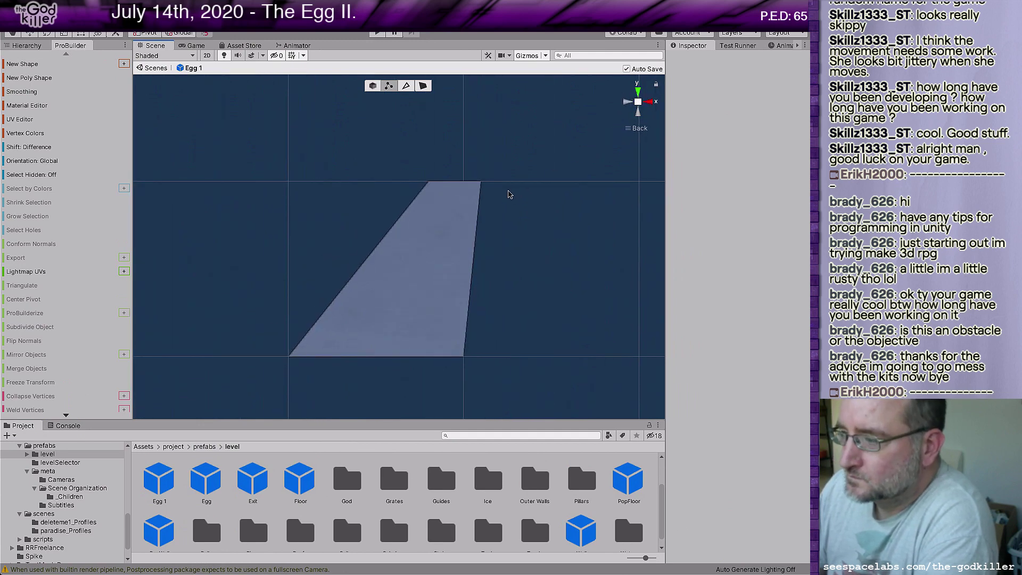
Inset the upper face beside the sloping edge on the Corner's back side, shrinking the new face along Y and along X
left_click(424, 87)
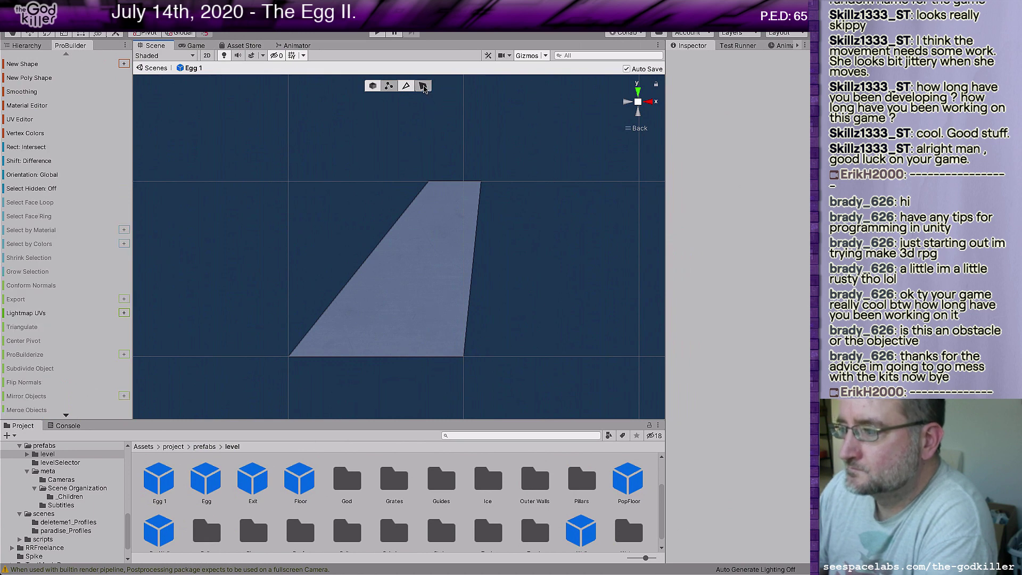
left_click(431, 237)
left_click(422, 227)
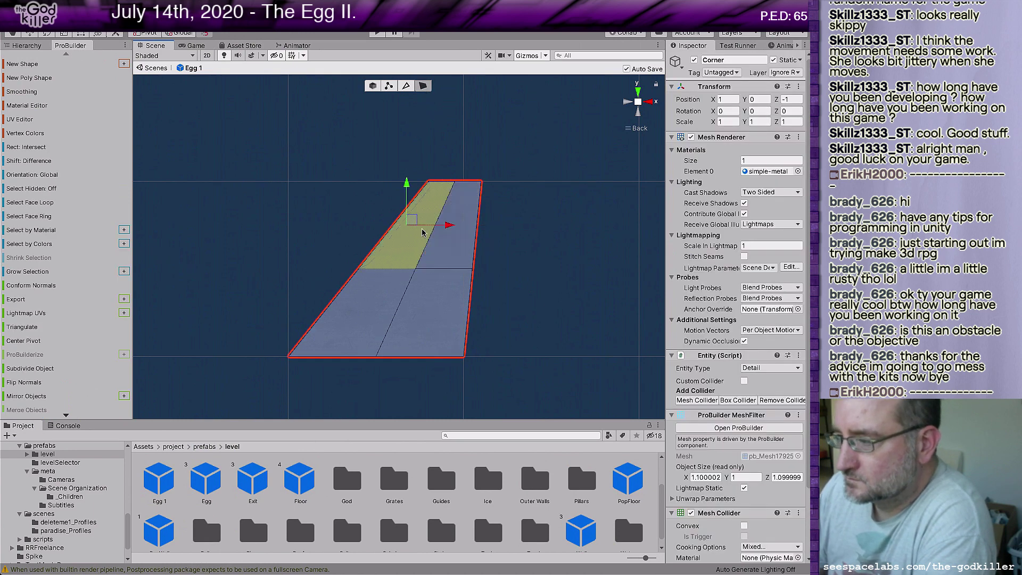
scroll(413, 224, "up", 3)
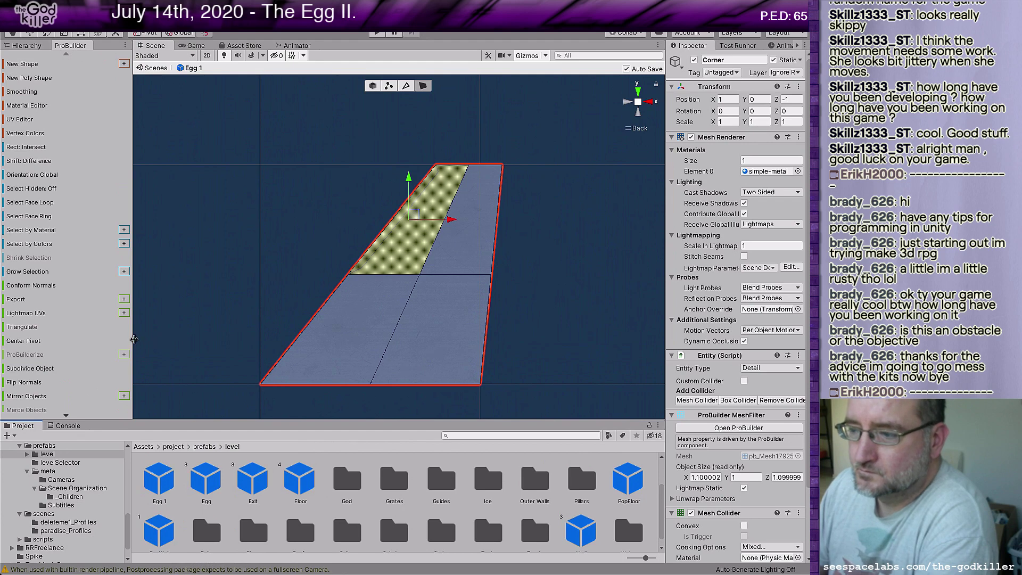
left_click_drag(133, 339, 96, 341)
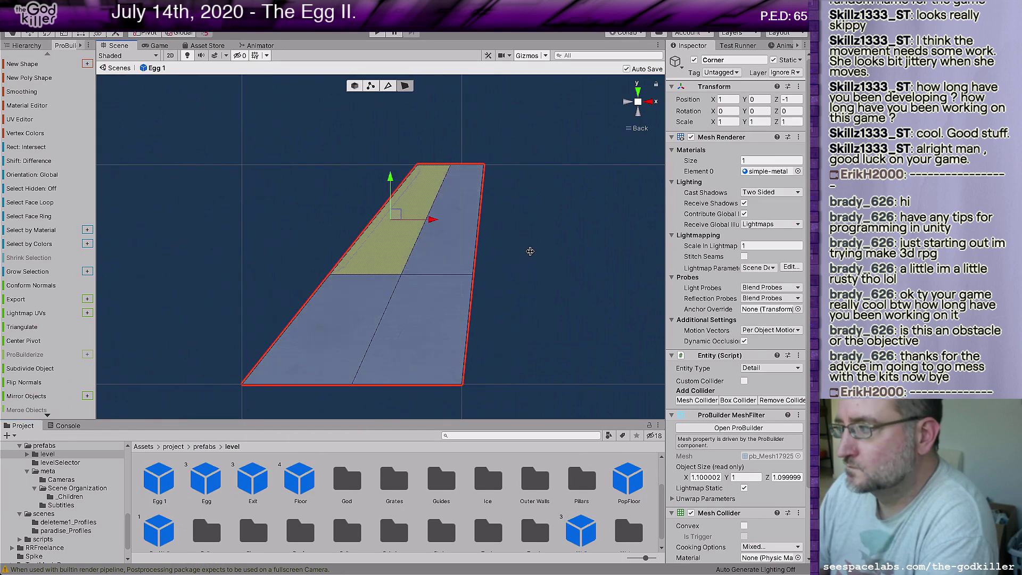
scroll(536, 249, "up", 3)
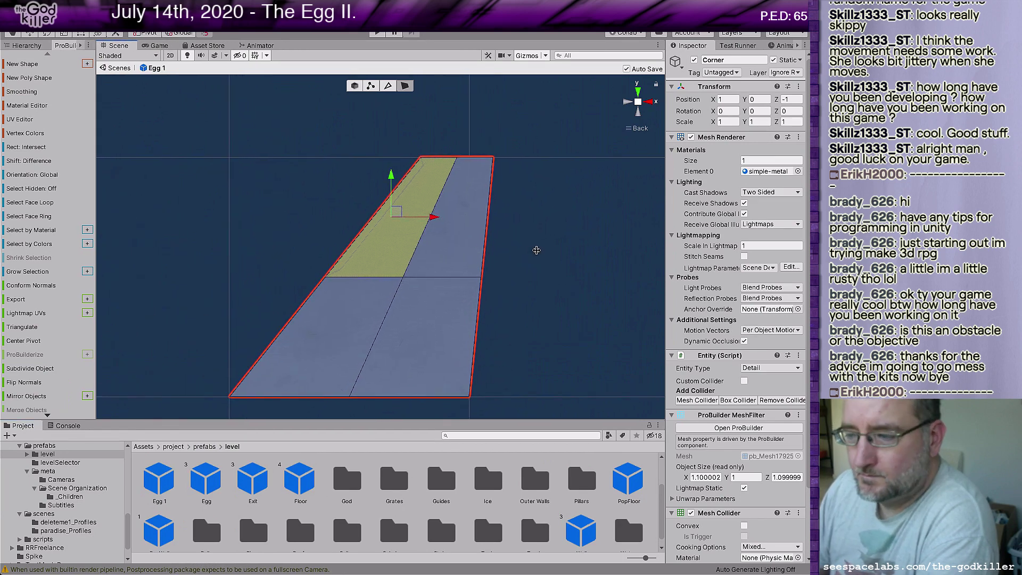
middle_click_drag(541, 272, 544, 247)
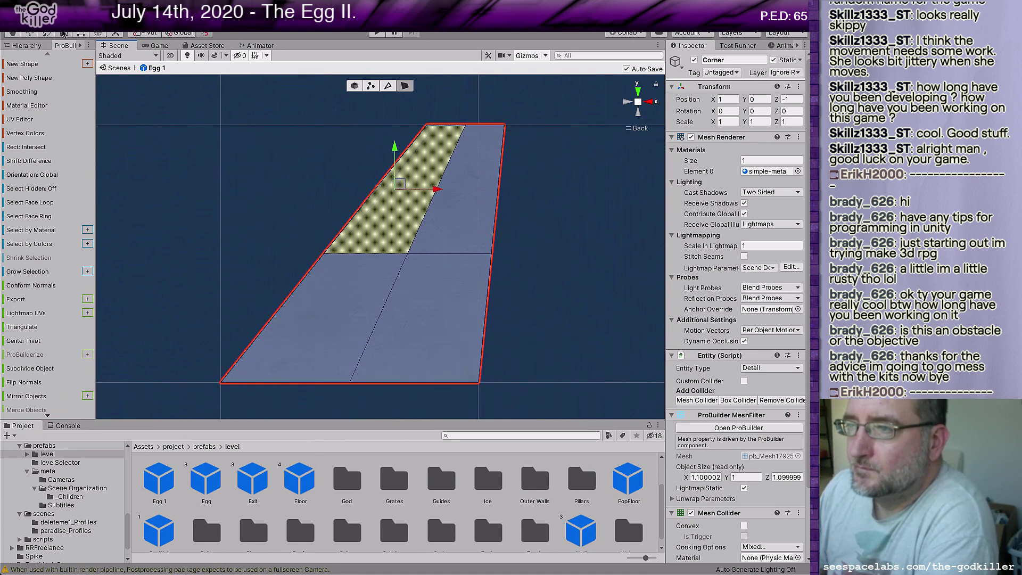
left_click(63, 34)
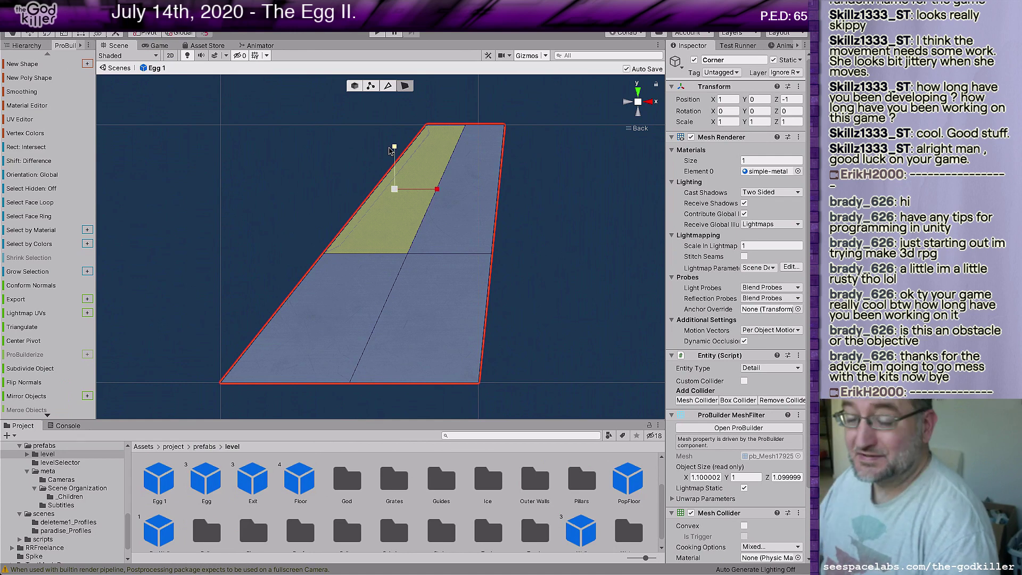
left_click(456, 177, "shift")
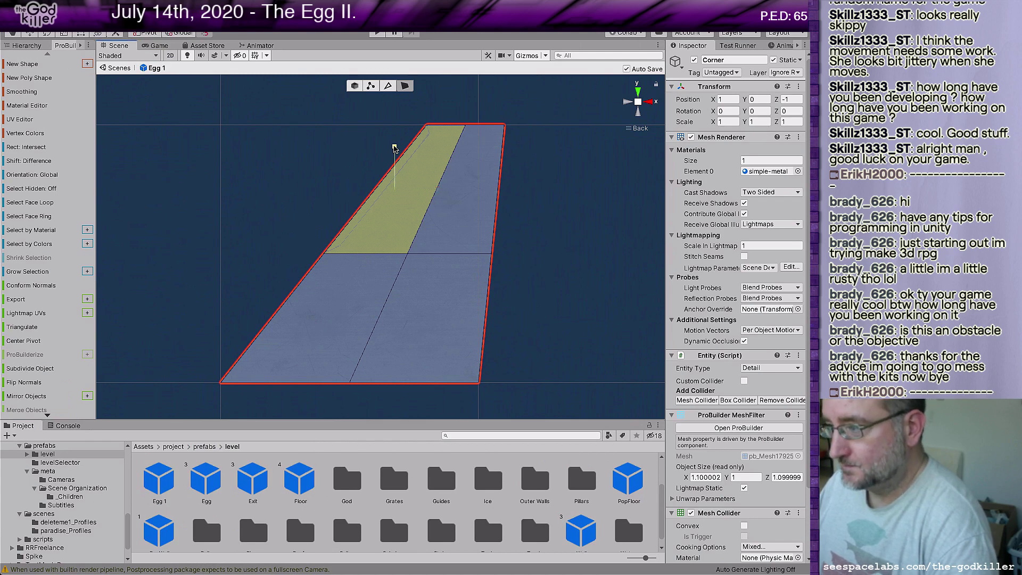
left_click_drag(395, 147, 395, 153, "shift")
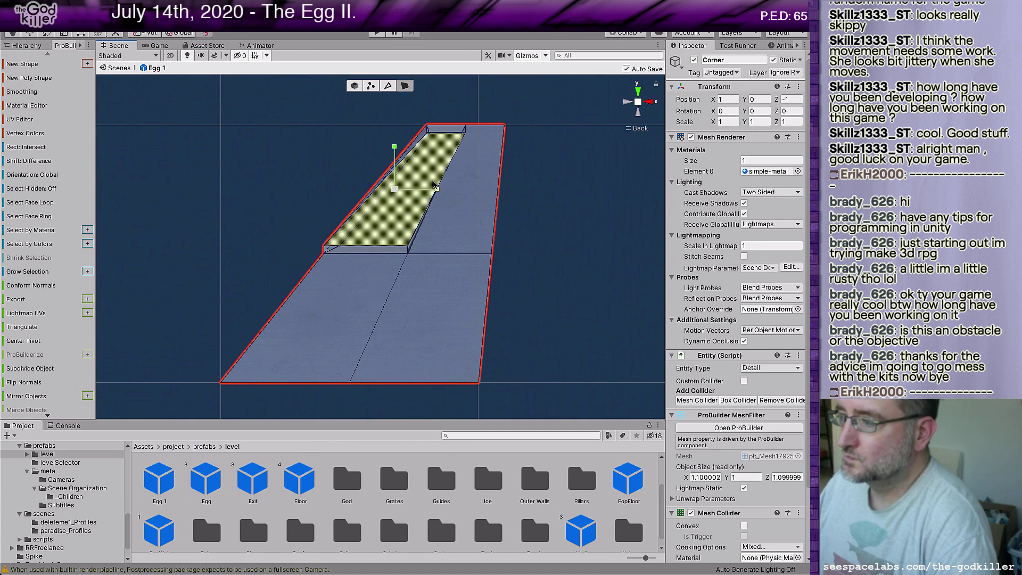
left_click_drag(436, 190, 432, 189)
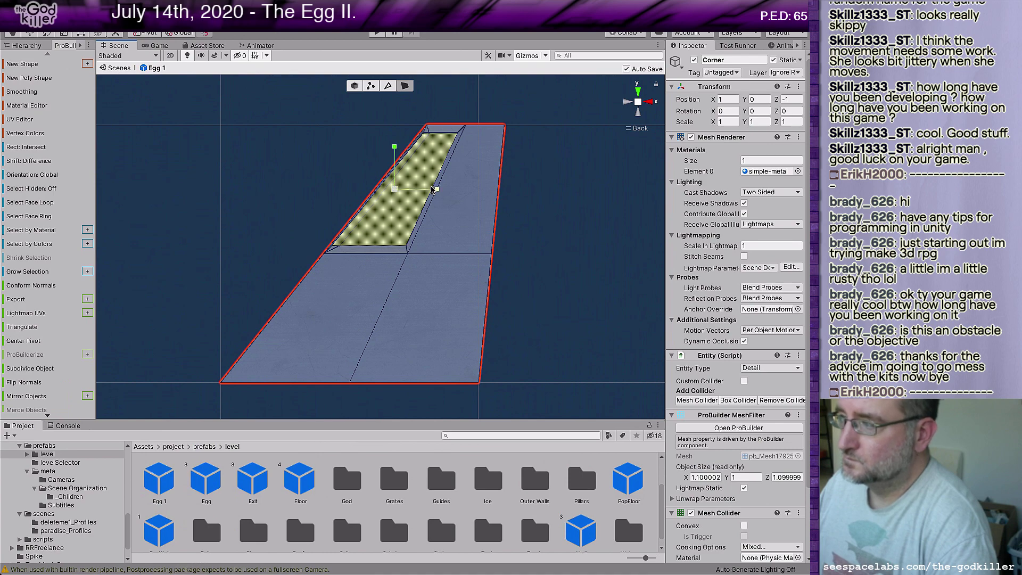
Examine the new inset from an isometric angle, comparing its borders with the recessed panels on the adjoining side
left_click_drag(519, 210, 640, 210, "alt")
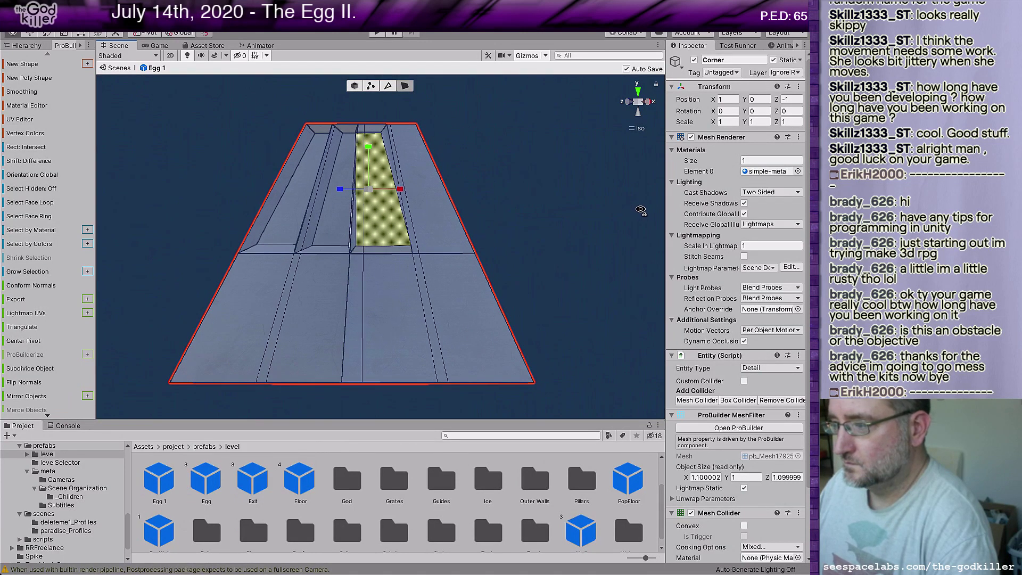
scroll(537, 170, "up", 4)
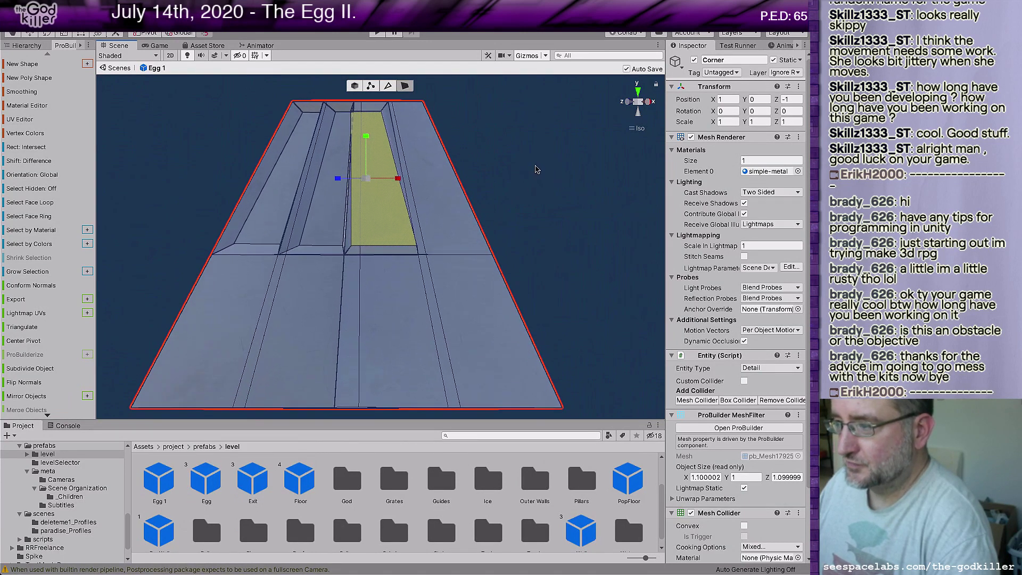
middle_click_drag(509, 140, 520, 235)
scroll(517, 218, "up", 4)
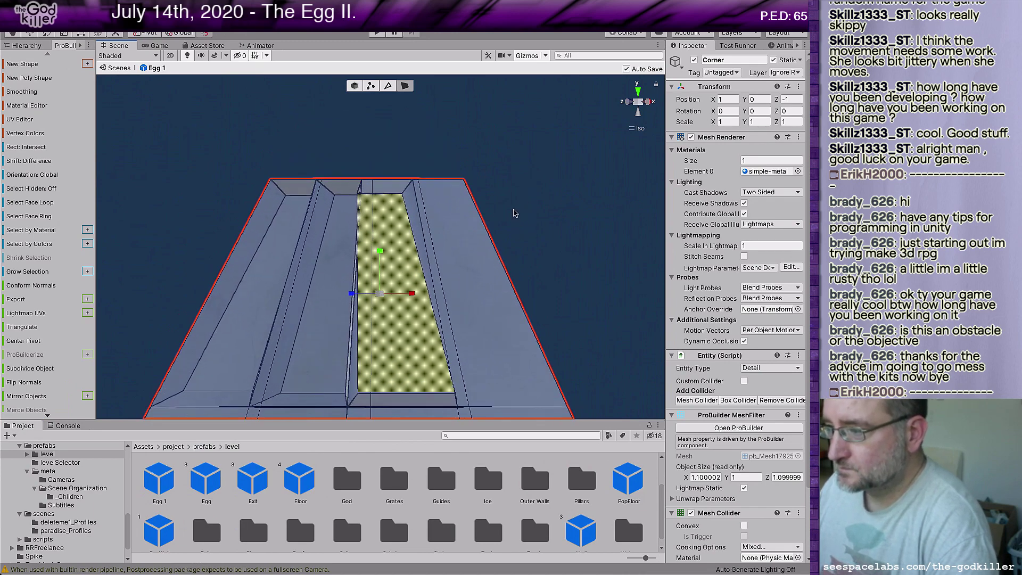
left_click(443, 210, "shift")
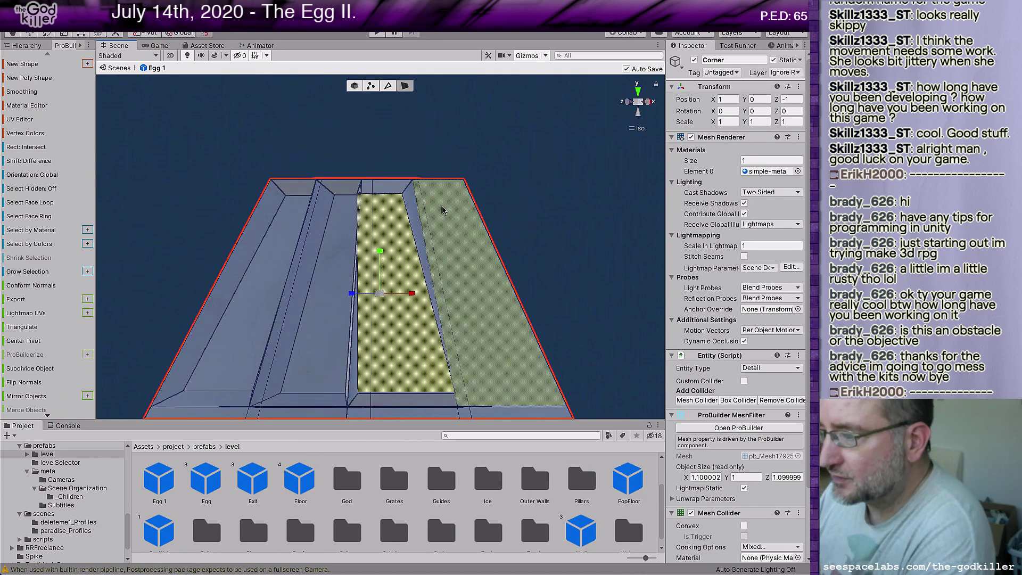
left_click(442, 211, "shift")
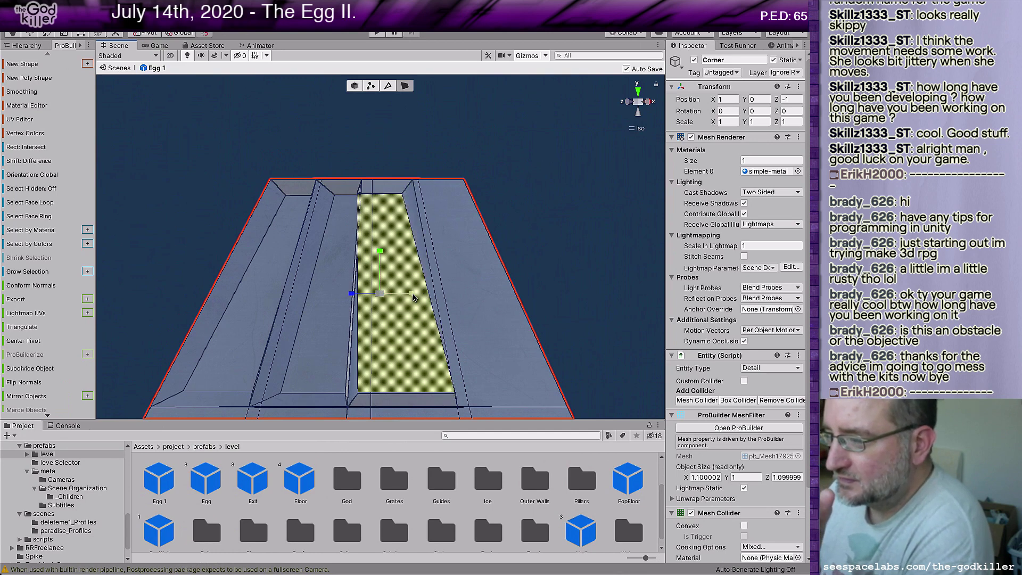
Move the inset's two upper vertices inward along X, one at a time, to even the side borders at its upper end
left_click(371, 85)
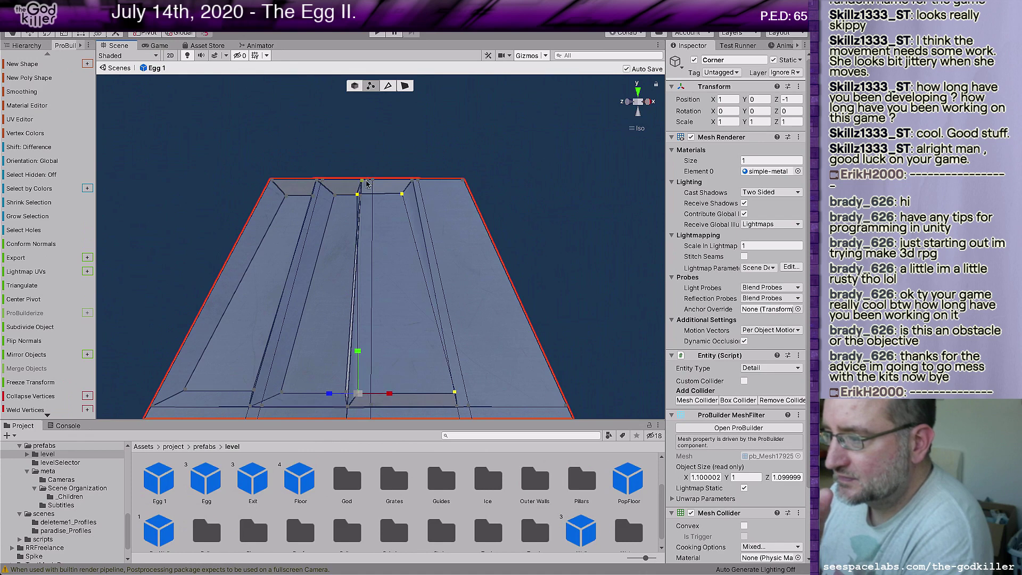
left_click(366, 204)
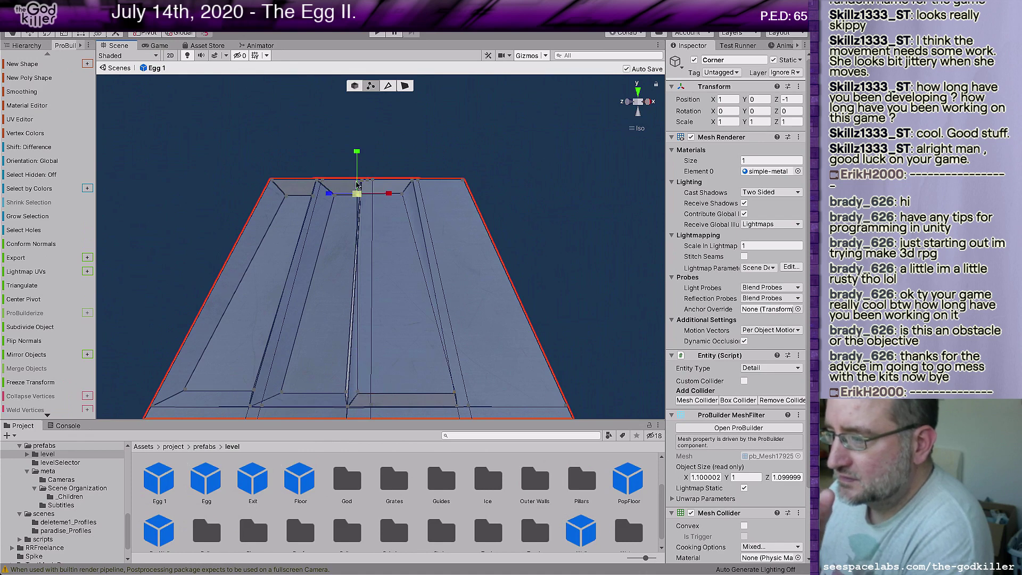
left_click(30, 34)
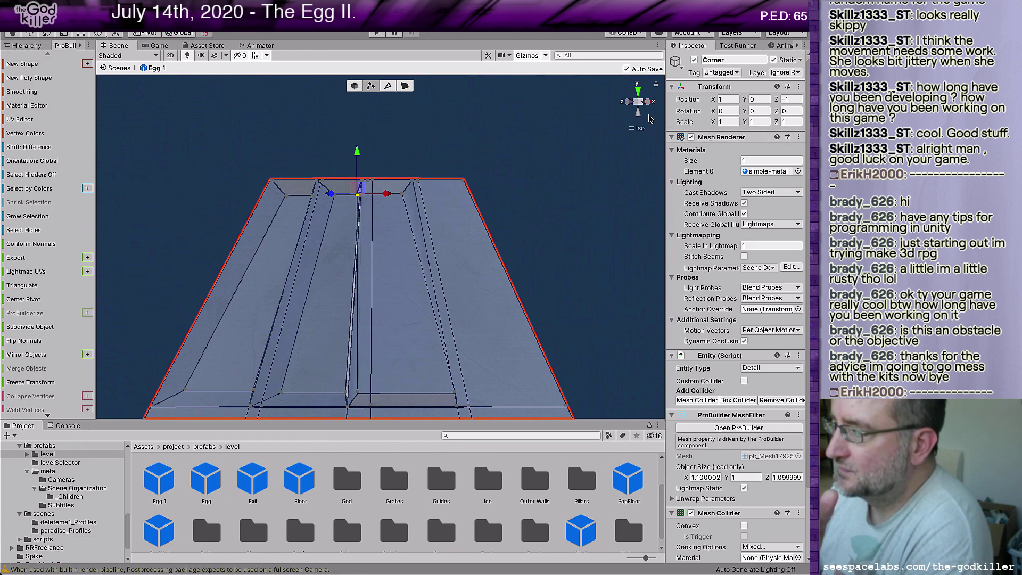
right_click_drag(615, 219, 613, 220)
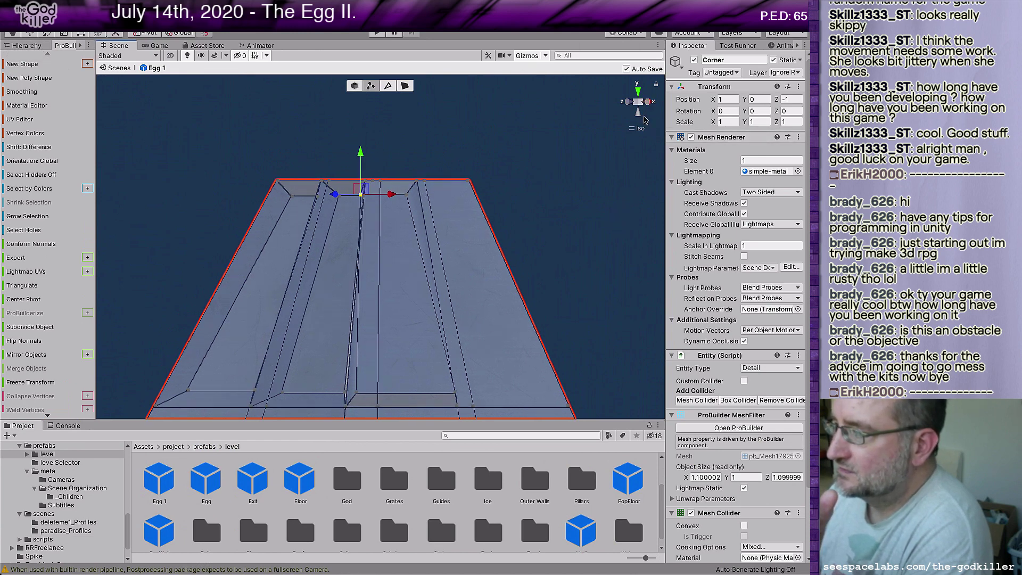
left_click(649, 103)
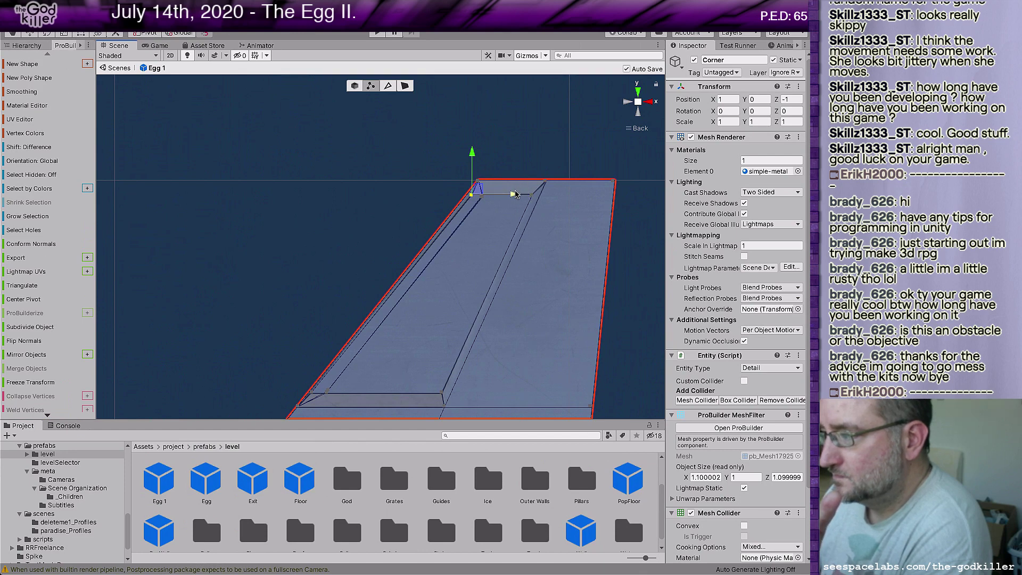
left_click_drag(514, 196, 523, 194)
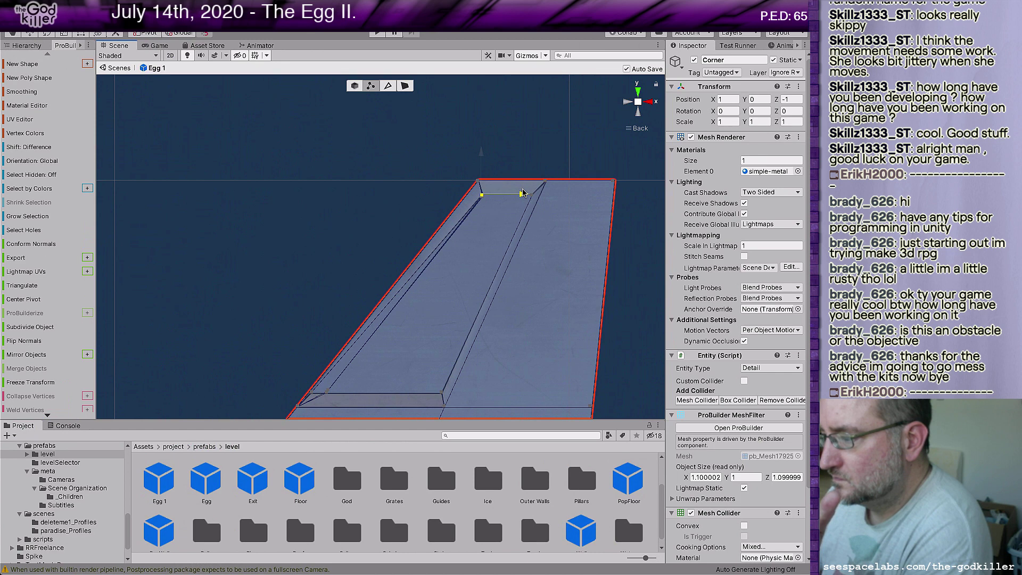
left_click_drag(523, 194, 566, 195)
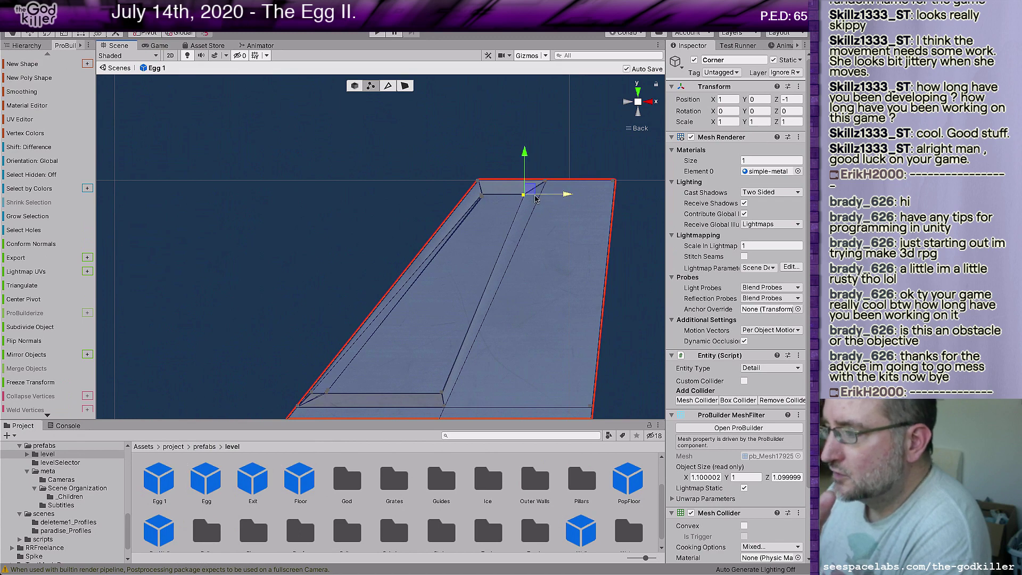
Lower the inset's two upper vertices slightly along Y, one at a time, to widen the upper border
left_click(482, 195)
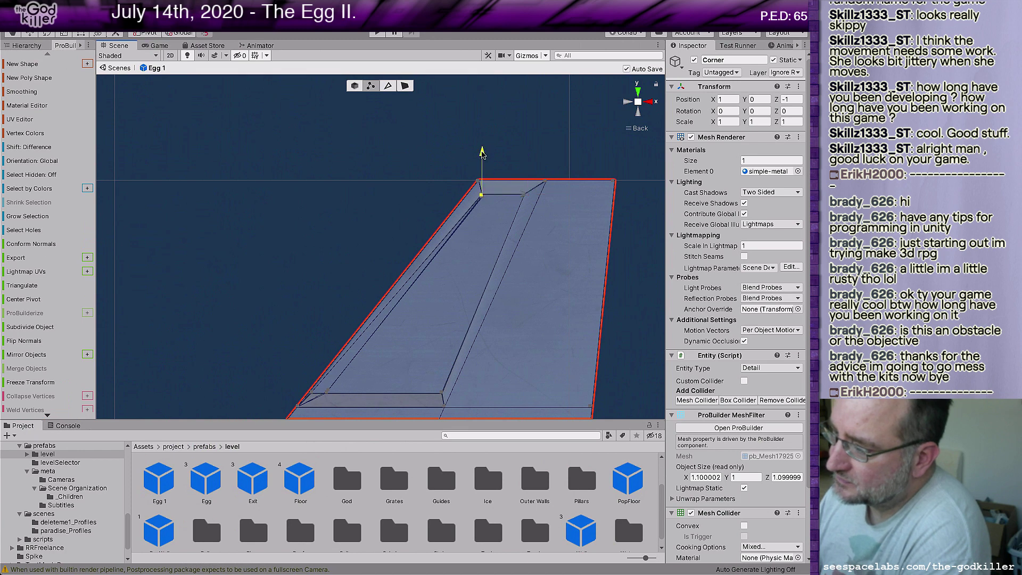
left_click_drag(483, 153, 482, 156)
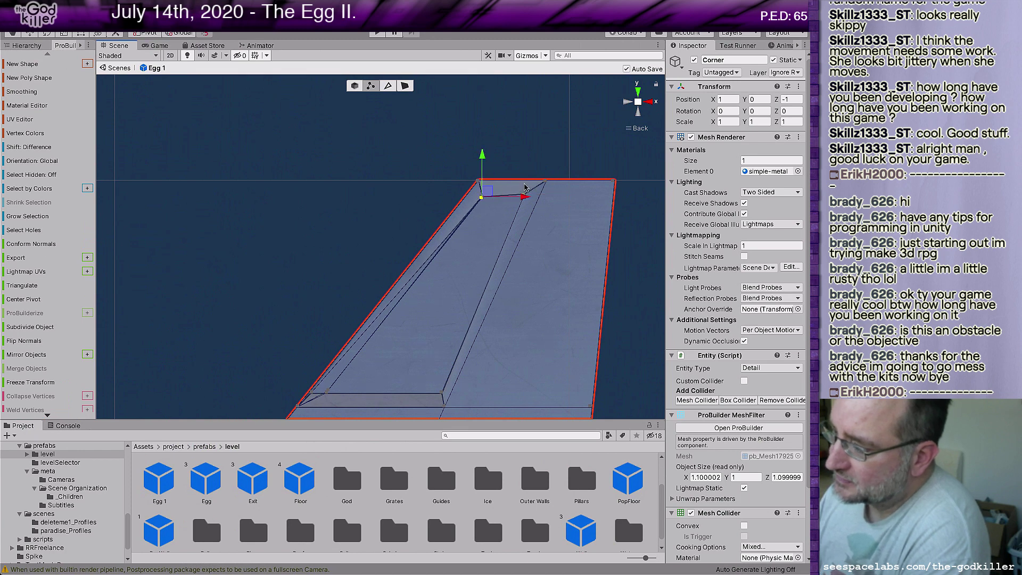
left_click(524, 195)
left_click_drag(525, 154, 528, 163)
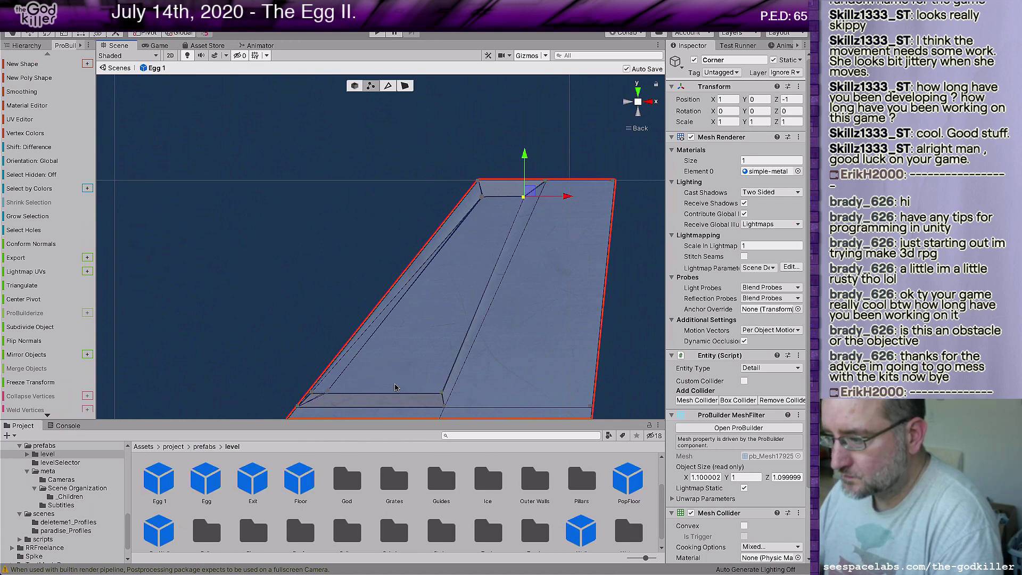
Move the inset's lower vertex beside the sloping edge inward along X and lower it slightly along Y
left_click(369, 387)
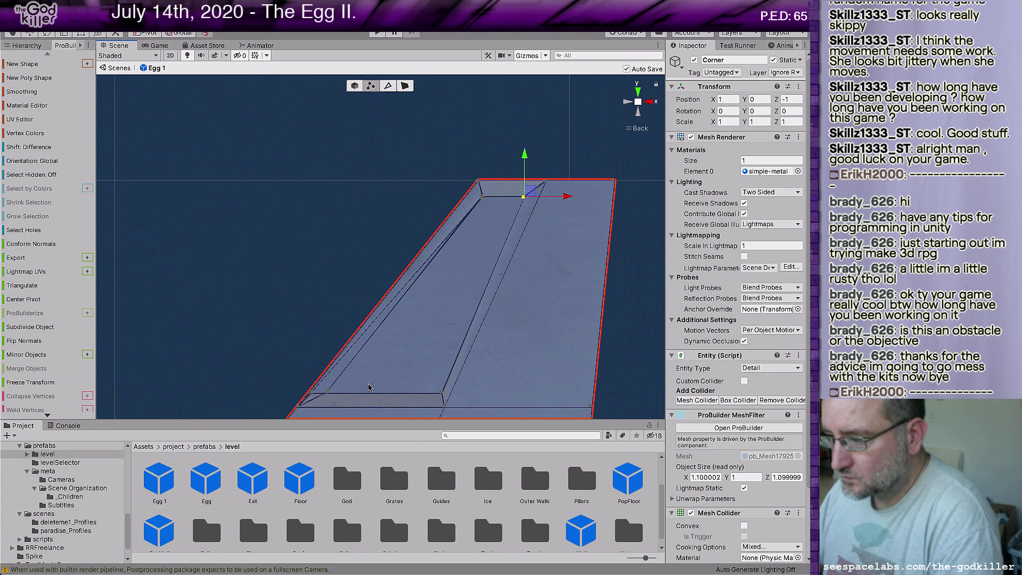
left_click(318, 395)
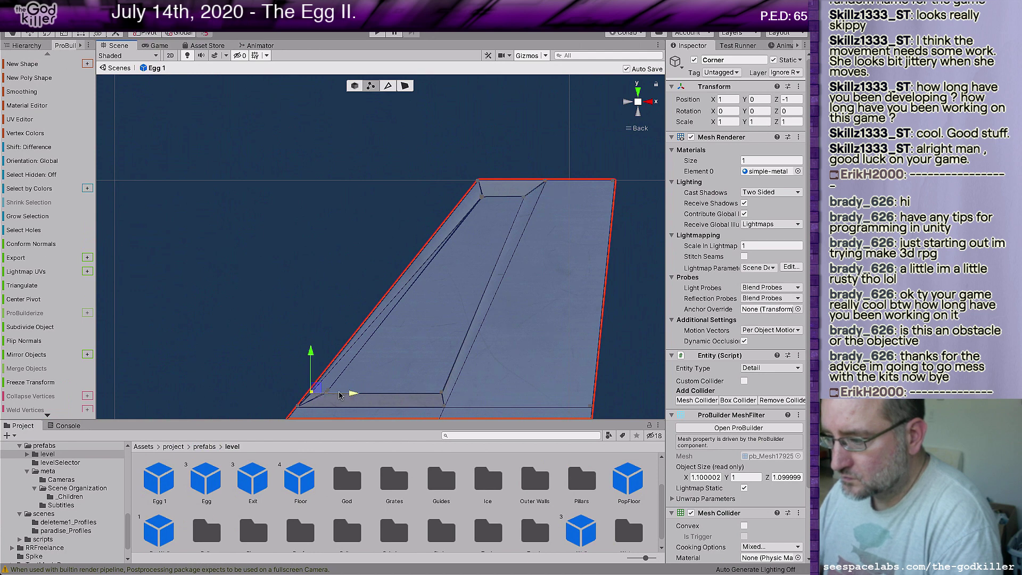
left_click_drag(352, 395, 476, 371)
left_click(647, 102)
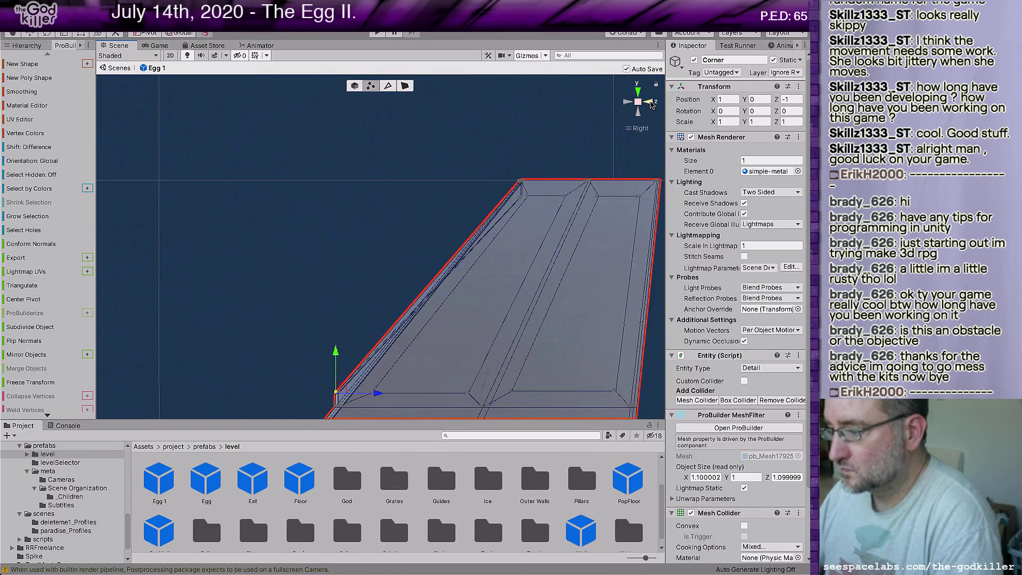
left_click(645, 102)
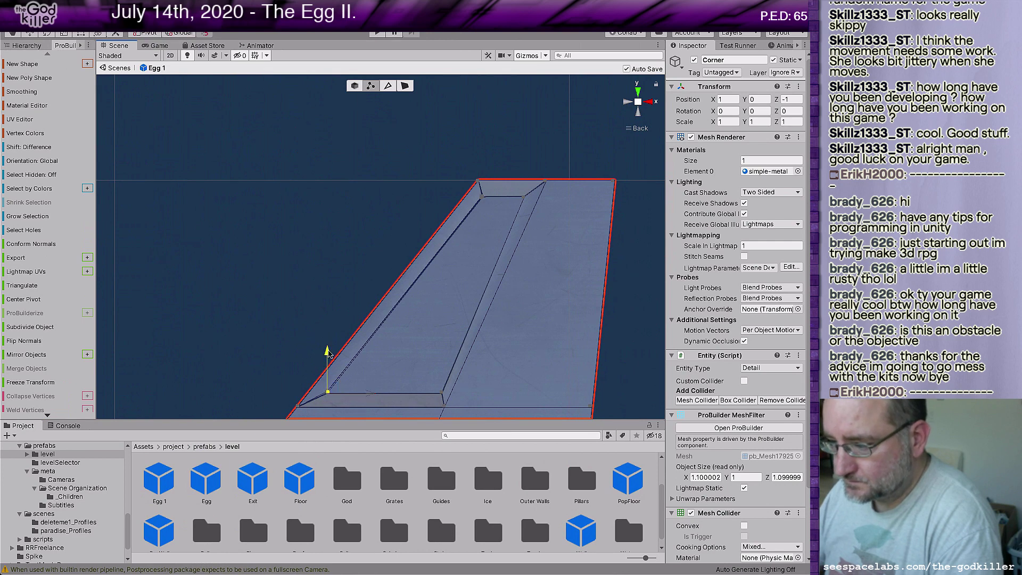
left_click_drag(329, 352, 331, 356)
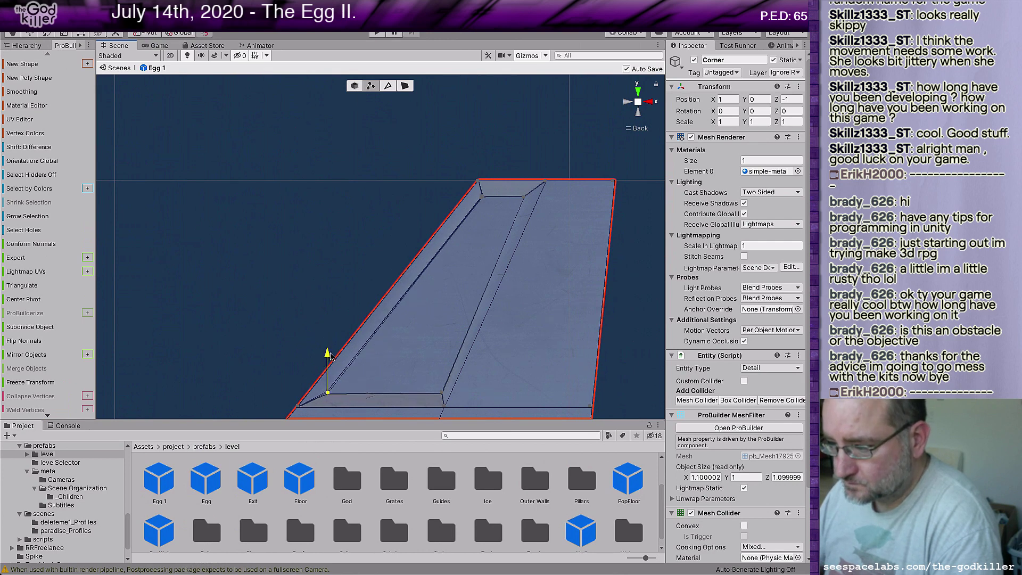
left_click_drag(367, 394, 372, 395)
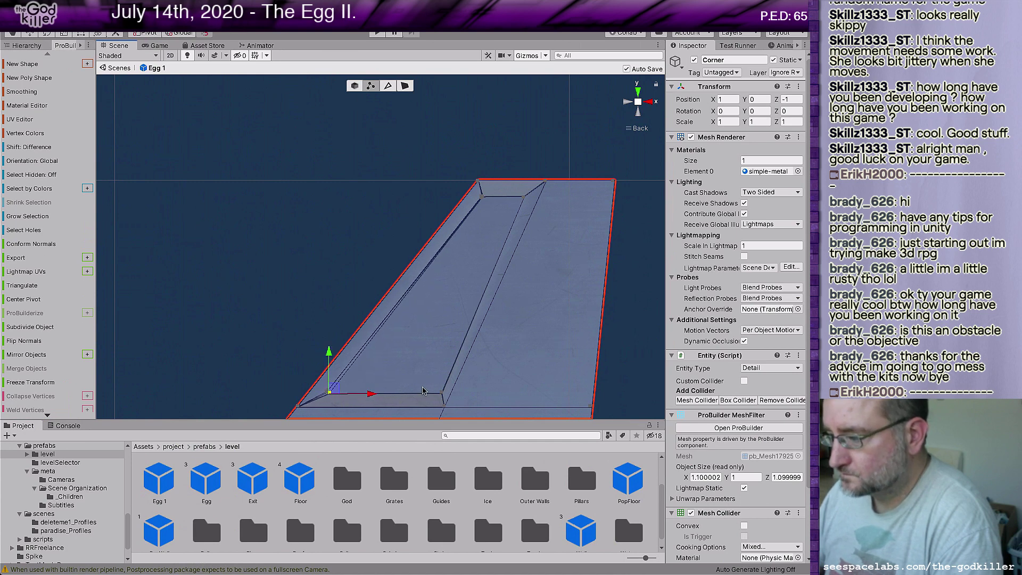
Nudge the inset's lower vertex farthest from the sloping edge slightly along Y to level the lower border
left_click(442, 392)
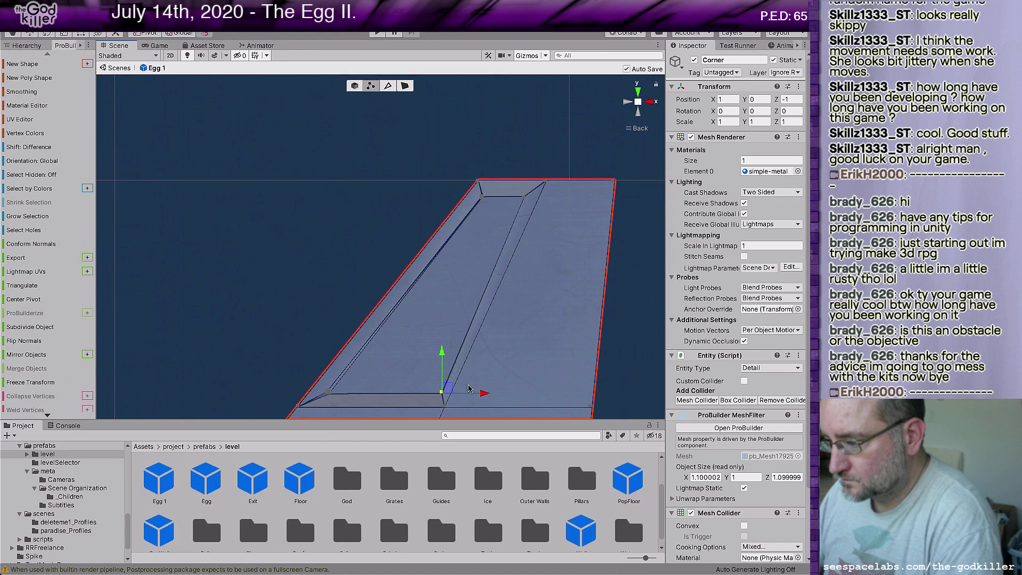
left_click_drag(442, 352, 444, 351)
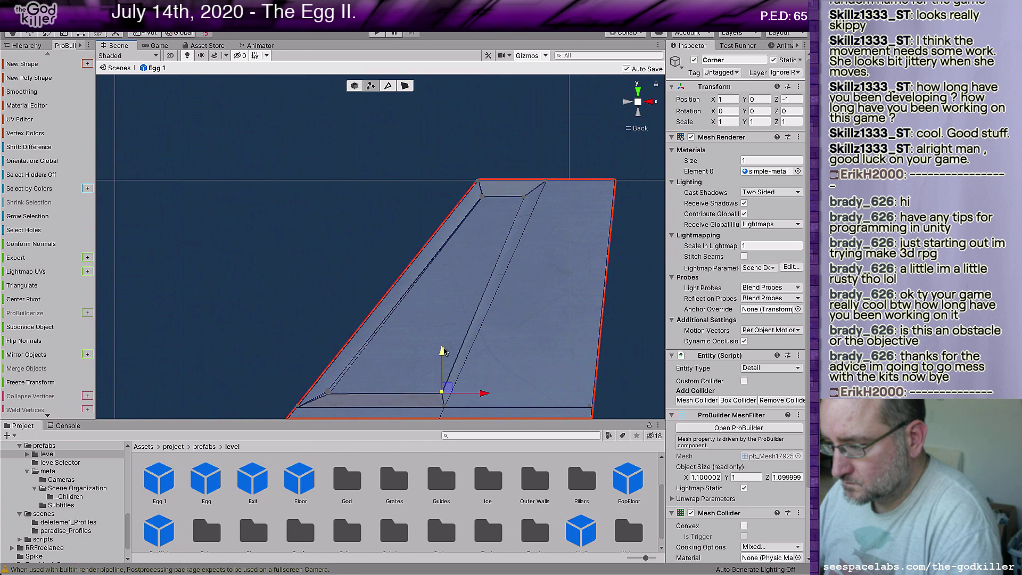
scroll(504, 370, "up", 2)
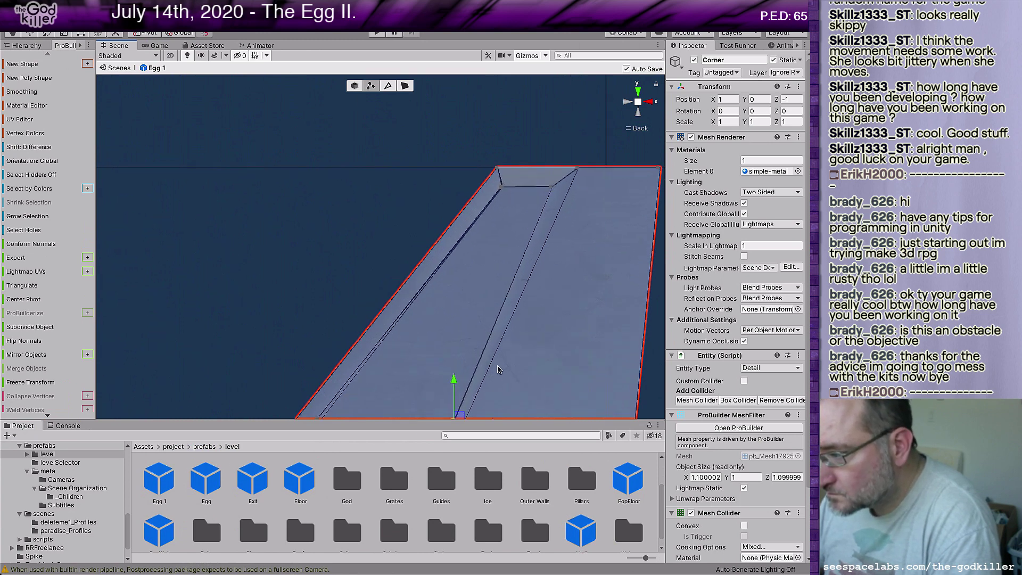
middle_click_drag(531, 375, 470, 340)
scroll(507, 283, "up", 1)
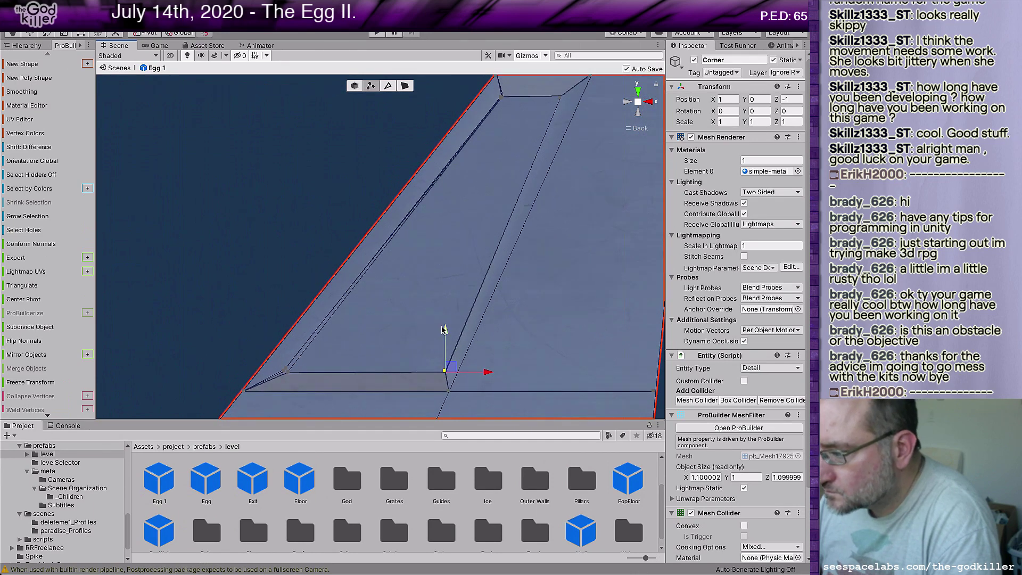
Undo the trial raise of the inset's lower vertex beside the sloping edge and shift that vertex slightly outward along X
left_click(294, 371)
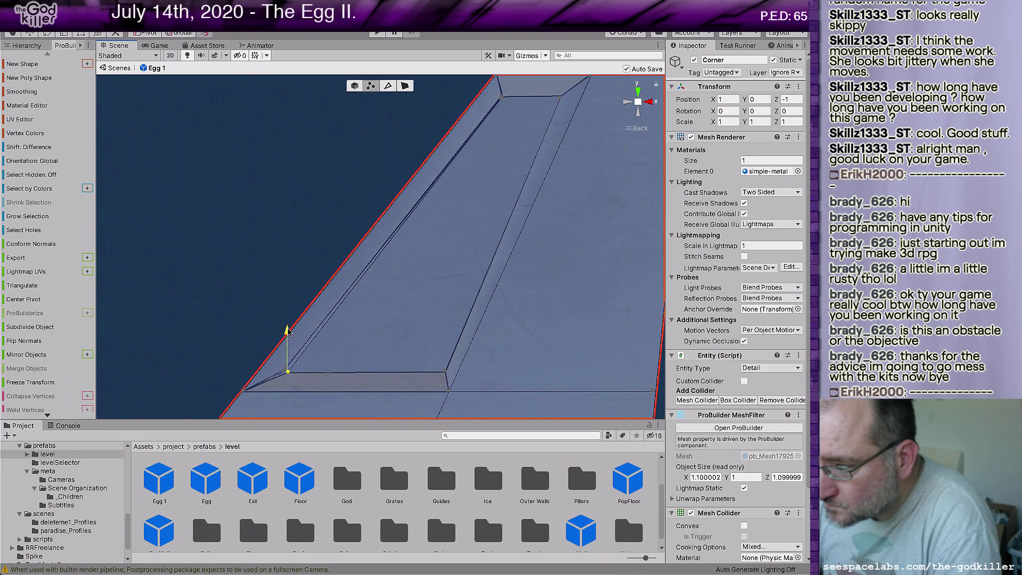
left_click_drag(287, 331, 292, 330)
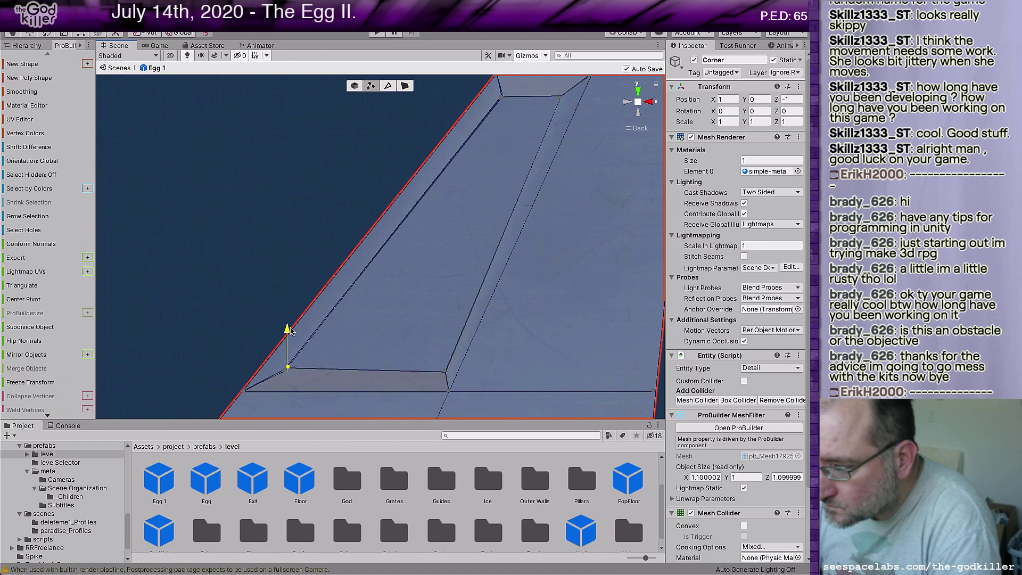
key("ctrl+z")
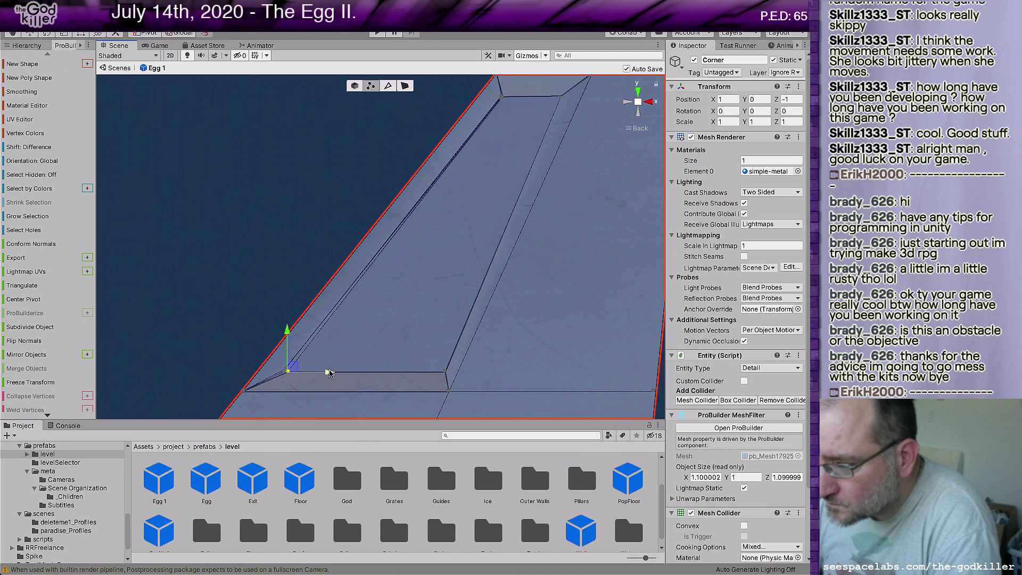
scroll(365, 345, "down", 2)
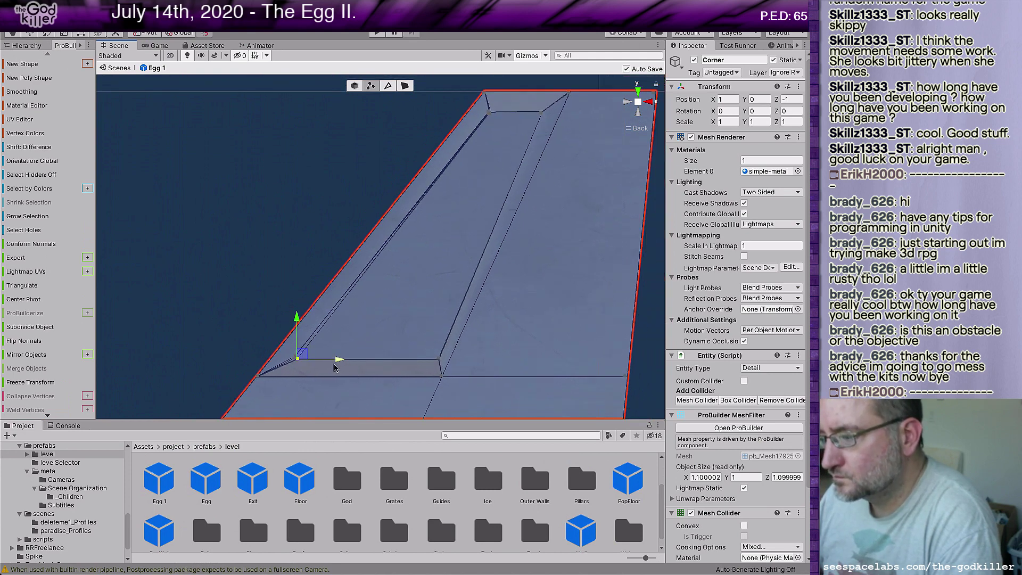
left_click_drag(341, 361, 336, 359)
Fine-tune the inset's two upper vertices along X, one at a time, moving the one beside the sloping edge slightly inward
left_click(499, 120)
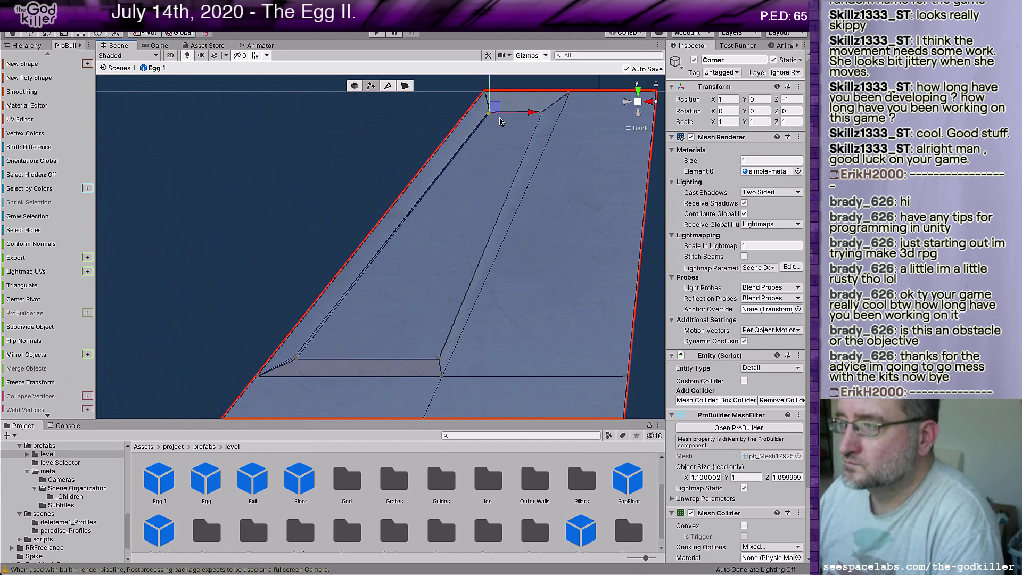
left_click_drag(532, 113, 534, 113)
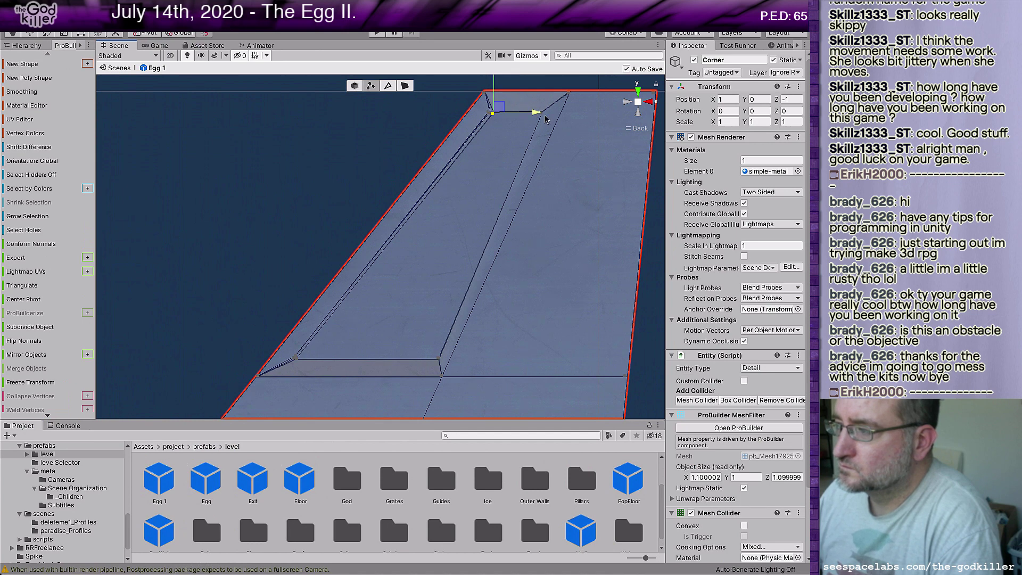
left_click(542, 114)
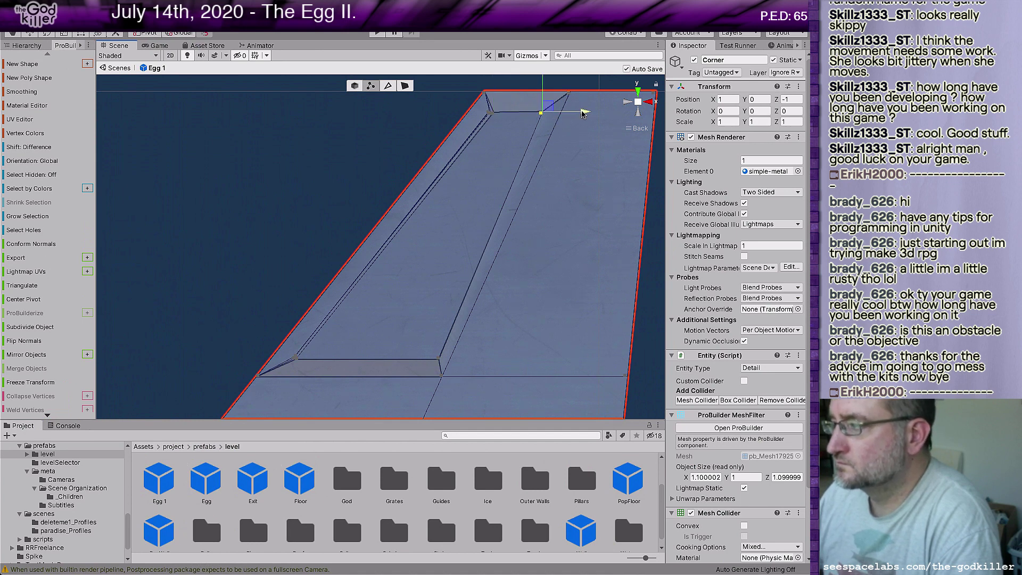
left_click_drag(581, 112, 585, 115)
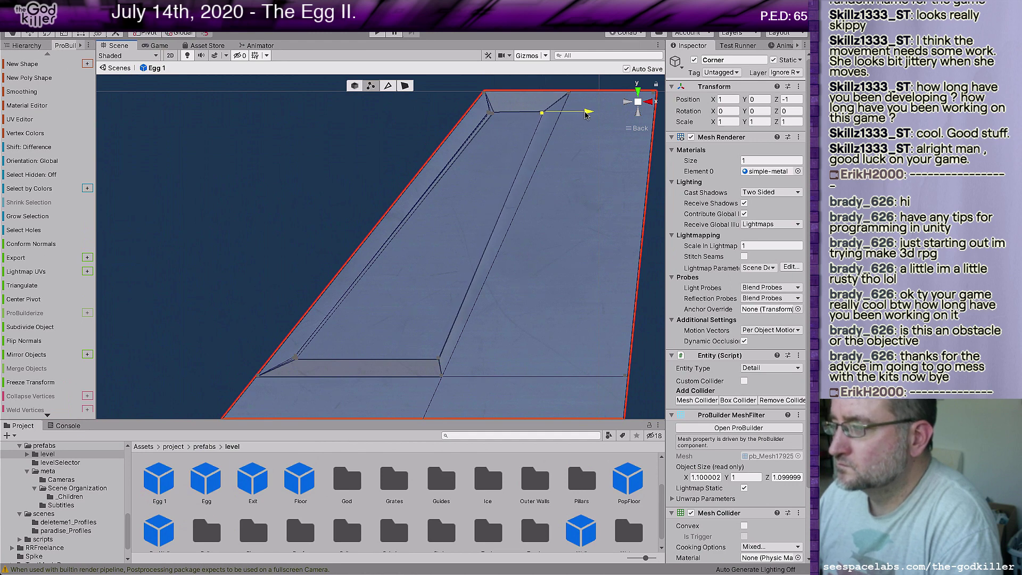
left_click_drag(586, 115, 584, 115)
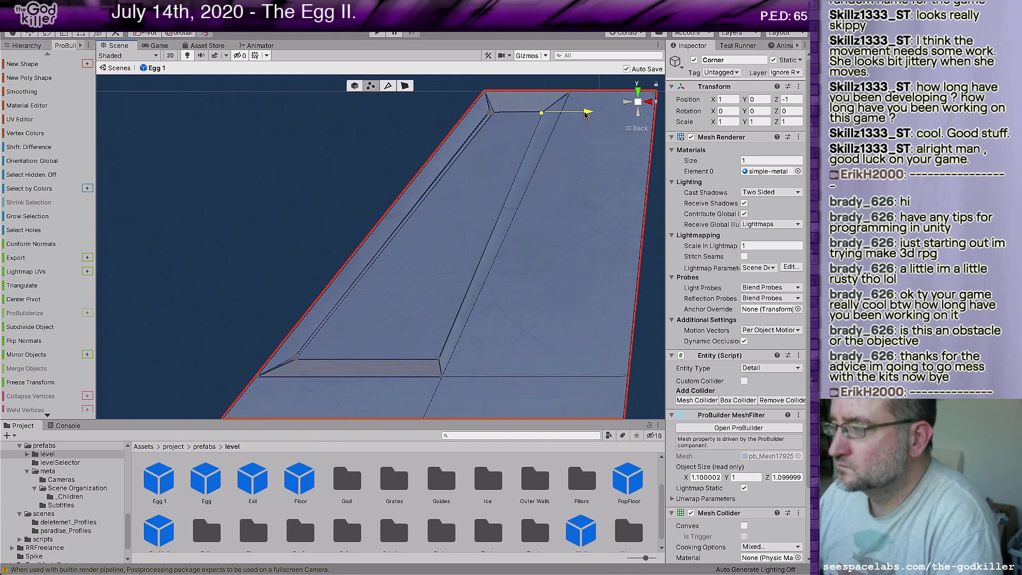
Move the inset's two lower vertices inward along X, one at a time, to even the side borders at its lower end
left_click(440, 364)
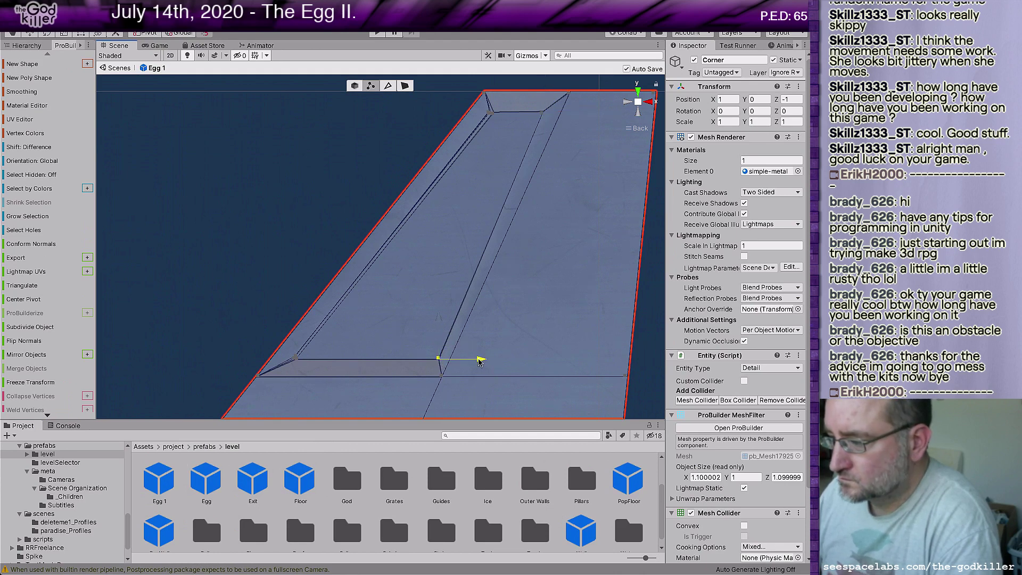
left_click_drag(480, 362, 471, 363)
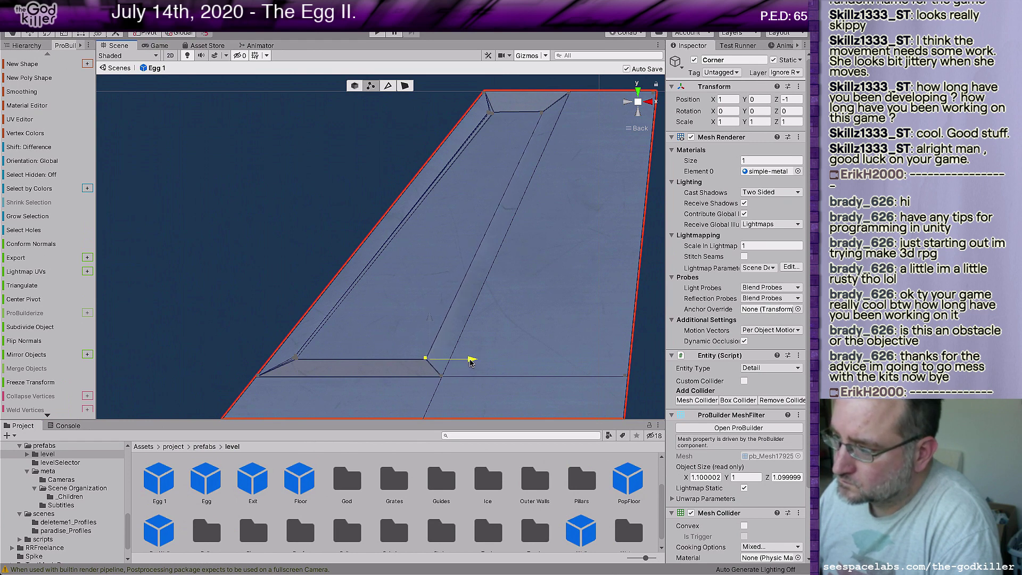
left_click_drag(471, 362, 470, 361)
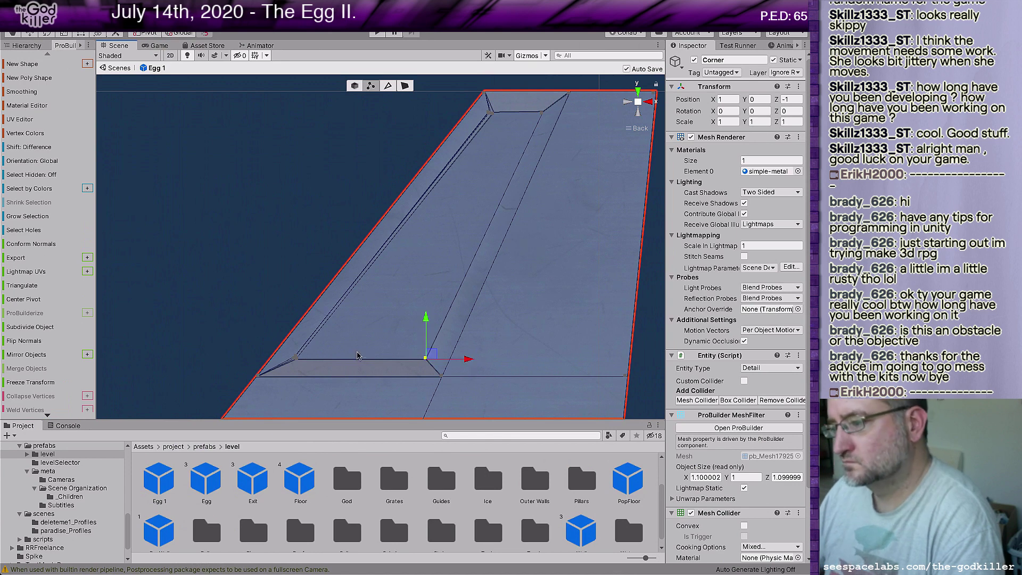
left_click(296, 357)
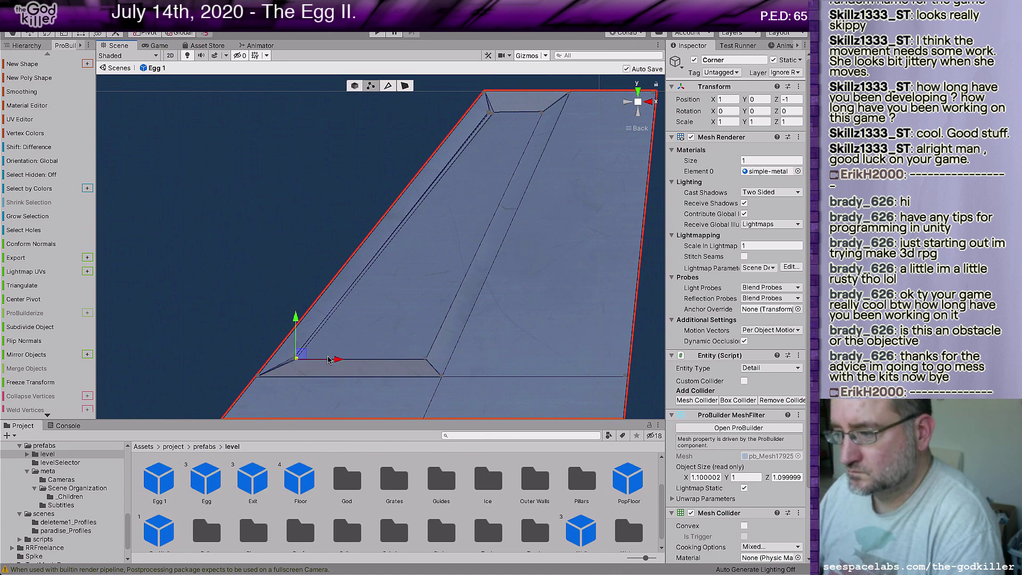
mouse_move(337, 359)
left_mouse_down()
mouse_move(347, 359)
mouse_move(335, 358)
left_mouse_up()
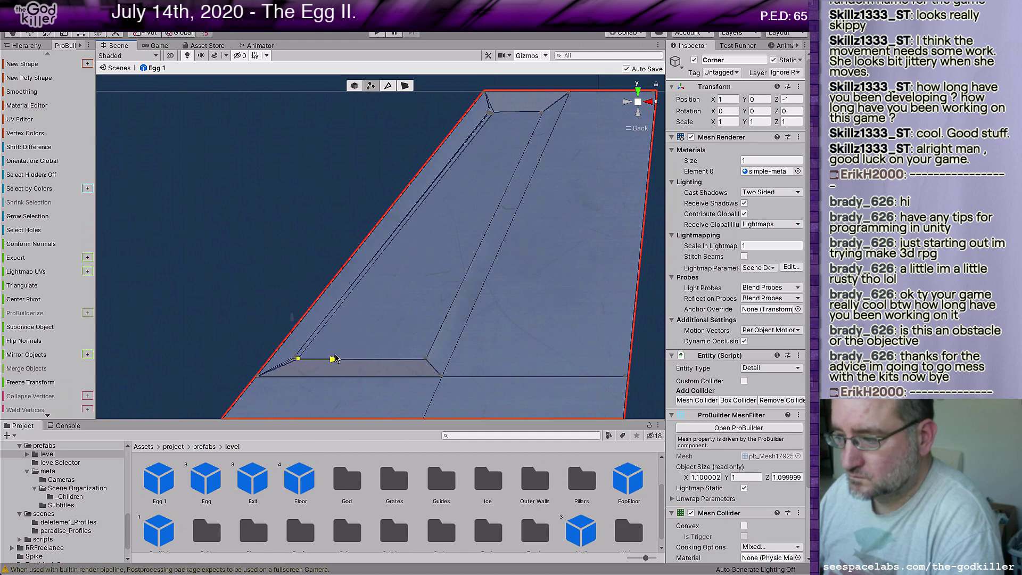
left_click_drag(335, 358, 335, 358)
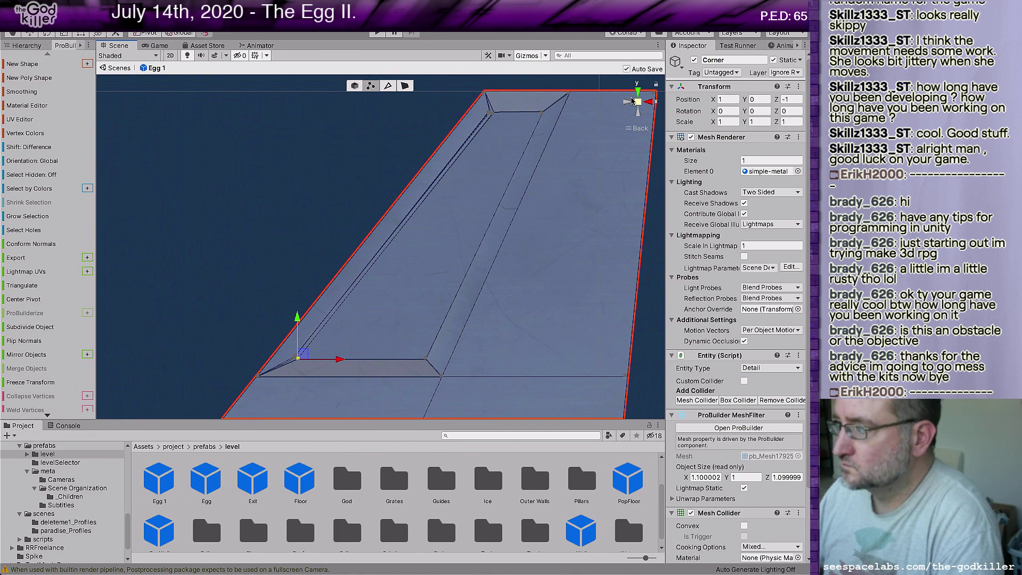
From the left side view, push the inset's two lower vertices inward along Z, one at a time, to recess the panel's lower end
left_click(626, 103)
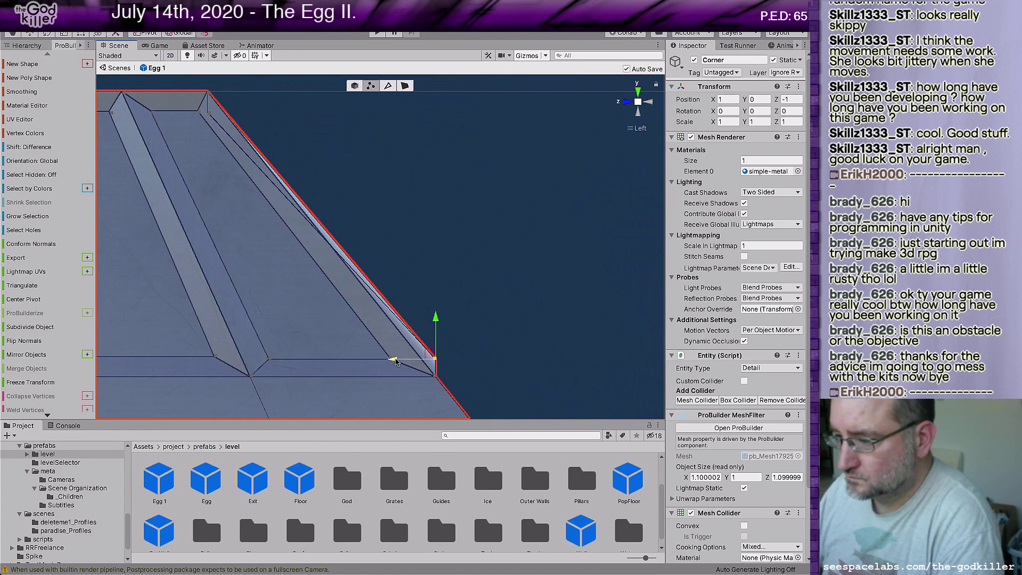
left_click_drag(396, 361, 361, 359)
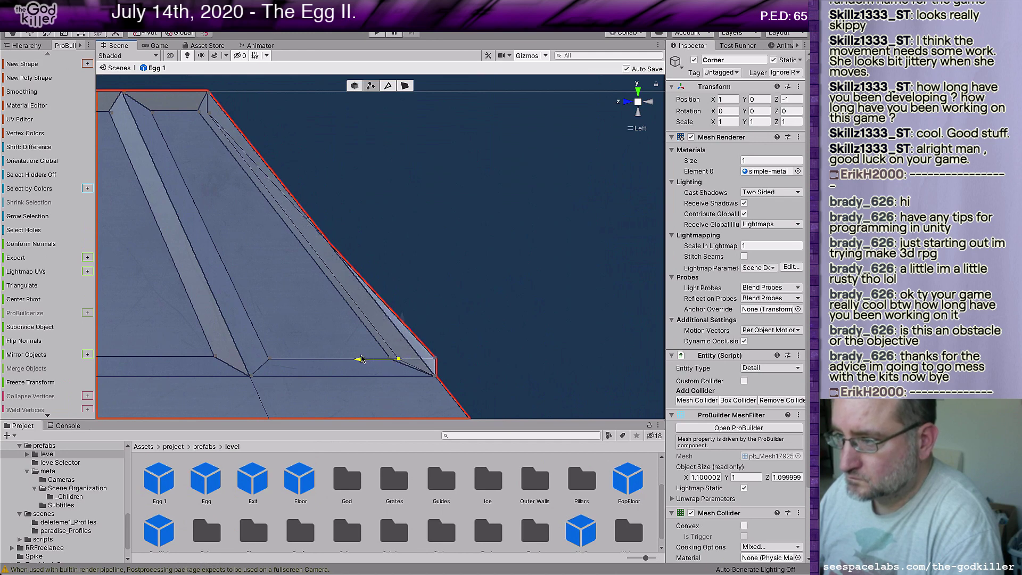
left_click_drag(362, 359, 362, 360)
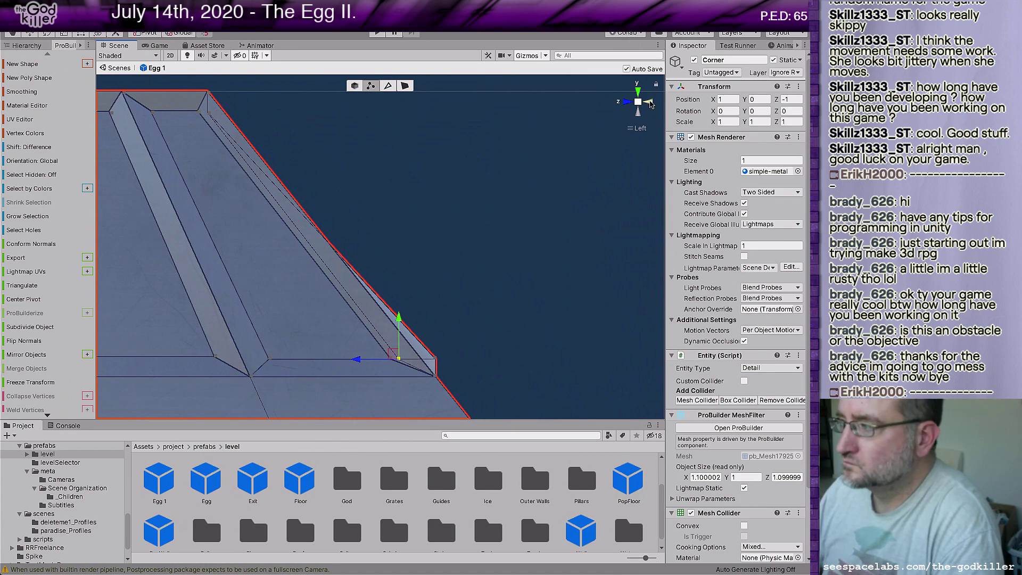
left_click(651, 102)
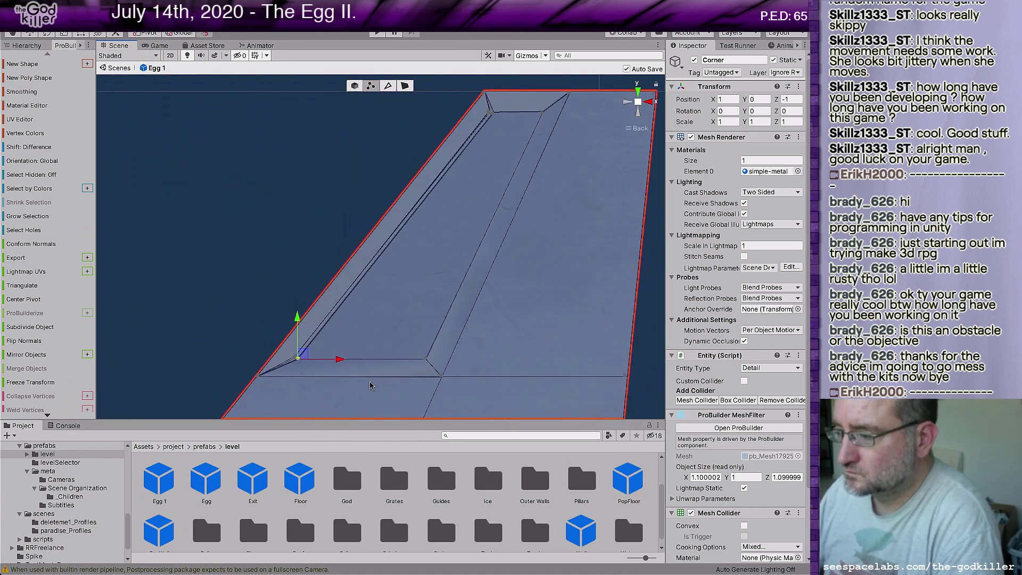
left_click(627, 102)
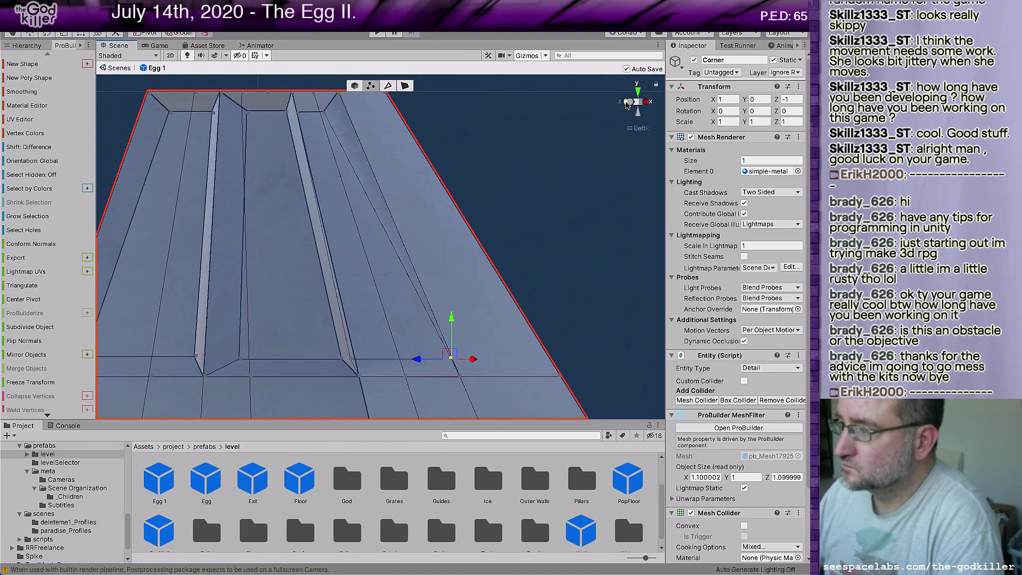
left_click_drag(395, 359, 363, 355)
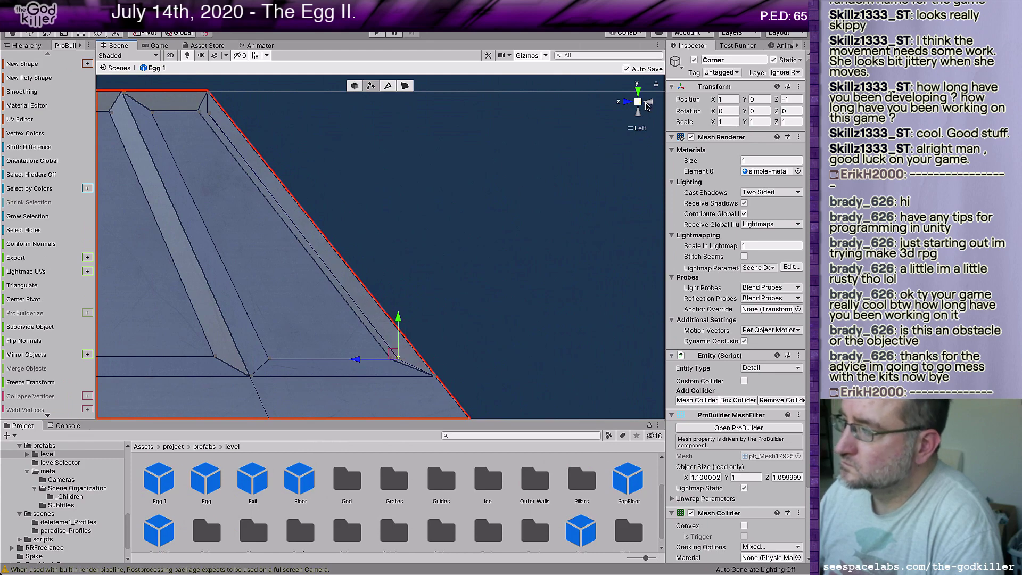
left_click(645, 103)
left_click(645, 104)
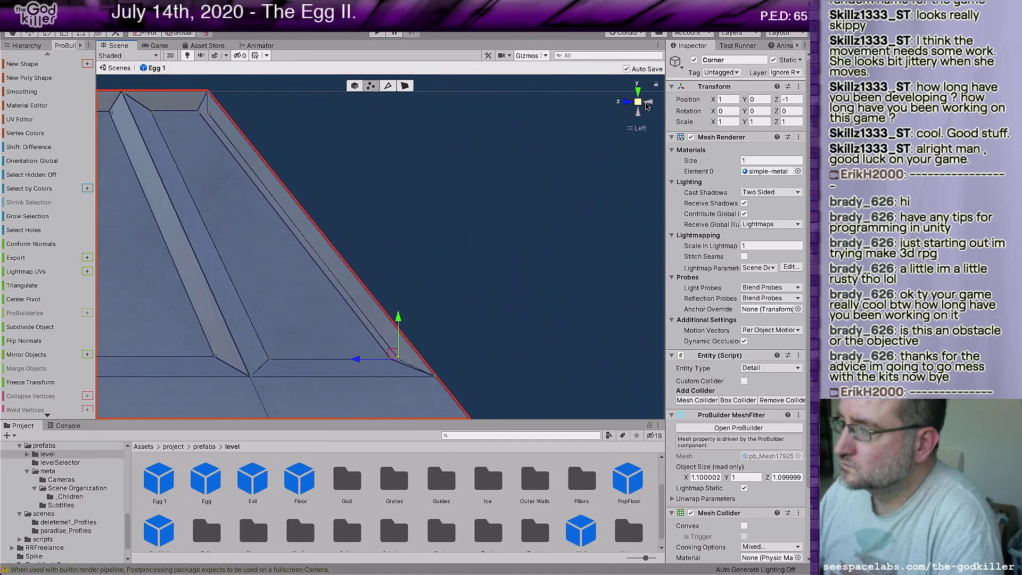
left_click(647, 104)
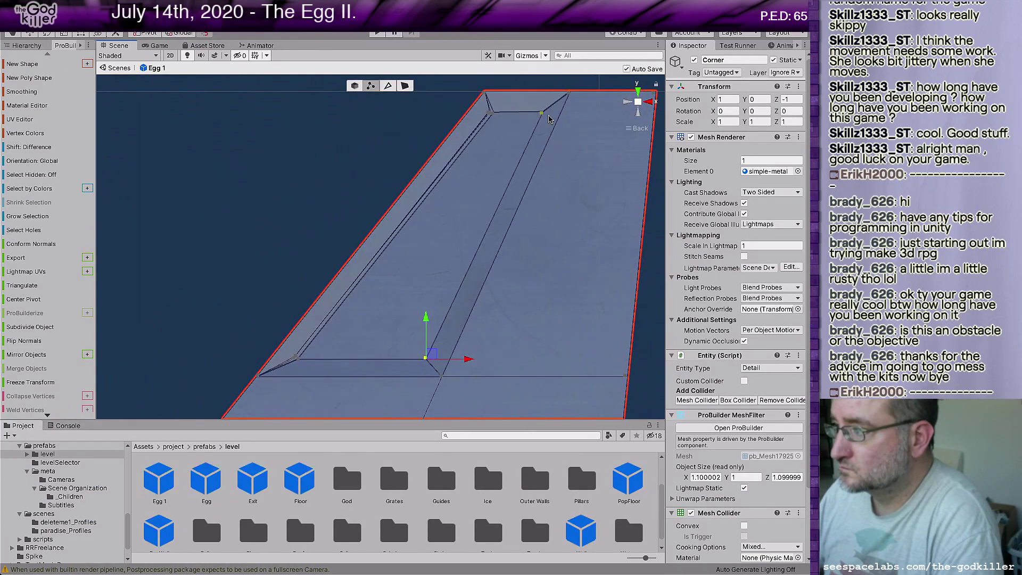
Nudge the inset's two upper vertices slightly along Z in the left side view, one at a time, to adjust the recess depth at its upper end
left_click(504, 120)
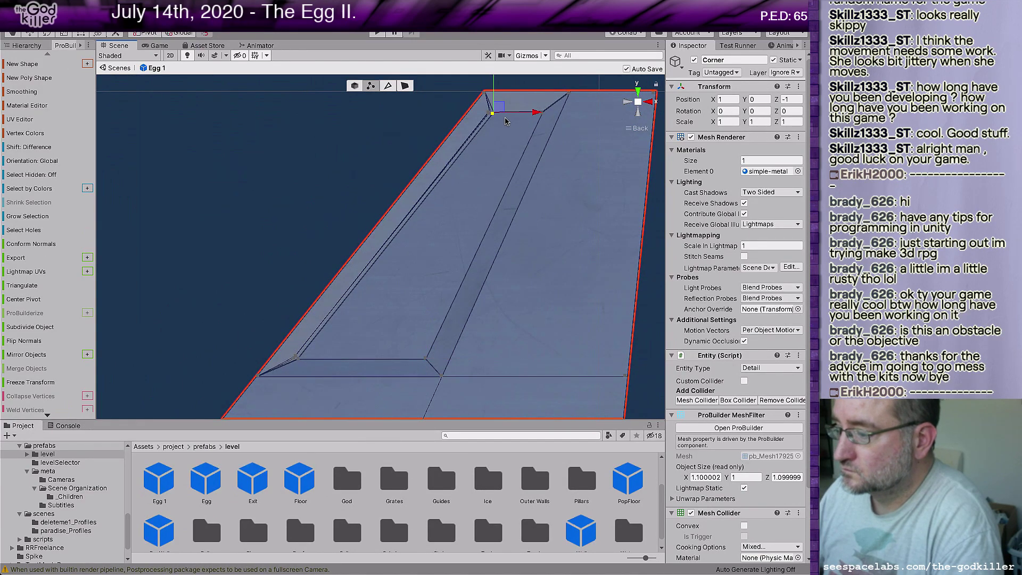
left_click(629, 104)
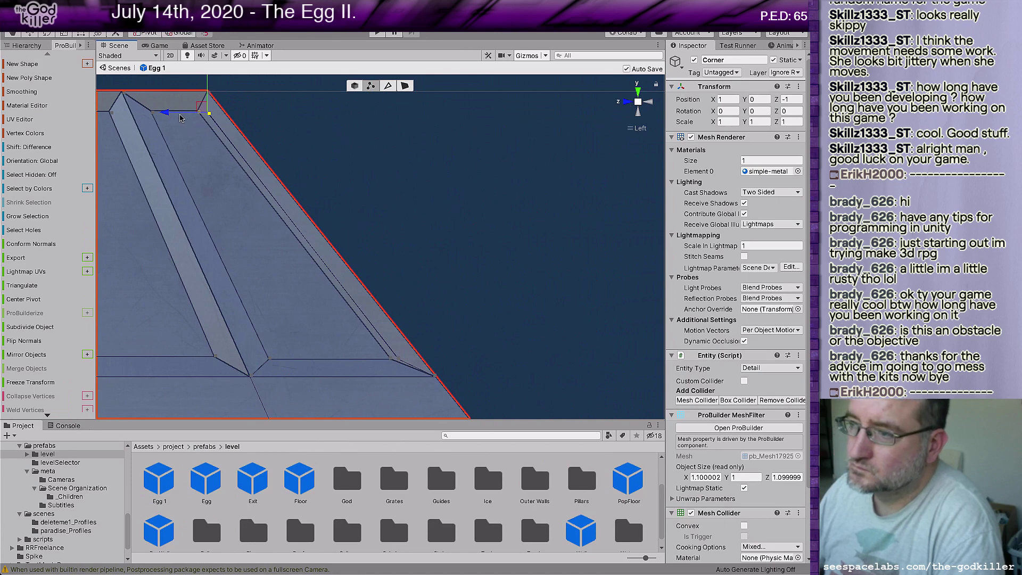
left_click_drag(171, 113, 171, 111)
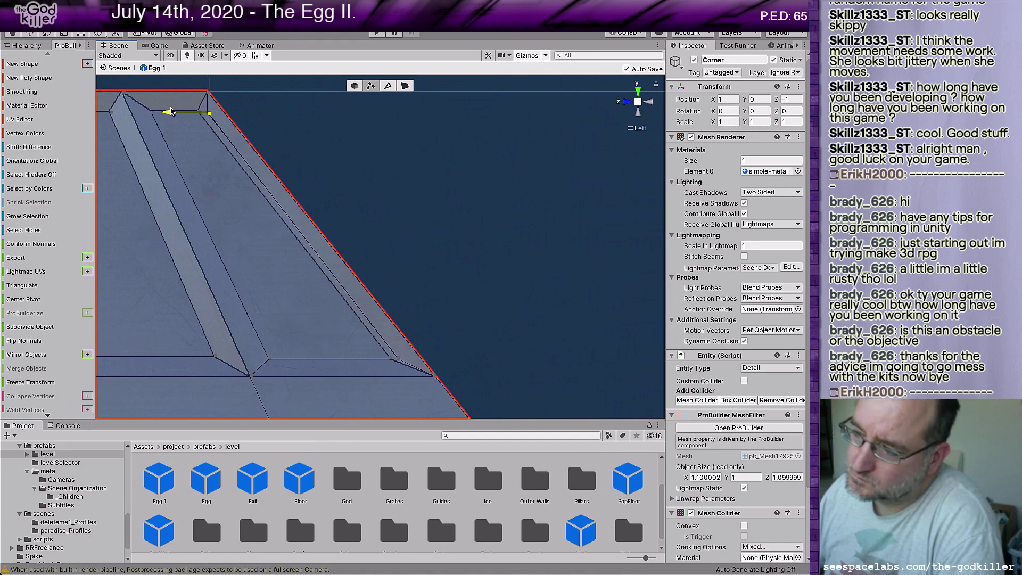
left_click(648, 103)
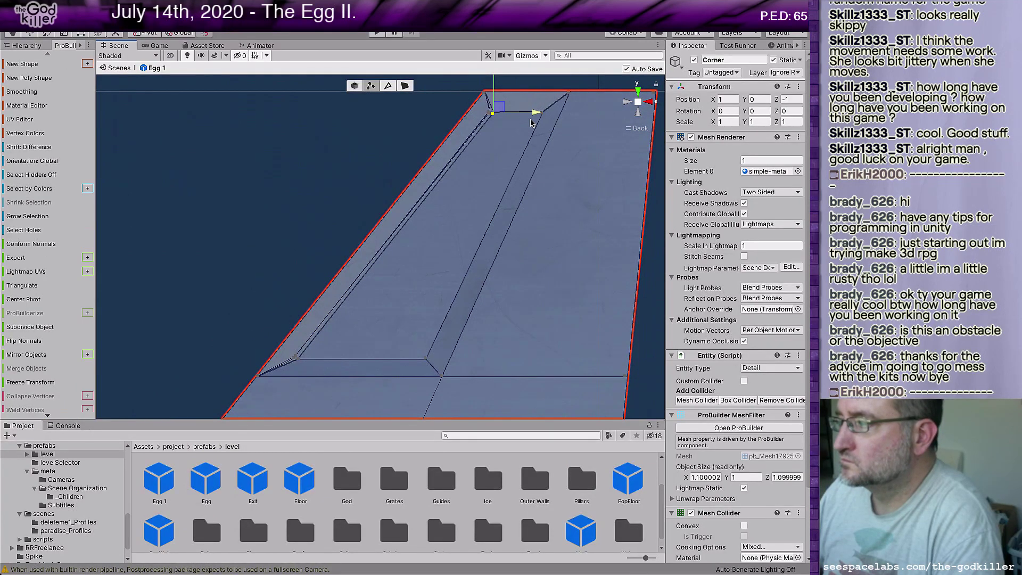
left_click_drag(530, 123, 564, 115)
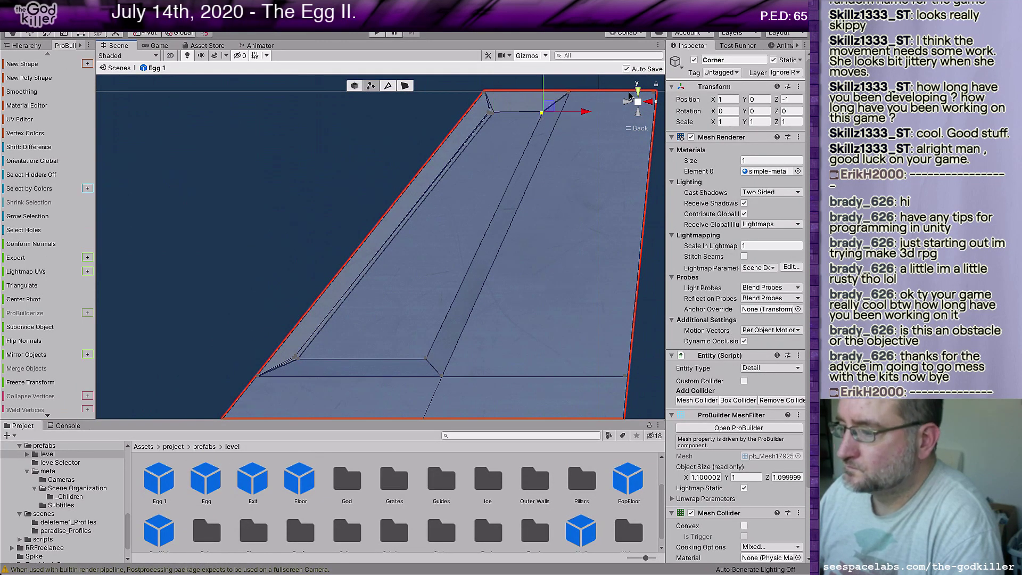
left_click(626, 102)
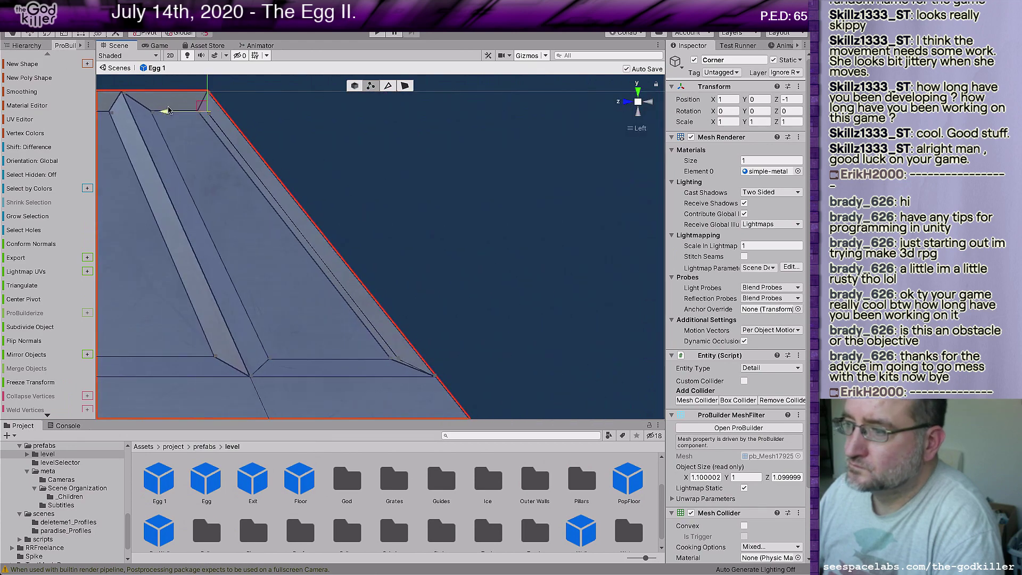
left_click_drag(166, 116, 160, 112)
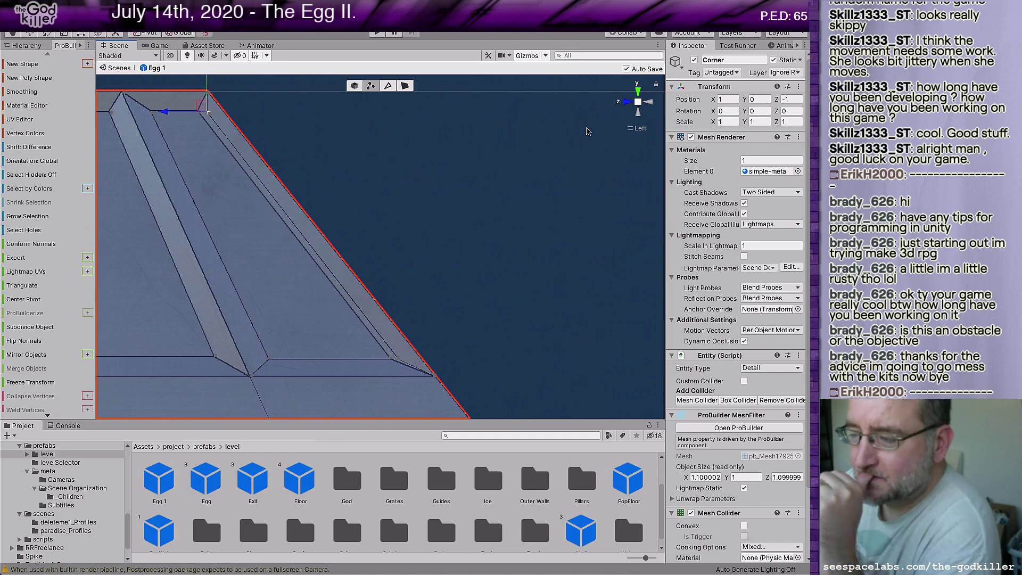
left_click(650, 104)
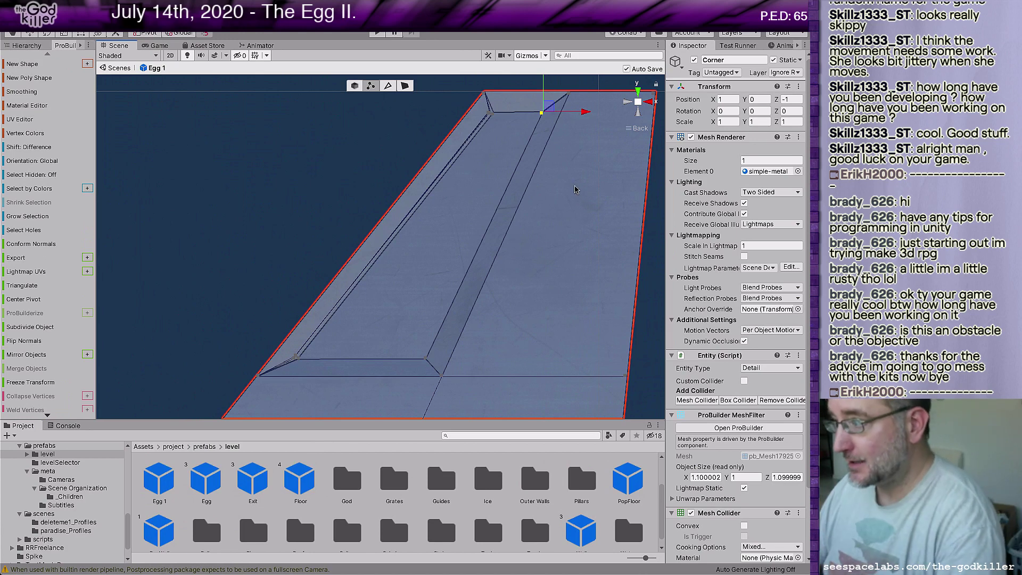
Inset the flat face beside the finished panel on the Corner piece, scaling it down along Y and X to leave a border
left_click(404, 85)
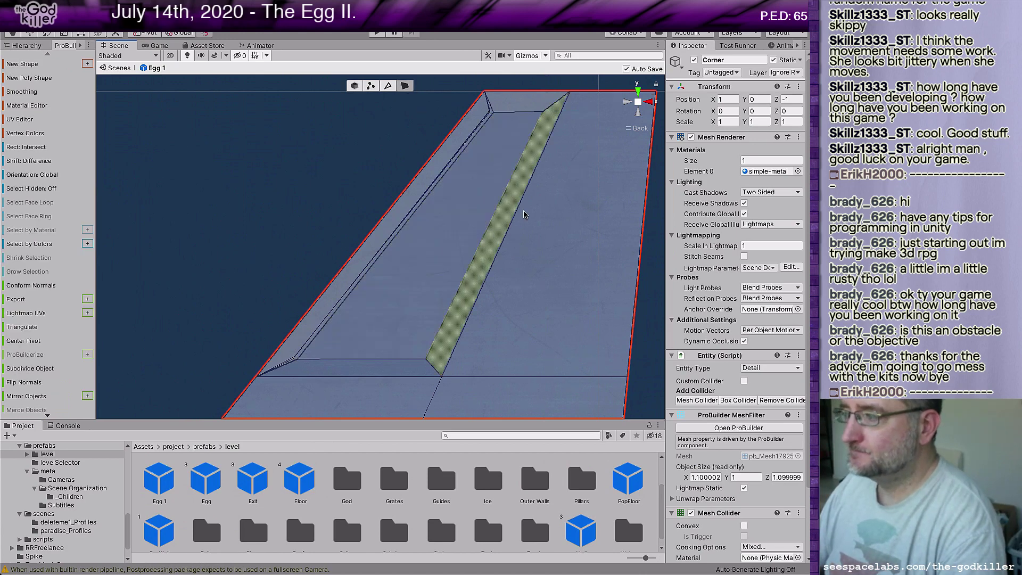
left_click(546, 226)
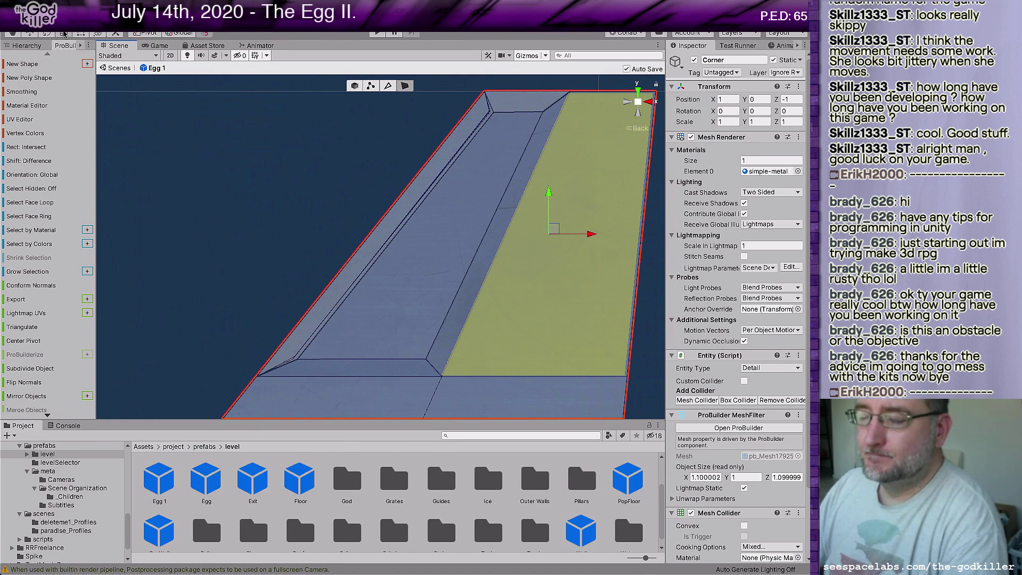
key("r")
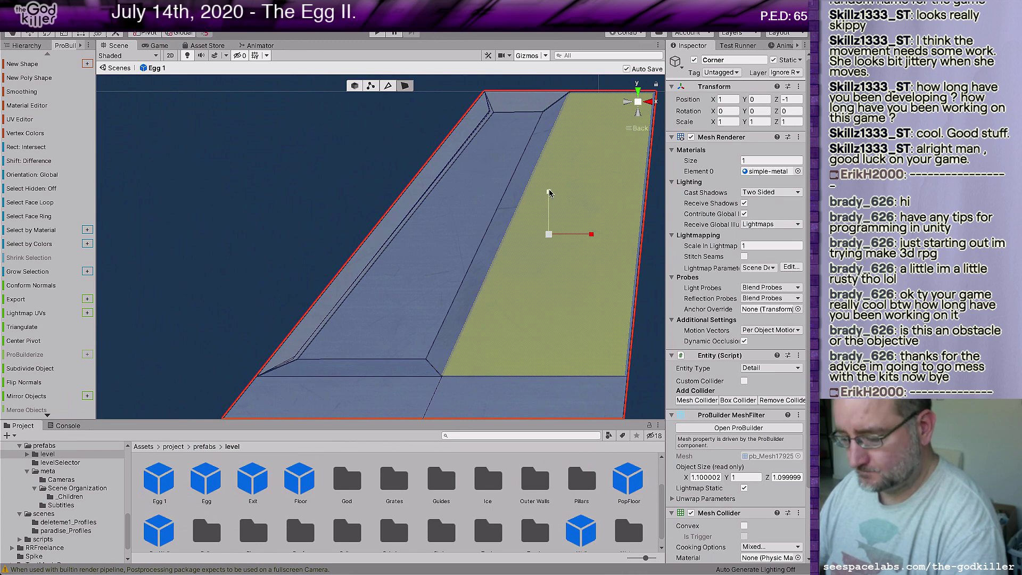
left_click_drag(549, 192, 548, 198)
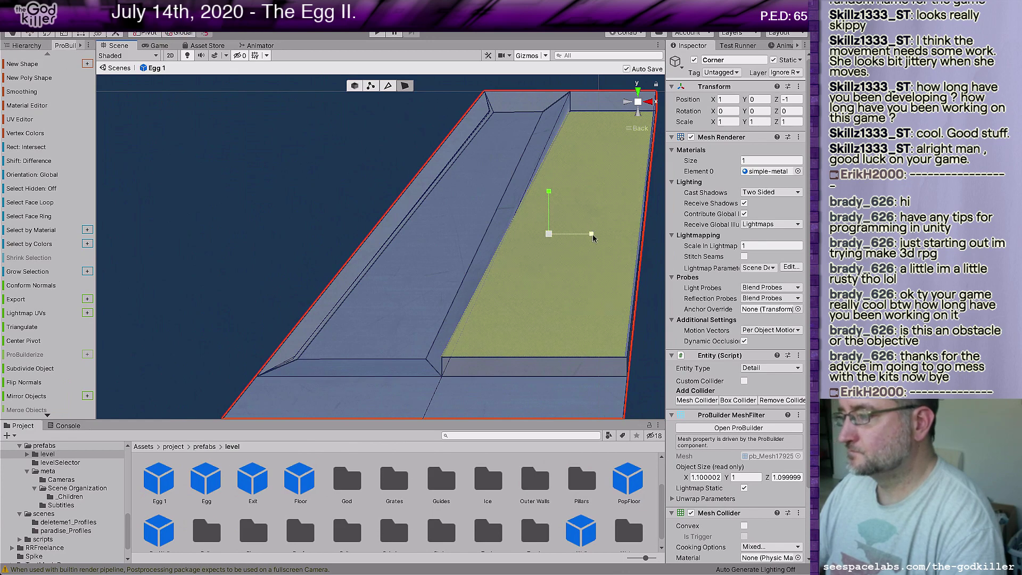
left_click_drag(591, 234, 587, 236)
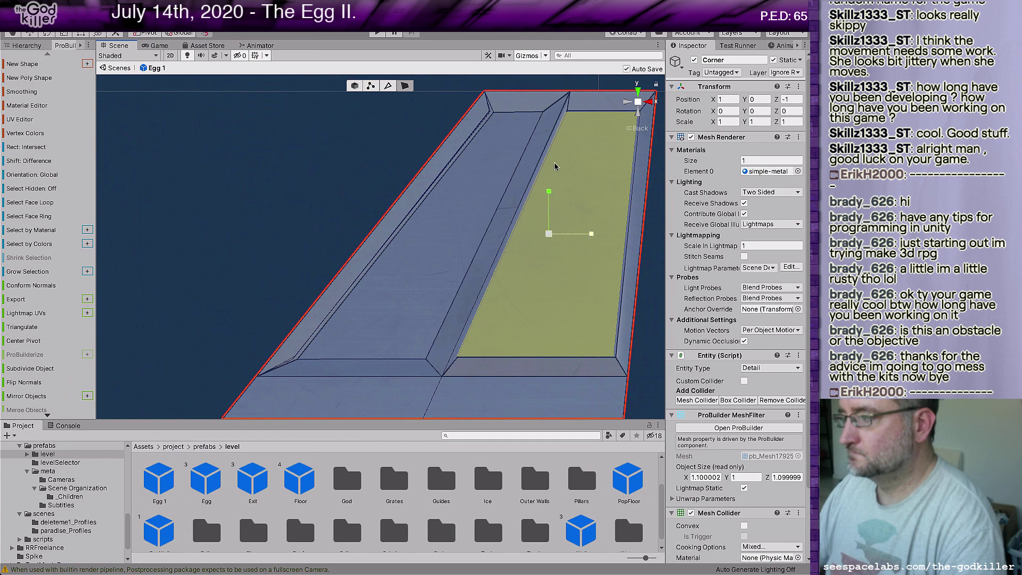
Move the new inset's two upper vertices inward along X, one at a time, to even the side borders at its upper end
left_click(544, 110)
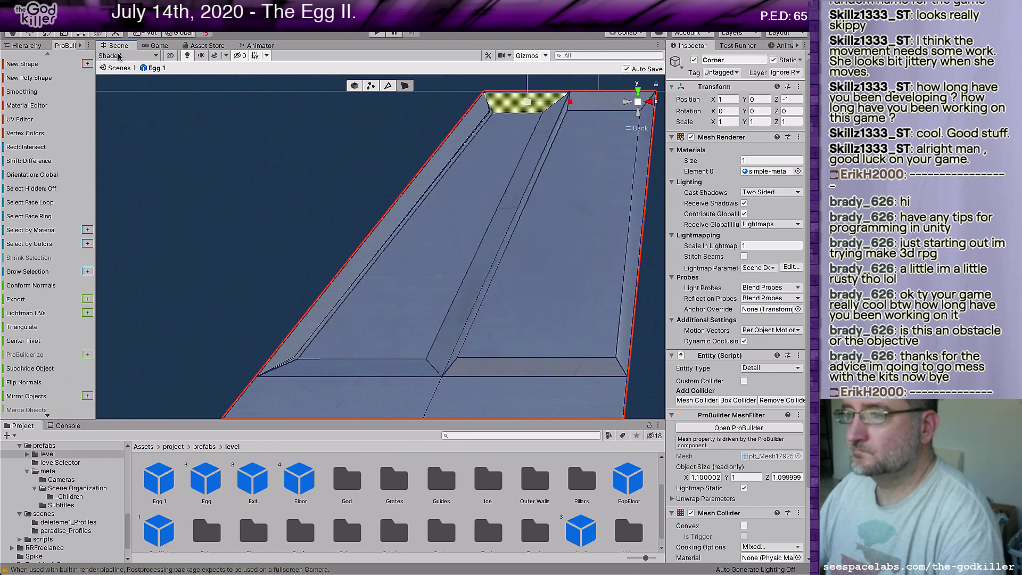
left_click(28, 35)
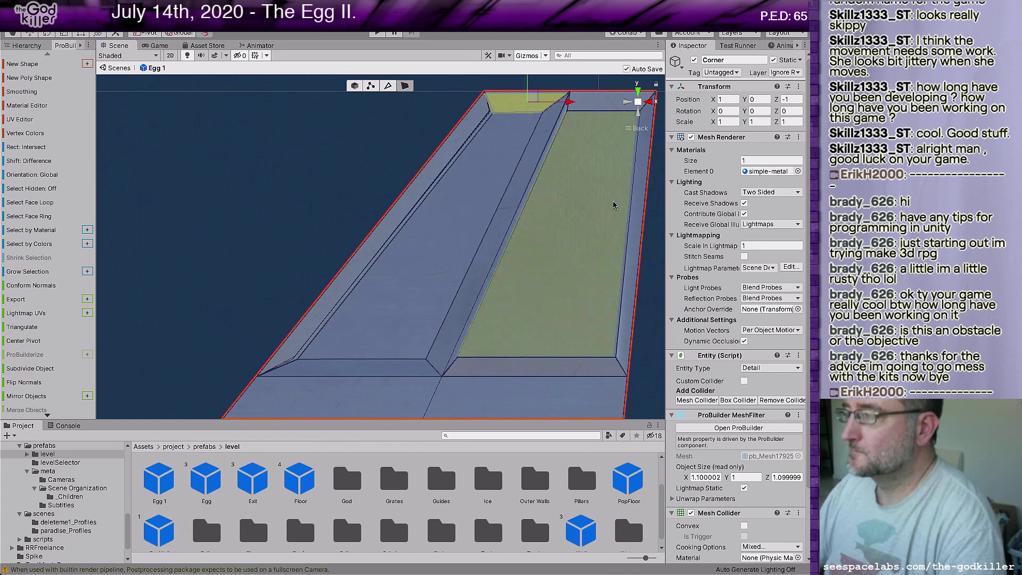
middle_click_drag(605, 201, 610, 214)
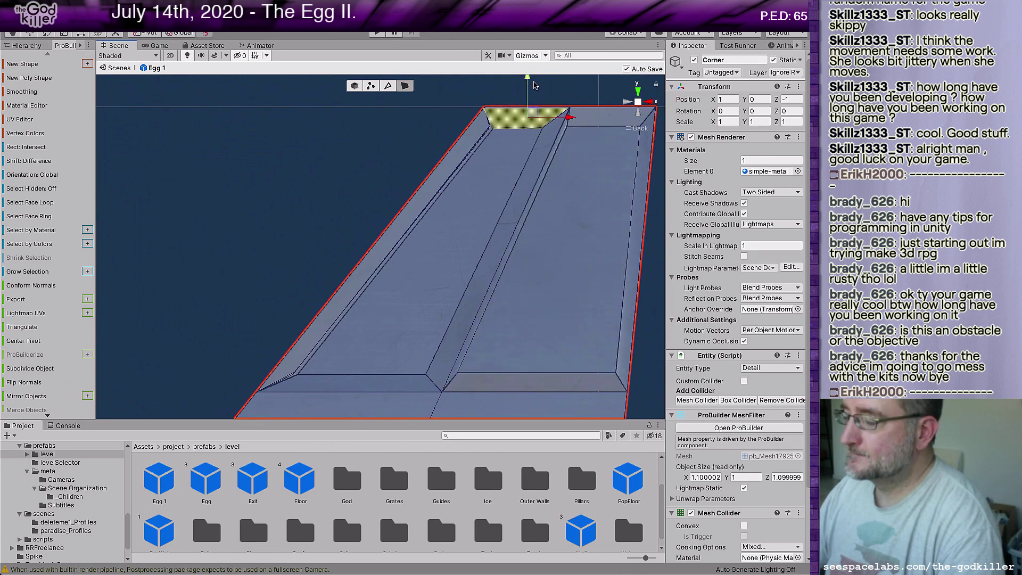
left_click(371, 86)
left_click(540, 128)
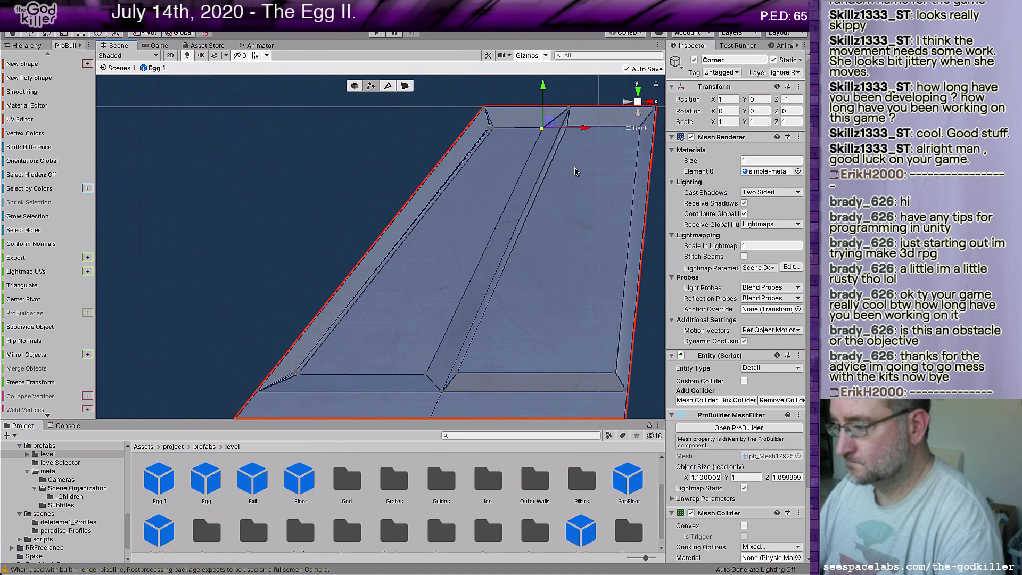
left_click(574, 138)
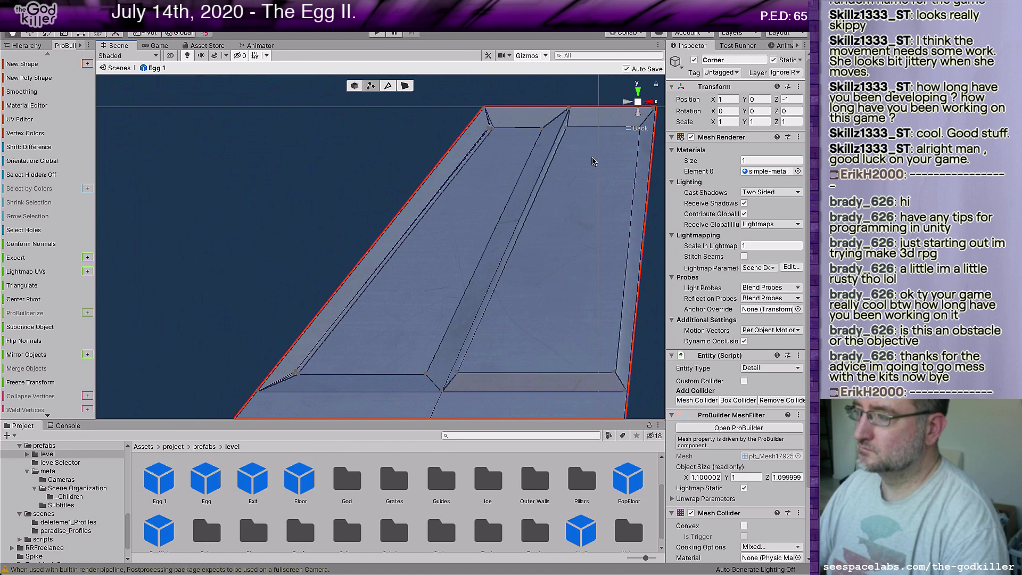
middle_click_drag(593, 159, 424, 165)
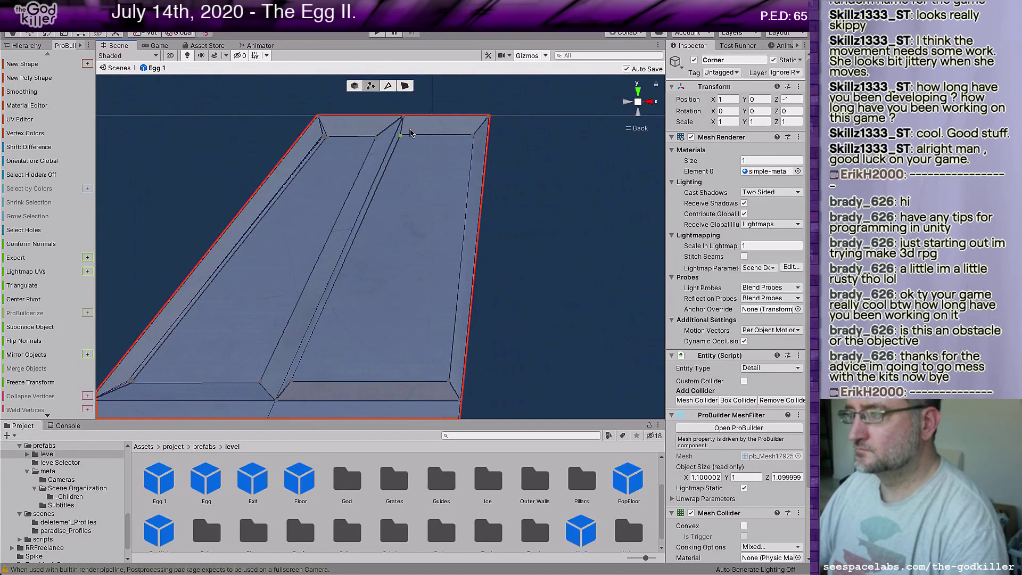
left_click(410, 131)
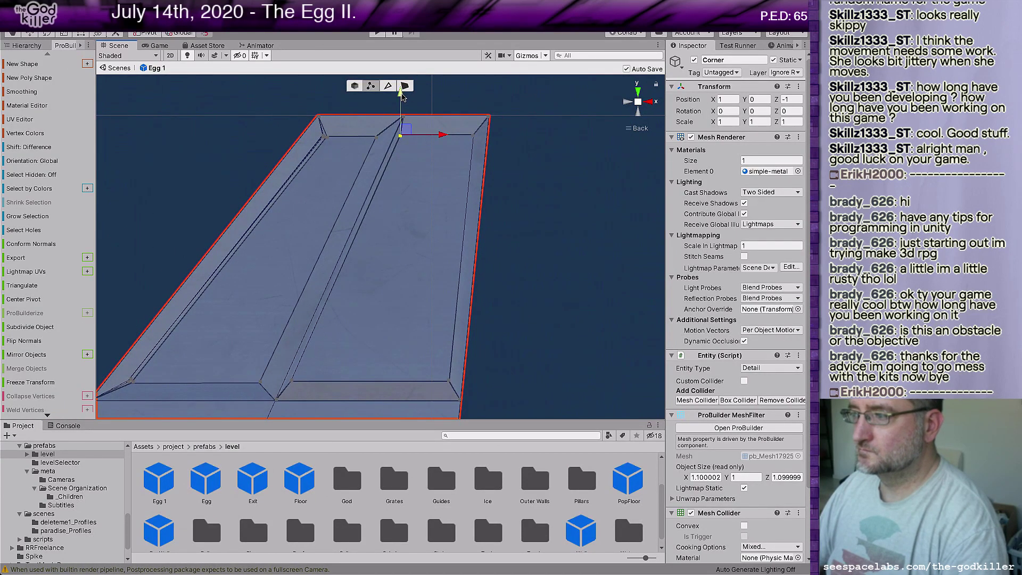
left_click_drag(401, 96, 402, 96)
left_click_drag(441, 135, 450, 140)
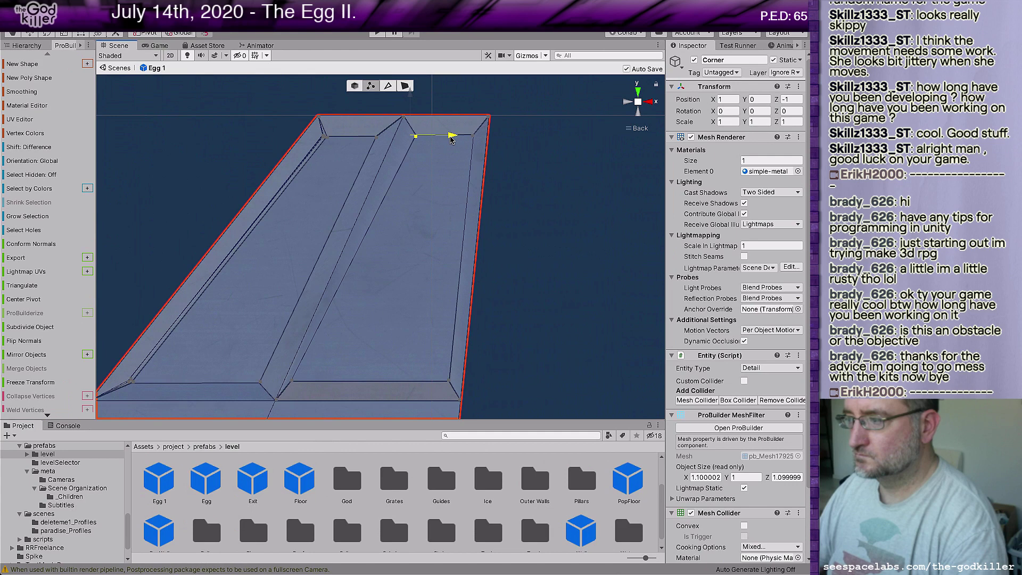
left_click_drag(451, 139, 514, 136)
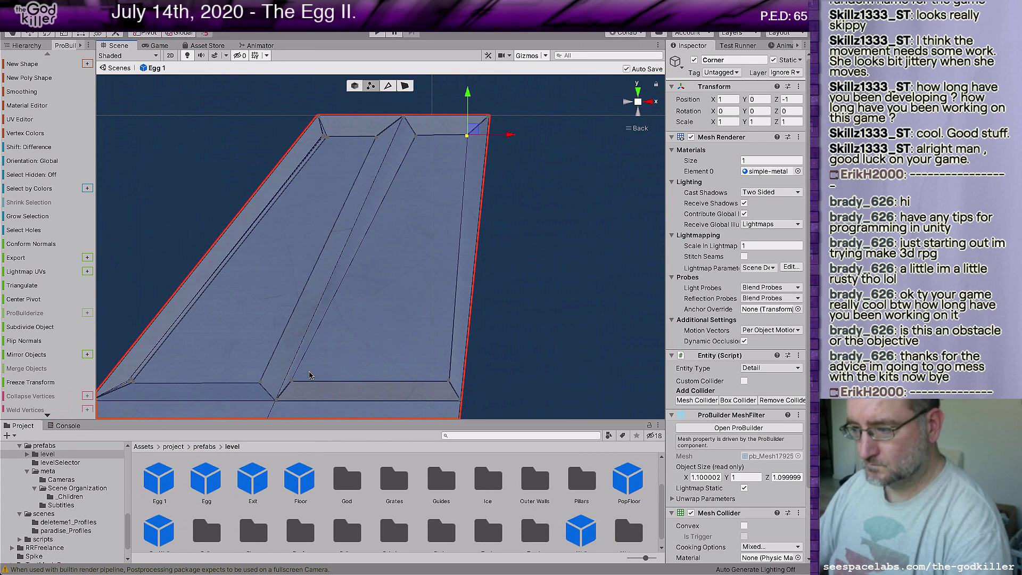
Move the inset's lower vertex beside the finished panel inward along X and adjust it along Y to level the lower edge
left_click(292, 380)
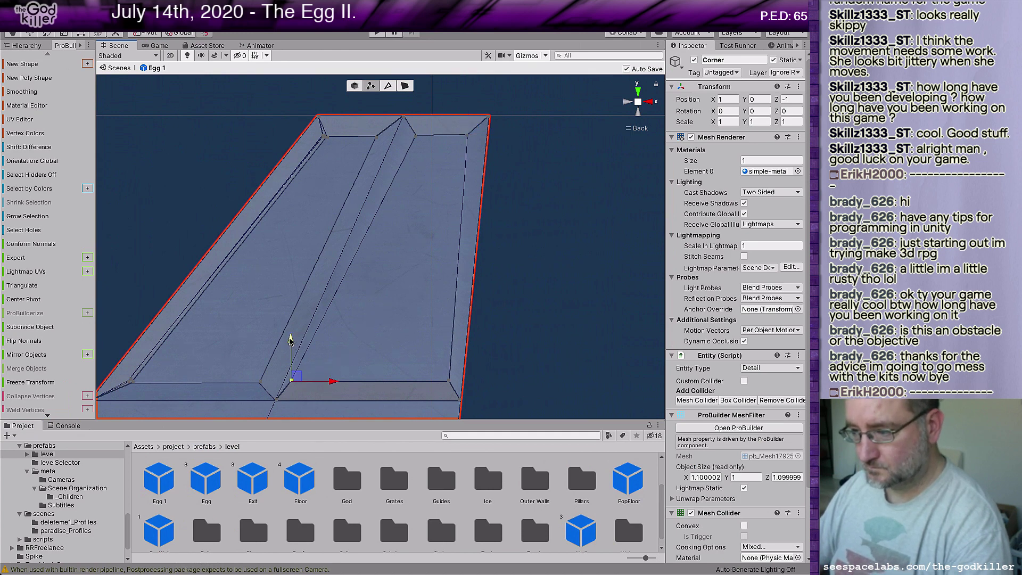
left_click_drag(290, 340, 330, 353)
scroll(330, 353, "up", 5)
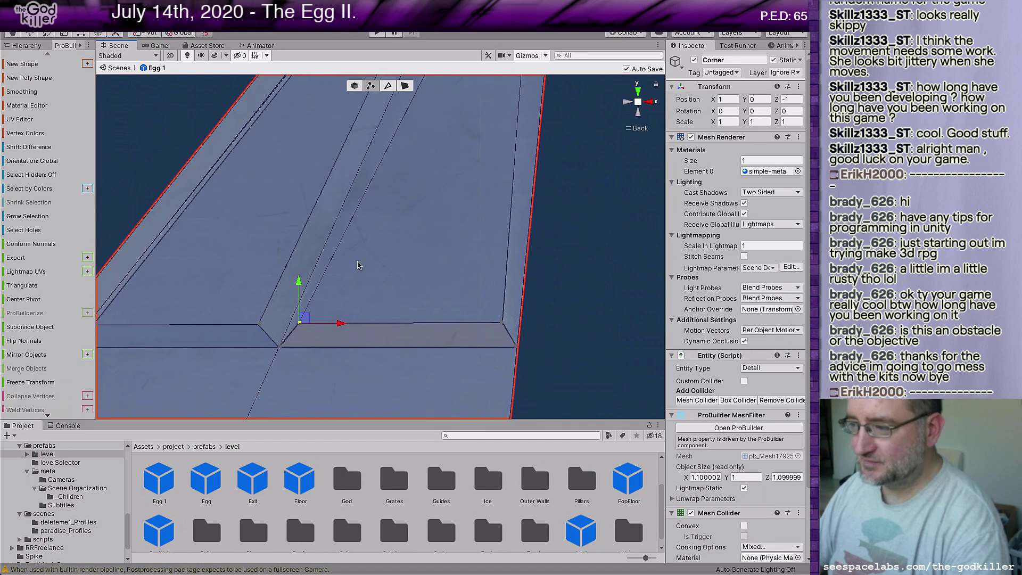
left_click_drag(297, 283, 305, 284)
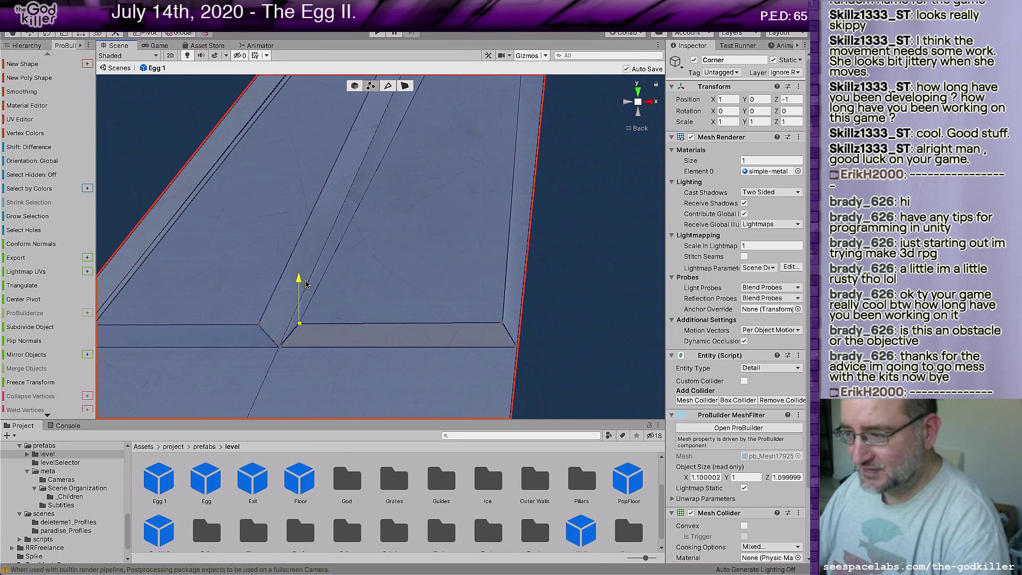
left_click_drag(306, 285, 306, 290)
scroll(393, 315, "up", 3)
middle_click_drag(393, 315, 455, 227)
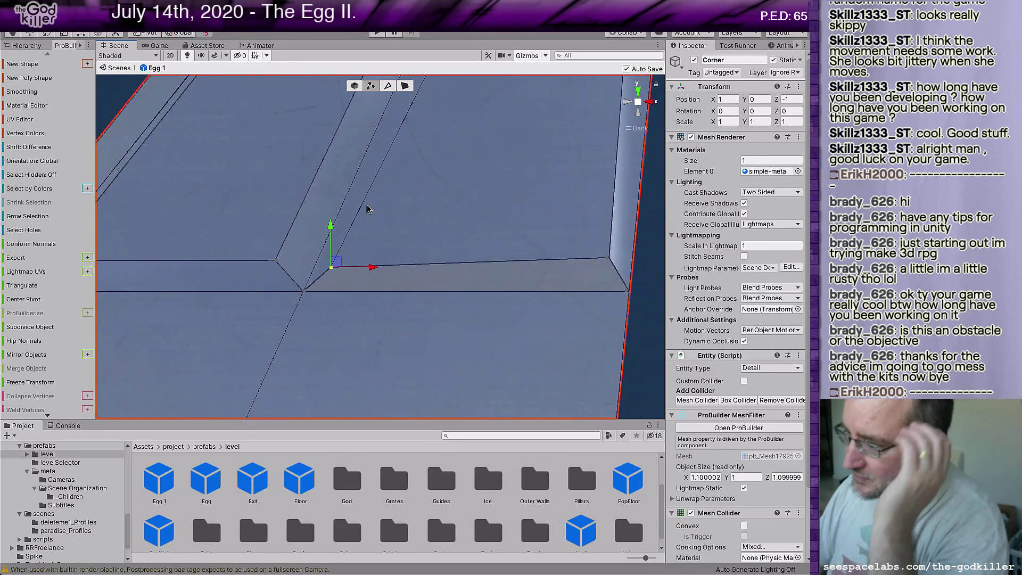
left_click_drag(331, 224, 332, 218)
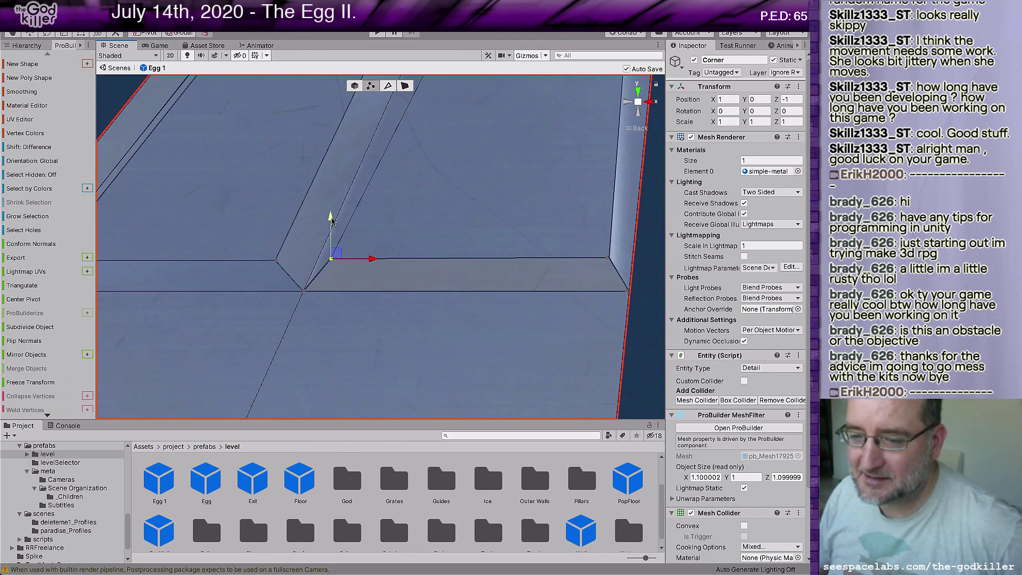
left_click_drag(332, 220, 332, 217)
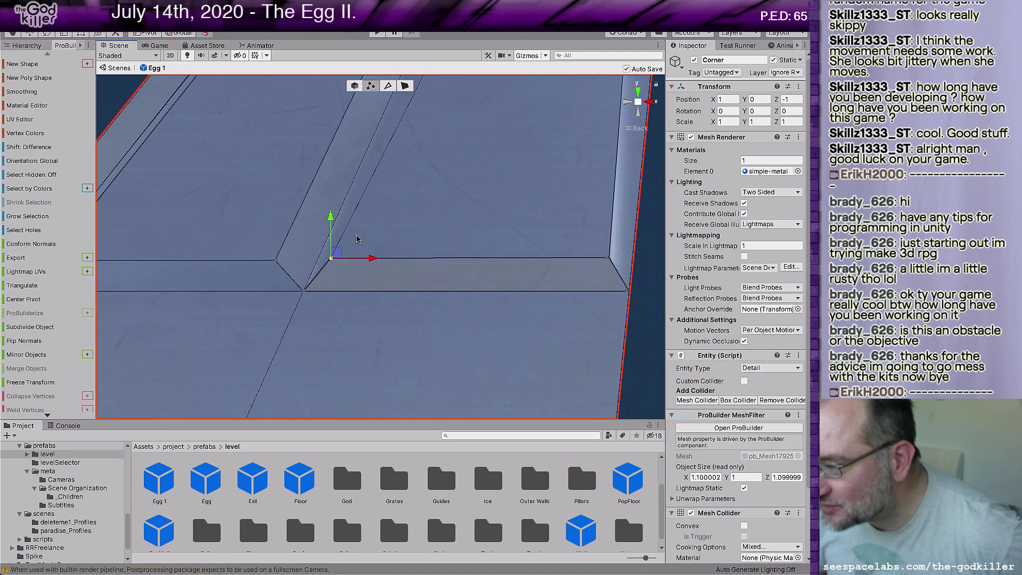
left_click_drag(374, 259, 387, 260)
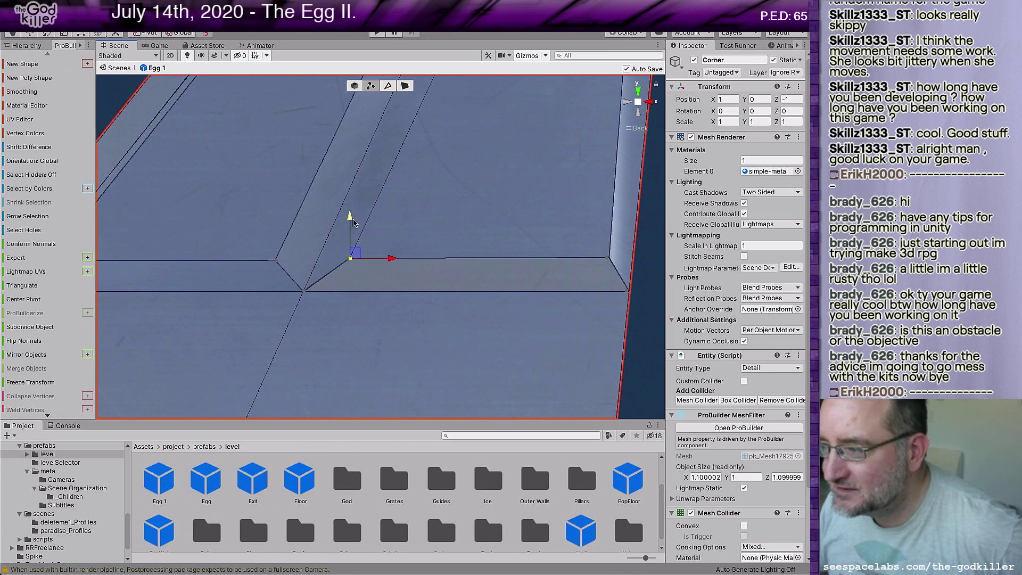
left_click_drag(352, 221, 353, 218)
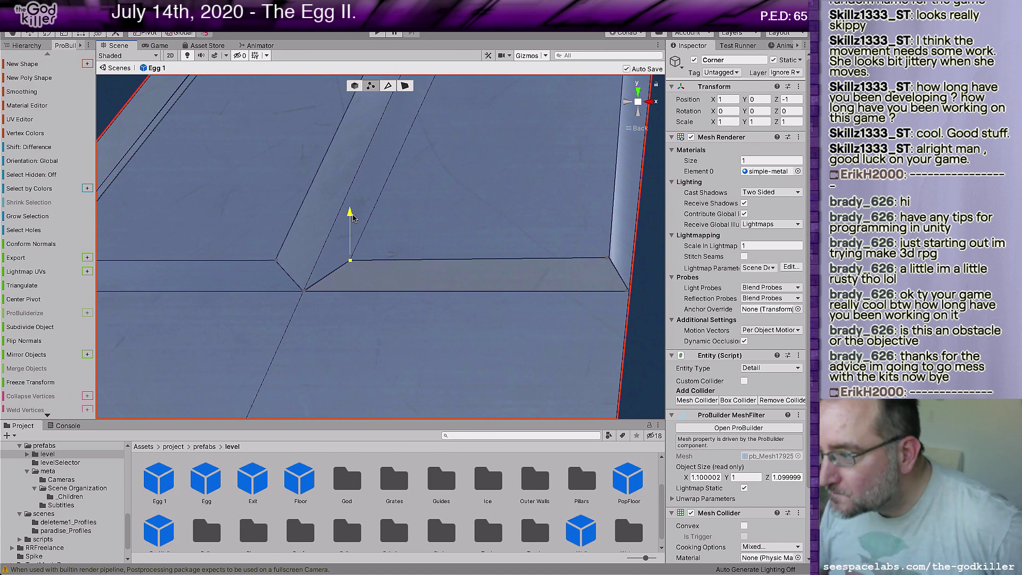
Move the inset's lower vertex near the Corner's outer edge inward along X and align it along Y with the opposite lower vertex
left_click(607, 258)
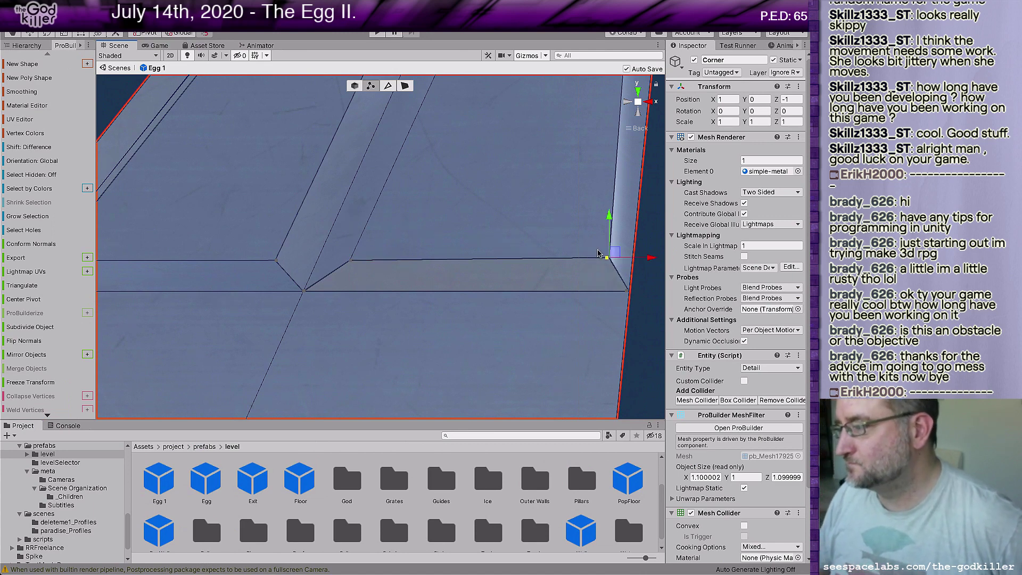
left_click_drag(653, 260, 643, 257)
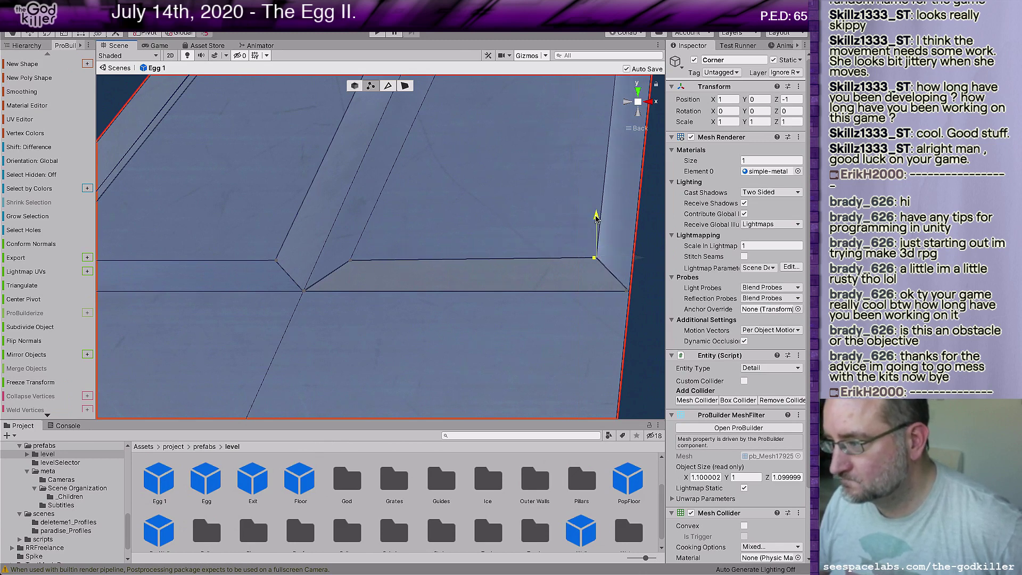
left_click_drag(597, 218, 599, 217)
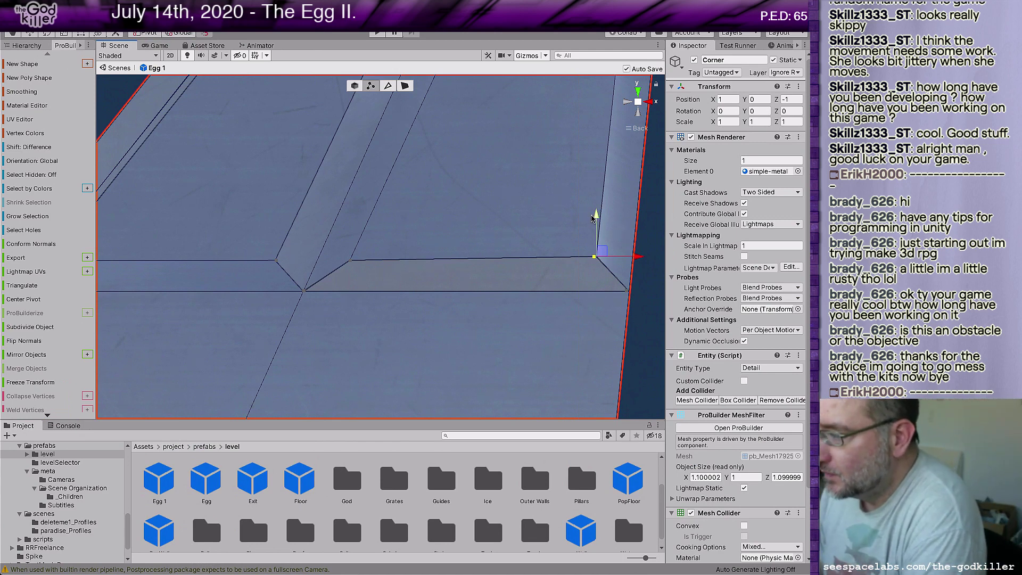
left_click_drag(598, 218, 597, 213)
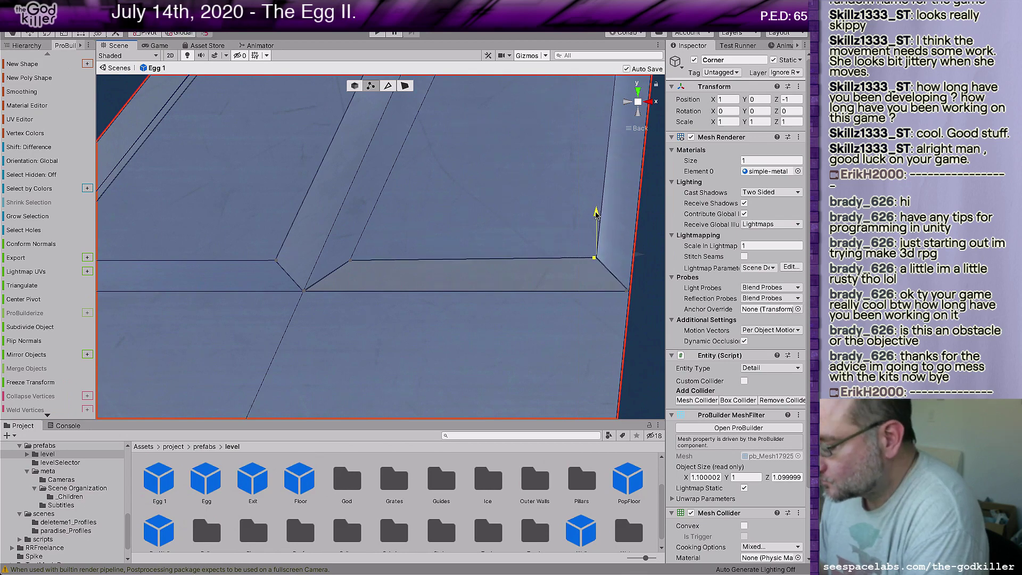
scroll(625, 264, "down", 3)
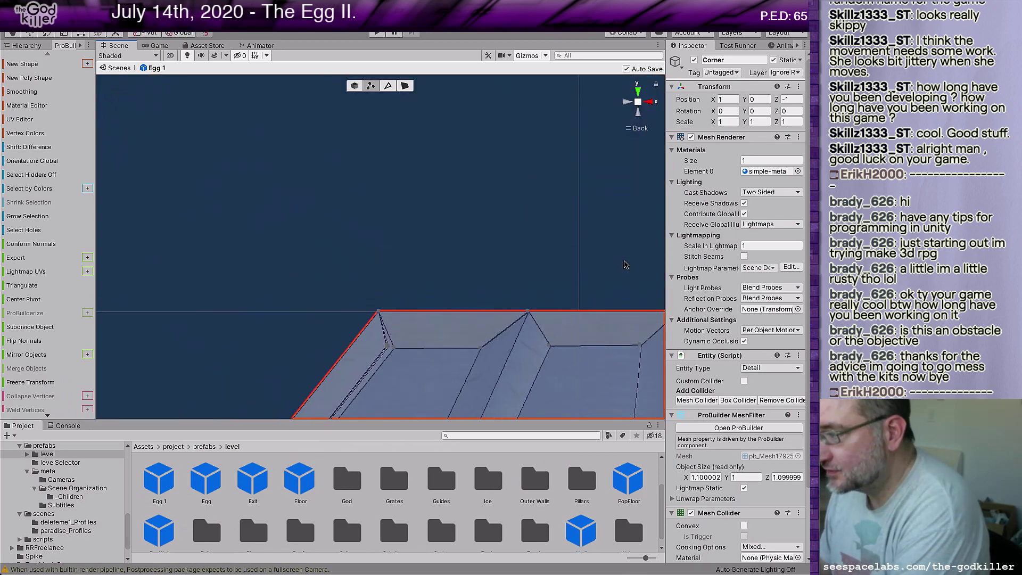
scroll(628, 265, "up", 3)
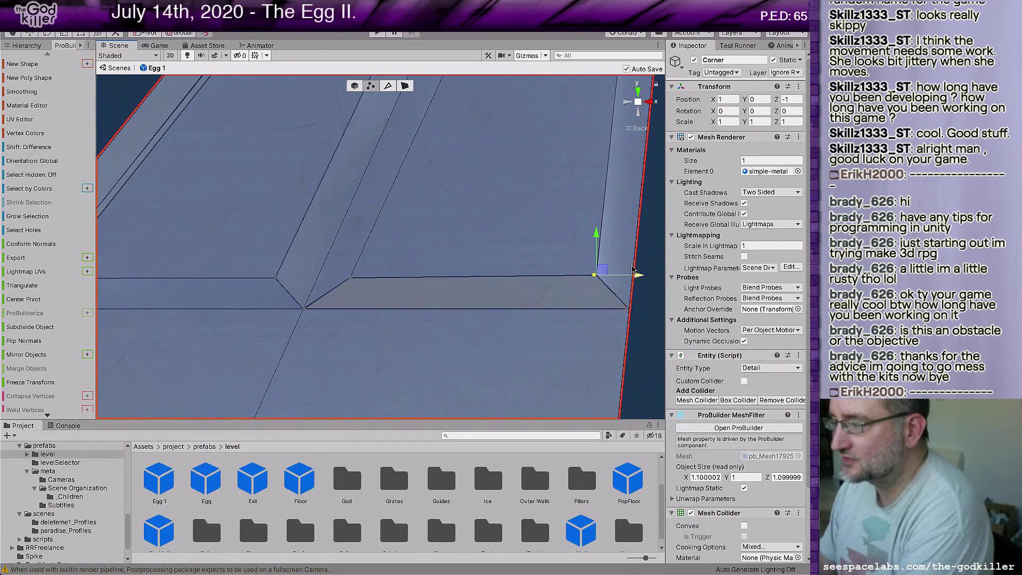
left_click_drag(638, 276, 631, 276)
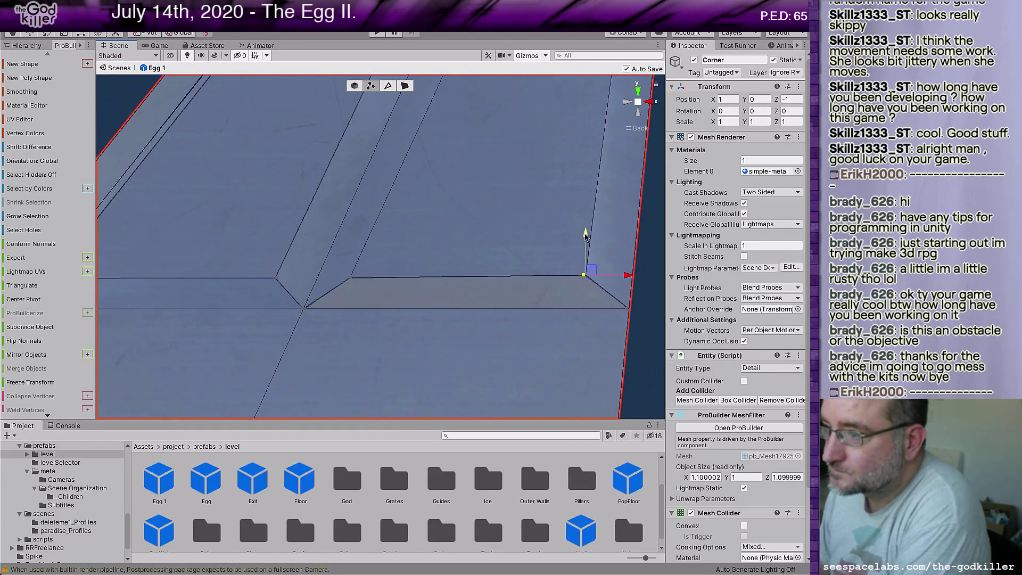
left_click_drag(585, 236, 588, 233)
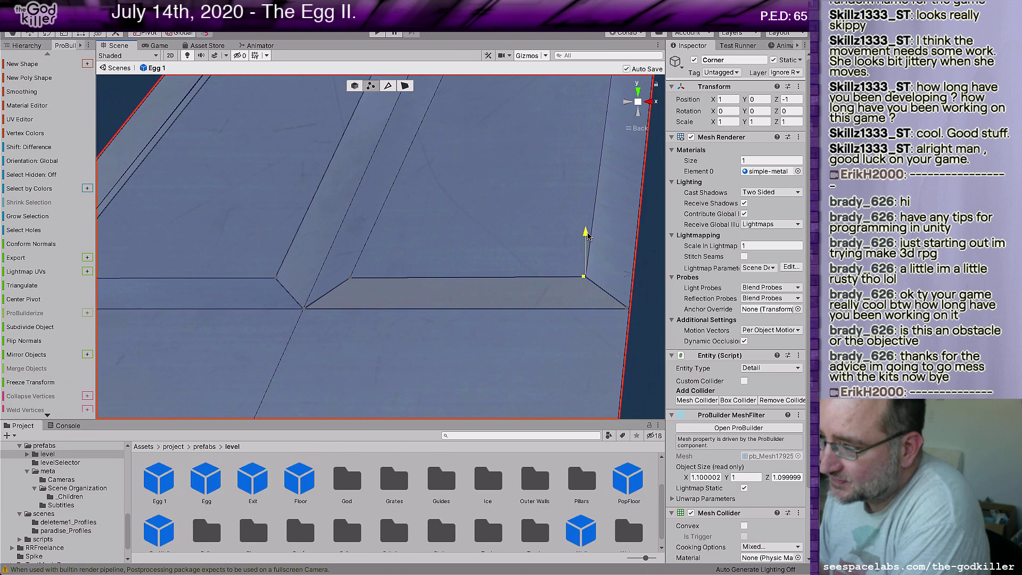
left_click_drag(588, 235, 588, 235)
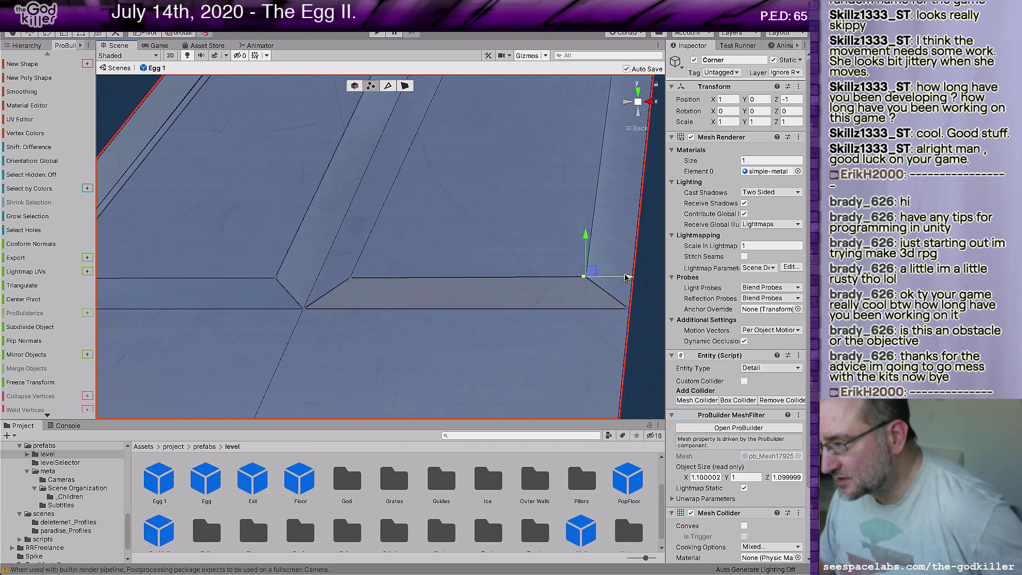
left_click_drag(626, 277, 635, 274)
Fine-tune the inset's upper and lower vertices beside the finished panel along X, one at a time, to even that side border
scroll(501, 220, "down", 3)
middle_click_drag(504, 208, 528, 219)
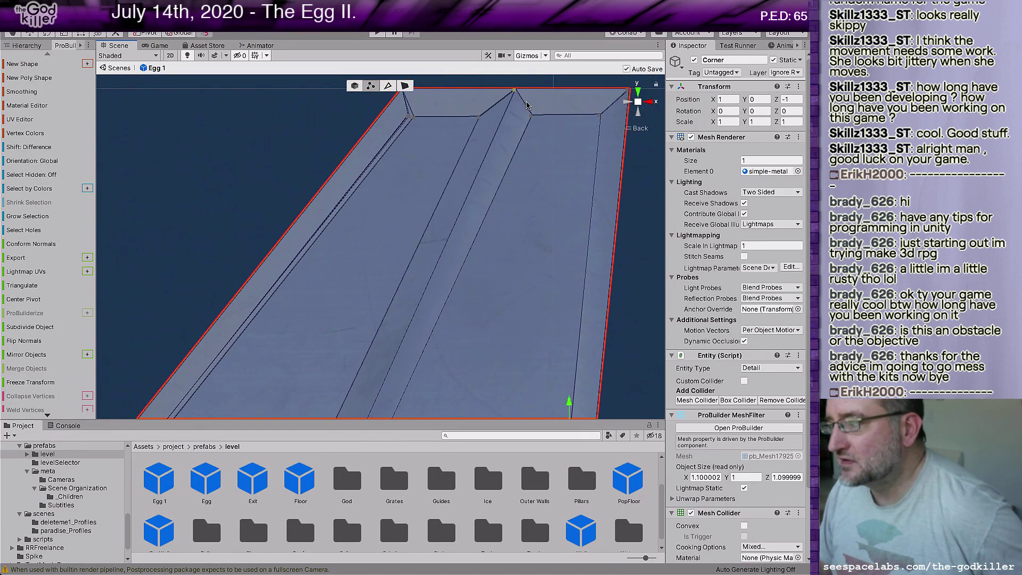
left_click(530, 115)
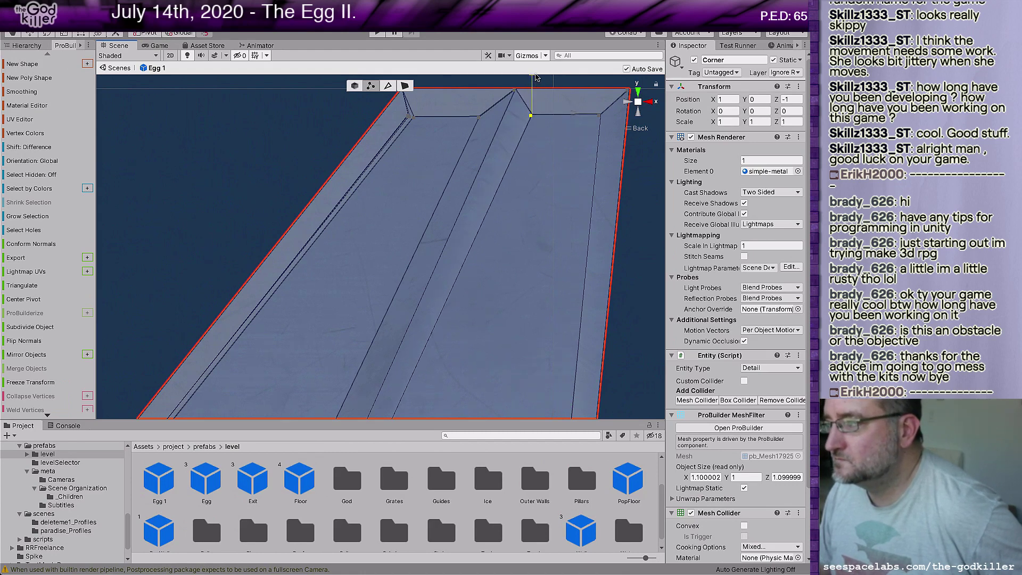
left_click_drag(580, 116, 574, 110)
middle_click_drag(530, 283, 544, 197)
left_click(395, 358)
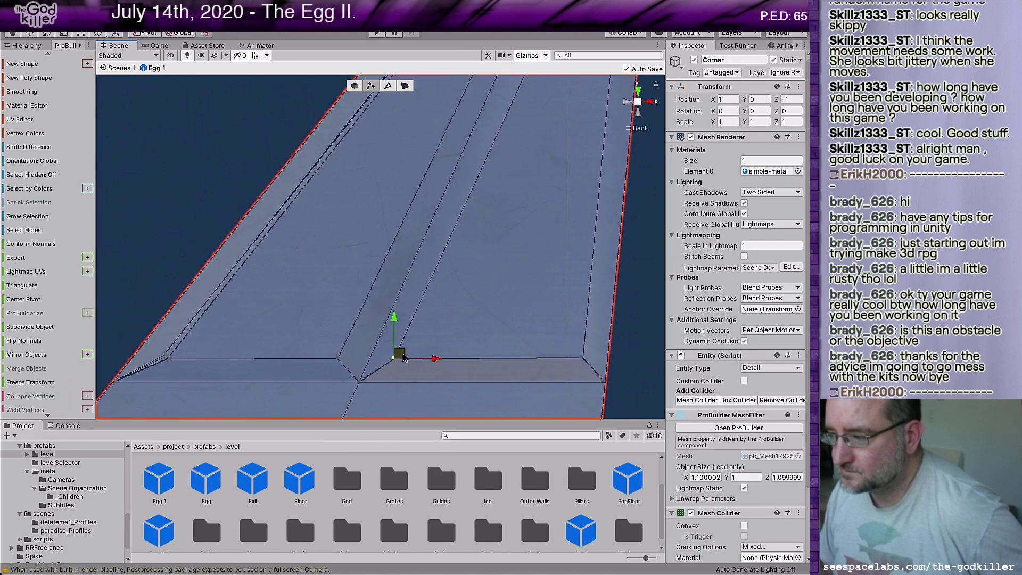
mouse_move(436, 359)
left_mouse_down()
mouse_move(445, 361)
mouse_move(436, 360)
mouse_move(442, 346)
left_mouse_up()
middle_click_drag(442, 346, 520, 222)
scroll(476, 286, "up", 1)
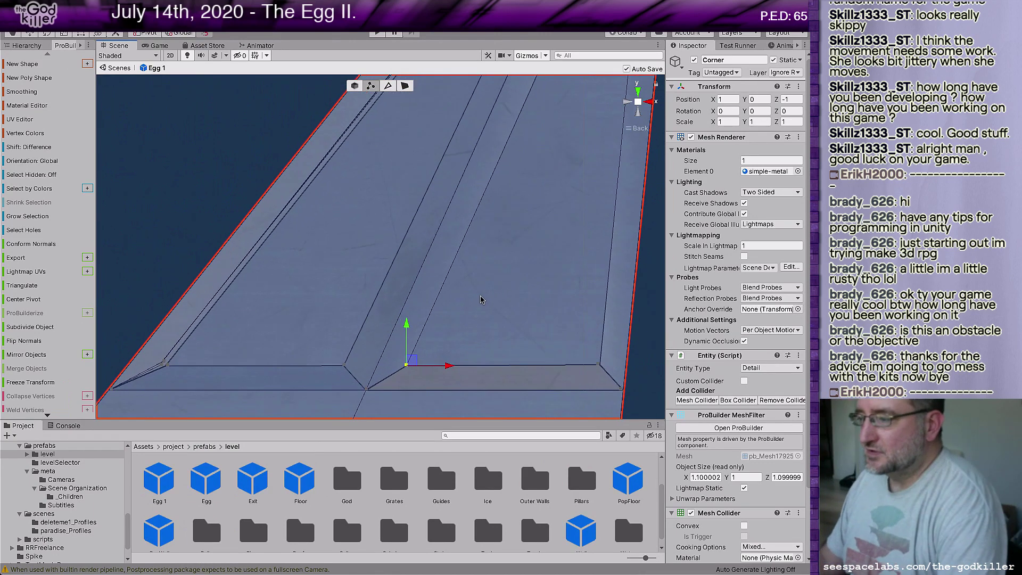
Adjust the new inset's lower vertex beside the finished panel along Y to level it with the opposite lower vertex
scroll(478, 301, "up", 2)
middle_click_drag(479, 319, 452, 265)
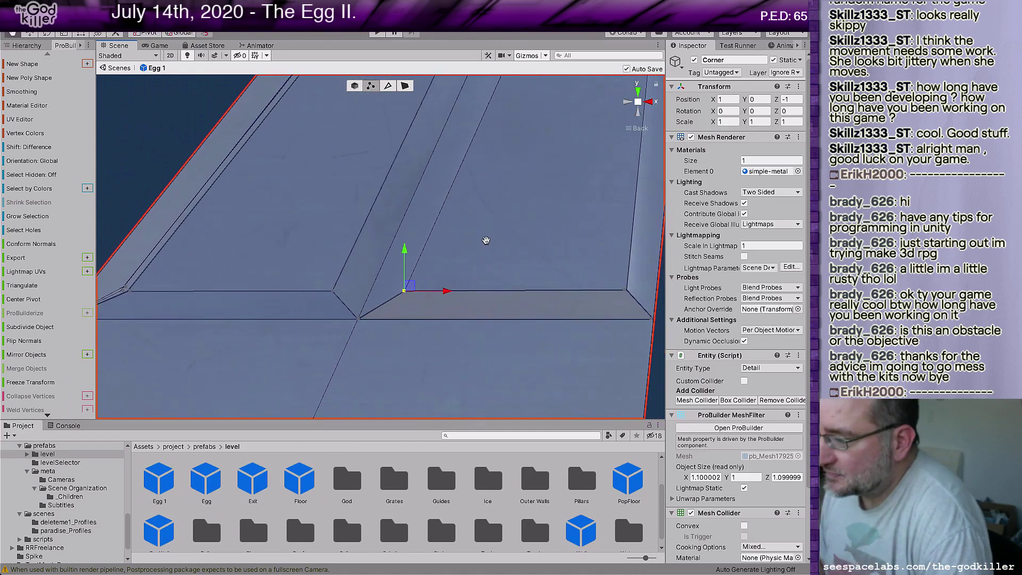
left_click(418, 282)
left_click(409, 288)
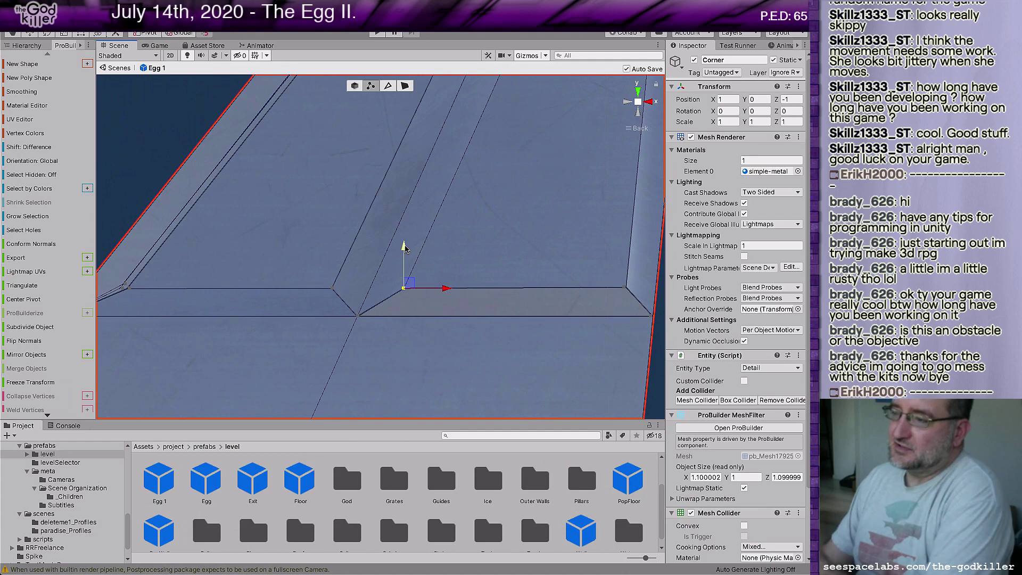
left_click_drag(406, 249, 402, 222)
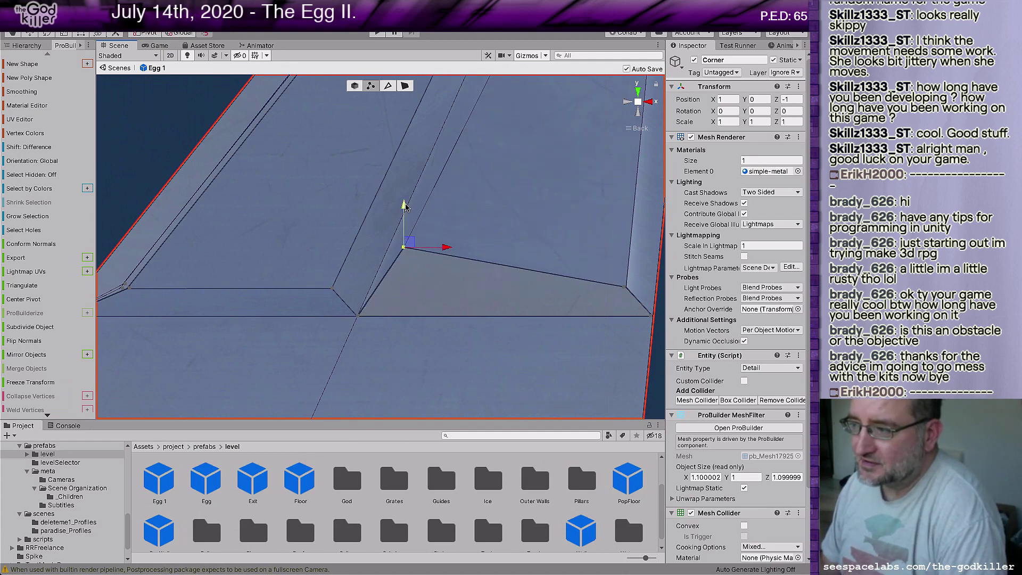
left_click_drag(402, 203, 404, 243)
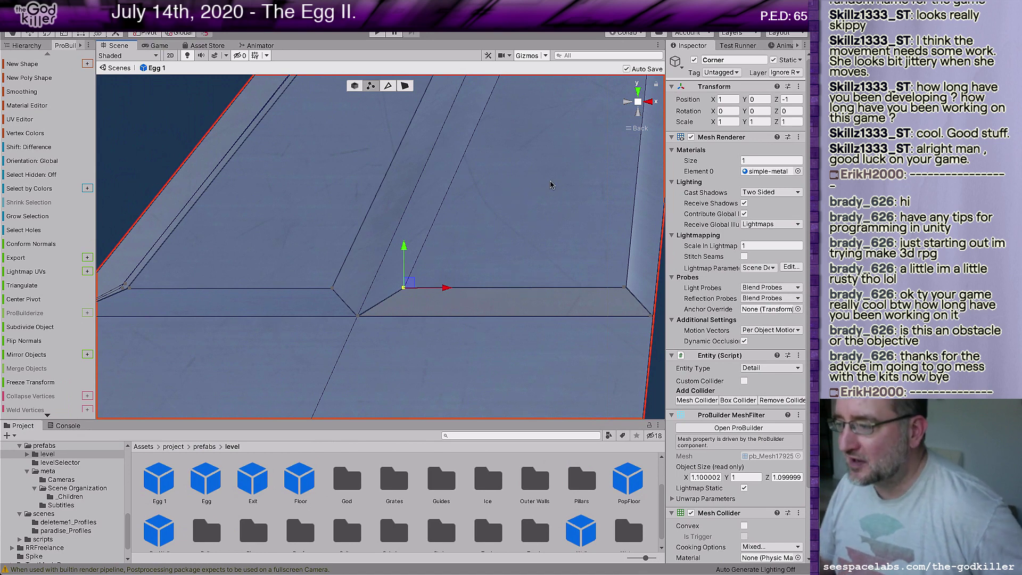
Fine-tune the inset's upper vertex beside the finished panel along X to even the border between the two panels
middle_click_drag(519, 191, 488, 438)
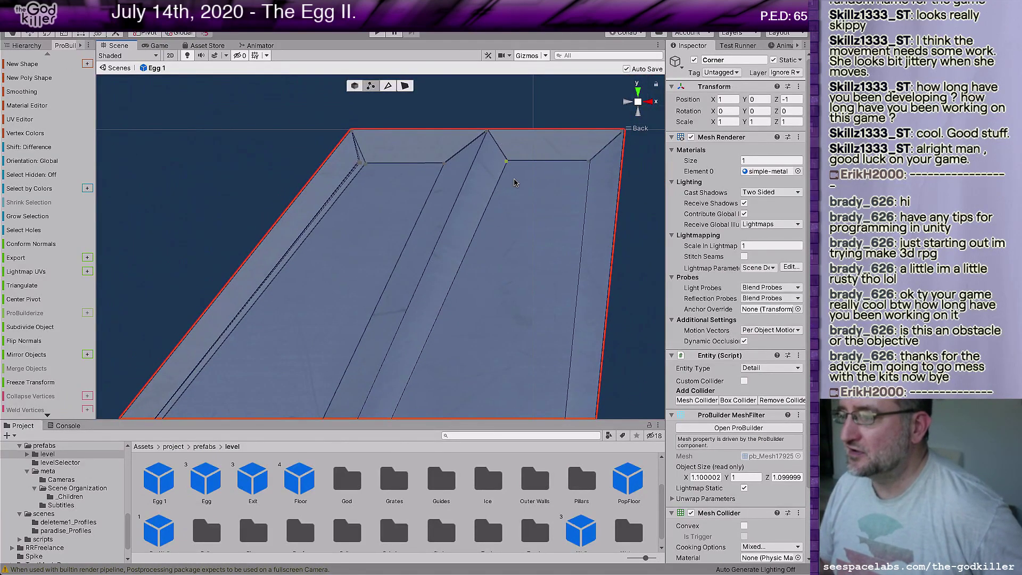
left_click(513, 169)
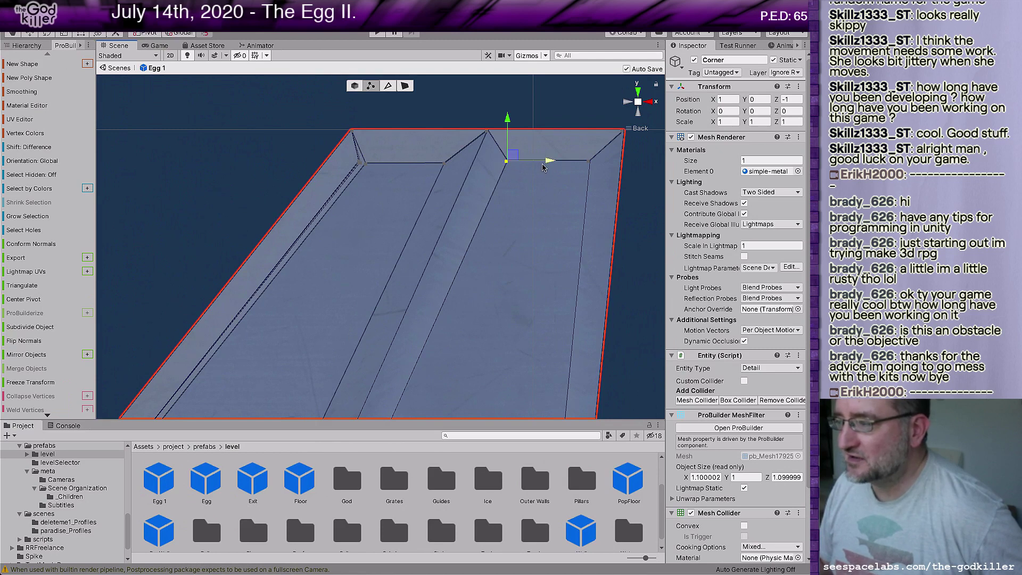
mouse_move(547, 160)
left_mouse_down()
mouse_move(572, 164)
mouse_move(552, 169)
left_mouse_up()
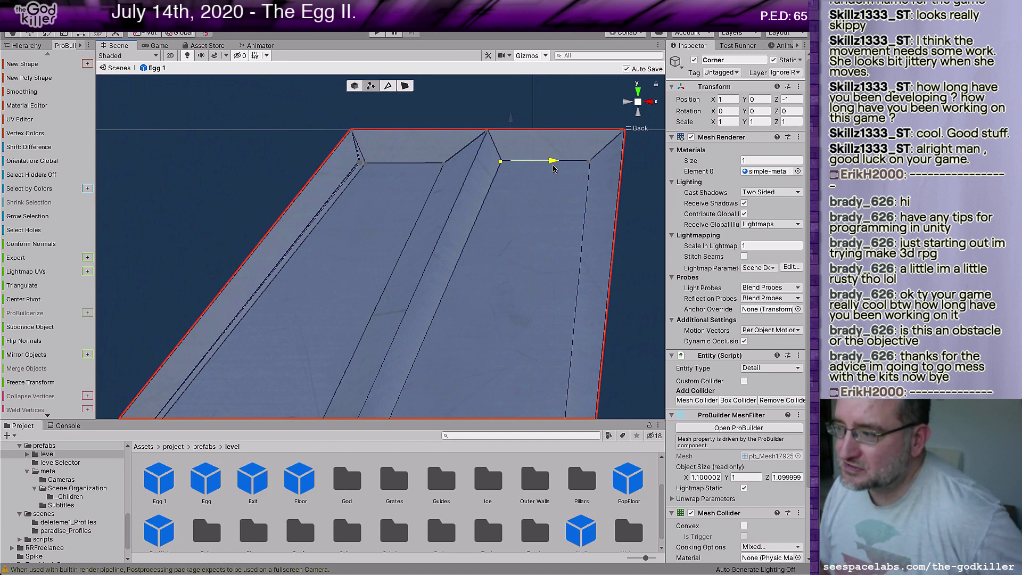
left_click_drag(554, 169, 552, 168)
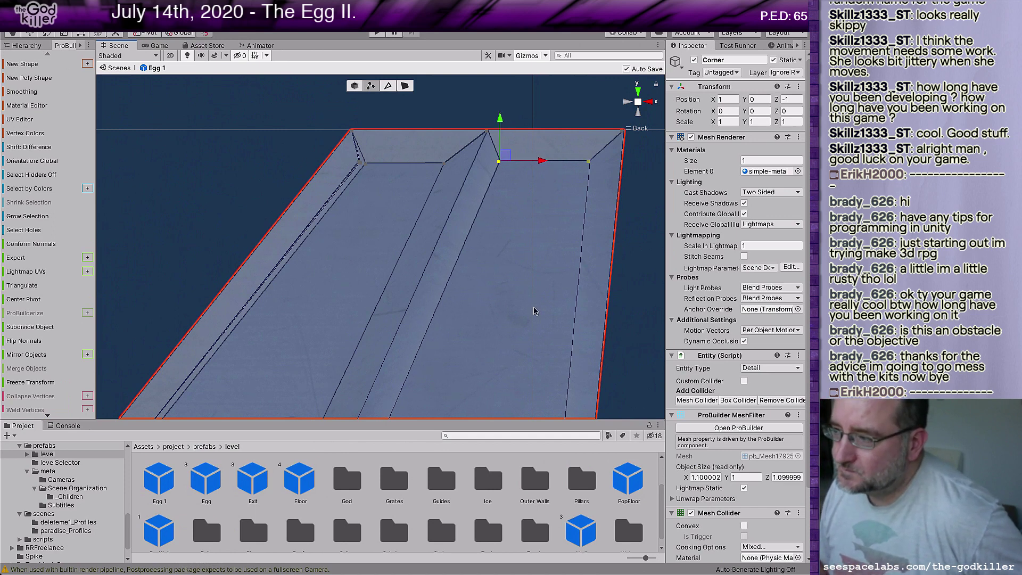
middle_click_drag(535, 309, 509, 263)
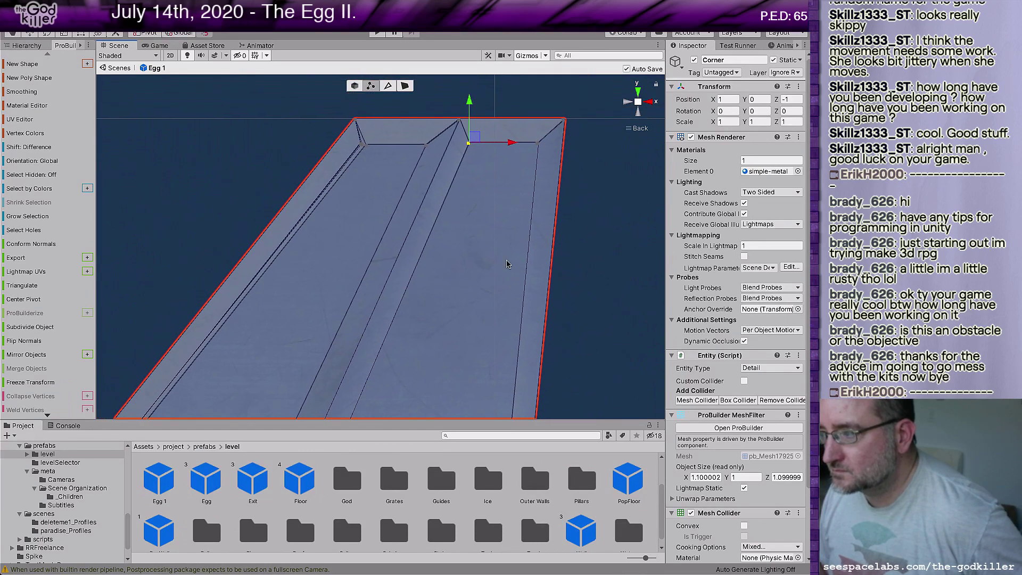
left_click_drag(509, 144, 514, 143)
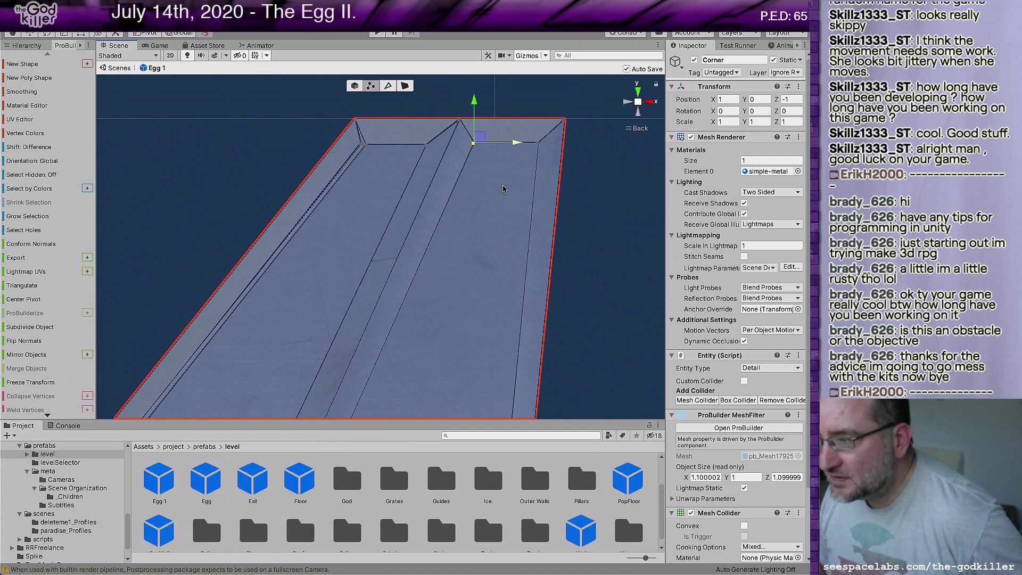
middle_click_drag(479, 280, 484, 180)
middle_click_drag(487, 135, 485, 240)
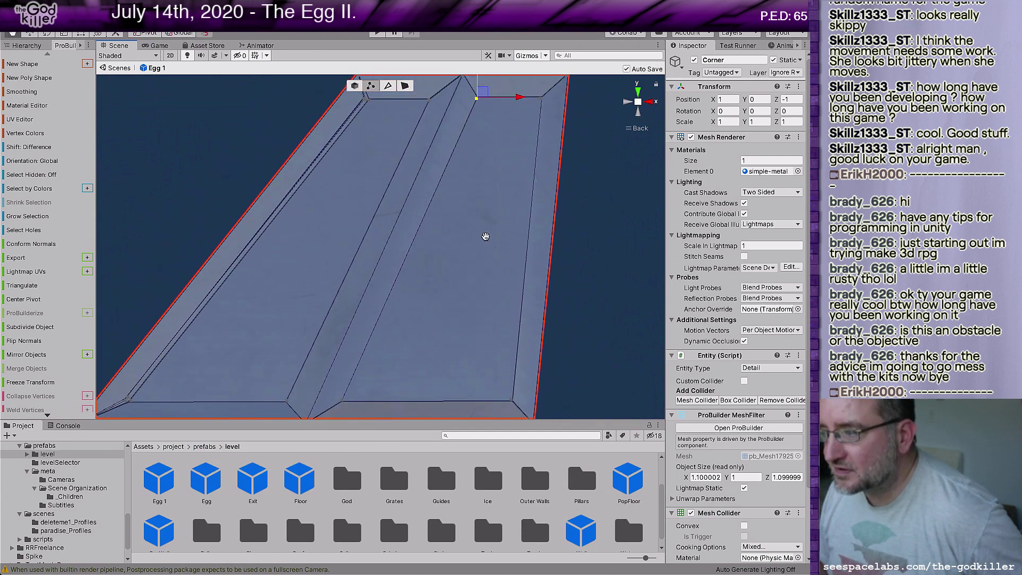
Adjust the depth of the inset's upper edge along Z, comparing it from the Left and Back sides
left_click(627, 102)
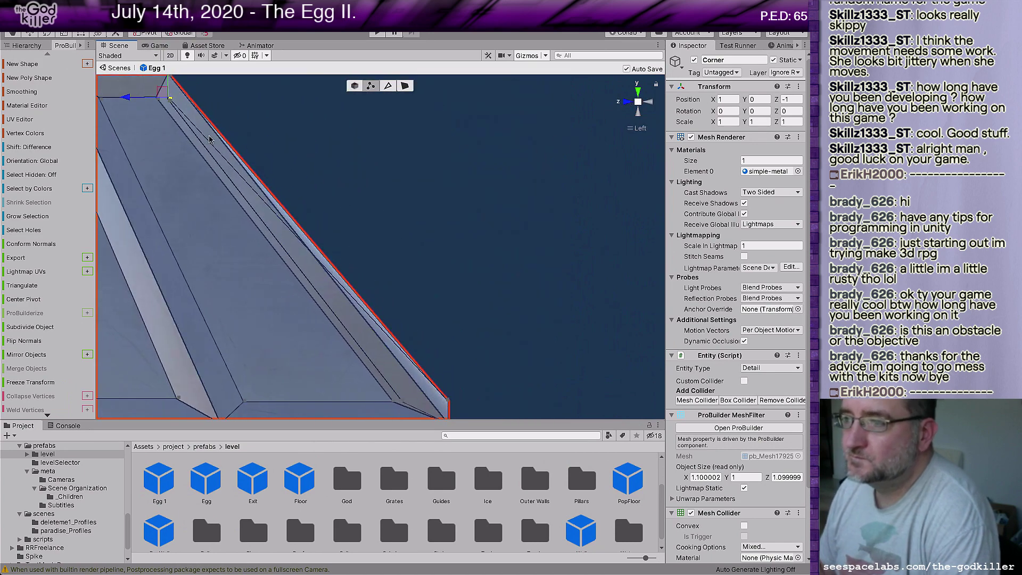
key("f")
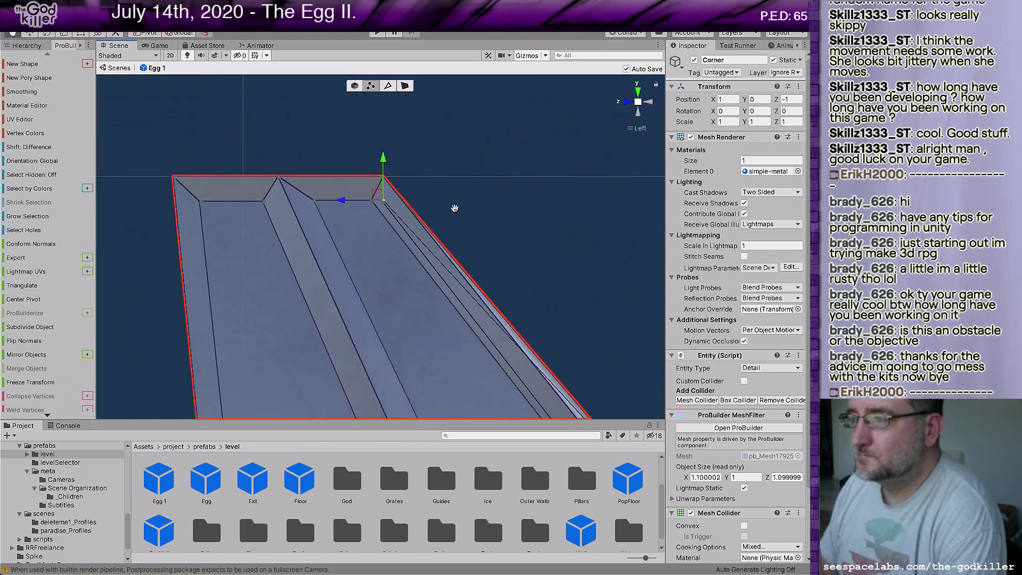
left_click_drag(343, 206, 347, 201)
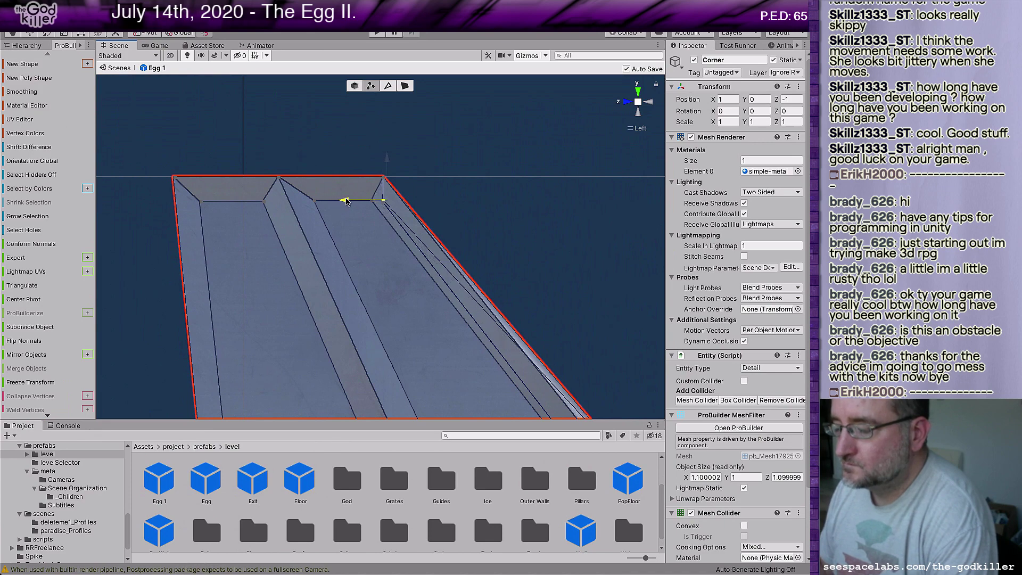
left_click(645, 103)
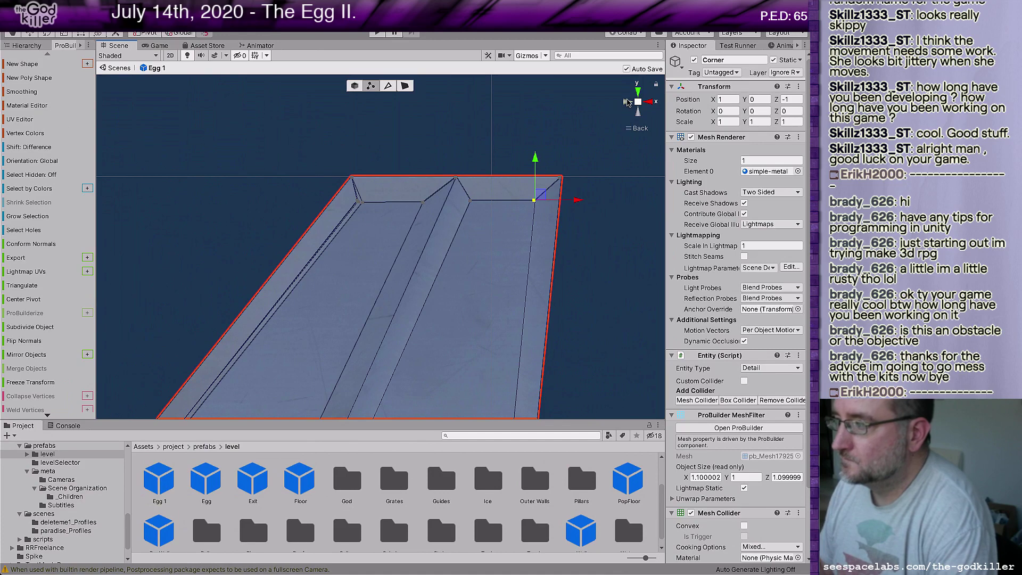
left_click(628, 102)
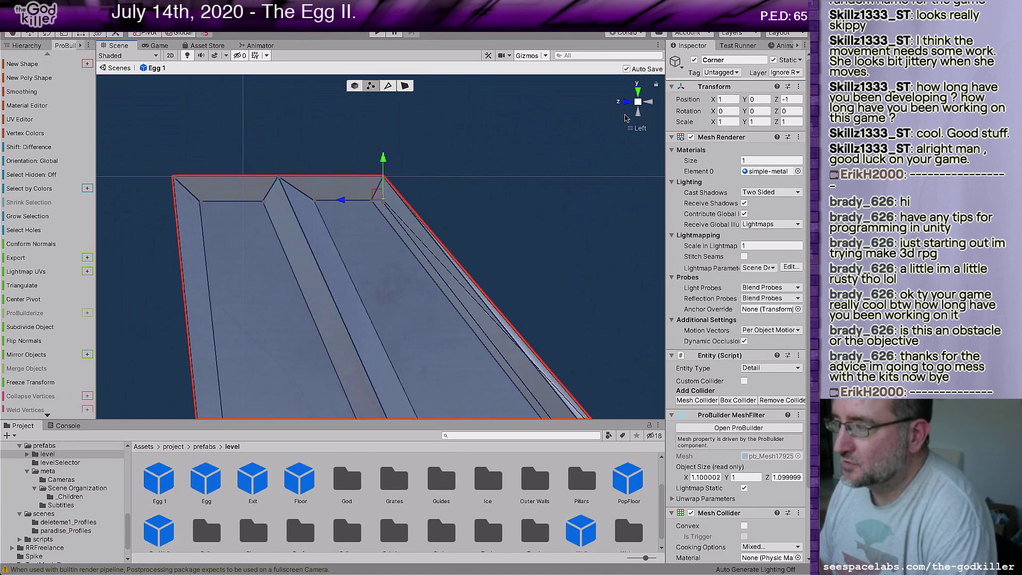
left_click(649, 102)
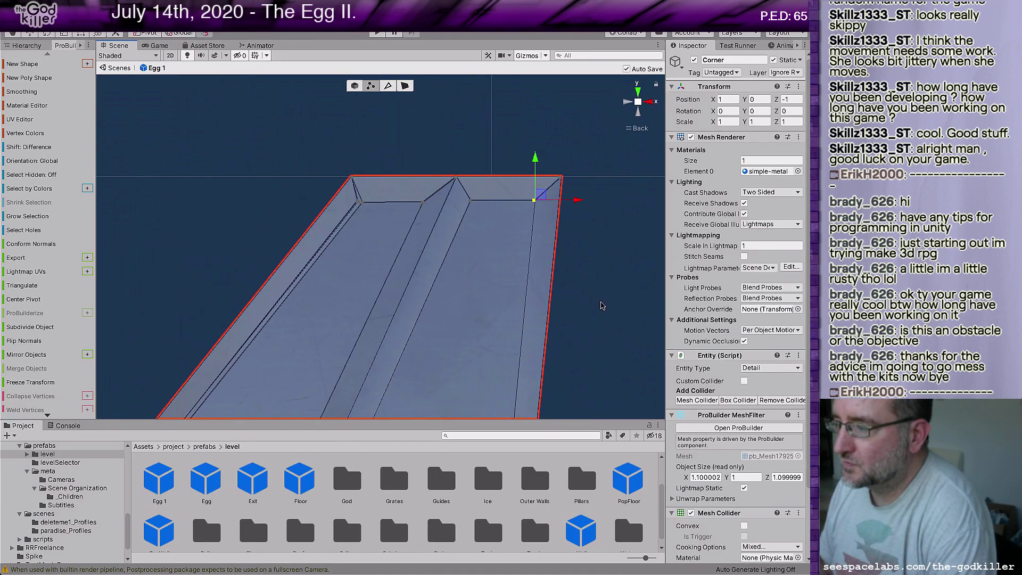
Push the inset's two lower vertices inward along Z, one at a time, to recess the panel's lower edge
left_click(361, 302)
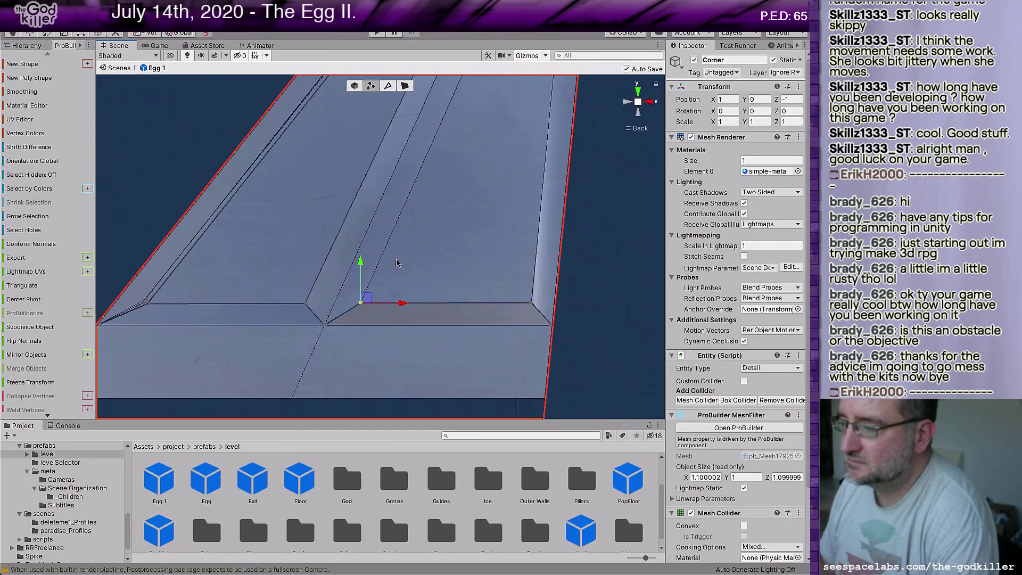
left_click(624, 107)
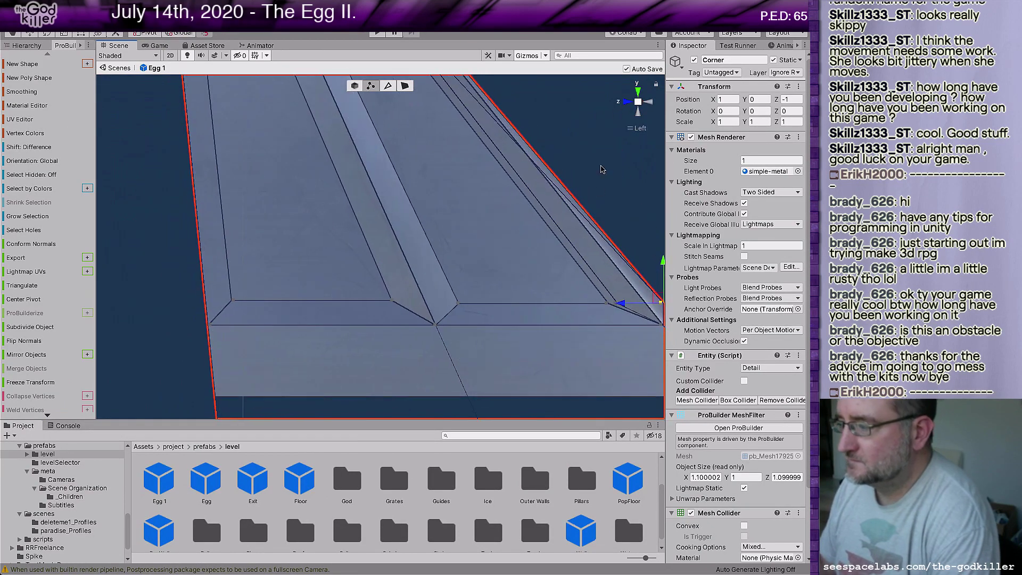
middle_click_drag(540, 269, 260, 291)
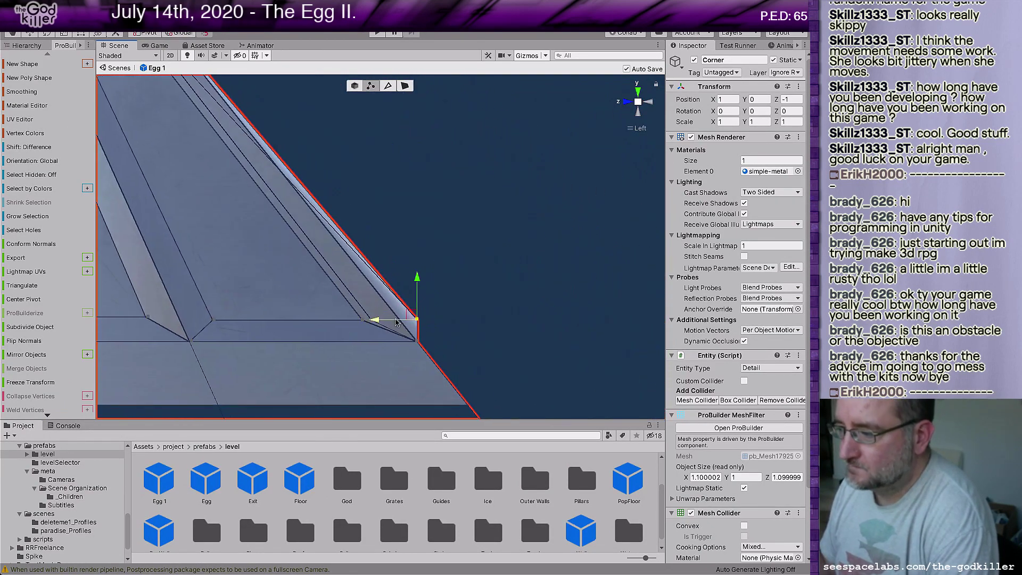
left_click_drag(375, 321, 342, 323)
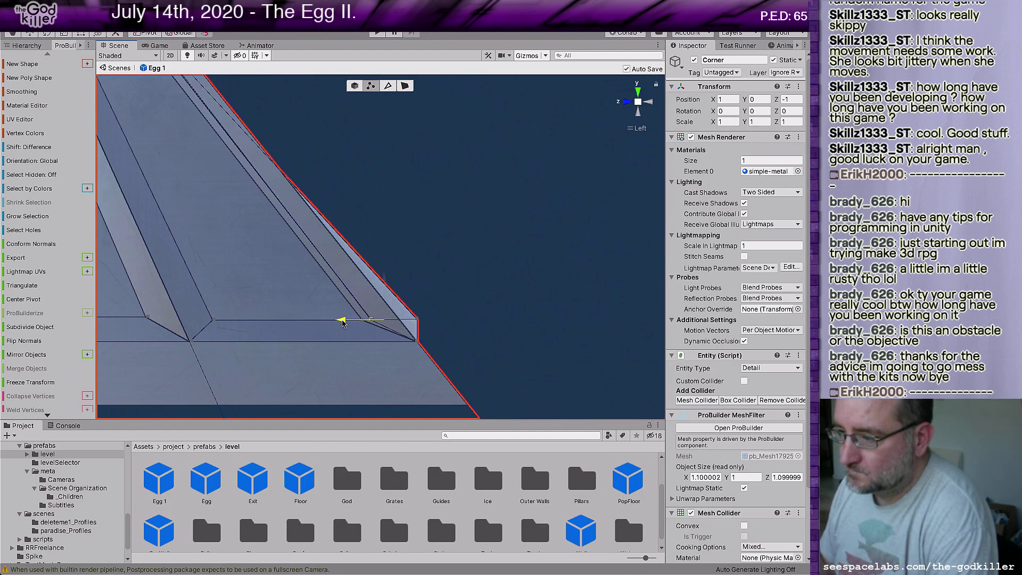
left_click(649, 102)
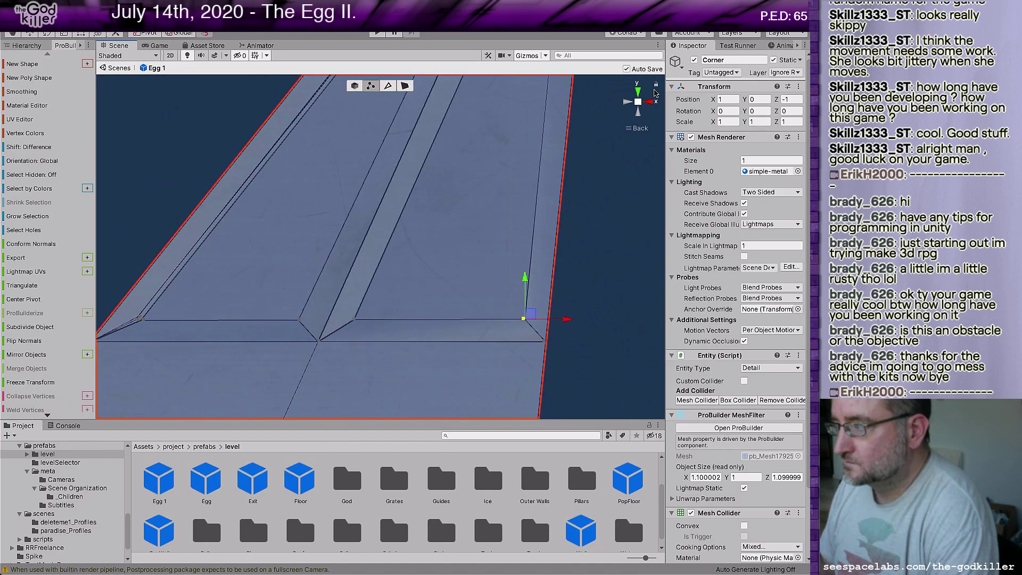
left_click(630, 103)
left_click_drag(413, 325, 335, 323)
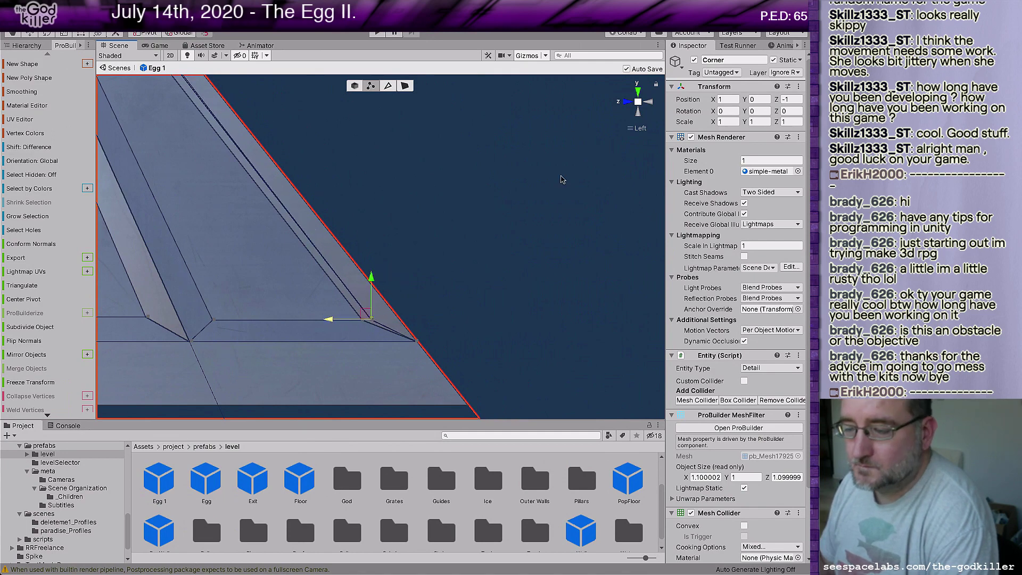
left_click(649, 102)
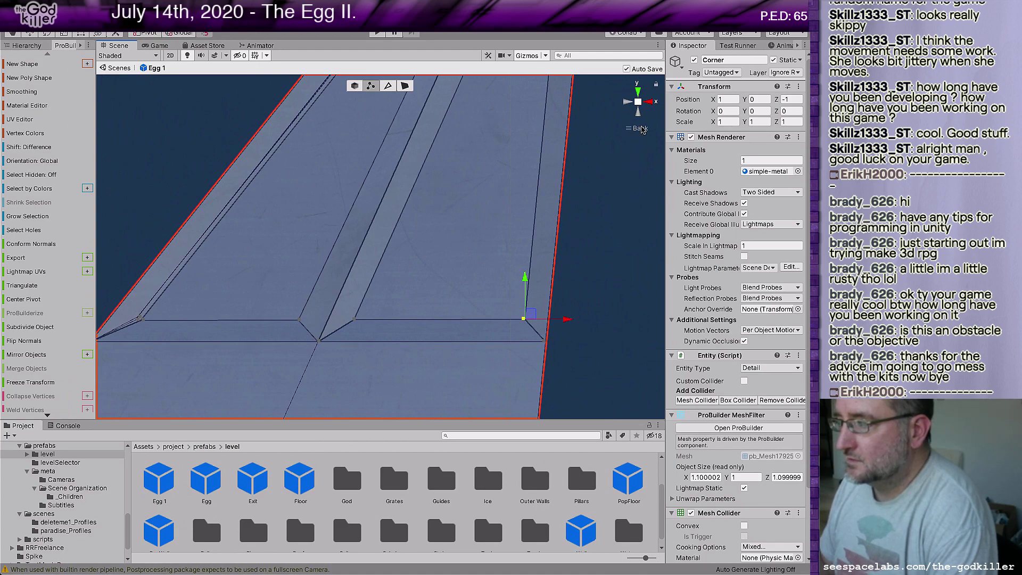
Examine the Corner's recessed panels and lower sloped faces in perspective from several sides
left_click(638, 129)
scroll(562, 234, "up", 10)
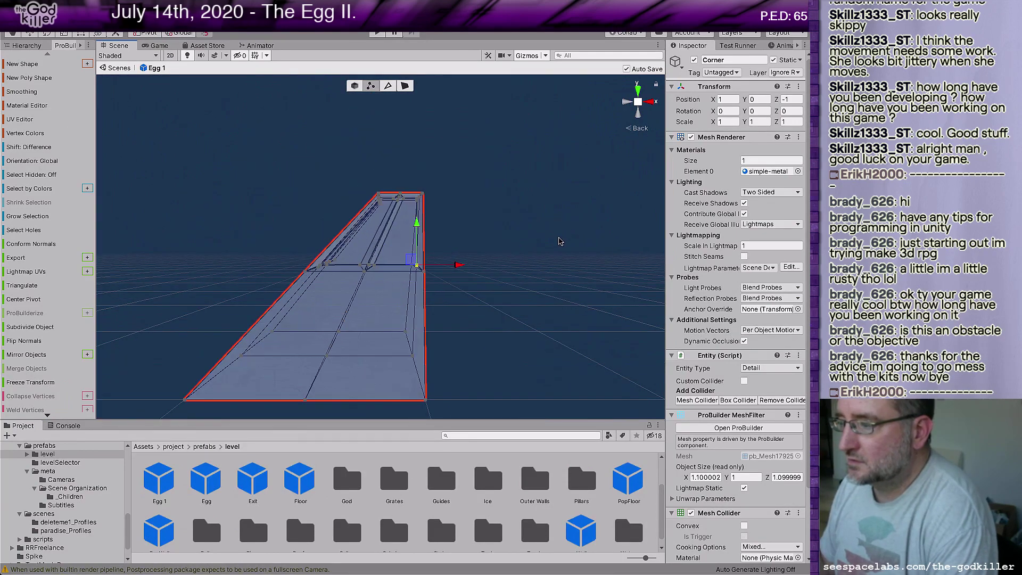
right_click_drag(522, 260, 554, 304)
scroll(554, 307, "down", 8)
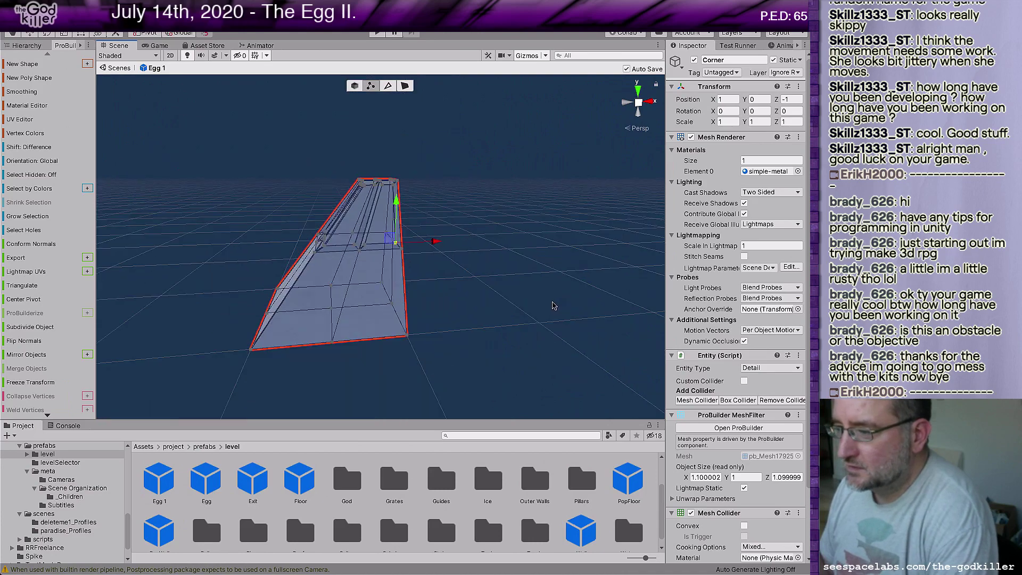
middle_click_drag(538, 298, 692, 302)
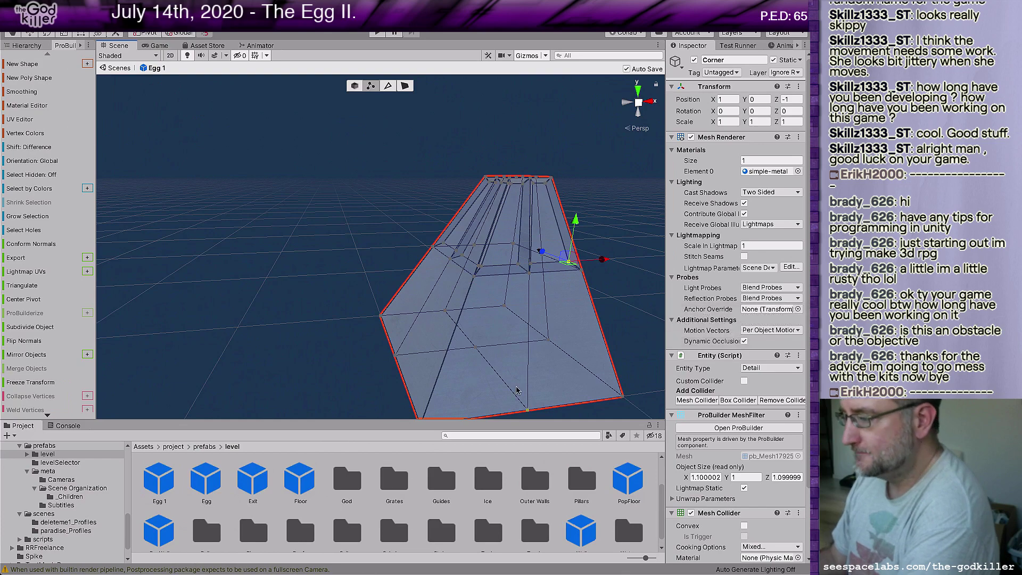
scroll(497, 325, "up", 5)
left_click_drag(353, 322, 484, 348, "alt")
middle_click_drag(314, 339, 477, 302)
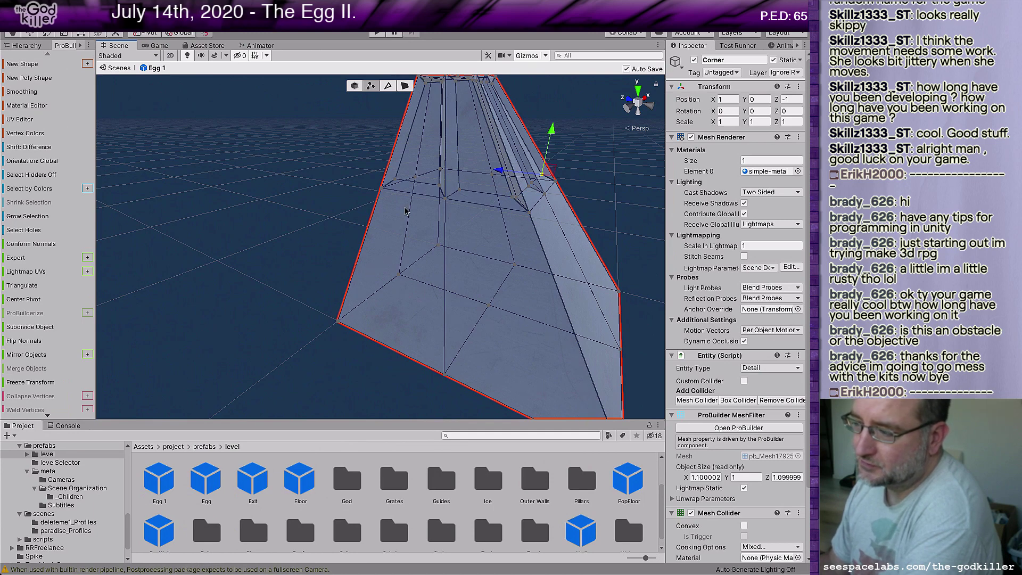
mouse_move(351, 297)
left_mouse_down("alt")
mouse_move(349, 326)
mouse_move(450, 279)
mouse_move(358, 310)
left_mouse_up("alt")
middle_click_drag(295, 313, 388, 213)
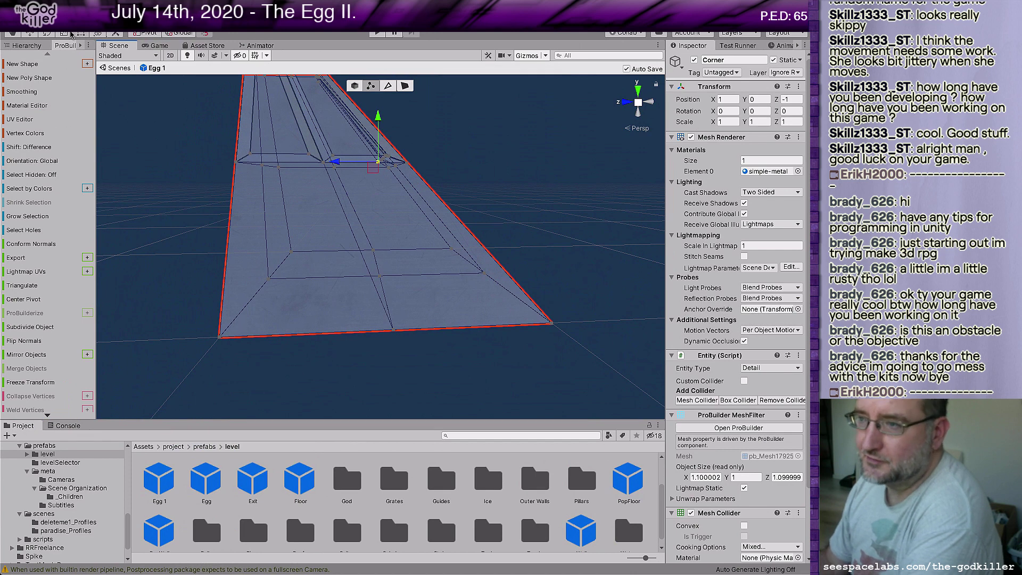
Save the edited Egg 1 prefab
left_click(75, 11)
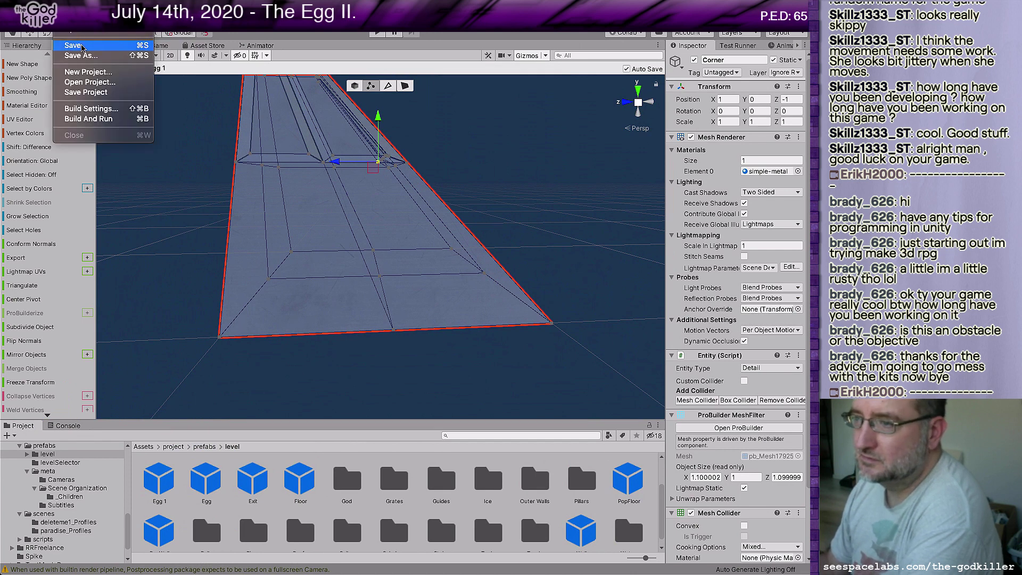
Save the current work and select the lower faces on one side of the Corner mesh in face mode
left_click(75, 45)
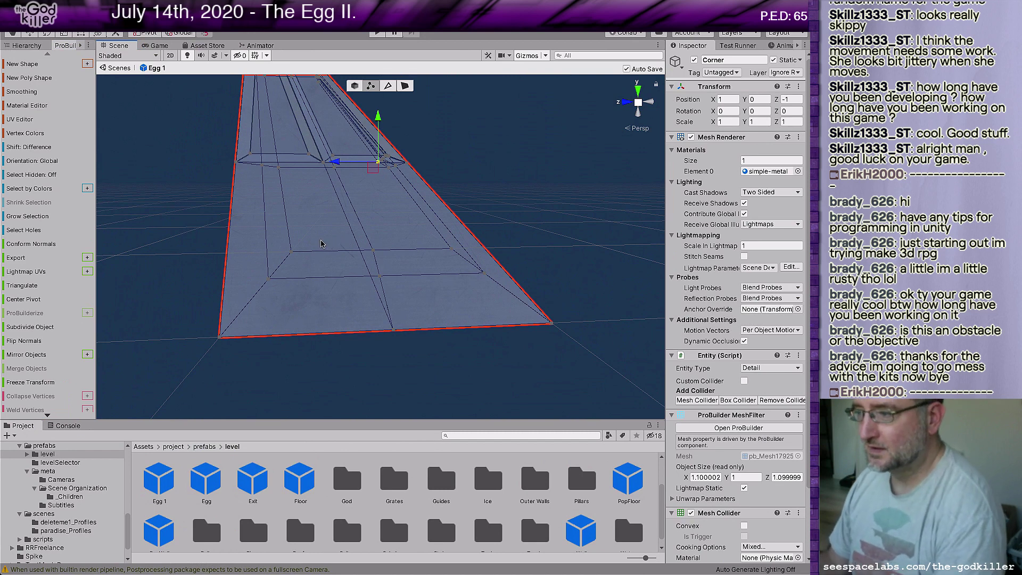
left_click(318, 240)
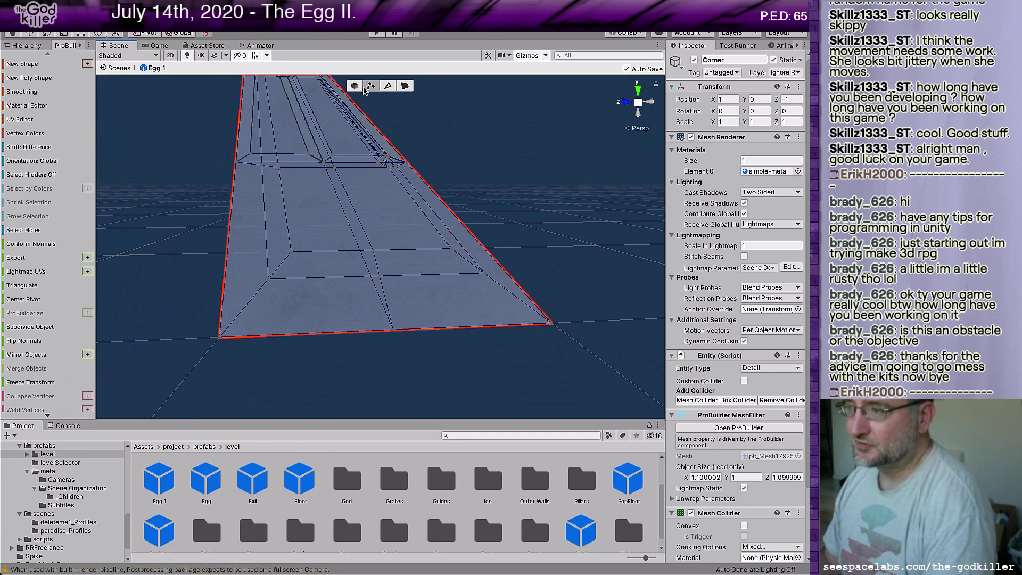
left_click(413, 92)
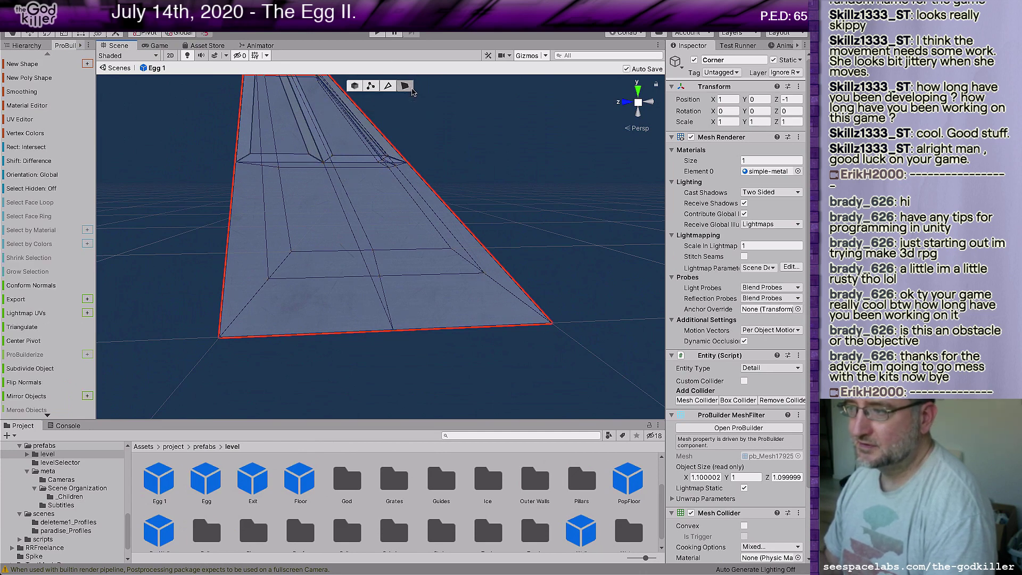
left_click(314, 234)
left_click(401, 236, "shift")
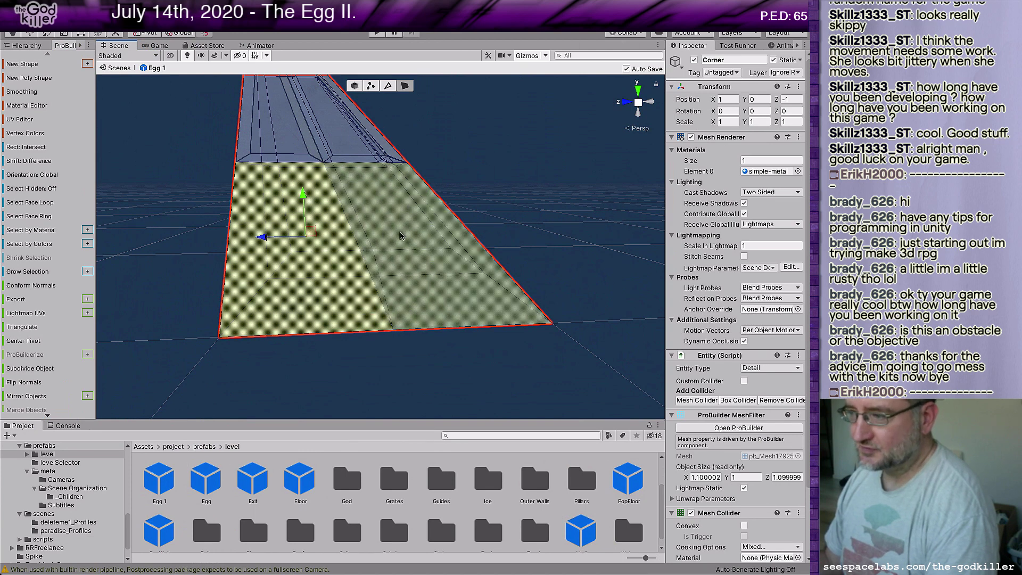
left_click(400, 237, "shift")
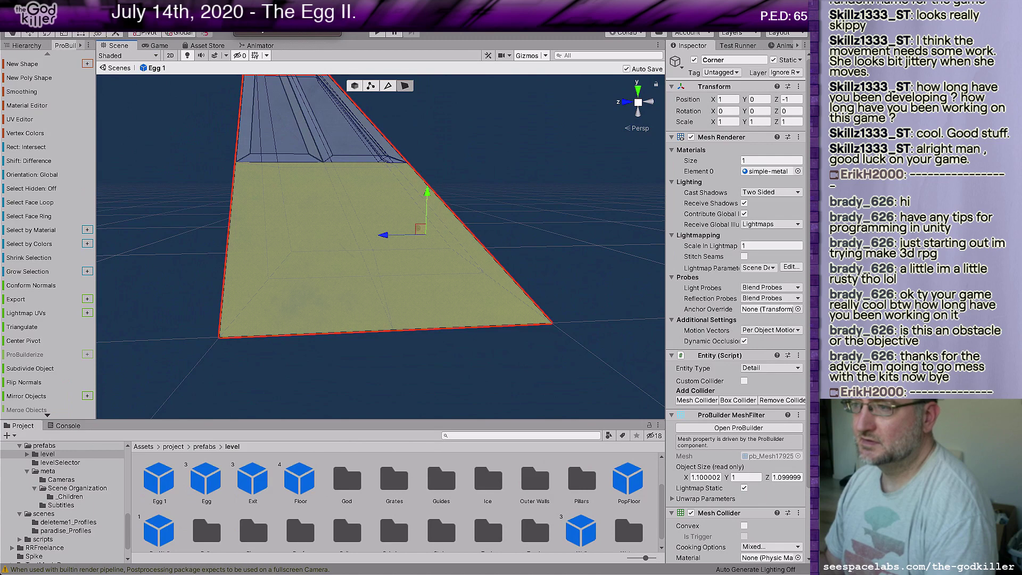
mouse_move(287, 17)
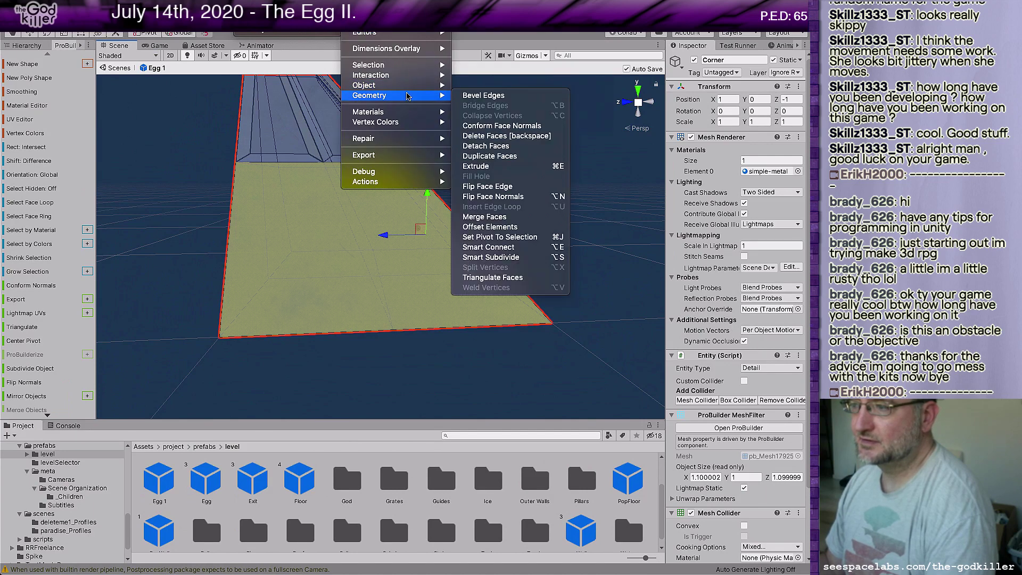
mouse_move(411, 113)
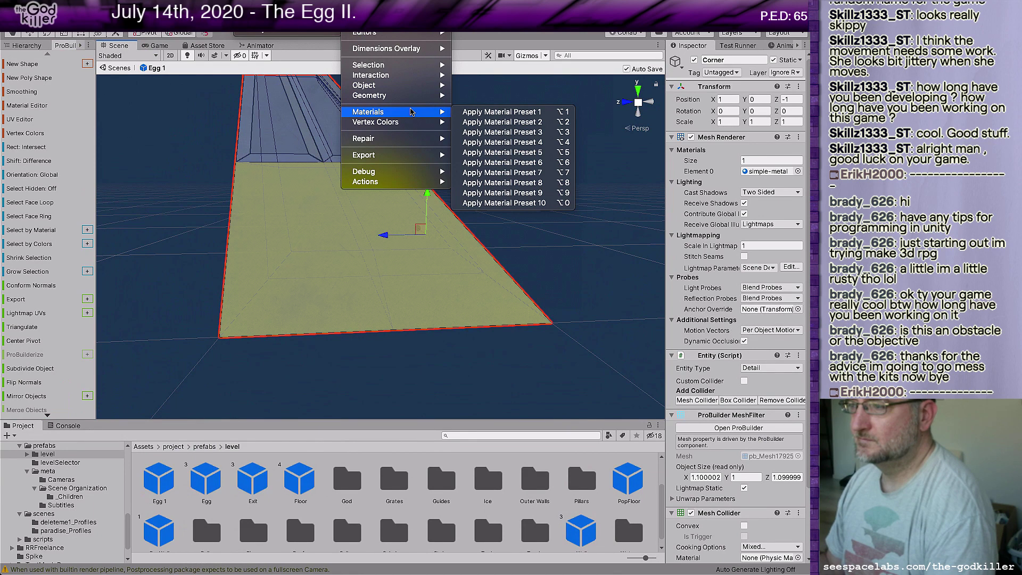
left_click(524, 33)
Add the adjacent side's lower faces to the selection and apply Smart Subdivide to all selected faces
right_click_drag(552, 232, 429, 235)
middle_click_drag(429, 234, 106, 233)
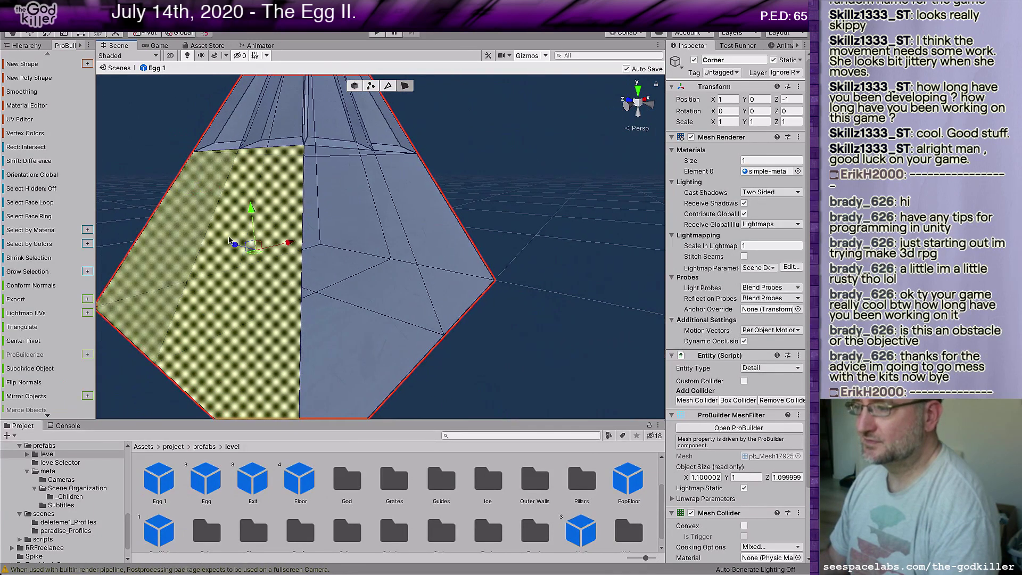
left_click(354, 243, "shift")
left_click(422, 213, "shift")
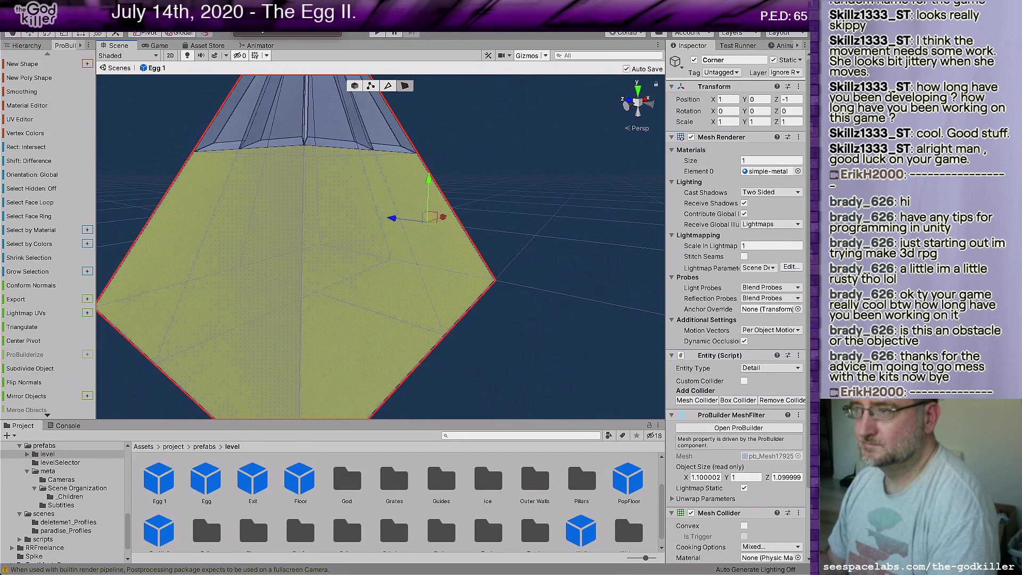
left_click(361, 24)
mouse_move(426, 113)
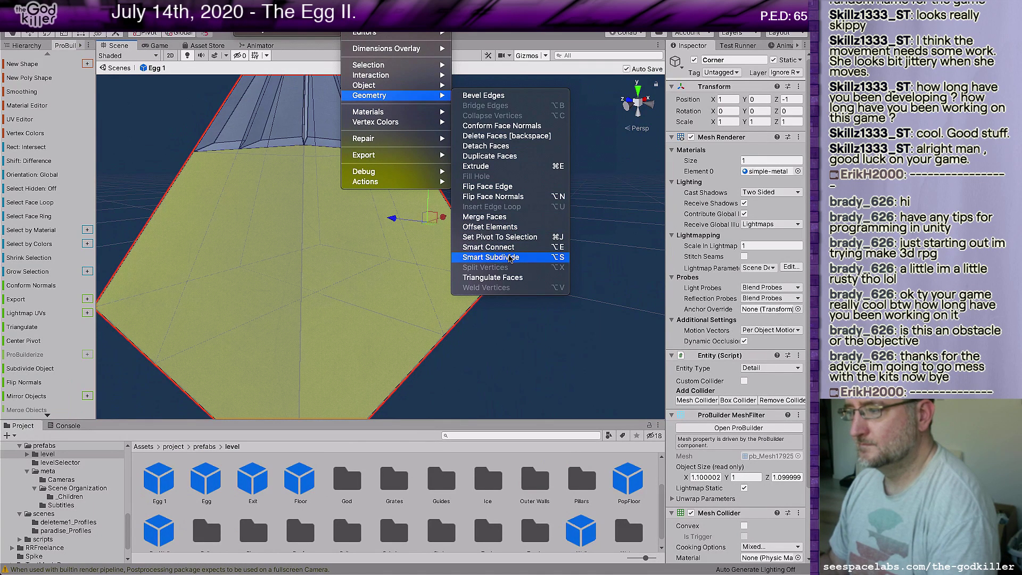
left_click(509, 258)
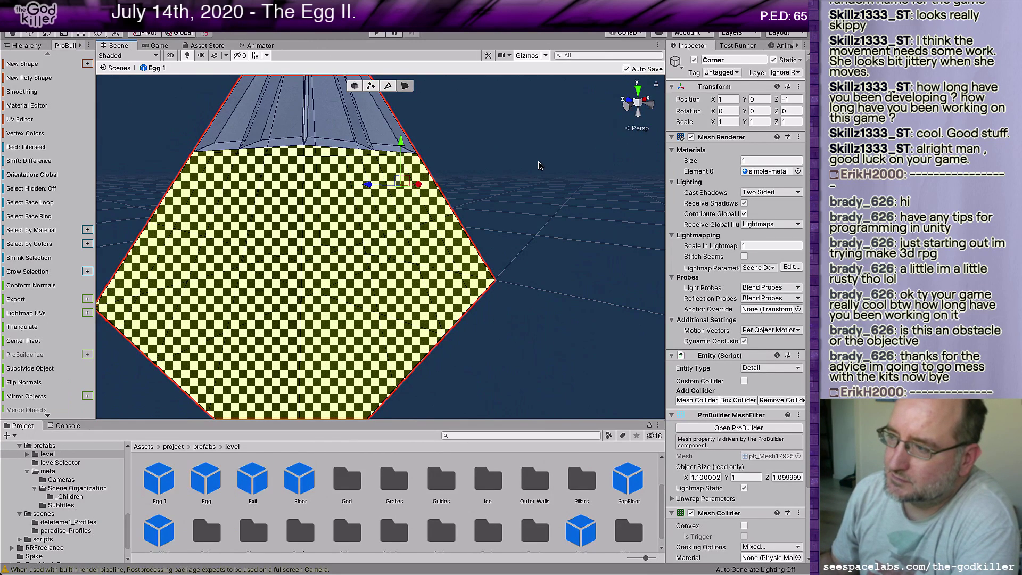
scroll(212, 242, "down", 8)
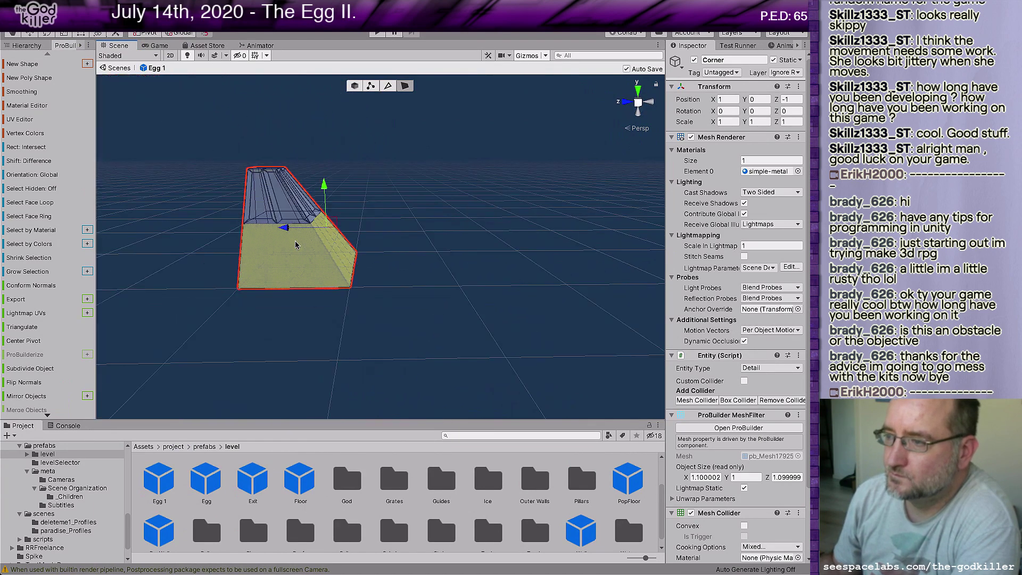
scroll(297, 244, "up", 8)
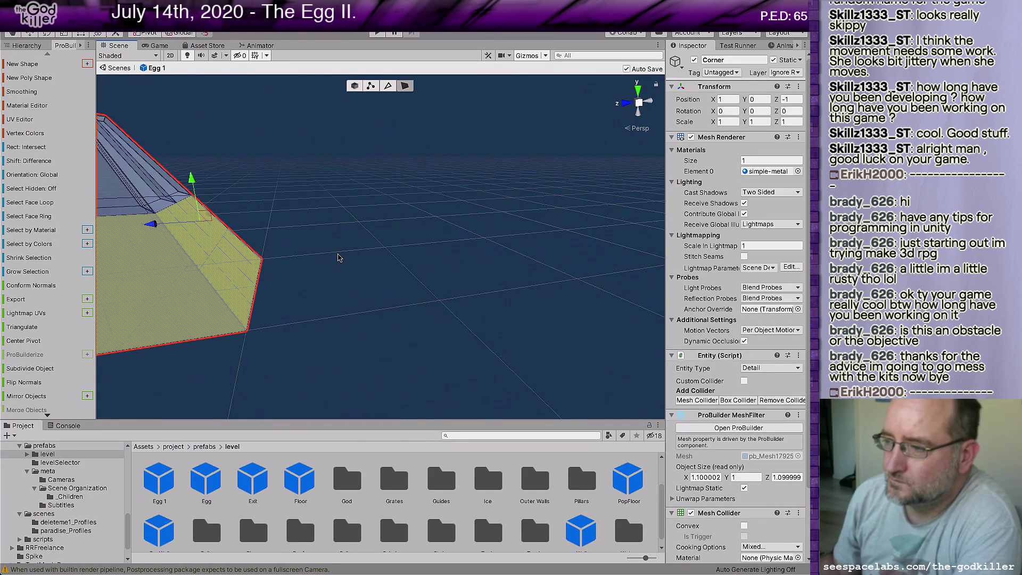
middle_click_drag(337, 237, 445, 223)
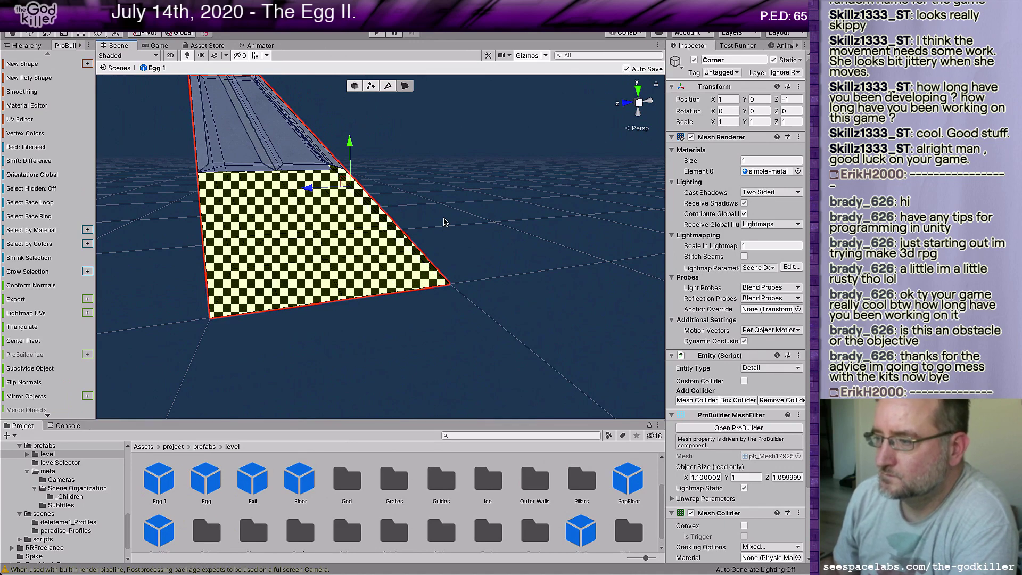
Switch to Adobe Photoshop and dismiss its error dialog
key("super+Tab")
key("super+Tab")
key("super+Tab")
key("super+Tab")
key("super+Tab")
key("super+Tab")
key("super+Tab")
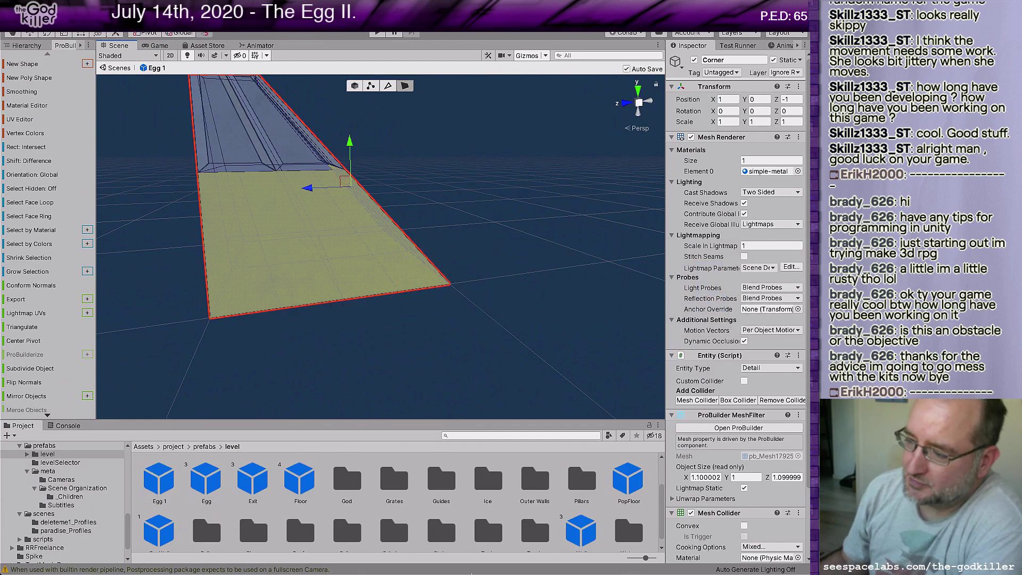
left_click(322, 563)
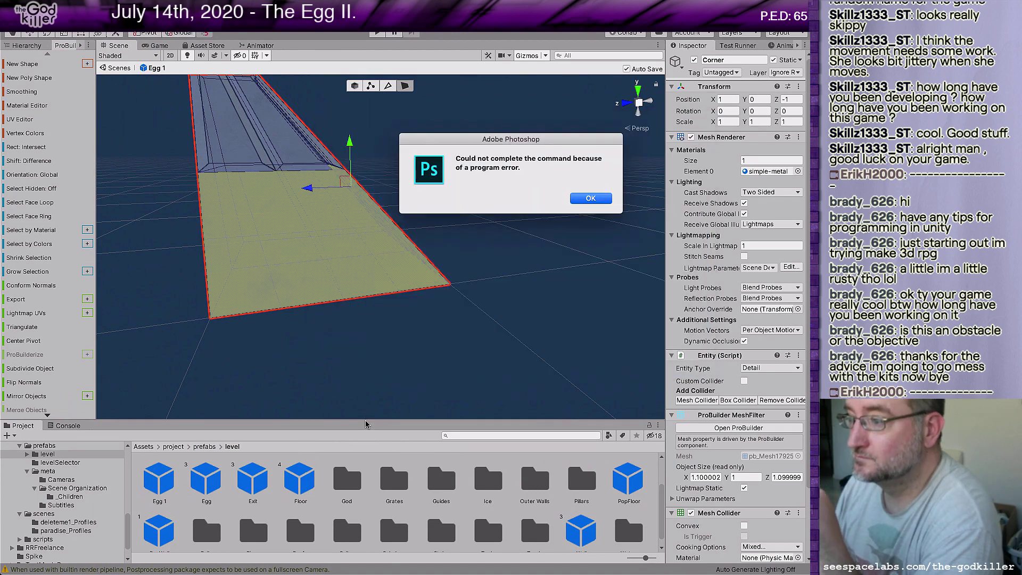
left_click(589, 200)
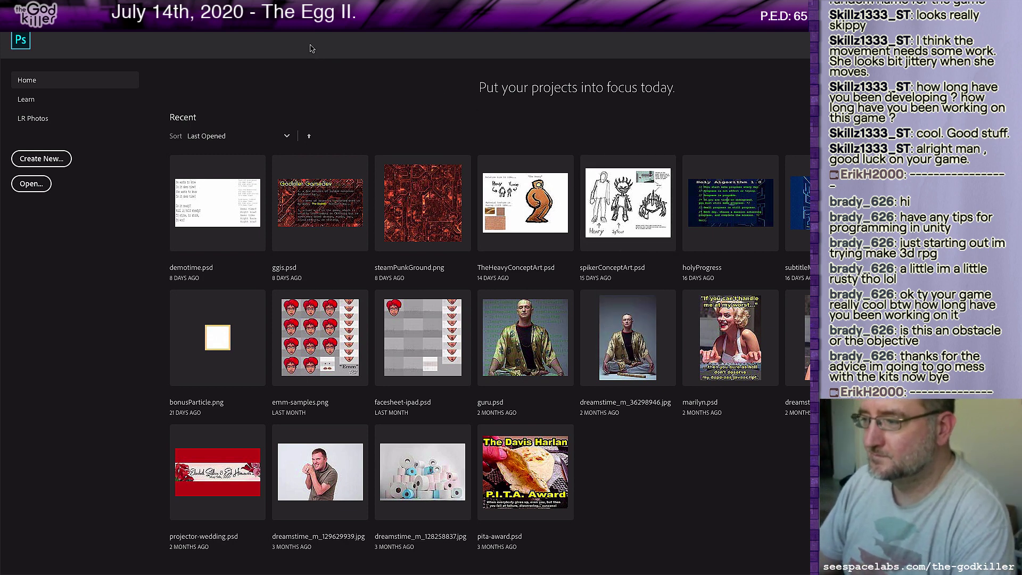
Create a new blank document 512 px wide and 512 px high
left_click(99, 6)
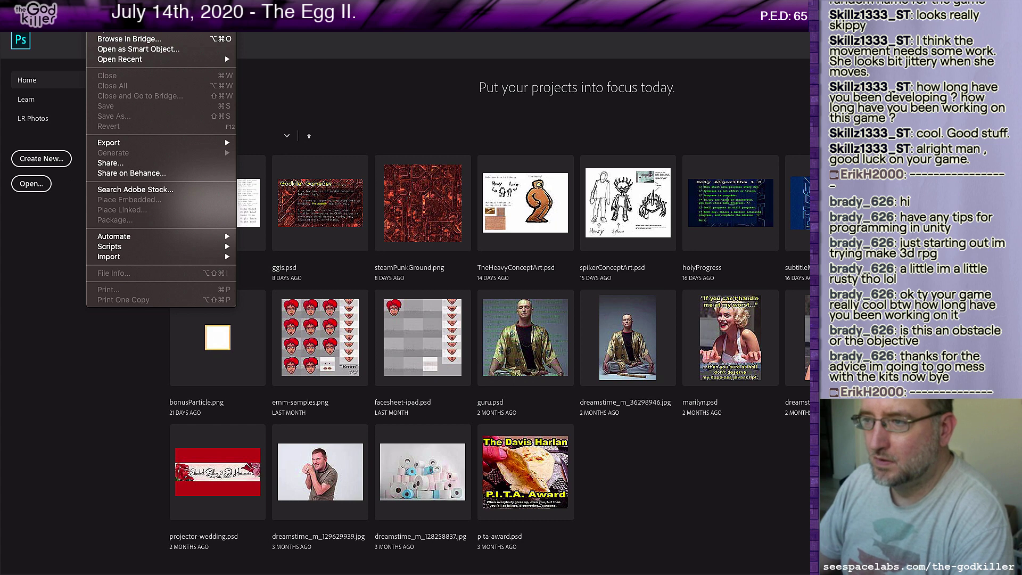
key("super+n")
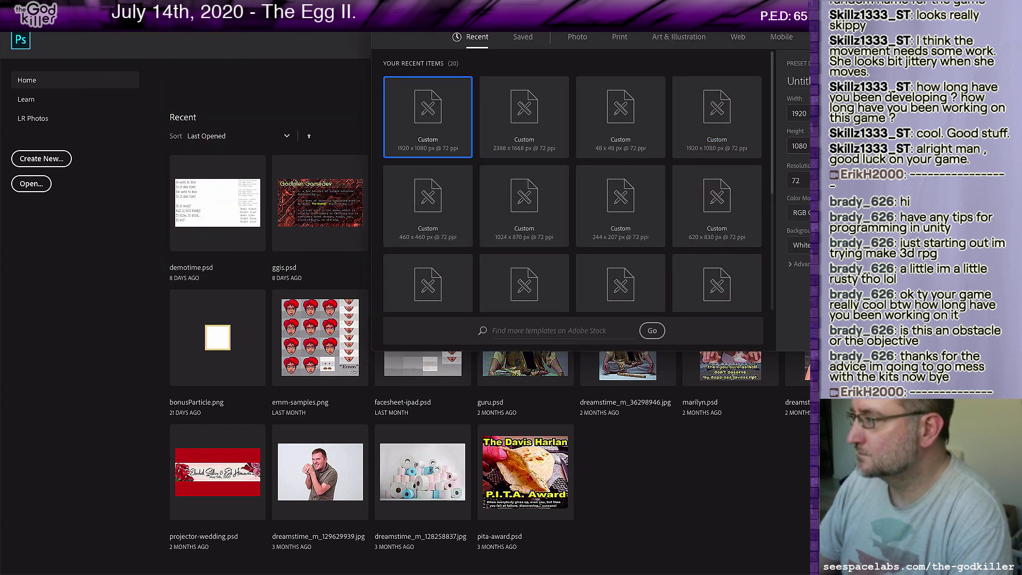
double_click(803, 114)
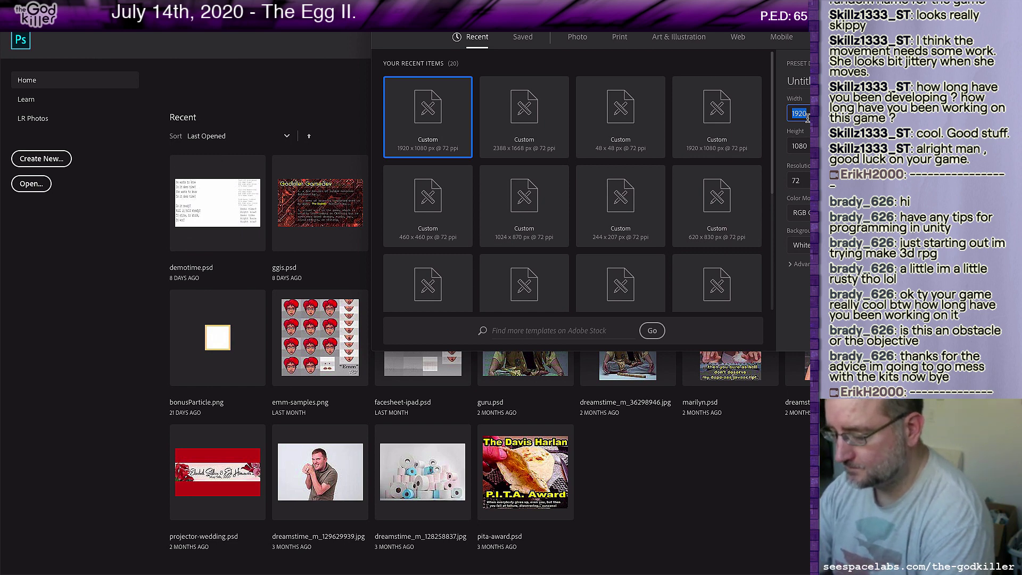
type("512")
key("Tab")
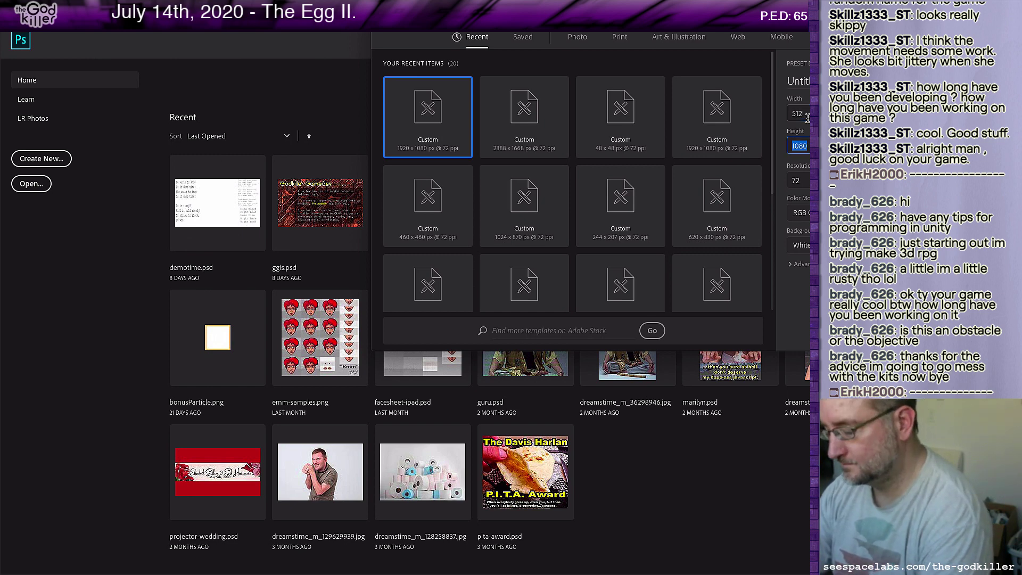
type("512")
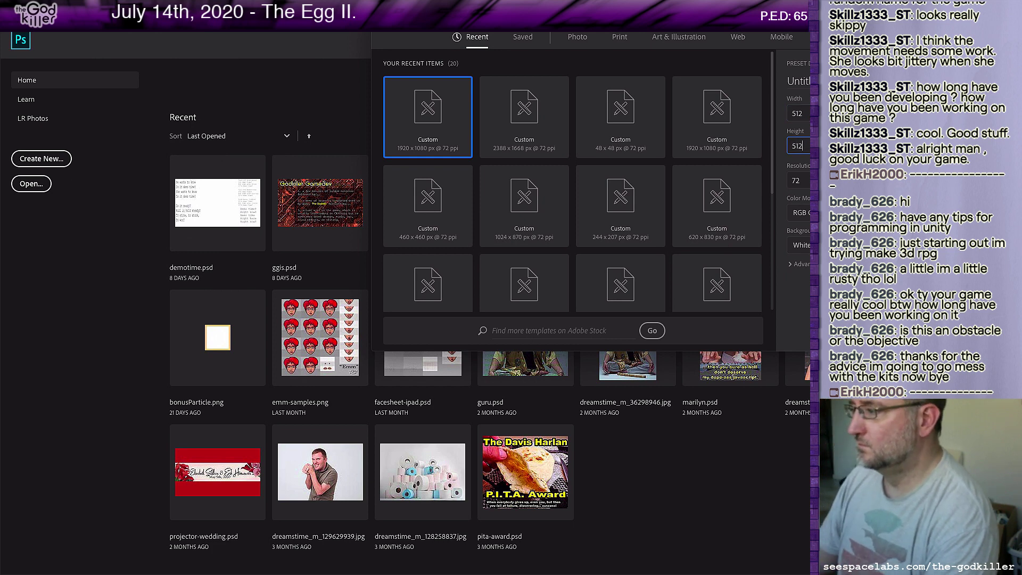
key("Return")
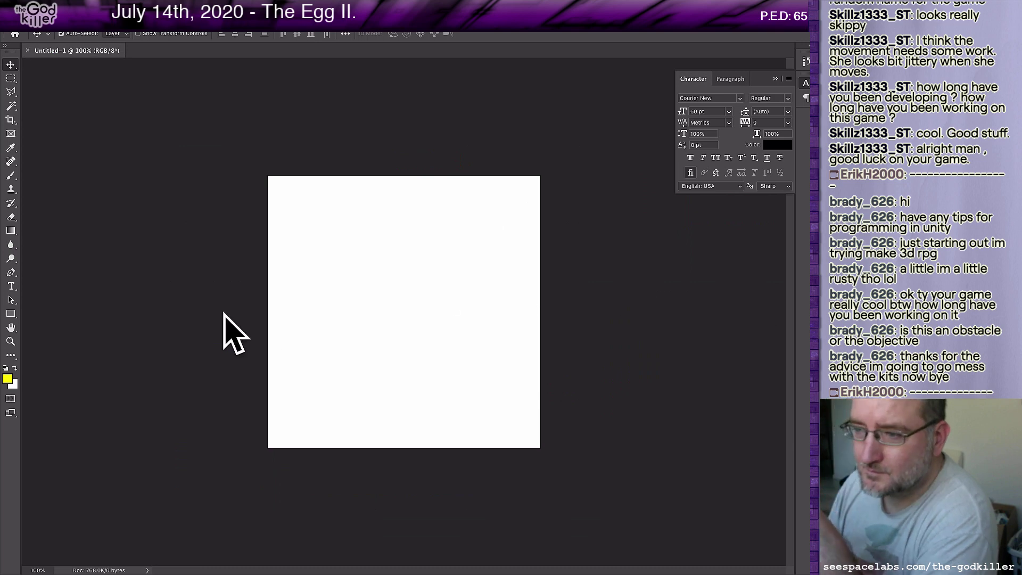
Draw a near-circular ellipse about 974 × 988 px starting just inside the canvas's upper-left corner, so its upper-left quarter arcs across the canvas
left_click(10, 314)
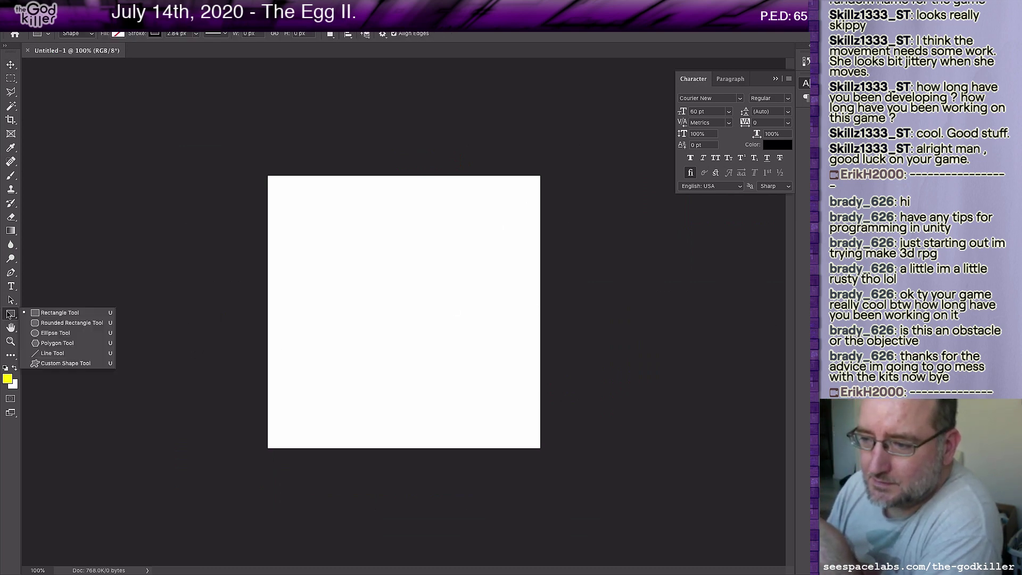
left_click(48, 334)
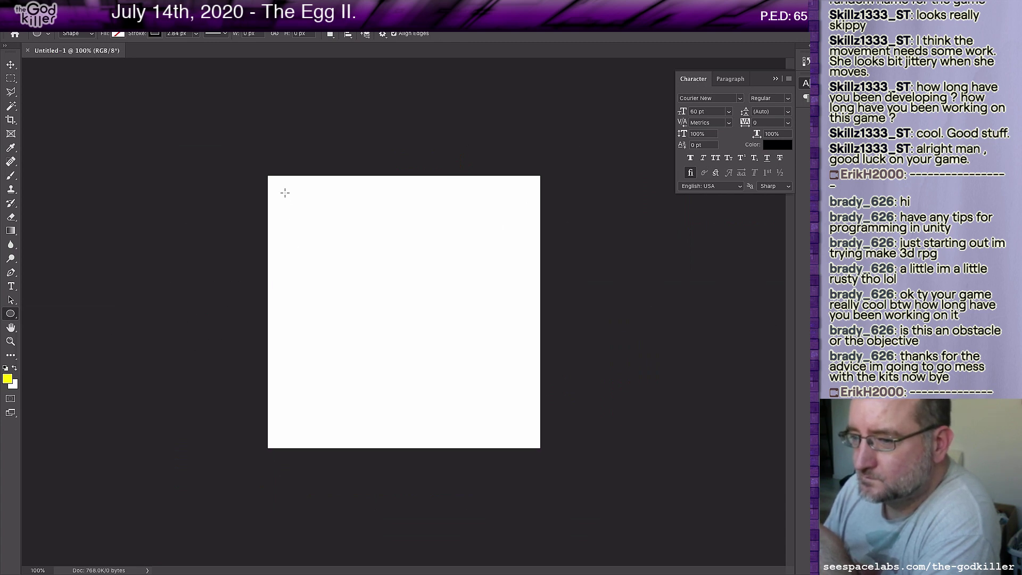
left_click_drag(284, 192, 749, 571)
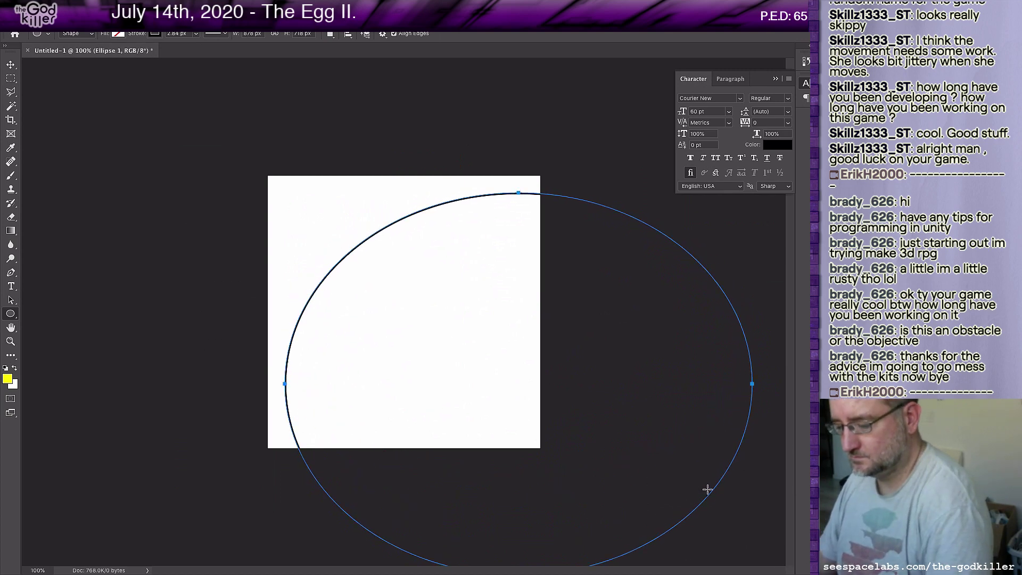
key("ctrl+z")
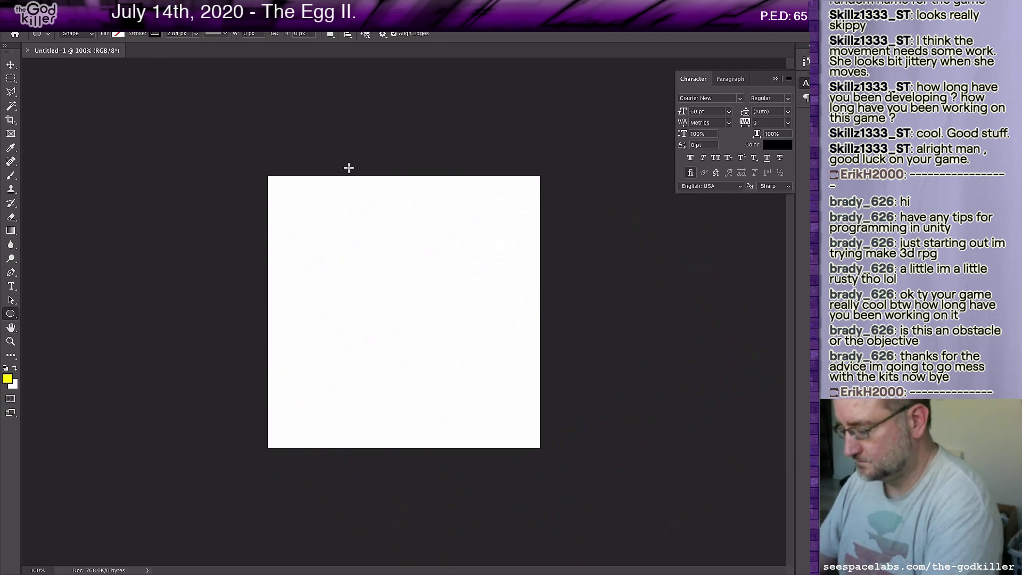
key("ctrl+minus")
key("ctrl+minus")
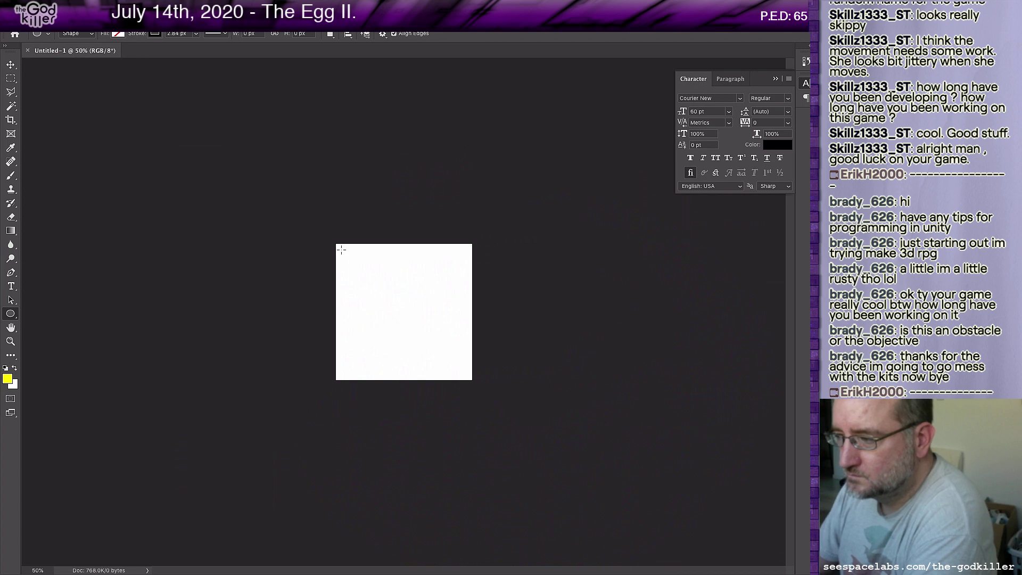
left_click_drag(342, 249, 599, 512)
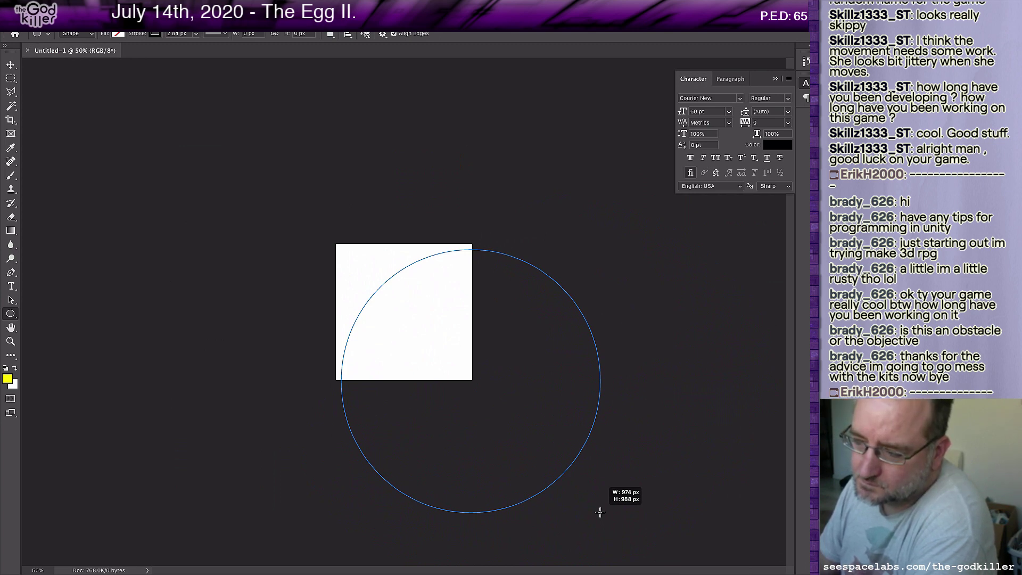
left_click_drag(600, 512, 600, 511)
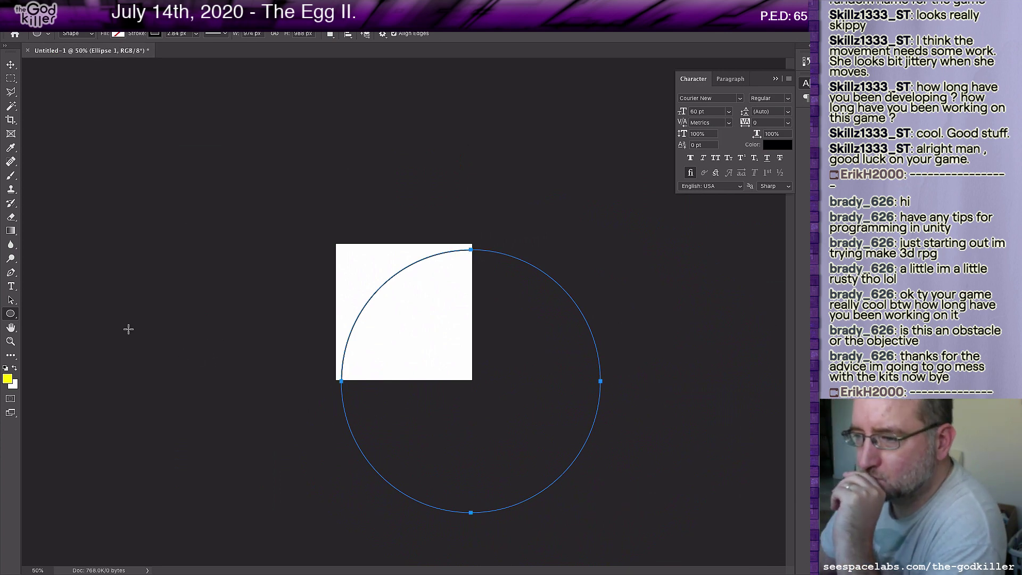
Draw a horizontal line about 605 px long near the canvas's lower edge and a vertical one about 619 px long near its right edge
left_click(10, 230)
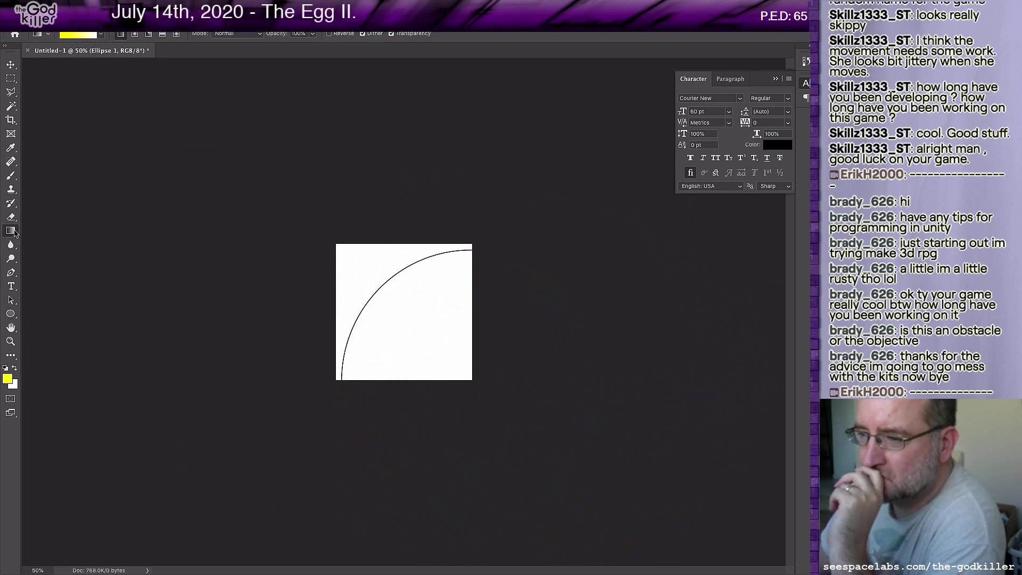
left_click(14, 316)
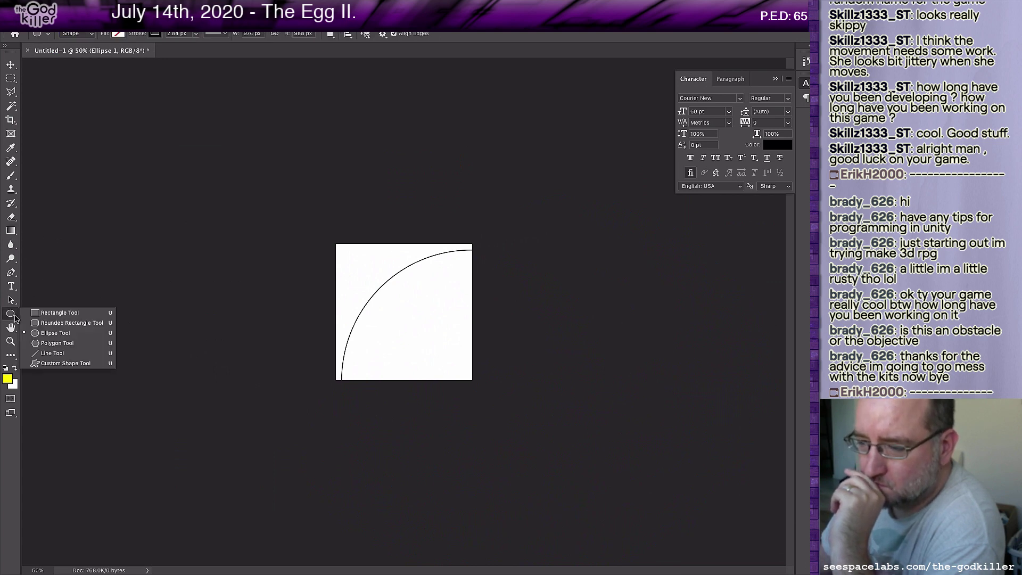
left_click(52, 353)
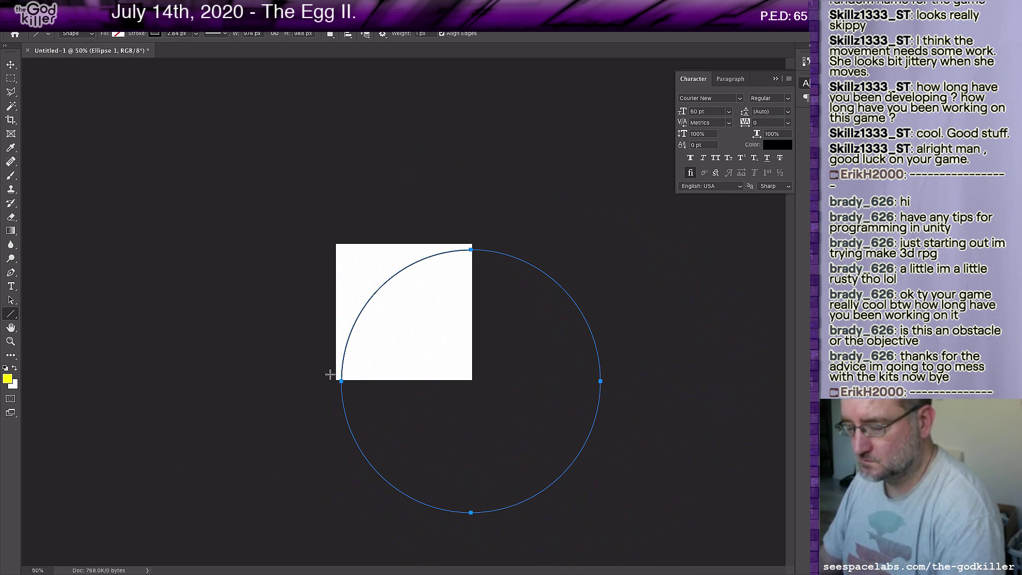
left_click_drag(330, 374, 491, 373)
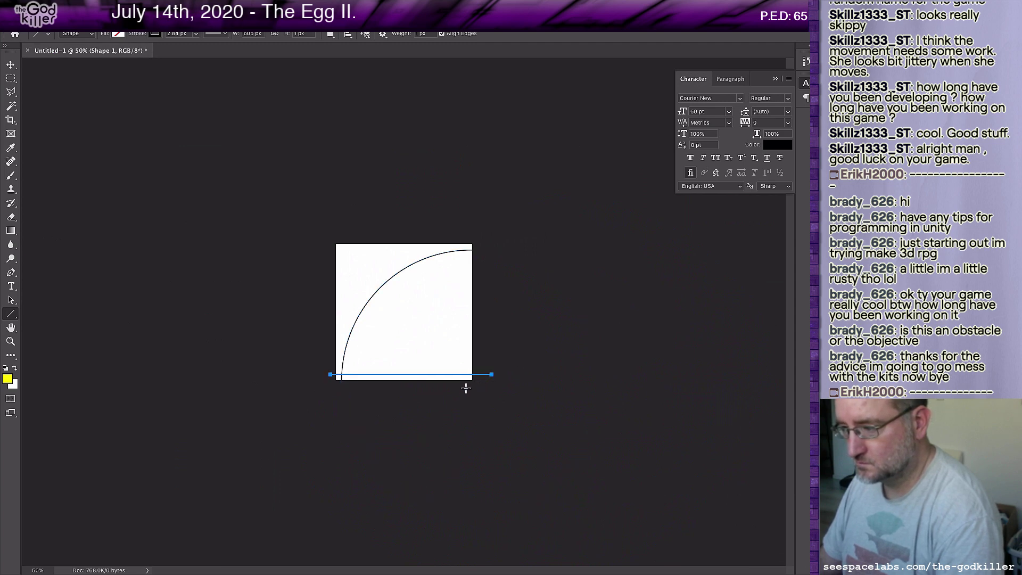
left_click_drag(466, 389, 465, 223)
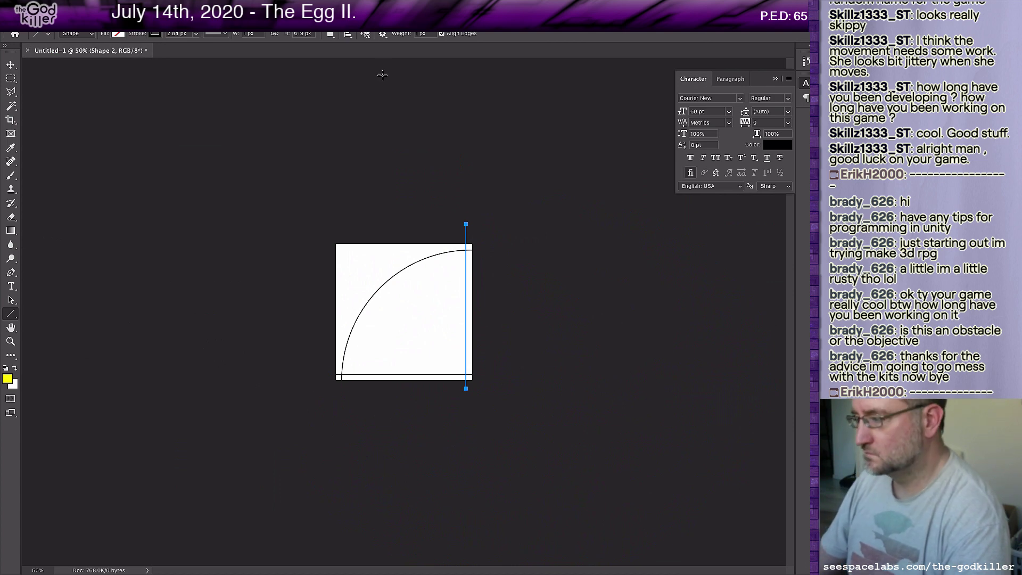
Commit the vertical line and flatten the image into a single layer
key("Return")
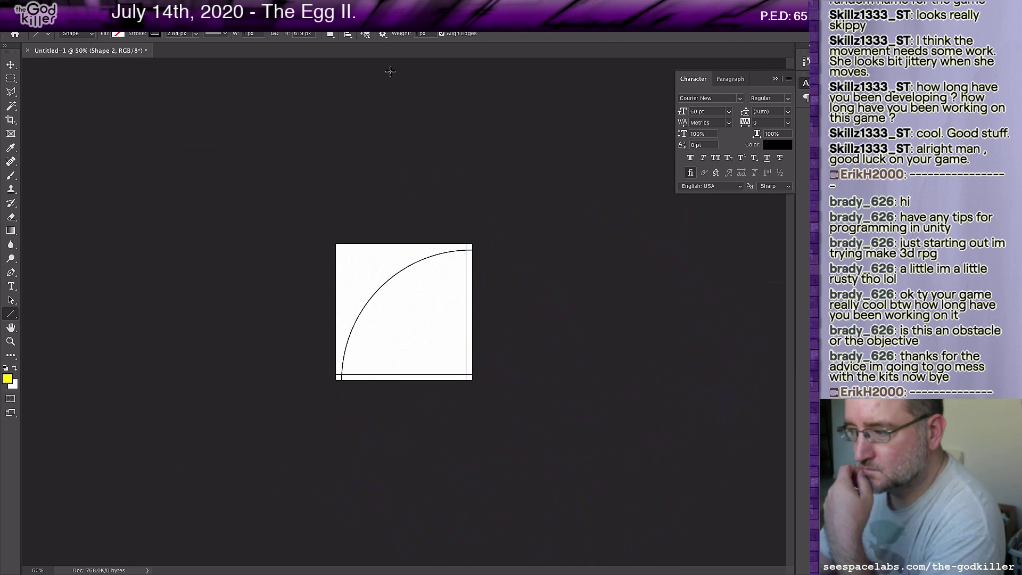
left_click(175, 5)
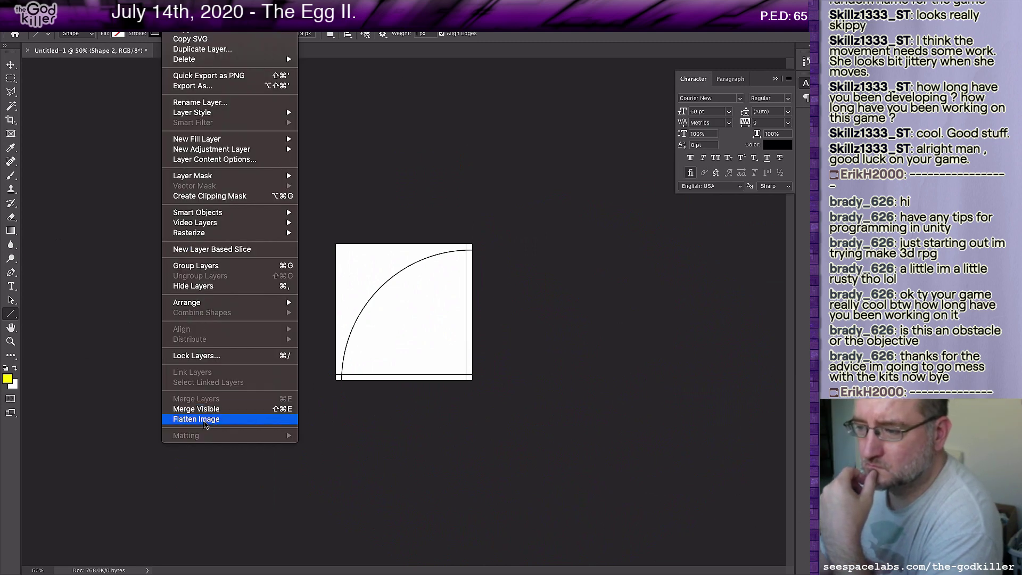
left_click(205, 421)
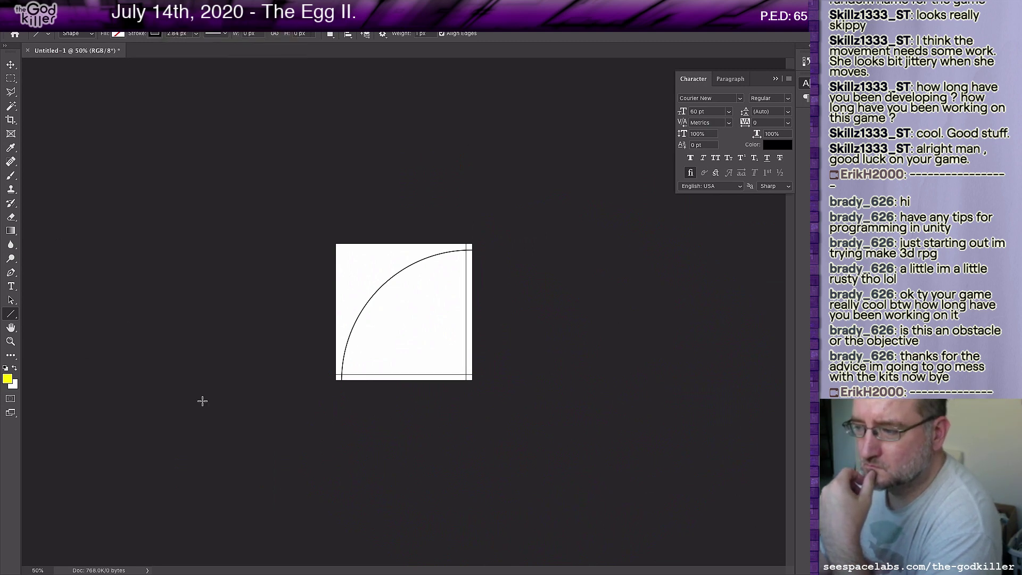
Select a narrow full-height strip along the canvas's left edge, fill it with Content-Aware at 100% opacity, and deselect it
left_click(12, 78)
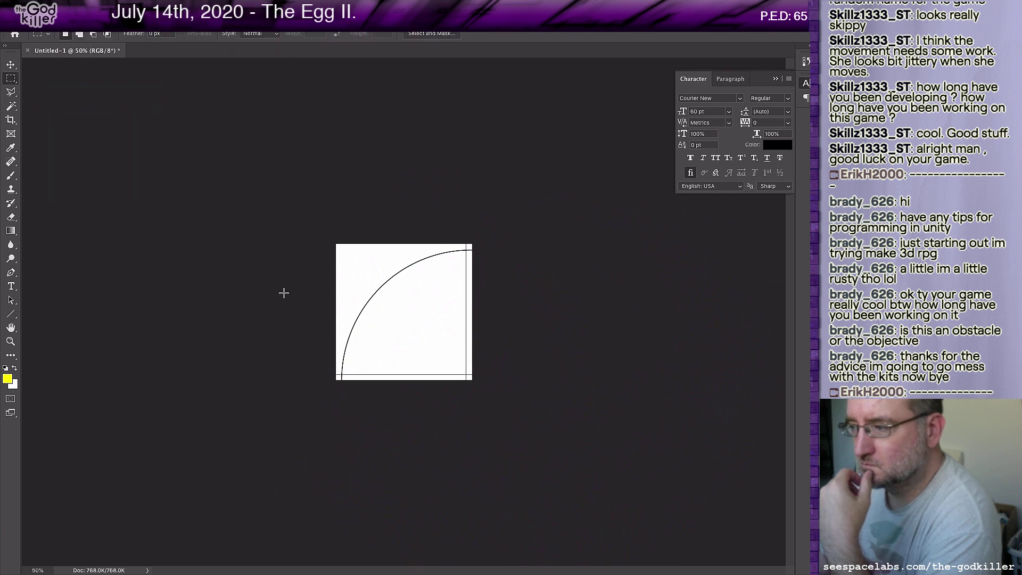
left_click_drag(336, 244, 339, 422)
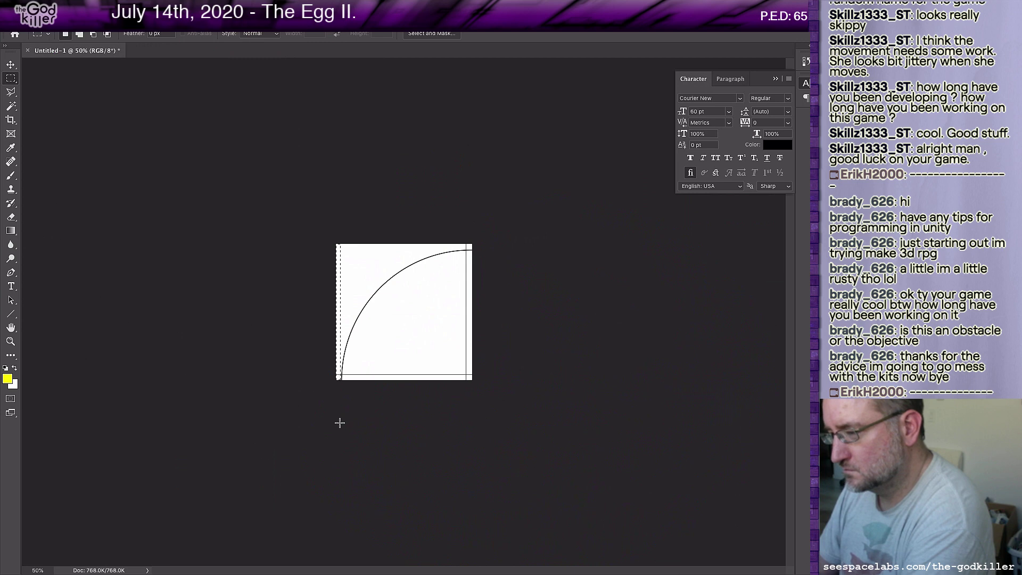
key("shift+BackSpace")
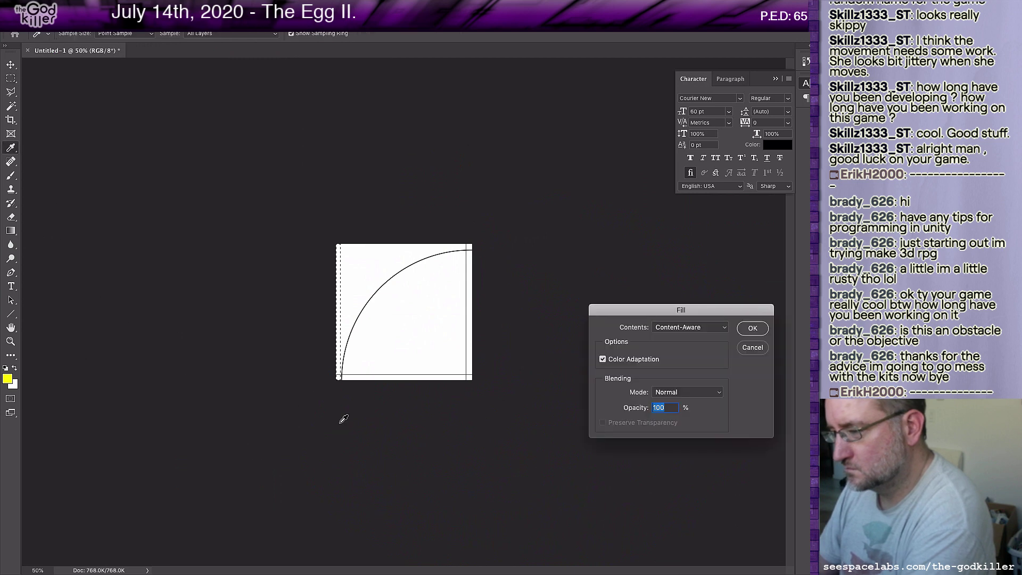
left_click(753, 330)
key("ctrl+d")
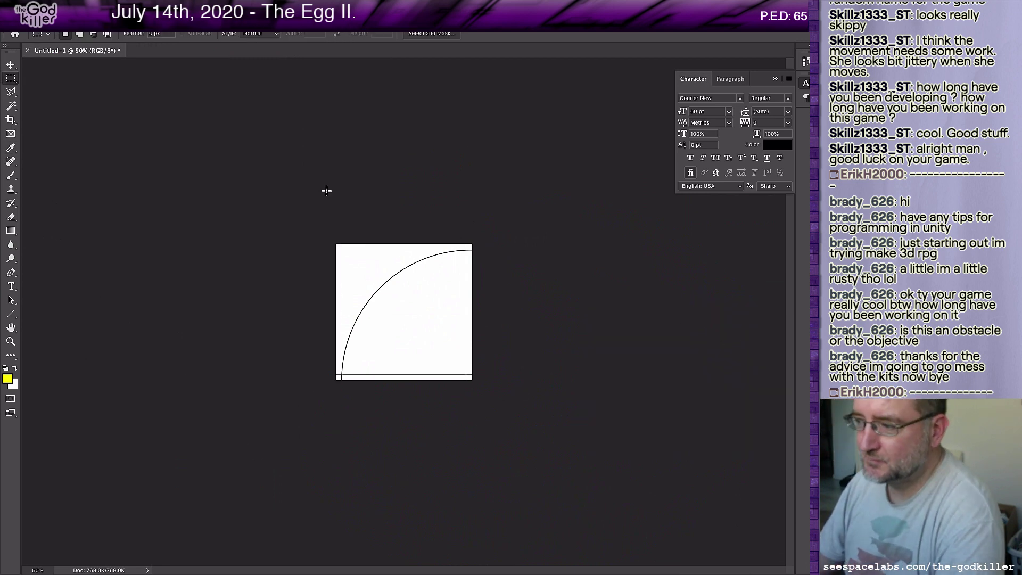
Start saving the document under a new name, egg-arc-guide, in PNG format
left_click(95, 6)
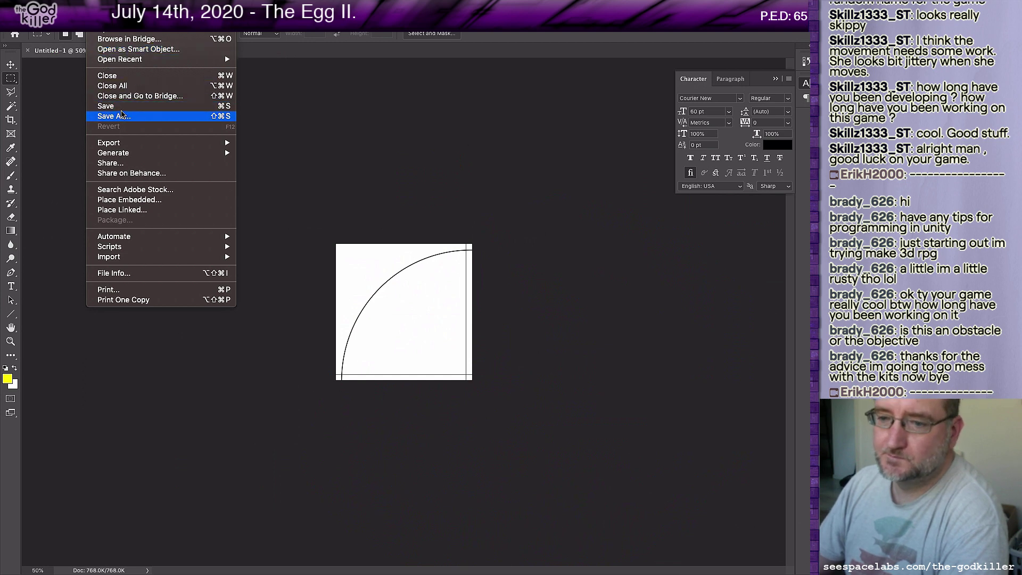
left_click(121, 116)
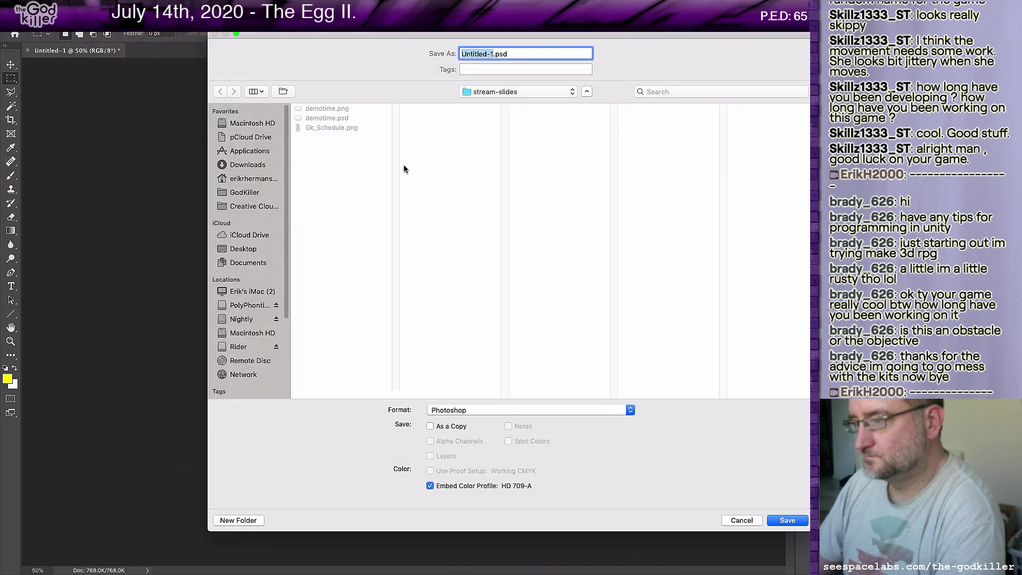
type("g")
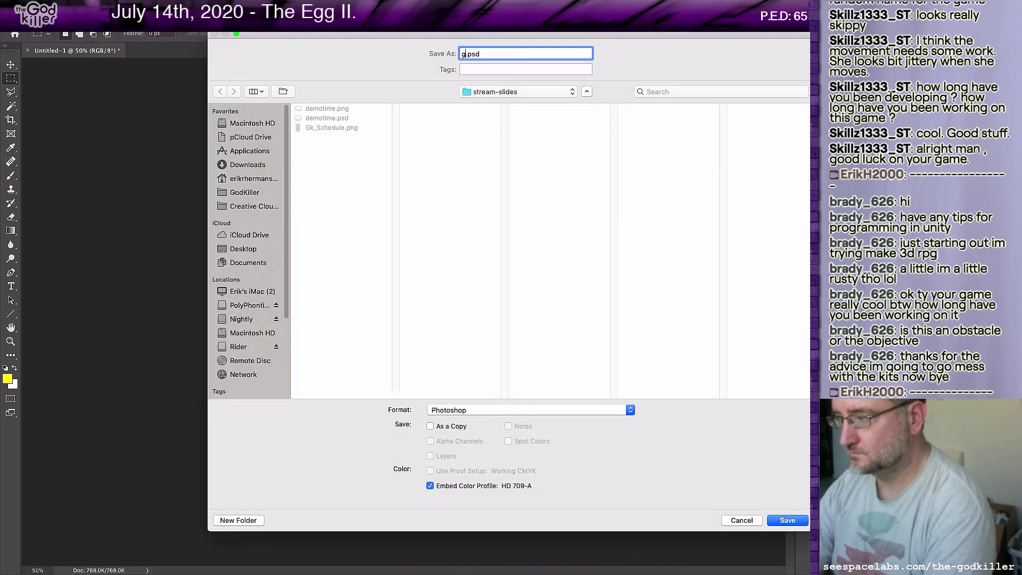
type("arc")
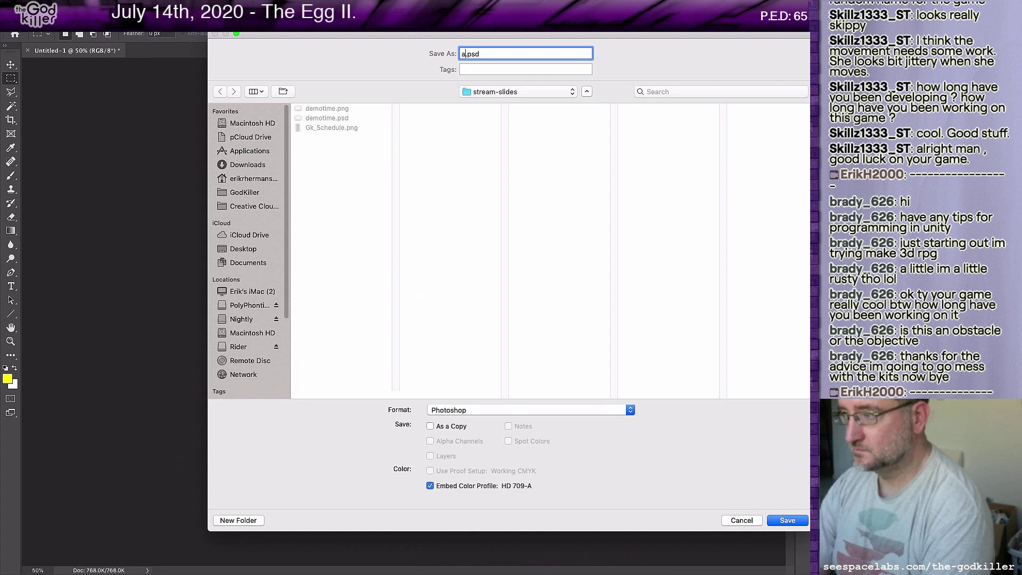
type("egg-ar")
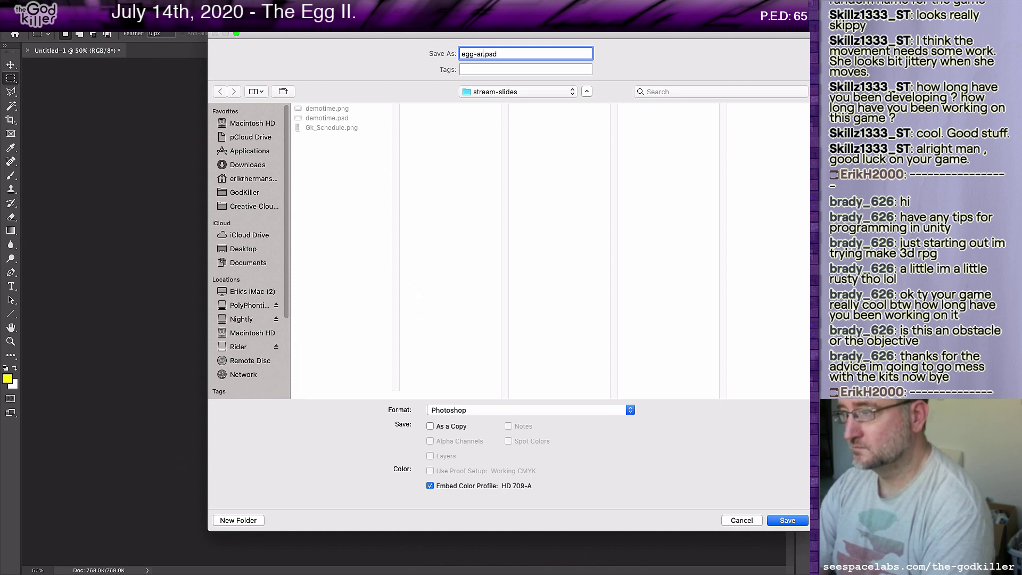
type("guide")
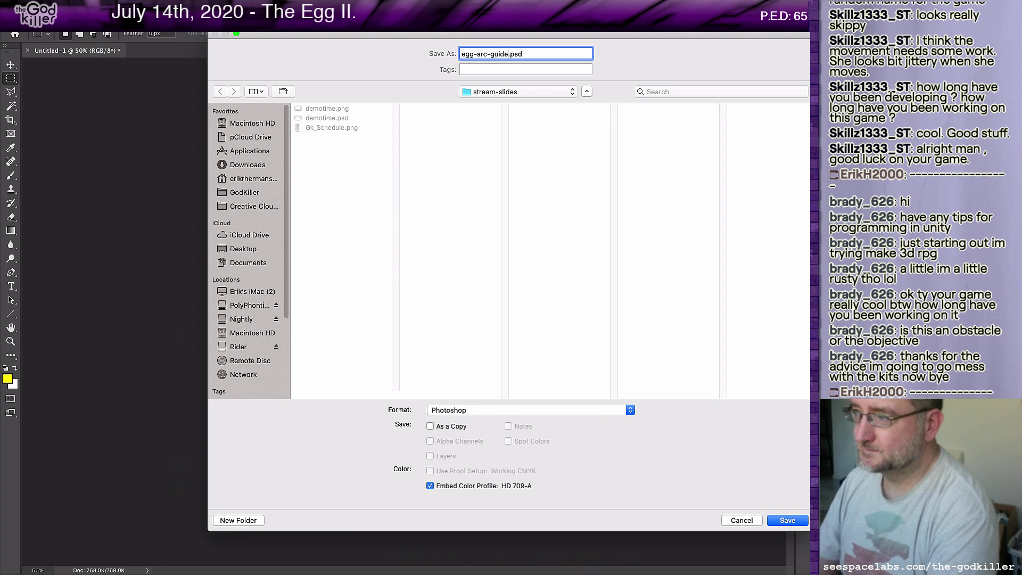
left_click(602, 410)
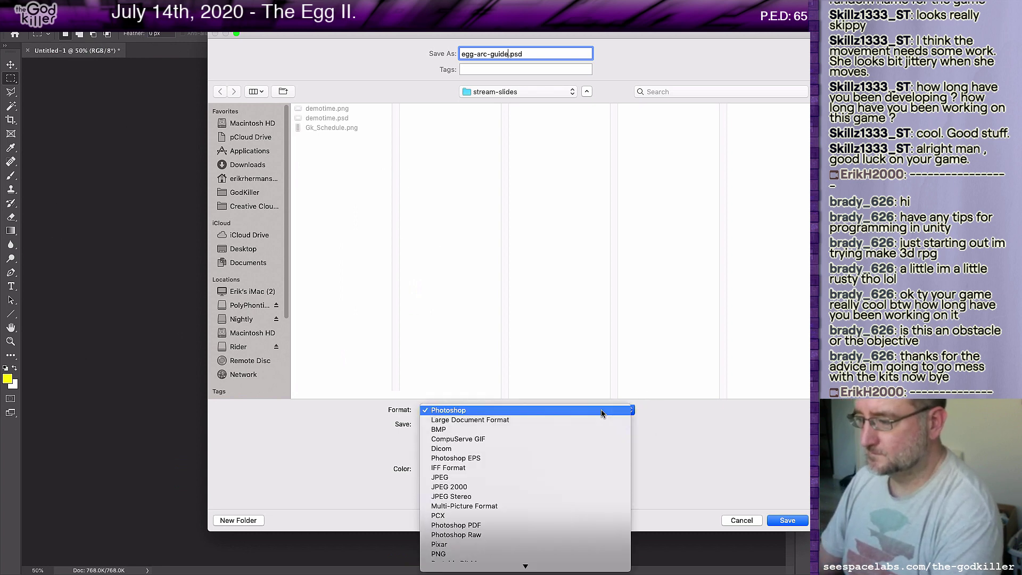
left_click(447, 554)
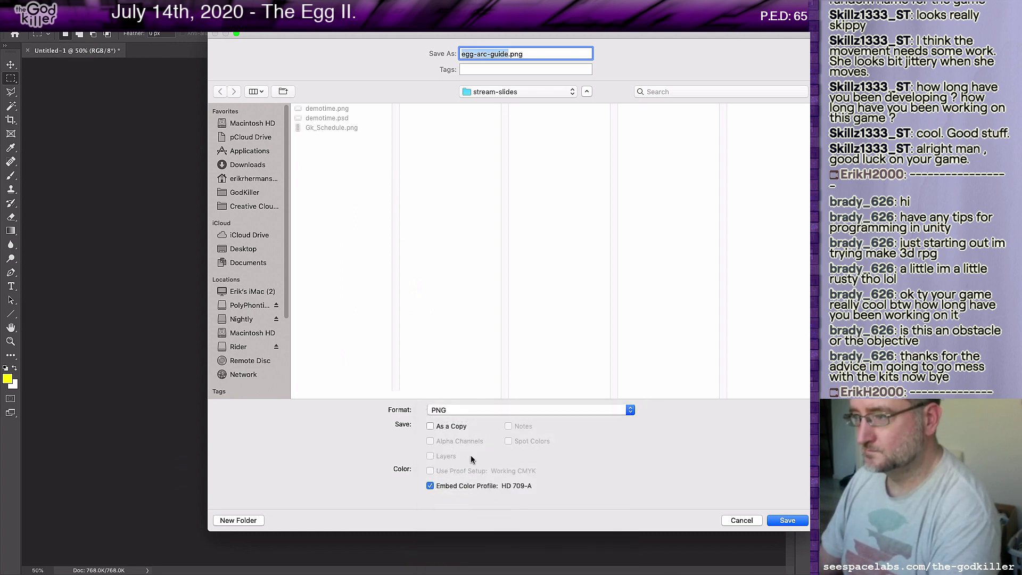
Set the save location to the materials folder under godkiller/GK/Assets/project
left_click(517, 94)
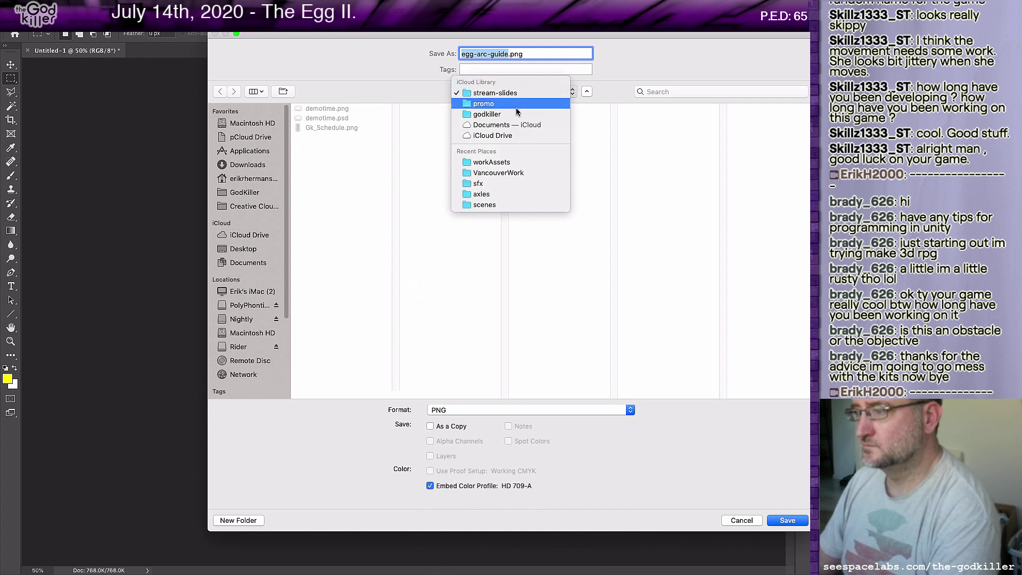
left_click(516, 114)
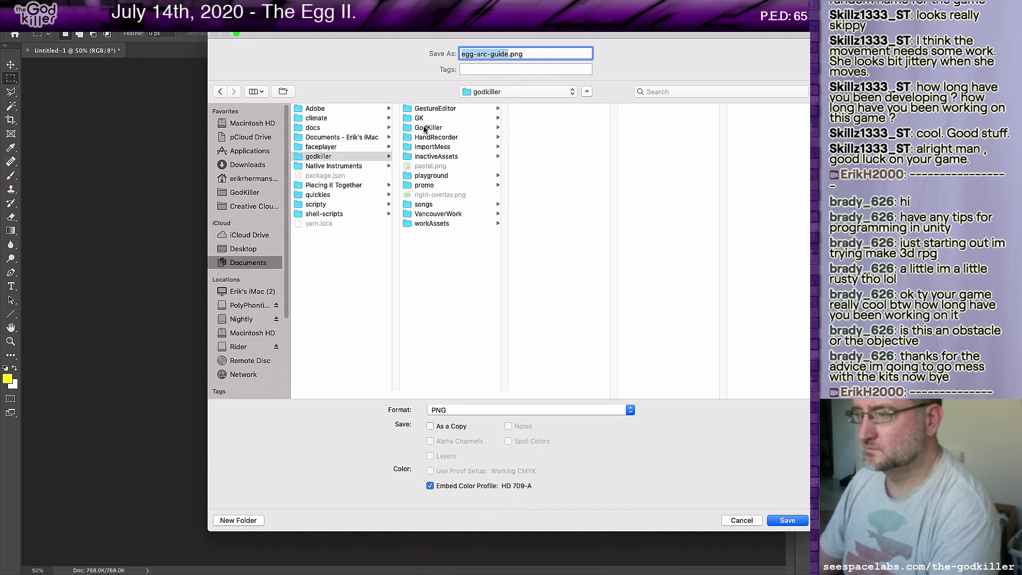
left_click(429, 118)
left_click(530, 128)
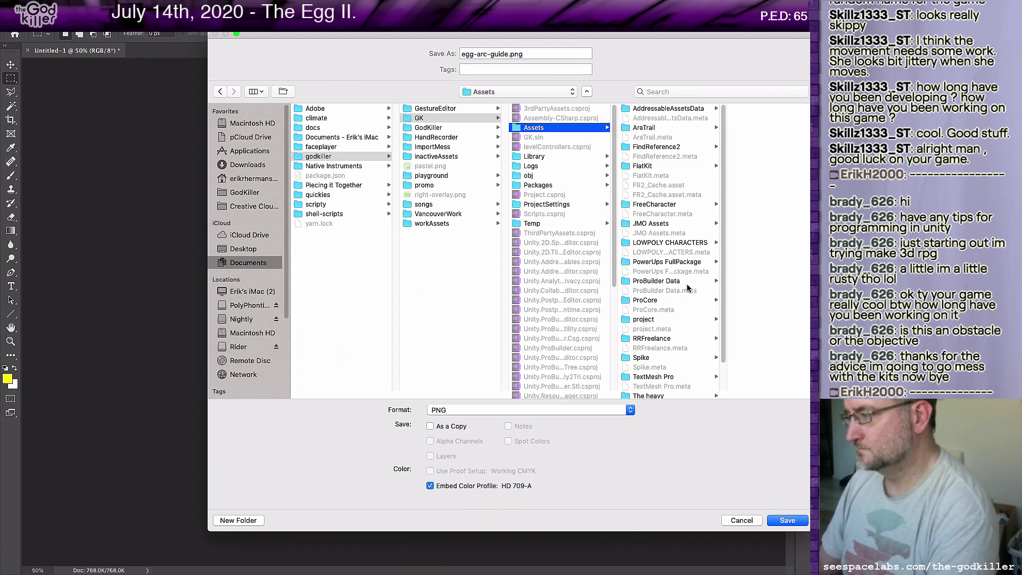
left_click(684, 319)
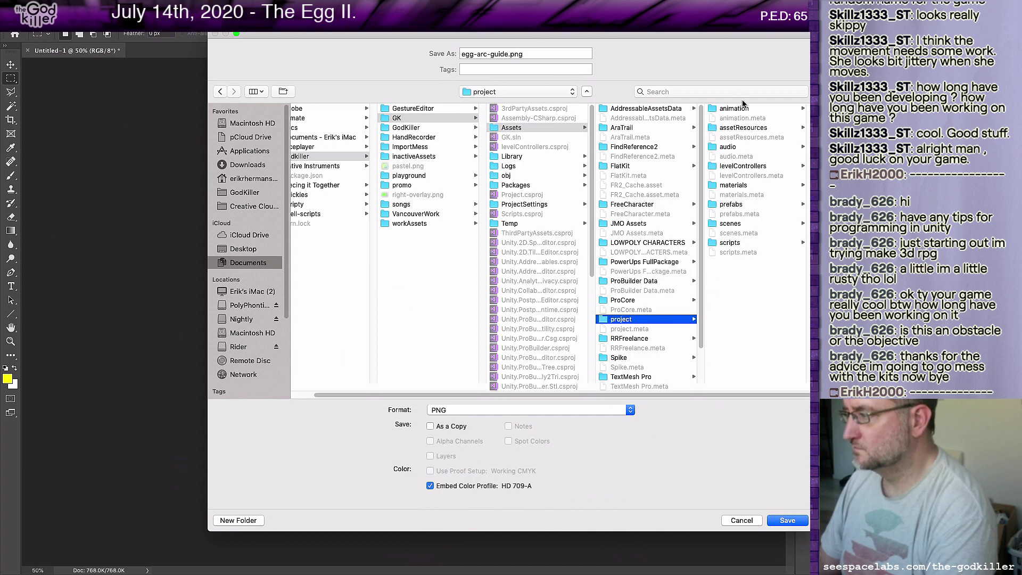
left_click(734, 185)
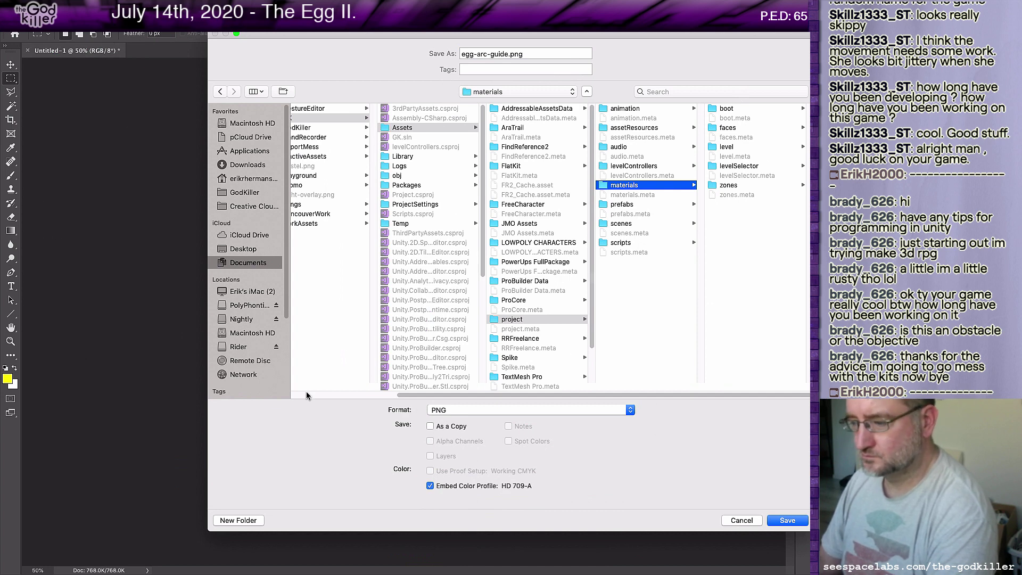
Create a folder named "guides (temporary)" inside materials and save the PNG there with the large file size option
left_click(240, 521)
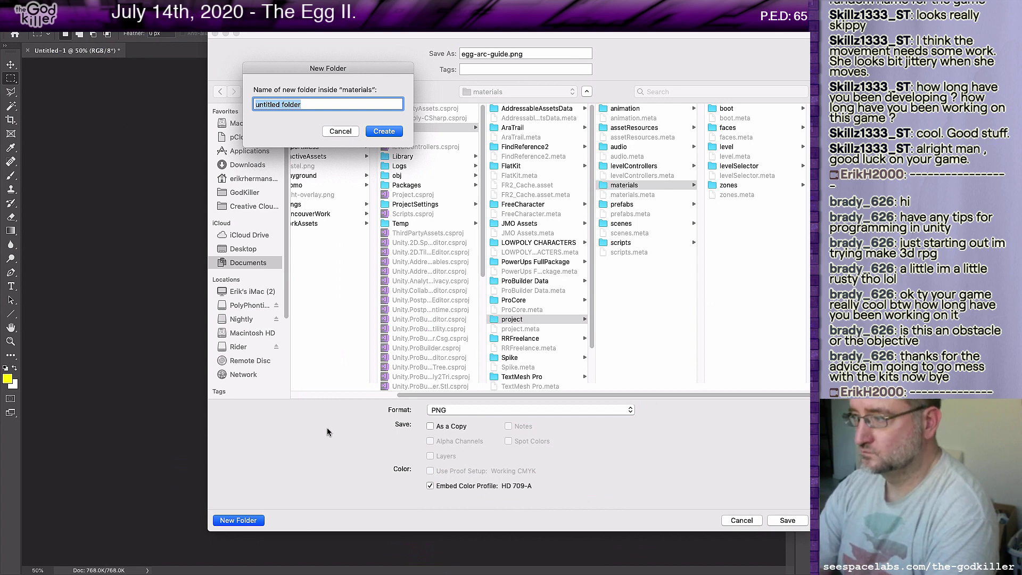
type("guides")
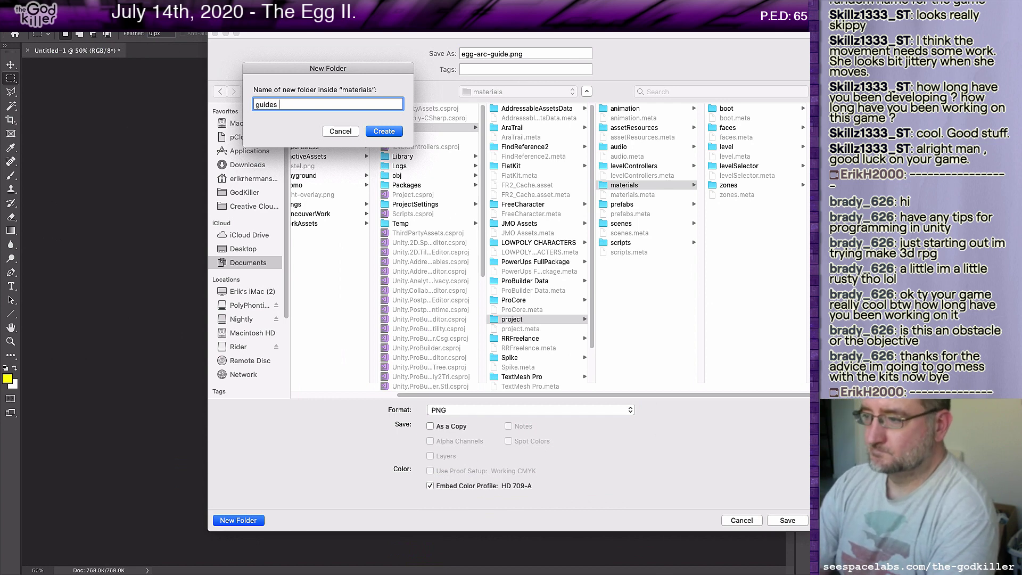
type(" (tem")
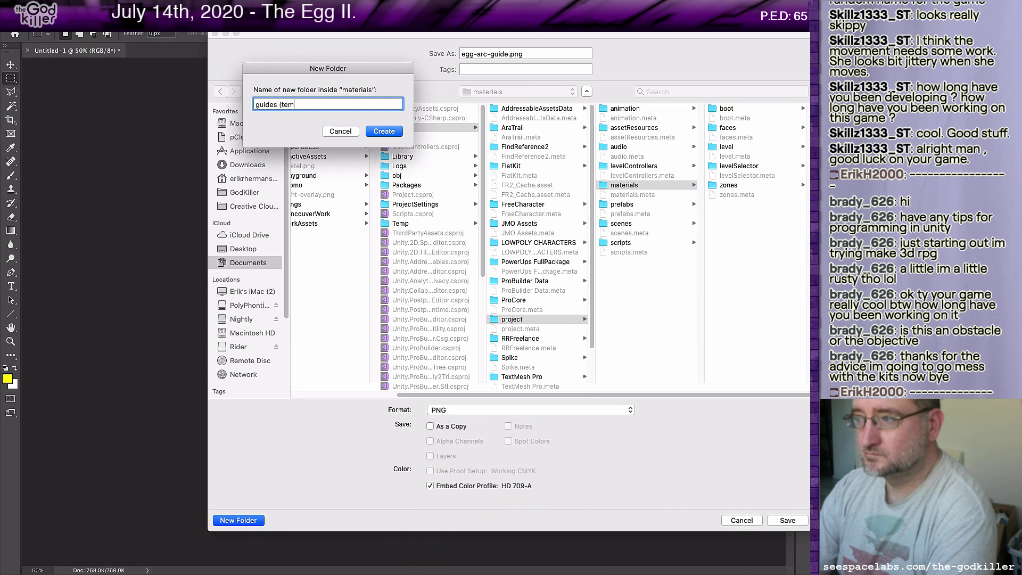
type("porary")
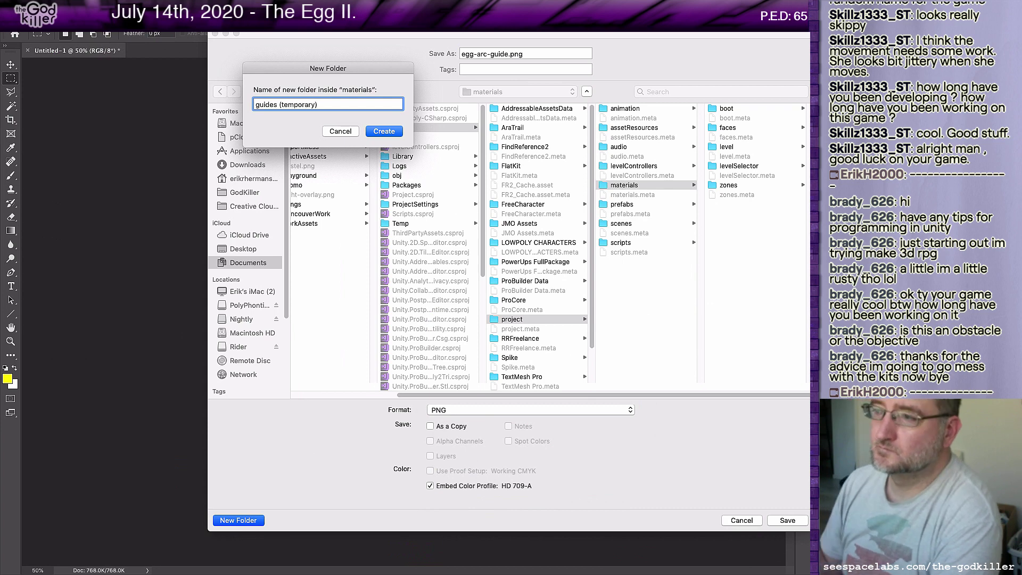
left_click(382, 131)
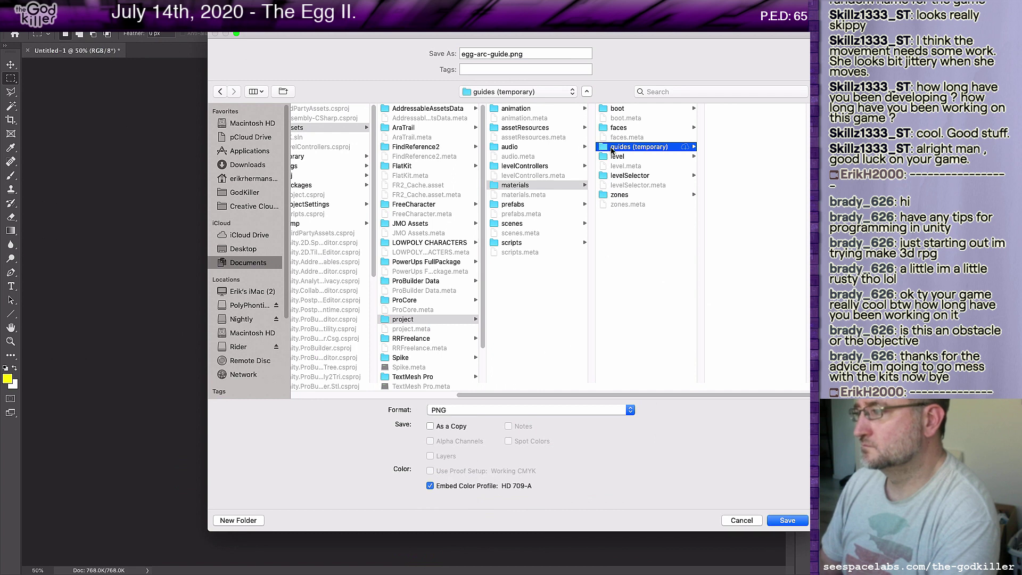
left_click(787, 520)
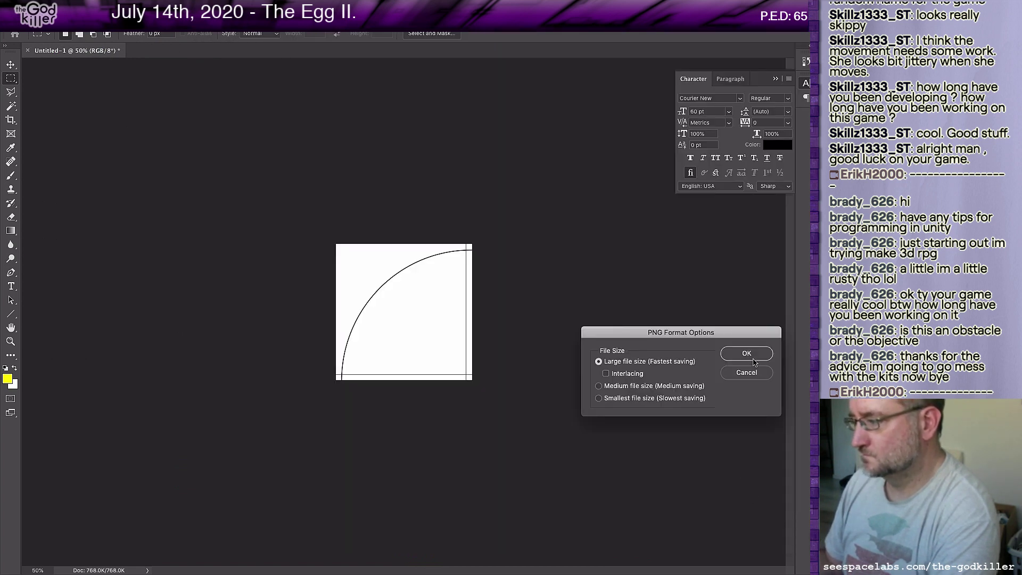
left_click(747, 354)
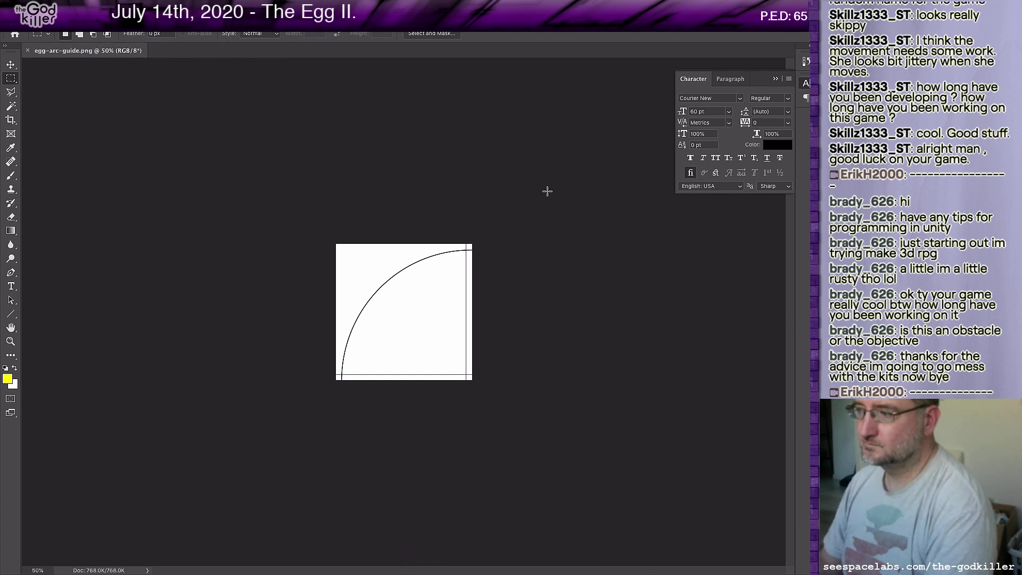
Switch to Unity and open the project's materials/guides (temporary) folder
key("super+Tab")
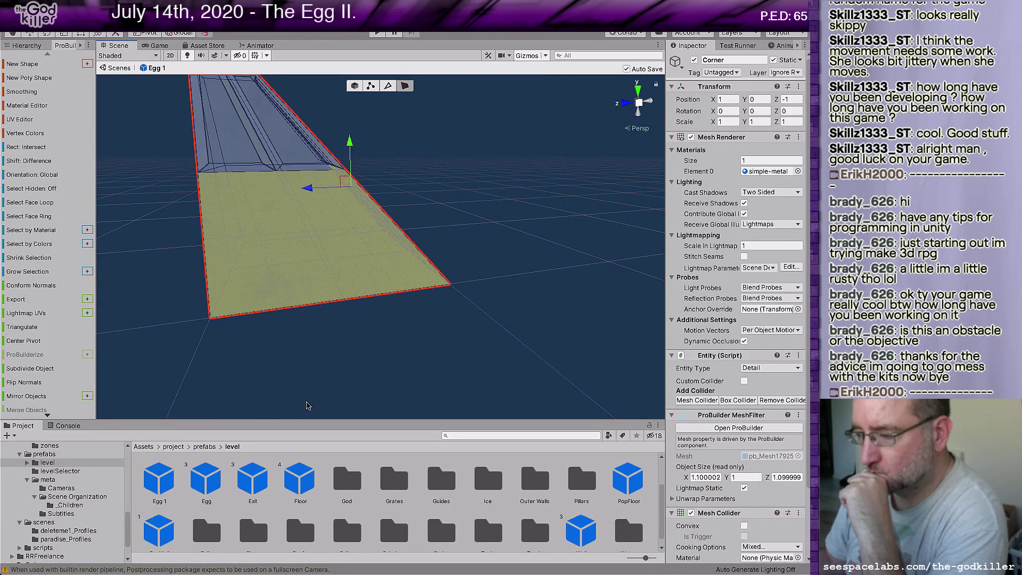
left_click(174, 447)
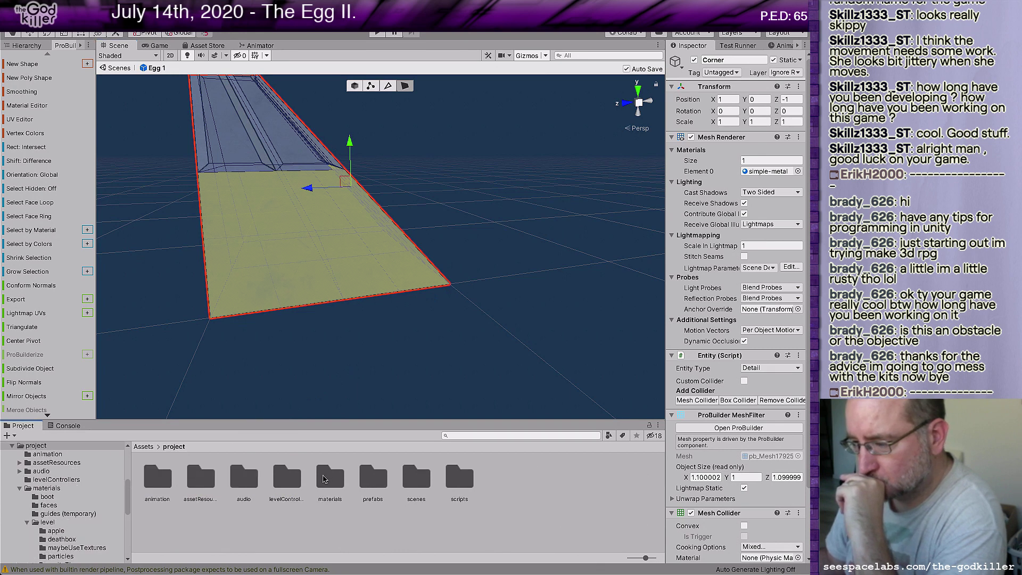
double_click(324, 478)
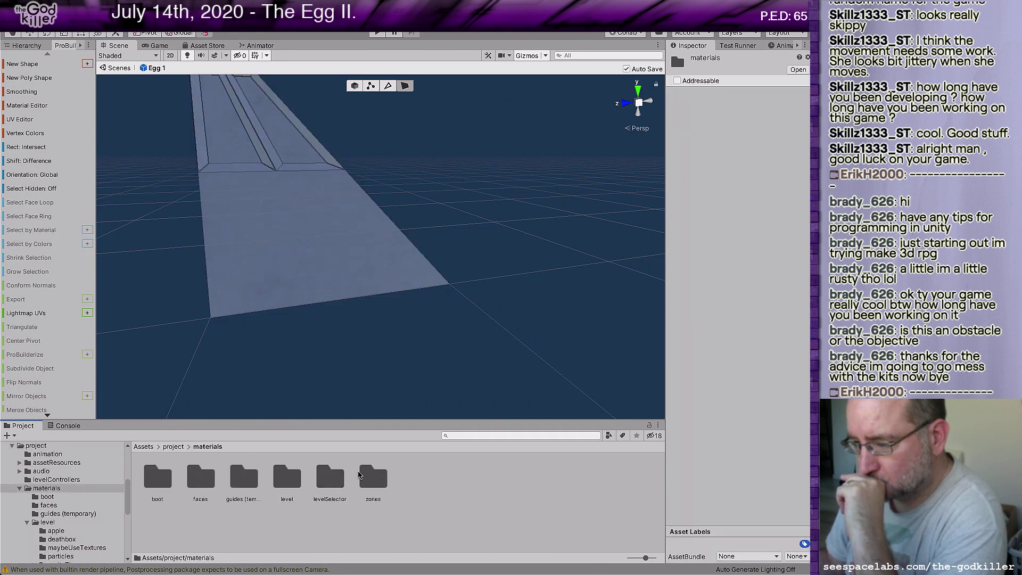
double_click(240, 483)
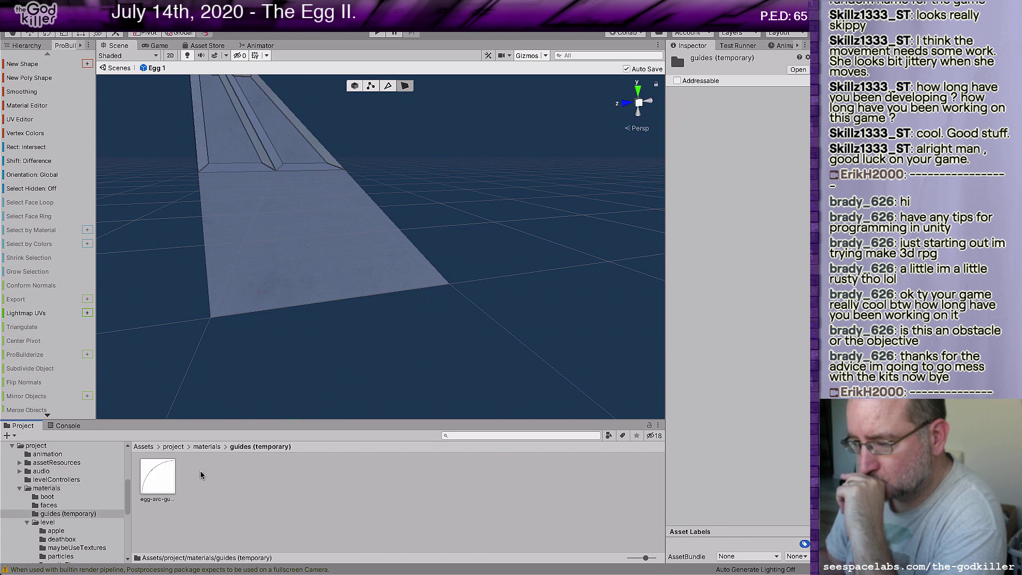
right_click(166, 478)
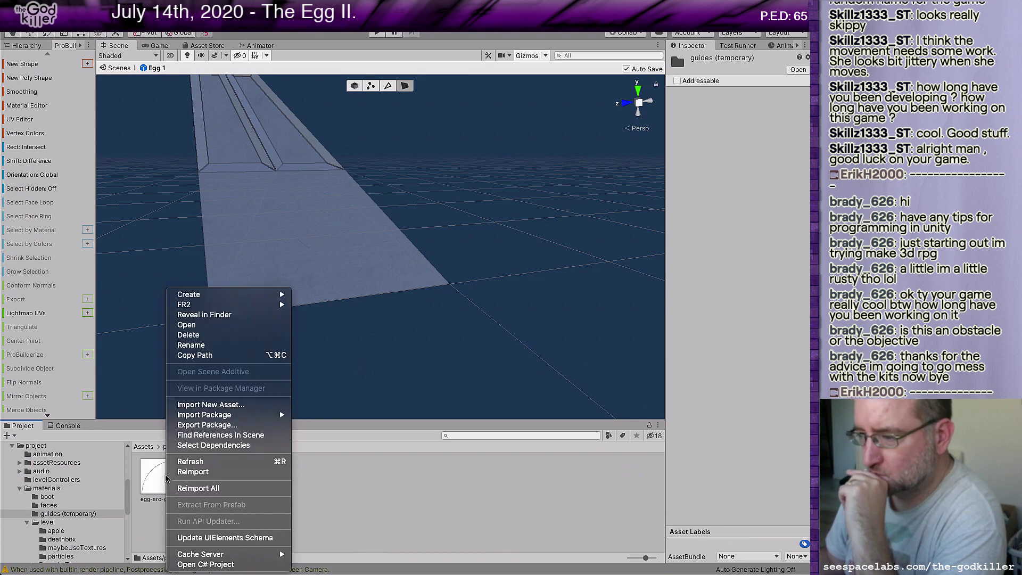
mouse_move(243, 293)
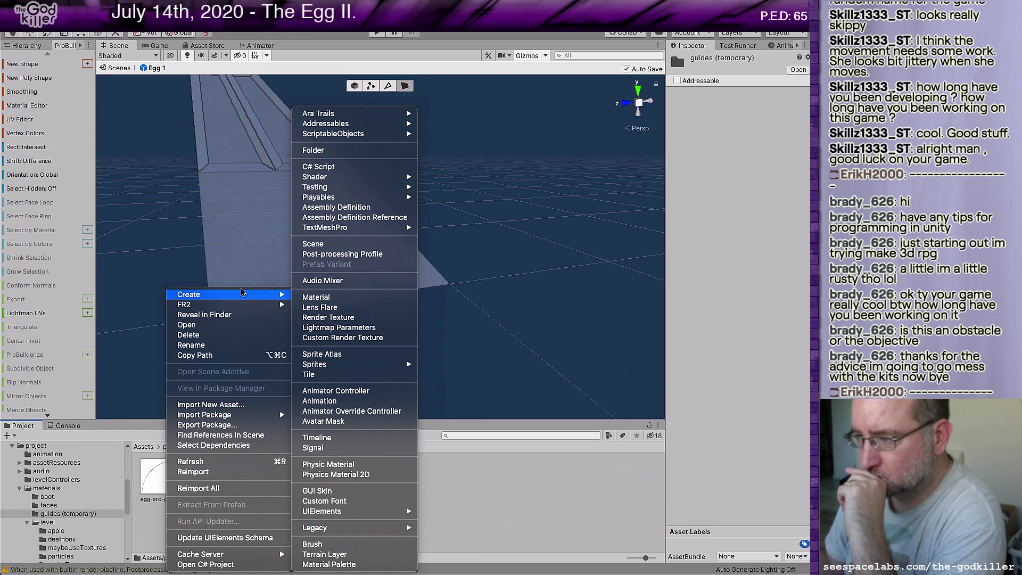
left_click(402, 510)
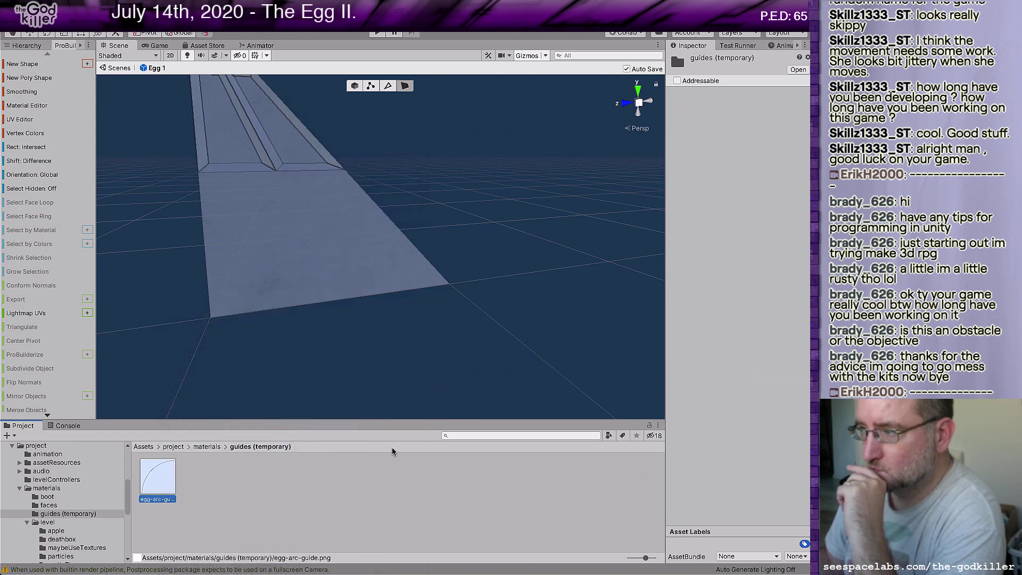
Select all the faces of the corner's plain lower front section and apply the egg-arc-guide texture to the corner mesh
left_click(284, 246)
left_click(244, 289, "shift")
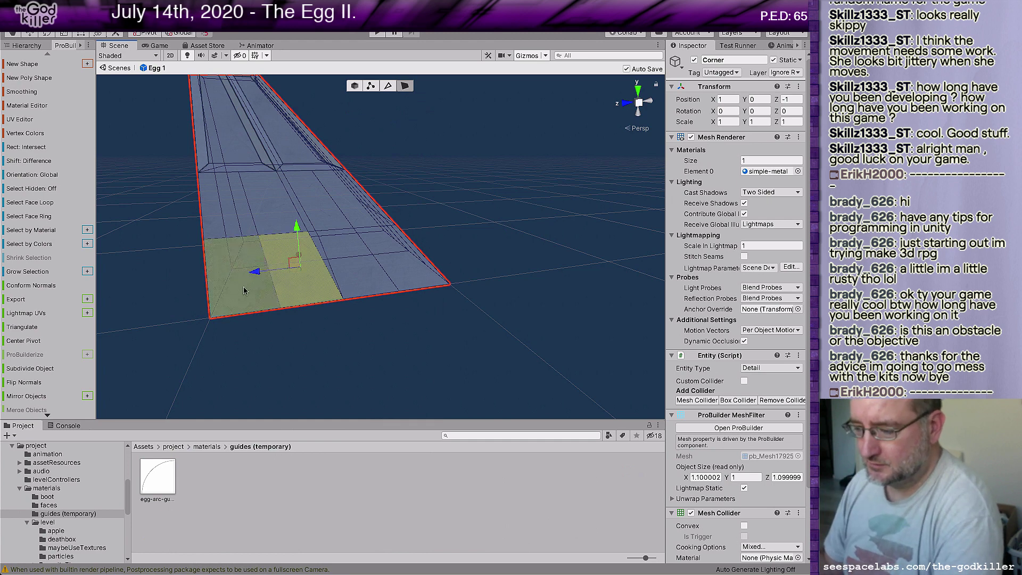
left_click(247, 212, "shift")
left_click(266, 210, "shift")
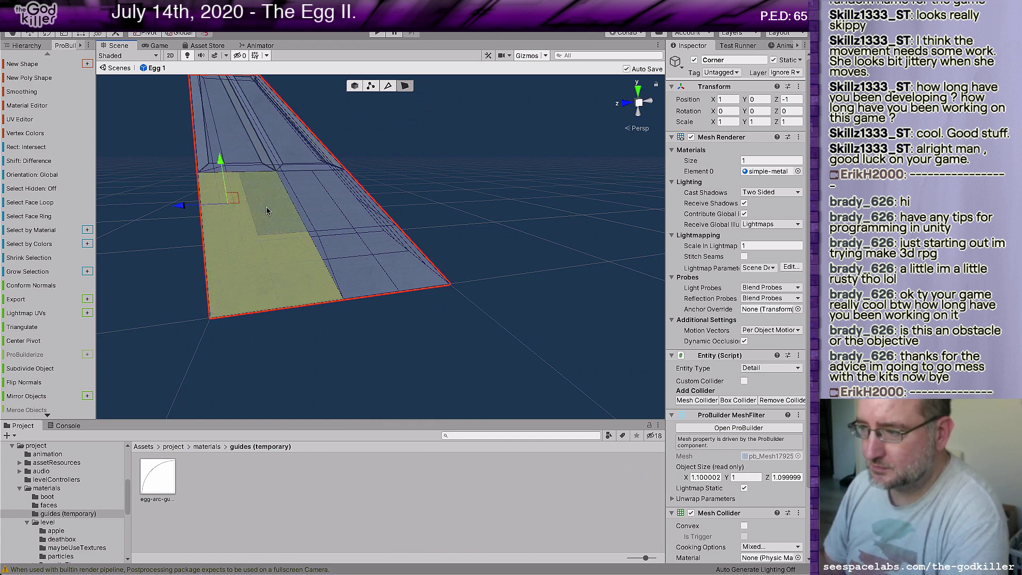
left_click(288, 186, "shift")
left_click(319, 186, "shift")
left_click(347, 199, "shift")
left_click(373, 239, "shift")
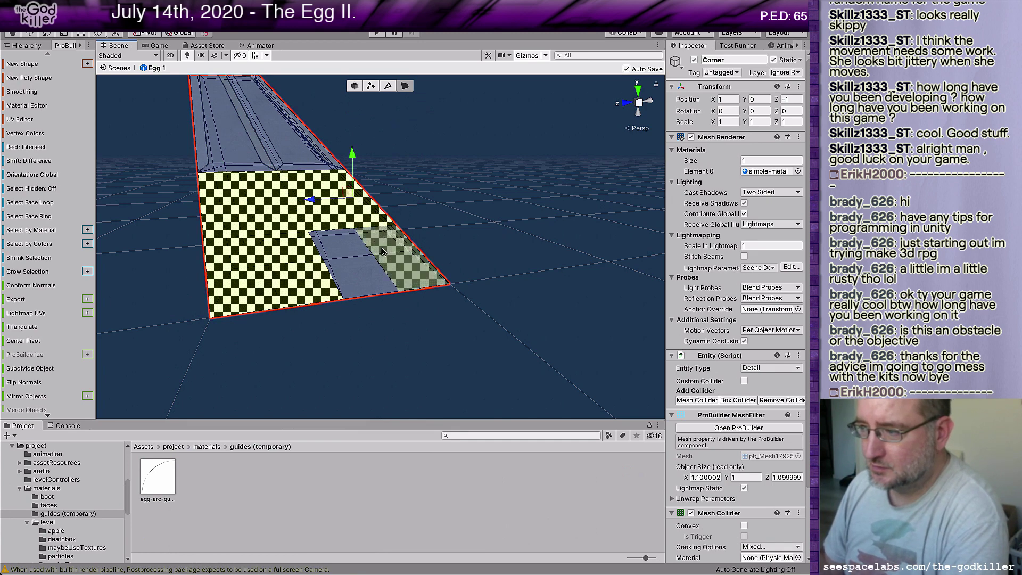
left_click(367, 263, "shift")
left_click(337, 261, "shift")
left_click(318, 280, "shift")
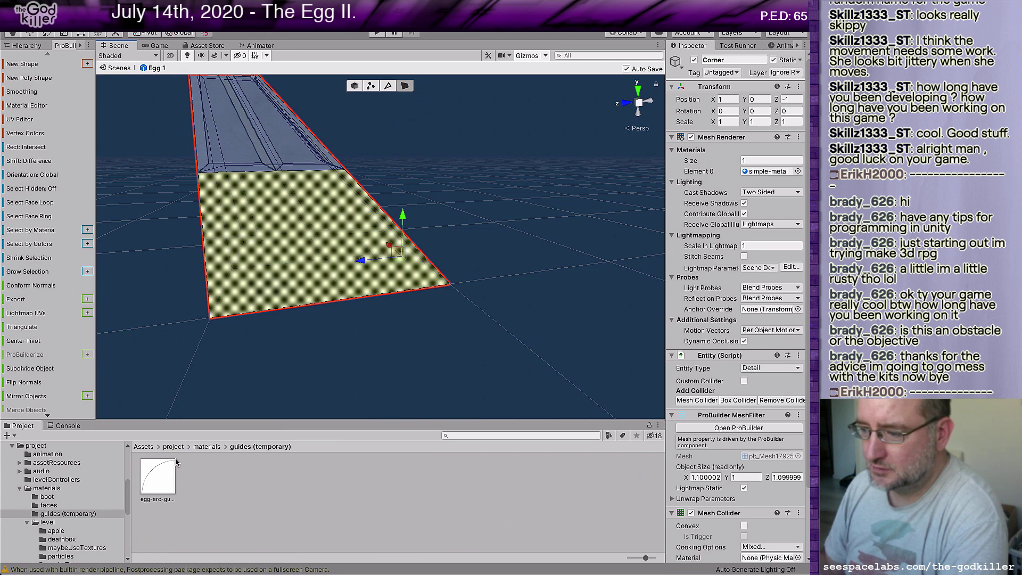
left_click_drag(158, 477, 266, 222)
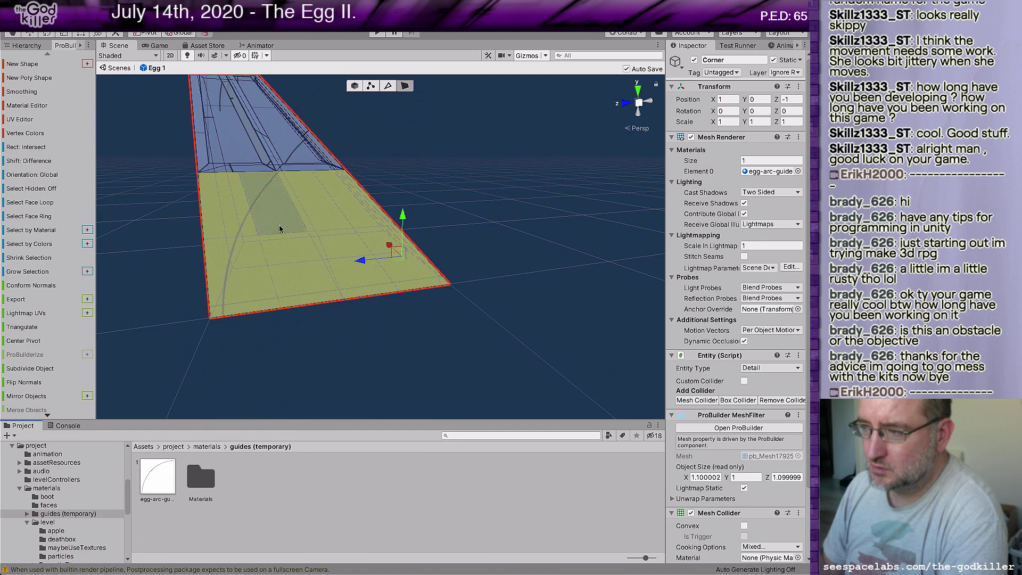
Open the ProBuilder UV Editor for the selected faces and place its window clear of the mesh
middle_click_drag(511, 206, 496, 246)
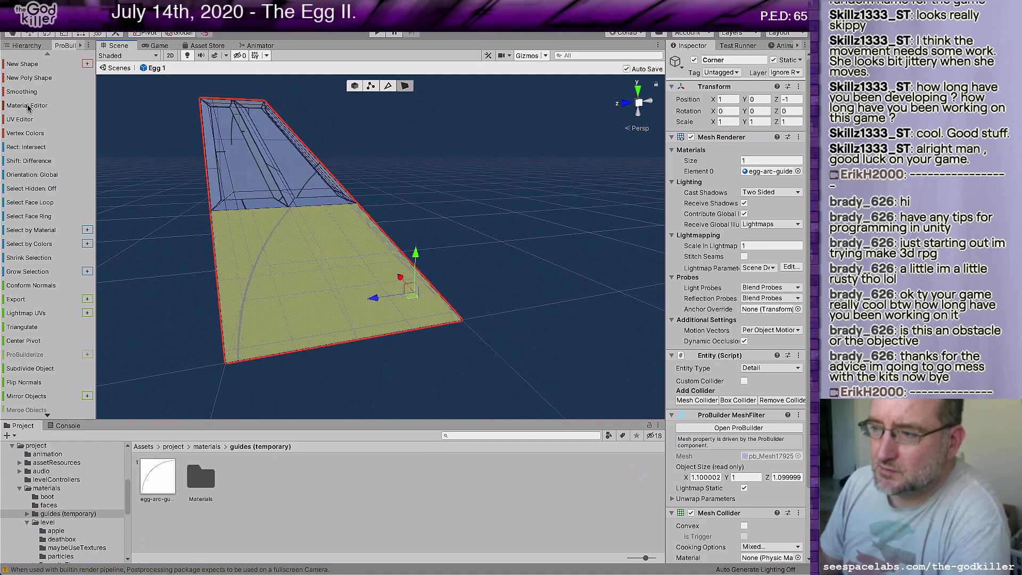
left_click(22, 120)
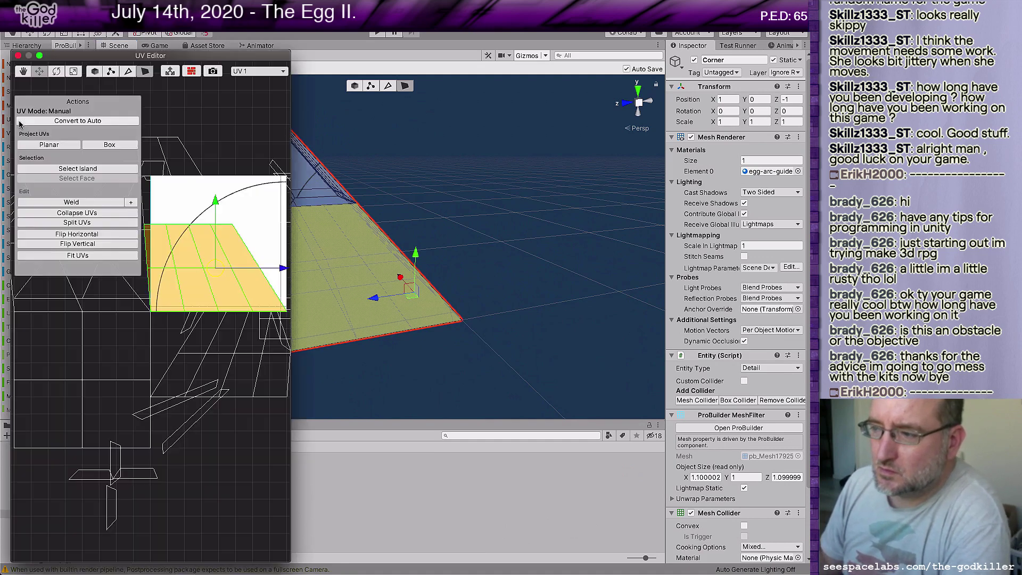
left_click_drag(199, 56, 642, 41)
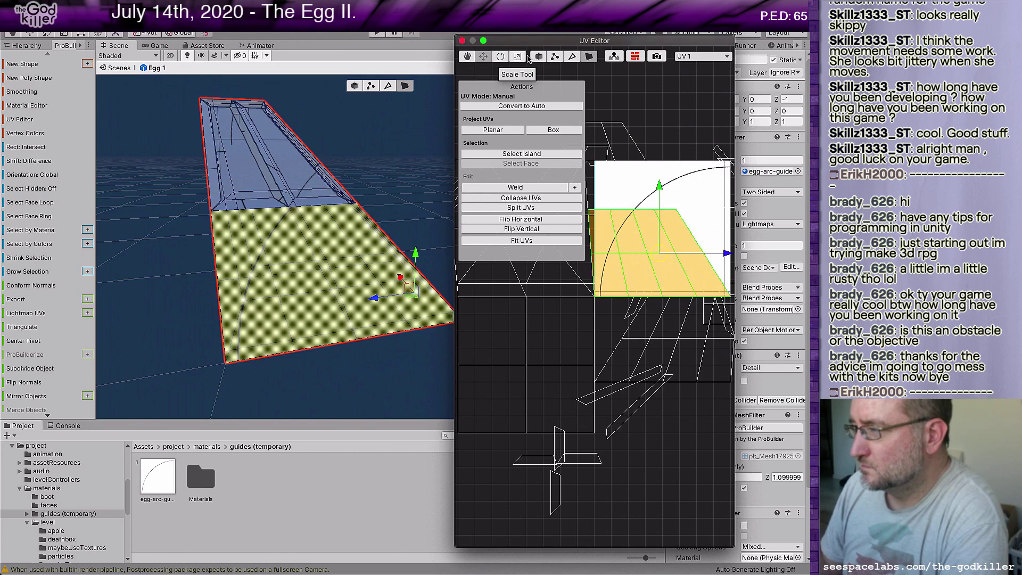
Stretch the selected faces' UVs vertically and move them up until their lower edge meets the bottom of the guide texture
left_click(519, 57)
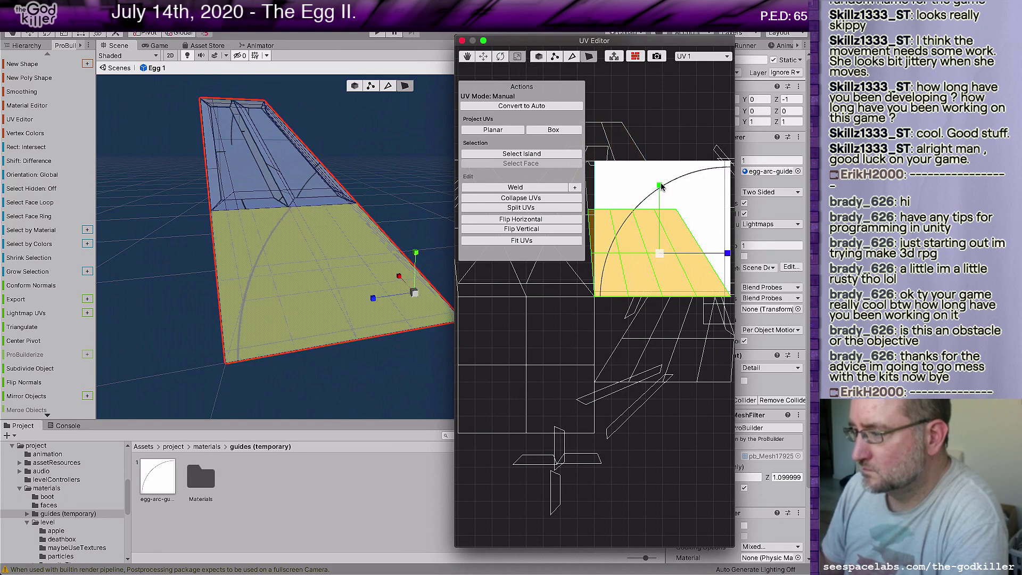
left_click_drag(662, 185, 669, 154)
key("w")
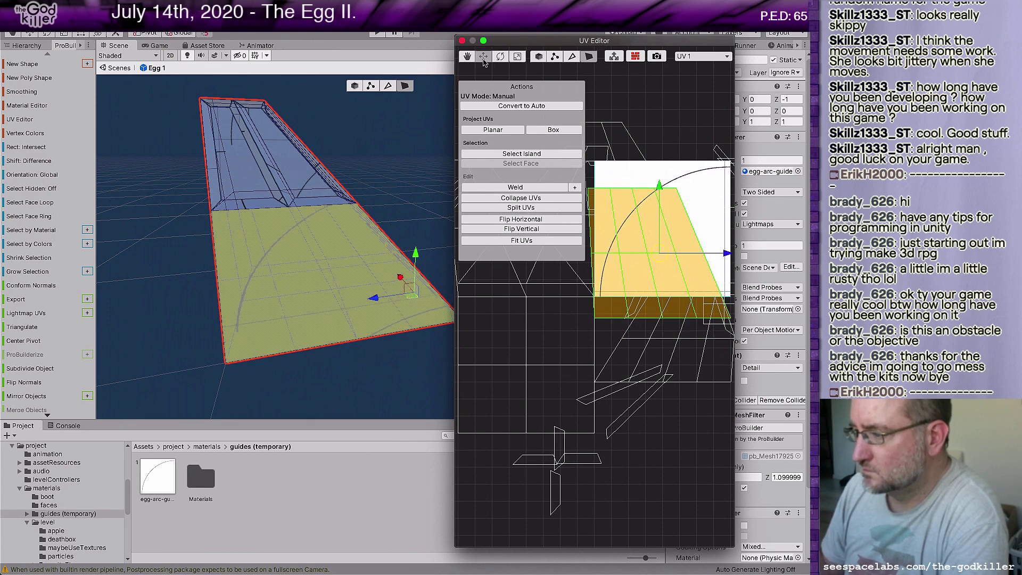
left_click_drag(660, 186, 657, 166)
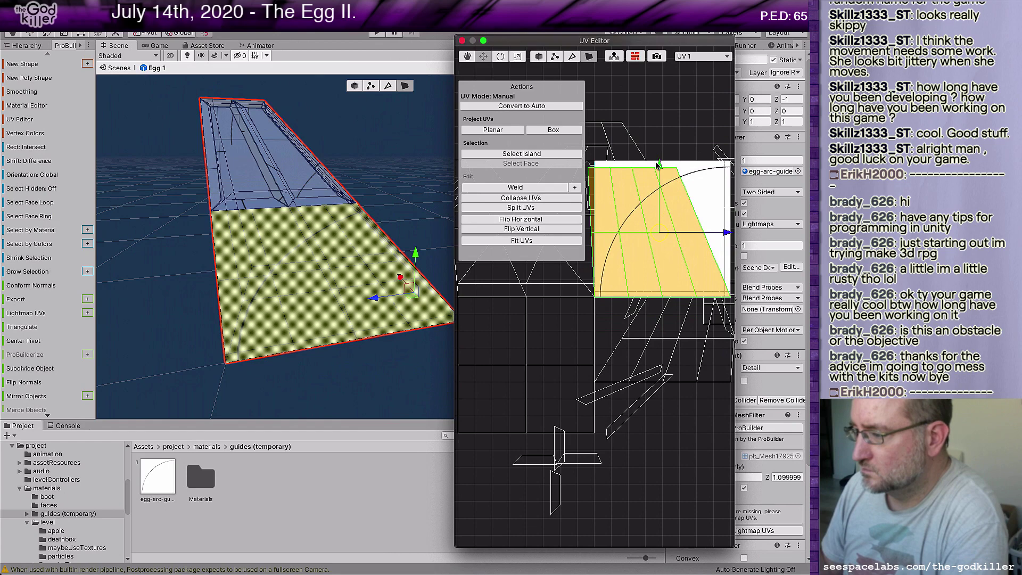
left_click_drag(657, 166, 659, 165)
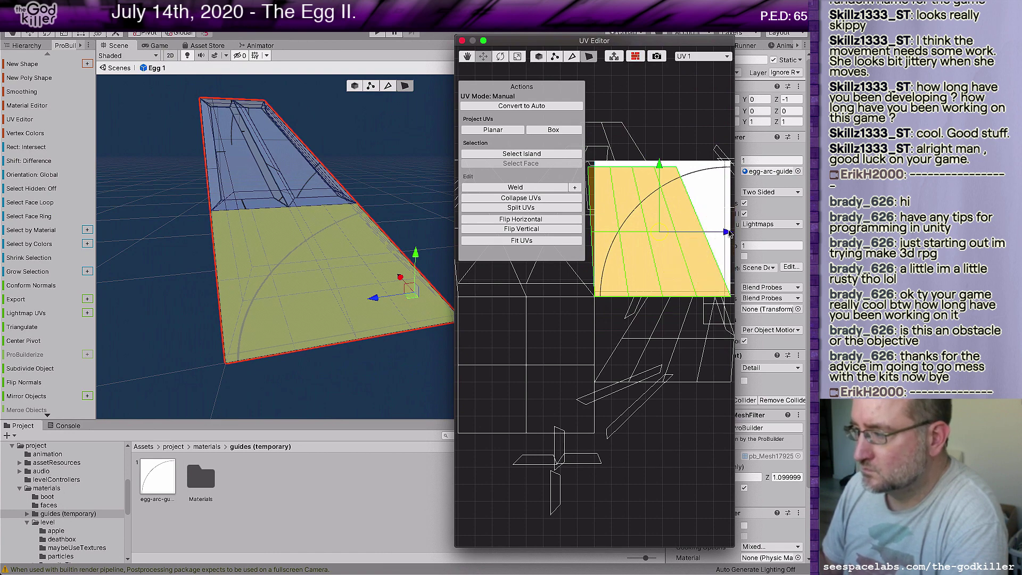
Reselect all the lower front faces of the corner and shift their UVs slightly right so the left edge fits the arc guide
left_click(726, 233)
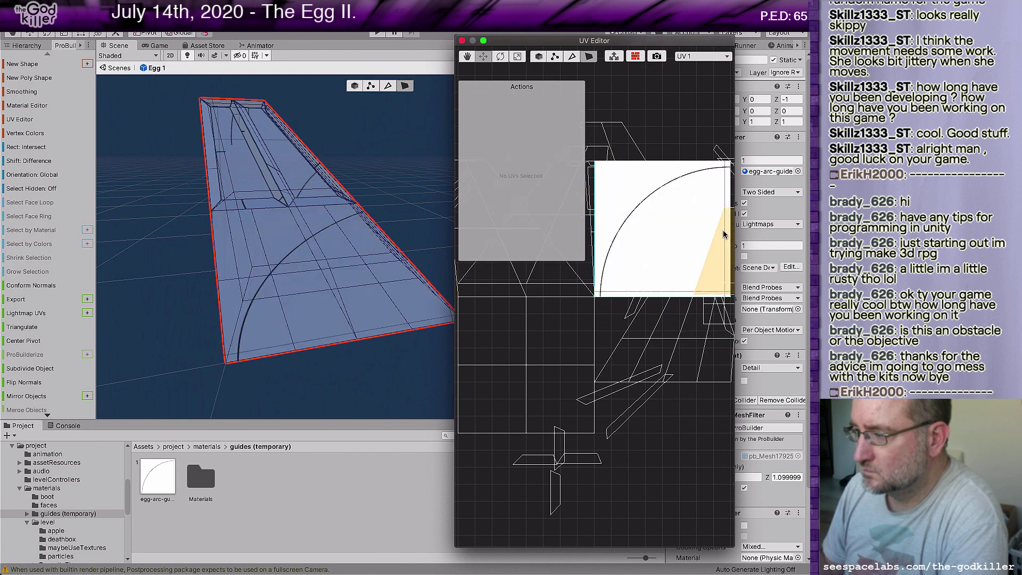
left_click(289, 271)
left_click(248, 247, "shift")
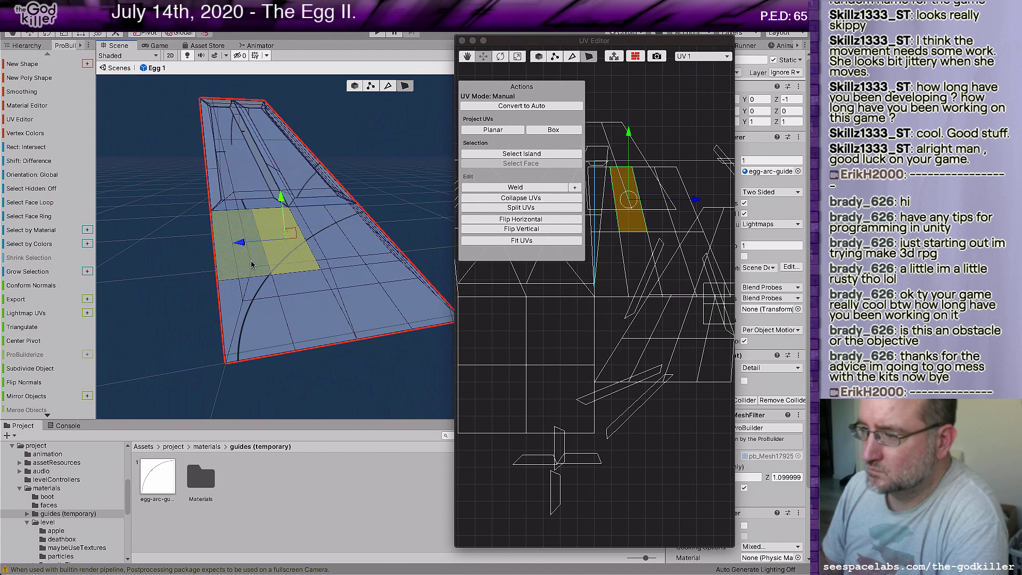
left_click(267, 314, "shift")
left_click(298, 307, "shift")
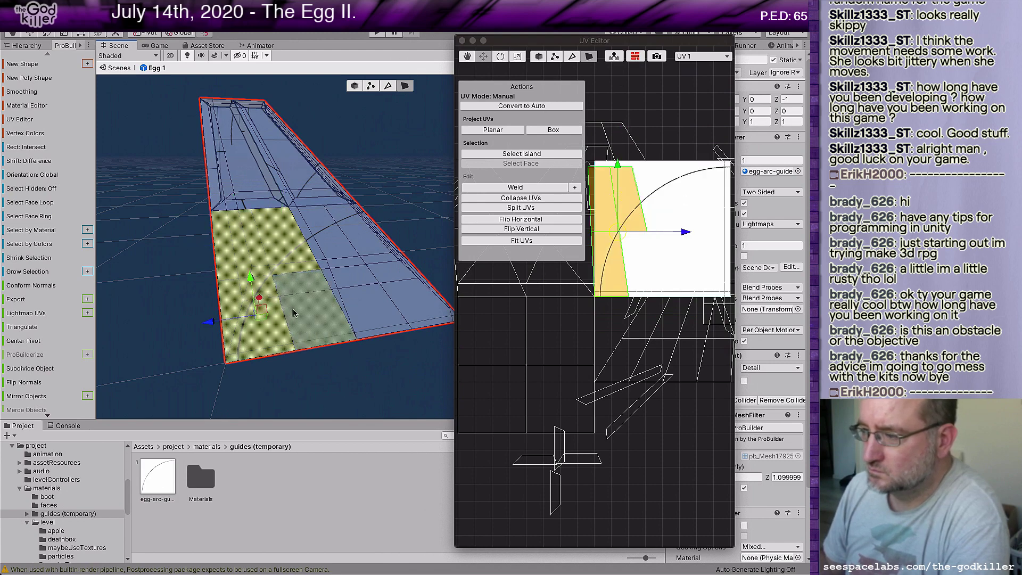
left_click(340, 290, "shift")
left_click(388, 278, "shift")
left_click(366, 242, "shift")
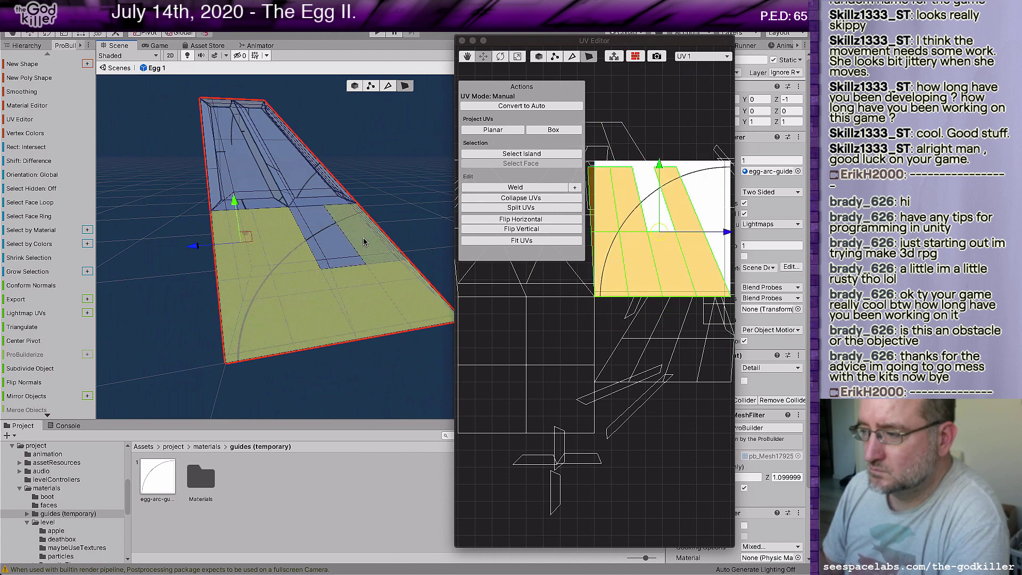
left_click(340, 244, "shift")
left_click(326, 237, "shift")
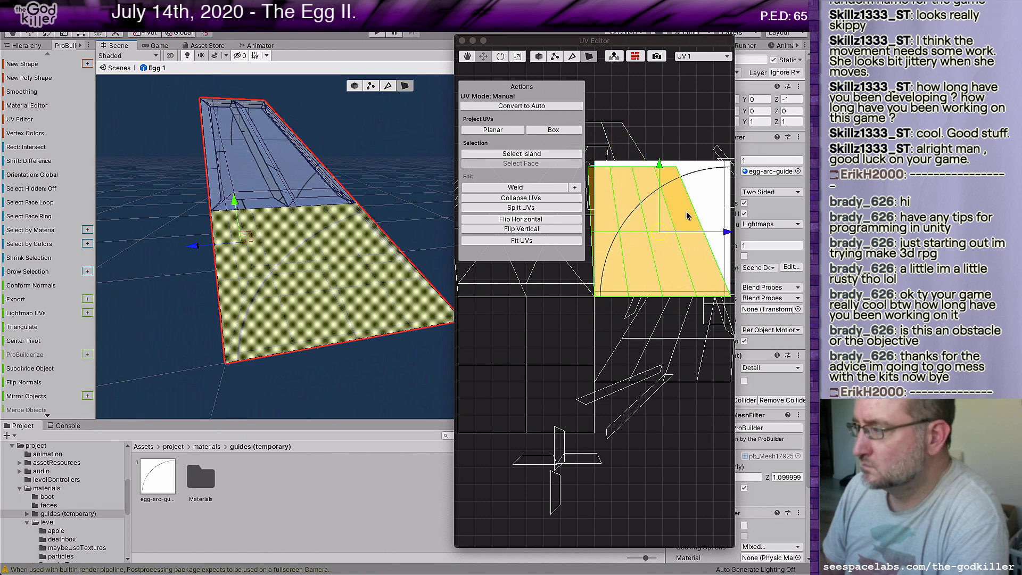
left_click(726, 232)
mouse_move(726, 233)
left_mouse_down()
mouse_move(703, 237)
mouse_move(734, 232)
left_mouse_up()
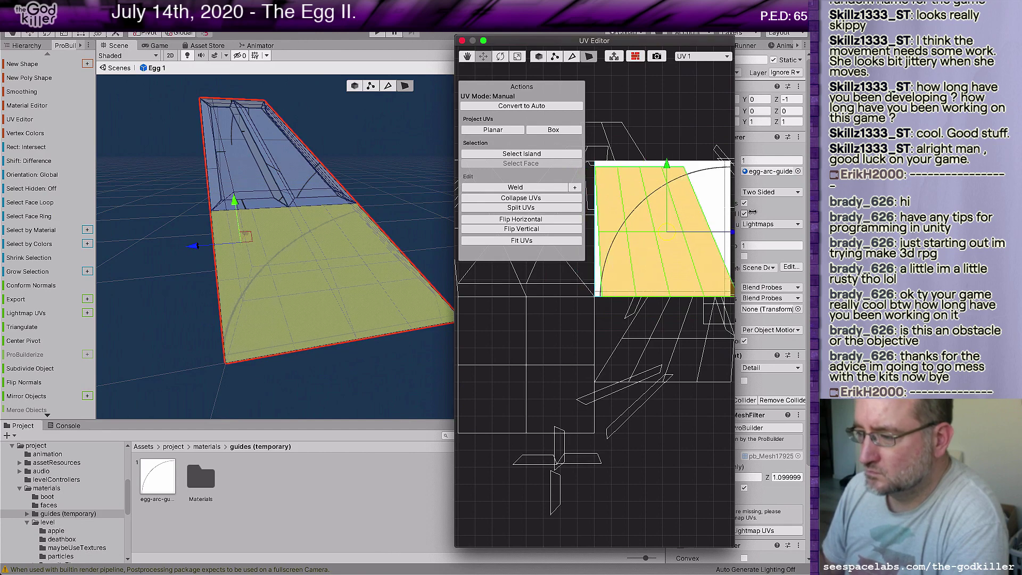
mouse_move(752, 212)
left_mouse_down()
mouse_move(633, 215)
mouse_move(748, 201)
left_mouse_up()
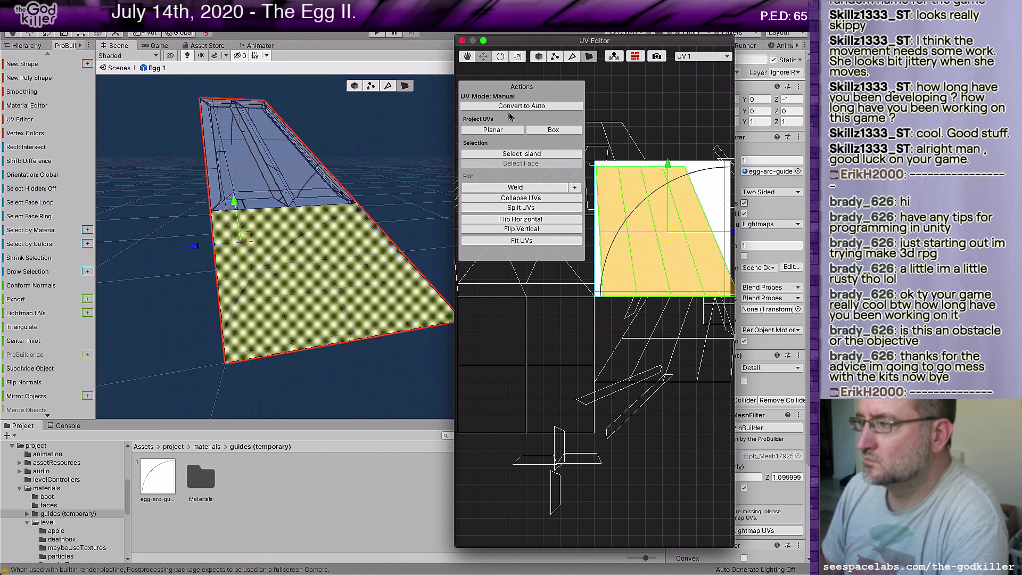
Widen the selected UVs horizontally with the Scale tool, enlarging the UV Editor window to reach the scale handle
left_click(516, 56)
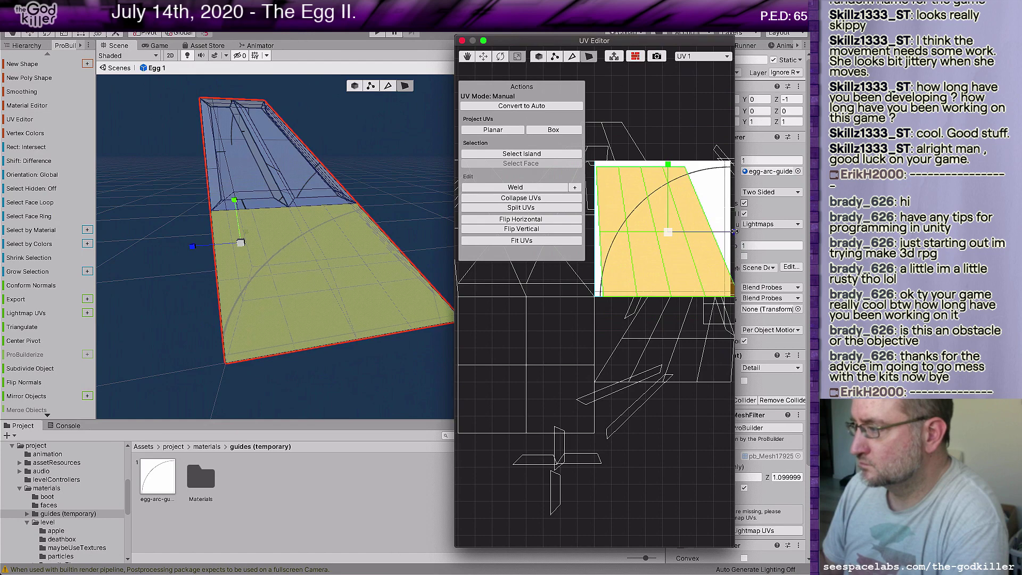
left_click_drag(734, 231, 770, 226)
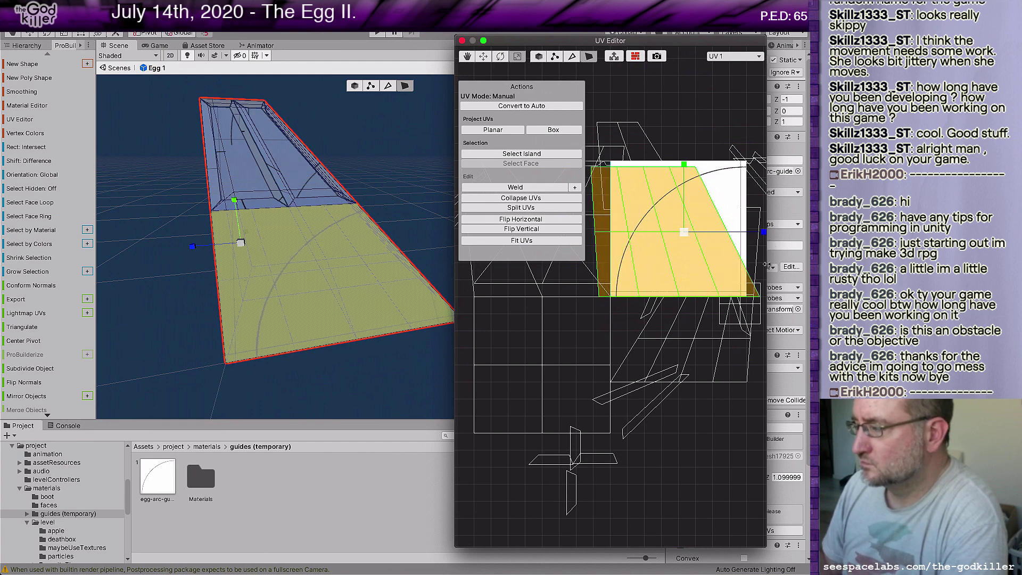
left_click_drag(767, 265, 852, 265)
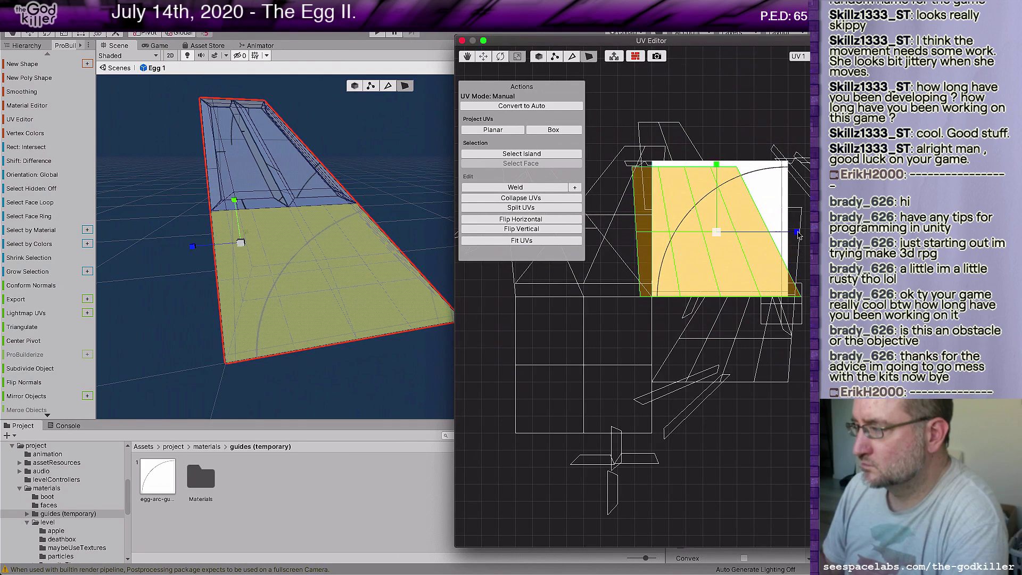
left_click_drag(799, 234, 784, 232)
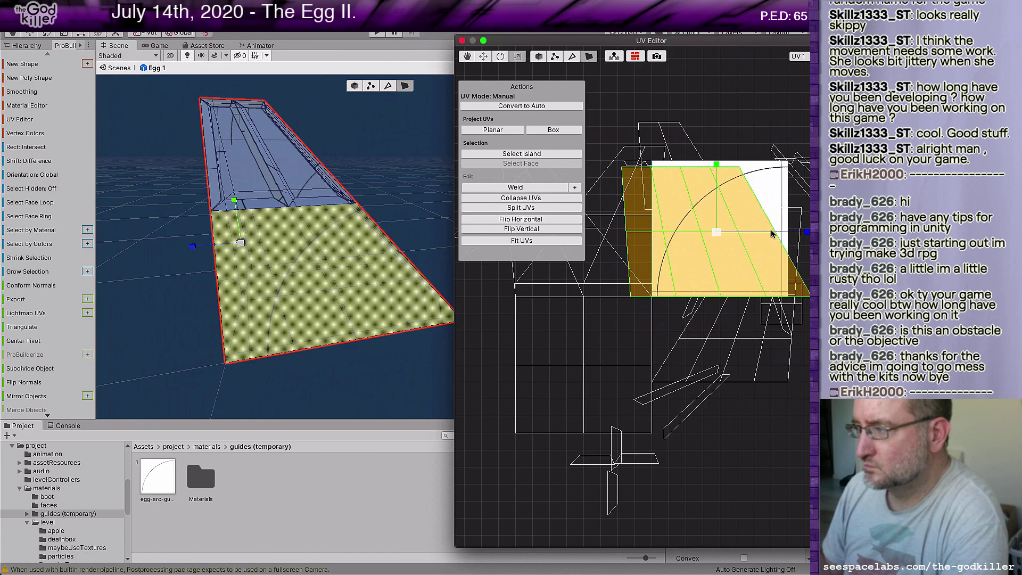
Select the lower front faces of the corner again and move their widened UVs to the right across the arc guide
left_click(483, 57)
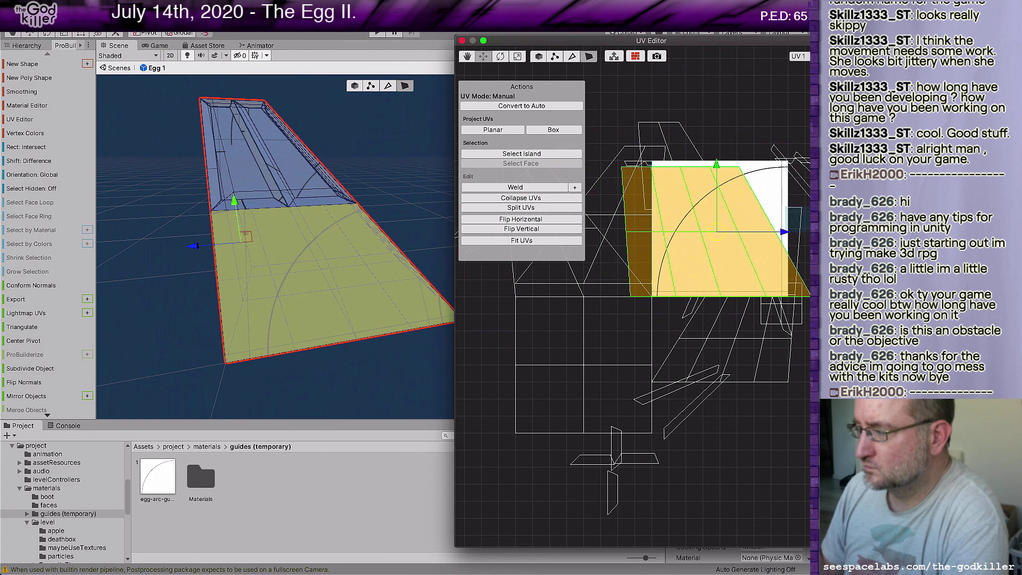
left_click(277, 304)
left_click(276, 305)
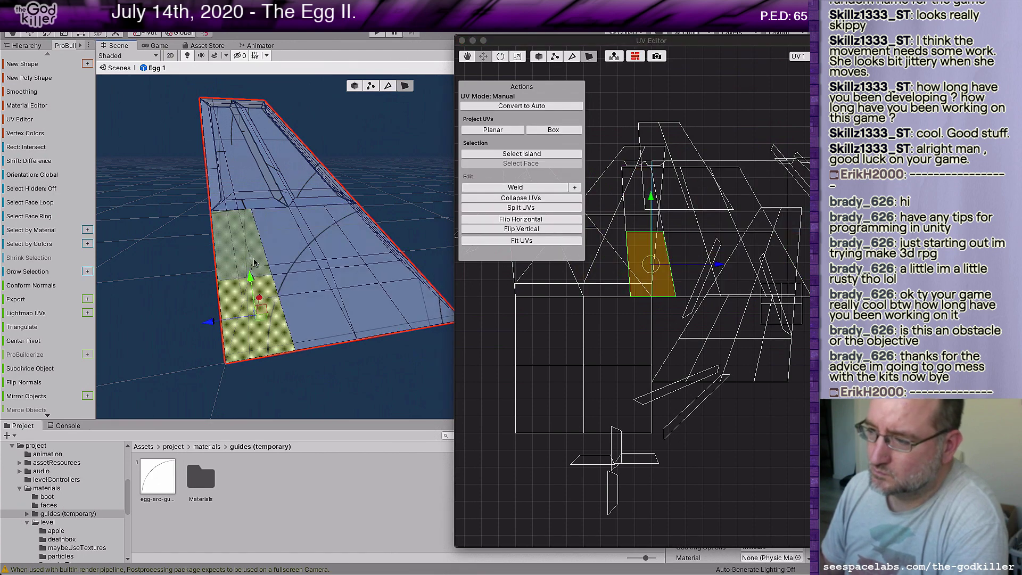
left_click(246, 245, "shift")
left_click(289, 240, "shift")
left_click(315, 318, "shift")
left_click(358, 287, "shift")
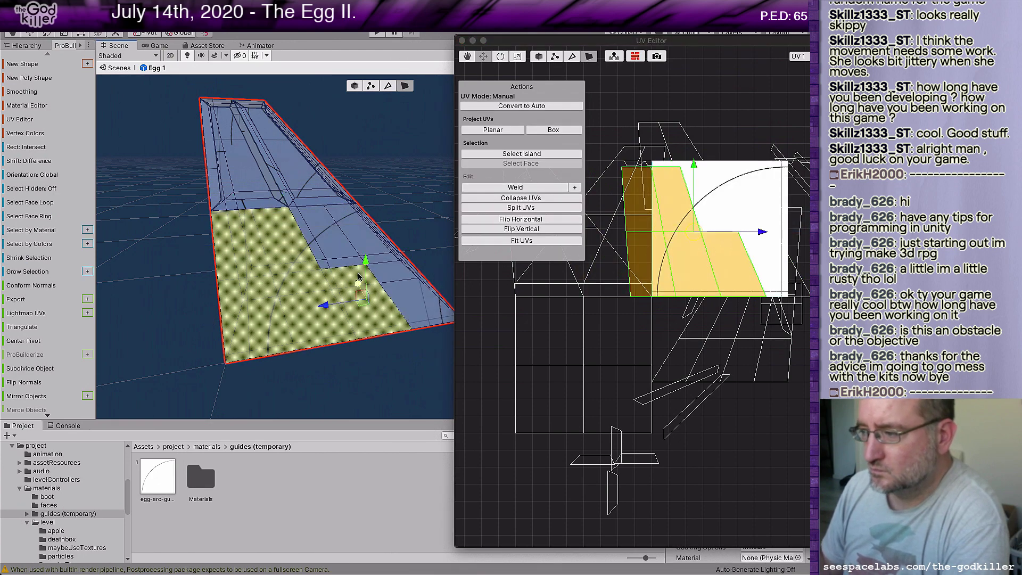
left_click(335, 240, "shift")
left_click(392, 295, "shift")
left_click(393, 291, "shift")
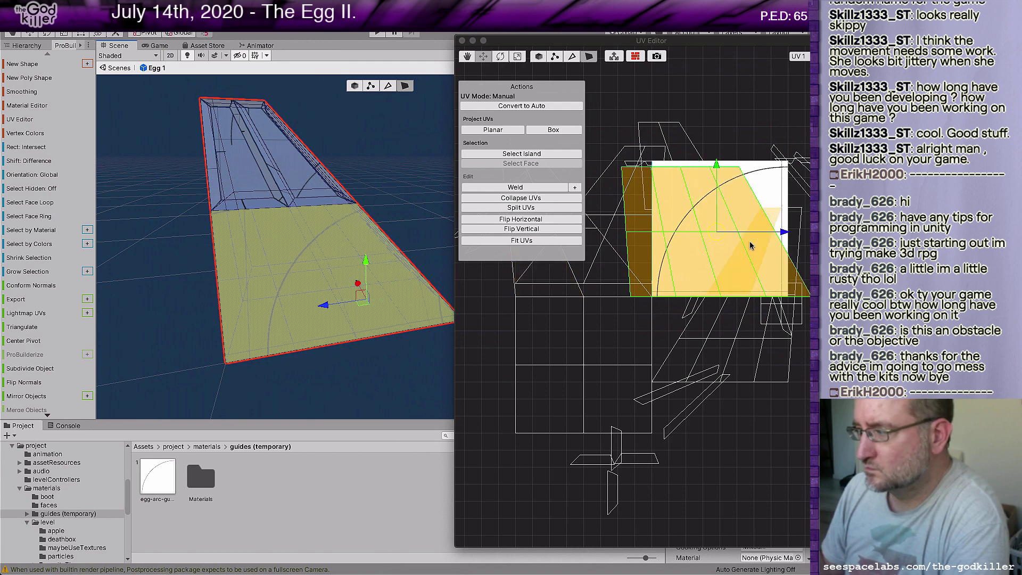
mouse_move(782, 234)
left_mouse_down()
mouse_move(808, 227)
mouse_move(795, 230)
left_mouse_up()
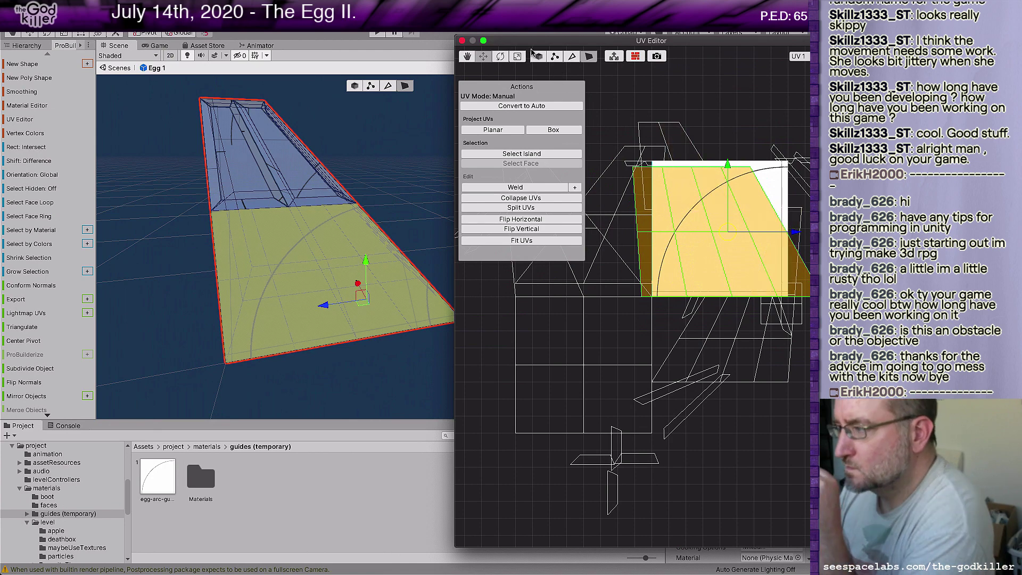
Narrow the selected UVs horizontally and fine-tune their width so the lower-left UV corner meets the guide texture's corner
left_click(517, 57)
left_click_drag(795, 232, 784, 238)
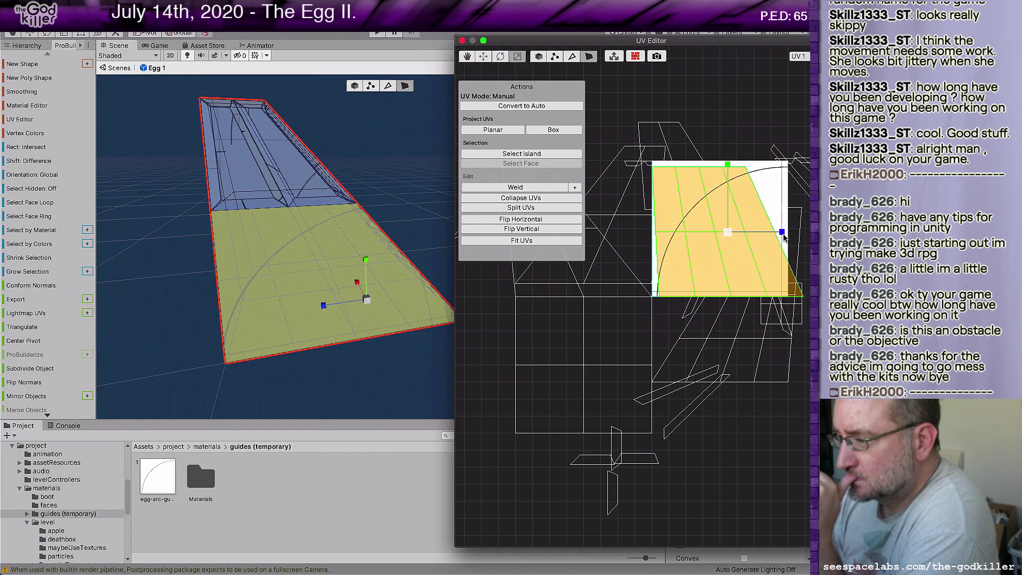
left_click_drag(783, 239, 789, 238)
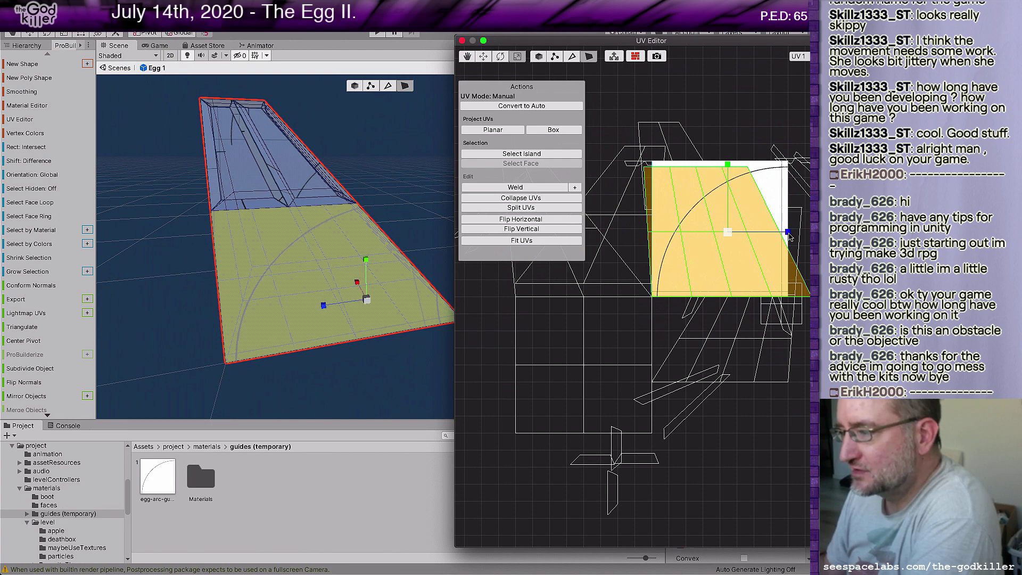
left_click_drag(789, 236, 789, 237)
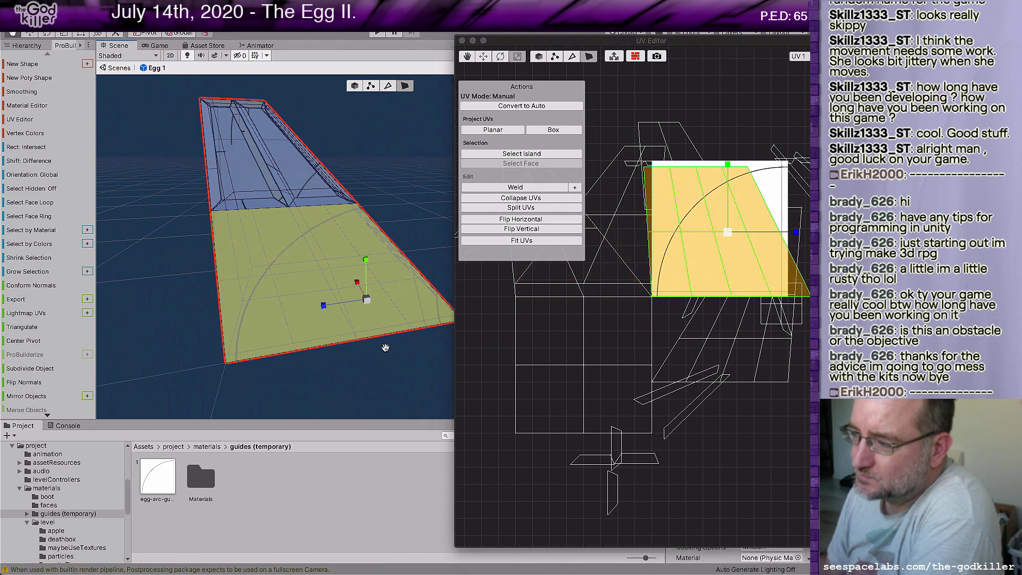
Scale the lower front faces' UVs slightly taller and shift them up to match the guide texture's height, finishing with Split UVs
middle_click_drag(409, 347, 353, 356)
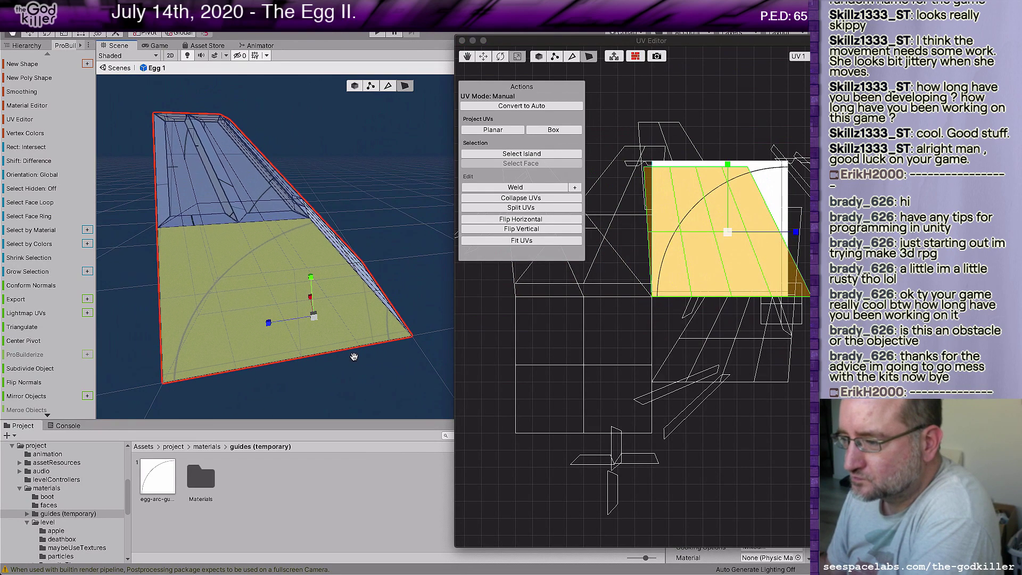
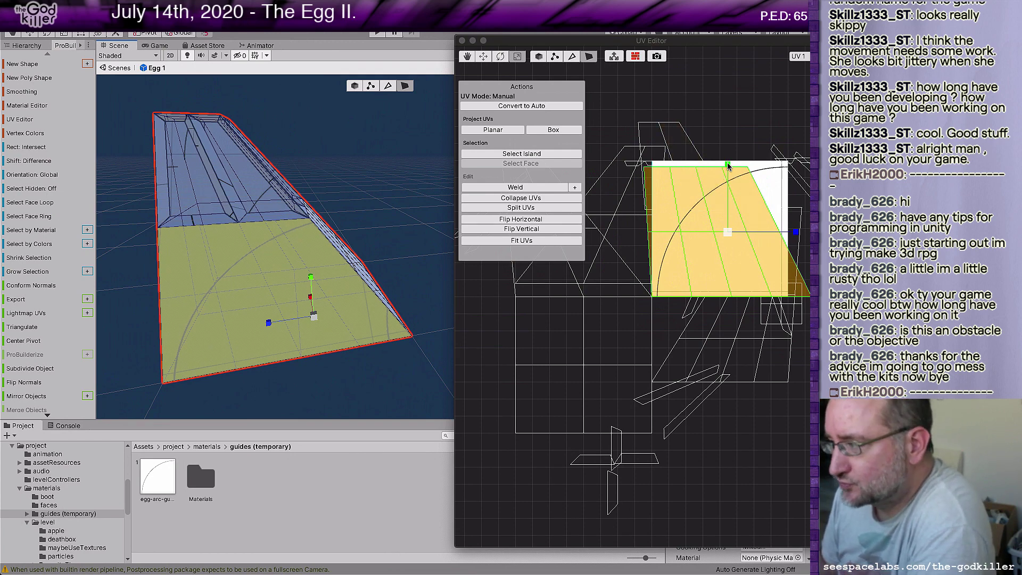
left_click_drag(728, 167, 727, 161)
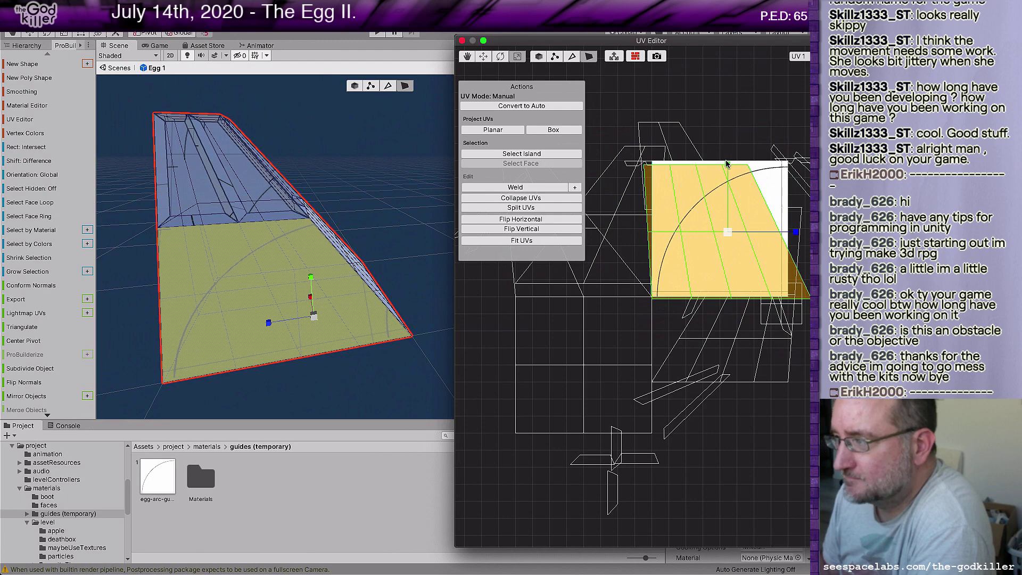
left_click(483, 56)
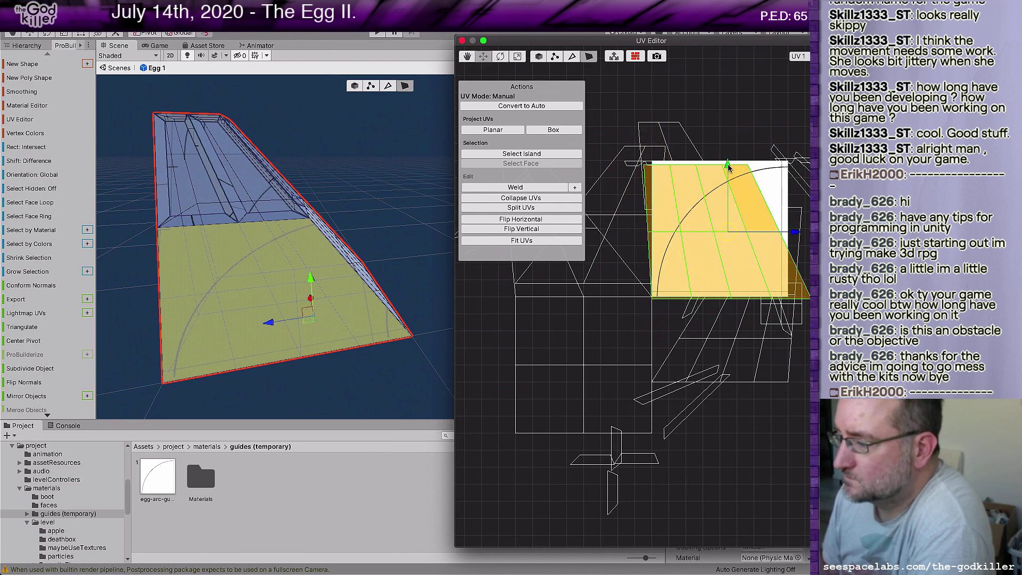
left_click_drag(729, 168, 728, 166)
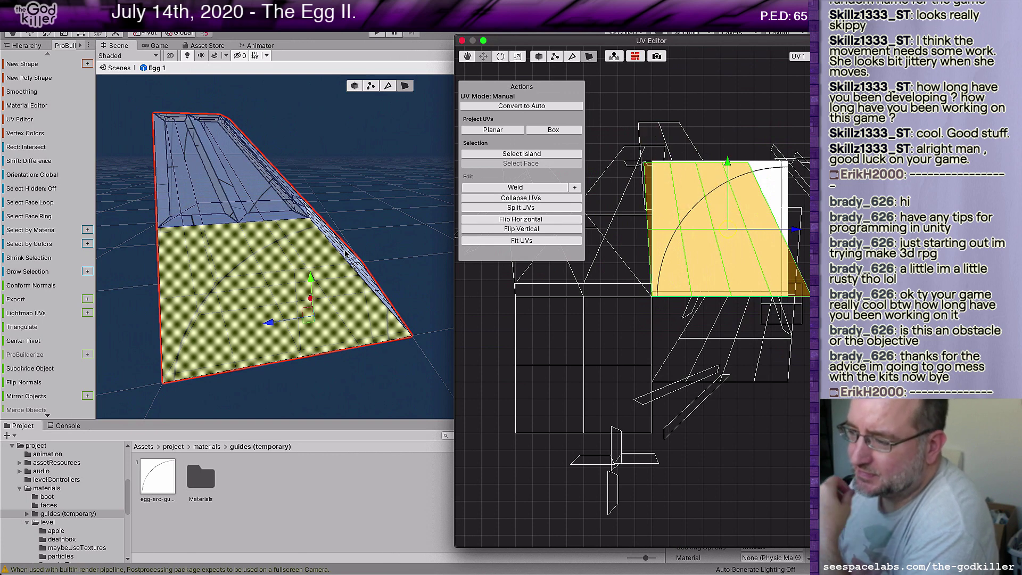
left_click(514, 207)
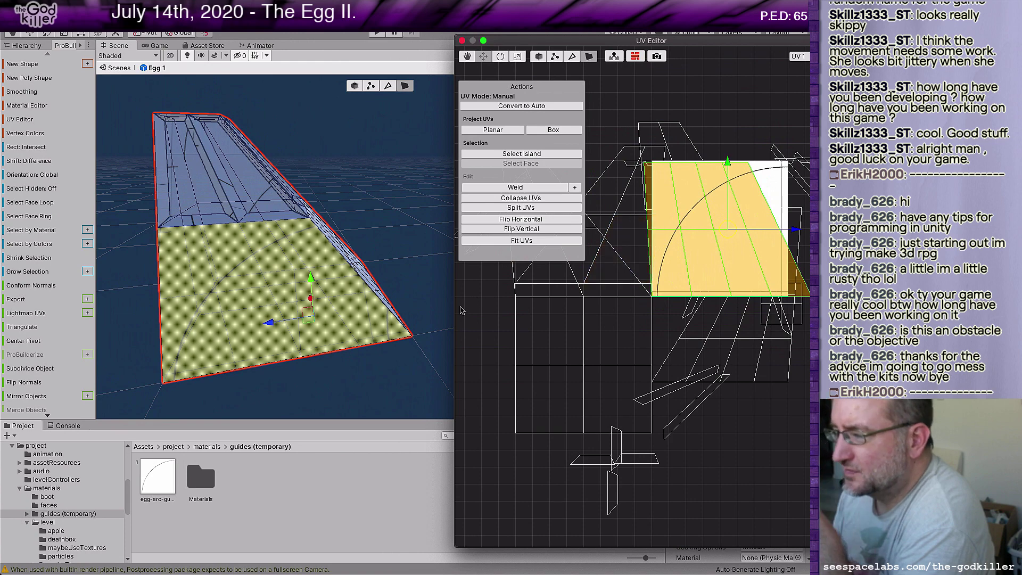
Select all the lower faces on the neighbouring side of the corner and flip their UVs horizontally
left_click_drag(456, 309, 439, 286)
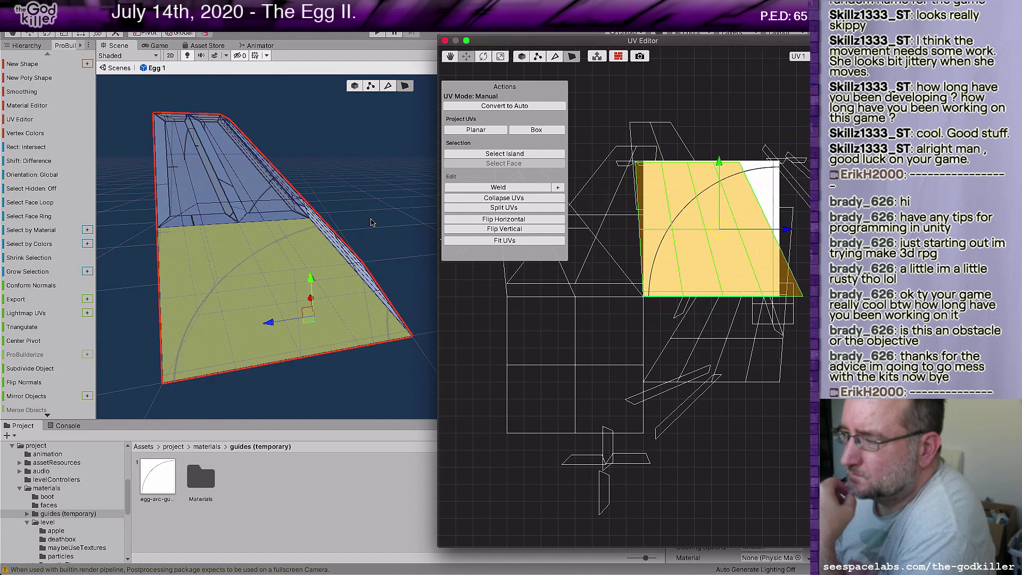
left_click_drag(386, 238, 177, 233, "alt")
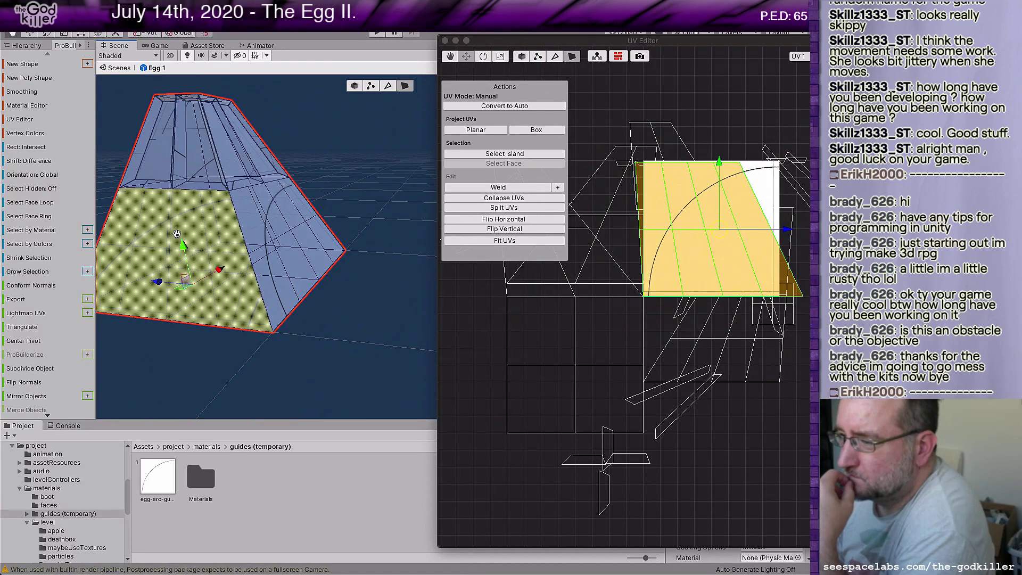
left_click_drag(177, 234, 298, 242, "alt")
scroll(273, 232, "up", 3)
scroll(272, 229, "down", 2)
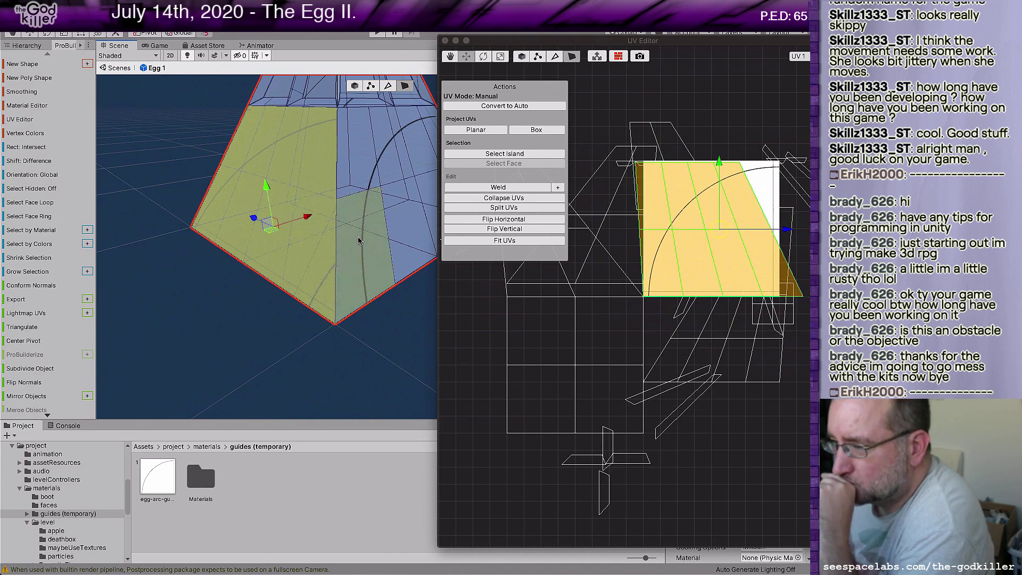
left_click_drag(393, 237, 331, 237, "alt")
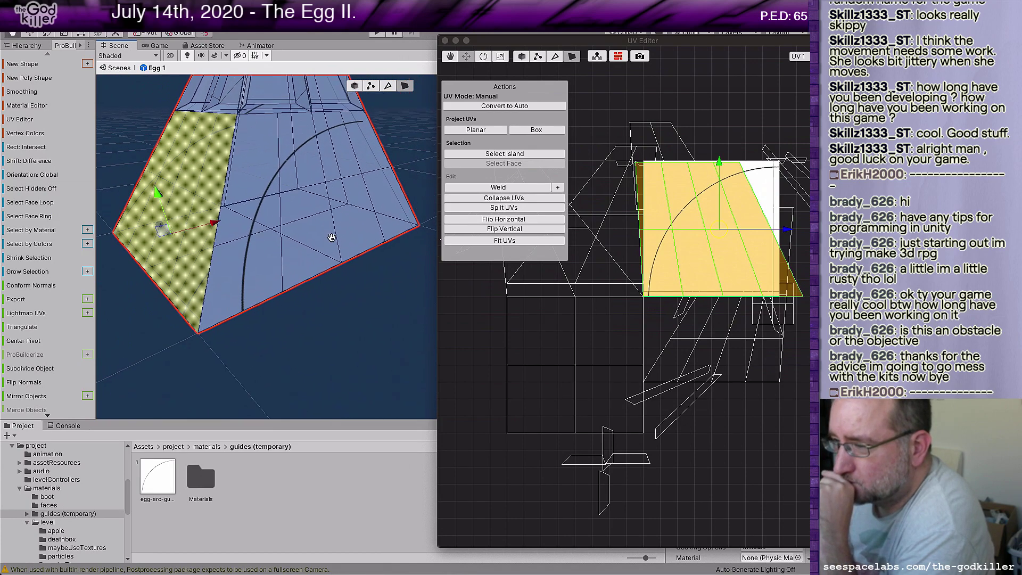
middle_click_drag(331, 238, 352, 243)
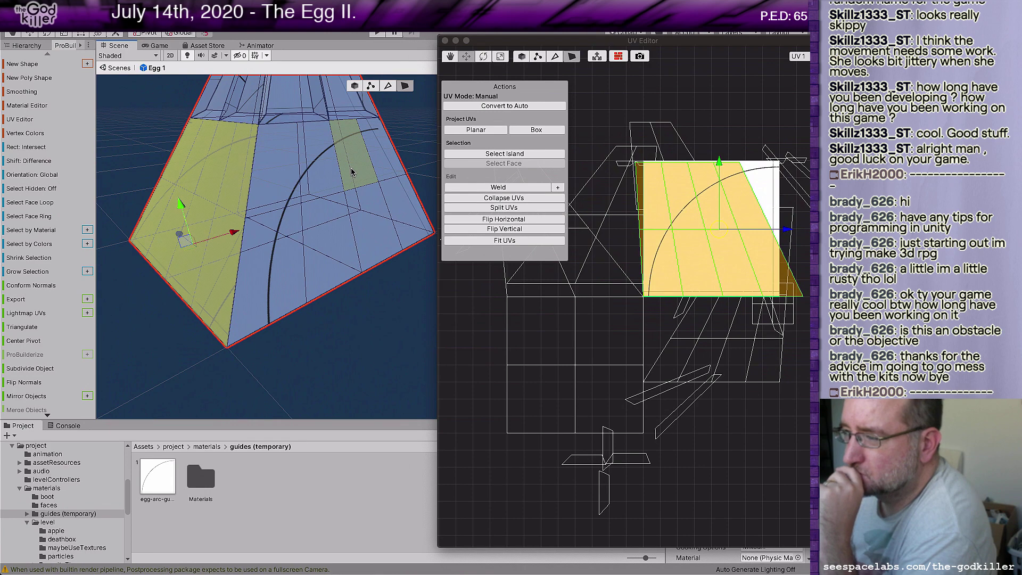
left_click(274, 170)
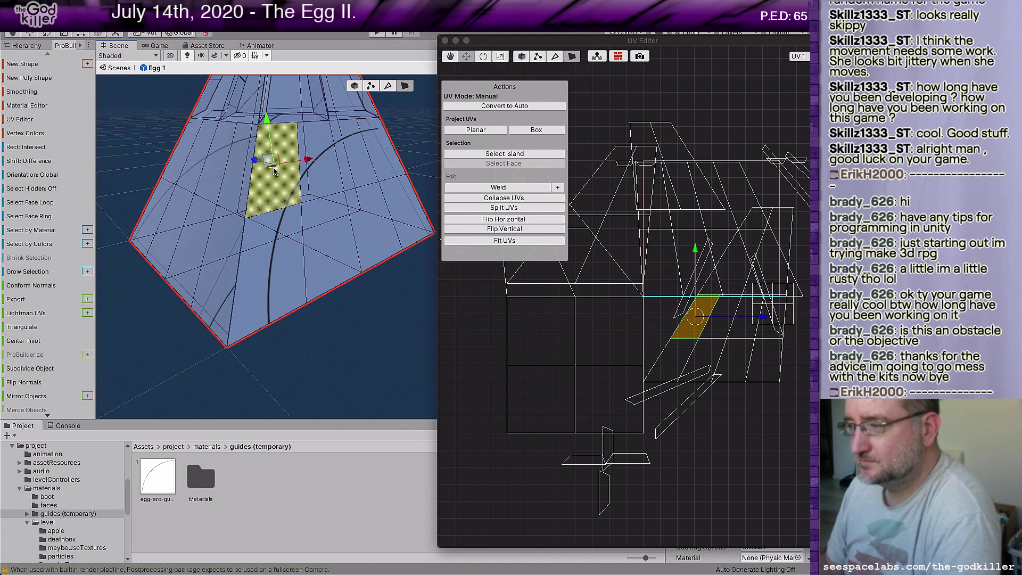
left_click(327, 174, "shift")
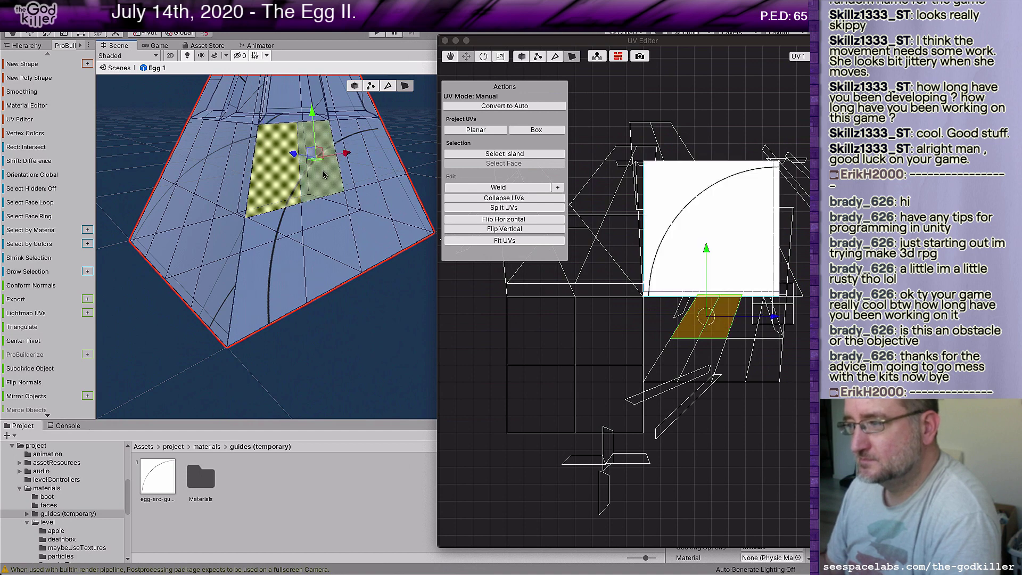
left_click(372, 164, "shift")
left_click(375, 167, "shift")
left_click(400, 205, "shift")
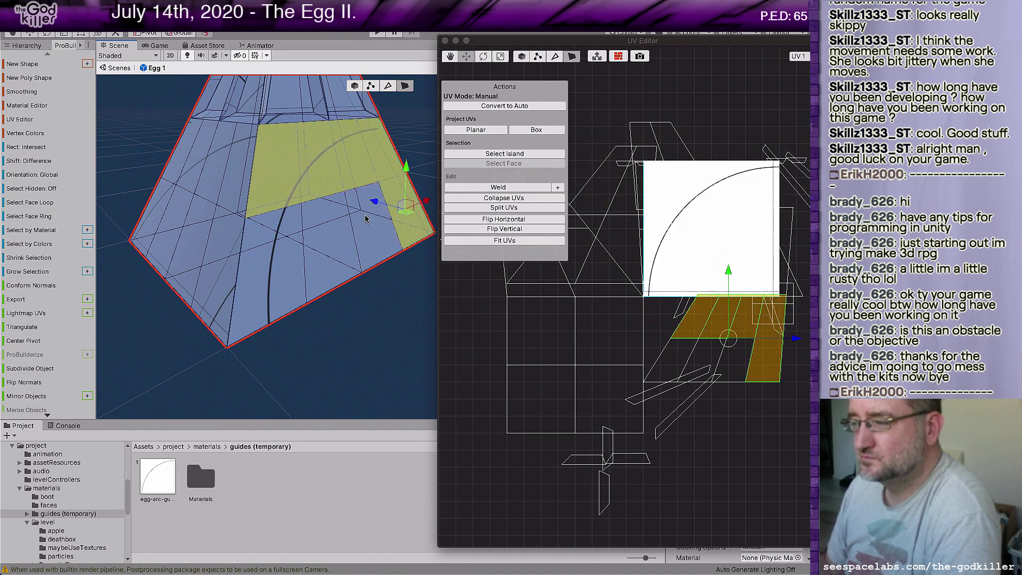
left_click(379, 234, "shift")
left_click(337, 236, "shift")
left_click(273, 266, "shift")
left_click(269, 287, "shift")
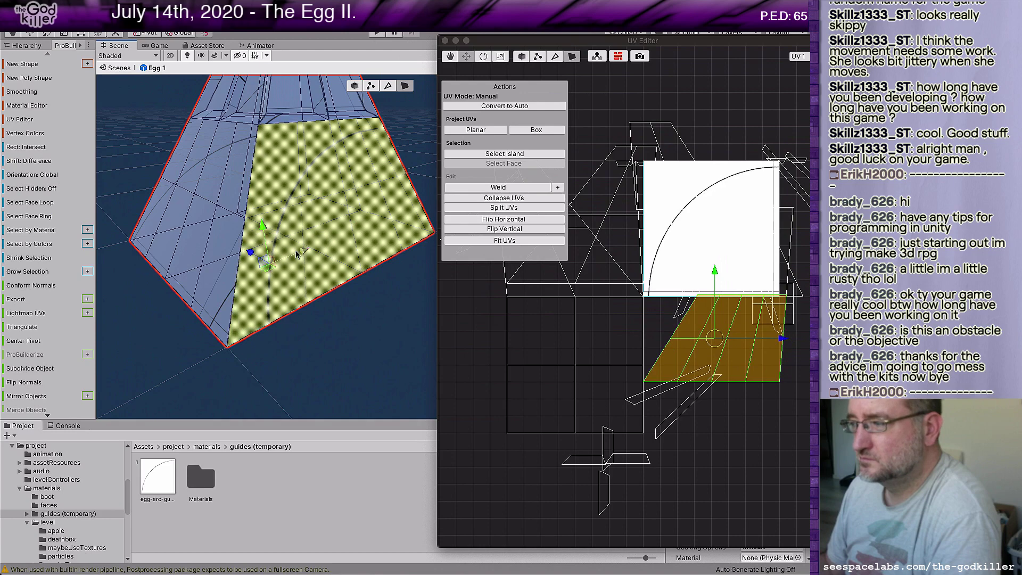
left_click(490, 219)
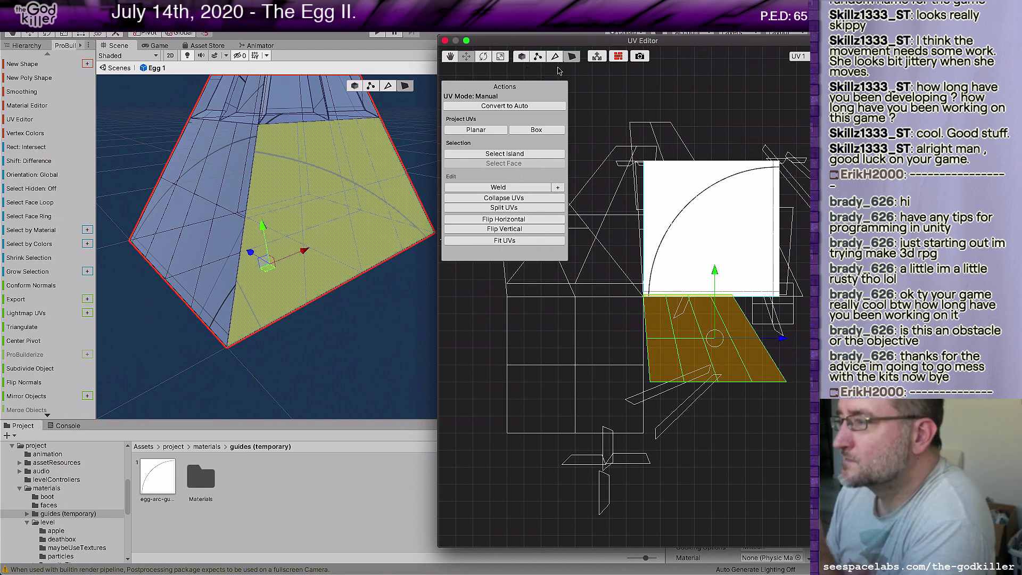
Shorten the flipped UVs vertically with the Scale tool in the UV Editor, undoing the stray scale made in the scene
left_click(501, 57)
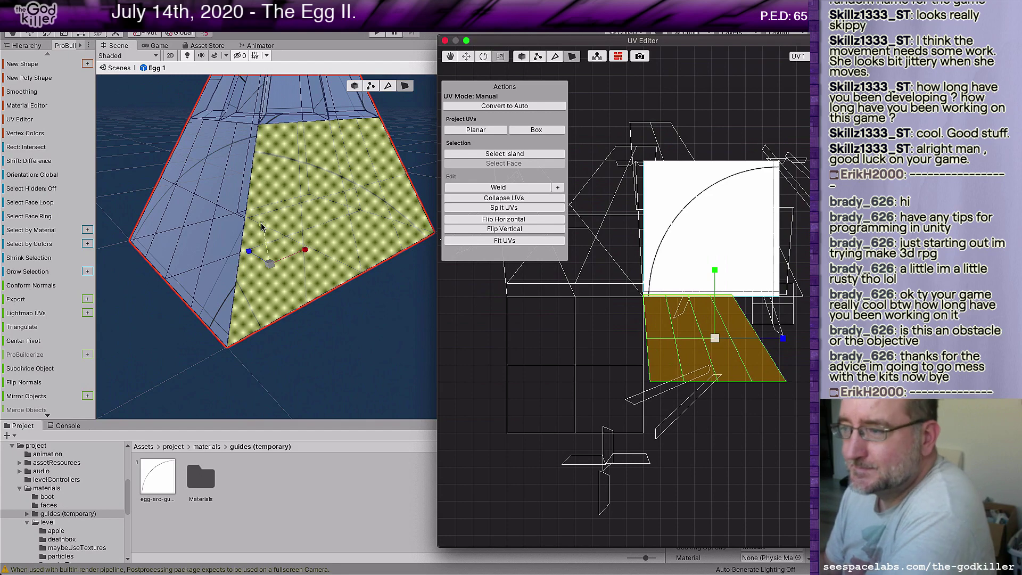
left_click_drag(261, 226, 262, 224)
key("ctrl+z")
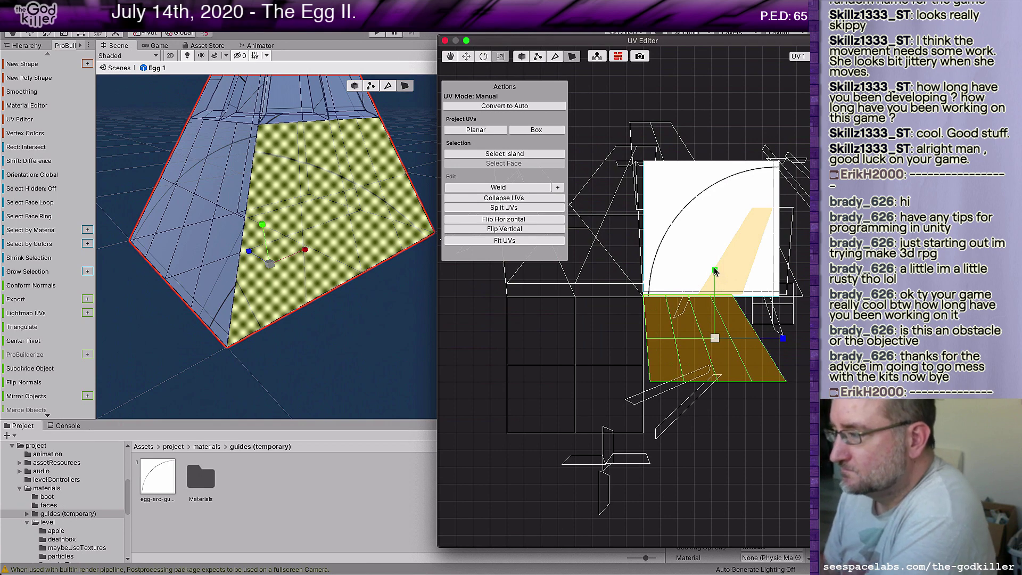
left_click_drag(714, 272, 715, 287)
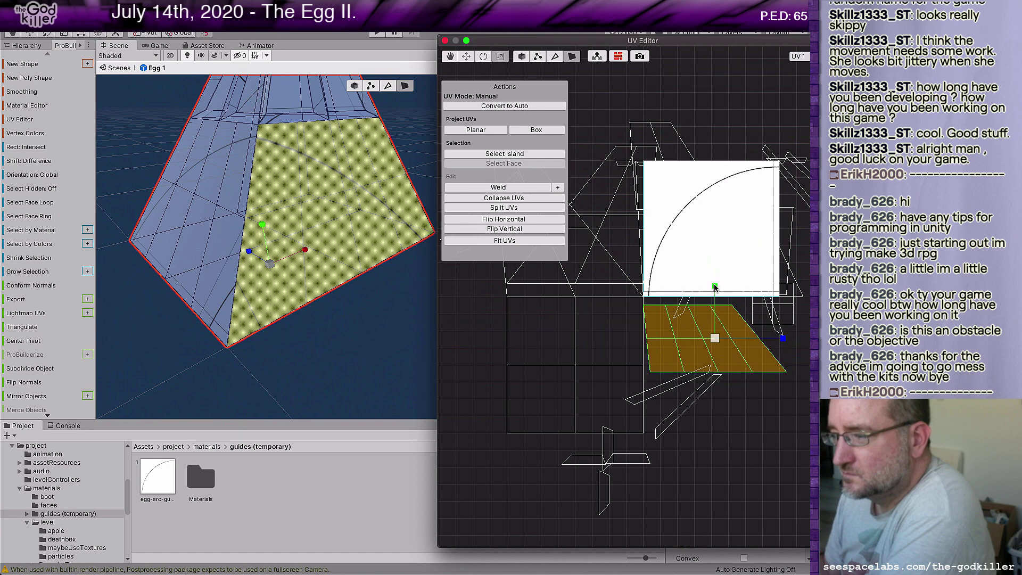
left_click_drag(715, 288, 715, 287)
right_click(715, 288)
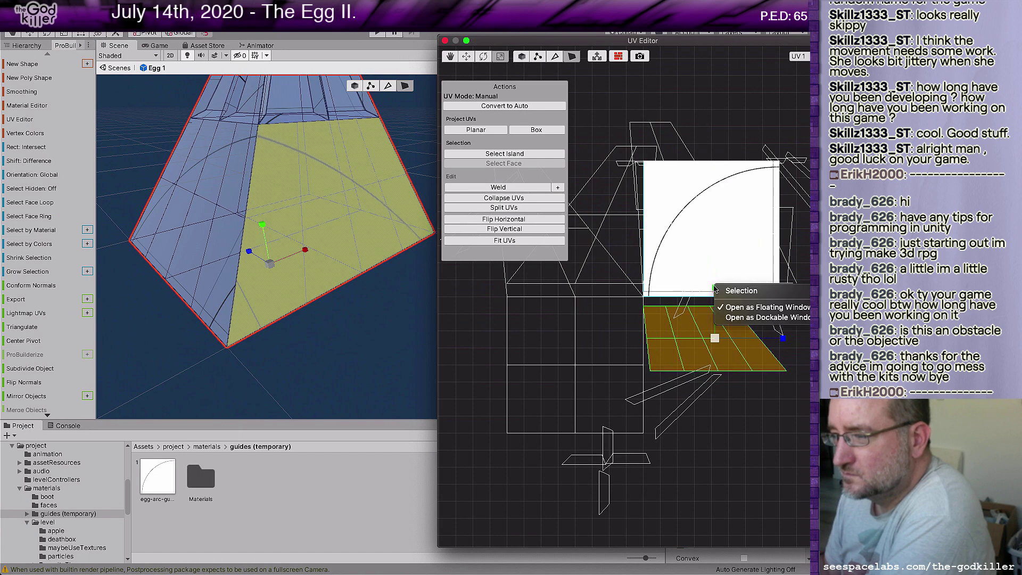
key("Escape")
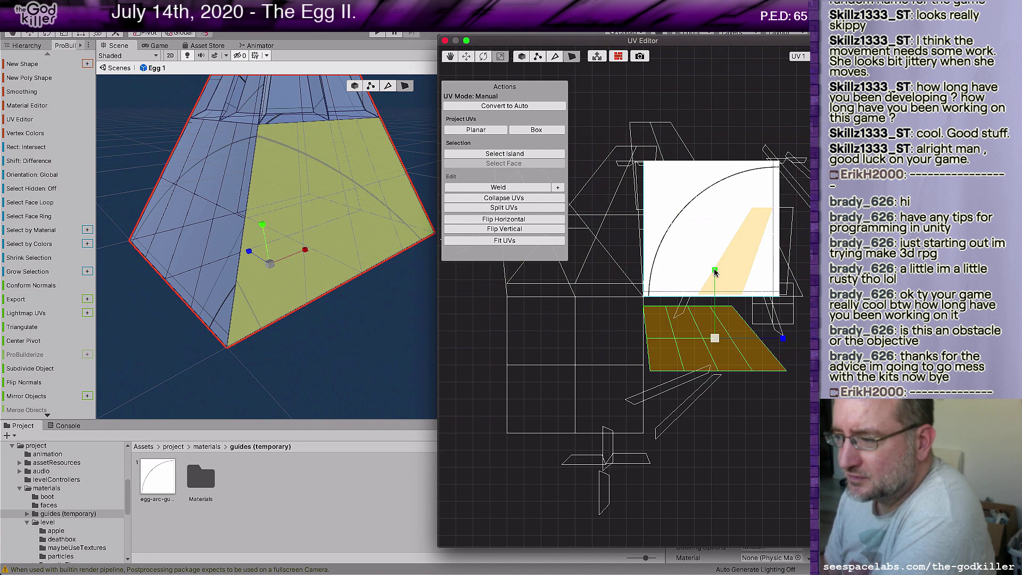
left_click_drag(714, 269, 711, 261)
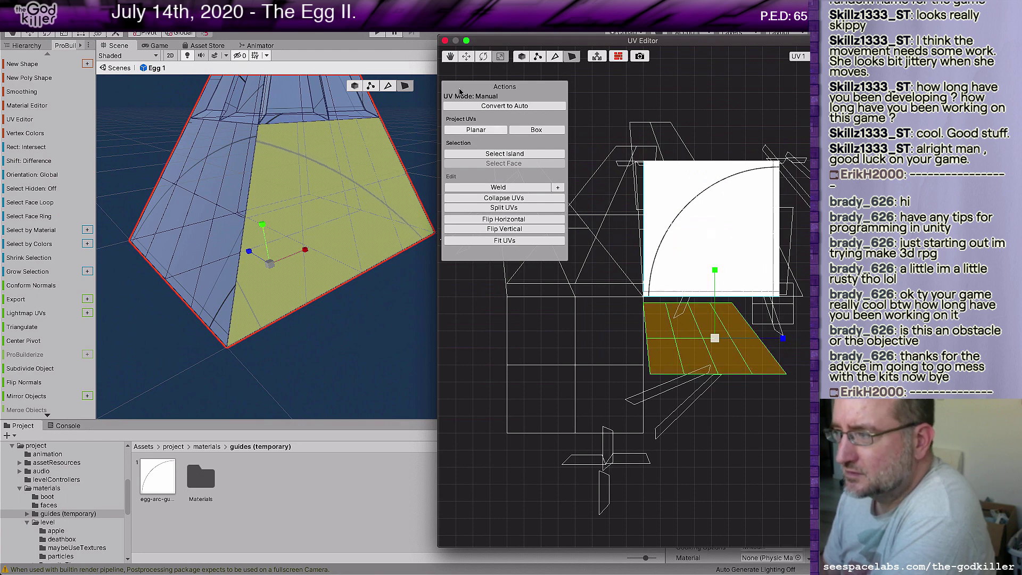
Move the neighbouring side's flipped UVs slightly to the right in two small shifts
left_click(466, 56)
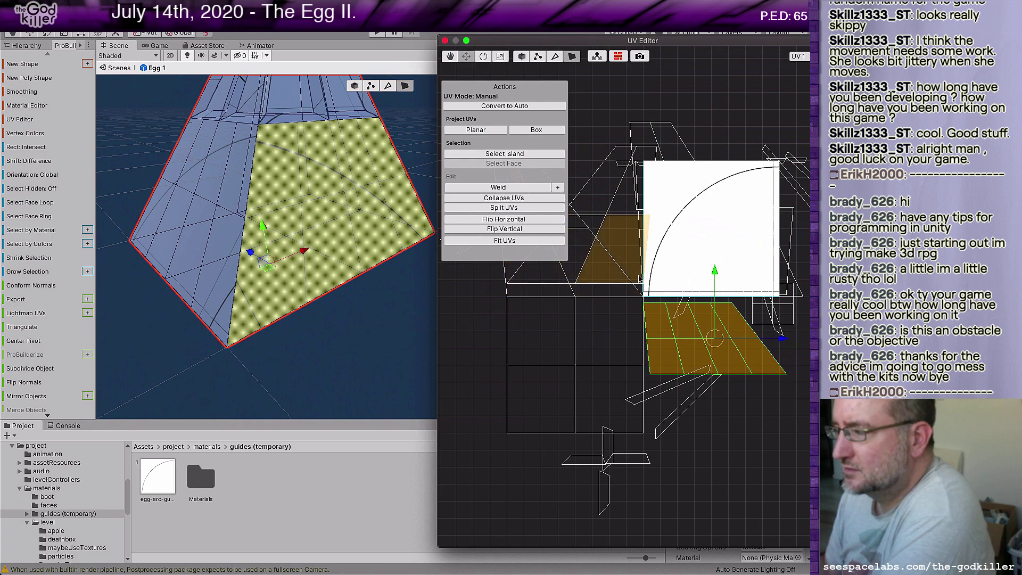
left_click_drag(781, 339, 788, 341)
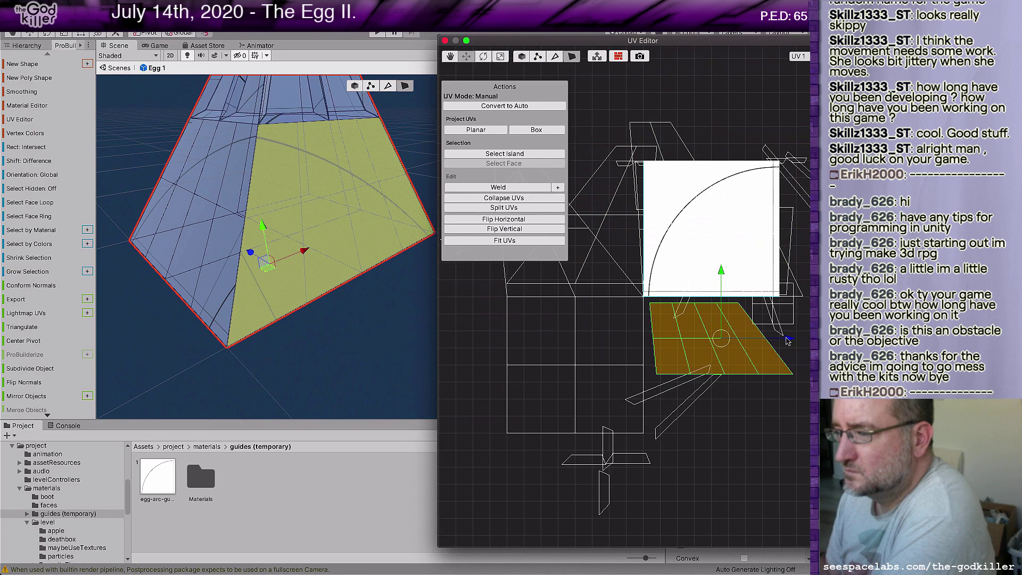
mouse_move(787, 341)
left_mouse_down()
mouse_move(807, 337)
mouse_move(790, 338)
left_mouse_up()
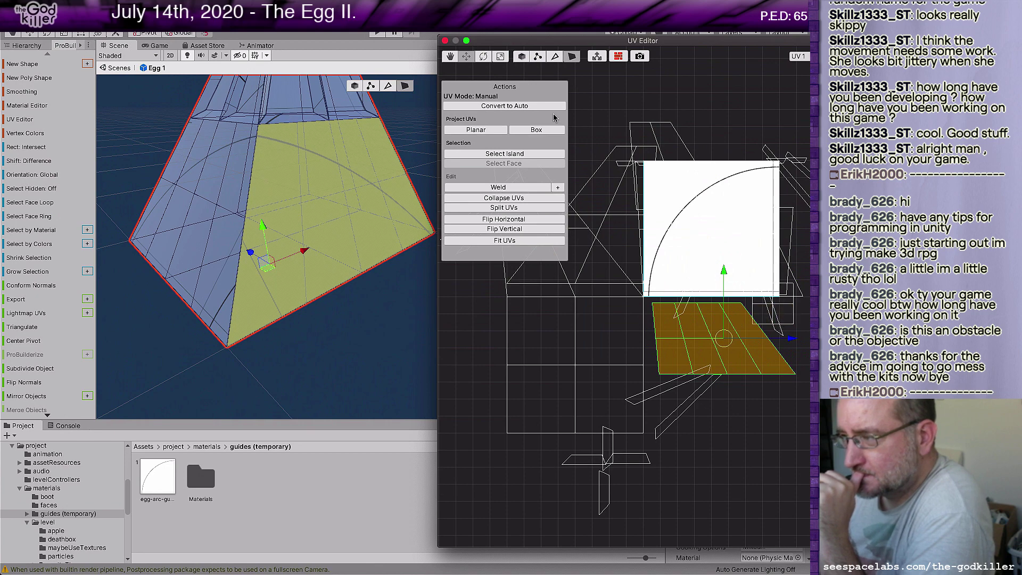
Stretch the flipped UVs vertically and lower them so their top edge sits just below the guide texture
left_click(501, 56)
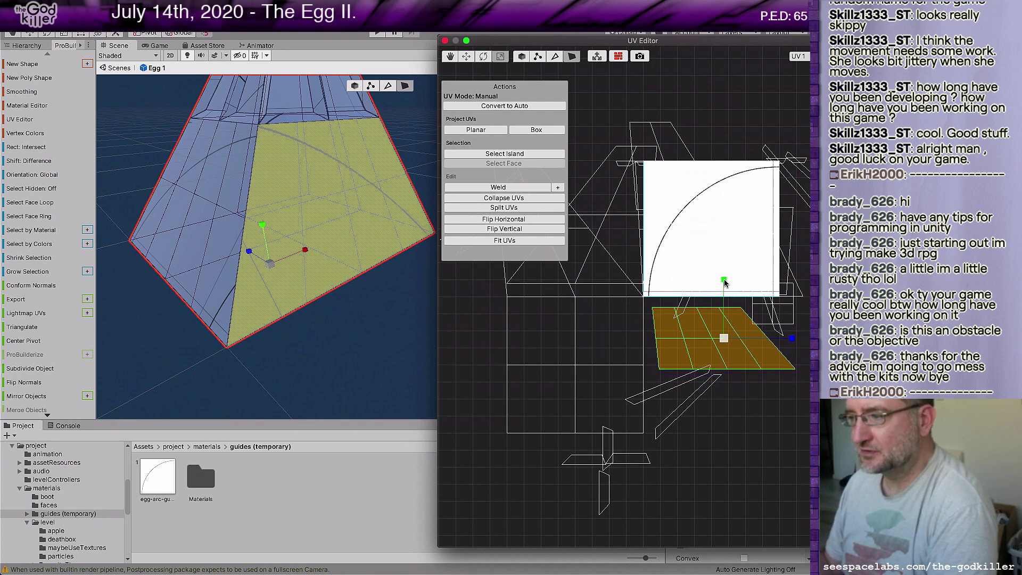
left_click_drag(724, 271, 724, 246)
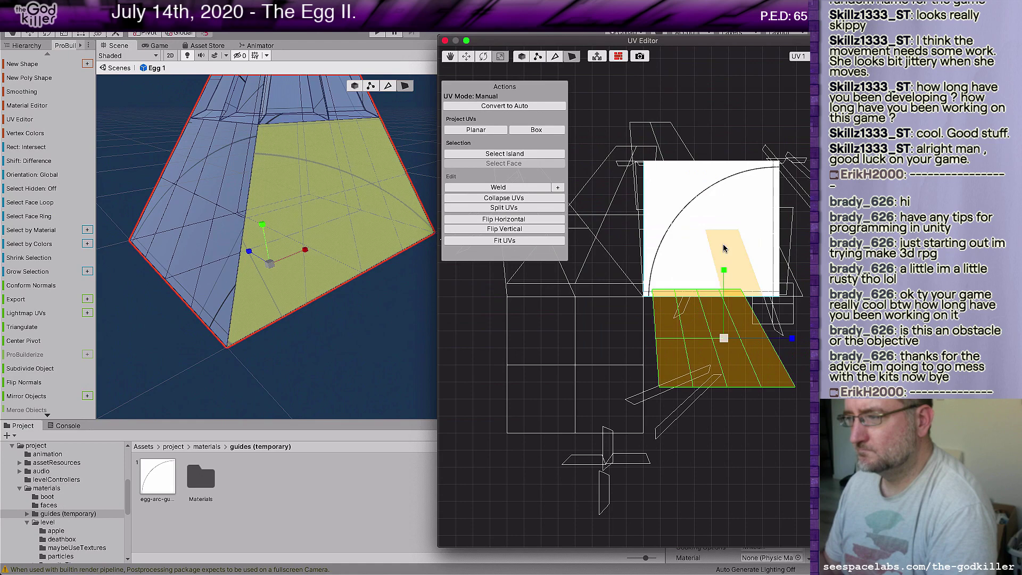
key("super+z")
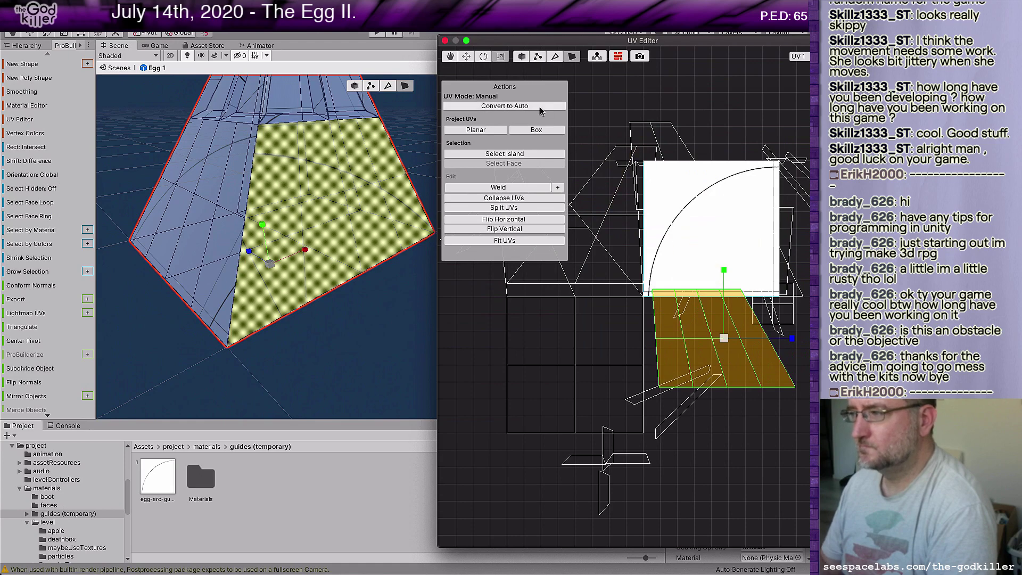
left_click(466, 57)
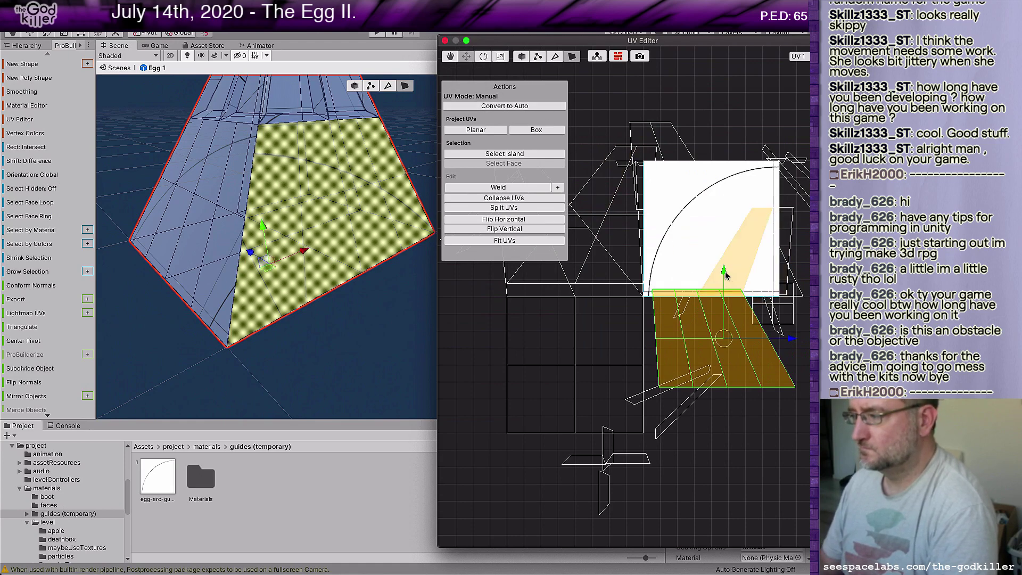
left_click_drag(726, 272, 729, 283)
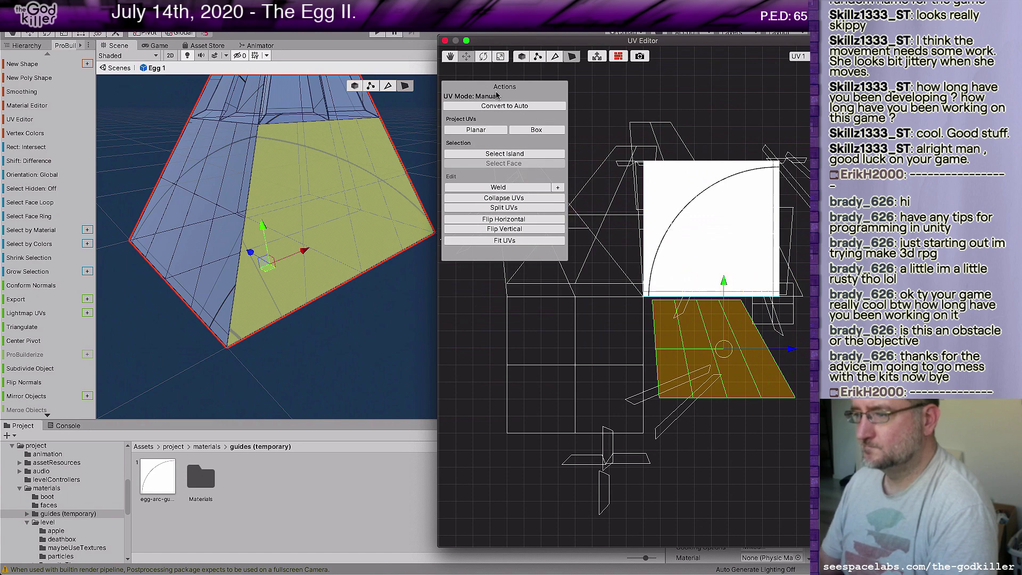
Make the flipped UVs slightly taller, and lower them again until their top edge clears the guide texture's bottom edge
left_click(501, 57)
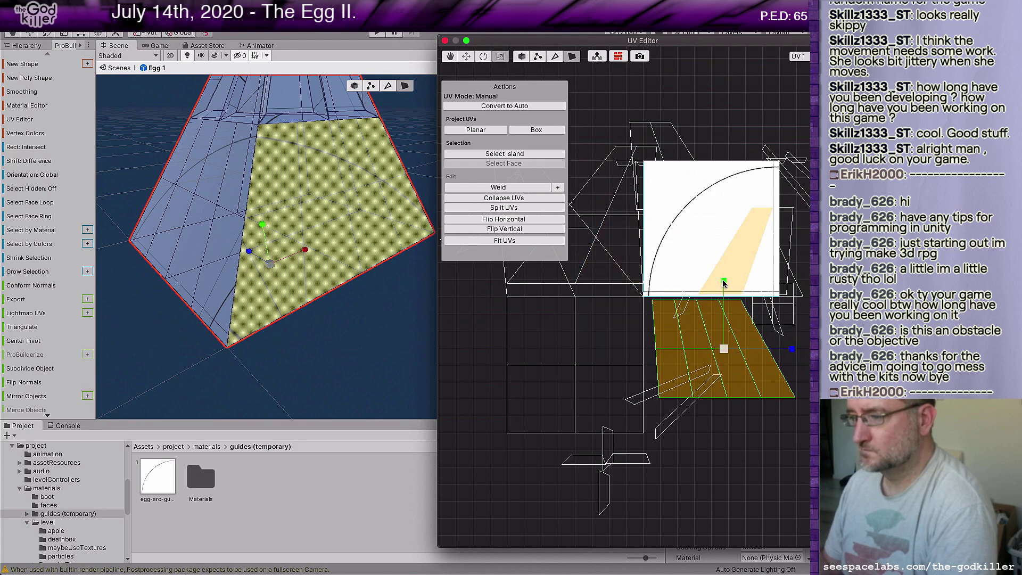
mouse_move(723, 284)
left_mouse_down()
mouse_move(726, 250)
mouse_move(729, 272)
left_mouse_up()
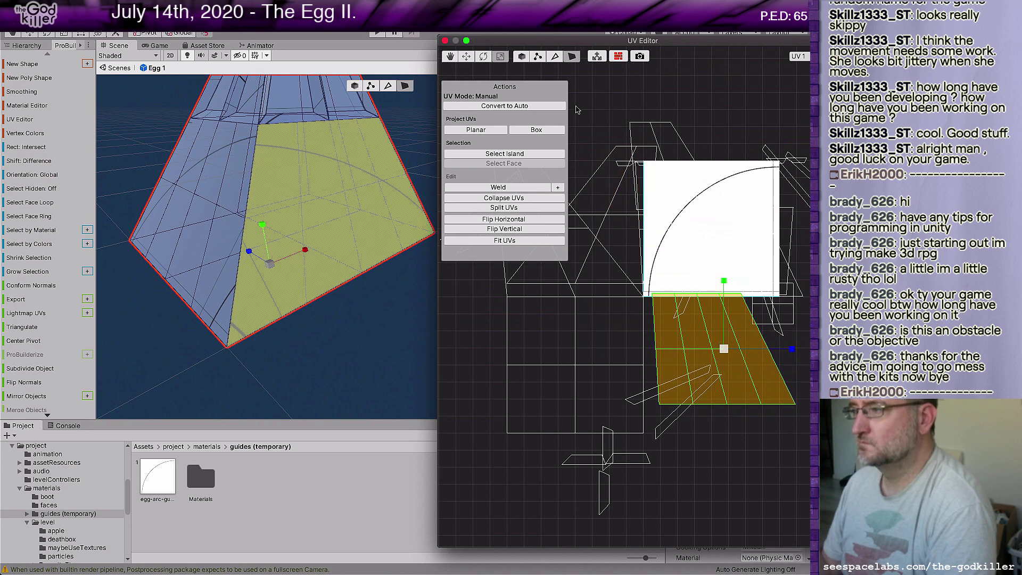
left_click(471, 59)
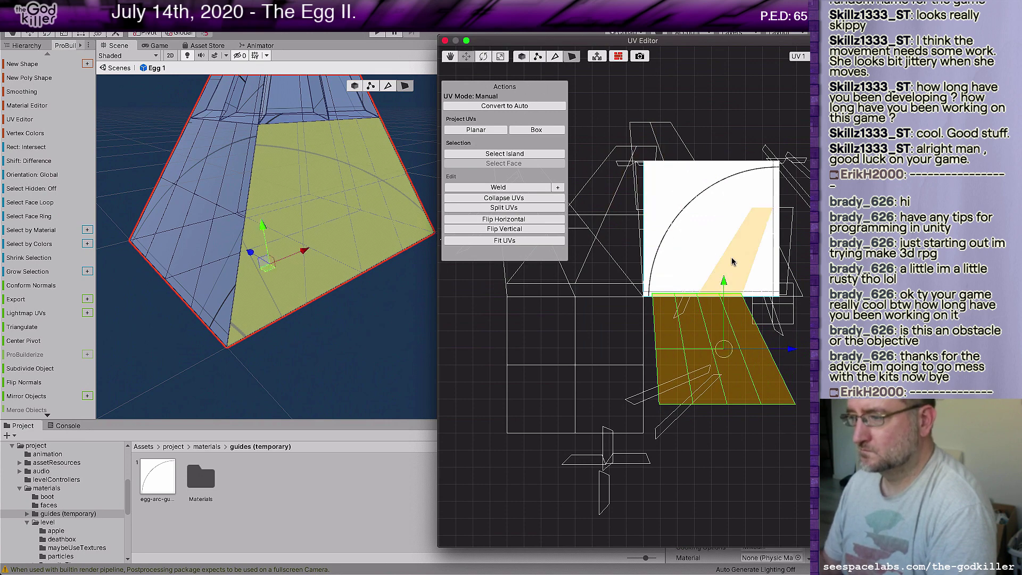
left_click_drag(724, 283, 724, 291)
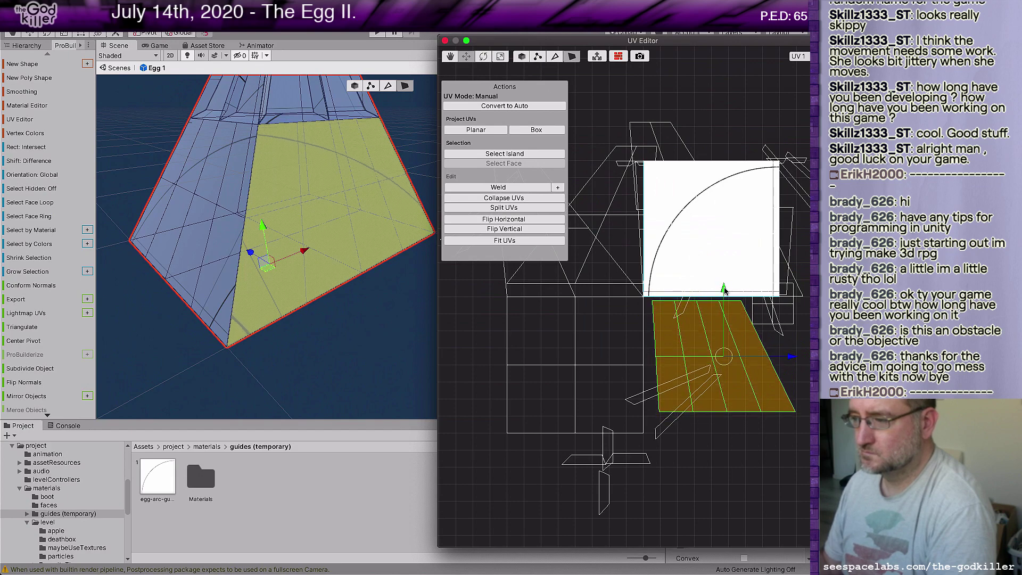
Widen the flipped UVs horizontally with the Scale tool and adjust their height until they are slightly shorter
left_click(500, 56)
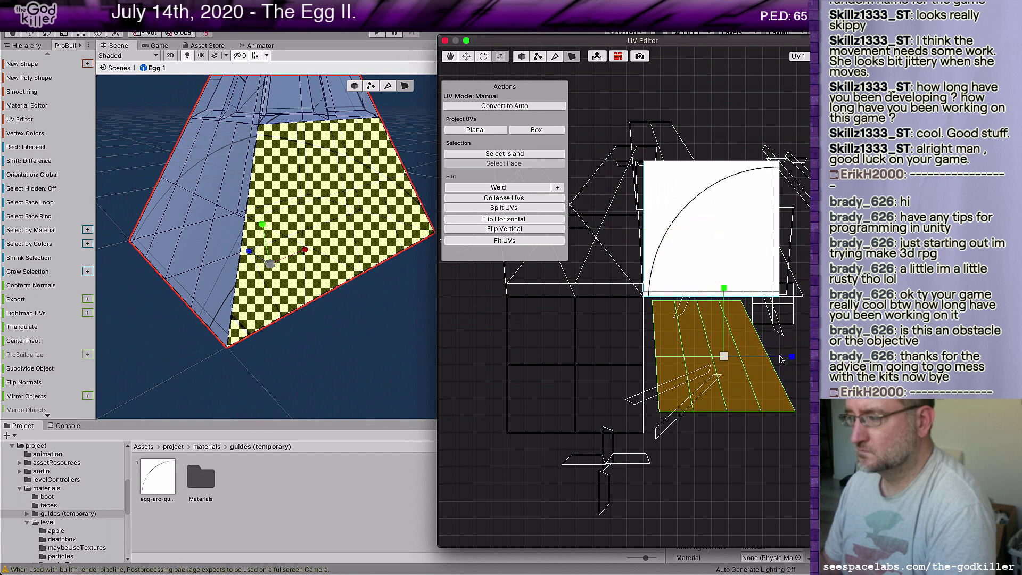
left_click_drag(793, 358, 809, 355)
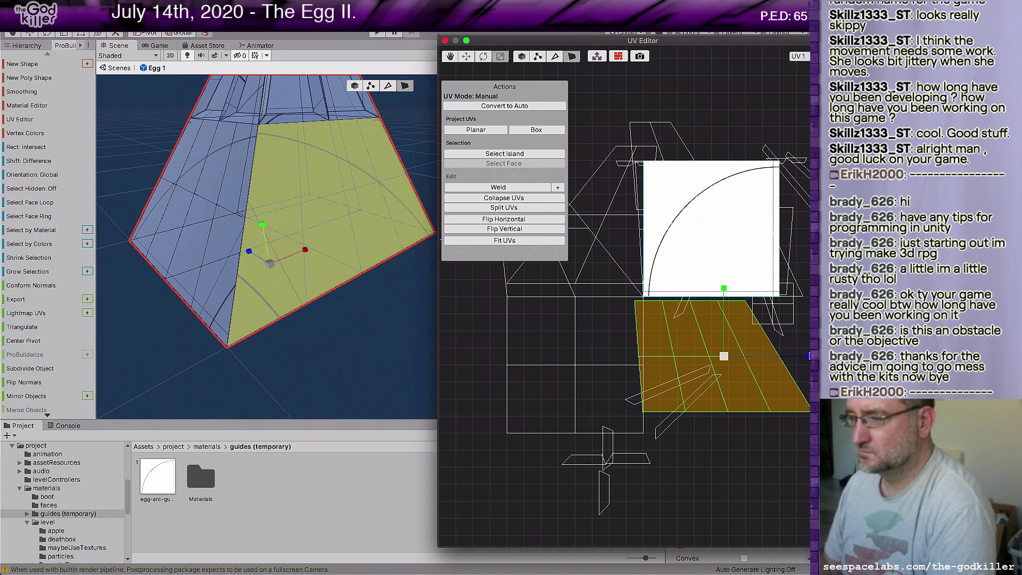
left_click_drag(809, 356, 809, 356)
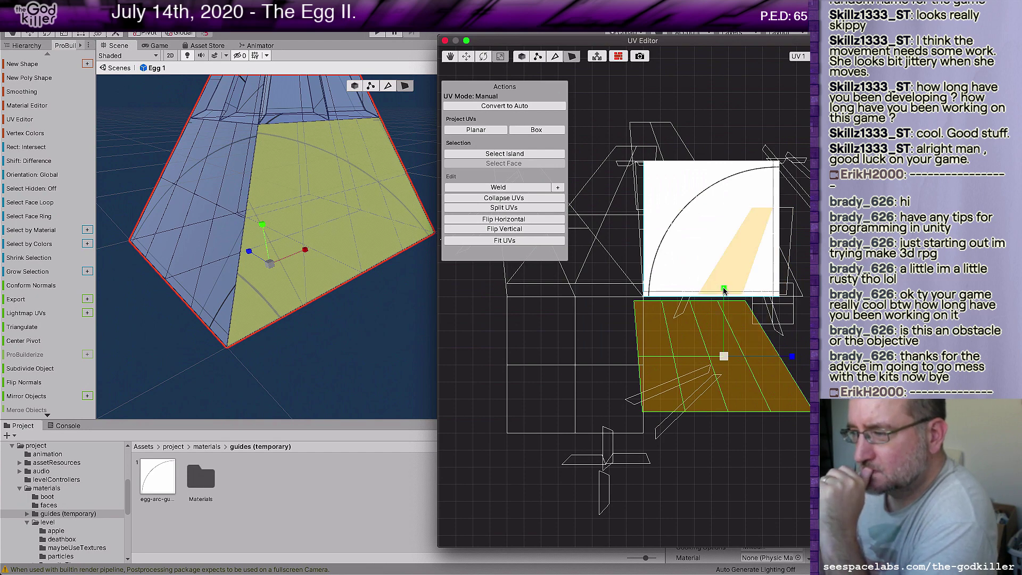
mouse_move(722, 290)
left_mouse_down()
mouse_move(723, 281)
mouse_move(723, 289)
left_mouse_up()
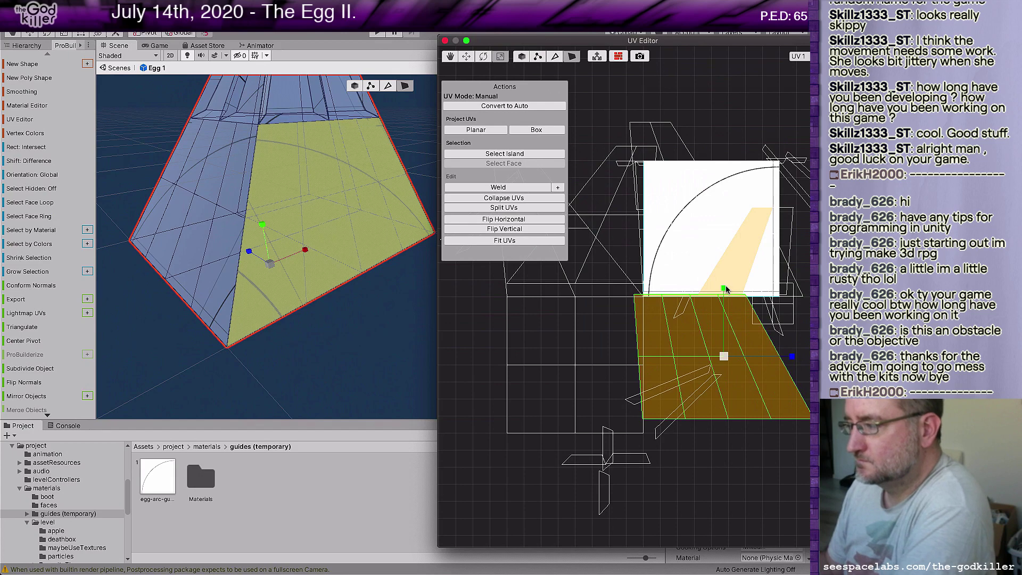
left_click_drag(724, 291, 723, 305)
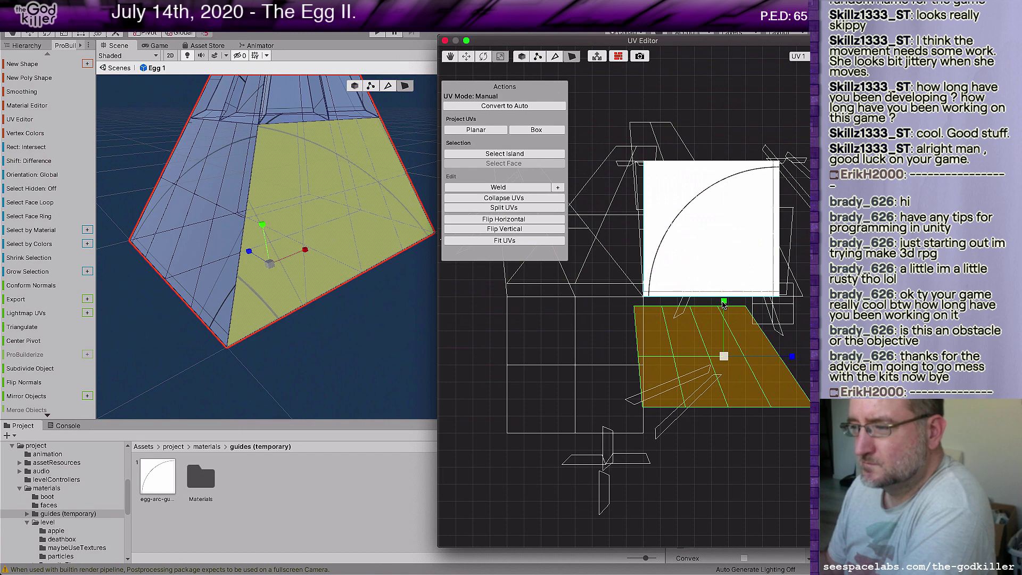
Move the flipped UVs up and slightly right so their upper-left corner meets the guide texture's lower-left corner
left_click(468, 56)
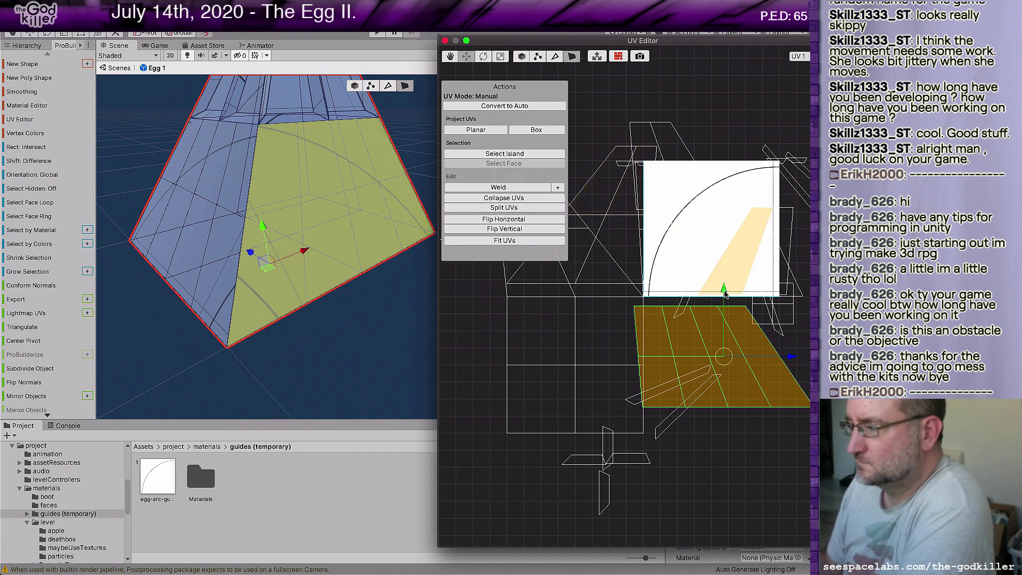
left_click_drag(724, 293, 728, 282)
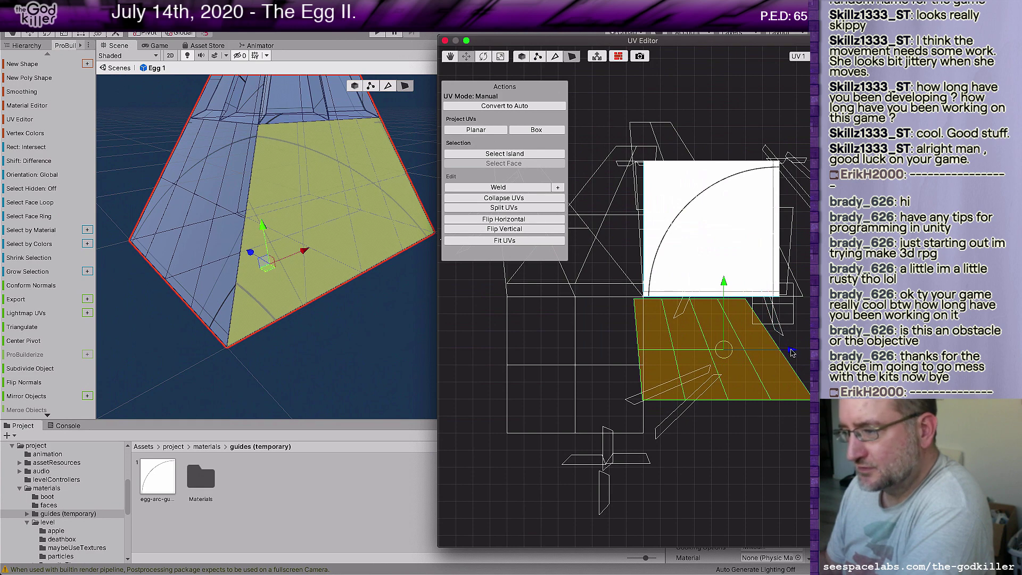
left_click_drag(791, 351, 798, 351)
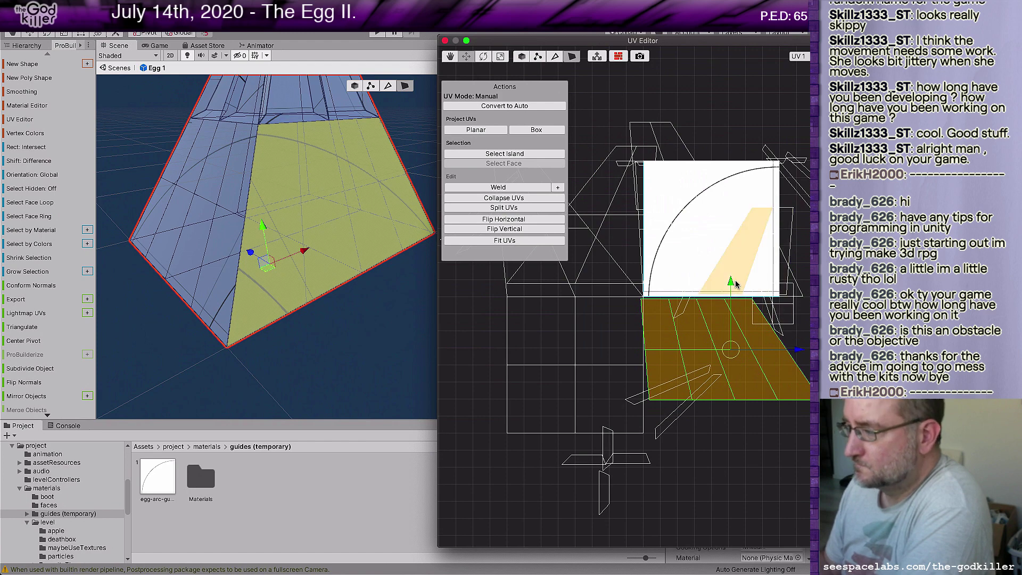
left_click_drag(732, 284, 731, 278)
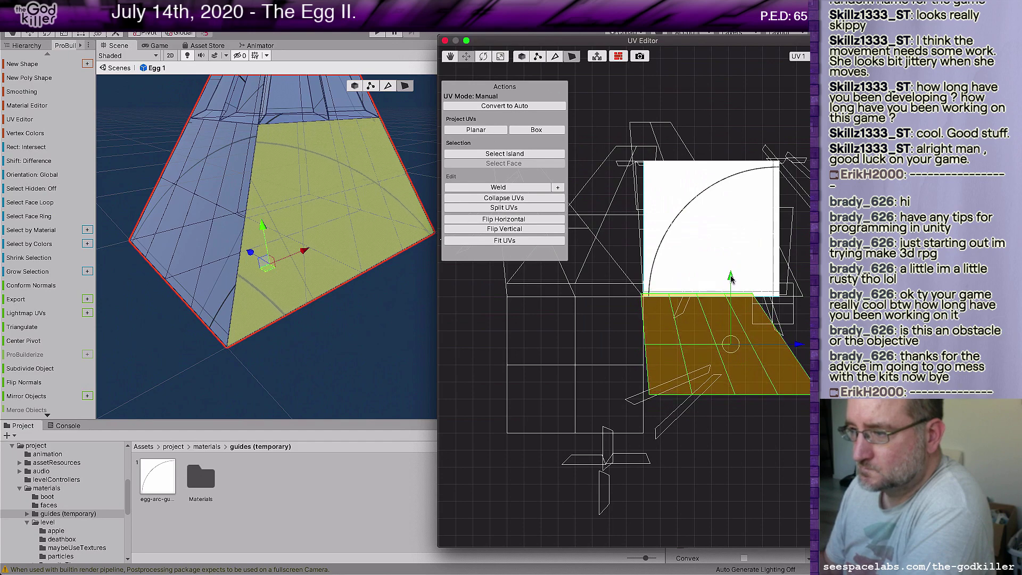
Shorten the flipped UVs vertically and raise them so their top edge lies along the guide texture's bottom edge
left_click(500, 56)
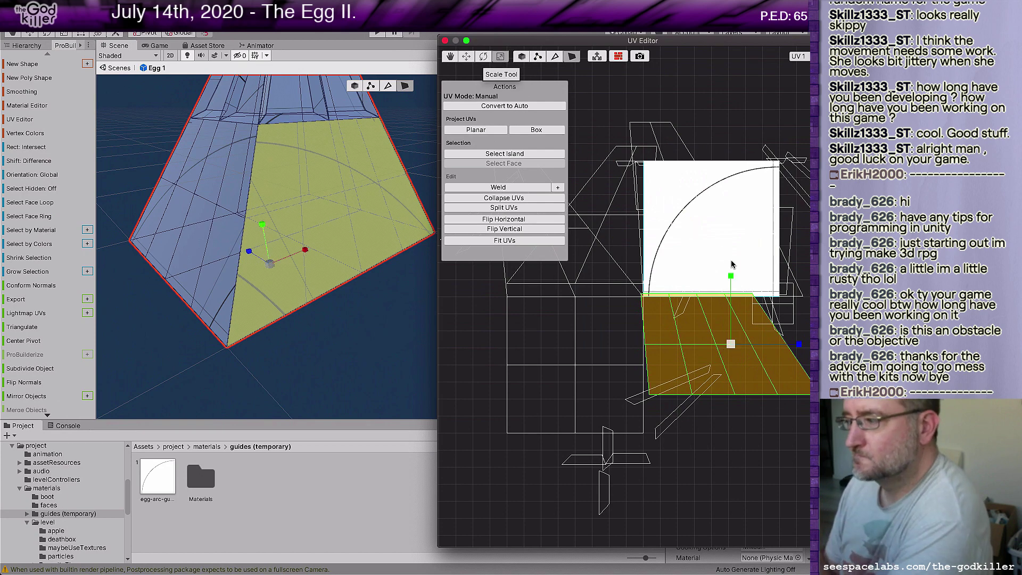
left_click_drag(731, 275, 730, 287)
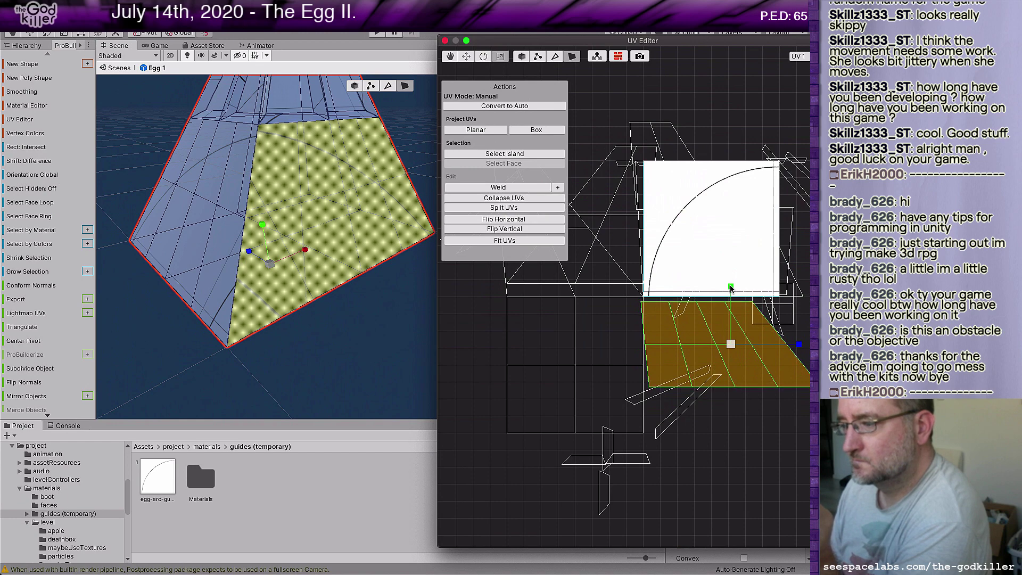
key("w")
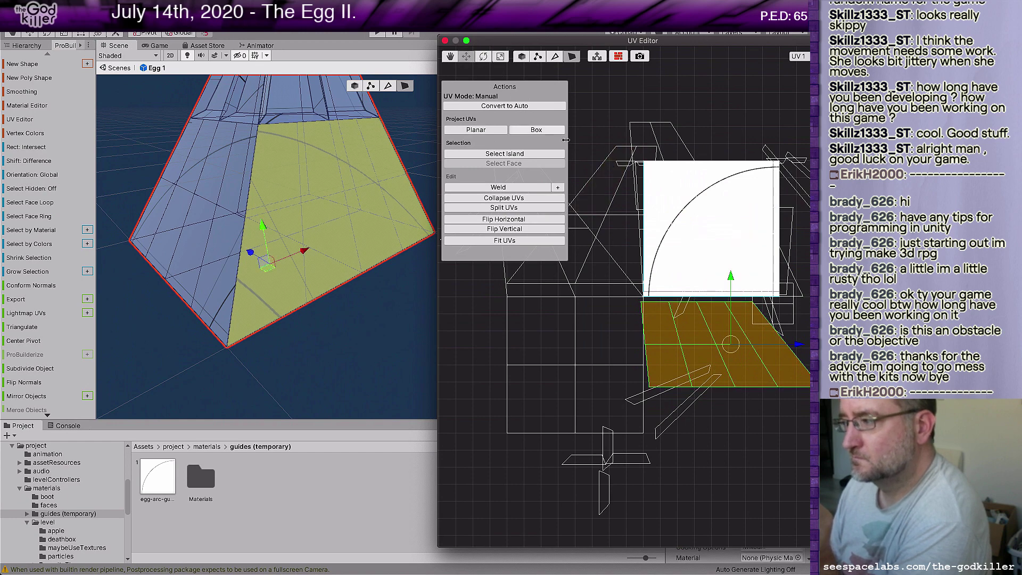
left_click_drag(731, 277, 732, 273)
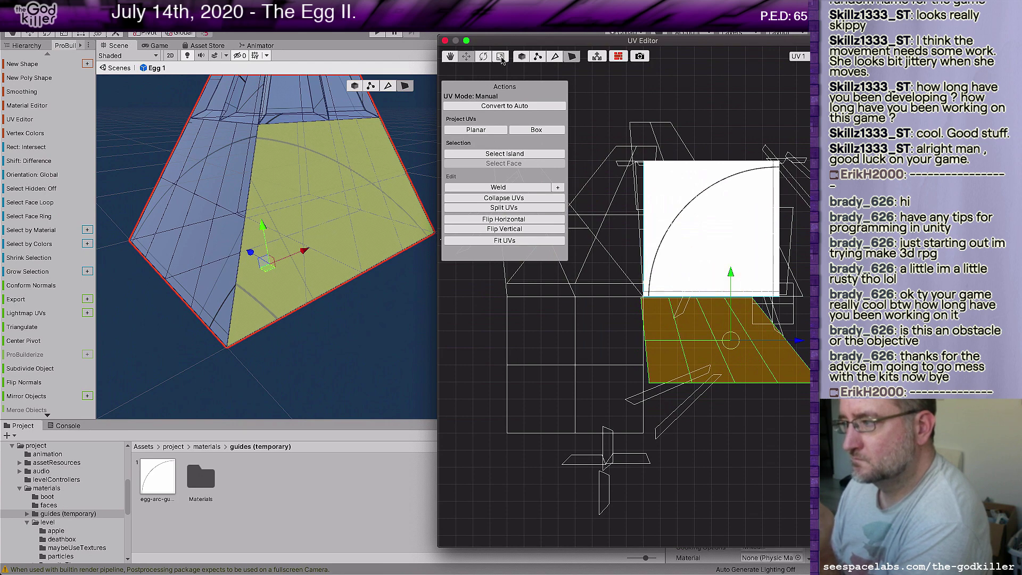
Narrow the flipped UVs slightly in the horizontal direction and return to the Move tool
key("r")
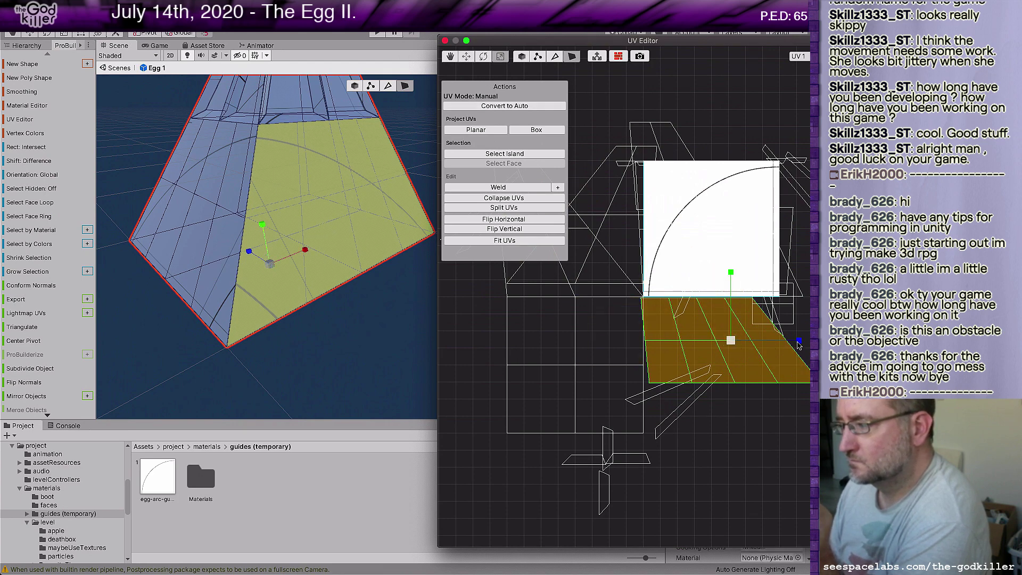
left_click_drag(798, 342, 798, 344)
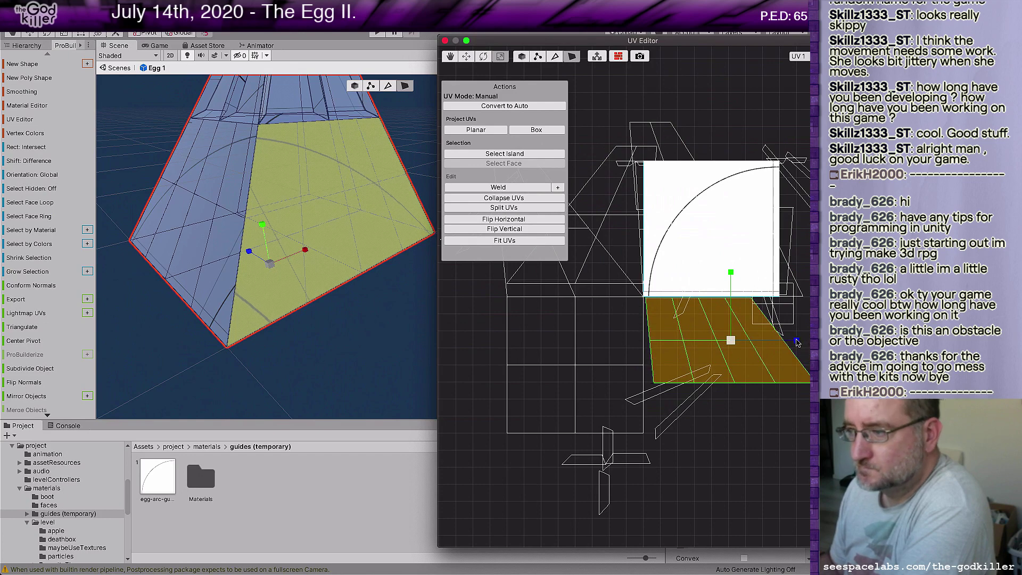
left_click(468, 56)
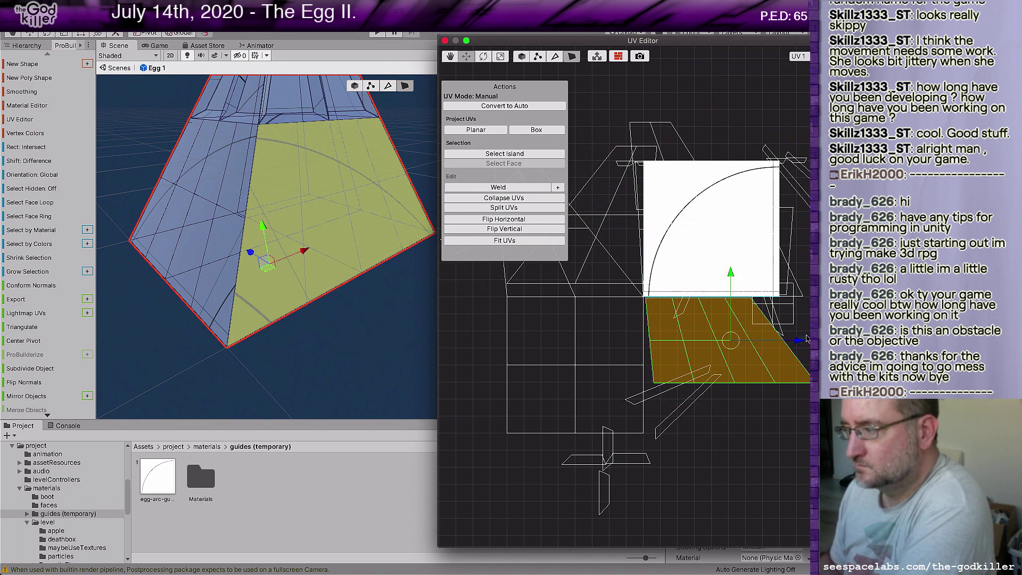
left_click(791, 345)
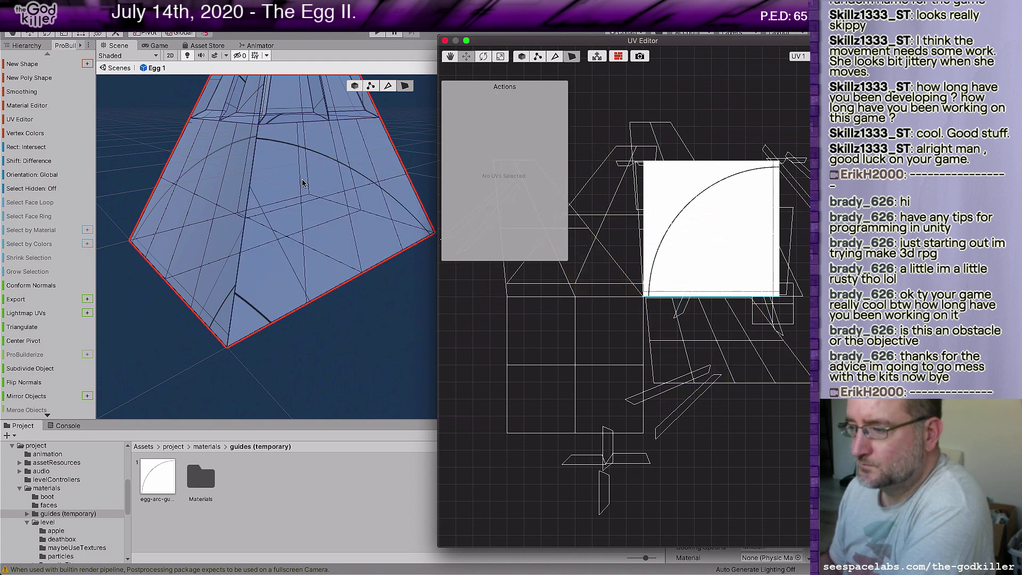
Reselect all the lower faces on the neighbouring side of the Egg 1 corner
left_click(280, 164)
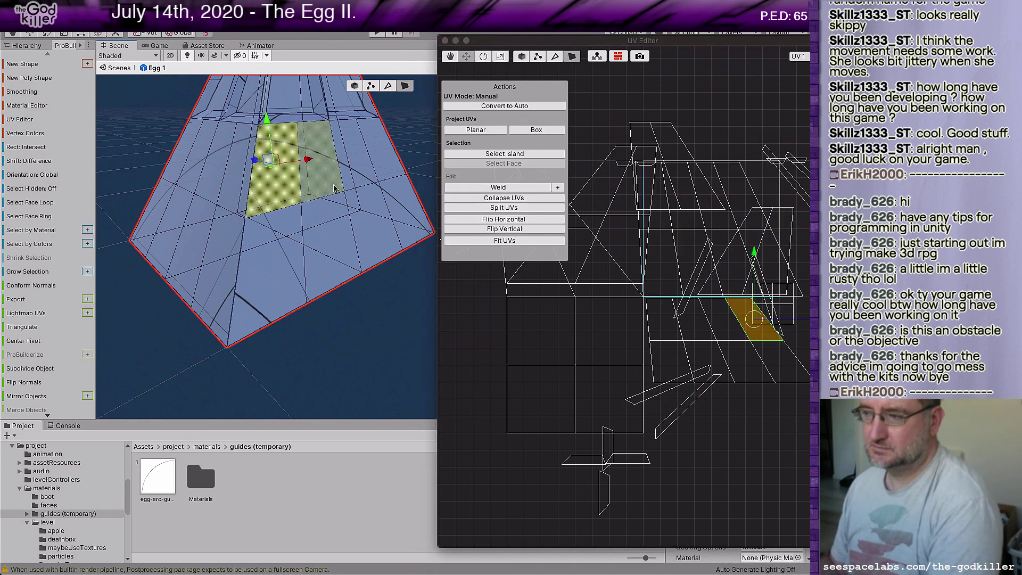
left_click(354, 177, "shift")
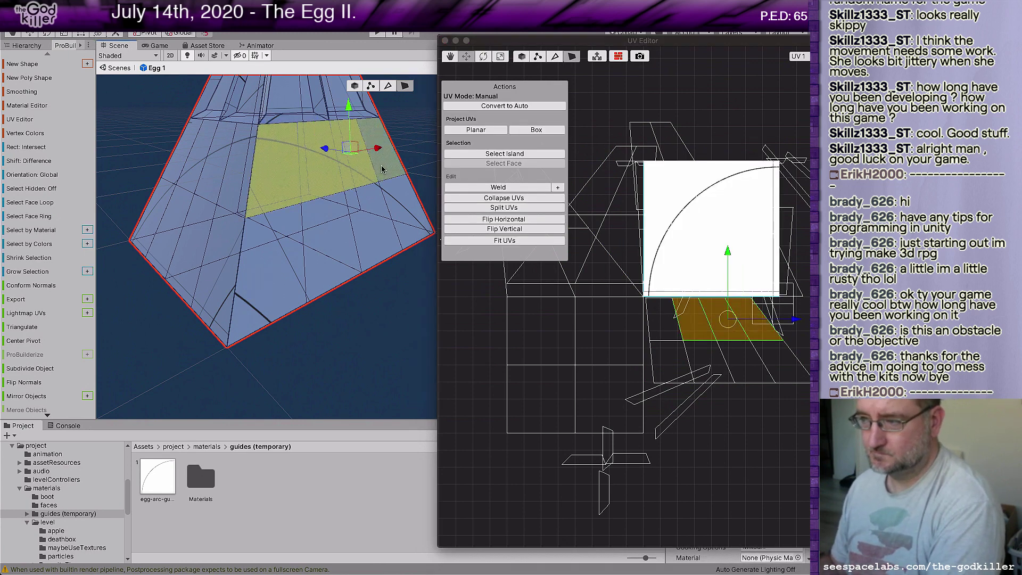
left_click(381, 154, "shift")
left_click(367, 231, "shift")
left_click(368, 233, "shift")
left_click(340, 246, "shift")
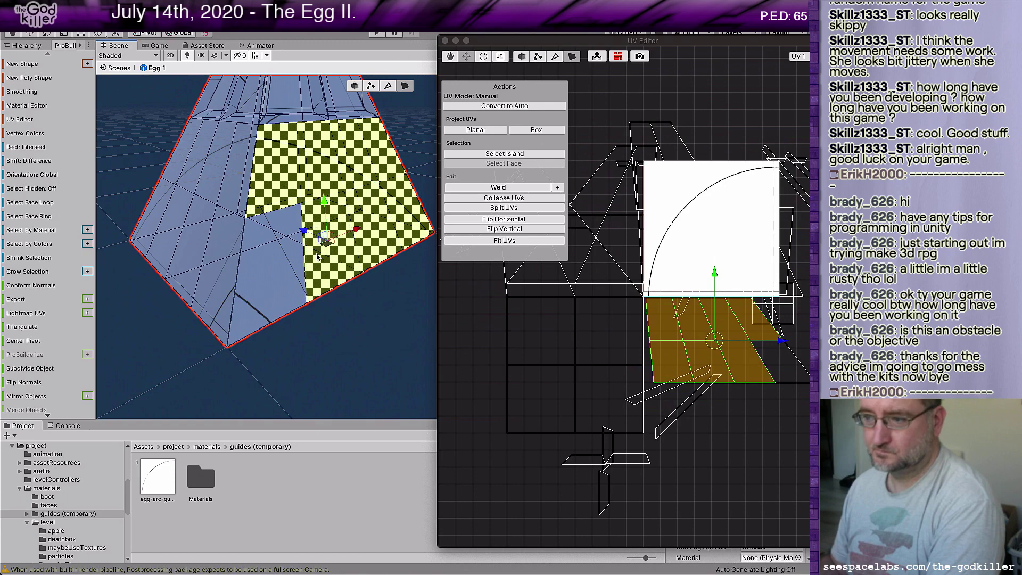
left_click(299, 269, "shift")
left_click(283, 271, "shift")
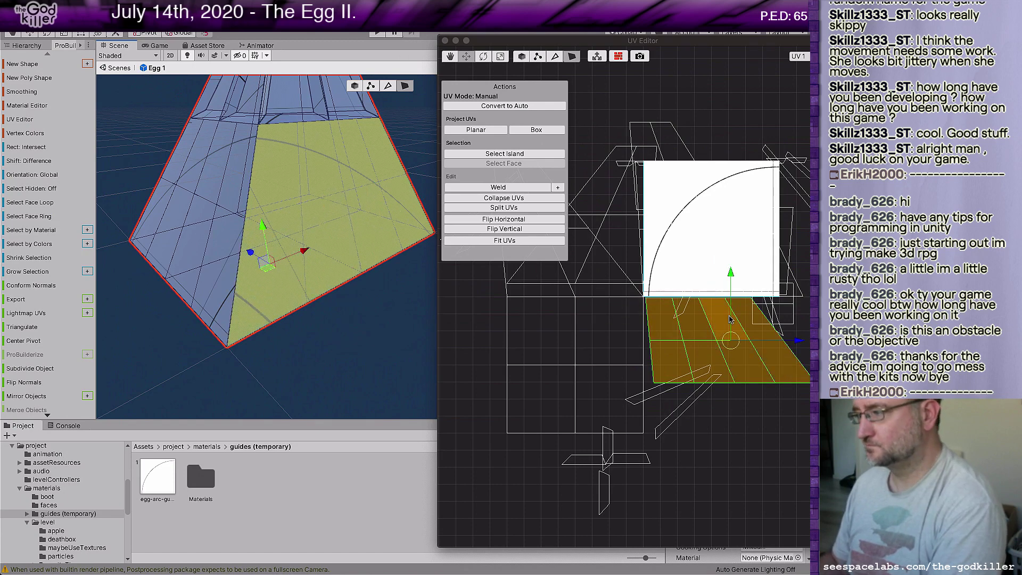
Nudge the reselected faces' UVs very slightly to the right with the Move tool
left_click(799, 343)
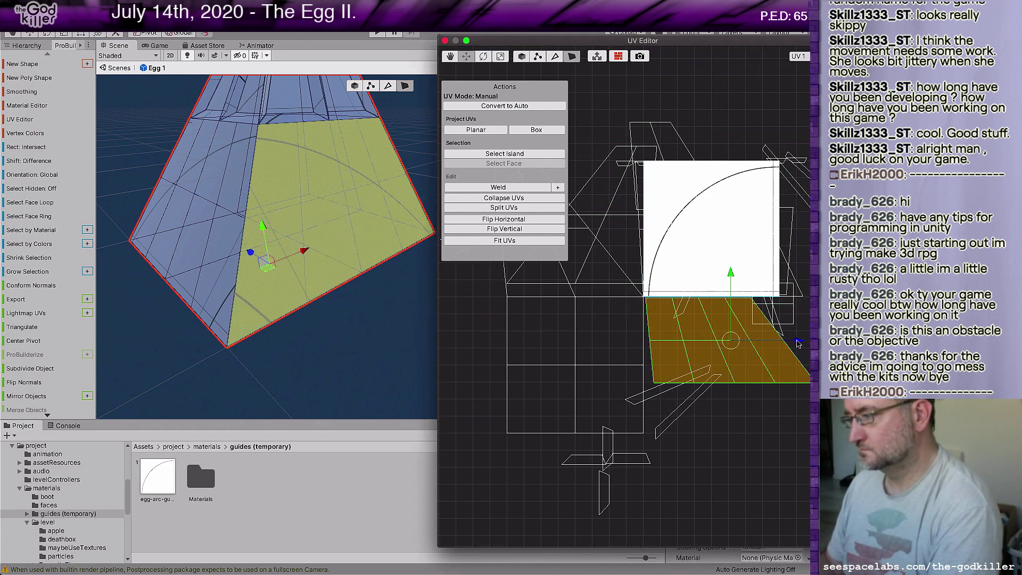
left_click_drag(798, 343, 802, 342)
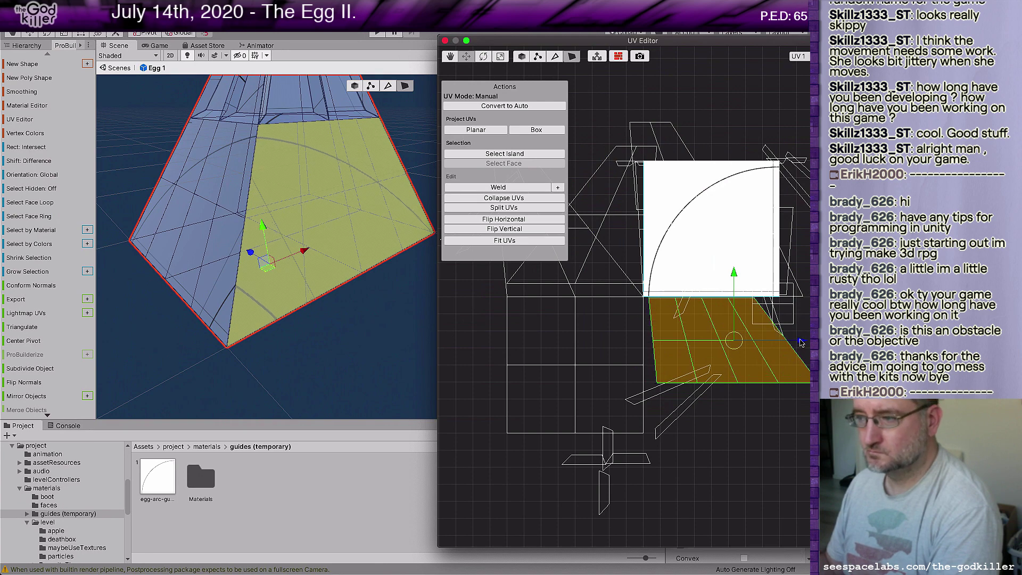
left_click_drag(802, 342, 799, 342)
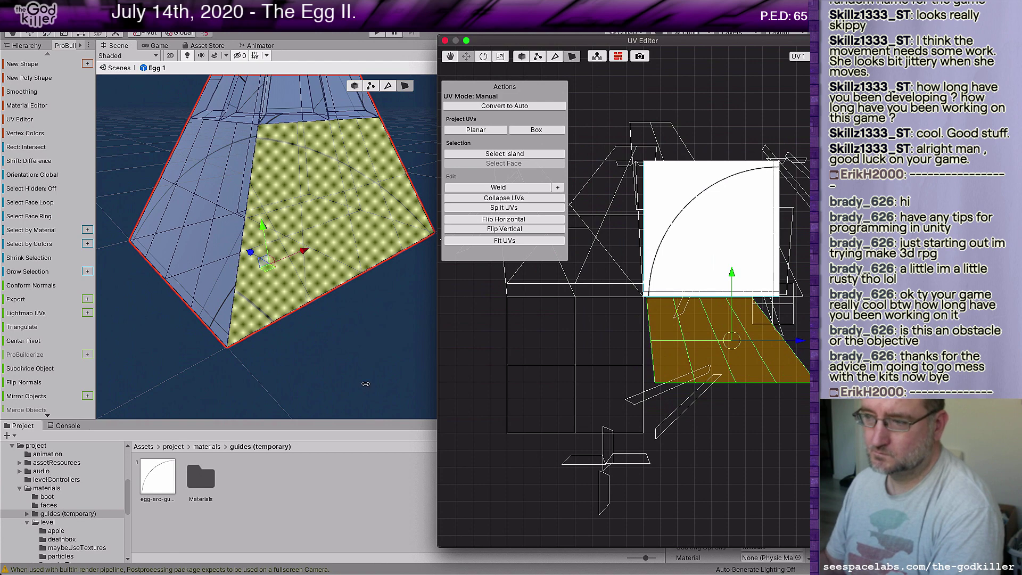
Make the UVs marginally taller and lower them a tiny amount to match the arc across the corner
right_click_drag(313, 353, 322, 354)
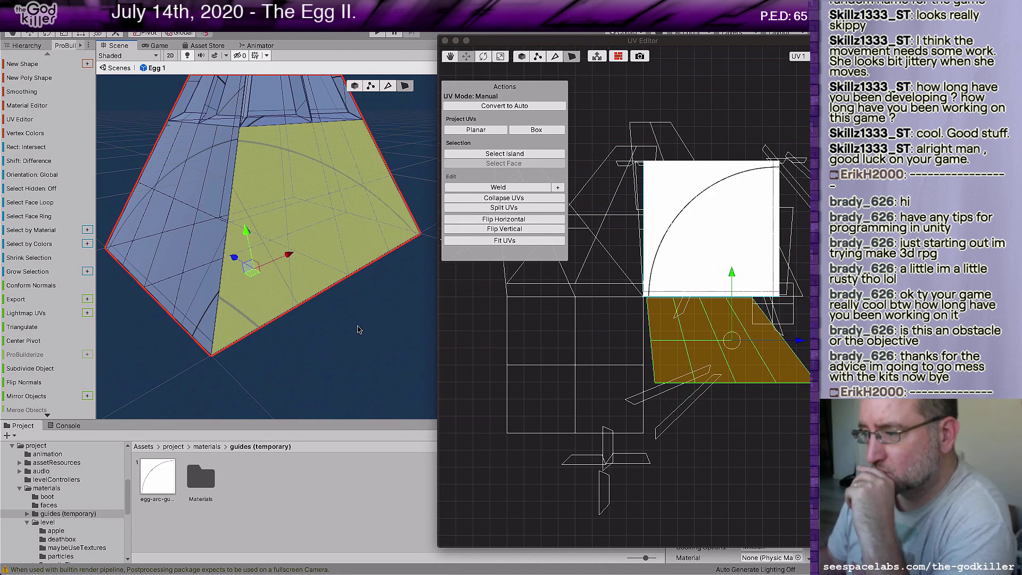
mouse_move(368, 332)
right_mouse_down()
mouse_move(415, 313)
mouse_move(347, 333)
mouse_move(381, 336)
mouse_move(343, 335)
mouse_move(372, 333)
mouse_move(364, 324)
right_mouse_up()
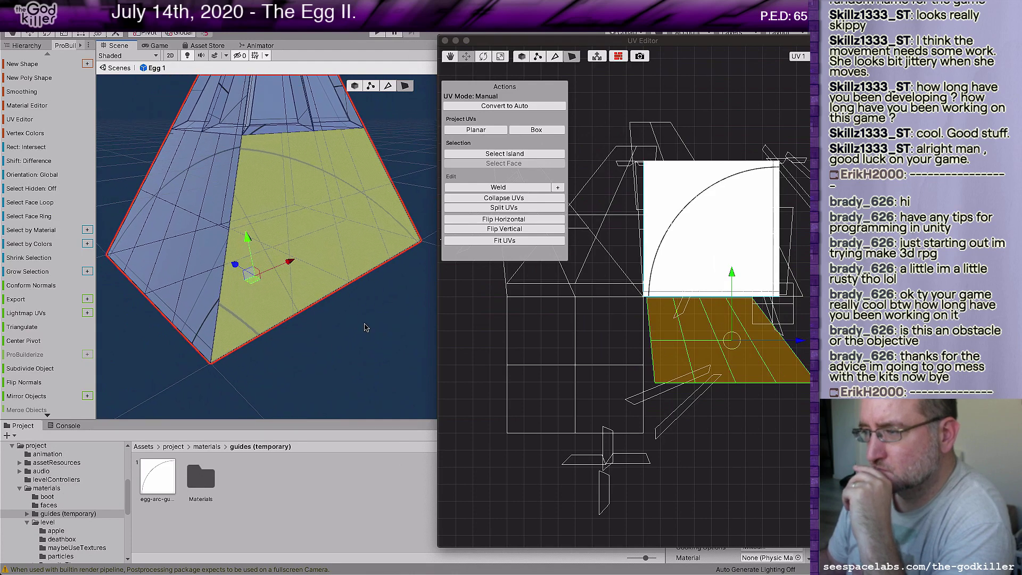
left_click(501, 57)
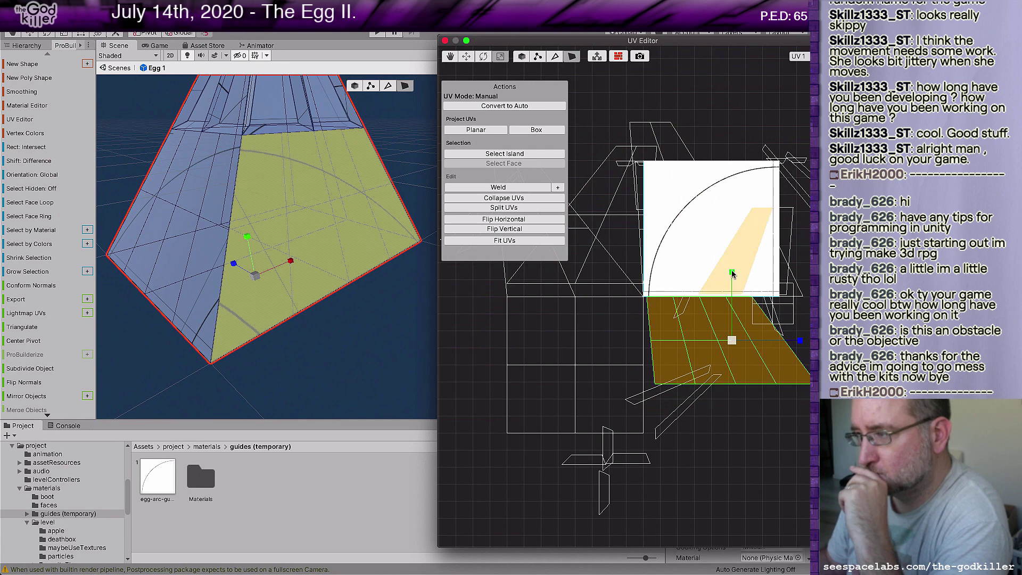
left_click(467, 56)
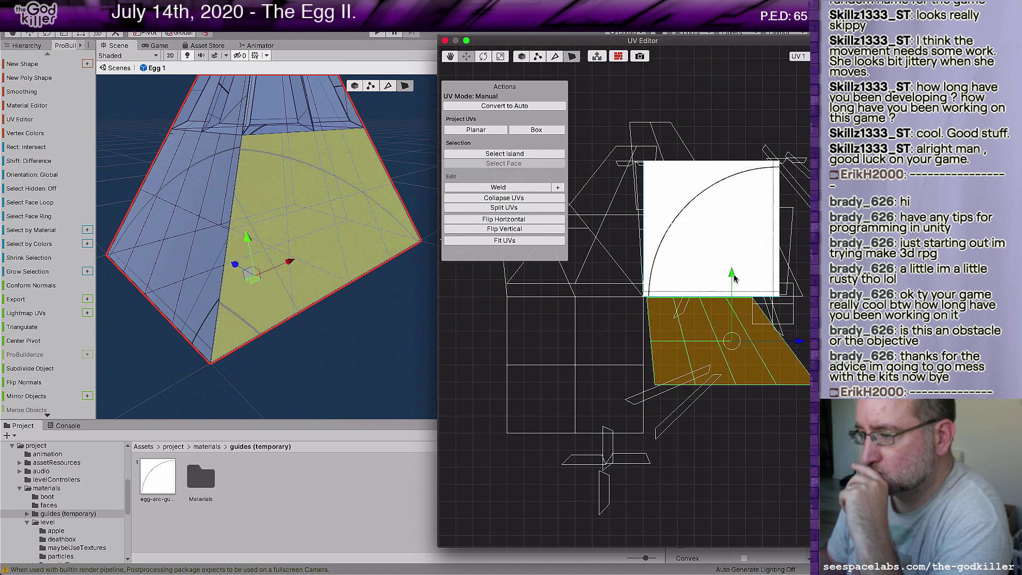
left_click_drag(734, 278, 734, 279)
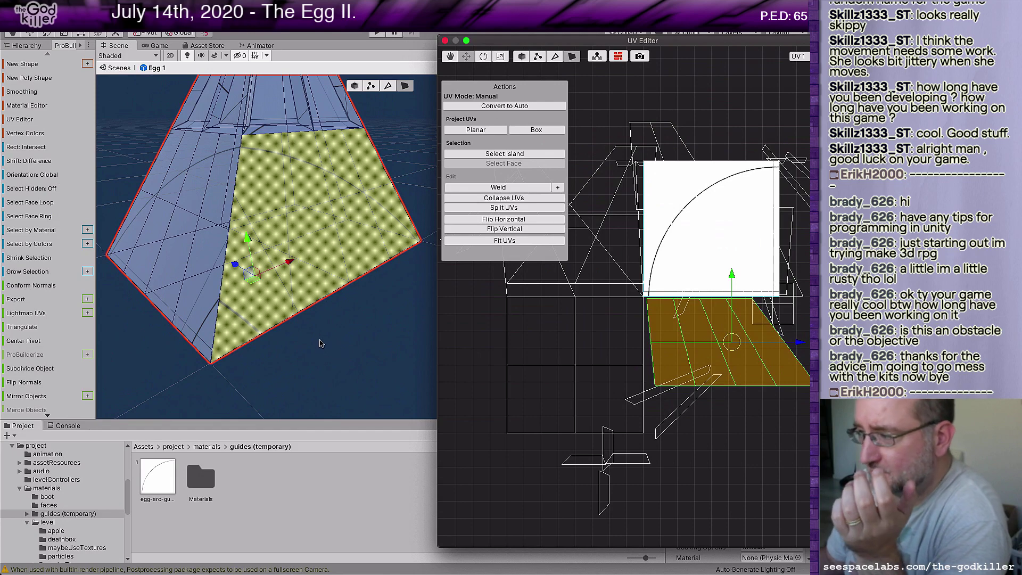
left_click_drag(320, 342, 284, 350, "alt")
scroll(360, 347, "down", 5)
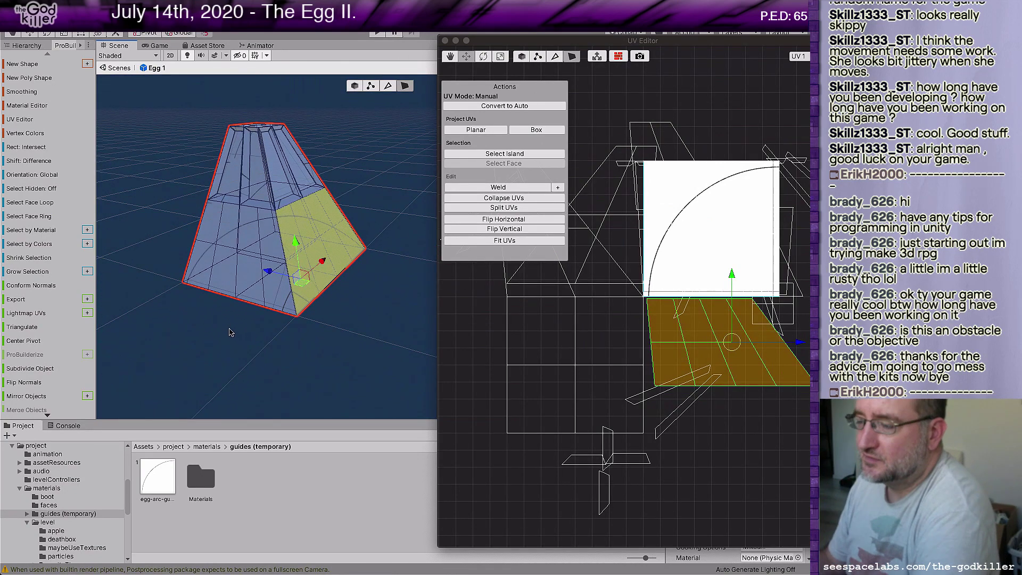
scroll(234, 330, "up", 5)
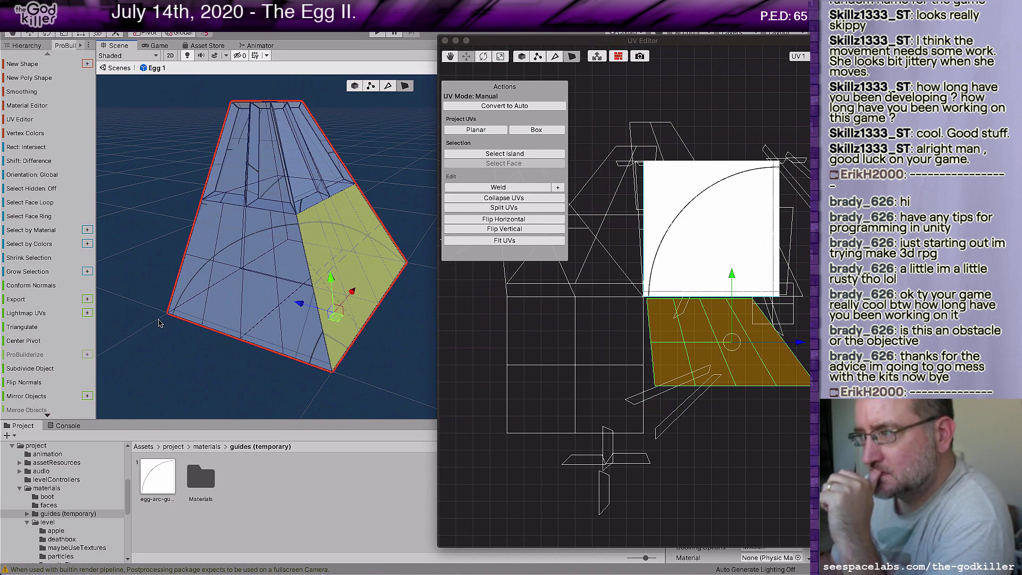
Close the UV Editor and add all lower faces on the corner's neighbouring side to the existing face selection
left_click(446, 41)
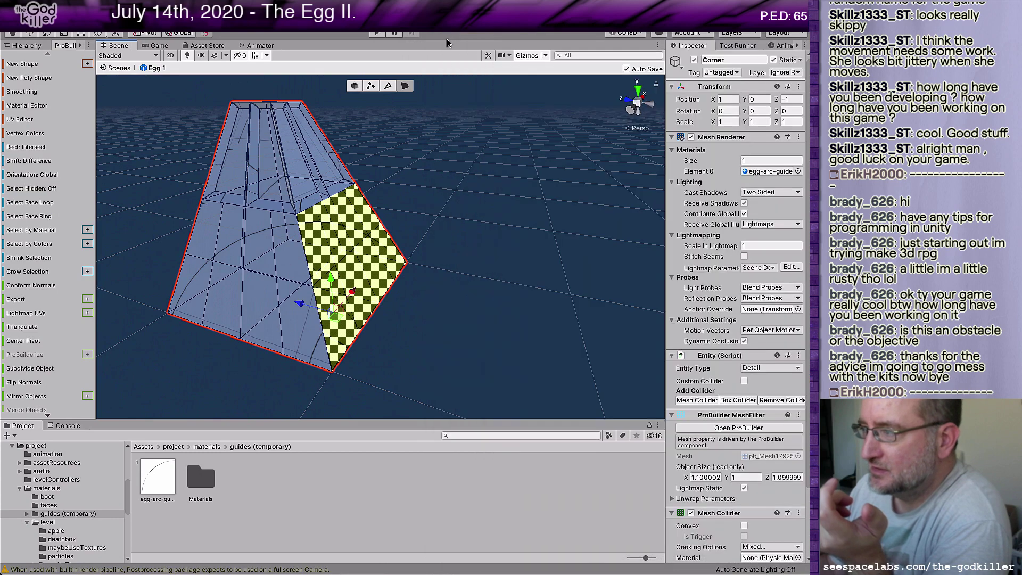
left_click(293, 261, "shift")
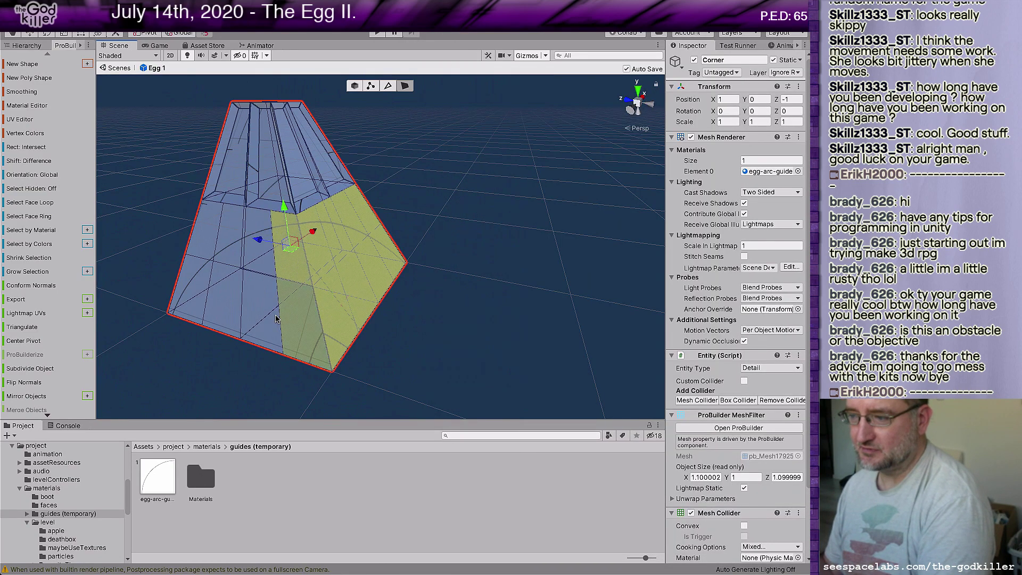
left_click(277, 319, "shift")
left_click(249, 269, "shift")
left_click(234, 254, "shift")
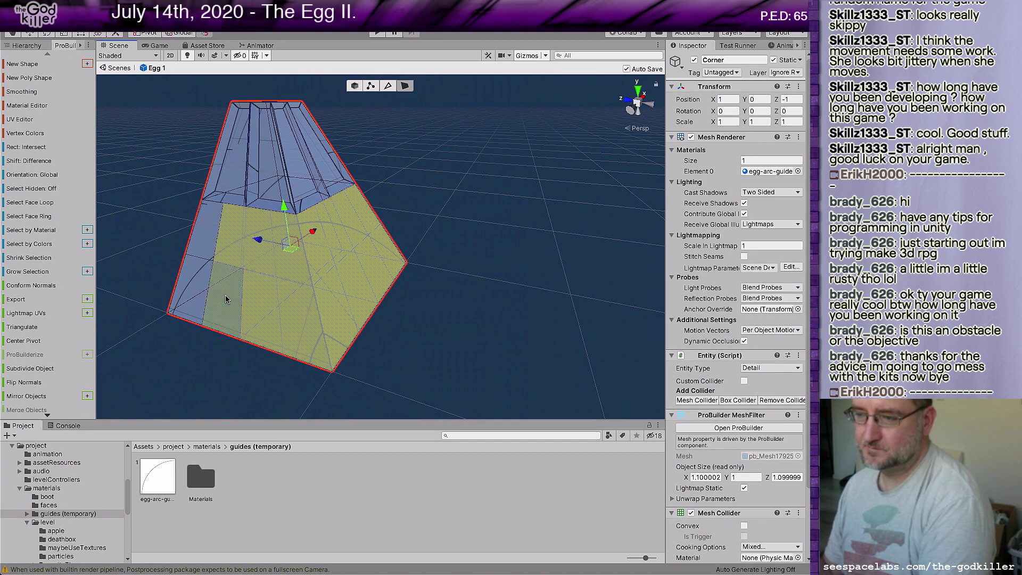
left_click(212, 295, "shift")
left_click(205, 250, "shift")
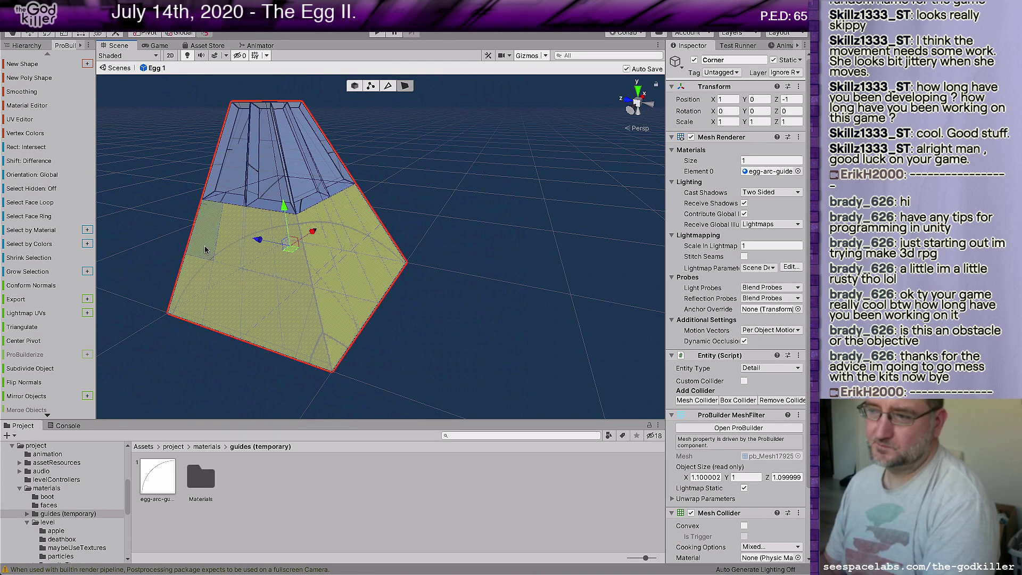
Save the current work and apply Smart Subdivide to the selected lower faces on both sides of the corner
left_click(66, 27)
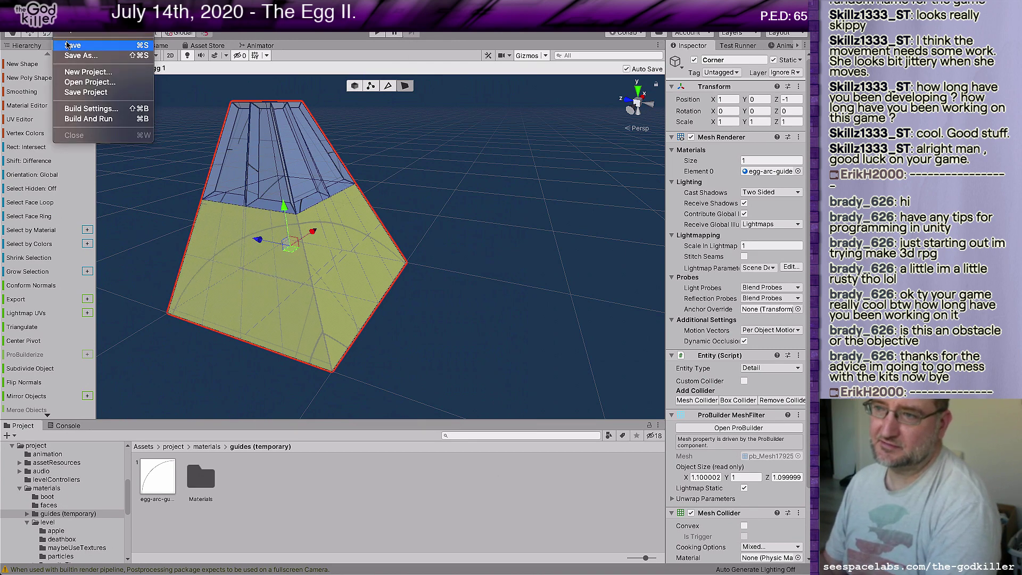
left_click(67, 46)
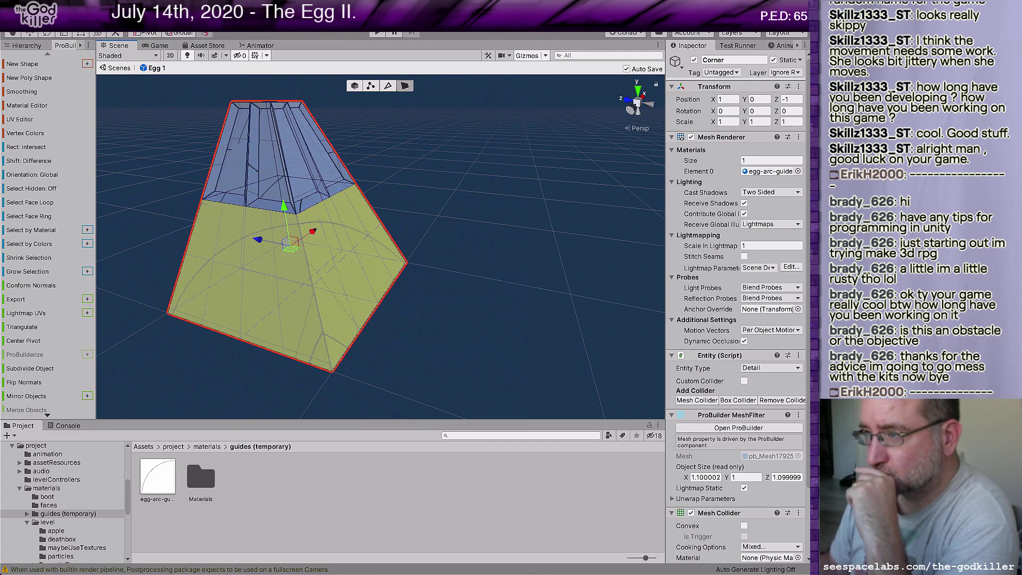
left_click(258, 6)
mouse_move(325, 30)
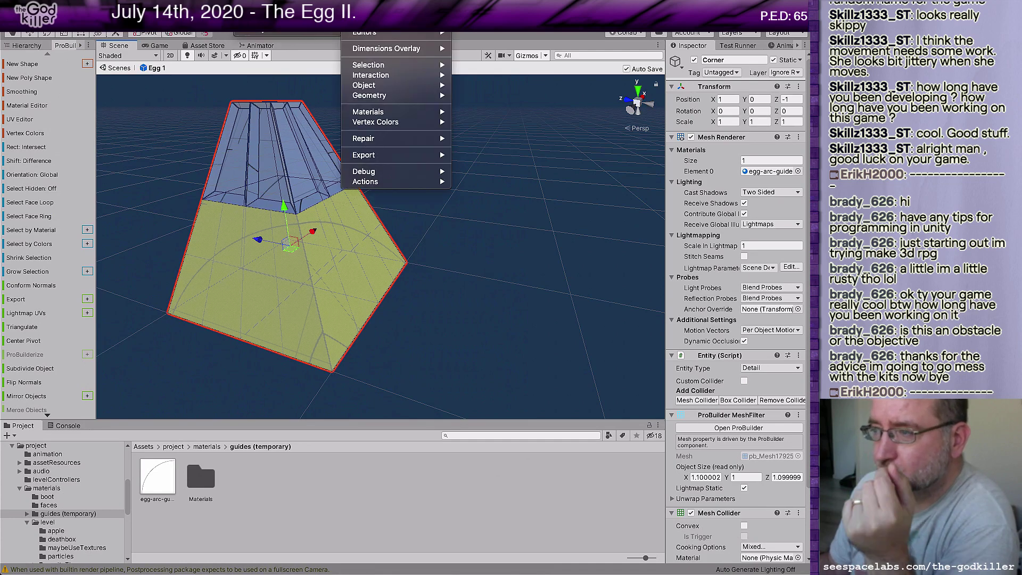
mouse_move(408, 109)
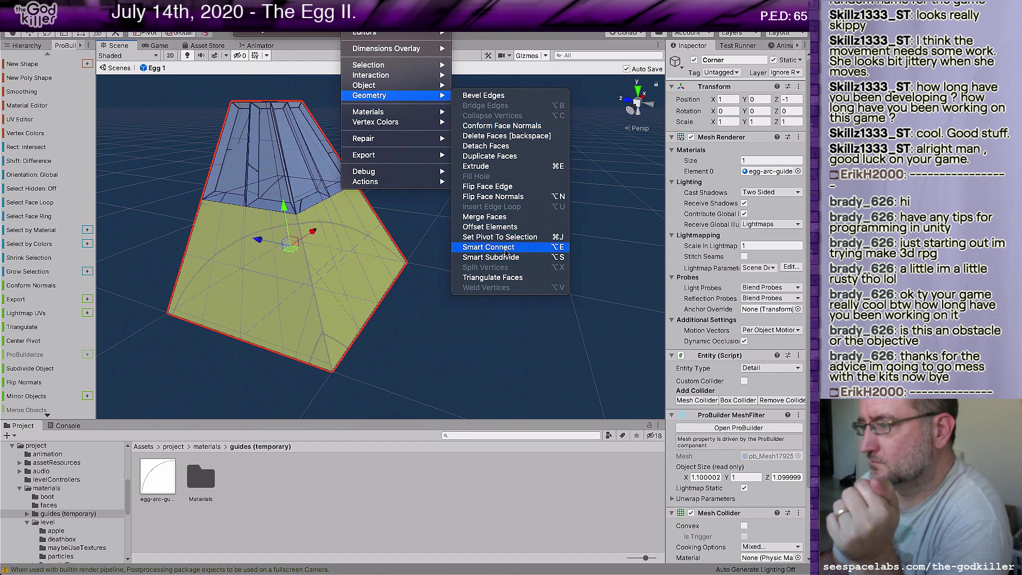
left_click(501, 258)
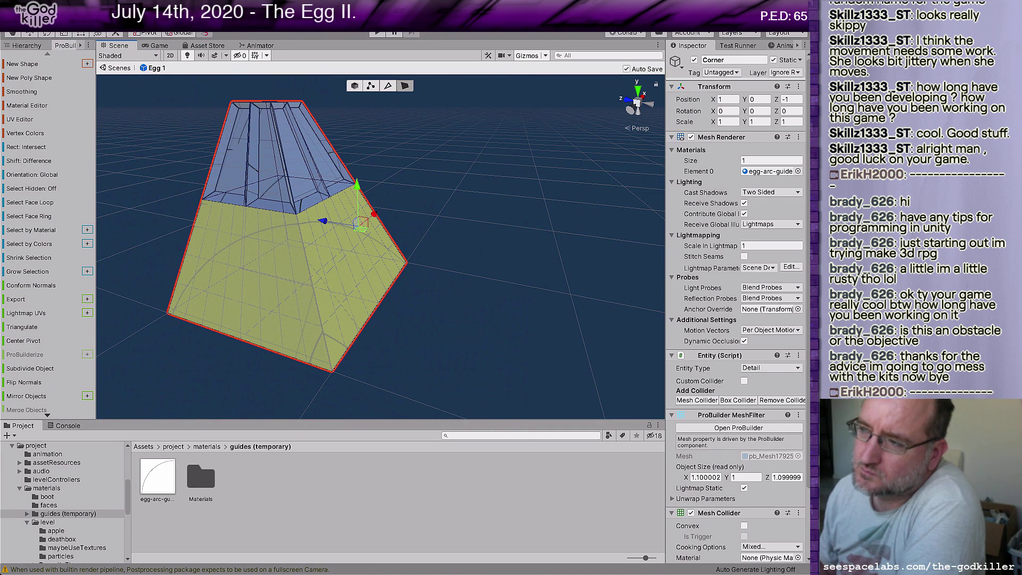
Try Subdivide Object on the whole corner and undo that subdivision
mouse_move(420, 83)
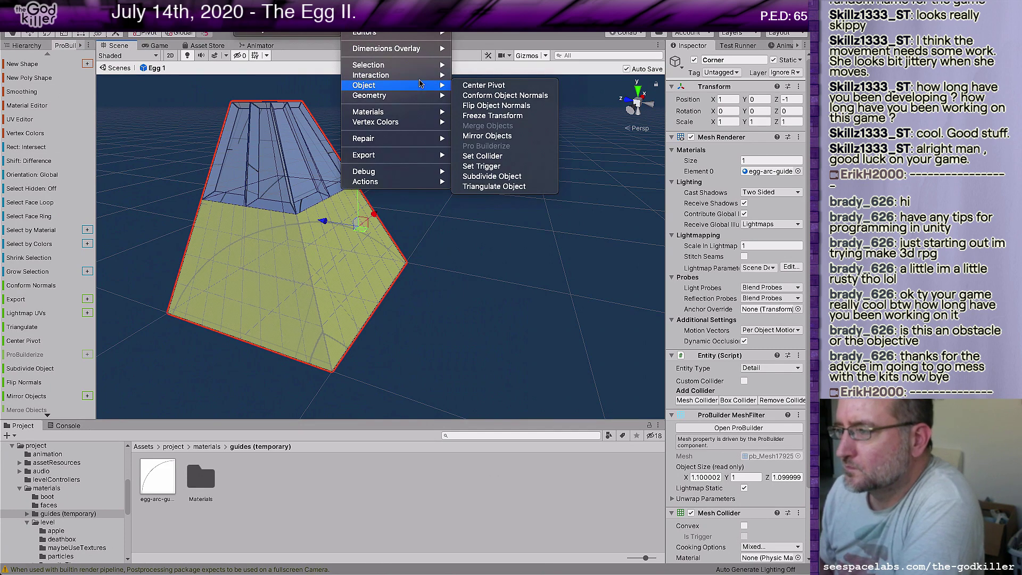
left_click(477, 177)
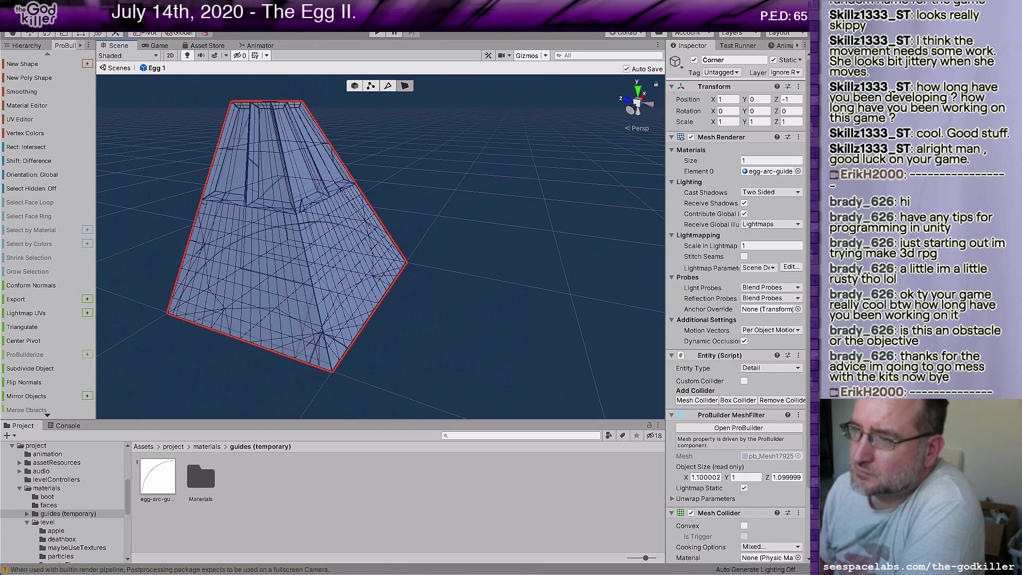
left_click(88, 27)
left_click(98, 20)
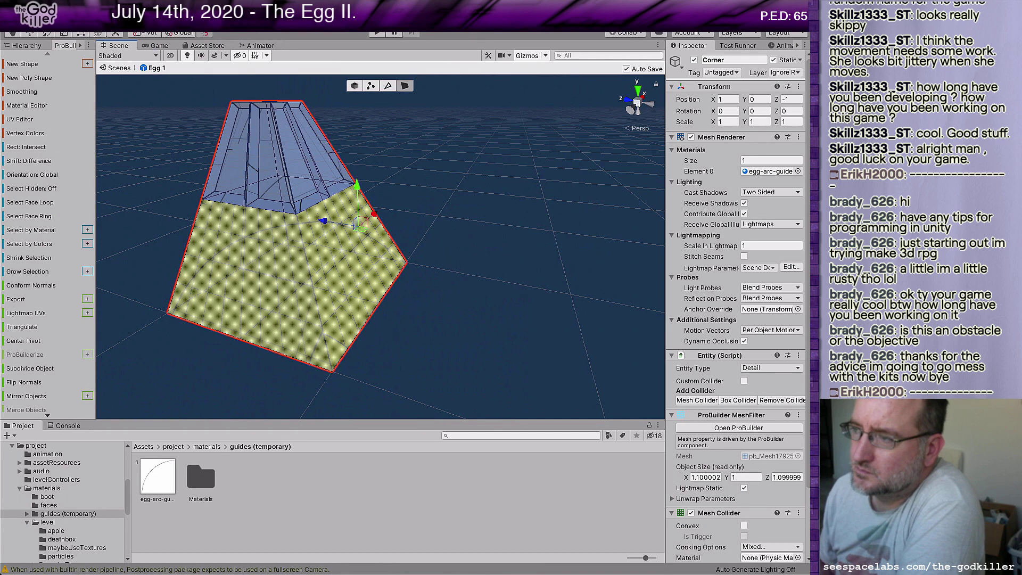
Apply Smart Subdivide once more to the selected lower faces for a finer grid
left_click(246, 6)
mouse_move(266, 18)
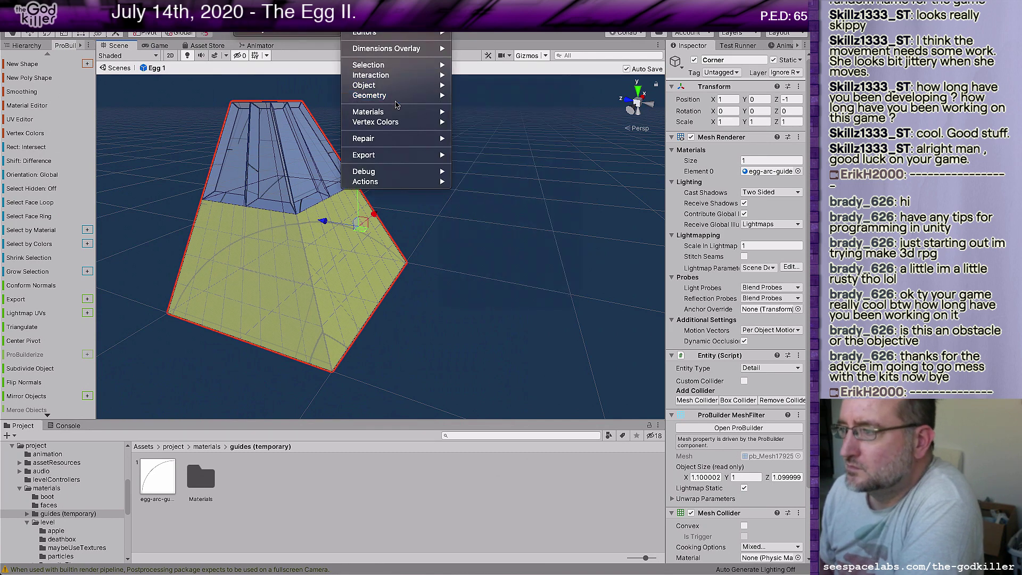
mouse_move(404, 100)
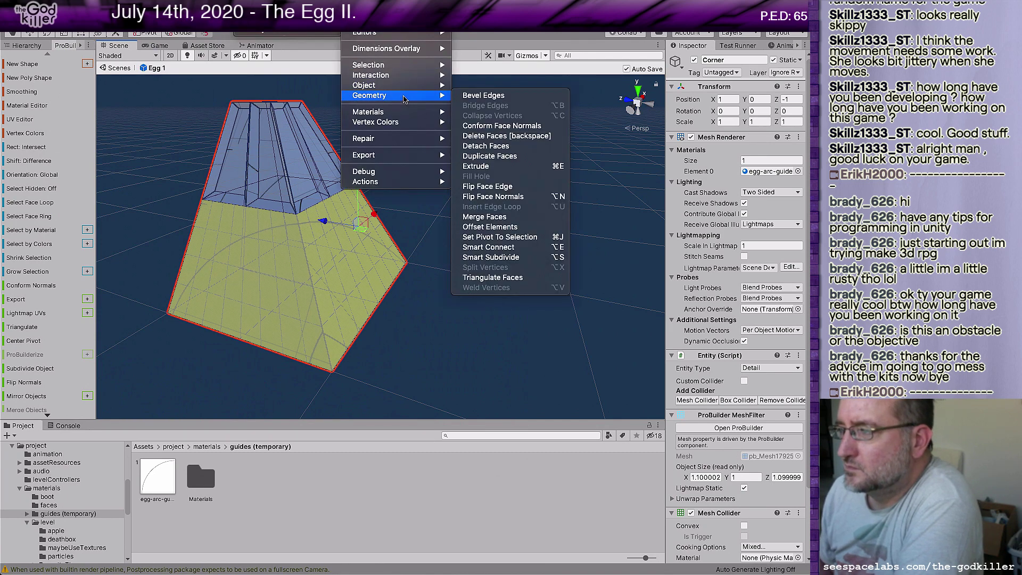
left_click(527, 258)
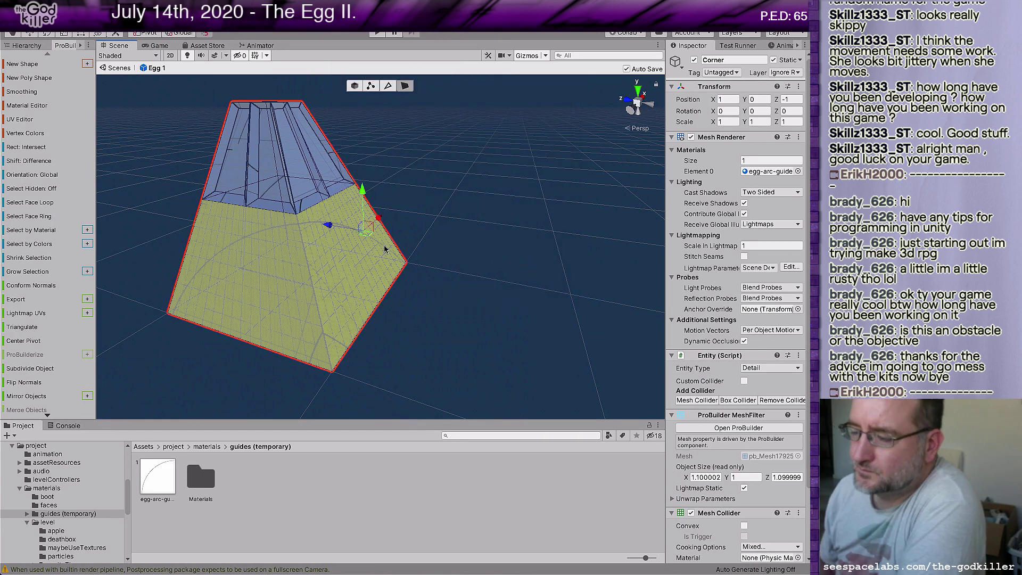
Clear the face selection, switch to vertex editing and select the bottom-edge vertex beside the lower end of the guide arc
left_click(494, 205)
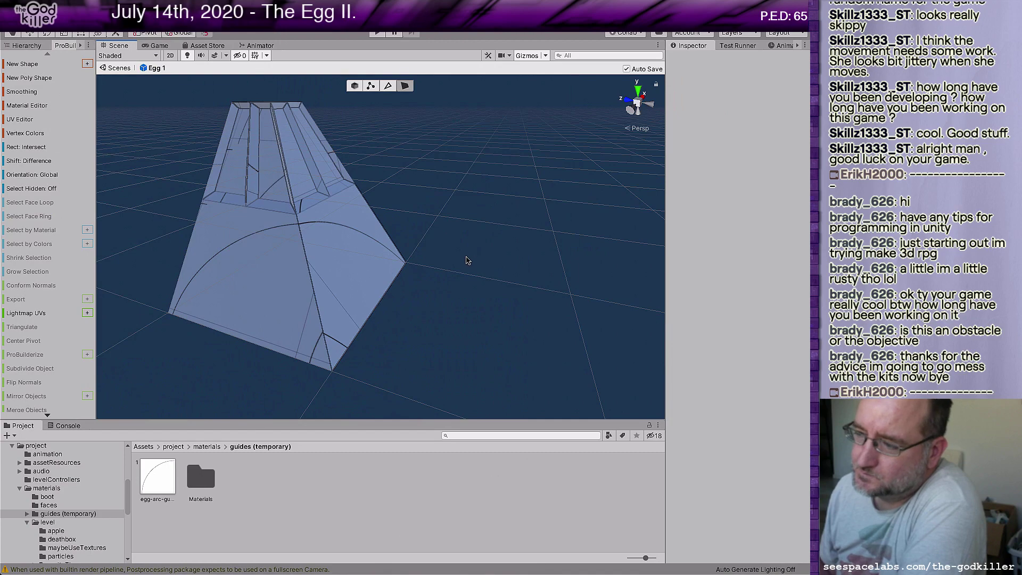
left_click_drag(254, 279, 393, 267, "alt")
scroll(392, 267, "up", 3)
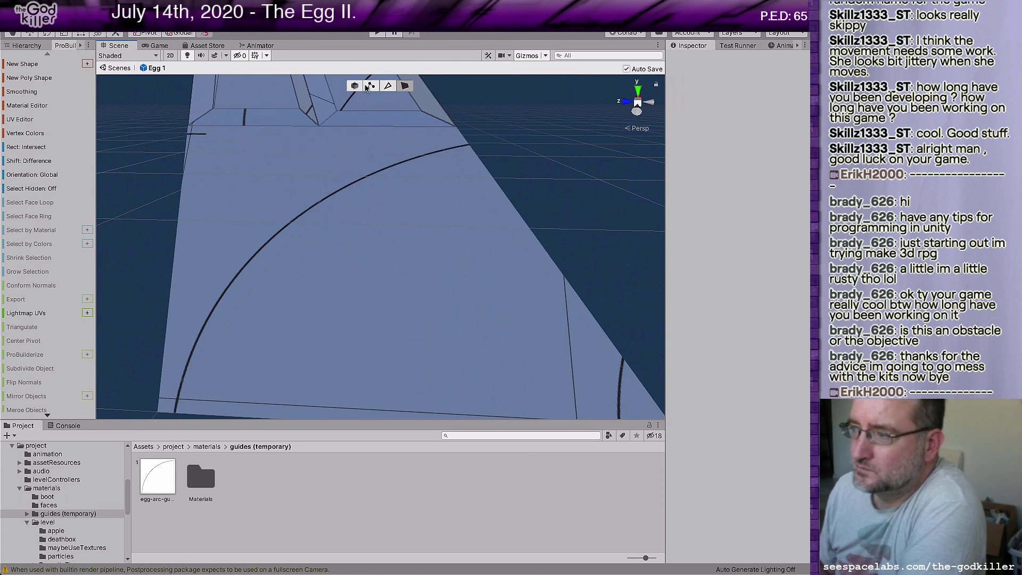
left_click(369, 88)
left_click(226, 345)
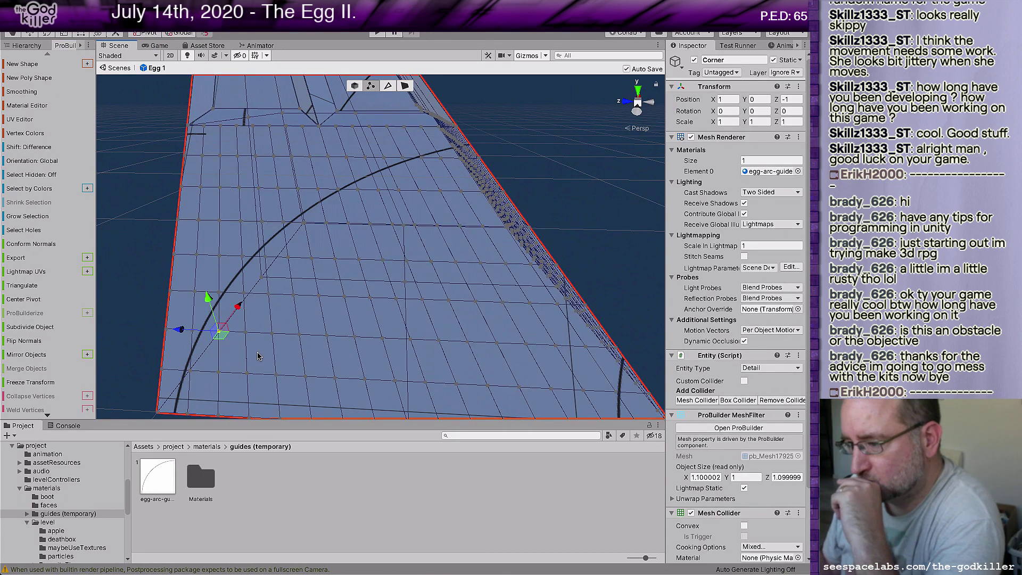
middle_click_drag(255, 349, 309, 341)
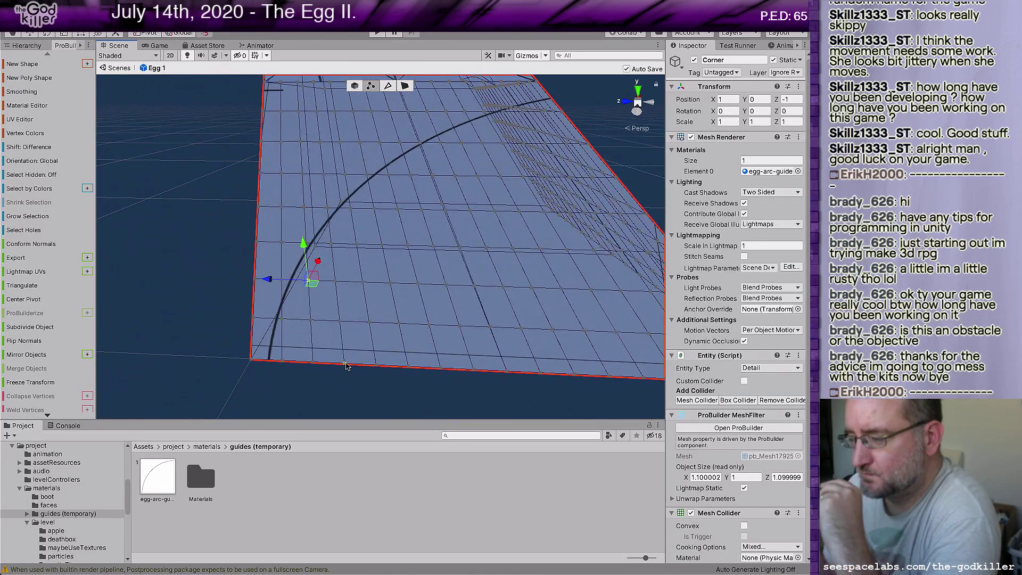
left_click(287, 360)
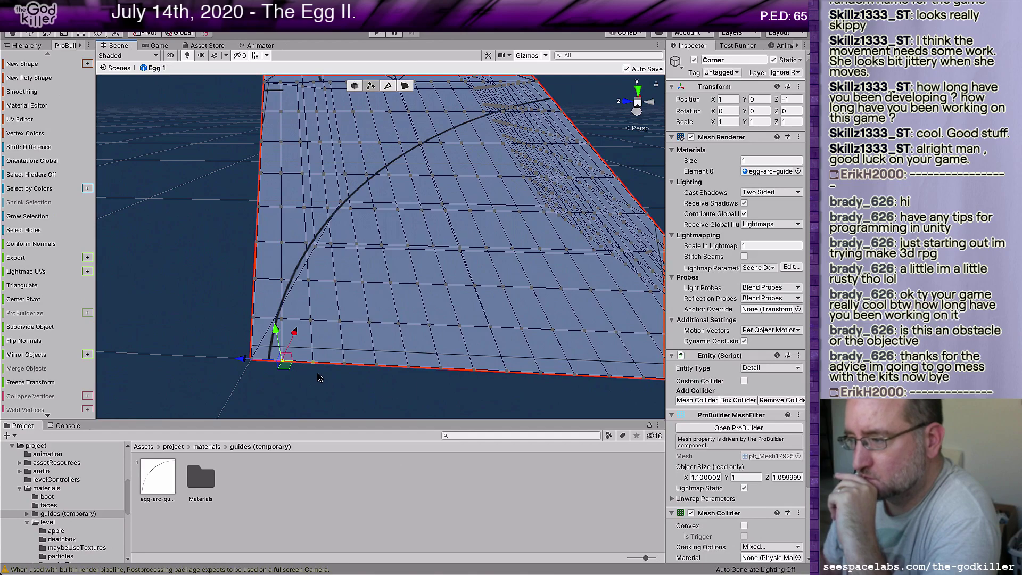
Set the scene view to an orthographic Left view framing the corner's subdivided lower side and its guide arc
mouse_move(319, 378)
middle_mouse_down()
mouse_move(427, 369)
mouse_move(358, 372)
mouse_move(331, 362)
mouse_move(317, 375)
middle_mouse_up()
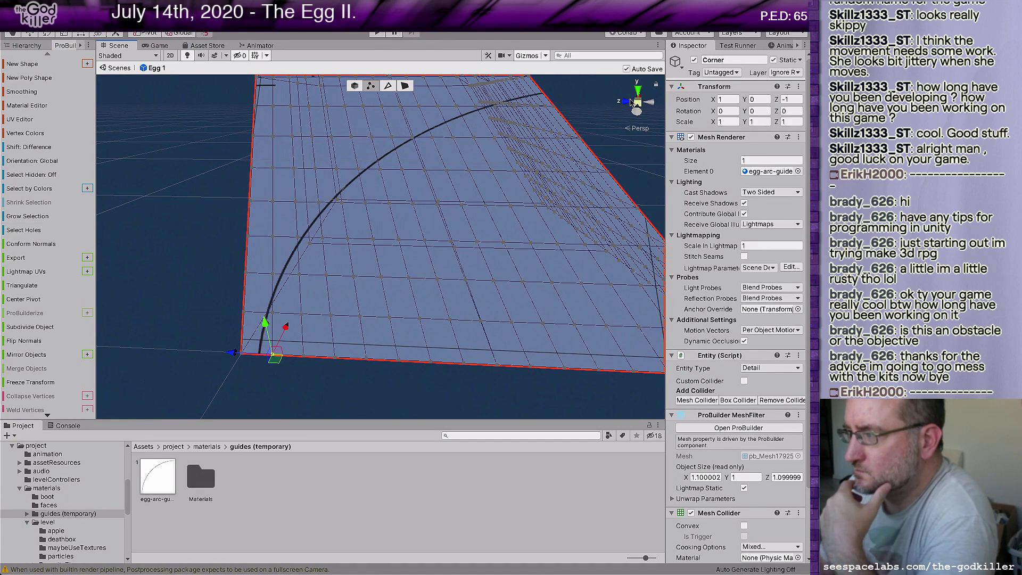
left_click(626, 105)
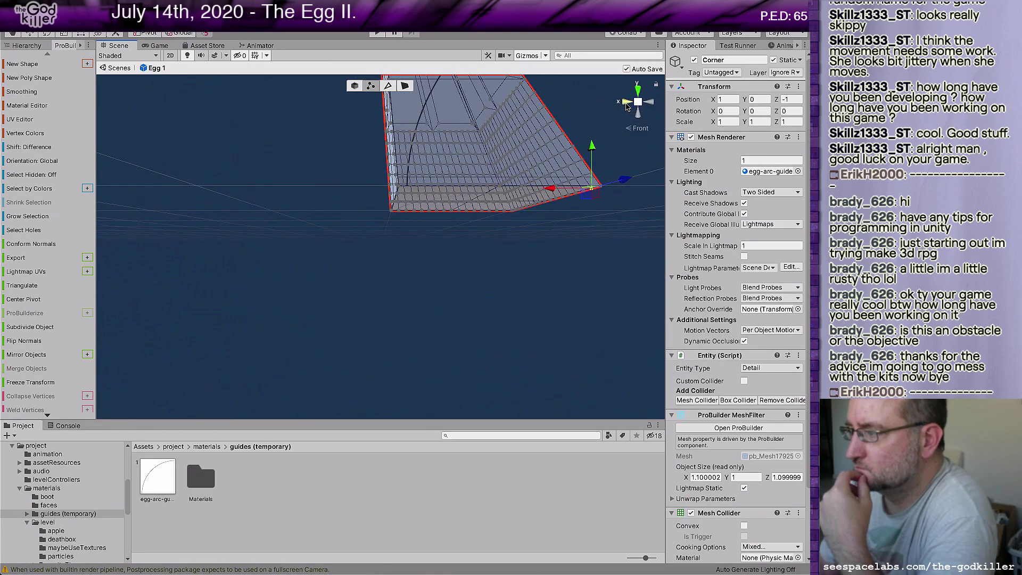
left_click(641, 129)
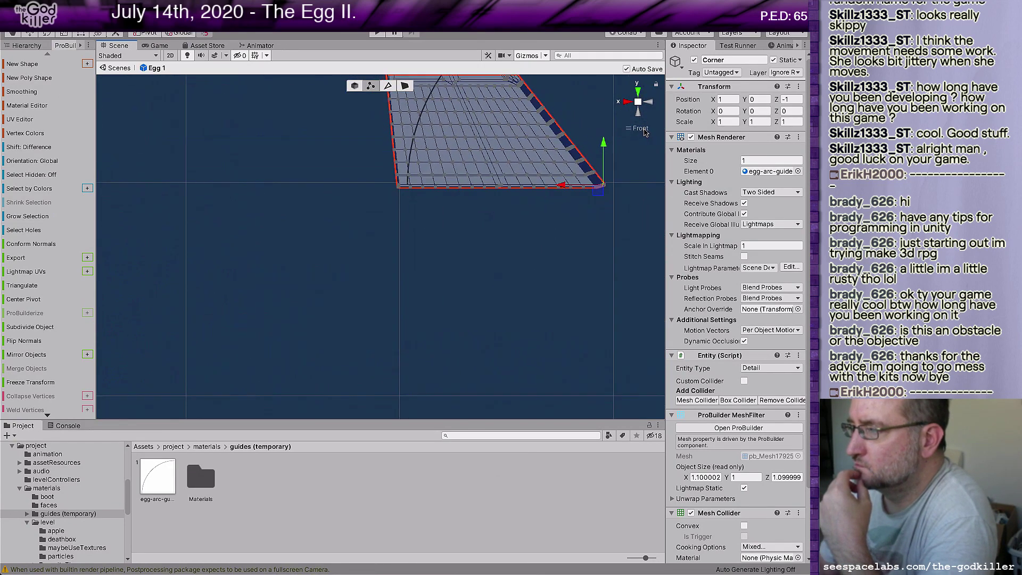
left_click(648, 103)
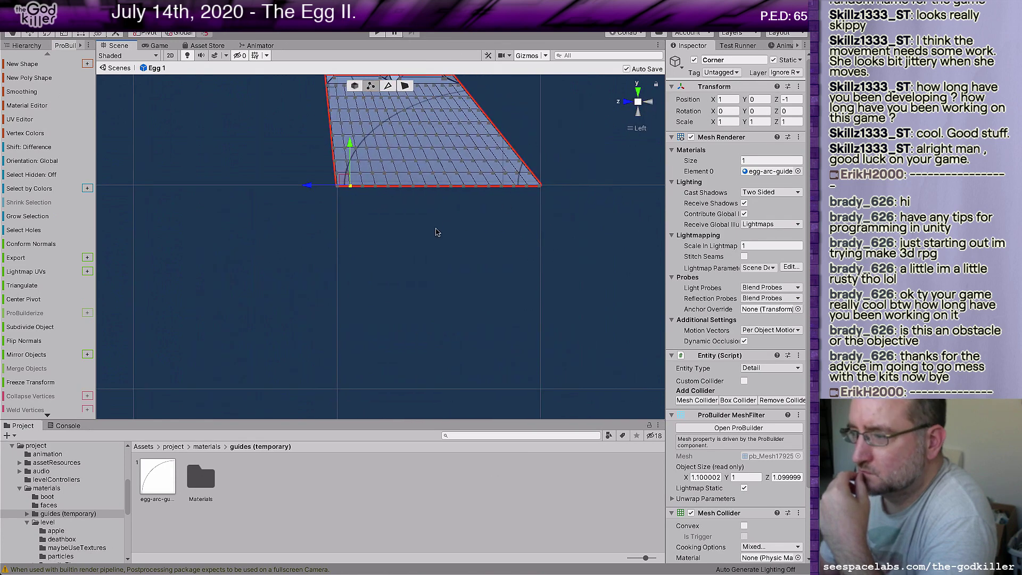
middle_click_drag(408, 243, 389, 333)
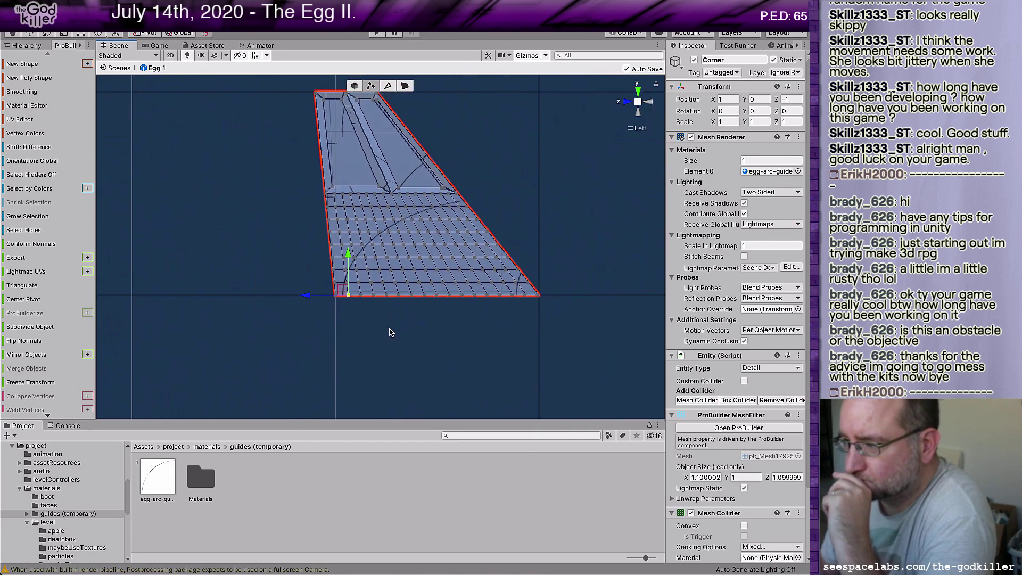
scroll(389, 333, "up", 2)
scroll(388, 332, "up", 2)
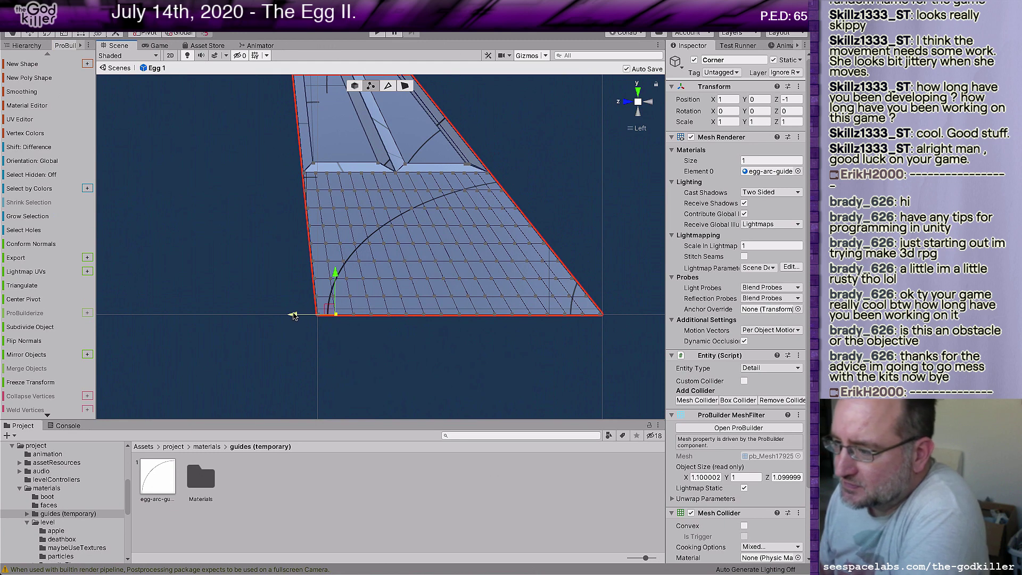
Try sliding the selected bottom vertex along the Z axis onto the guide arc, and undo the move
left_click_drag(296, 317, 291, 316)
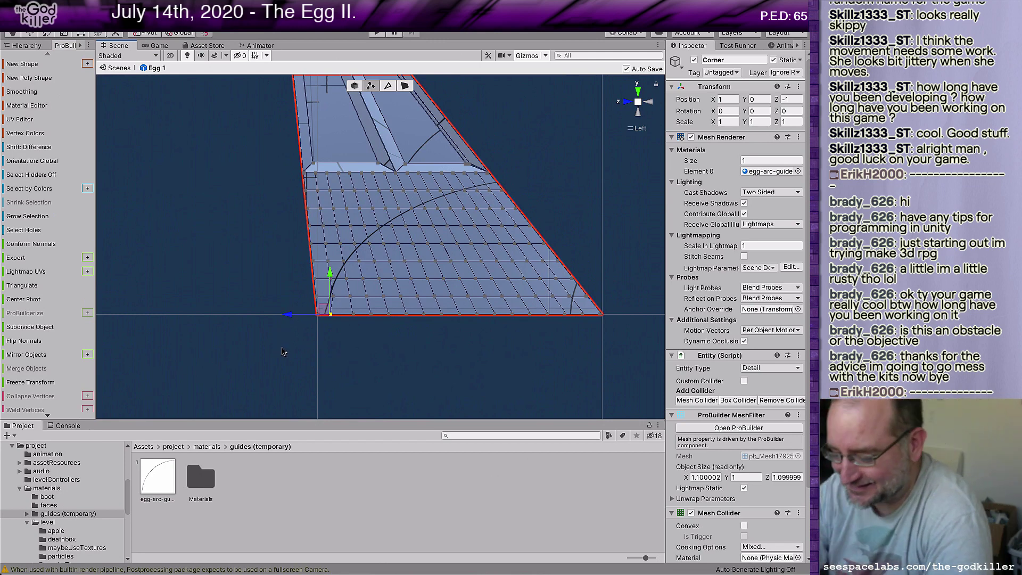
key("ctrl+z")
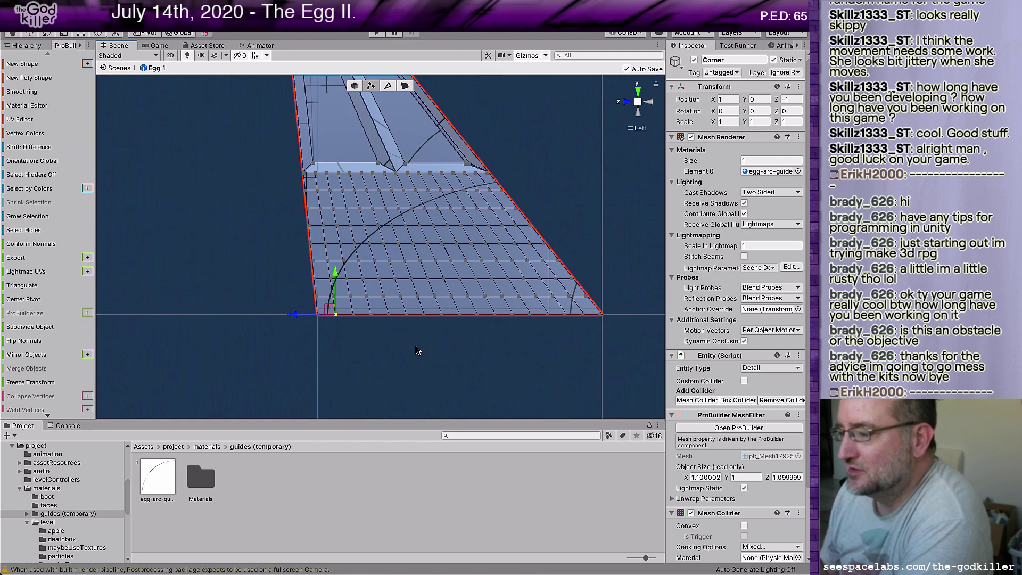
scroll(386, 358, "up", 2)
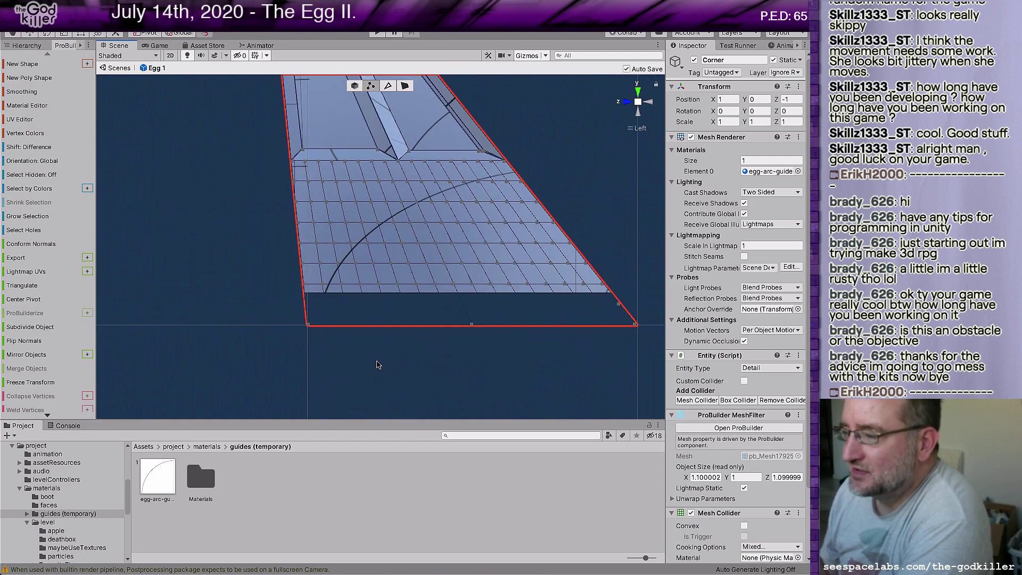
scroll(377, 364, "down", 1)
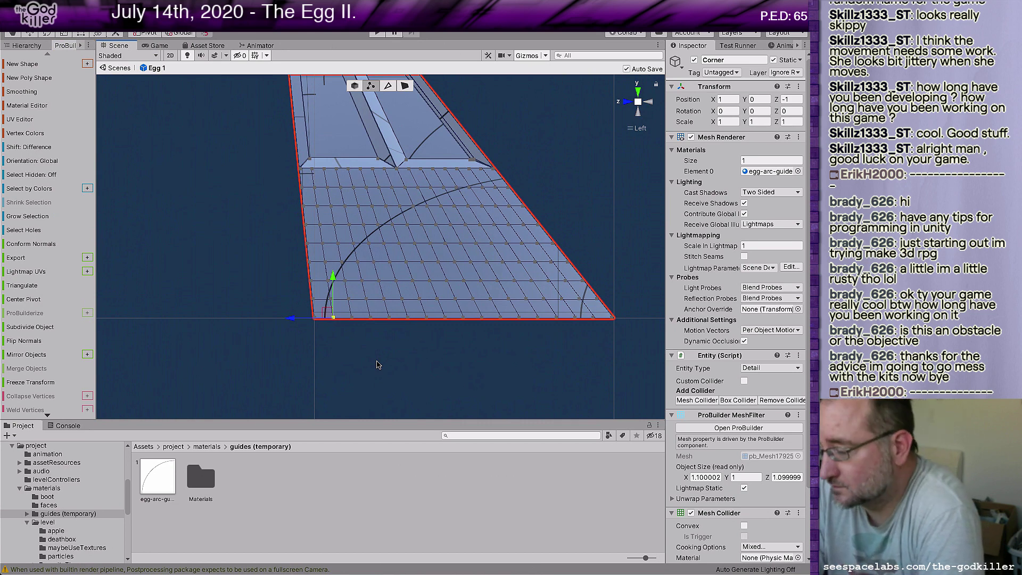
Switch to Chrome, search Google for "screen mockup overlay tool" from the Unity documentation tab, and look through the results
key("super+Tab")
key("super+Tab")
key("super+Tab")
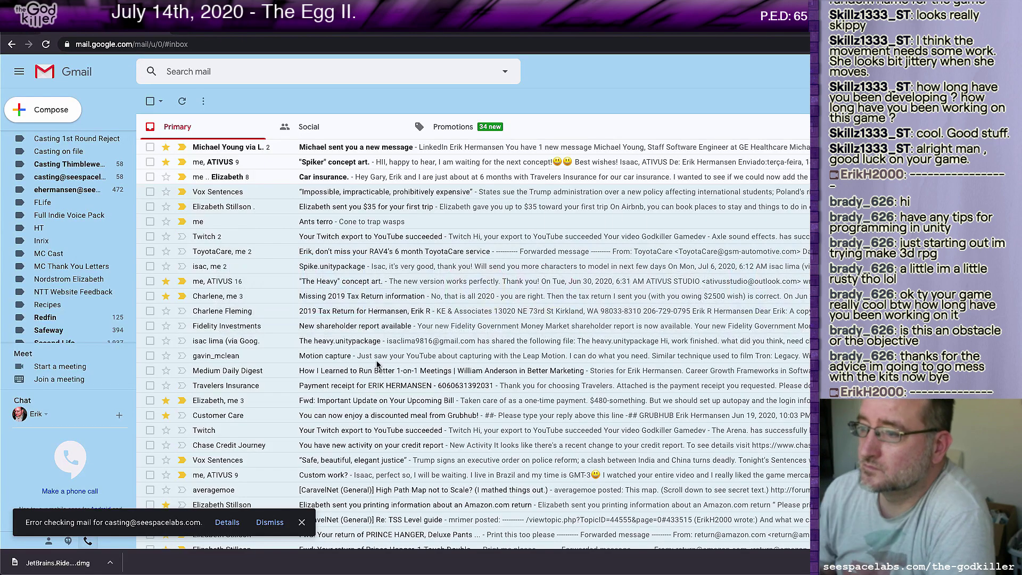
left_click(173, 33)
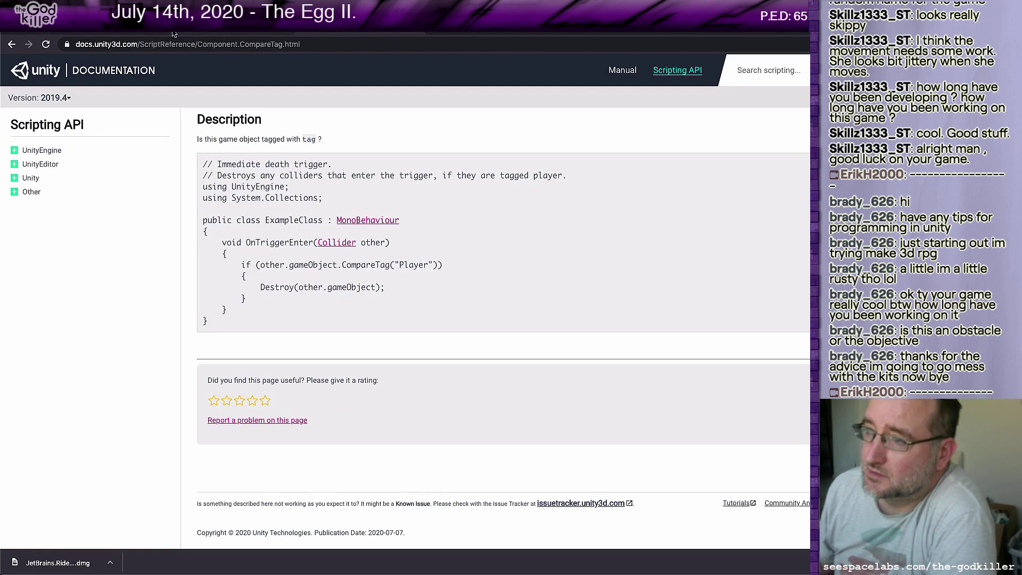
left_click(308, 46)
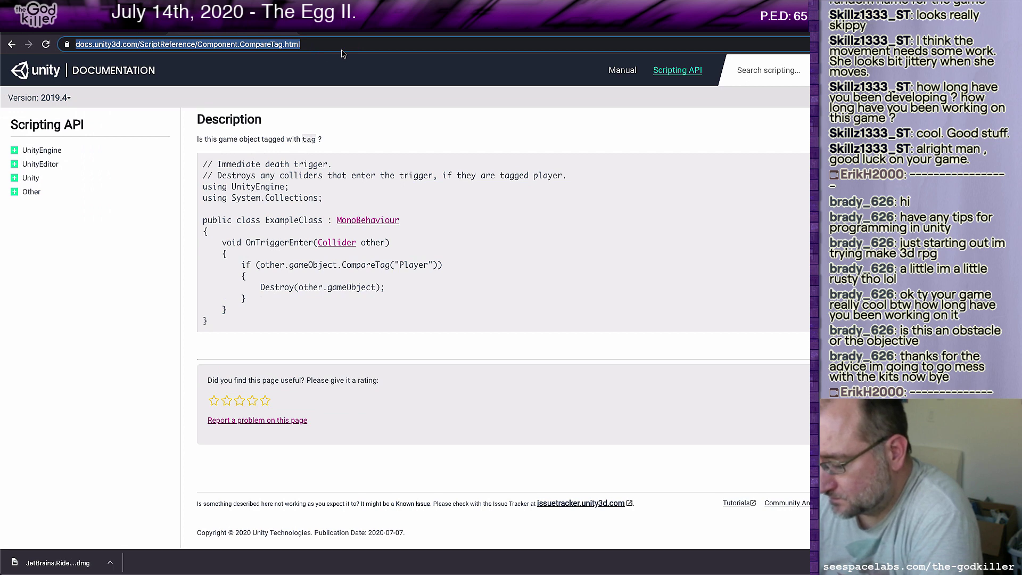
type("screen")
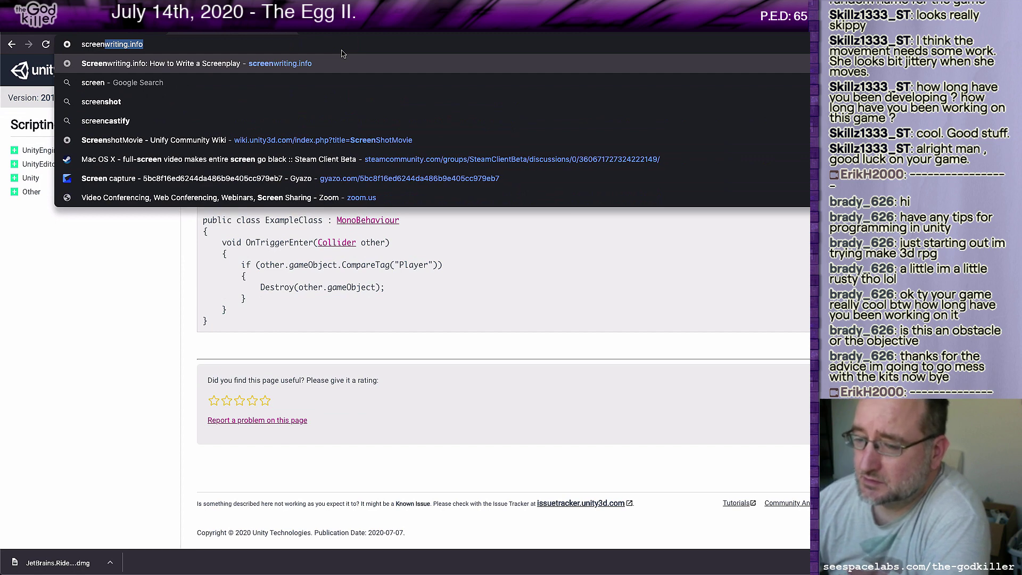
type(" mokc")
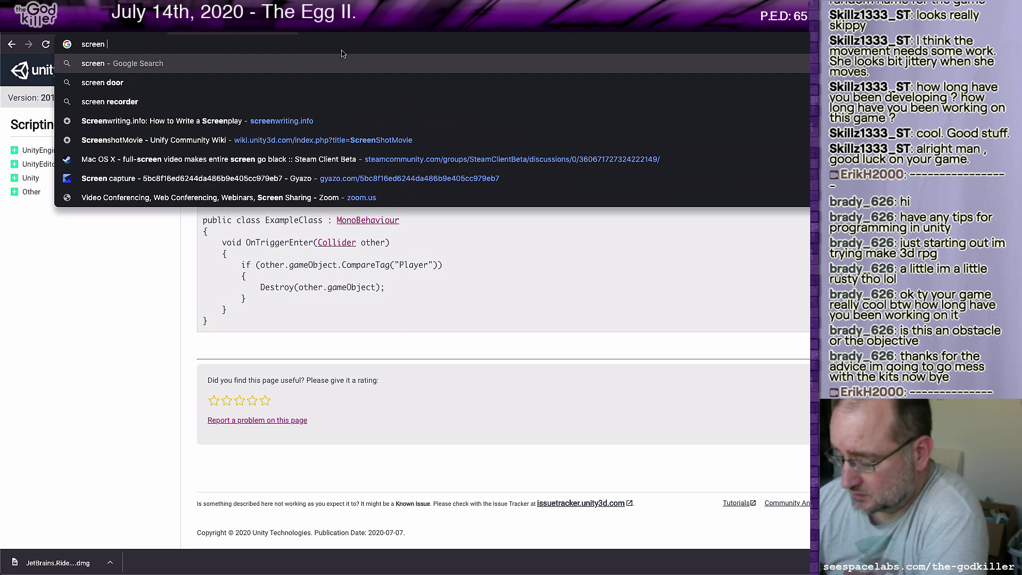
key("BackSpace")
key("BackSpace")
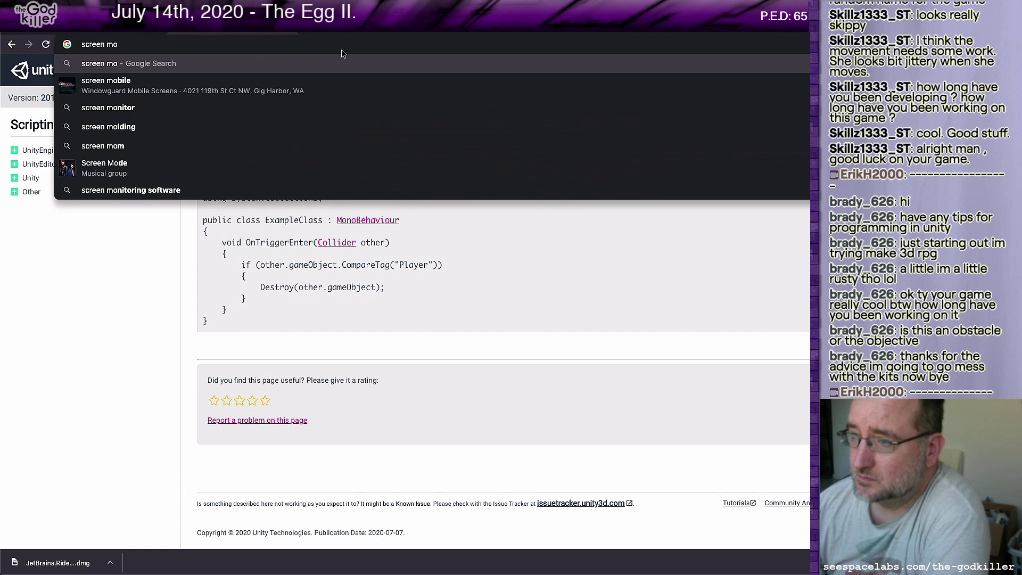
type("ckup over")
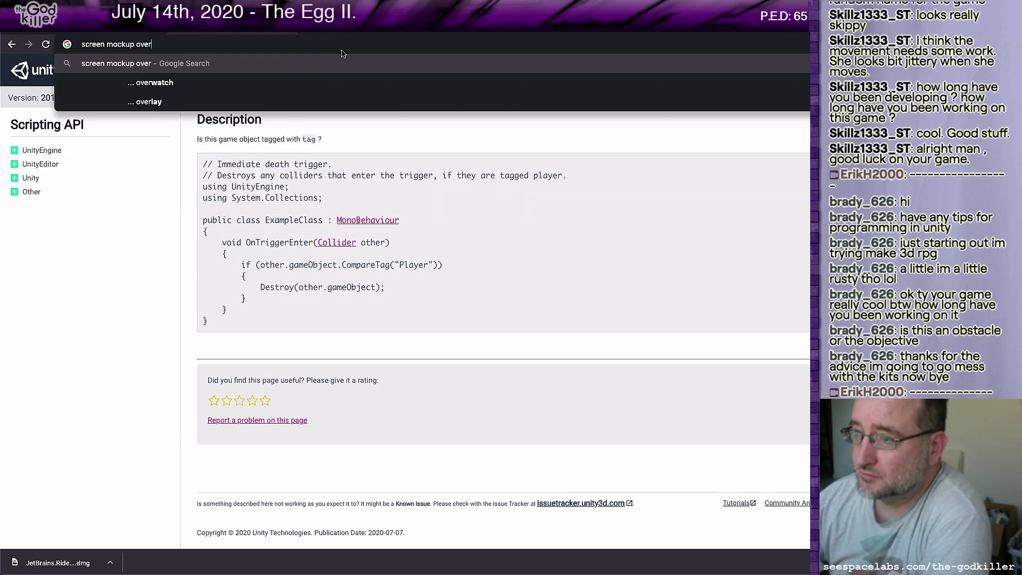
type("lay tool")
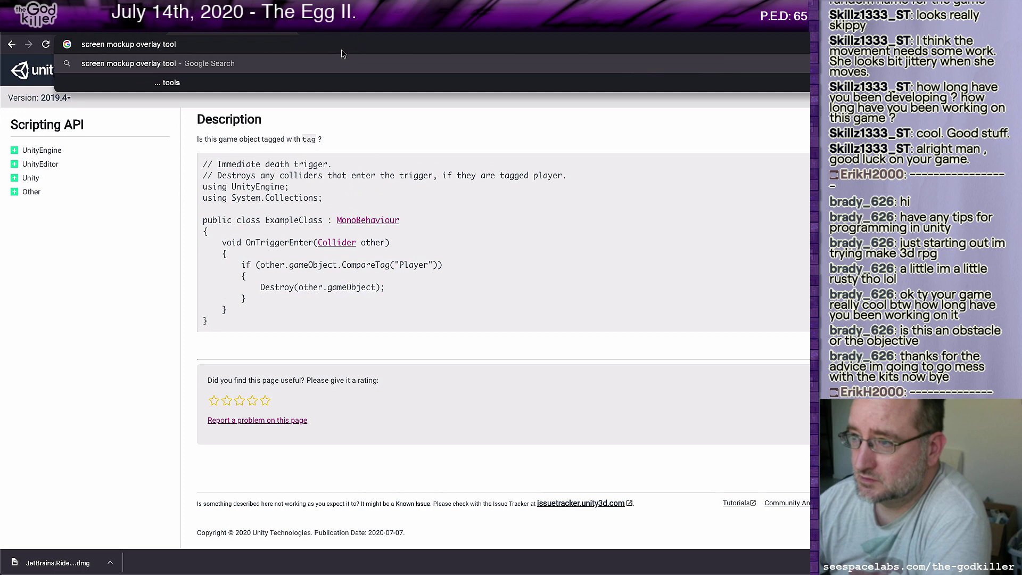
key("Return")
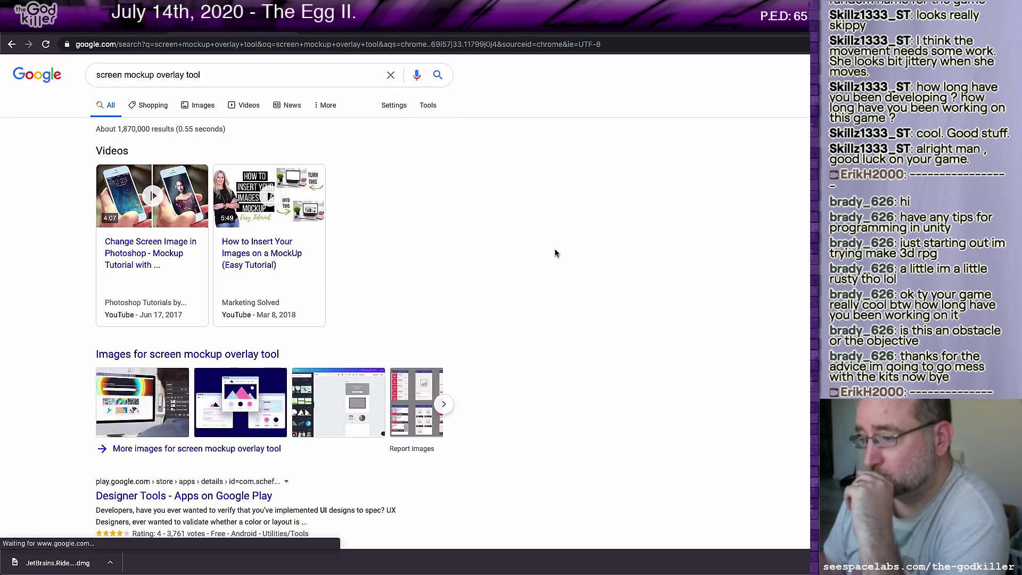
scroll(555, 253, "down", 2)
scroll(555, 252, "down", 5)
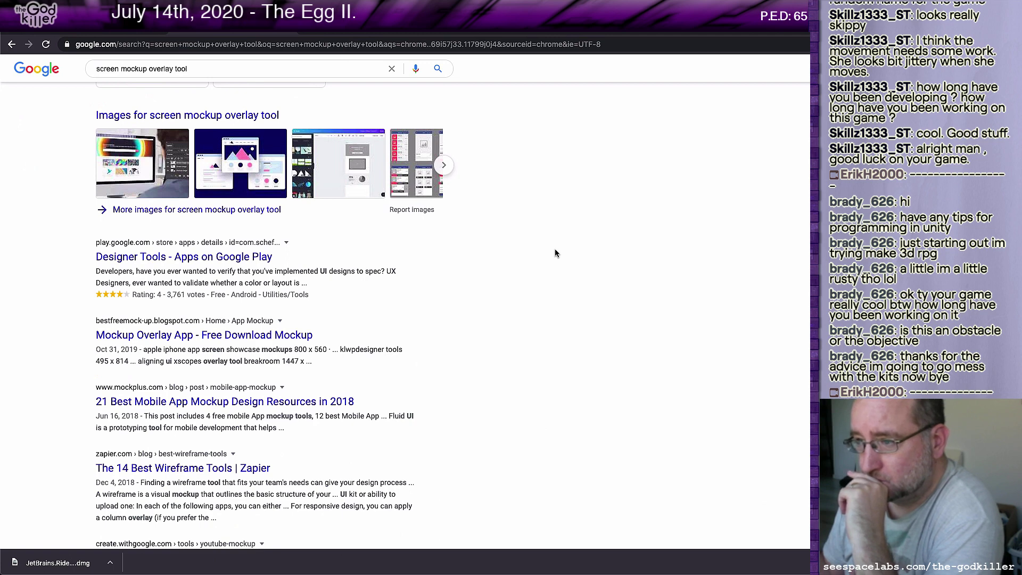
scroll(555, 253, "down", 3)
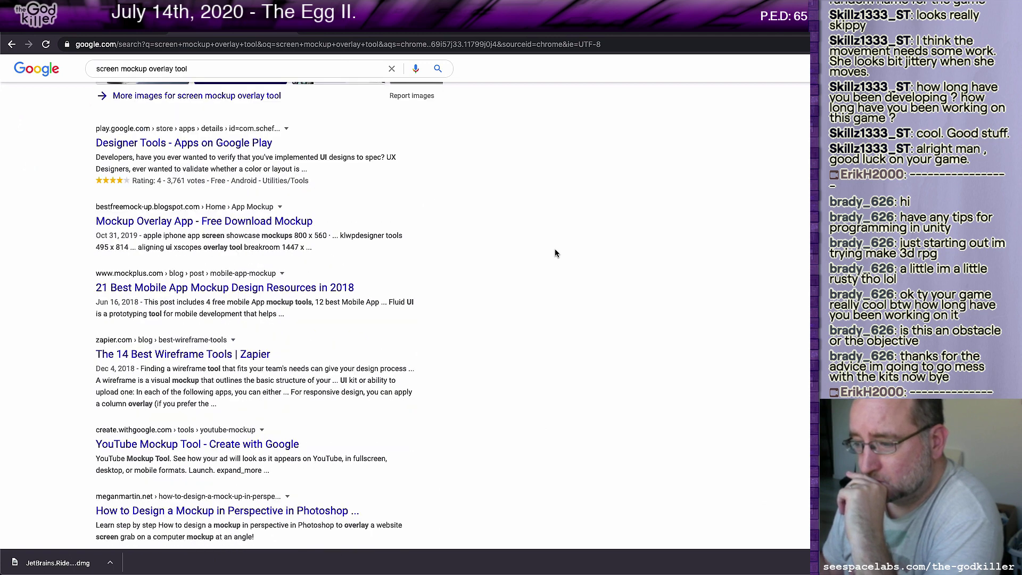
scroll(554, 253, "up", 9)
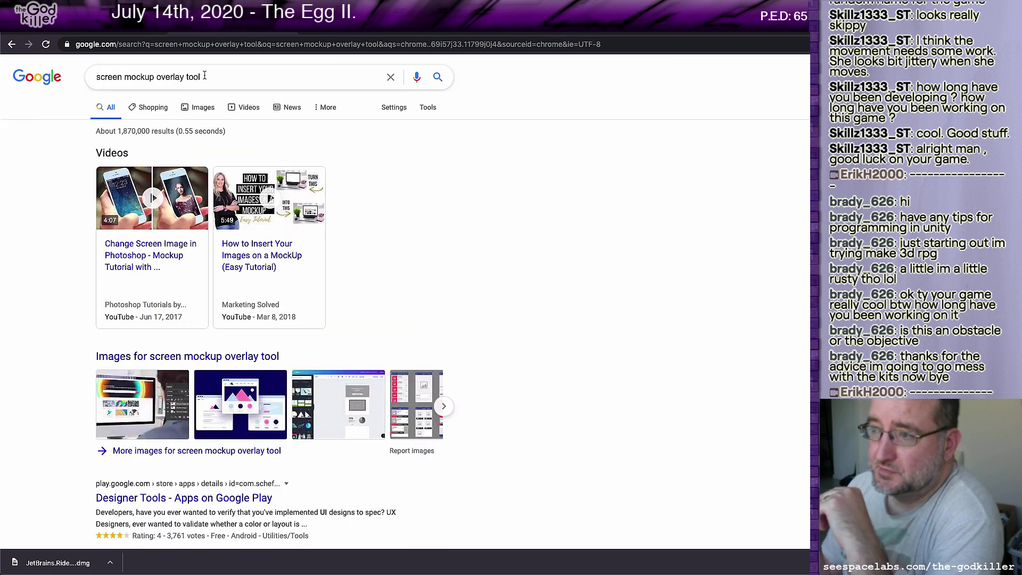
Edit the search query to read mac mockup overlay tool, adding "mac" and removing "screen"
left_click(221, 77)
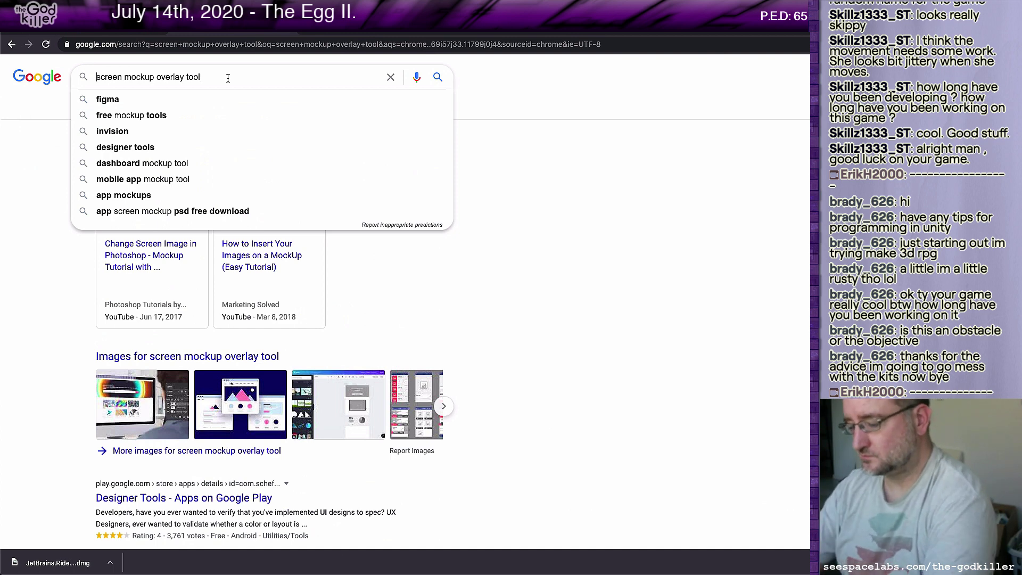
key("Home")
type("m")
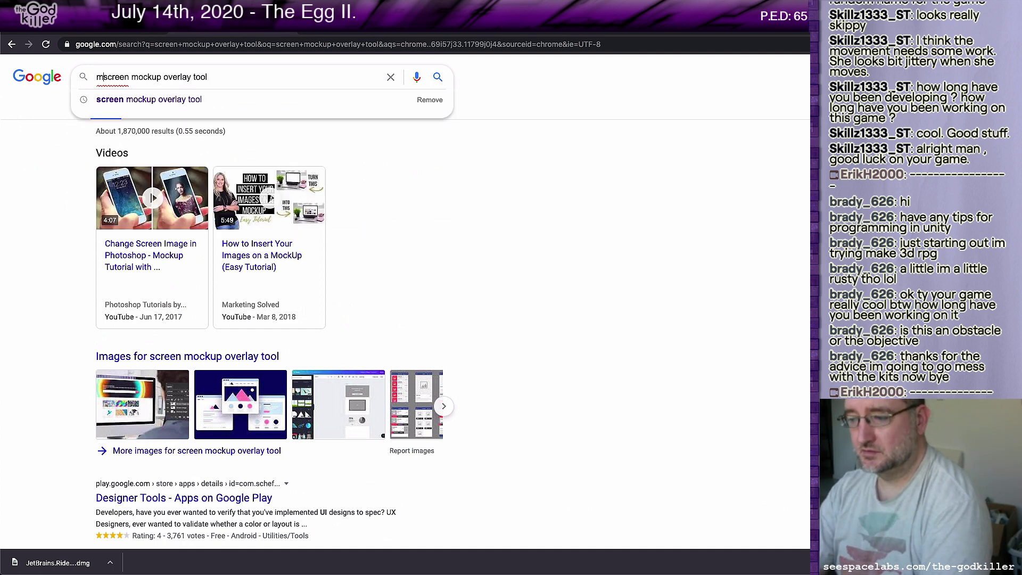
type("ac")
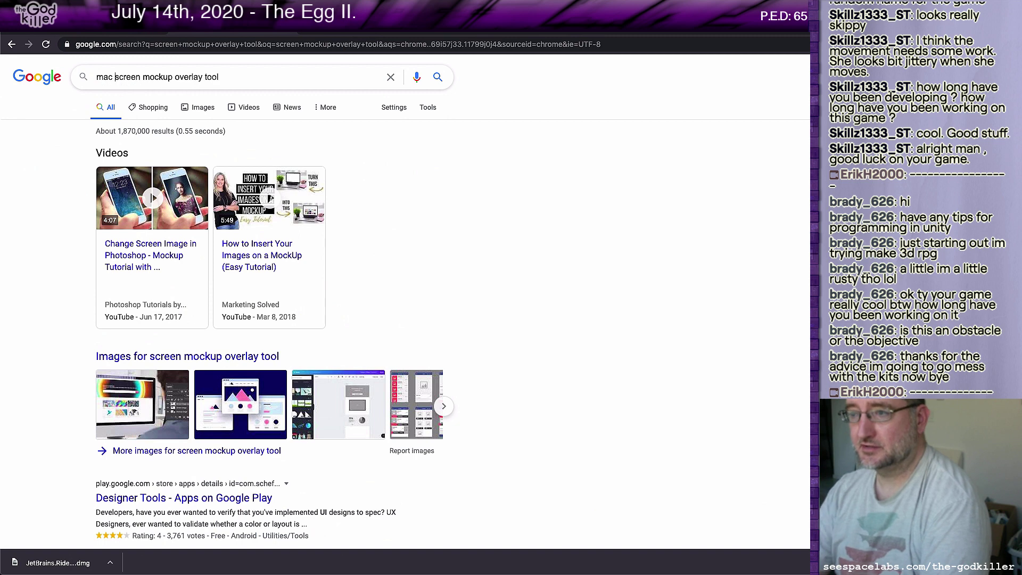
key("shift+Right")
key("shift+Right")
key("shift+Right")
key("shift+Right")
key("shift+Right")
key("shift+Right")
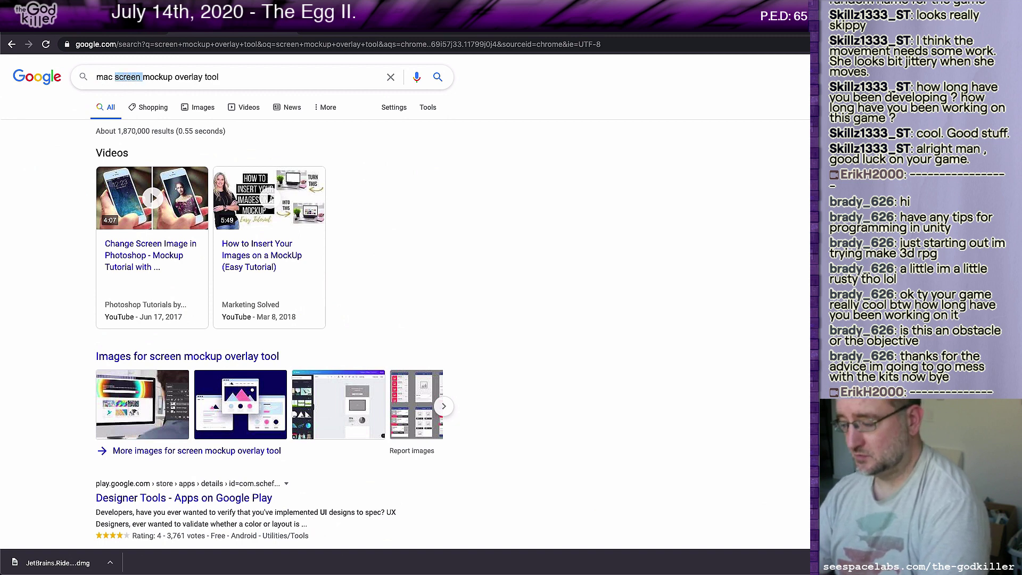
key("BackSpace")
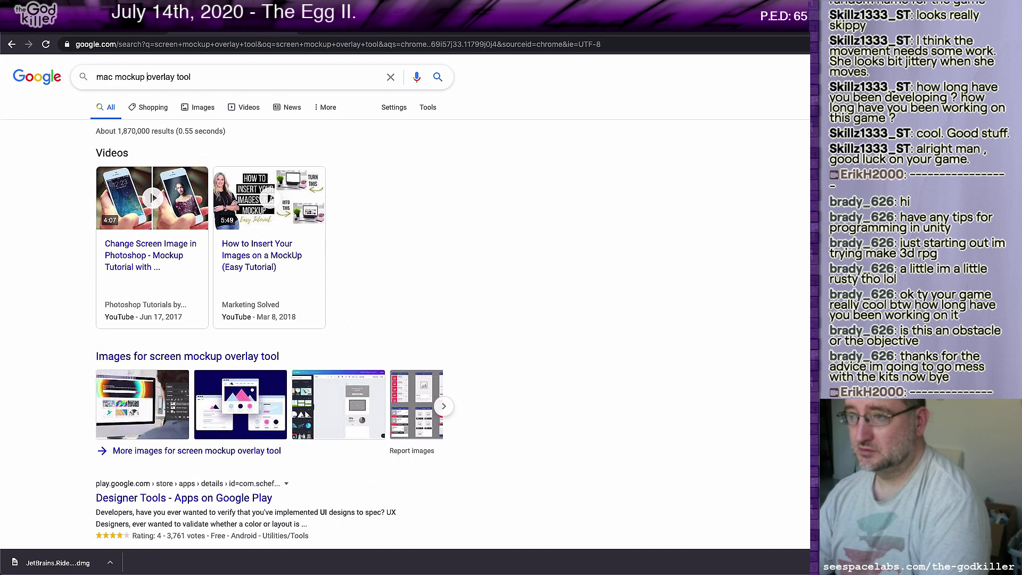
Put the word "overlay" in quotation marks in the query and run the search
type("\"")
key("Right")
key("Right")
key("Right")
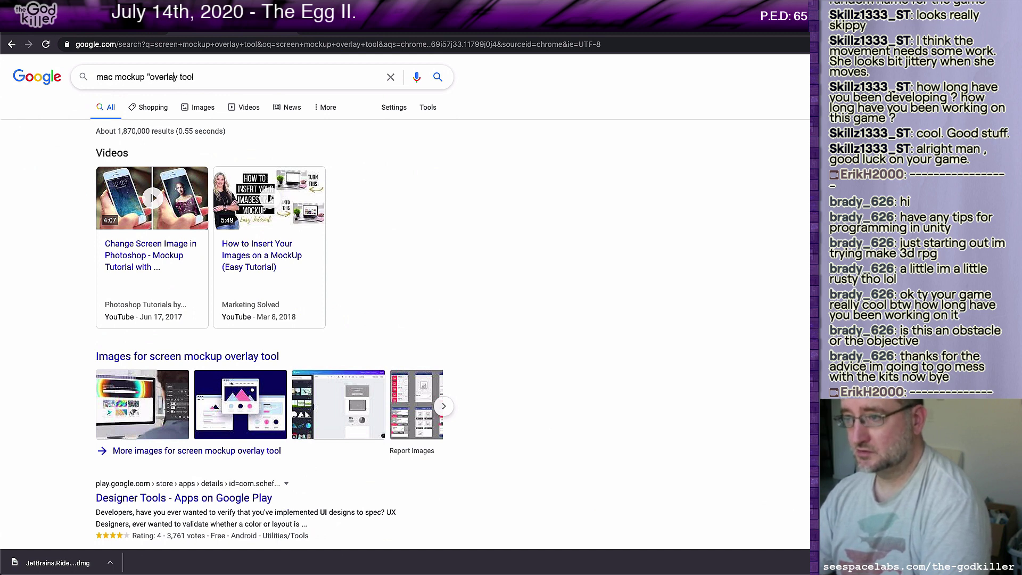
key("Right")
type("\"")
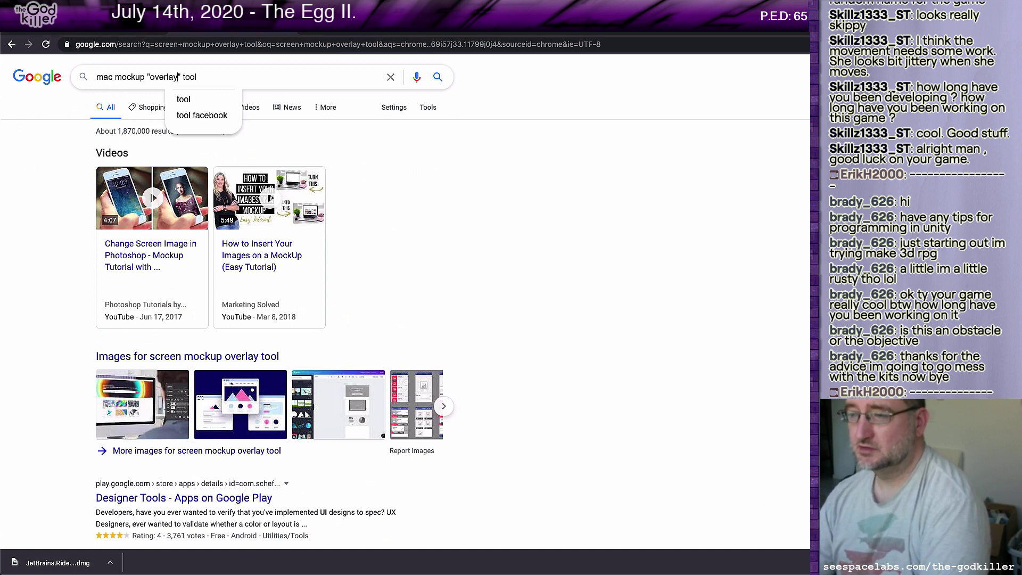
key("Return")
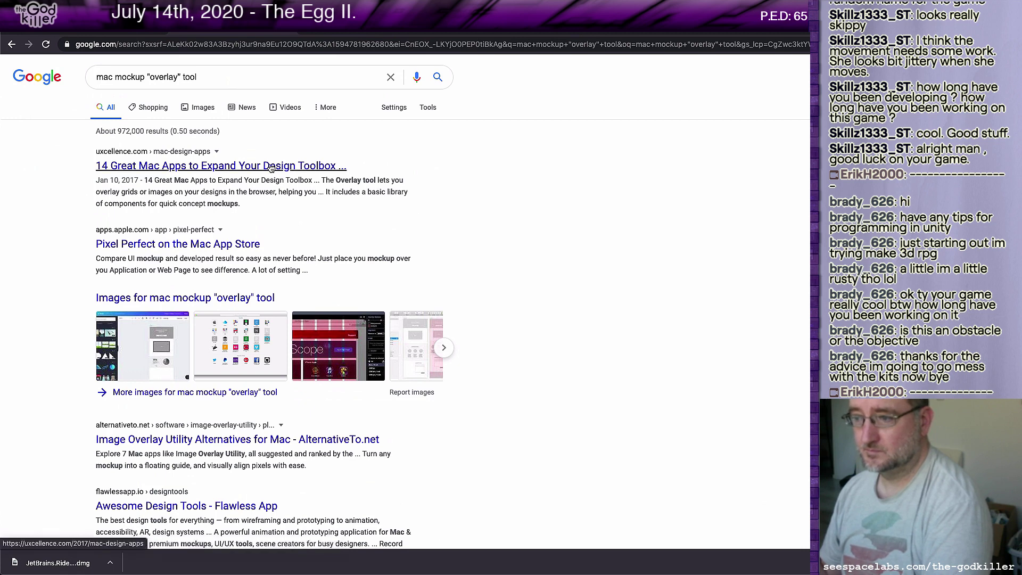
Open the Pixel Perfect Mac App Store result in a new tab, decline launching the App Store app, and review the description and ratings
right_click(201, 245)
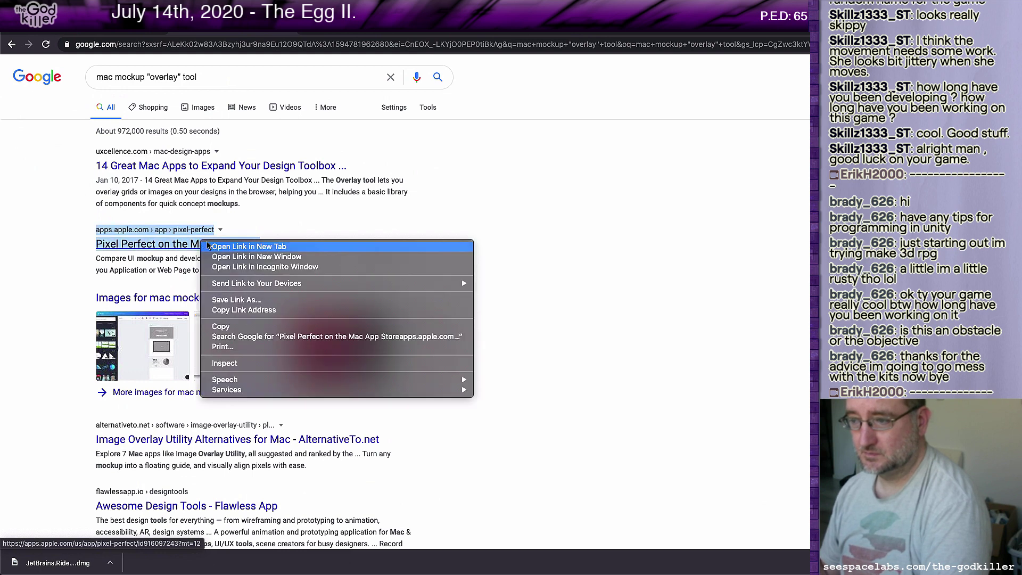
left_click(207, 246)
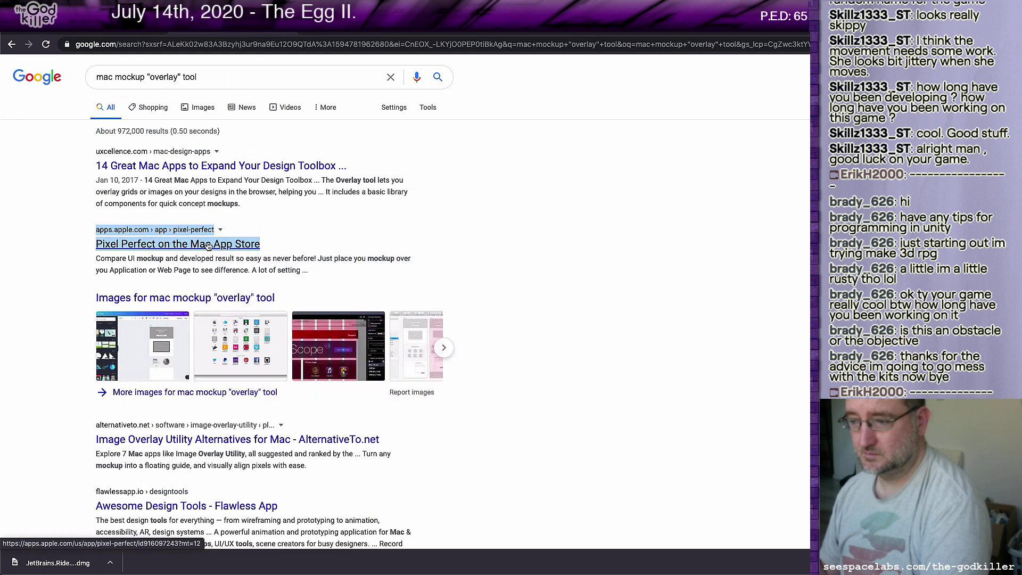
left_click(207, 246)
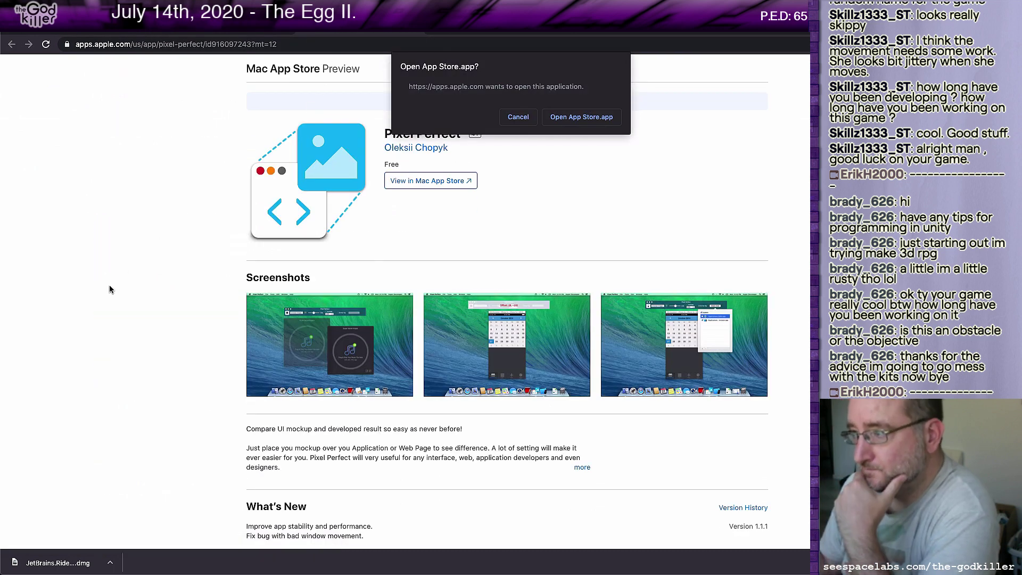
left_click(516, 118)
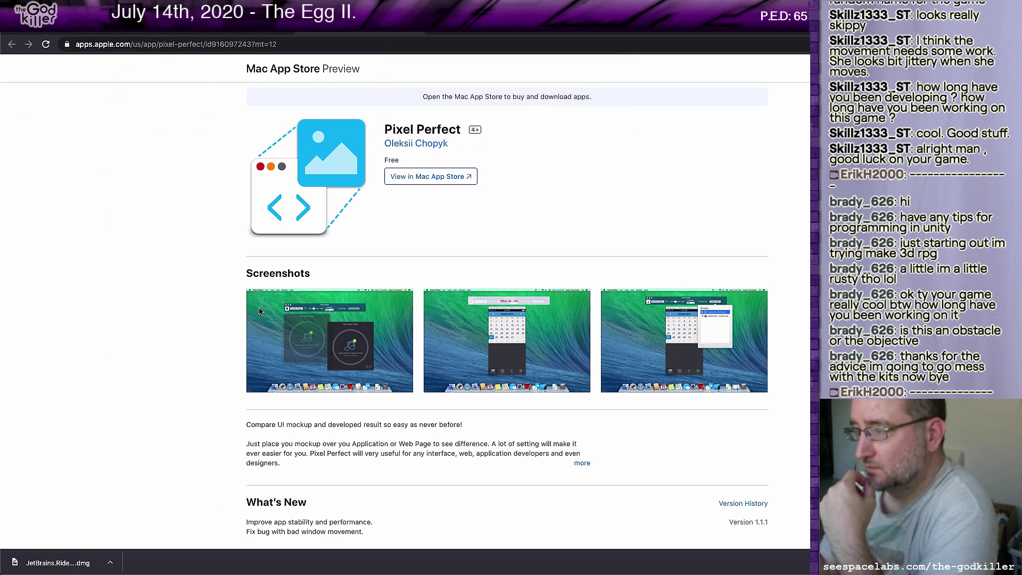
scroll(261, 312, "down", 5)
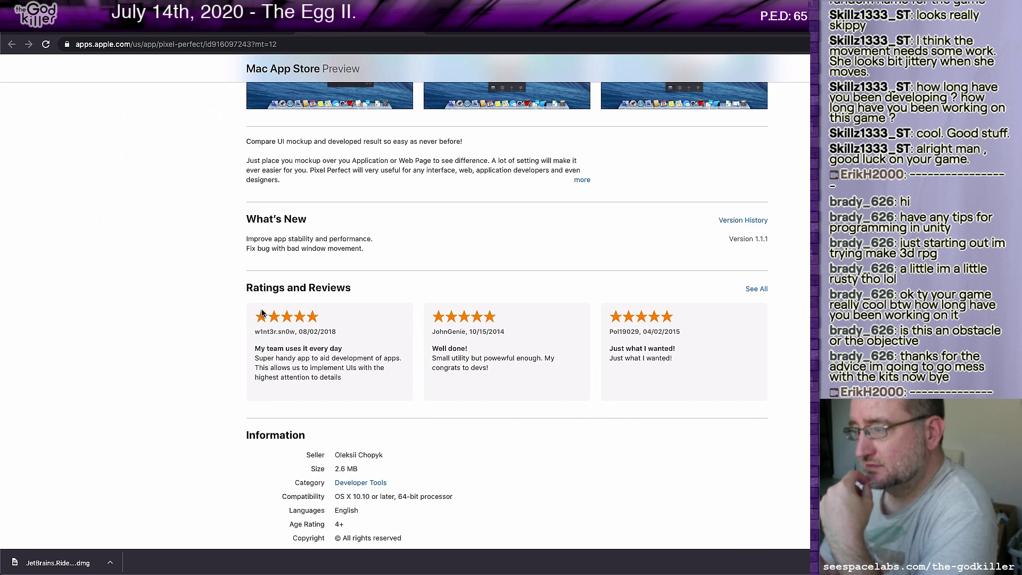
scroll(262, 313, "down", 3)
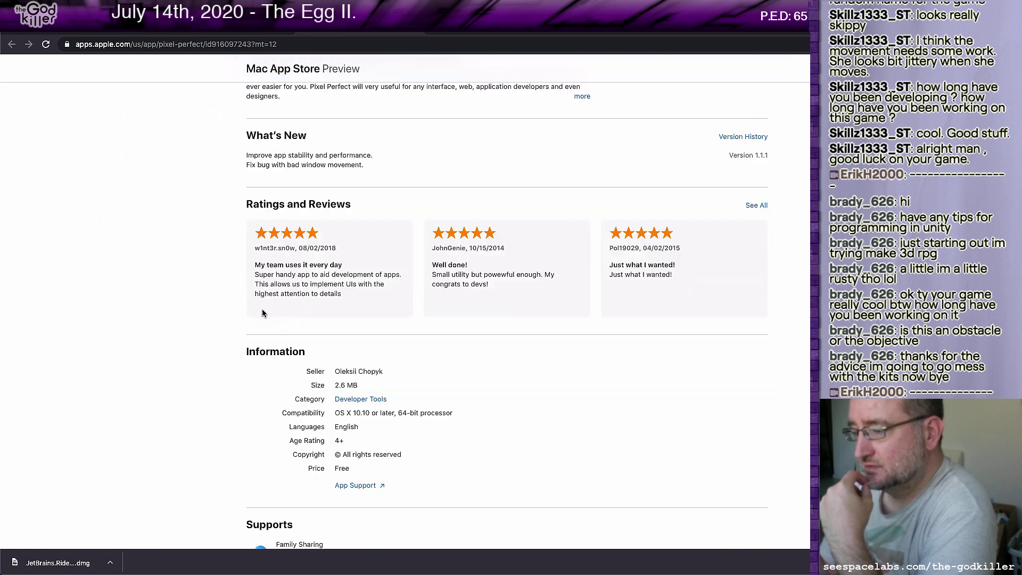
scroll(261, 313, "up", 15)
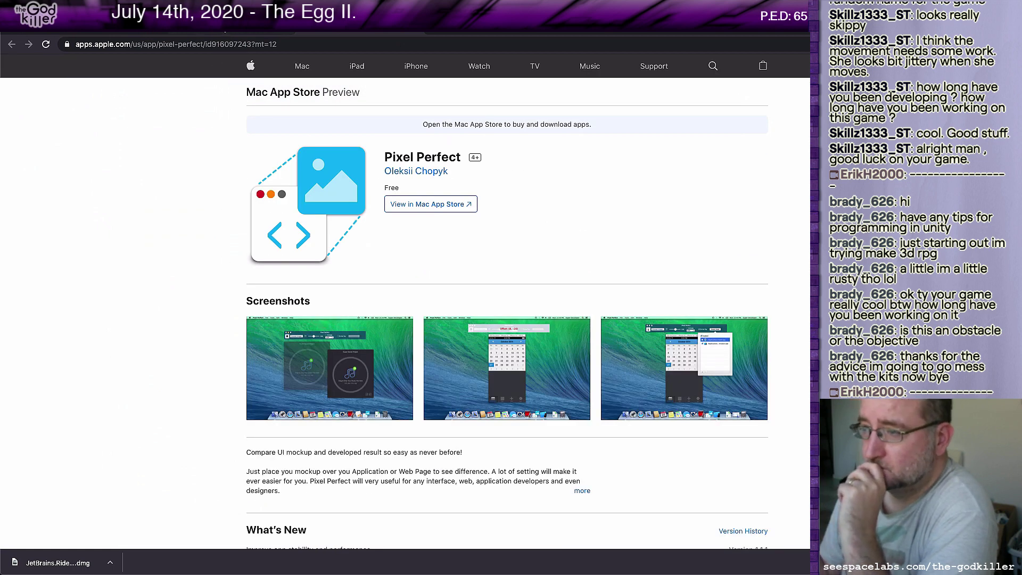
Return to the search results, open AlternativeTo's Image Overlay Utility alternatives for Mac in a new tab, and examine the listed apps
left_click(225, 27)
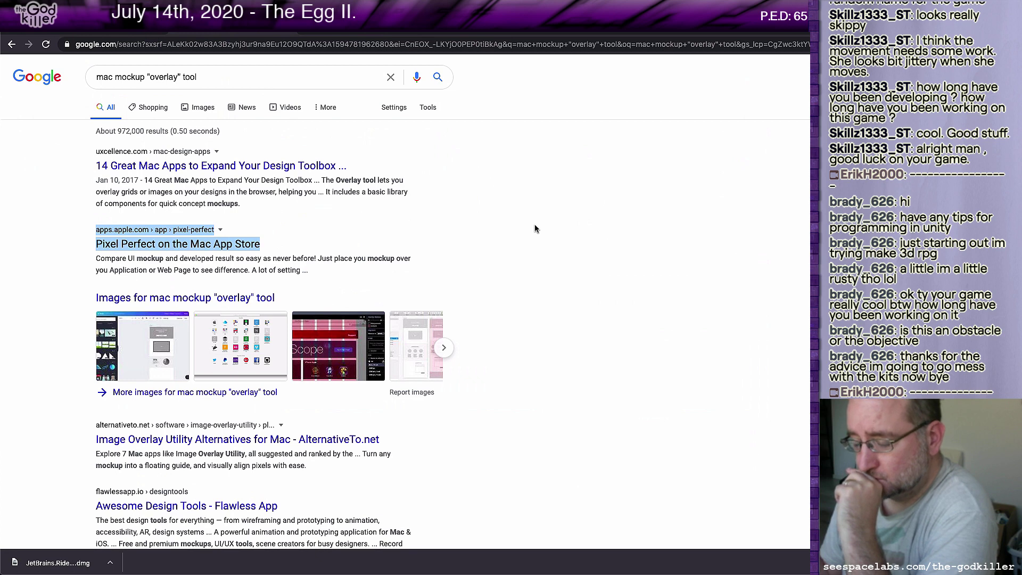
scroll(556, 234, "down", 3)
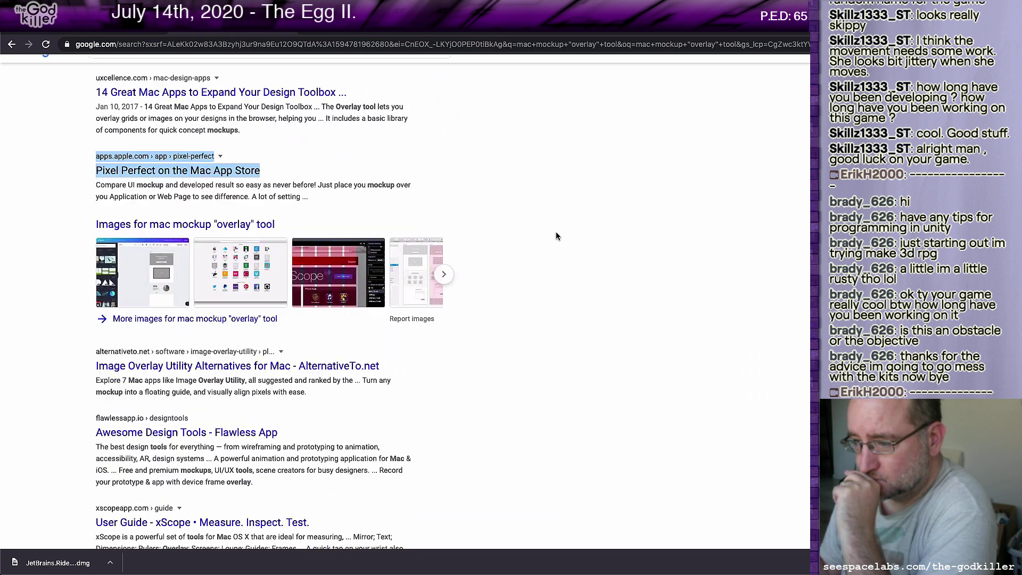
right_click(248, 367)
left_click(287, 367)
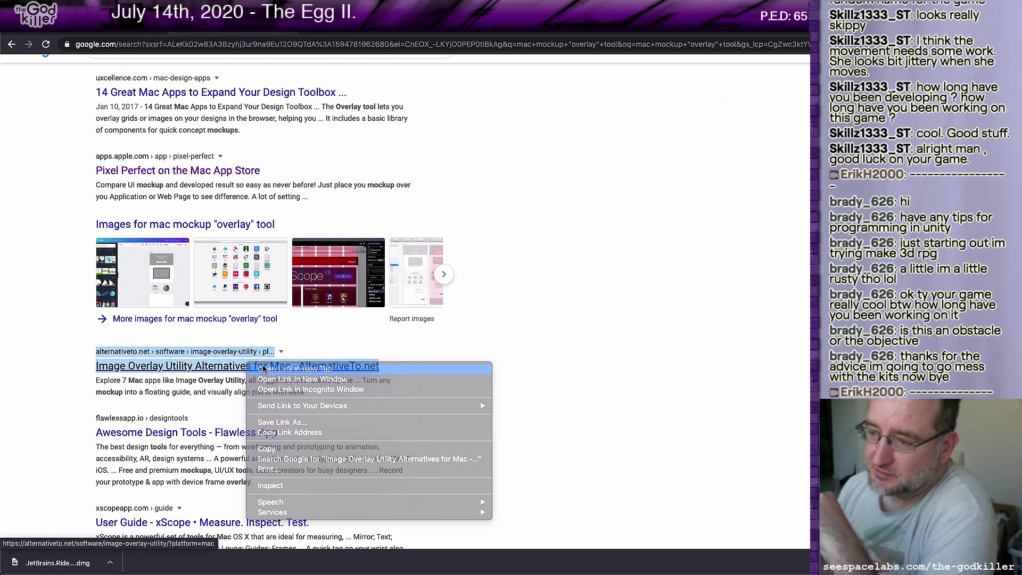
key("ctrl+Tab")
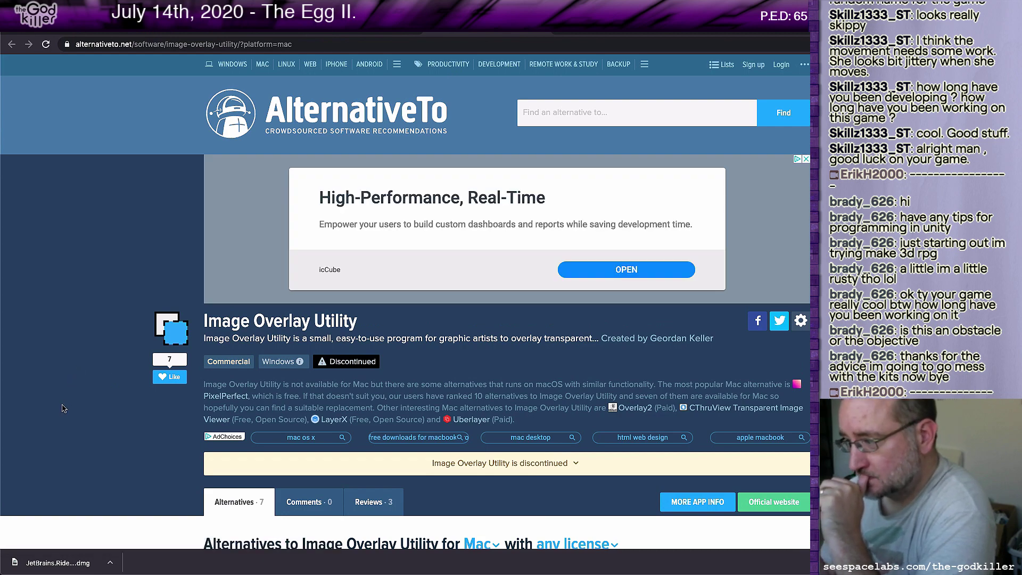
scroll(62, 408, "down", 3)
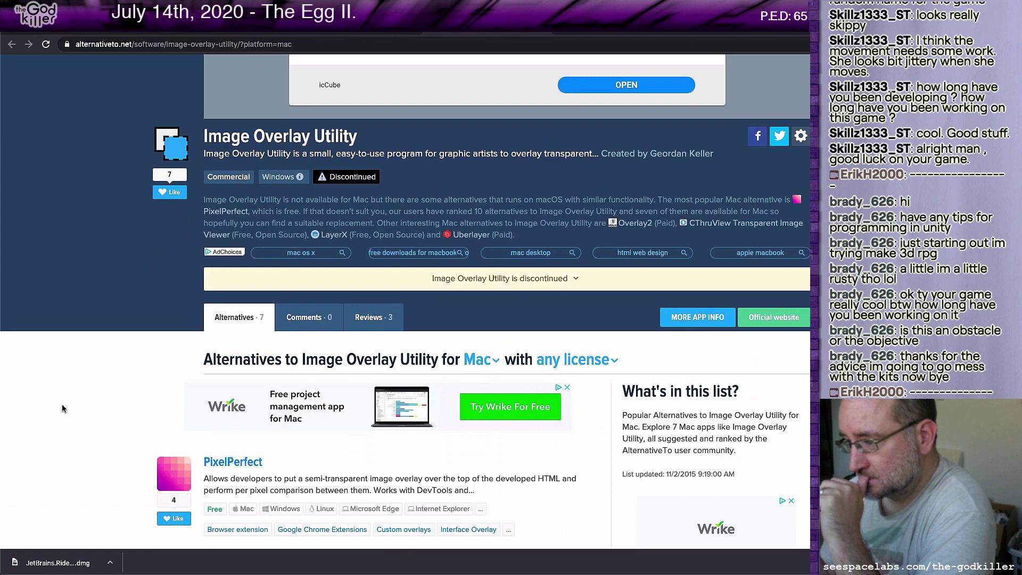
scroll(63, 408, "down", 1)
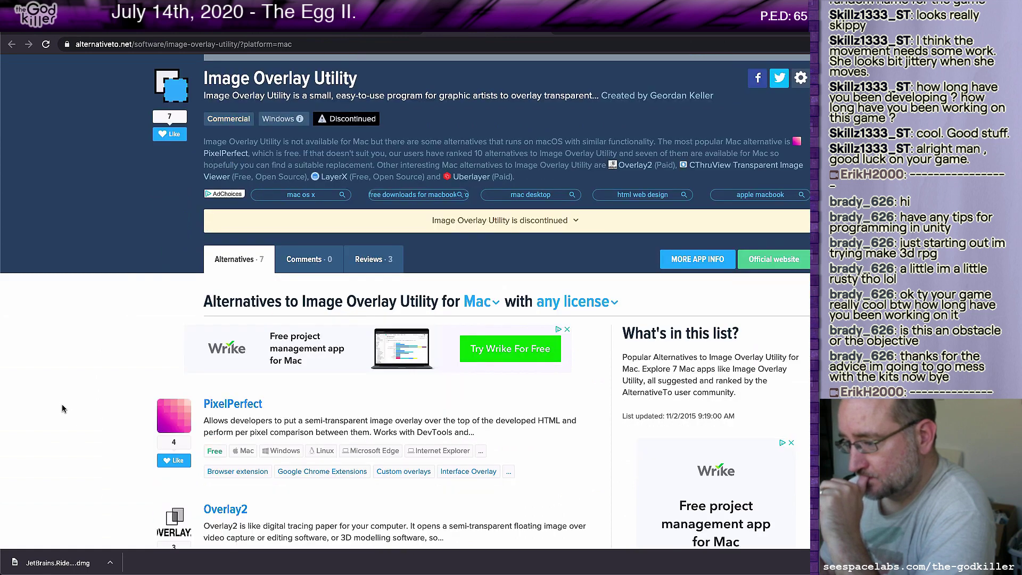
scroll(62, 409, "down", 1)
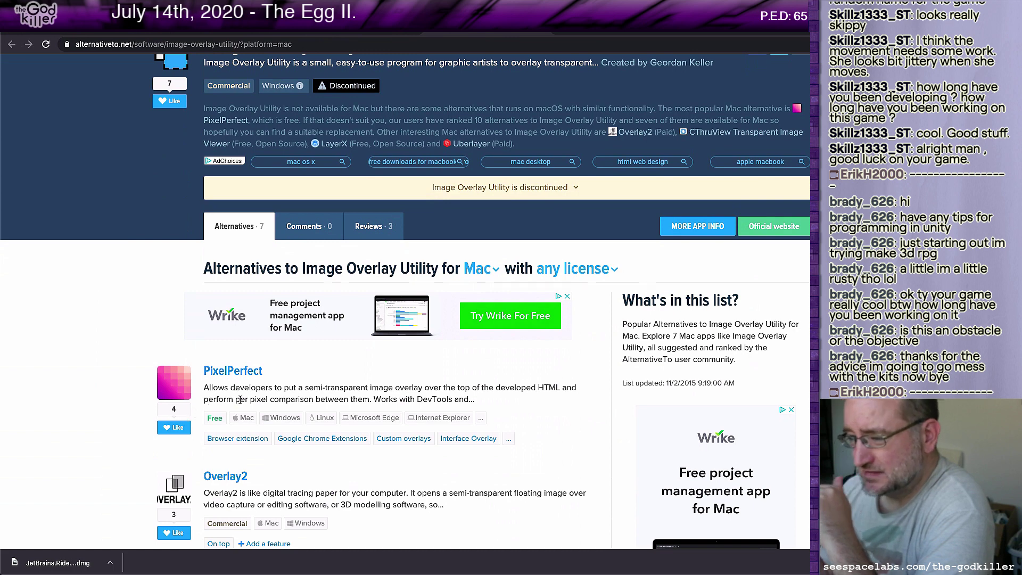
scroll(73, 436, "down", 1)
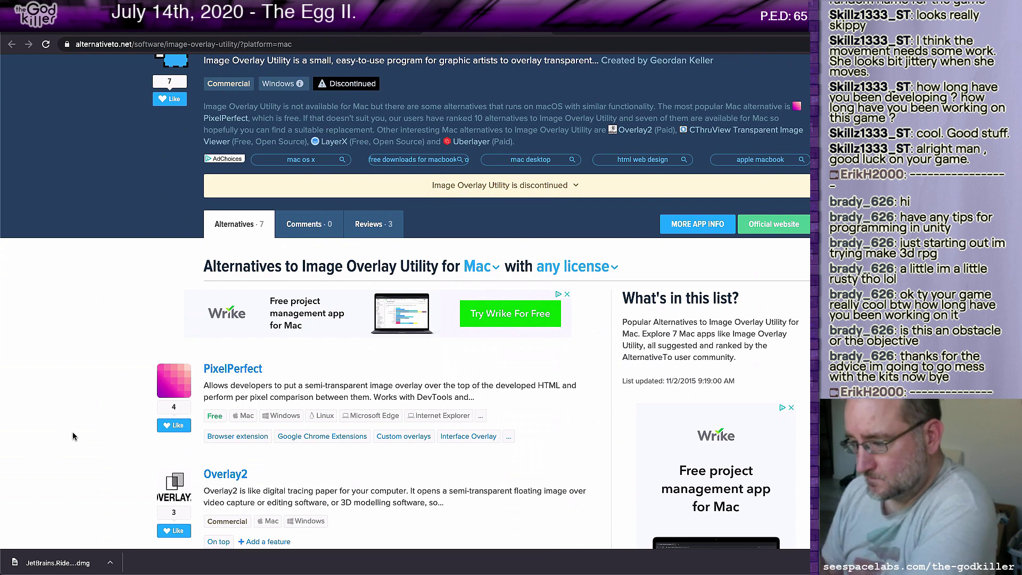
Review the listed Mac alternatives and open the CThruView Transparent Image Viewer entry in a new tab
scroll(73, 436, "down", 2)
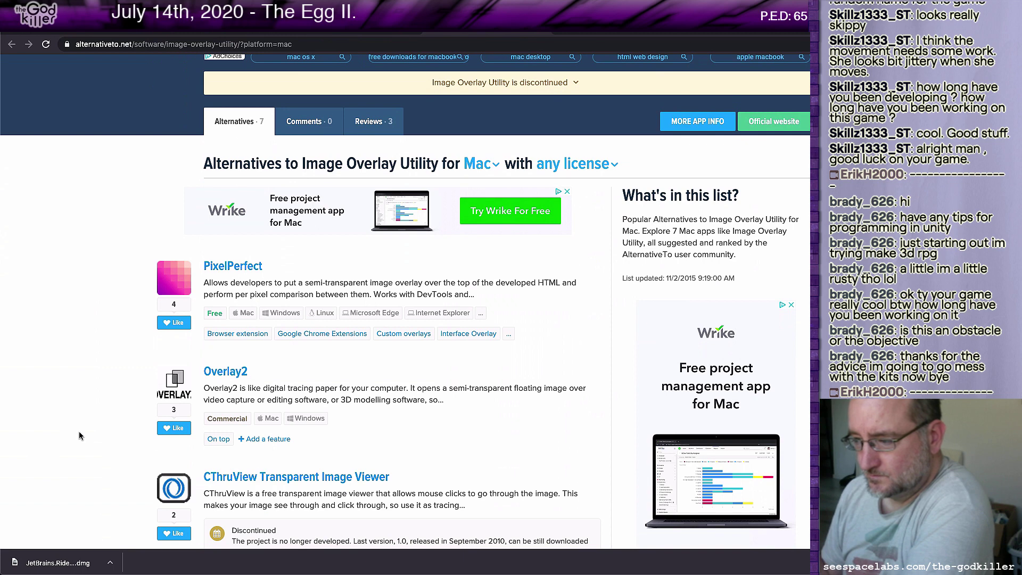
scroll(78, 436, "down", 1)
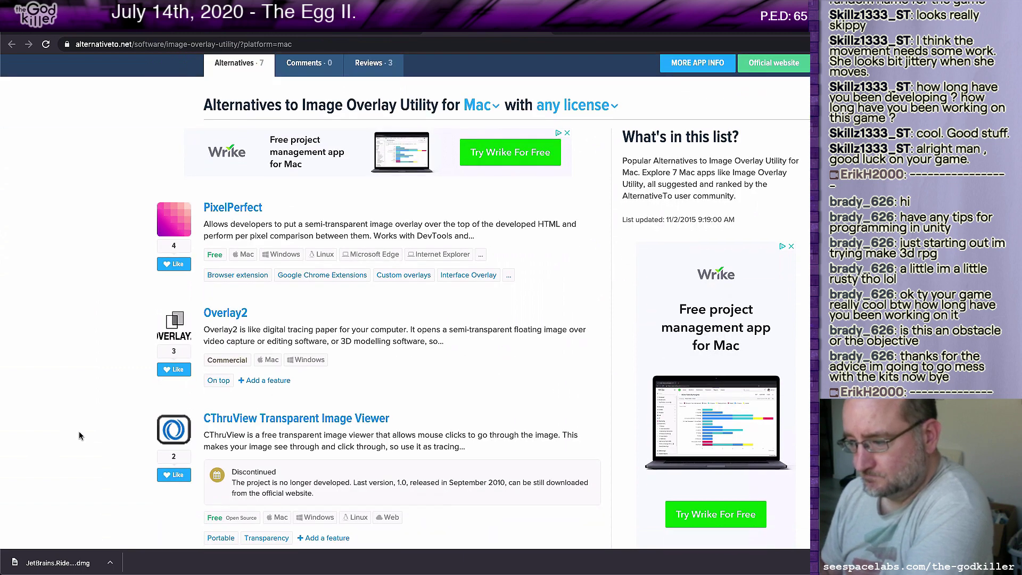
scroll(79, 436, "down", 2)
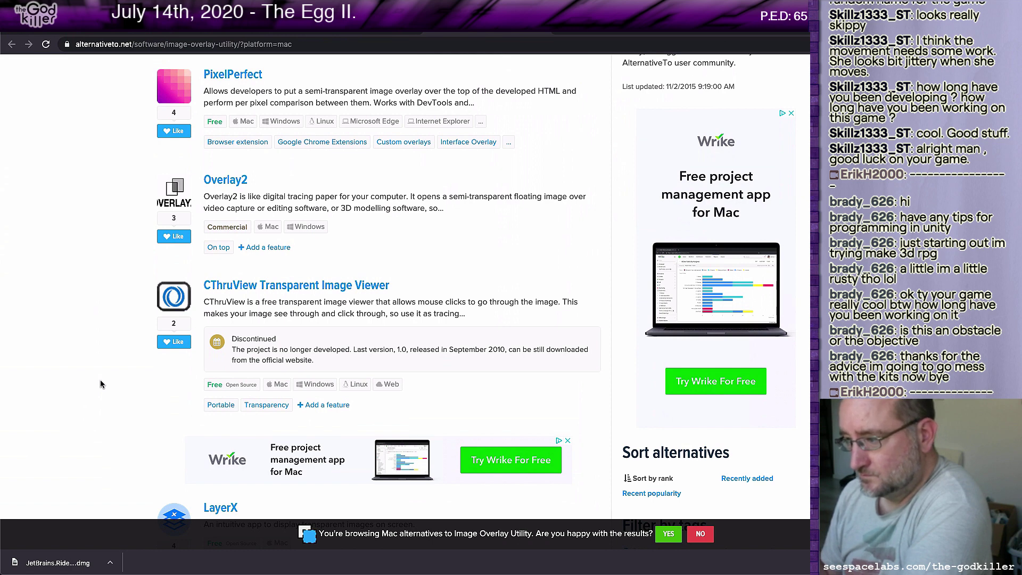
right_click(255, 287)
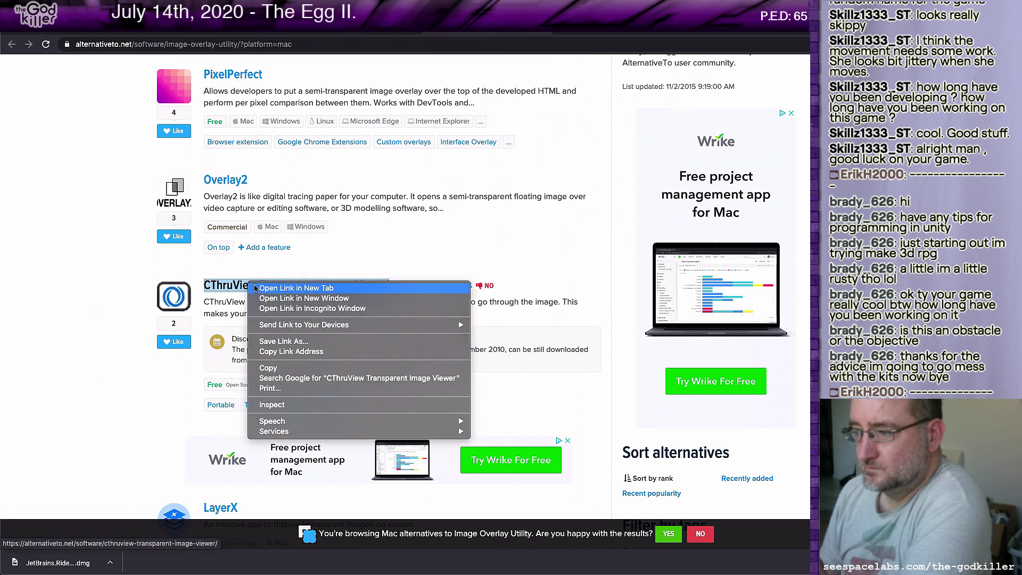
left_click(261, 288)
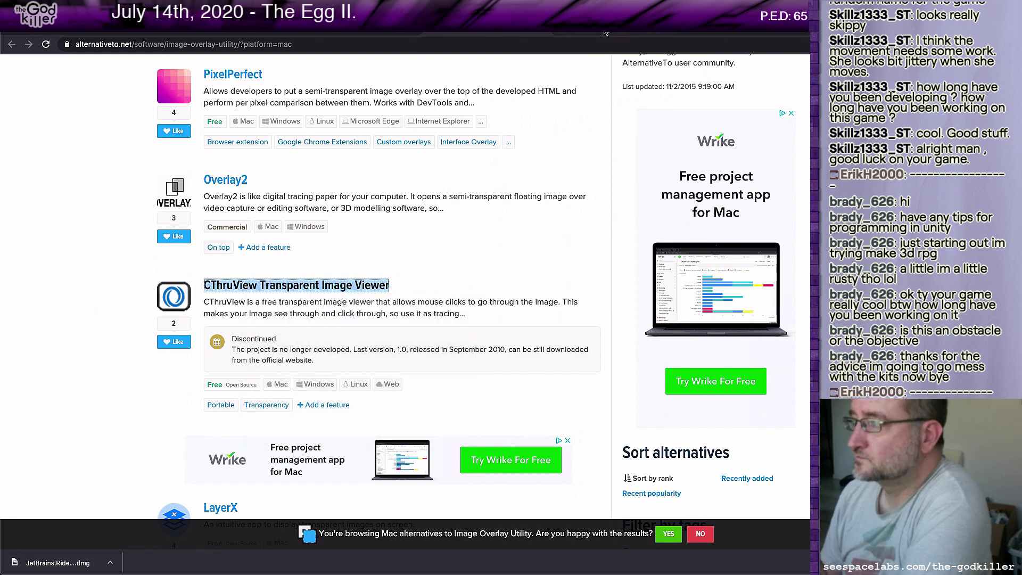
key("ctrl+Tab")
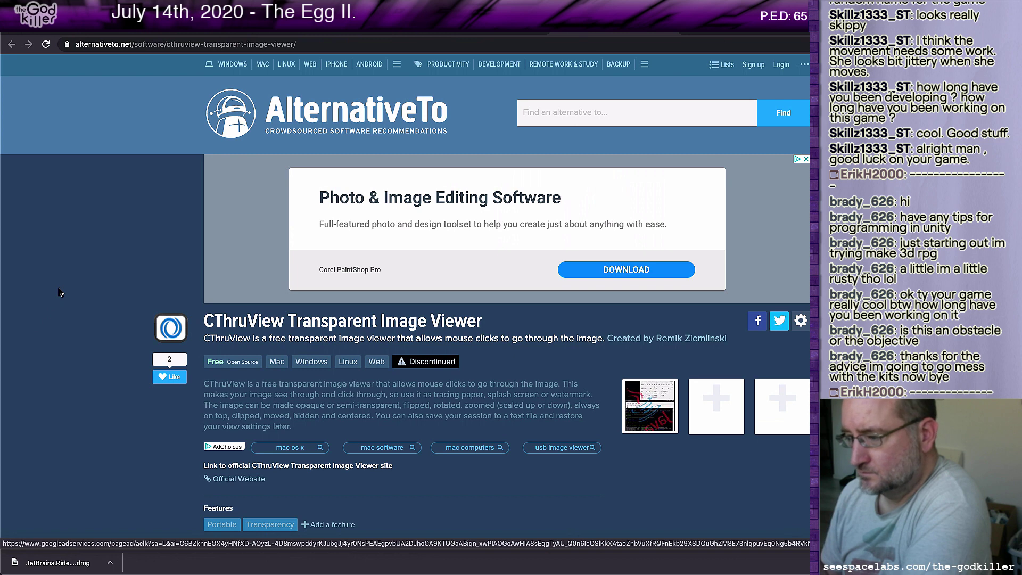
Examine CThruView's AlternativeTo page, including its description, supported platforms, features, tags and discontinued status
scroll(60, 292, "down", 1)
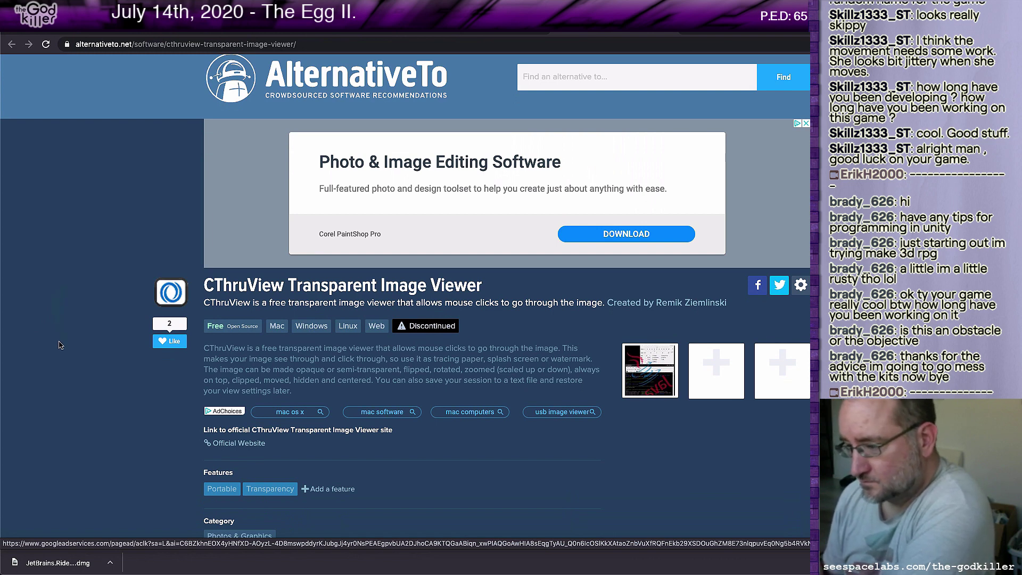
scroll(60, 345, "down", 3)
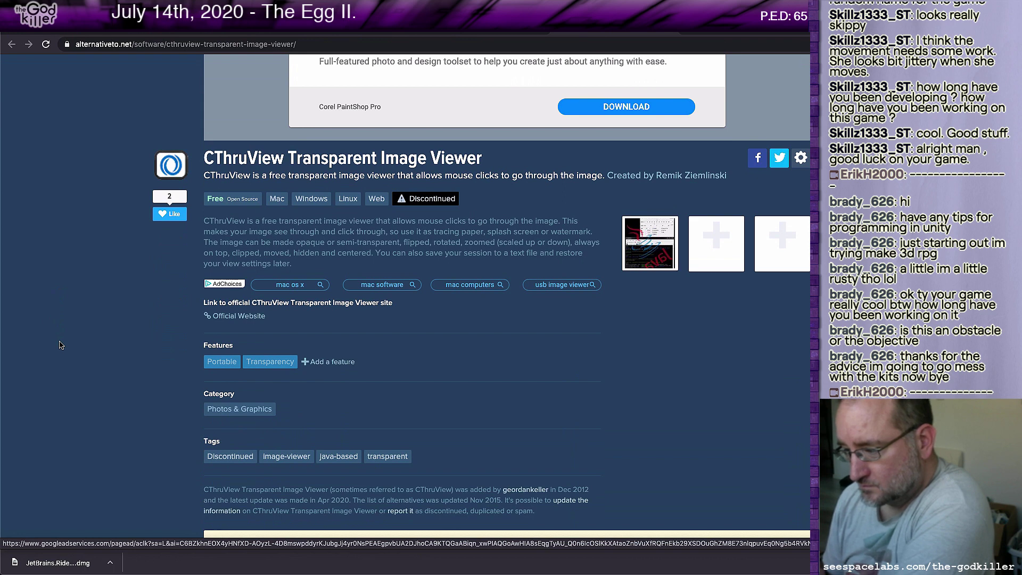
scroll(60, 345, "down", 3)
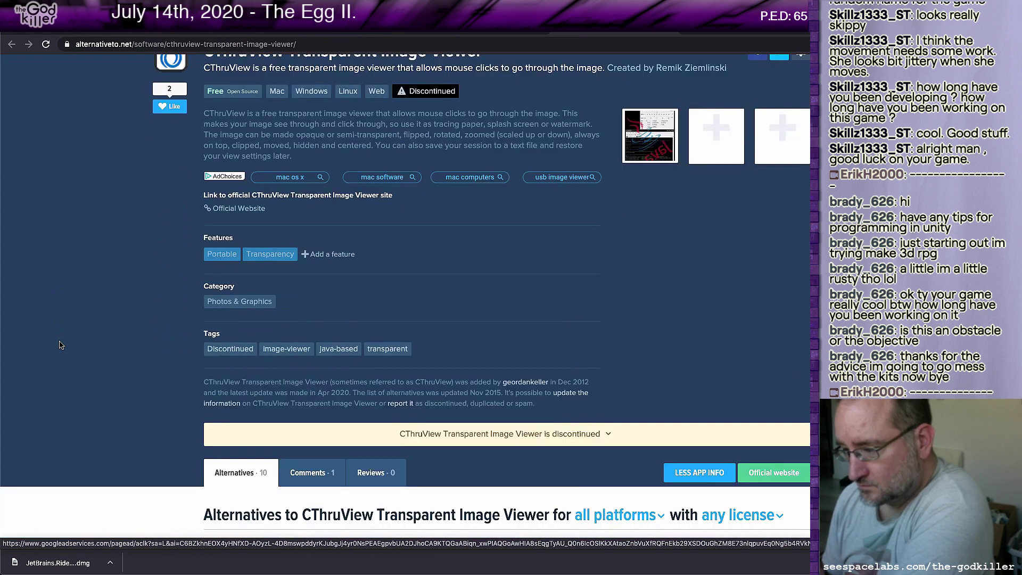
scroll(60, 345, "up", 3)
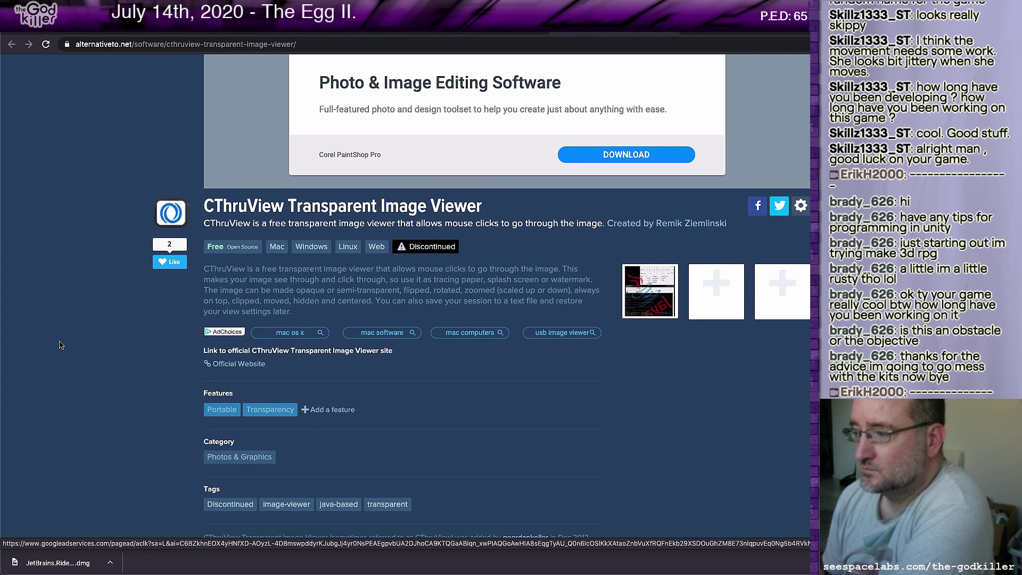
scroll(60, 345, "up", 1)
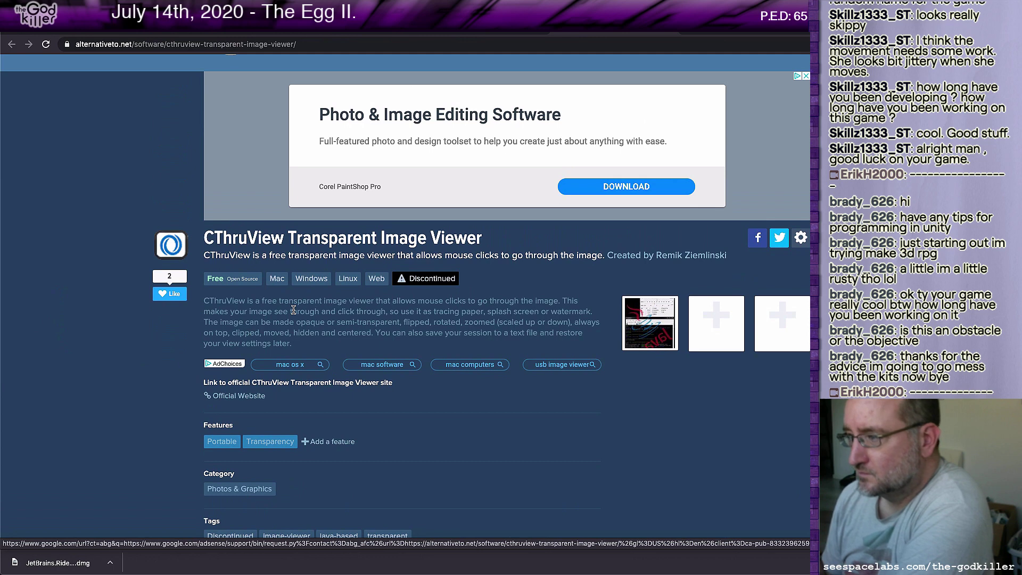
scroll(294, 310, "up", 2)
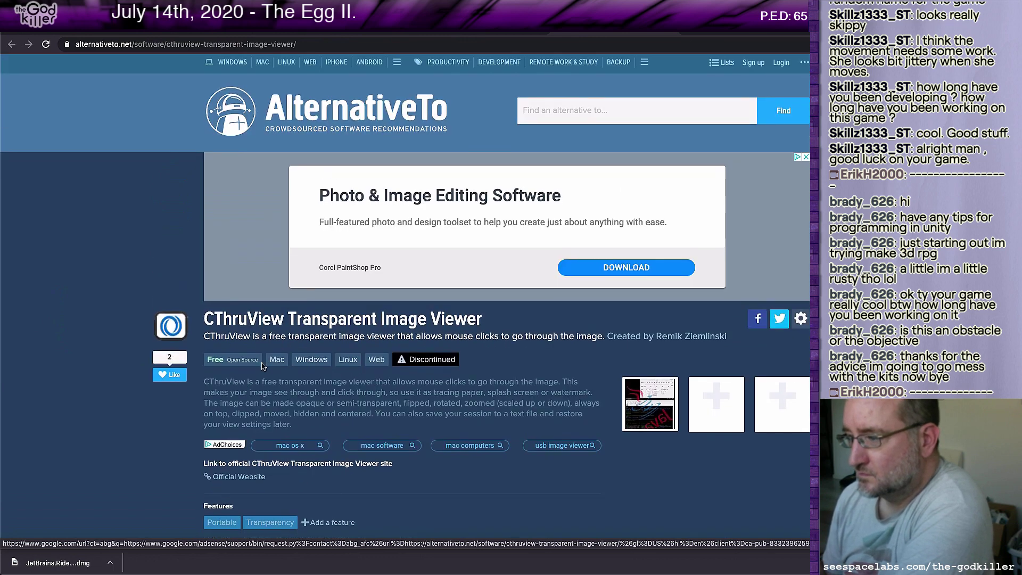
scroll(262, 365, "down", 1)
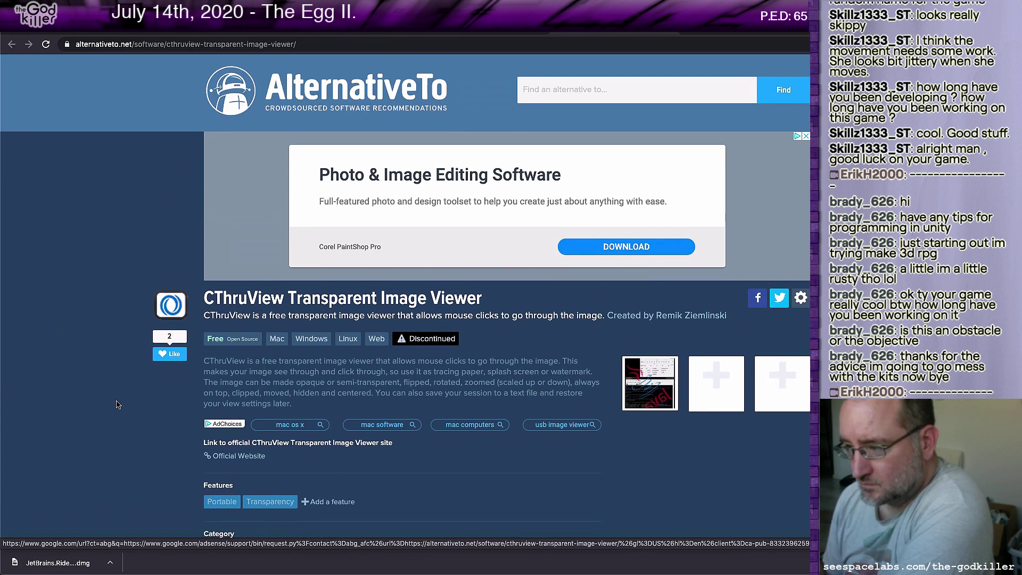
scroll(117, 405, "down", 2)
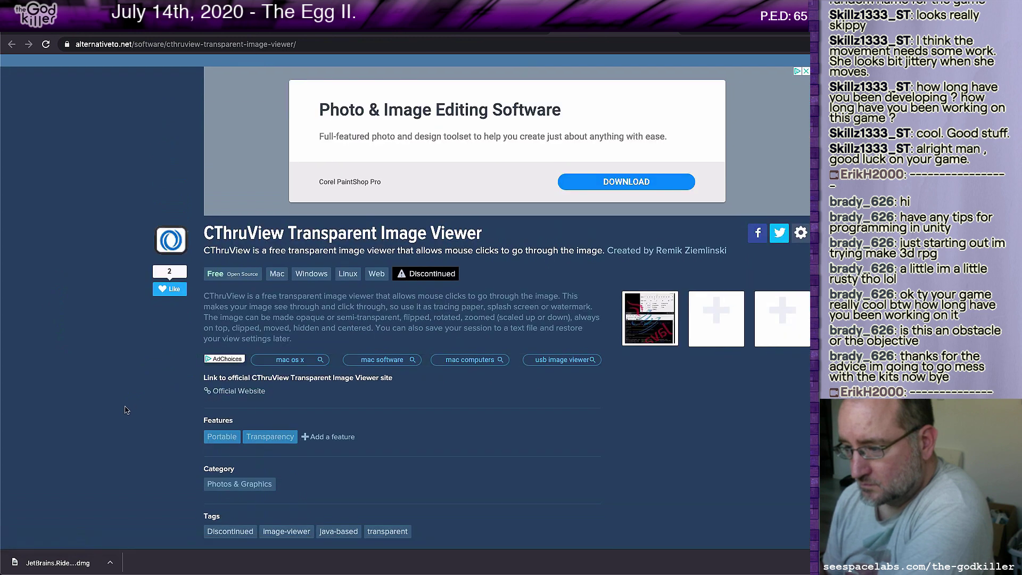
scroll(126, 410, "down", 1)
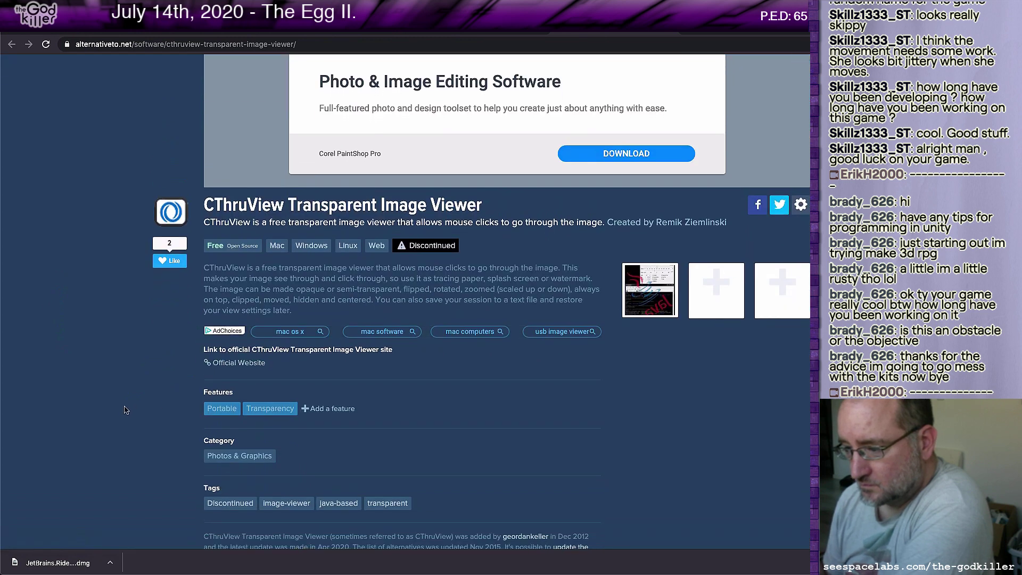
scroll(127, 410, "down", 10)
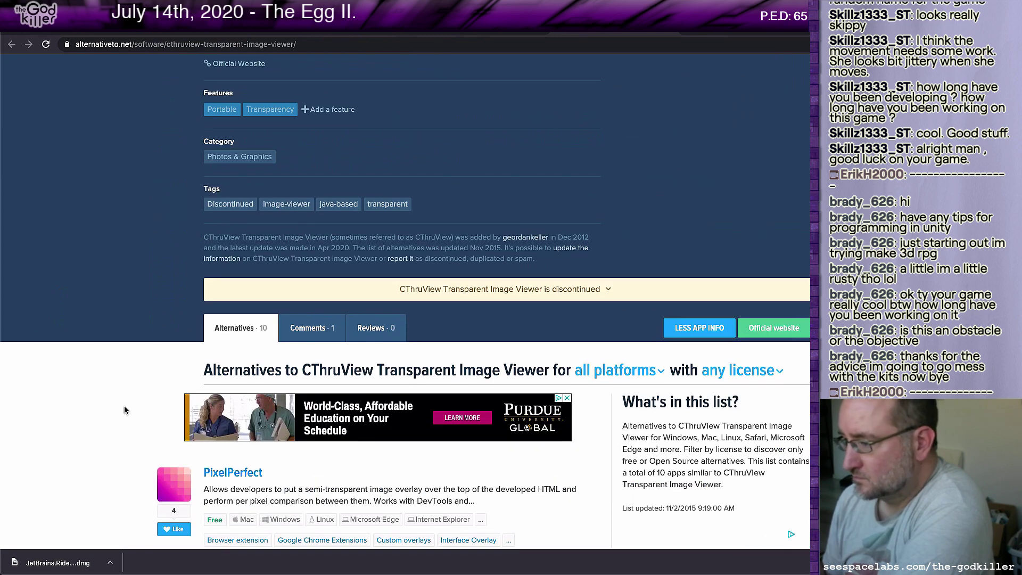
scroll(124, 410, "up", 8)
scroll(124, 410, "down", 1)
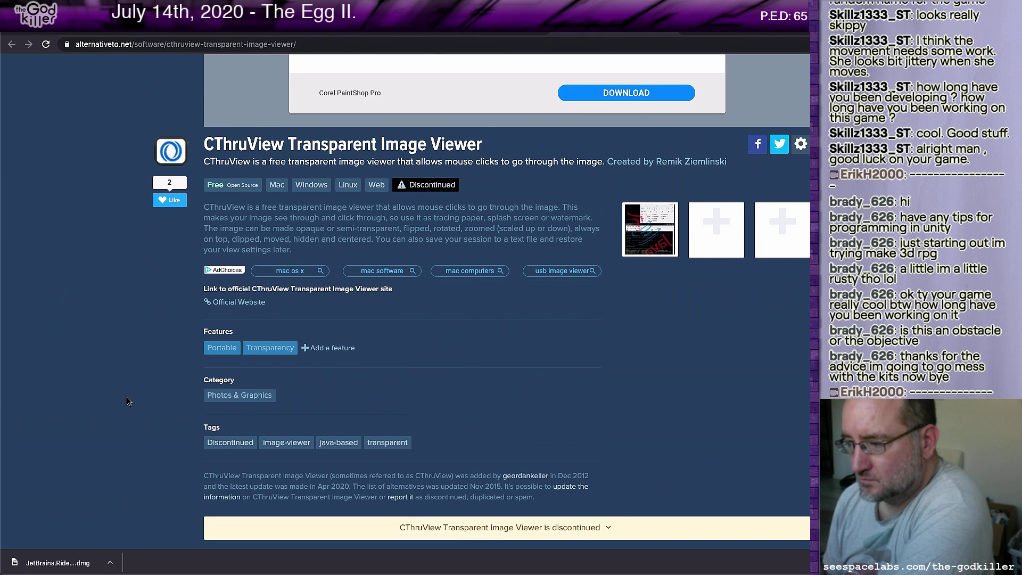
Open CThruView's official website in a new tab and review its overview, downloads, installation notes, example screenshots and references
right_click(222, 306)
left_click(255, 308)
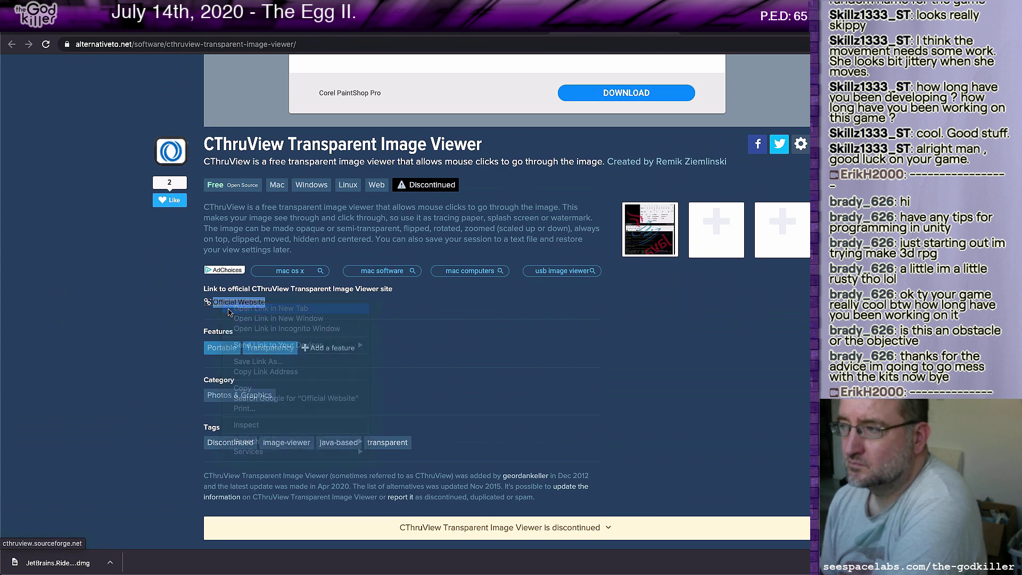
left_click(601, 27)
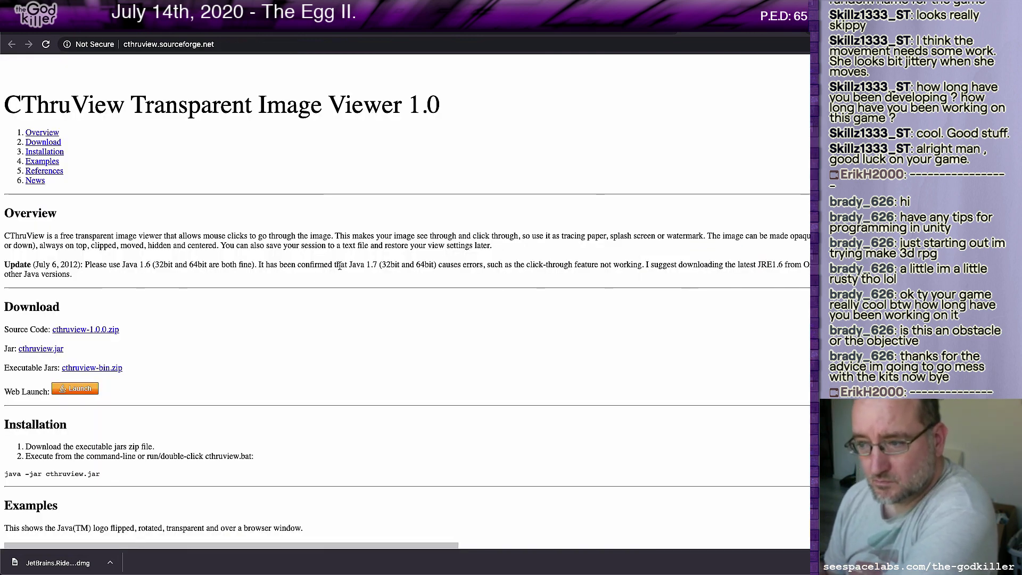
scroll(307, 272, "down", 5)
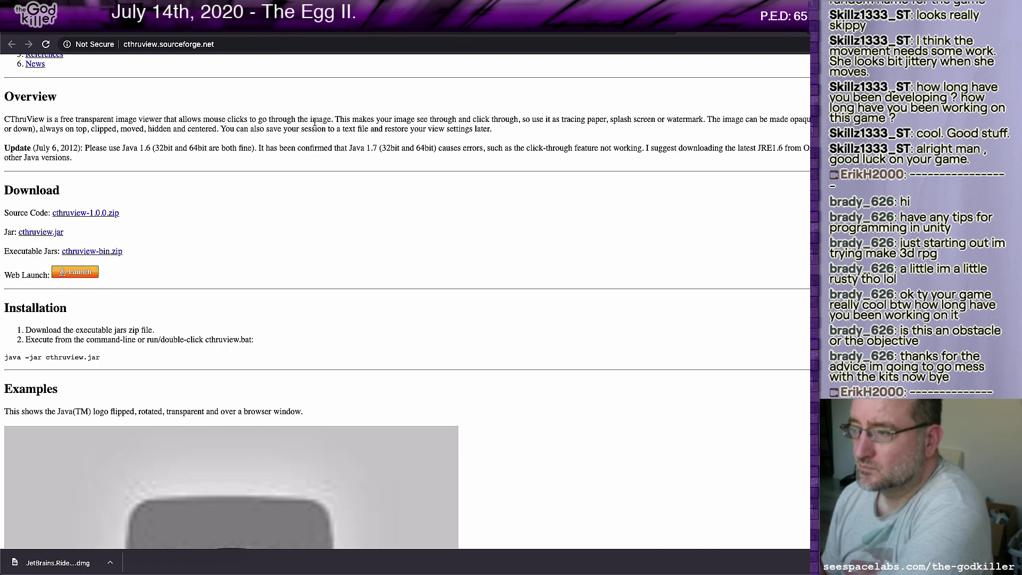
scroll(315, 124, "up", 3)
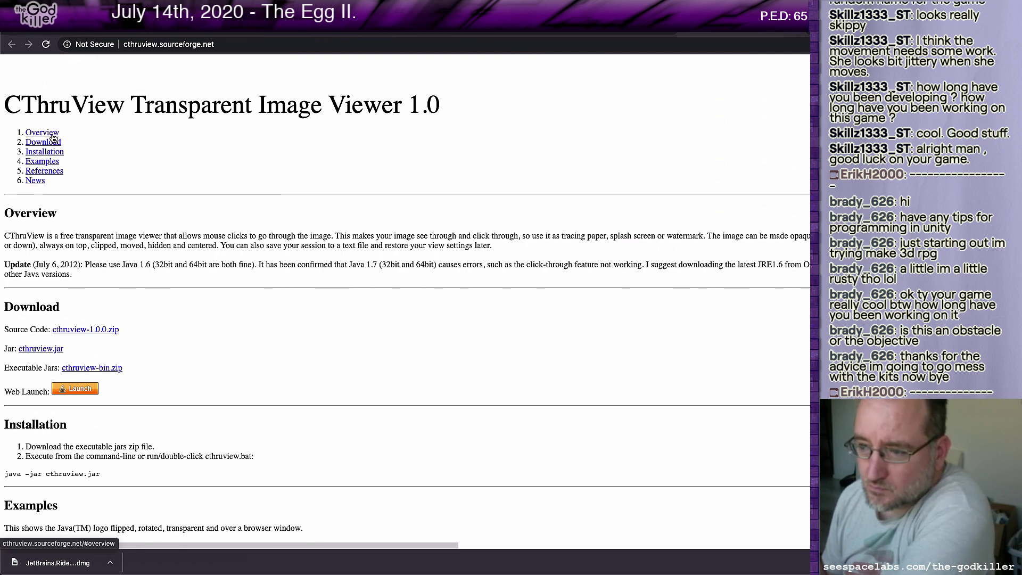
scroll(290, 258, "down", 10)
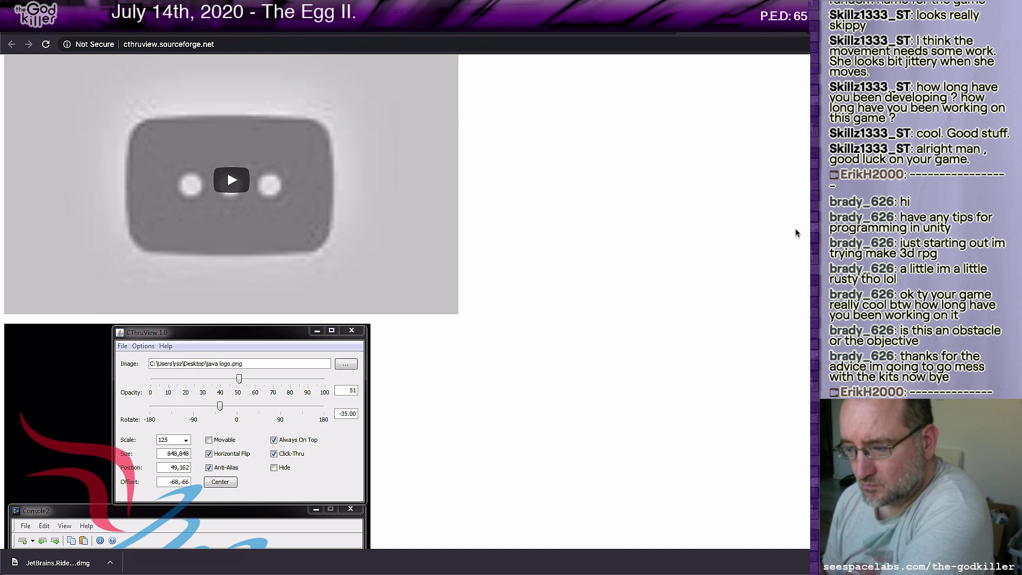
scroll(708, 233, "down", 6)
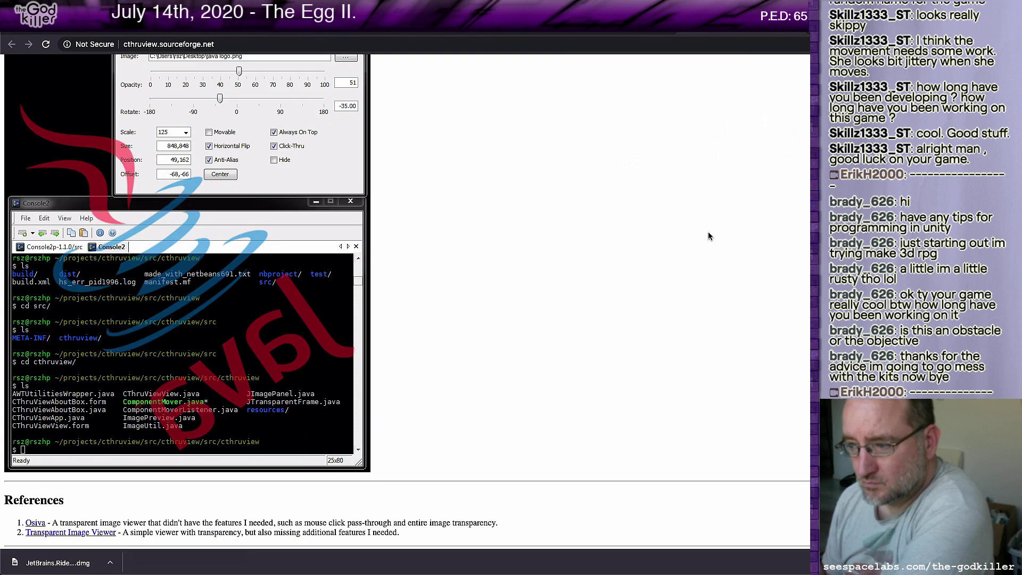
scroll(517, 217, "down", 2)
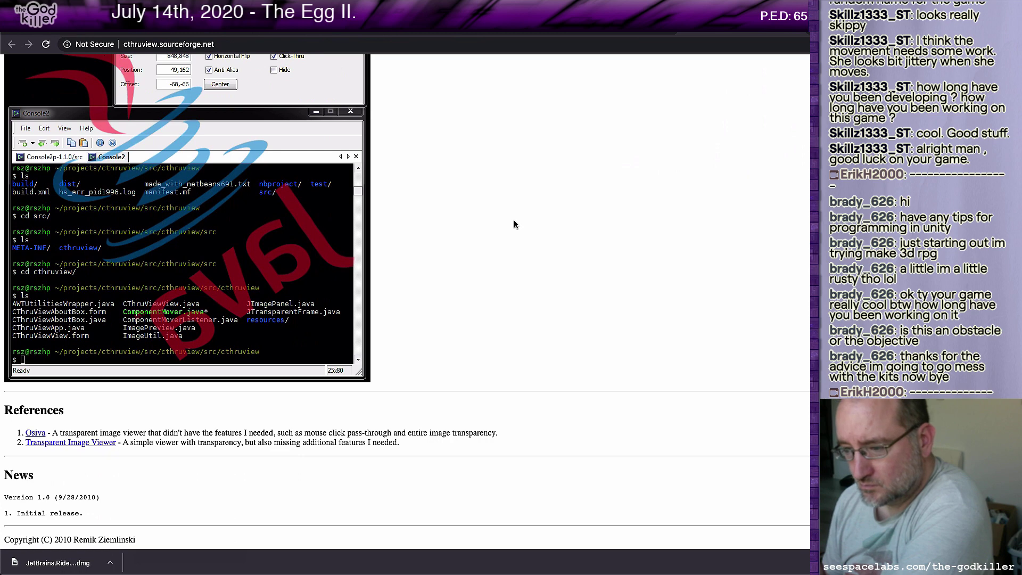
Open the Transparent Image Viewer reference in a new tab, review its ShareCG description and comments, and return to the CThruView site
right_click(97, 446)
left_click(122, 419)
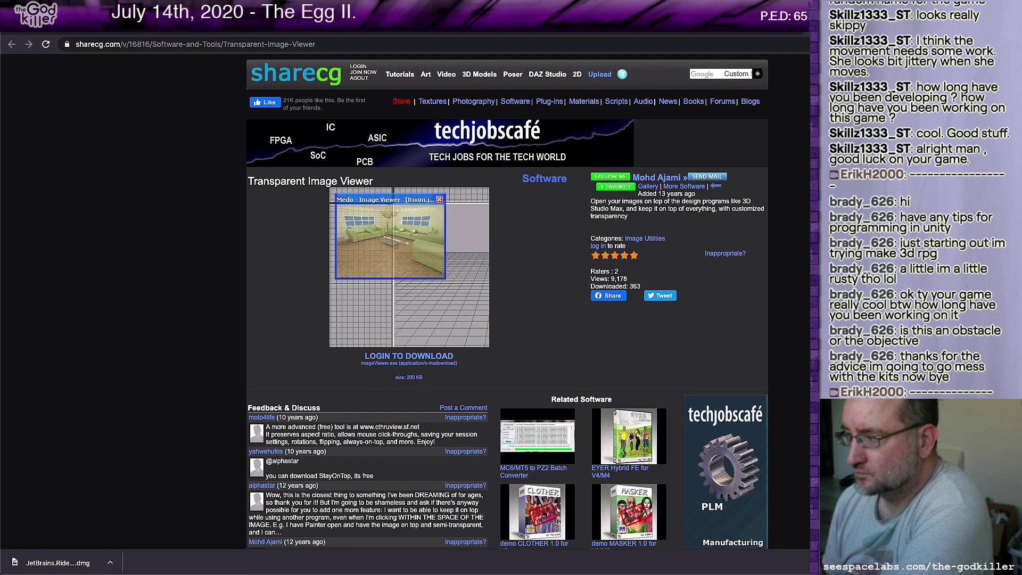
scroll(507, 301, "down", 3)
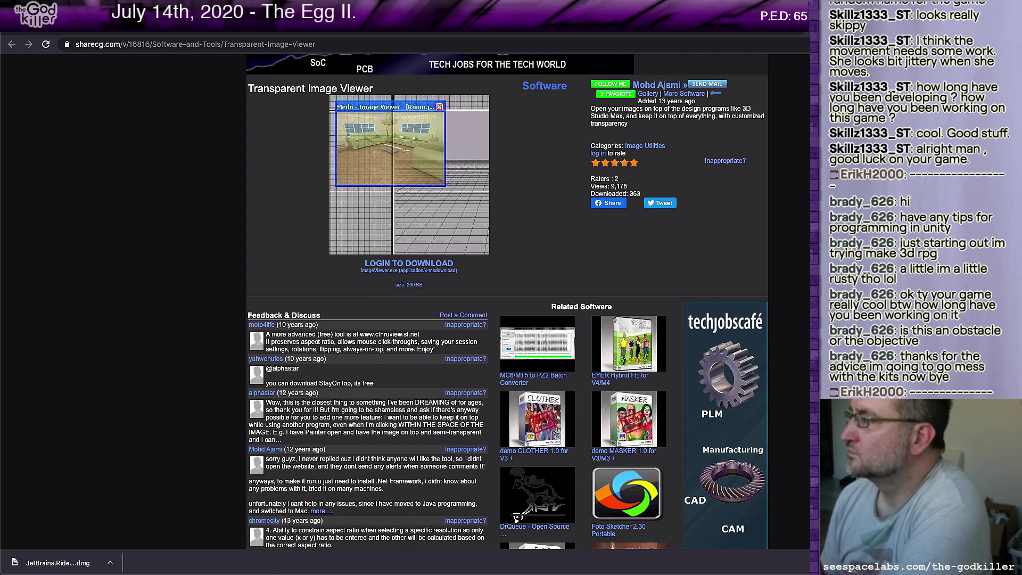
key("alt+Left")
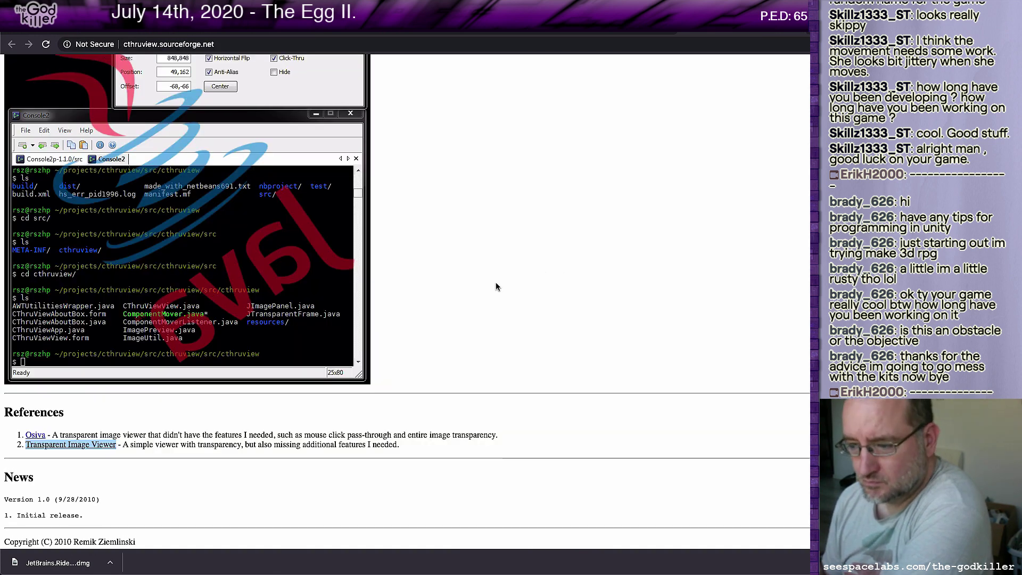
Follow the executable jars link to CThruView's SourceForge files and download cthruview-bin.zip
scroll(496, 287, "up", 6)
scroll(496, 286, "up", 10)
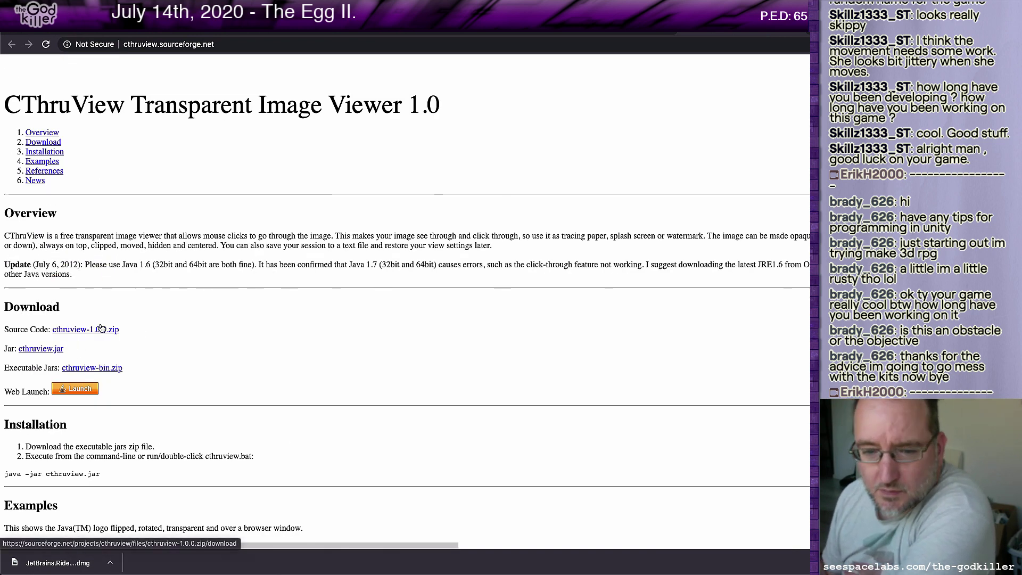
left_click(113, 368)
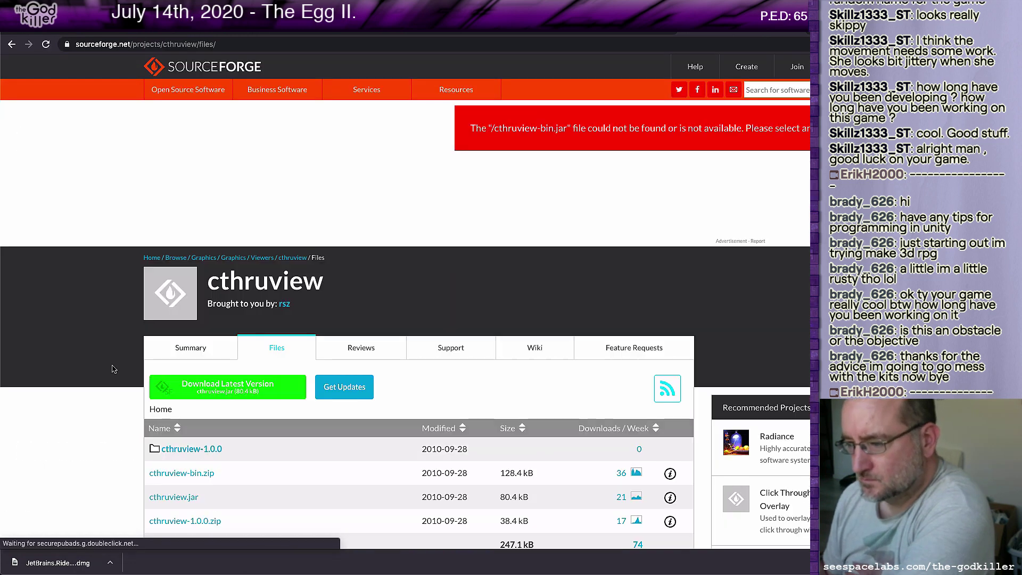
scroll(113, 368, "down", 3)
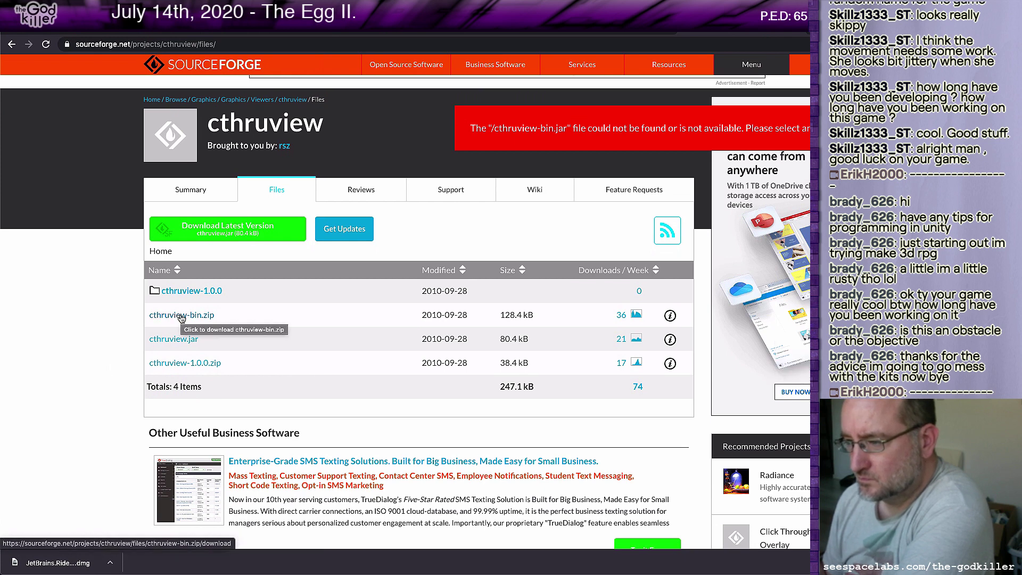
left_click(181, 316)
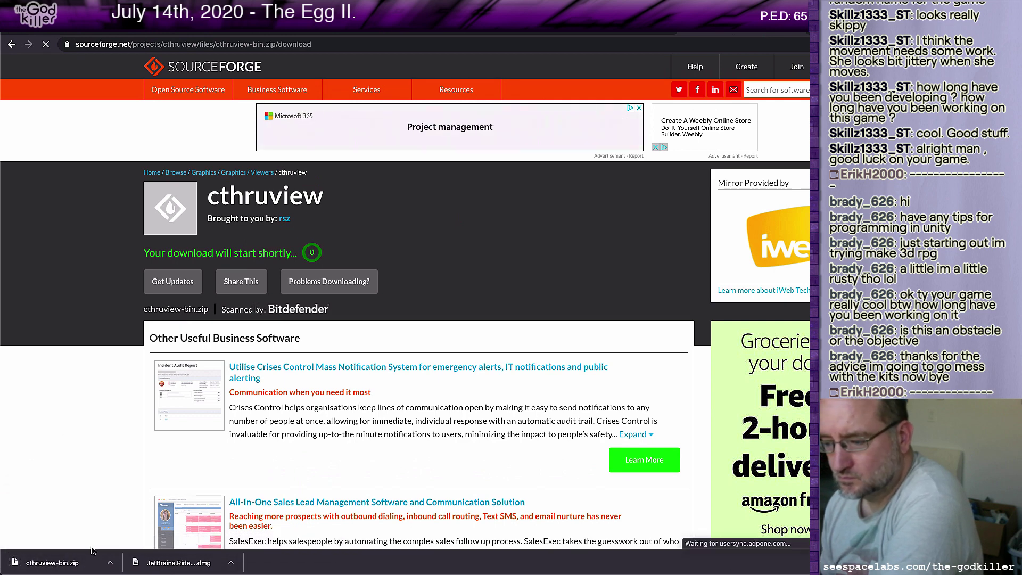
Reveal the downloaded cthruview-bin.zip in Finder and extract it into the Downloads folder
left_click(115, 564)
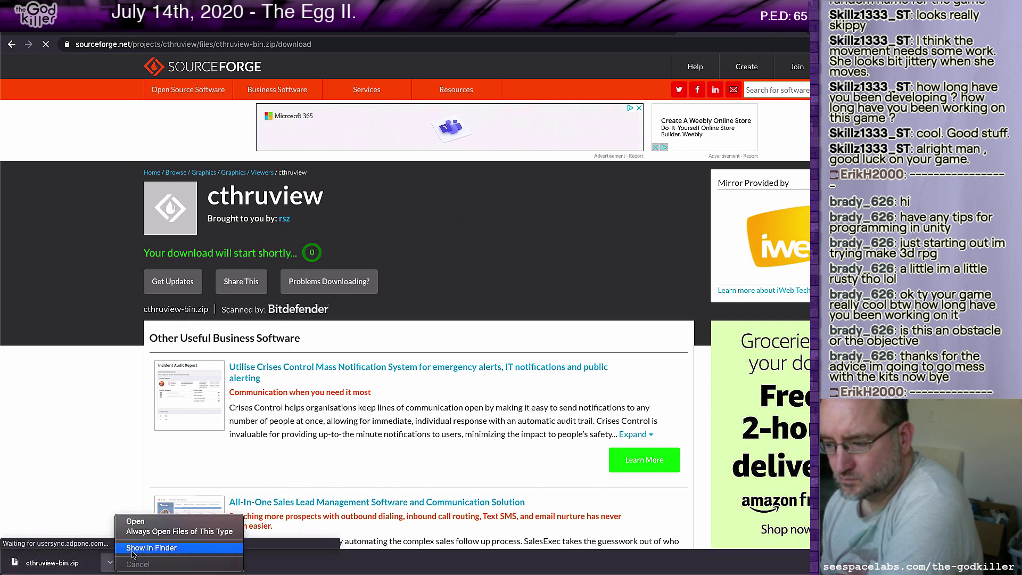
left_click(133, 549)
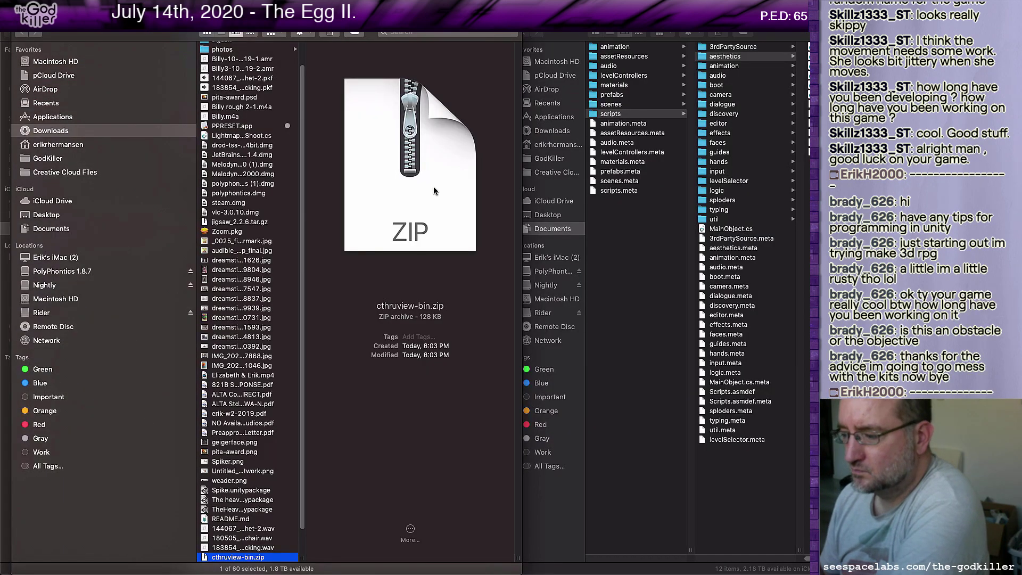
right_click(263, 559)
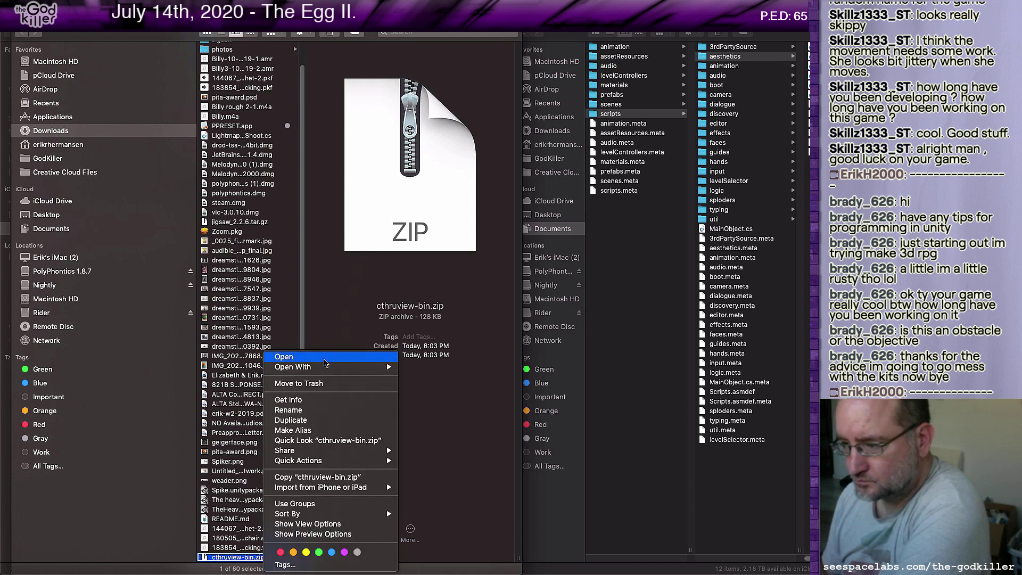
left_click(324, 358)
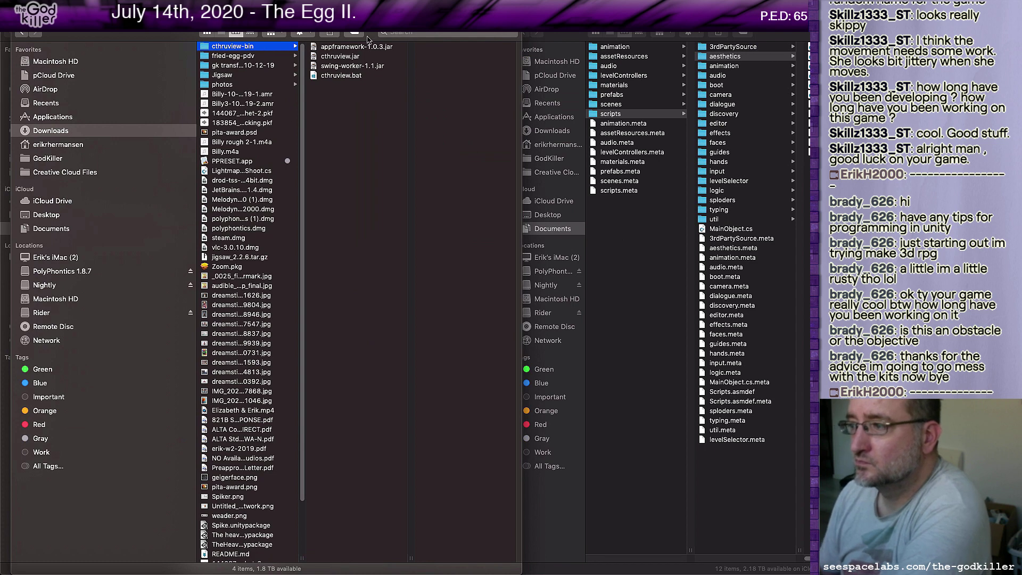
Switch to Terminal and change the working directory to ~/Downloads/cthruview-bin
left_click(351, 78)
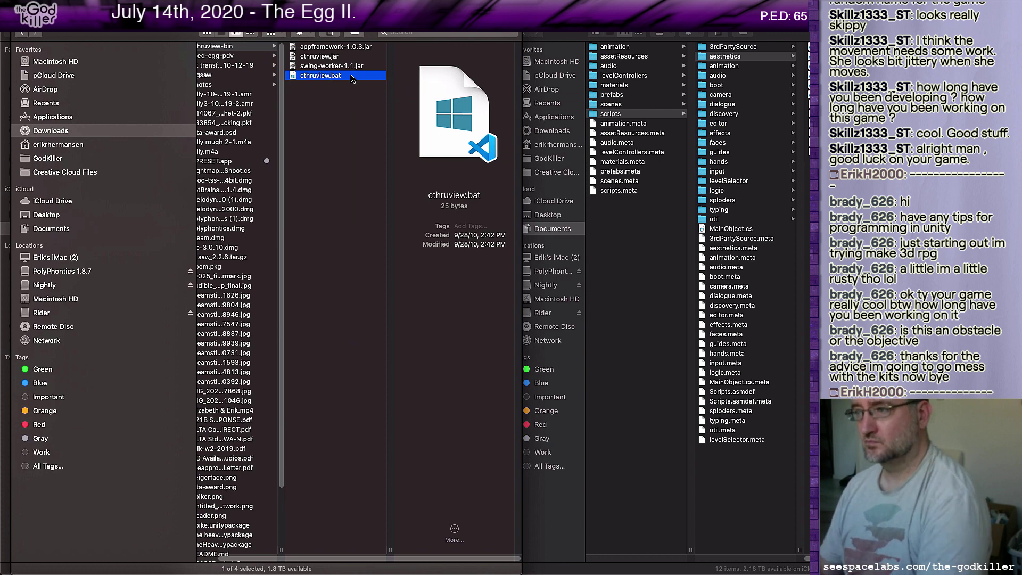
key("super+Tab")
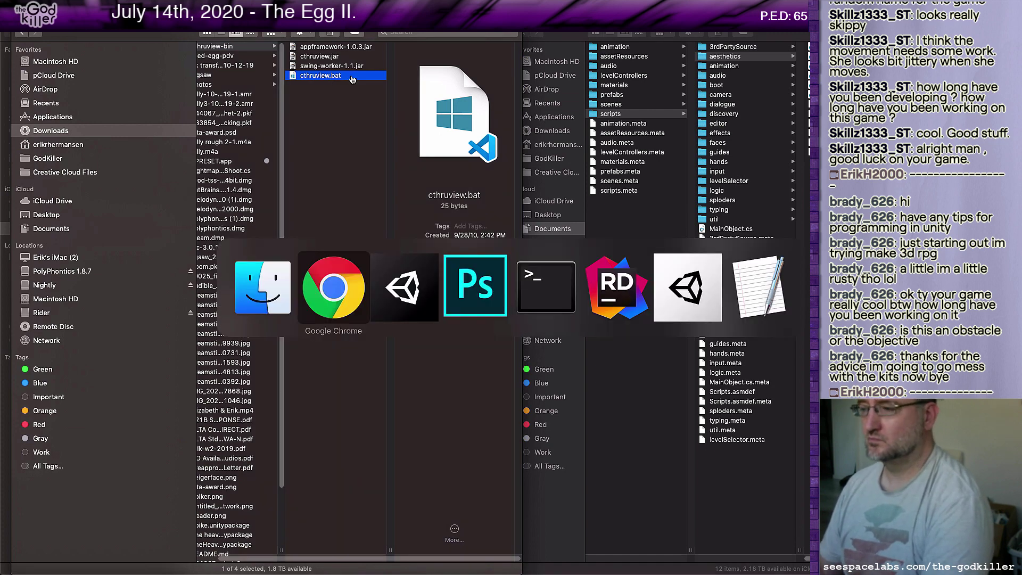
key("super+Tab")
key("super+Tab")
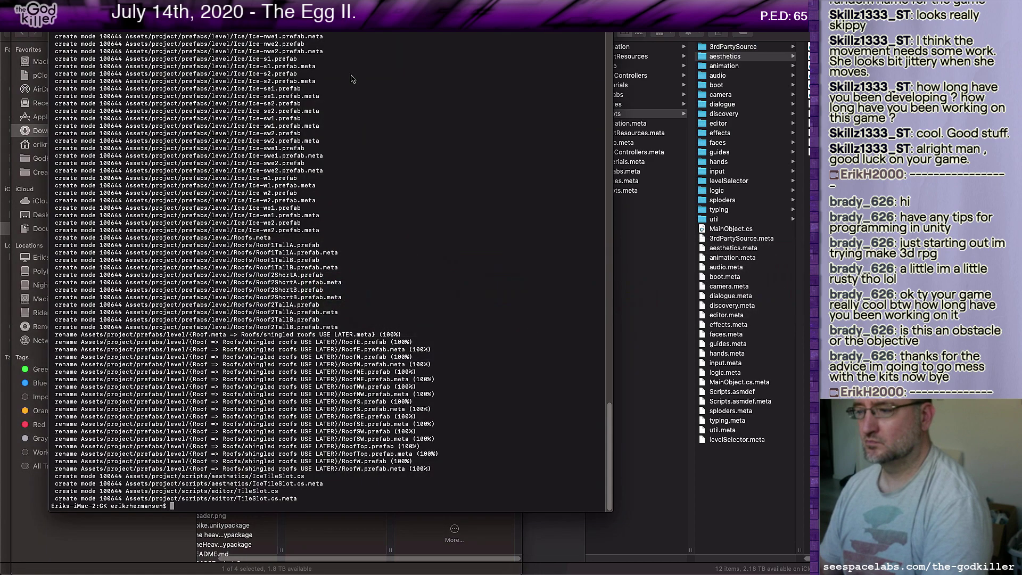
type("cd ")
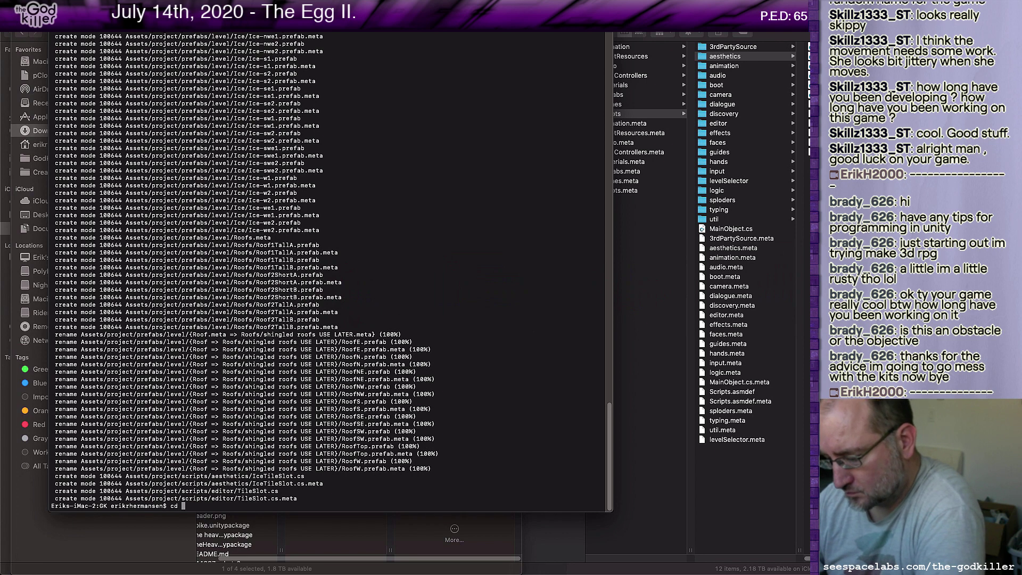
type("~/D")
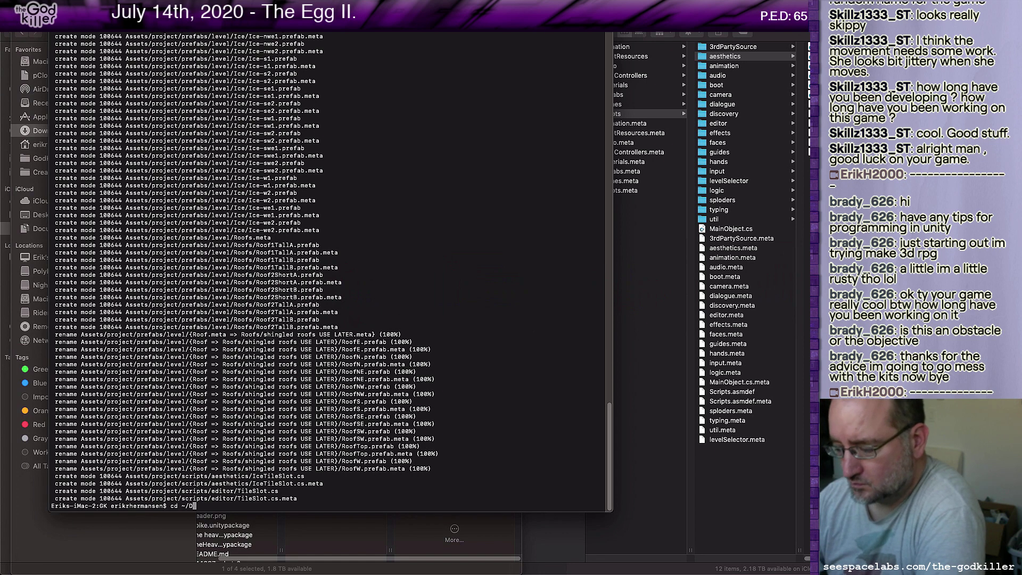
type("ownloads/")
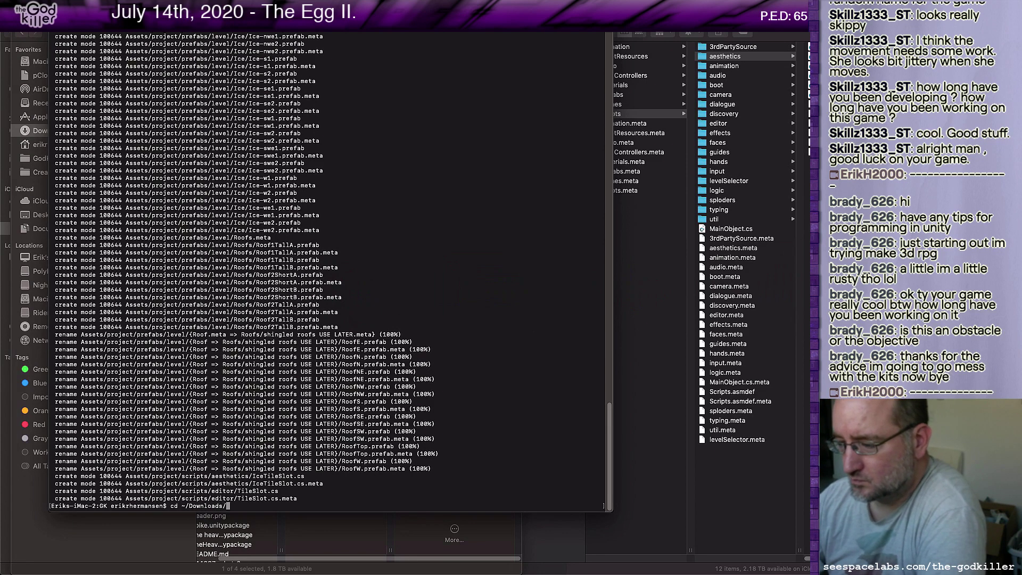
key("Tab")
key("Tab")
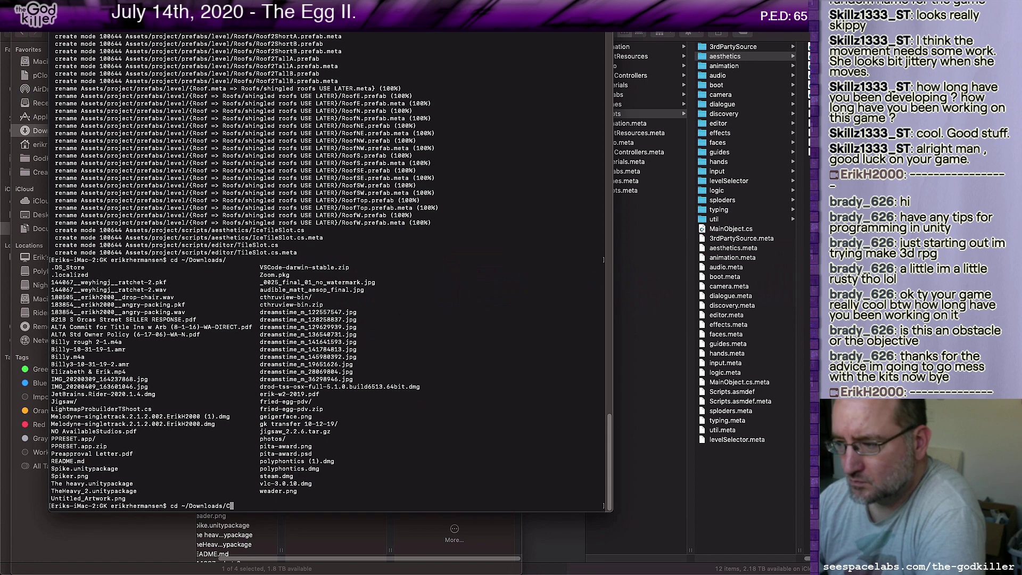
type("t")
key("Tab")
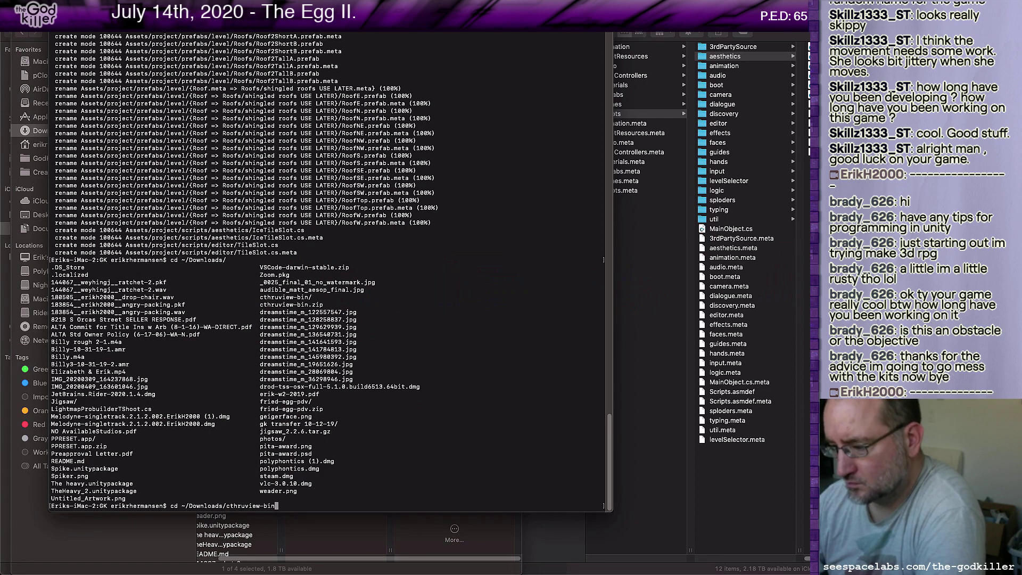
key("Return")
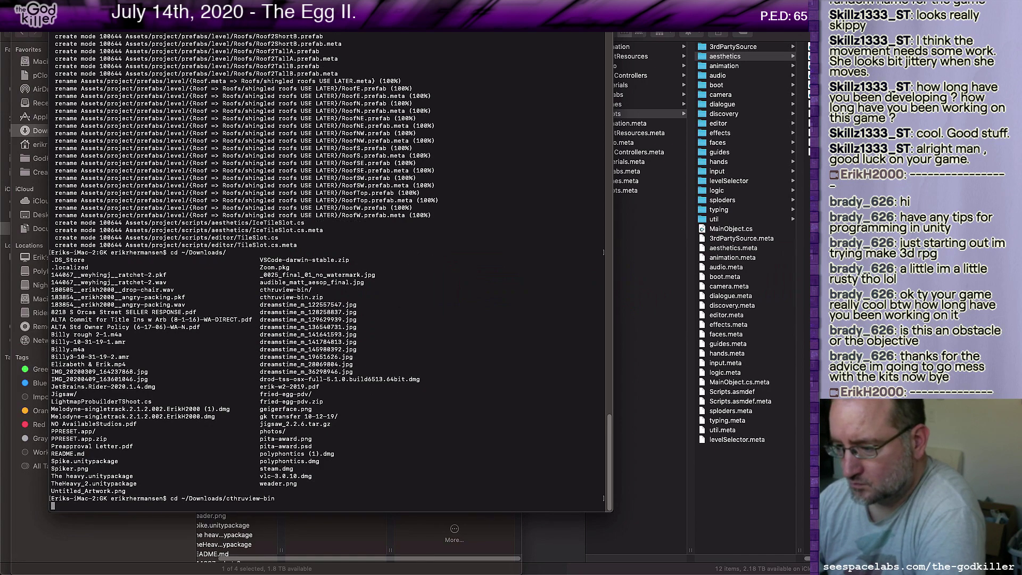
List the cthruview-bin folder's files and print the contents of cthruview.bat
type("ls")
key("Return")
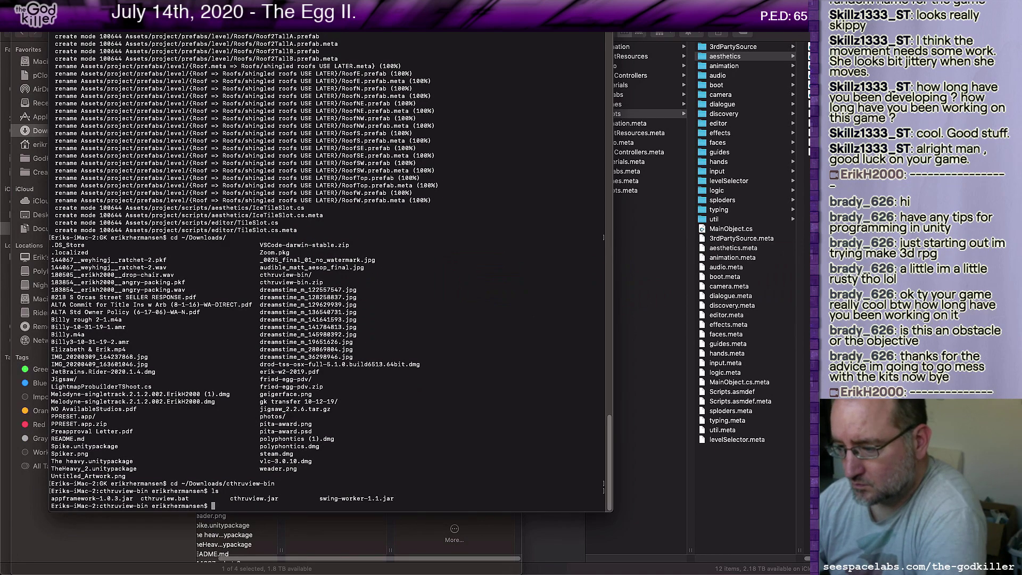
type("cat cthr")
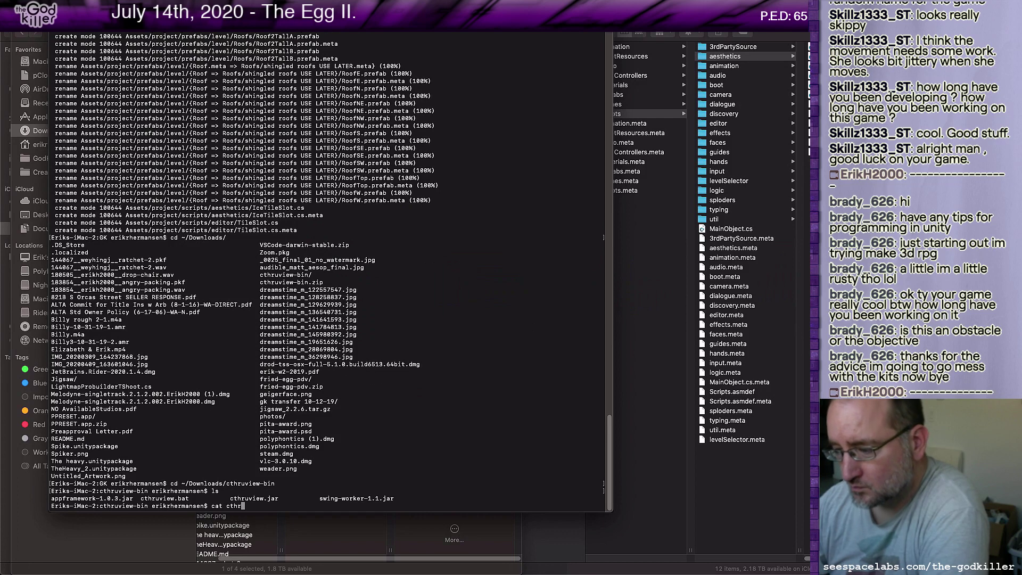
key("Tab")
type("bat")
key("Return")
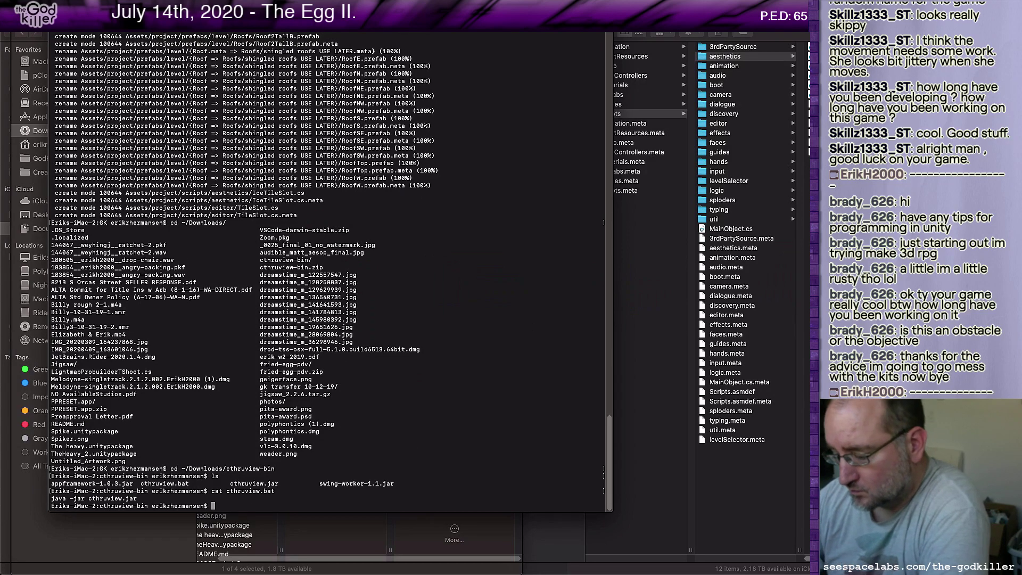
Try to launch CThruView with java -jar cthruview.jar and dismiss the JDK installation prompt
type("java")
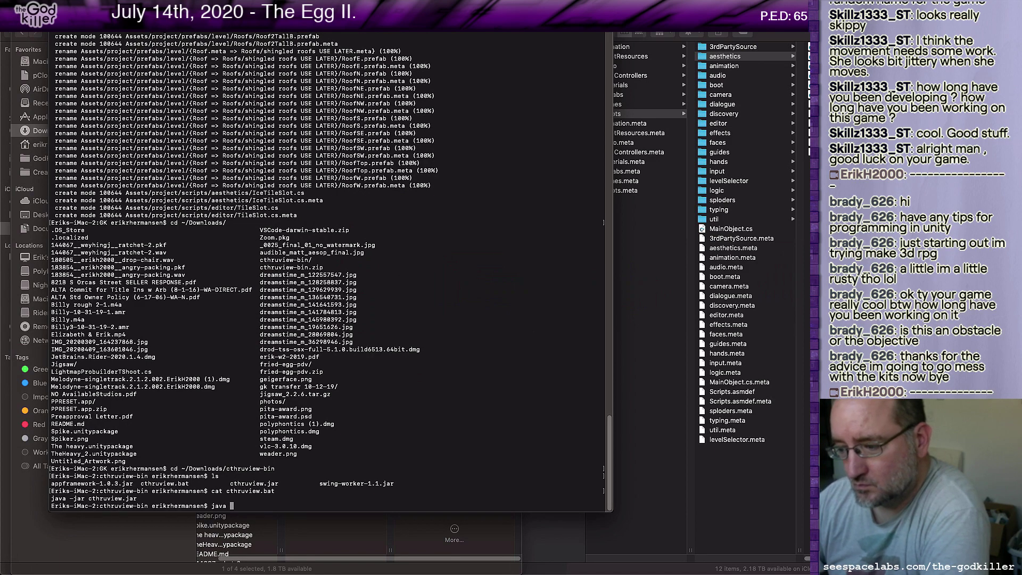
type(" -jar ")
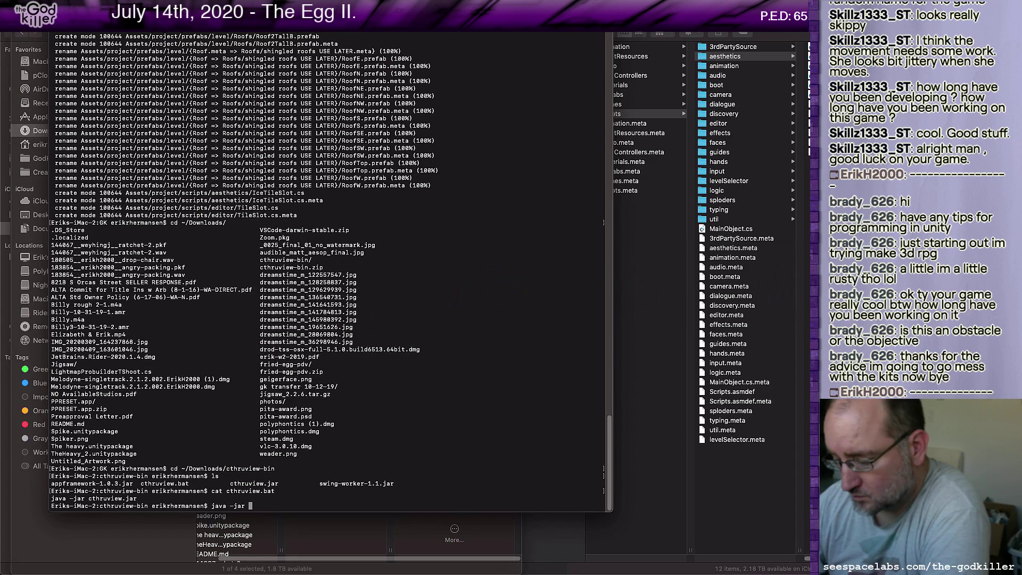
type("cthruvi")
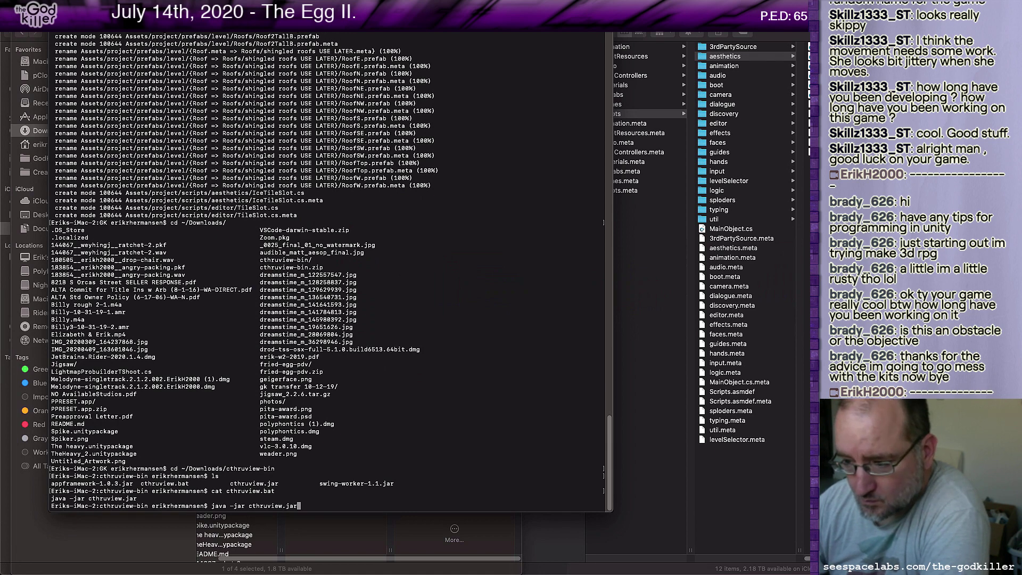
type("ew.jar")
key("Return")
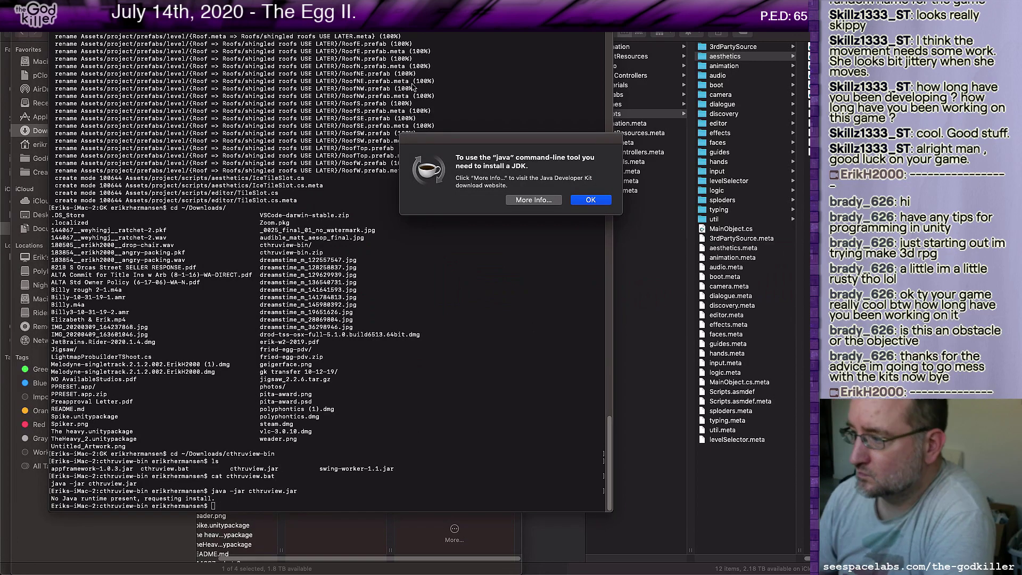
left_click(586, 199)
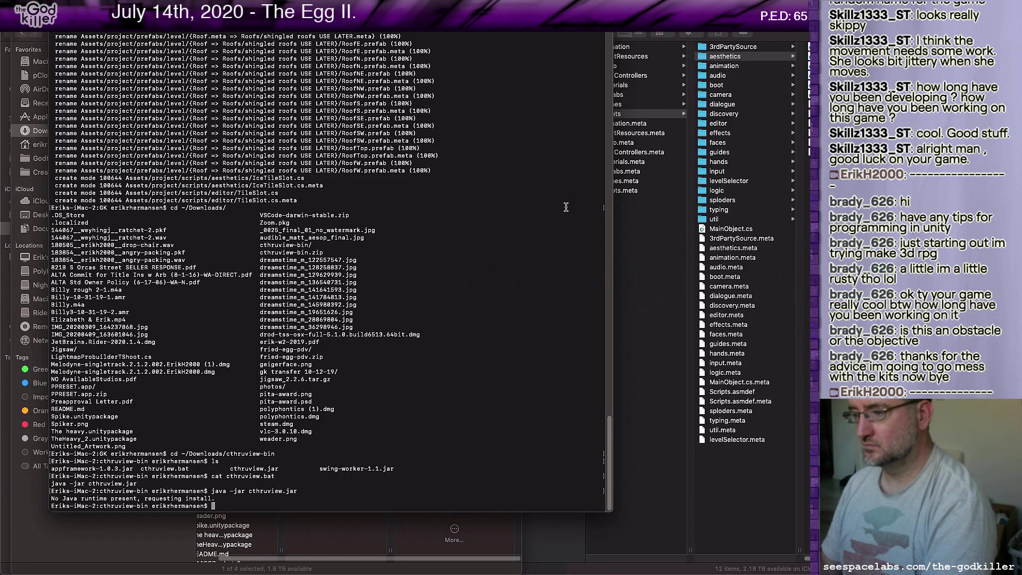
key("super+Tab")
key("super+Tab")
key("super+Tab")
key("super+Tab")
key("super+Tab")
key("super+Tab")
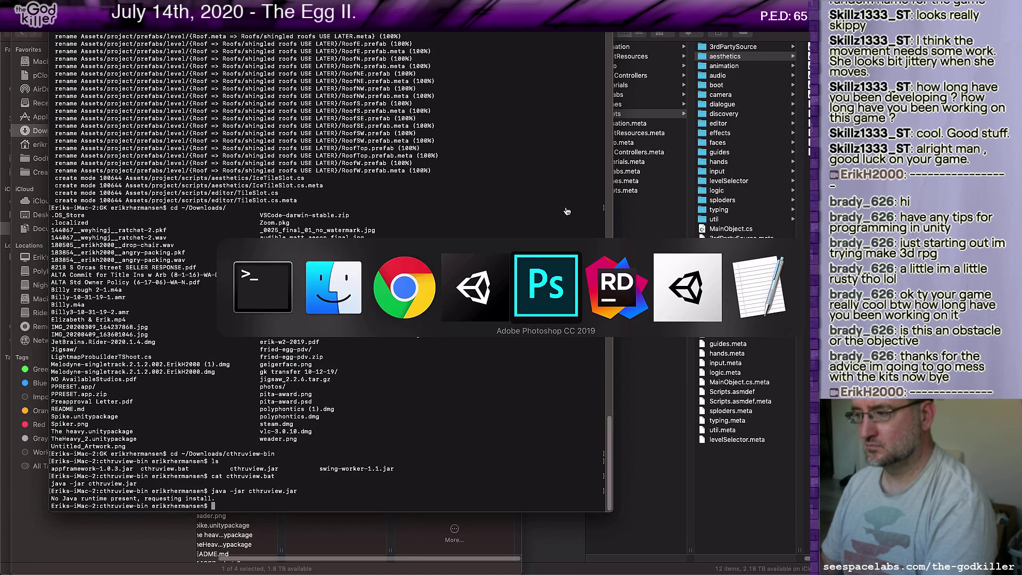
key("super+Tab")
key("super+Tab")
key("super+Tab")
key("super+Tab")
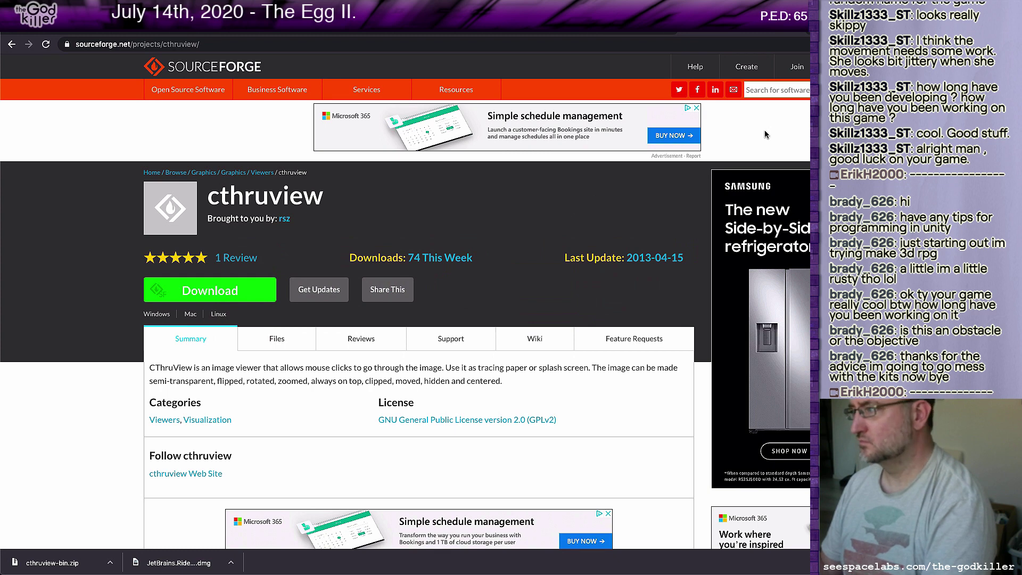
left_click(587, 40)
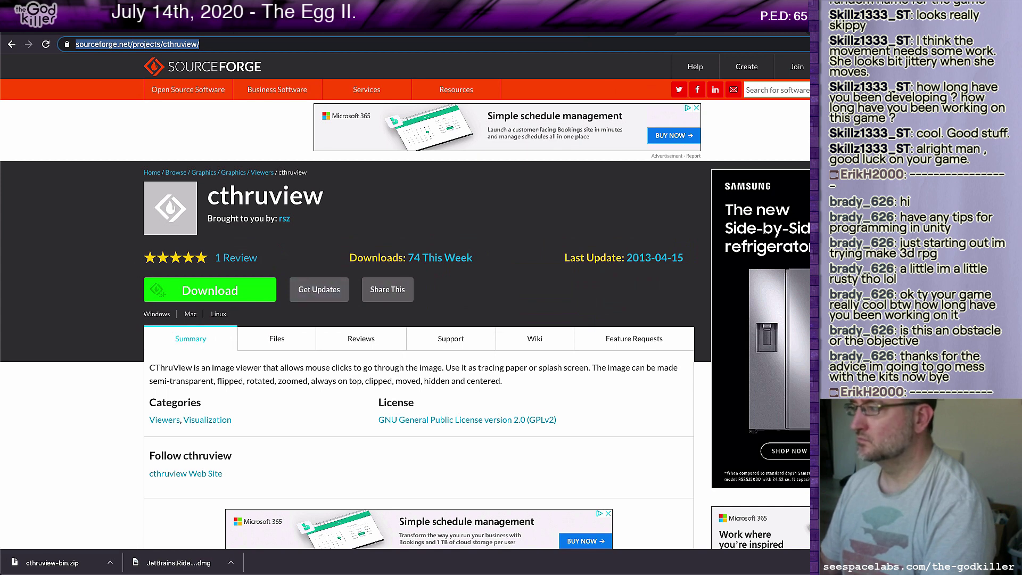
Return to Terminal, rerun java -jar cthruview.jar, and follow the JDK prompt's information link to Oracle's Java SE 14 JDK download page
key("super+Tab")
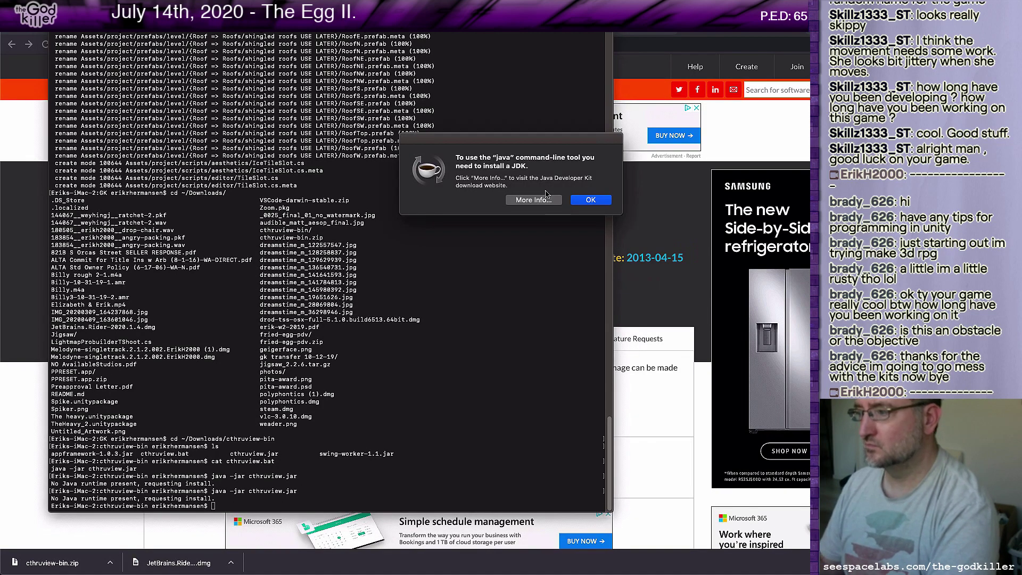
left_click(534, 201)
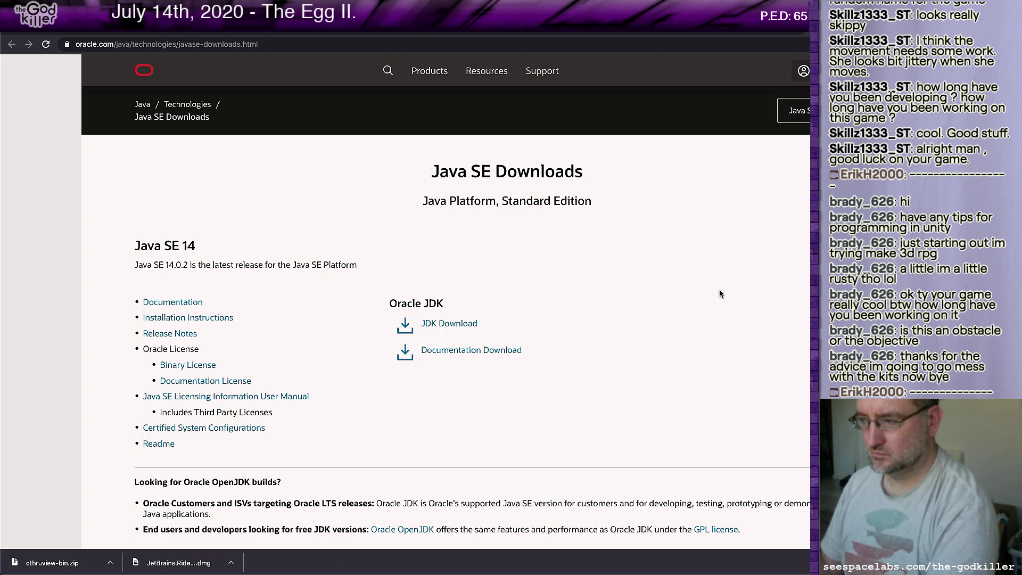
left_click(457, 326)
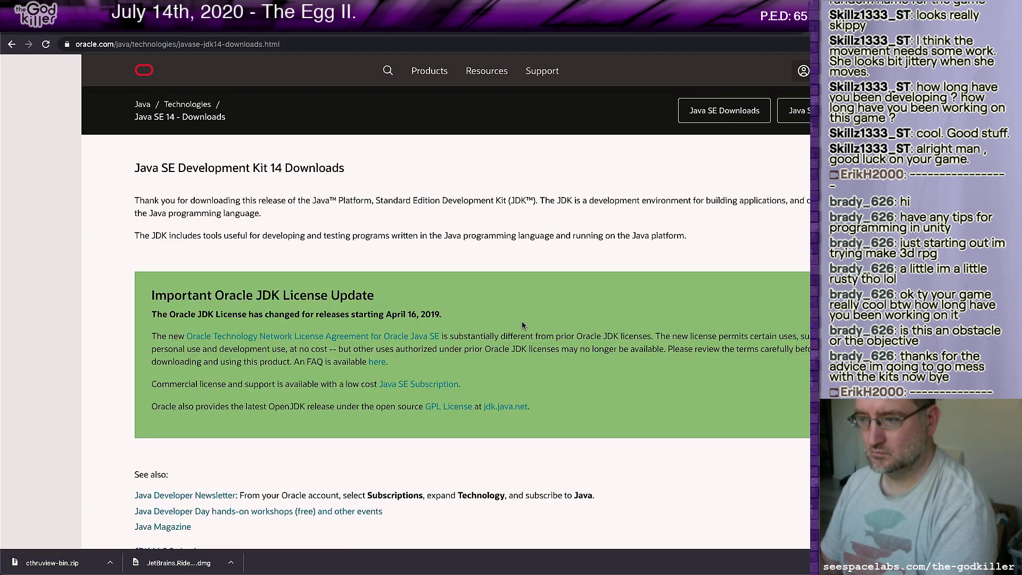
Accept the Oracle license and download the macOS installer jdk-14.0.2_osx-x64_bin.dmg, closing the license dialog
scroll(522, 325, "down", 1)
scroll(522, 325, "down", 2)
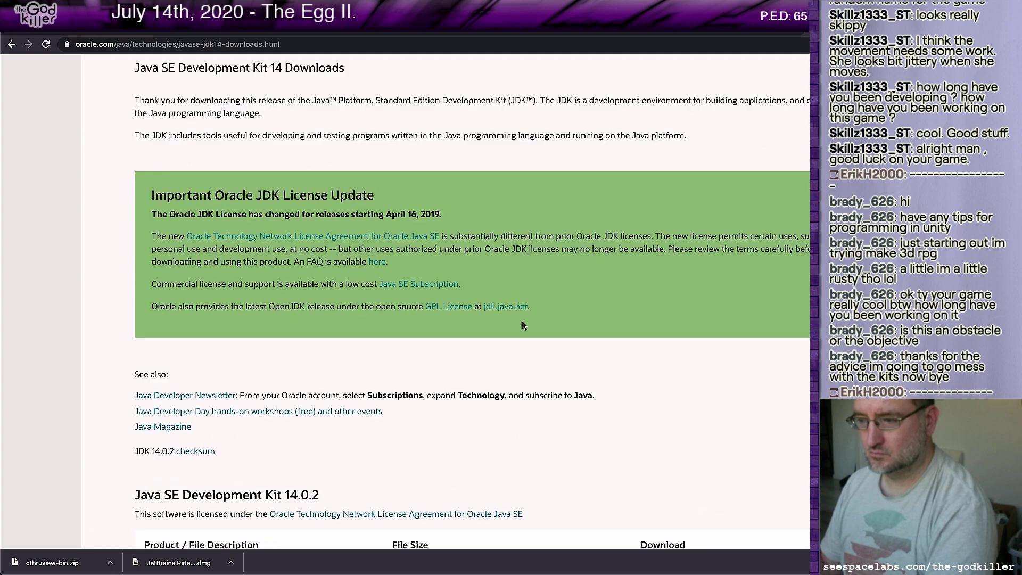
scroll(522, 325, "down", 3)
scroll(522, 325, "down", 3)
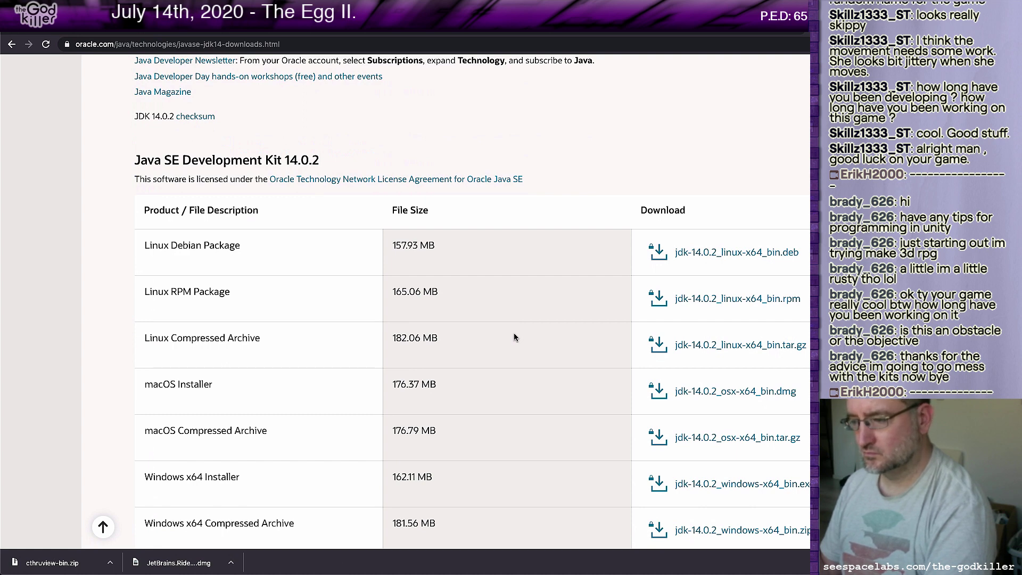
left_click(738, 392)
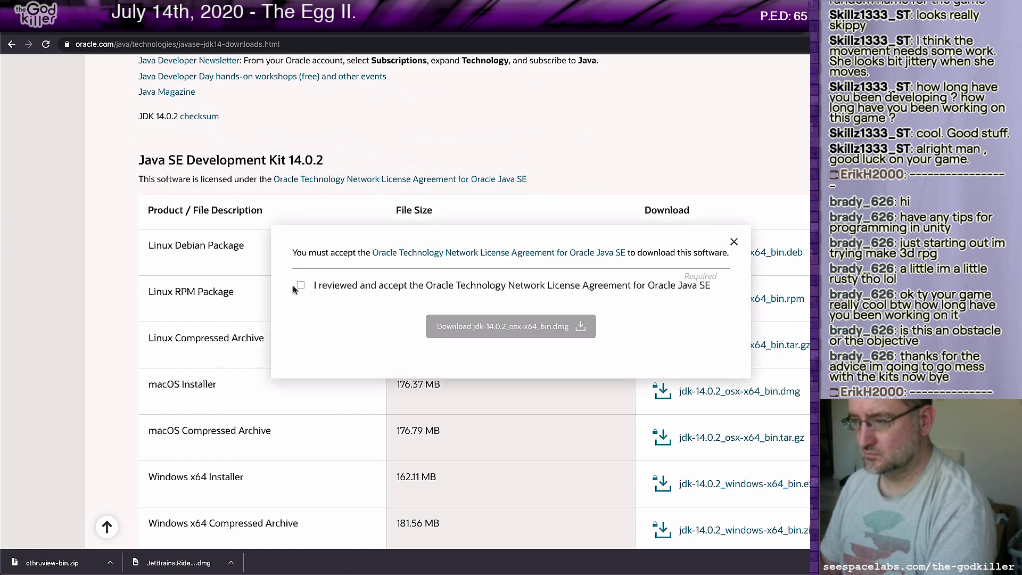
left_click(301, 286)
left_click(479, 324)
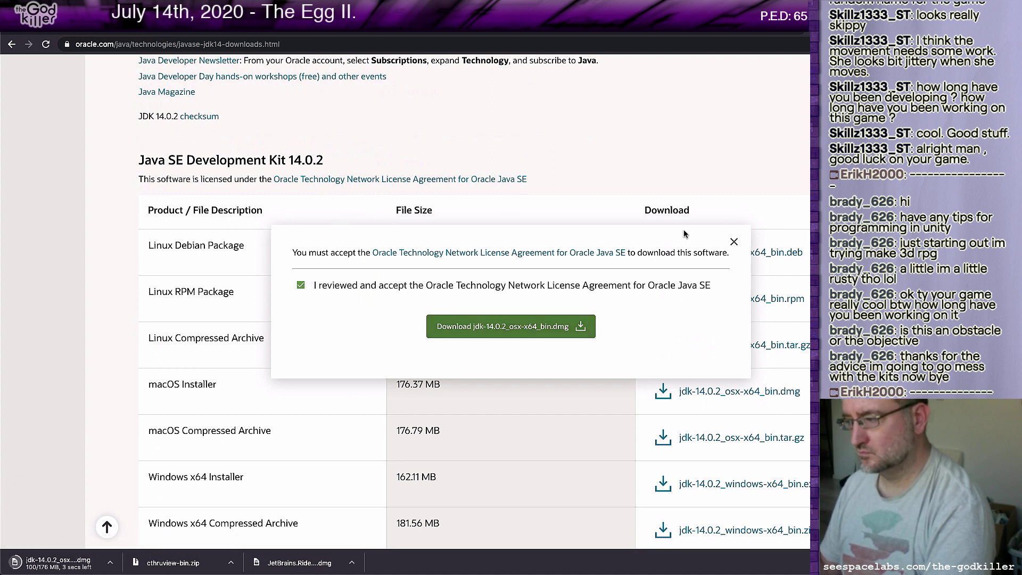
left_click(735, 242)
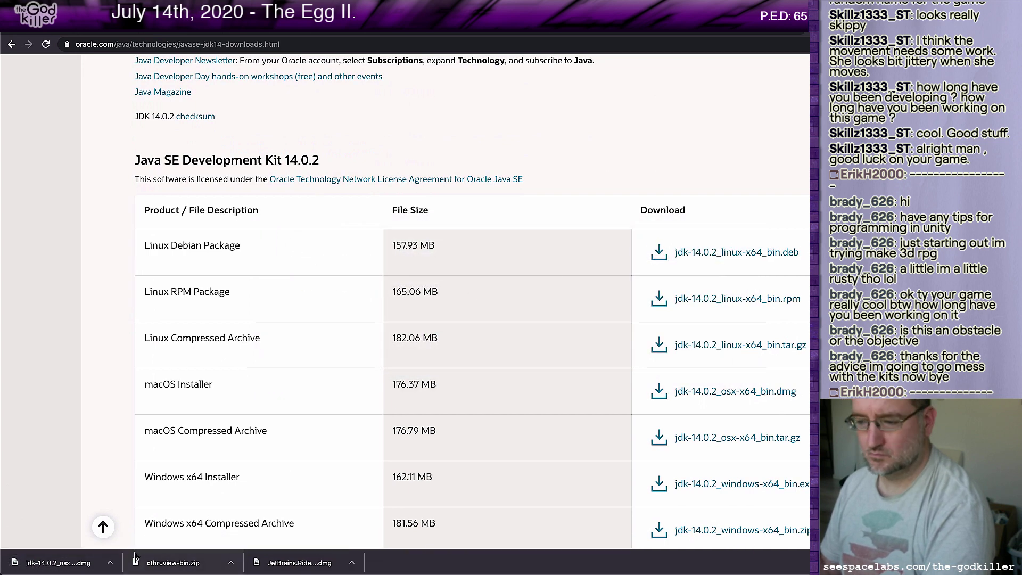
Reveal the downloaded jdk-14.0.2_osx-x64_bin.dmg in Finder and open the disk image
left_click(110, 562)
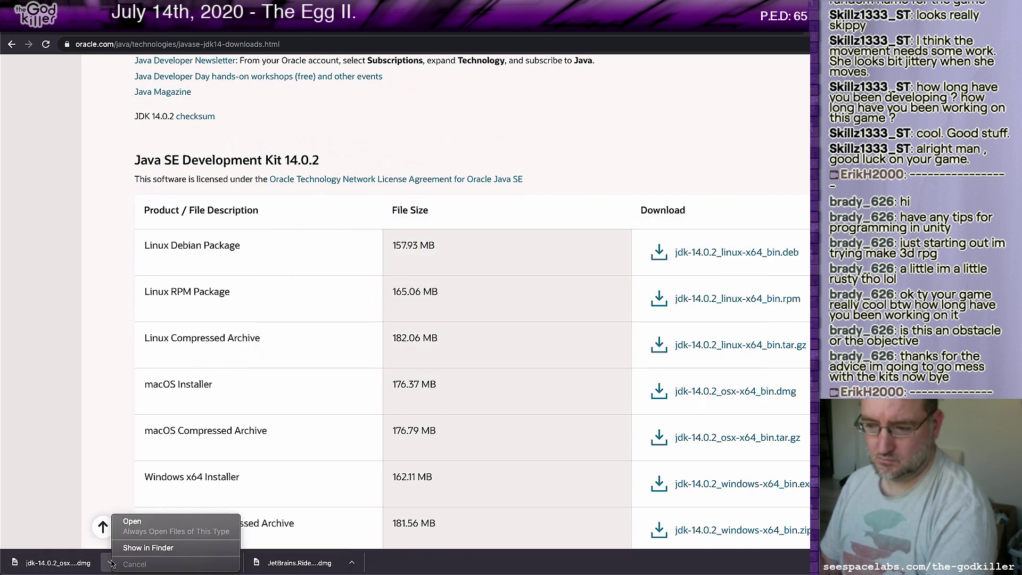
left_click(141, 548)
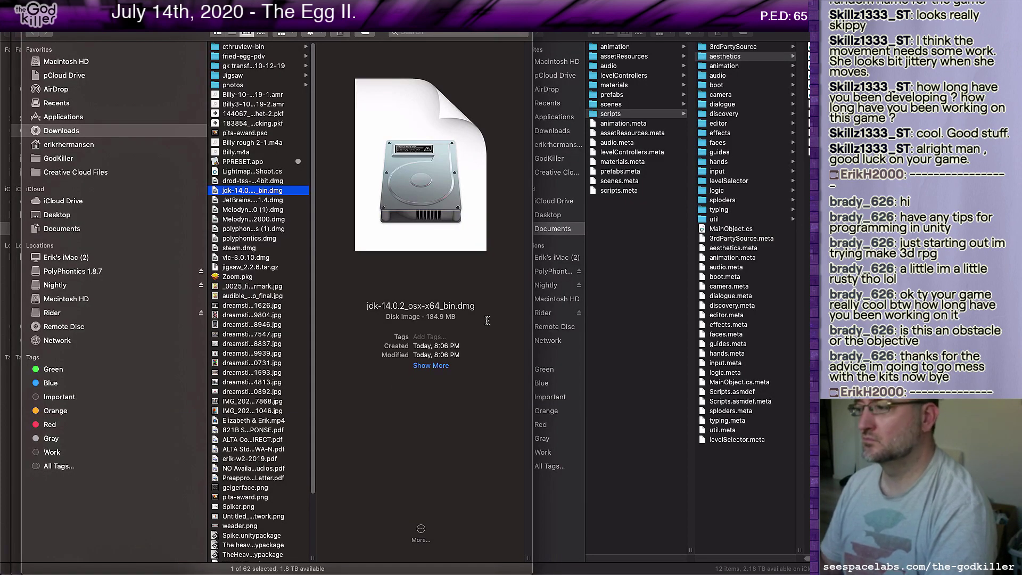
right_click(268, 190)
left_click(282, 198)
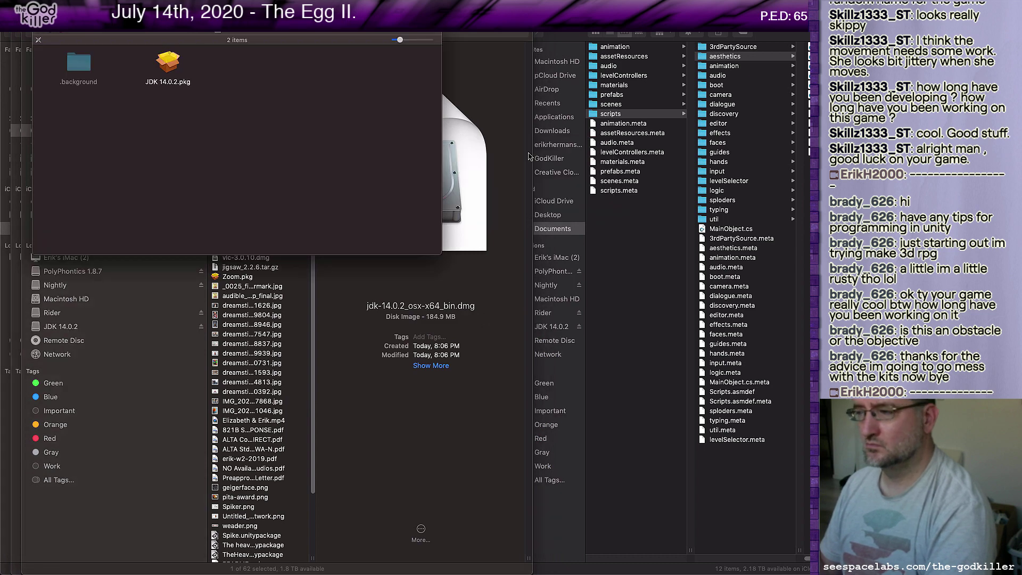
Install JDK 14.0.2 from its package, authorizing with the account password, and move the finished installer to the Trash
double_click(169, 64)
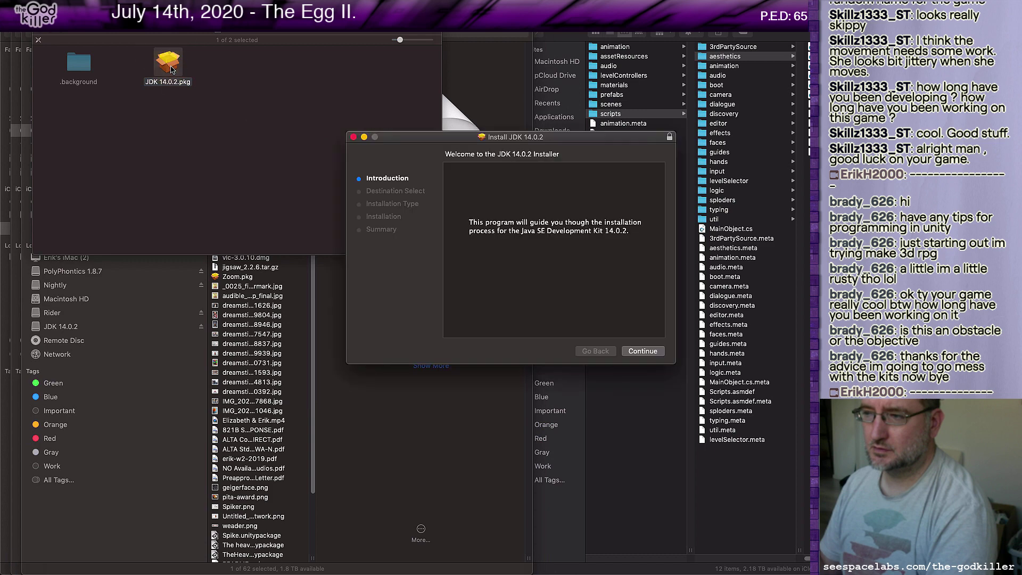
left_click(644, 352)
left_click(646, 352)
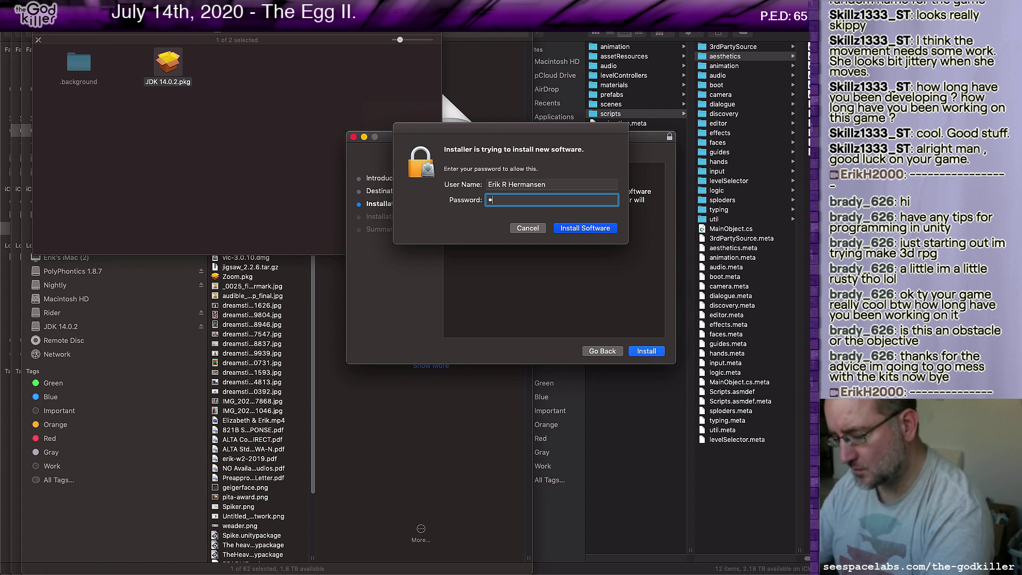
type("•••••")
key("Return")
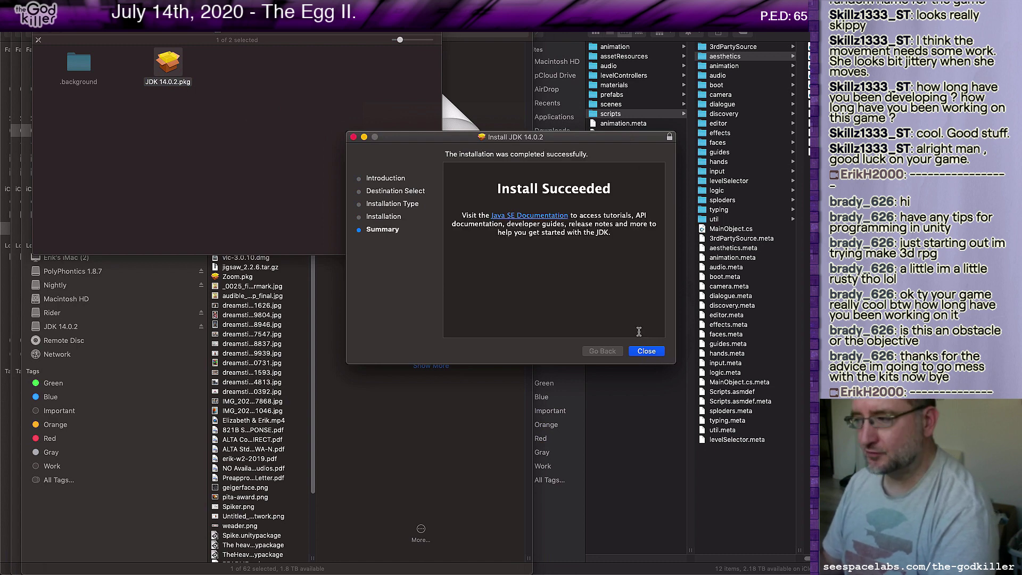
left_click(646, 351)
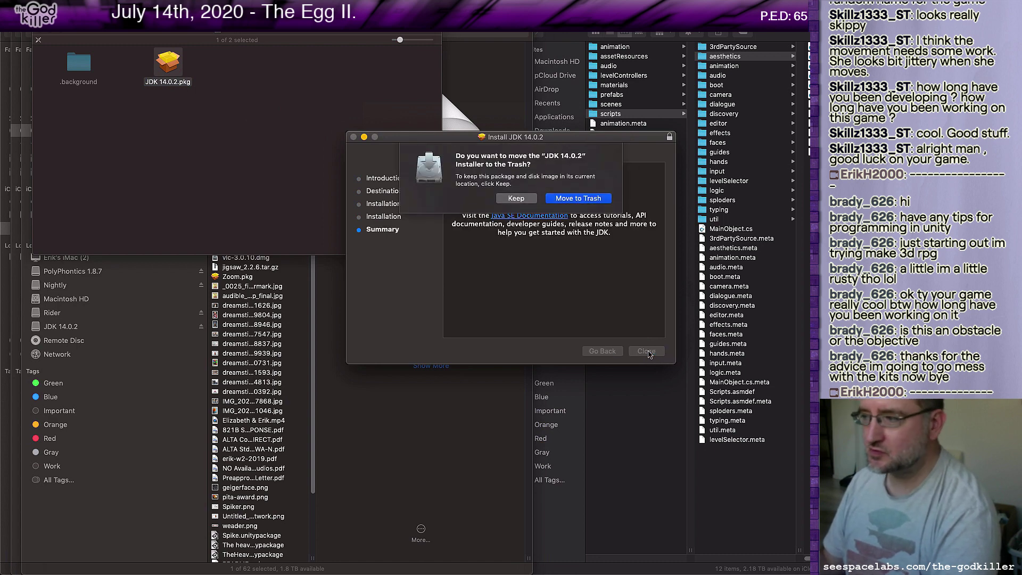
left_click(559, 199)
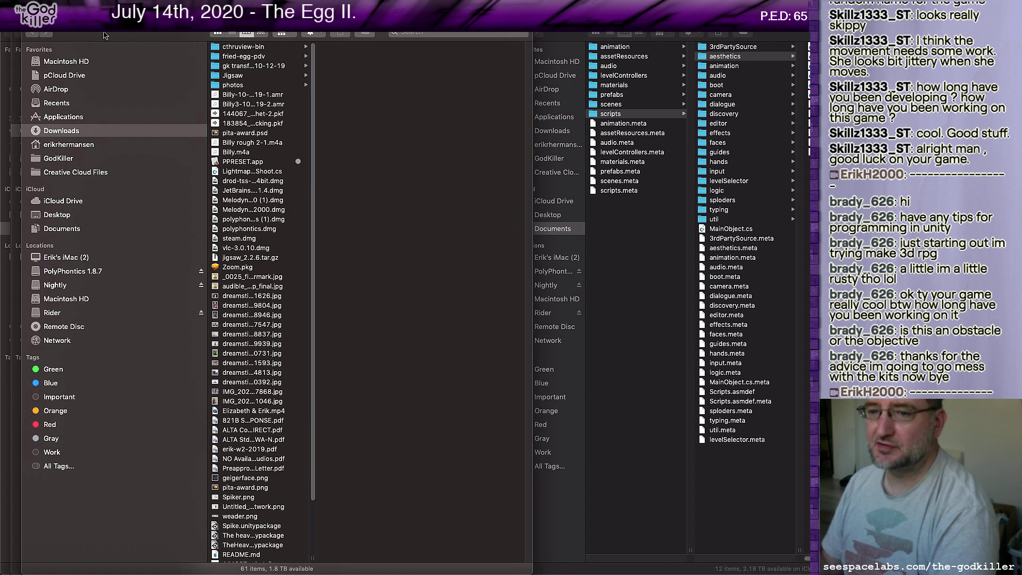
Return to Terminal, rerun java -jar cthruview.jar, and dismiss the window transparency error
key("super+Tab")
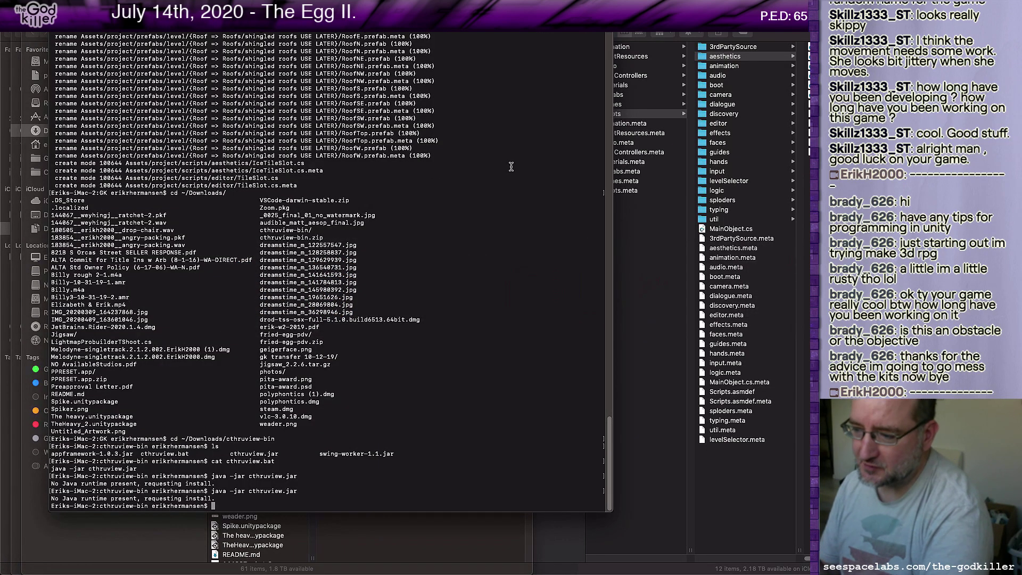
key("Up")
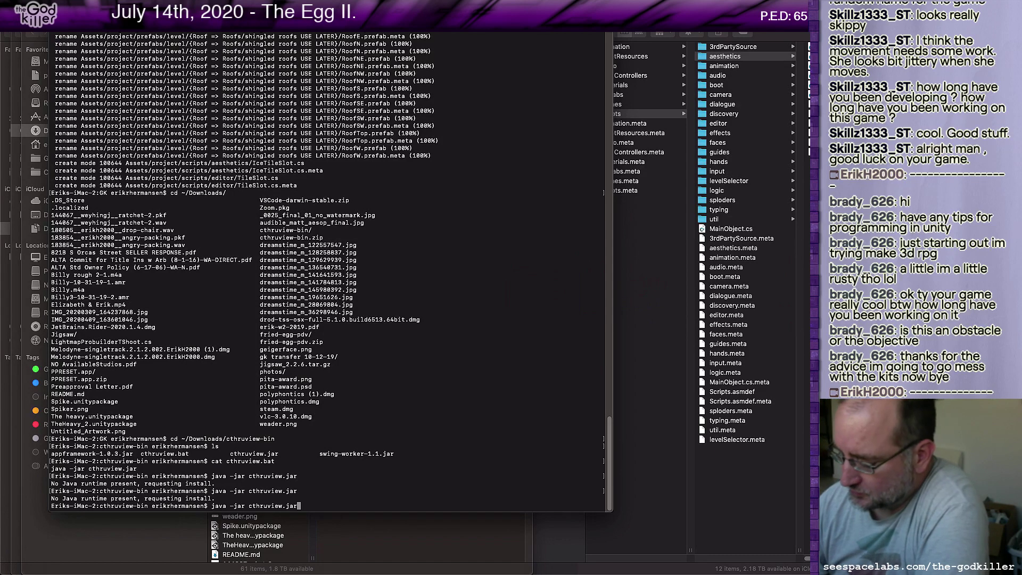
key("Return")
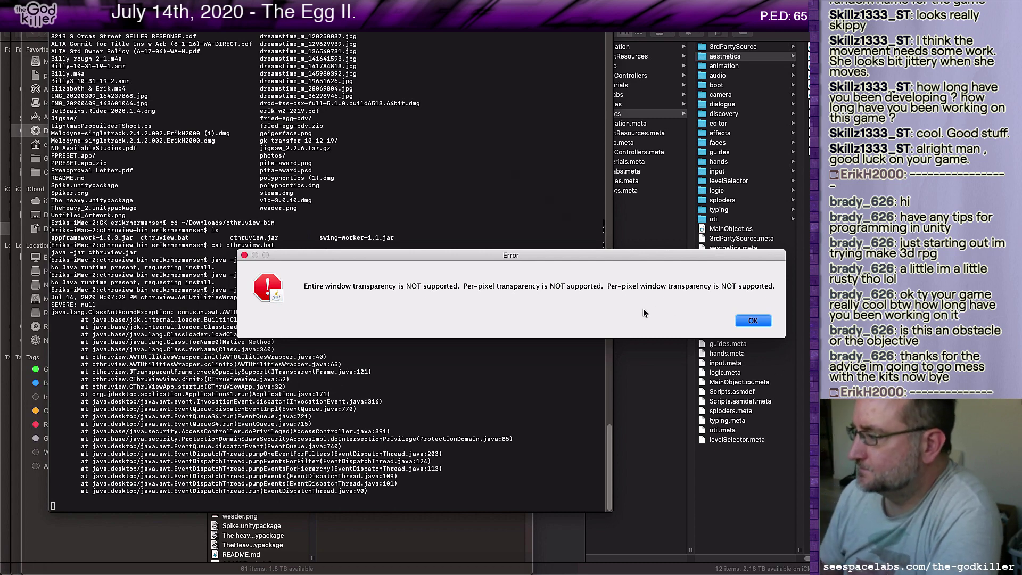
left_click(752, 321)
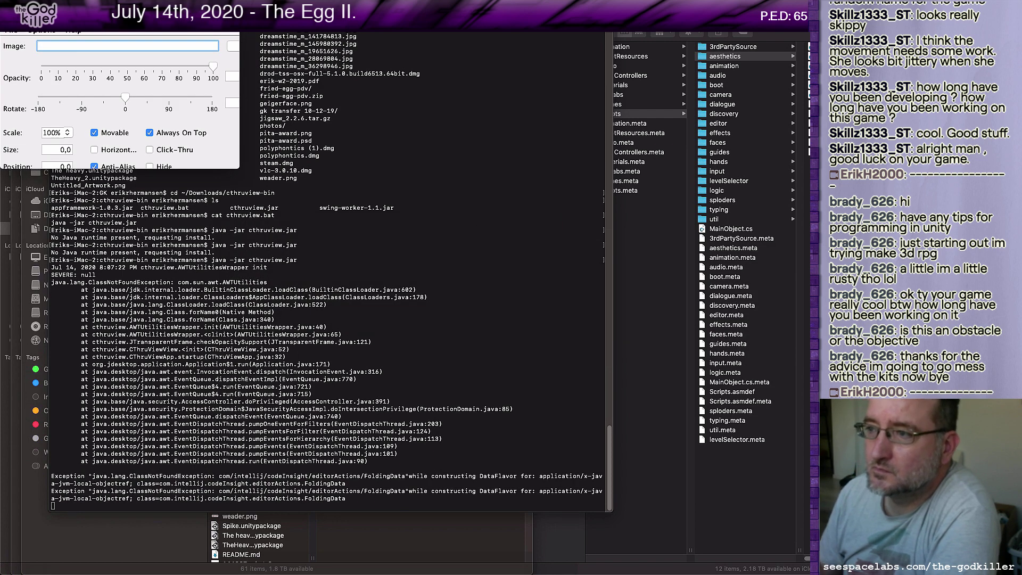
Enlarge the CThruView window until all its settings are visible and reposition it over the Terminal window
left_click_drag(166, 18, 369, 143)
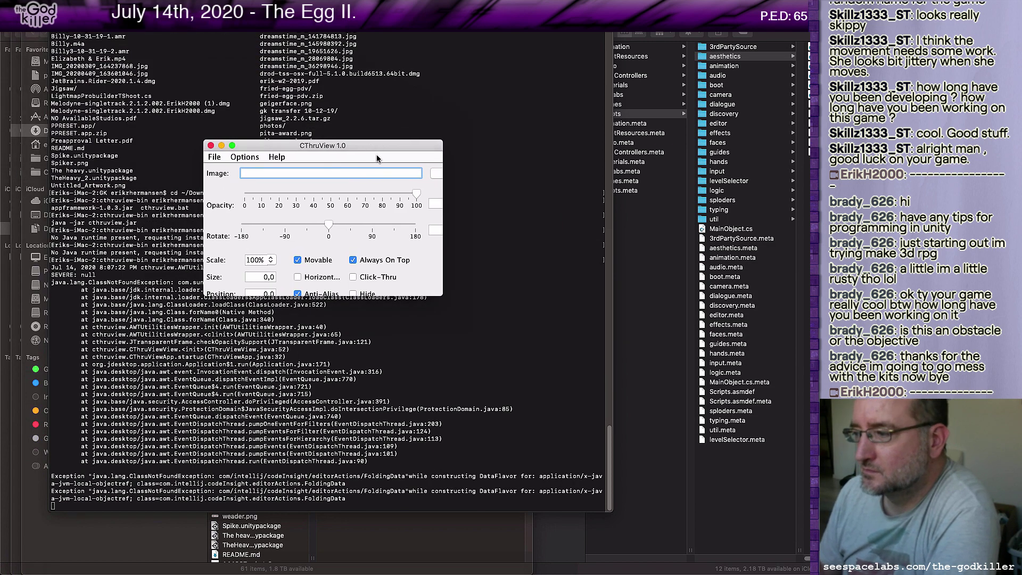
left_click_drag(443, 296, 586, 418)
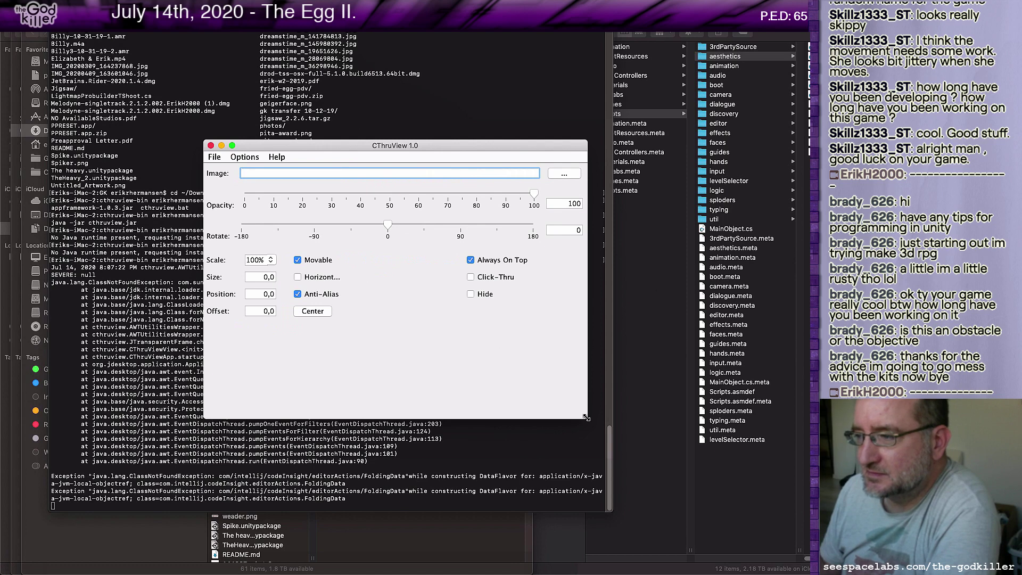
left_click_drag(467, 147, 618, 163)
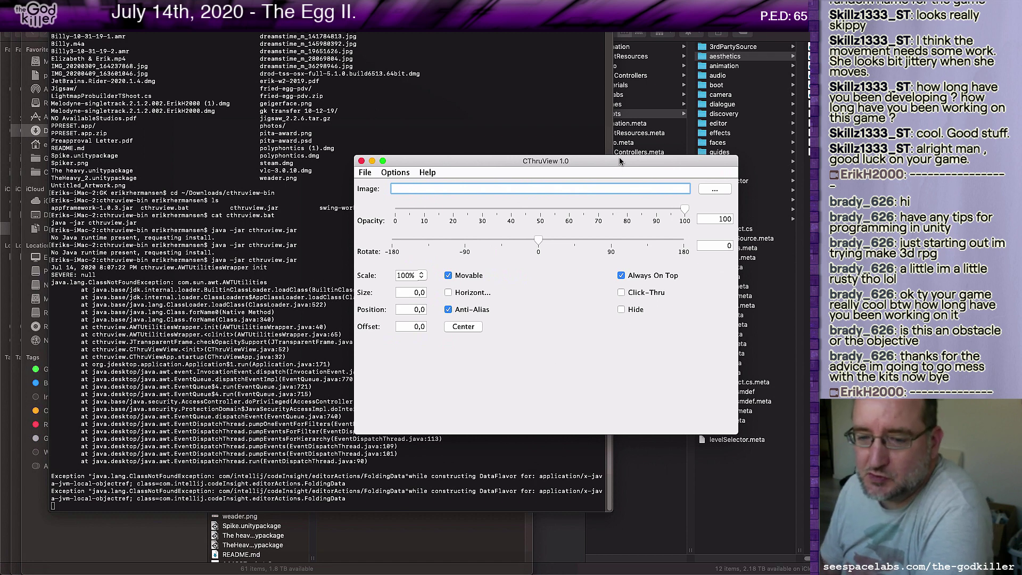
left_click_drag(618, 158, 592, 110)
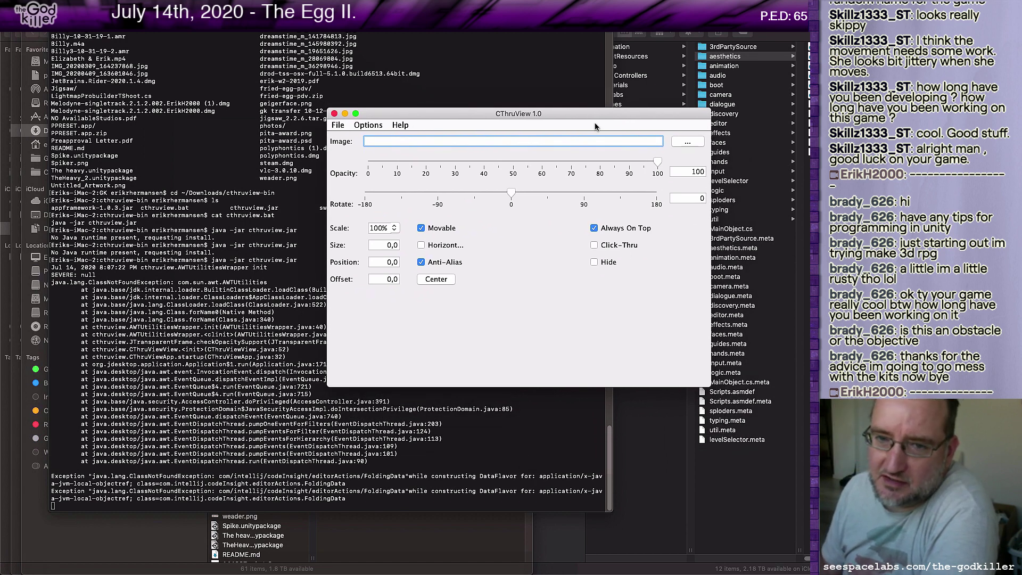
left_click_drag(597, 113, 572, 101)
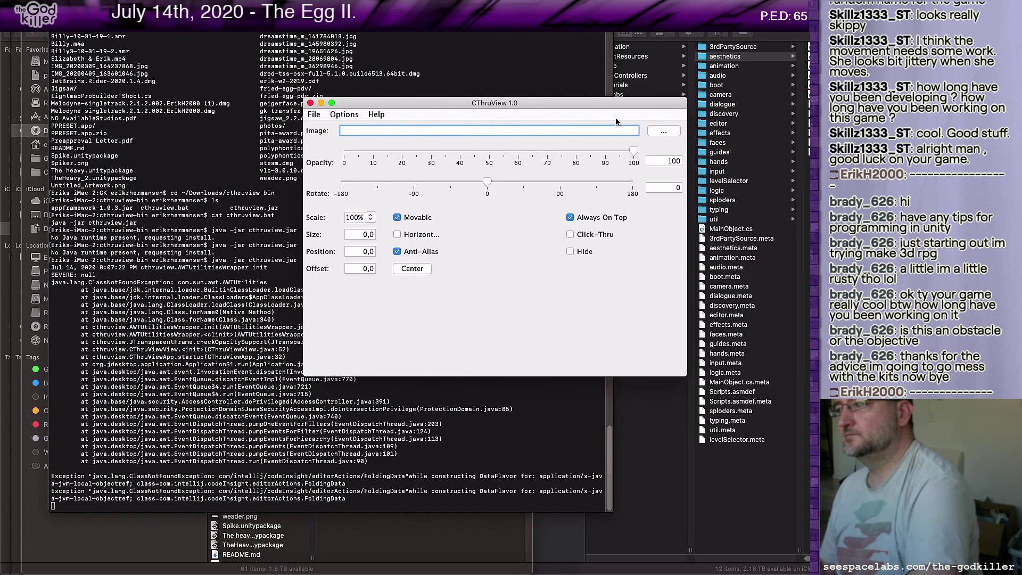
left_click_drag(661, 106, 656, 102)
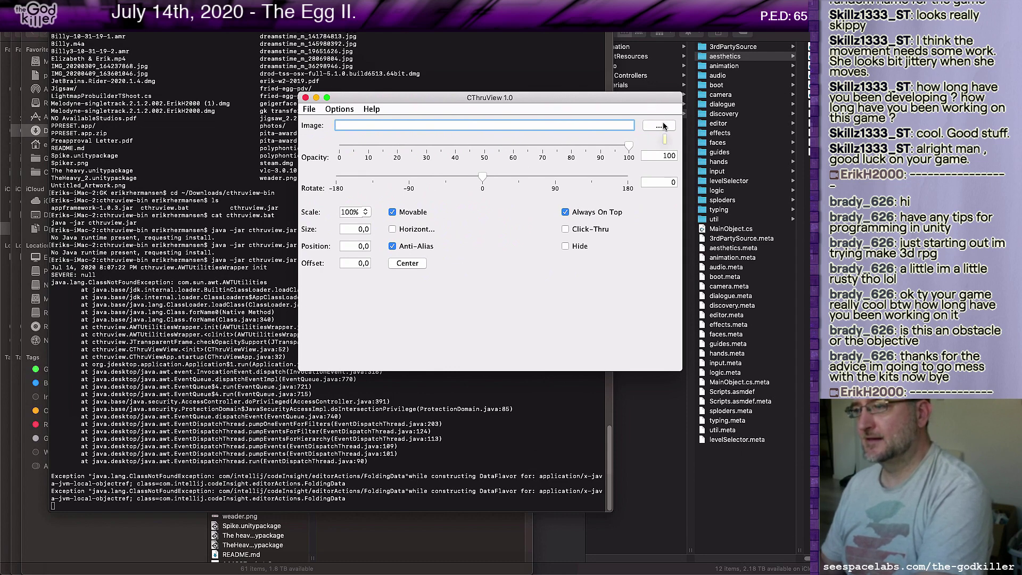
Load the image 2UYt8kz.png from the Wallpapers folder inside Pictures into CThruView
left_click(660, 125)
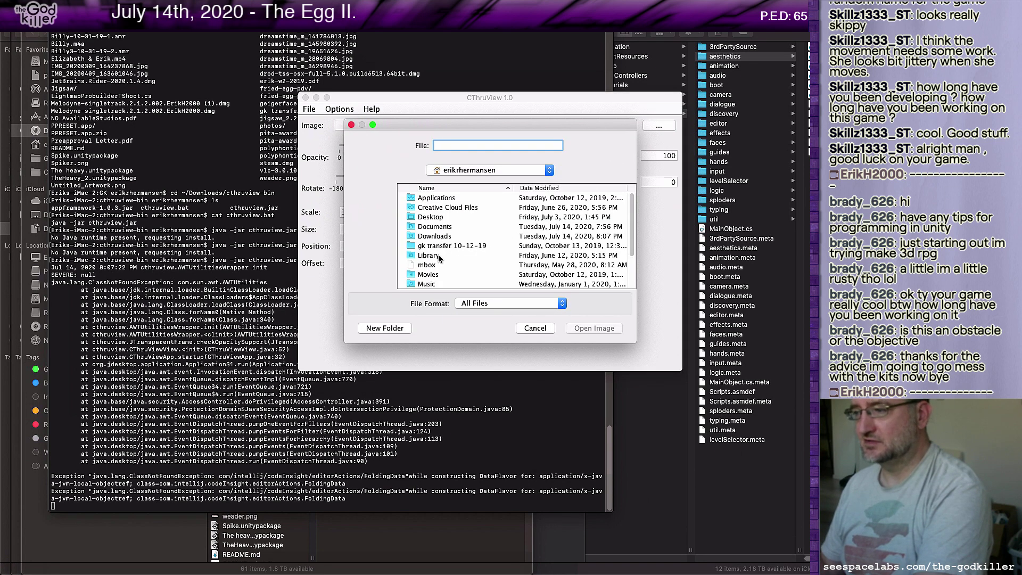
scroll(440, 264, "down", 5)
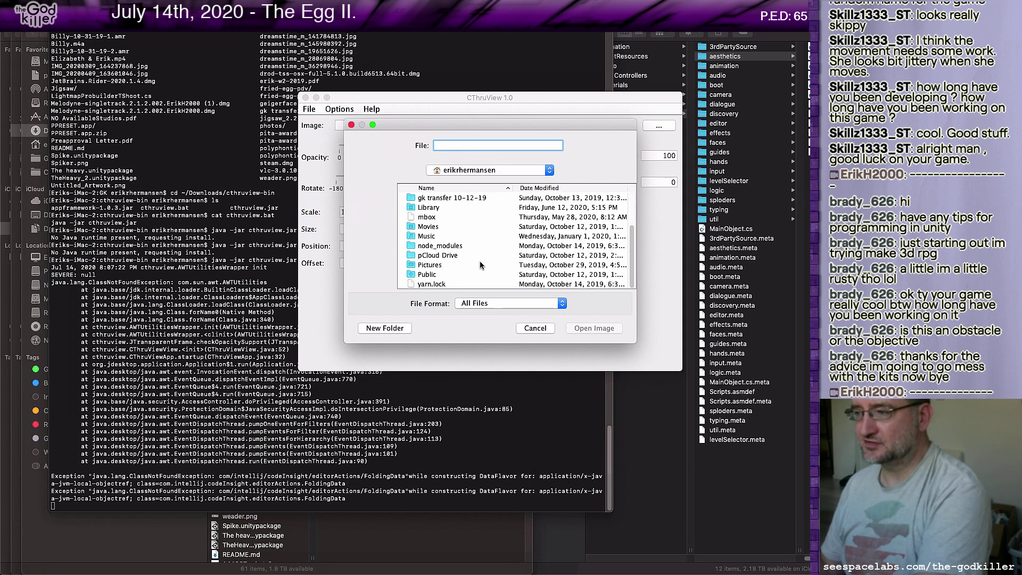
left_click(453, 266)
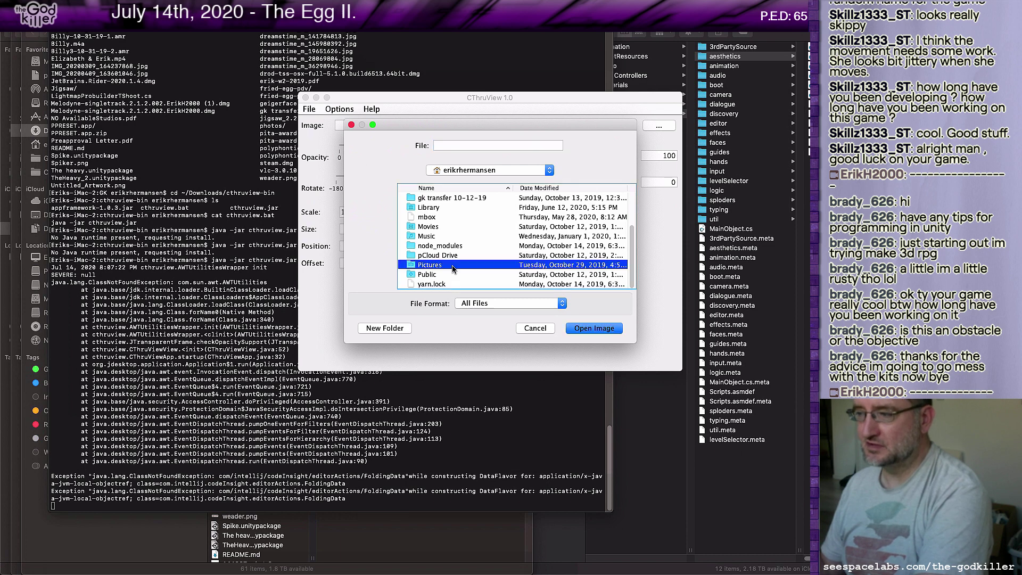
double_click(409, 265)
double_click(412, 200)
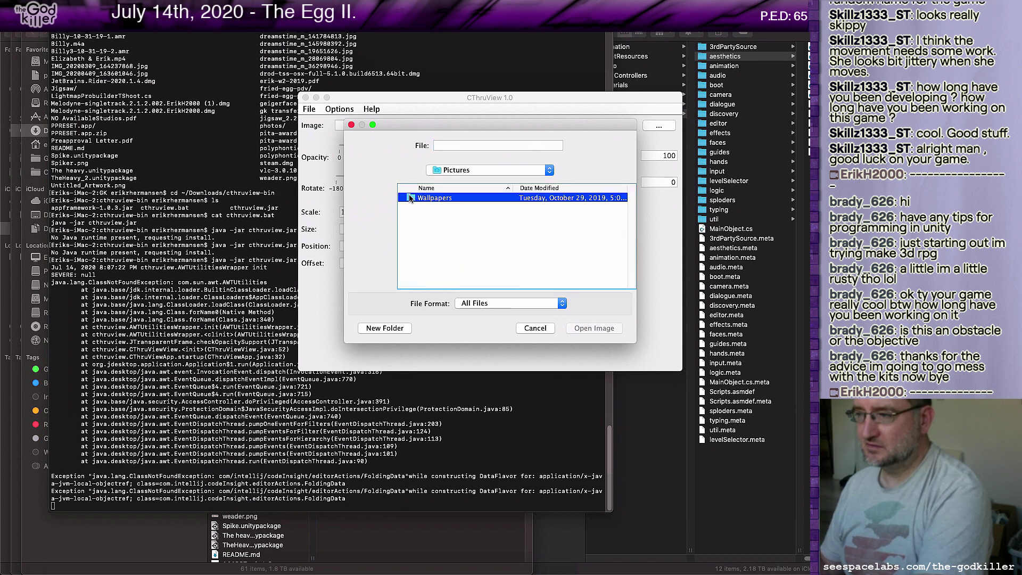
left_click(437, 198)
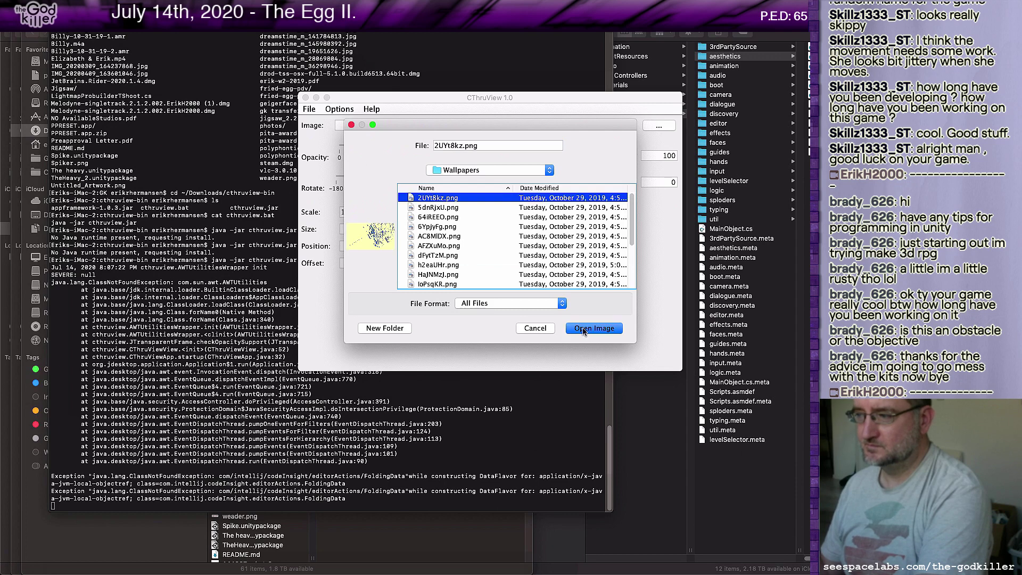
left_click(583, 329)
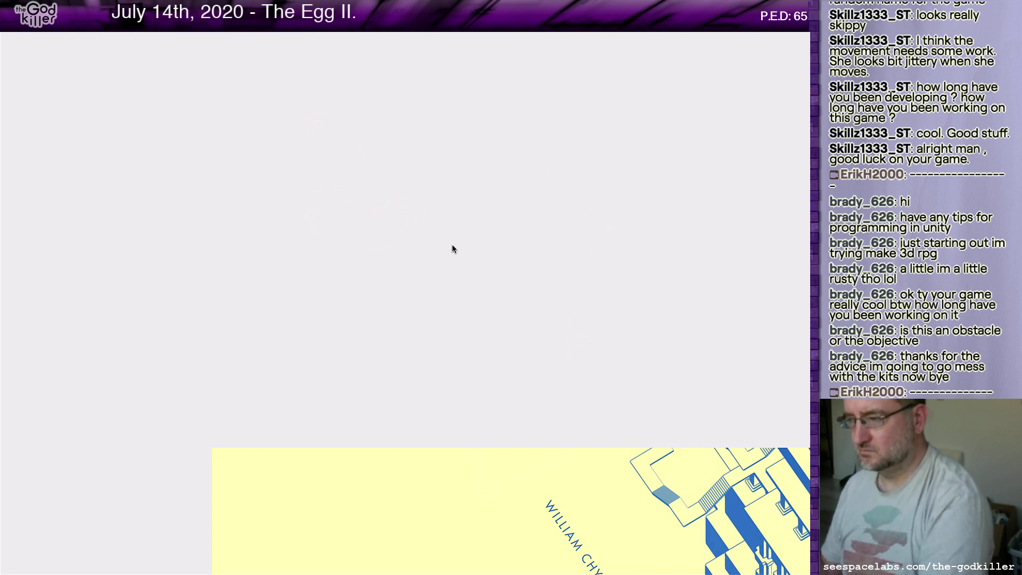
Try switching away from the screen-filling overlay image to other applications, and hide CThruViewApp
key("super+Tab")
key("super+Tab")
key("super+Tab")
key("super+Tab")
key("super+Tab")
key("super+Tab")
key("super+Tab")
key("super+Tab")
key("super+Tab")
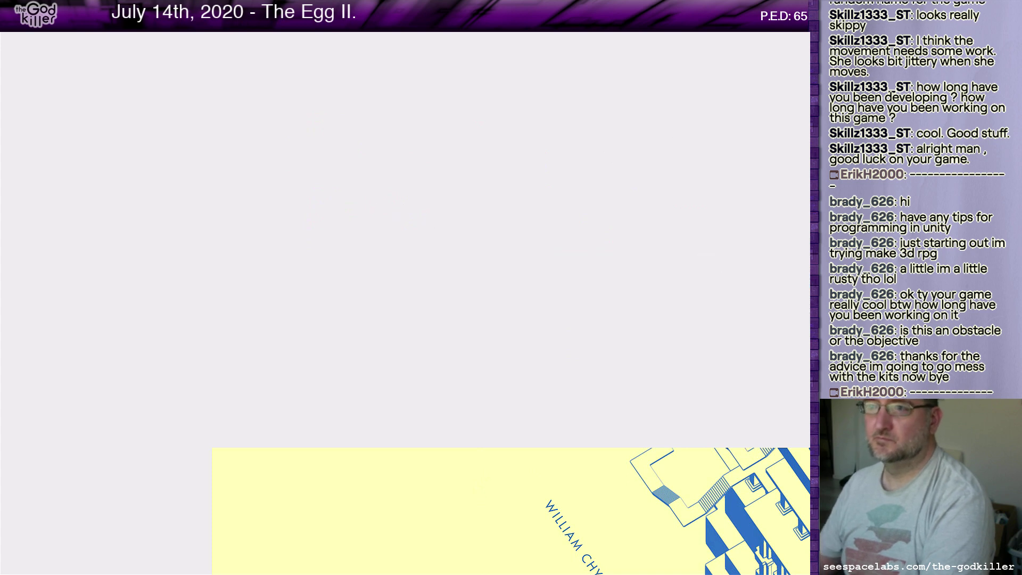
left_click(53, 6)
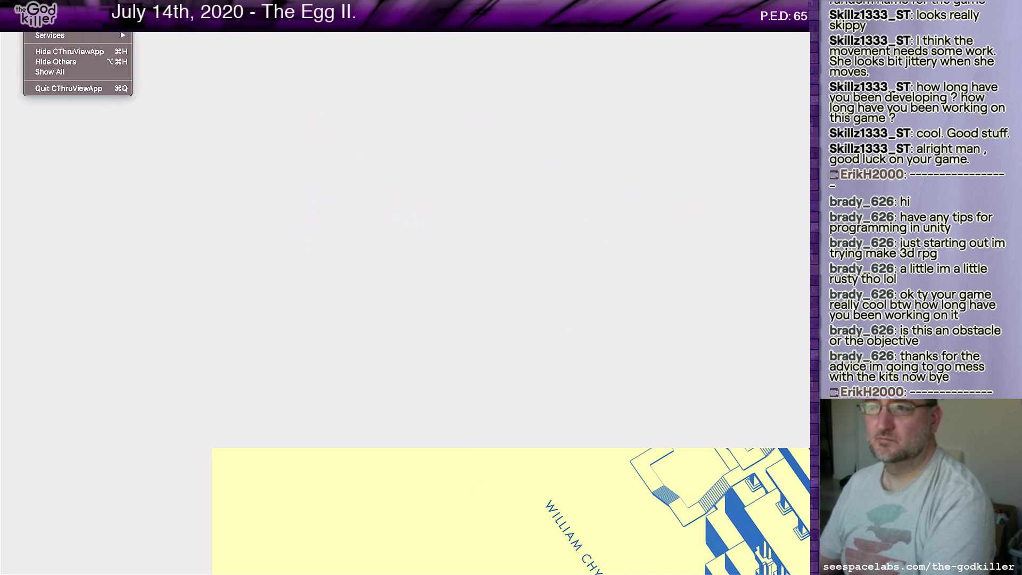
key("Left")
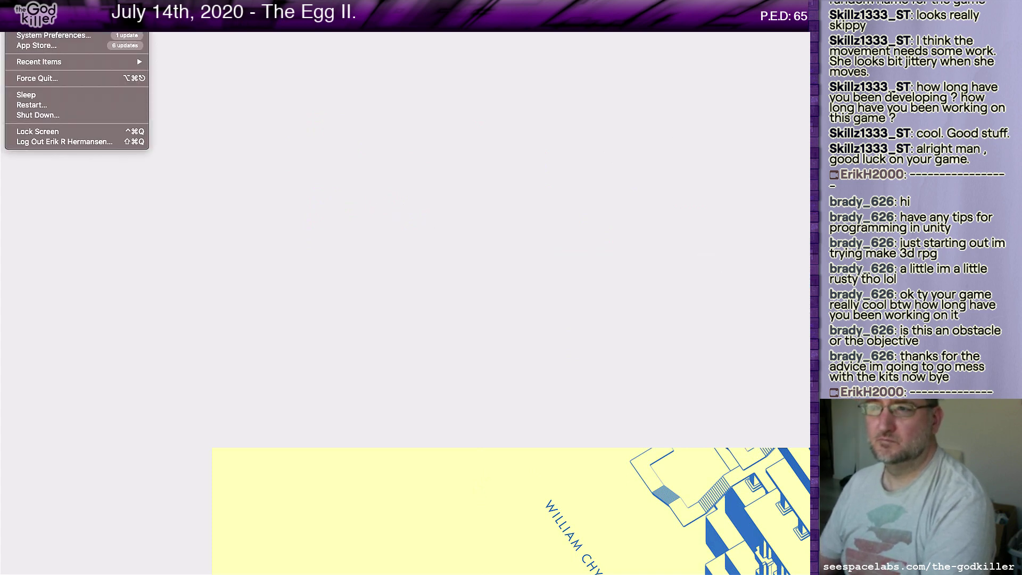
key("Right")
mouse_move(62, 37)
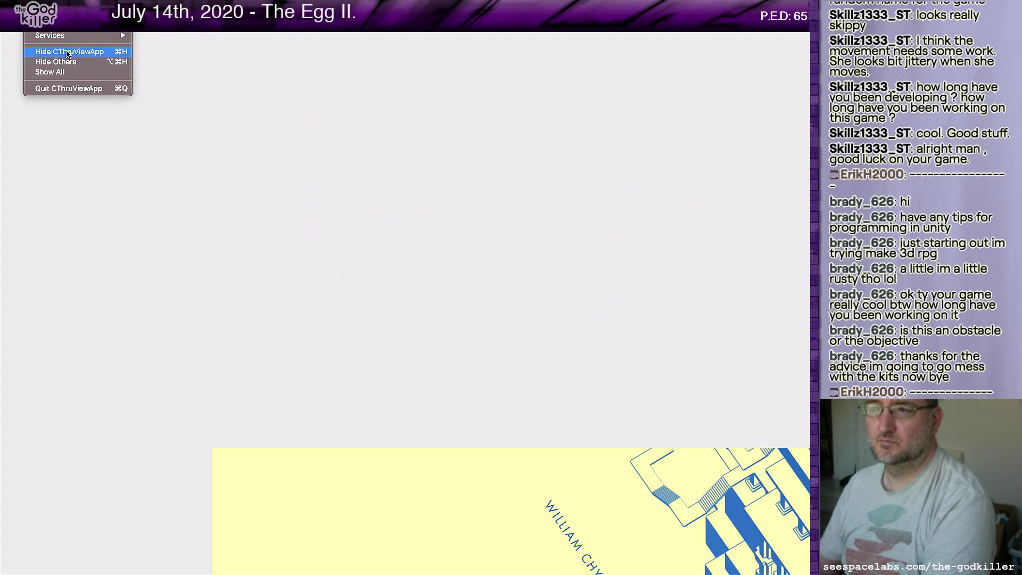
left_click(67, 51)
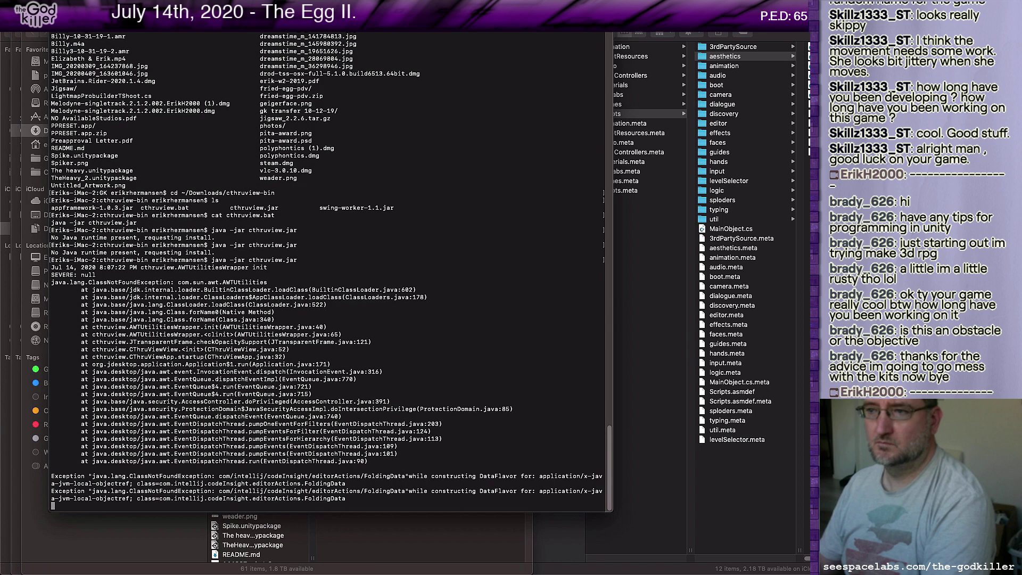
Bring CThruViewApp back to the front, try showing all windows, and quit the application
key("super+Tab")
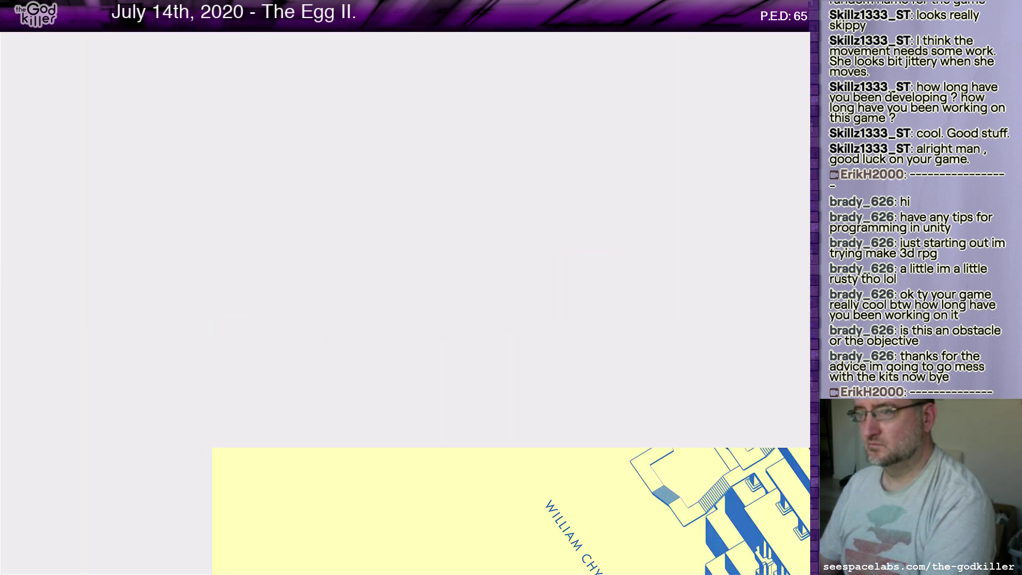
left_click(51, 6)
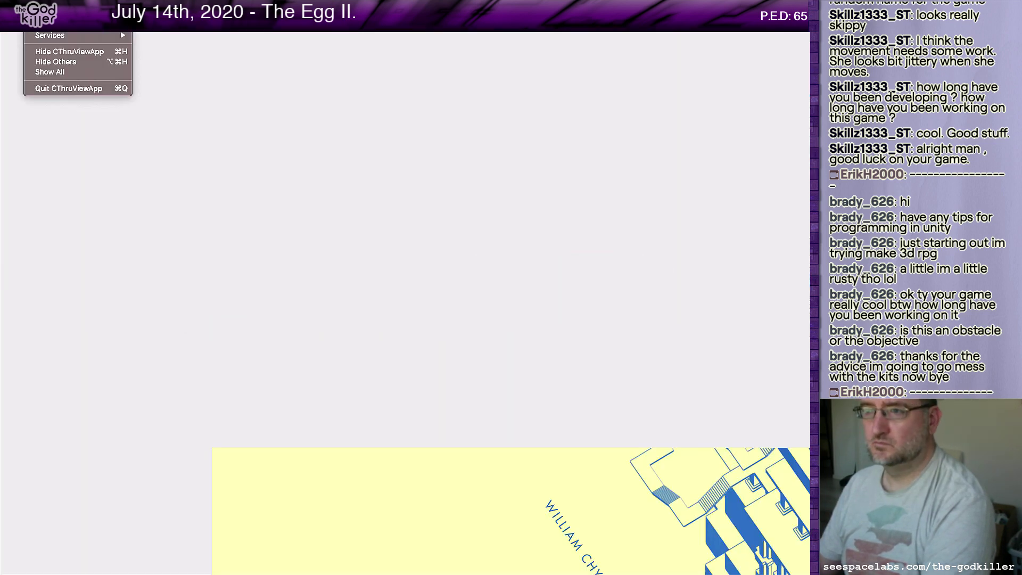
left_click(66, 70)
left_click(51, 6)
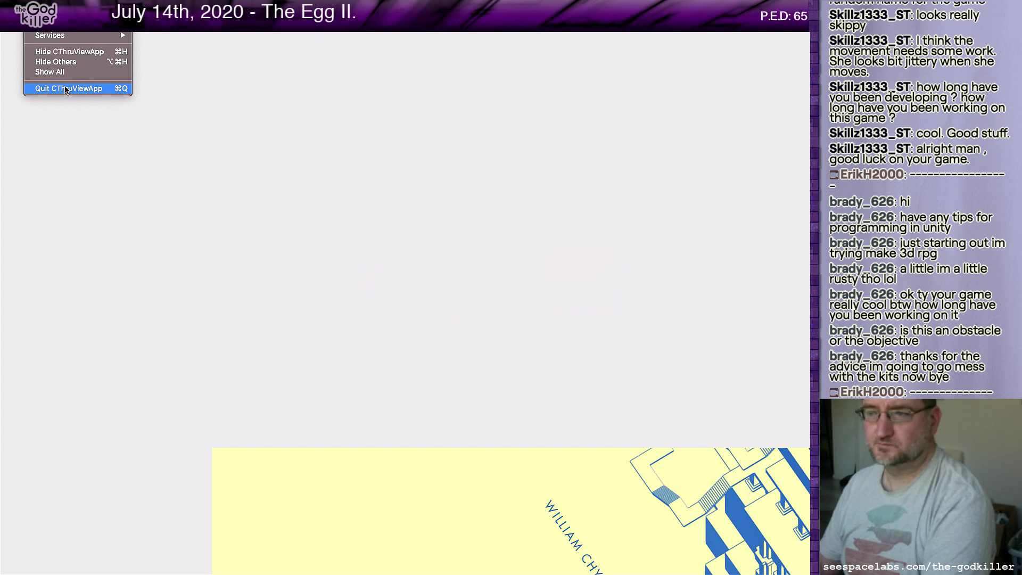
left_click(66, 89)
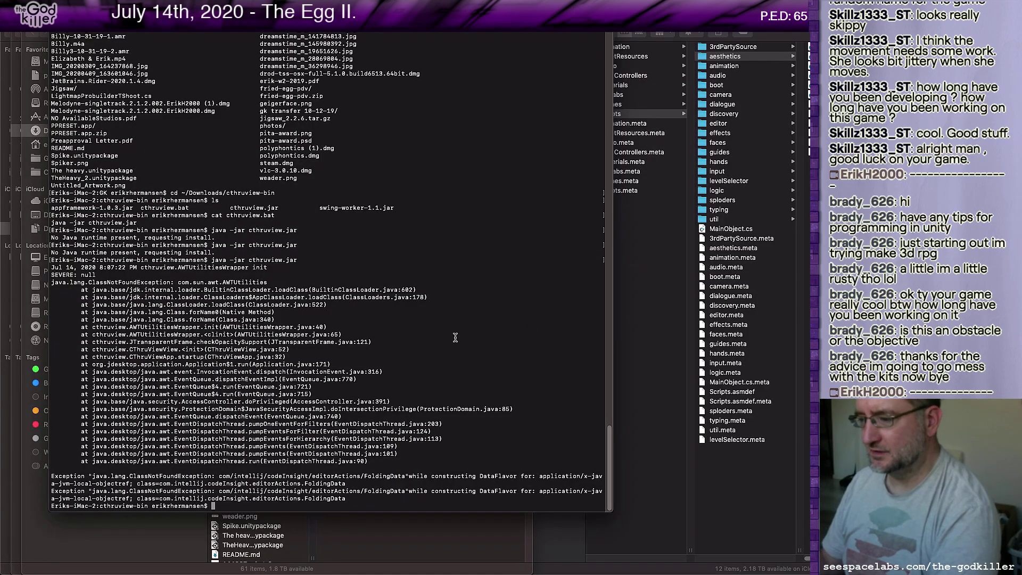
Rerun java -jar cthruview.jar and move the error dialog aside to review the Terminal output behind it
key("Up")
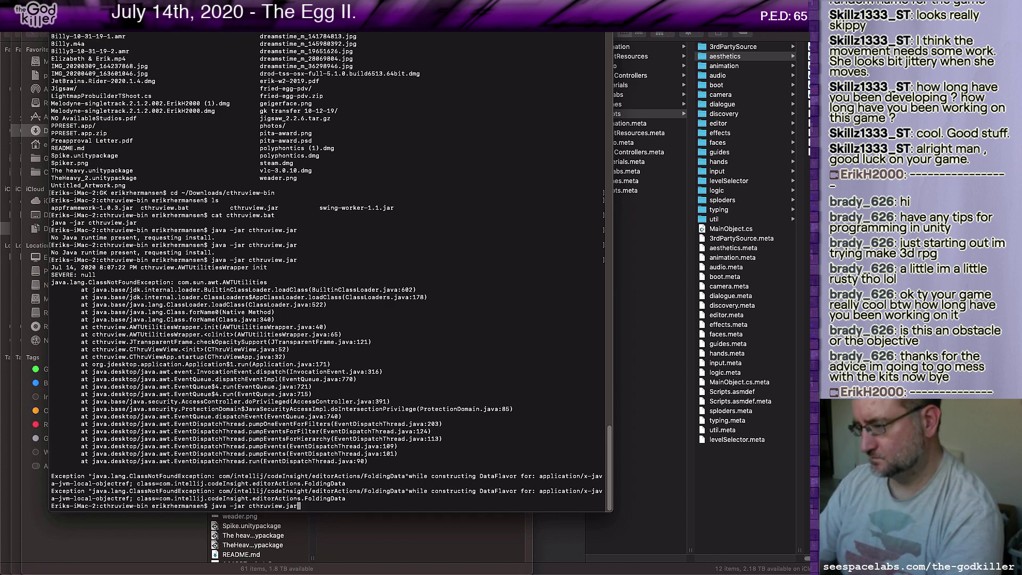
key("Return")
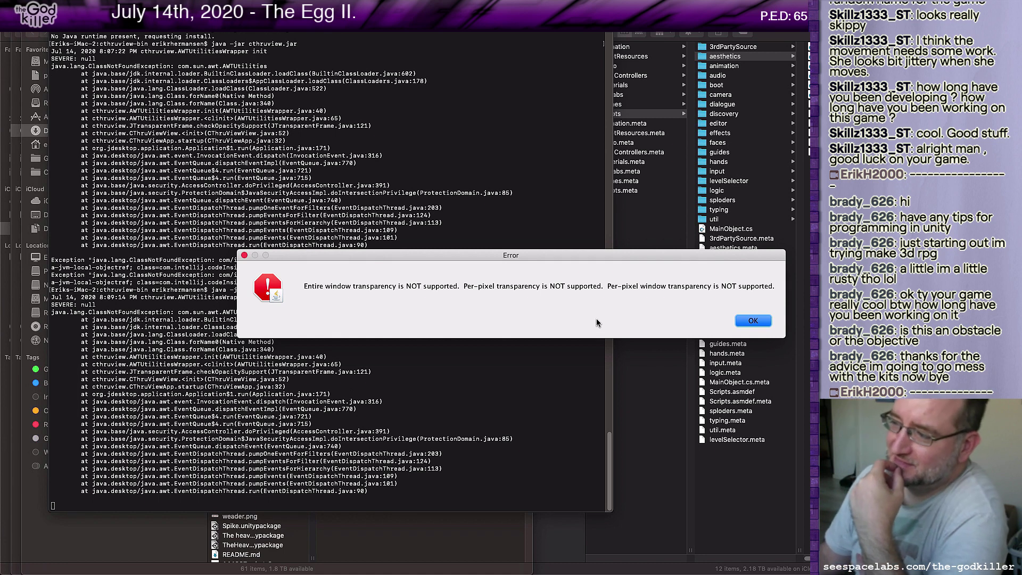
left_click_drag(537, 265, 509, 269)
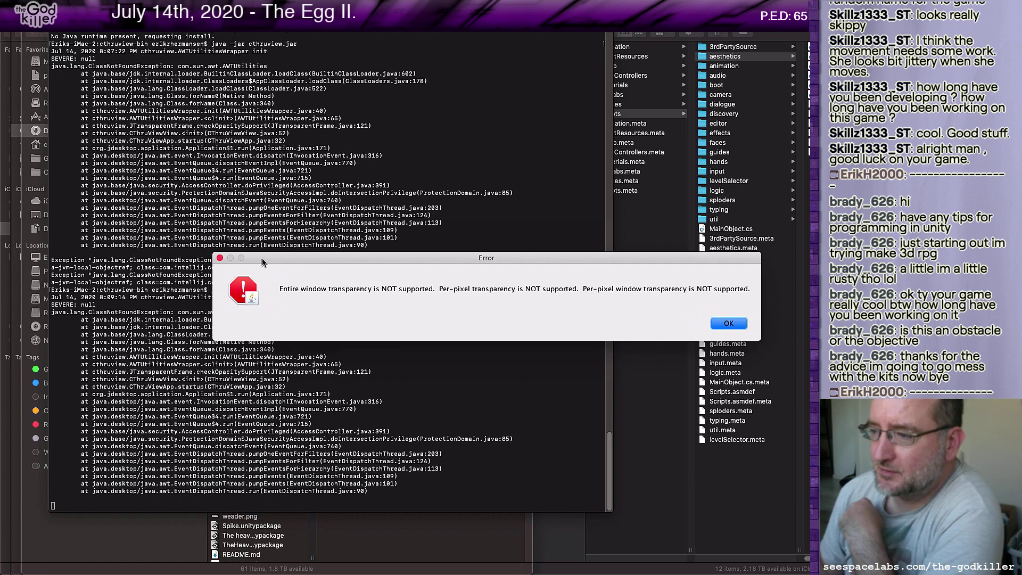
left_click_drag(256, 261, 494, 223)
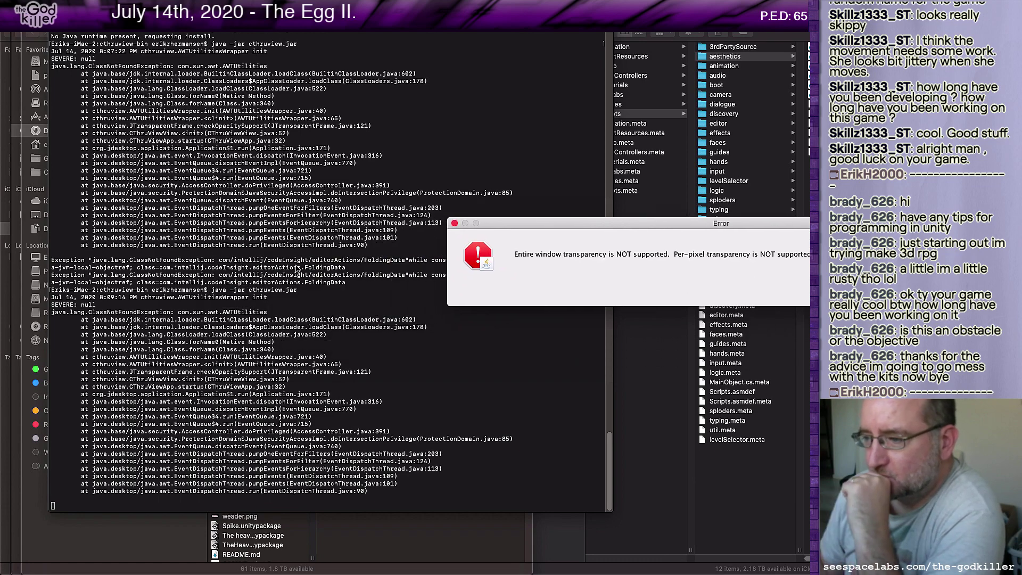
scroll(298, 269, "up", 10)
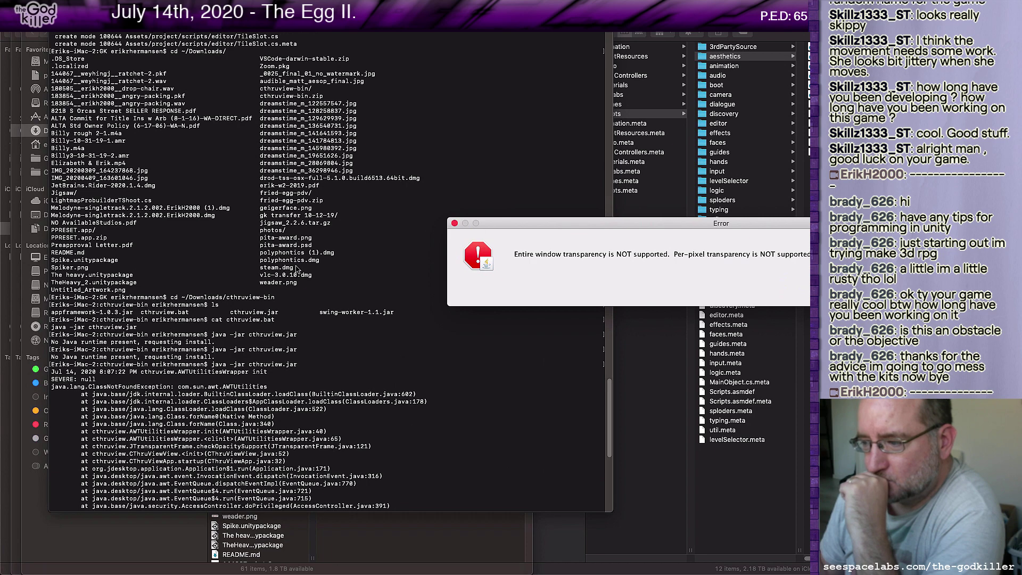
Review the Terminal output from the cthruview.jar launches, moving the error dialog clear of the text
scroll(296, 269, "down", 10)
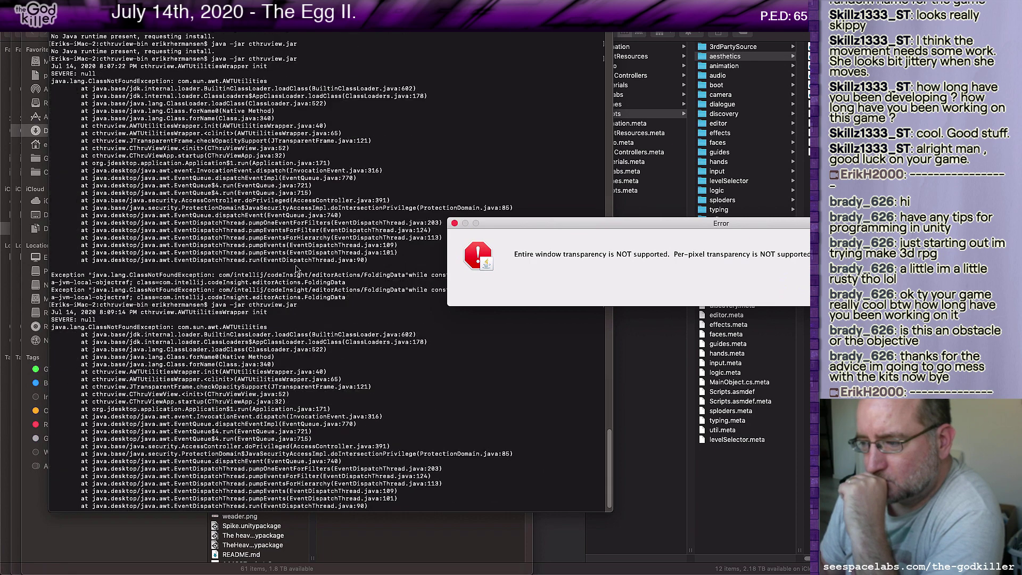
scroll(297, 269, "down", 1)
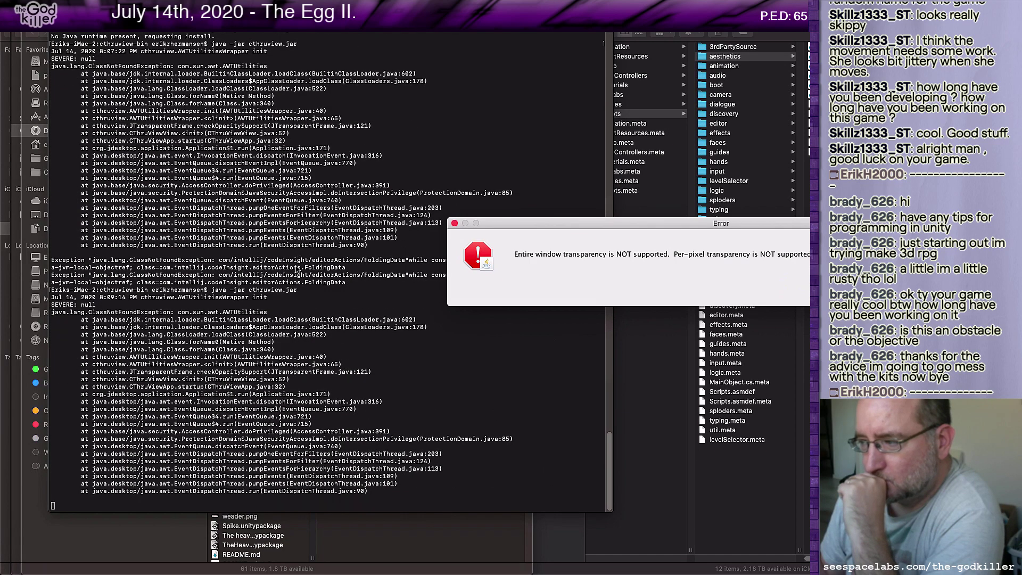
left_click_drag(513, 225, 746, 207)
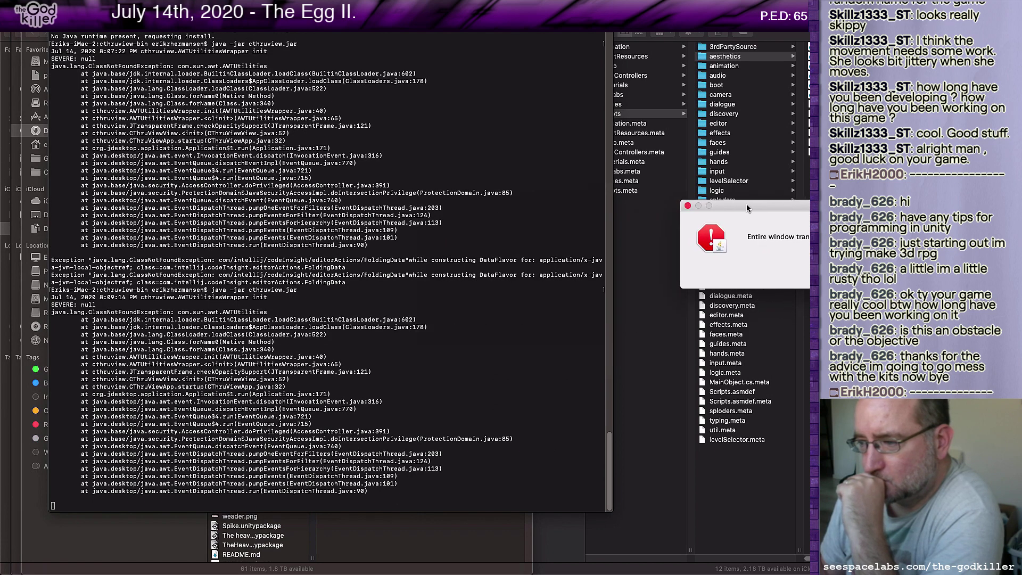
left_click_drag(746, 207, 514, 162)
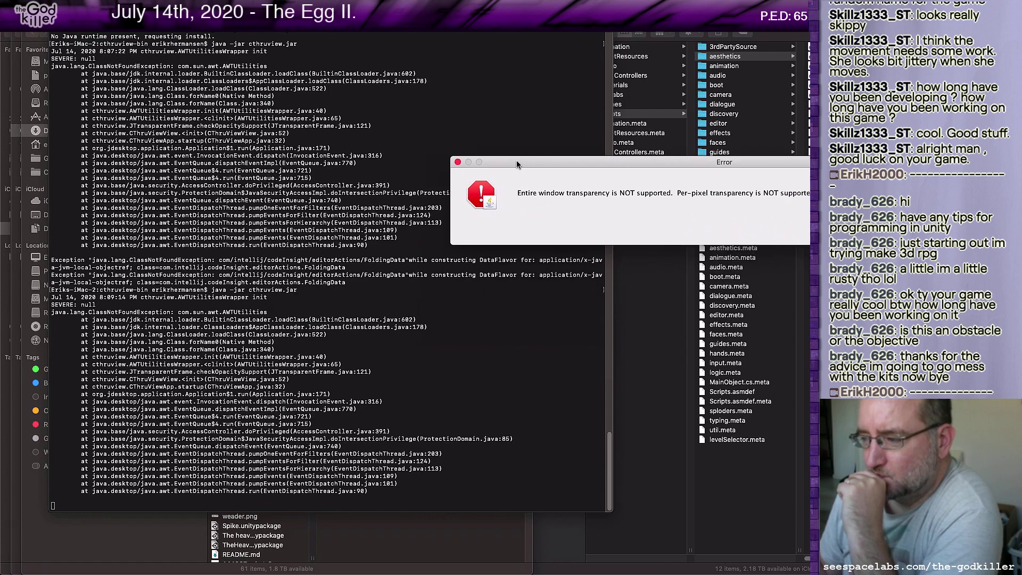
scroll(207, 313, "up", 1)
scroll(207, 313, "up", 10)
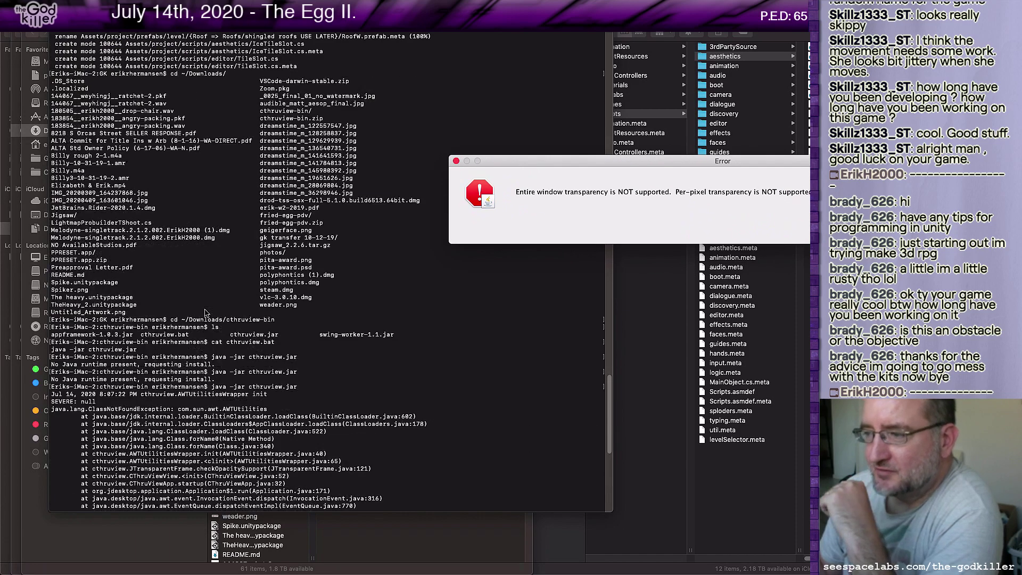
scroll(207, 313, "down", 11)
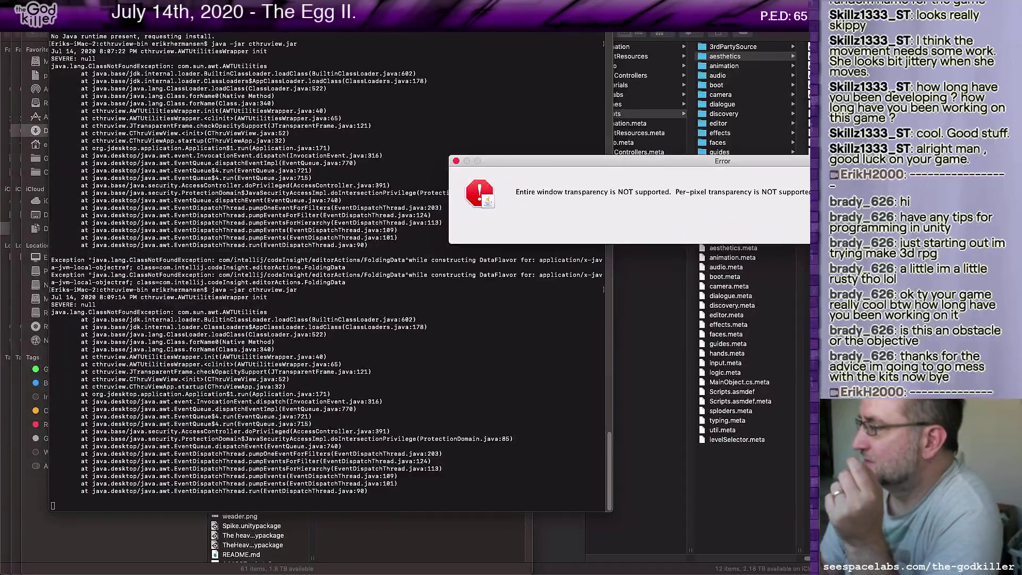
Dismiss the transparency error, set the image opacity slider to about 30 in the enlarged CThruView window, and open its image chooser
key("Return")
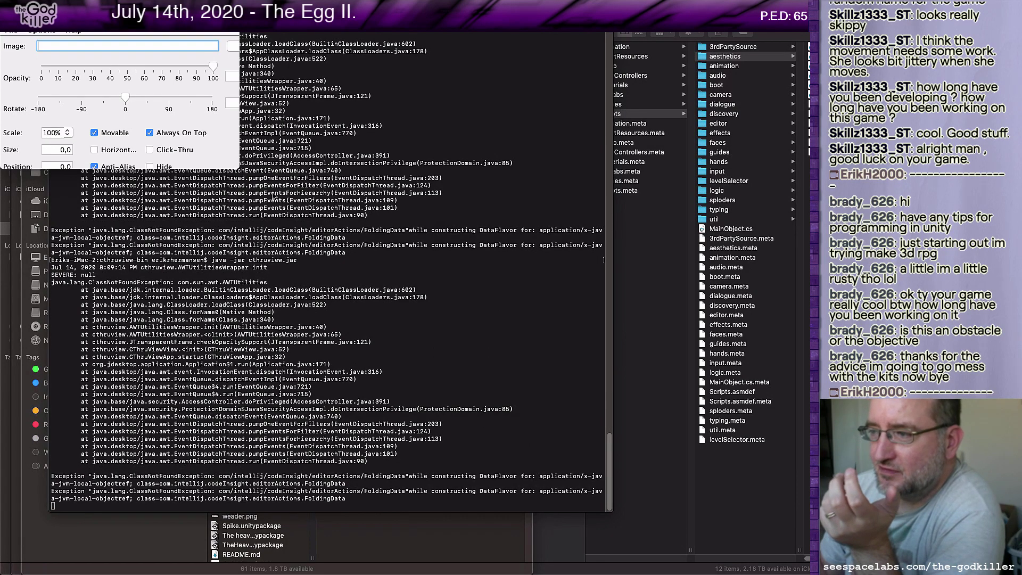
left_click_drag(239, 161, 434, 292)
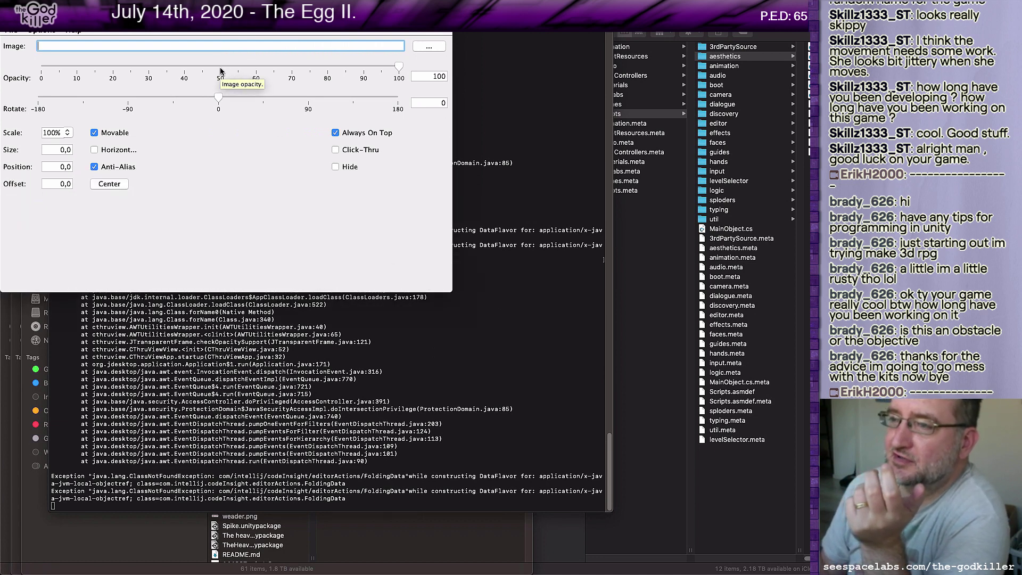
left_click(150, 67)
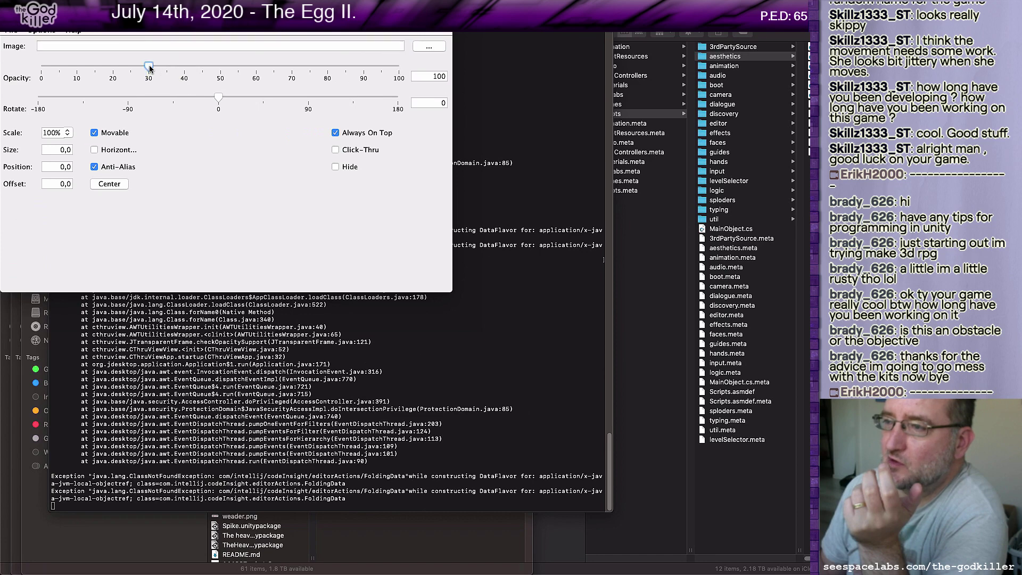
left_click(430, 47)
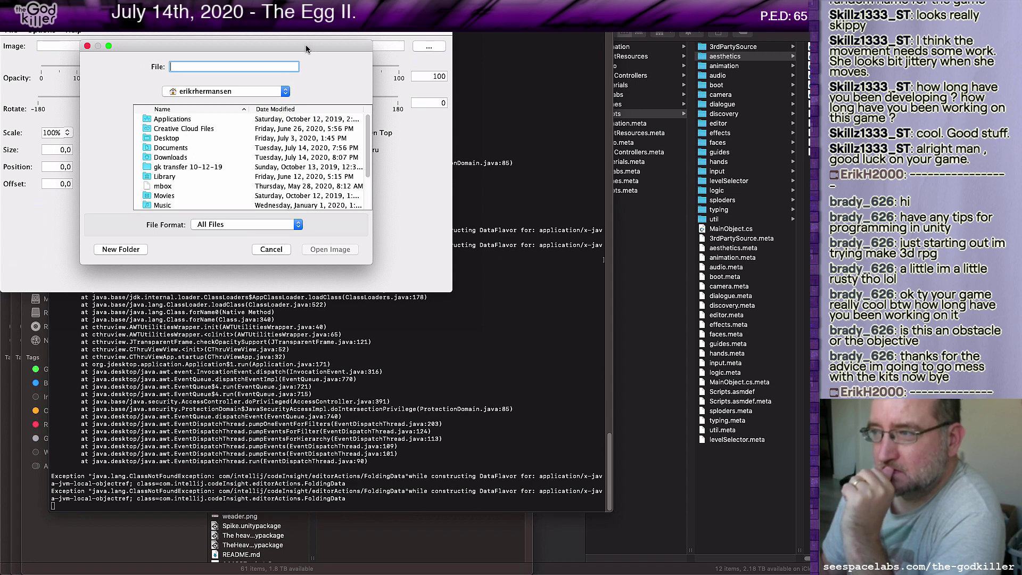
left_click_drag(305, 48, 727, 151)
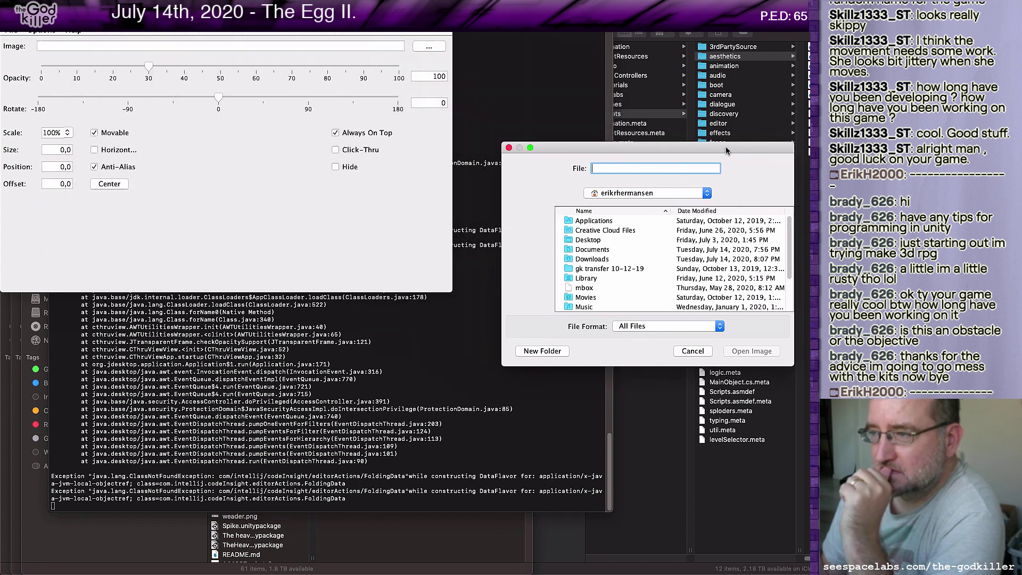
Switch to Unity and frame the Corner mesh's grid and arc guide in the Scene view
key("super+Tab")
key("super+Tab")
key("super+Tab")
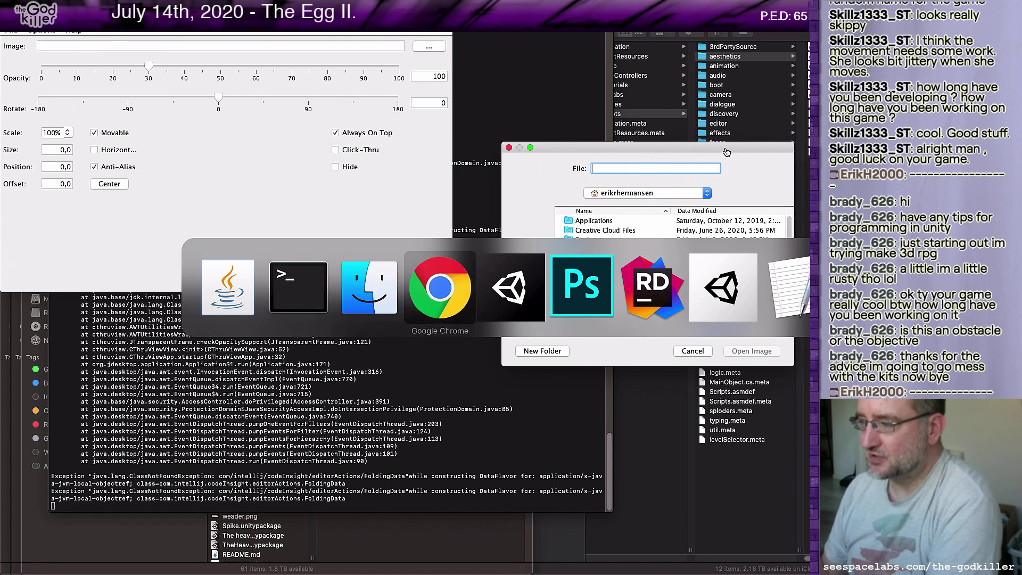
key("super+Tab")
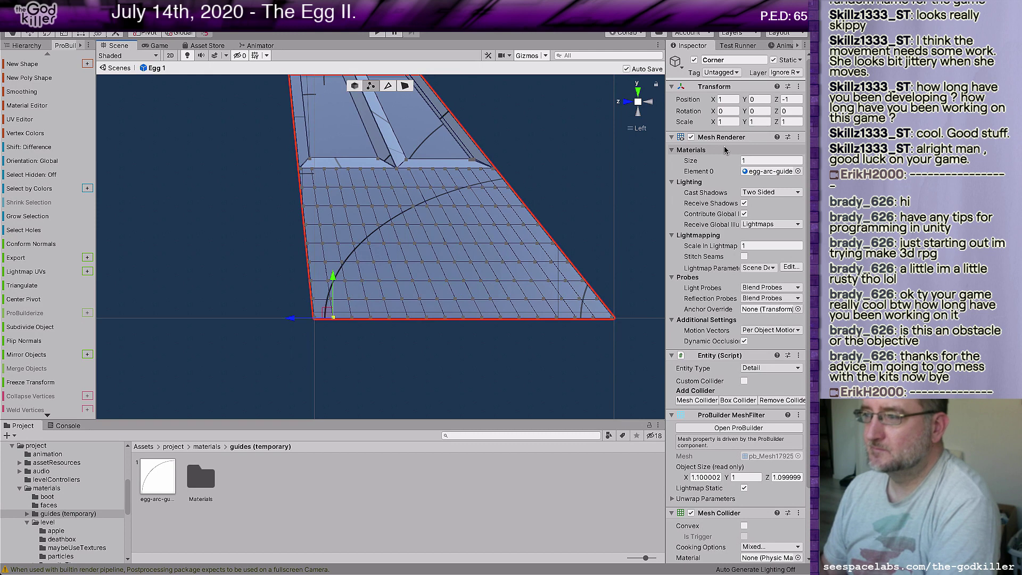
scroll(541, 172, "up", 3)
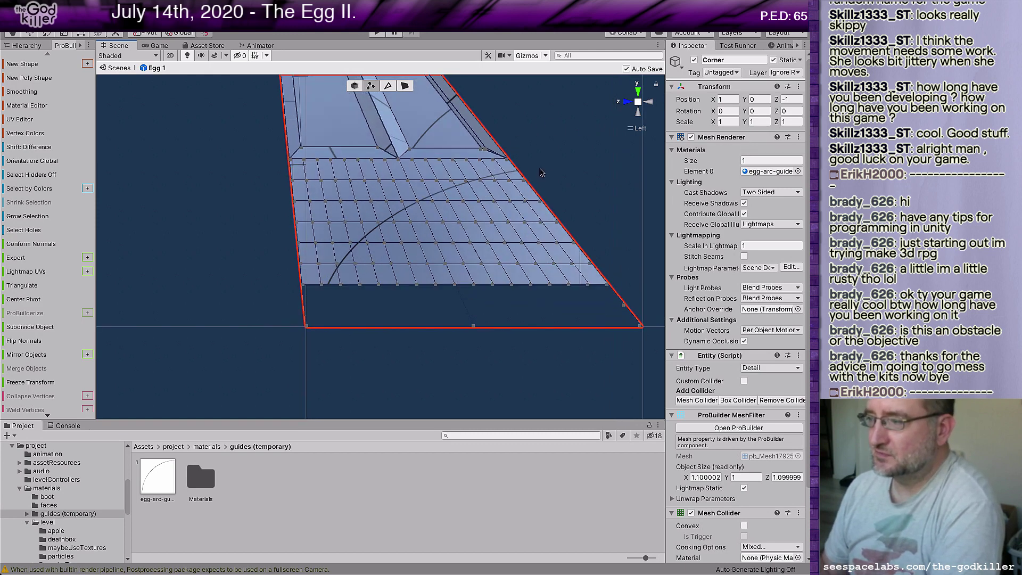
scroll(540, 172, "down", 2)
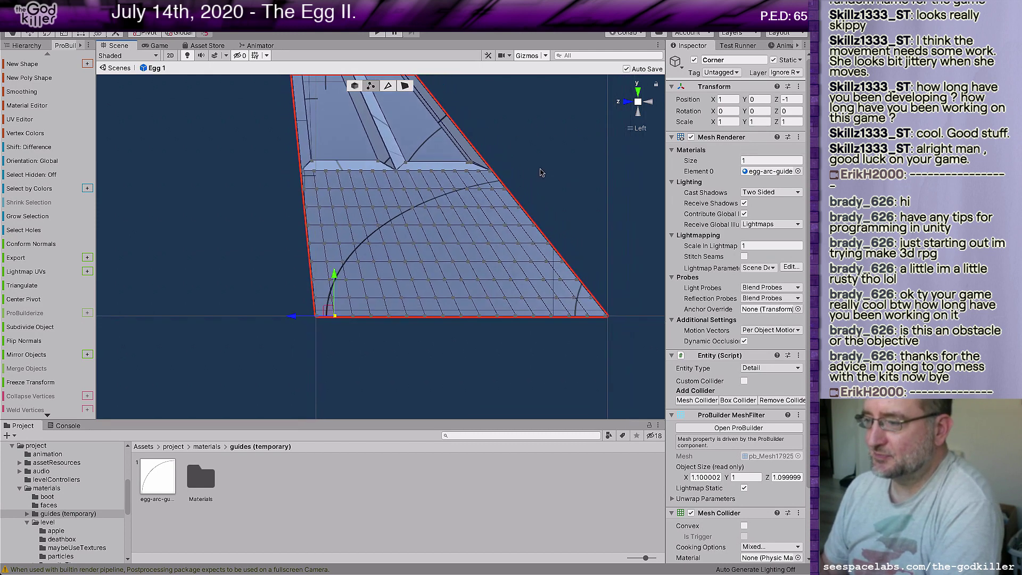
middle_click_drag(563, 178, 522, 180)
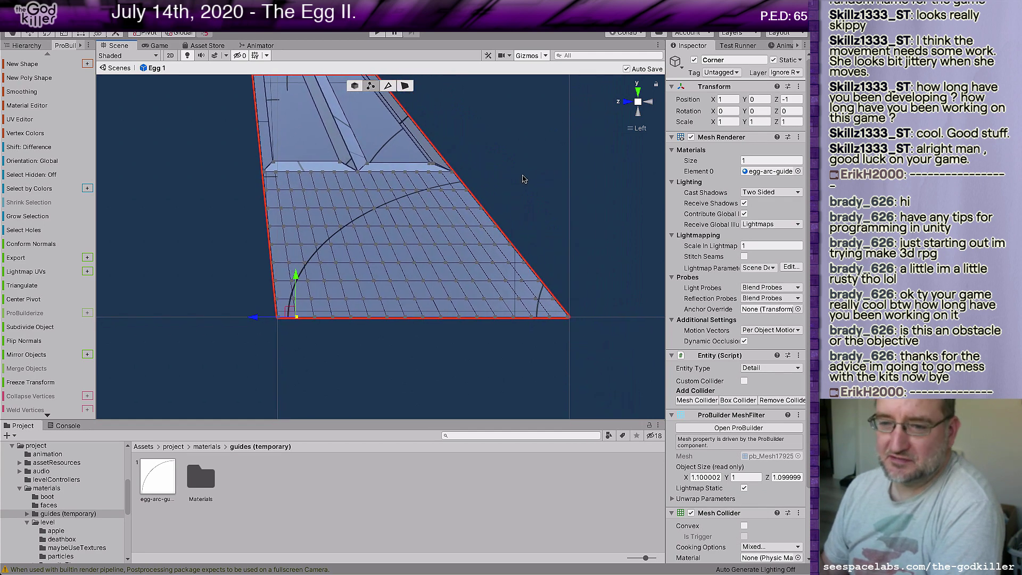
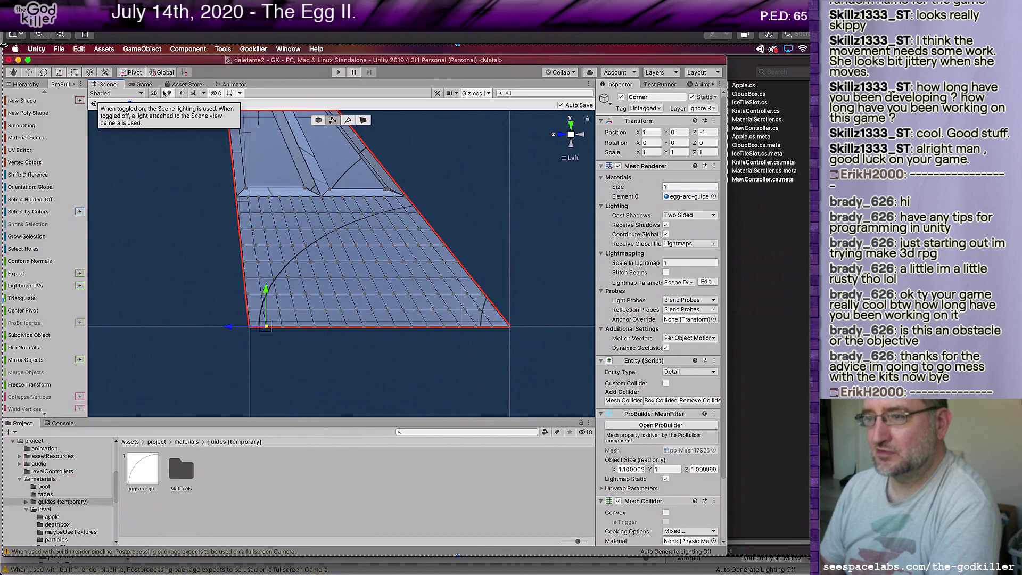
Draw and adjust a rectangular selection on the Unity screenshot around the Corner mesh's grid and arc
left_click_drag(5, 45, 17, 43)
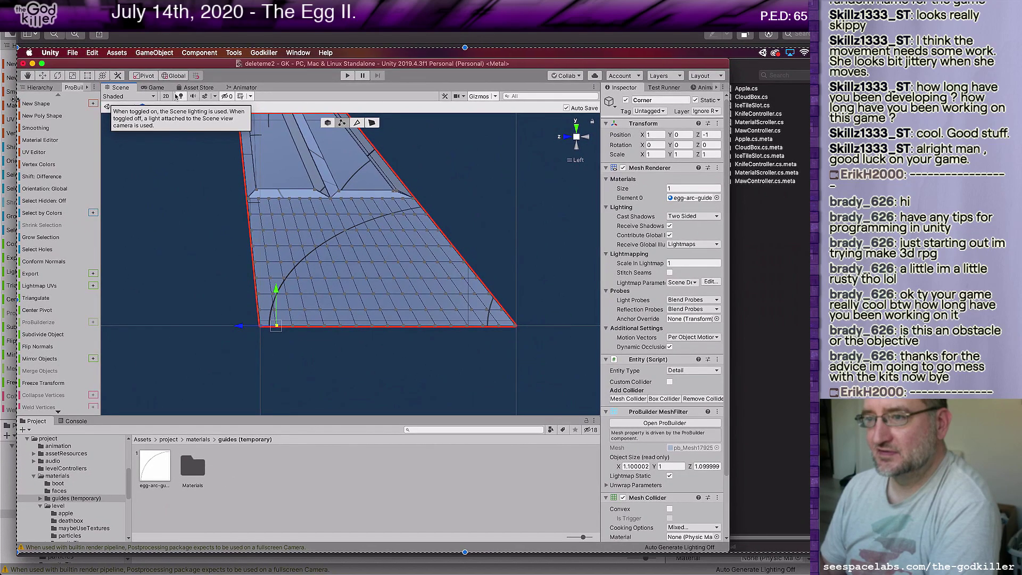
mouse_move(16, 99)
left_mouse_down()
mouse_move(31, 100)
mouse_move(1, 100)
left_mouse_up()
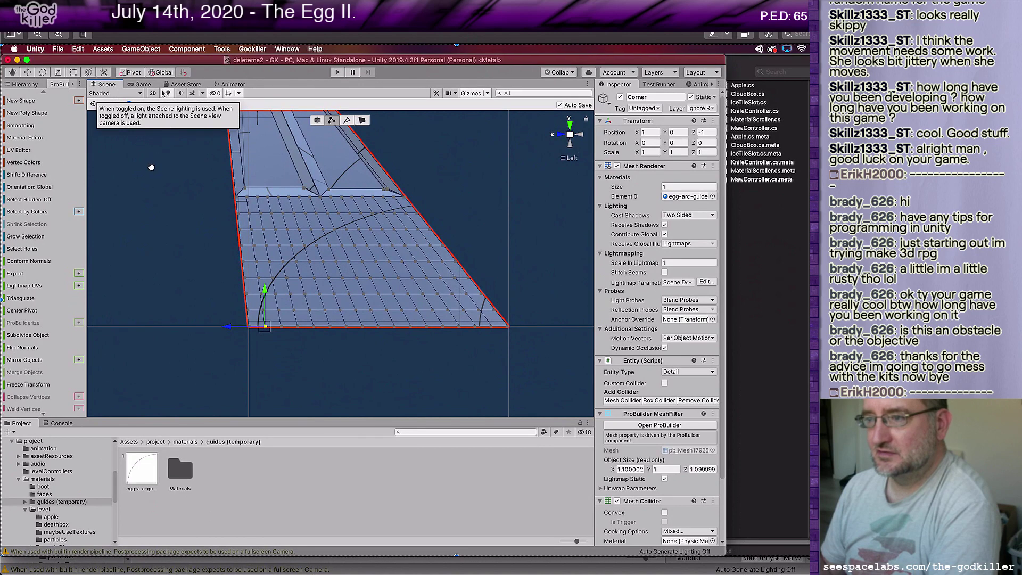
left_click_drag(152, 168, 349, 235)
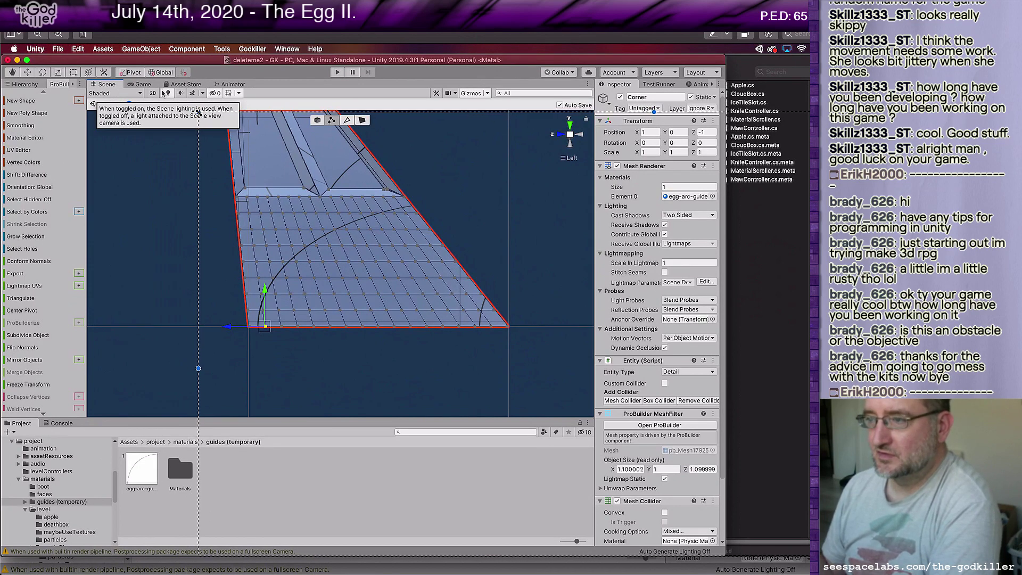
left_click_drag(198, 112, 222, 185)
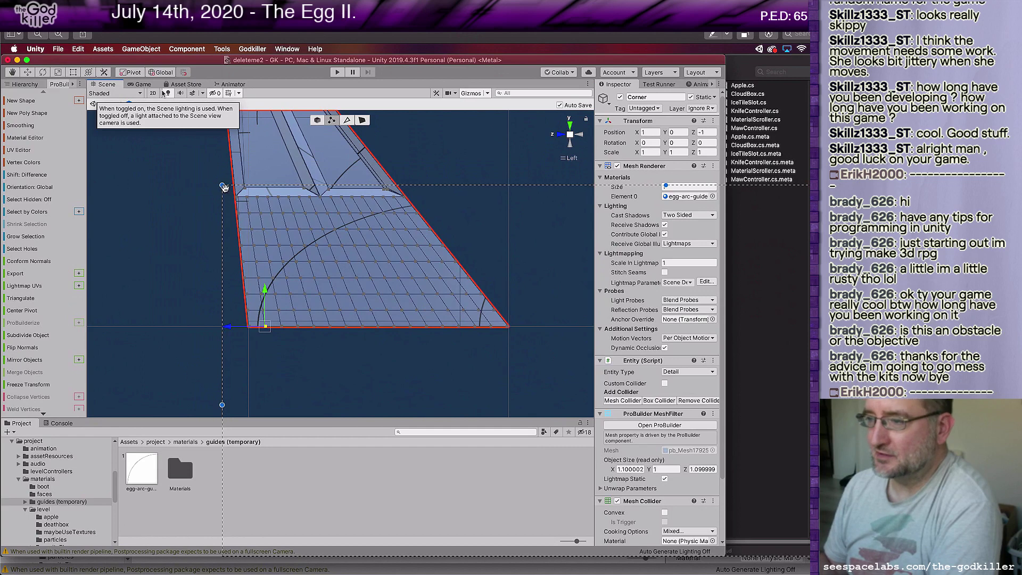
left_click_drag(223, 185, 544, 359)
left_click_drag(625, 406, 293, 228)
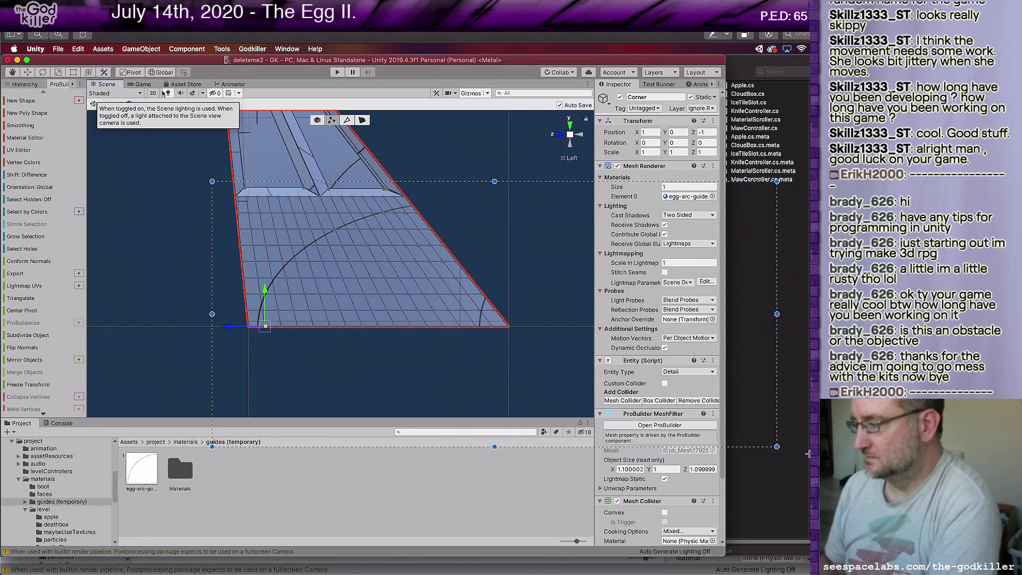
left_click_drag(775, 448, 521, 339)
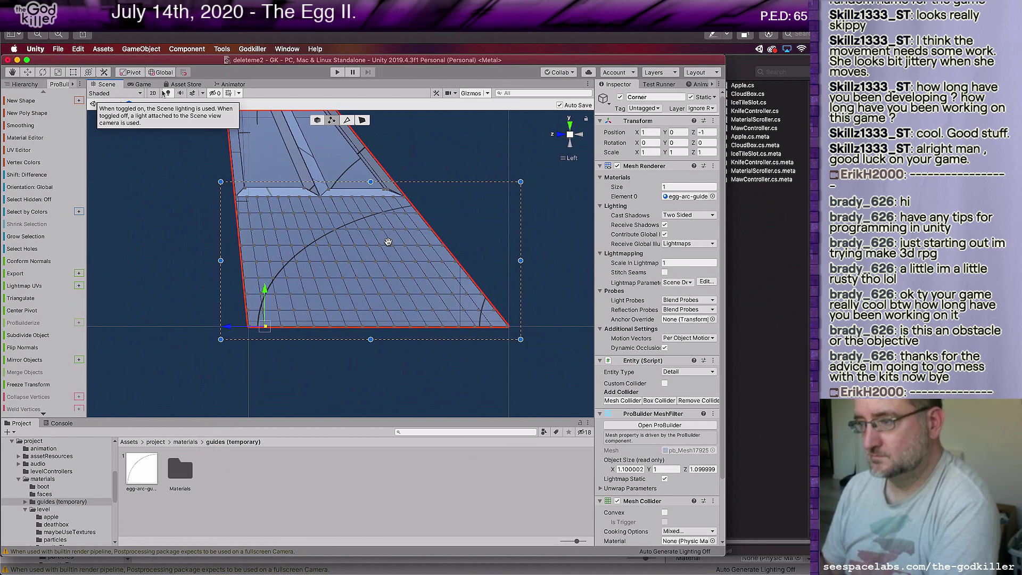
Switch to Photoshop and paste the copied screenshot area into a new 632 x 332 px document from the Clipboard preset
key("super+Tab")
key("super+Tab")
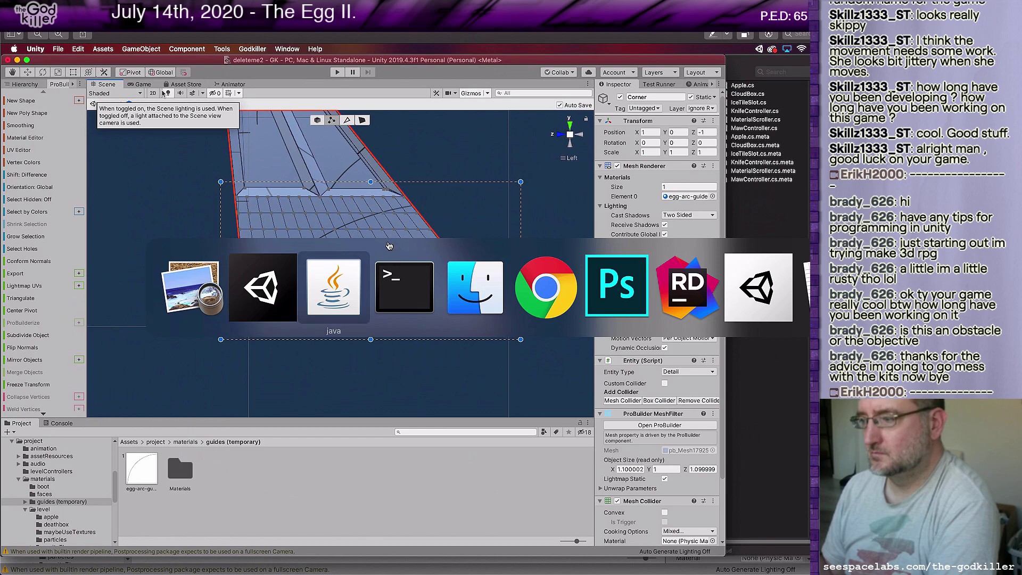
key("super+Tab")
key("super+Tab")
key("super+Tab")
key("super+Tab")
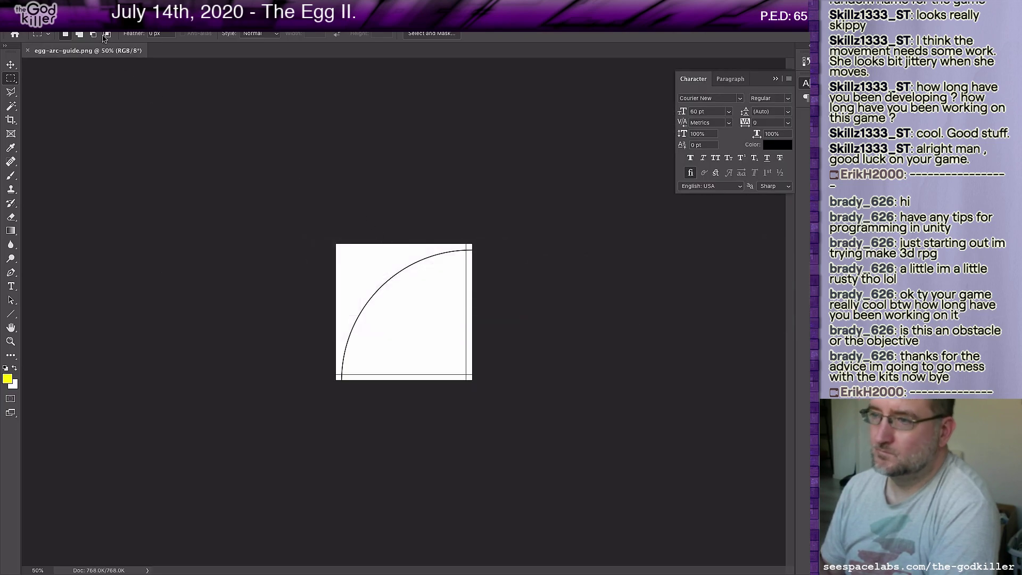
left_click(102, 4)
left_click(109, 18)
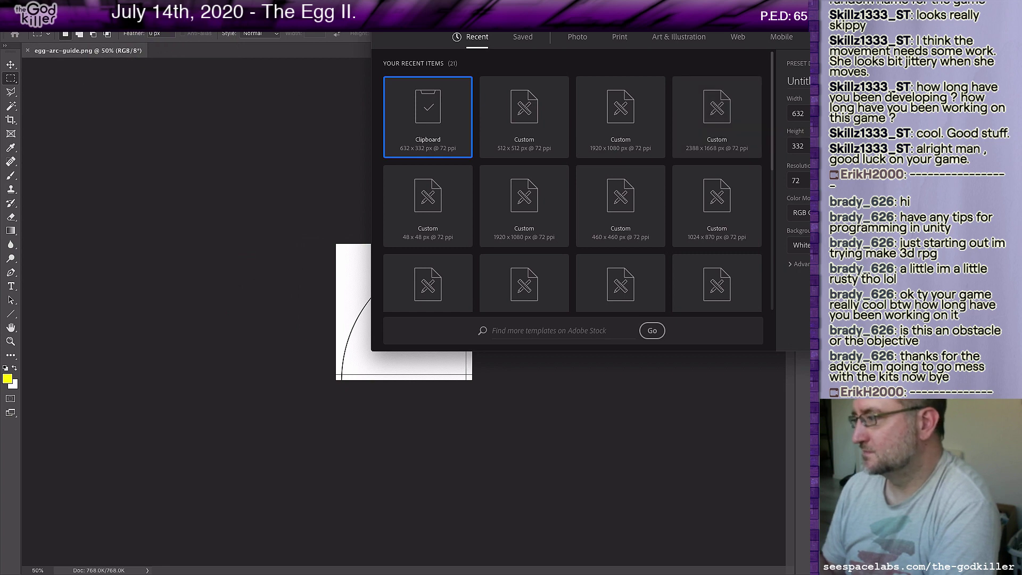
key("Return")
key("ctrl+v")
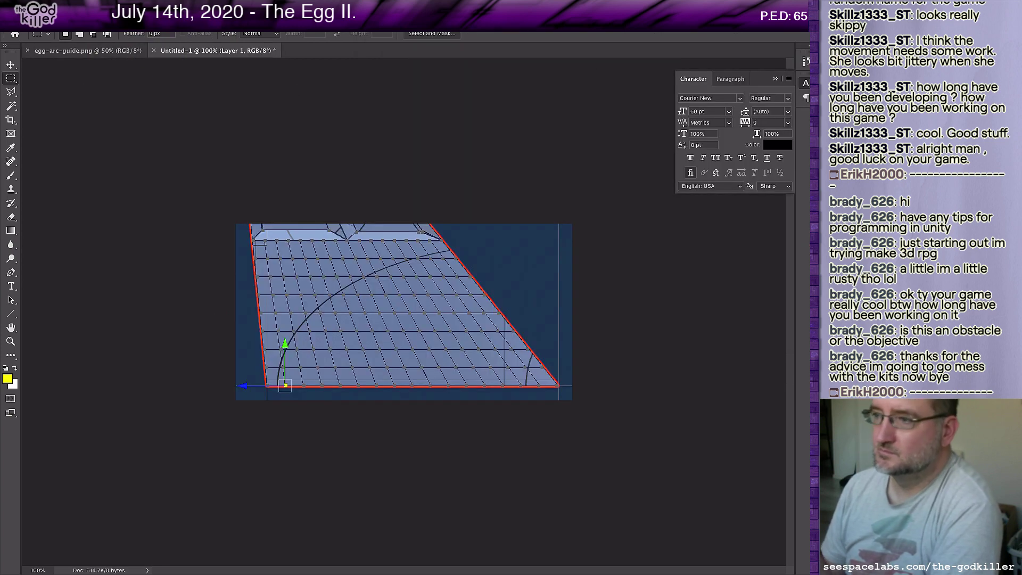
Turn the pasted mesh screenshot grey using Hue/Saturation with Saturation at -100
left_click(109, 19)
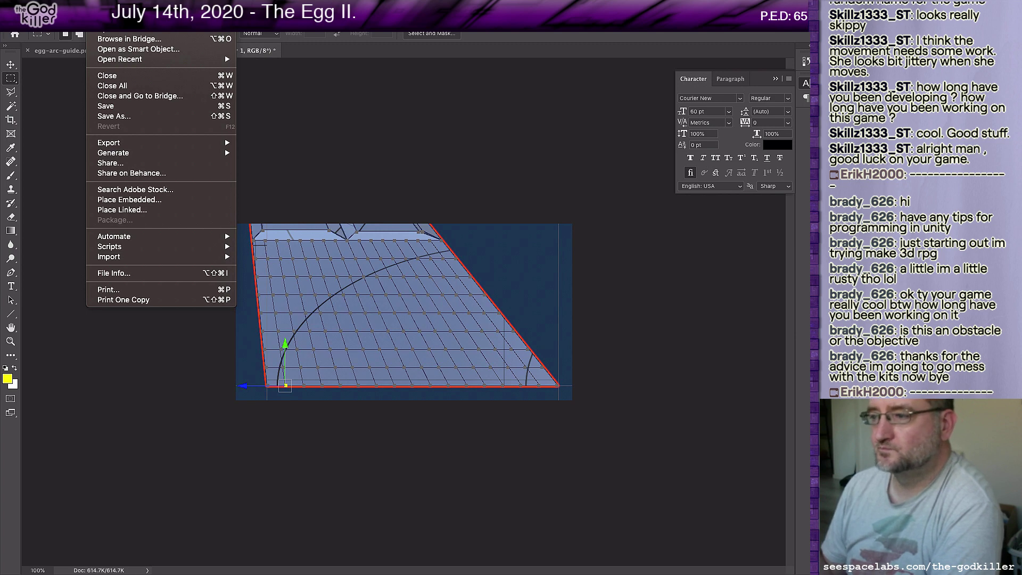
left_click(56, 100)
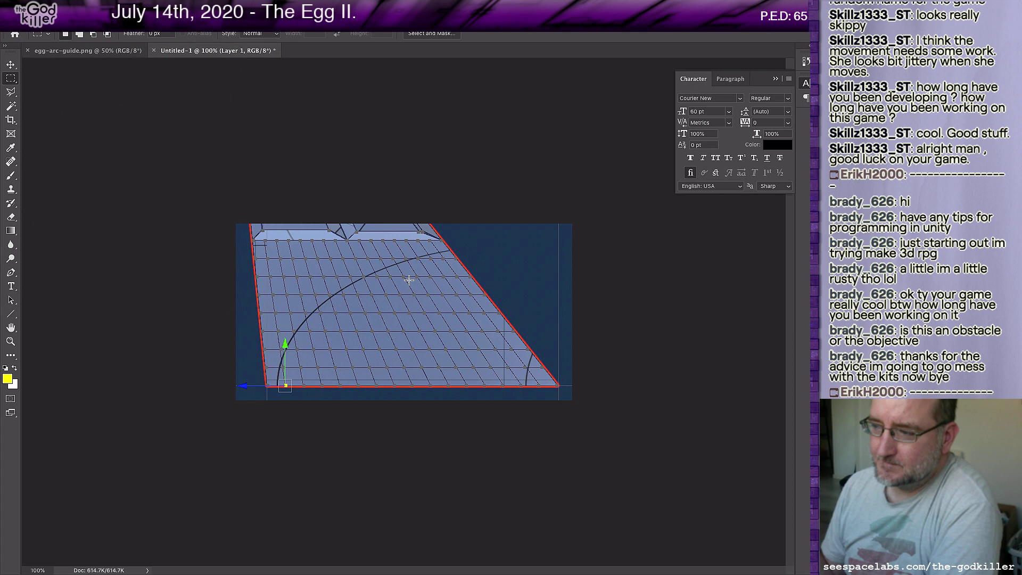
left_click(147, 6)
mouse_move(170, 35)
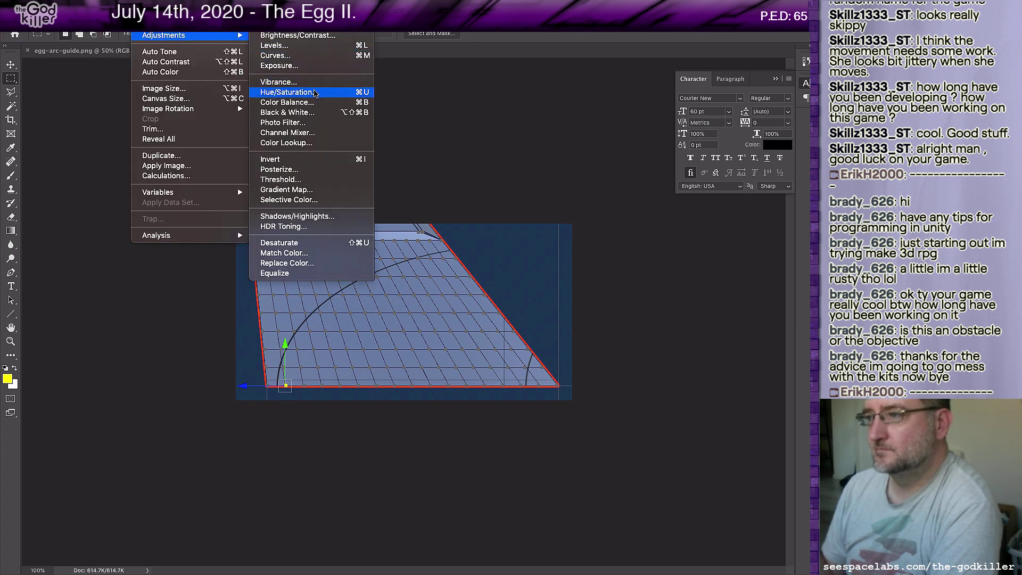
left_click(286, 92)
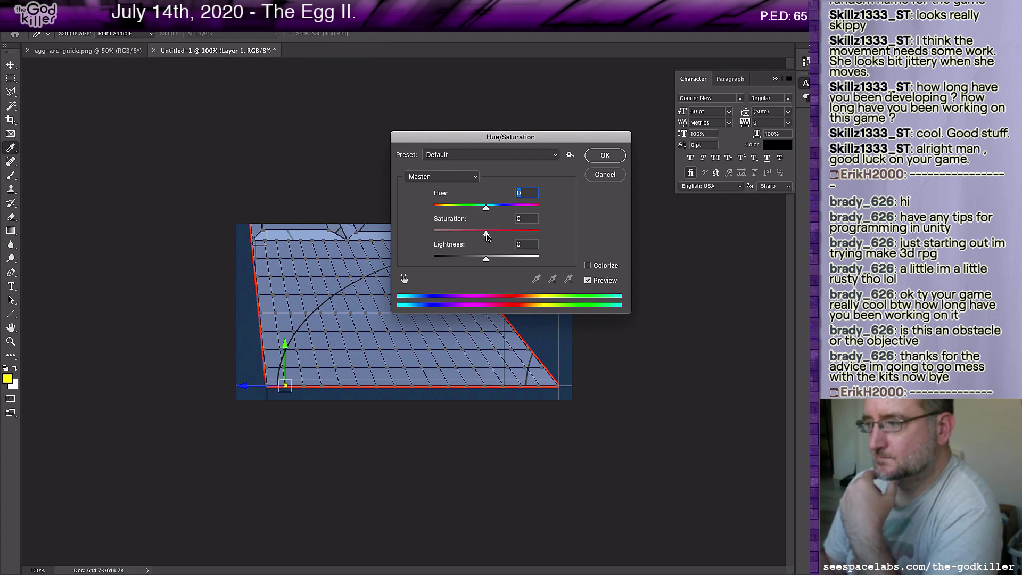
left_click_drag(486, 234, 428, 234)
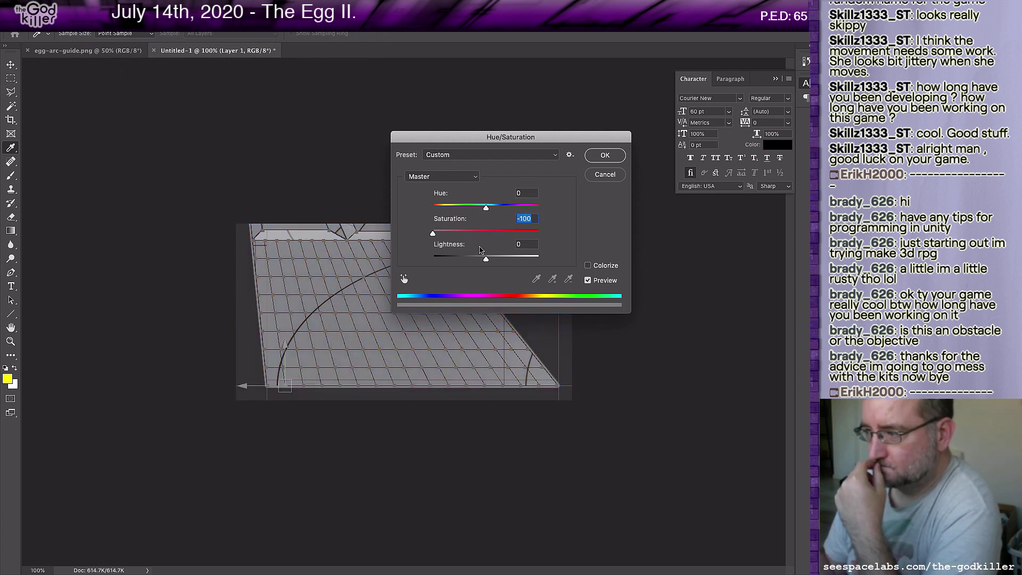
left_click(603, 155)
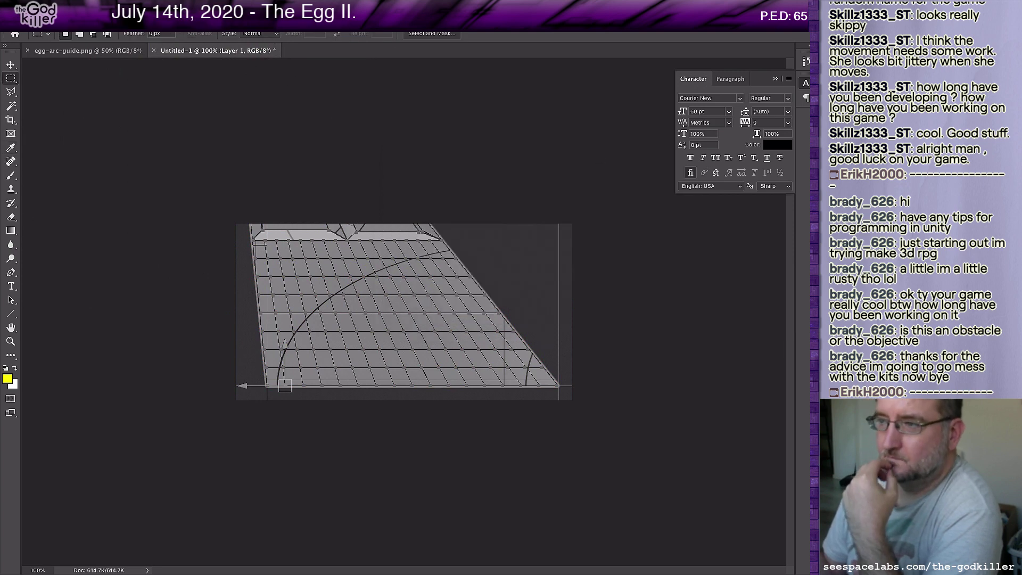
Begin saving the grey mesh screenshot as a new file in the Downloads folder, naming it arc-overlay1
left_click(143, 27)
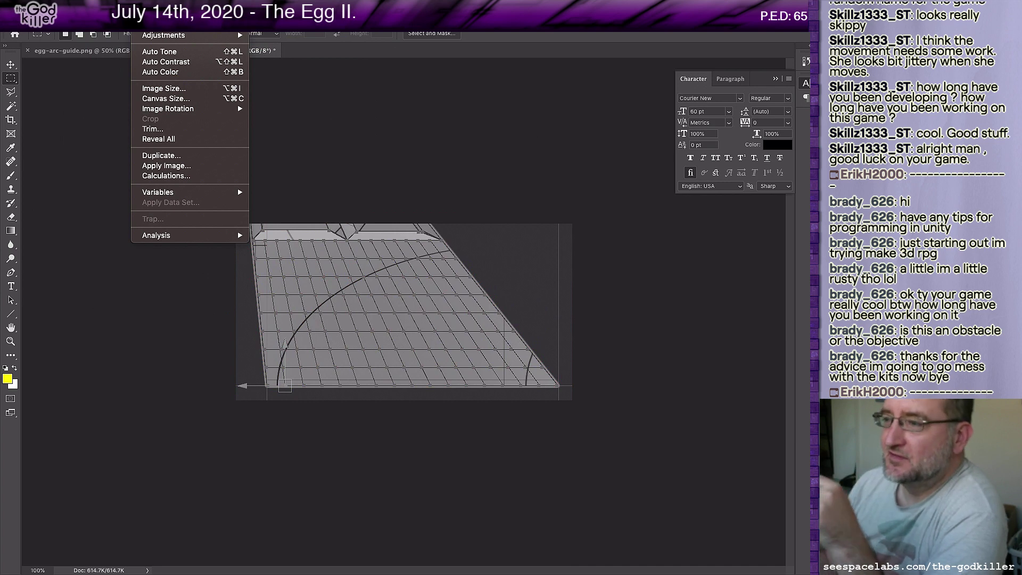
key("Left")
key("Left")
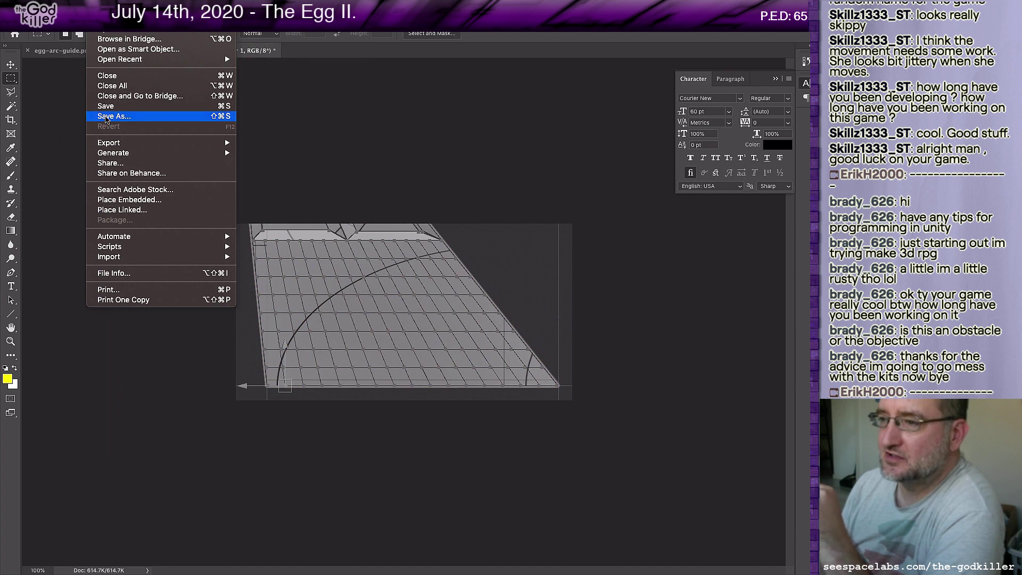
left_click(105, 116)
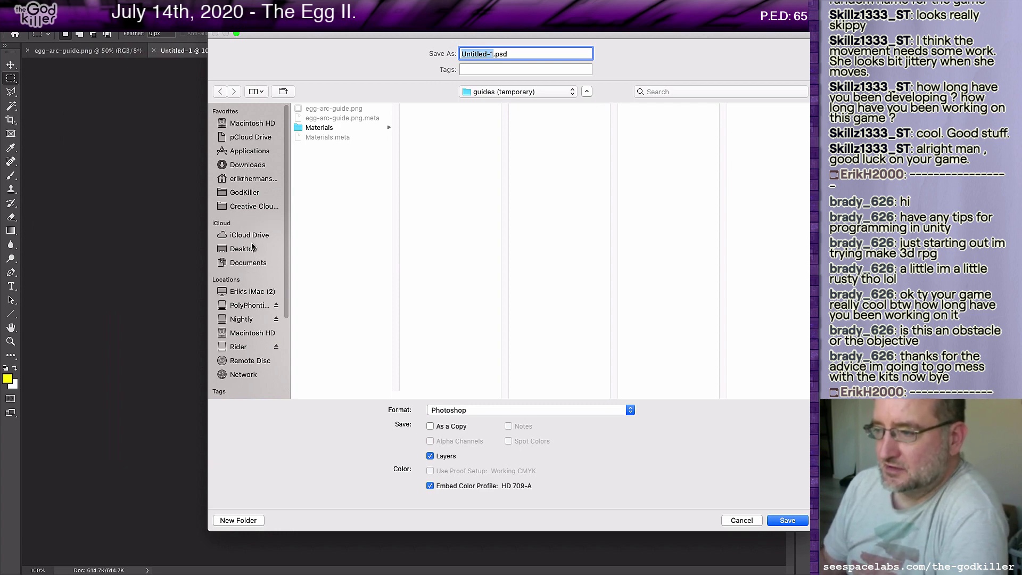
left_click(254, 163)
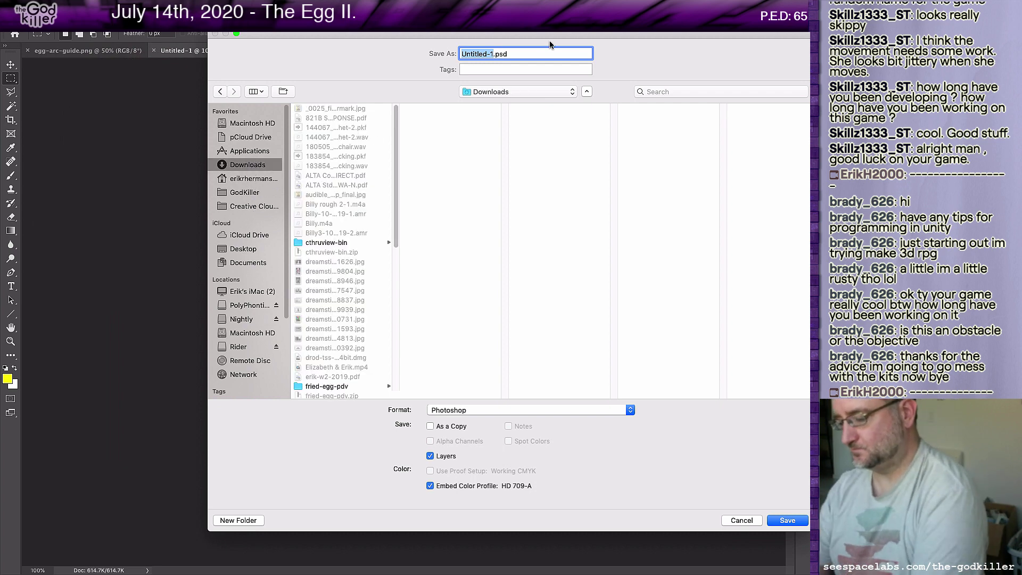
type("overlay")
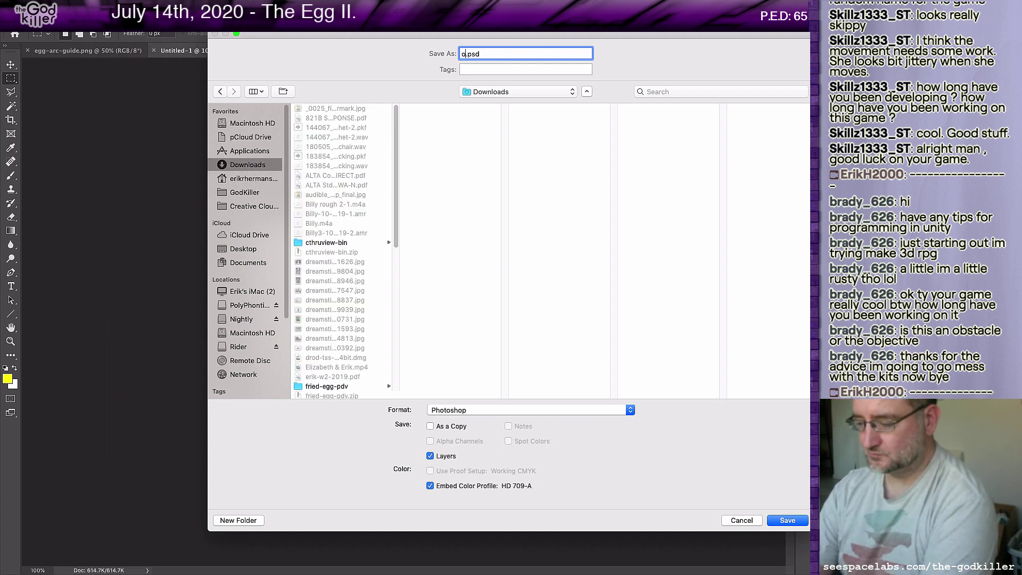
type("1")
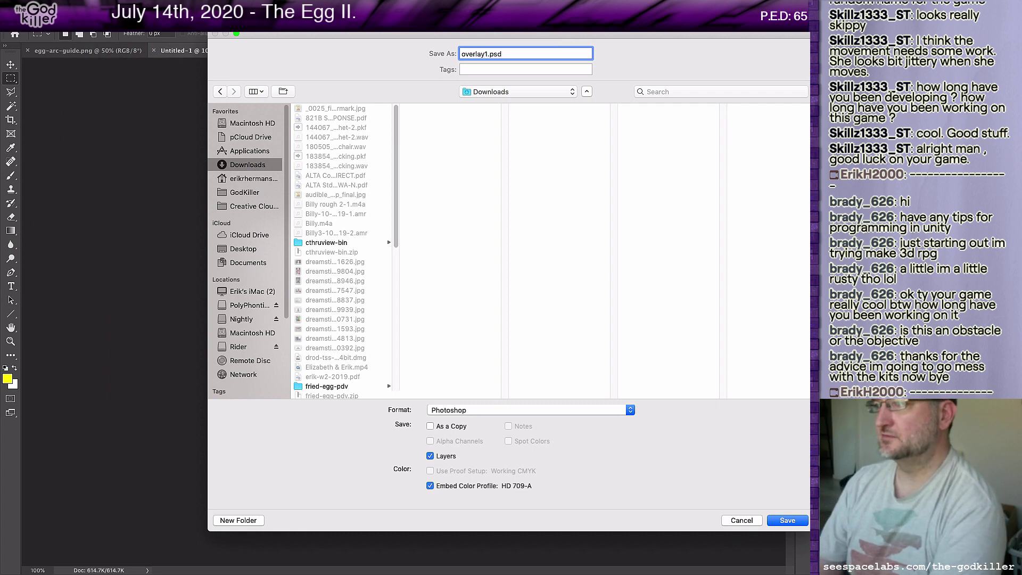
left_click(461, 54)
type("arc-")
key("super+Right")
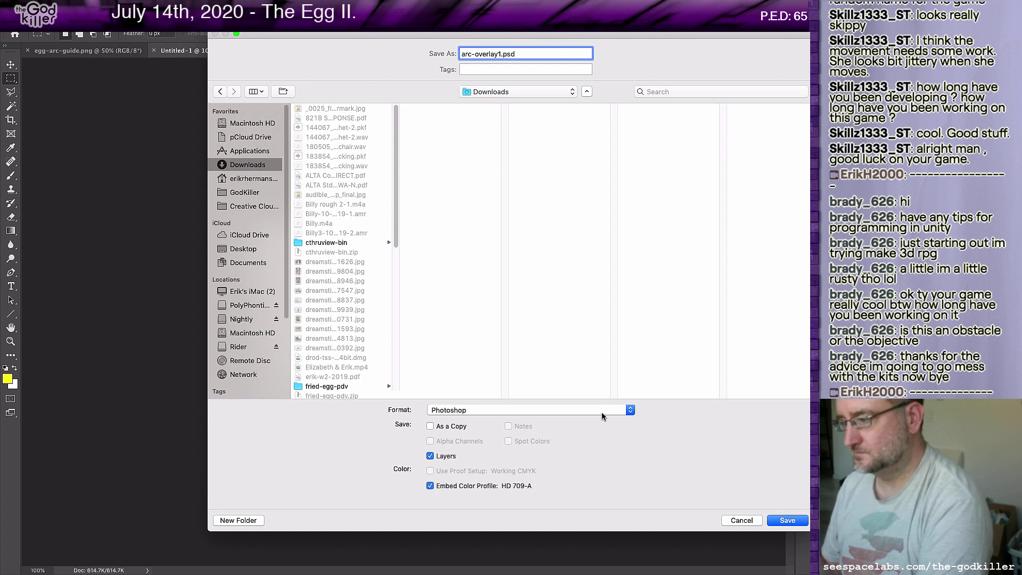
Set the file format to PNG and save the image with the large file size (fastest saving) option
left_click(605, 415)
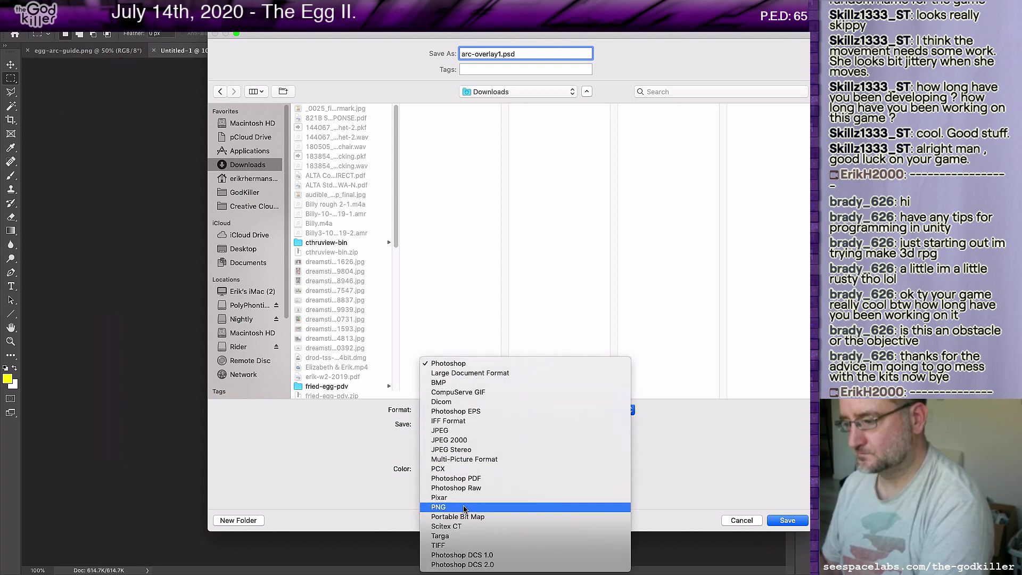
left_click(459, 508)
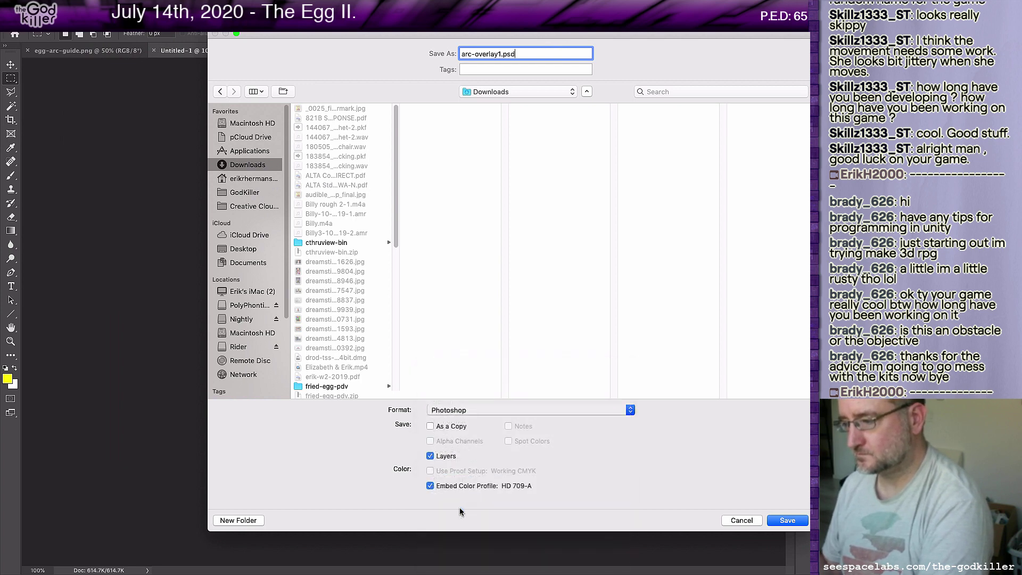
left_click(788, 519)
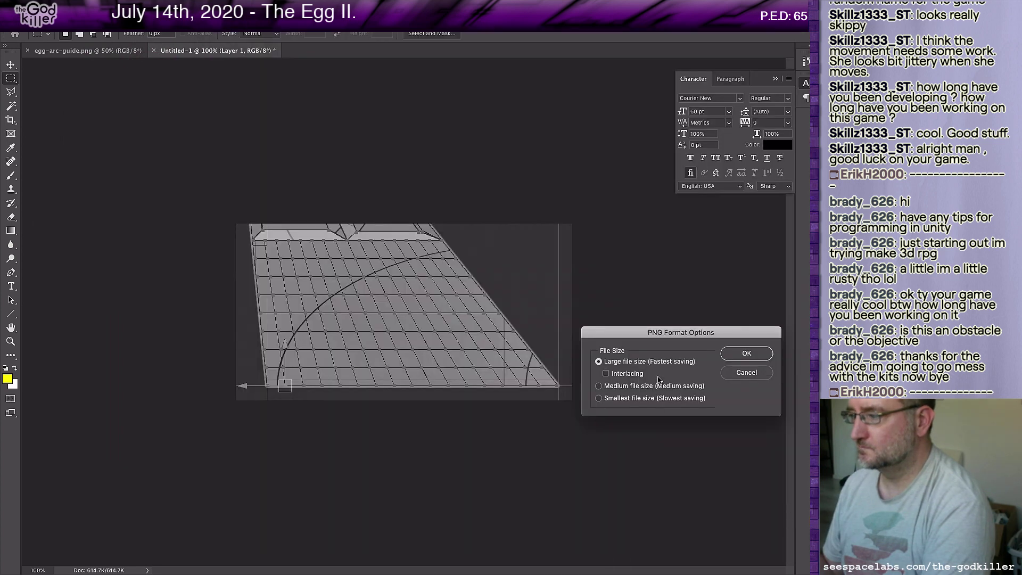
left_click(746, 354)
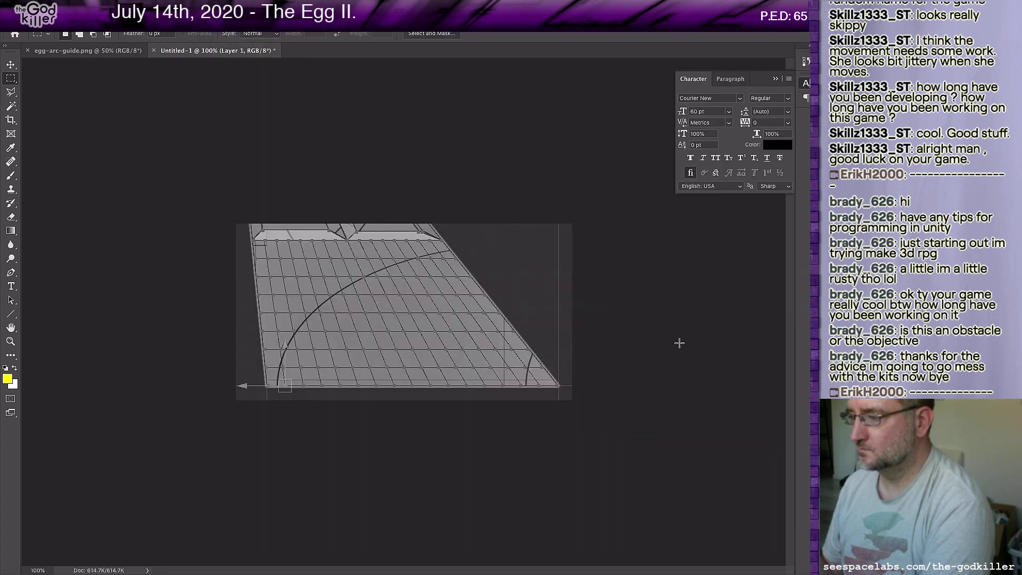
Switch to CThruView, load arc-overlay1.png from the Downloads folder, and move the overlay image clear of the settings window
key("super+Tab")
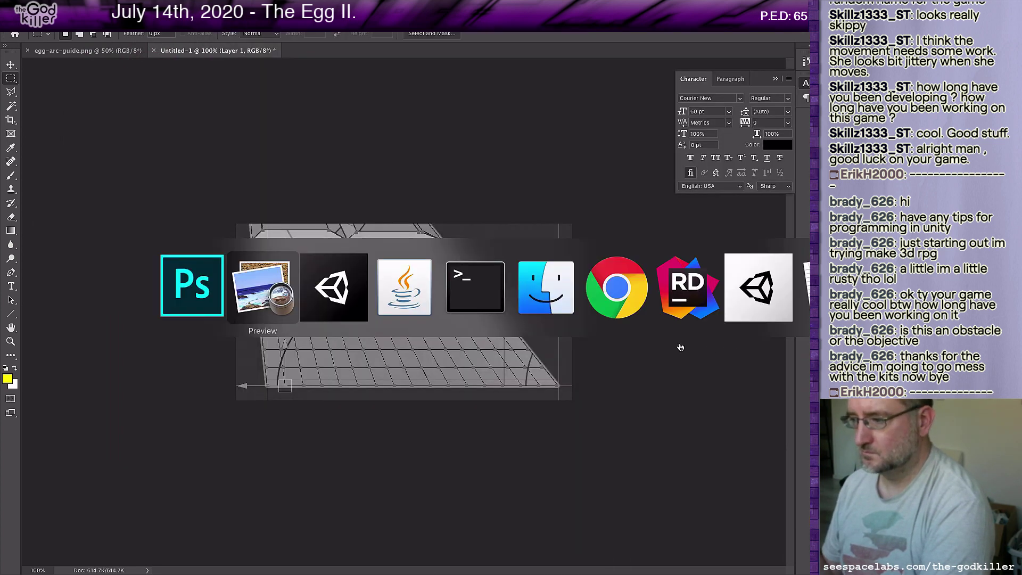
key("super+Tab")
key("super+Tab")
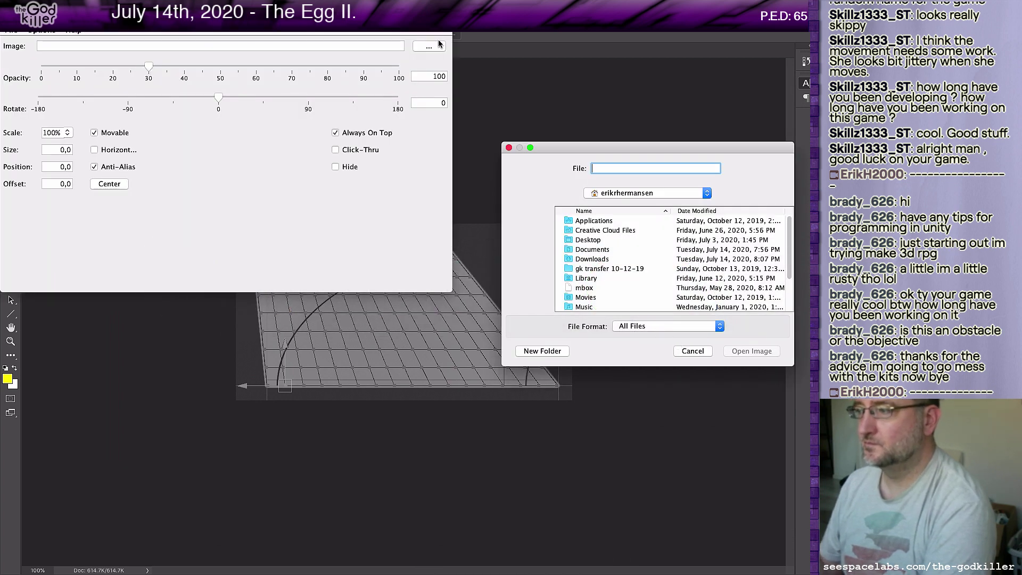
left_click(597, 260)
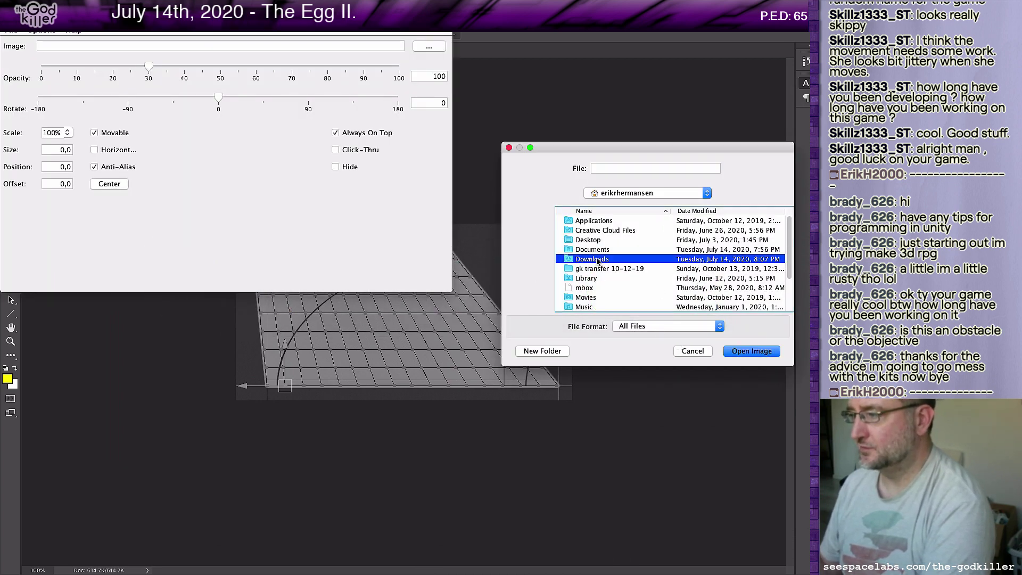
double_click(568, 260)
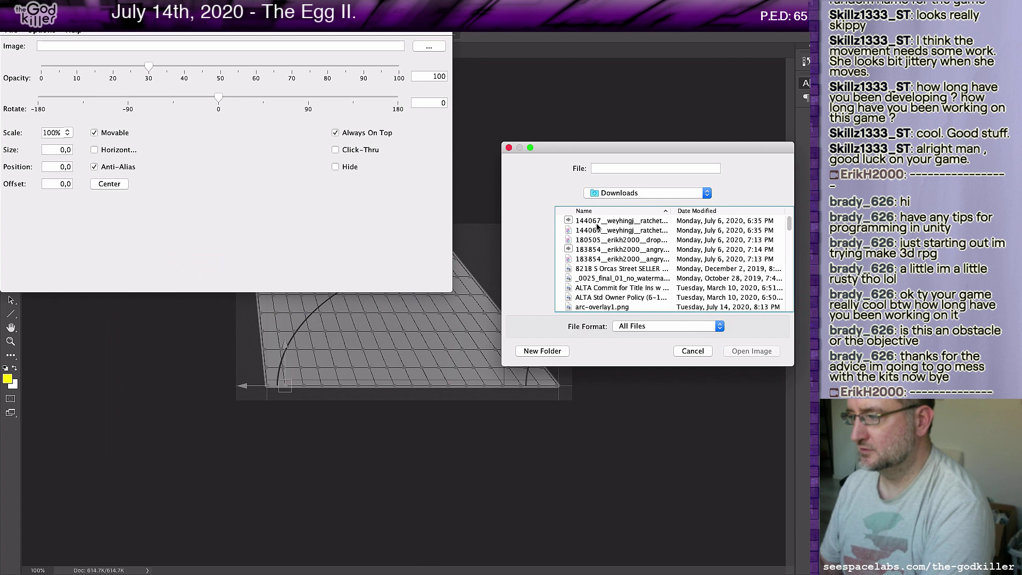
left_click(607, 307)
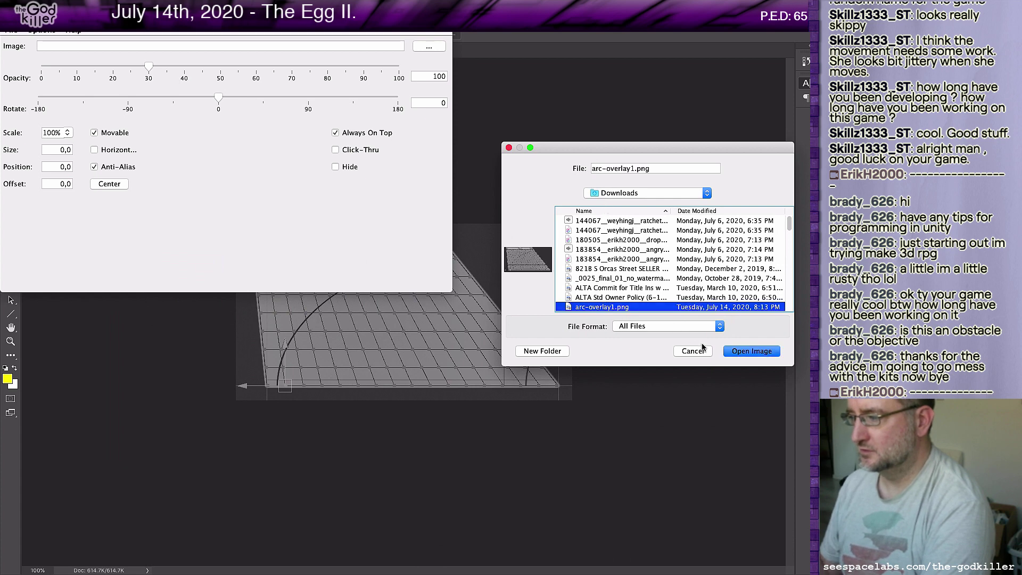
left_click(750, 353)
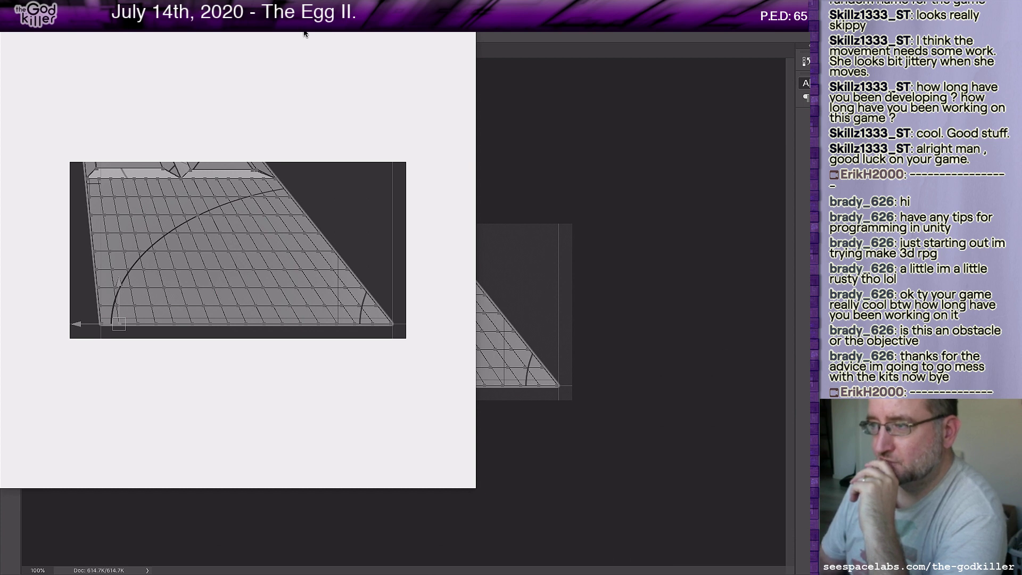
left_click_drag(305, 33, 596, 72)
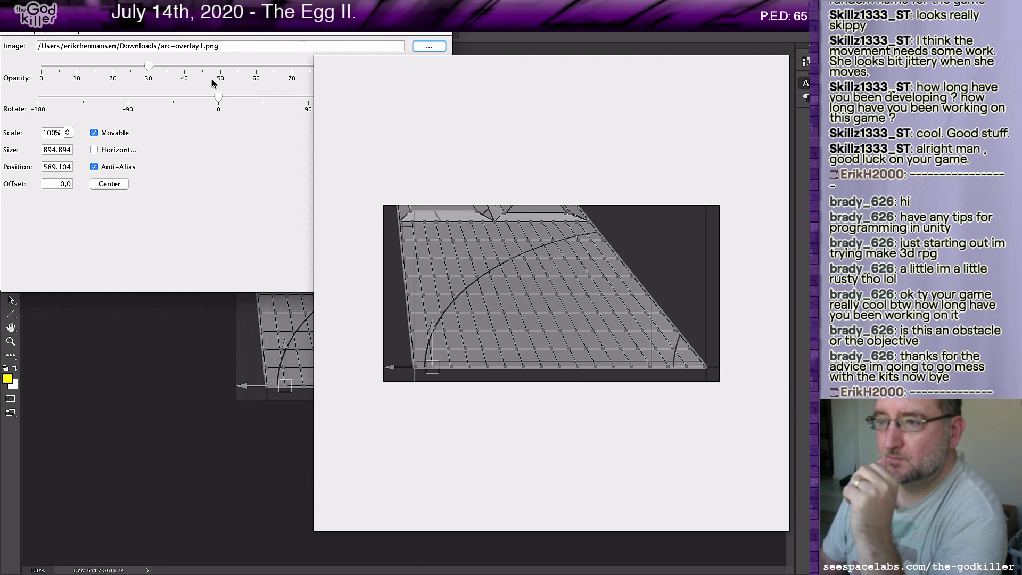
left_click_drag(404, 120, 504, 131)
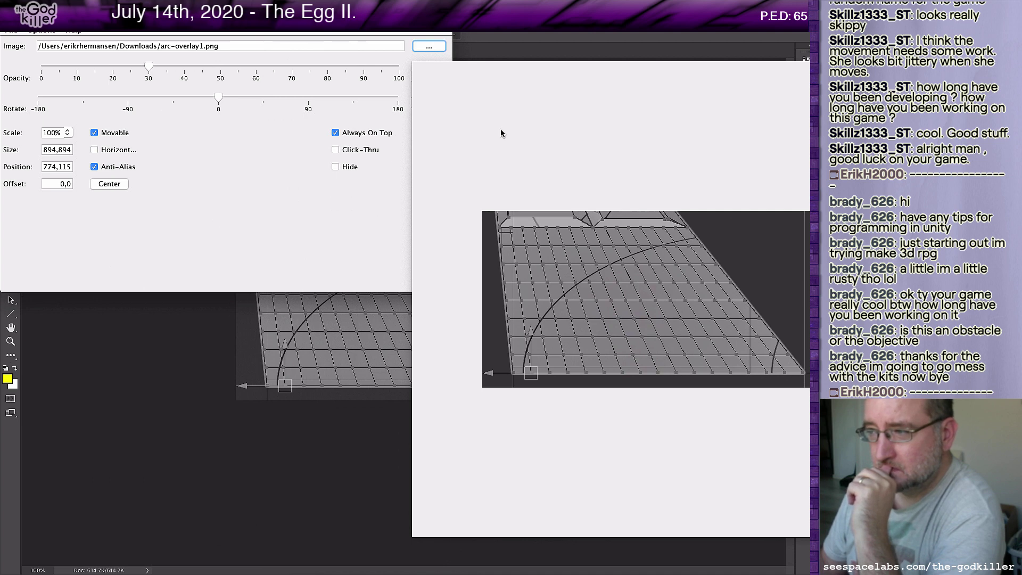
Try the overlay with Movable off and Click-Thru on, testing its opacity from 0 to 30
left_click(94, 133)
left_click(336, 150)
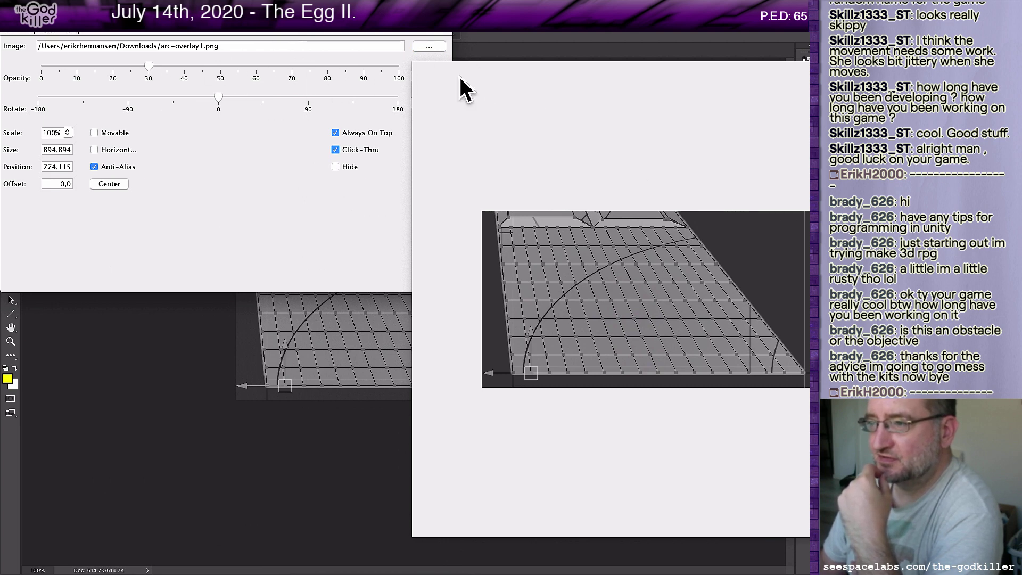
left_click(113, 67)
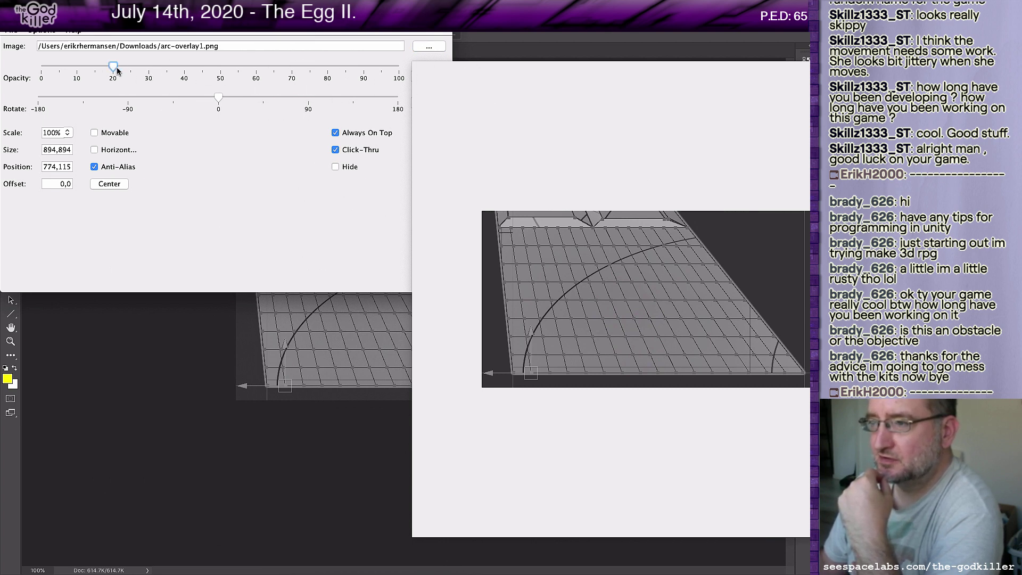
left_click_drag(113, 67, 3, 56)
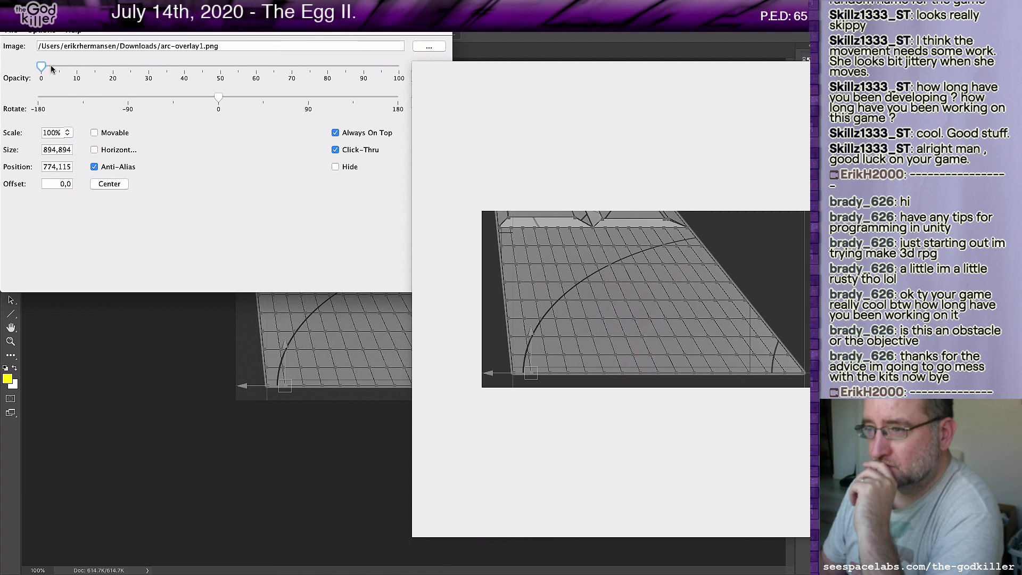
left_click_drag(41, 69, 149, 69)
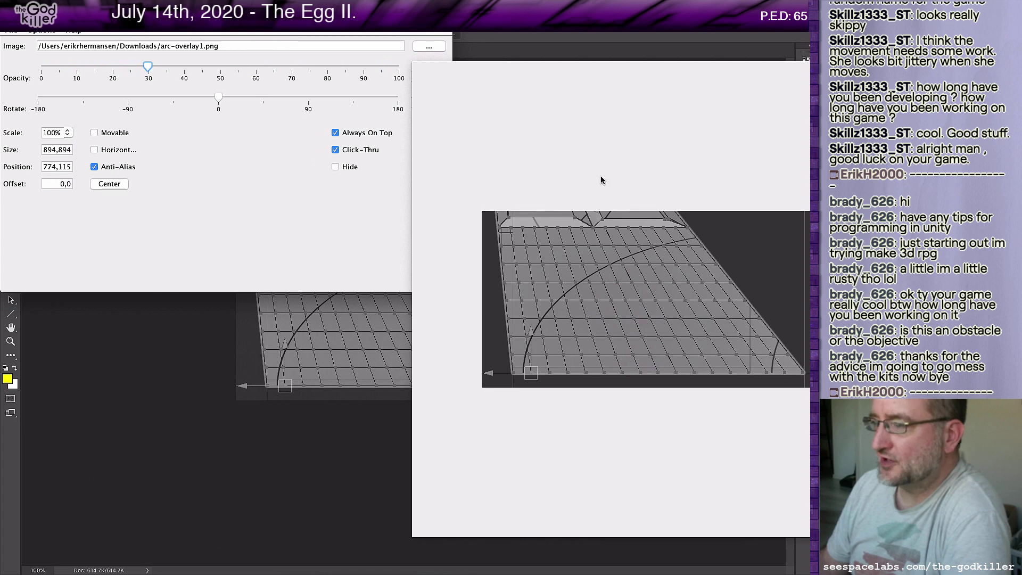
Turn the overlay's Movable option back on, test Hide, and turn Click-Thru off again
left_click(94, 133)
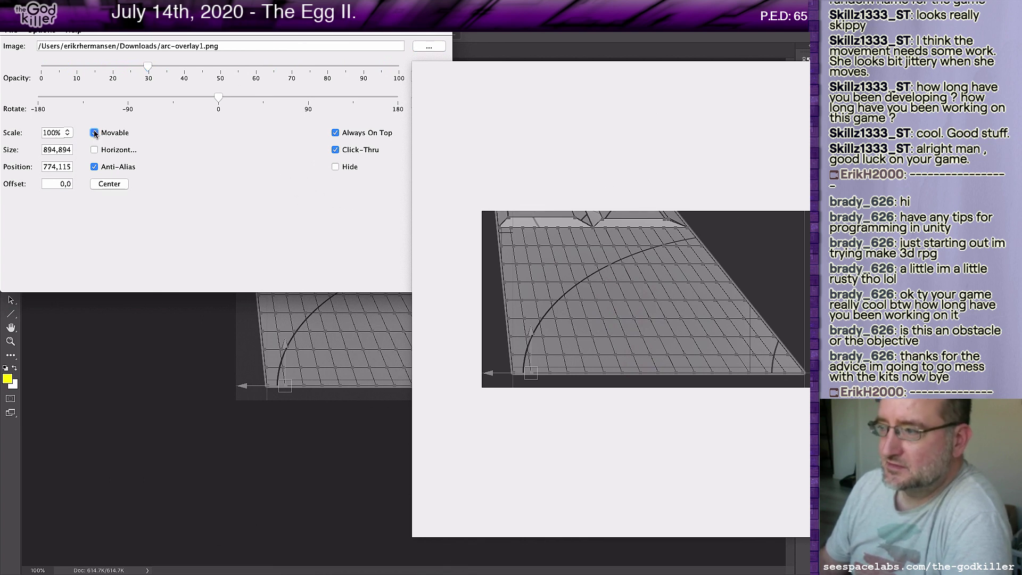
left_click(335, 167)
left_click(335, 166)
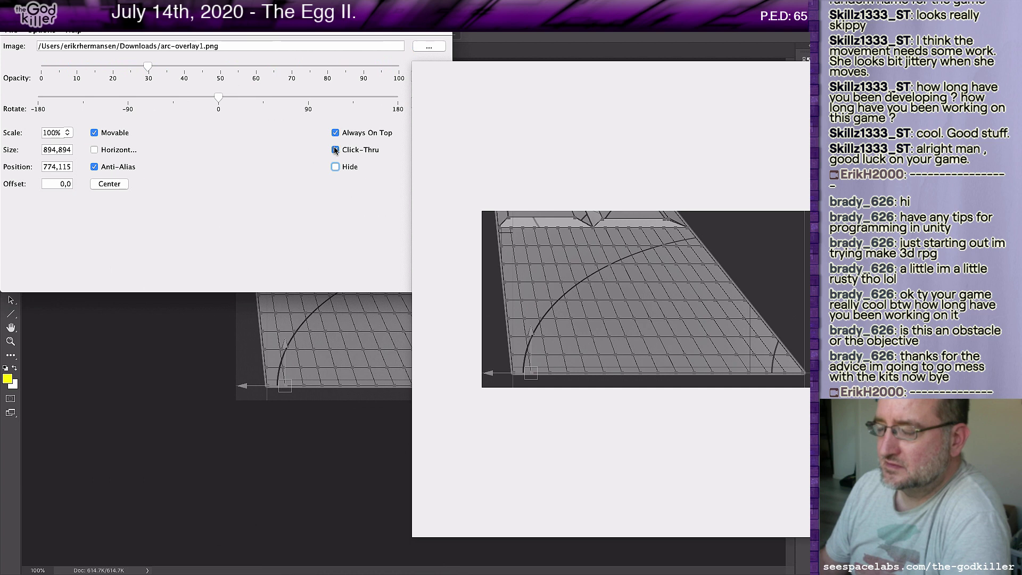
left_click(336, 151)
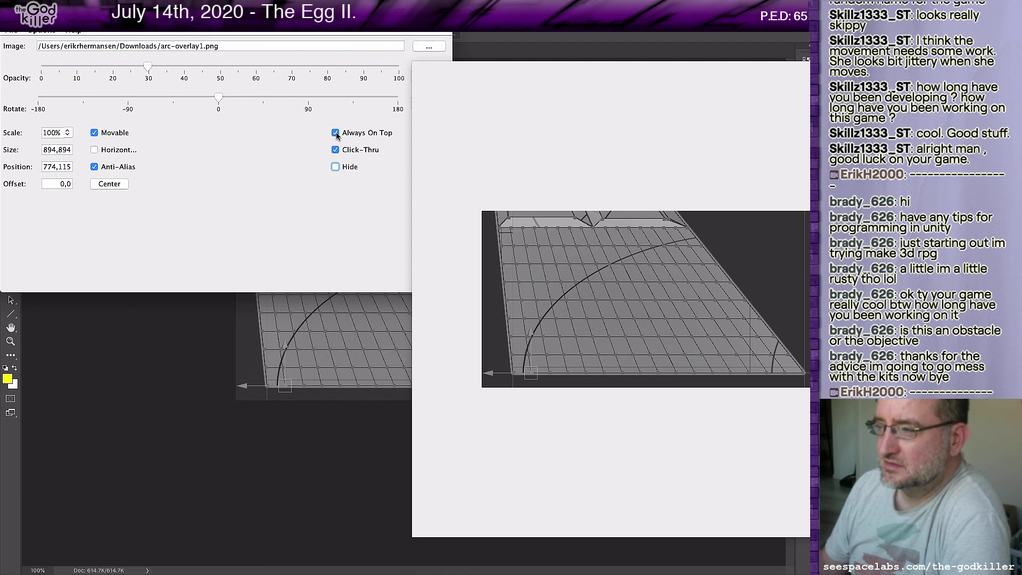
left_click(335, 150)
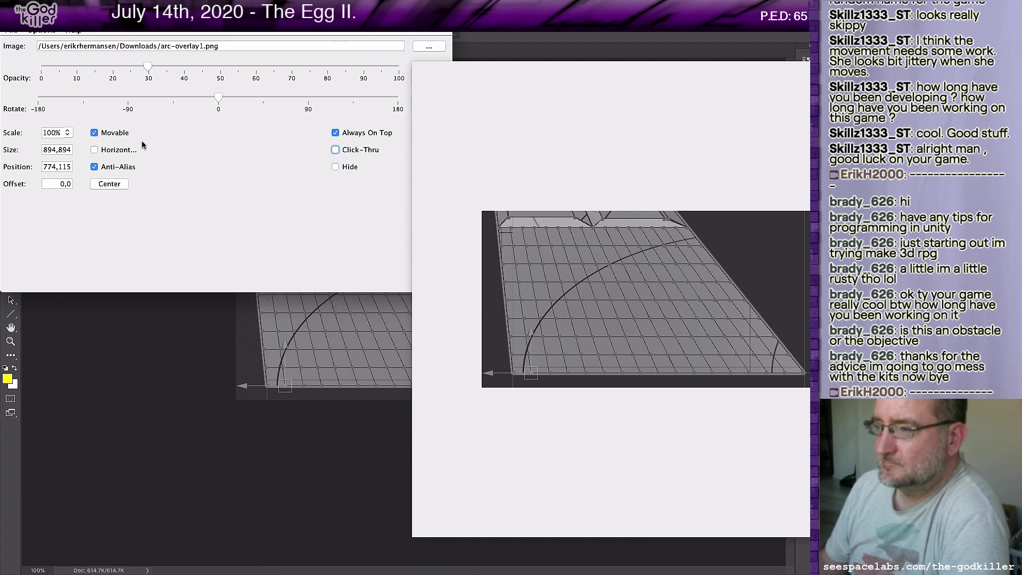
Switch to Unity's Scene view of the Corner mesh with the overlay image kept on top
key("super+Tab")
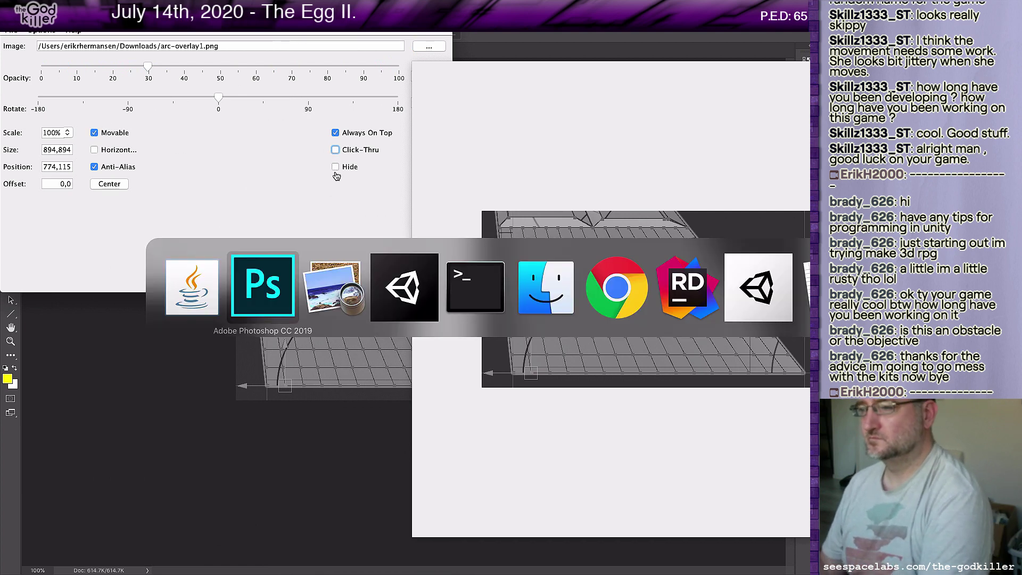
key("super+Tab")
key("super+Tab")
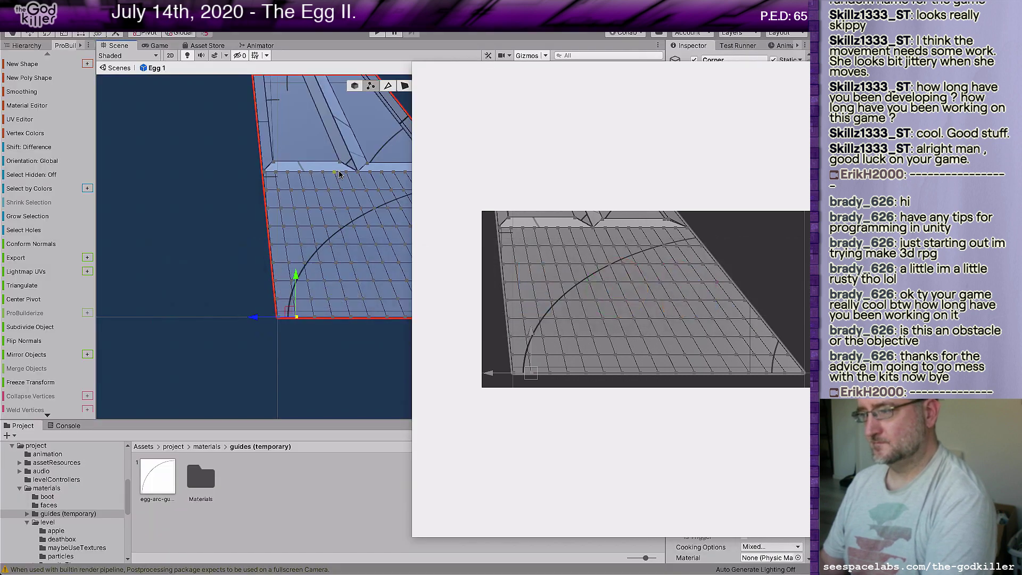
Move the overlay image over the Scene view and turn off Always On Top for it in CThruView
left_click_drag(572, 155, 338, 83)
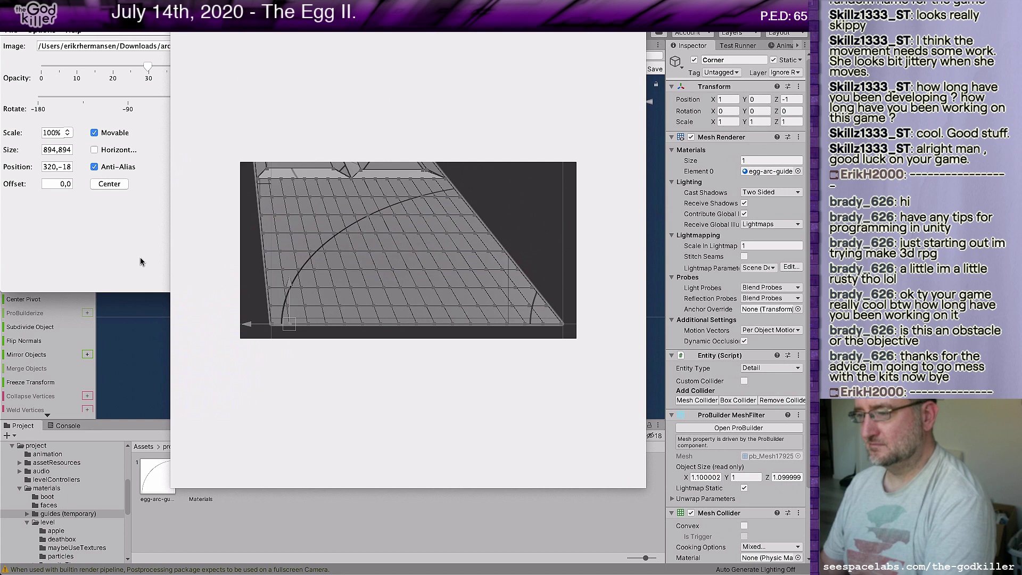
key("super+Tab")
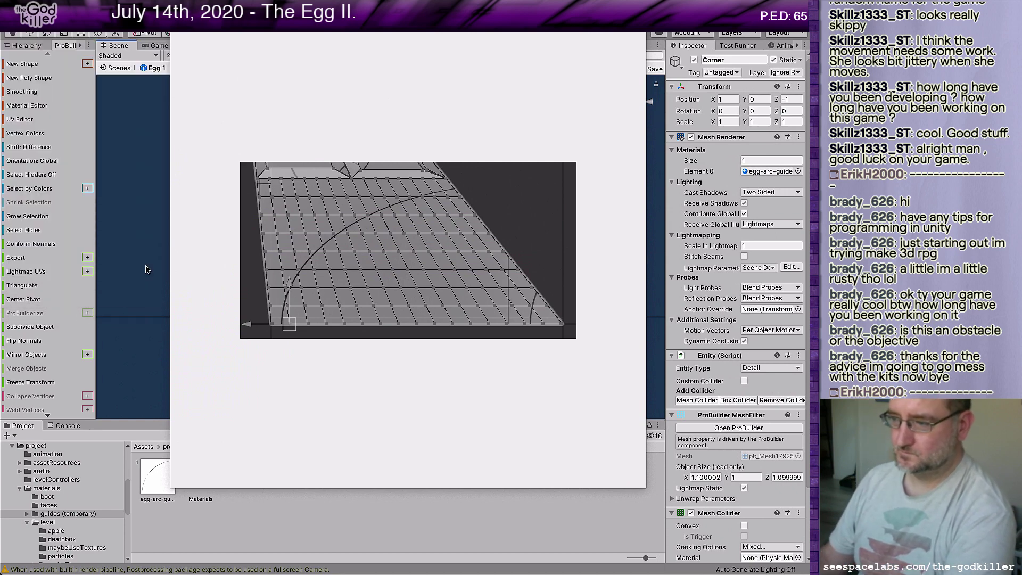
key("super+Tab")
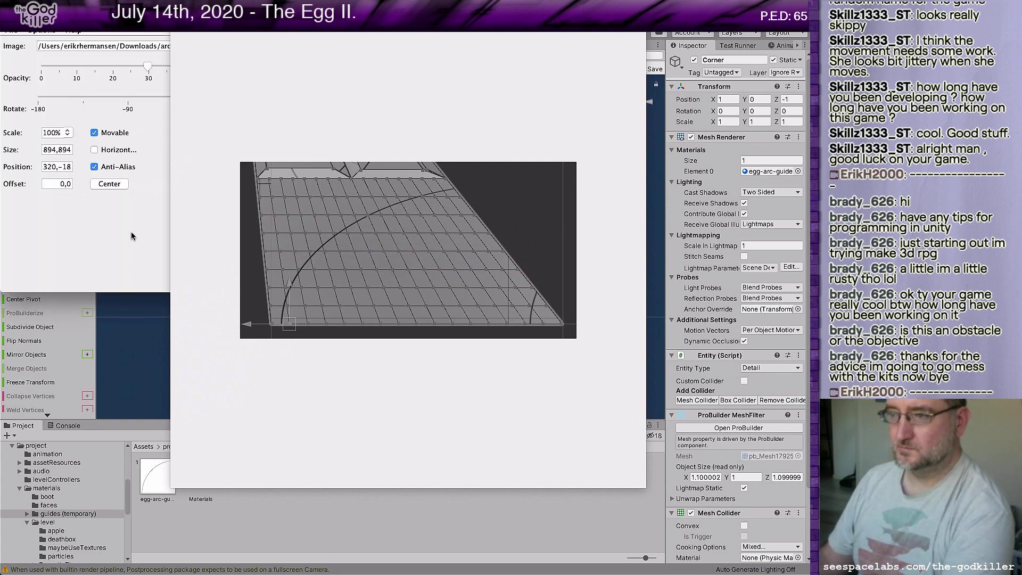
left_click_drag(119, 17, 122, 397)
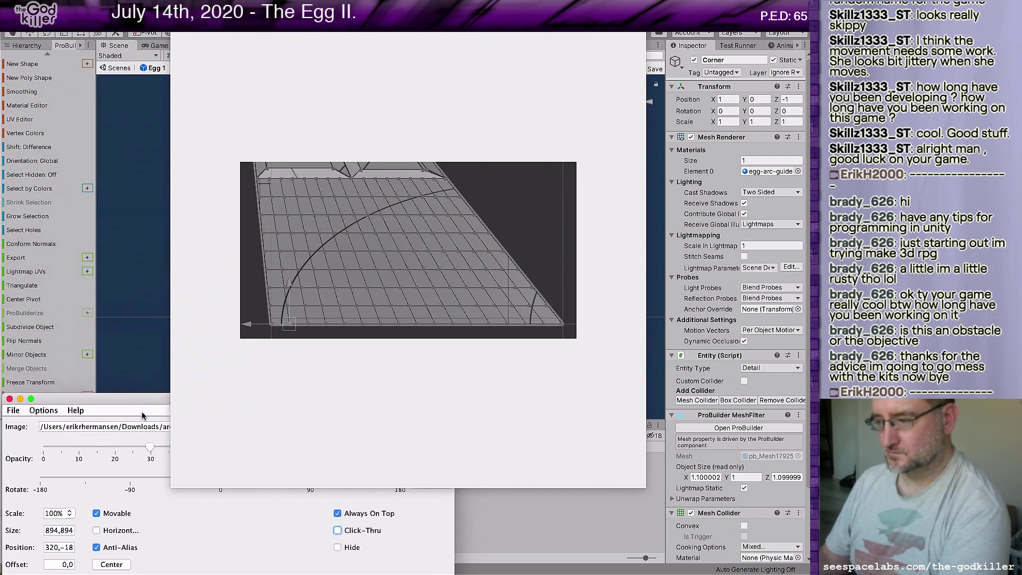
left_click(338, 513)
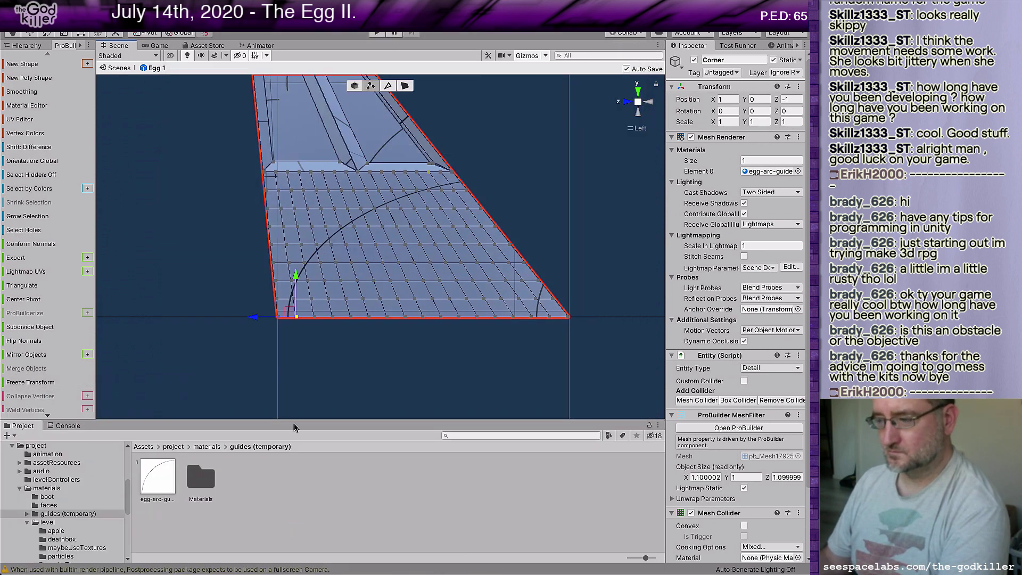
Try to align the overlay image with the corner mesh's grid in the Scene view, comparing it repeatedly with the mesh underneath
key("super+Tab")
mouse_move(261, 44)
left_mouse_down()
mouse_move(295, 44)
mouse_move(461, 100)
mouse_move(367, 130)
mouse_move(406, 105)
mouse_move(395, 75)
mouse_move(321, 41)
mouse_move(274, 40)
left_mouse_up()
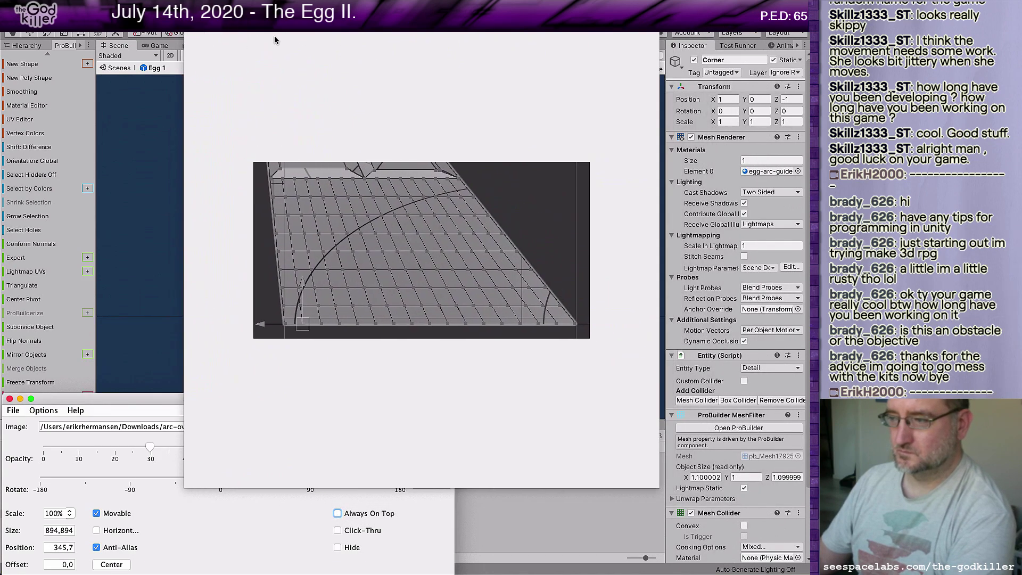
left_click(289, 68)
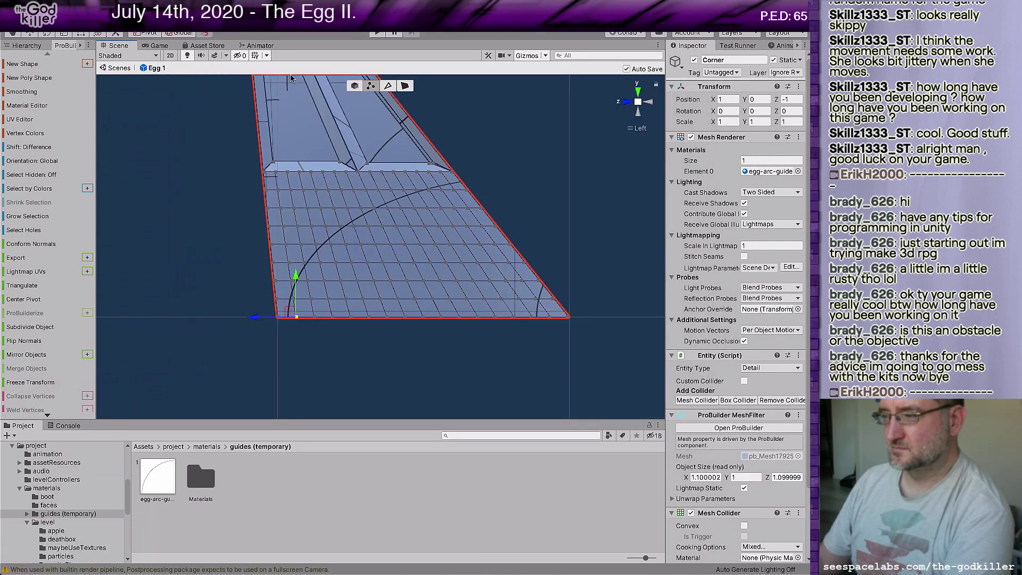
key("super+Tab")
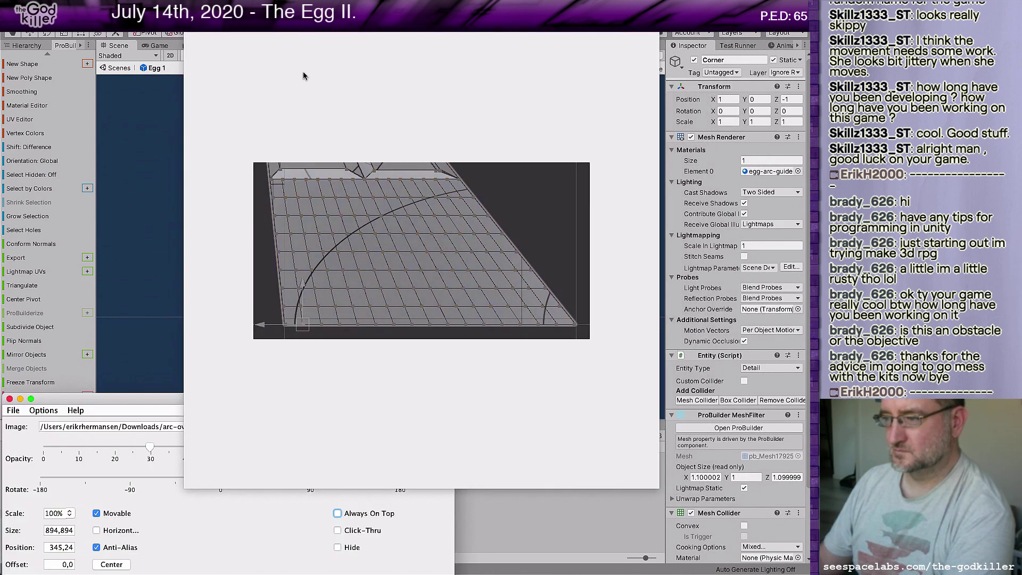
key("super+Tab")
key("super+Tab")
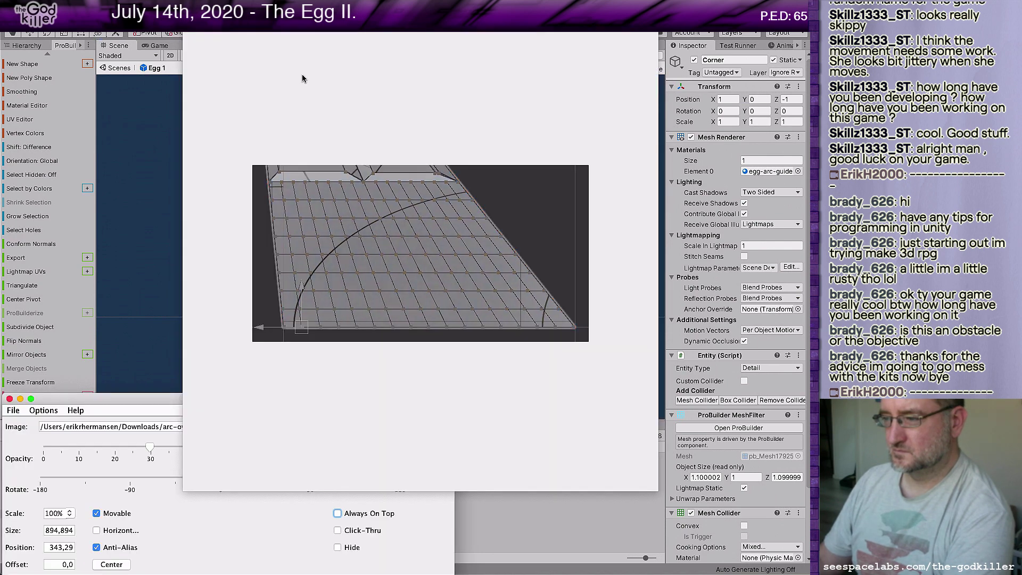
key("super+Tab")
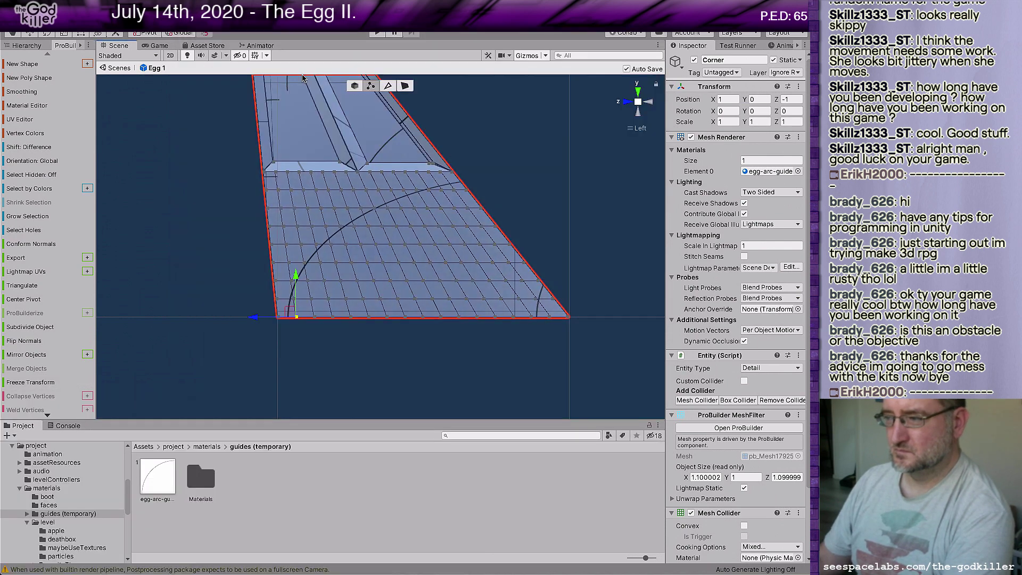
key("super+Tab")
key("super+Tab")
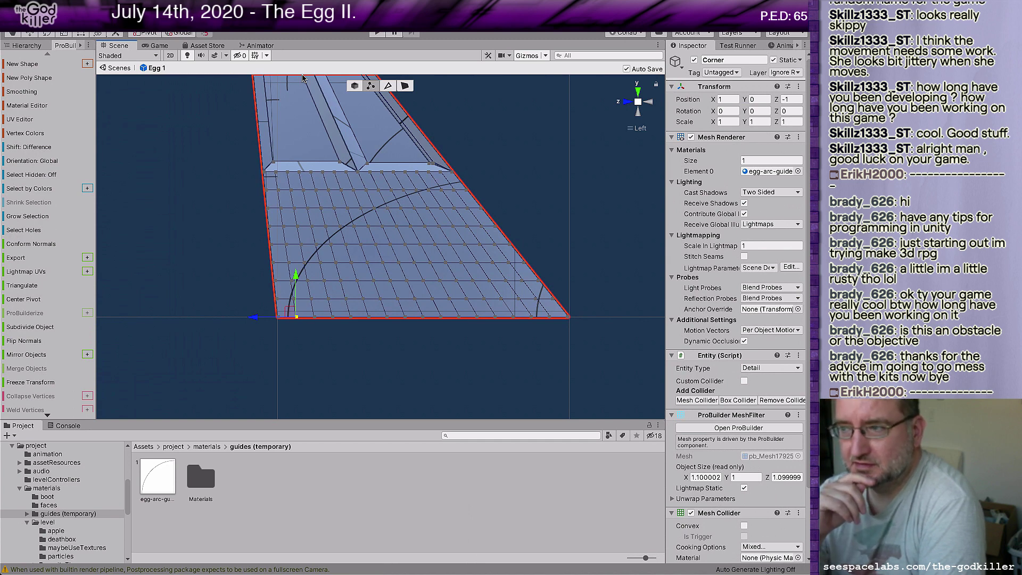
Switch to Photoshop, lower the opacity of Layer 1 in the untitled overlay document and delete the white Layer 0
key("super+Tab")
key("super+Tab")
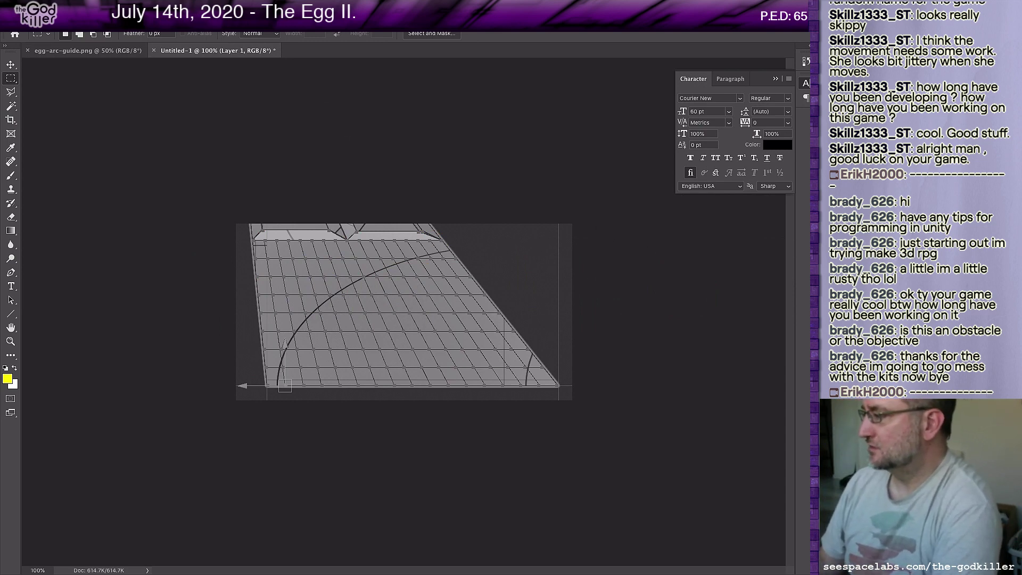
key("1")
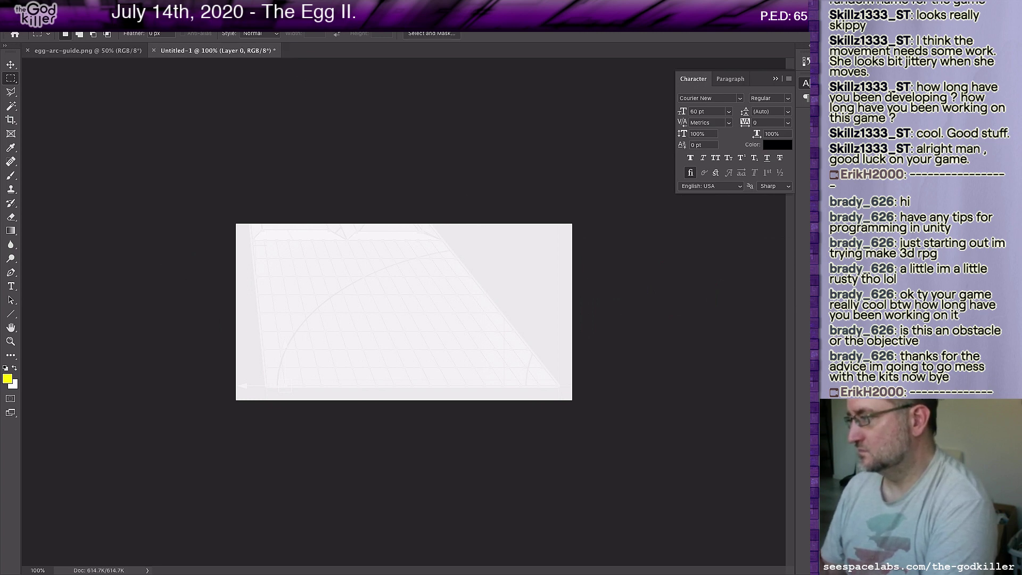
key("Delete")
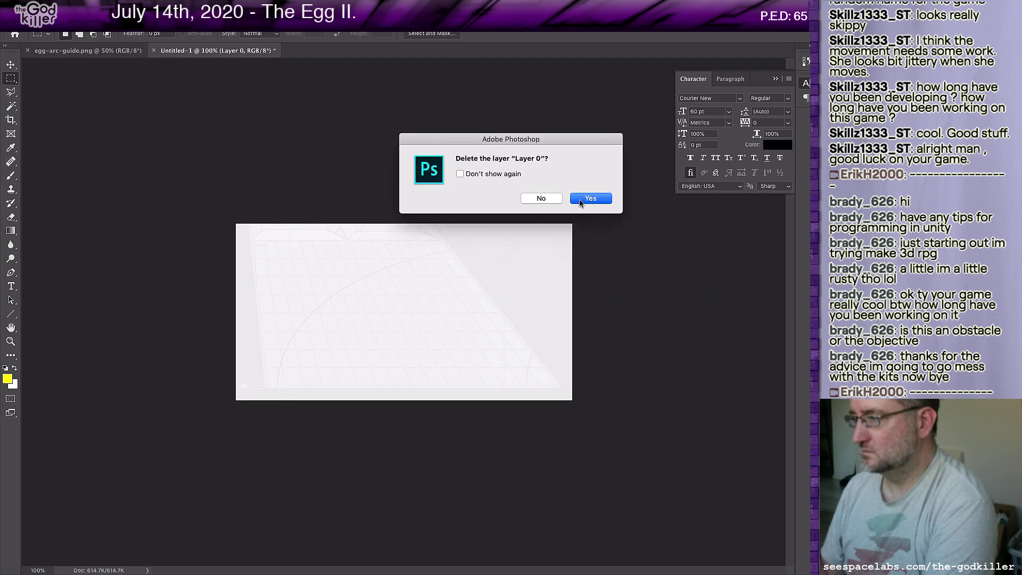
left_click(579, 202)
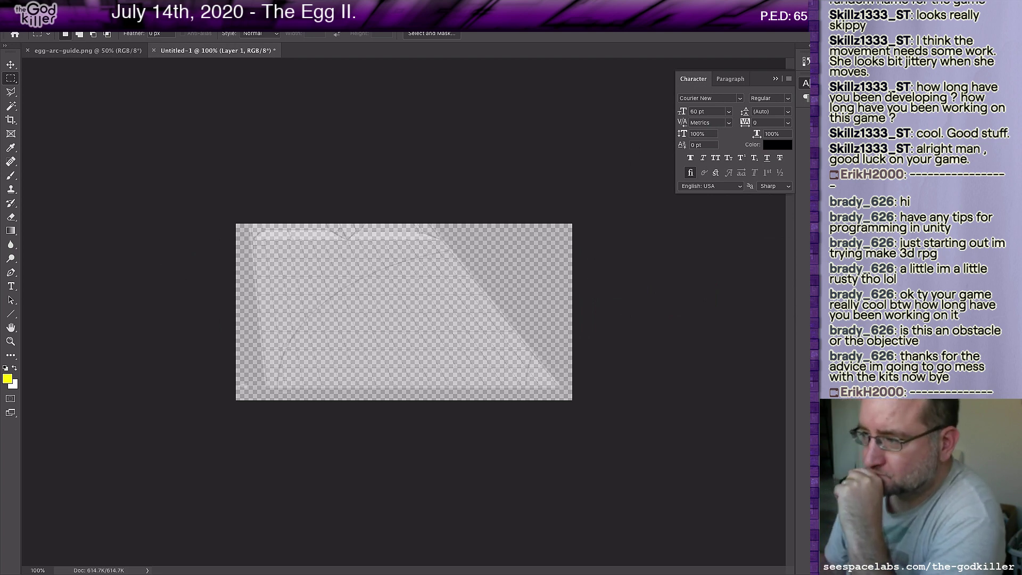
Save the transparent overlay as arc-overlay2.png in Downloads, in PNG format with the large file size option
left_click(99, 6)
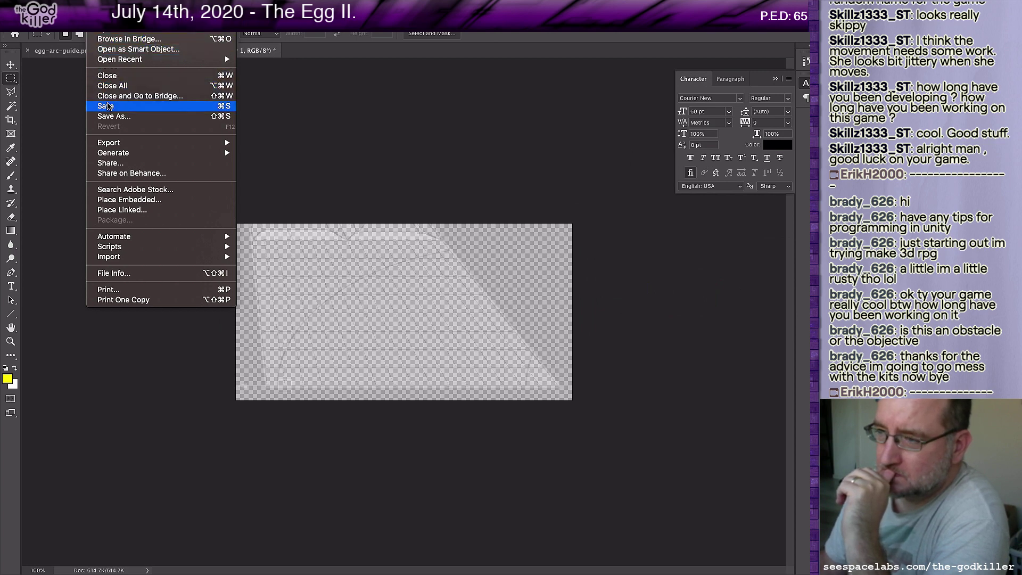
left_click(106, 106)
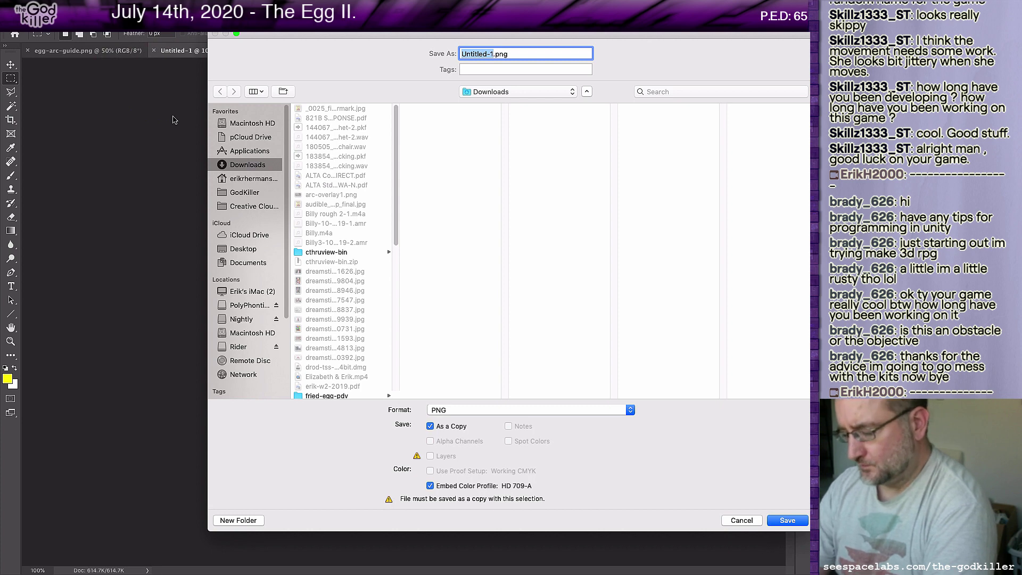
type("arc")
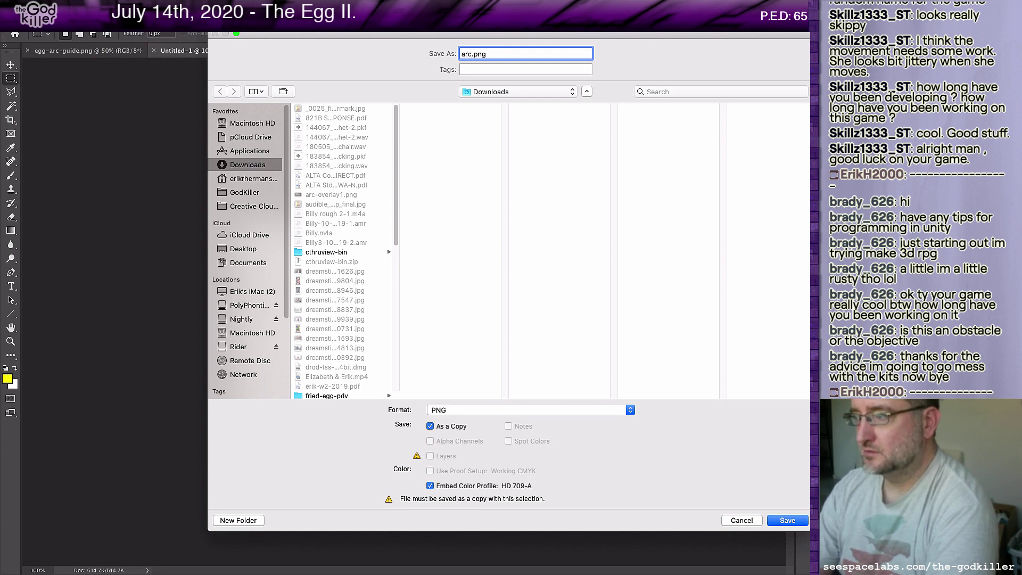
type("-overlay2")
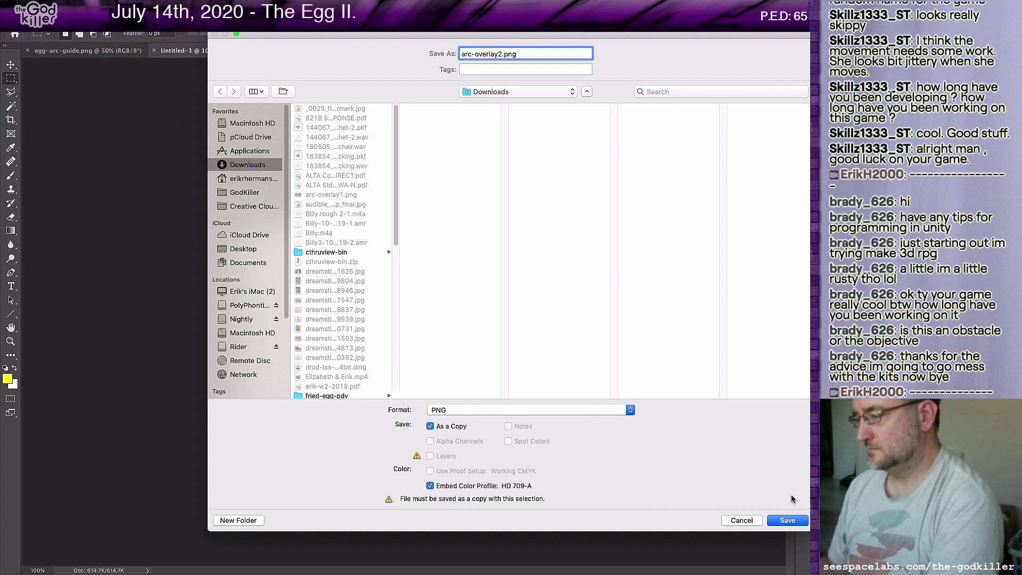
left_click(786, 521)
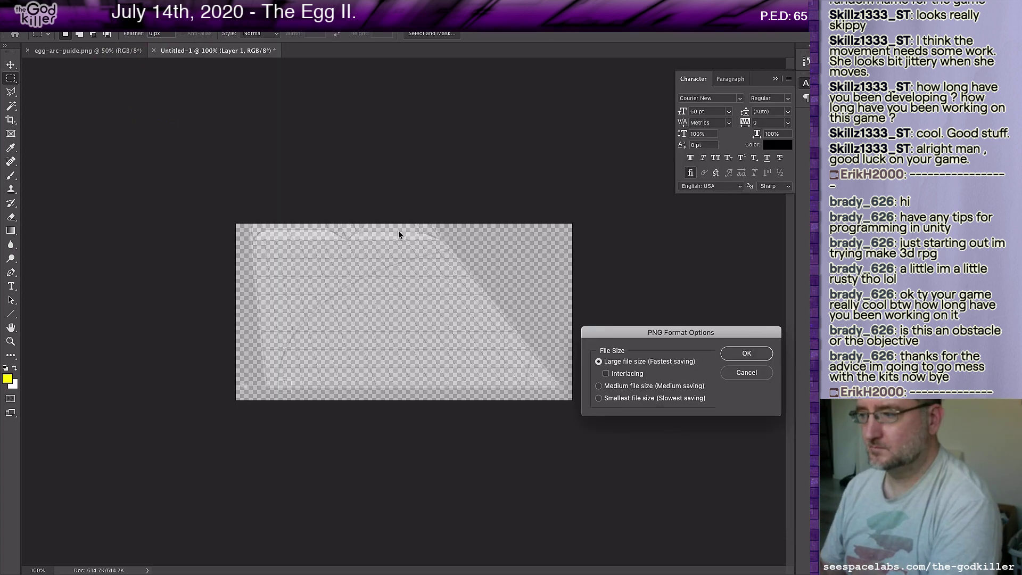
left_click(737, 359)
Switch to CThruView, change the image path to arc-overlay2.png, and hide the overlay after a test showing
key("super+Tab")
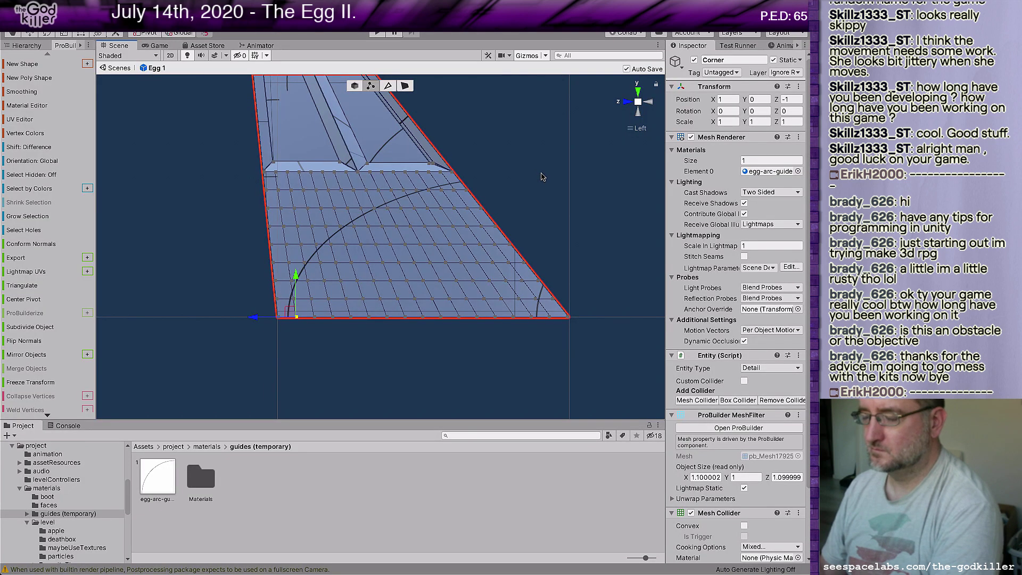
key("super+Tab")
key("Tab")
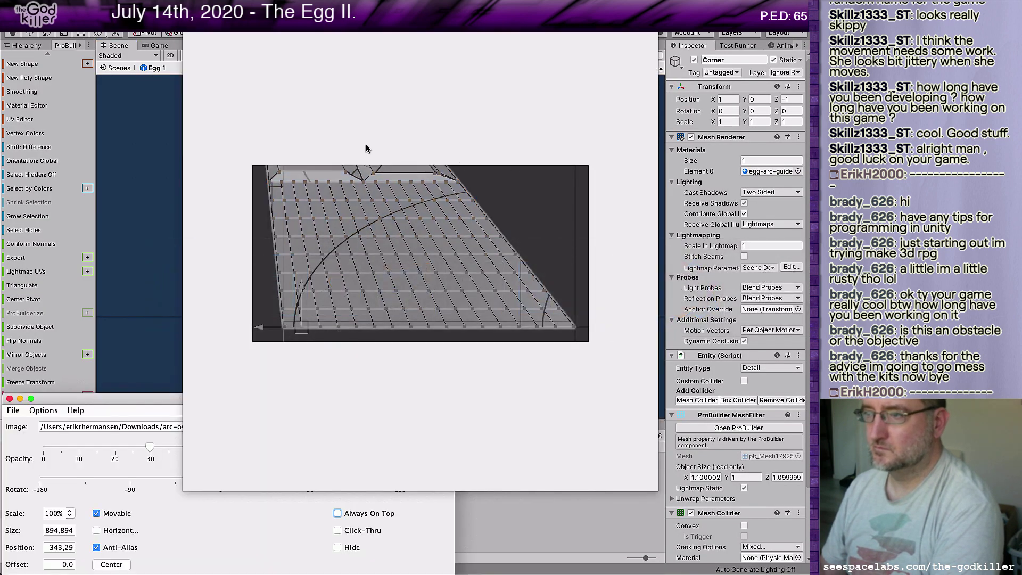
left_click_drag(144, 400, 146, 366)
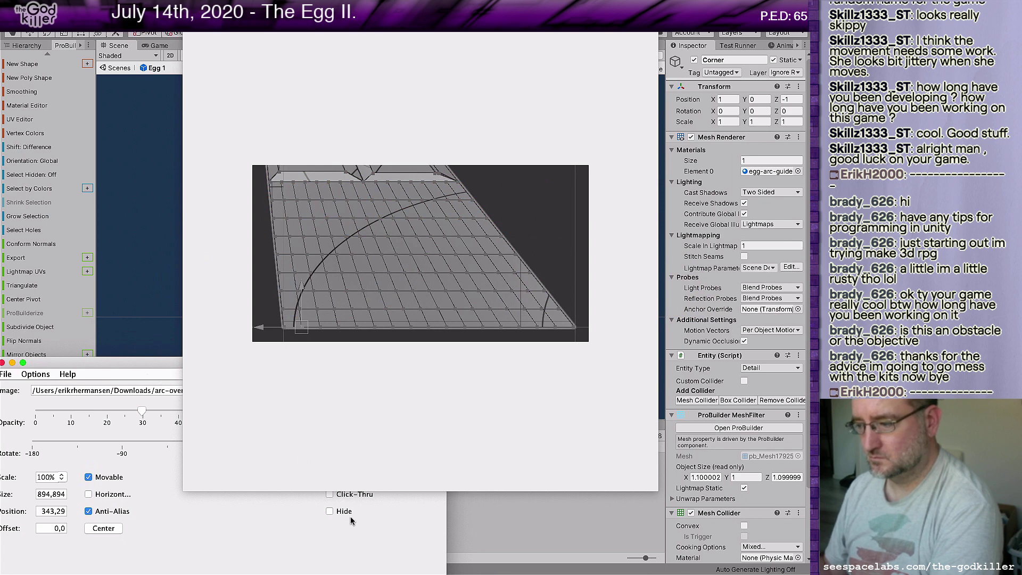
left_click(330, 511)
left_click(196, 390)
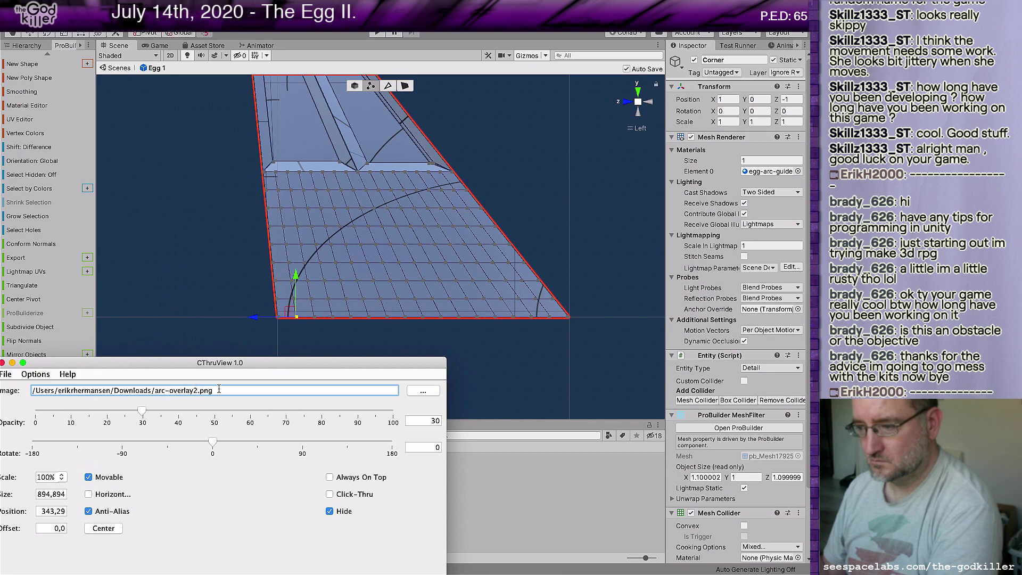
key("Tab")
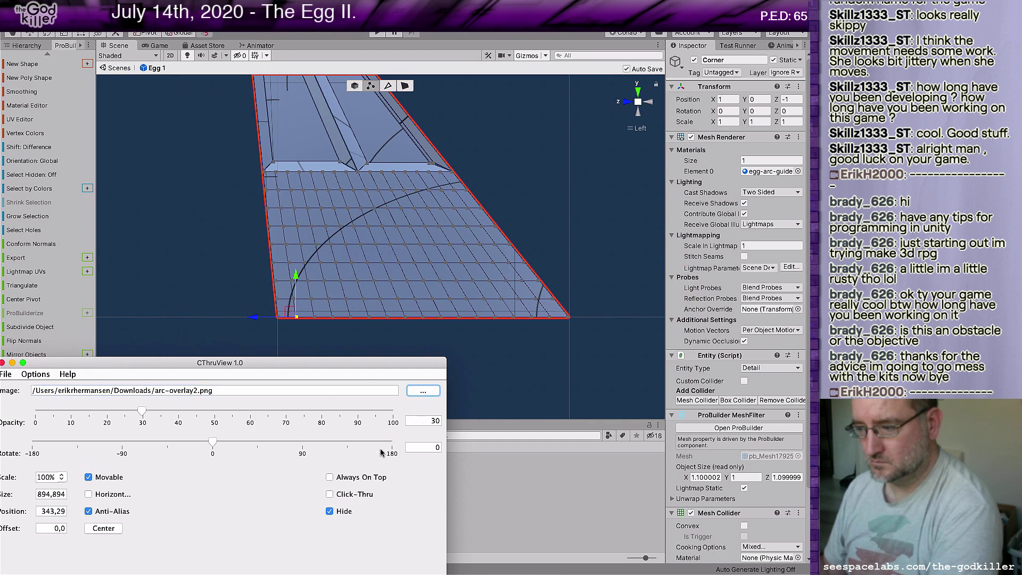
left_click(329, 511)
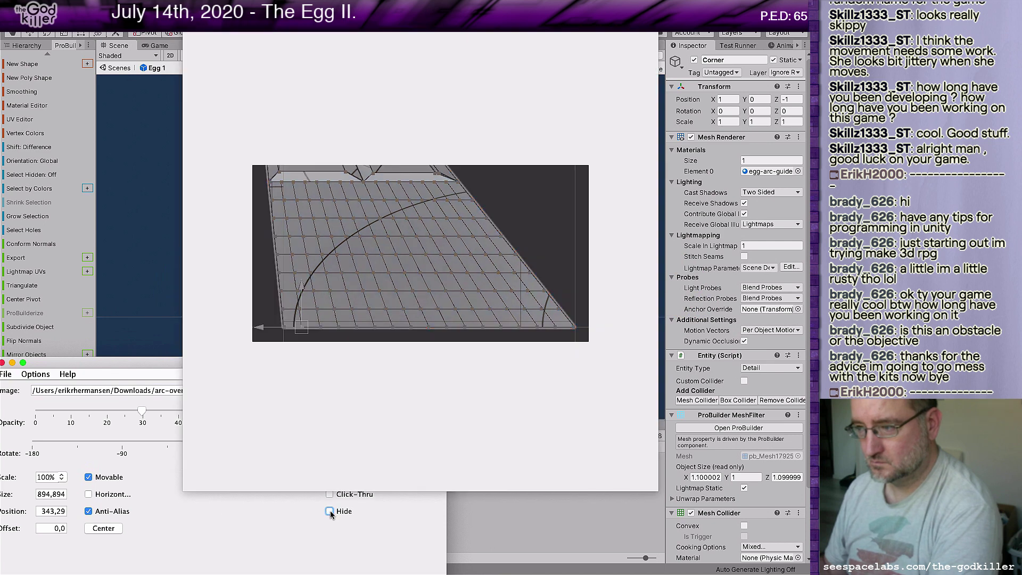
left_click(329, 511)
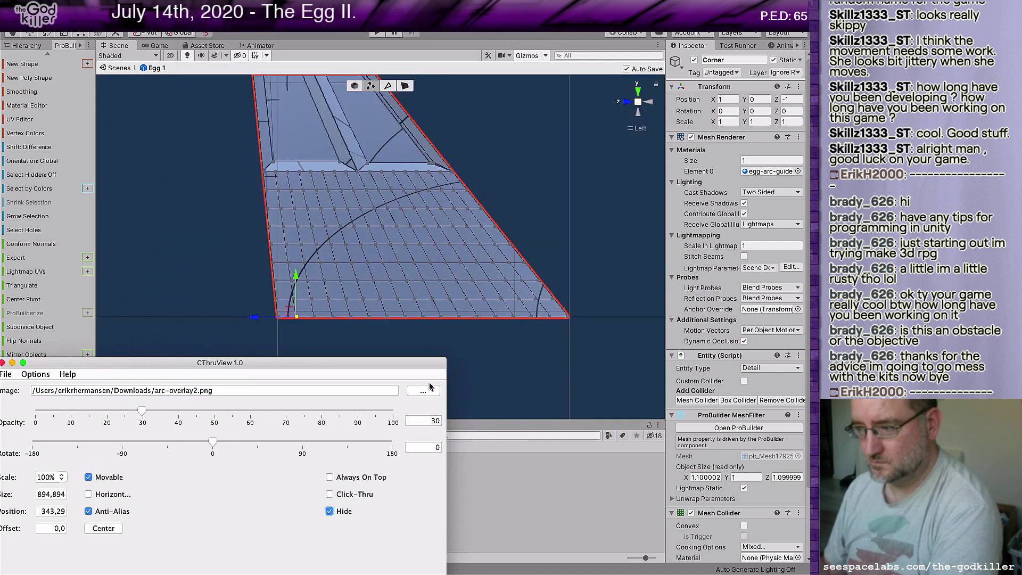
Load arc-overlay2.png from the Downloads folder as the overlay image through the file chooser
left_click(424, 392)
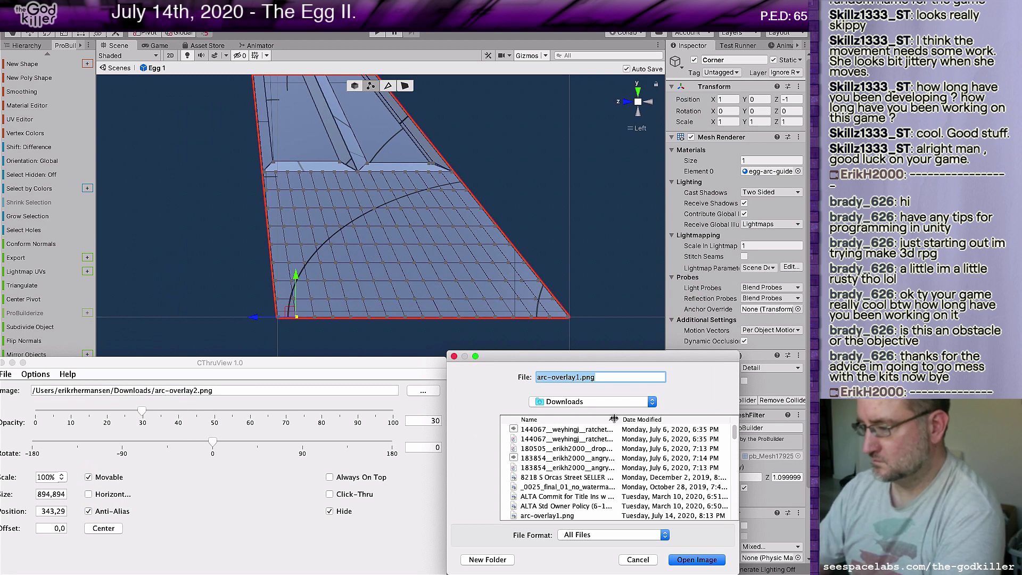
scroll(570, 506, "down", 2)
left_click(568, 507)
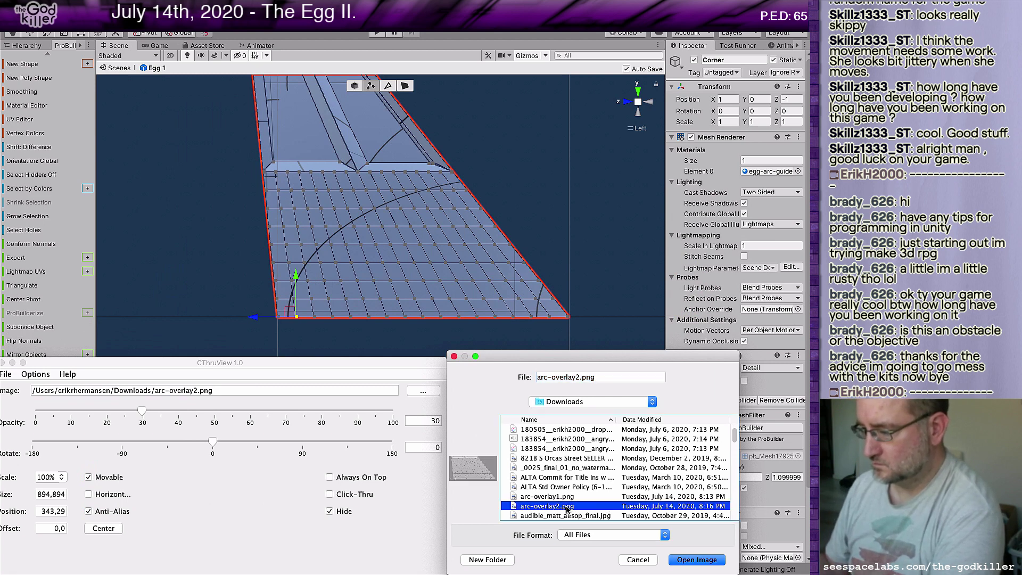
left_click(690, 560)
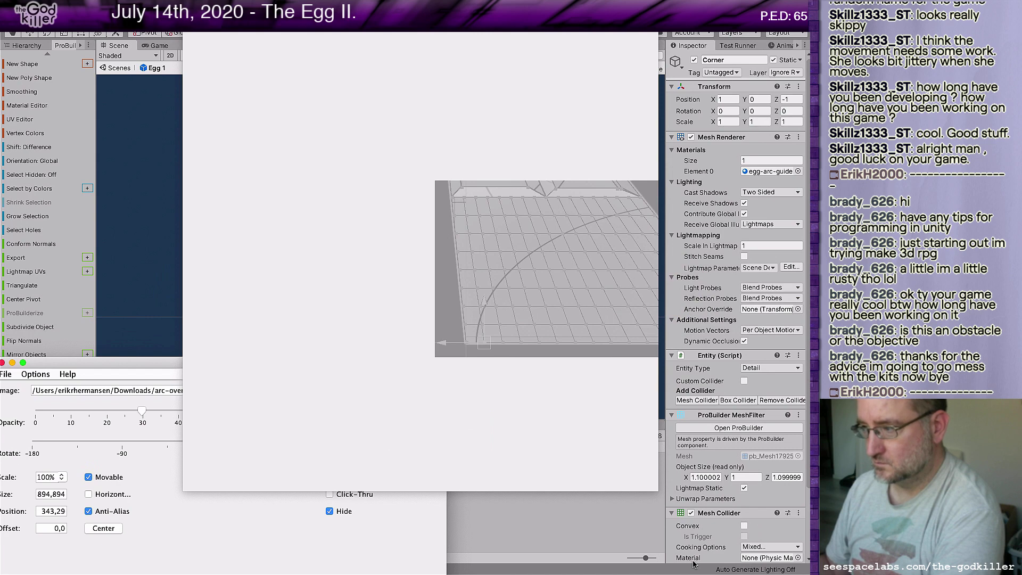
Move the overlay aside to position 528,104 and bring the whole CThruView control window into view
left_click_drag(616, 445, 428, 449)
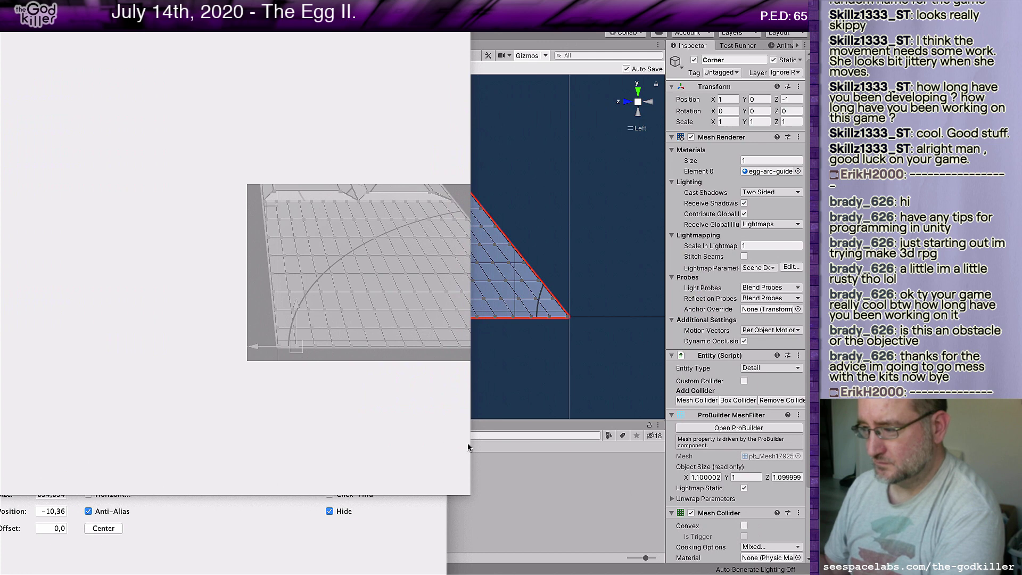
left_click_drag(379, 449, 648, 480)
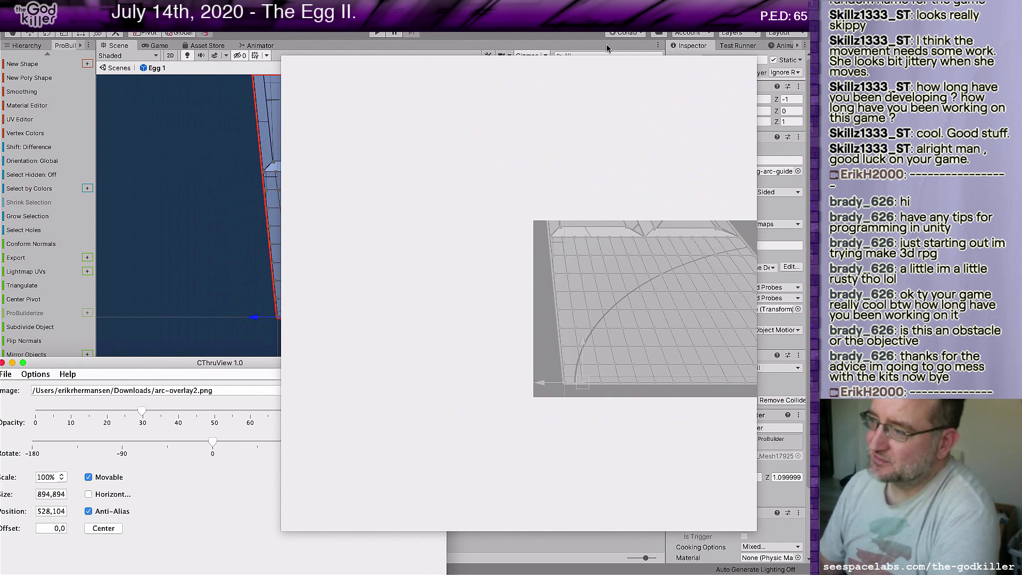
left_click_drag(166, 366, 216, 259)
left_click_drag(199, 265, 184, 277)
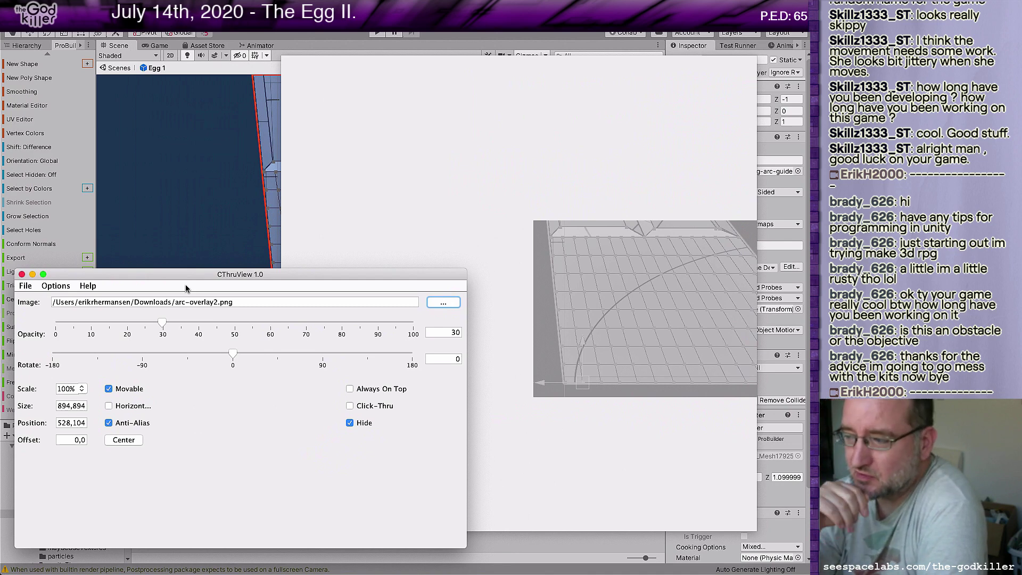
Set the overlay's opacity to 20 and exit CThruView
left_click(127, 324)
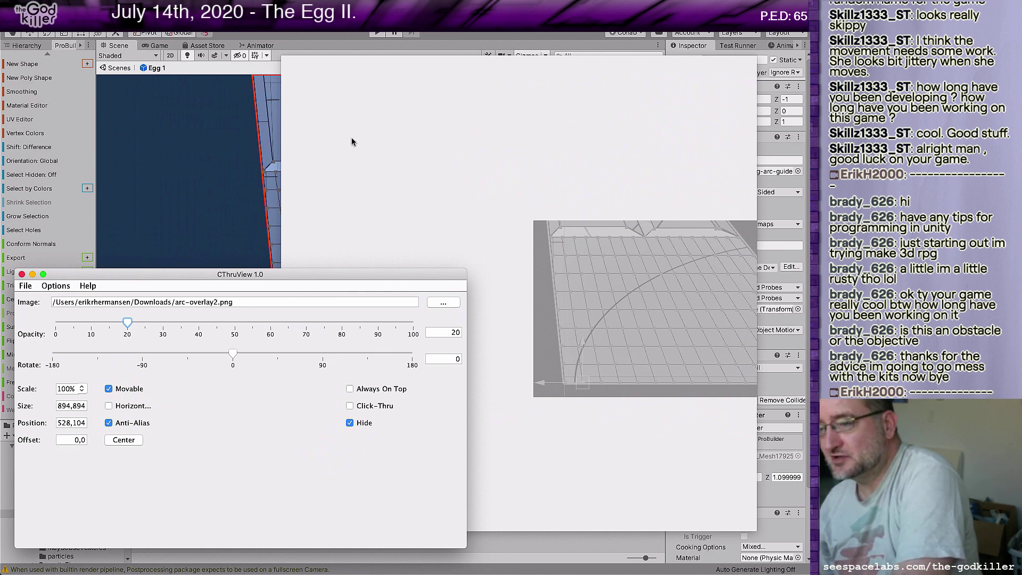
left_click(65, 289)
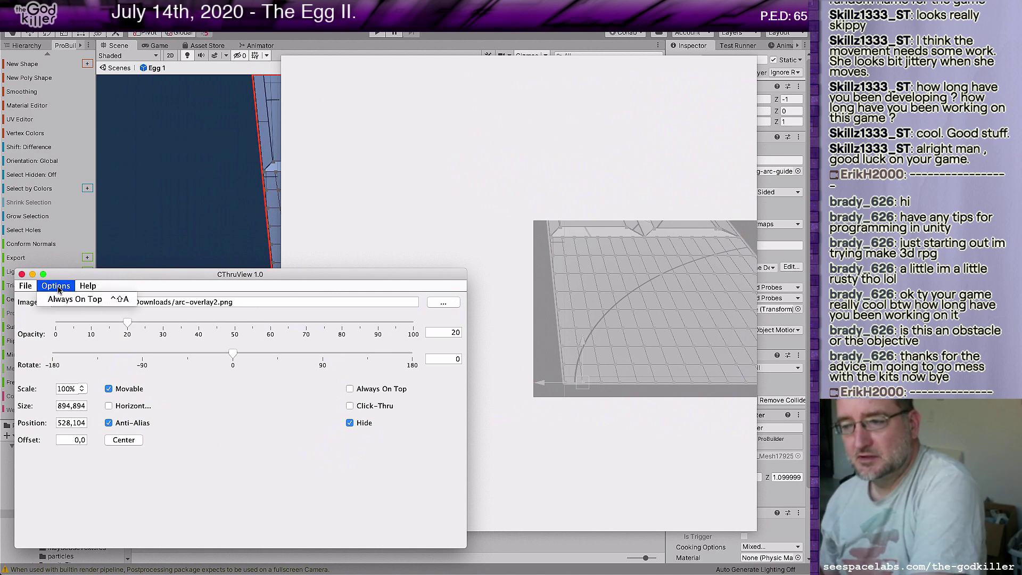
mouse_move(32, 288)
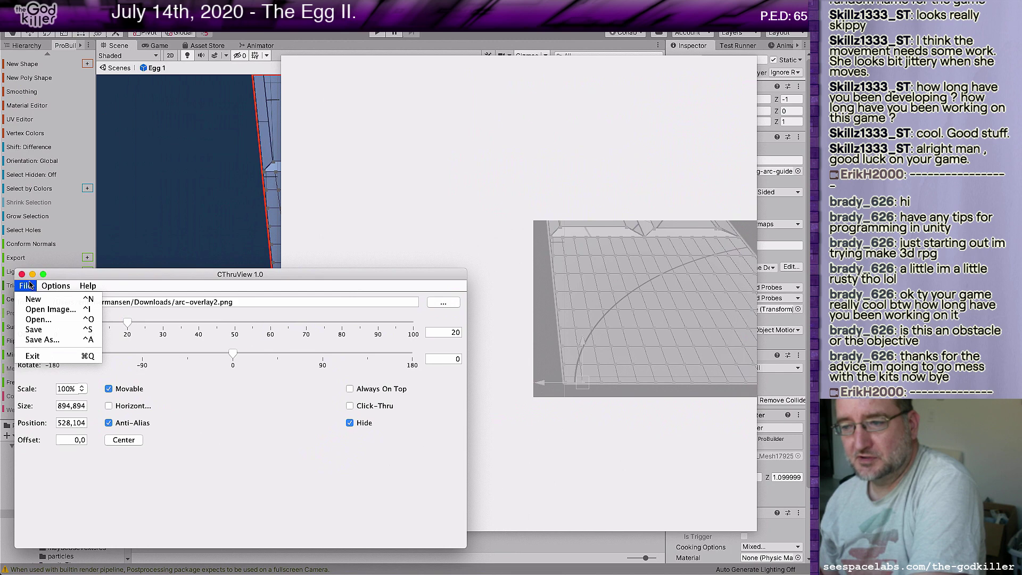
left_click(50, 355)
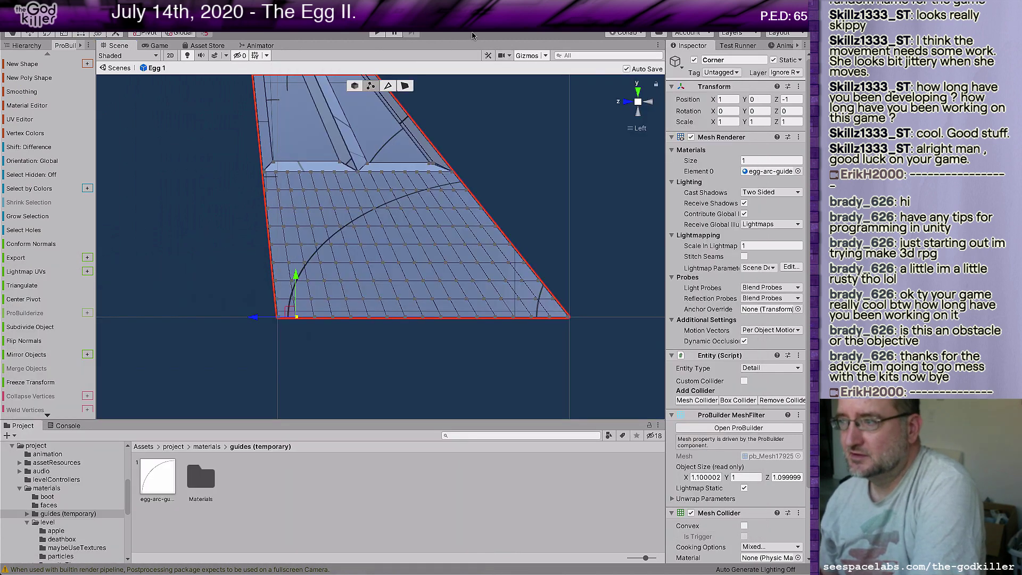
Switch to Chrome and look through the open CThruView project pages and Oracle's Java SE download pages
key("super+Tab")
key("super+Tab")
key("super+Tab")
key("super+Tab")
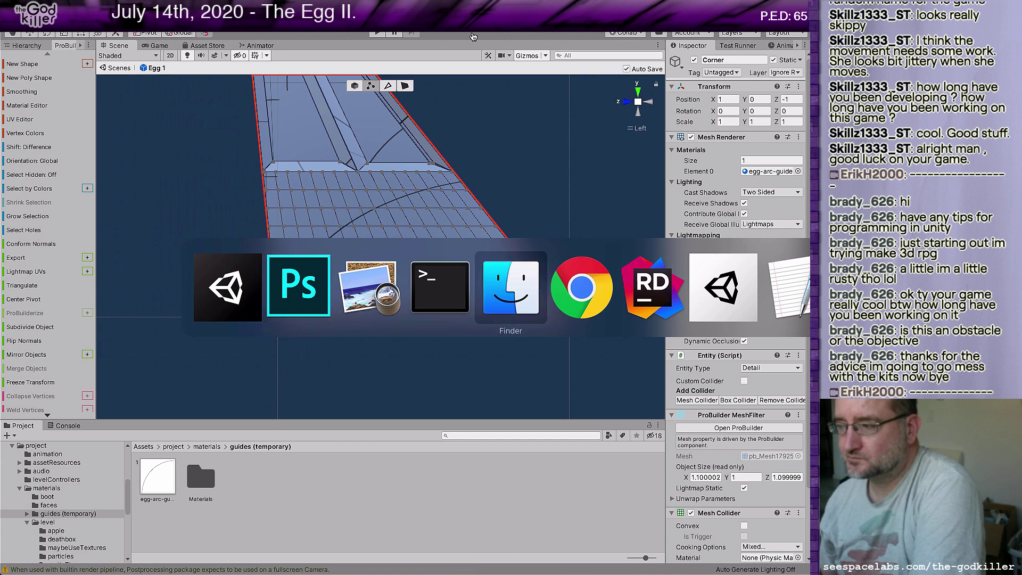
key("super+Tab")
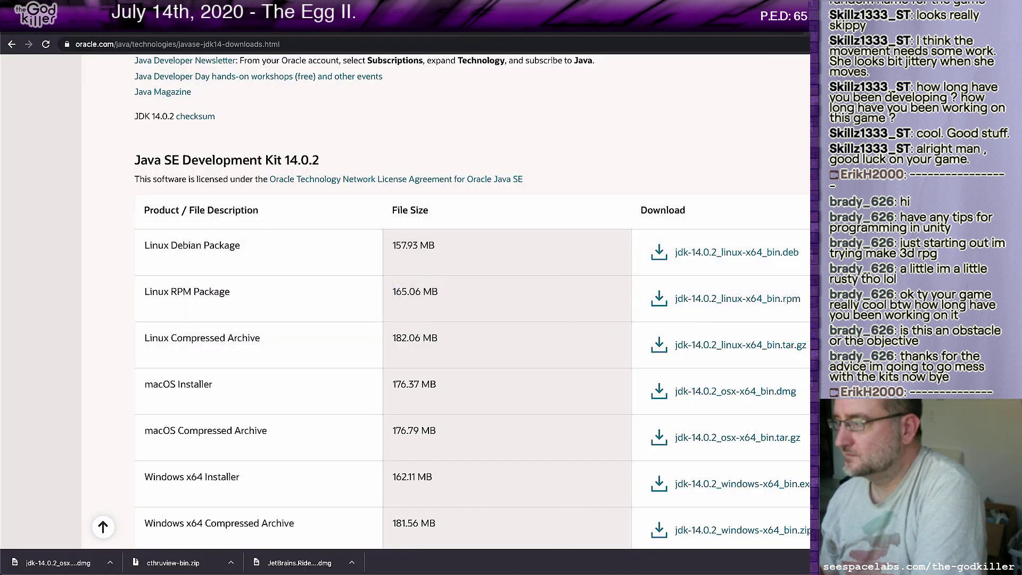
left_click(710, 34)
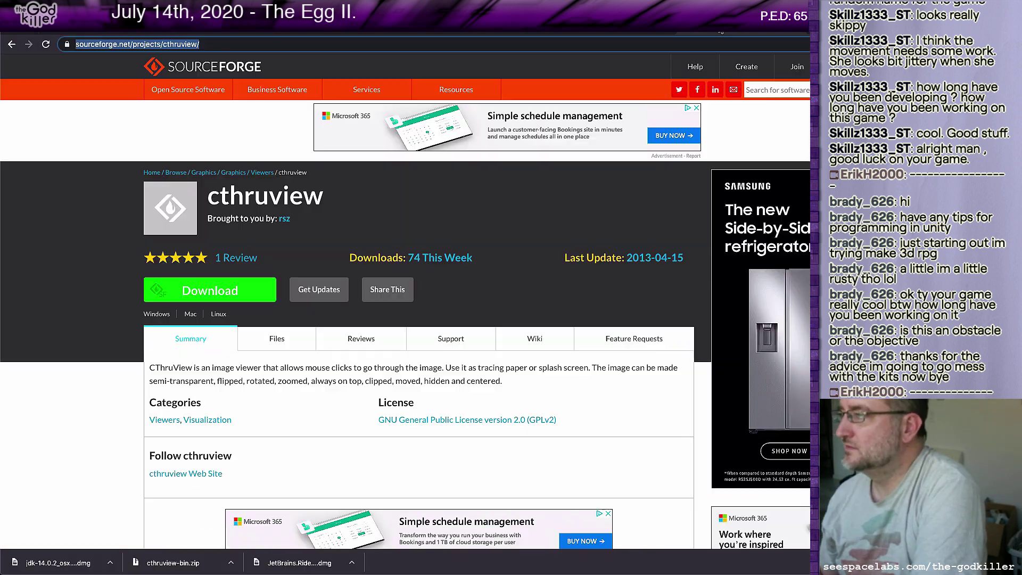
left_click(621, 32)
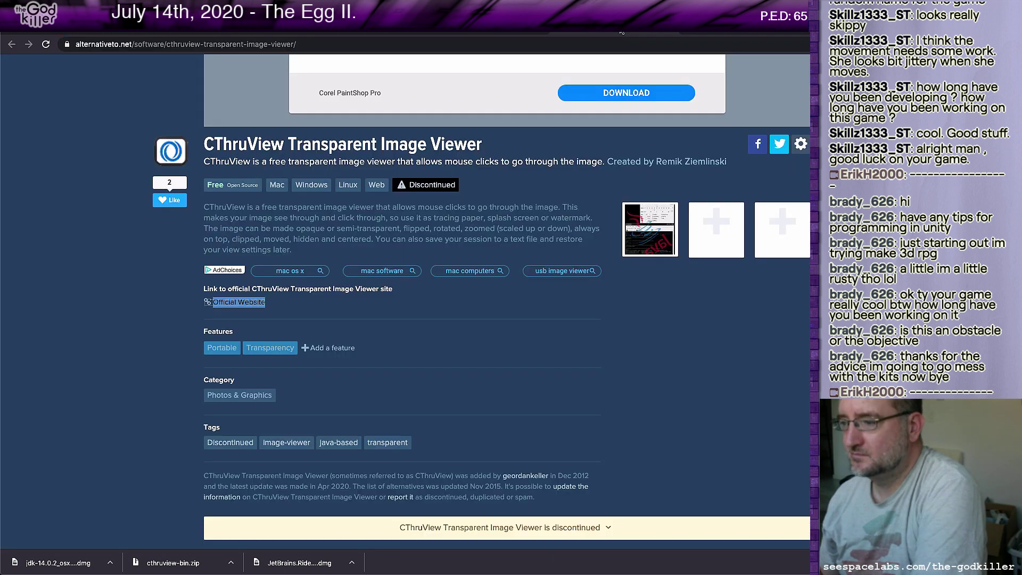
left_click(852, 33)
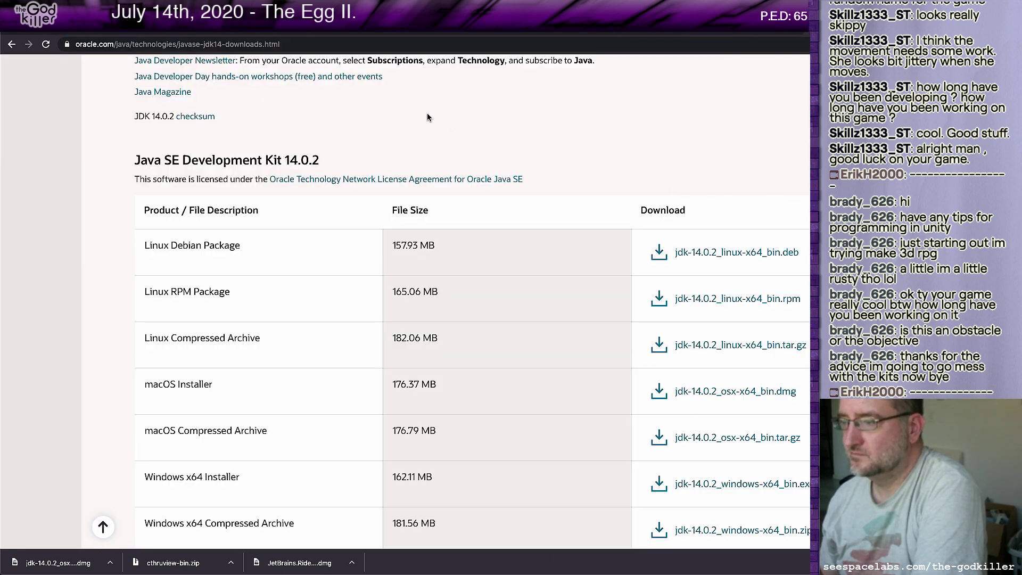
left_click(12, 45)
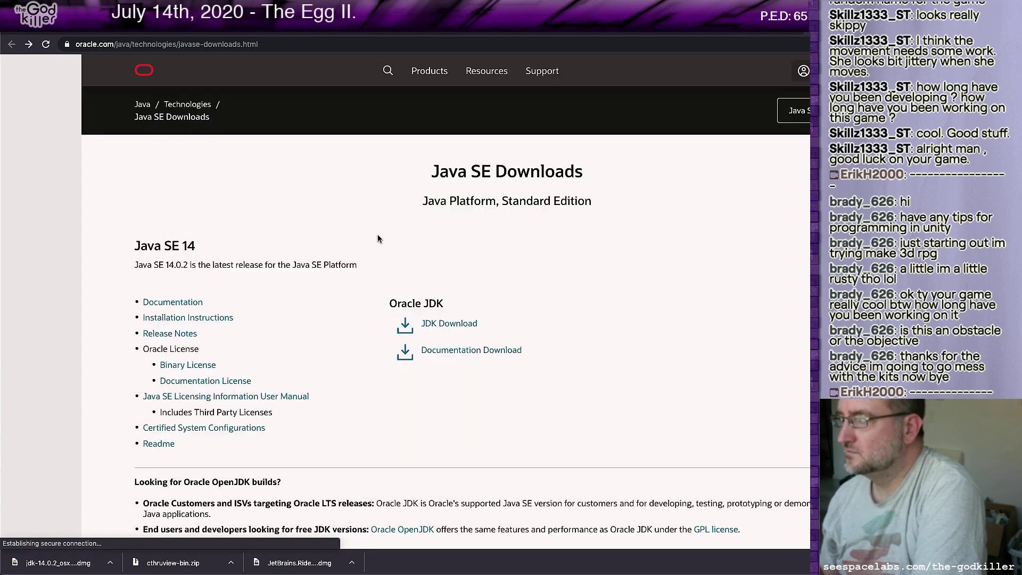
scroll(580, 271, "down", 20)
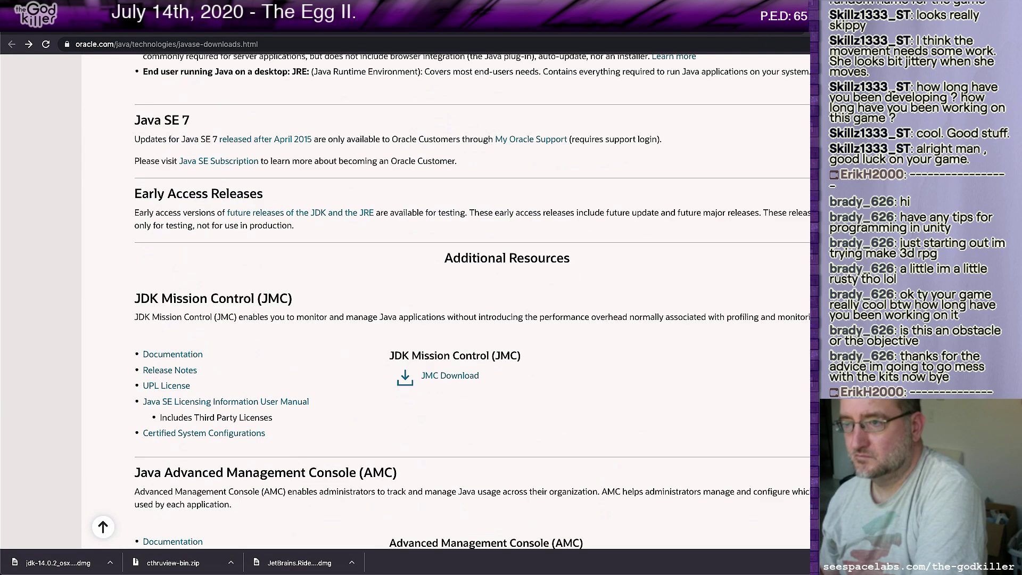
left_click(12, 44)
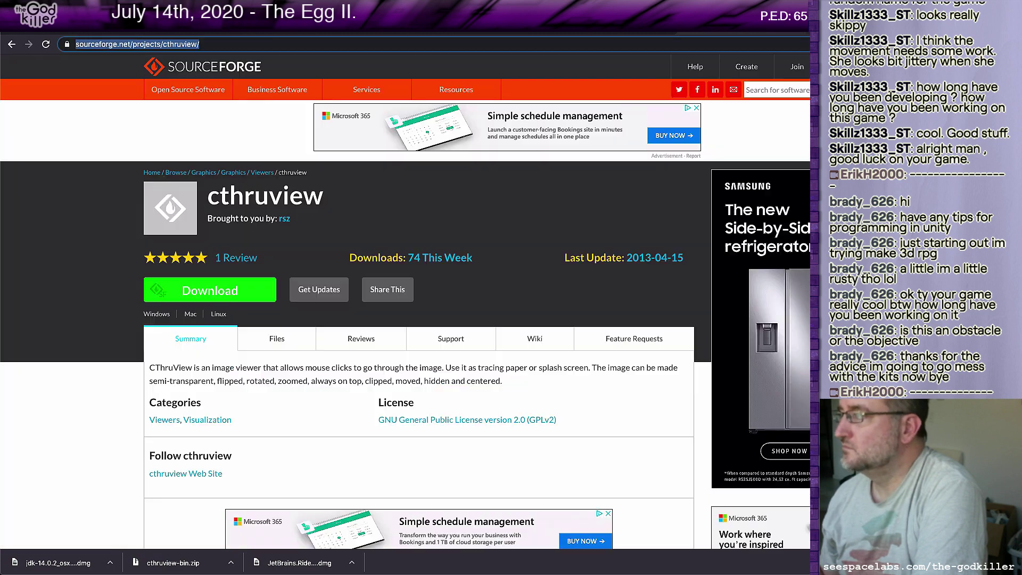
Read the user reviews and additional project details on CThruView's SourceForge page
scroll(492, 213, "down", 10)
scroll(493, 216, "down", 4)
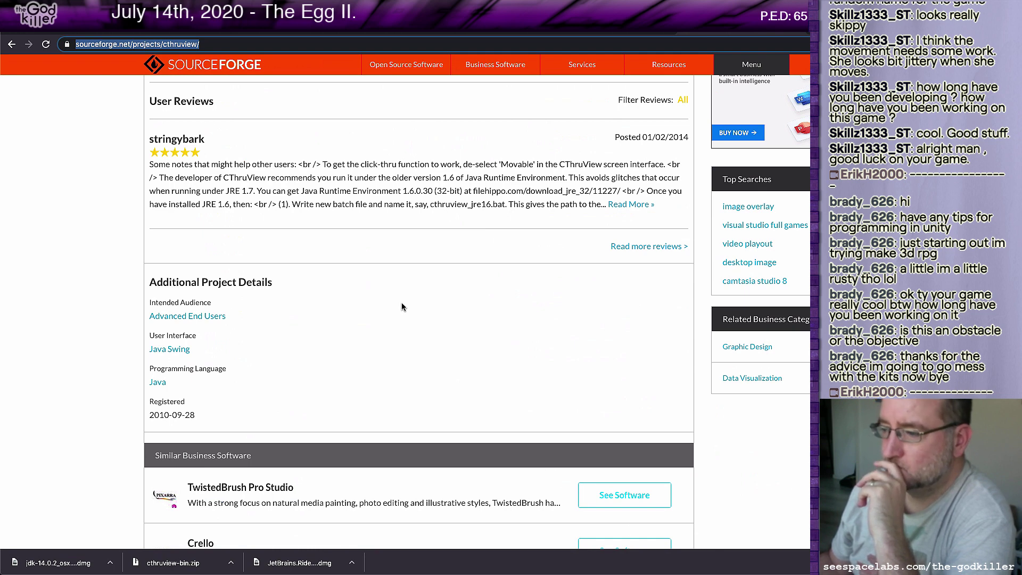
scroll(401, 306, "down", 5)
scroll(401, 302, "down", 3)
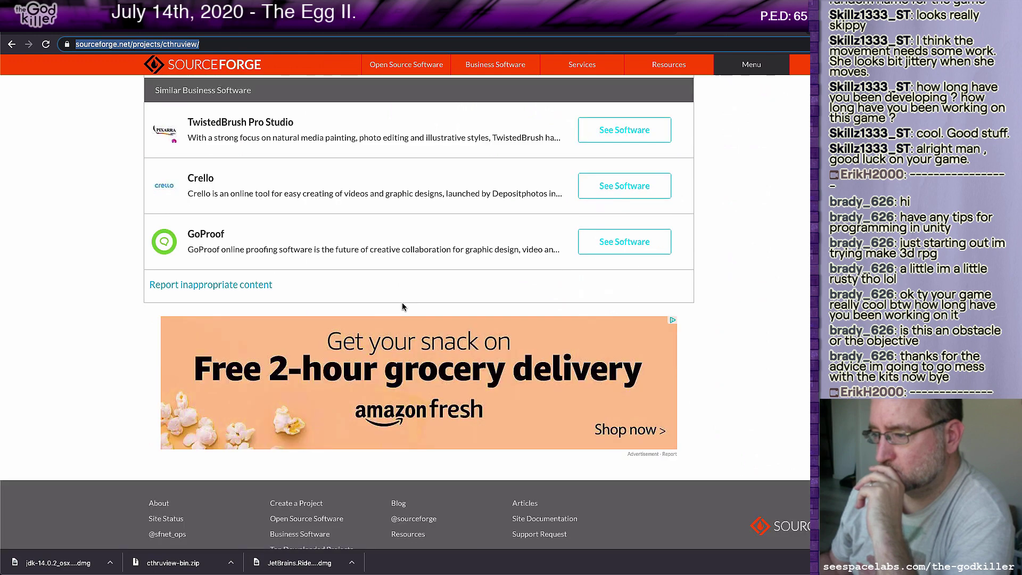
key("Home")
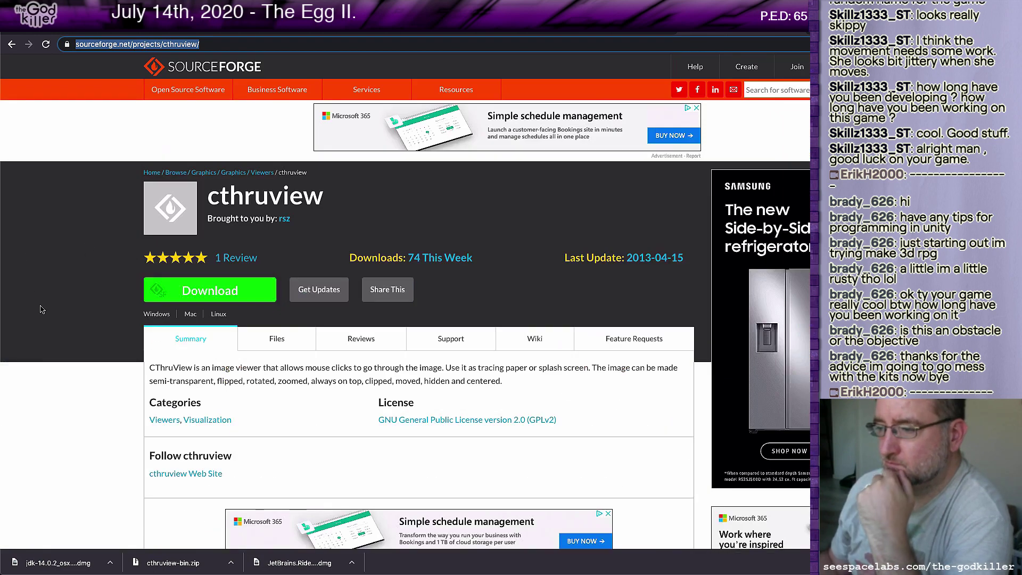
left_click(97, 394)
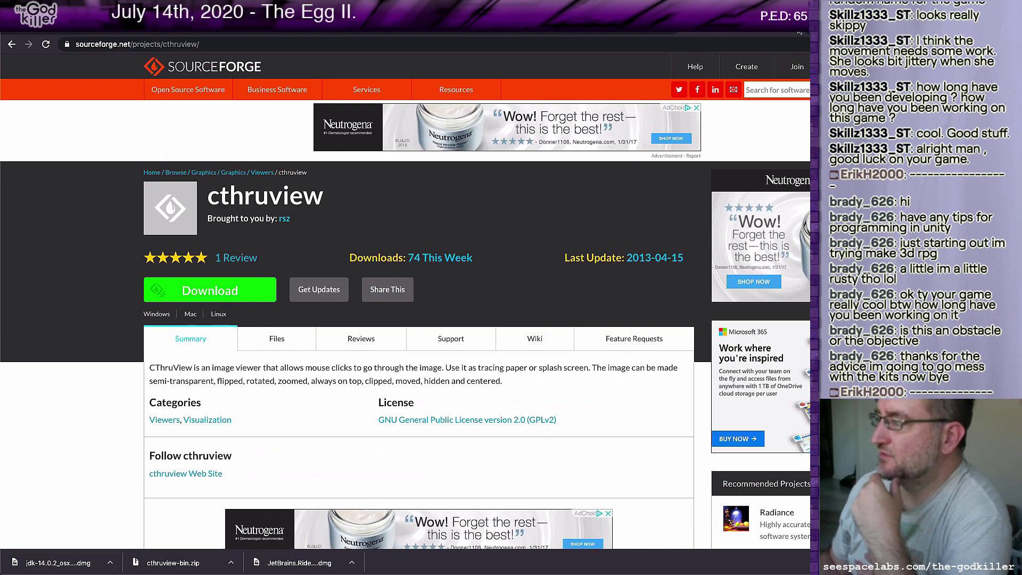
Open CThruView's official website from its AlternativeTo page and read through to the references section
key("ctrl+Tab")
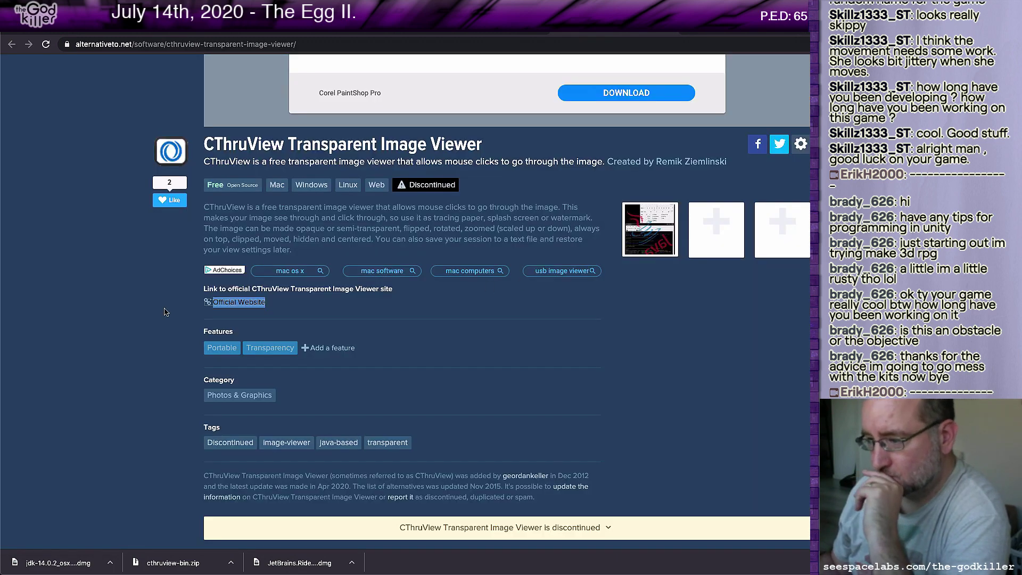
scroll(164, 312, "down", 3)
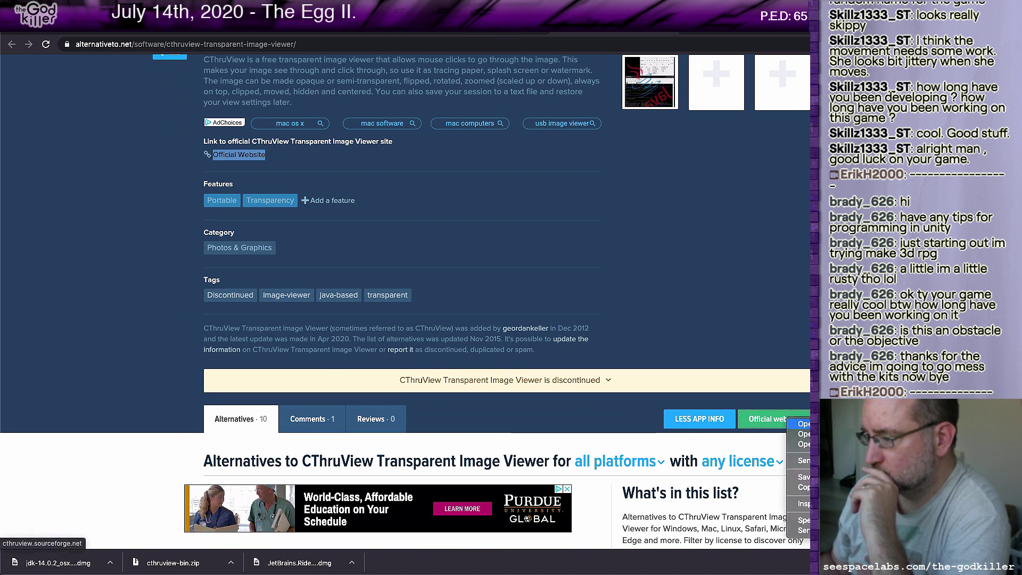
key("ctrl+shift+Tab")
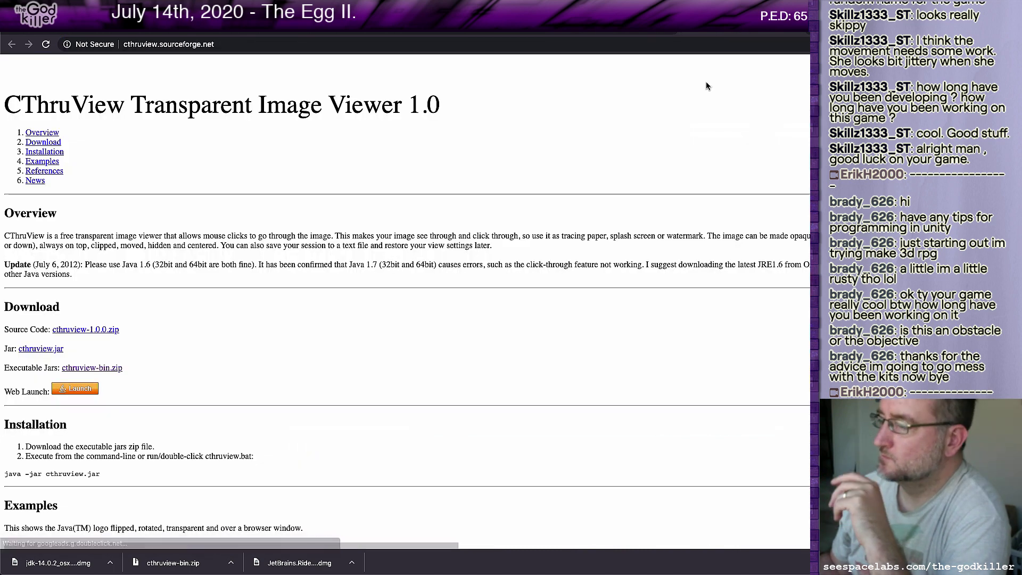
scroll(312, 327, "down", 10)
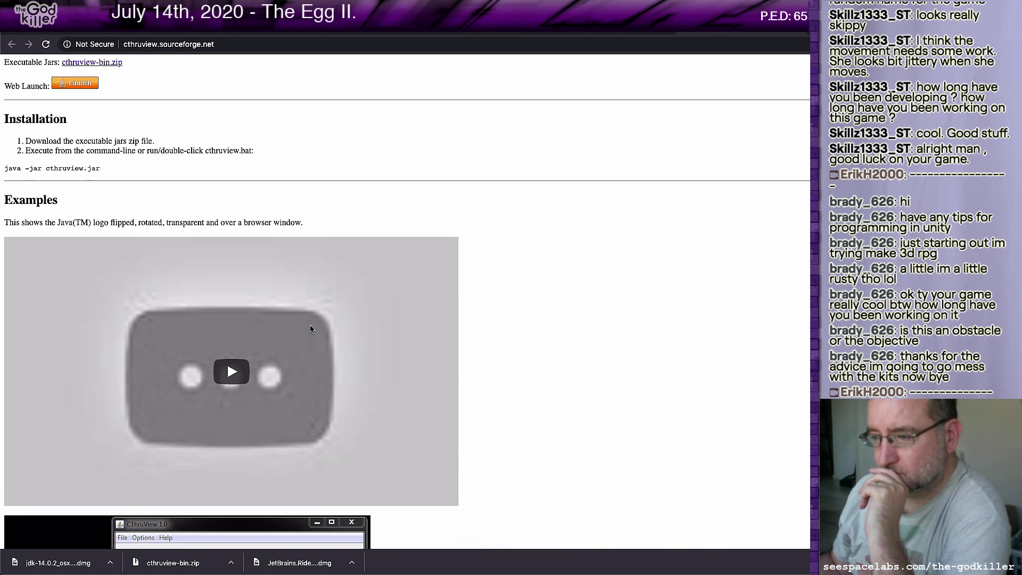
scroll(426, 321, "down", 3)
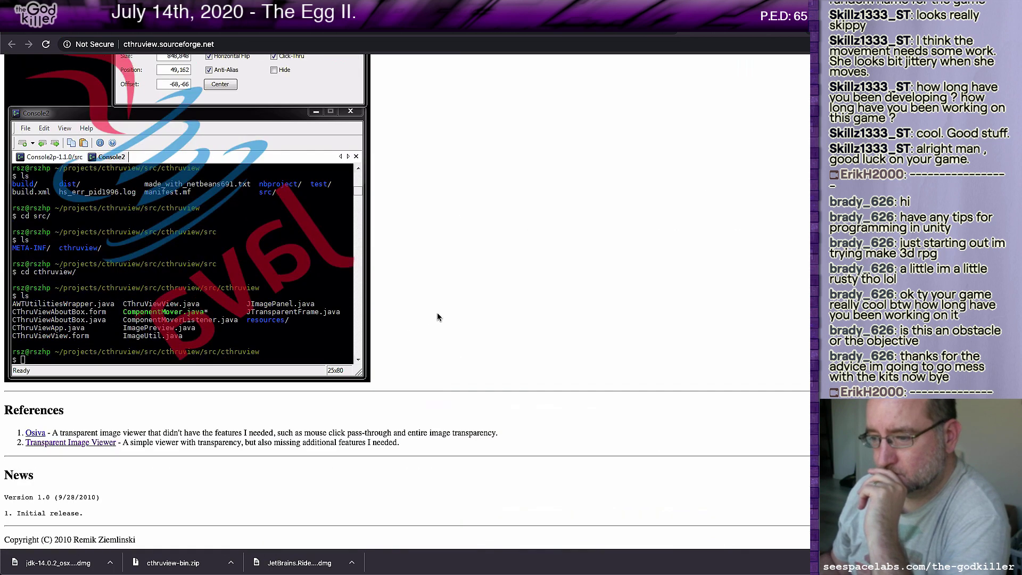
Open the Transparent Image Viewer reference and read its ShareCG description and user feedback
left_click(103, 444)
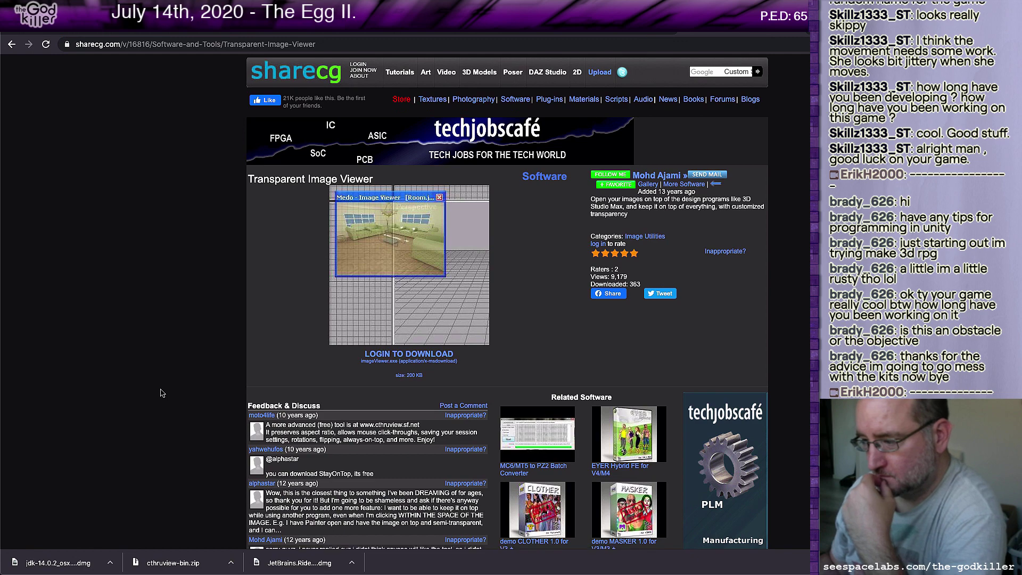
scroll(163, 393, "down", 2)
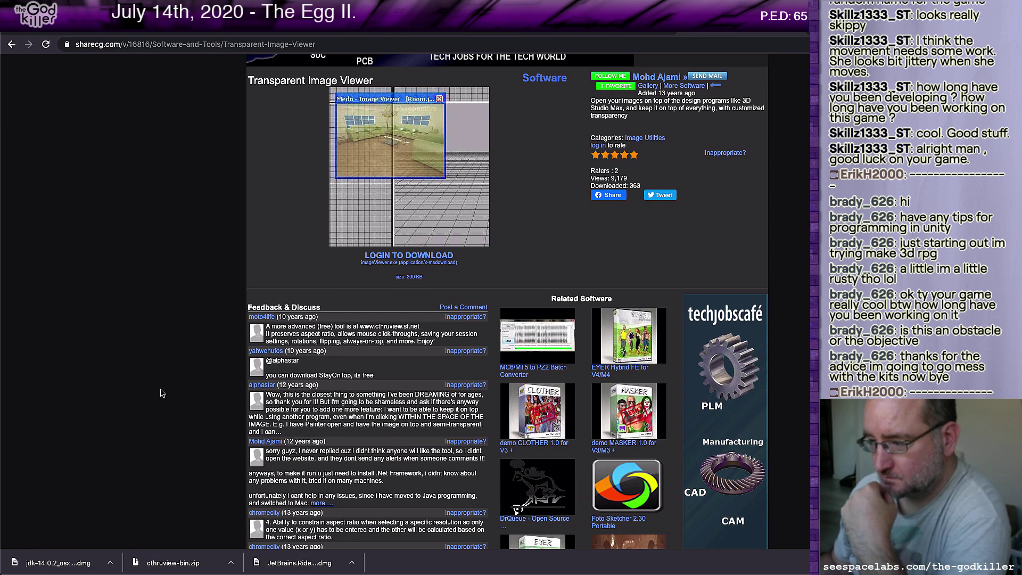
scroll(162, 393, "down", 1)
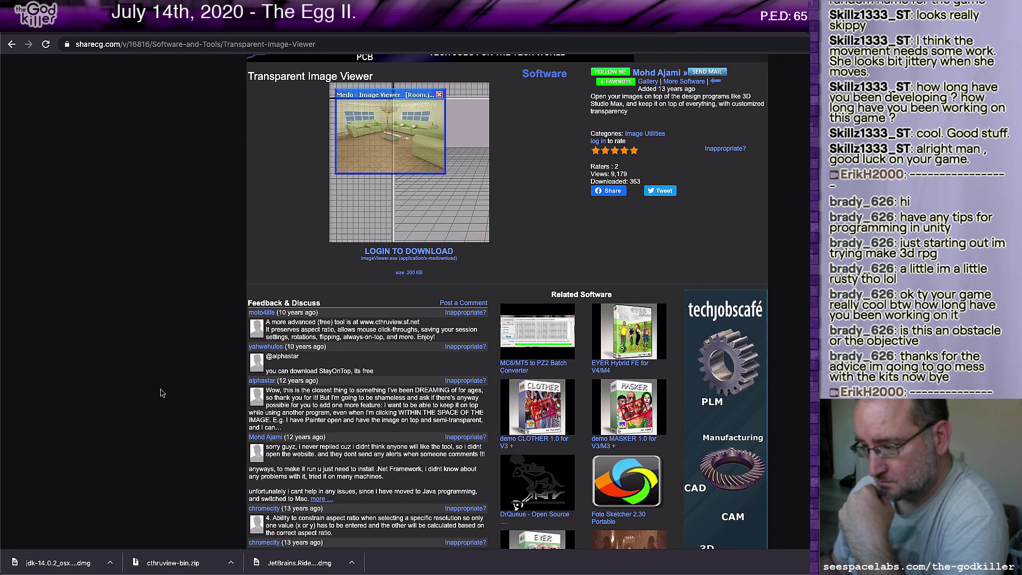
scroll(163, 392, "down", 3)
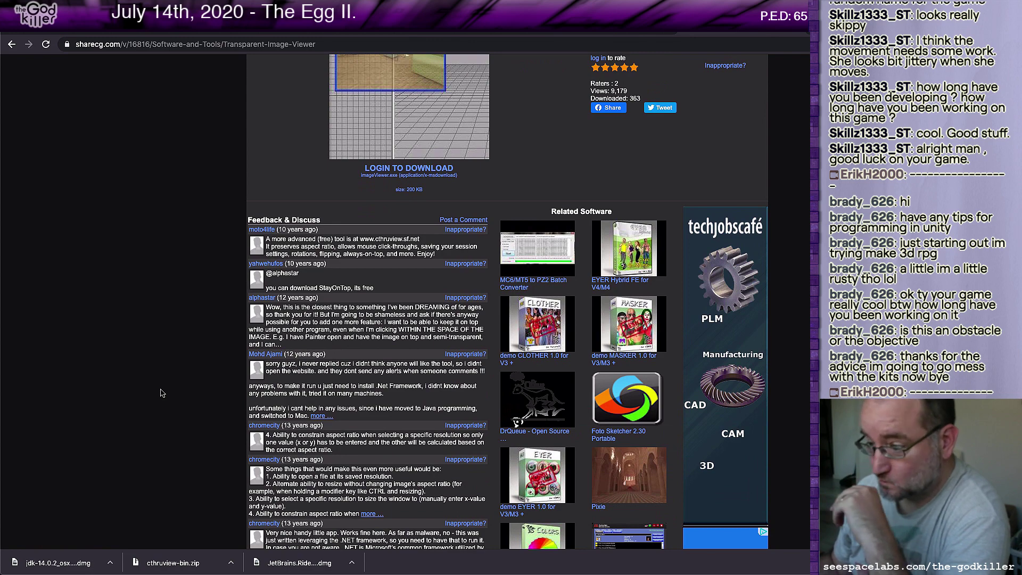
scroll(163, 392, "down", 10)
scroll(161, 392, "up", 15)
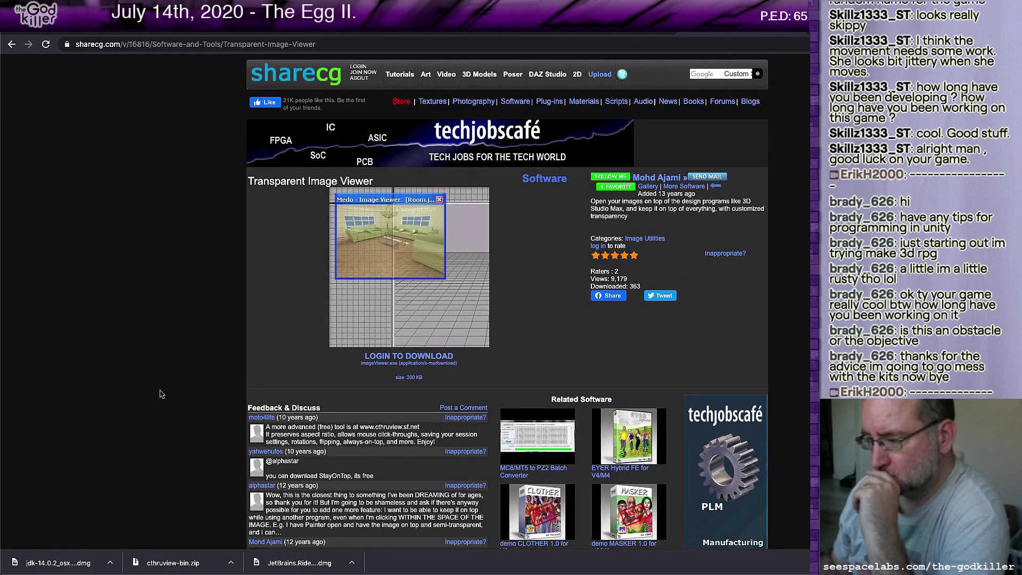
Search the web for "stayontop macos" and look through the results
left_click(540, 42)
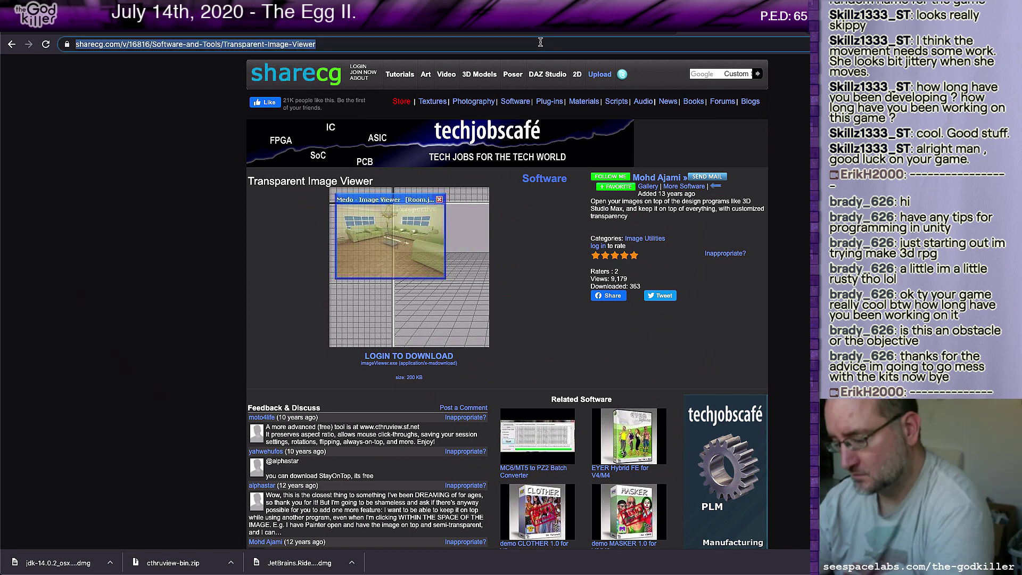
type("stayon")
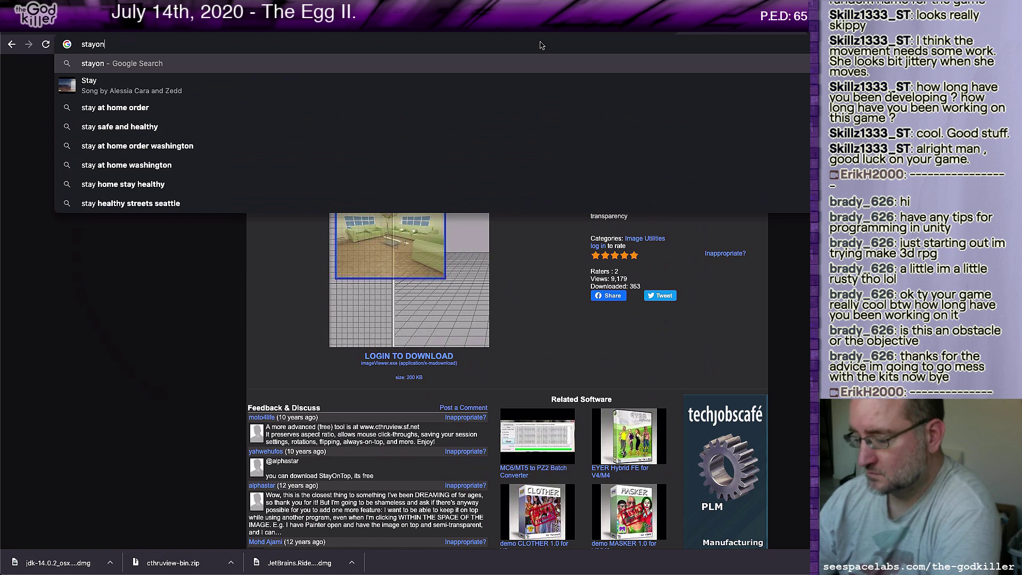
type("top ")
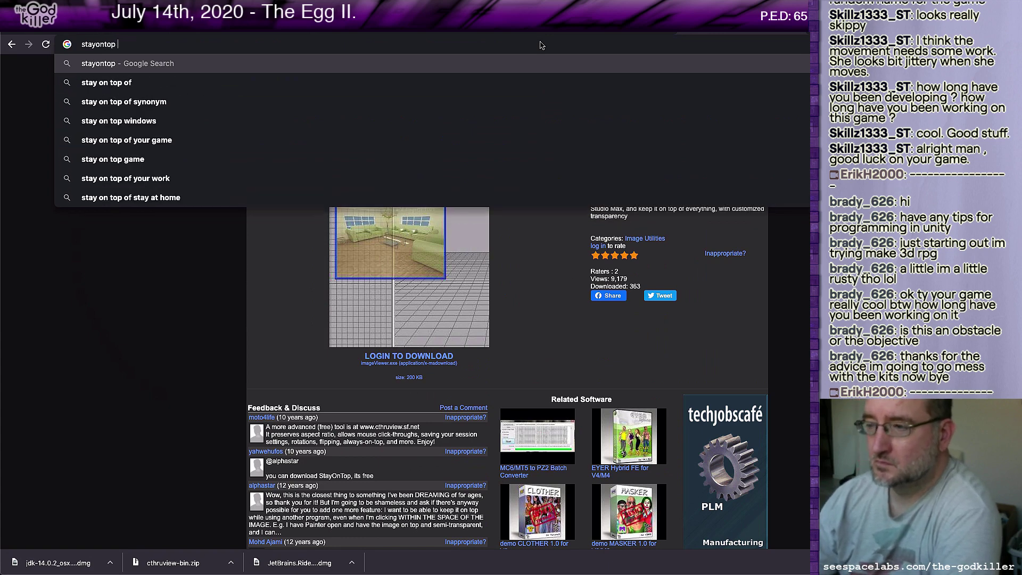
type("macos")
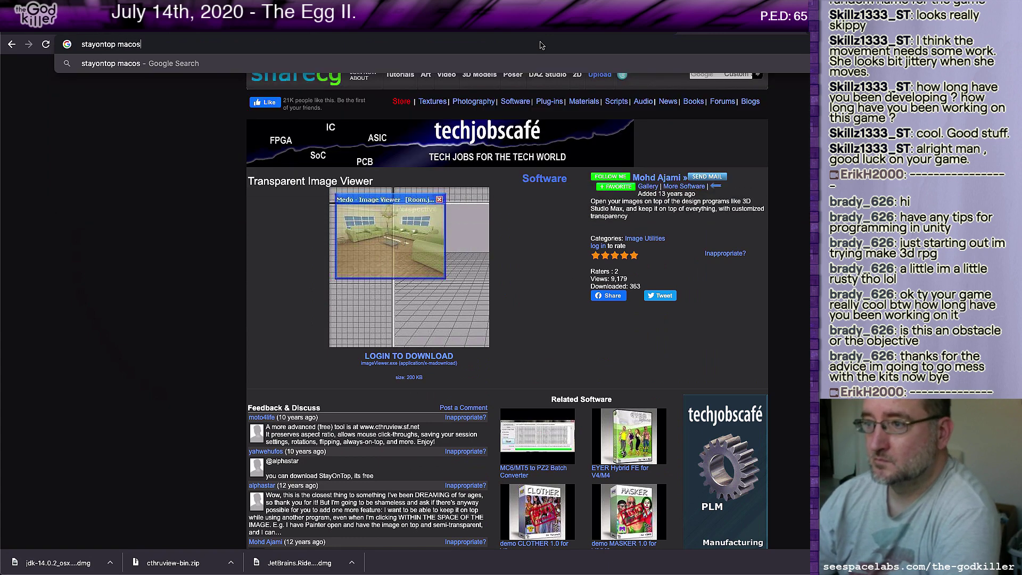
key("Return")
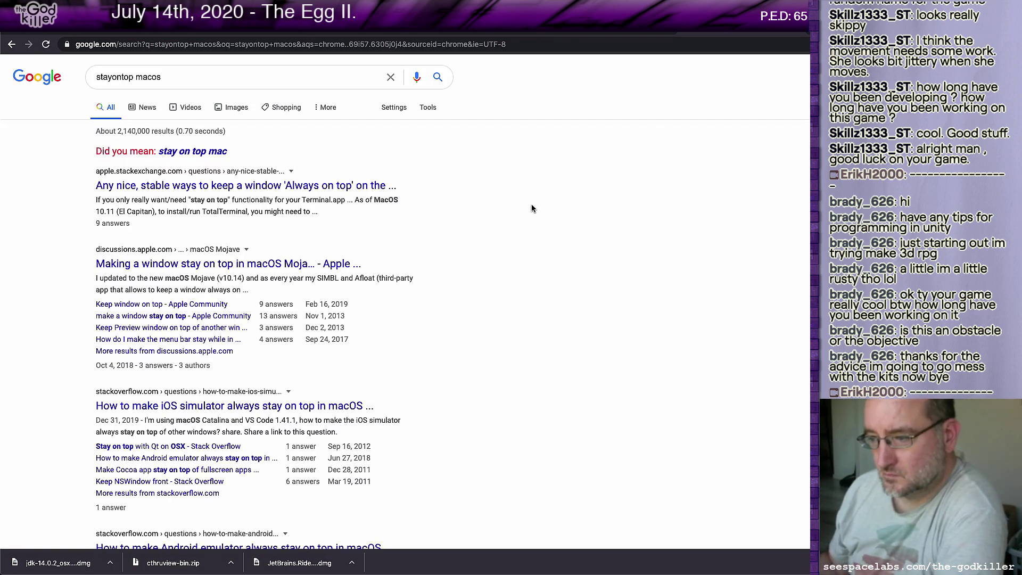
scroll(532, 204, "down", 5)
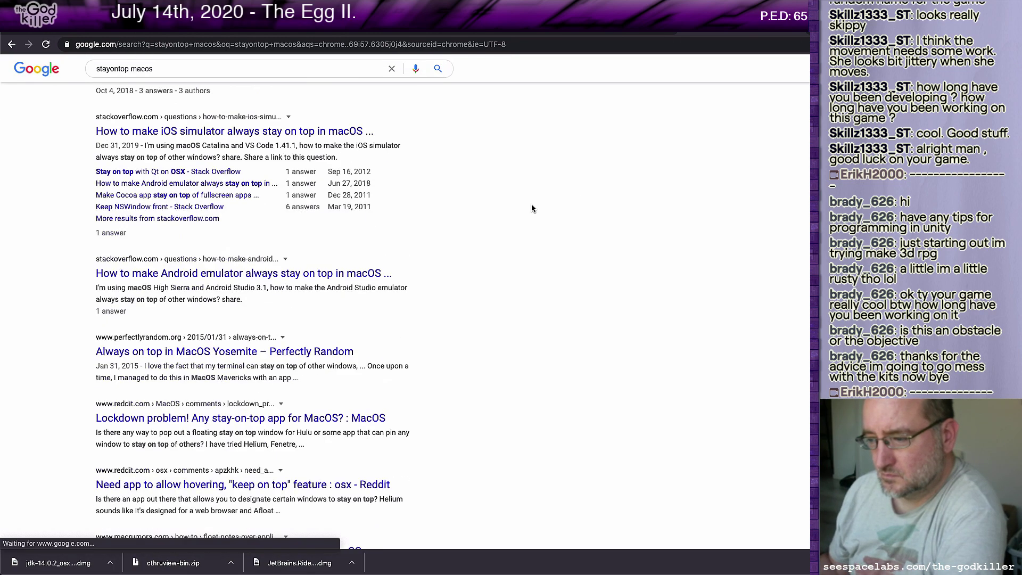
Open the LayerX page from AlternativeTo's list of Mac alternatives to Image Overlay Utility
key("ctrl+Tab")
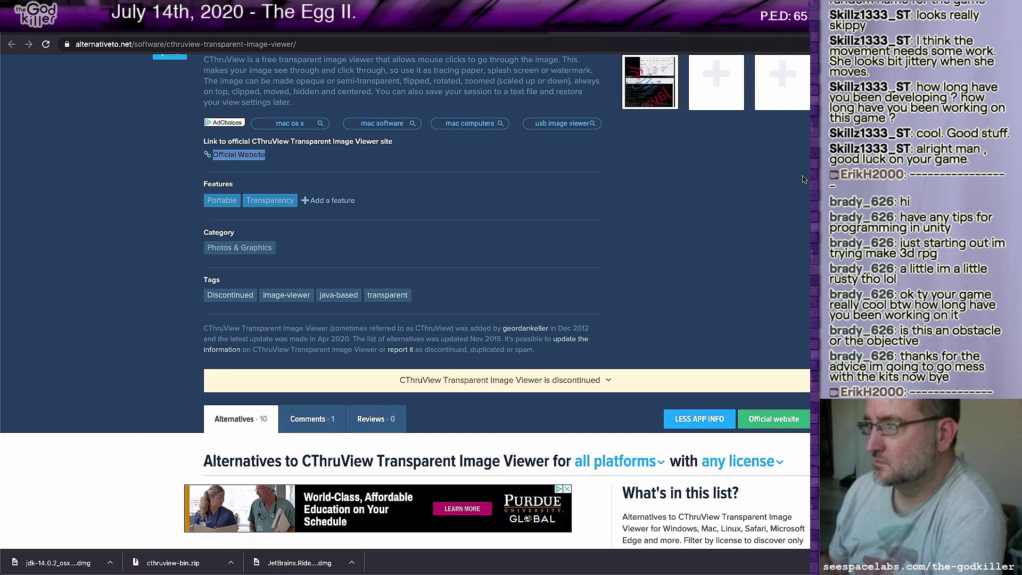
key("ctrl+Tab")
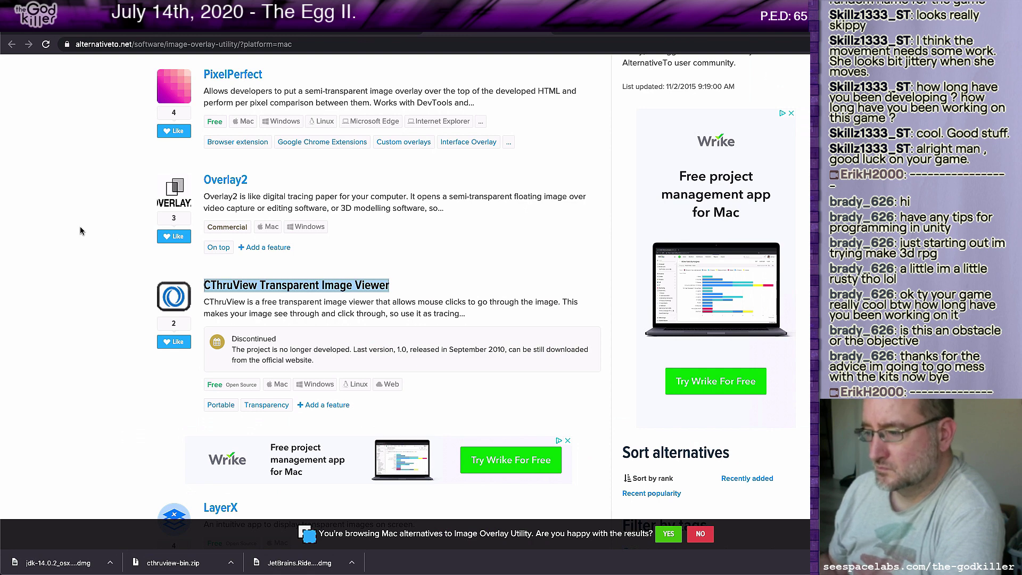
scroll(80, 231, "down", 4)
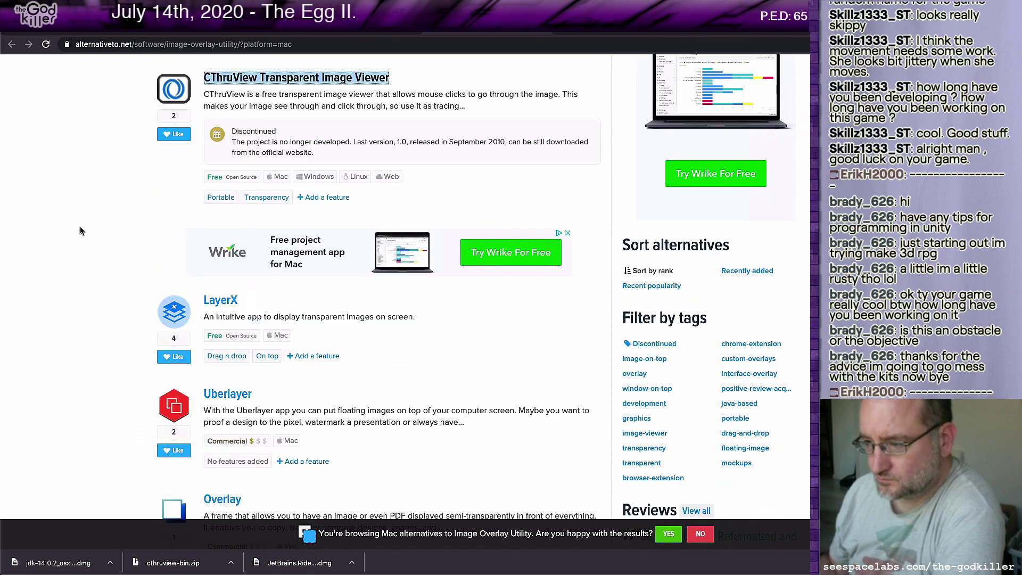
scroll(80, 231, "down", 2)
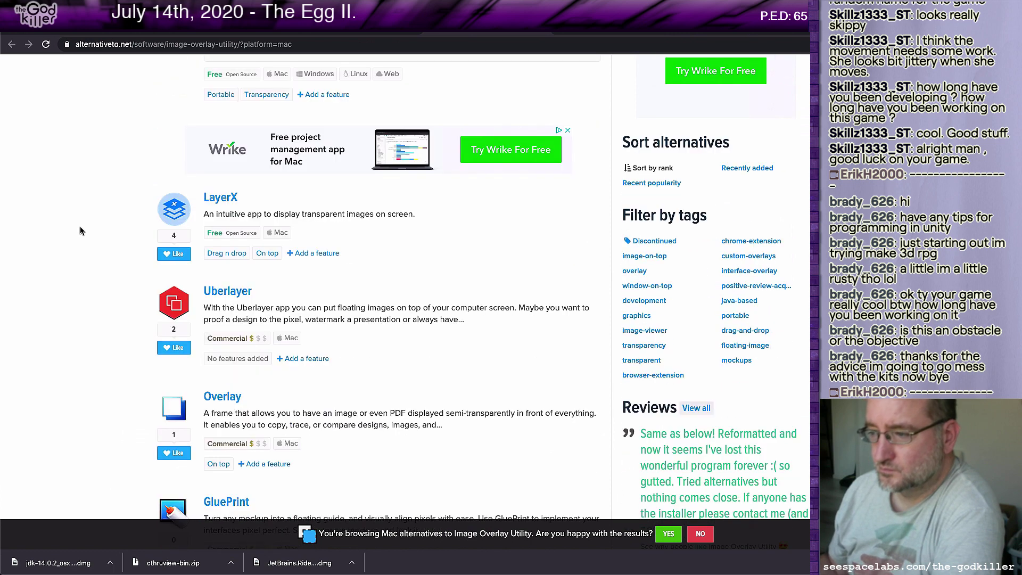
right_click(228, 198)
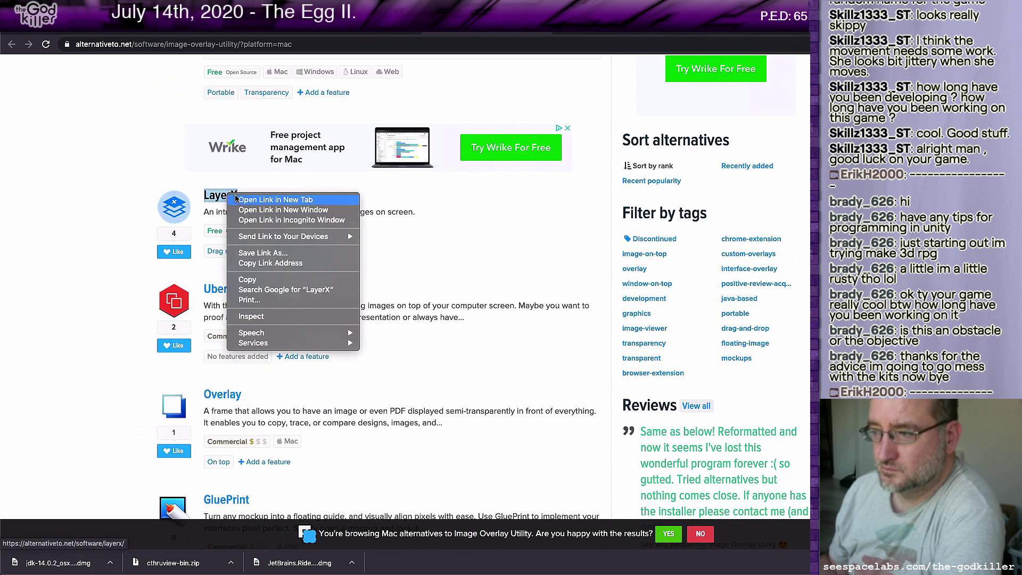
left_click(236, 197)
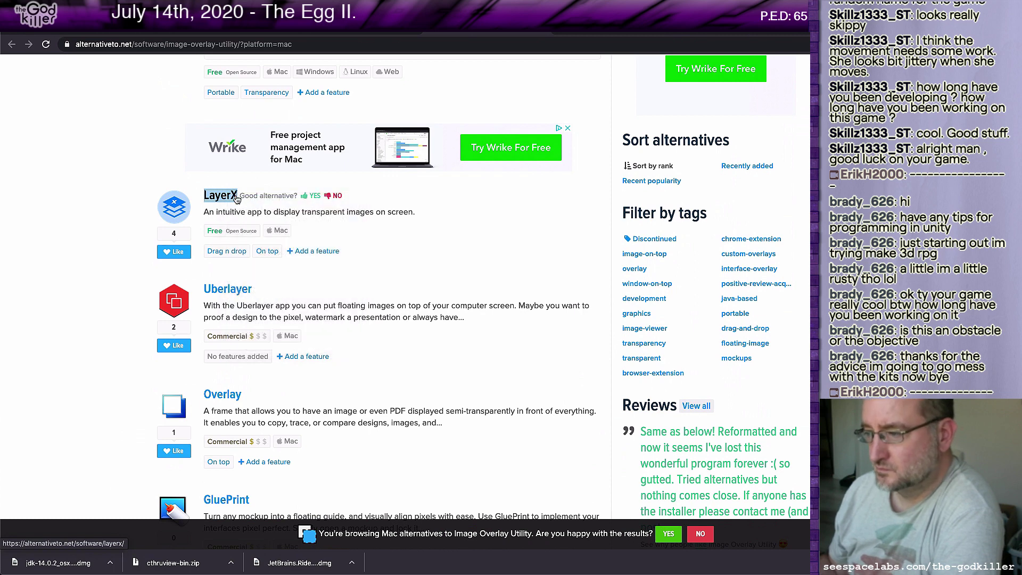
left_click(652, 34)
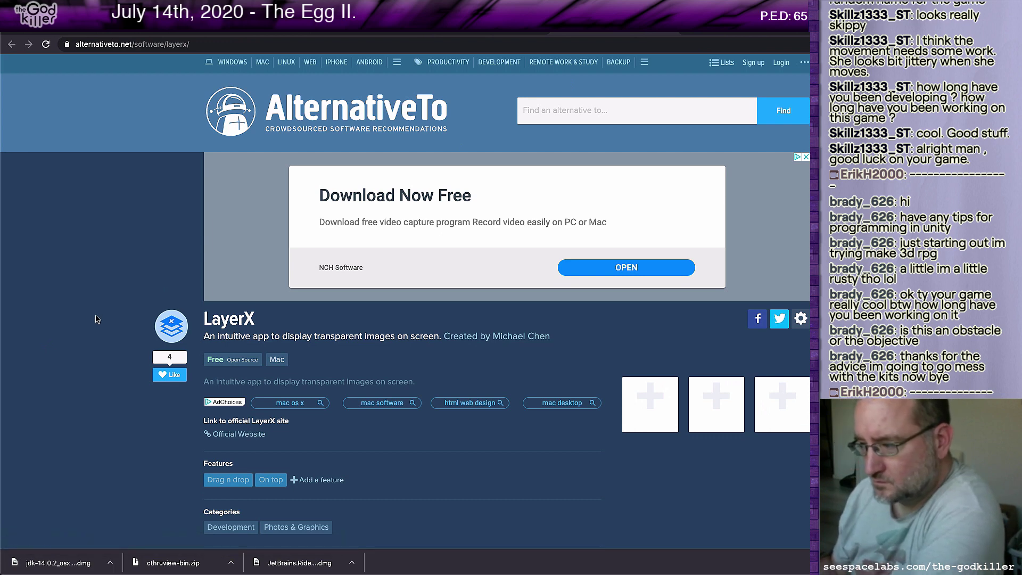
Go to LayerX's official website and download version 1.2.0
scroll(96, 318, "down", 3)
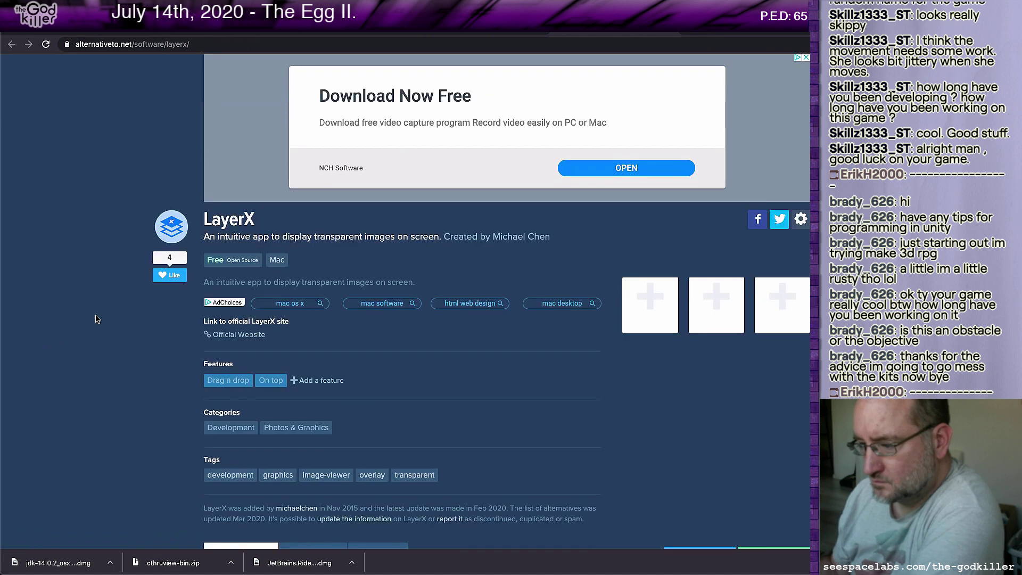
scroll(95, 322, "down", 3)
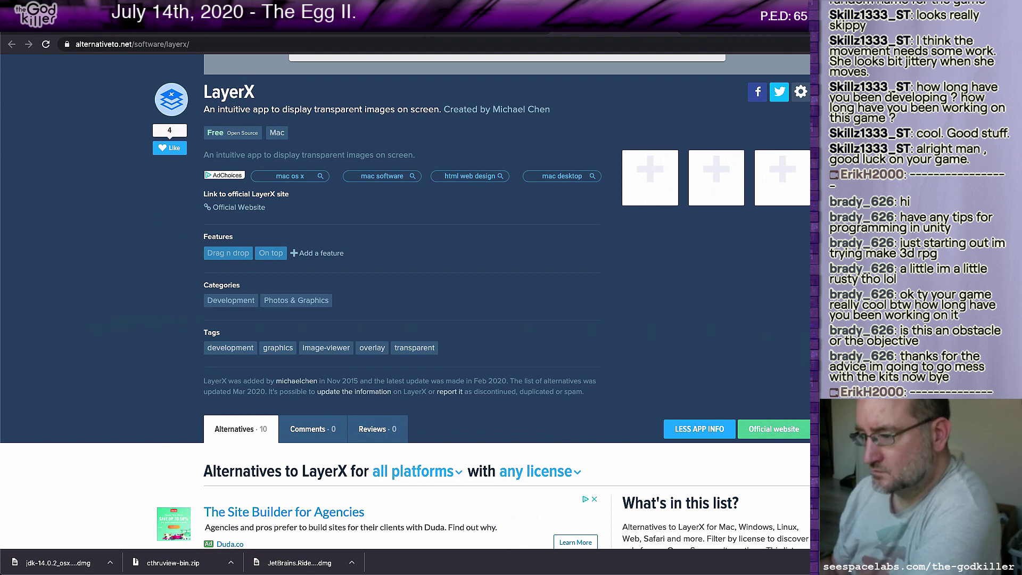
left_click(774, 431)
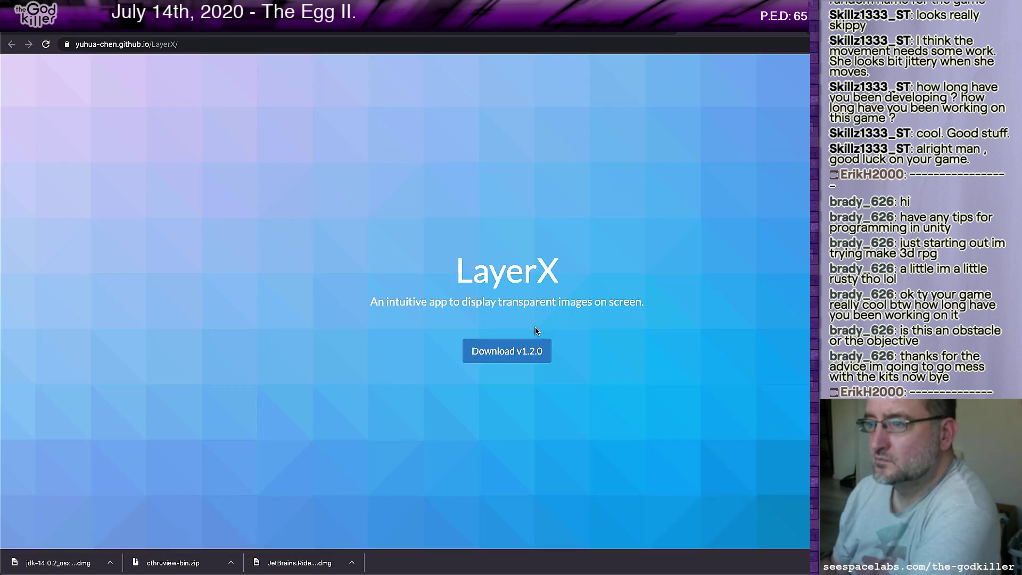
left_click(485, 354)
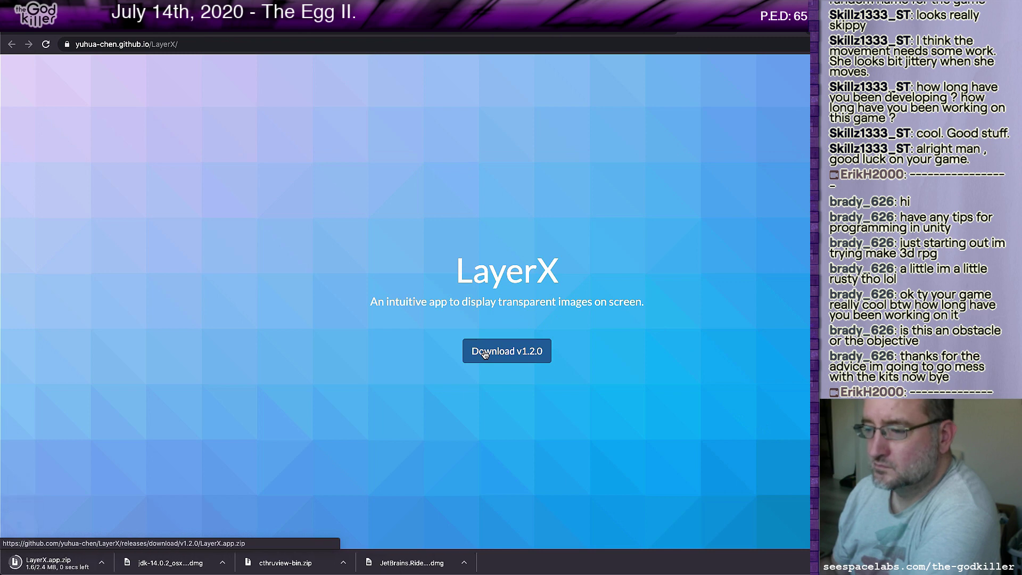
Show the downloaded LayerX.app.zip in Finder and extract it
left_click(109, 564)
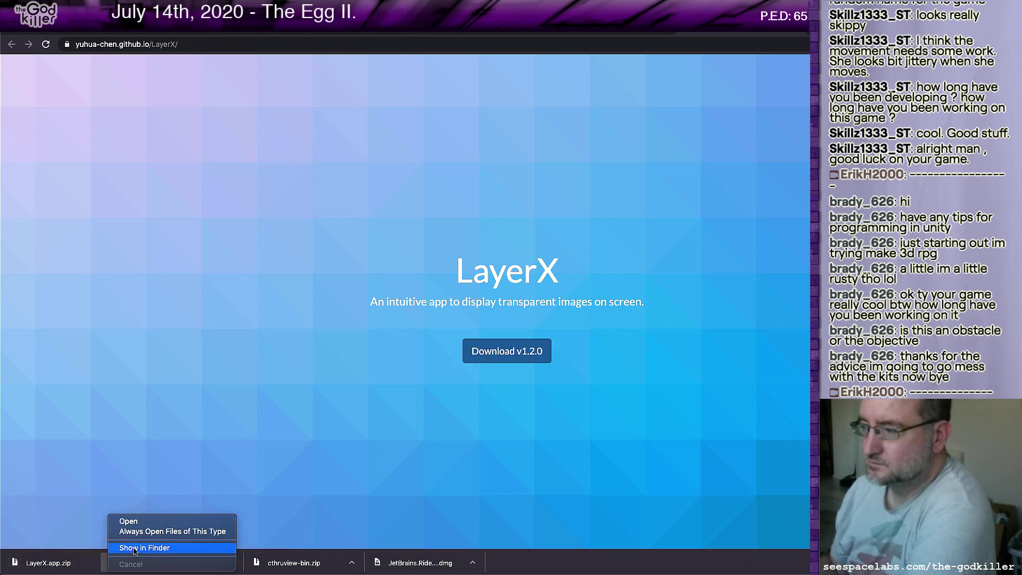
left_click(134, 549)
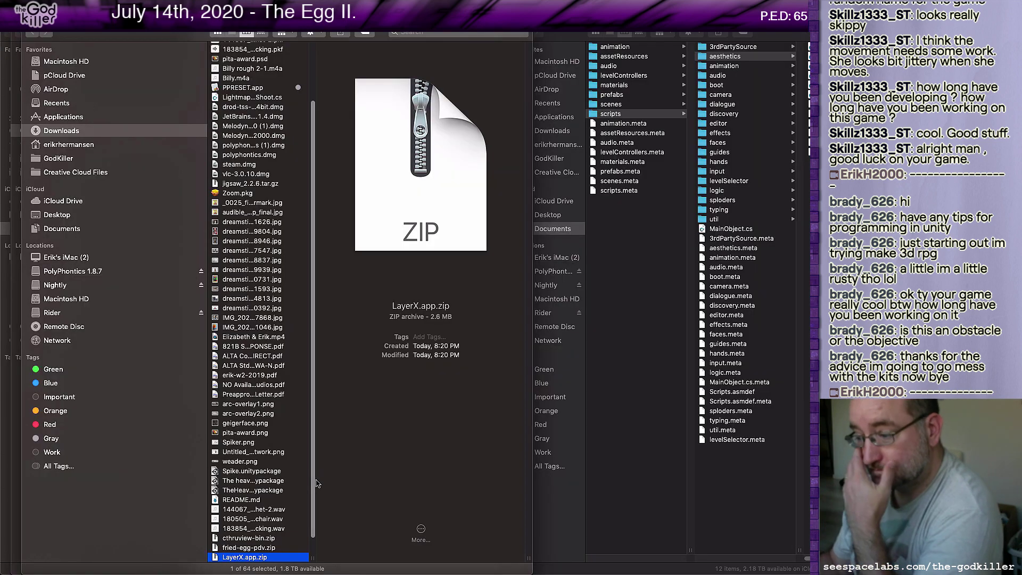
right_click(233, 562)
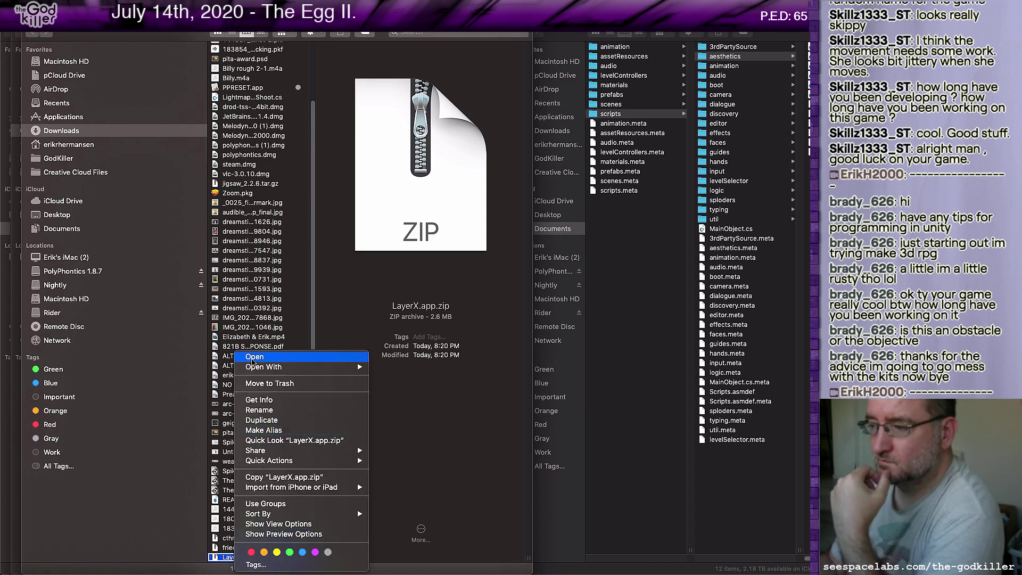
left_click(242, 360)
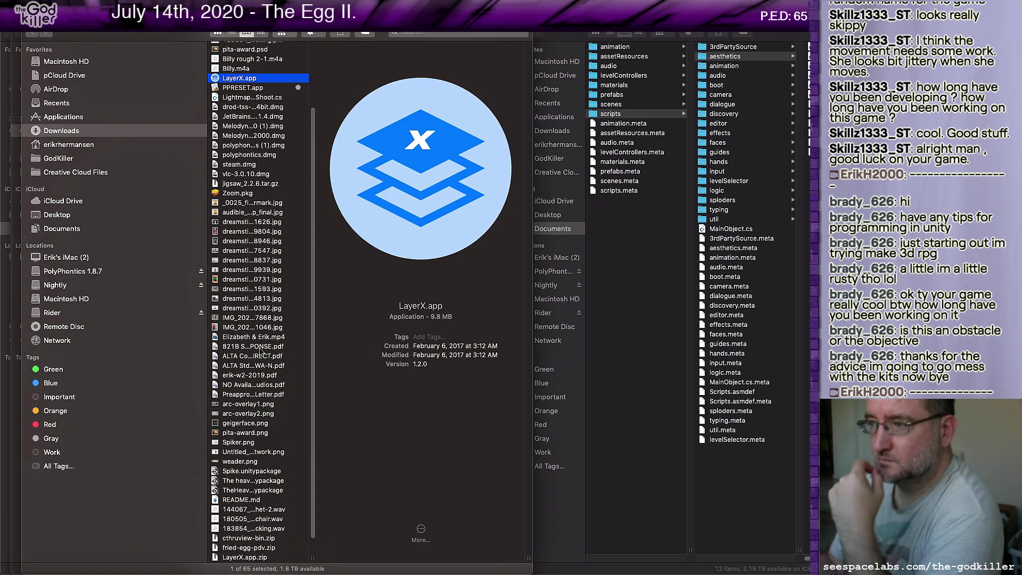
Move the cthruview-bin folder in Downloads to the Trash
scroll(241, 176, "up", 5)
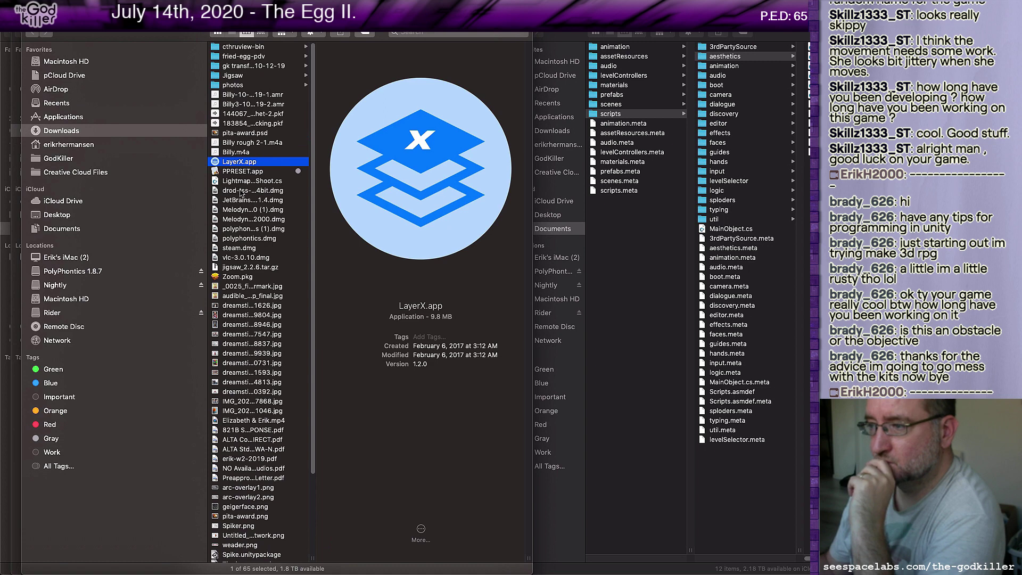
right_click(260, 48)
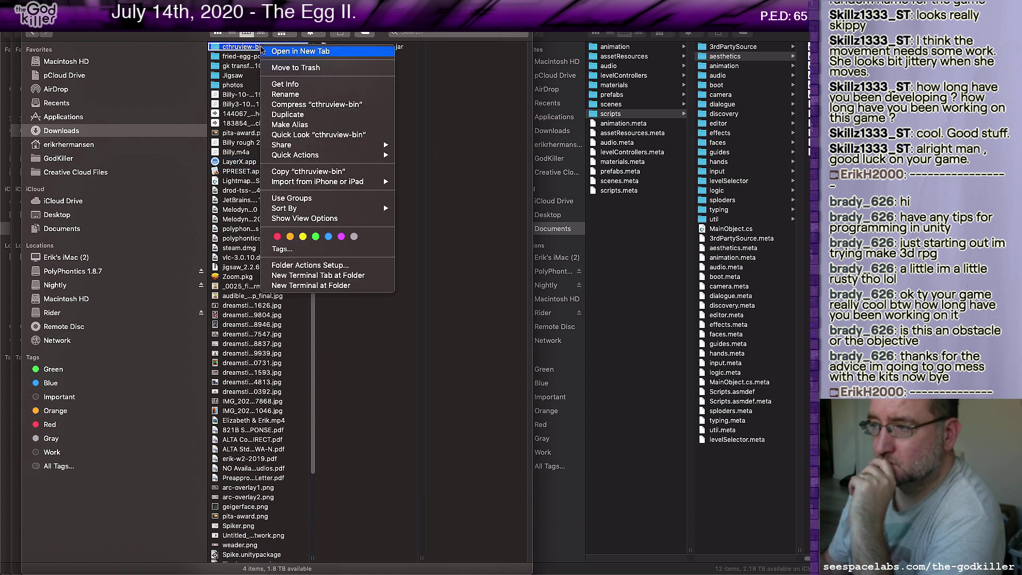
left_click(287, 69)
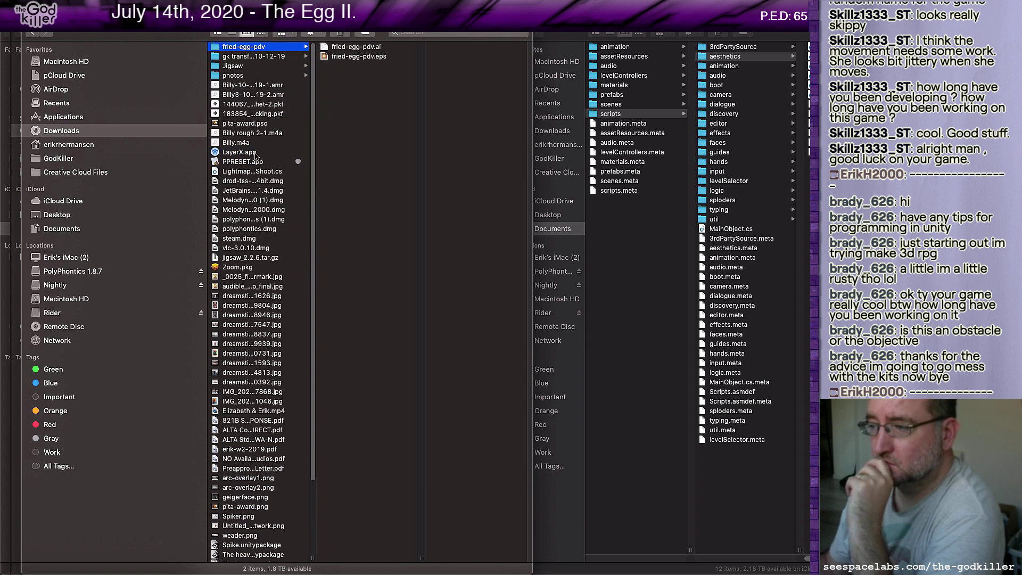
Launch LayerX.app from Downloads and allow it to run despite its unidentified developer
left_click(255, 152)
right_click(256, 155)
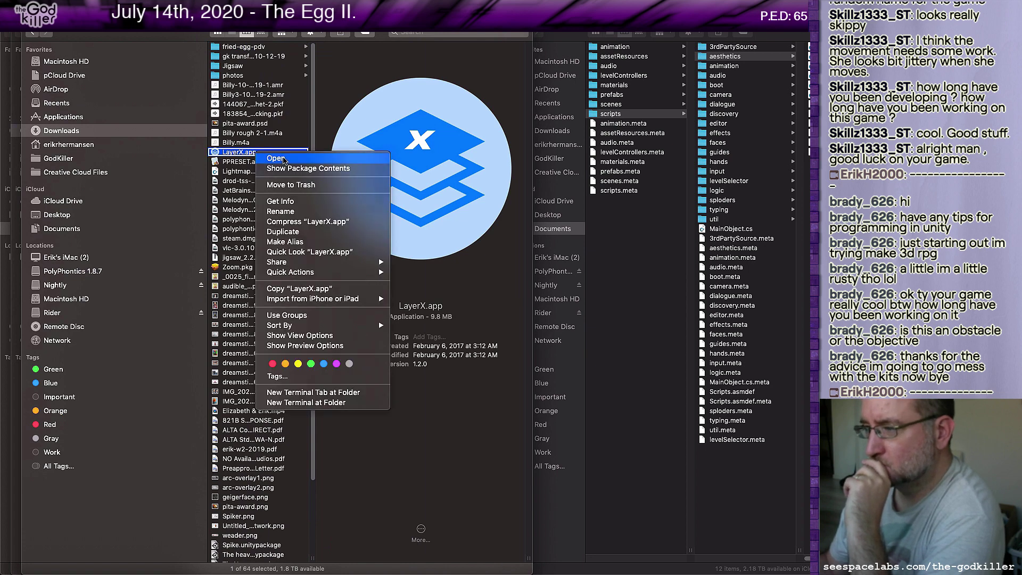
left_click(285, 161)
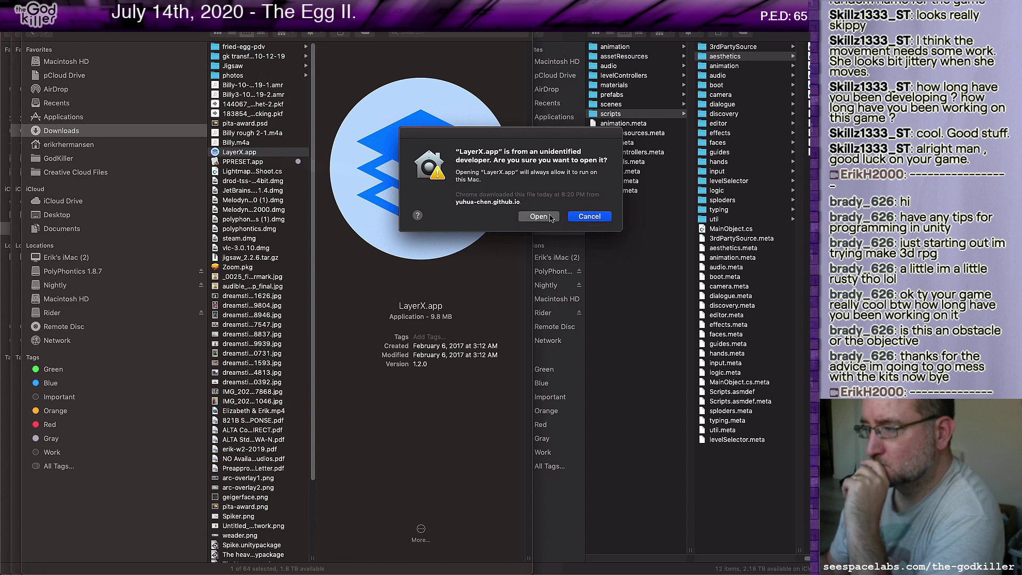
left_click(538, 216)
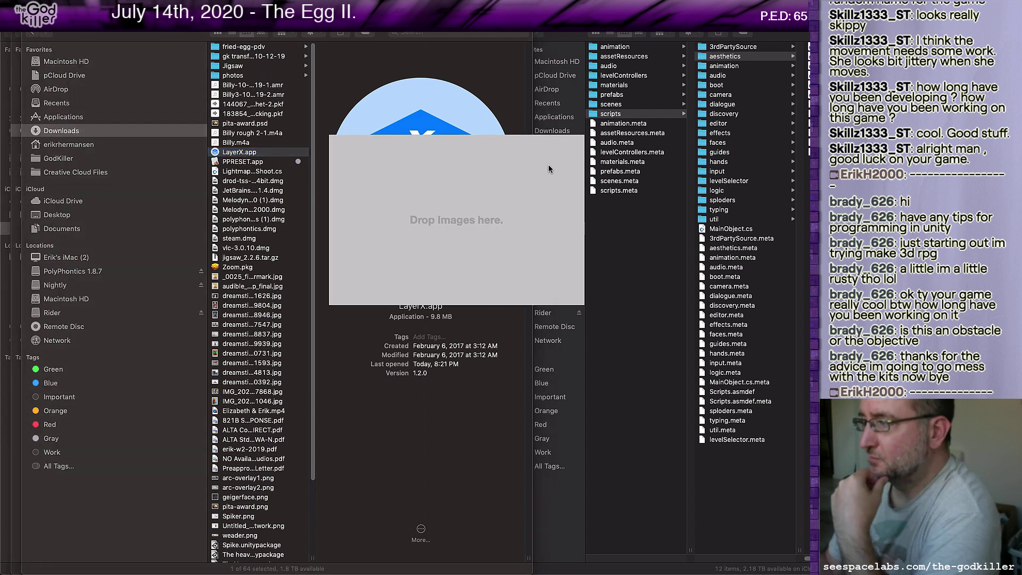
Move the empty LayerX window clear of the file list and load arc-overlay2.png into it as the overlay image
left_click_drag(545, 163, 834, 257)
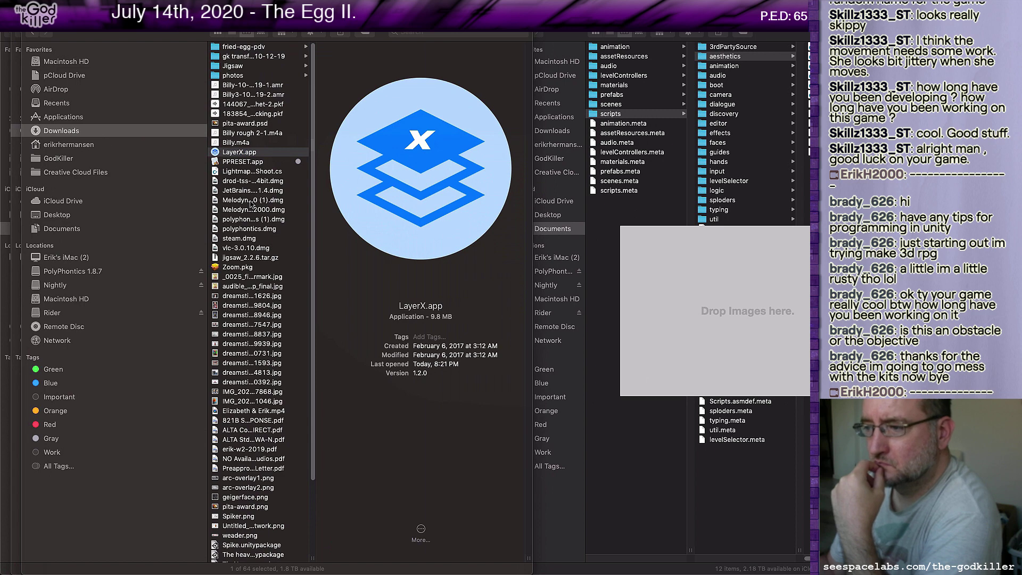
scroll(251, 203, "down", 1)
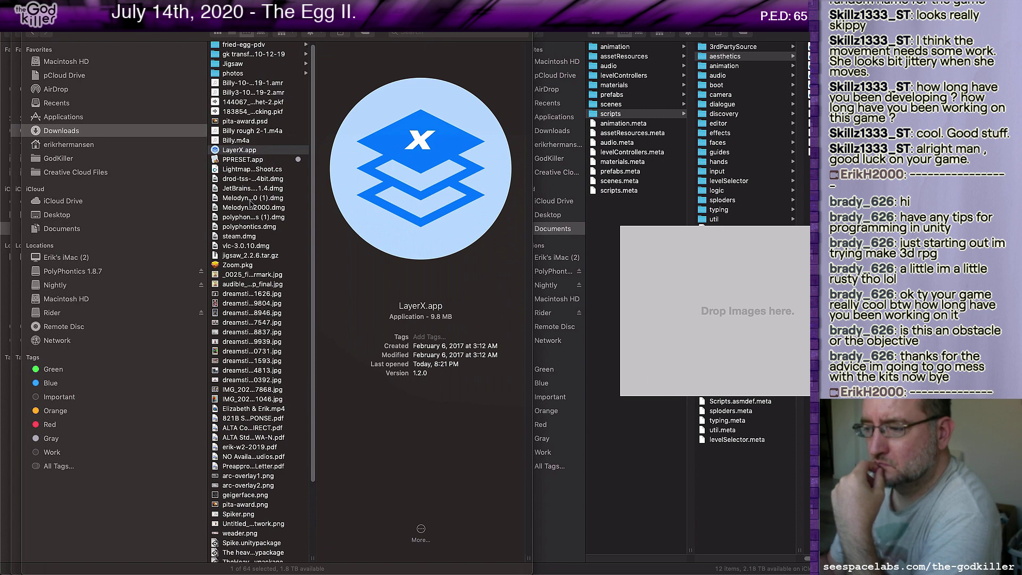
left_click_drag(244, 487, 715, 319)
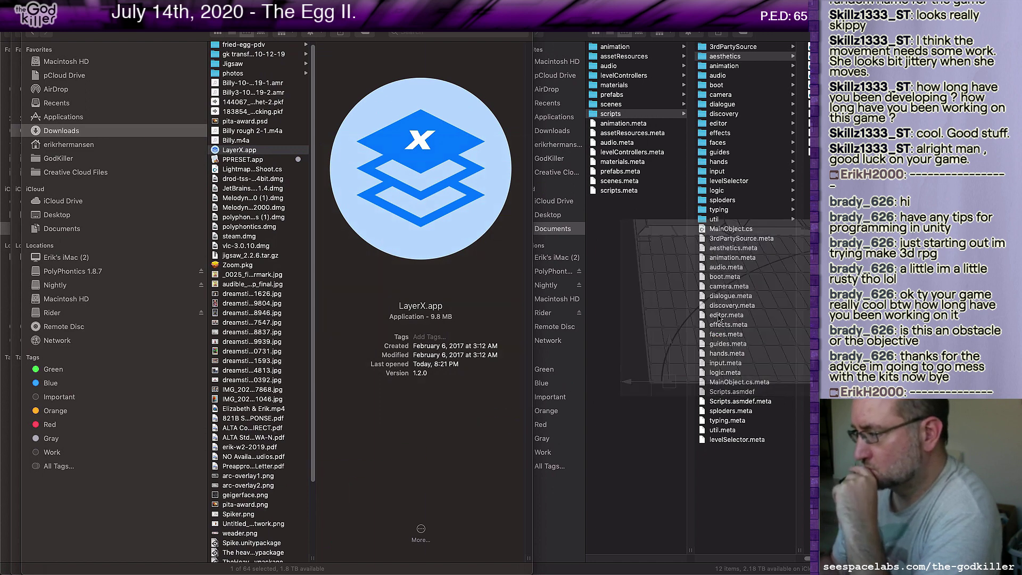
left_click_drag(894, 267, 625, 261)
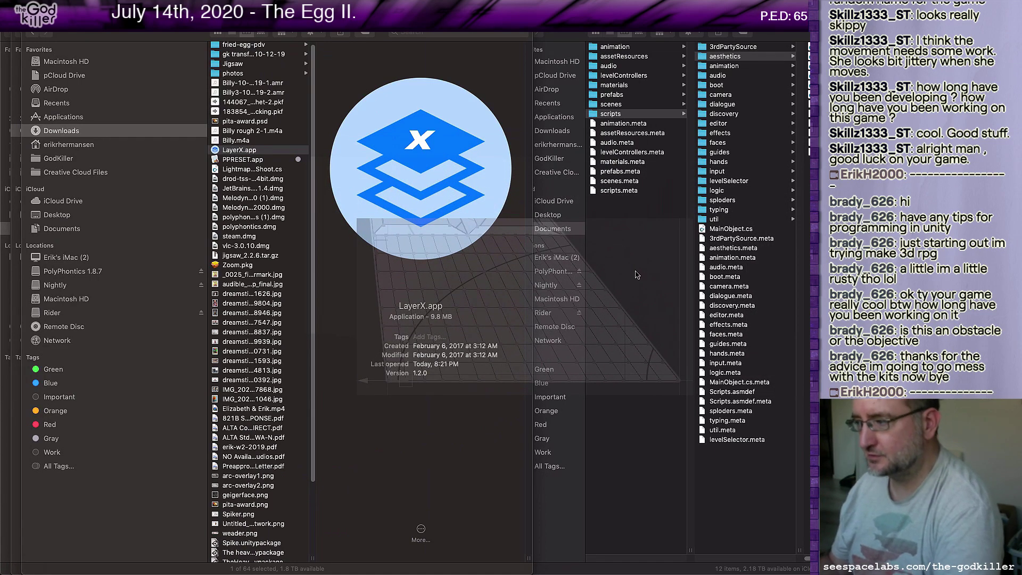
Switch to Unity, bring the LayerX overlay in front, and align its arc with the Corner mesh in the Scene view
key("super+Tab")
key("Tab")
key("Tab")
key("Tab")
key("Tab")
key("Tab")
key("Tab")
key("Tab")
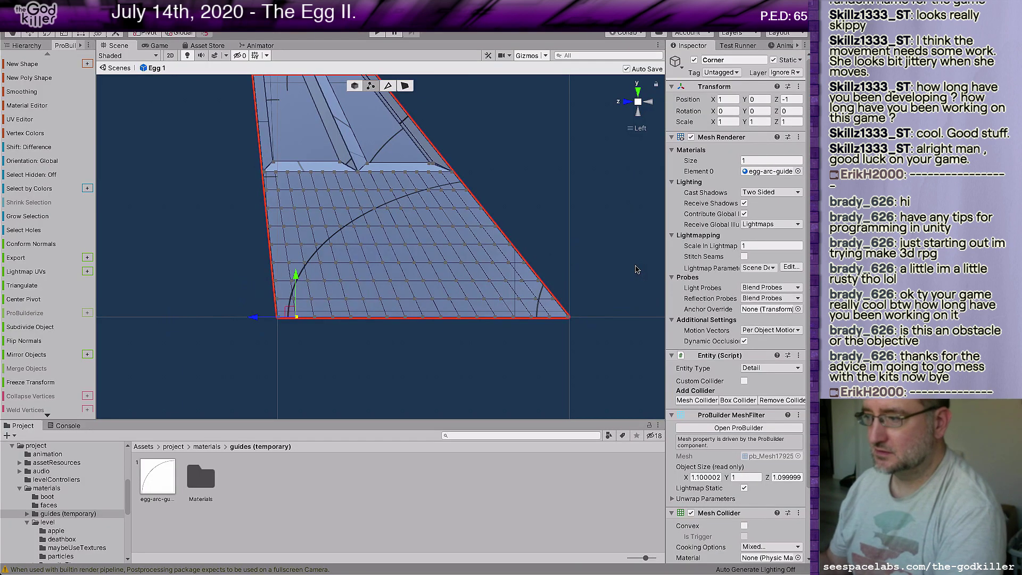
key("super+Tab")
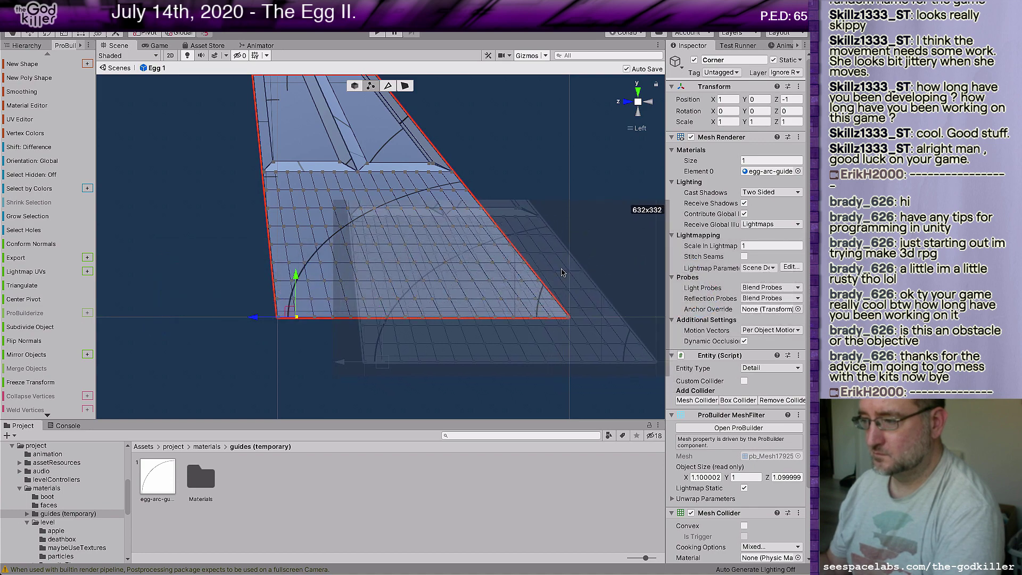
left_click_drag(561, 273, 476, 226)
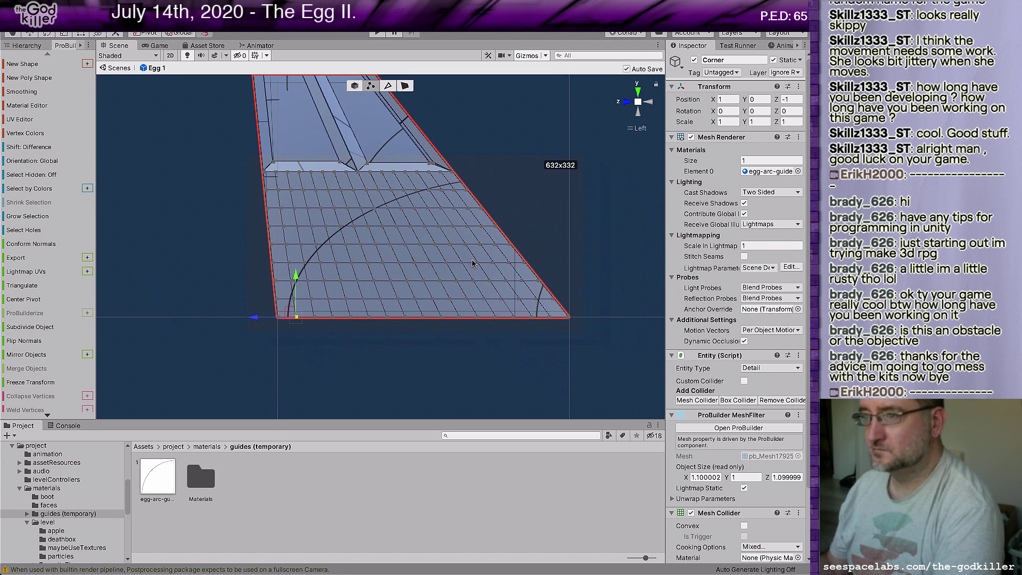
Lock the LayerX overlay in place over the Scene view
left_click(45, 16)
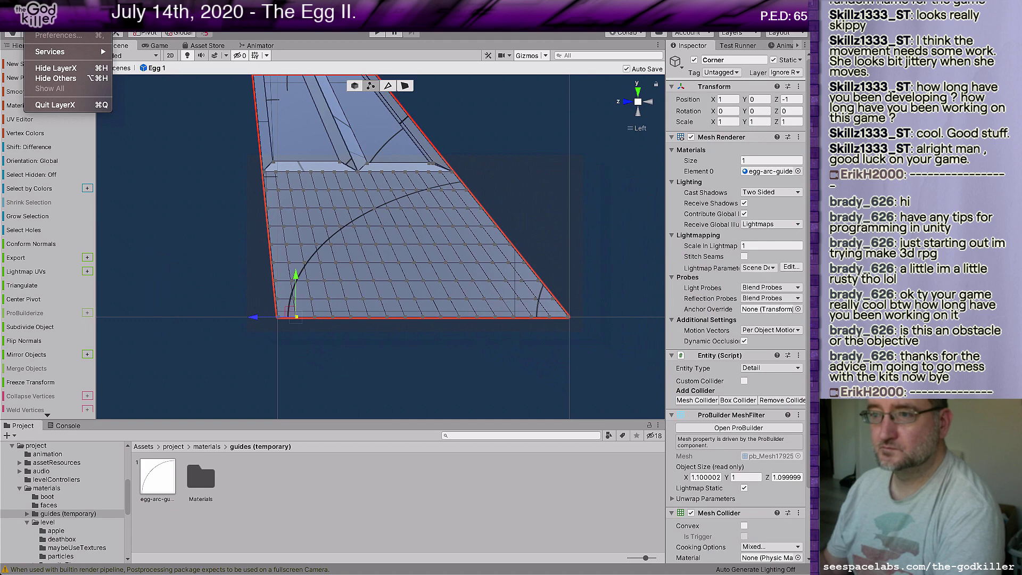
mouse_move(94, 6)
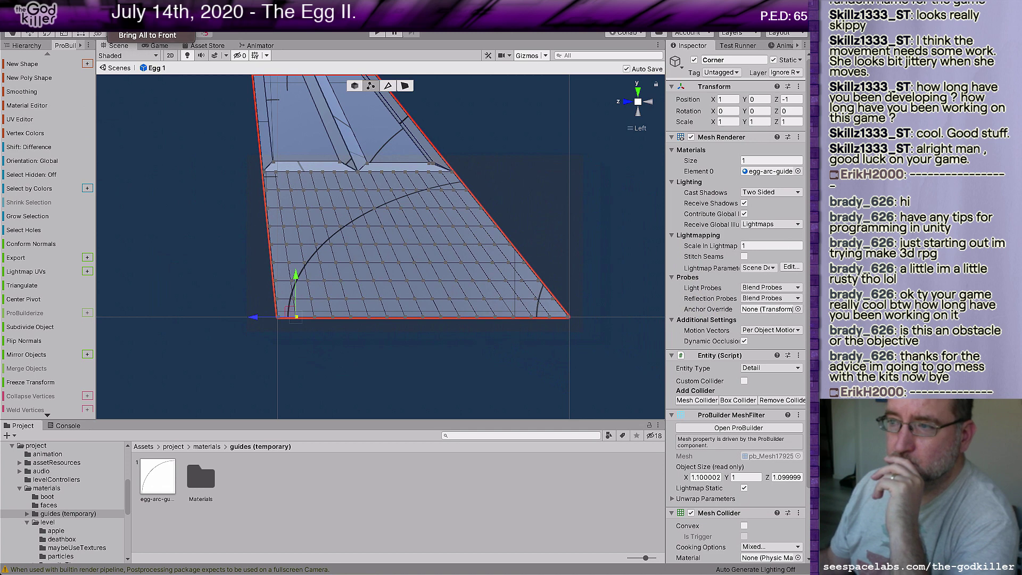
left_click(123, 6)
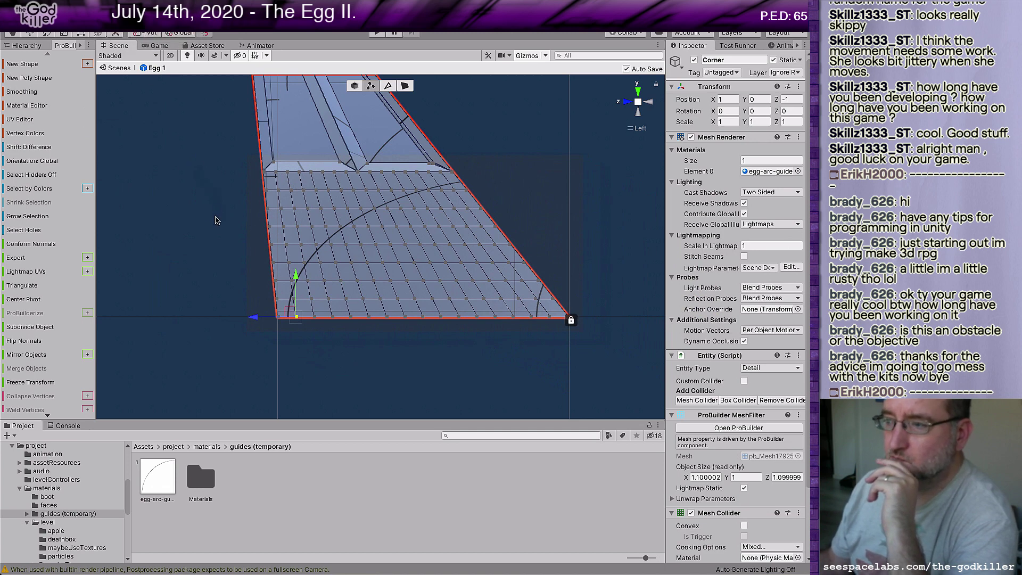
Move the Corner mesh vertices nearest the arc in the first and second rows above the base along Z onto the arc guide
left_click(209, 230)
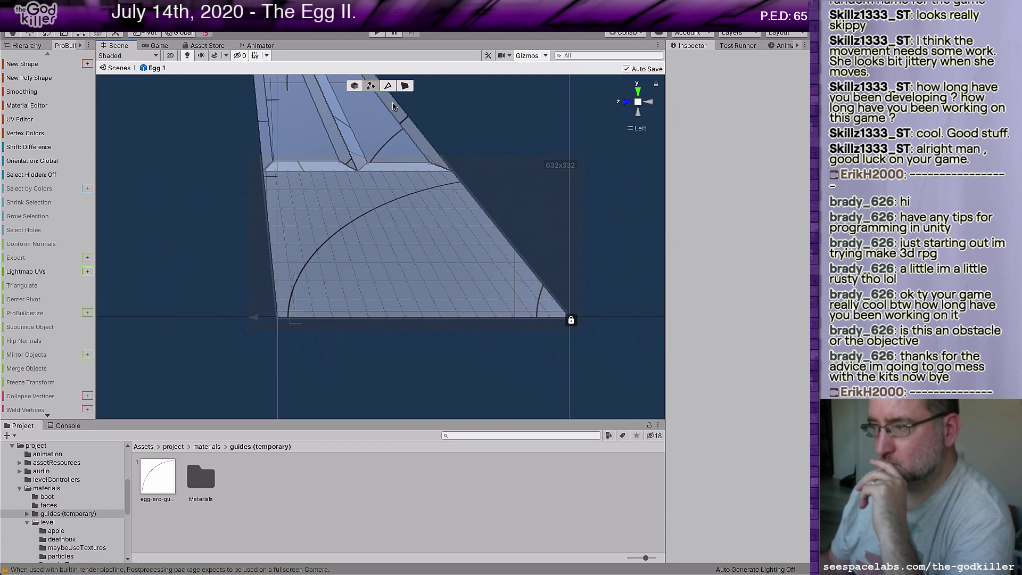
left_click(292, 307)
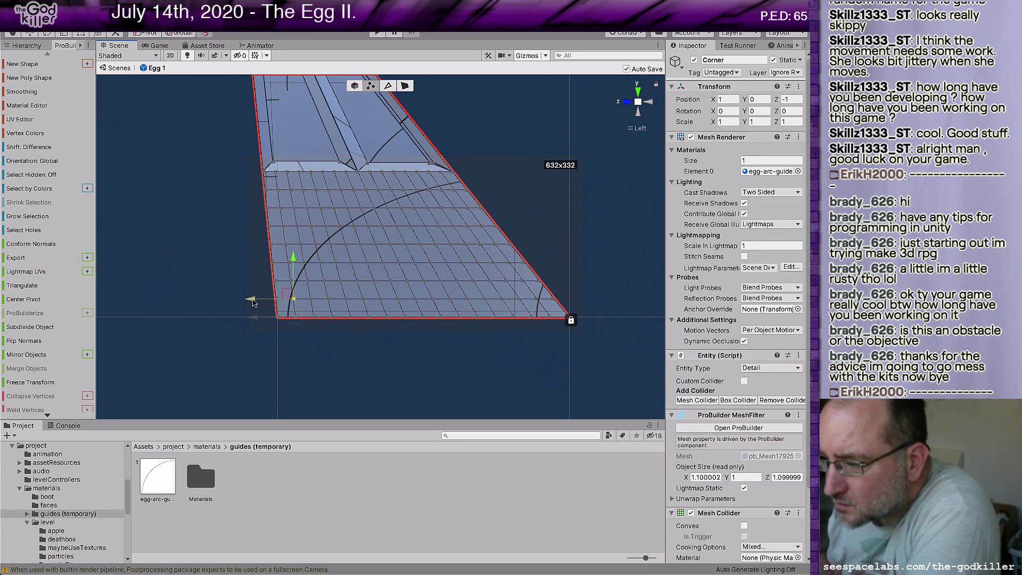
left_click_drag(254, 302, 253, 301)
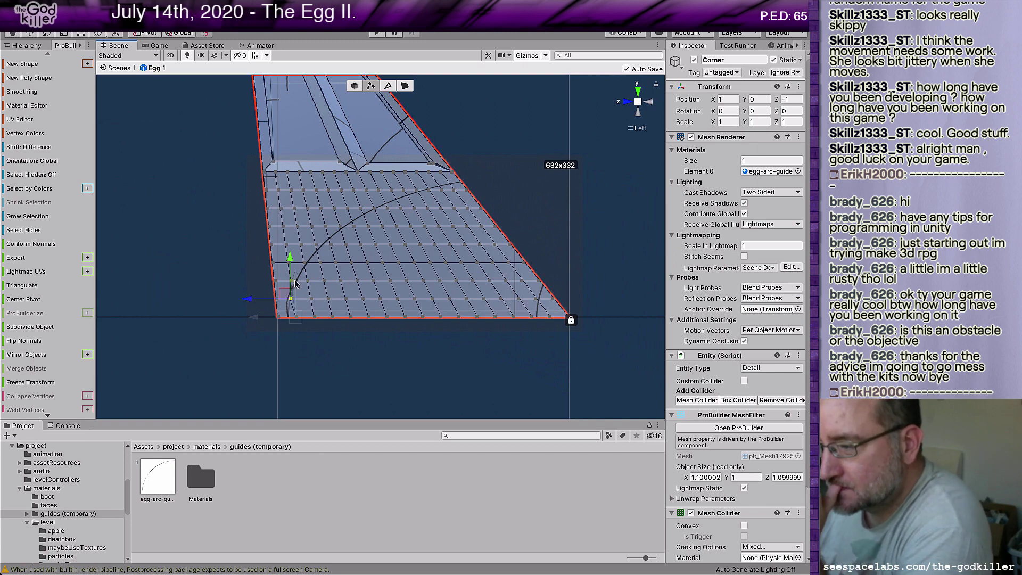
left_click(292, 280)
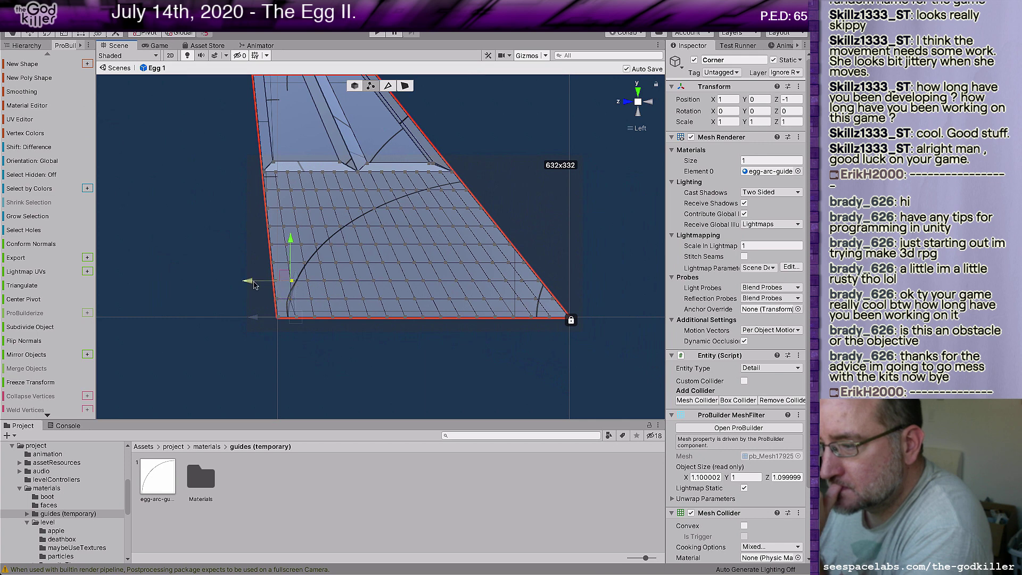
left_click_drag(253, 281, 255, 282)
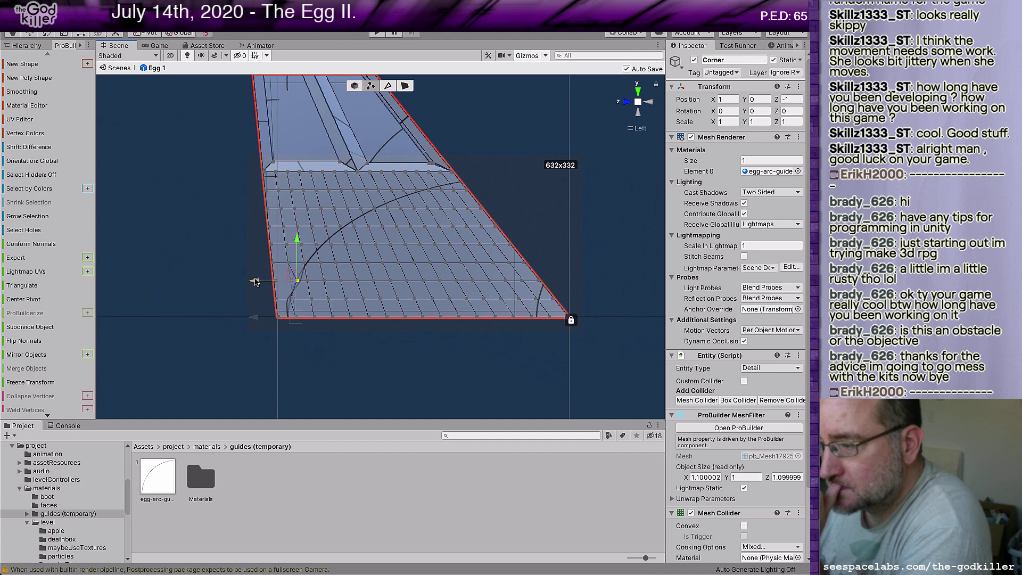
Align the arc-side vertices in the third and fourth rows above the Corner mesh's base with the arc by shifting them along Z
left_click(304, 263)
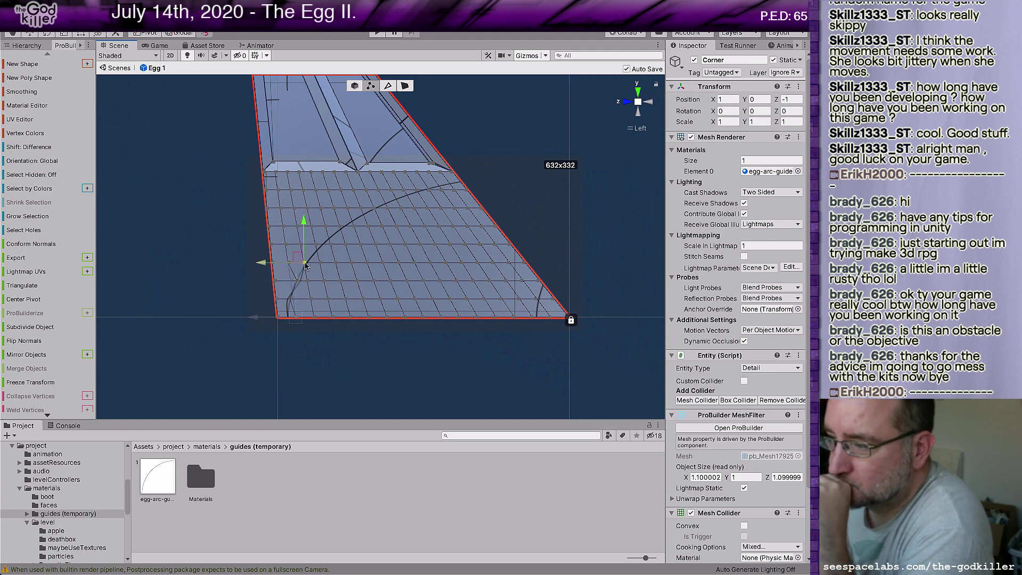
left_click_drag(261, 263, 268, 263)
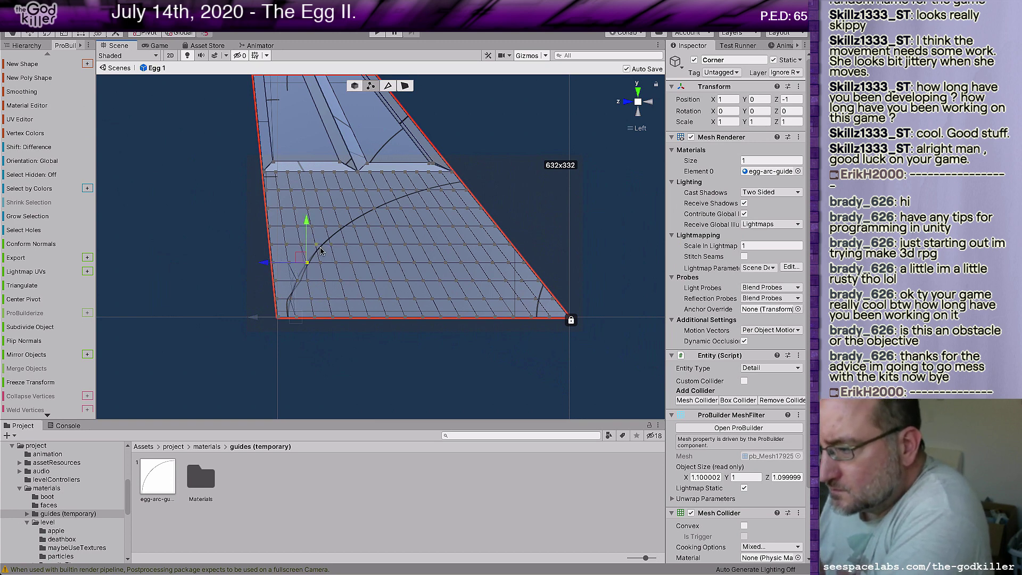
left_click(317, 245)
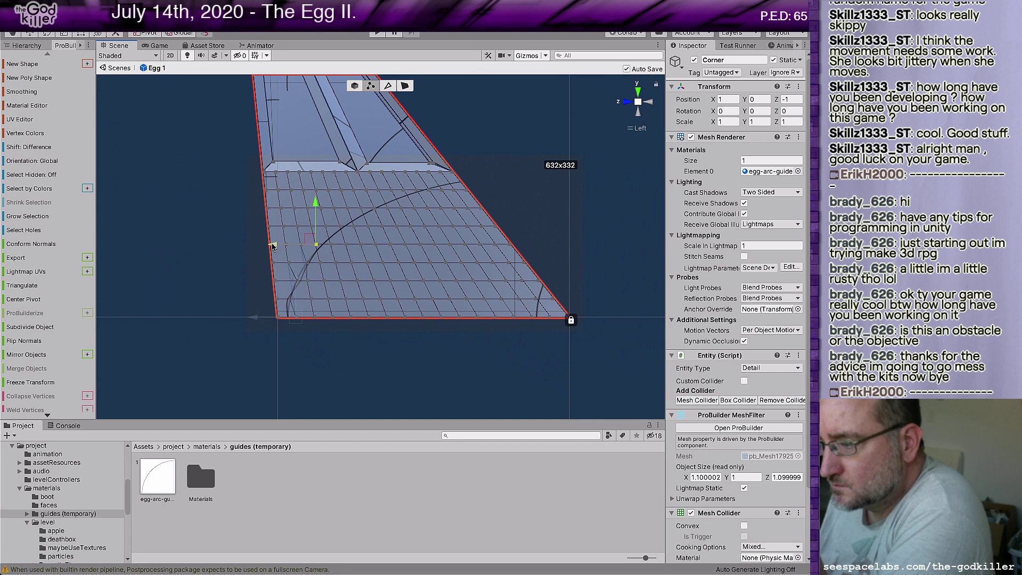
left_click_drag(271, 245, 279, 245)
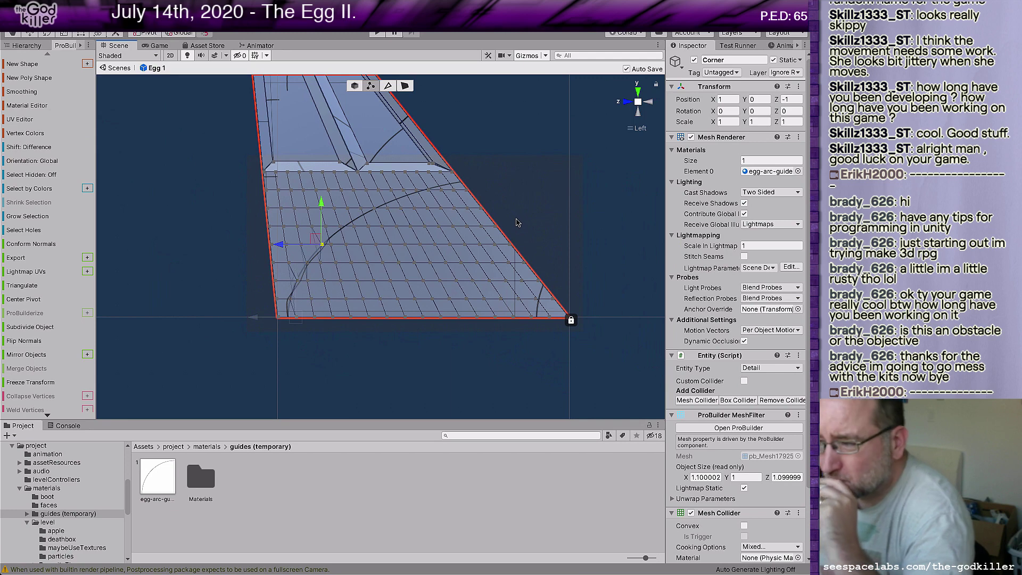
left_click(453, 199)
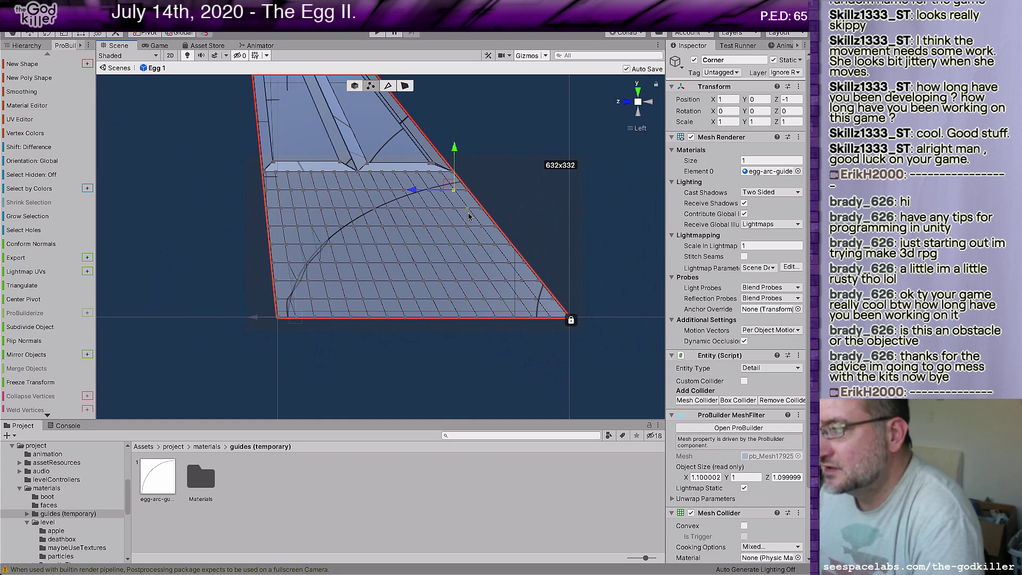
left_click(440, 198, "shift")
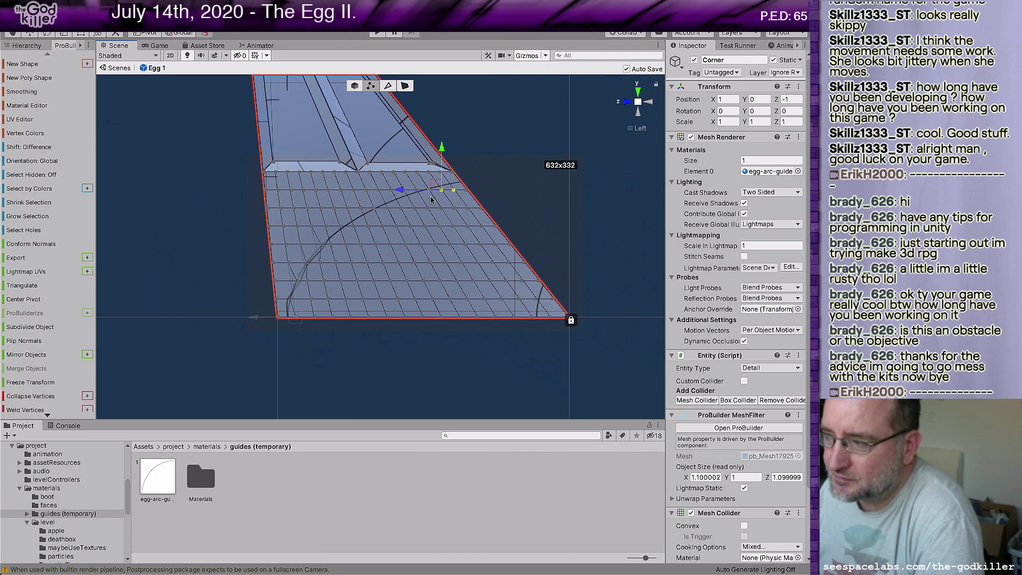
left_click(429, 199, "shift")
left_click(415, 200, "shift")
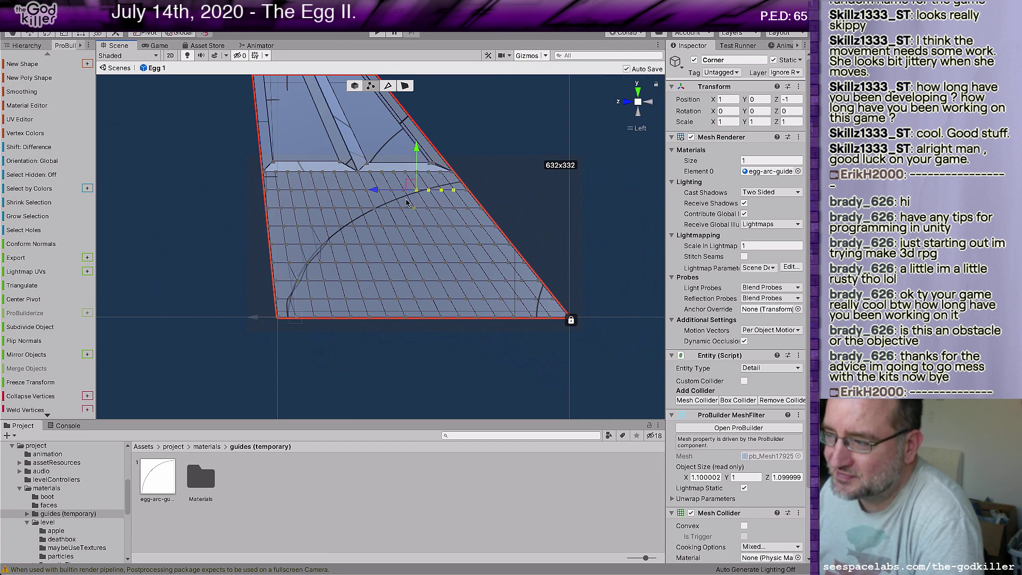
left_click(402, 201, "shift")
left_click(387, 201, "shift")
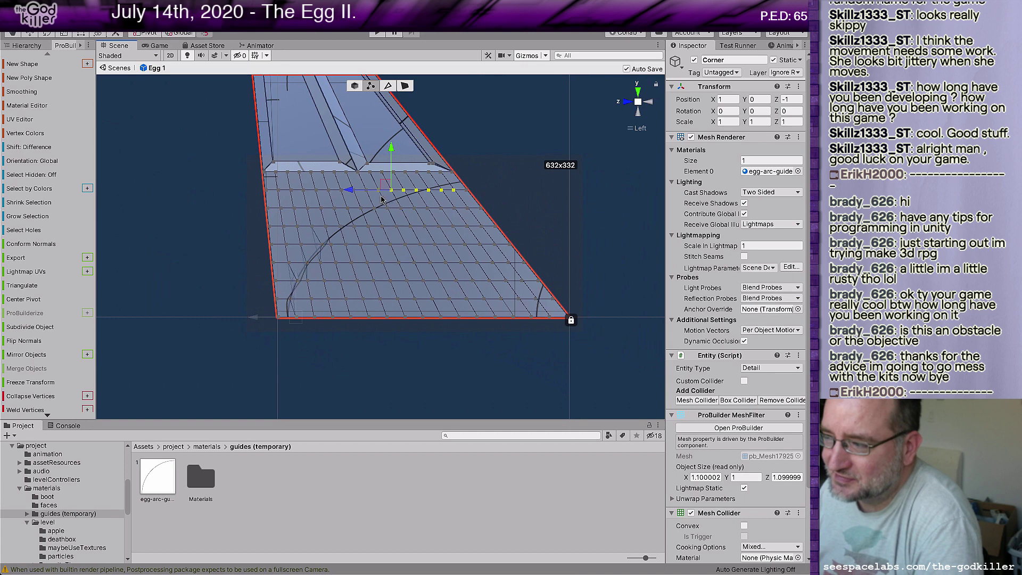
left_click(375, 200, "shift")
left_click(364, 201, "shift")
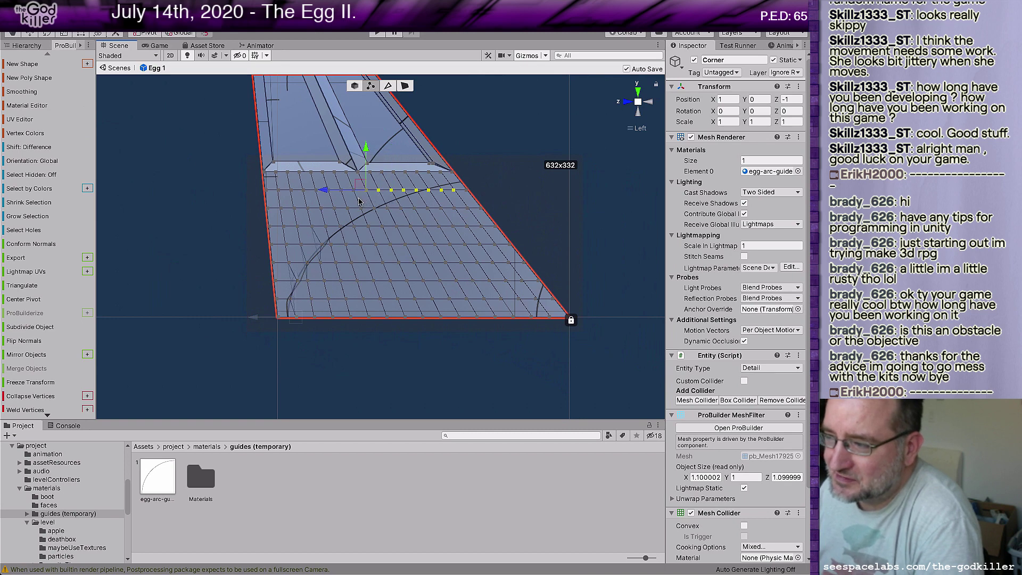
left_click(353, 199, "shift")
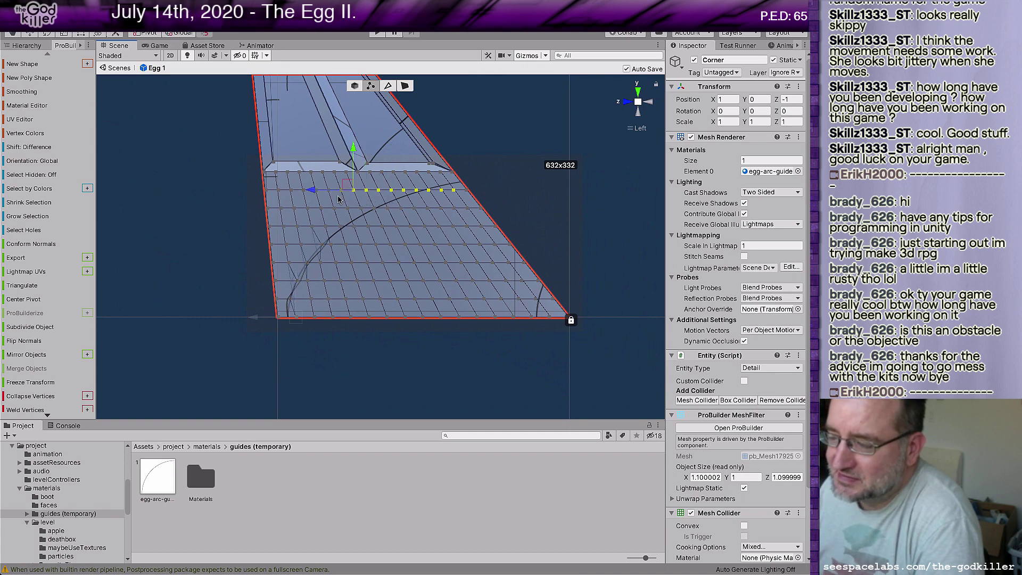
left_click(341, 200, "shift")
left_click(328, 199, "shift")
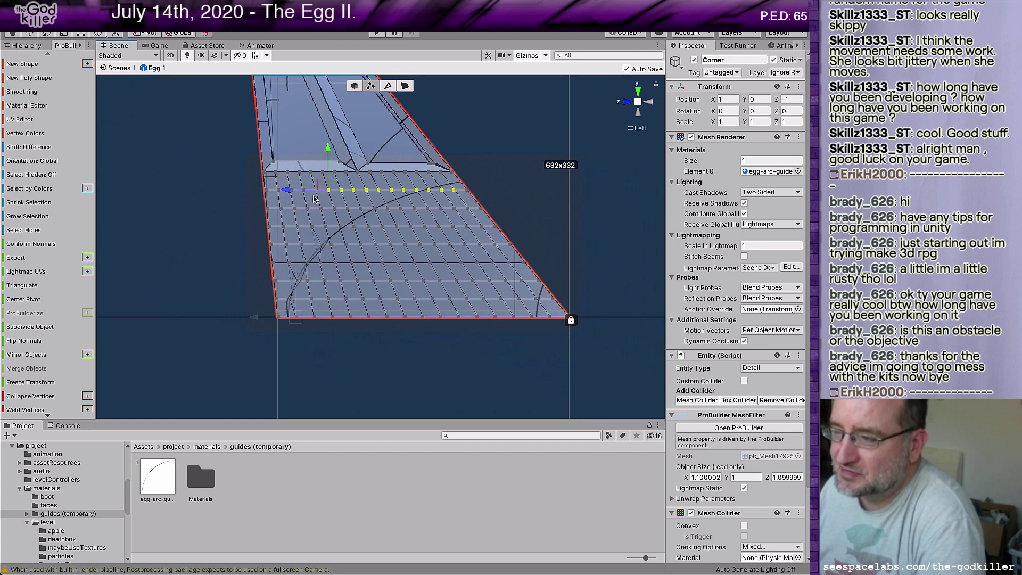
left_click(314, 198, "shift")
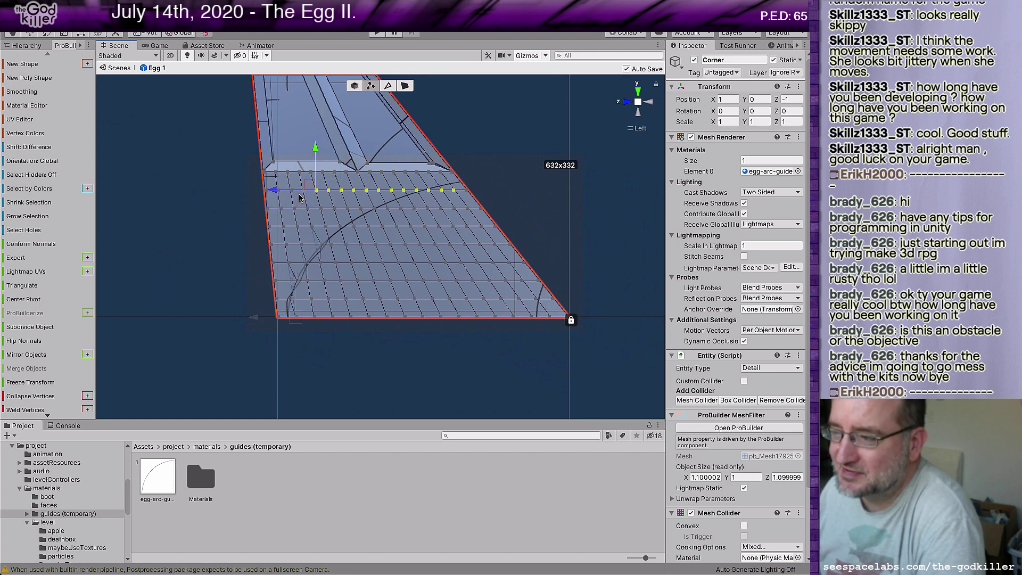
left_click(299, 198, "shift")
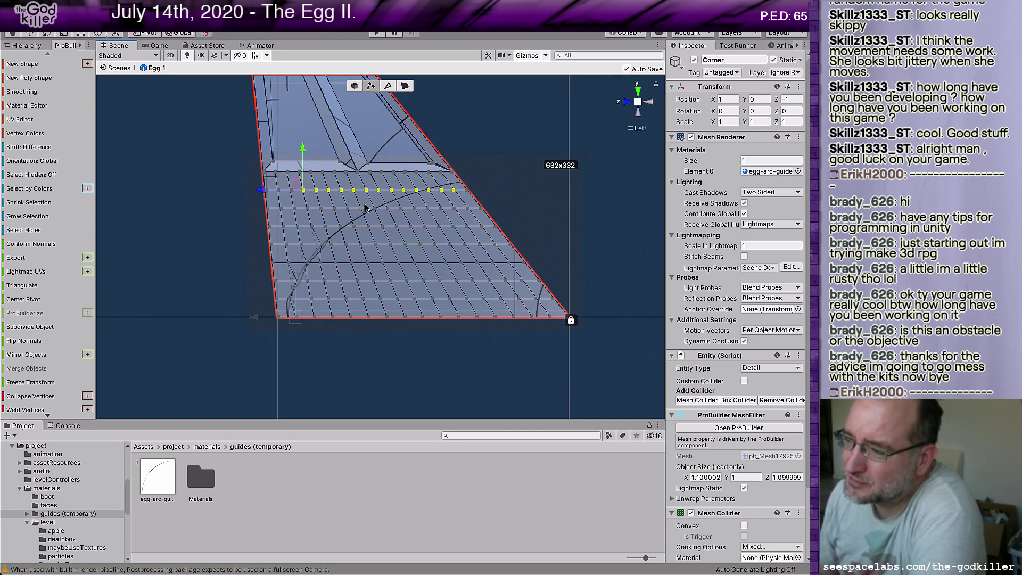
left_click(299, 208)
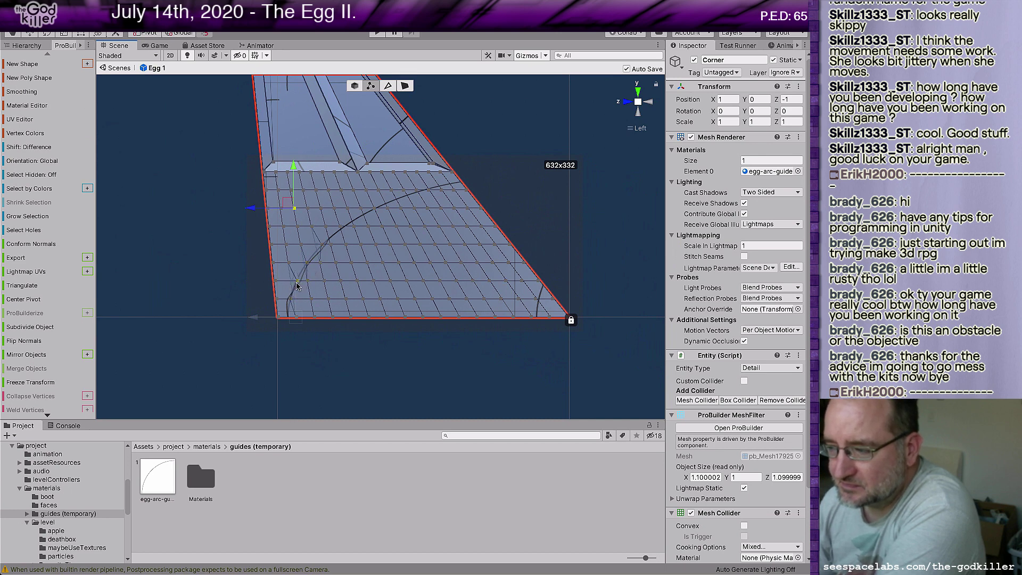
Shift three neighbouring vertices near the arc in the third row above the base one by one in the negative Z direction
left_click(325, 266)
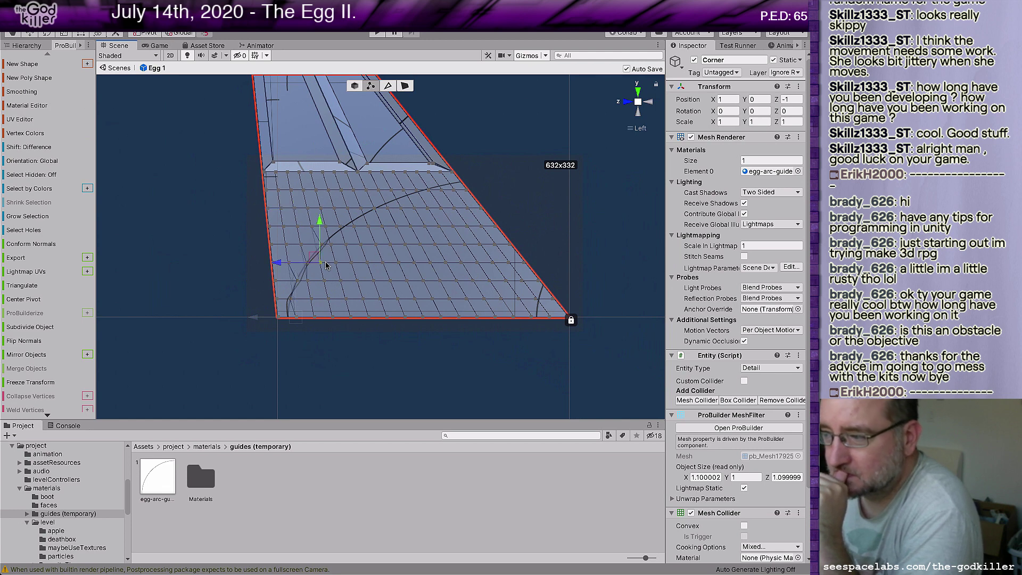
left_click_drag(276, 264, 288, 261)
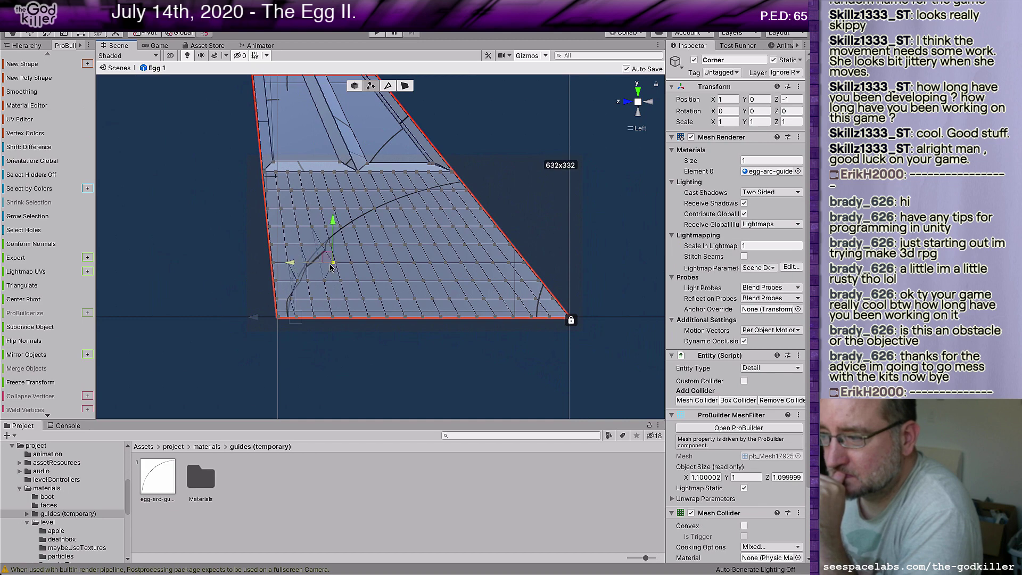
left_click(309, 280)
left_click(316, 264)
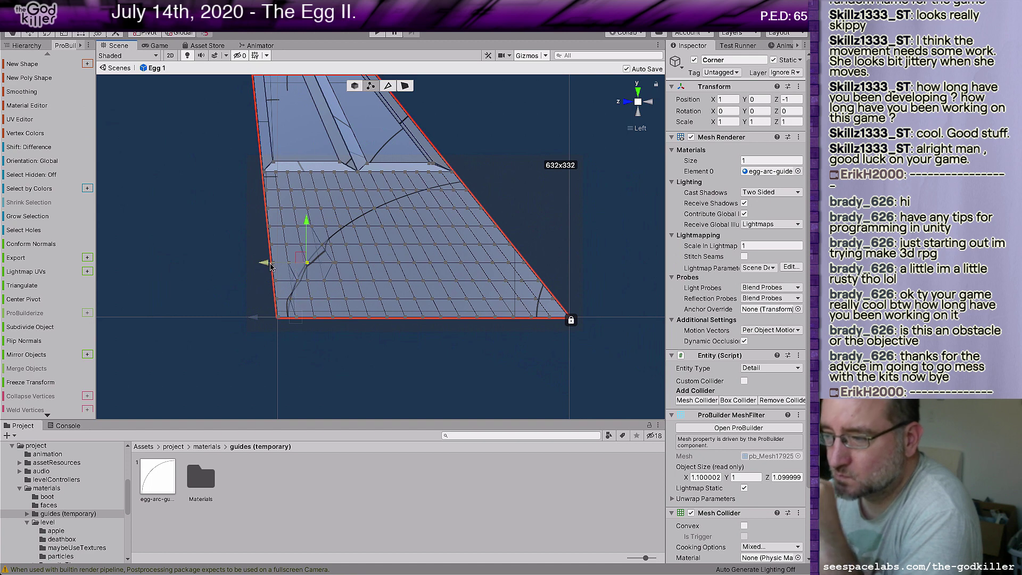
left_click_drag(268, 264, 284, 260)
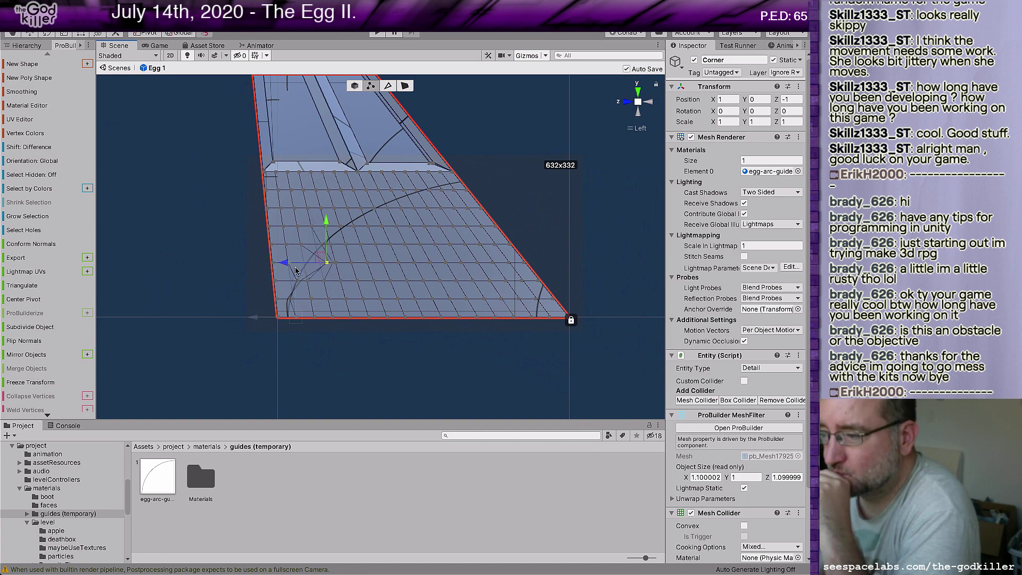
key("ctrl+z")
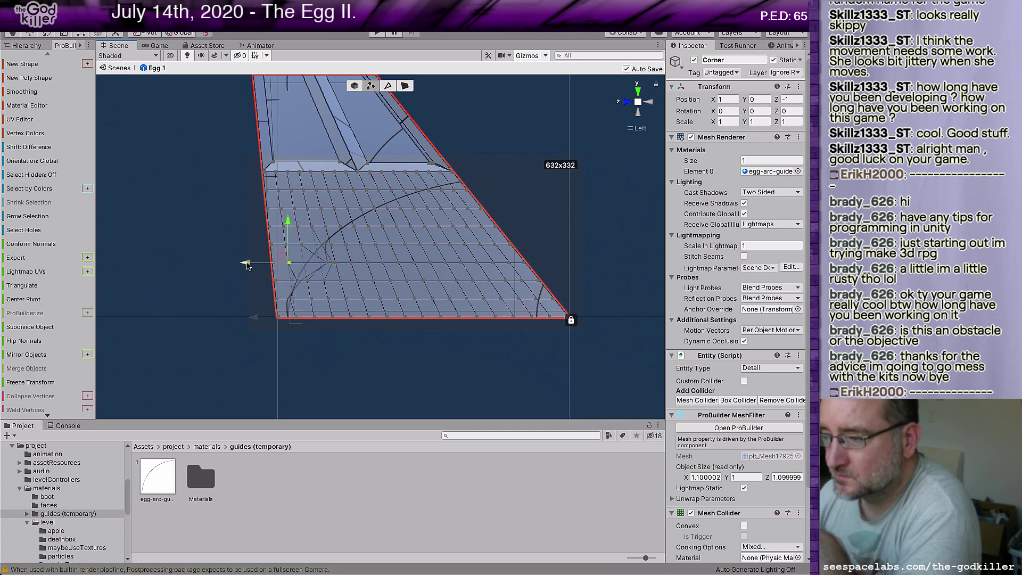
left_click_drag(251, 266, 266, 262)
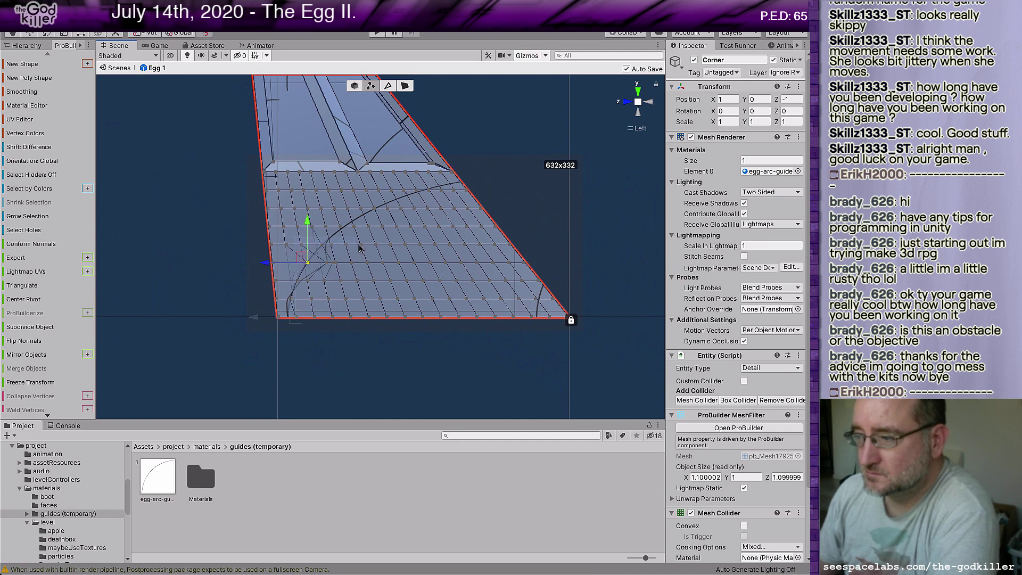
Select the fourth row of vertices above the Corner mesh's base and shift it in stages in the negative Z direction
double_click(498, 252)
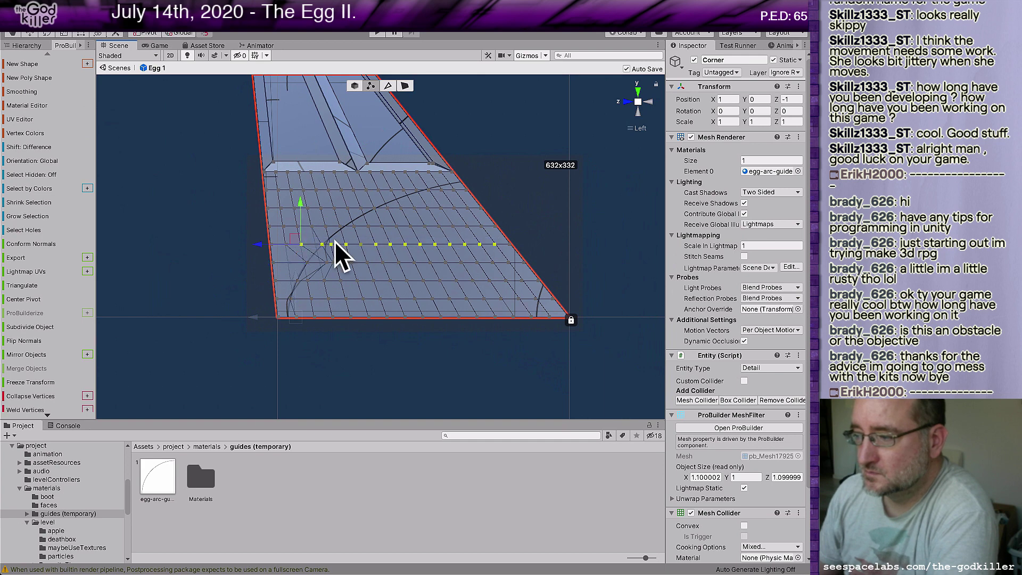
left_click_drag(261, 248, 268, 244)
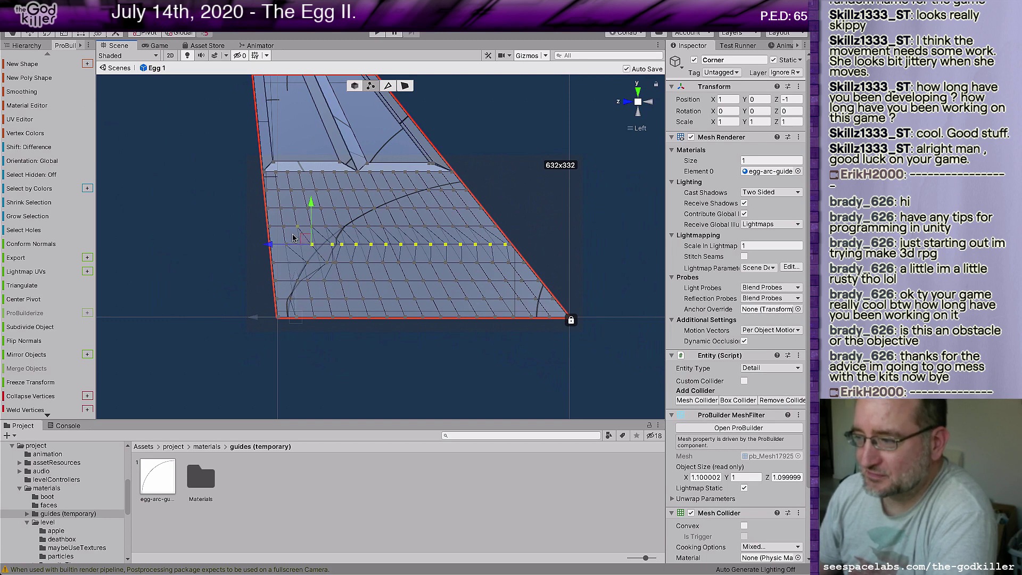
left_click(293, 237)
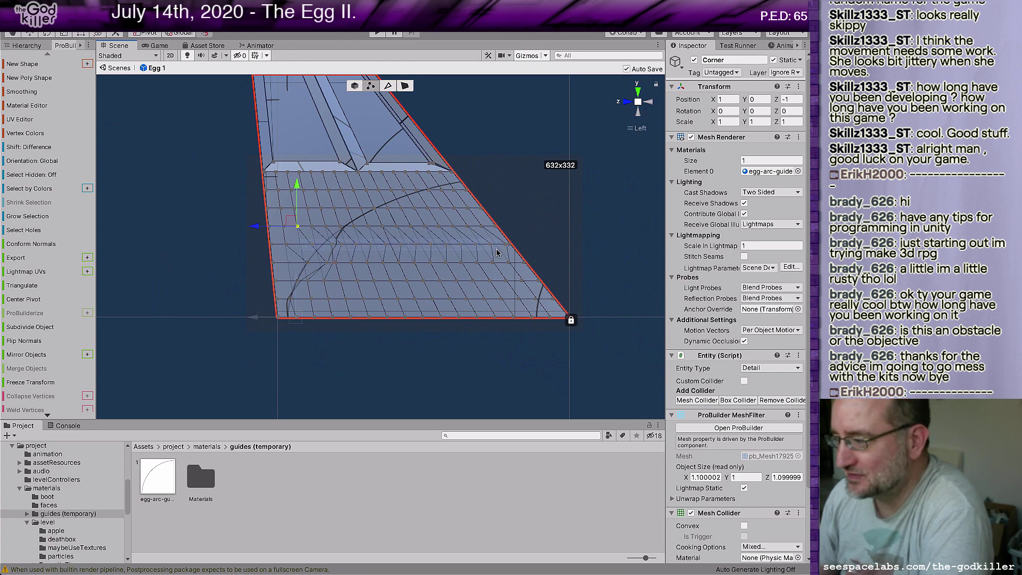
left_click_drag(497, 250, 496, 251)
left_click_drag(271, 243, 279, 246)
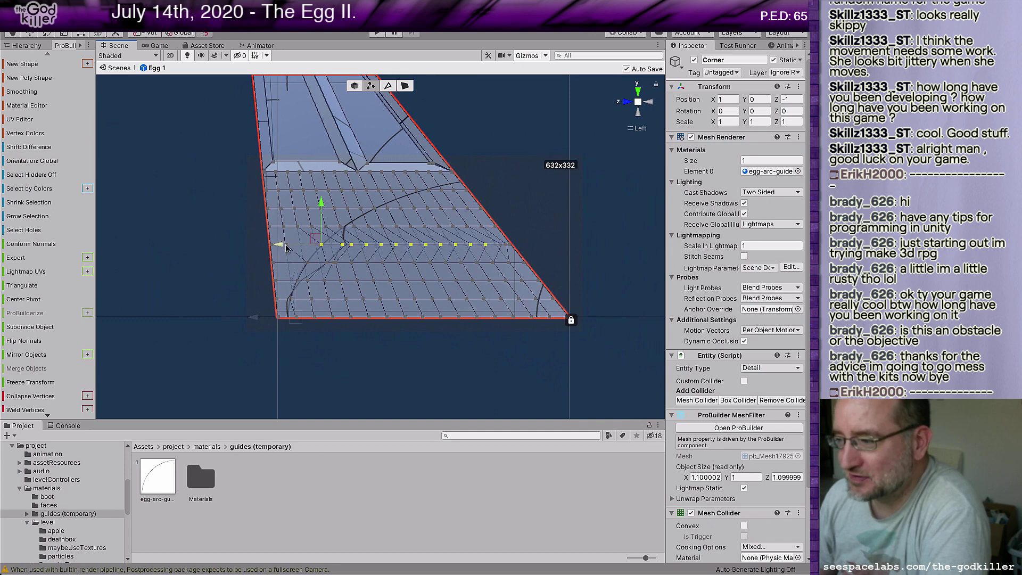
mouse_move(278, 244)
left_mouse_down()
mouse_move(289, 246)
mouse_move(283, 254)
left_mouse_up()
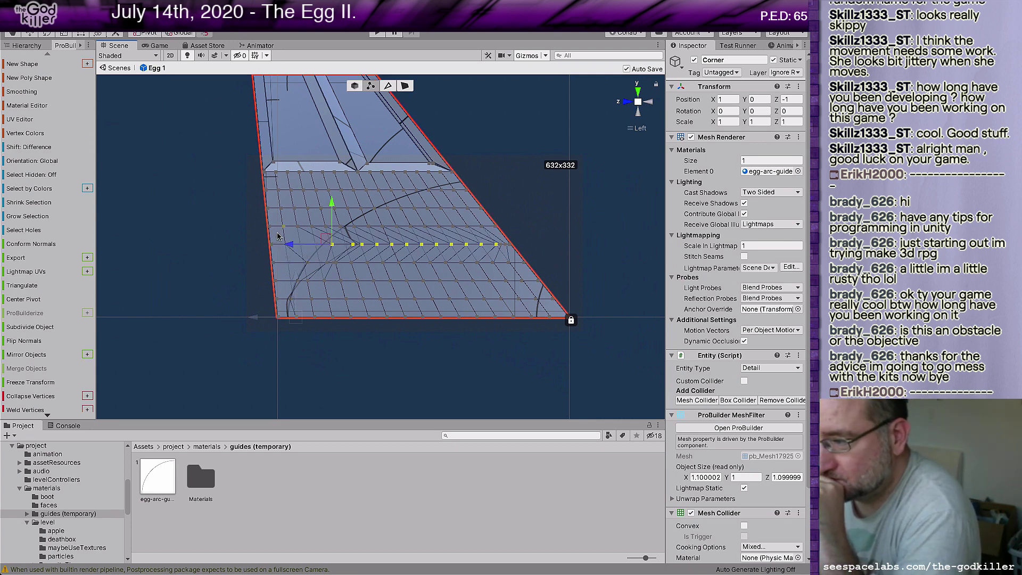
Move the single fourth-row vertex beside the steep outer edge in the negative Z direction toward the shifted row
left_click(280, 236)
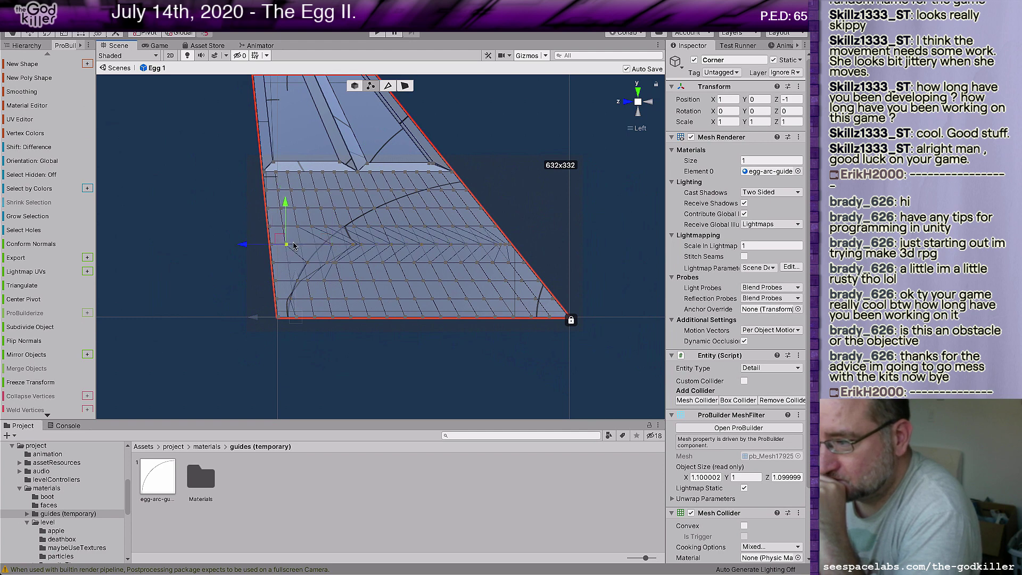
left_click(295, 246)
left_click_drag(248, 245, 281, 244)
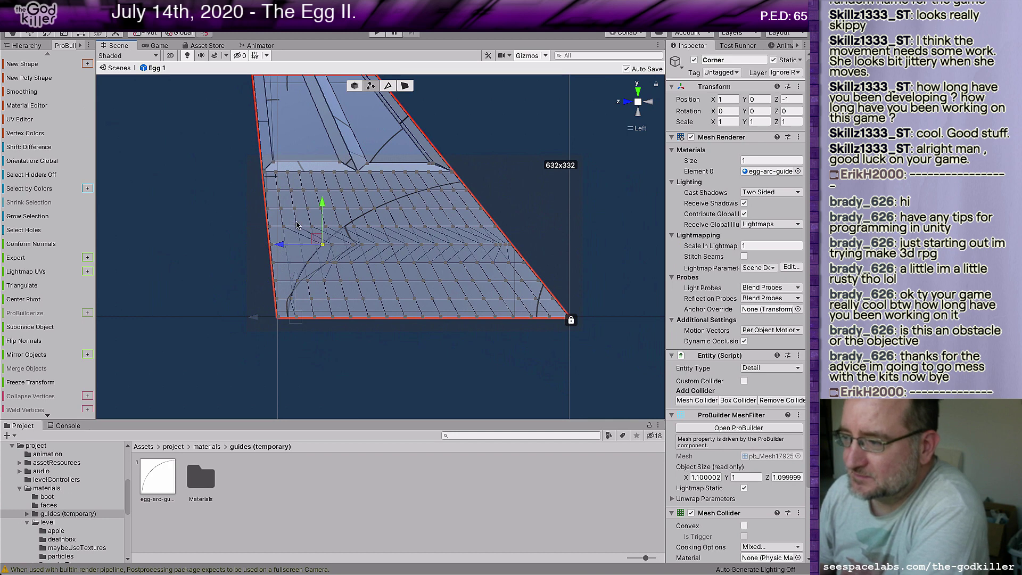
Select the fifth row of vertices above the Corner mesh's base and shift progressively shorter runs of it in stages in the negative Z direction
double_click(488, 232)
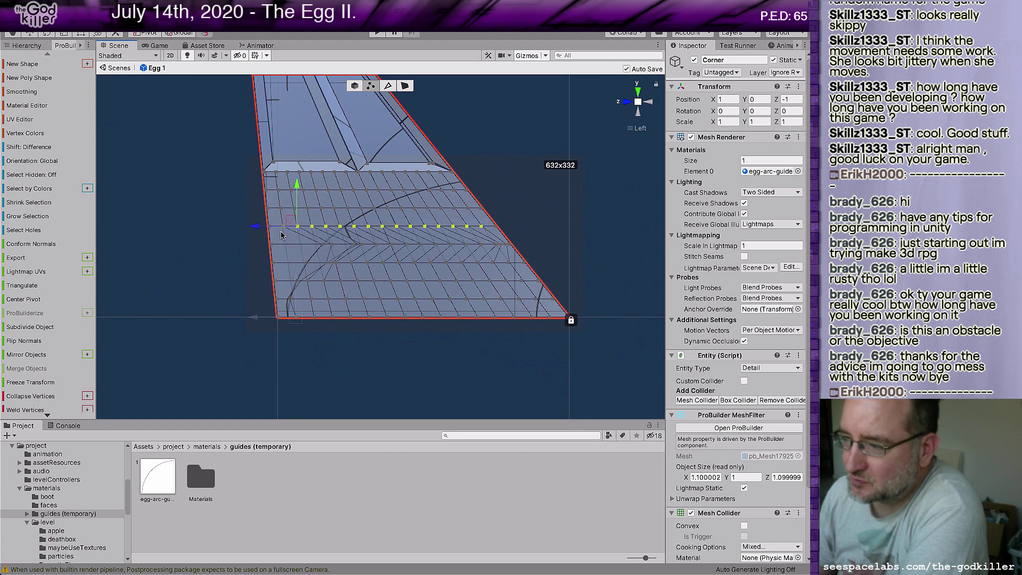
left_click_drag(253, 230, 265, 227)
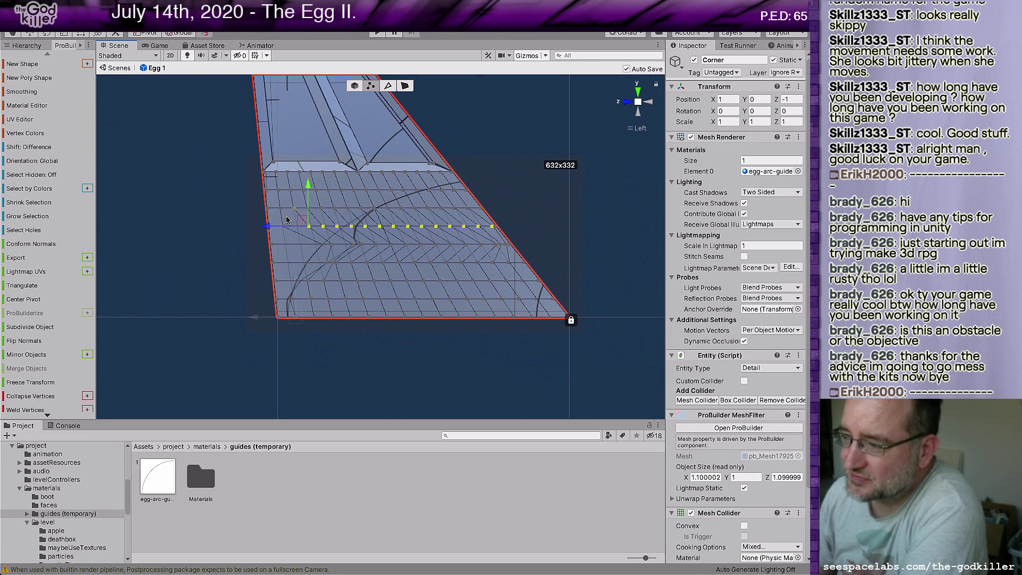
left_click(293, 209)
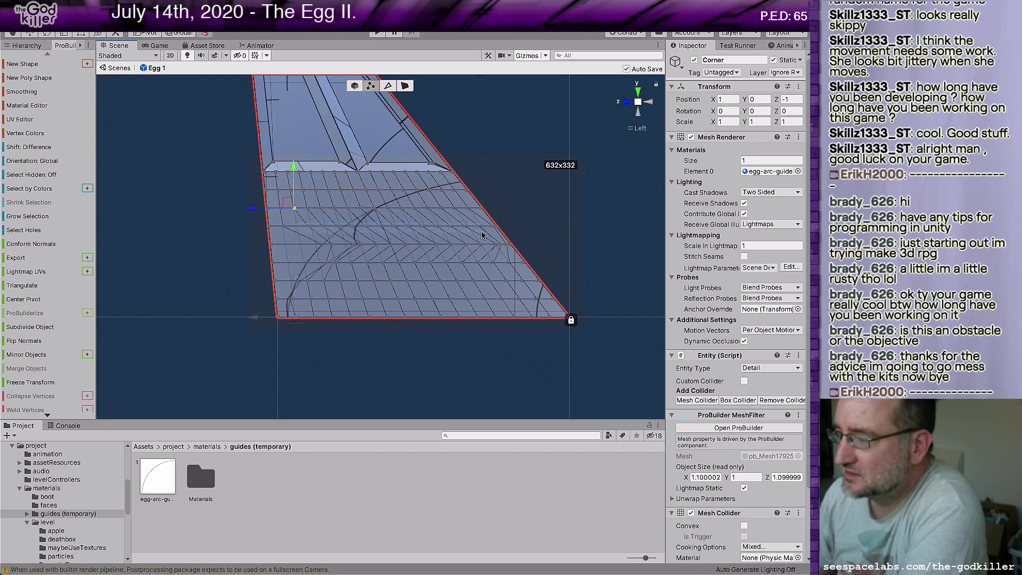
key("ctrl+z")
left_click_drag(261, 231, 274, 228)
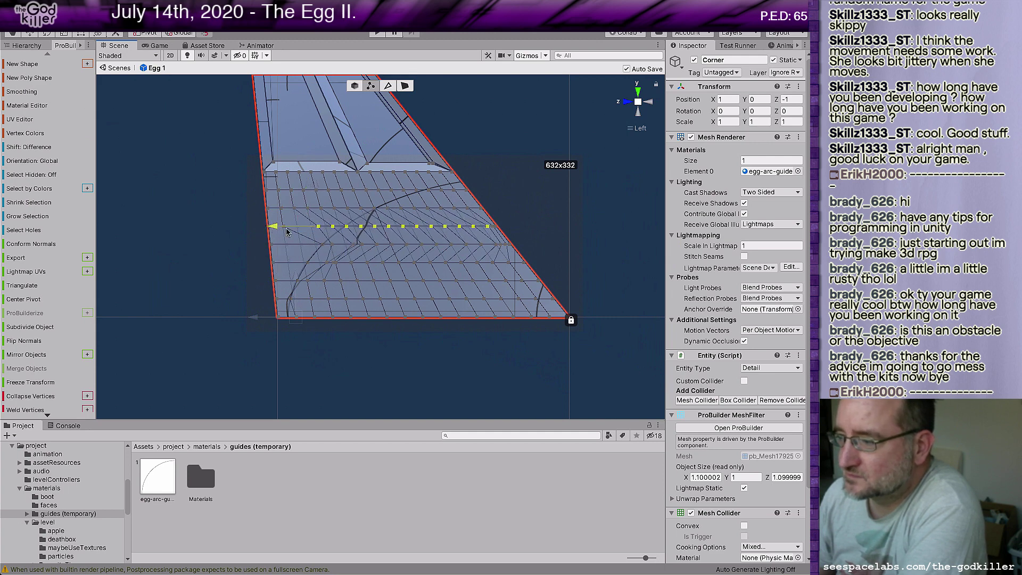
key("ctrl+y")
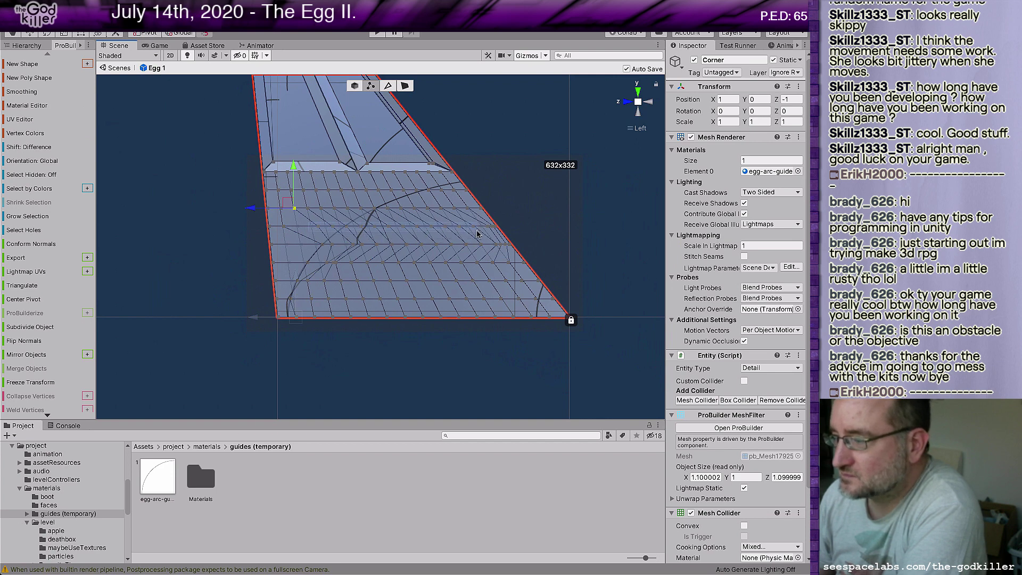
key("ctrl+z")
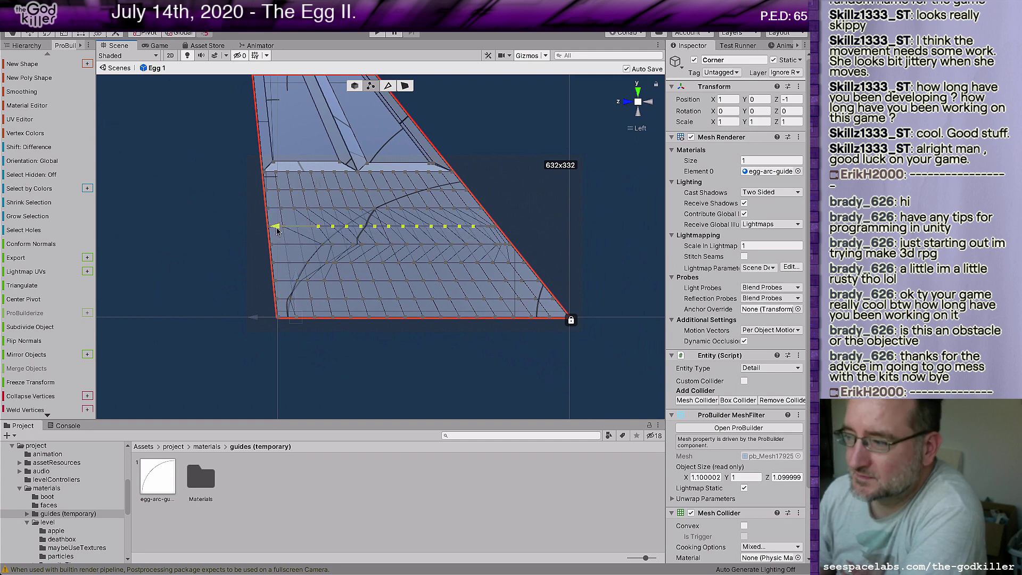
left_click_drag(276, 228, 284, 227)
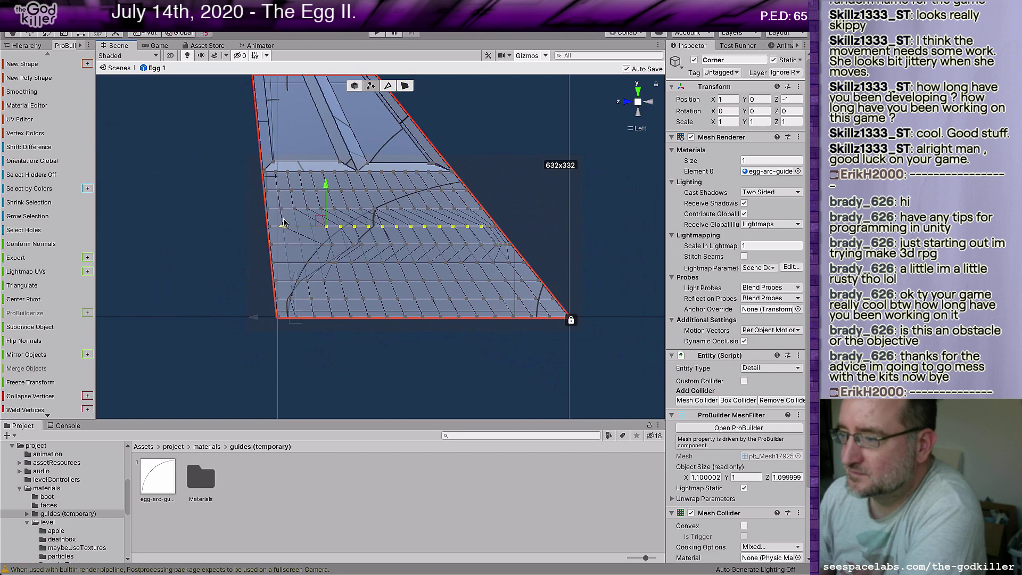
key("ctrl+z")
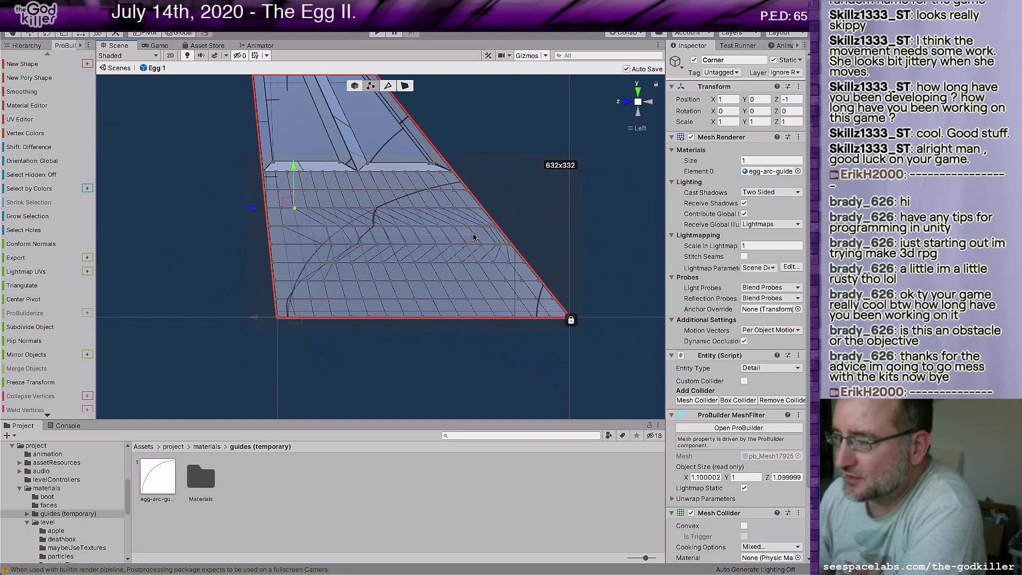
key("ctrl+y")
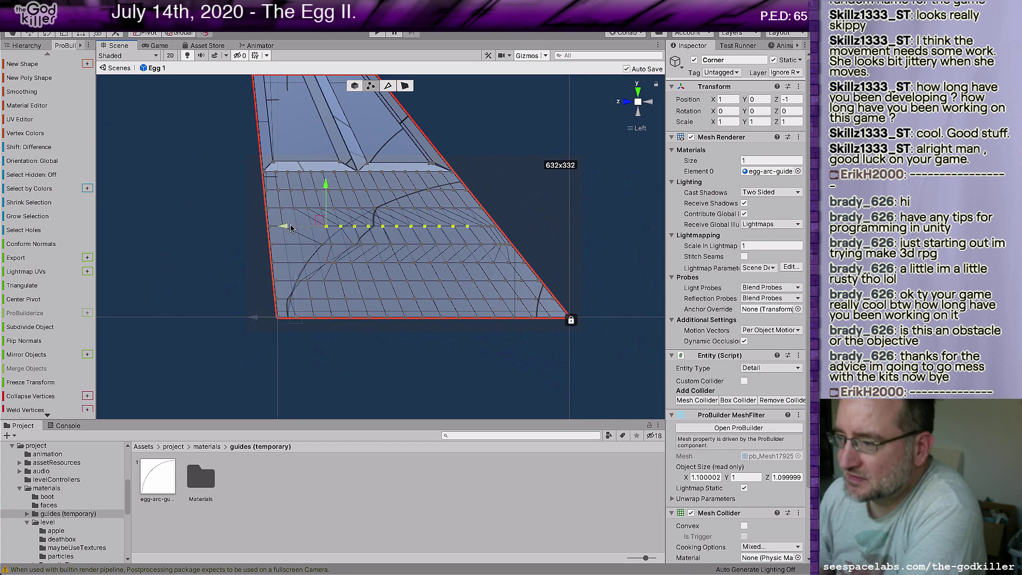
left_click_drag(286, 227, 293, 226)
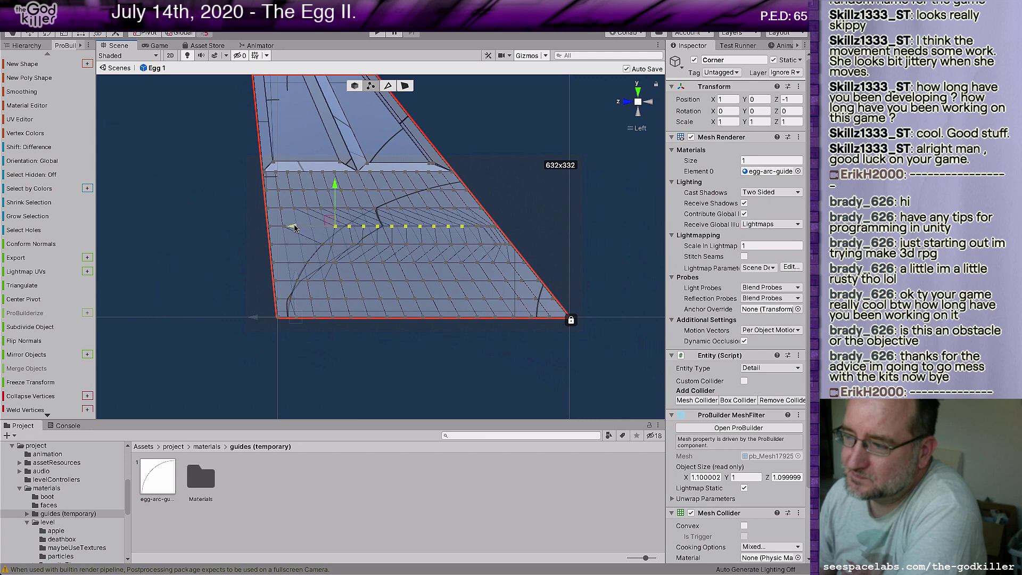
left_click_drag(293, 230, 301, 227)
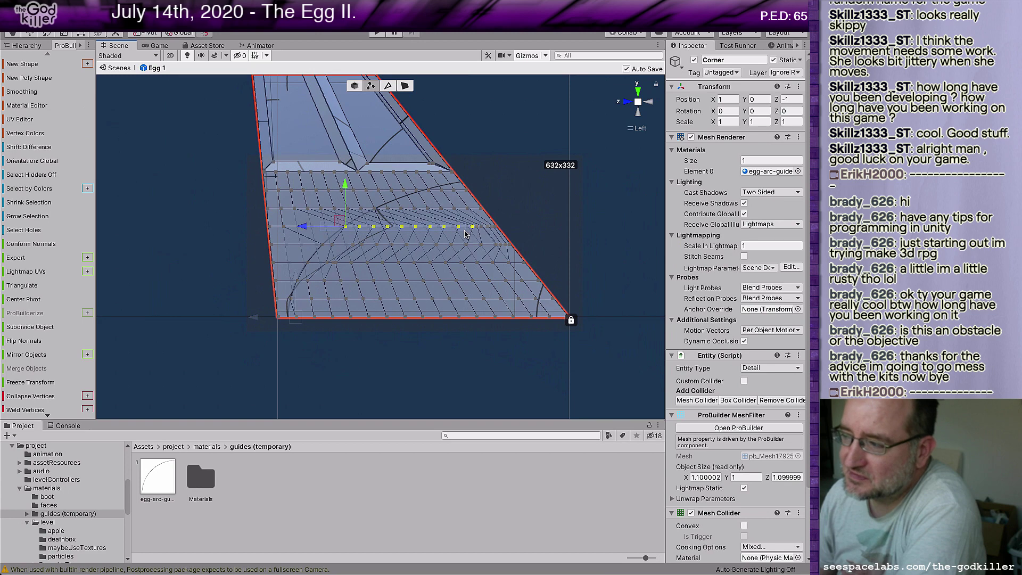
left_click_drag(307, 227, 312, 227)
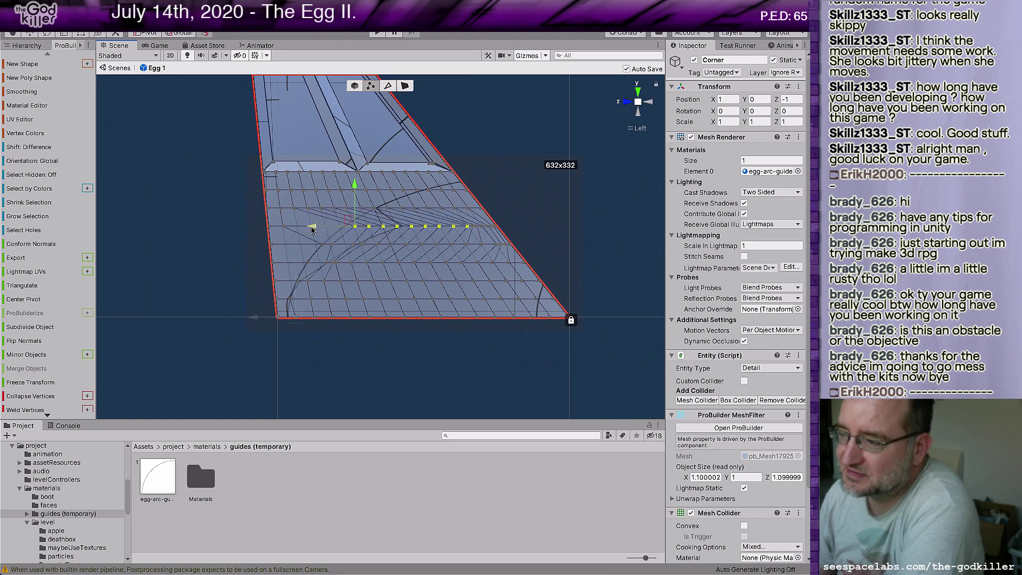
Move the single fifth-row vertex beside the steep outer edge in the negative Z direction onto the arc
left_click(279, 230)
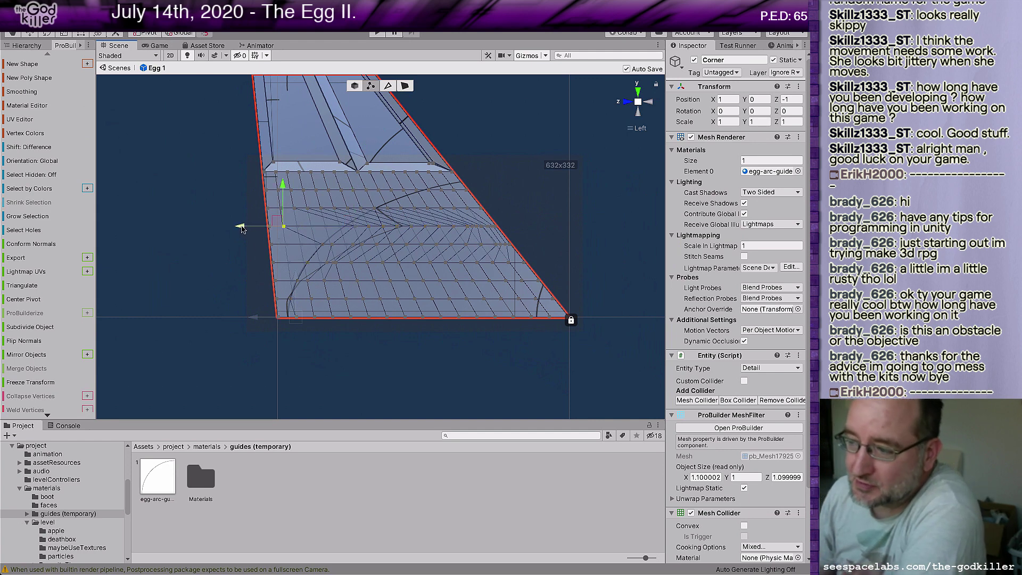
left_click_drag(243, 227, 299, 225)
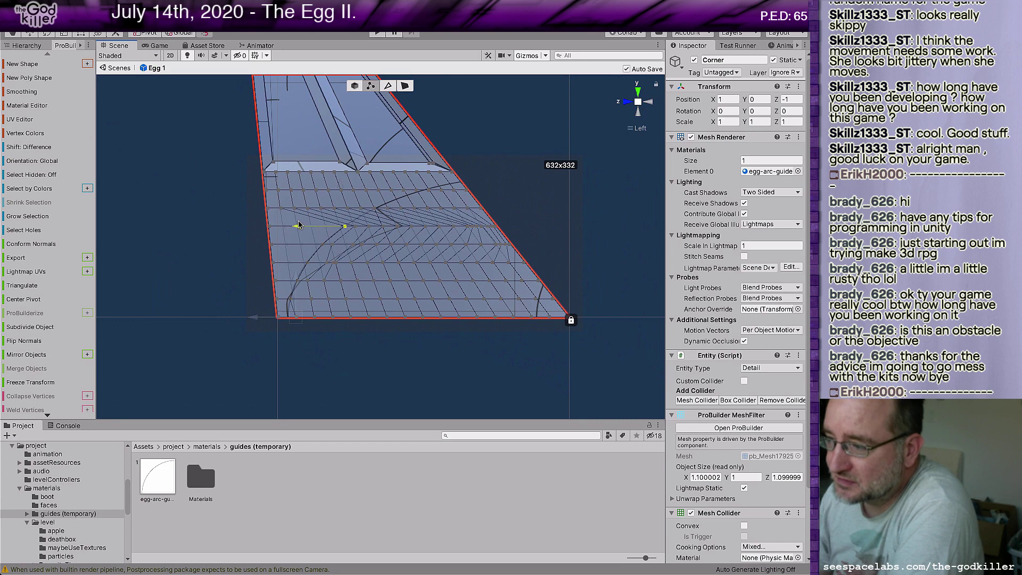
left_click_drag(298, 225, 299, 222)
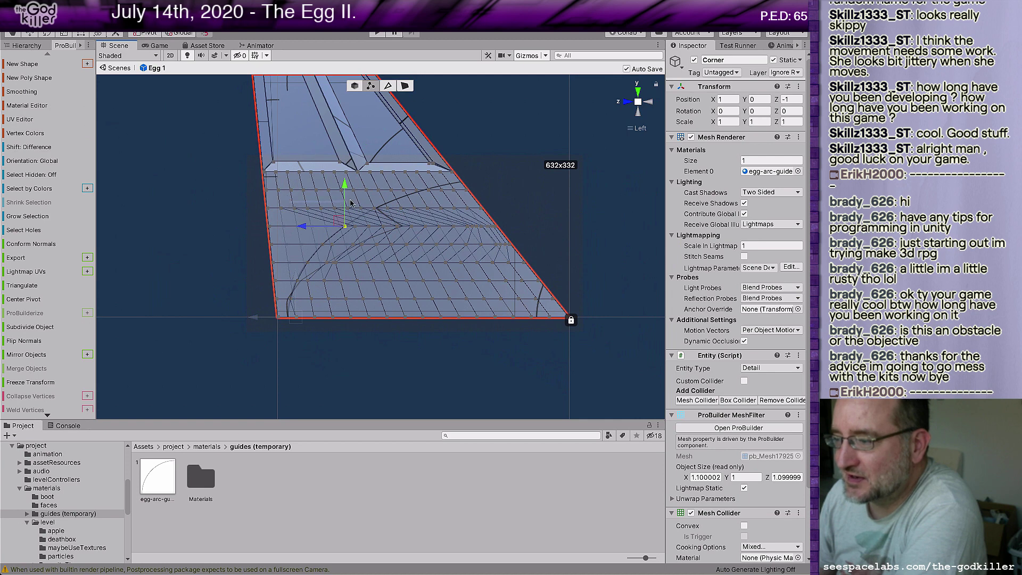
Select the sixth row of vertices above the base and shift it in three stages in the negative Z direction, dropping end vertices between stages
double_click(470, 210)
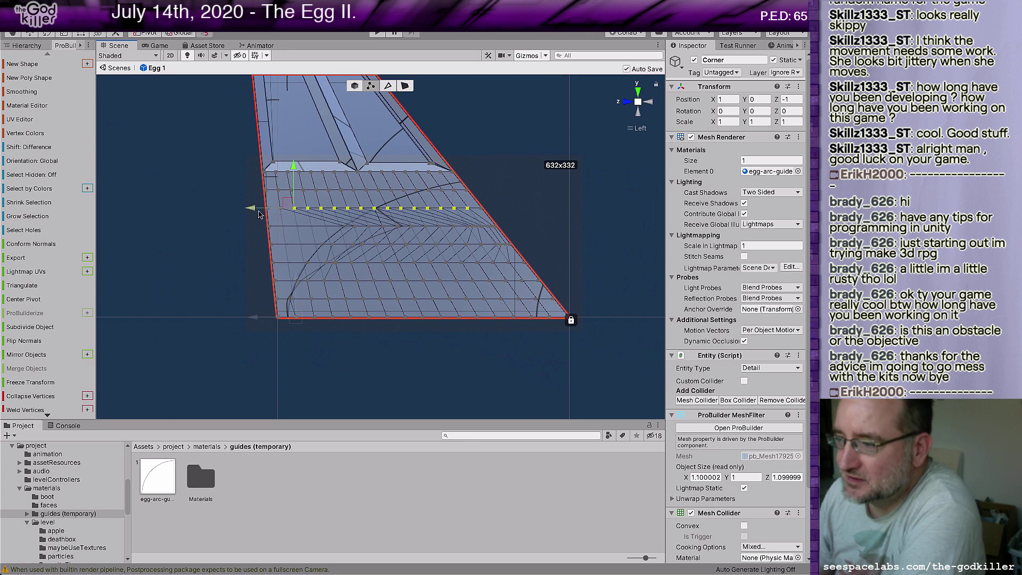
left_click_drag(253, 210, 261, 210)
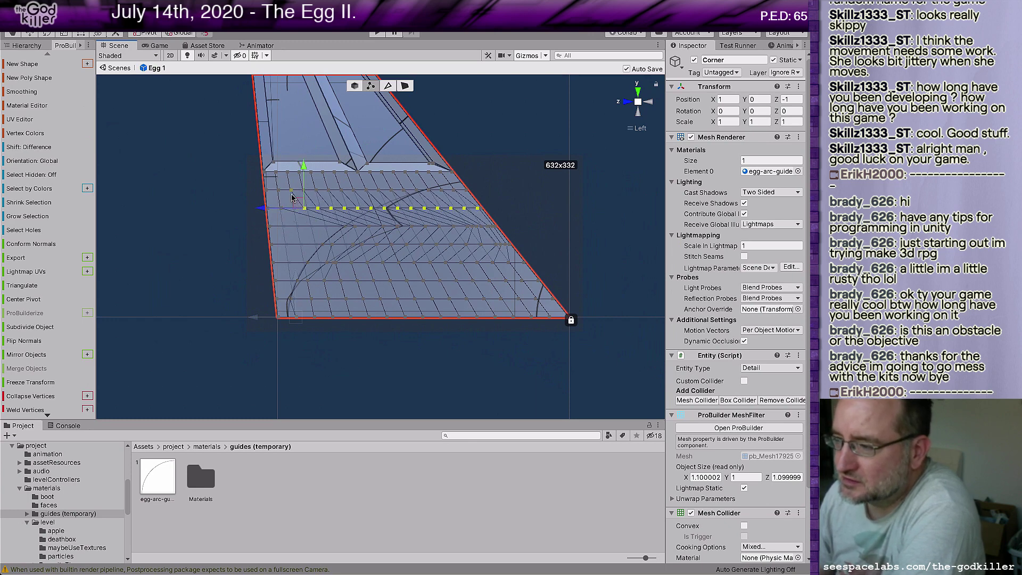
left_click(287, 172)
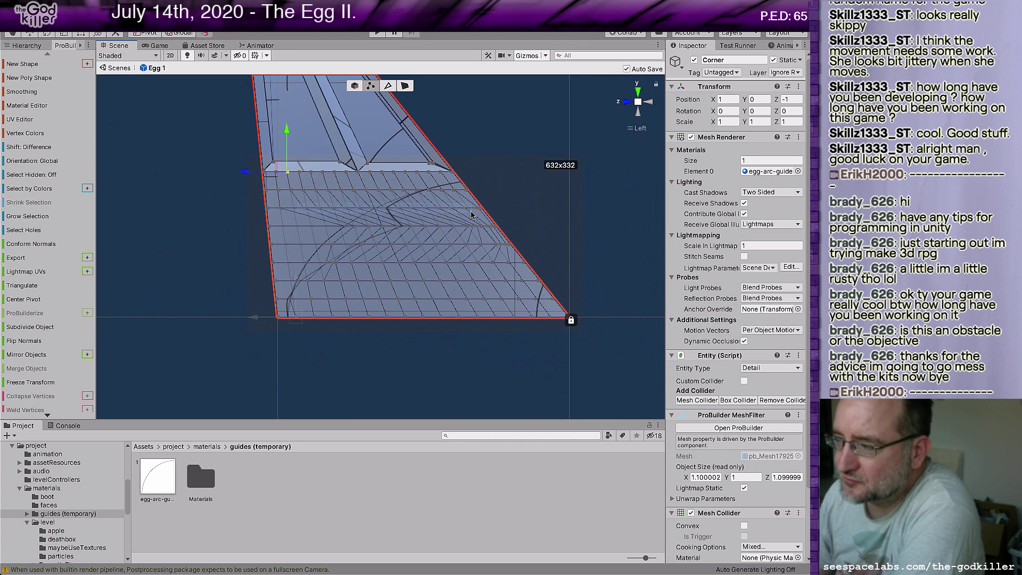
left_click_drag(471, 214, 292, 198)
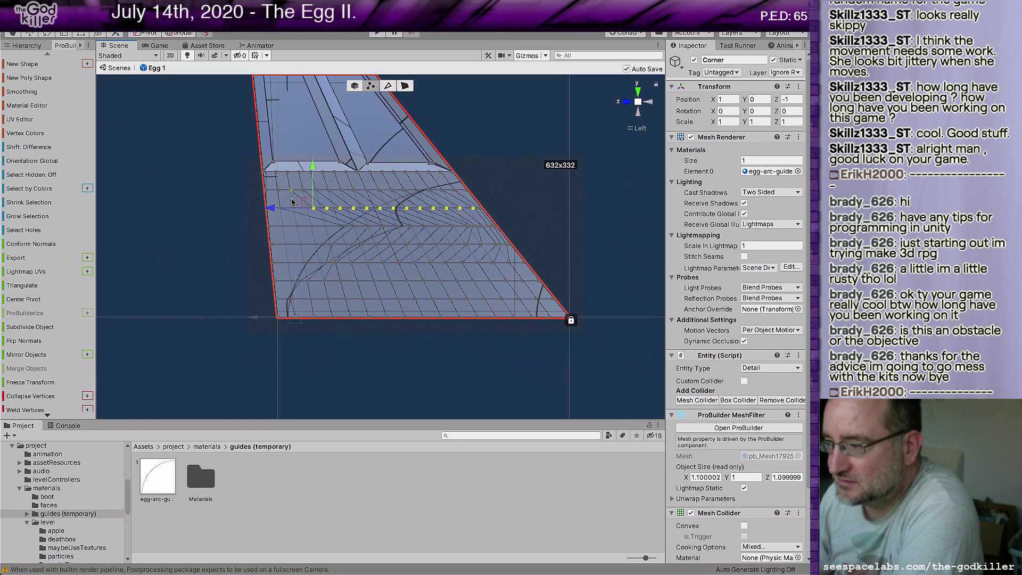
left_click(292, 200)
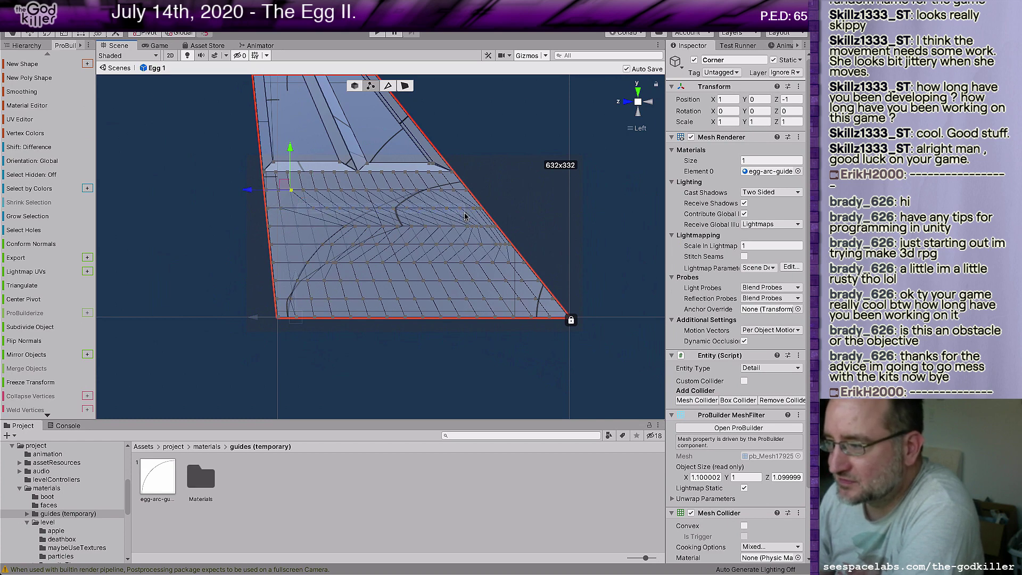
left_click_drag(465, 214, 465, 213)
left_click_drag(270, 207, 275, 208)
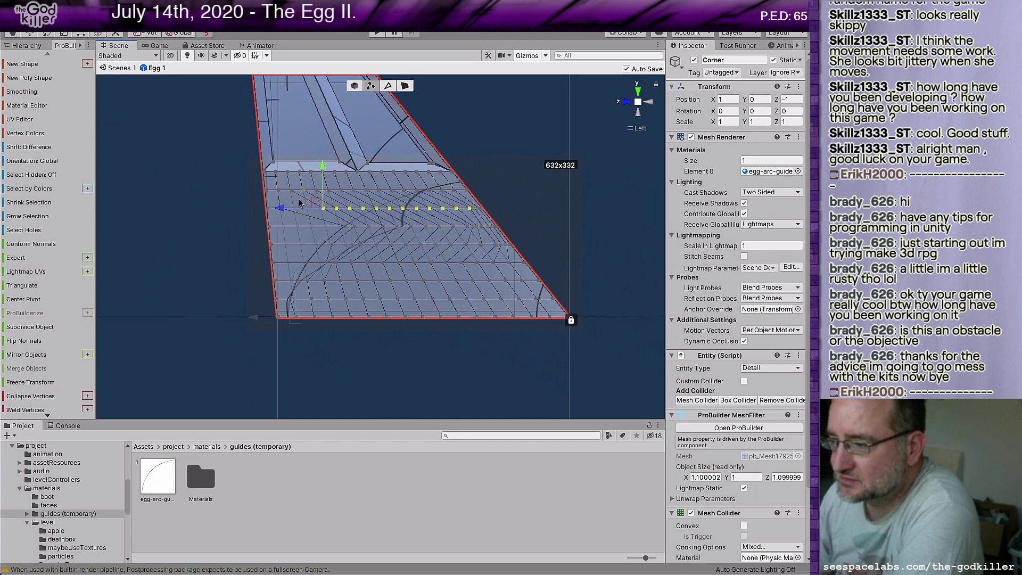
Shift progressively shorter runs of sixth-row vertices in small negative Z stages, leaving out more vertices near the sloping edge each time
left_click(299, 203)
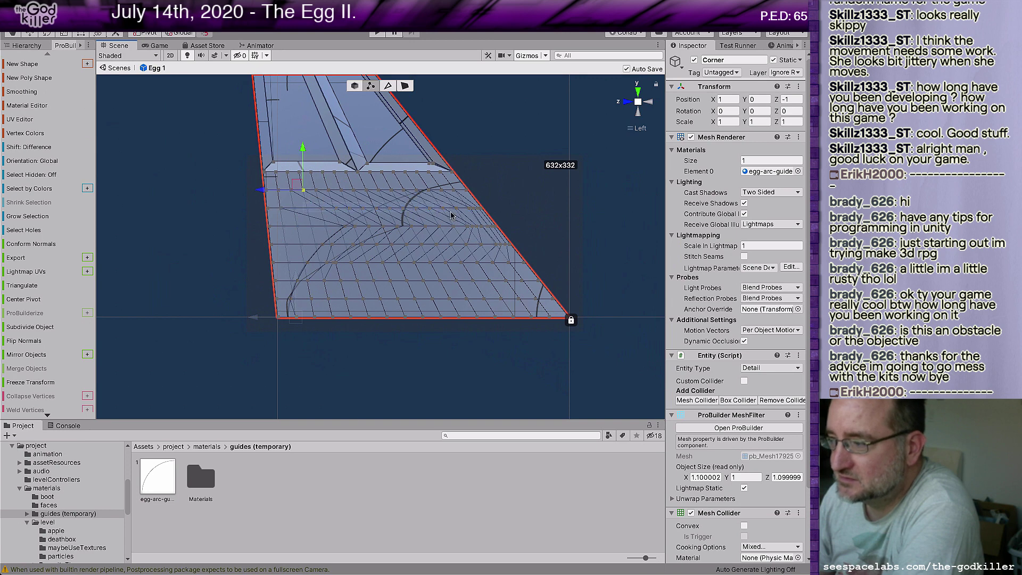
key("ctrl+z")
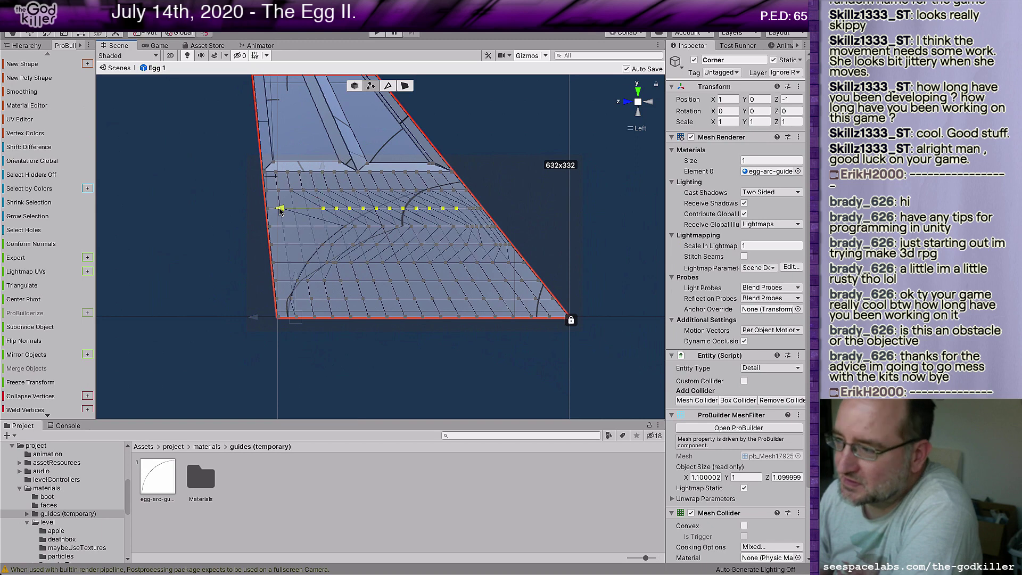
left_click_drag(280, 211, 287, 210)
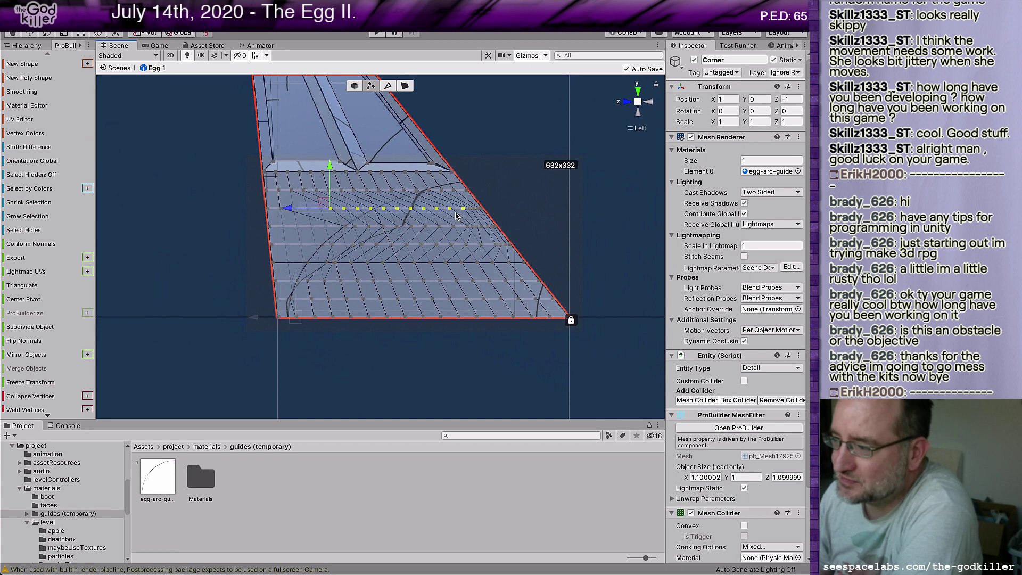
left_click_drag(290, 210, 293, 211)
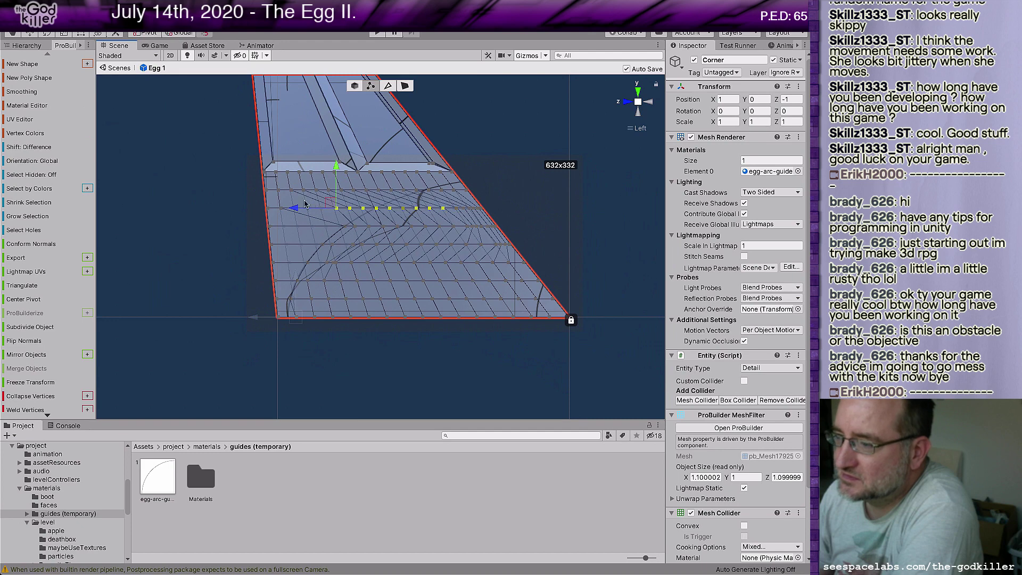
left_click_drag(294, 210, 297, 211)
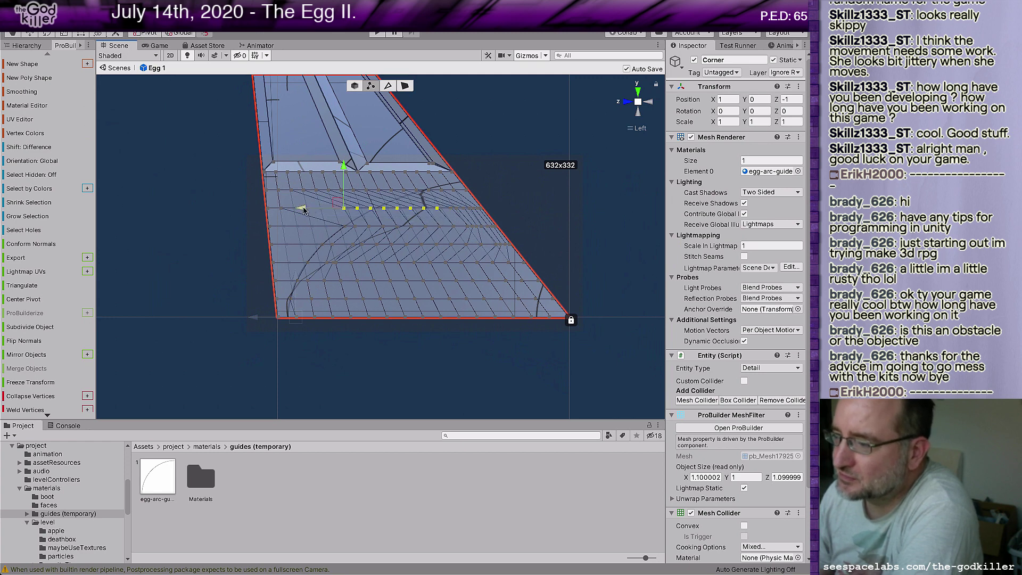
left_click_drag(303, 211, 311, 212)
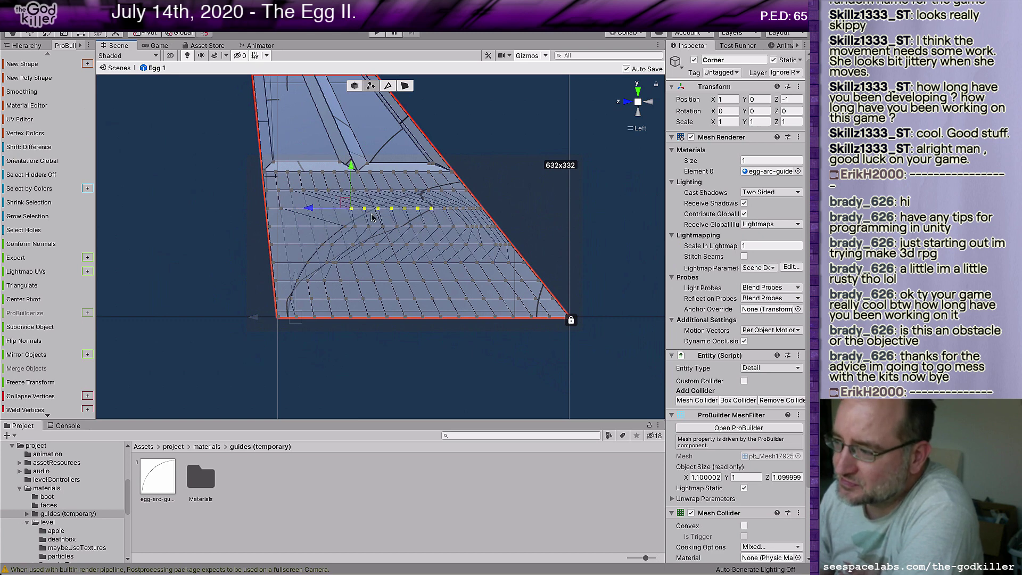
left_click_drag(310, 208, 319, 208)
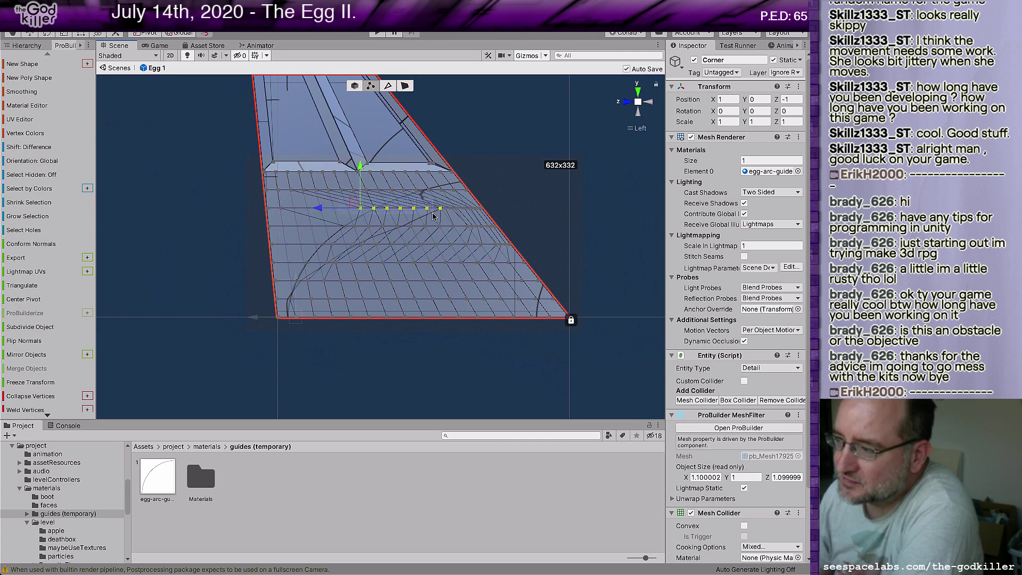
left_click_drag(318, 209, 326, 208)
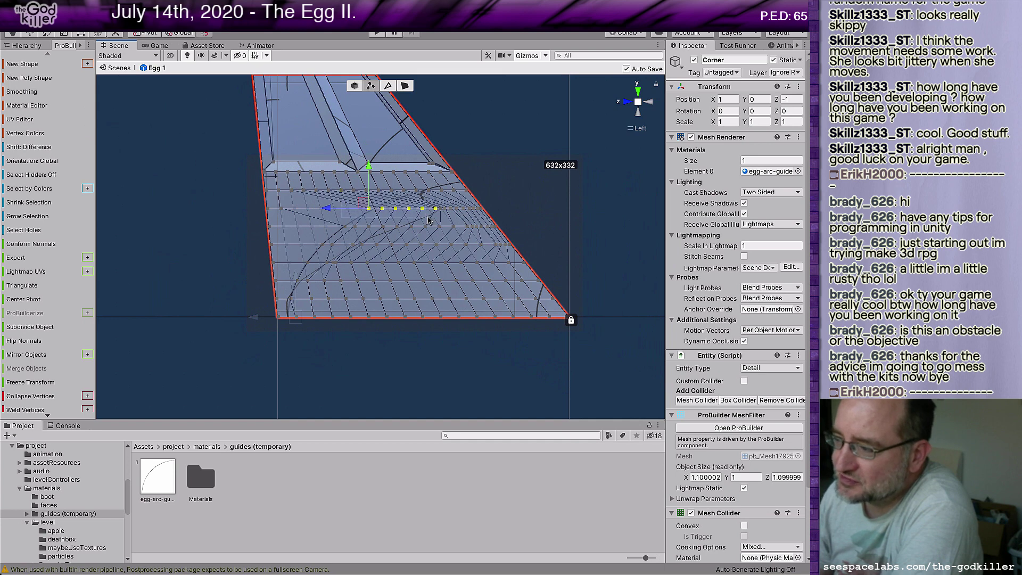
left_click_drag(327, 210, 334, 210)
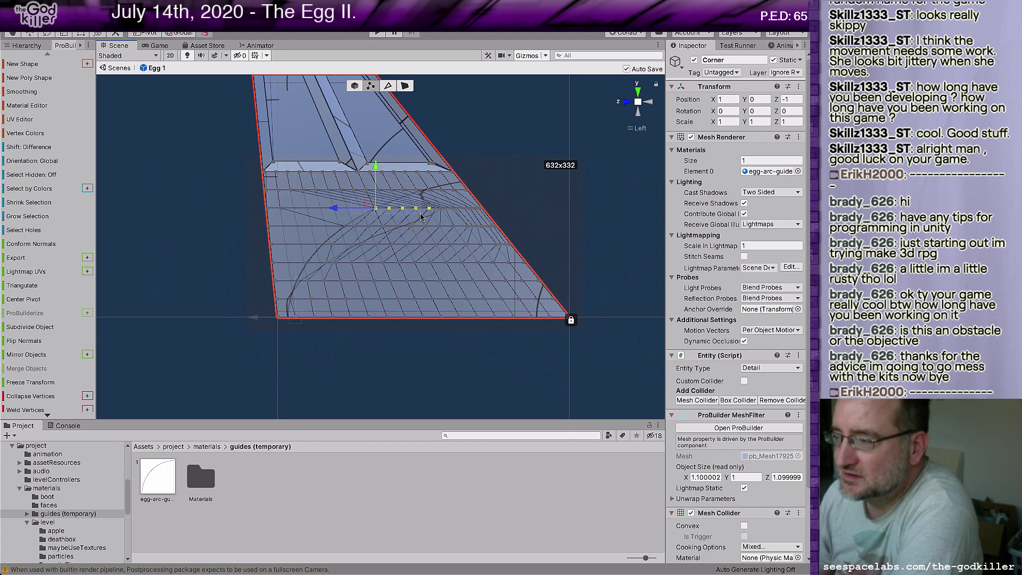
left_click_drag(341, 209, 344, 208)
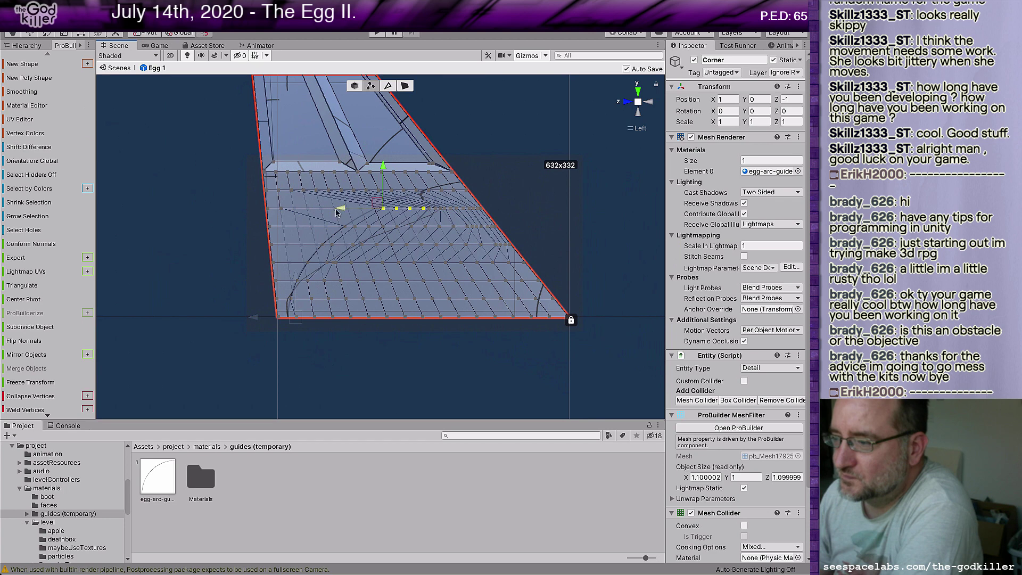
Move the single sixth-row vertex beside the steep outer edge in the negative Z direction and fine-tune its position on the arc
left_click(280, 207)
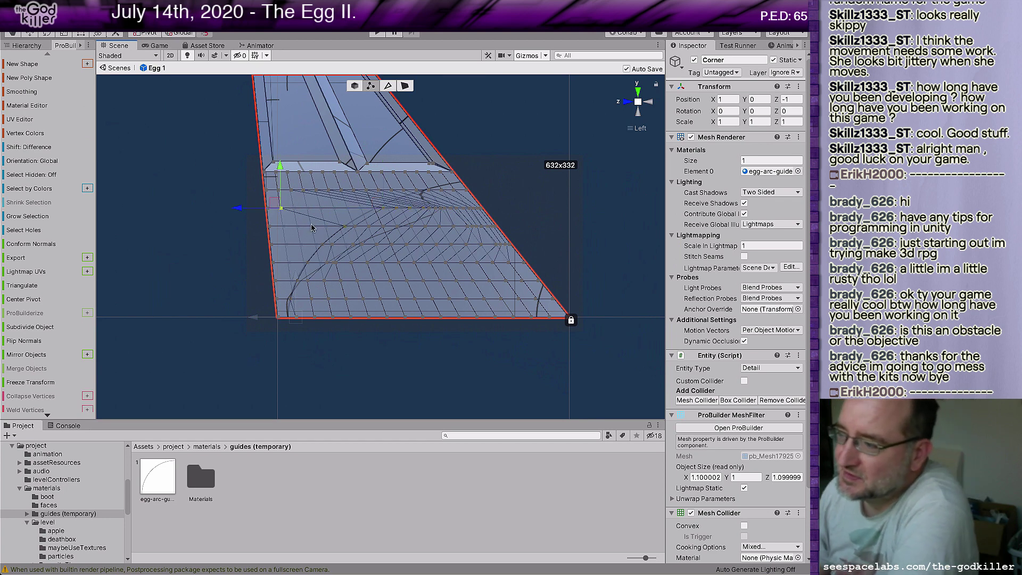
left_click_drag(238, 208, 328, 209)
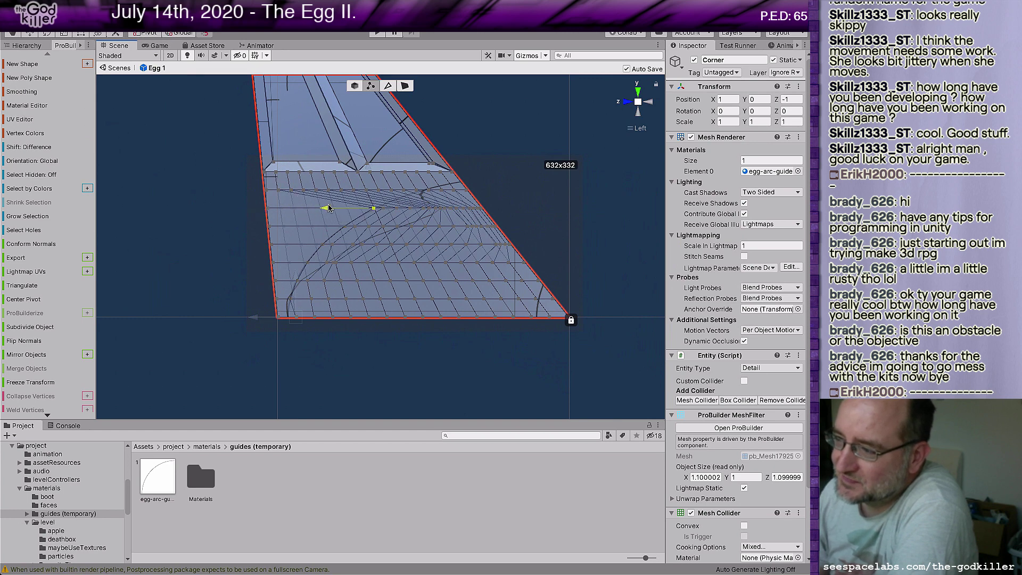
left_click_drag(331, 208, 327, 208)
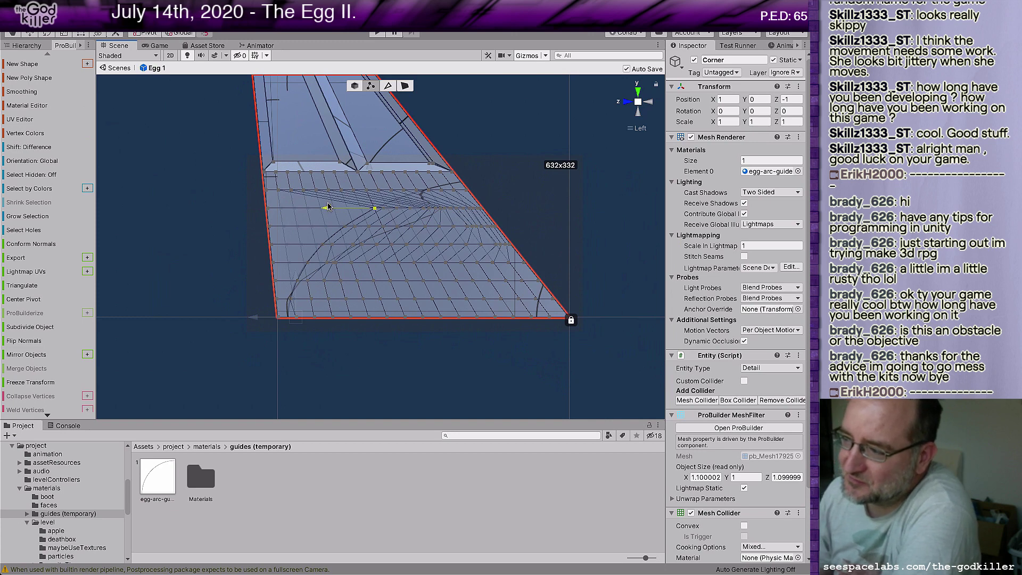
left_click_drag(328, 207, 329, 207)
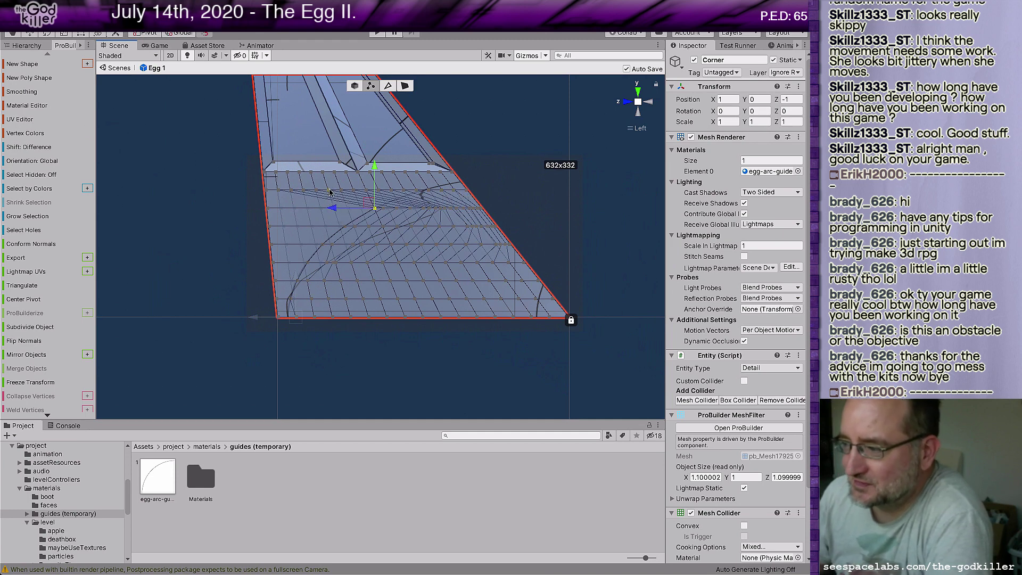
Select the seventh row of vertices above the base and shift progressively shorter runs of it in small negative Z stages
double_click(460, 191)
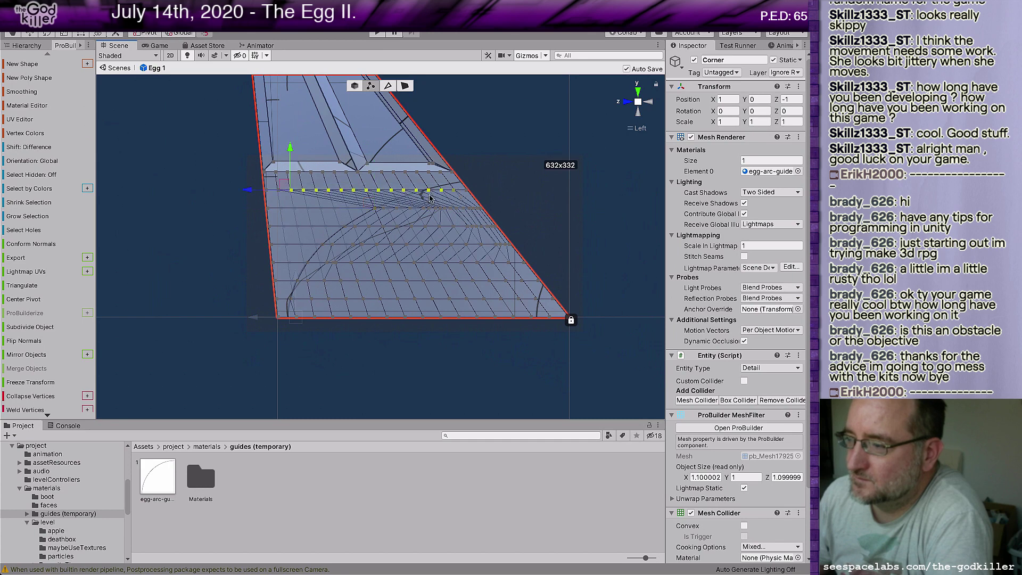
left_click_drag(253, 193, 257, 191)
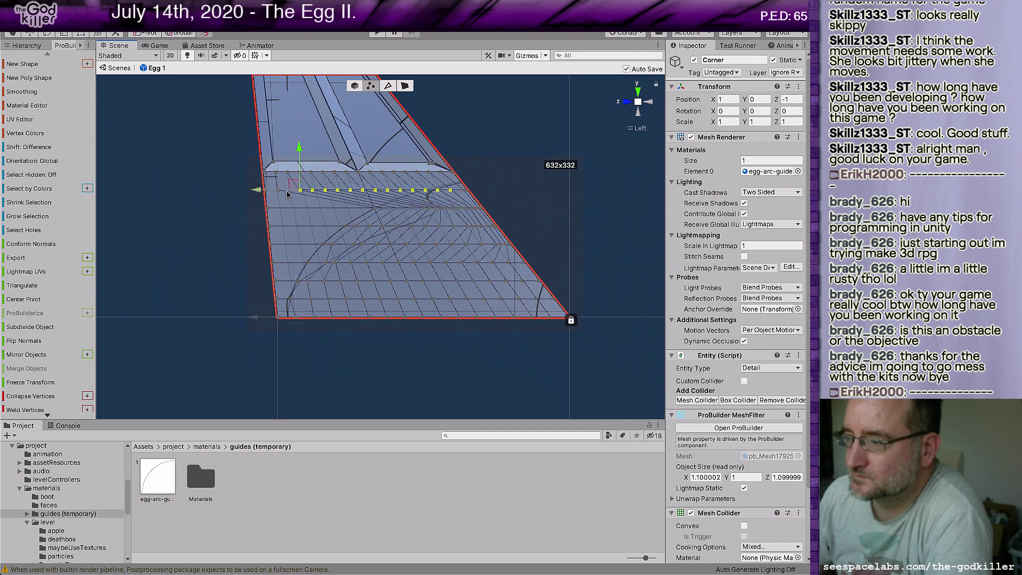
left_click_drag(257, 190, 264, 192)
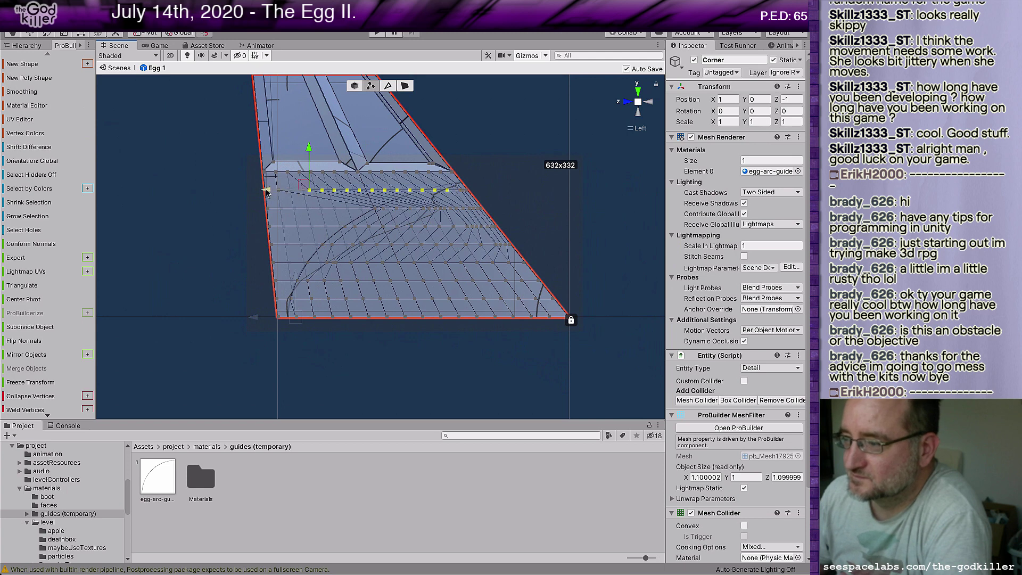
left_click_drag(266, 190, 433, 192)
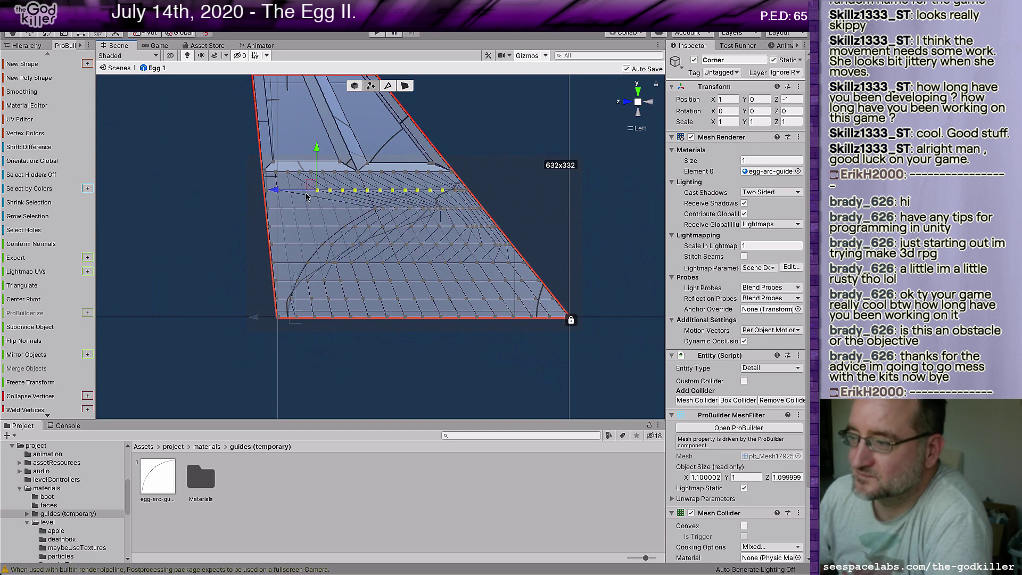
left_click_drag(277, 192, 279, 190)
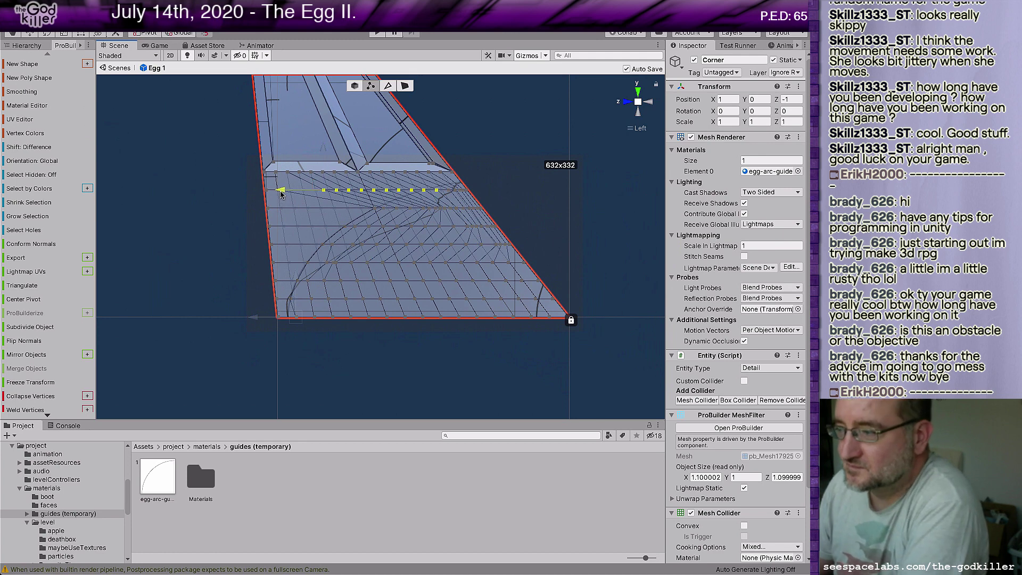
left_click_drag(283, 192, 286, 192)
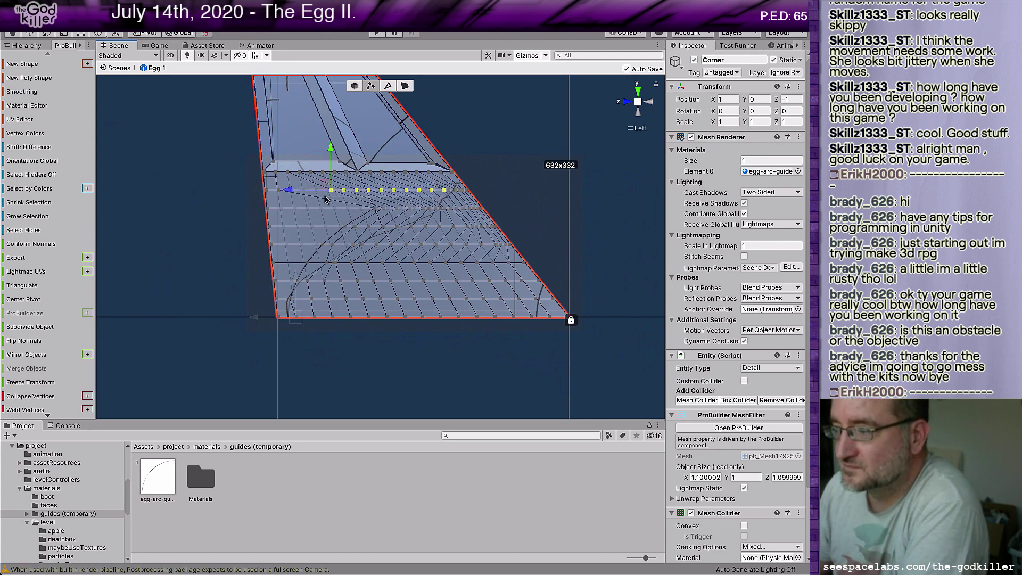
left_click_drag(287, 191, 295, 193)
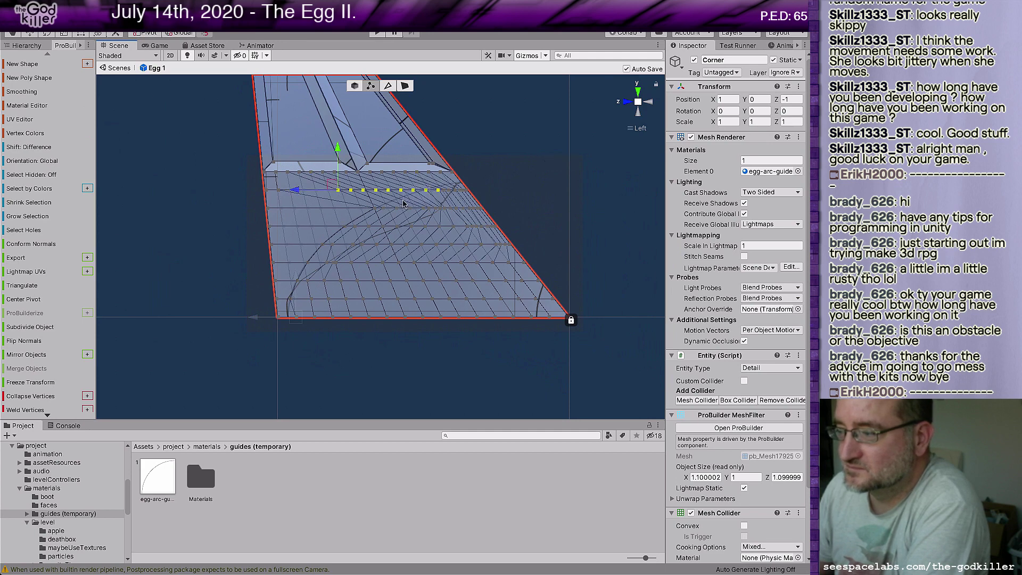
left_click_drag(296, 190, 302, 190)
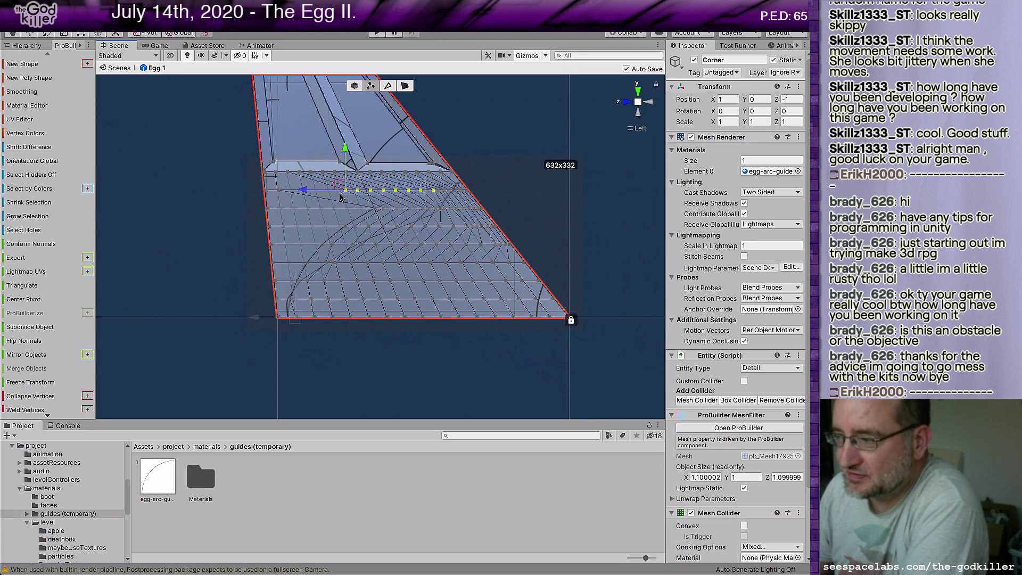
left_click_drag(302, 190, 309, 191)
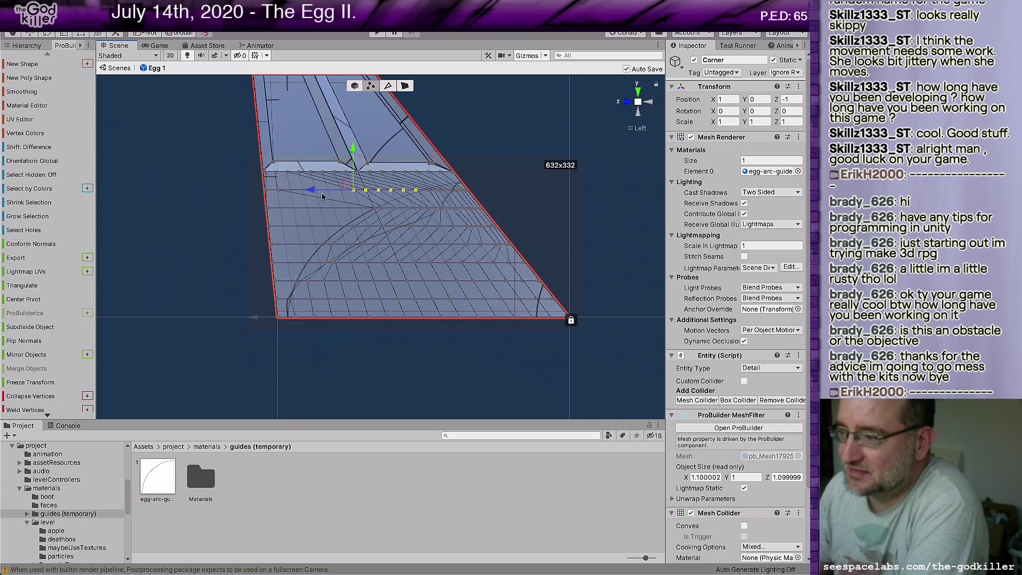
left_click_drag(312, 190, 317, 193)
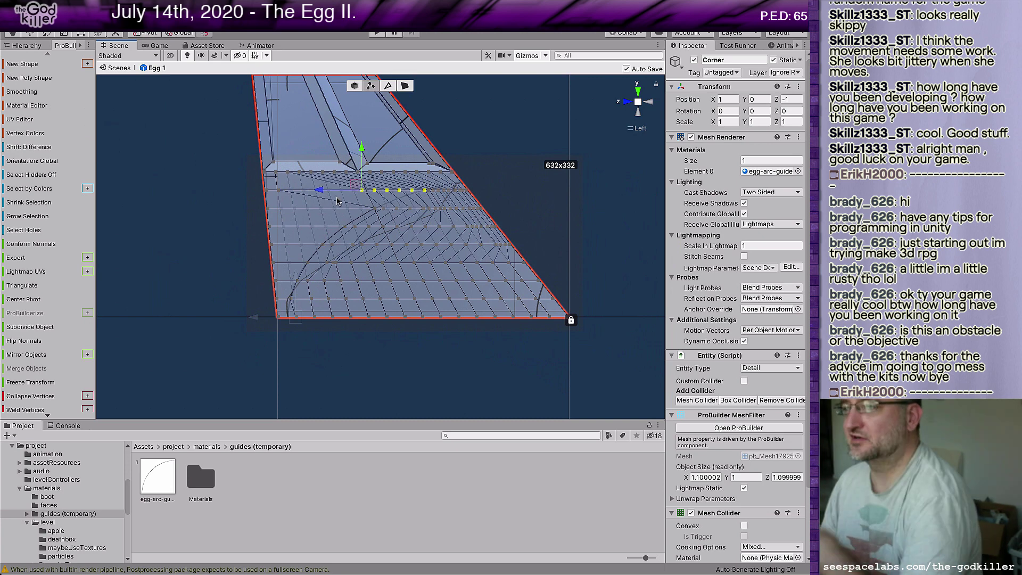
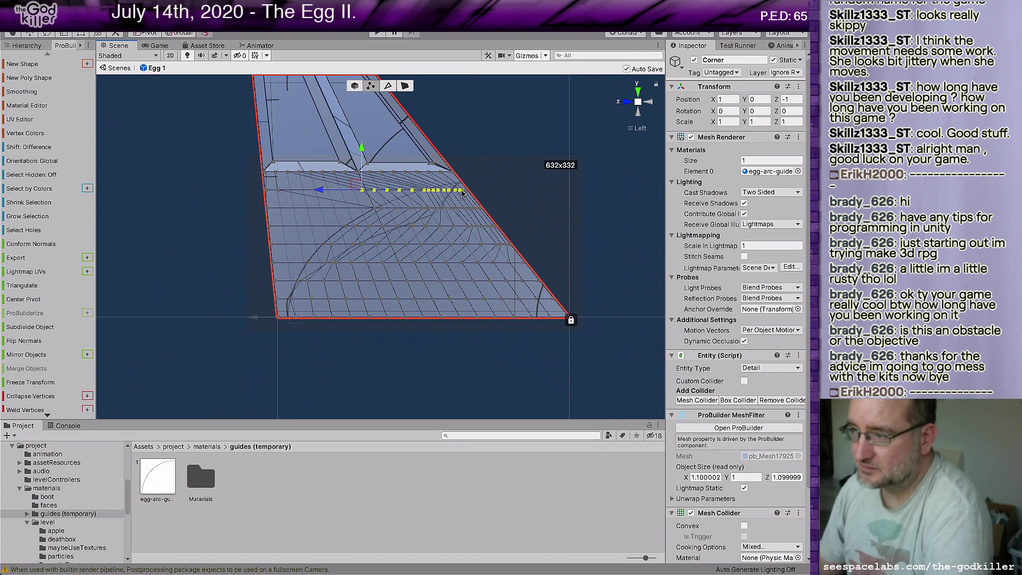
Collapse the selected seventh-row vertices into one vertex and move it in the negative Z direction to the sloping edge
left_click(462, 192, "shift")
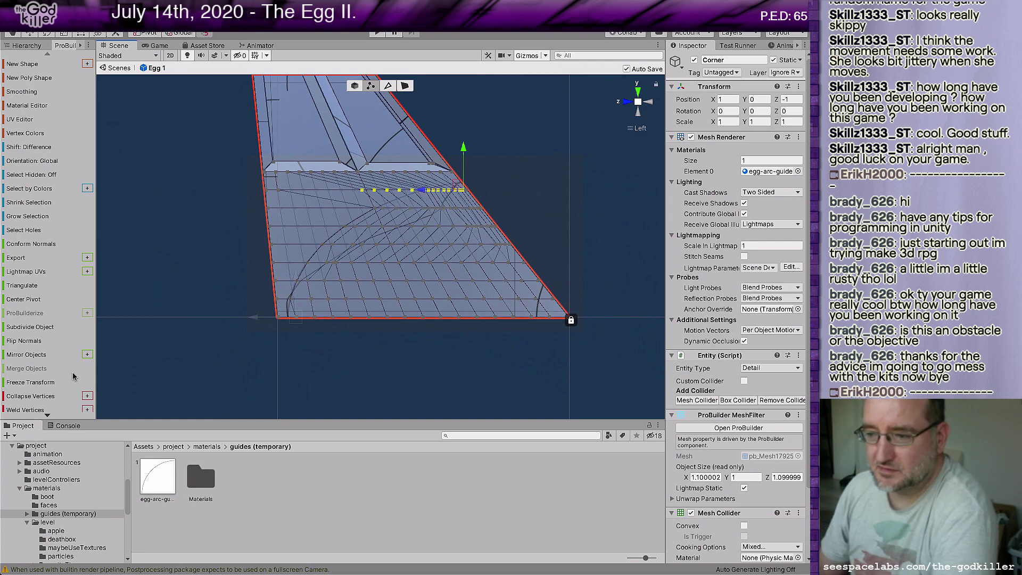
left_click(39, 398)
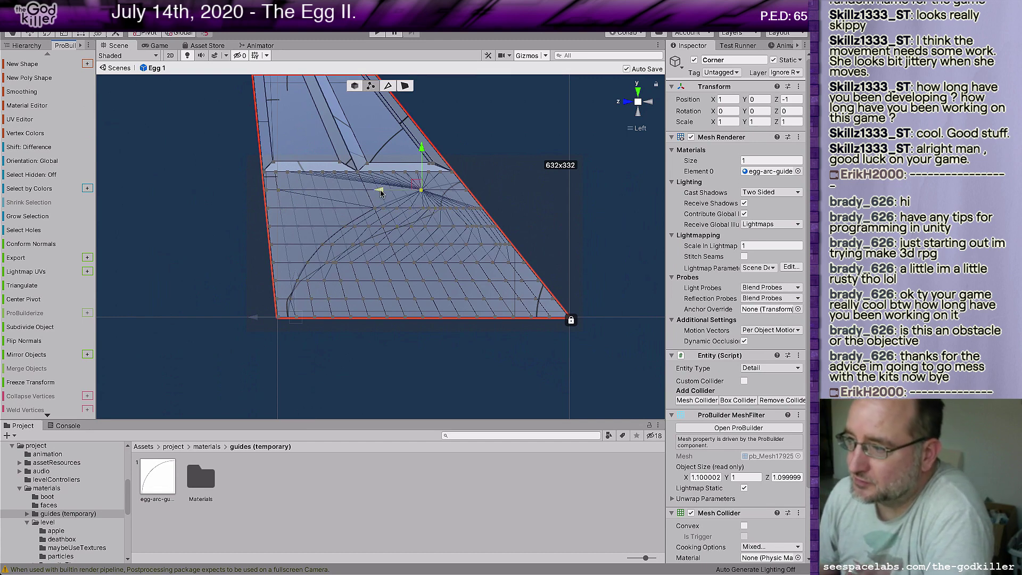
left_click_drag(380, 194, 418, 184)
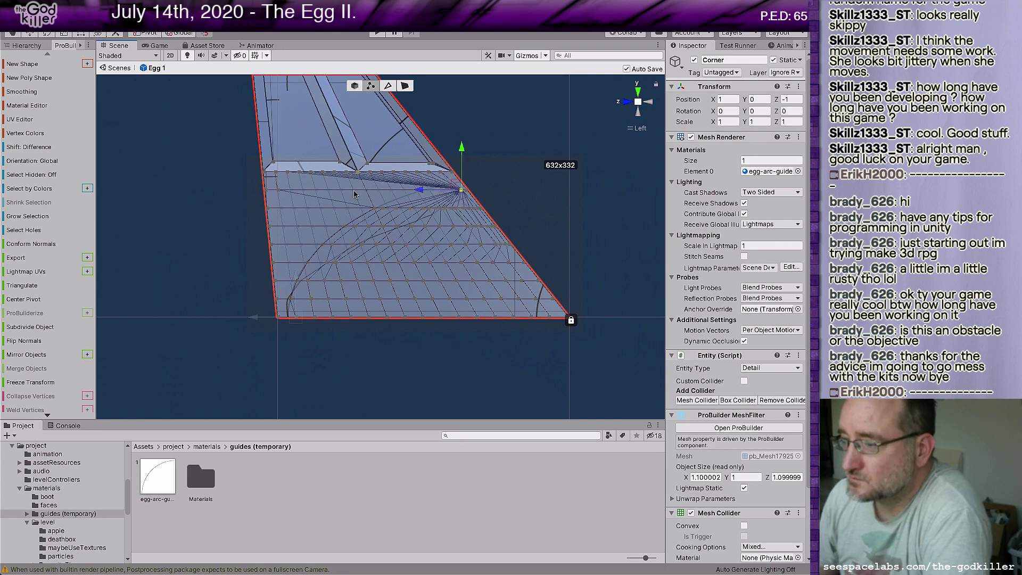
Try moving the seventh-row vertex beside the steep outer edge in negative Z and the collapsed vertex back in positive Z to meet it
left_click(278, 192)
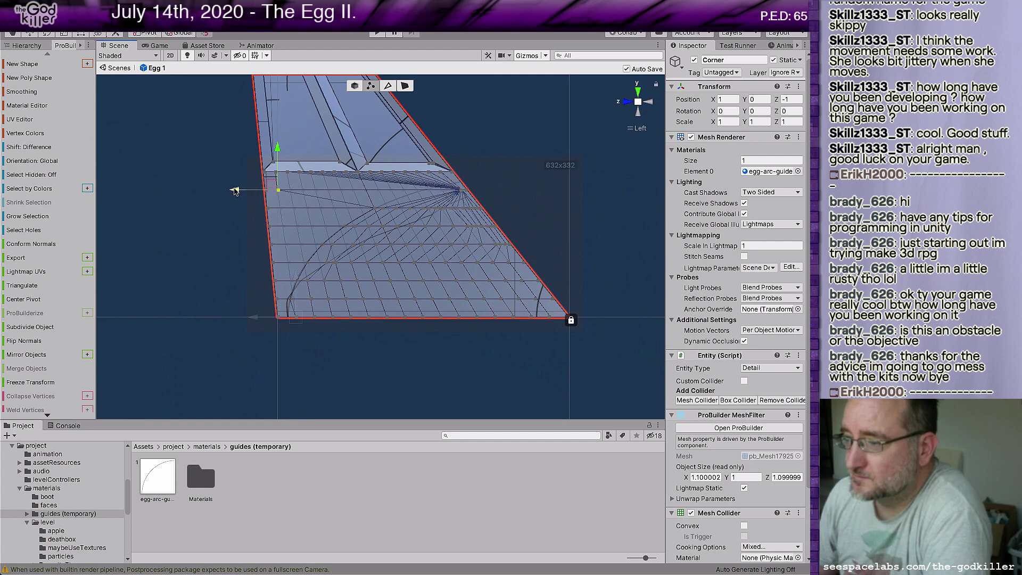
left_click_drag(243, 193, 383, 186)
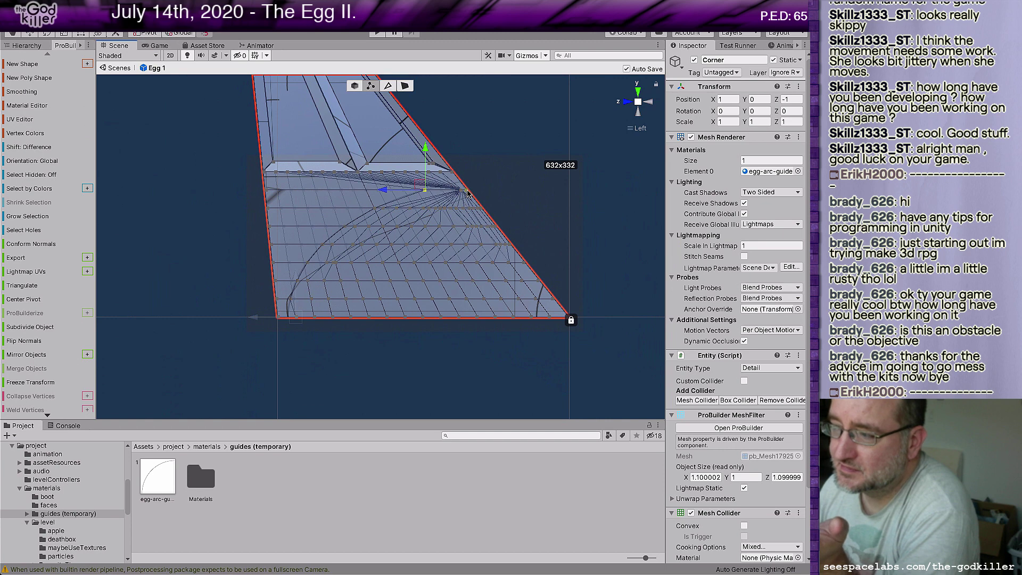
left_click(461, 191)
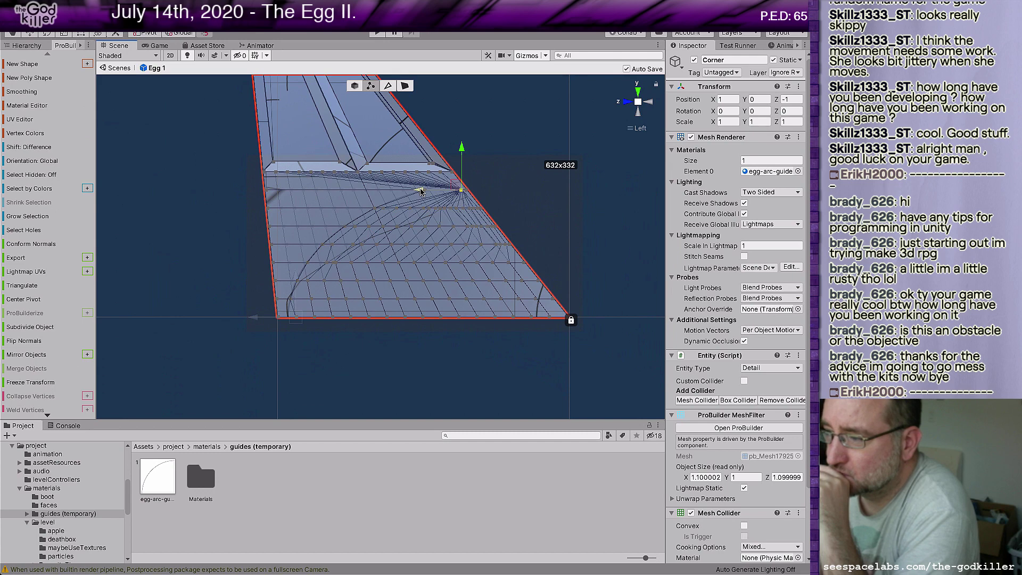
left_click_drag(420, 192, 395, 195)
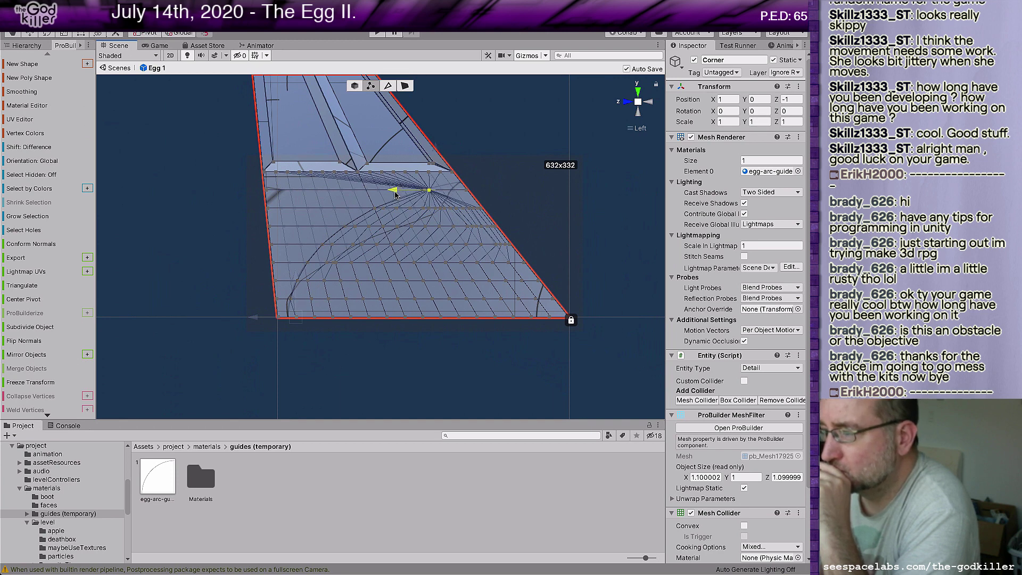
left_click_drag(395, 194, 392, 190)
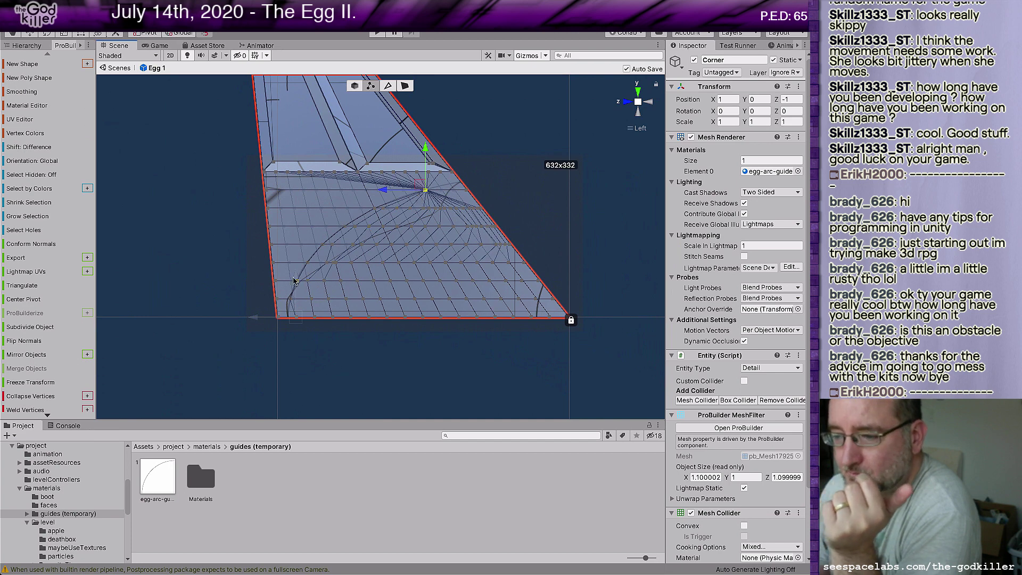
Collapse the seventh-row vertices again and move the merged vertex in the negative Z direction toward the sloping edge
left_click(30, 398)
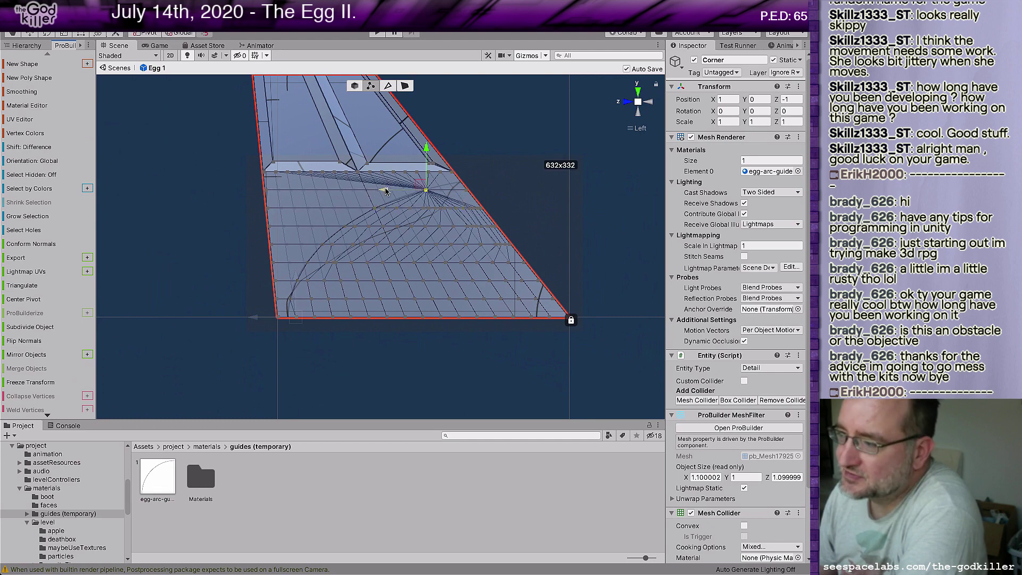
left_click_drag(387, 193, 410, 188)
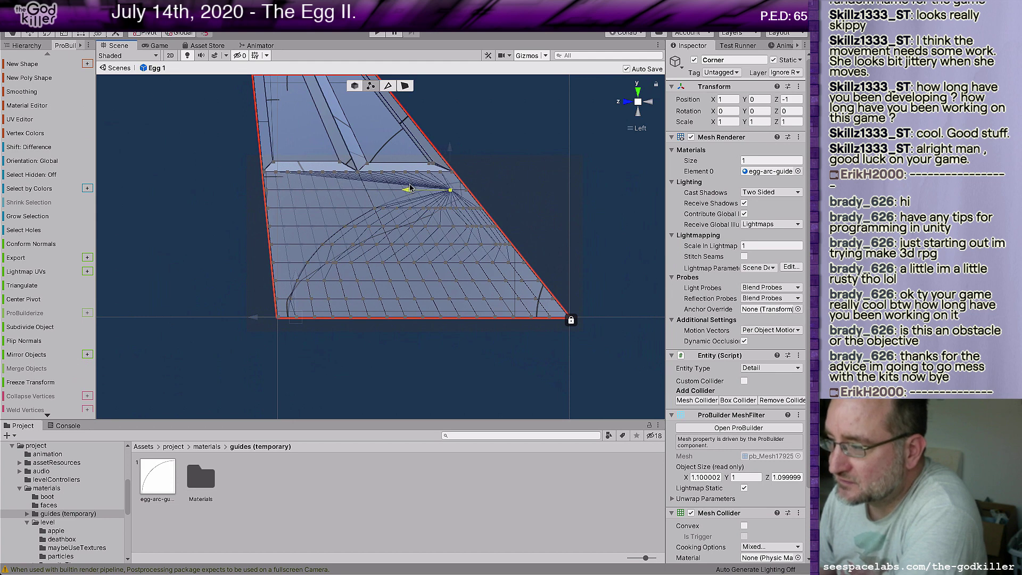
Nudge the sixth-row arc vertex in negative Z and the base-row vertex near the steep outer edge in positive Z to match the arc
left_click(374, 207)
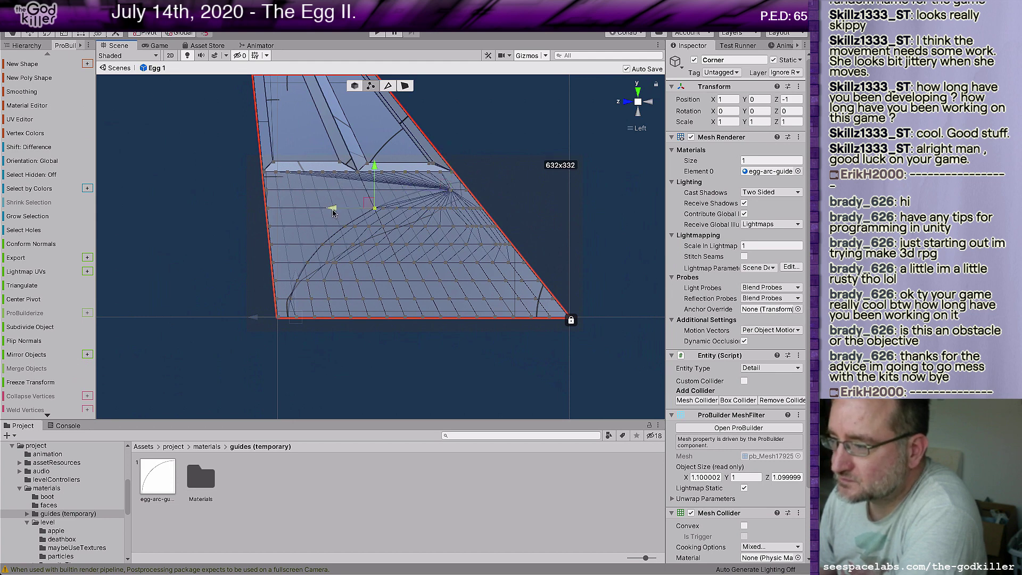
left_click_drag(332, 213, 339, 212)
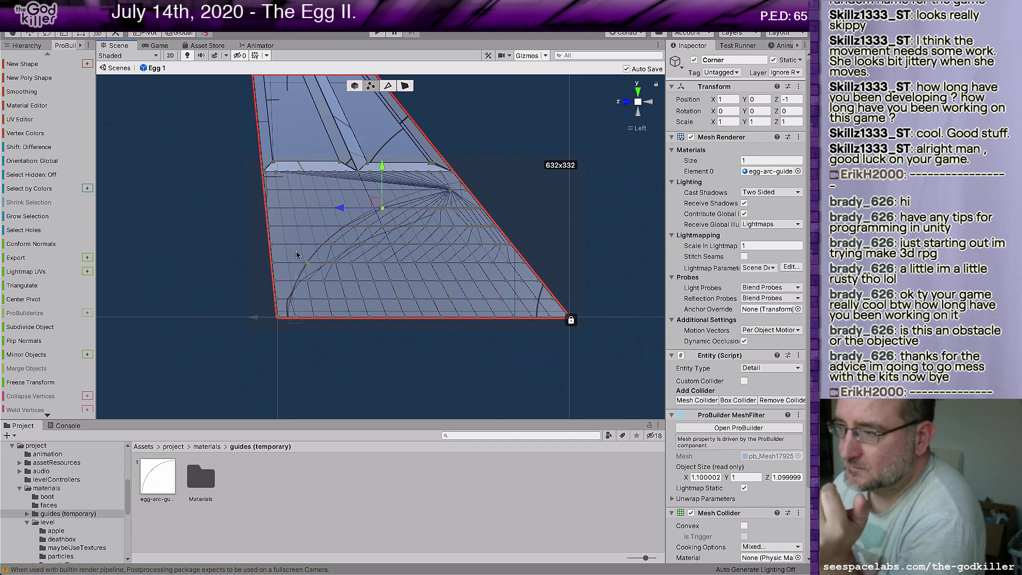
left_click(298, 317)
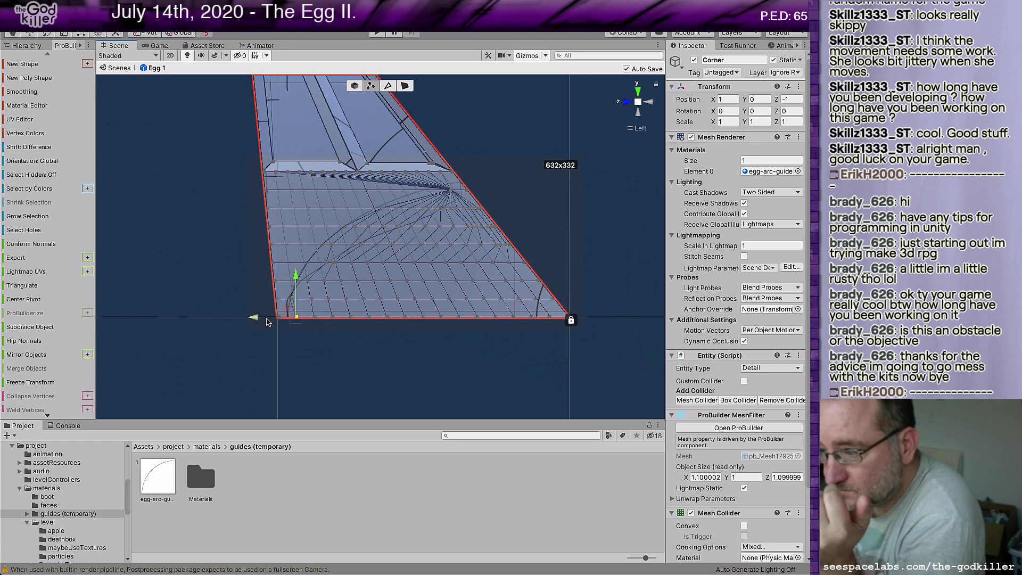
left_click_drag(254, 320, 249, 318)
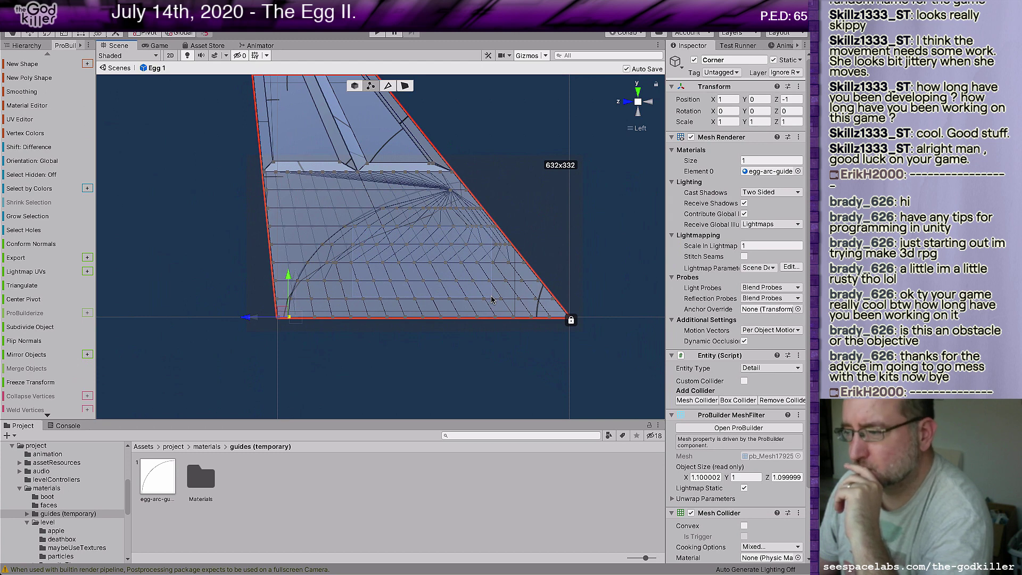
Collapse the third-row vertices inside the arc into one vertex, and do the same for the second row
left_click_drag(348, 222, 491, 299)
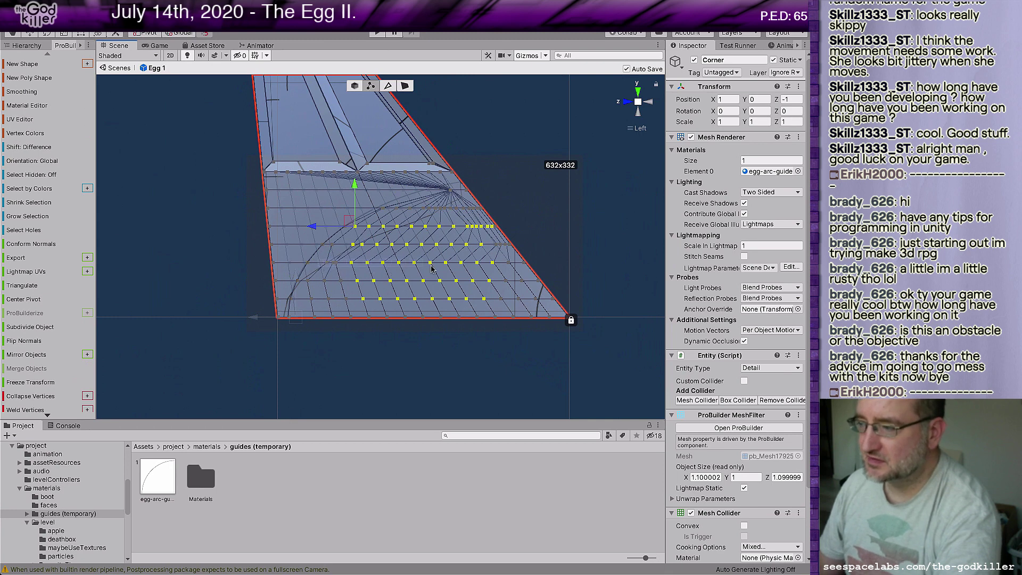
double_click(514, 270)
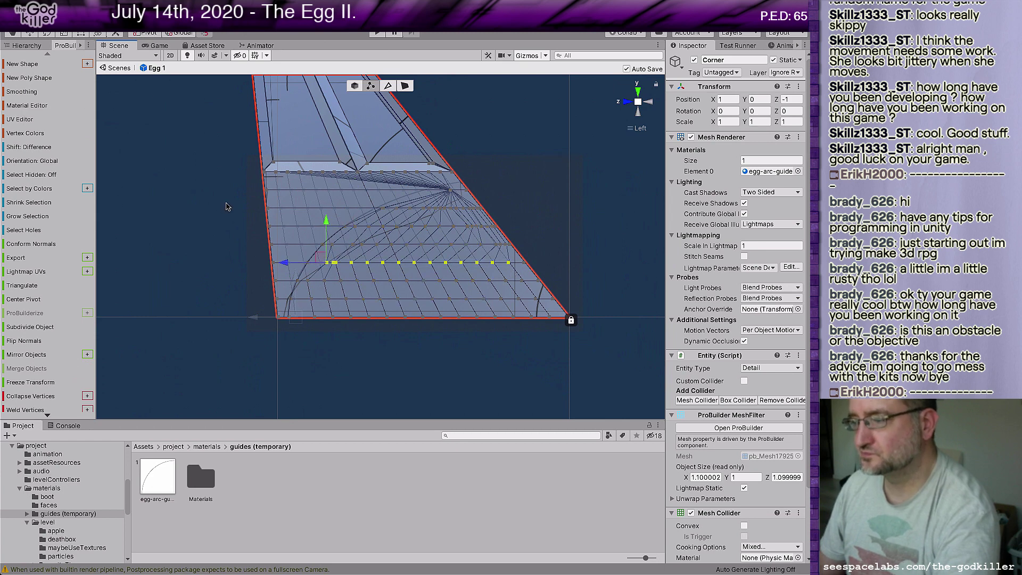
left_click(21, 396)
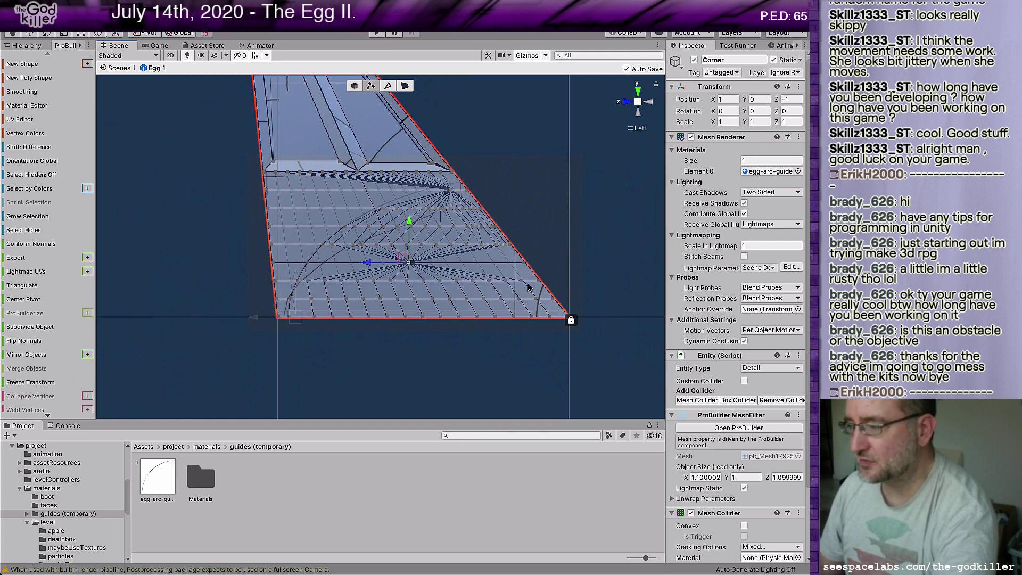
key("ctrl+z")
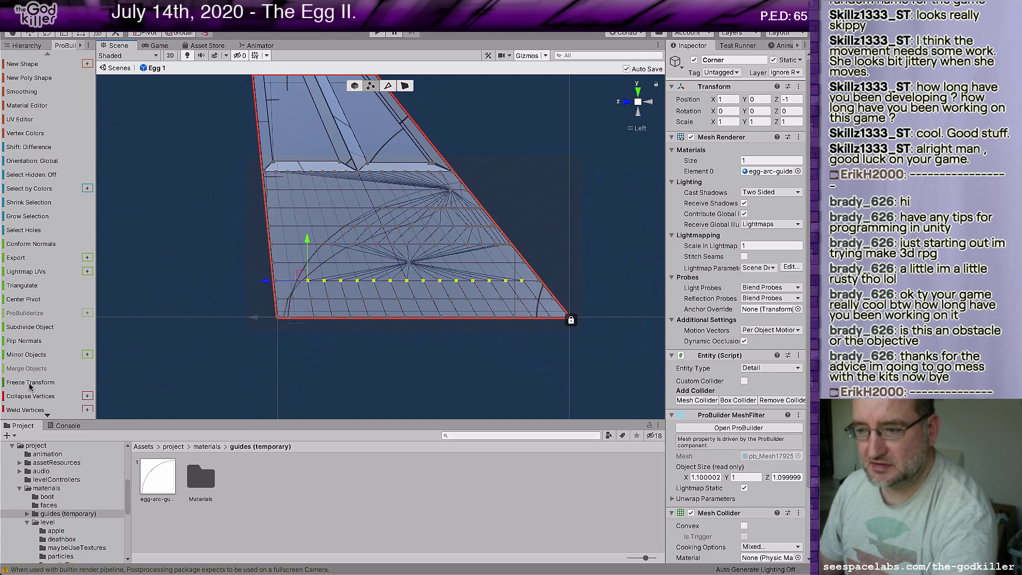
left_click(30, 396)
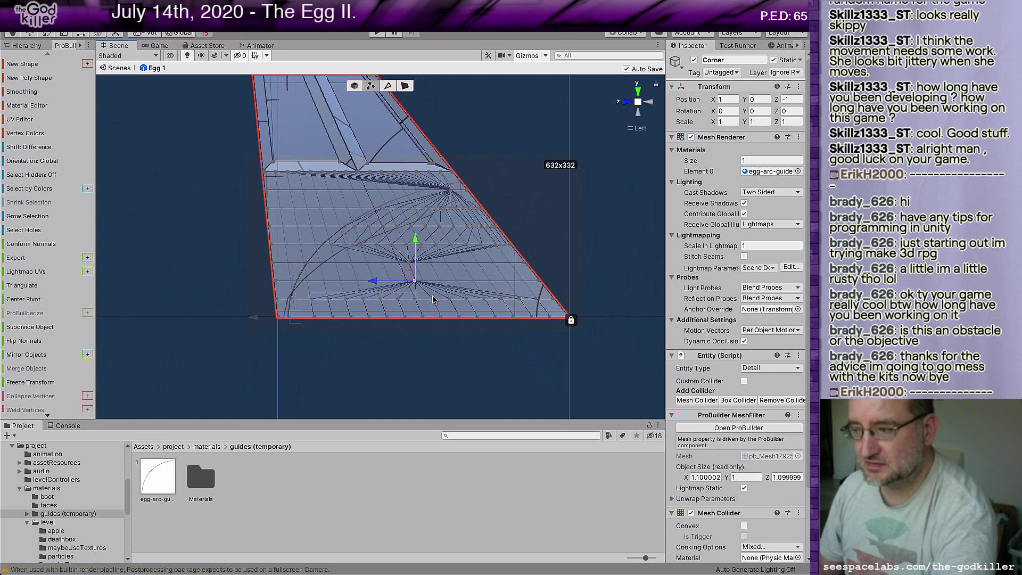
Collapse the first-row vertices inside the arc into one vertex, and do the same for the row along the base edge
left_click_drag(546, 307, 298, 291)
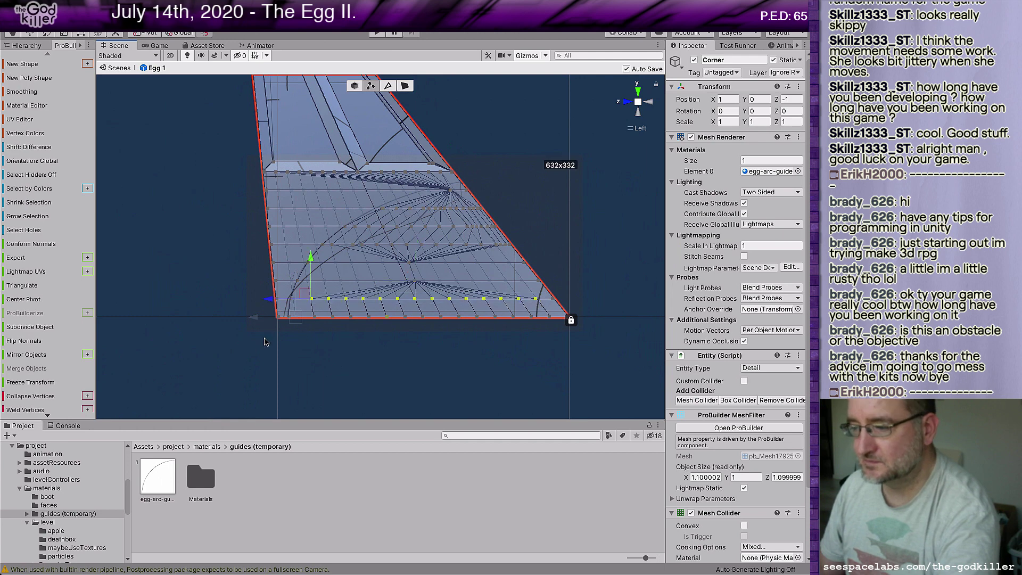
left_click(30, 397)
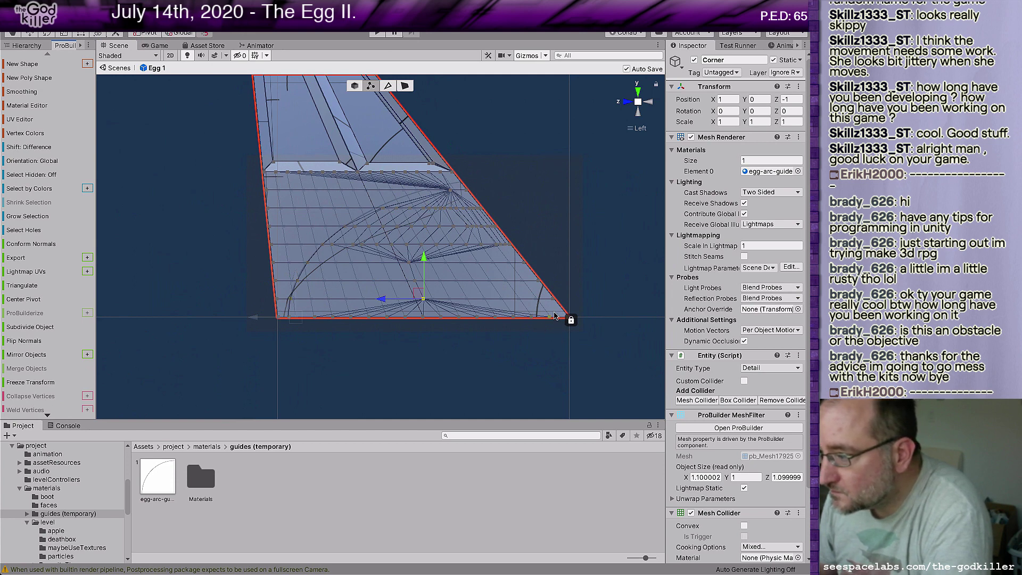
left_click_drag(554, 319, 295, 334)
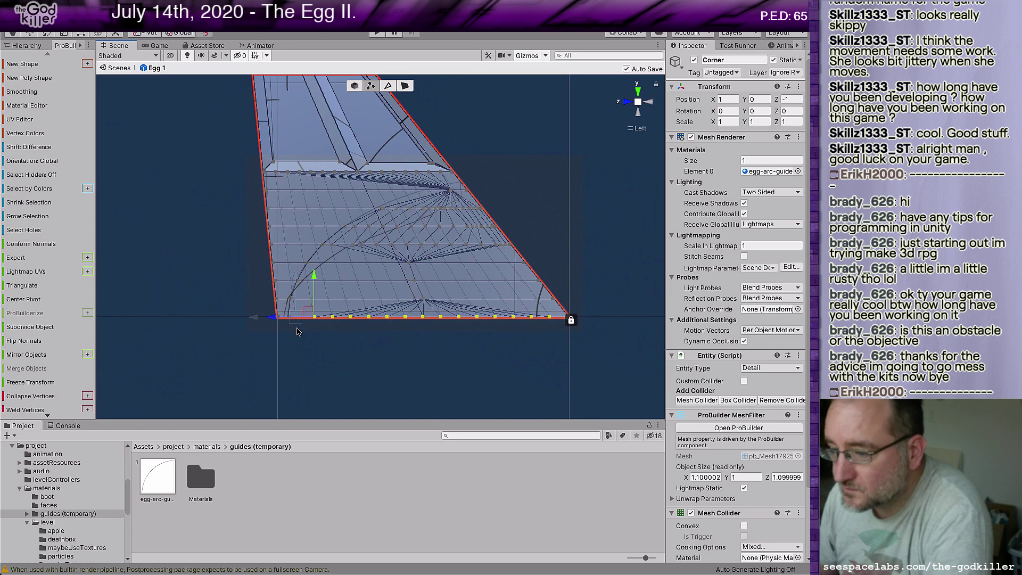
left_click(47, 397)
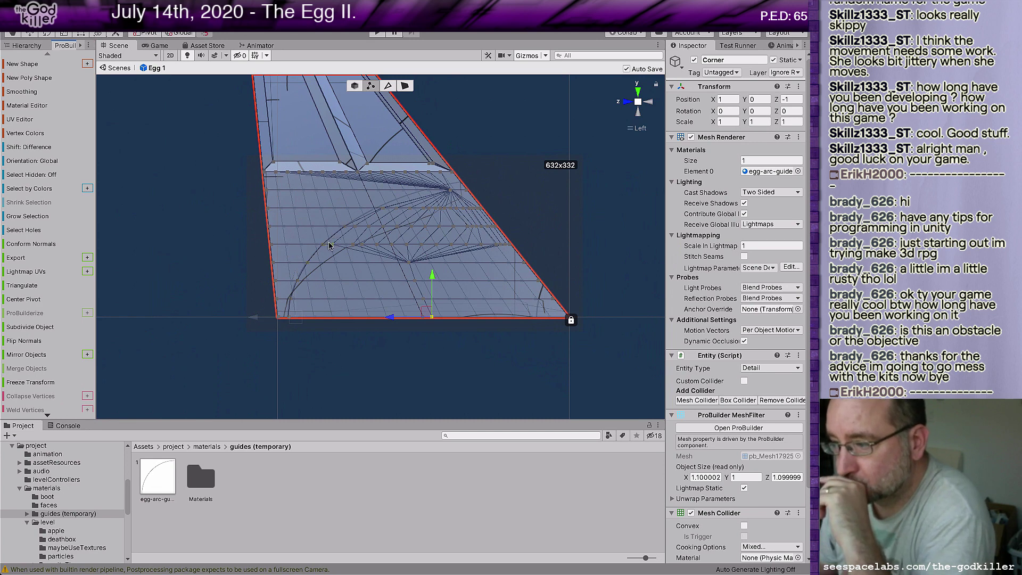
Collapse the vertices inside the arc on the fourth, fifth and sixth rows into one merged vertex per row
double_click(508, 249)
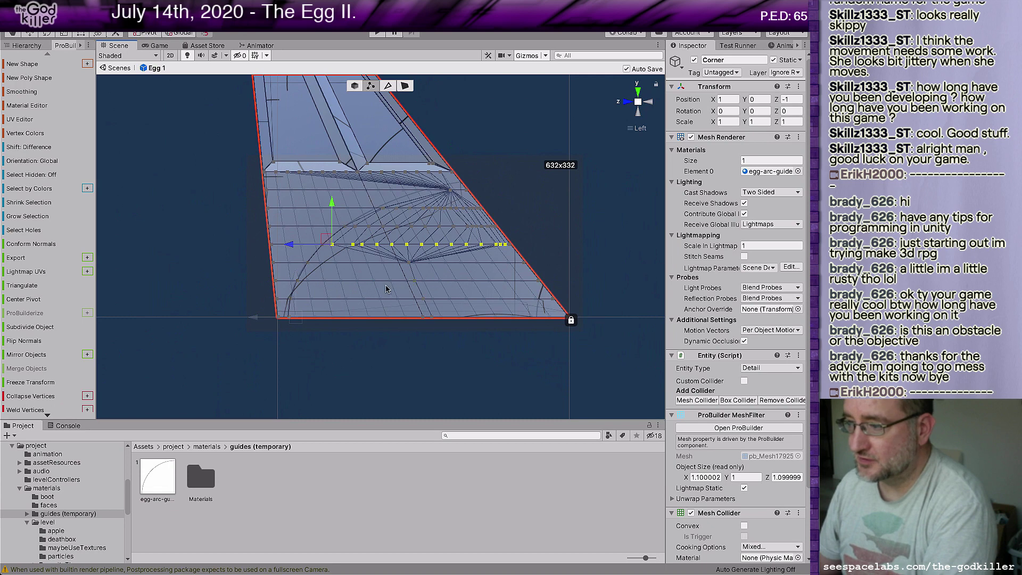
left_click(31, 397)
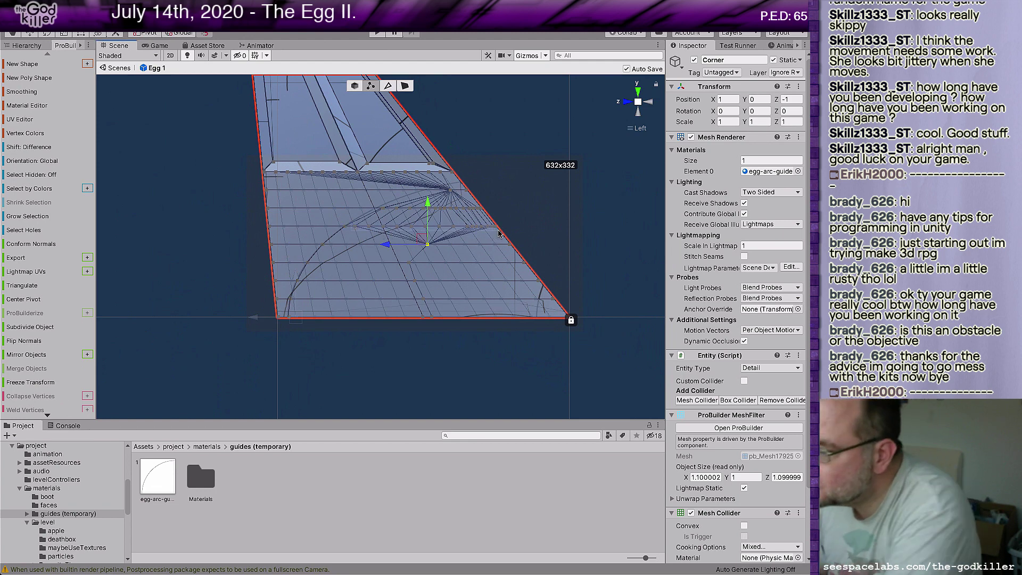
left_click_drag(351, 223, 490, 231)
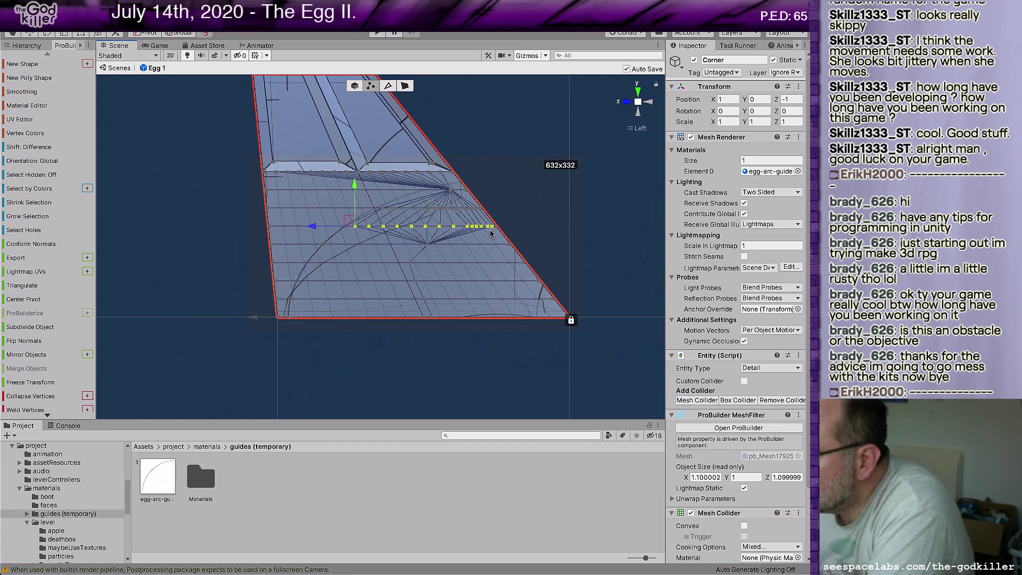
left_click(29, 396)
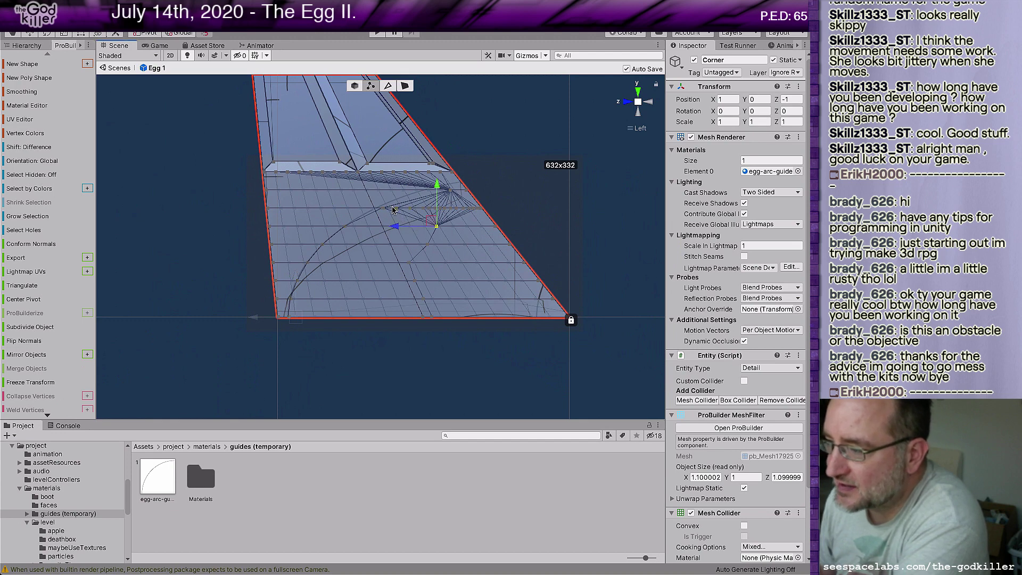
left_click(476, 215)
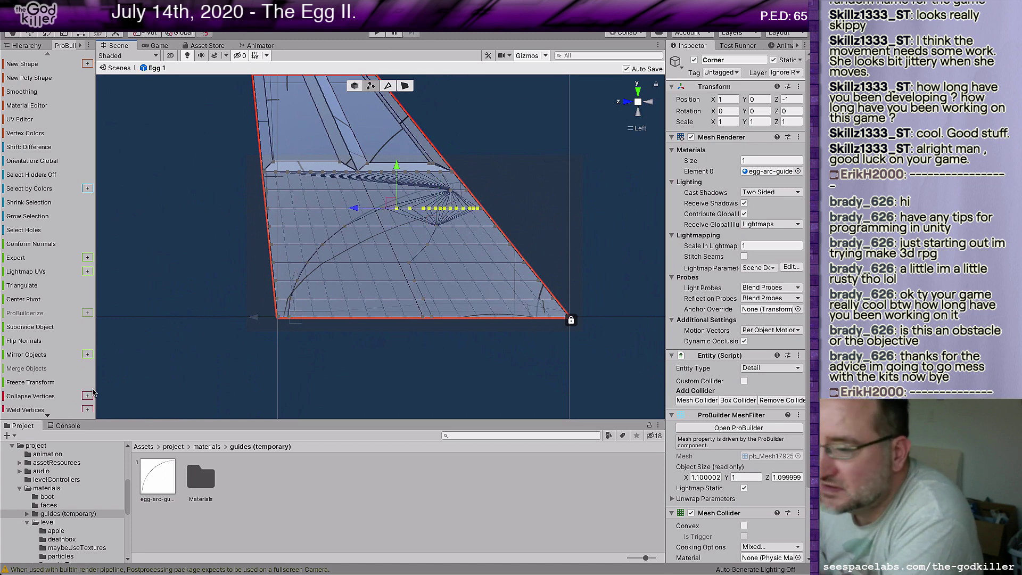
left_click(54, 397)
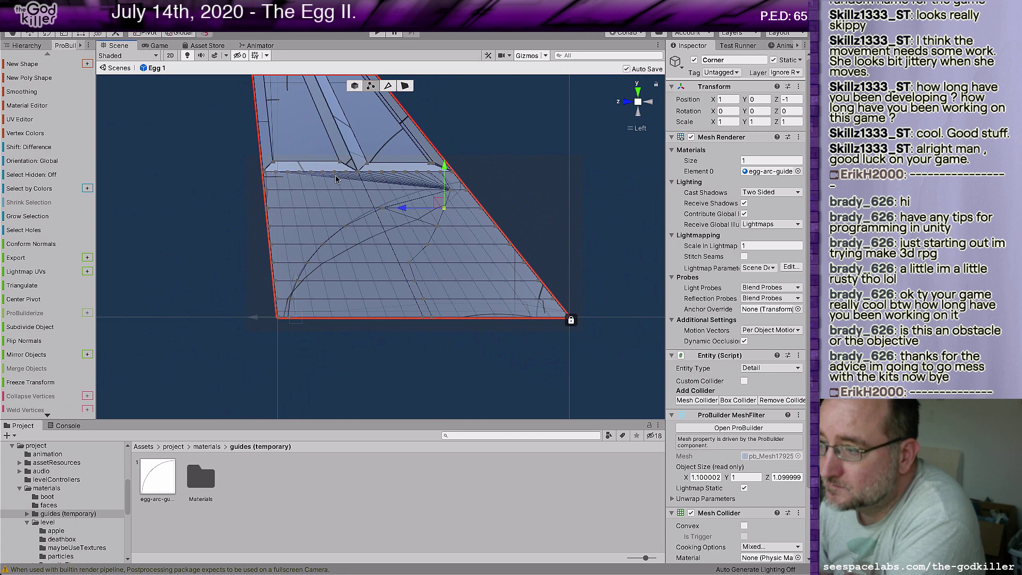
left_click(350, 182)
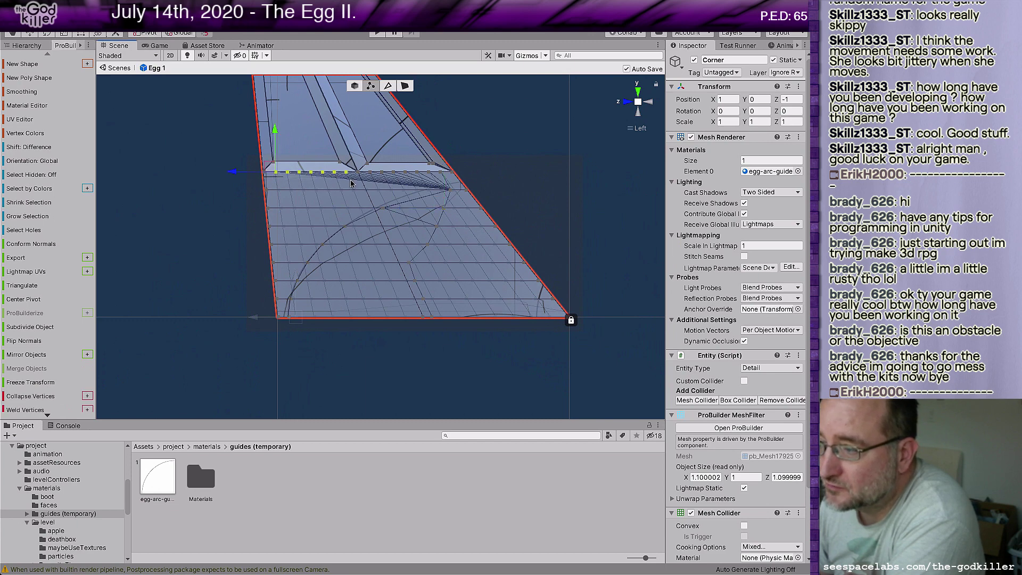
left_click(33, 397)
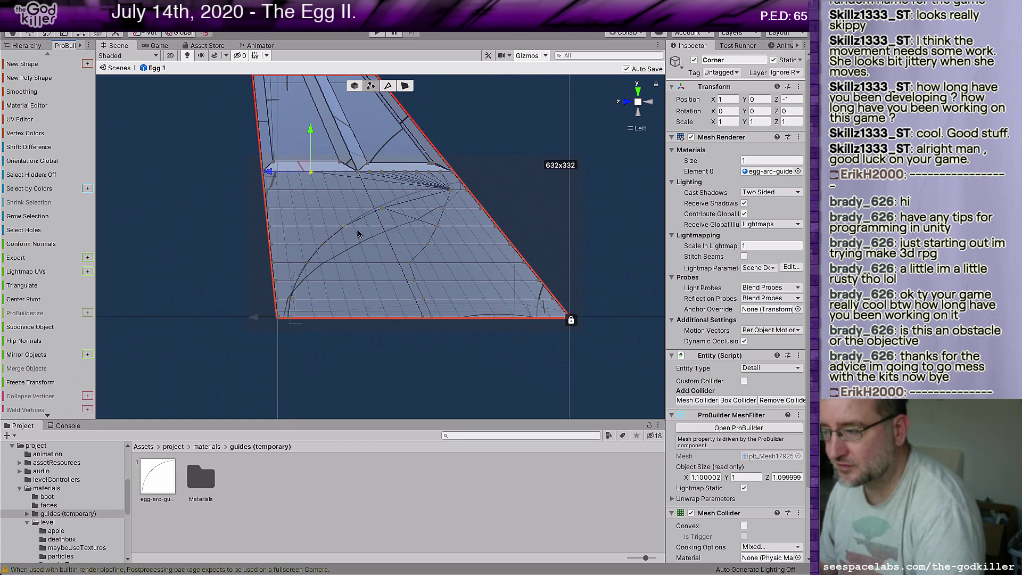
key("ctrl+z")
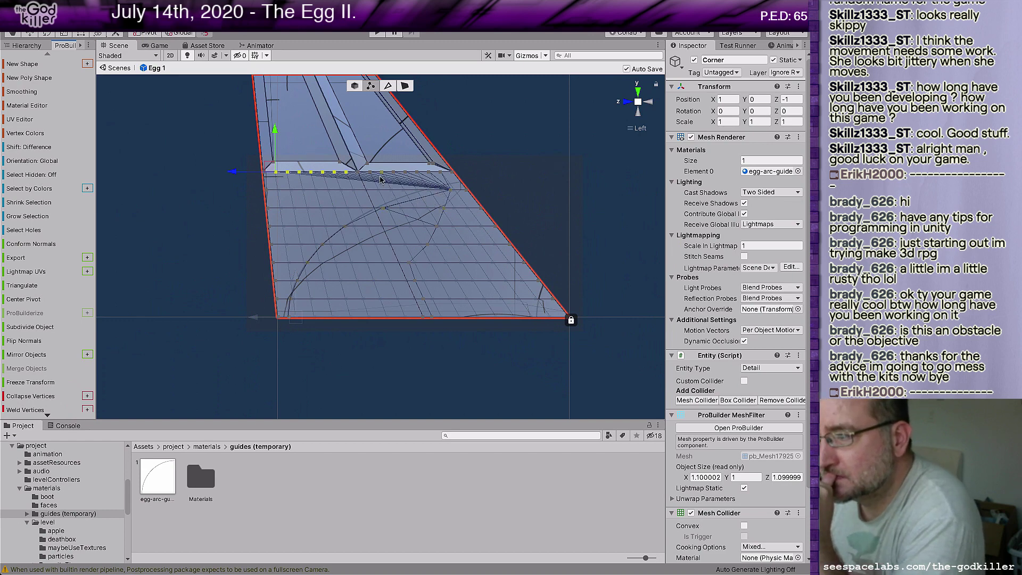
Collapse the eighth-row vertices on the sloping-edge half into one vertex, and shift the seventh-row arc vertex slightly in positive Z
left_click(442, 174)
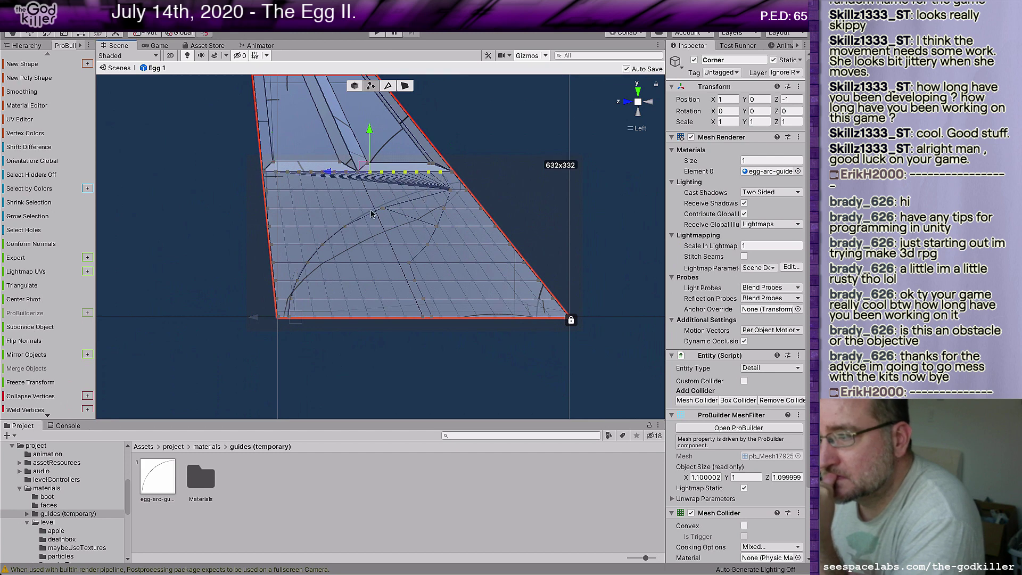
left_click(21, 396)
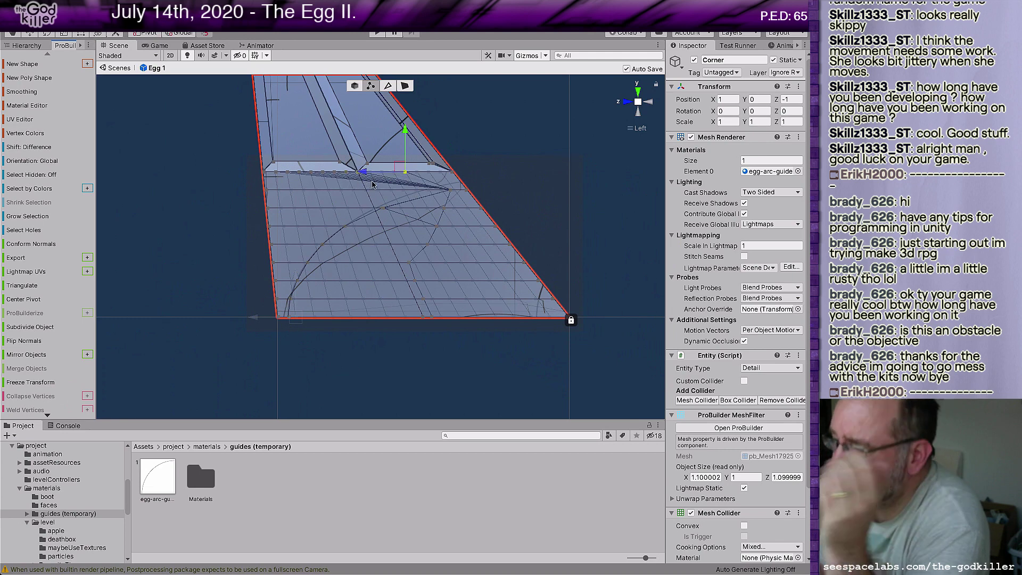
left_click(452, 192)
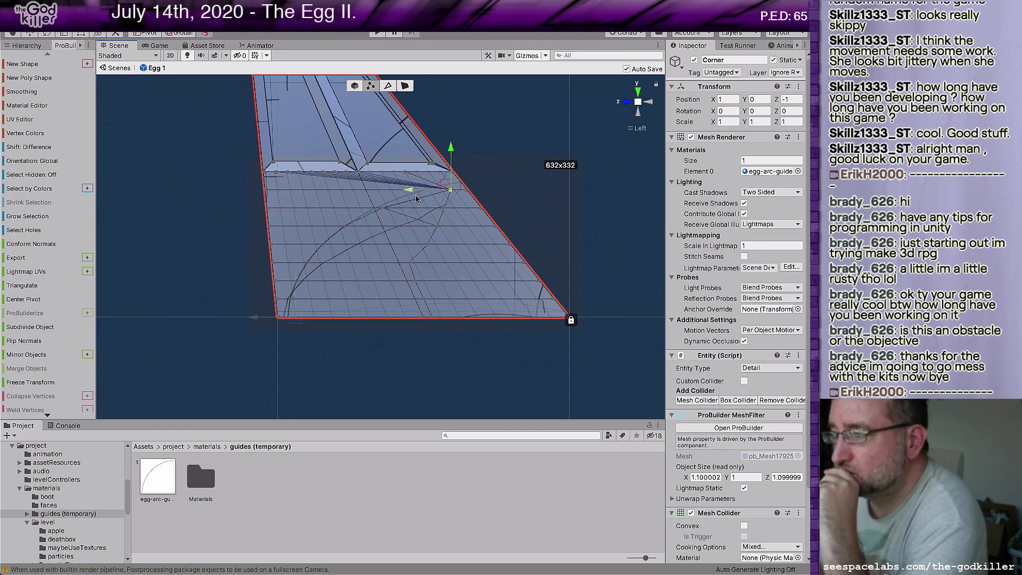
left_click_drag(414, 194, 298, 198)
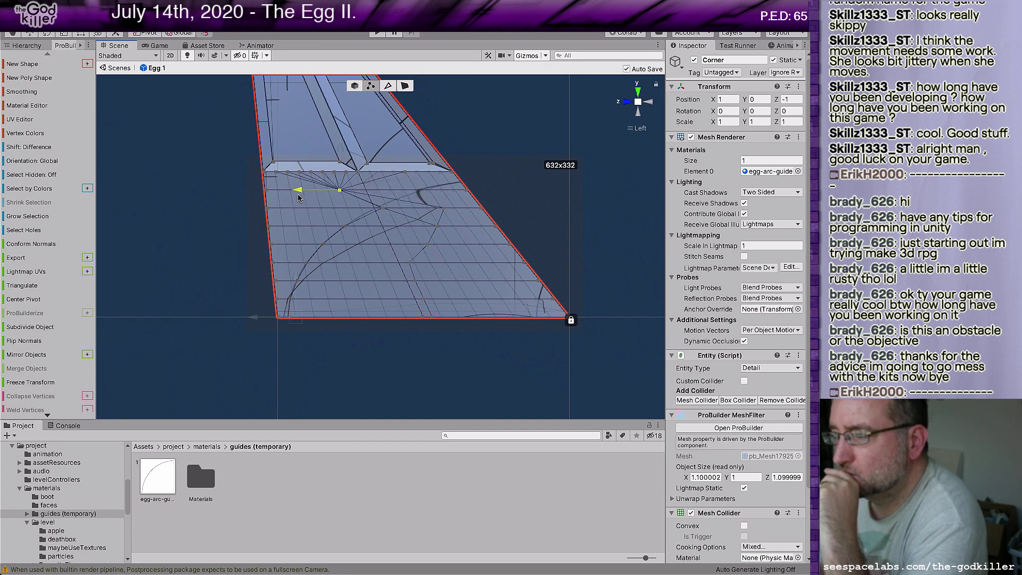
mouse_move(298, 198)
left_mouse_down()
mouse_move(341, 202)
mouse_move(296, 204)
left_mouse_up()
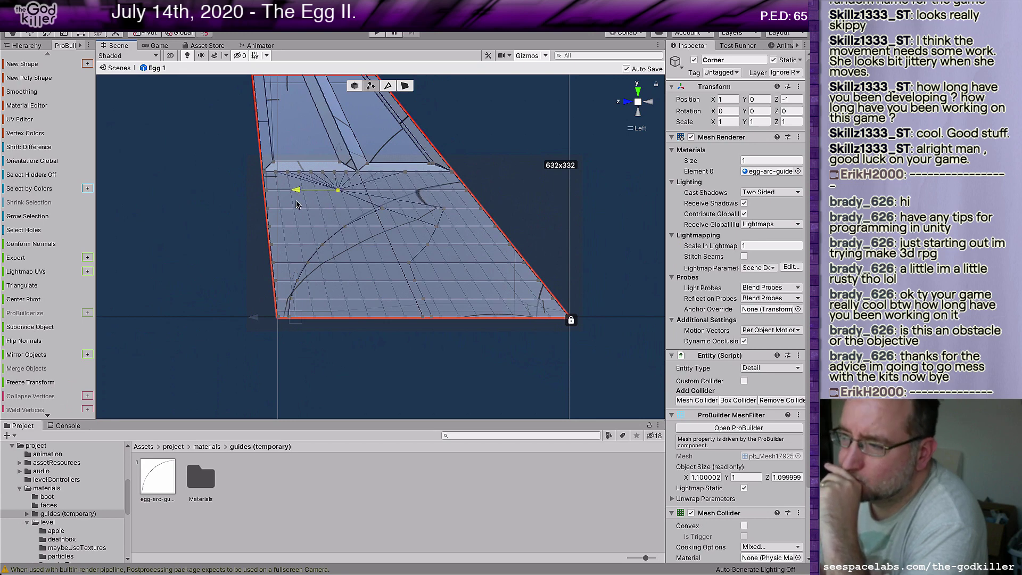
left_click_drag(297, 204, 375, 205)
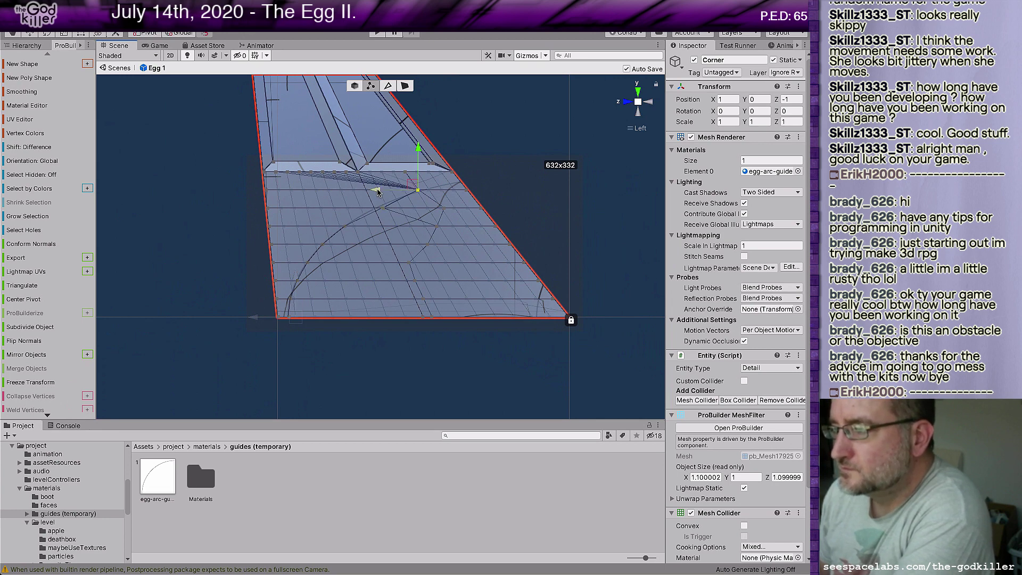
left_click_drag(377, 192, 398, 194)
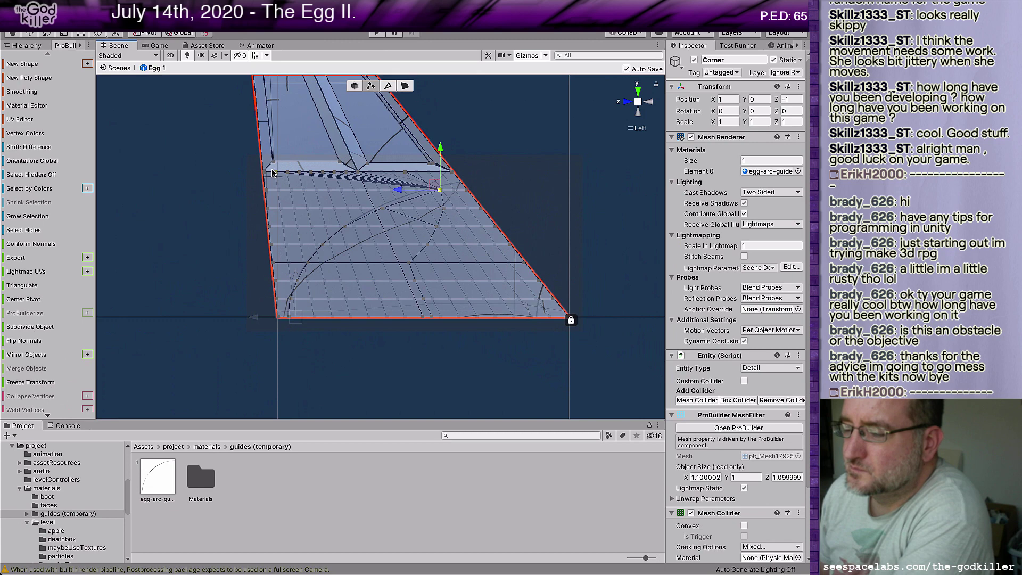
Collapse the eighth-row vertices on the steep-edge half into one vertex, and nudge the seventh-row arc vertex in negative Z
left_click(350, 181)
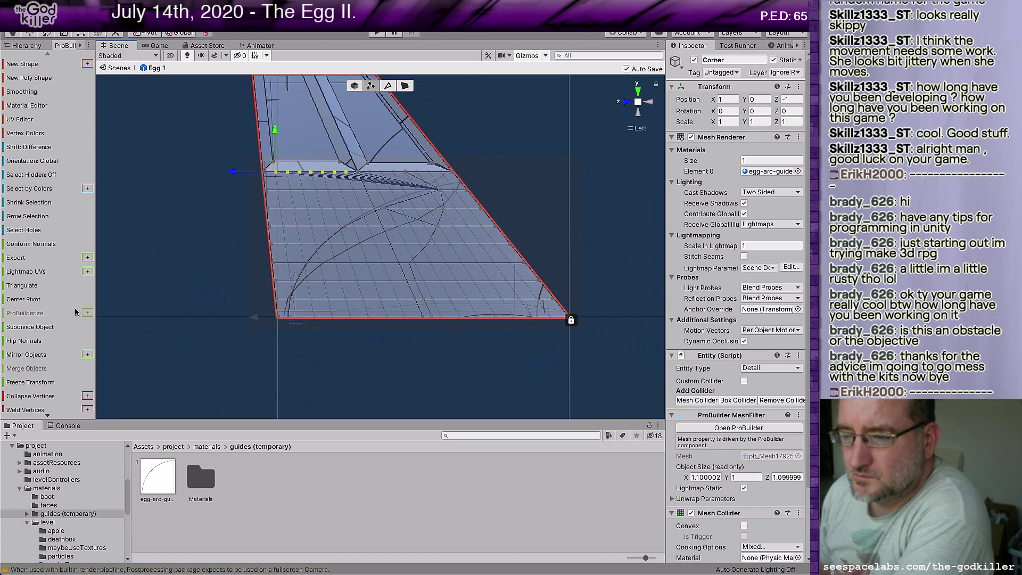
left_click(40, 394)
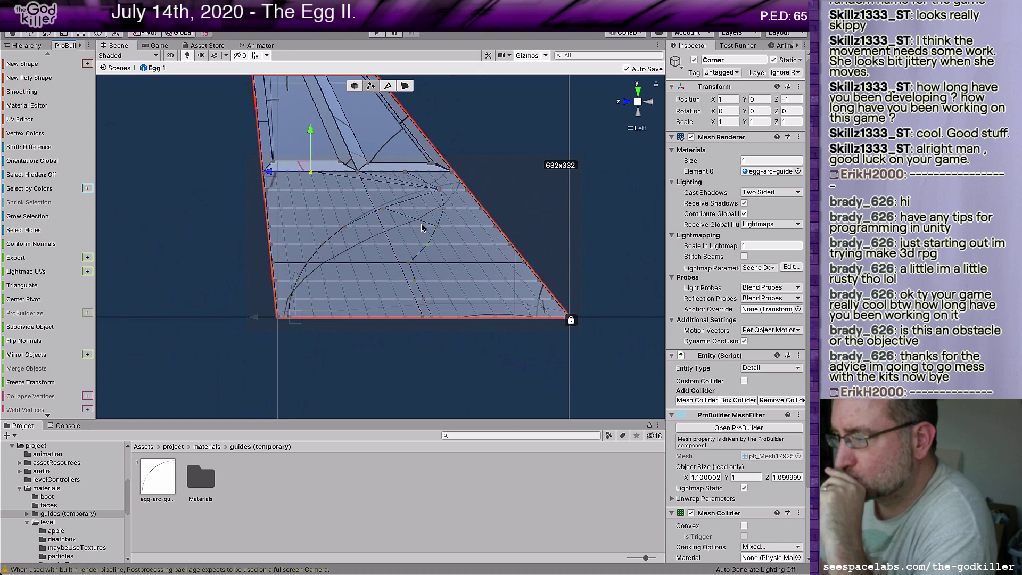
left_click(441, 190)
left_click_drag(397, 194, 406, 193)
Nudge the sixth-row arc vertex in negative Z, and collapse the row's leftover vertex near the sloping edge with its merged vertex
left_click(385, 208)
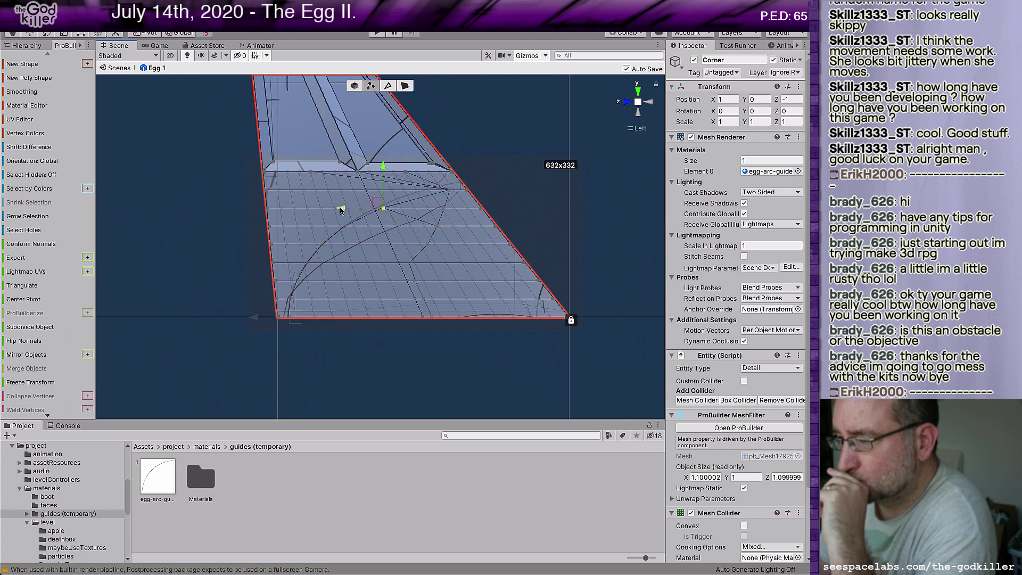
left_click_drag(341, 210, 343, 209)
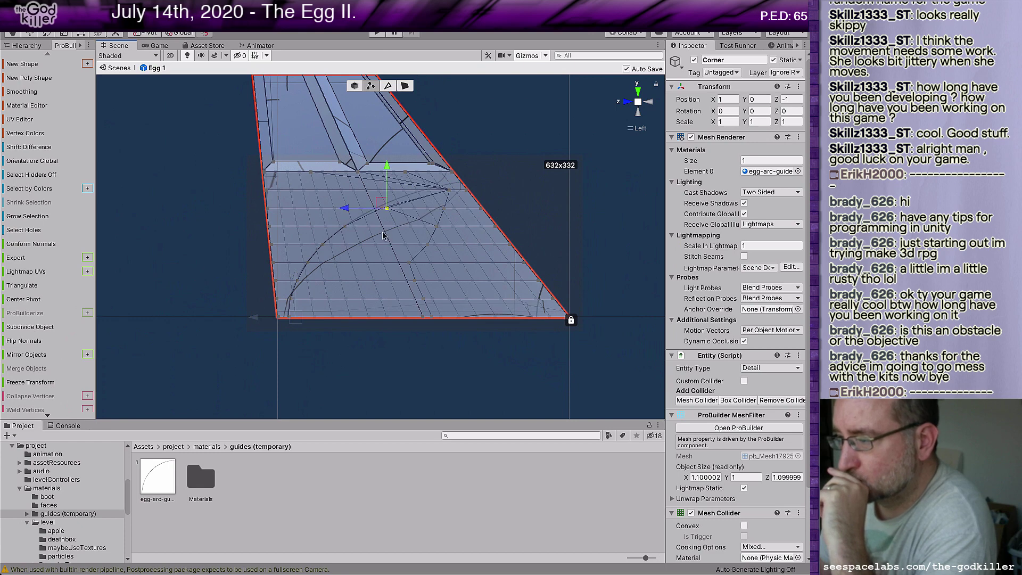
left_click_drag(345, 208, 425, 241)
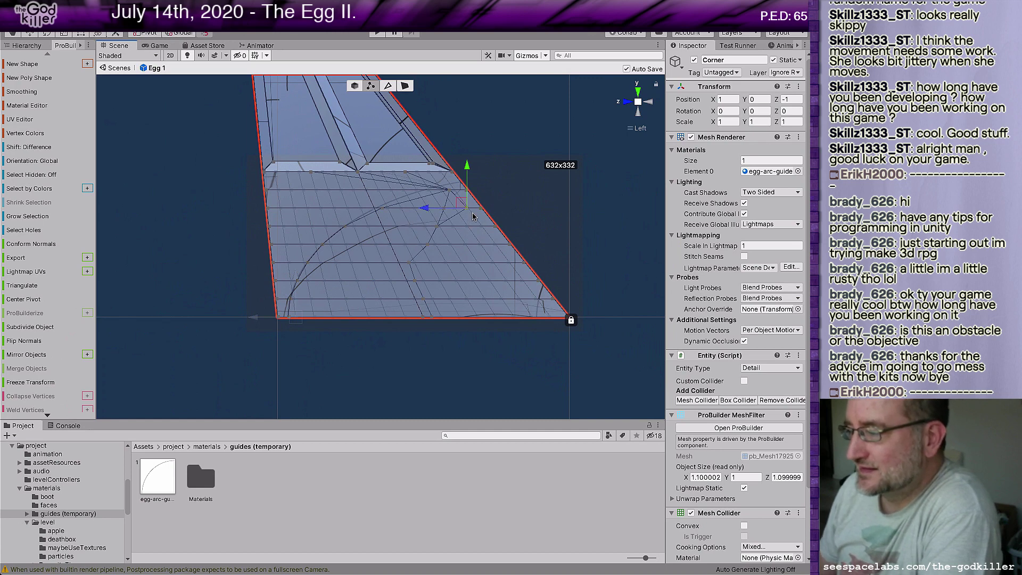
left_click(437, 205)
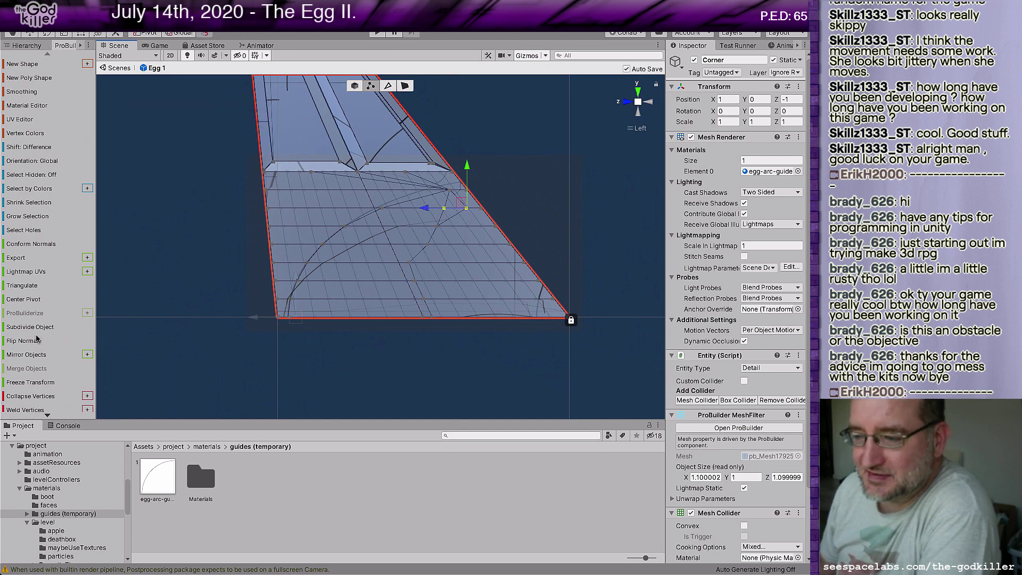
left_click(37, 398)
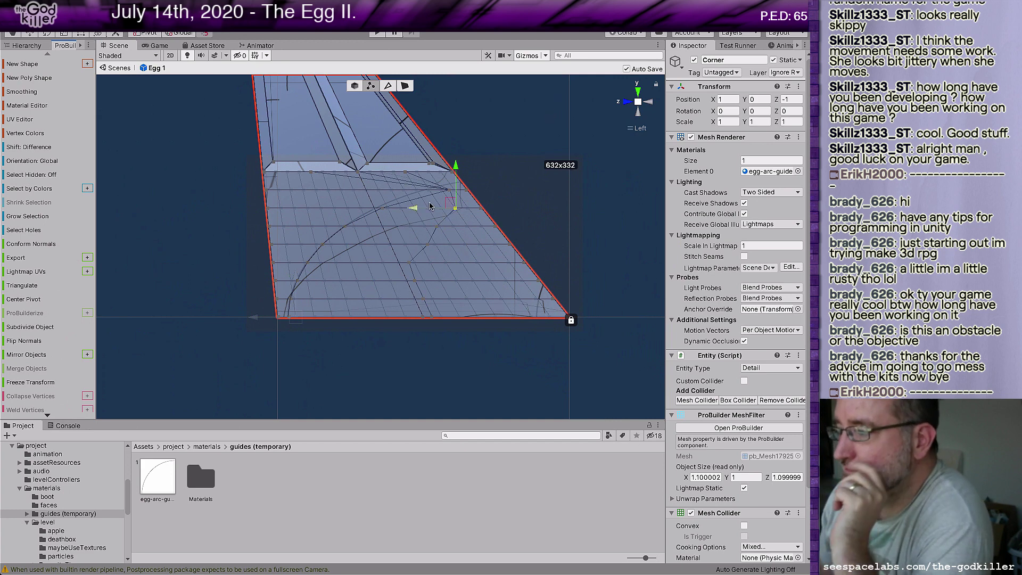
Nudge the seventh-row arc vertex slightly in positive Z to match the arc guide
left_click(450, 189)
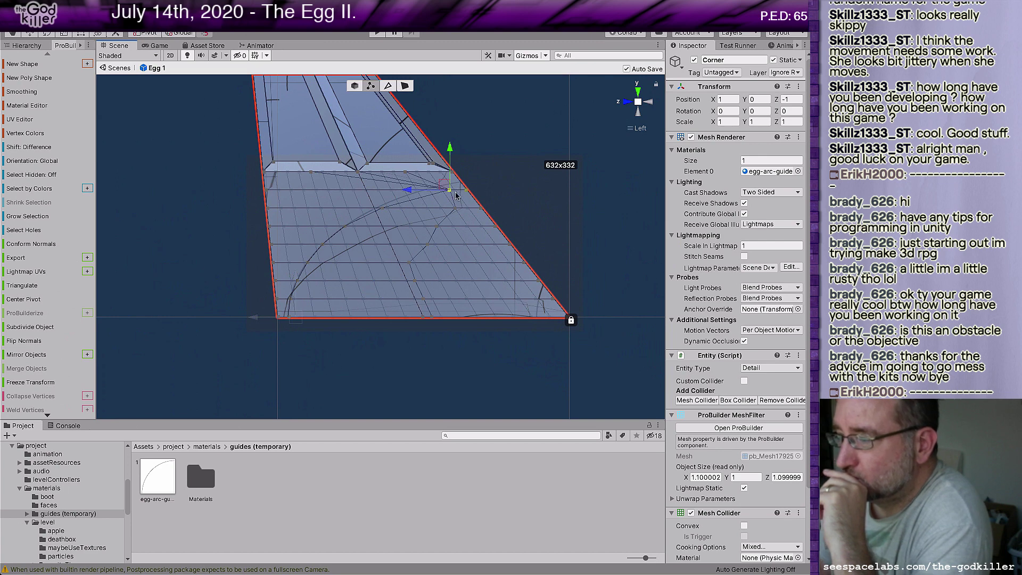
left_click_drag(408, 190, 403, 193)
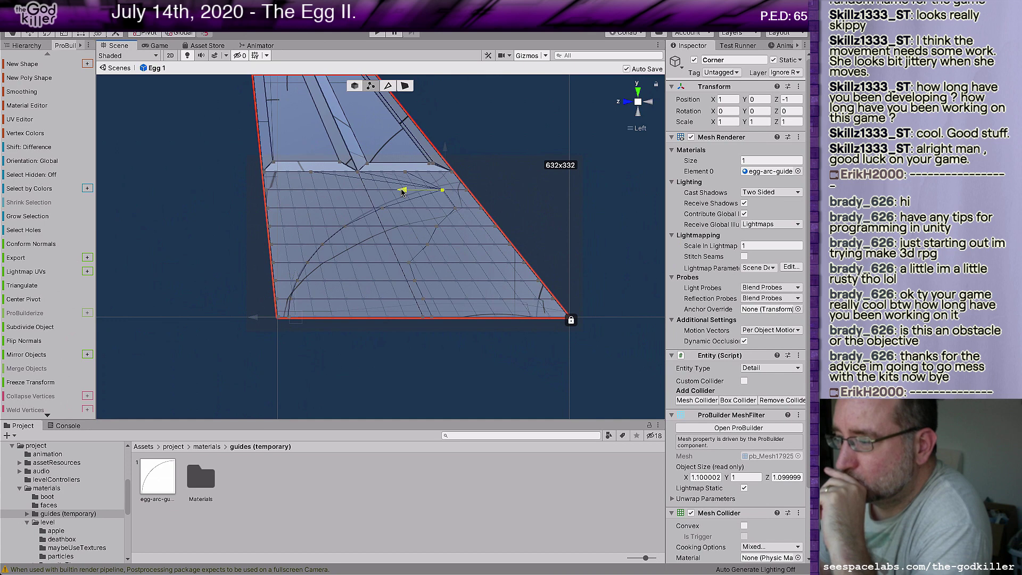
left_click_drag(403, 192, 407, 191)
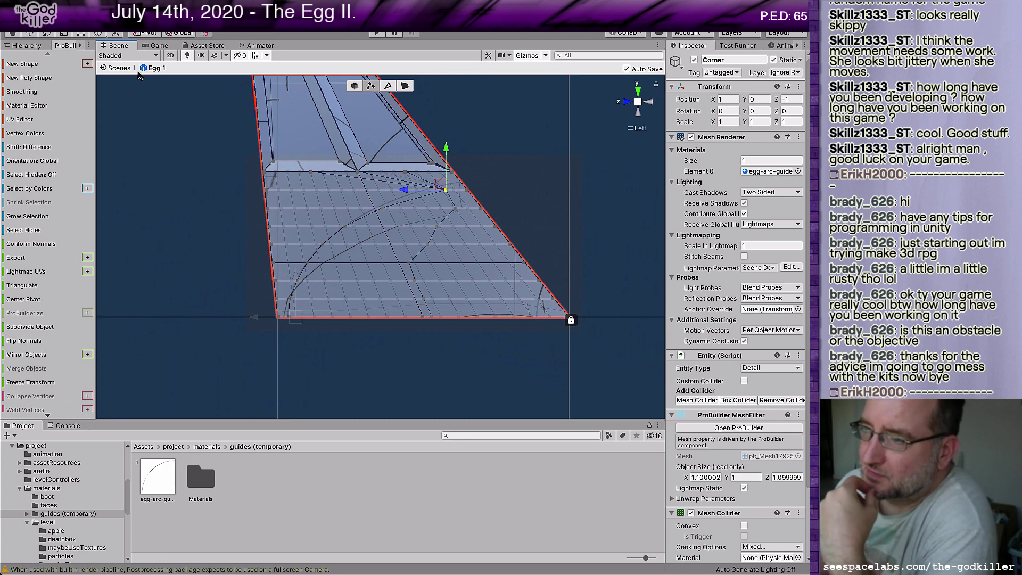
Switch to face selection and select the faces enclosed by the arc in every row from the seventh down to the base
left_click(405, 87)
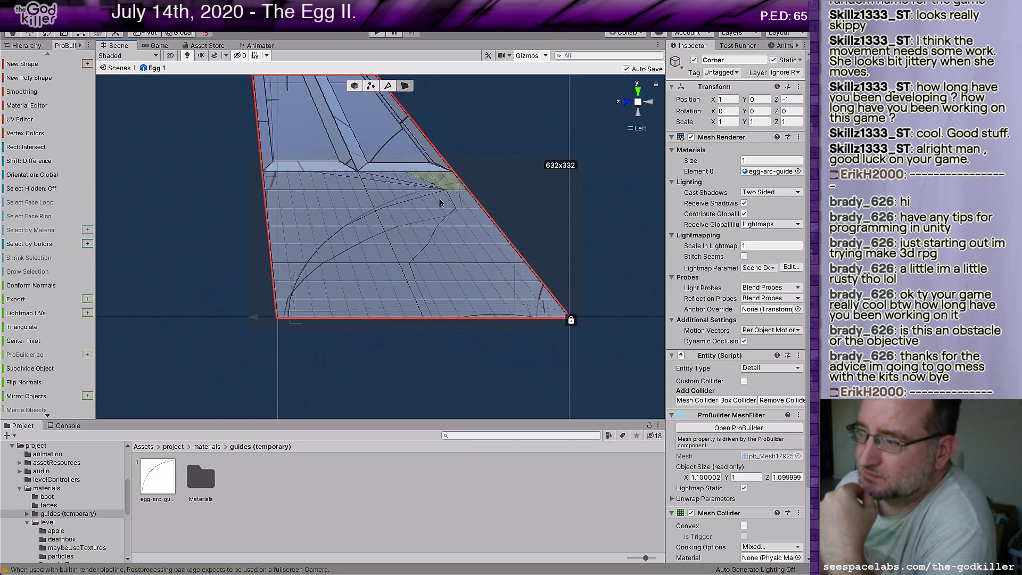
left_click(456, 202)
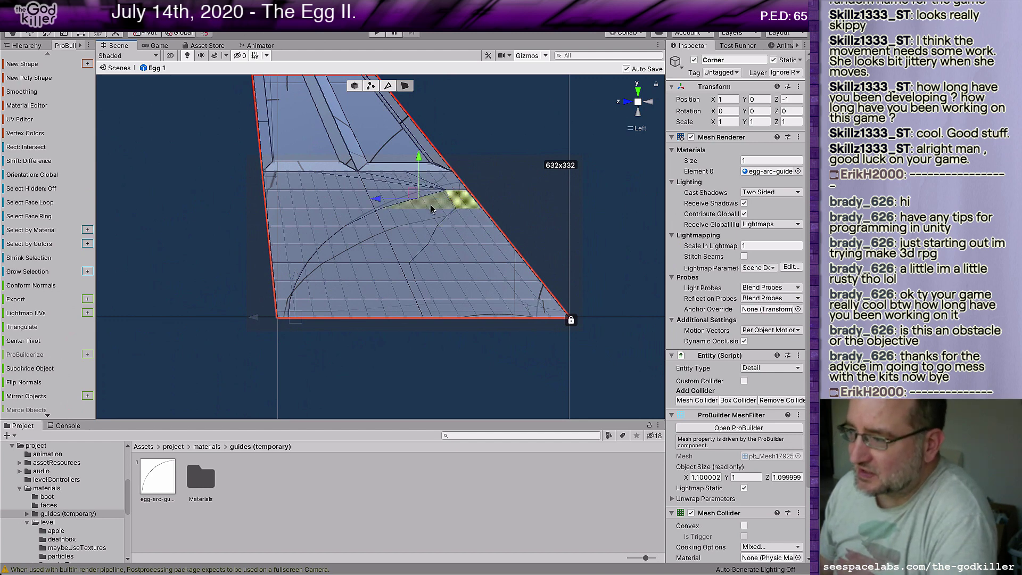
left_click(419, 219, "shift")
left_click(368, 240, "shift")
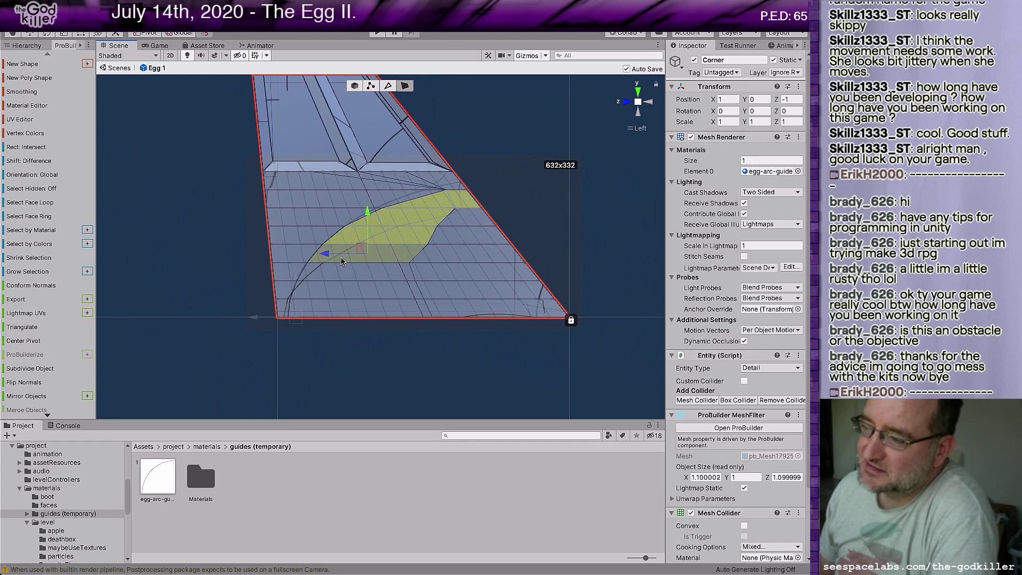
left_click(337, 274, "shift")
left_click(330, 309, "shift")
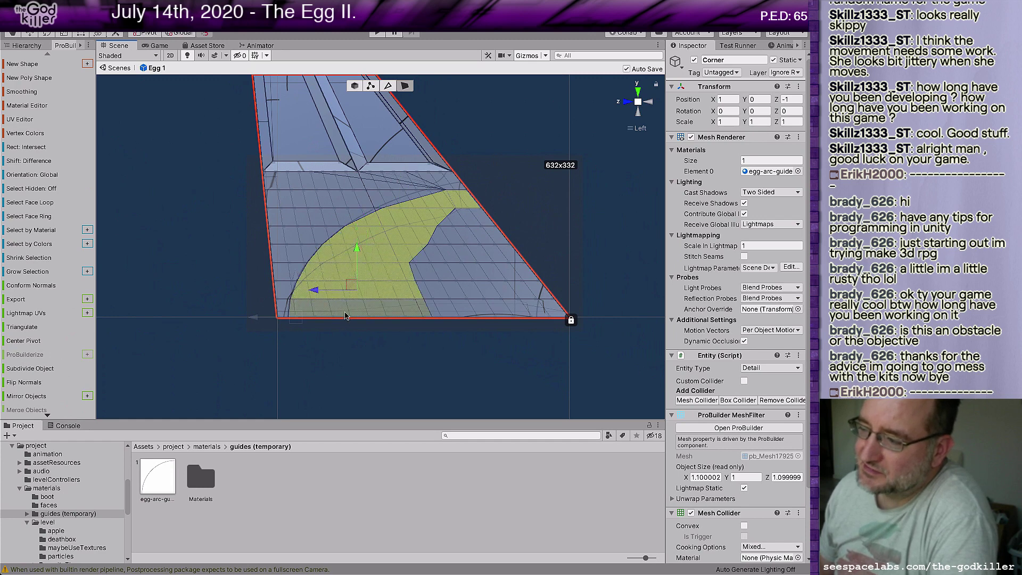
left_click(341, 311, "shift")
left_click(471, 237, "shift")
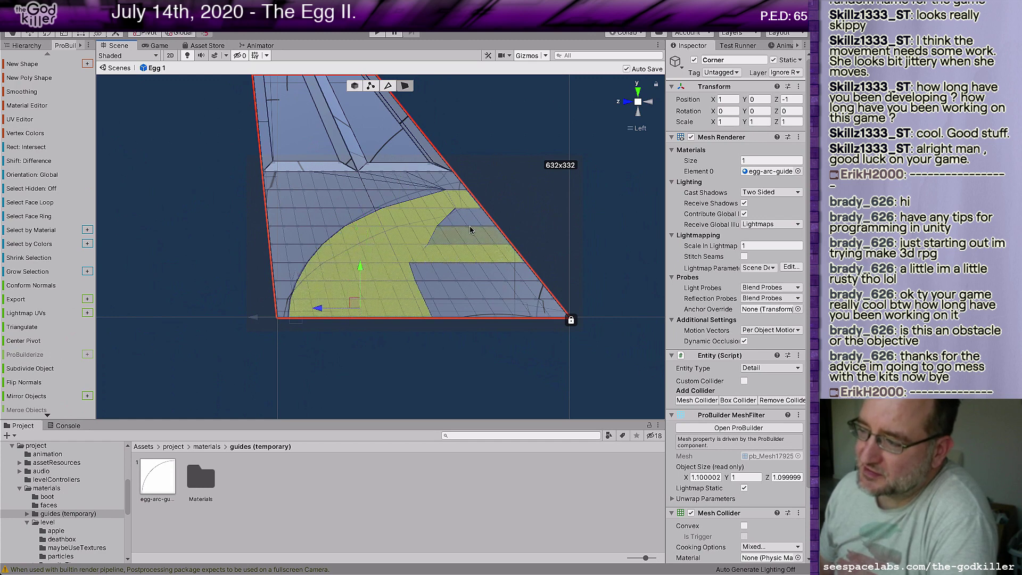
left_click(468, 221, "shift")
left_click(463, 277, "shift")
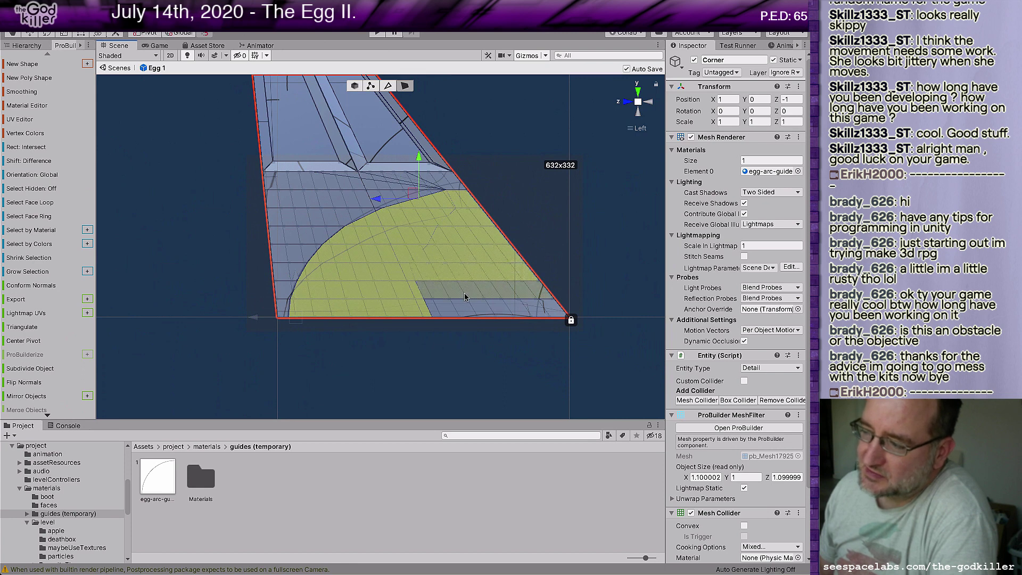
left_click(468, 290, "shift")
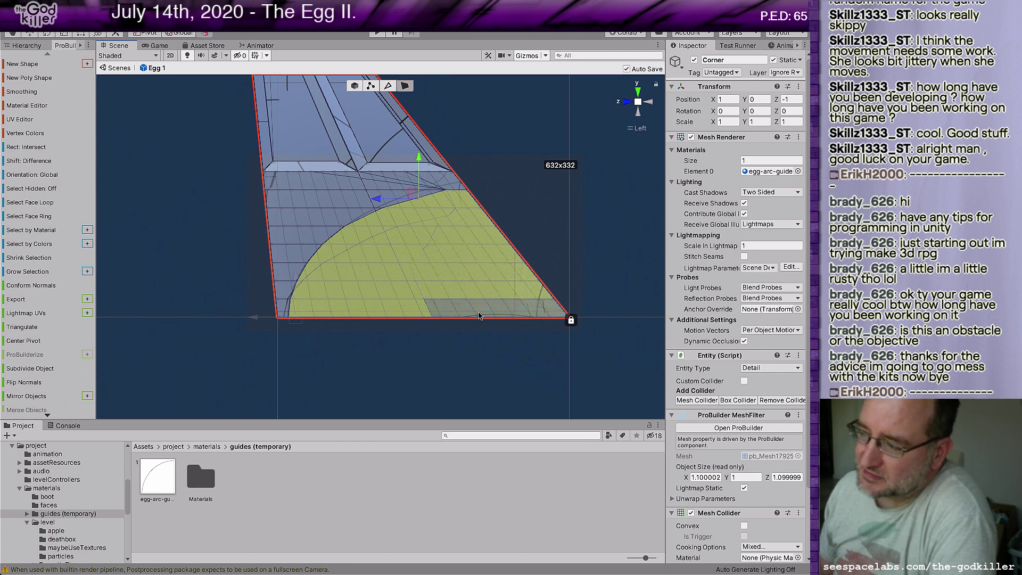
Move the selected arc faces slightly inward in positive X to recess them into the Corner mesh
left_click(629, 103)
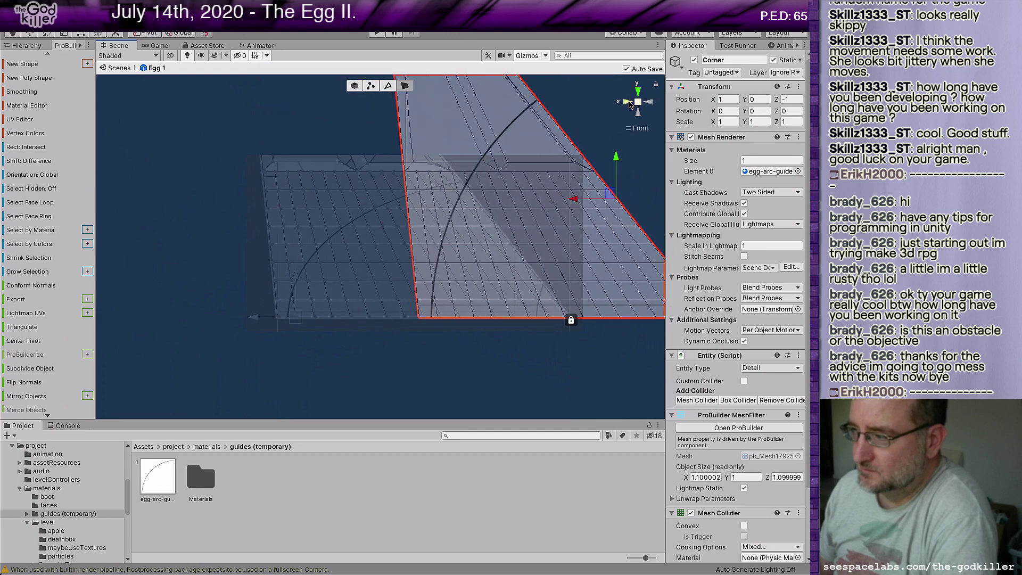
middle_click_drag(519, 368, 449, 347)
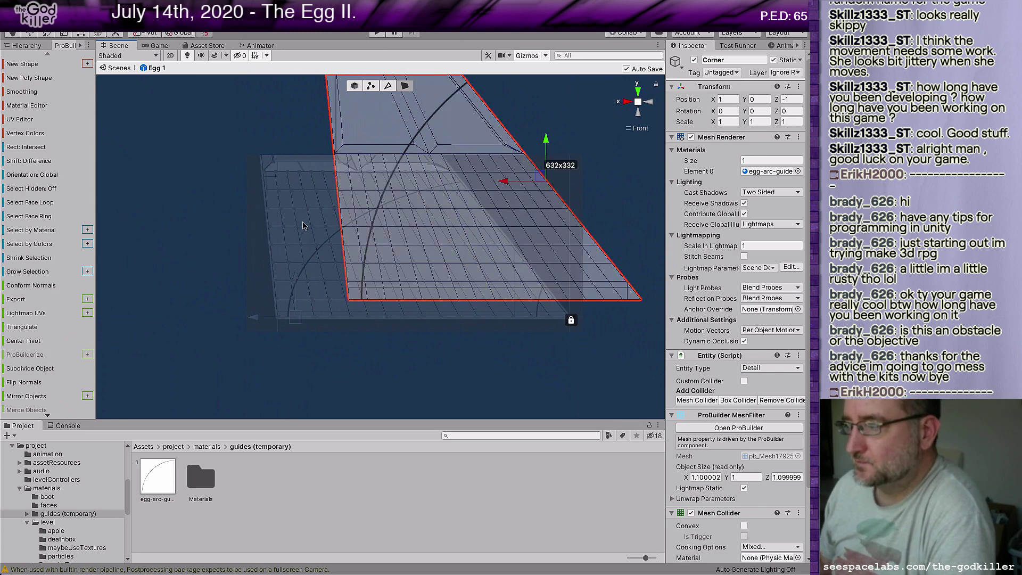
key("super+Tab")
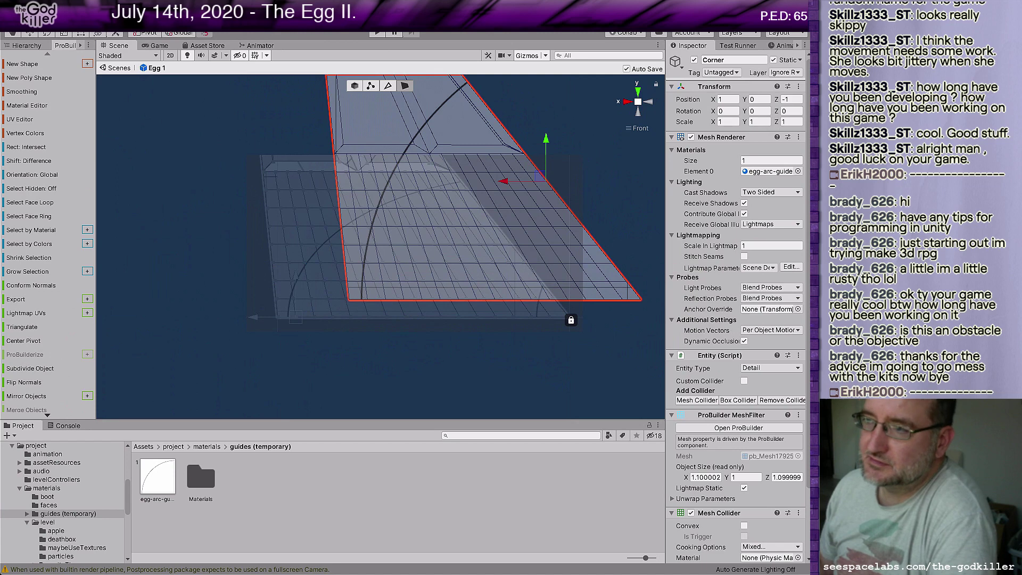
left_click(120, 8)
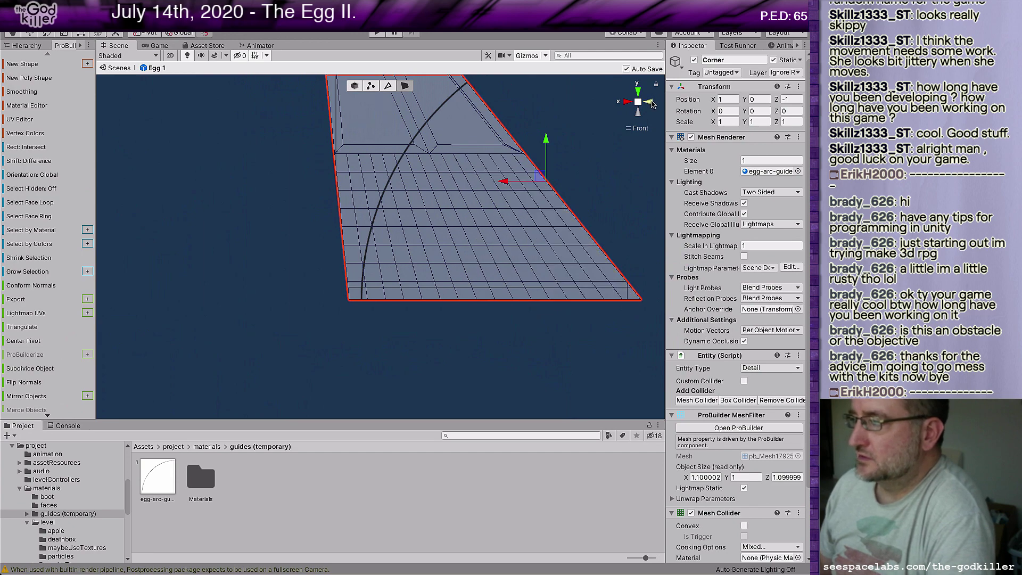
left_click(650, 102)
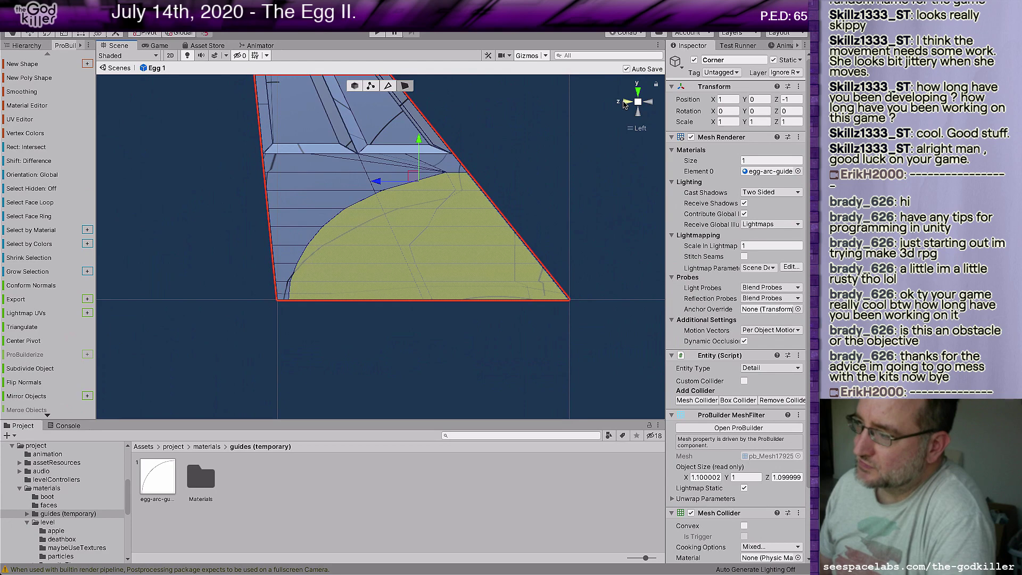
left_click(626, 103)
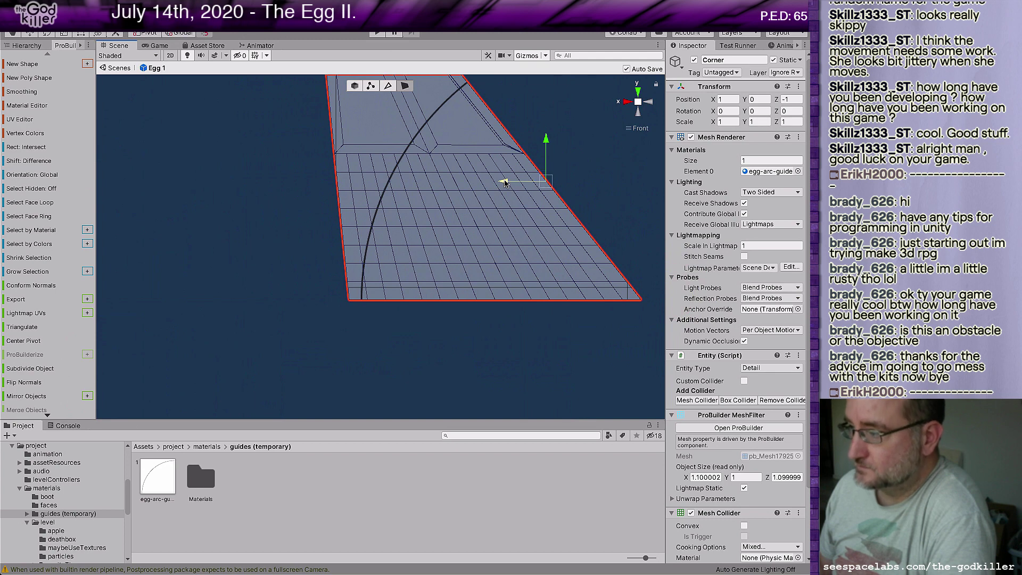
left_click_drag(504, 183, 493, 181)
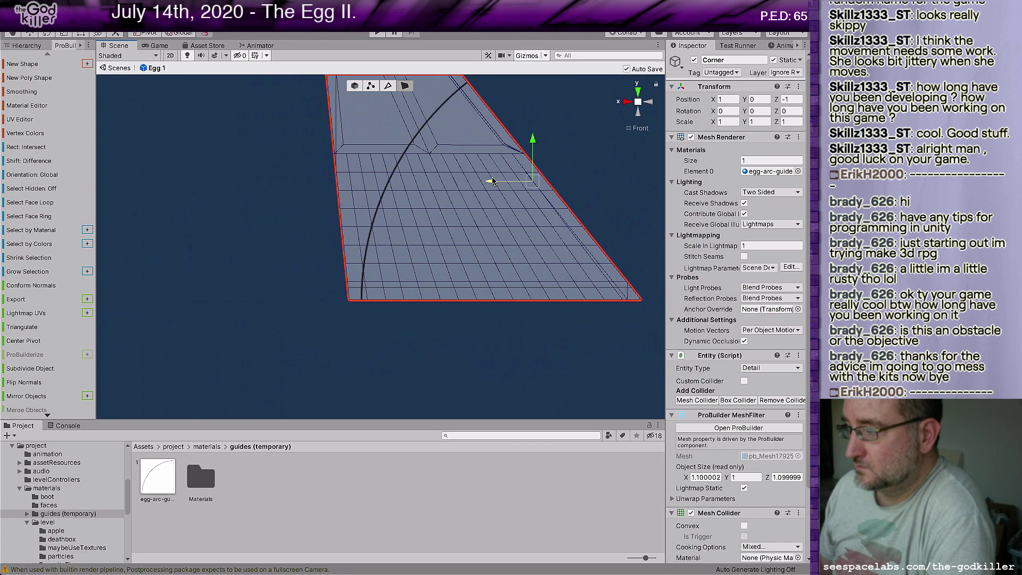
left_click(649, 104)
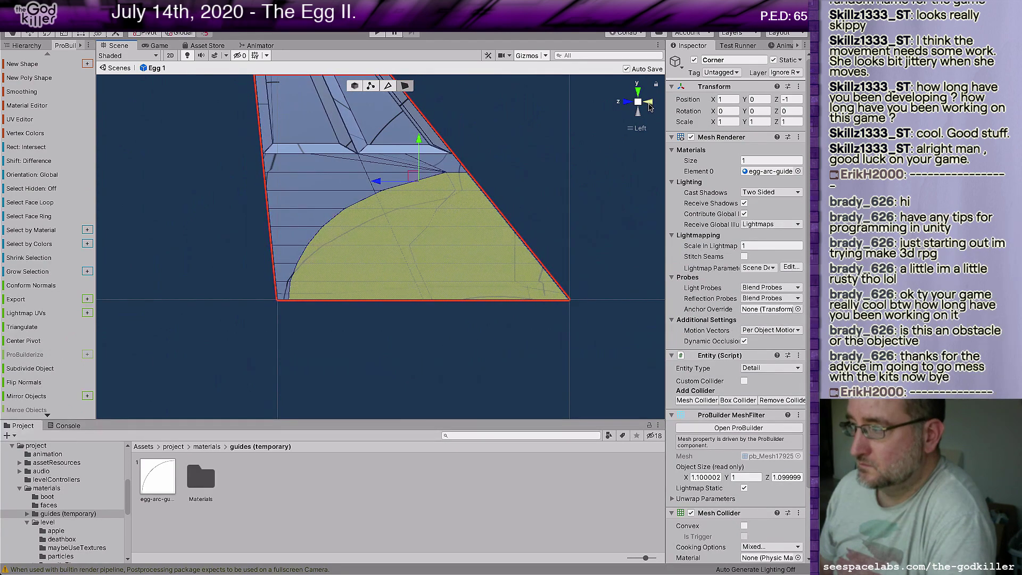
Examine the recessed arc faces in perspective from the side, the corner edge and close up near the arc's top
left_click(639, 129)
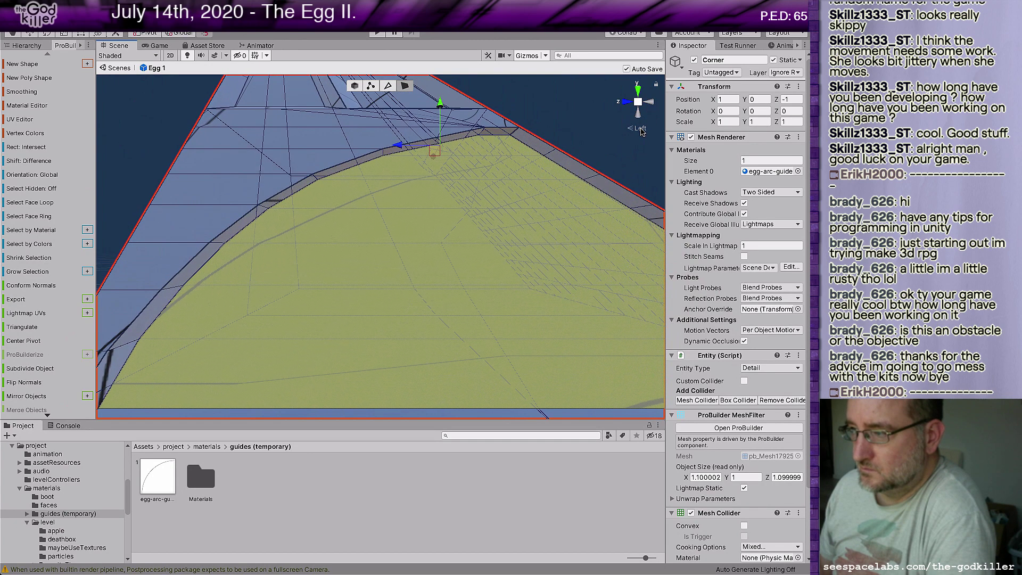
scroll(528, 228, "down", 5)
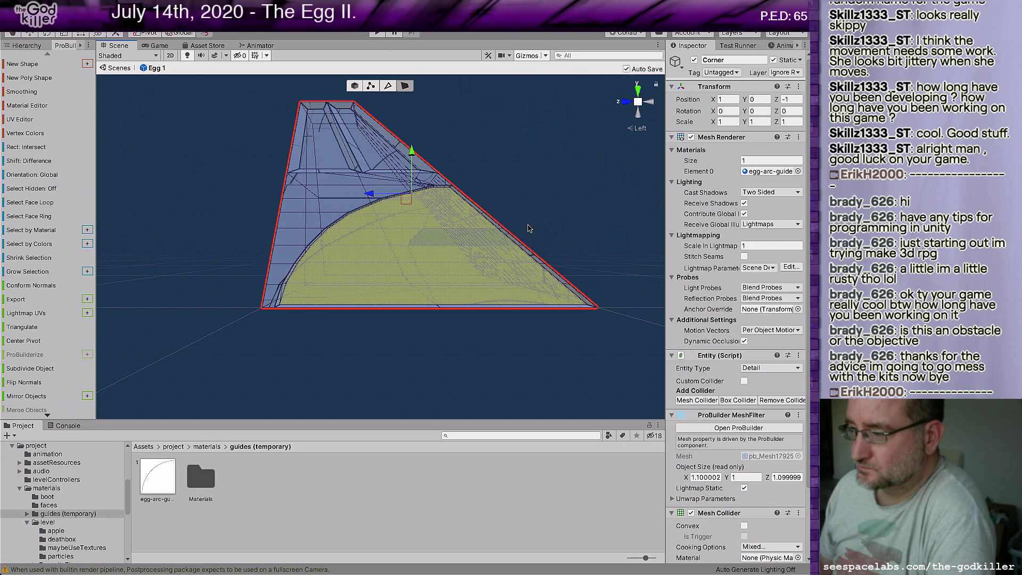
scroll(529, 228, "up", 3)
scroll(529, 228, "down", 3)
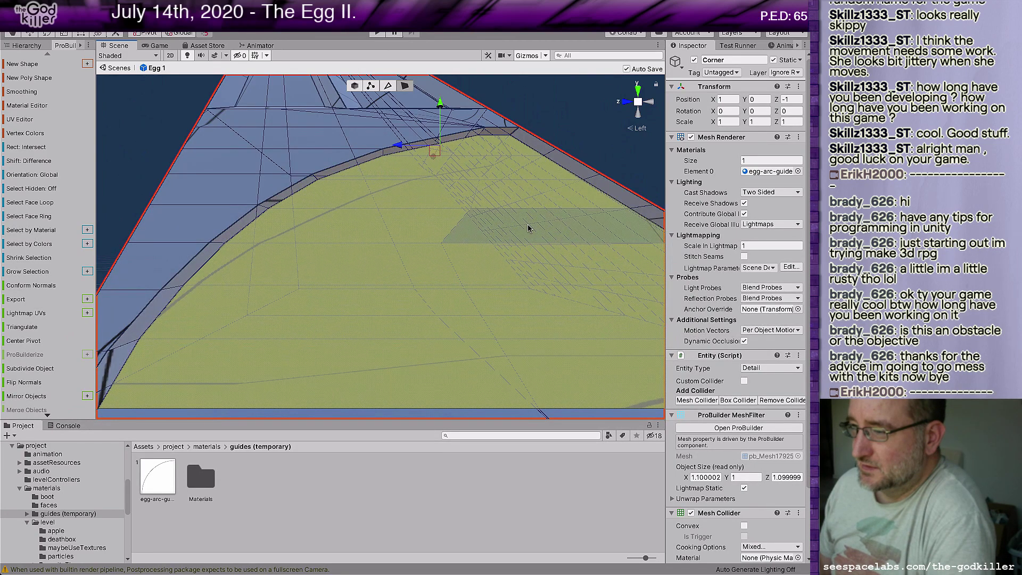
scroll(529, 228, "up", 3)
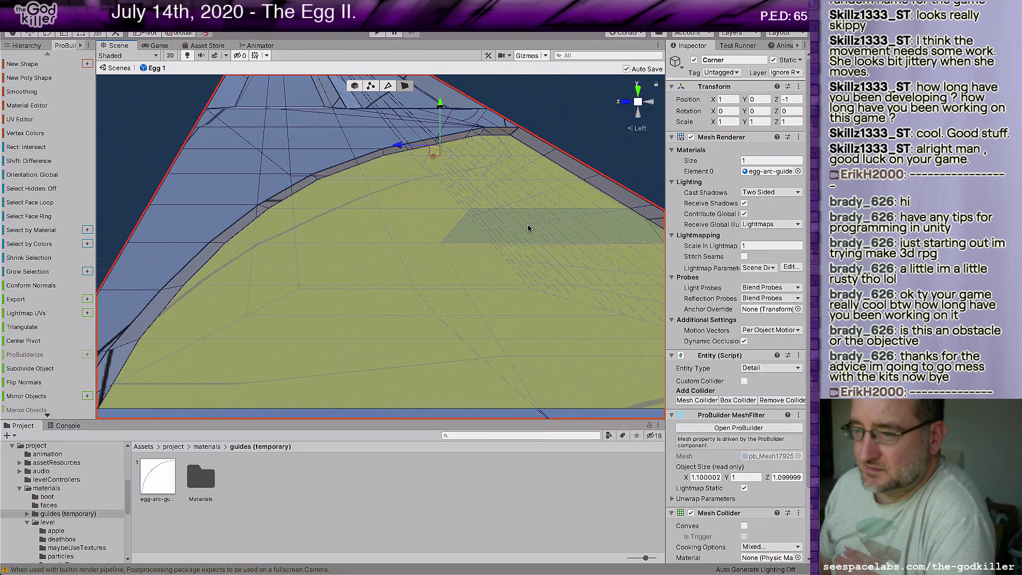
scroll(529, 228, "down", 3)
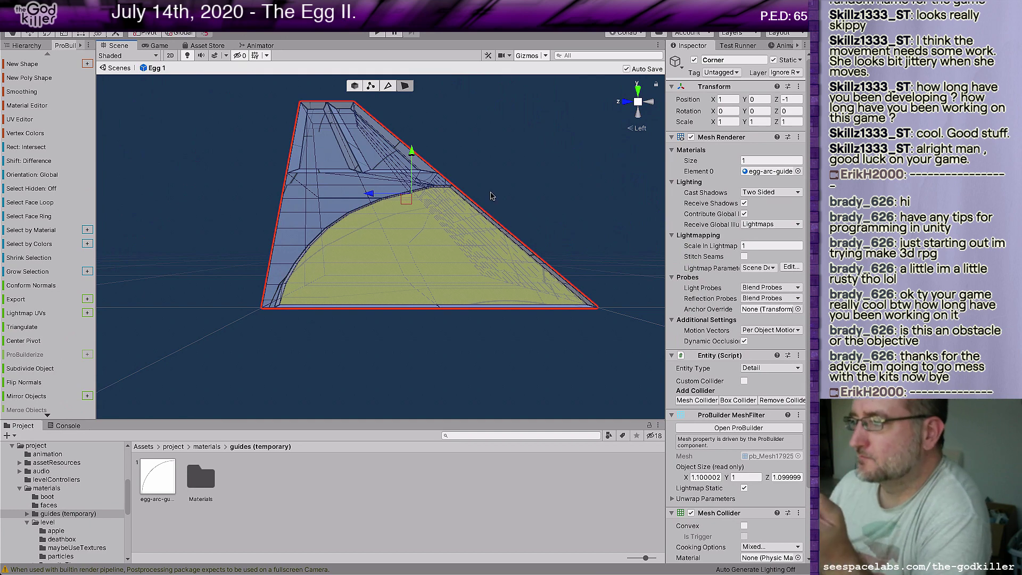
scroll(491, 195, "down", 3)
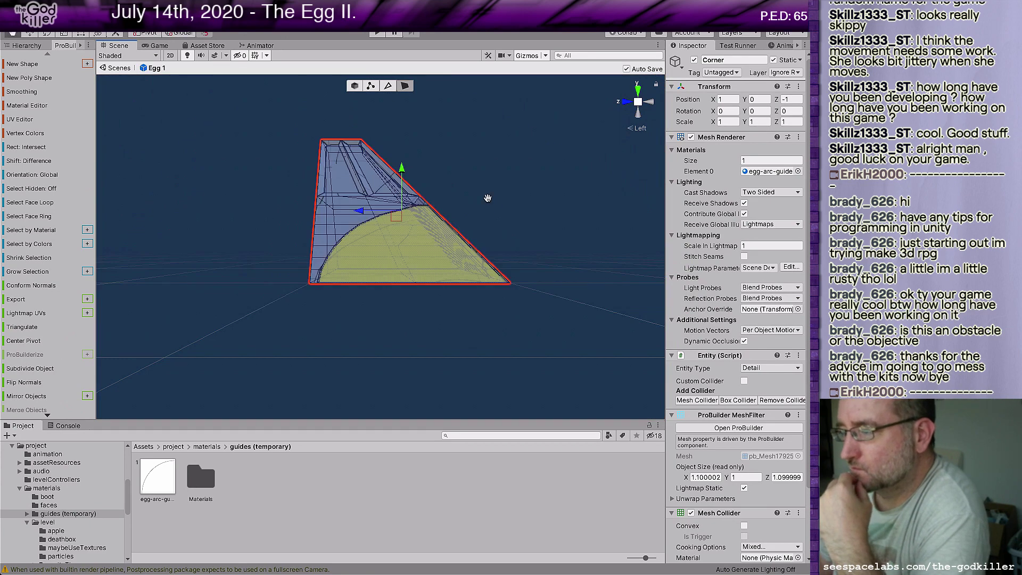
middle_click_drag(486, 198, 466, 238)
left_click_drag(465, 239, 317, 288, "alt")
middle_click_drag(317, 288, 266, 308)
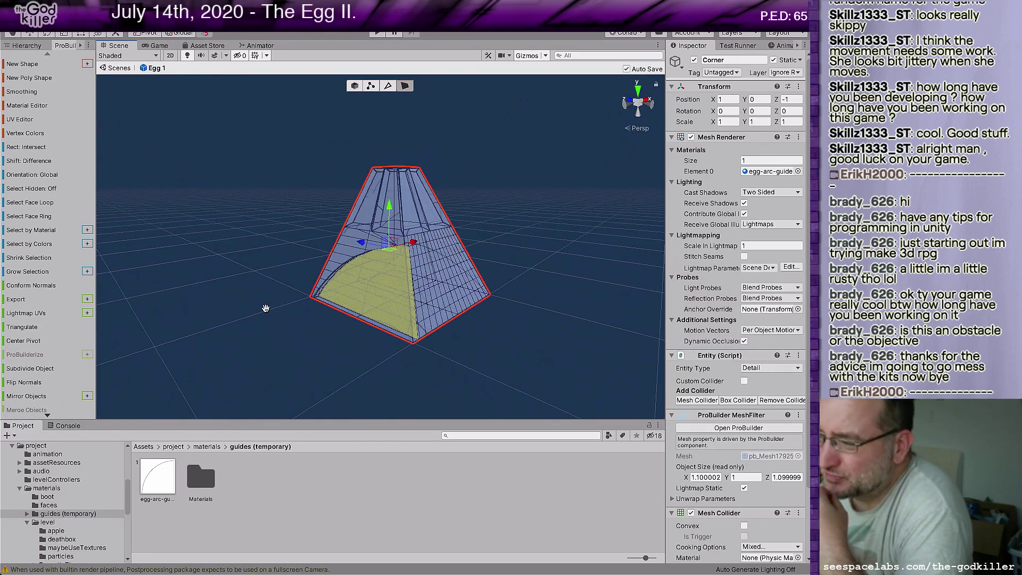
scroll(266, 309, "up", 4)
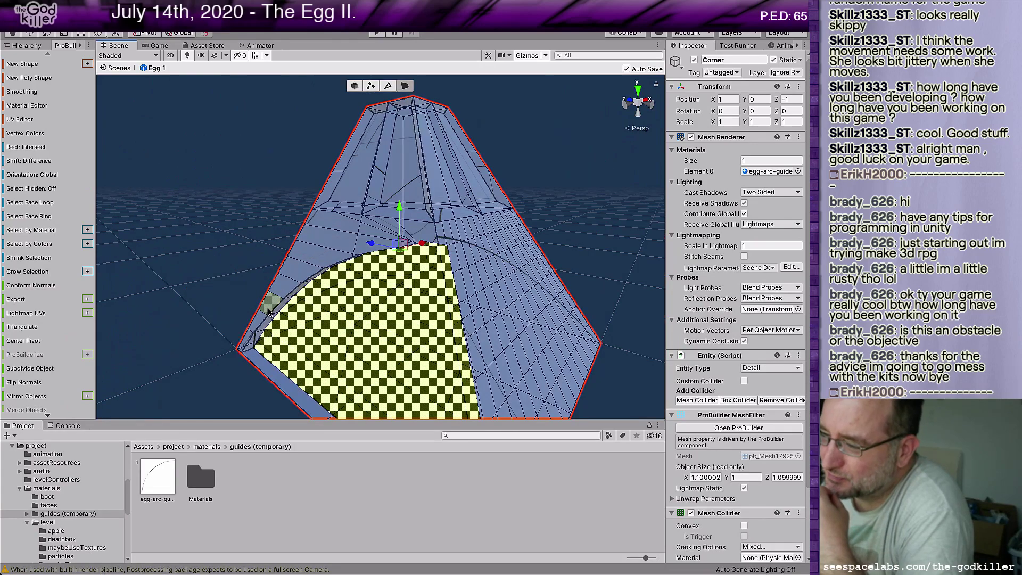
left_click_drag(269, 311, 507, 259, "alt")
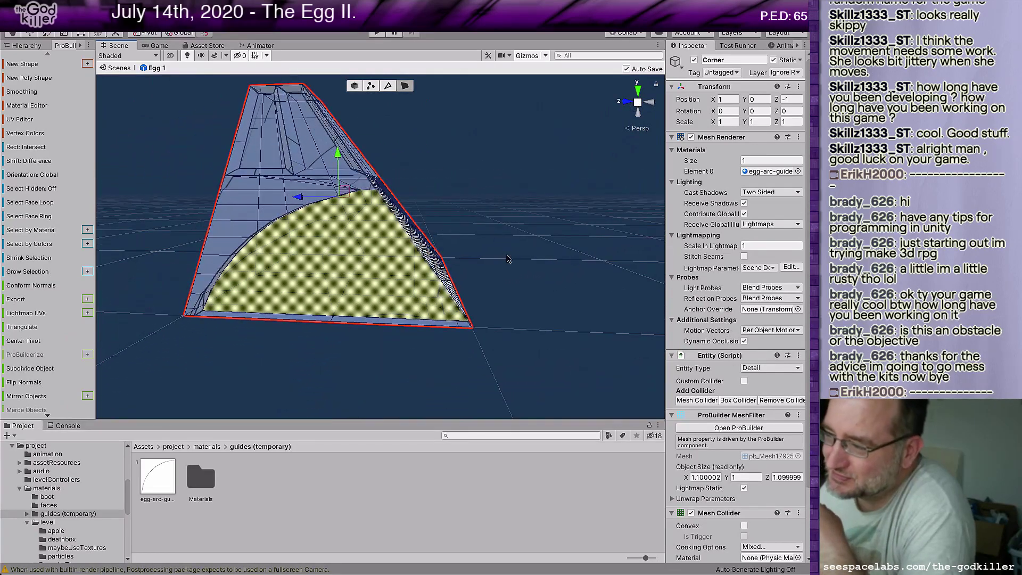
right_click_drag(508, 258, 495, 270)
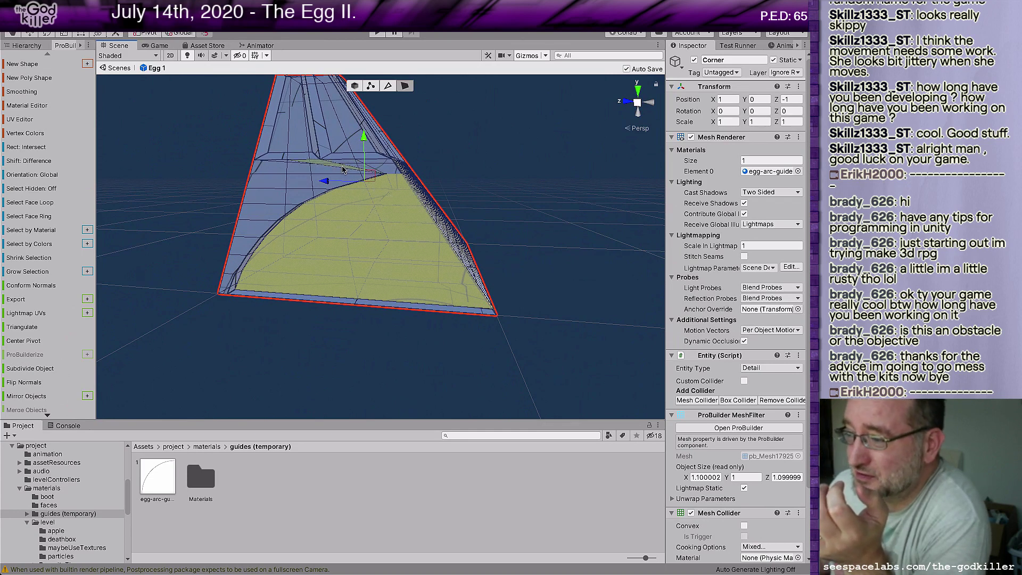
middle_click_drag(314, 212, 281, 225)
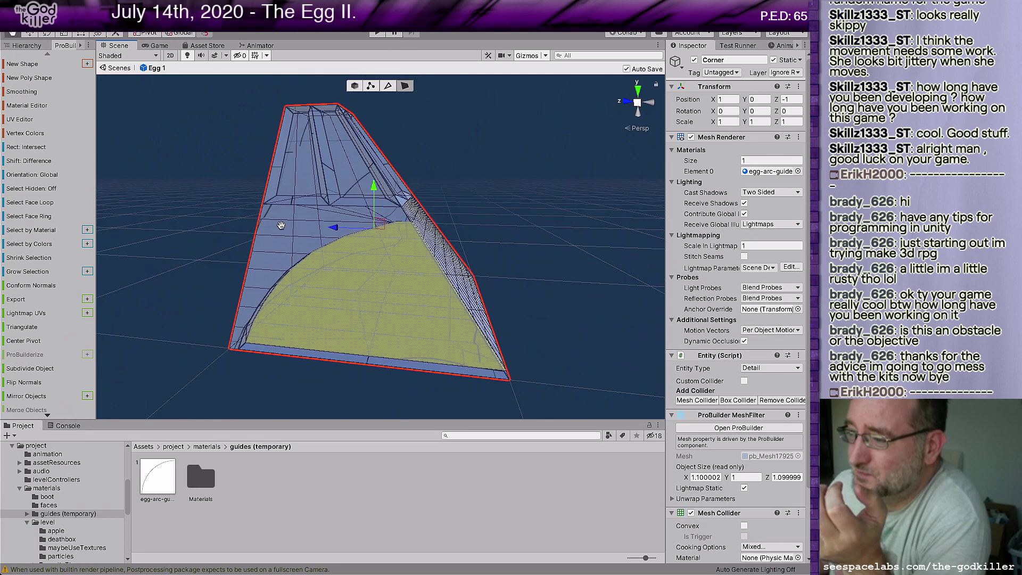
scroll(289, 232, "up", 3)
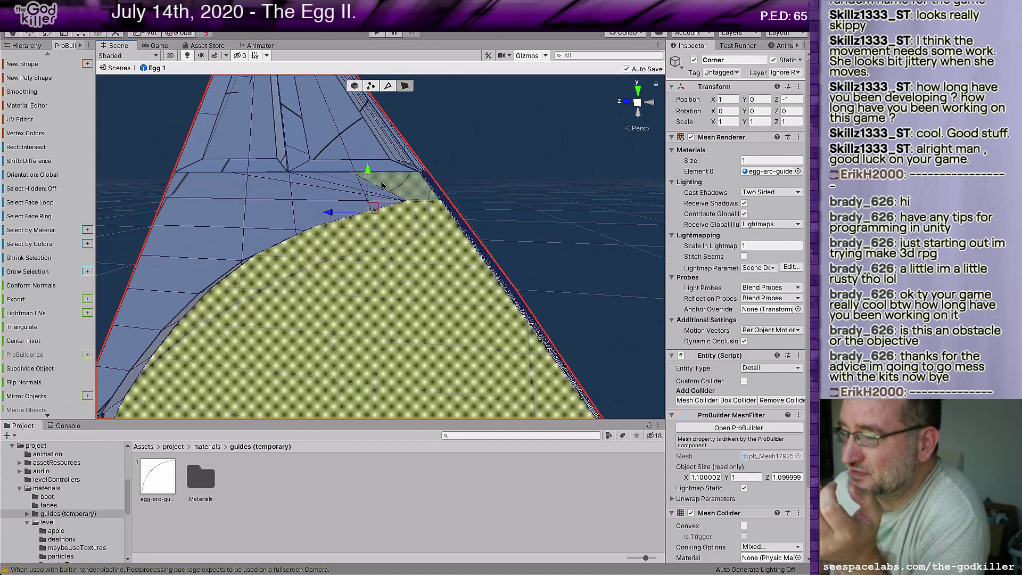
Clear the selection and inspect the individual faces above the arc and down its outer side toward the steep edge
left_click(371, 85)
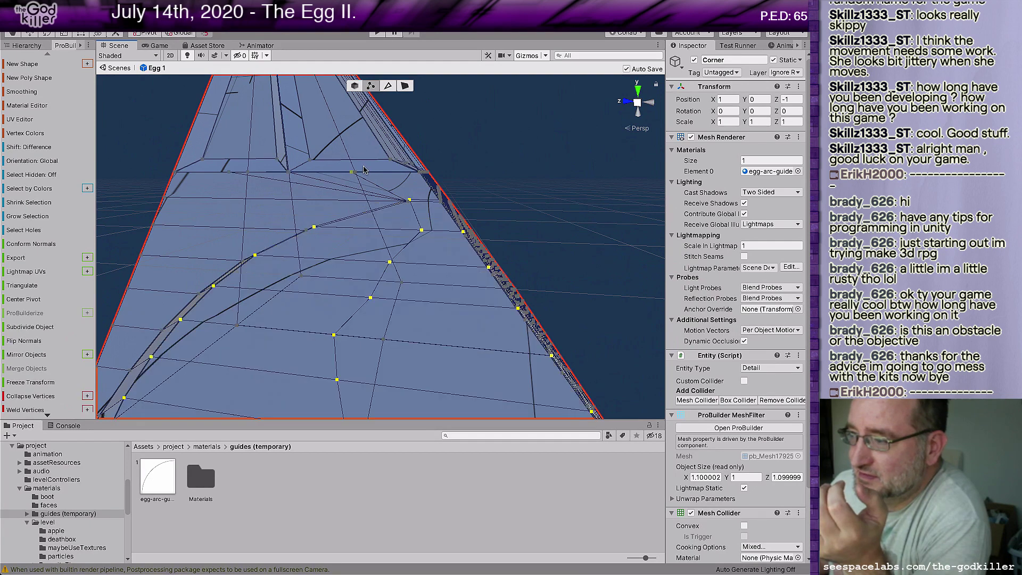
left_click(377, 193)
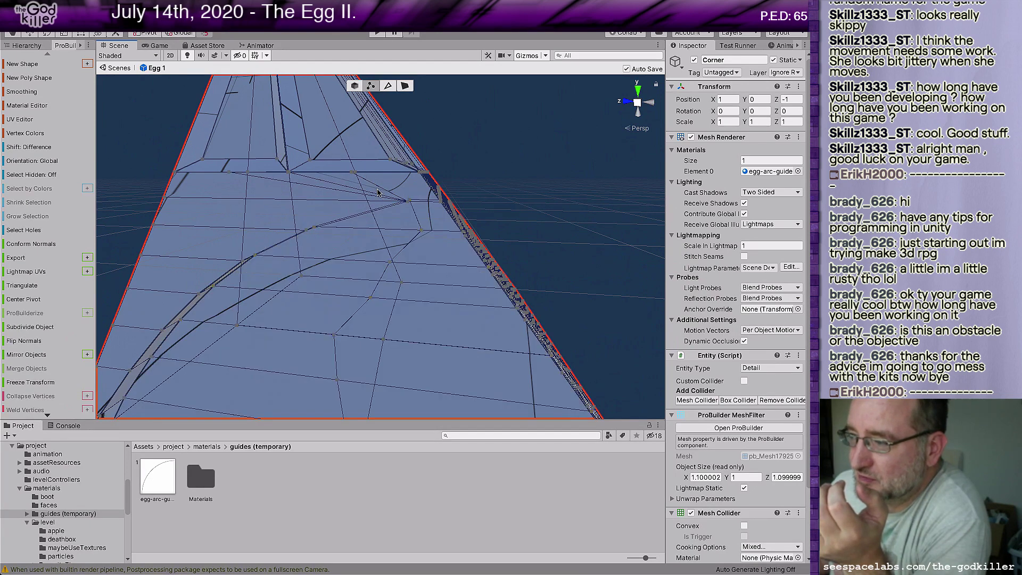
left_click(405, 86)
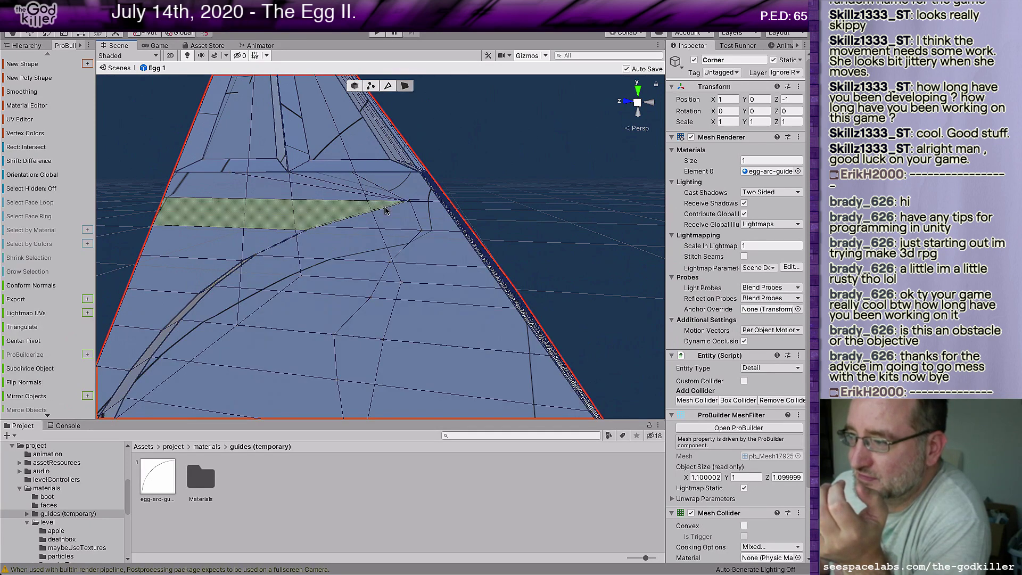
left_click(405, 185)
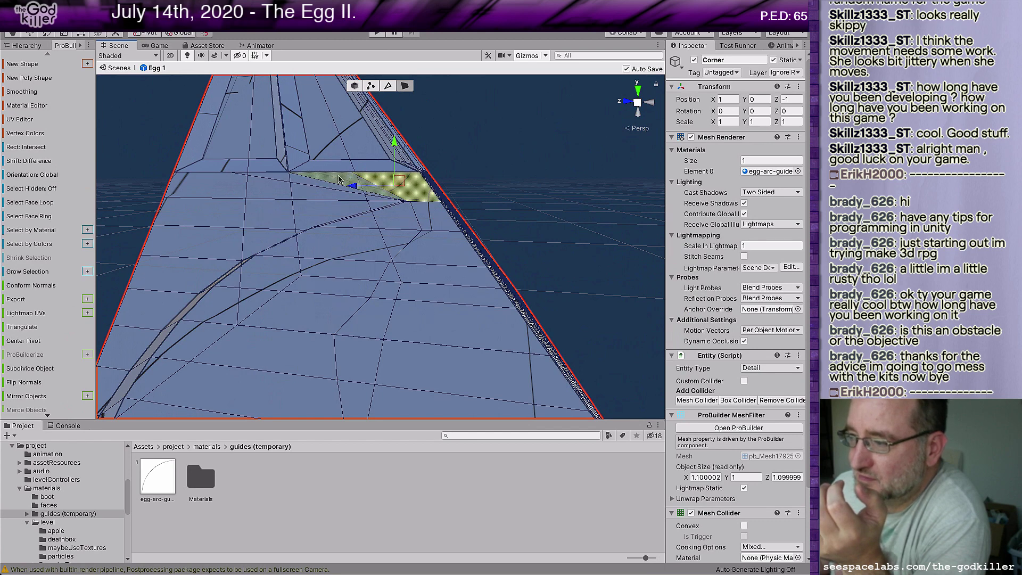
left_click(301, 180)
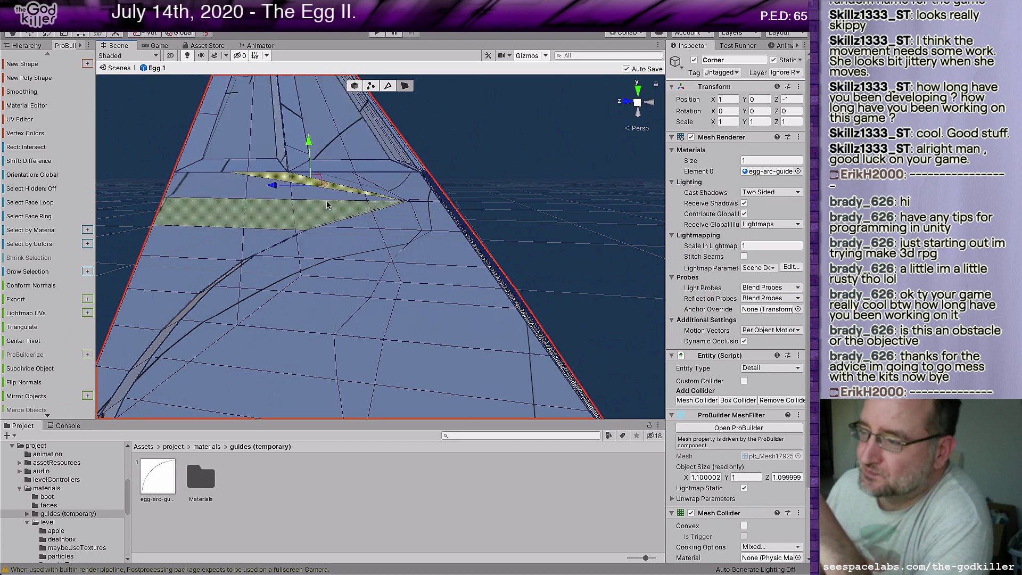
left_click(228, 217)
left_click(231, 239)
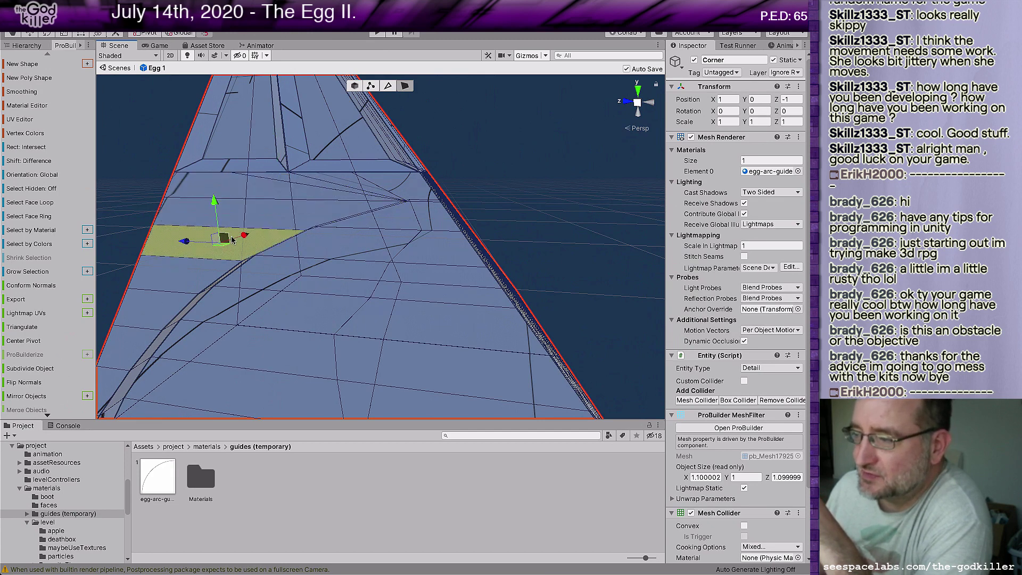
left_click(203, 280)
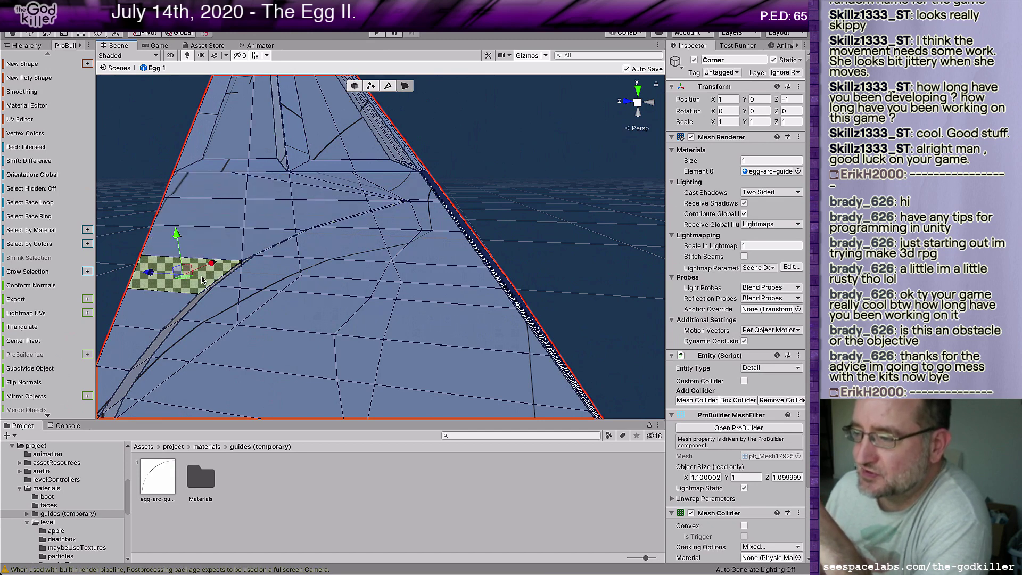
left_click(154, 308)
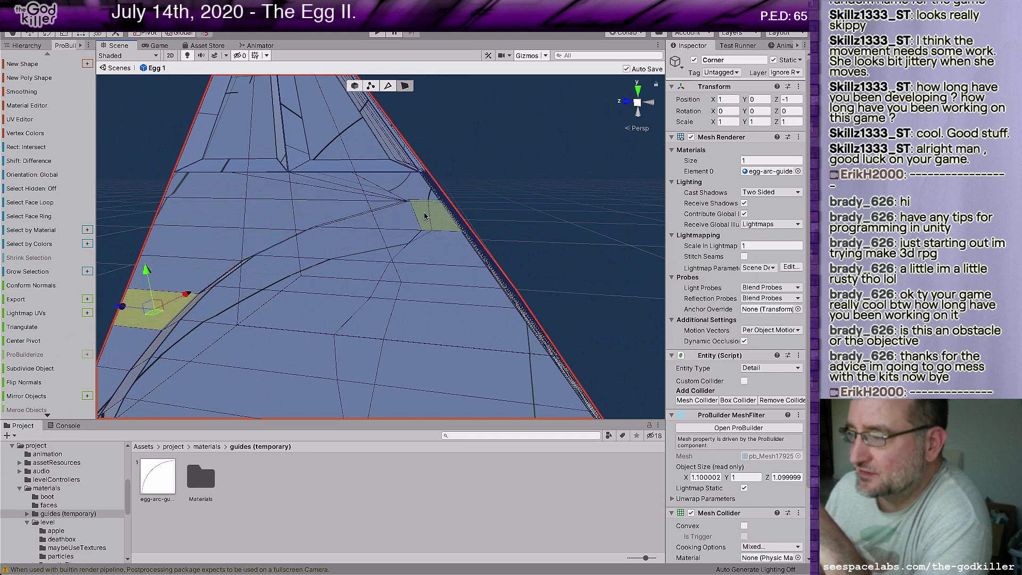
Inspect the individual faces inside the recessed arc, row by row from its top down to the base
left_click(429, 218)
left_click(369, 225)
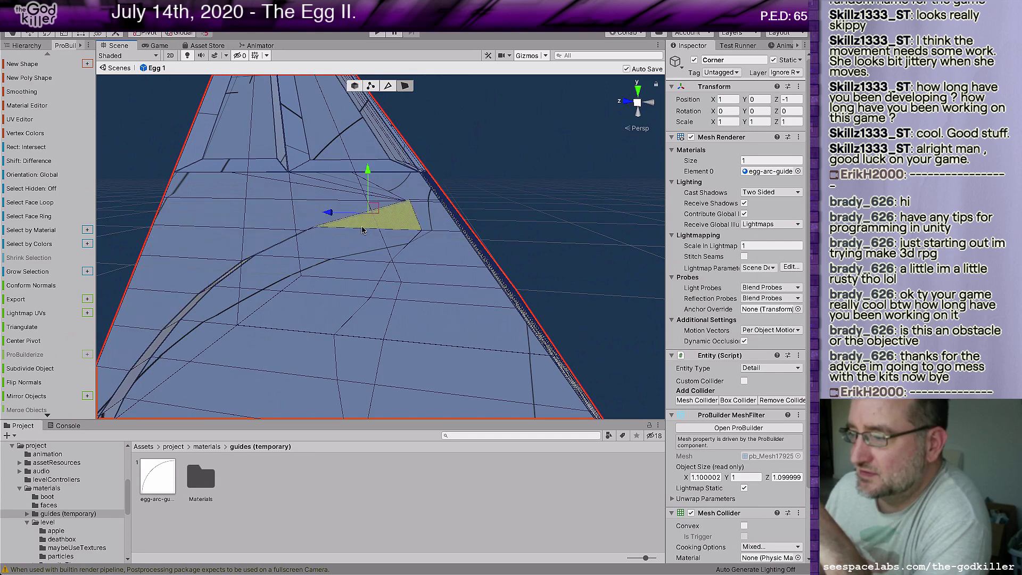
left_click(321, 246)
left_click(269, 283)
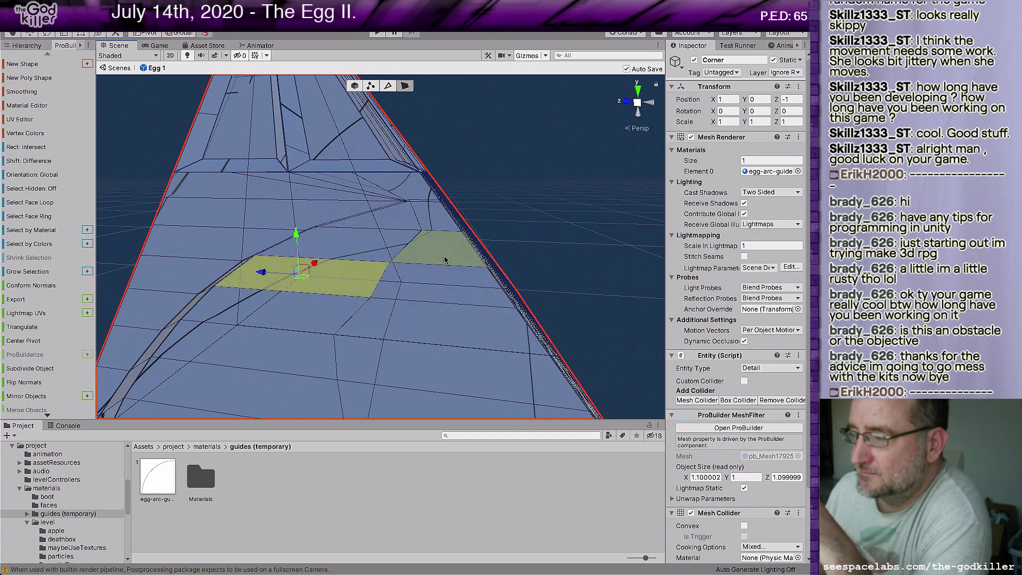
left_click(445, 258)
middle_click_drag(390, 320, 414, 273)
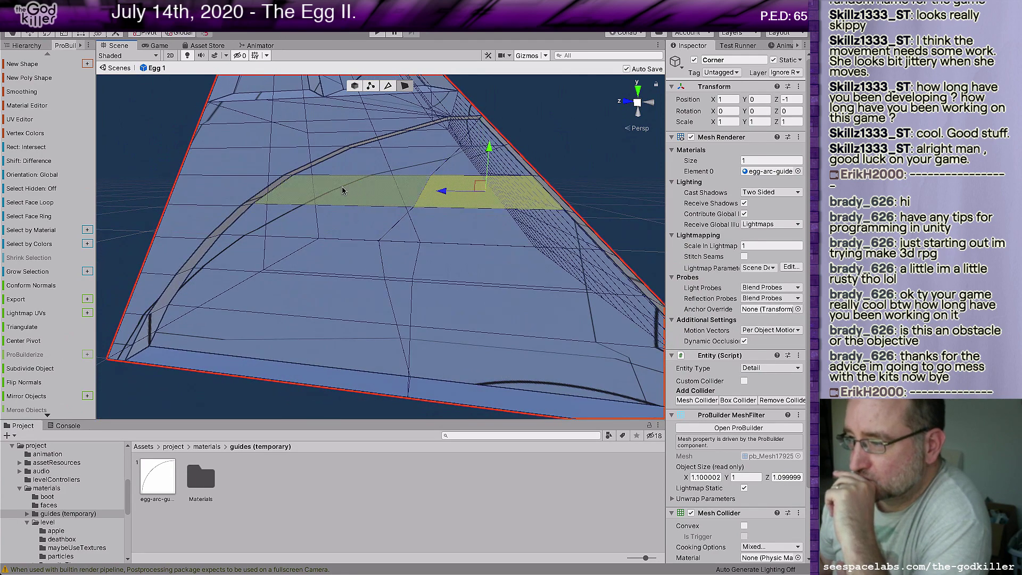
left_click(341, 218)
left_click(420, 234)
left_click(303, 272)
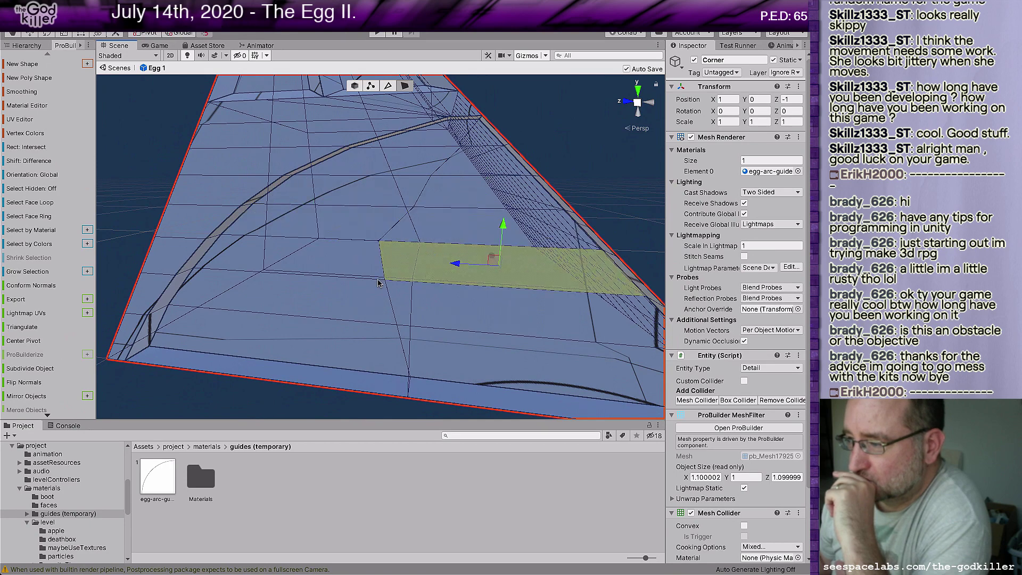
left_click(426, 290)
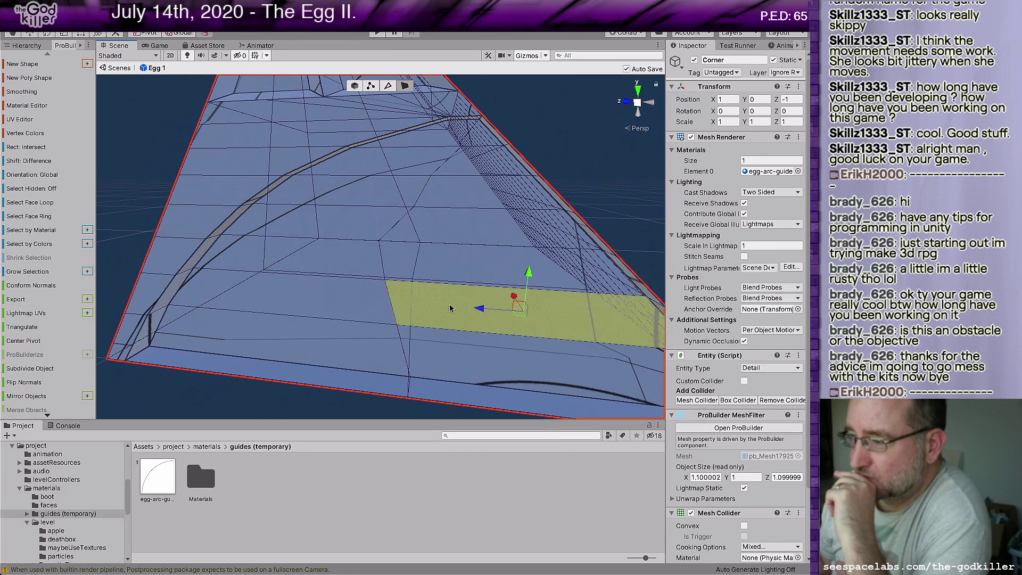
left_click(353, 342)
left_click(472, 365)
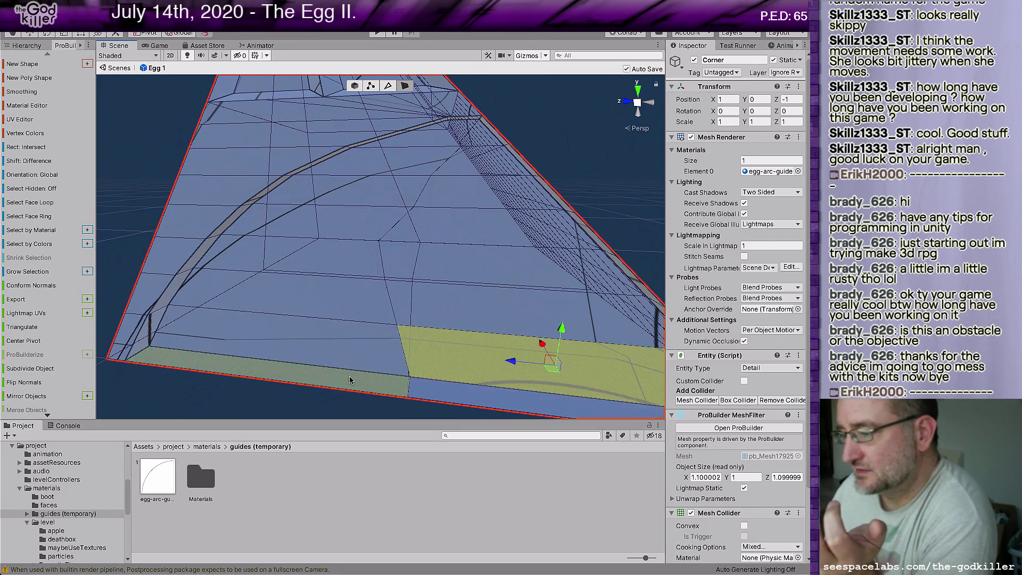
middle_click_drag(349, 388, 357, 359)
scroll(358, 362, "down", 5)
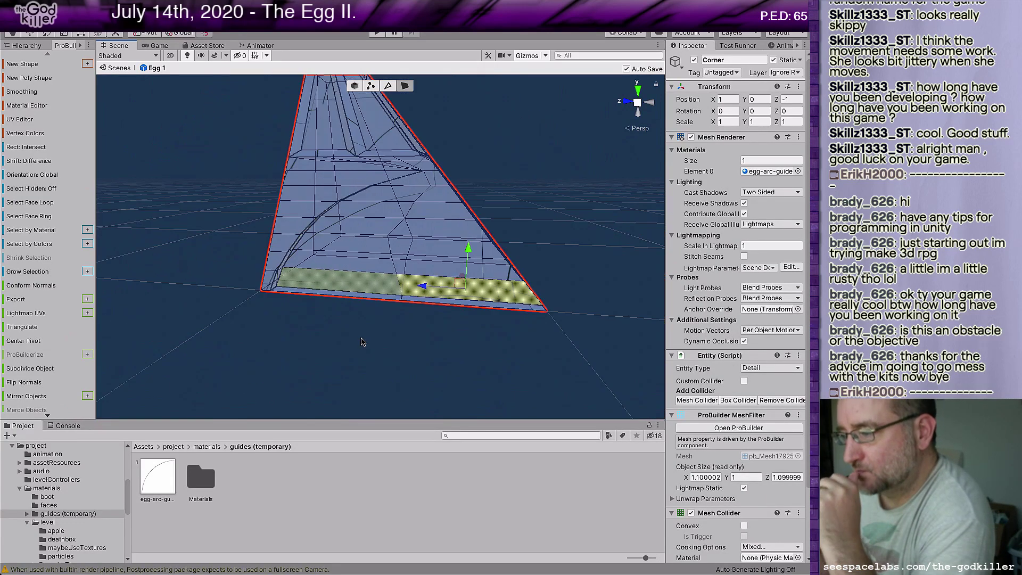
Delete the two narrow faces along the base of the Corner mesh
scroll(362, 341, "up", 5)
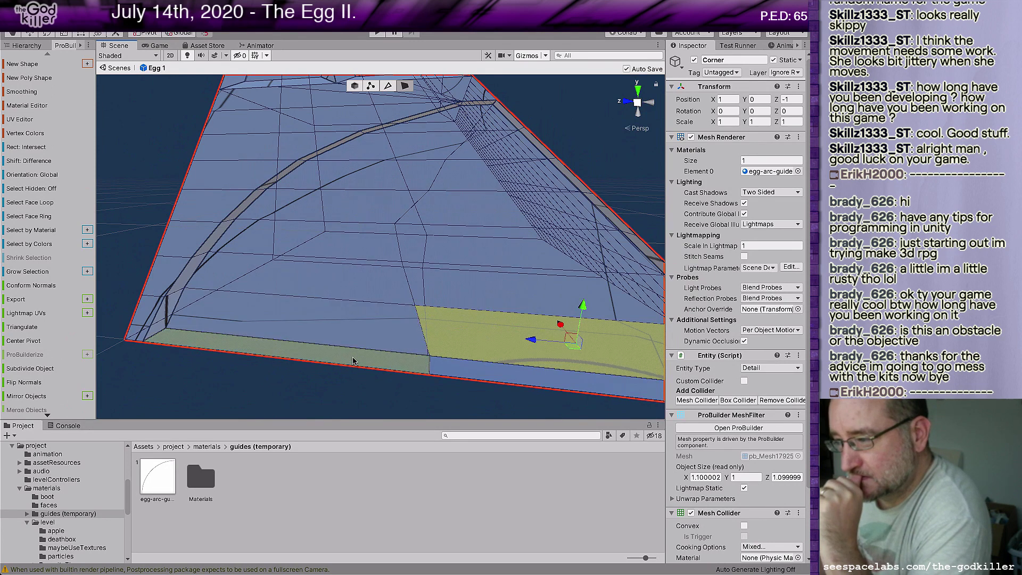
left_click(353, 361)
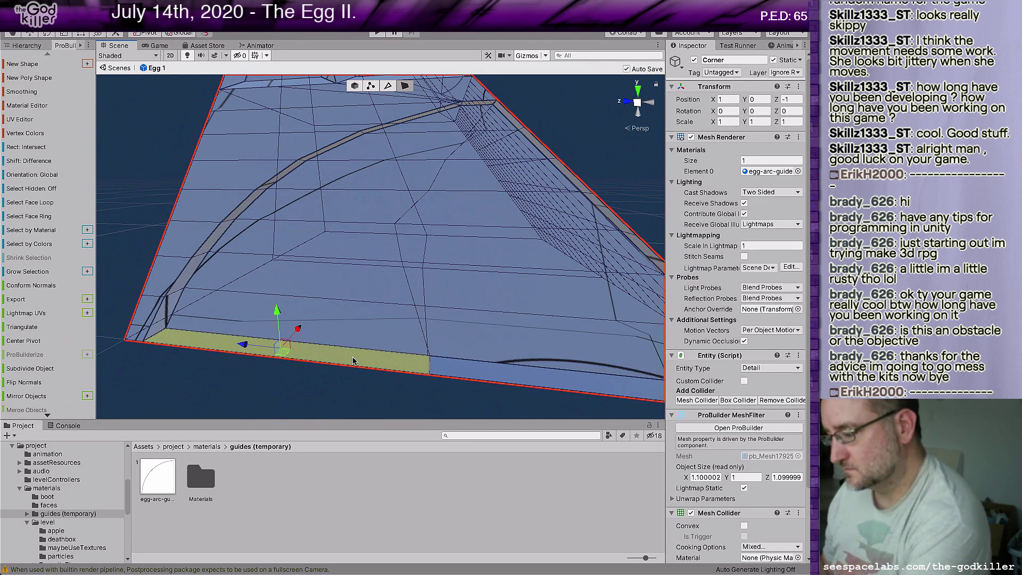
left_click(477, 377)
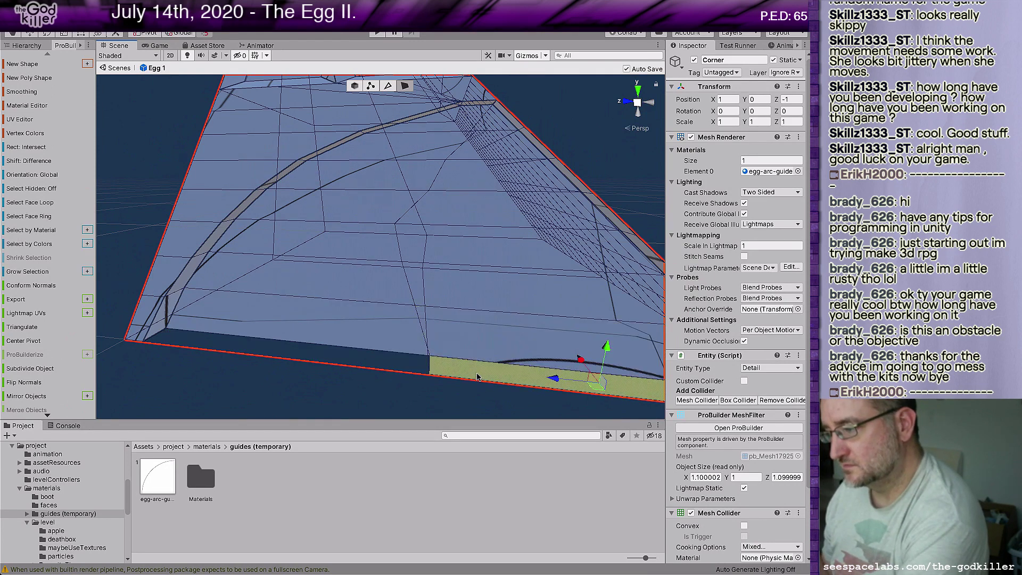
left_click(476, 377)
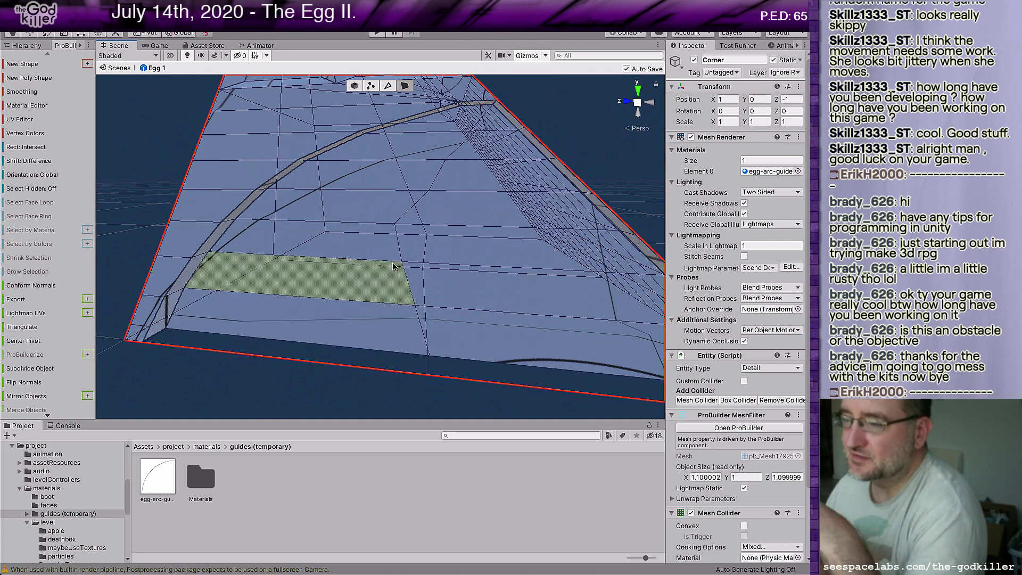
Examine the faces inside the arc and along the open base from close up and as a whole
left_click_drag(412, 282, 506, 279, "alt")
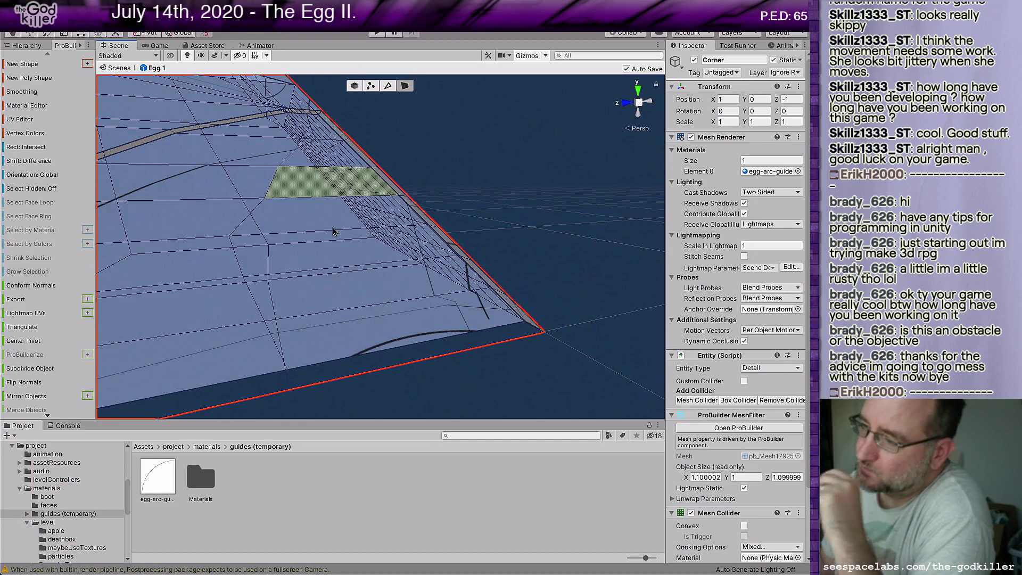
key("f")
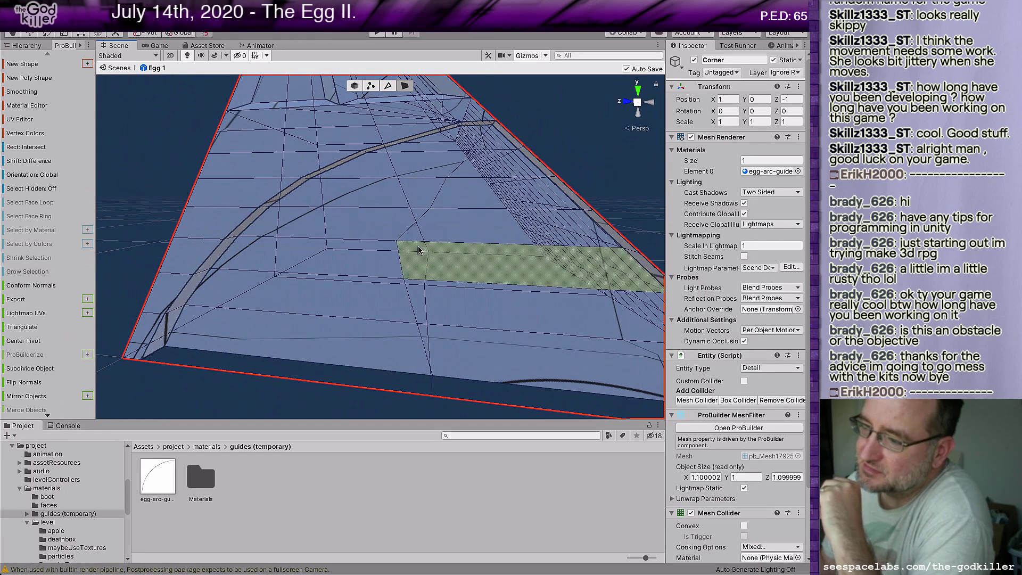
scroll(431, 259, "down", 5)
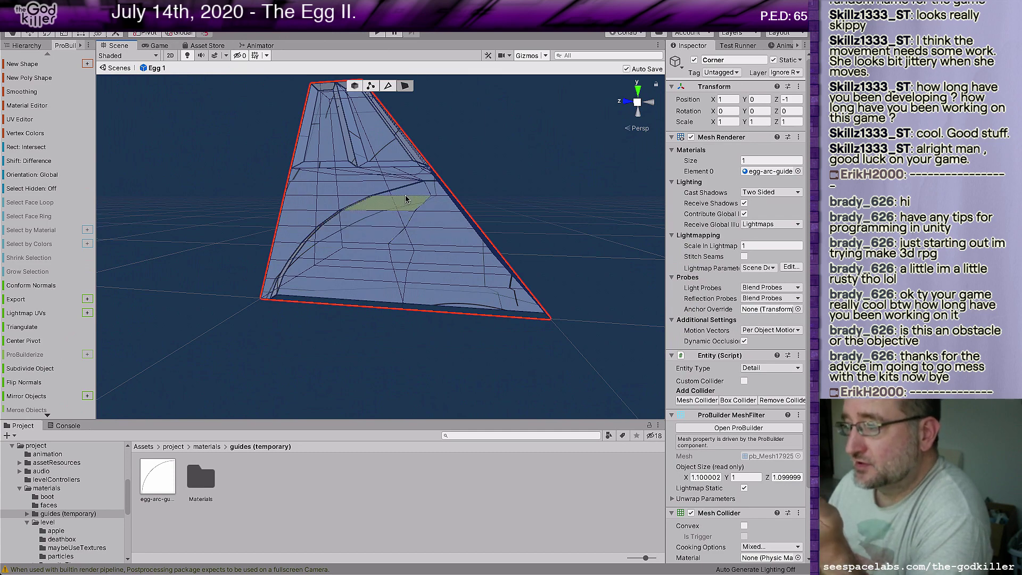
key("q")
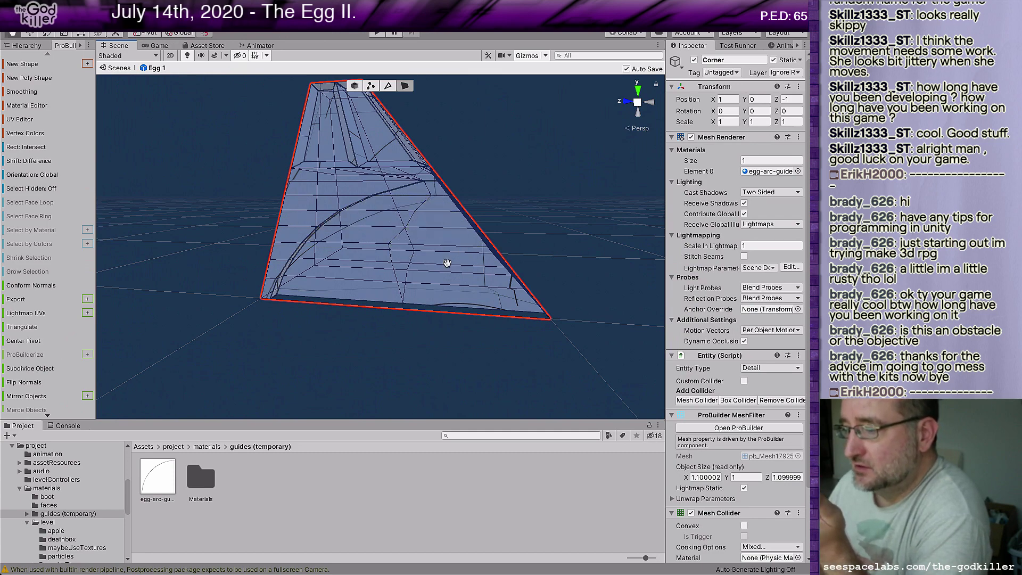
left_click_drag(447, 263, 574, 133, "alt")
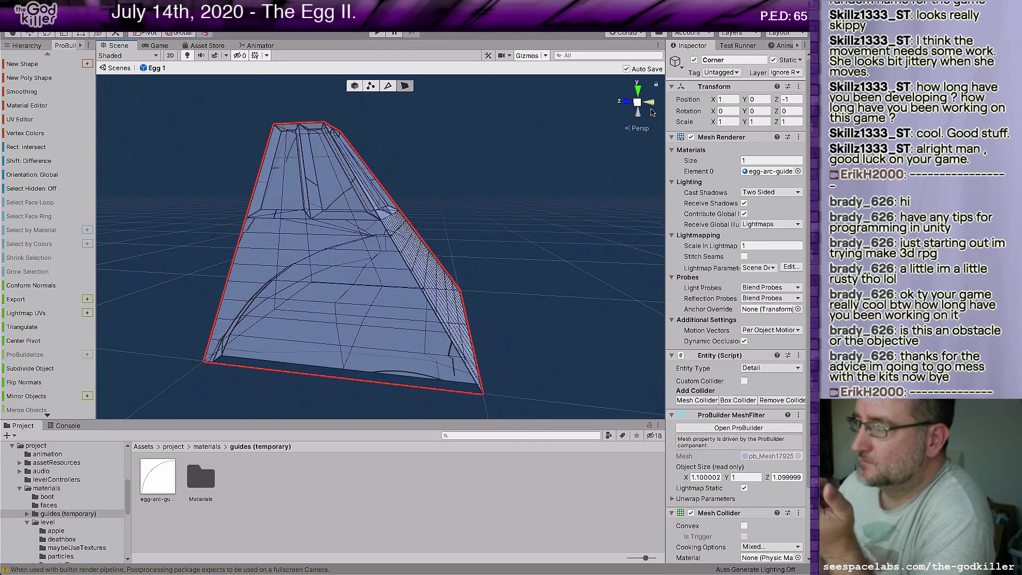
Show the Corner mesh's gridded side and arc guide in an enlarged orthographic back view
left_click(653, 106)
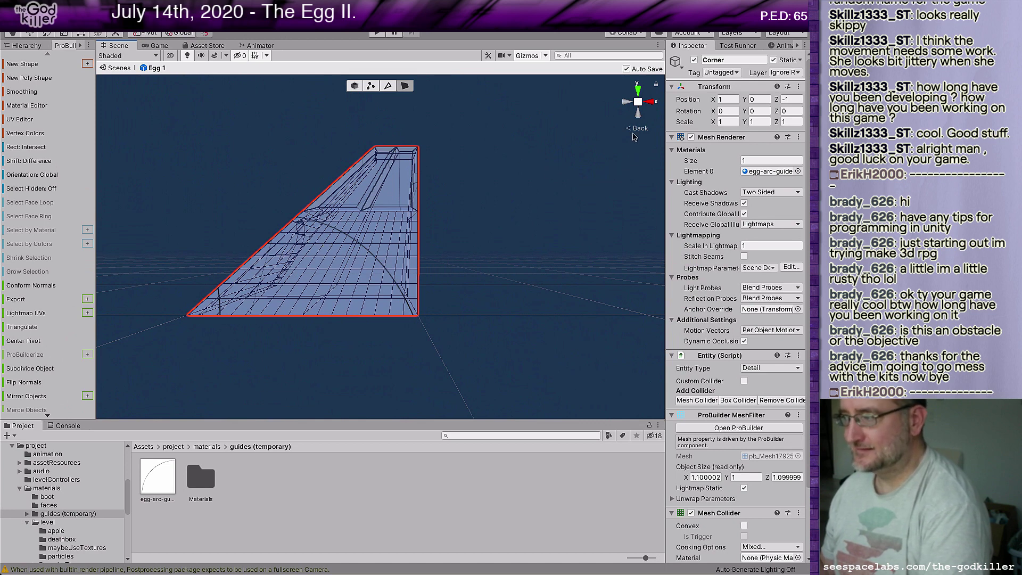
left_click(640, 128)
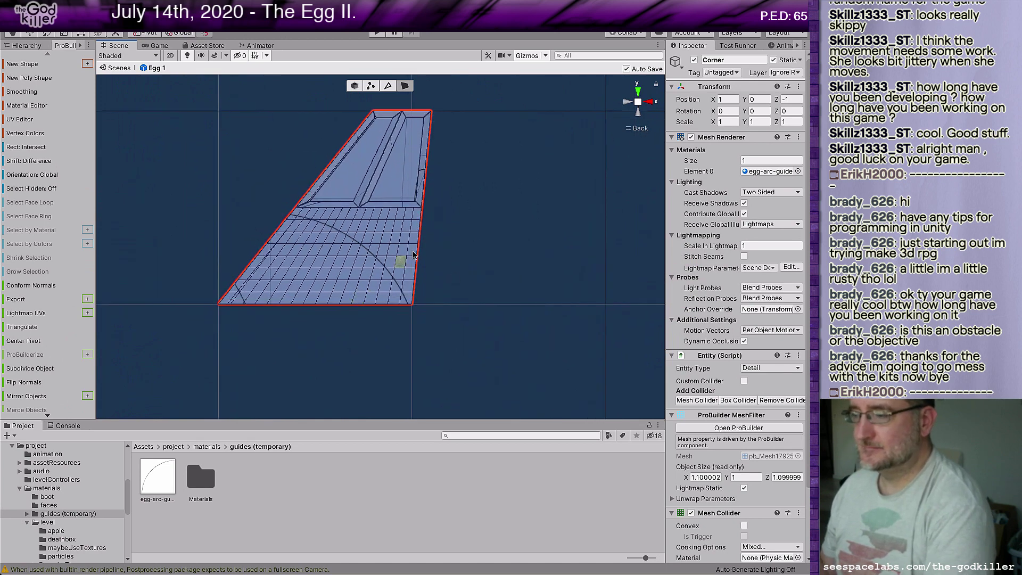
scroll(456, 246, "up", 3)
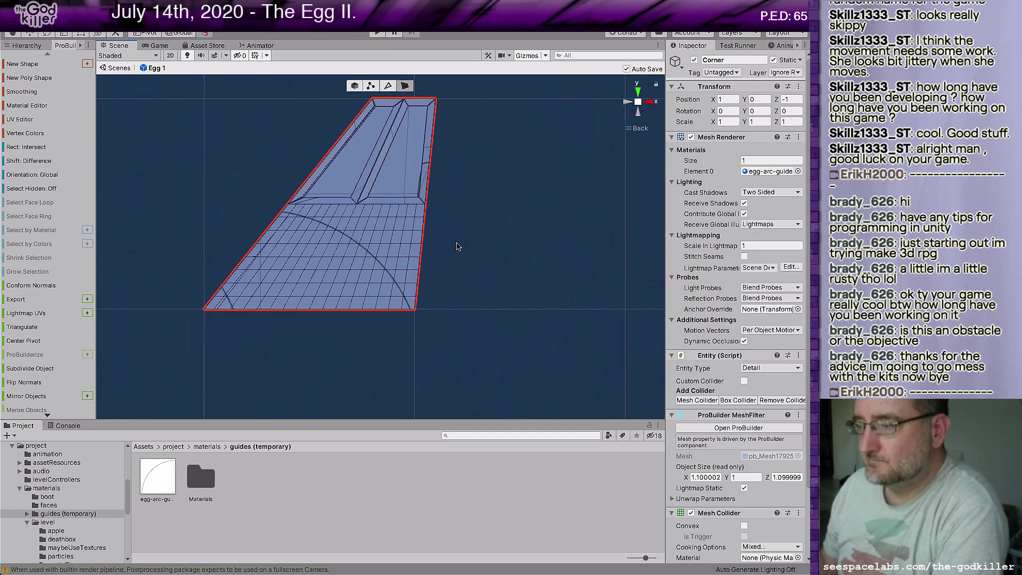
scroll(457, 246, "up", 5)
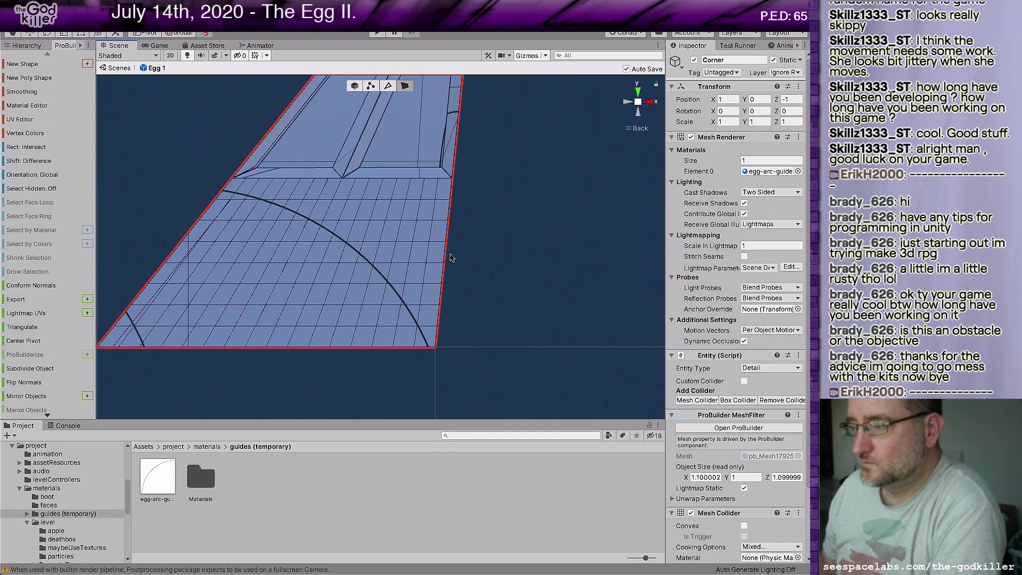
middle_click_drag(482, 263, 566, 280)
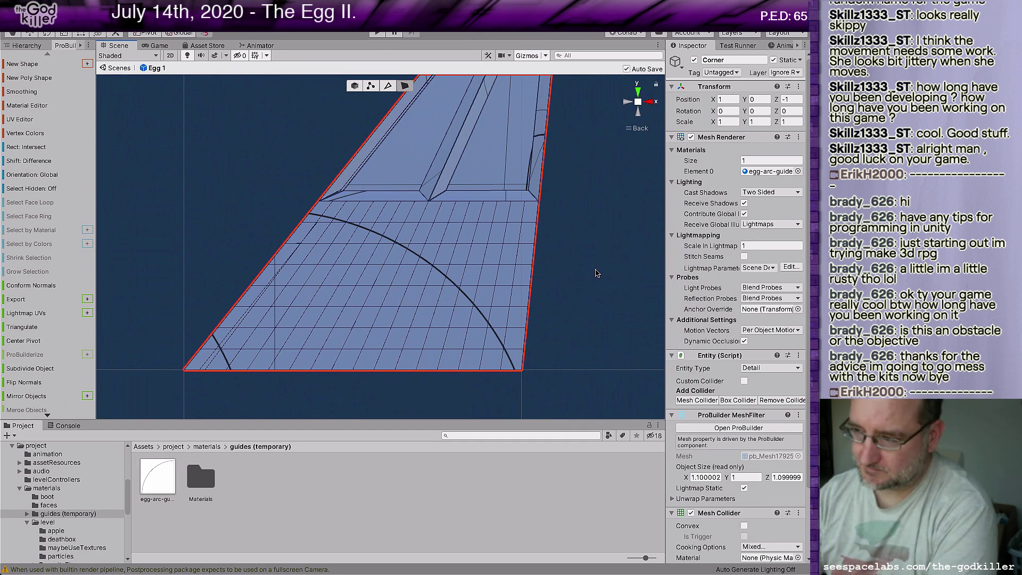
Switch to LayerX to reposition its image overlay over the Corner mesh, and return to Unity
key("super+Tab")
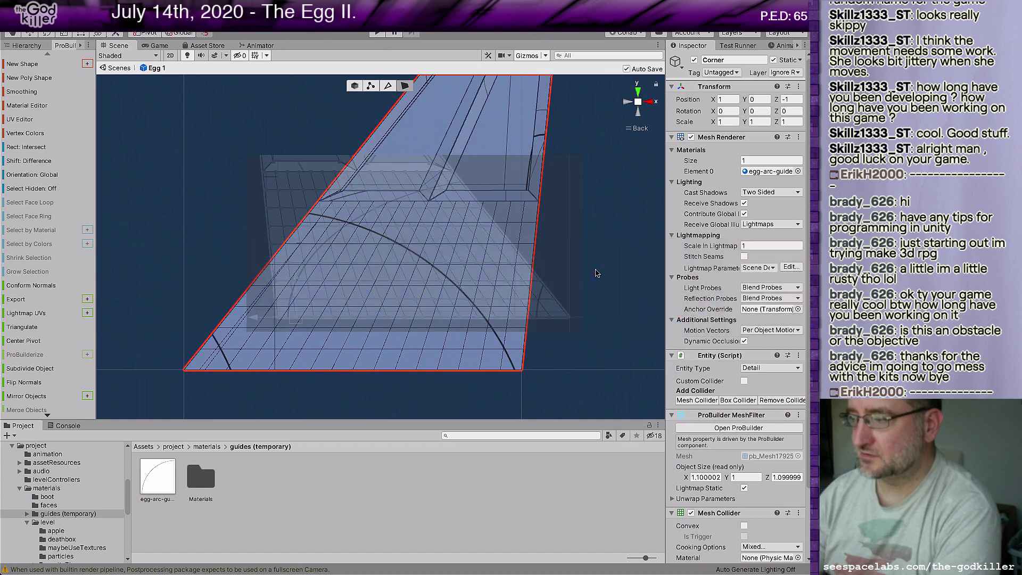
left_click(69, 6)
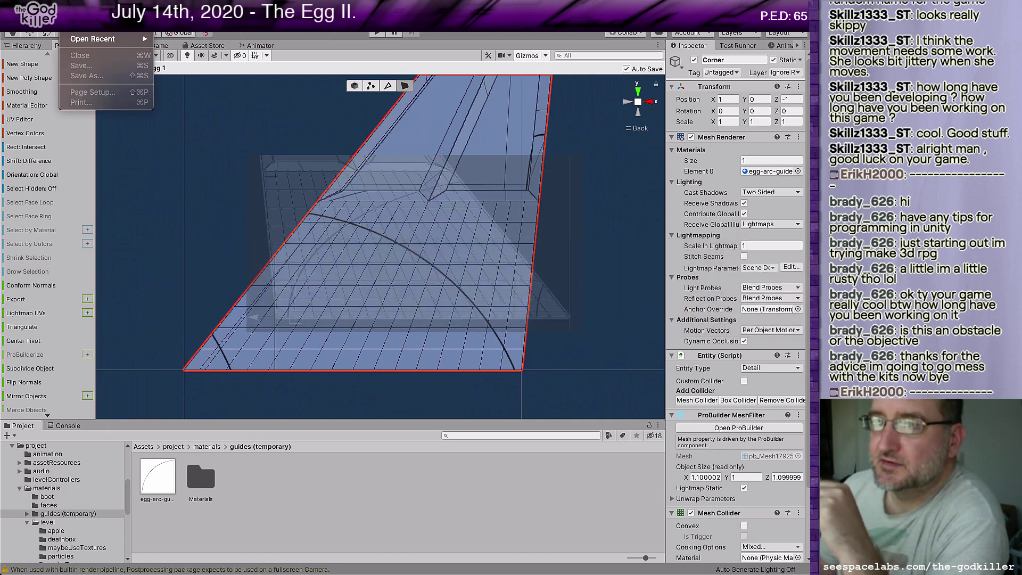
mouse_move(91, 6)
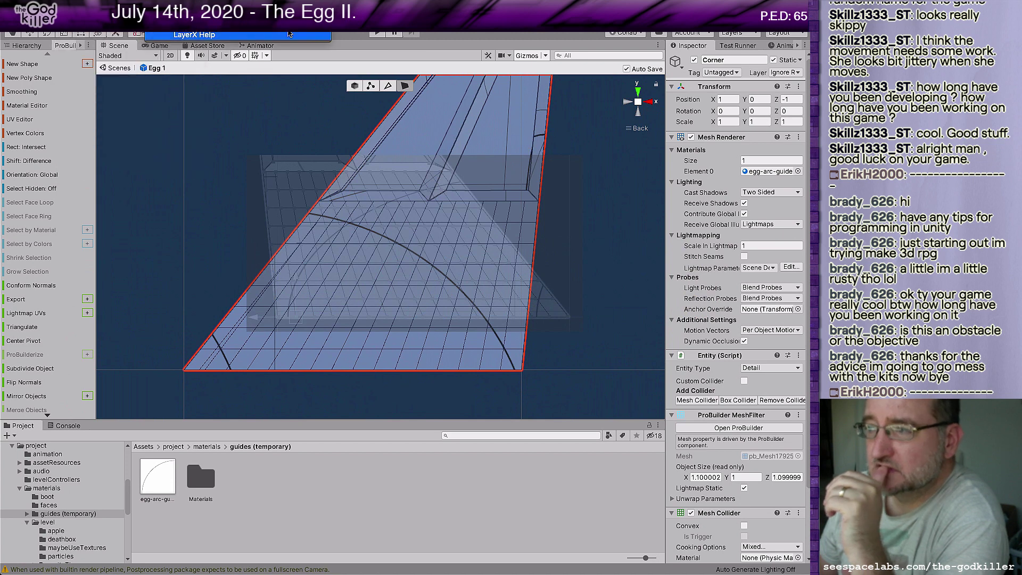
mouse_move(151, 6)
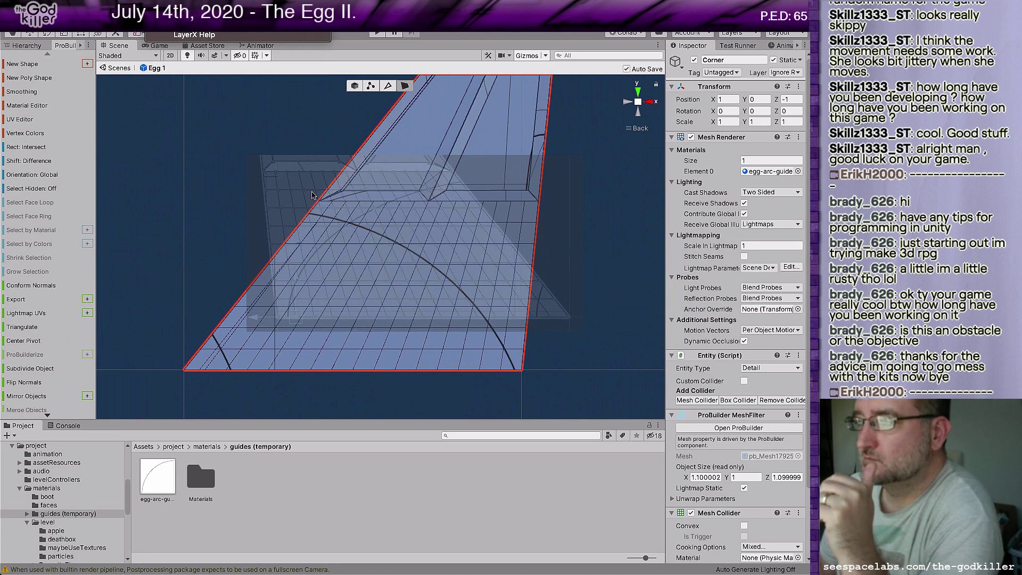
left_click(312, 196)
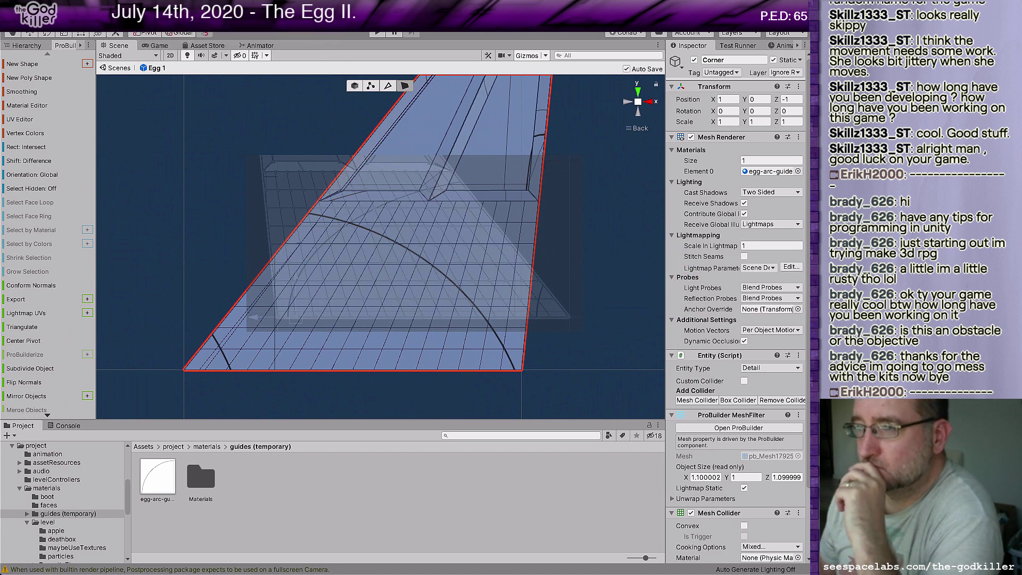
left_click(68, 6)
left_click(334, 269)
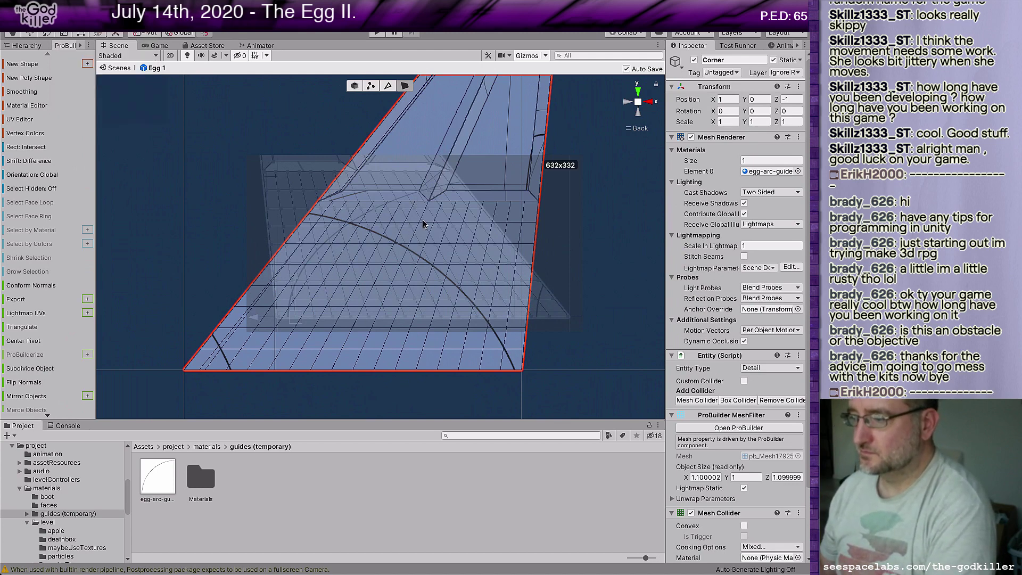
left_click_drag(466, 204, 440, 214)
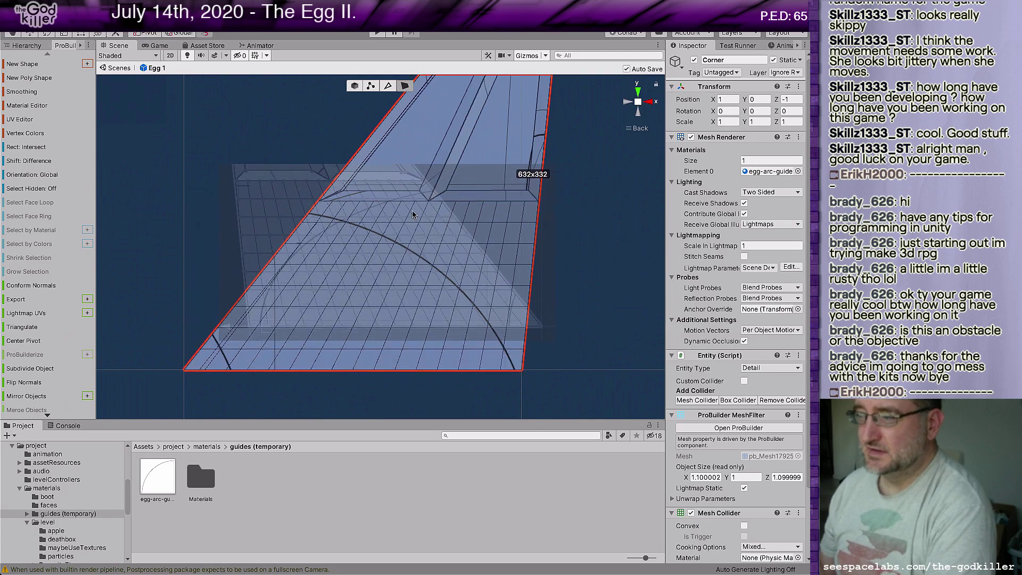
left_click(306, 42)
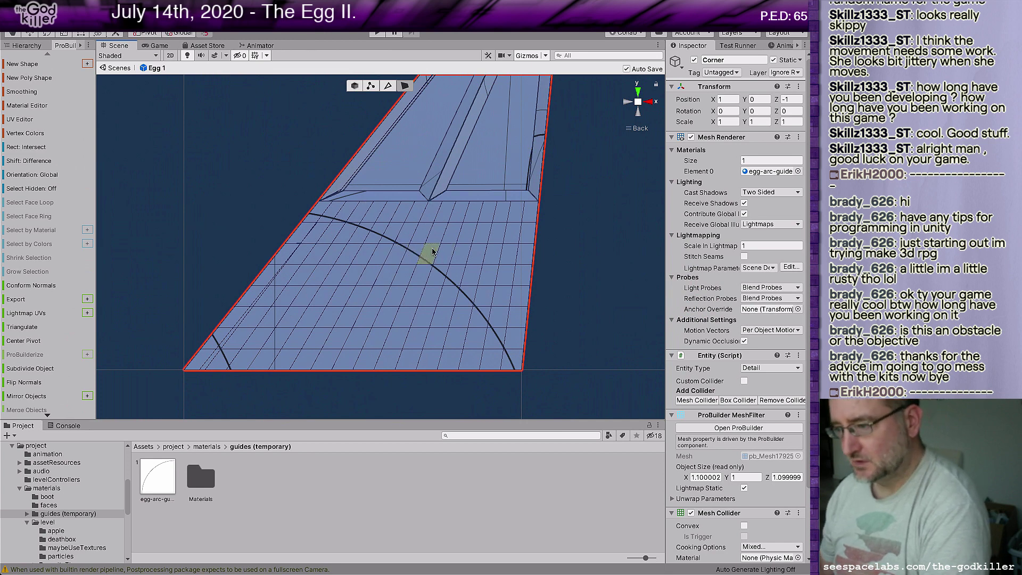
Take a screenshot of the enlarged back view and copy its 829 x 425 px region around the gridded arc
scroll(515, 257, "up", 1)
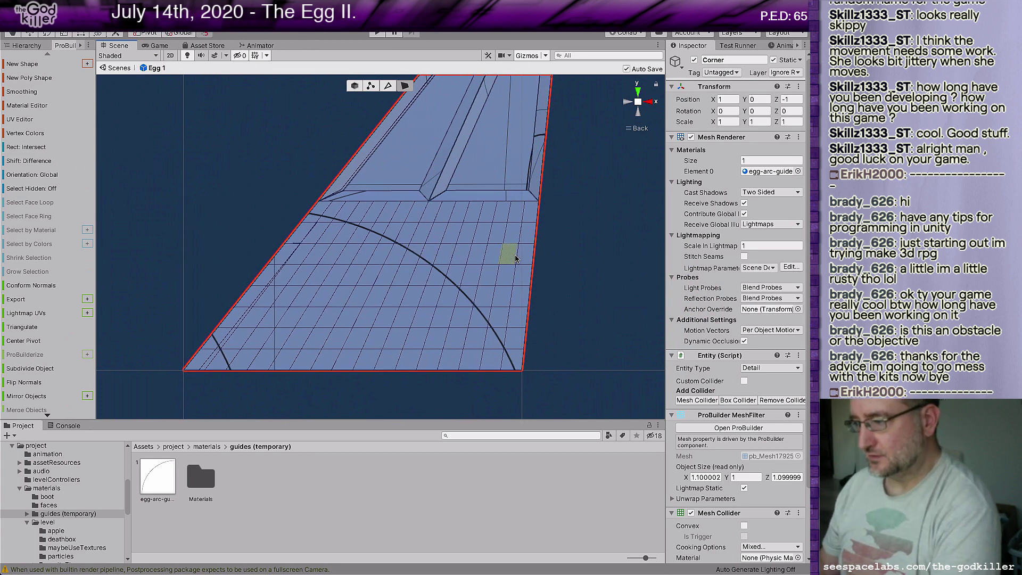
scroll(516, 258, "up", 2)
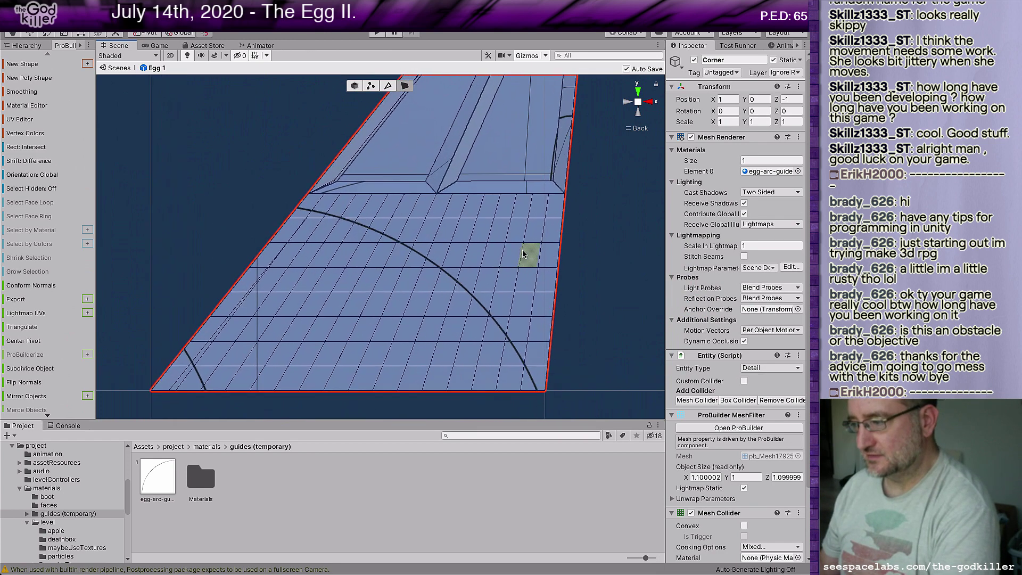
scroll(523, 254, "up", 3)
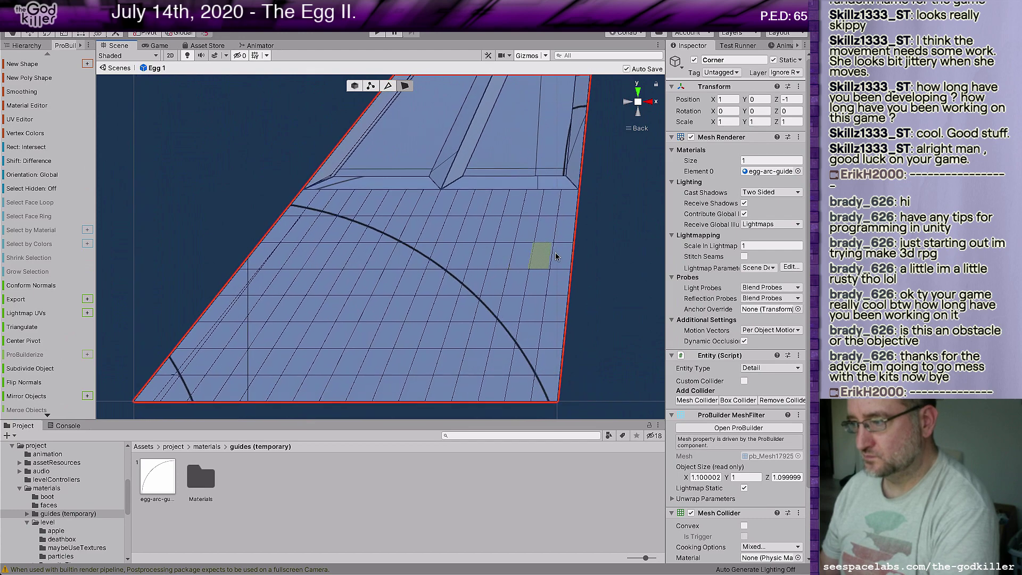
middle_click_drag(602, 265, 629, 257)
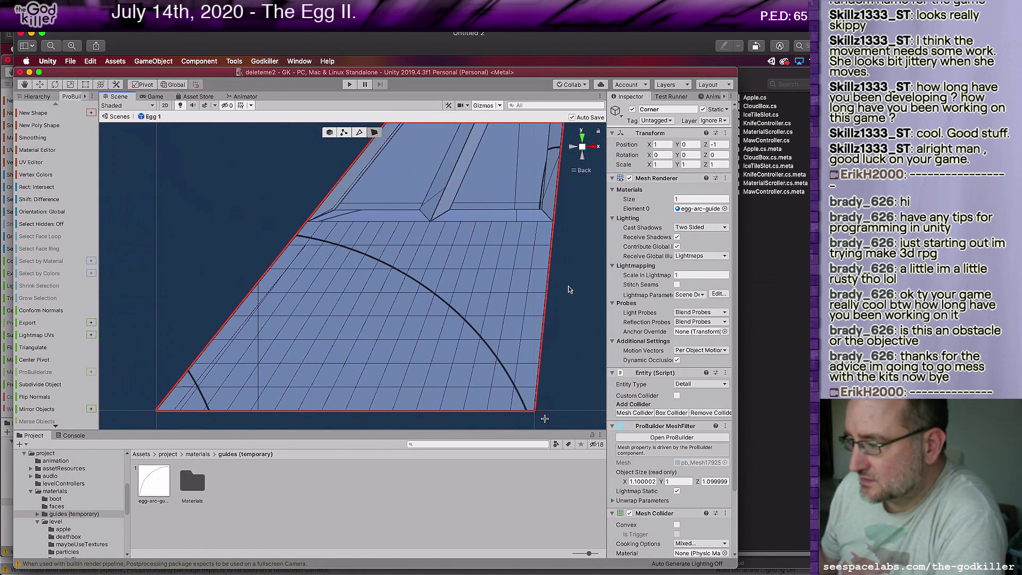
left_click_drag(540, 418, 149, 217)
Switch to Photoshop and paste the copied grid region into a new document using the 829 x 425 px clipboard preset
key("super+Tab")
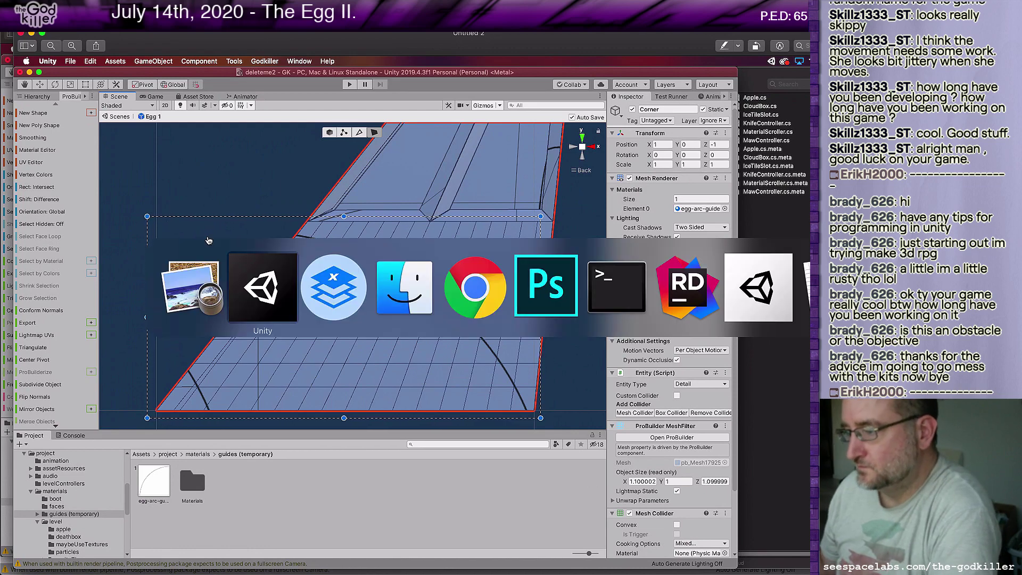
key("super+Tab")
key("super+Tab")
key("super+Tab")
key("super+Tab")
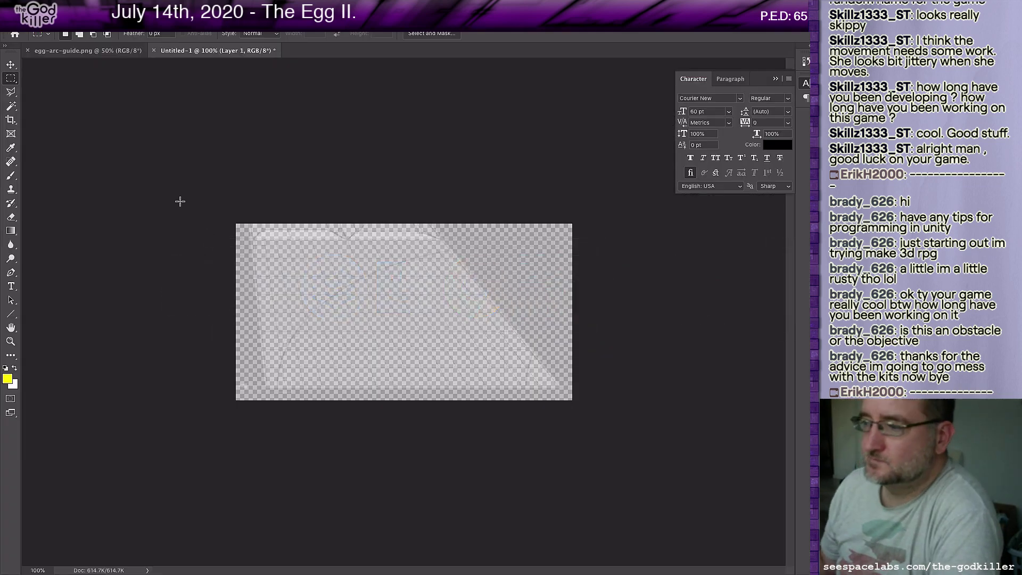
left_click(97, 8)
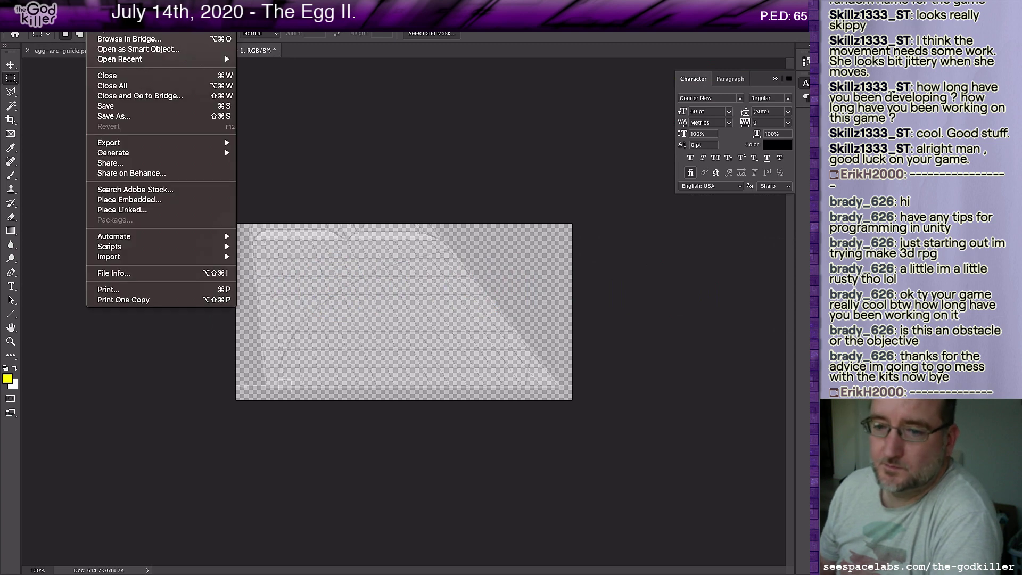
key("super+n")
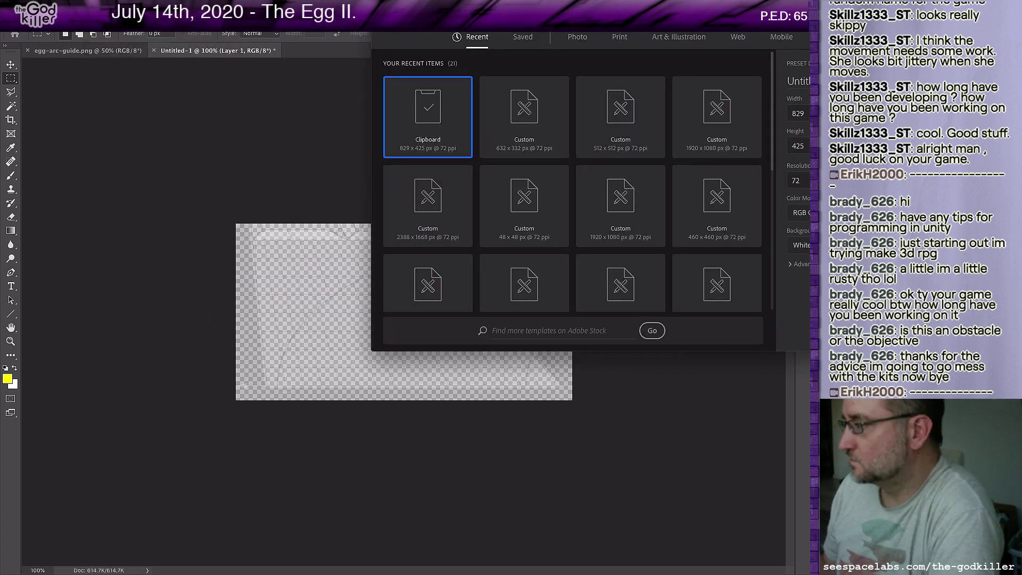
key("Return")
key("super+v")
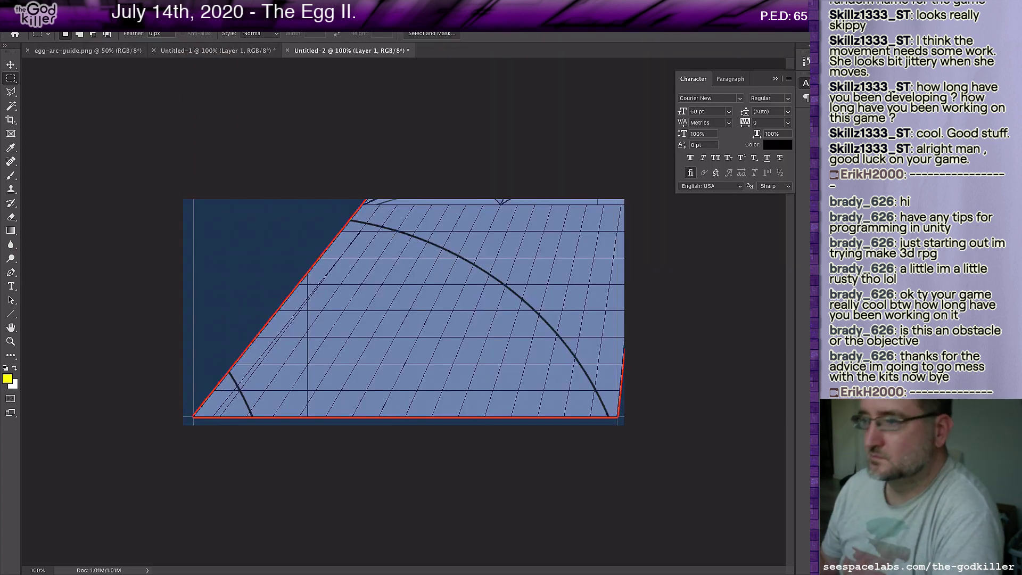
Desaturate the pasted grid image so that its blue faces and red outlines become greyscale
left_click(145, 7)
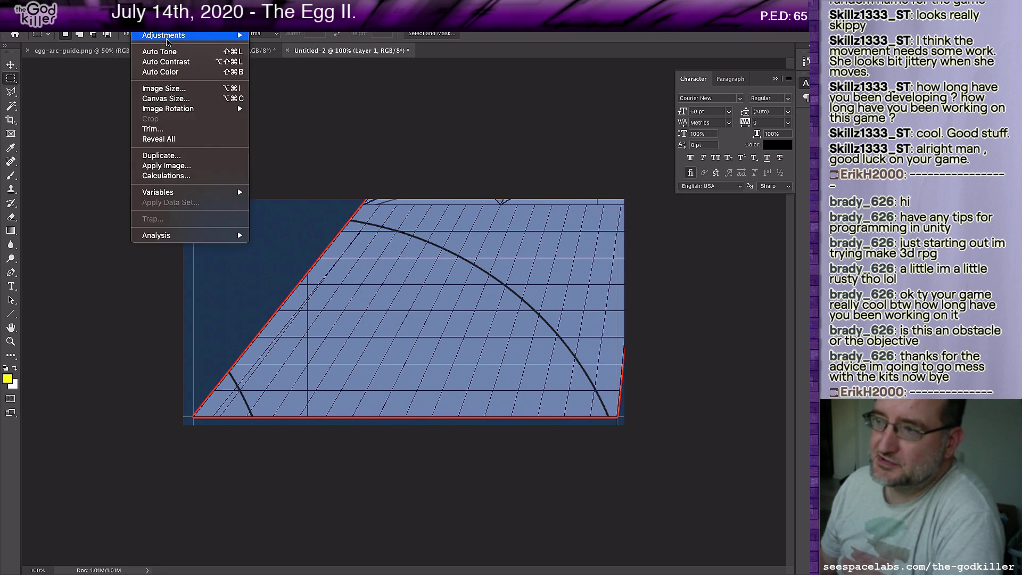
mouse_move(198, 38)
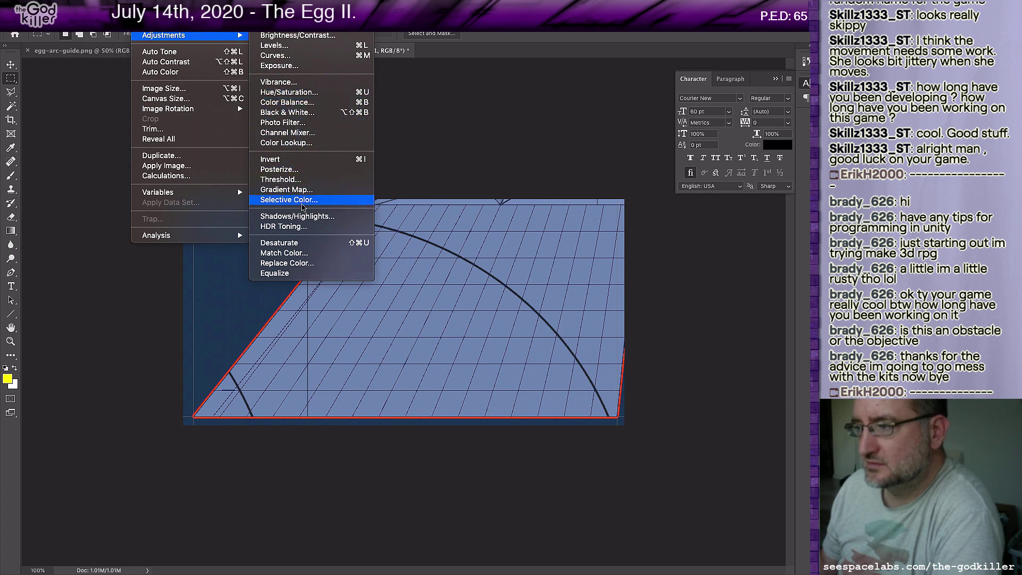
left_click(313, 243)
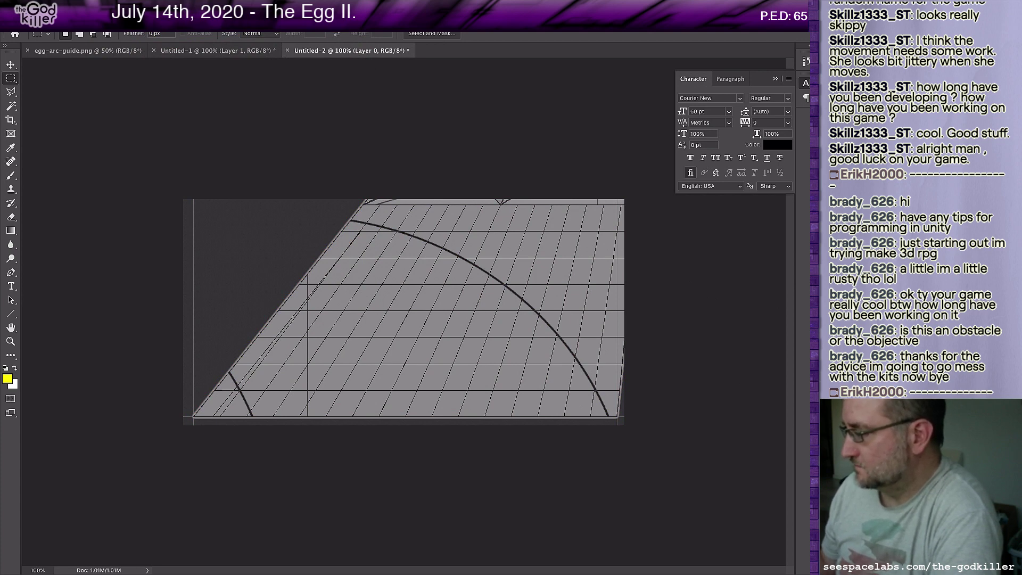
Delete the background layer named Layer 0 and lower the remaining grid layer's opacity until it is mostly transparent
key("Delete")
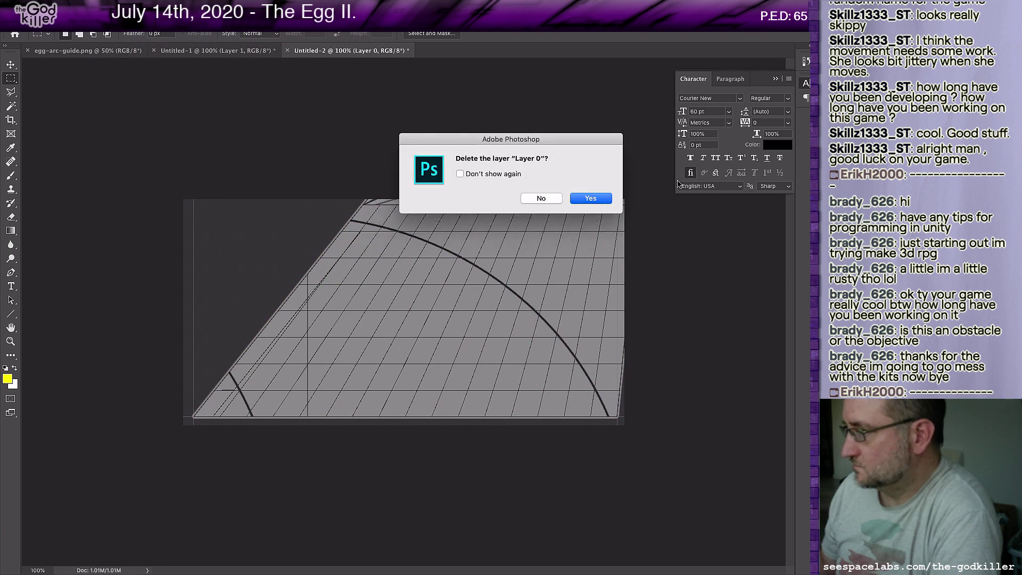
left_click(600, 197)
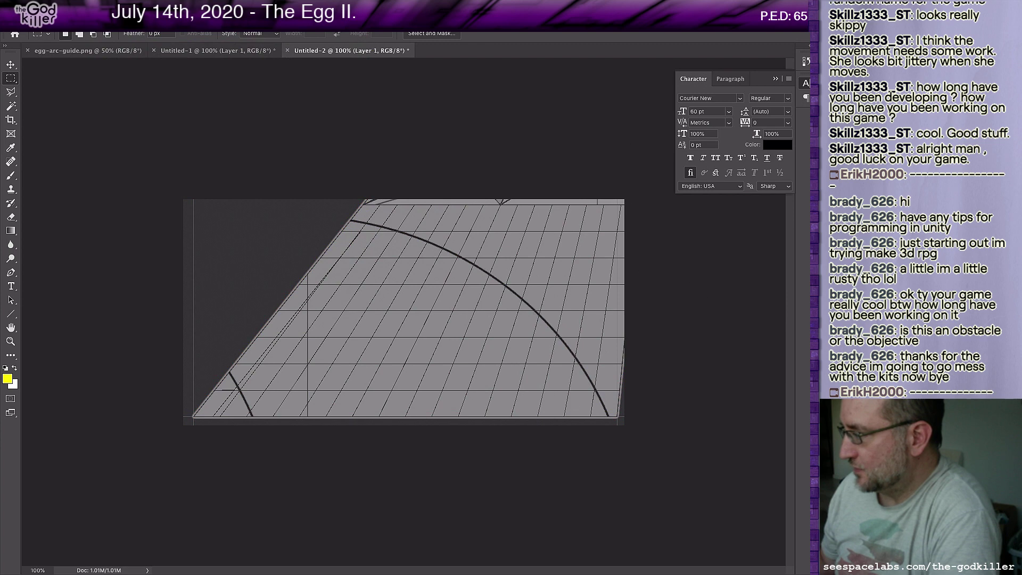
key("1")
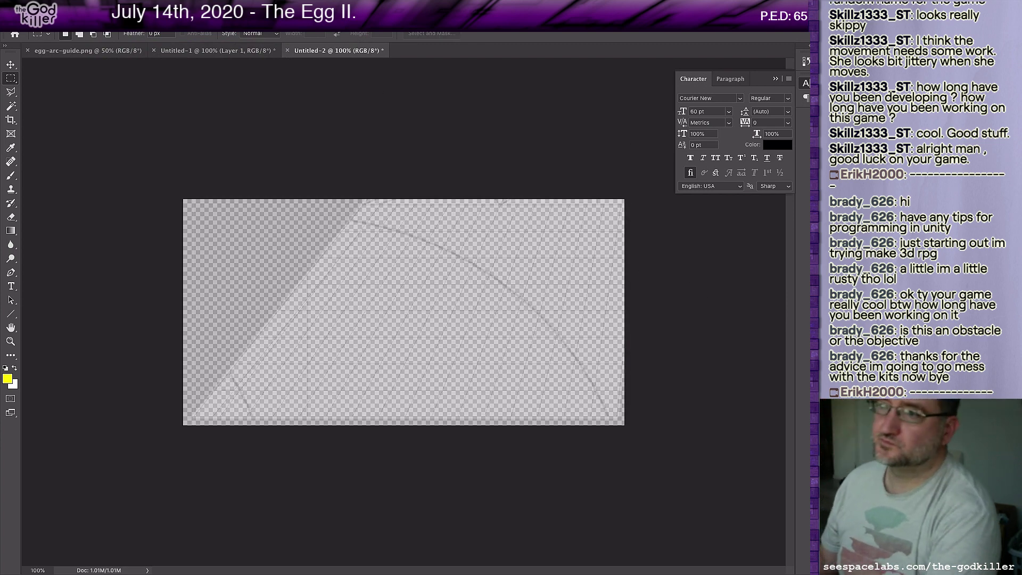
Save the faded grid image as a PNG copy named arc-overlay3.png in Downloads, using the large file size option
left_click(96, 6)
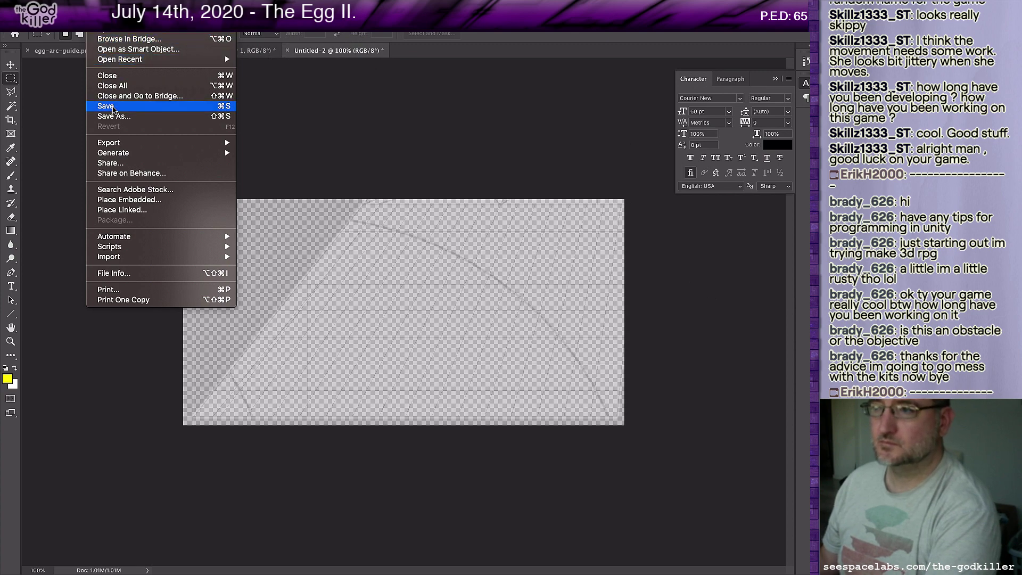
left_click(115, 116)
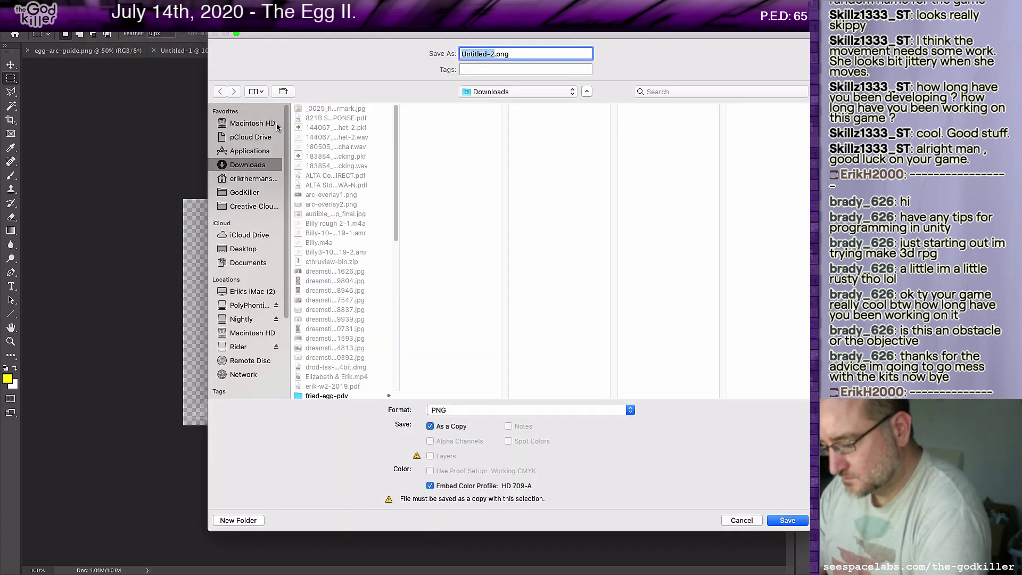
type("arc-overl")
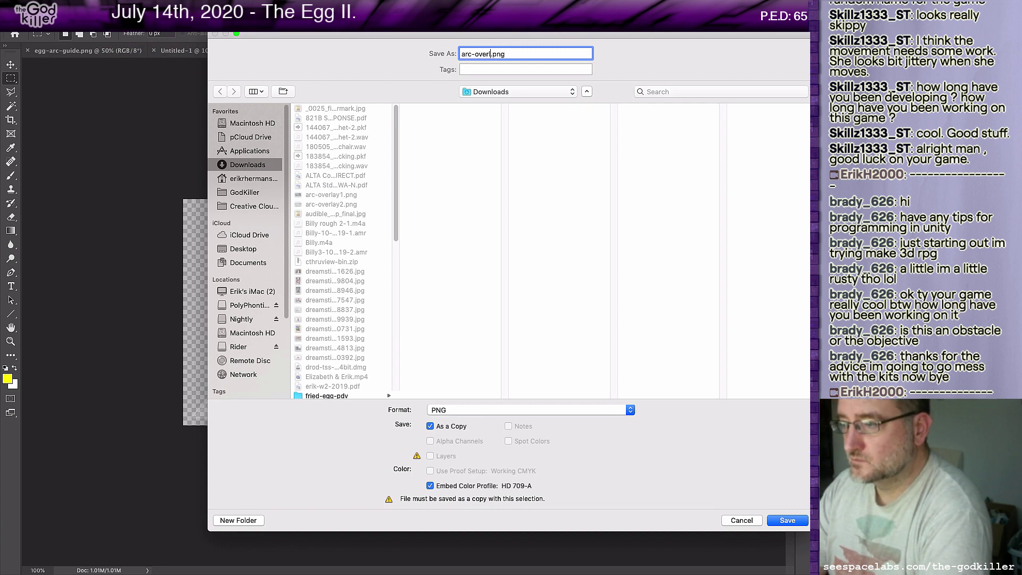
type("2f")
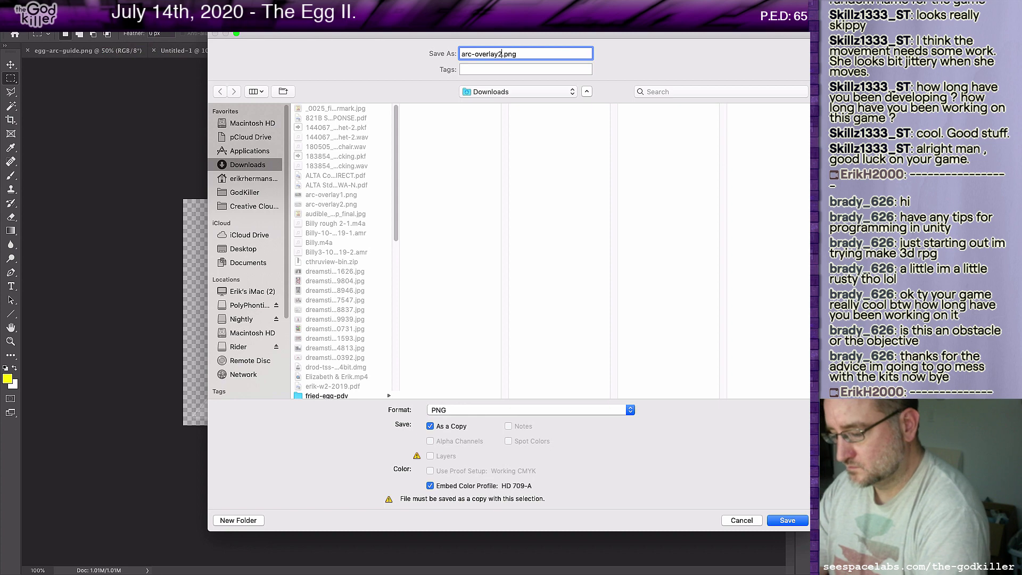
type("l")
key("BackSpace")
key("BackSpace")
key("BackSpace")
type("3")
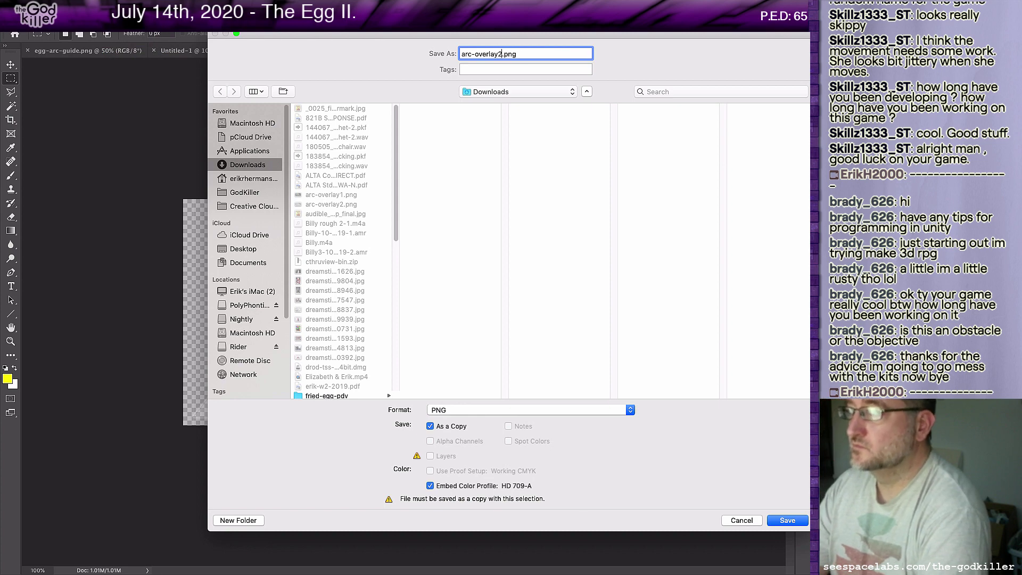
key("Return")
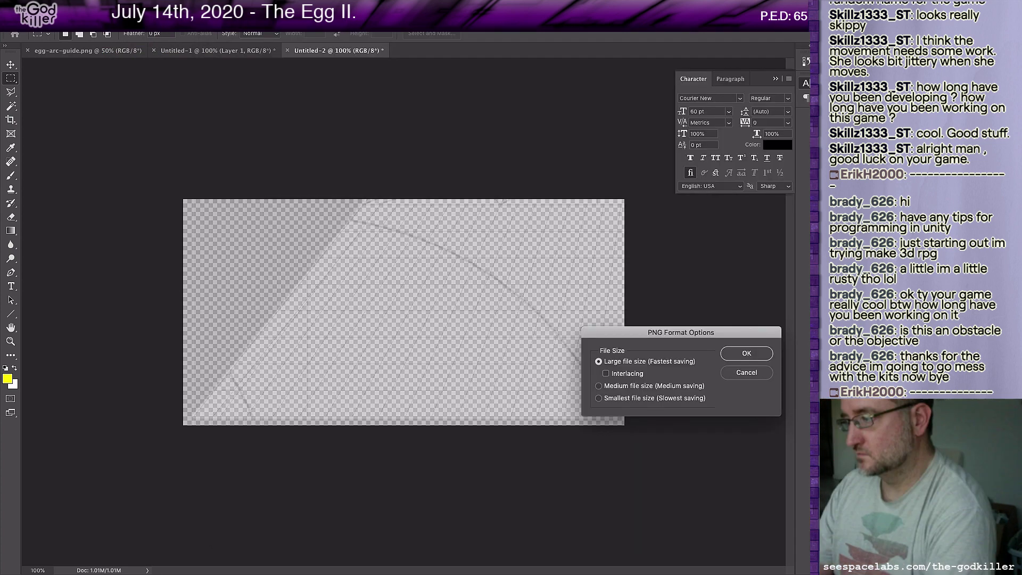
key("Return")
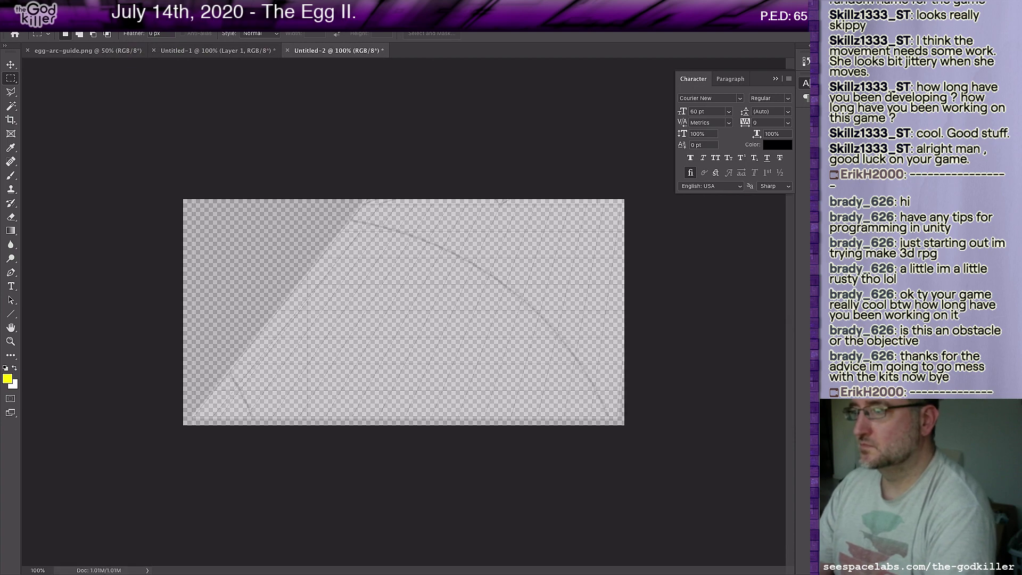
Switch to LayerX, bring its existing 632x332 overlay to the front, and move it up and left over the Photoshop canvas
key("super+Tab")
key("super+Tab")
key("super+Tab")
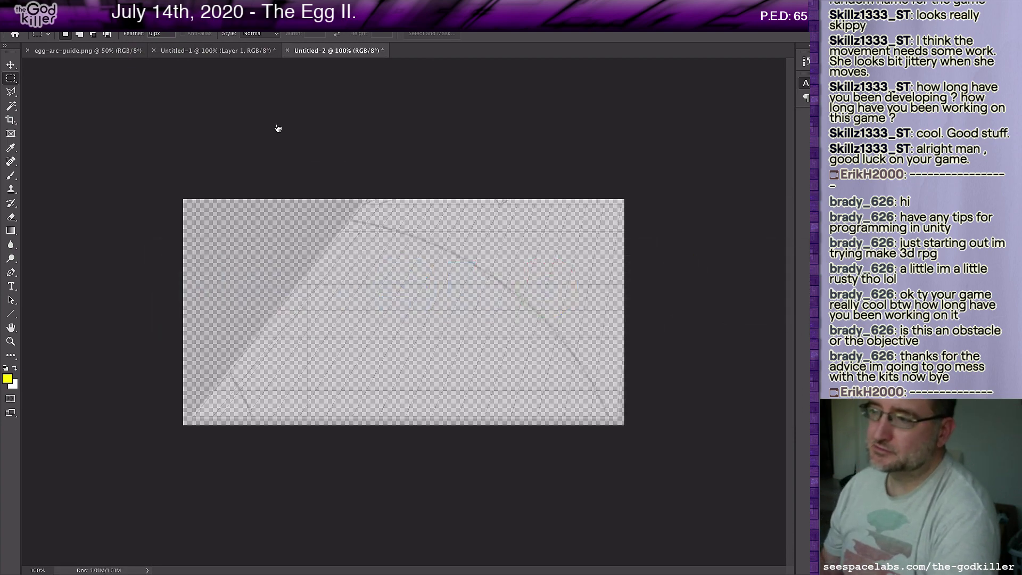
left_click(74, 6)
mouse_move(82, 38)
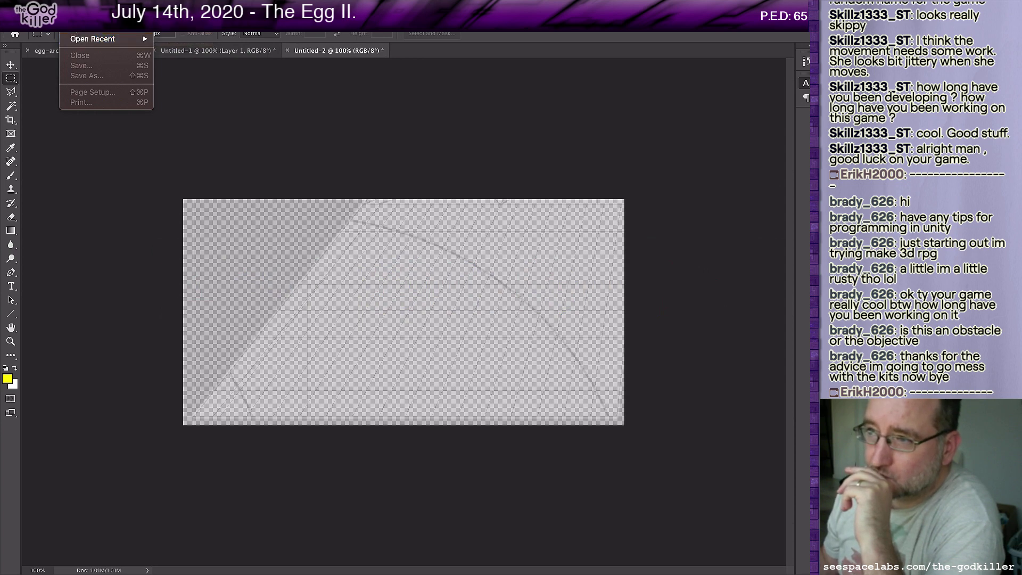
mouse_move(42, 6)
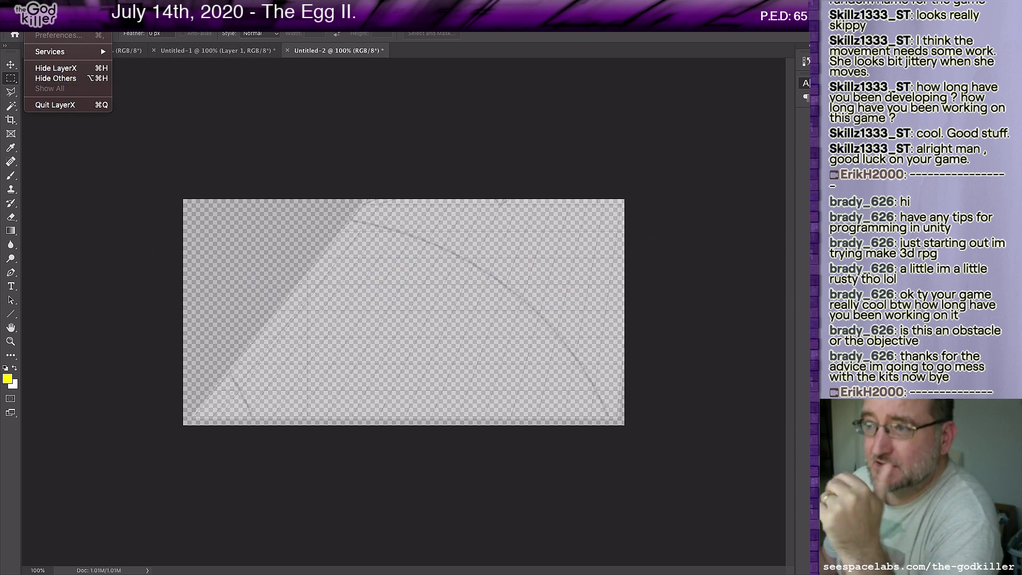
mouse_move(93, 6)
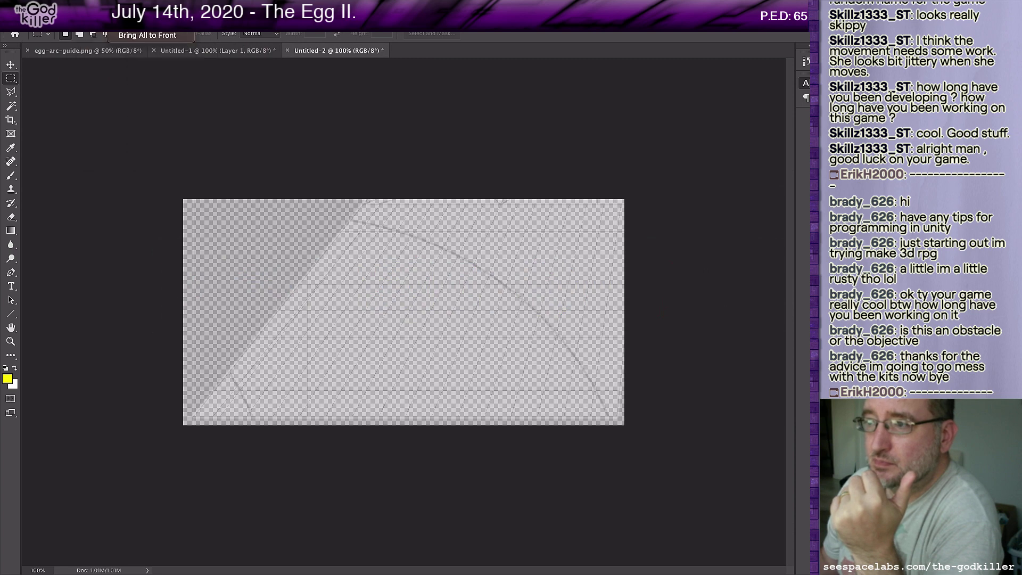
left_click(124, 35)
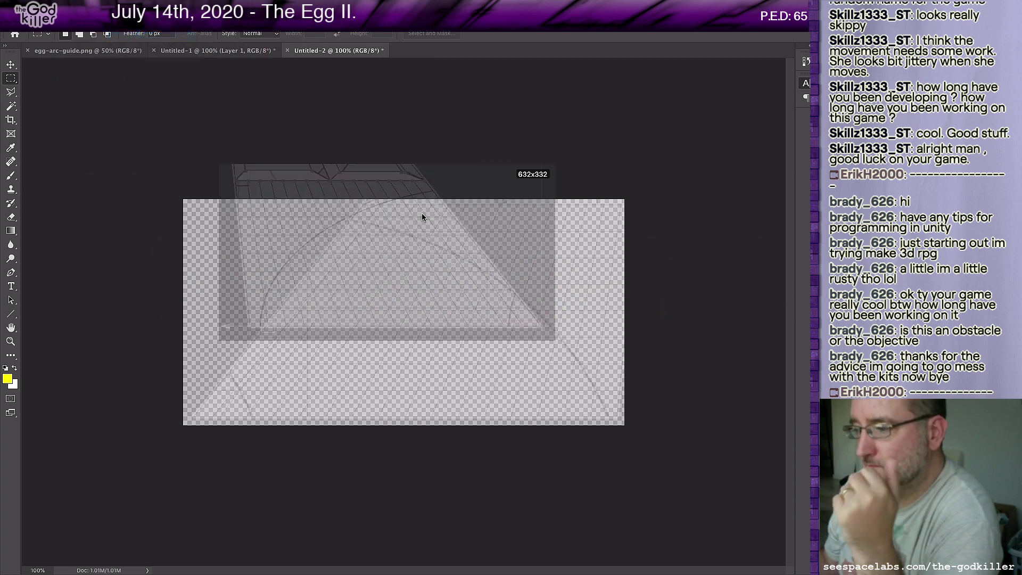
left_click_drag(419, 215, 342, 150)
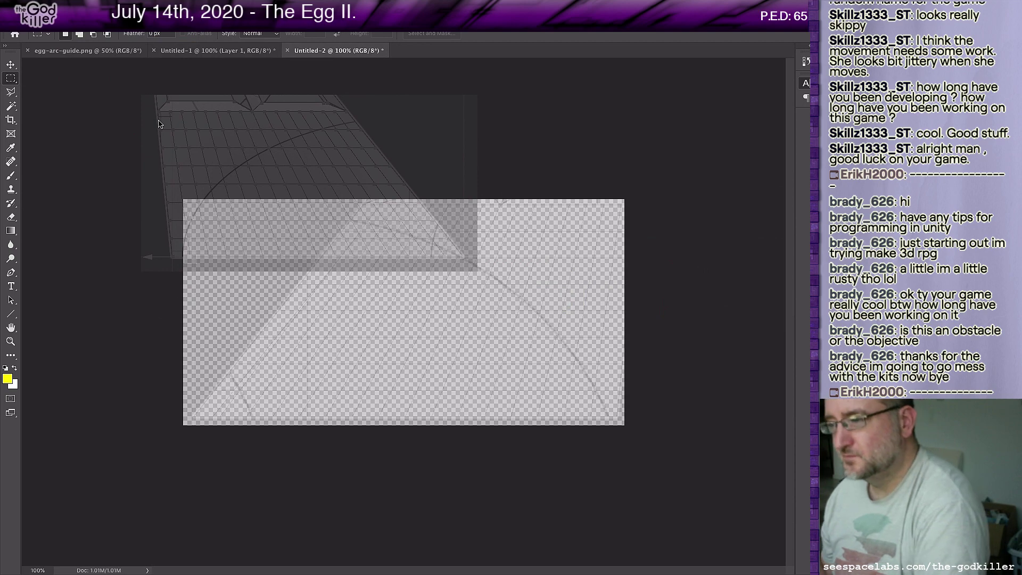
Switch to Finder's Downloads folder with LayerX in front, and load arc-overlay3.png into the LayerX overlay
key("super+Tab")
key("super+Tab")
key("super+Tab")
key("super+Tab")
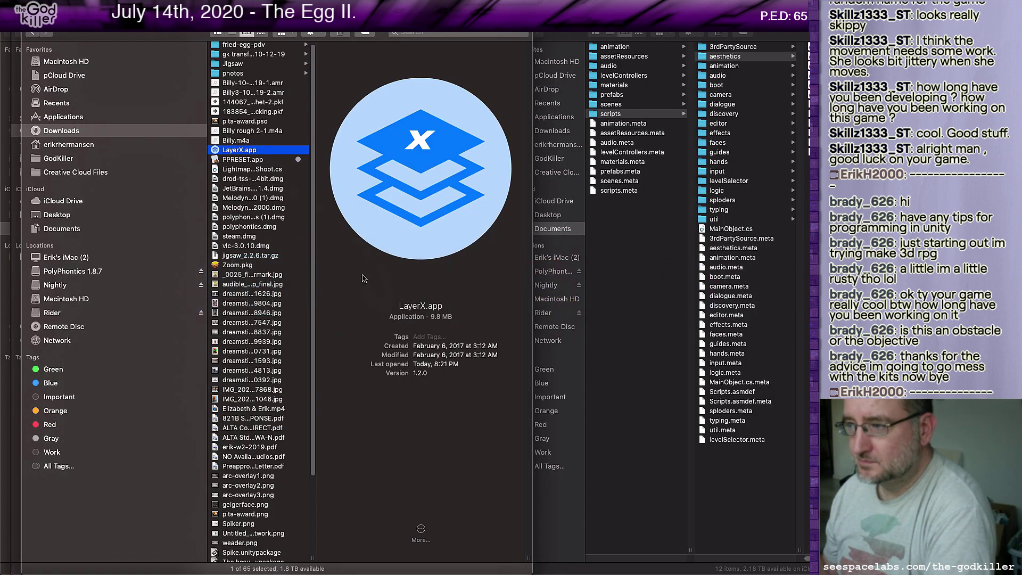
key("super+Tab")
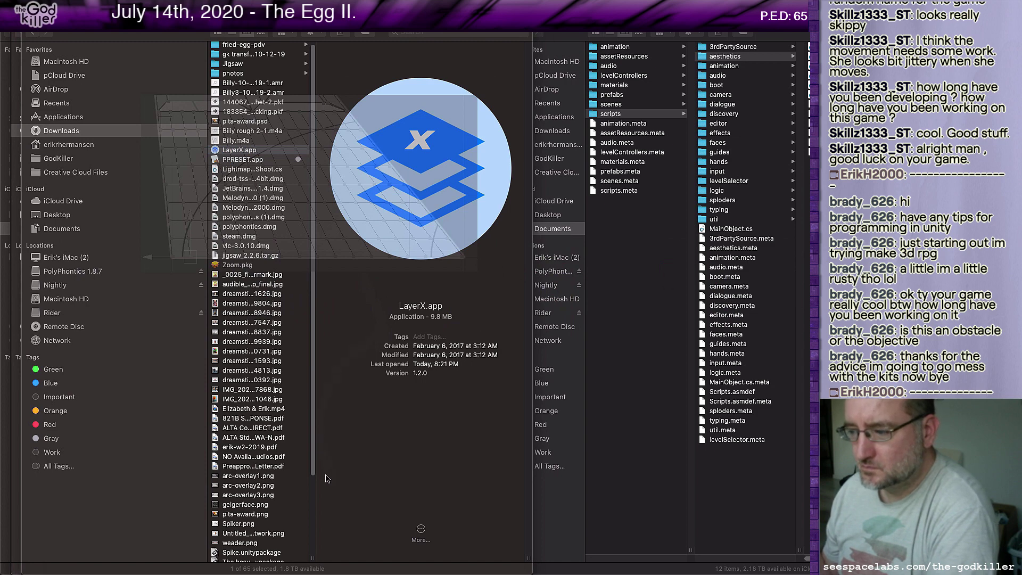
left_click_drag(255, 494, 371, 204)
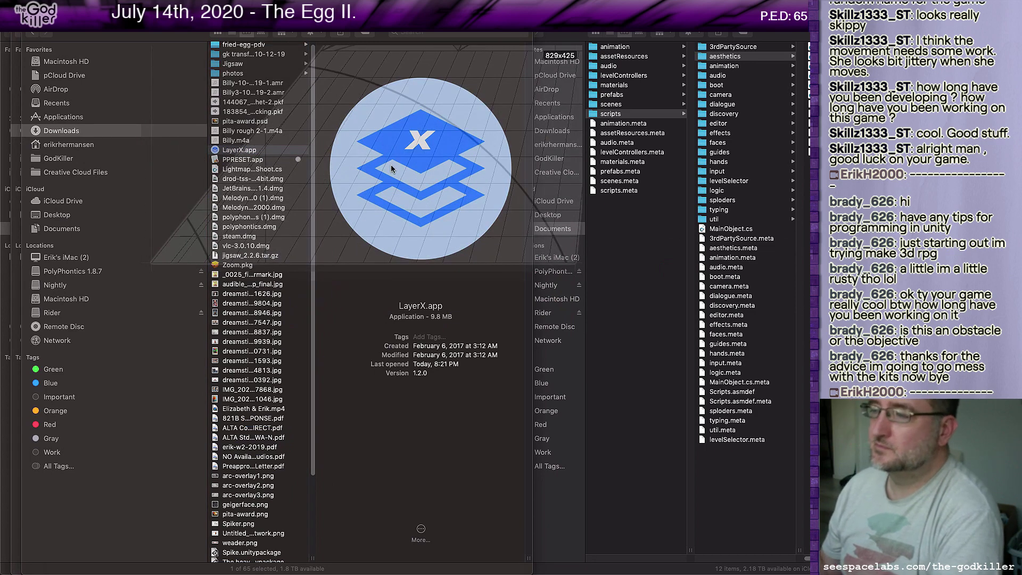
Switch to Unity and bring the LayerX overlay to the front, locked in place over the Corner mesh
key("super+Tab")
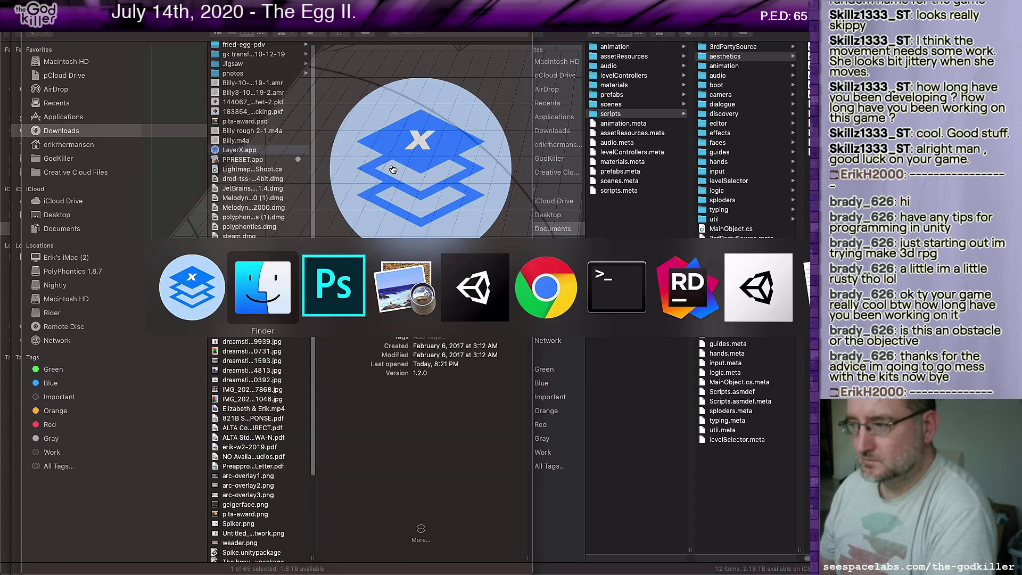
key("super+Tab")
key("super+Tab")
key("super+Tab")
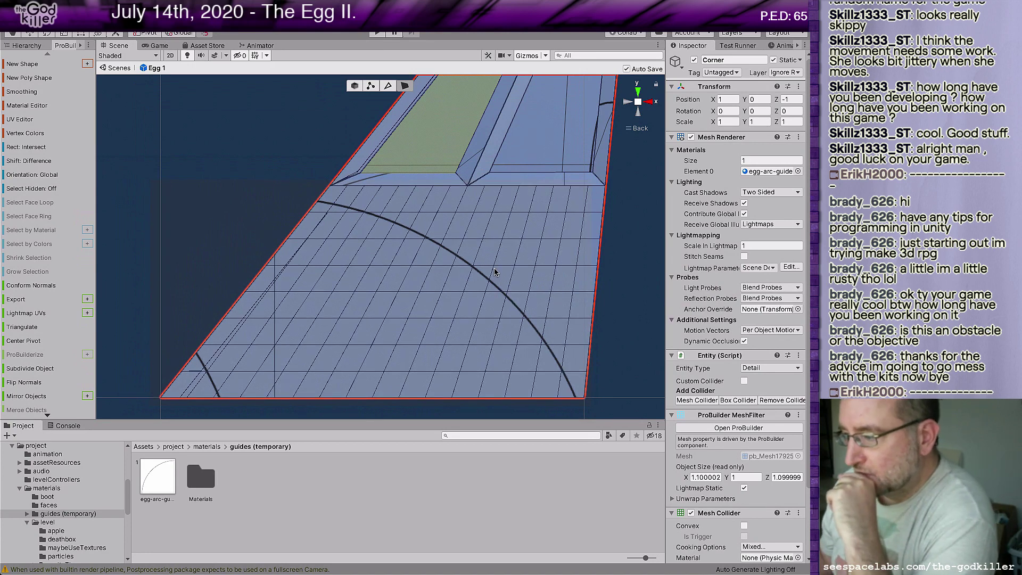
left_click(122, 5)
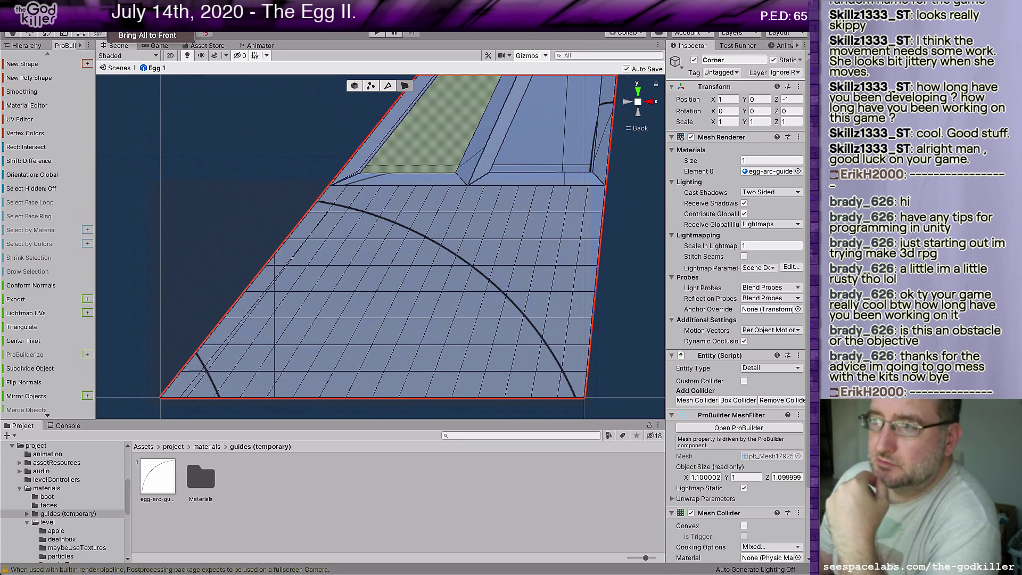
left_click(147, 34)
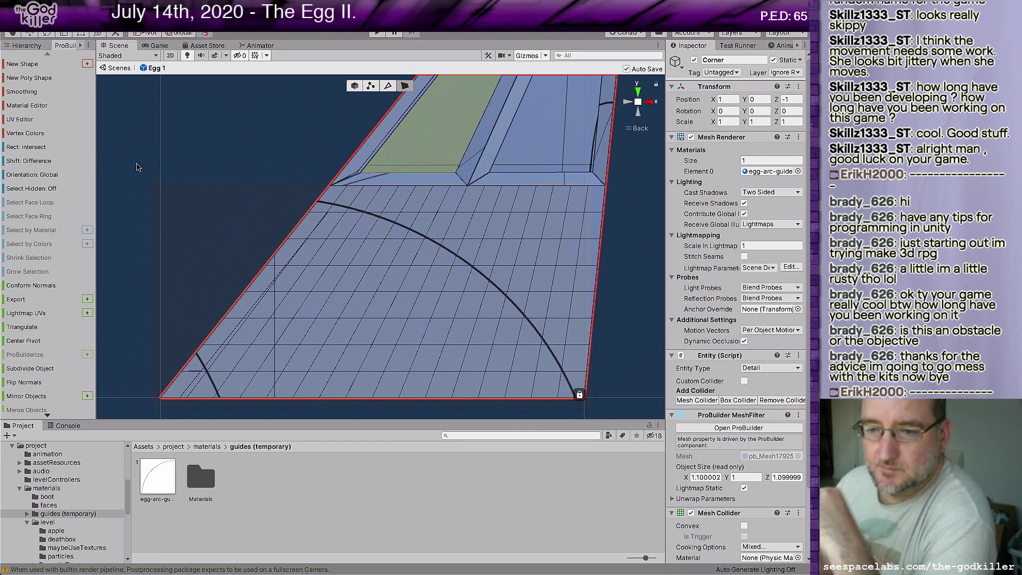
Switch to vertex selection and select the row of Corner grid vertices just above the base edge
left_click(136, 125)
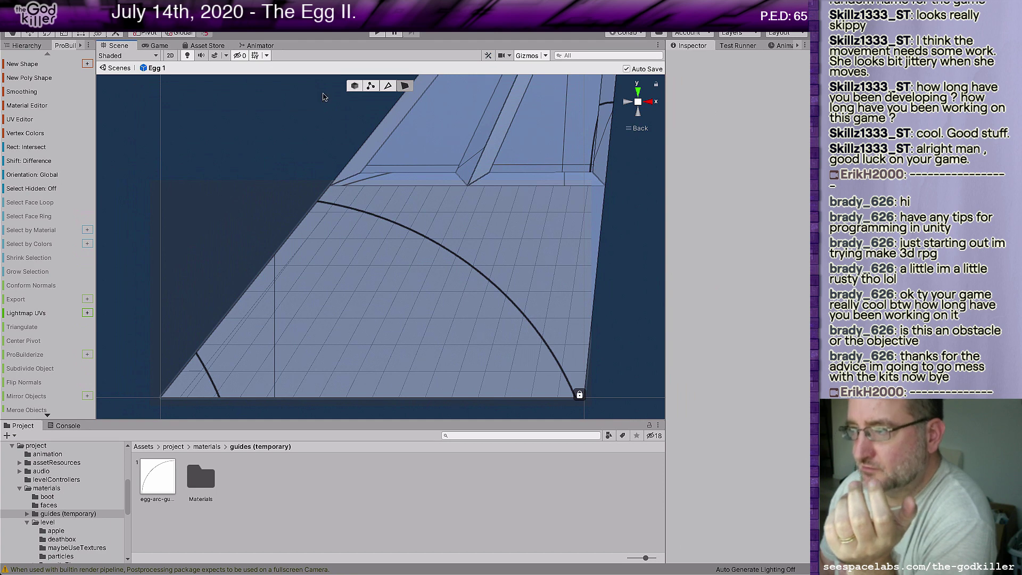
left_click(371, 85)
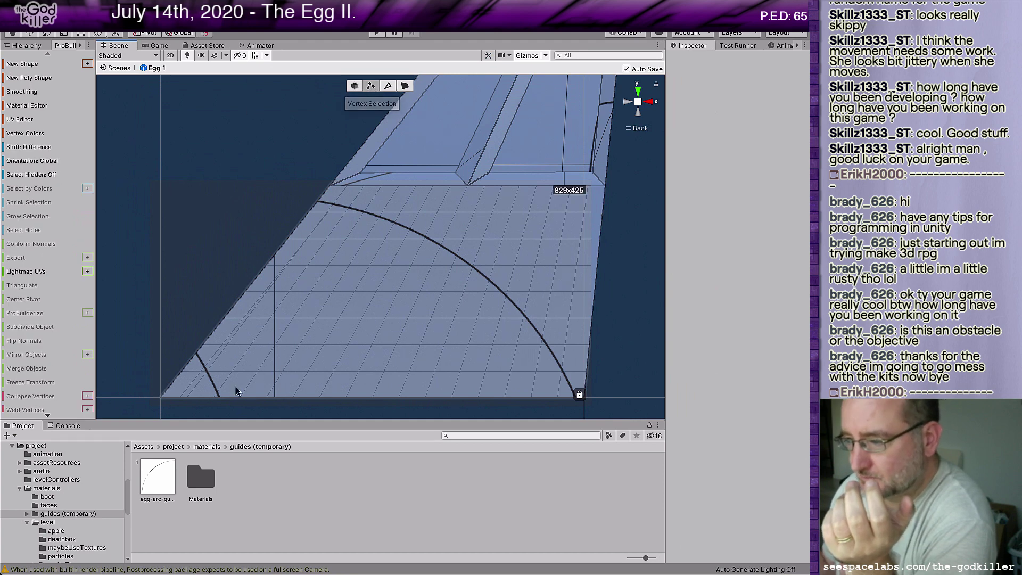
left_click(196, 369)
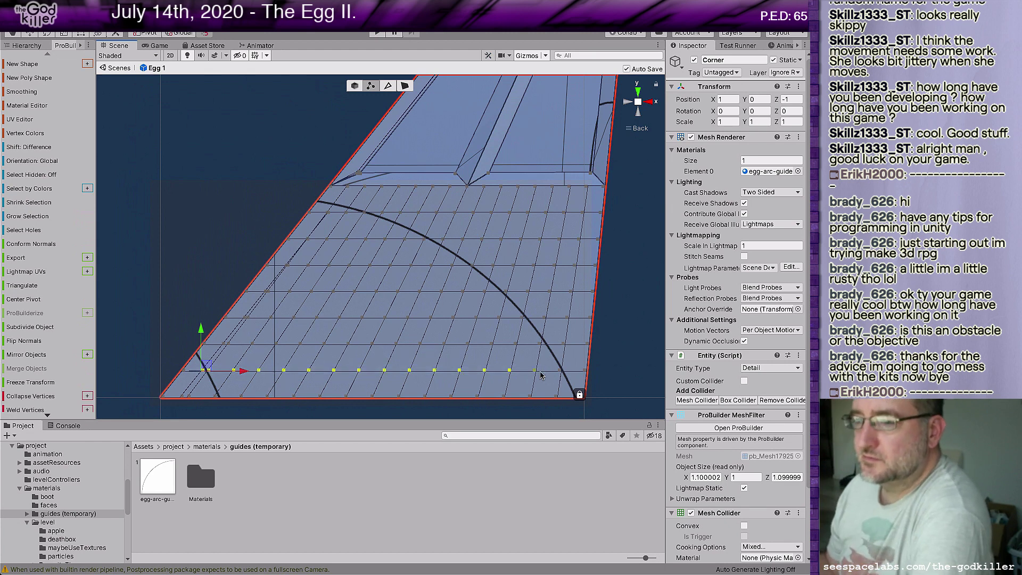
Try to collapse the selected vertex row into a single vertex, and select the vertices along the base edge
left_click(19, 397)
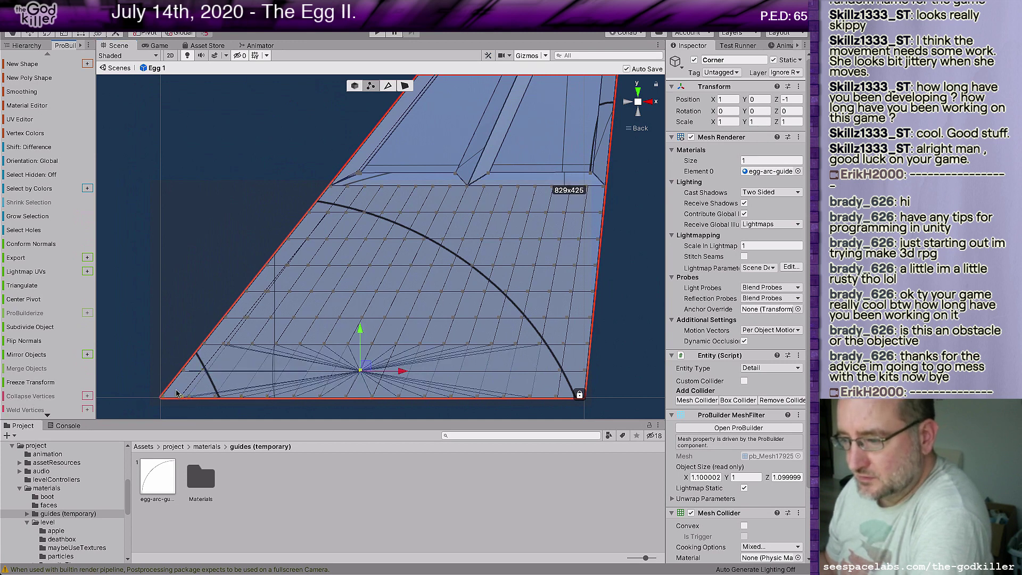
left_click_drag(188, 399, 567, 405)
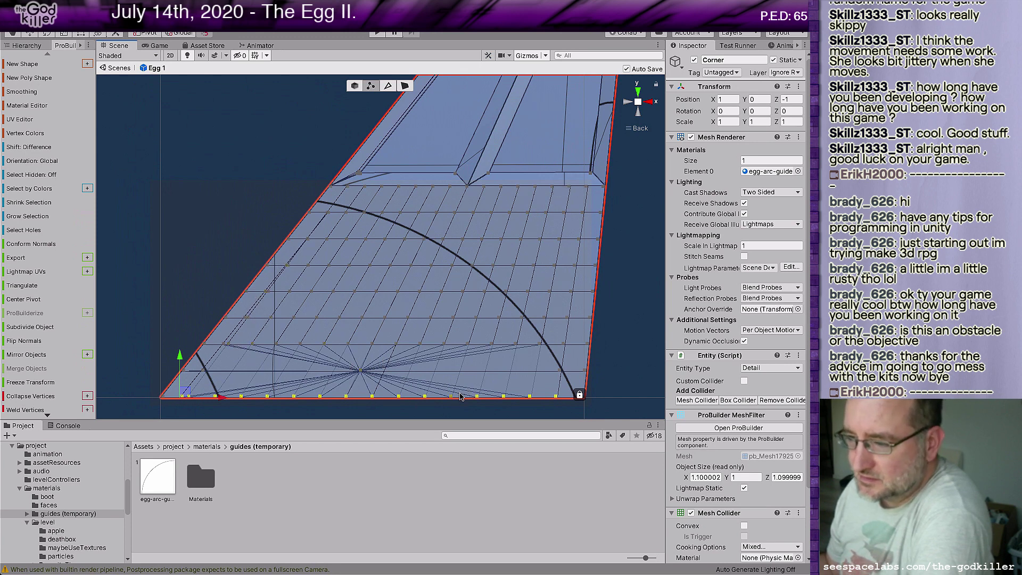
Undo the base-edge vertex selection and the vertex collapse on the Corner mesh
left_click(88, 26)
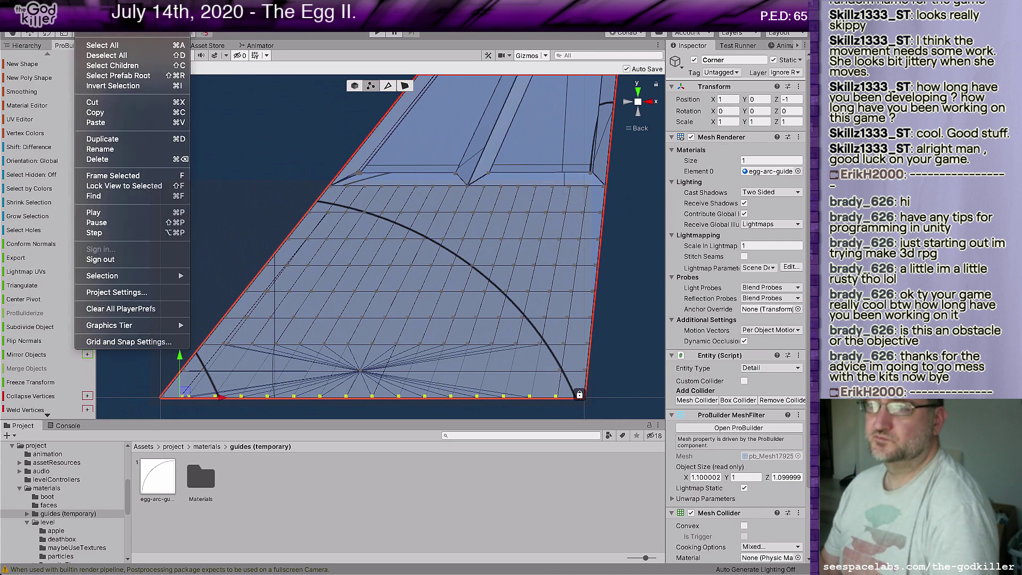
left_click(97, 19)
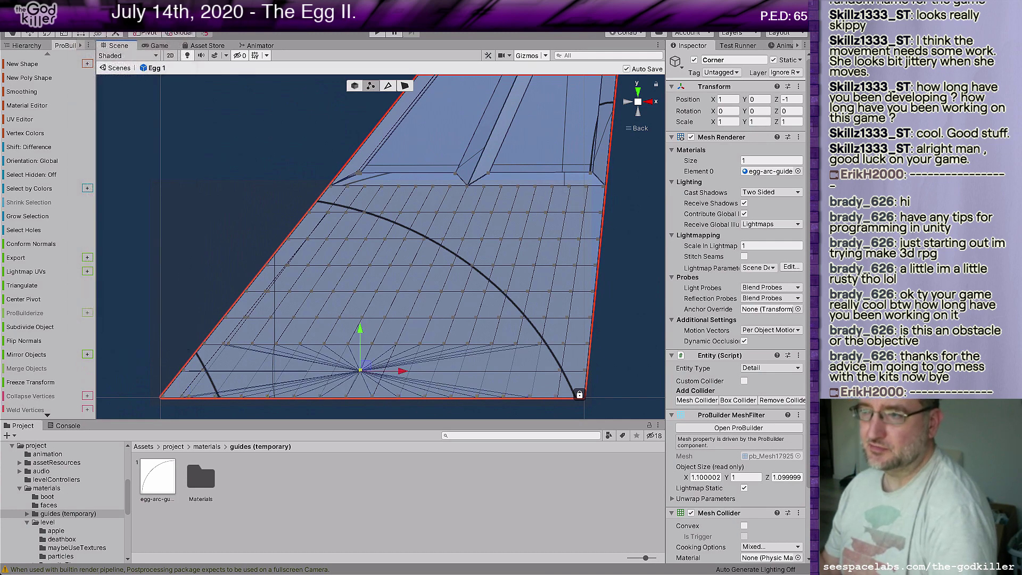
left_click(87, 7)
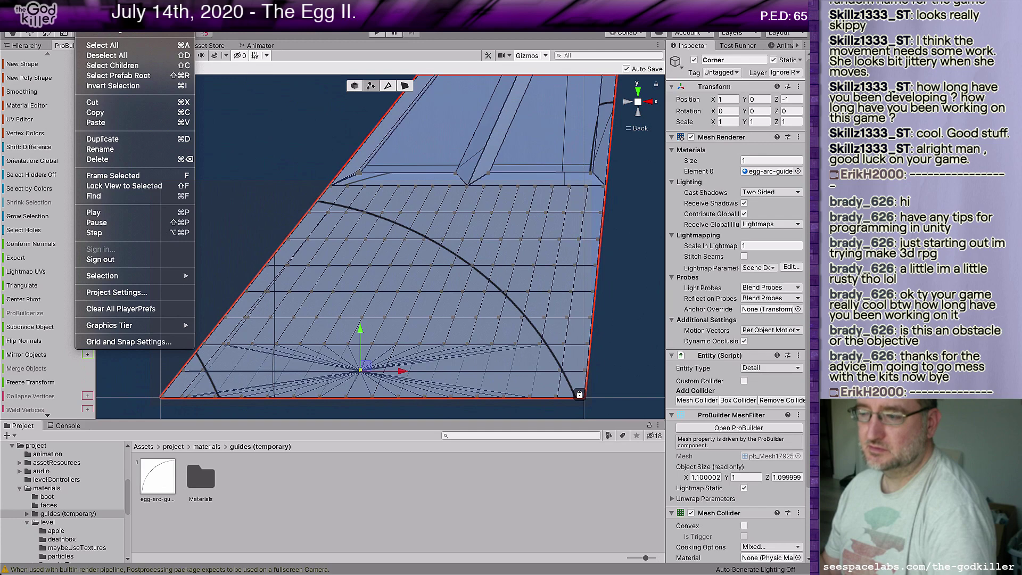
left_click(97, 29)
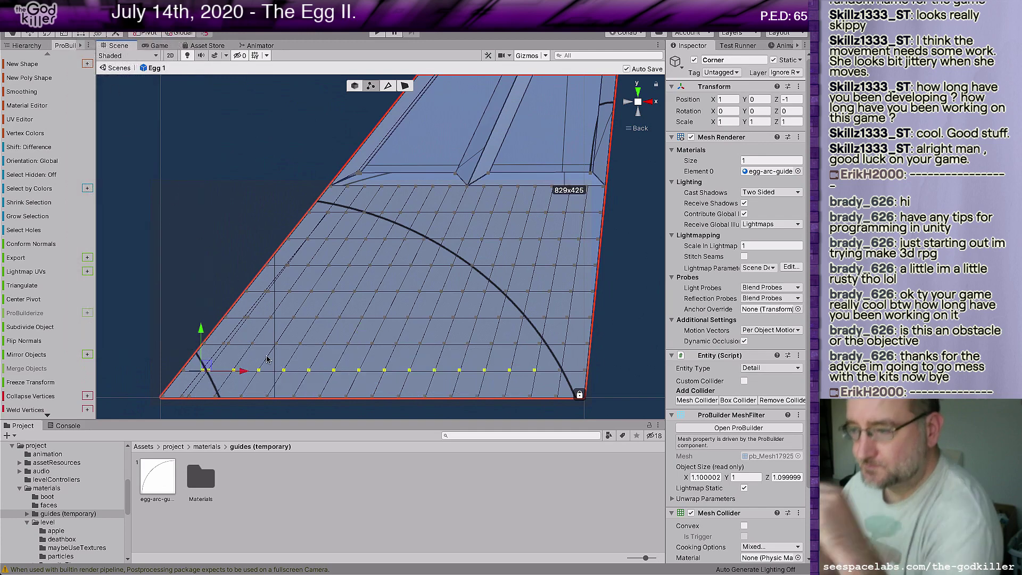
Collapse the inner vertices of the first Corner grid row above the base edge into one vertex, and do the same along the base edge
left_click(224, 365)
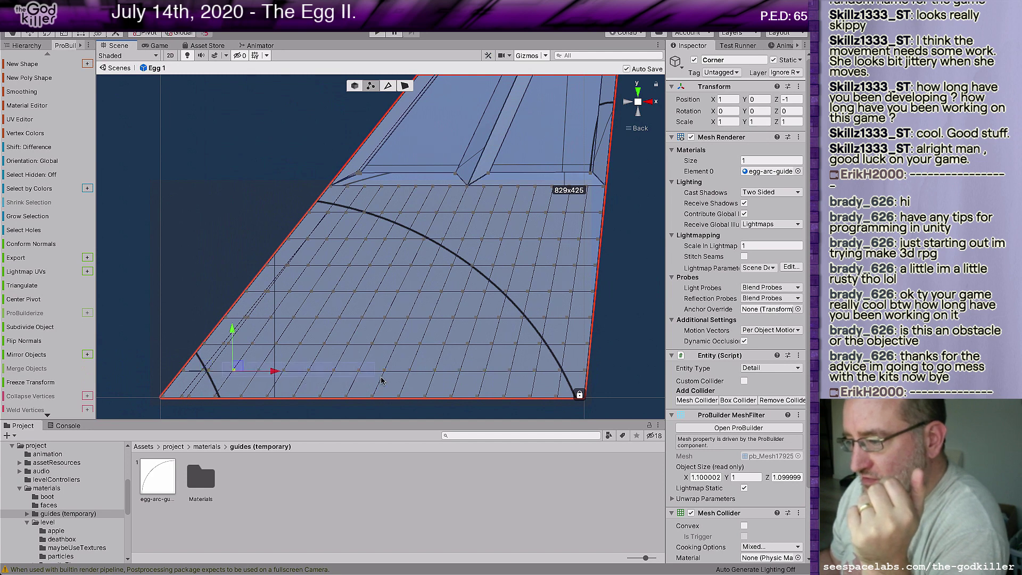
left_click_drag(381, 380, 489, 379)
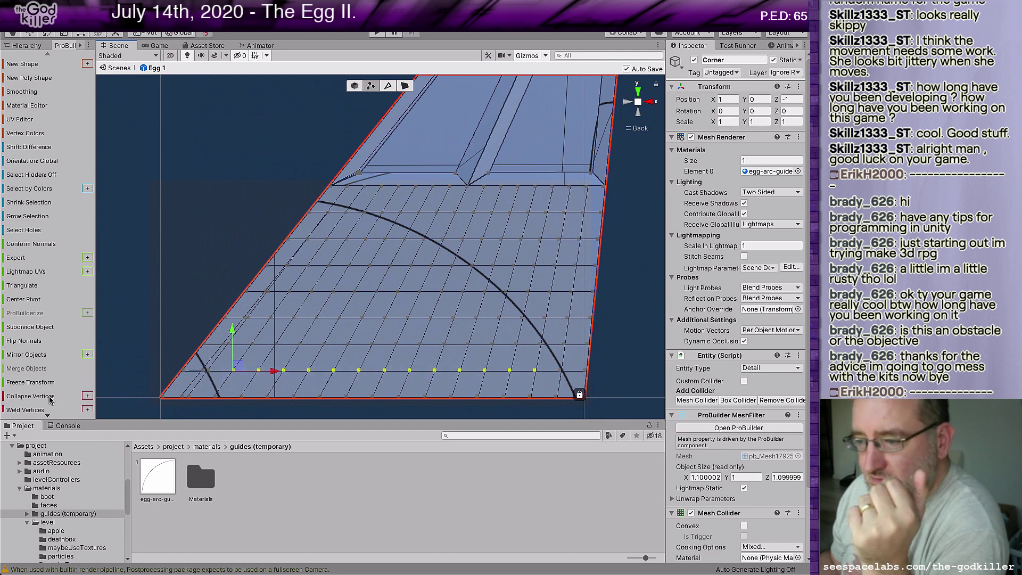
left_click(50, 398)
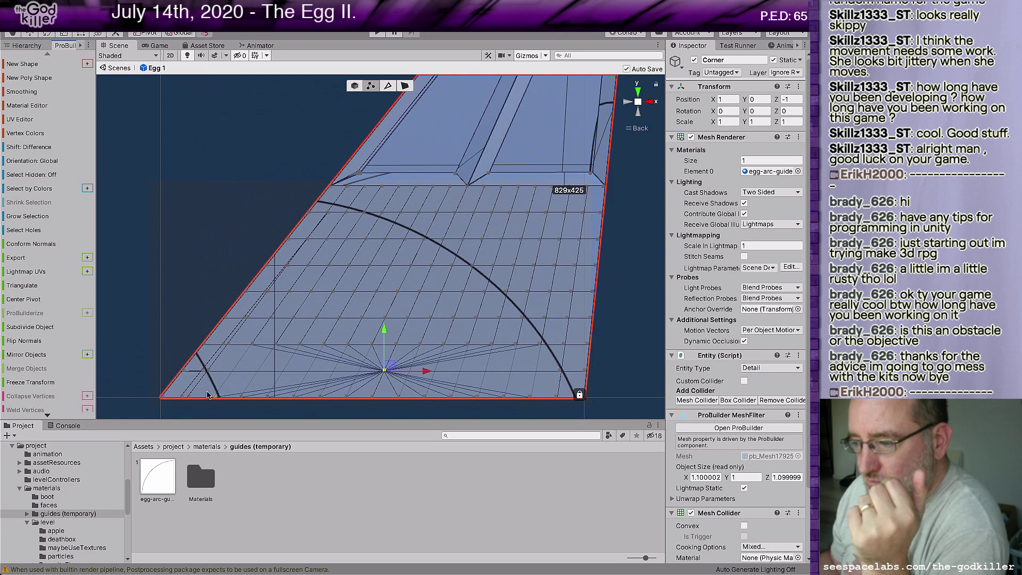
left_click_drag(207, 395, 562, 406)
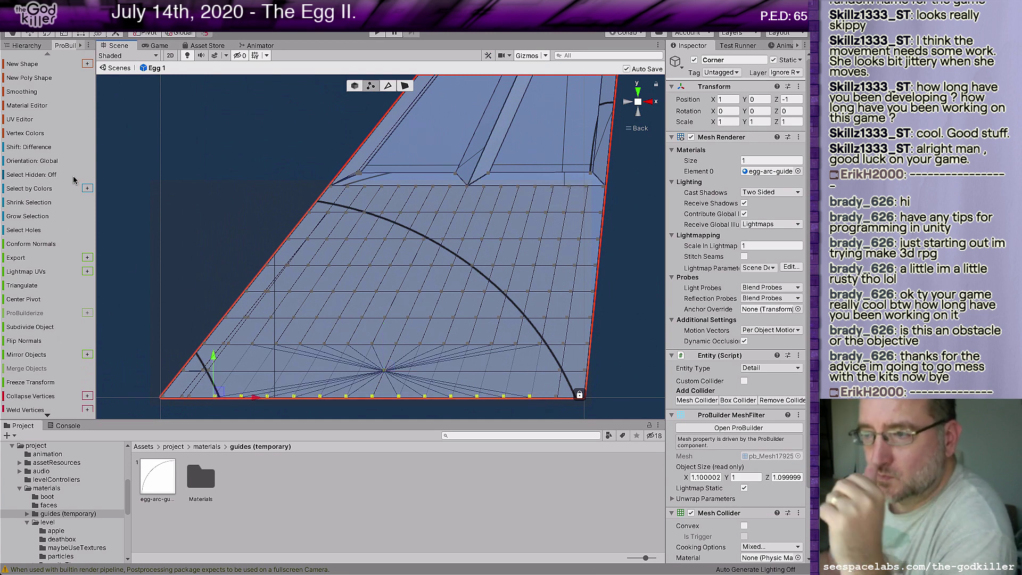
left_click(44, 396)
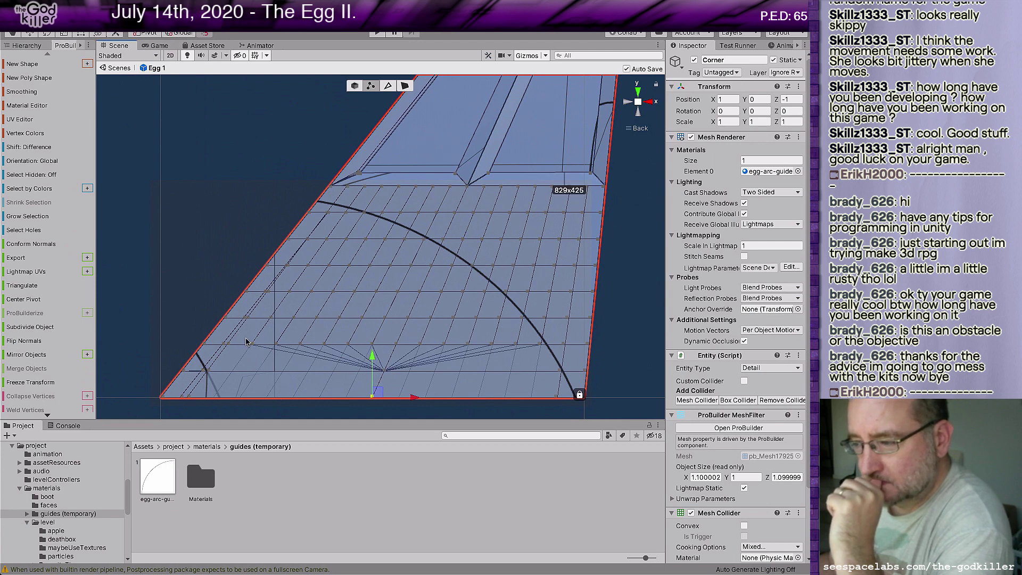
Collapse most inner vertices of the second grid row above the base into one vertex, and do the same for the third row
left_click(524, 353)
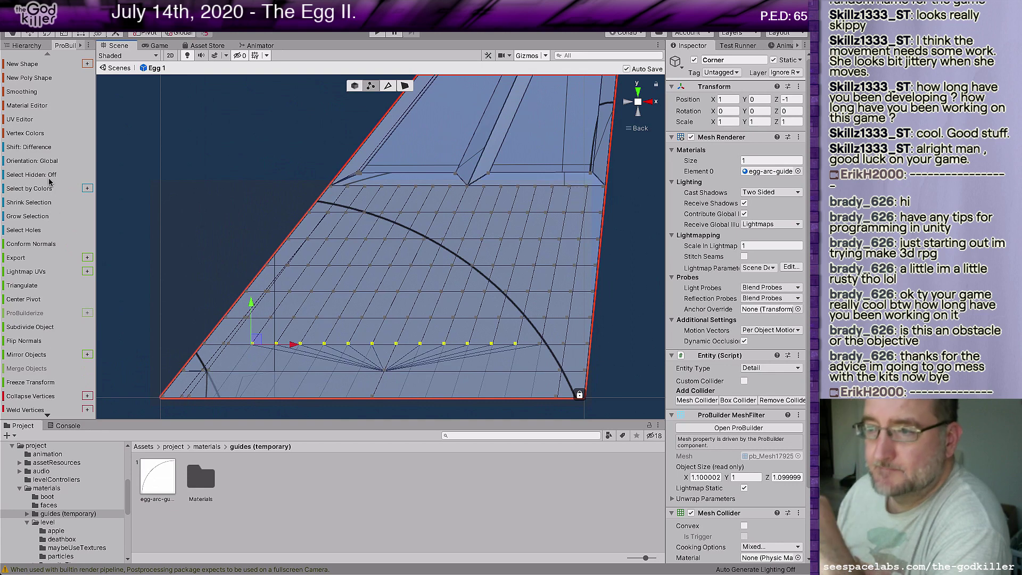
left_click(31, 396)
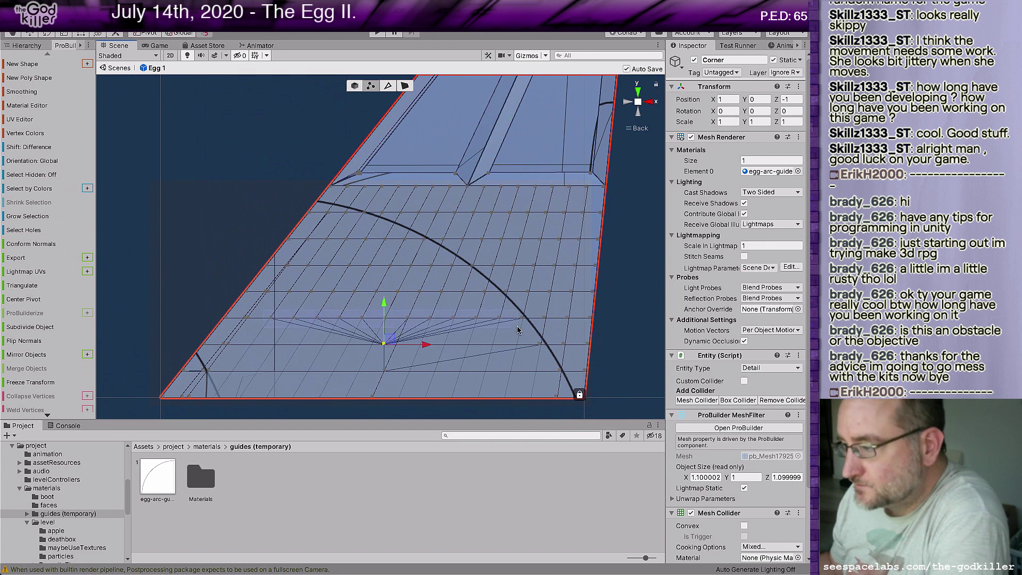
key("ctrl+z")
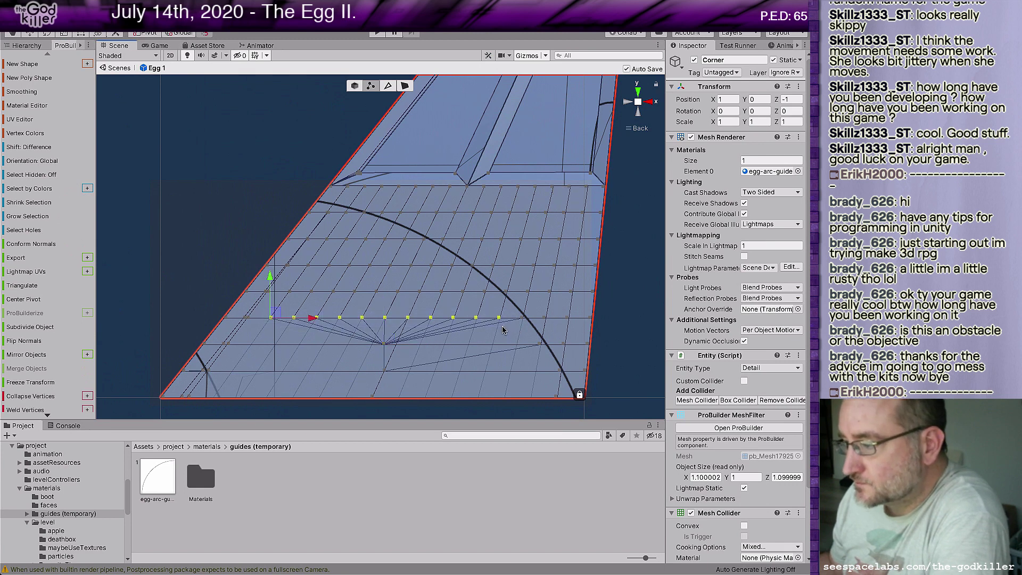
left_click(30, 397)
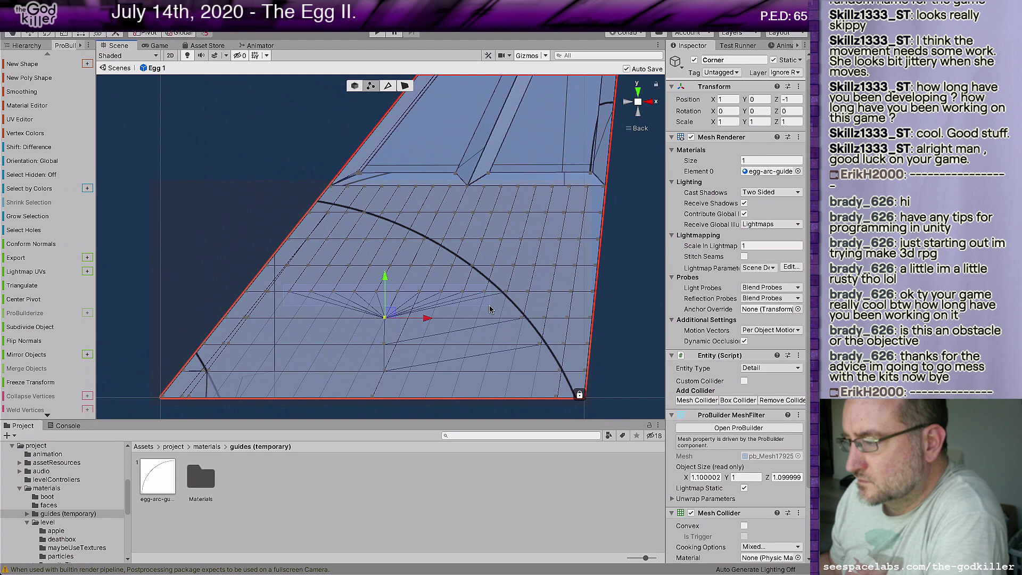
Merge the leftover vertices near the arc on the second and third rows above the base into their rows' collapsed vertices
left_click_drag(490, 309, 490, 308)
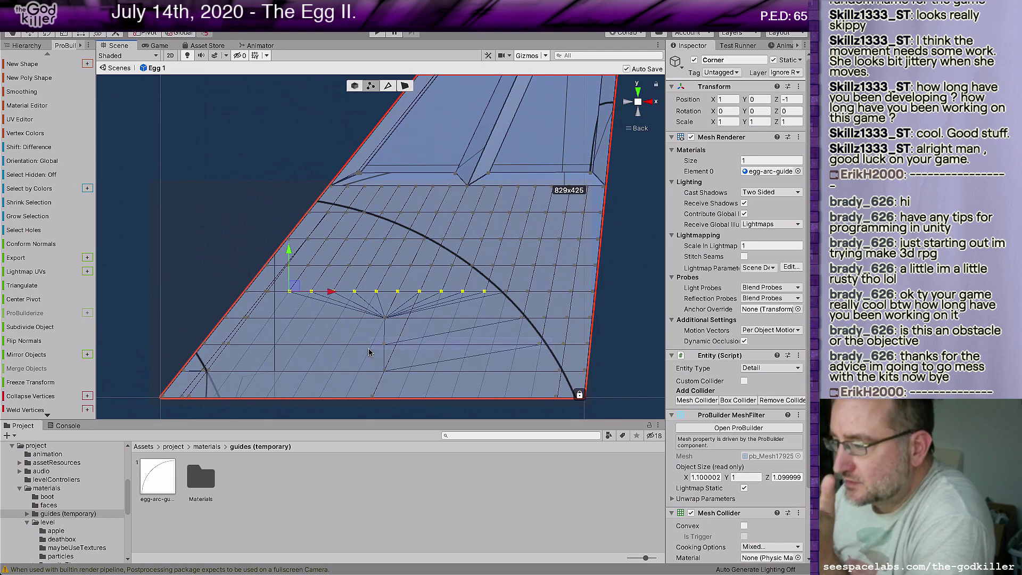
left_click(389, 343)
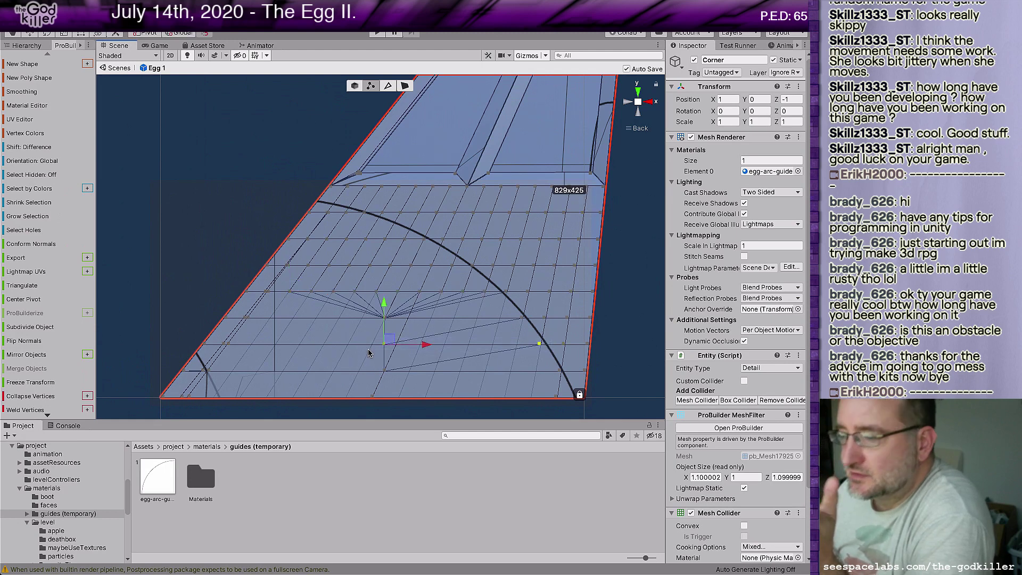
left_click(33, 395)
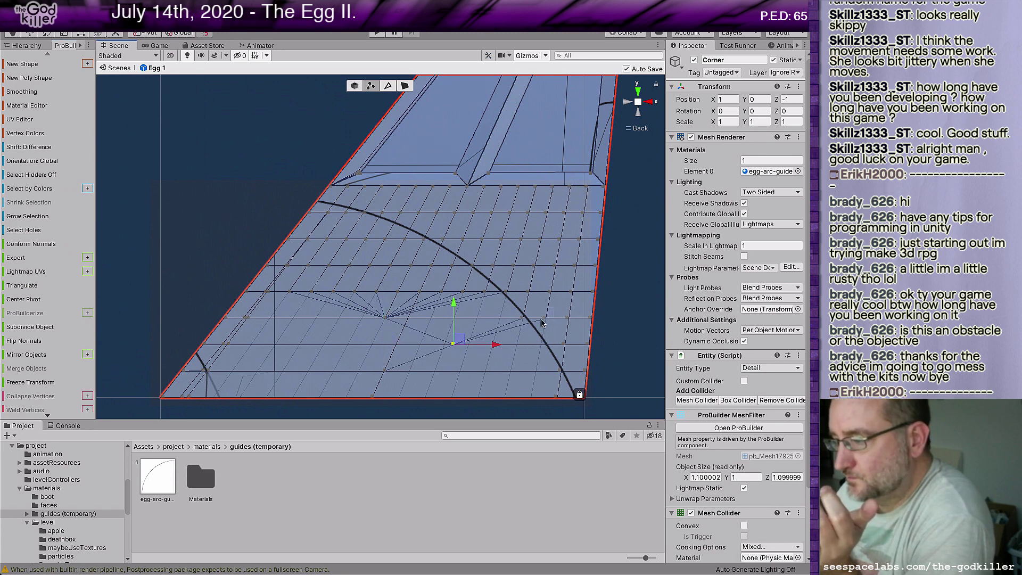
left_click(384, 318)
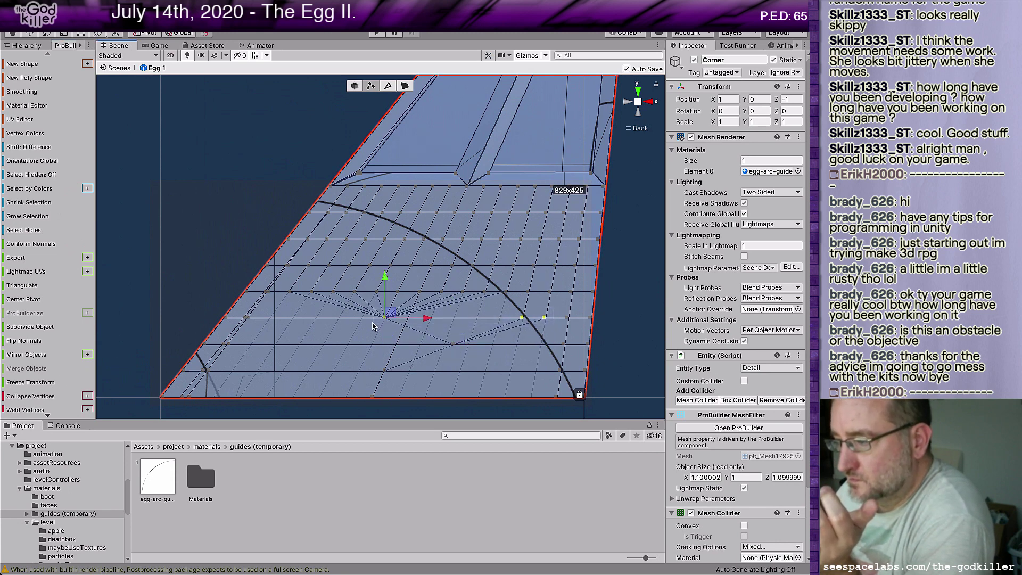
left_click(31, 398)
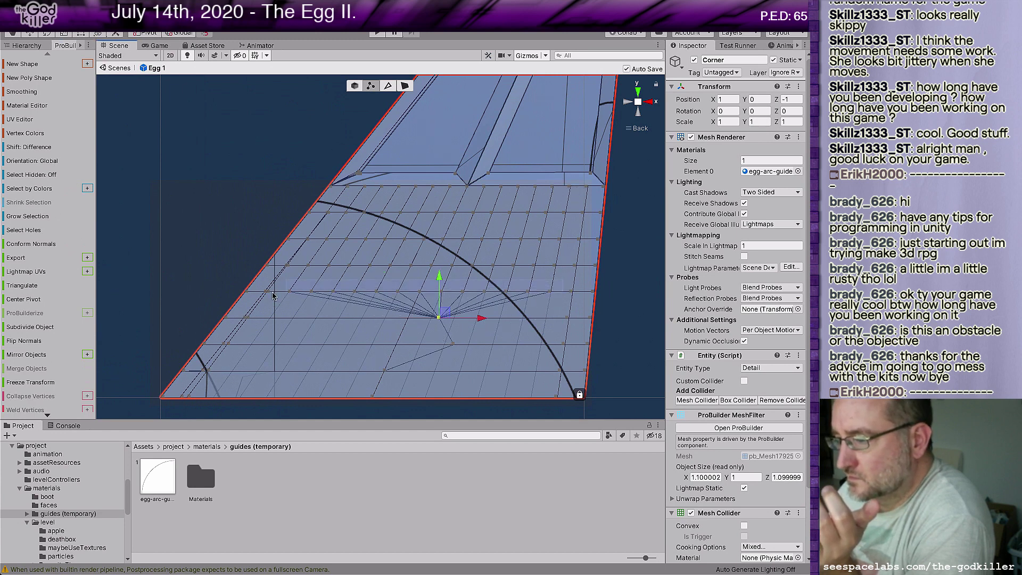
Collapse the inner vertices of the fourth, fifth and sixth grid rows above the base, making one vertex per row
mouse_move(272, 293)
left_mouse_down()
mouse_move(265, 299)
mouse_move(285, 306)
left_mouse_up()
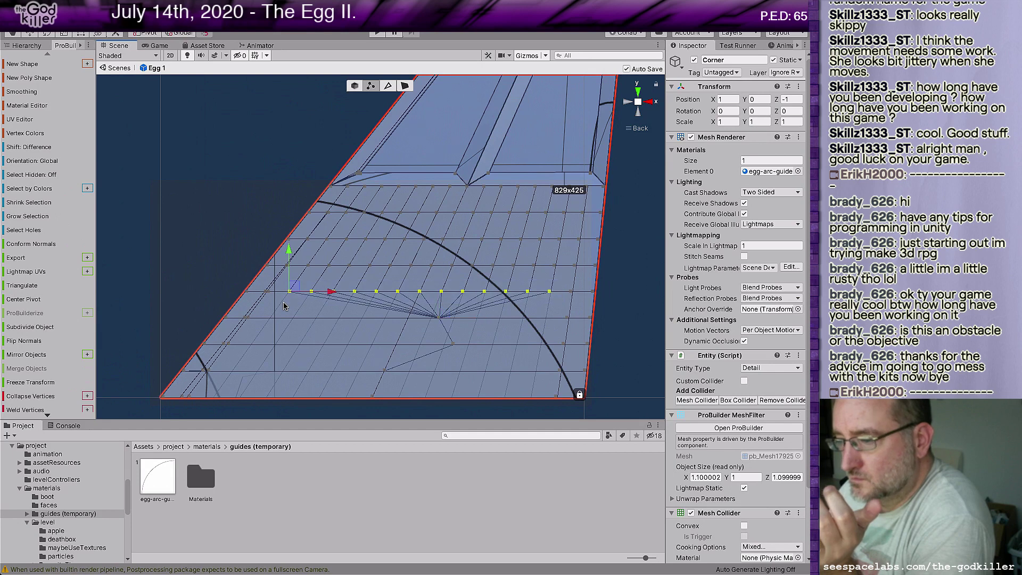
left_click(52, 397)
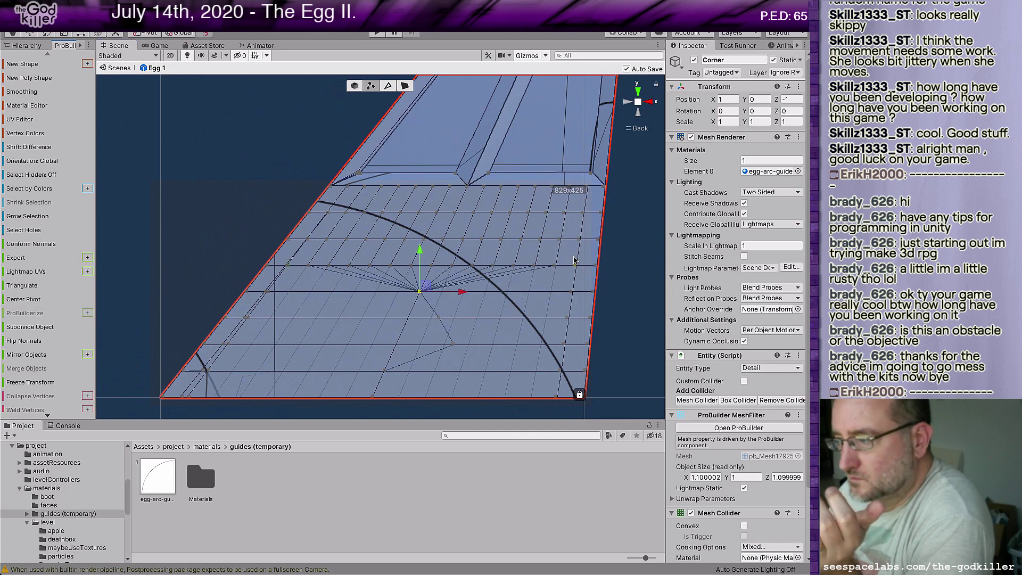
left_click_drag(564, 260, 304, 275)
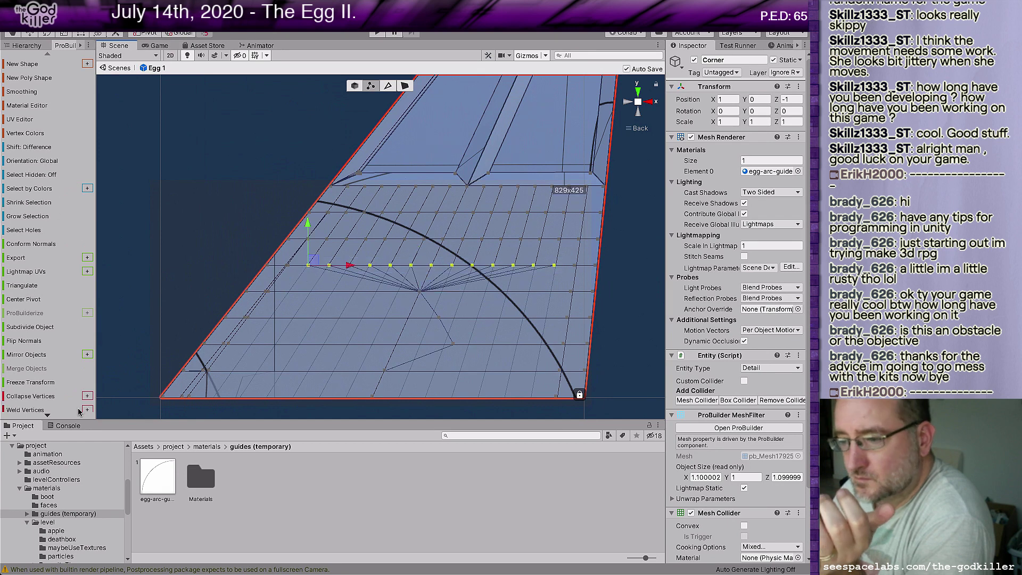
left_click(51, 396)
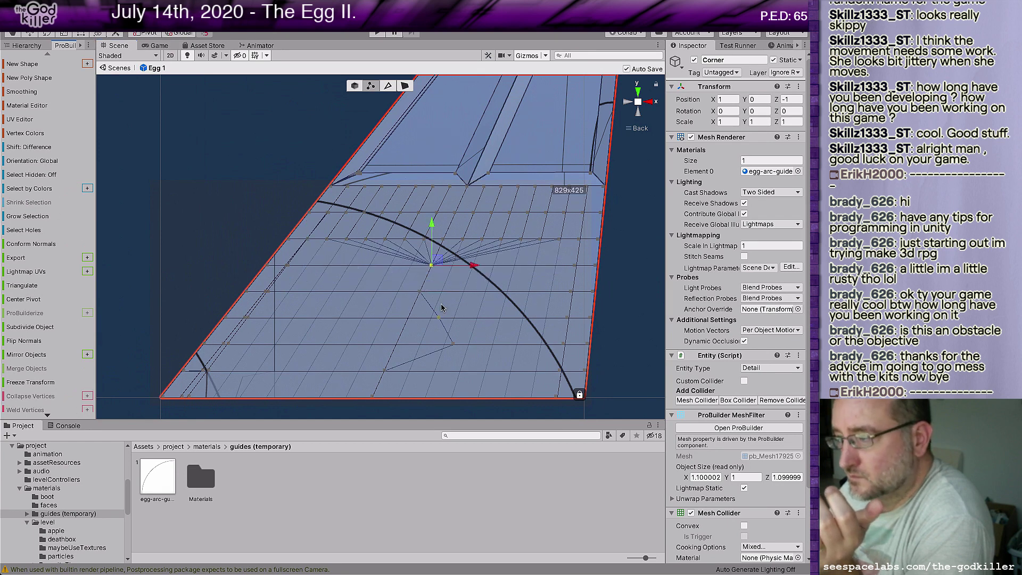
left_click_drag(567, 234, 315, 253)
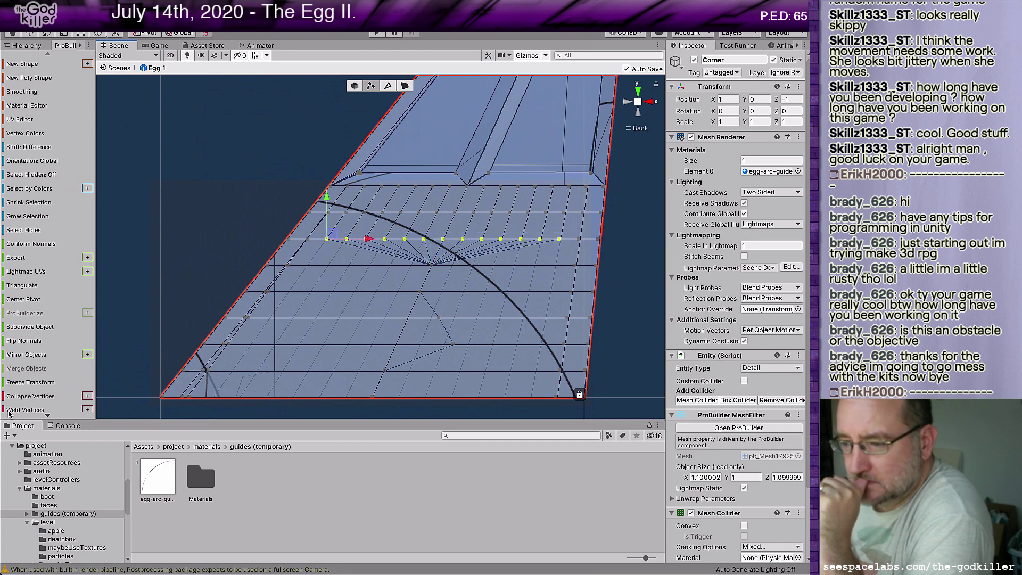
left_click(22, 397)
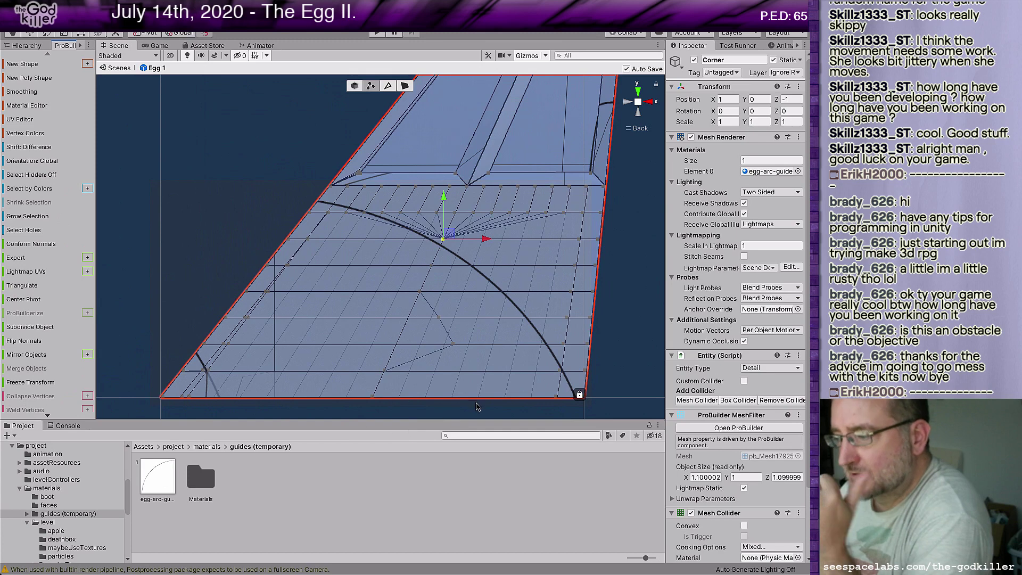
Align the vertices near the mesh's right side horizontally to the arc guide on the base edge and the three rows above it
left_click(549, 397)
left_click_drag(604, 402, 612, 395)
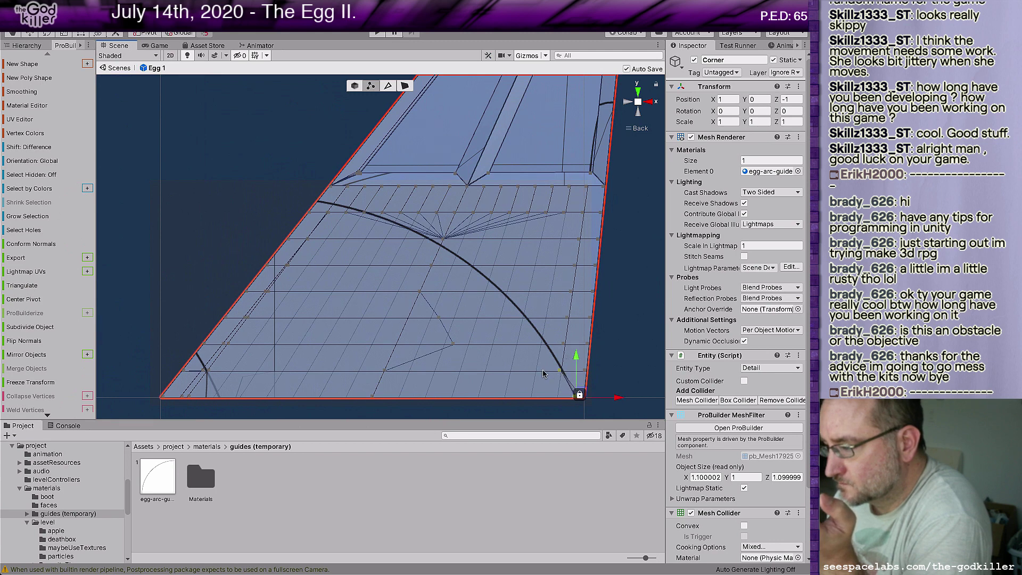
left_click(560, 370)
left_click_drag(604, 371, 601, 371)
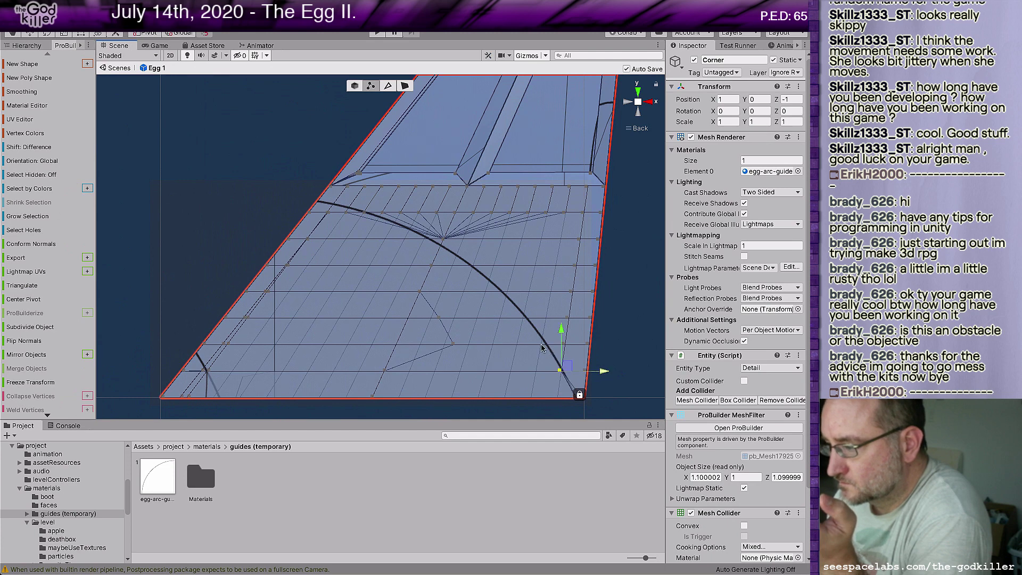
left_click(548, 342)
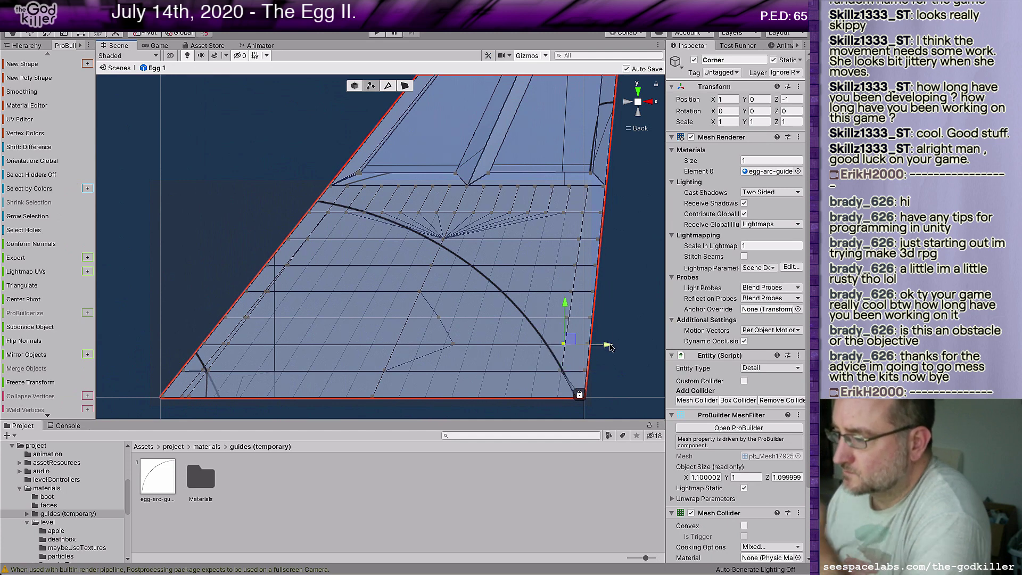
left_click_drag(605, 347, 574, 319)
left_click(567, 317)
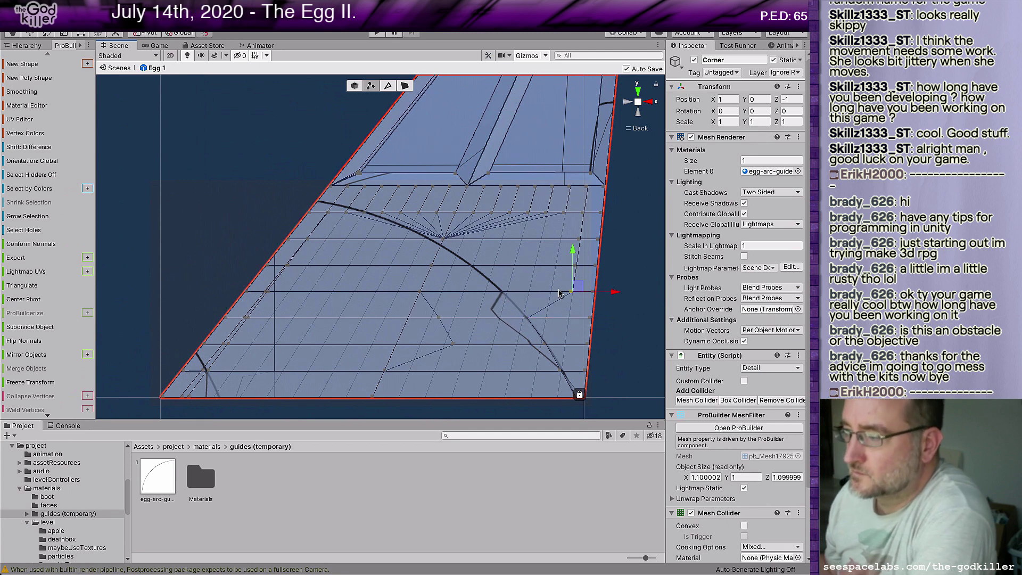
Slide the right-side inner vertices of the fourth and fifth rows above the base horizontally onto the arc guide
left_click(568, 291)
left_click_drag(611, 293, 548, 288)
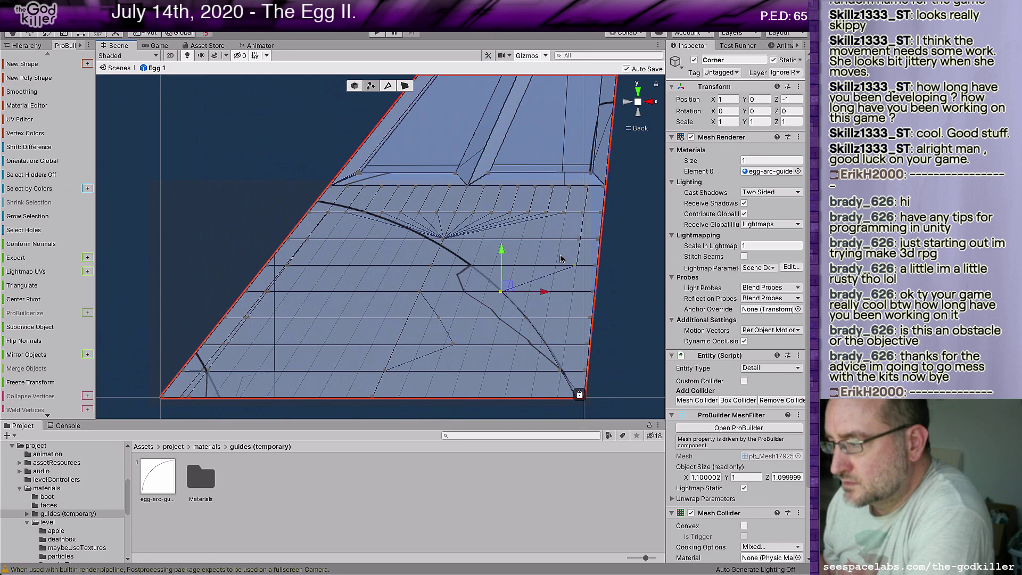
left_click(575, 264)
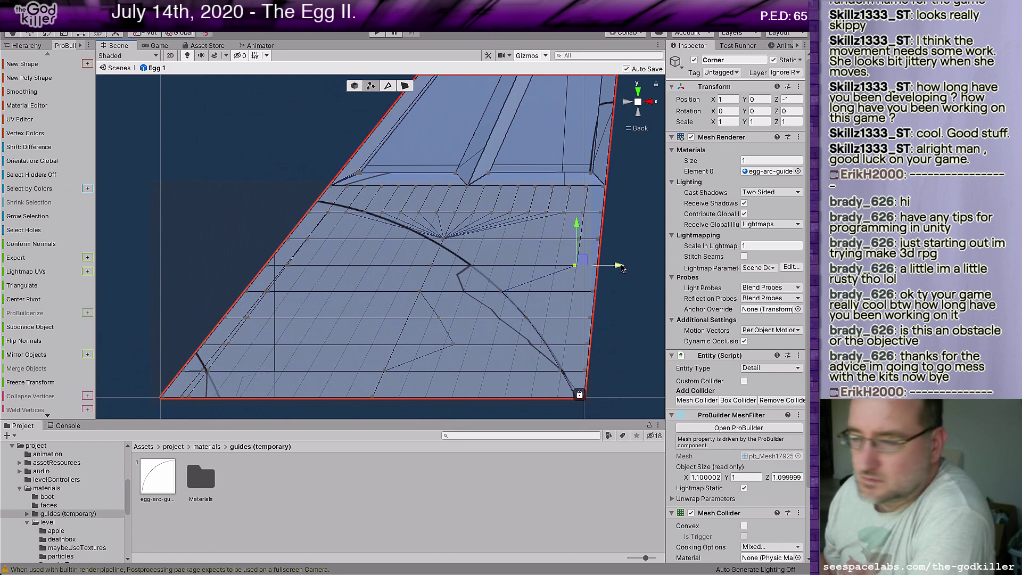
left_click_drag(621, 268, 520, 263)
Shift the sixth row's collapsed vertex left towards the mesh's slanted edge, and slide that row's right-side inner vertex onto the arc guide
left_click(558, 239)
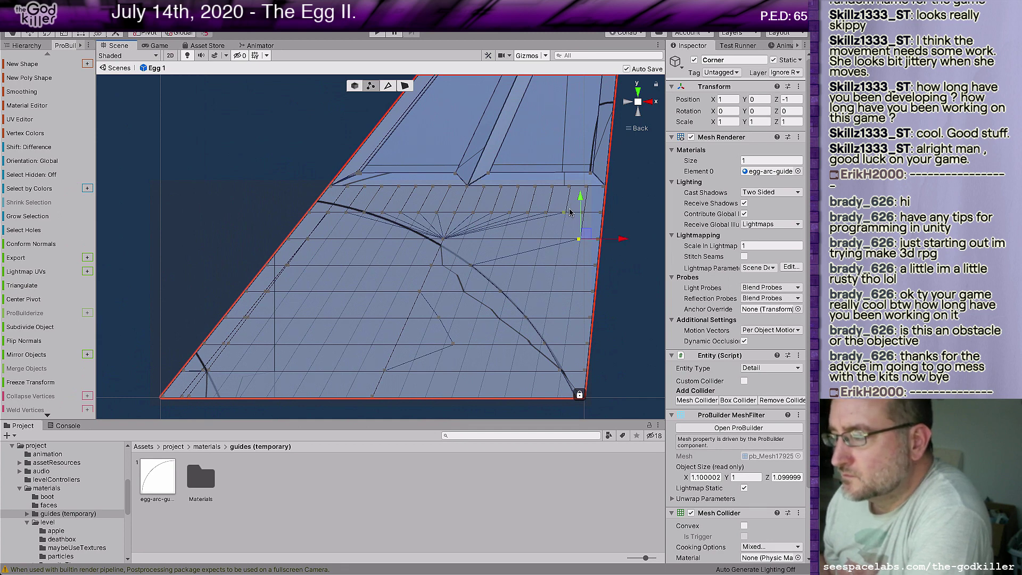
left_click(429, 244)
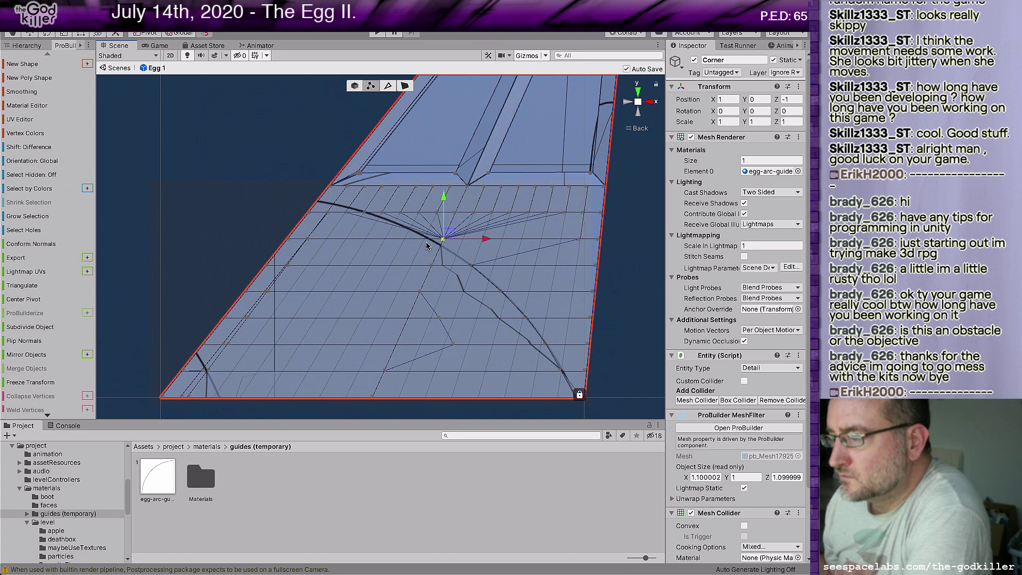
left_click_drag(485, 240, 375, 241)
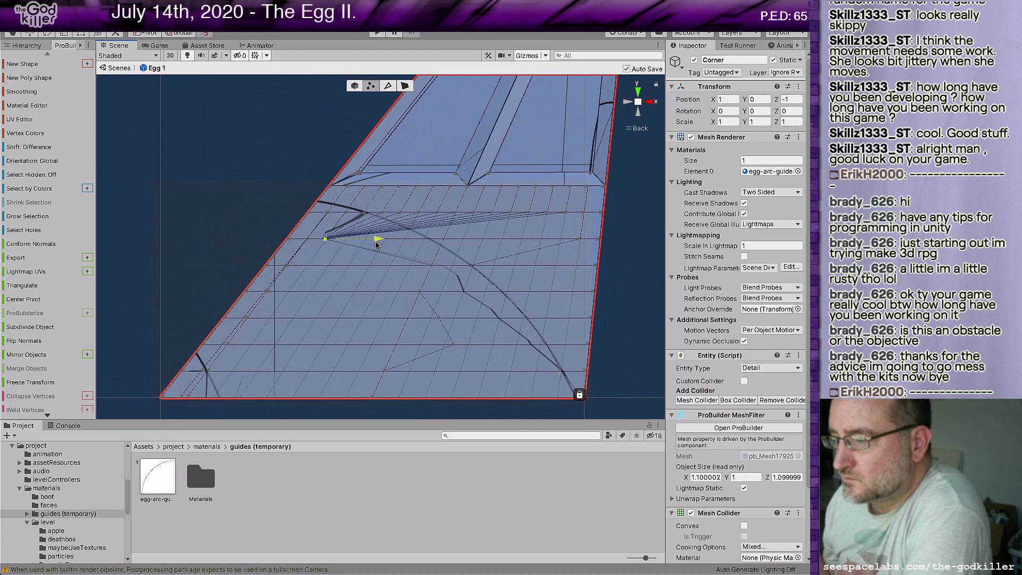
left_click(546, 245)
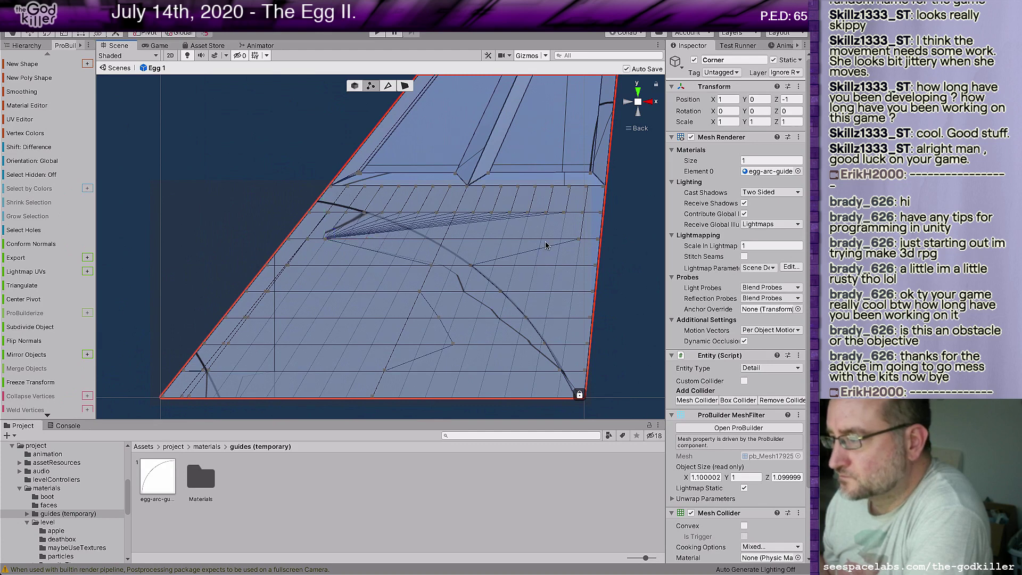
left_click(579, 240)
left_click_drag(613, 233, 476, 230)
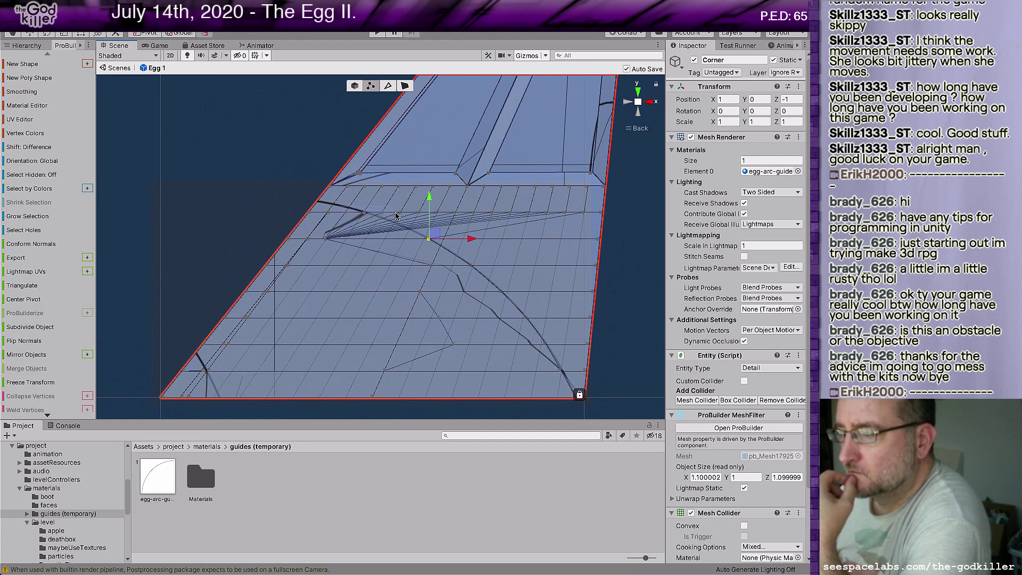
Collapse the inner vertices of the seventh row above the base into one vertex, and likewise the left portion of the grid's top row
double_click(569, 218)
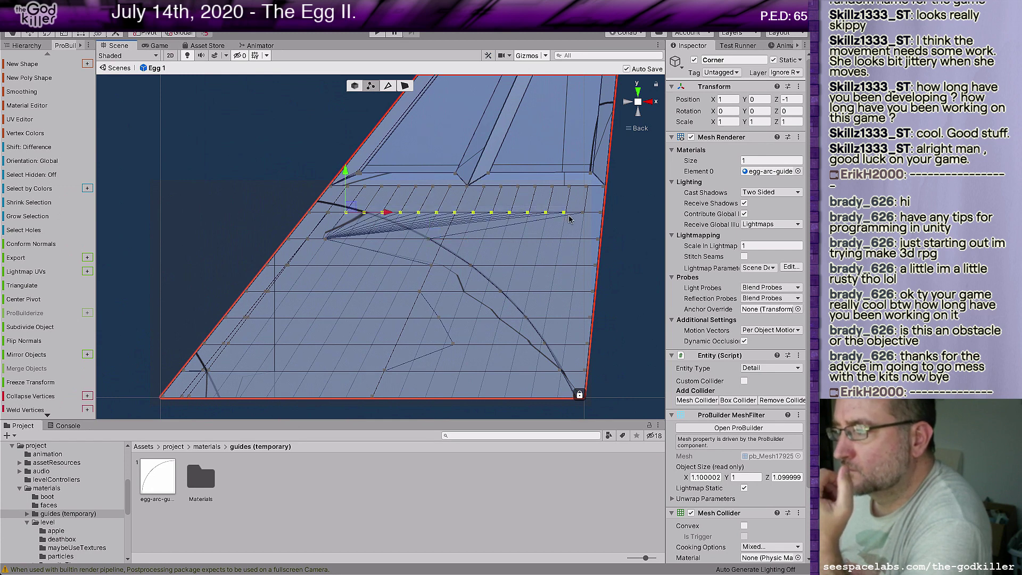
left_click(29, 397)
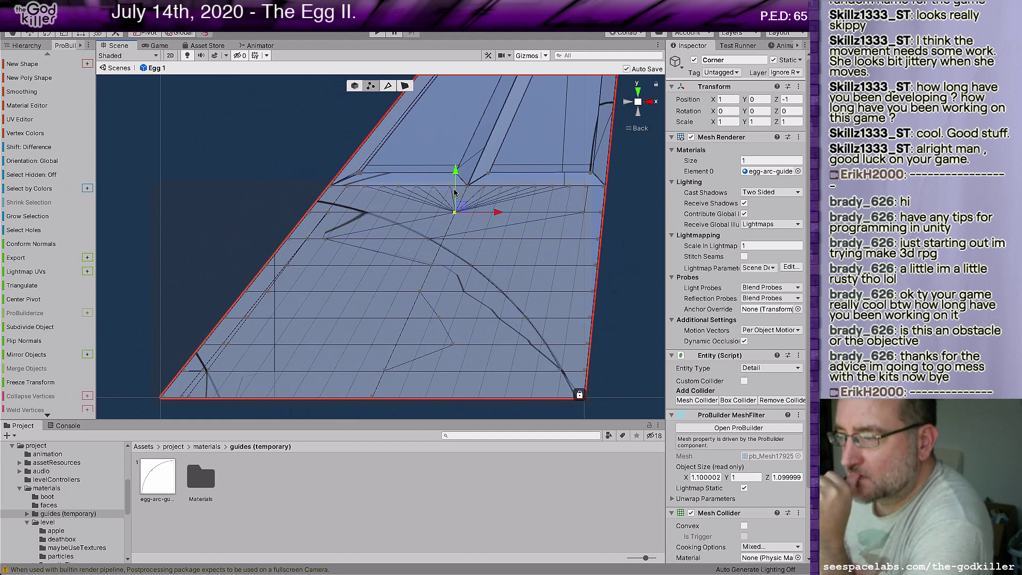
left_click_drag(455, 192, 358, 181)
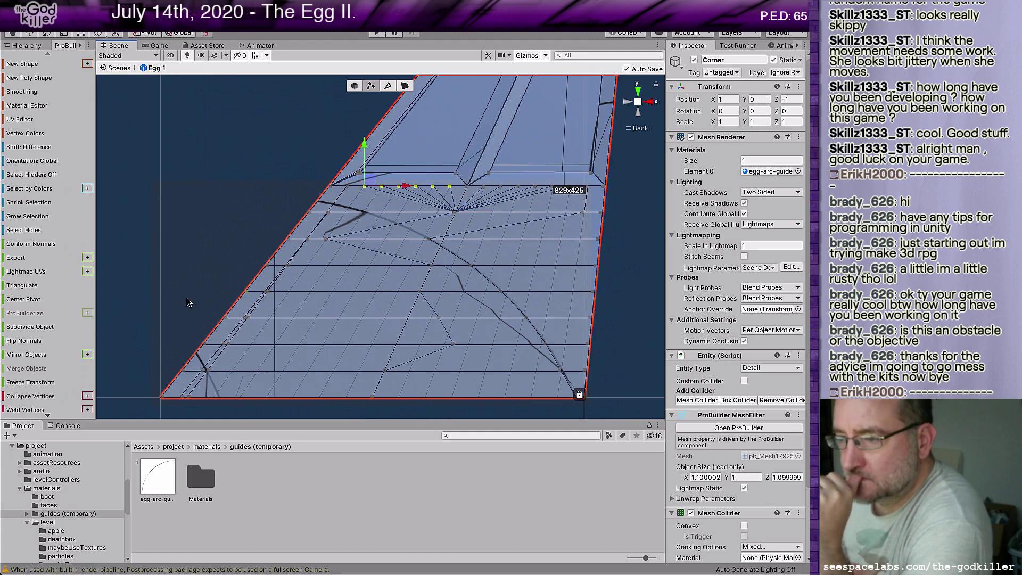
left_click(40, 398)
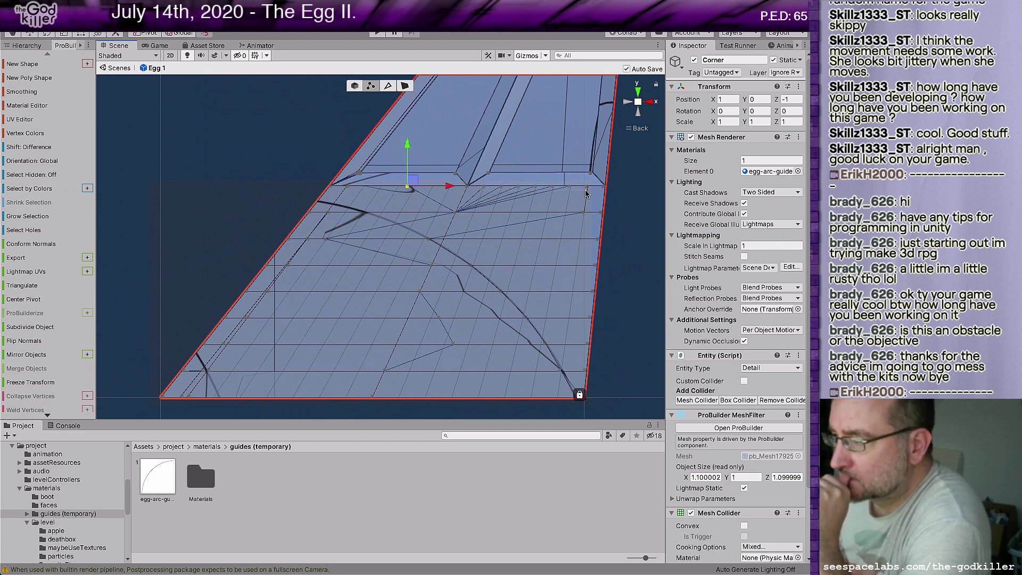
Collapse the right portion of the grid's top row into one vertex, and merge the seventh row's two inner vertices into one
key("ctrl+z")
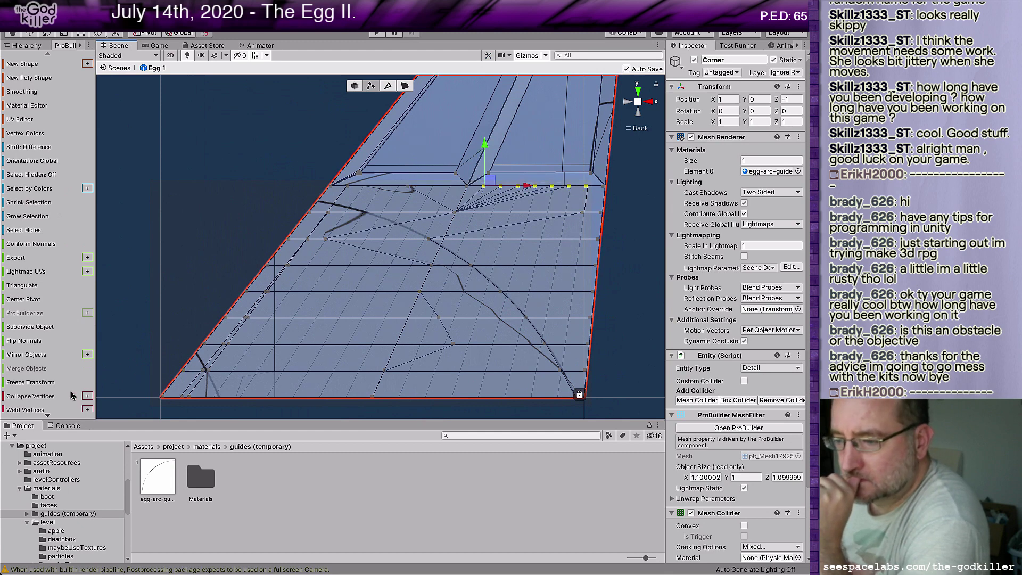
left_click(52, 400)
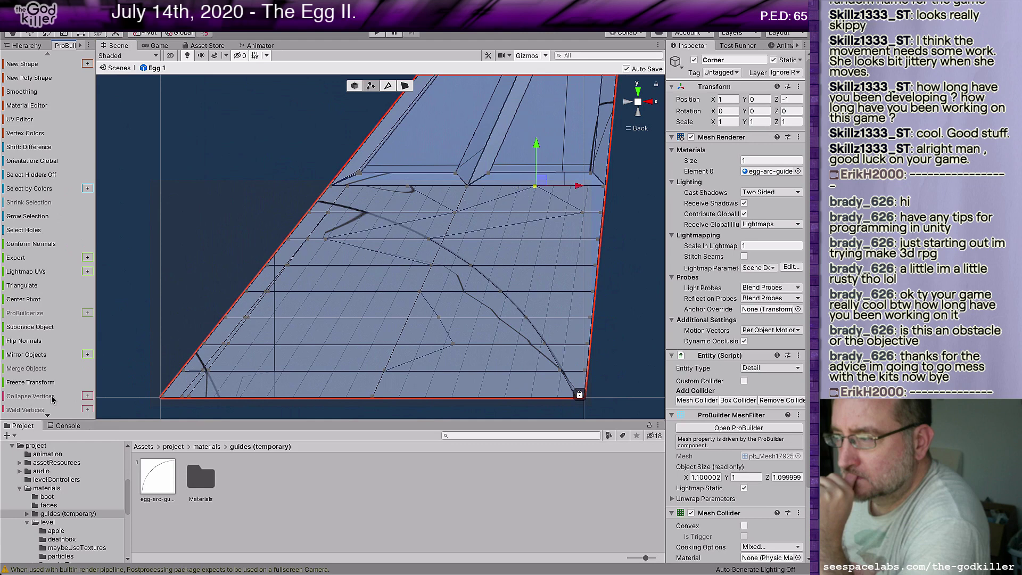
left_click(445, 212)
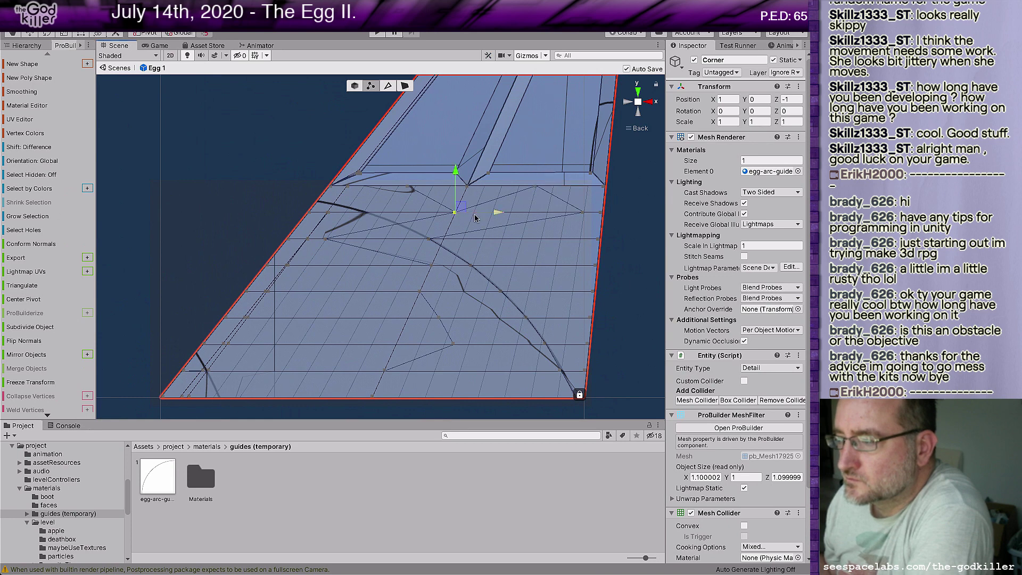
left_click_drag(496, 212, 395, 213)
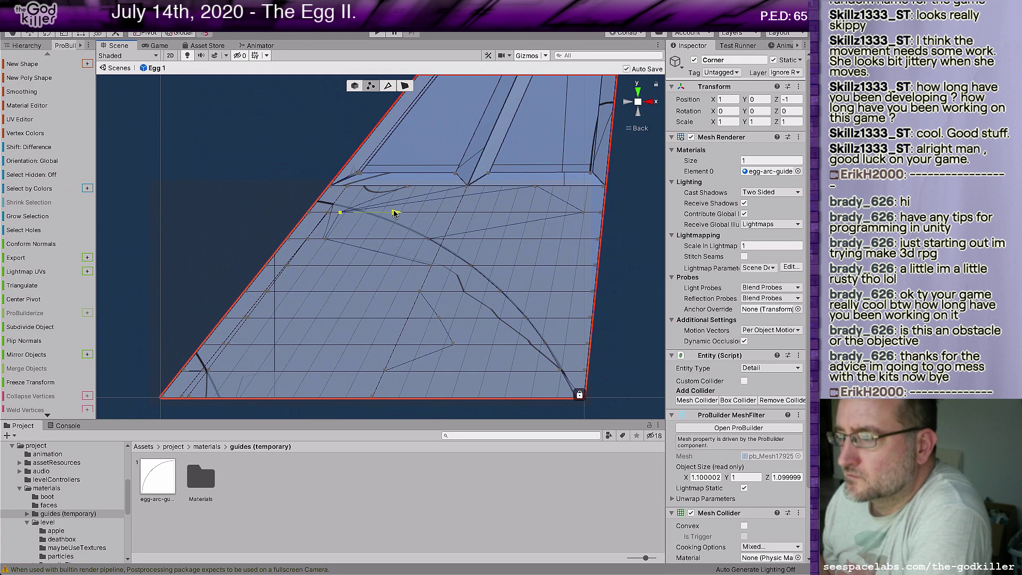
left_click_drag(395, 213, 395, 213)
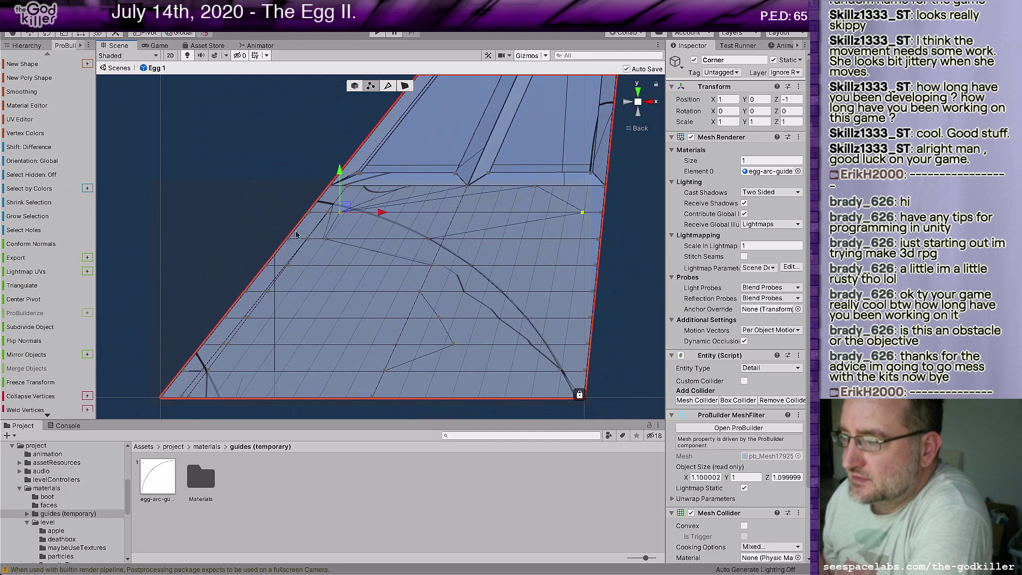
left_click(28, 396)
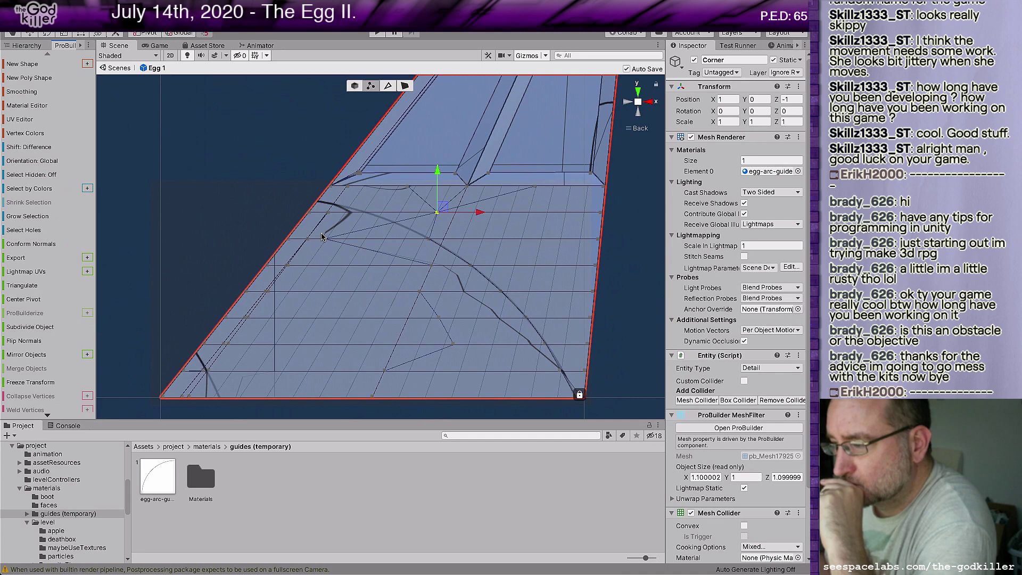
In the fifth and fourth rows above the base, collapse each pair of inner vertices into one and slide it horizontally onto the arc guide
left_click(488, 275)
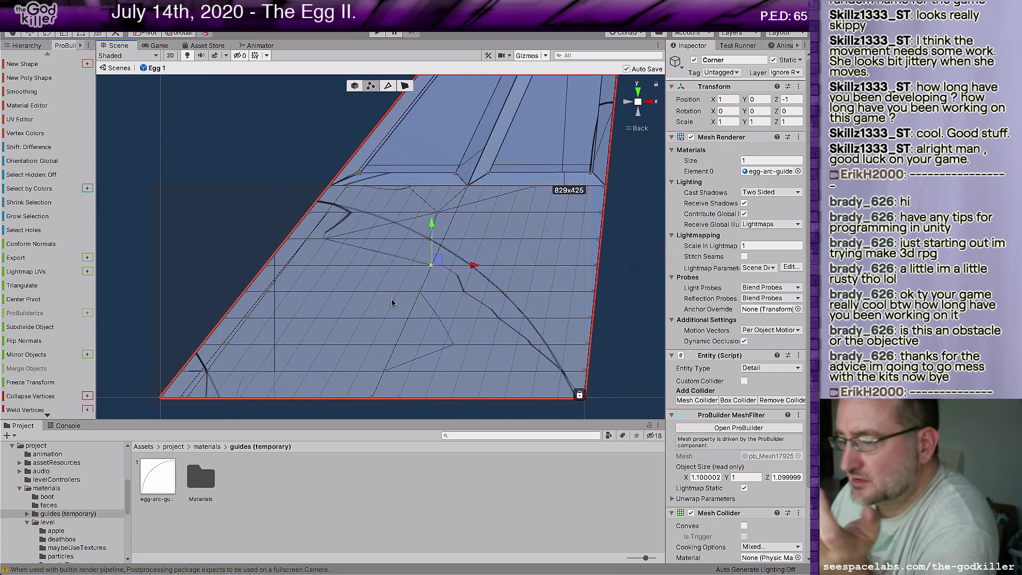
left_click(34, 397)
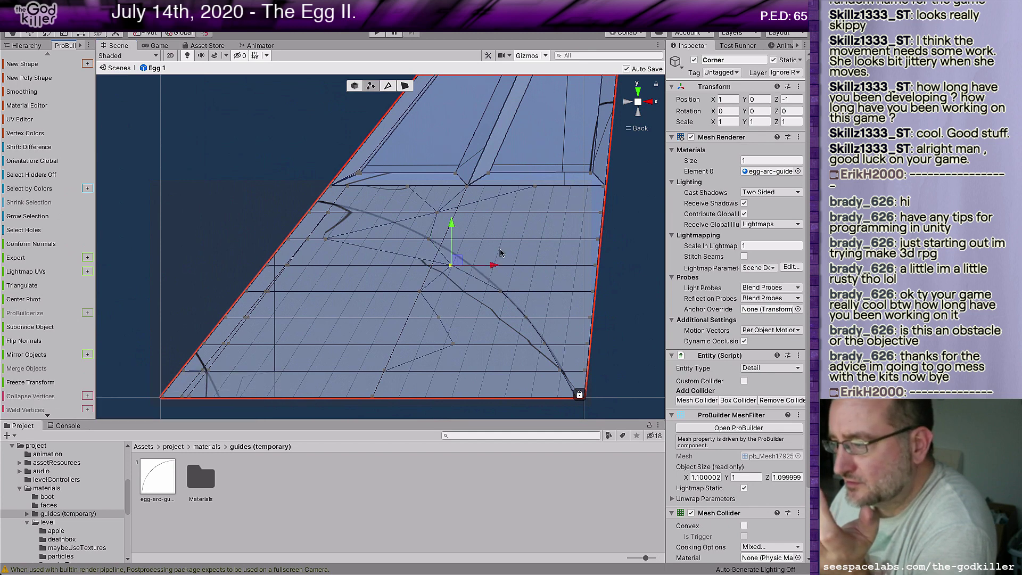
left_click_drag(493, 269, 510, 265)
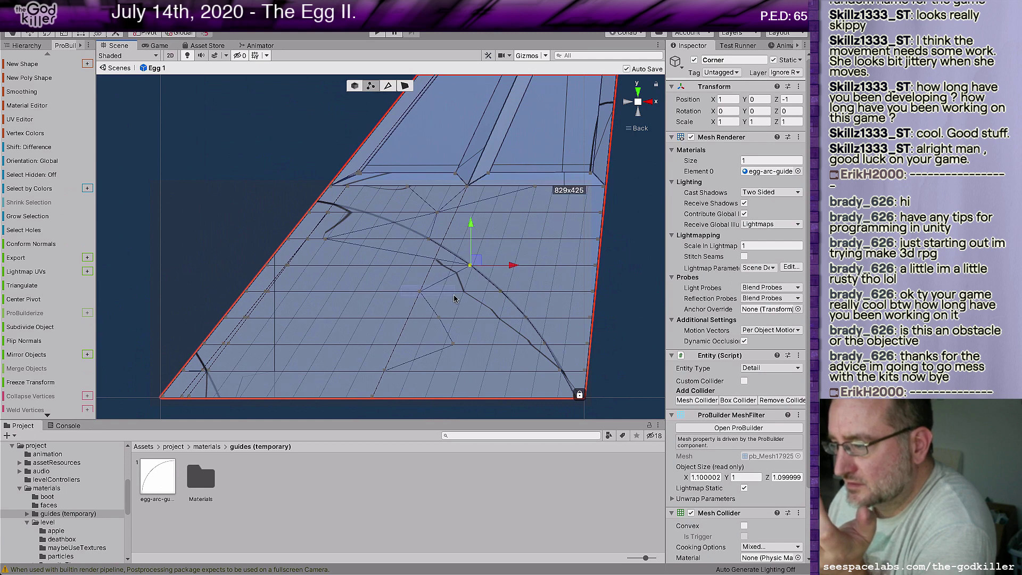
key("ctrl+z")
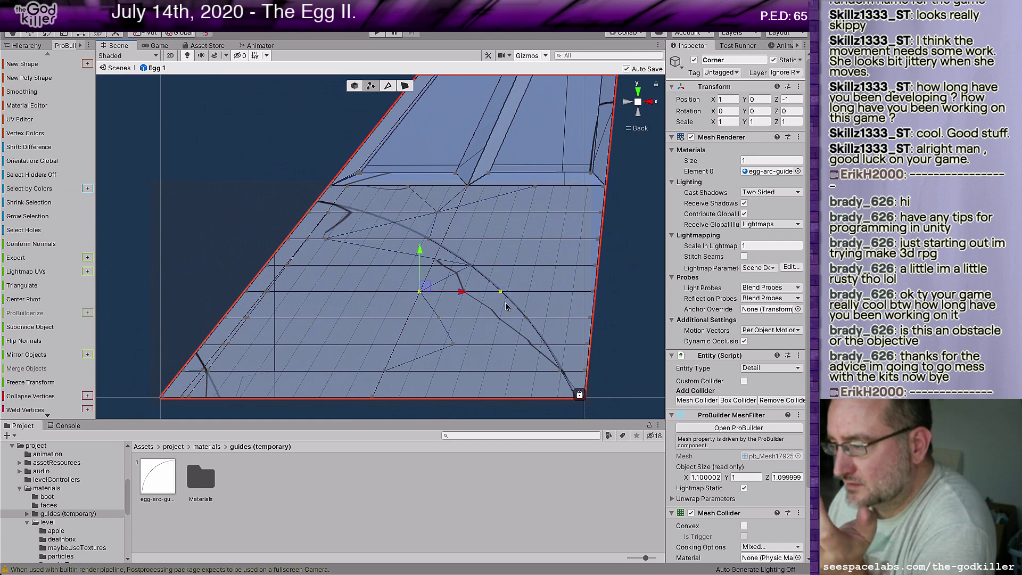
left_click(33, 399)
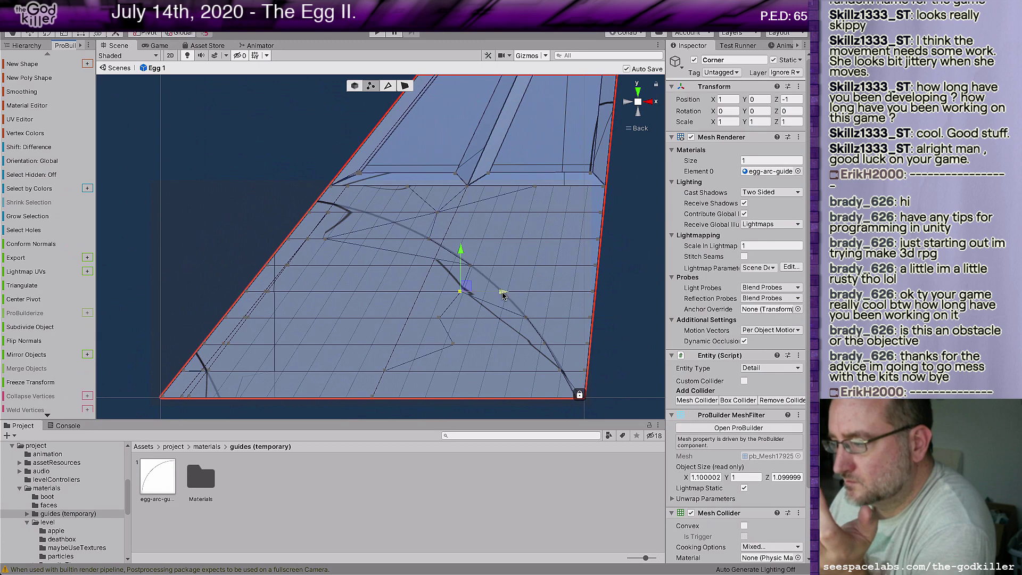
left_click_drag(504, 292, 542, 292)
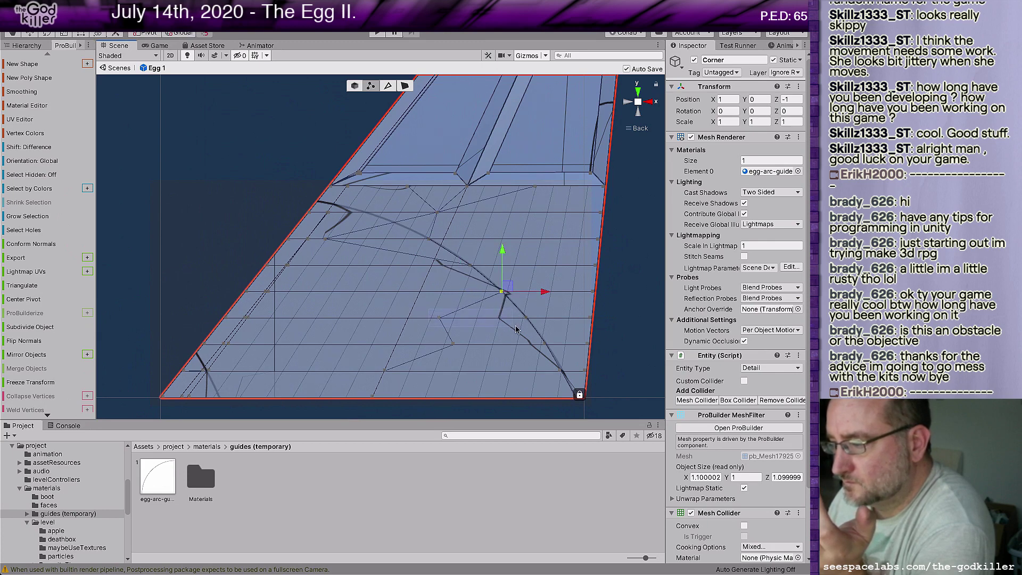
Collapse the inner vertex pairs of the third and second rows above the base, sliding each merged vertex horizontally onto the arc guide
left_click(526, 317)
left_click(438, 317, "shift")
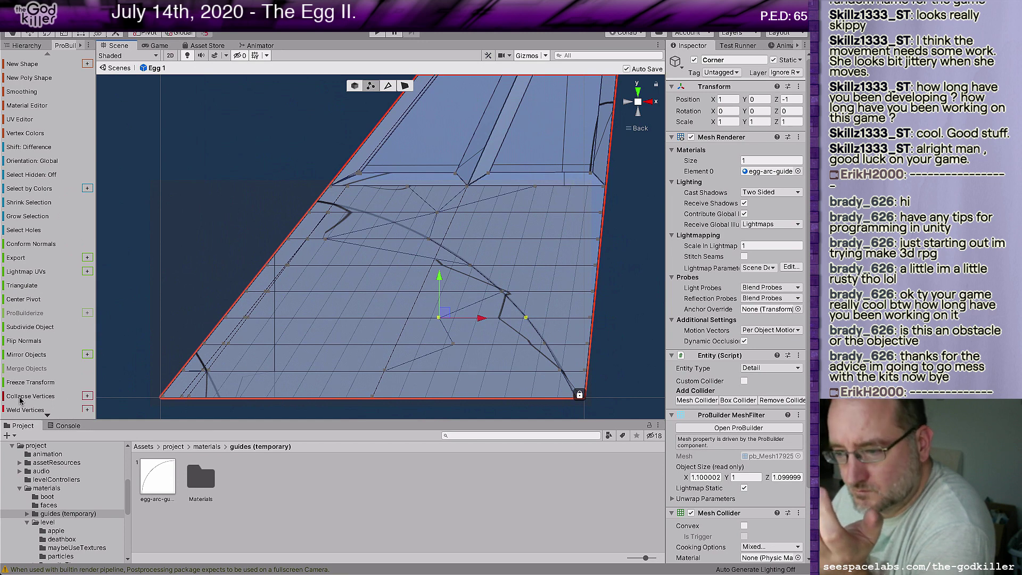
left_click(20, 400)
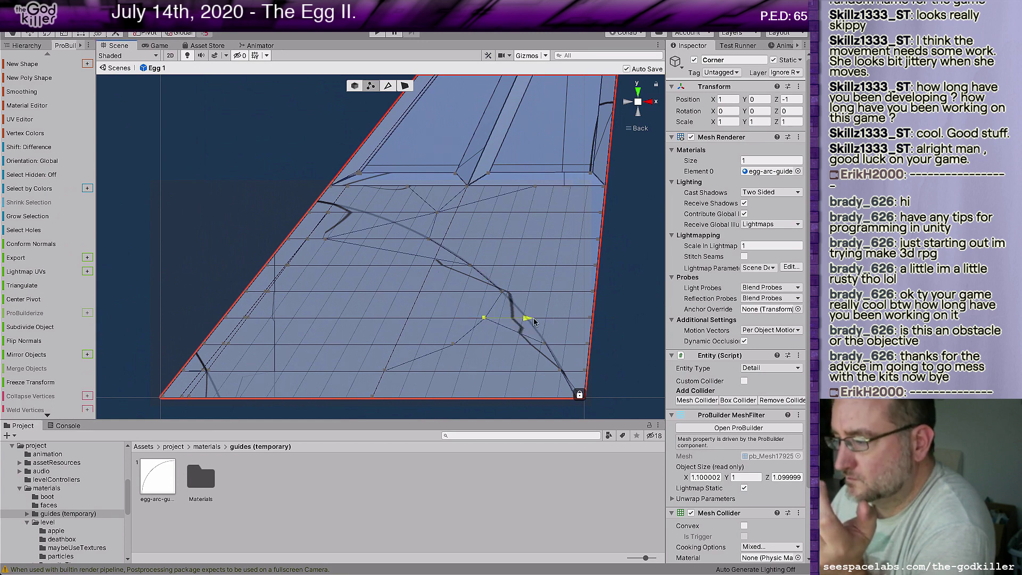
left_click_drag(534, 321, 576, 321)
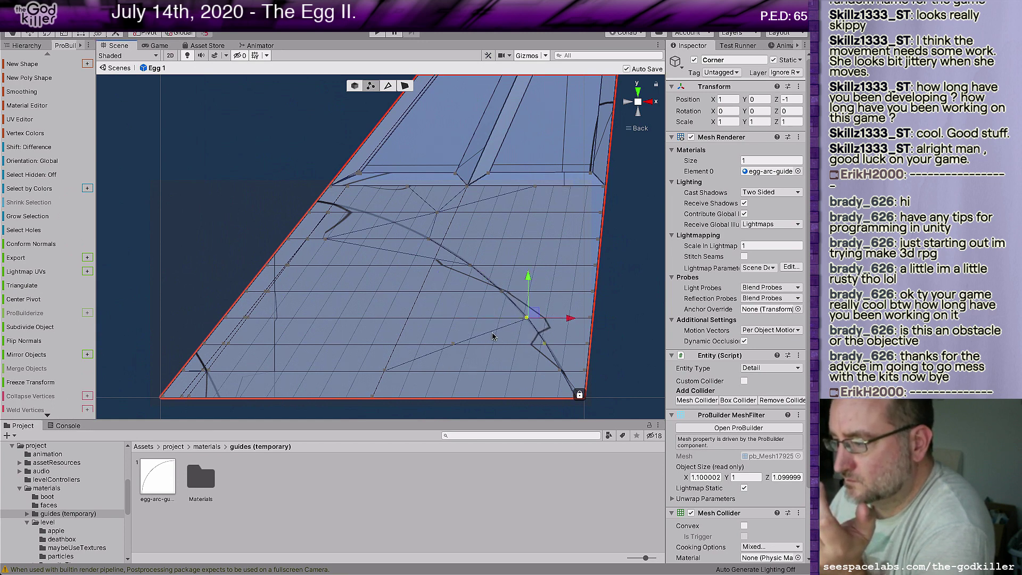
left_click(451, 343)
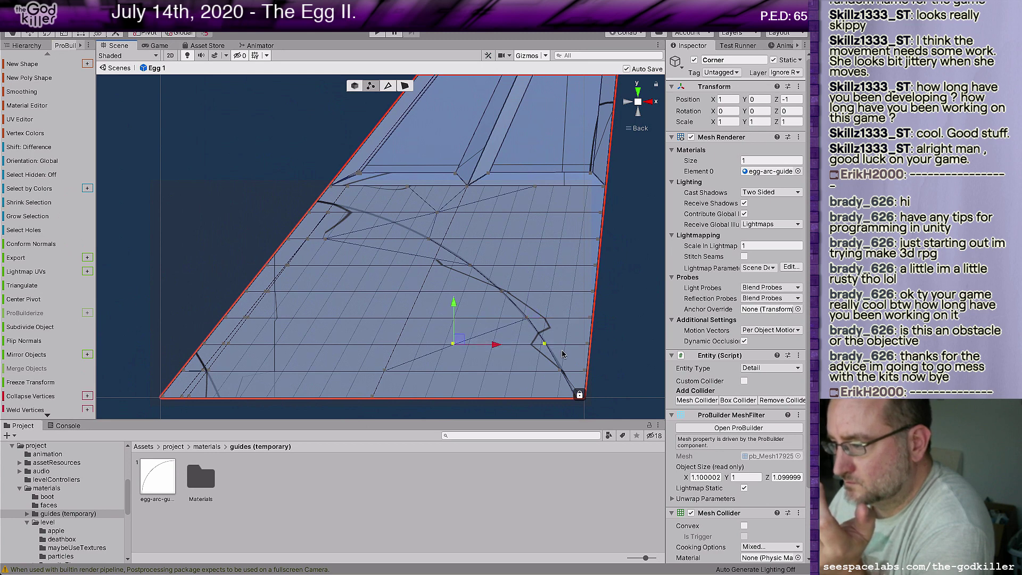
left_click(45, 400)
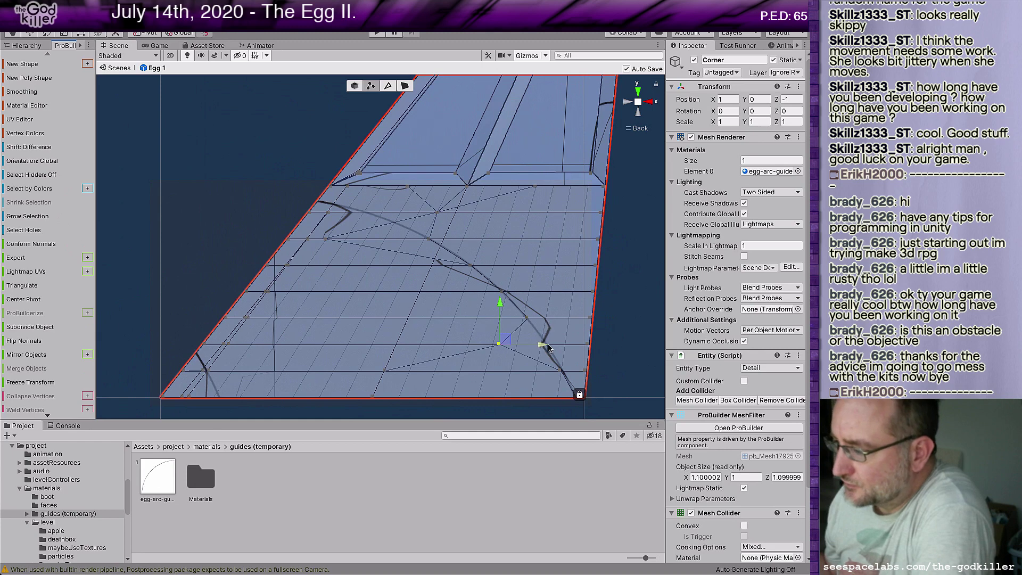
left_click_drag(541, 346, 579, 344)
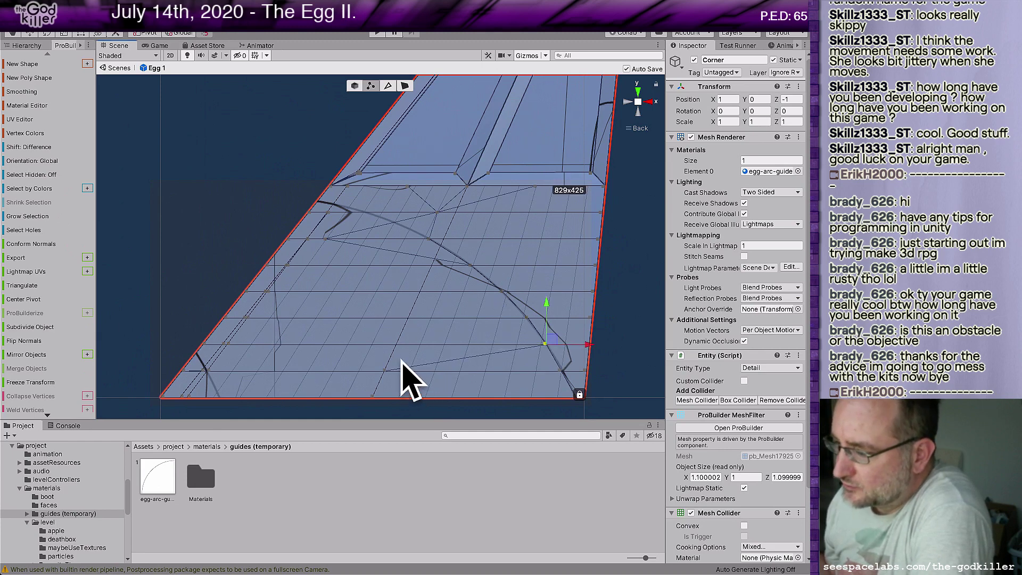
Collapse the two inner vertices of the first row above the base into one and slide it horizontally onto the arc guide
left_click(569, 379)
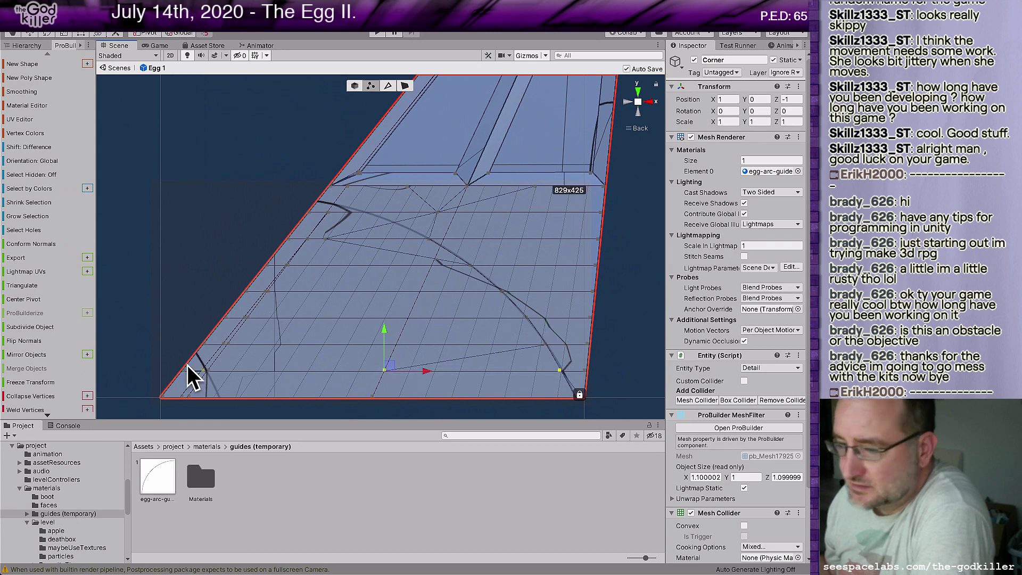
left_click(47, 396)
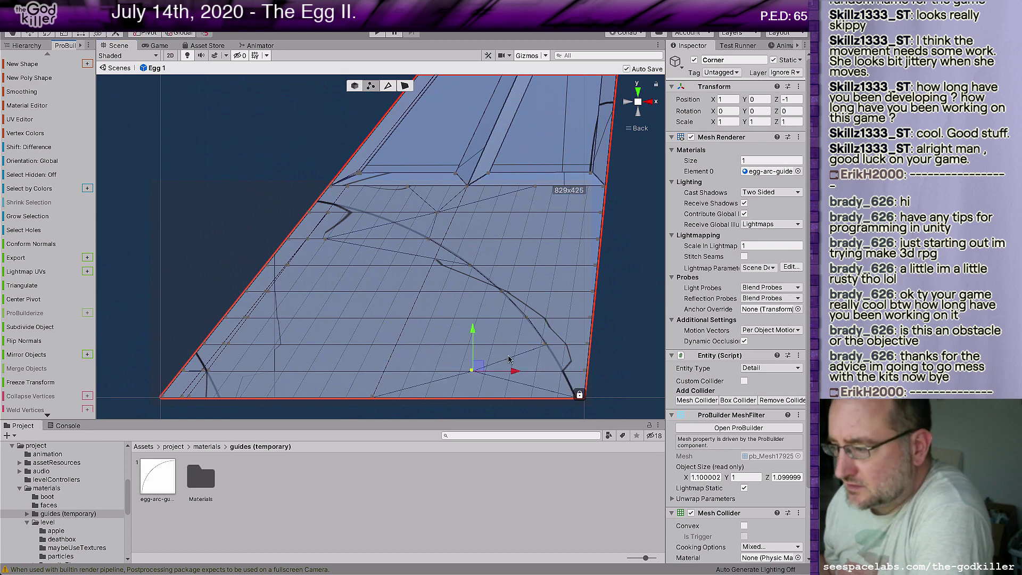
left_click(517, 373)
left_click_drag(555, 372, 598, 354)
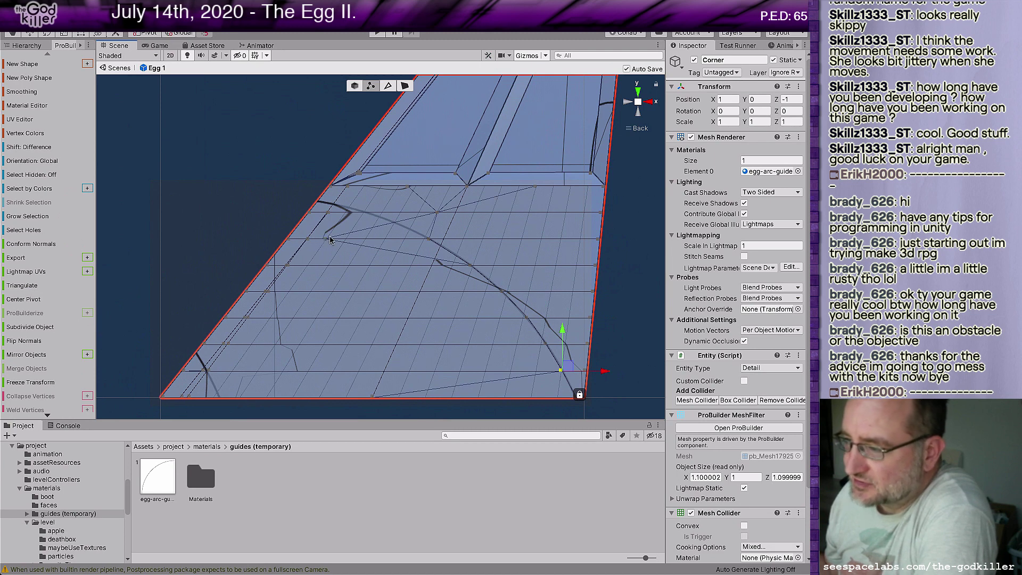
Collapse the sixth row's two inner vertices into one and slide it right onto the arc guide
left_click(453, 246)
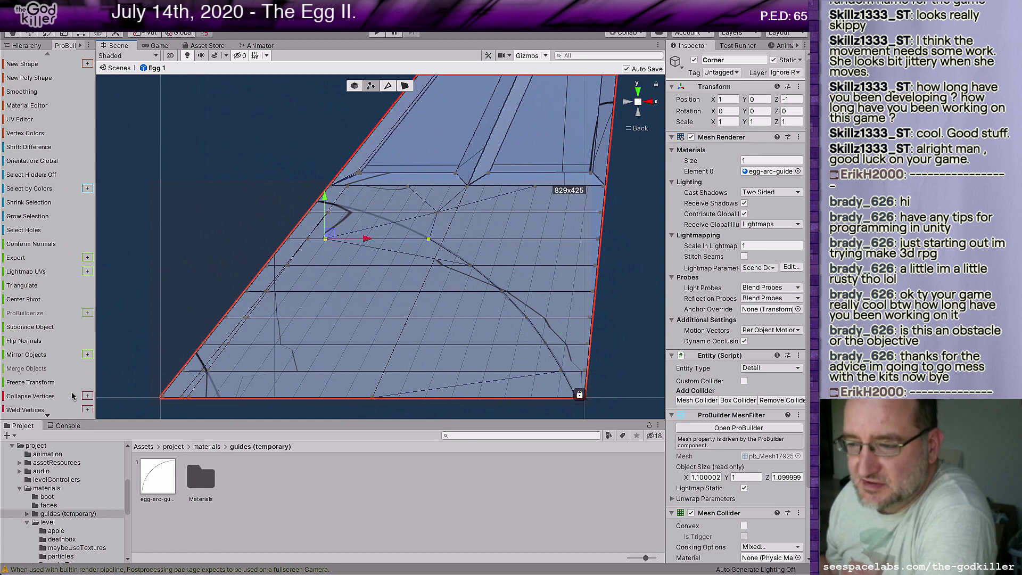
left_click(40, 397)
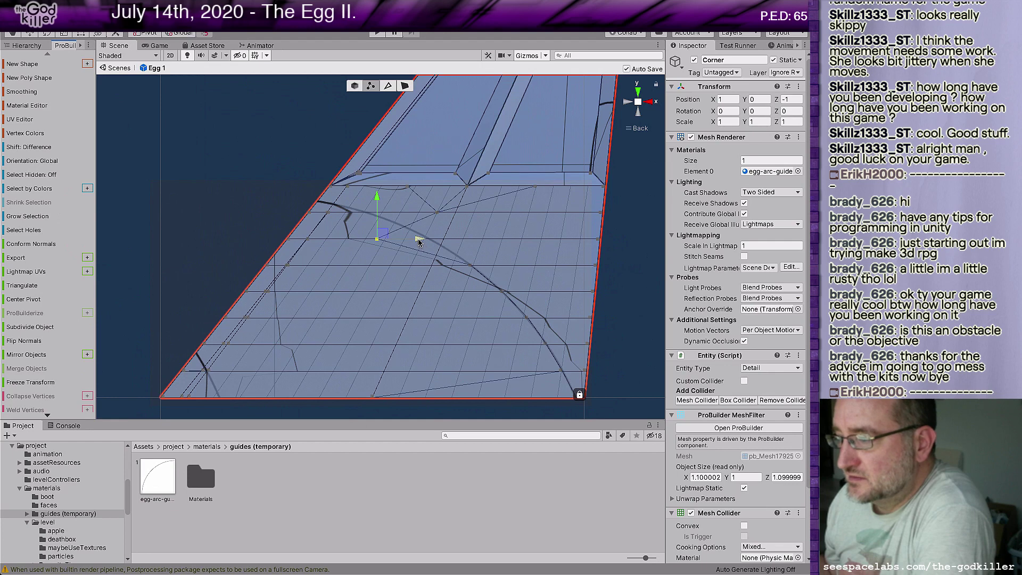
left_click_drag(419, 242, 468, 228)
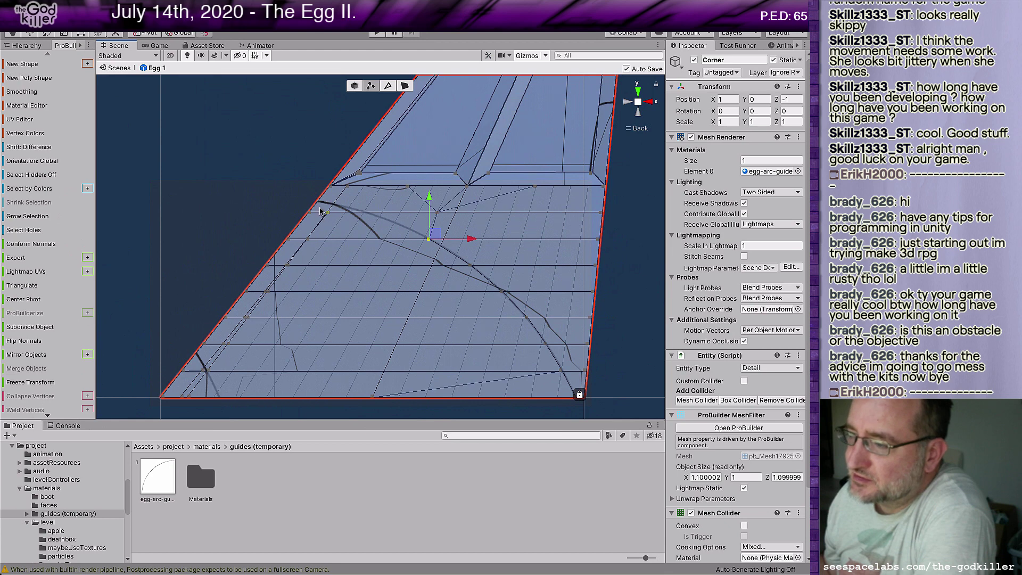
Switch the scene view to perspective and look around the Corner mesh to examine its reduced grid
left_click(638, 128)
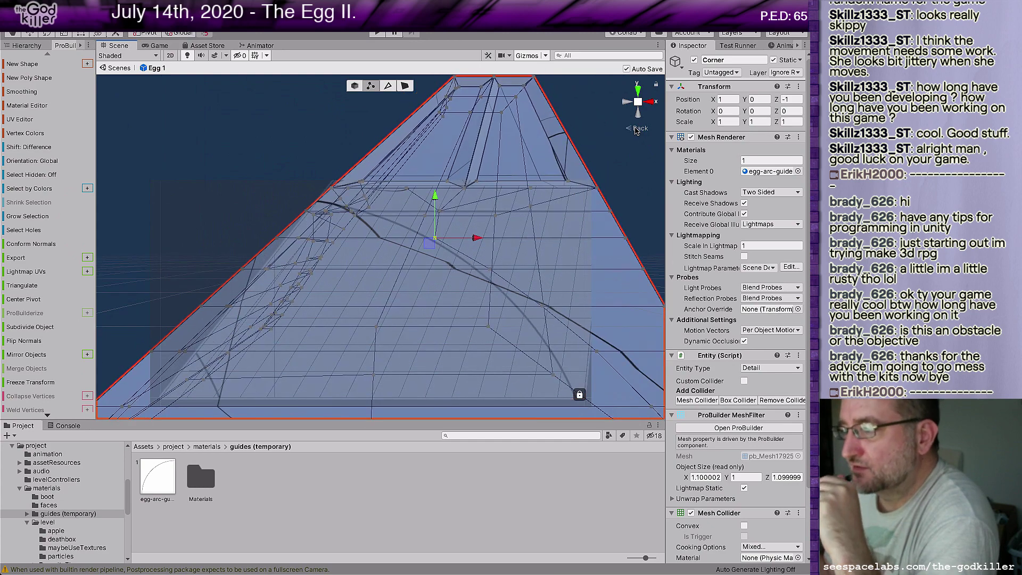
right_click_drag(360, 287, 427, 322)
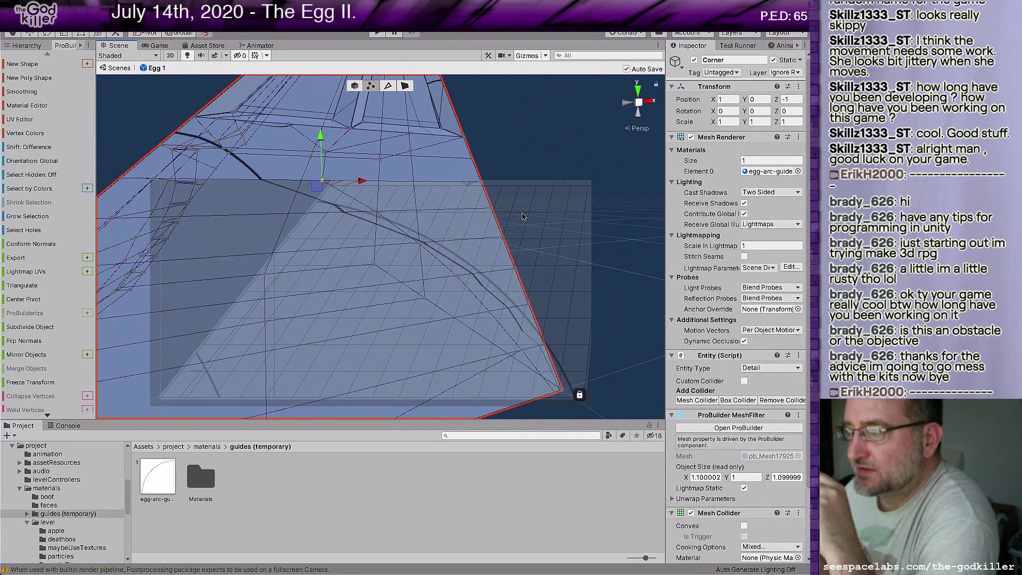
Bring all editor windows in front of the translucent grid overlay and reselect the Corner mesh
left_click(551, 207)
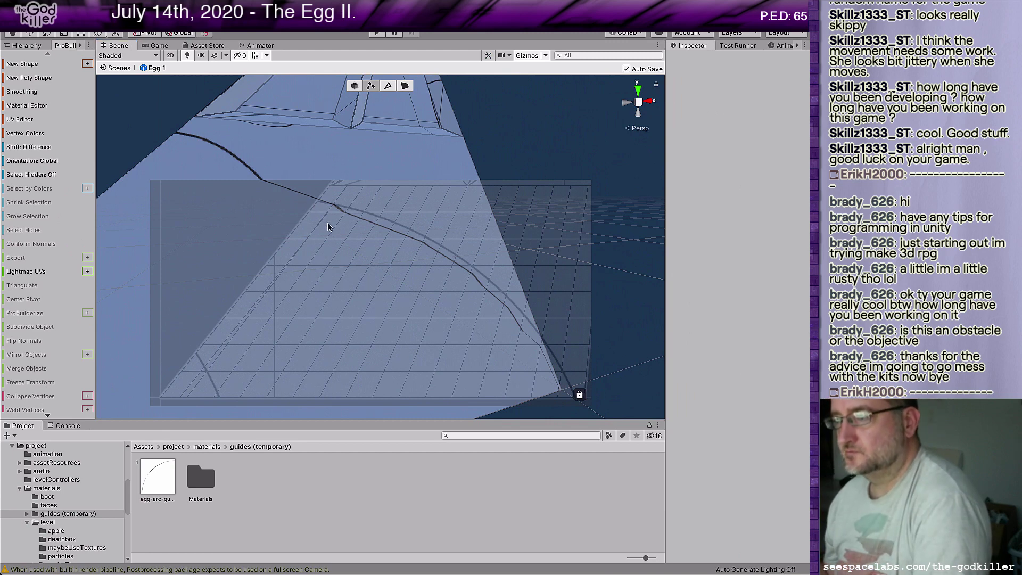
left_click(122, 6)
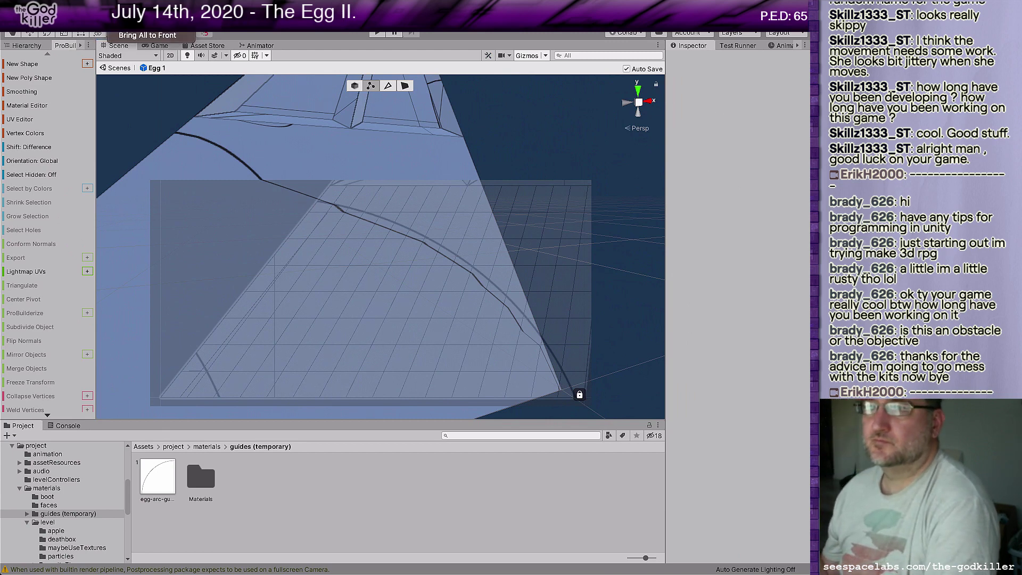
left_click(148, 35)
left_click(290, 169)
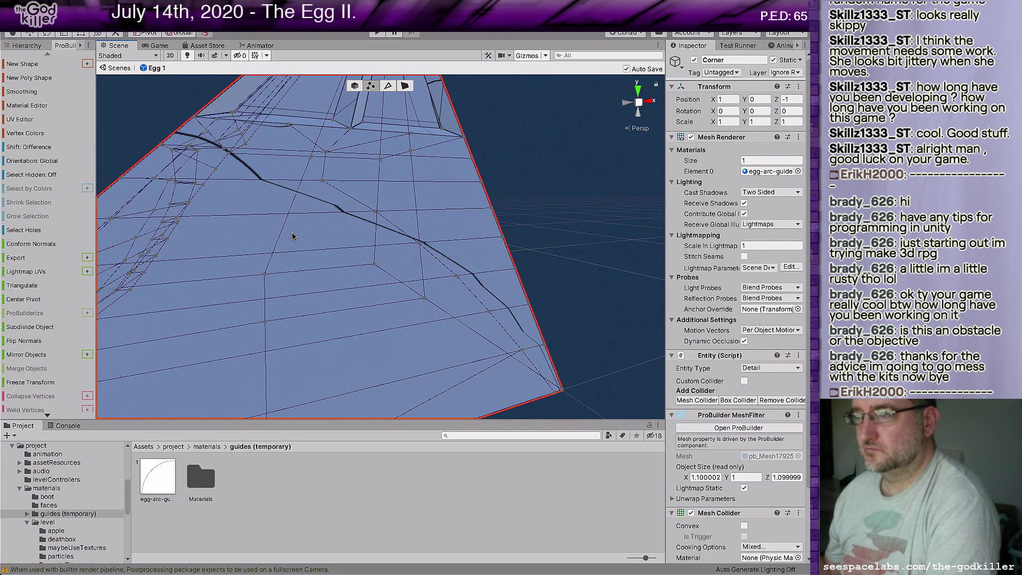
Collapse the vertex beside the ridge at the arc's upper end together with the next vertex across the face below the upper ledge
right_click_drag(174, 237, 241, 208)
scroll(192, 244, "down", 5)
scroll(192, 243, "up", 5)
scroll(192, 246, "down", 3)
scroll(191, 246, "up", 3)
middle_click_drag(241, 209, 344, 262)
scroll(342, 225, "up", 3)
scroll(326, 217, "down", 2)
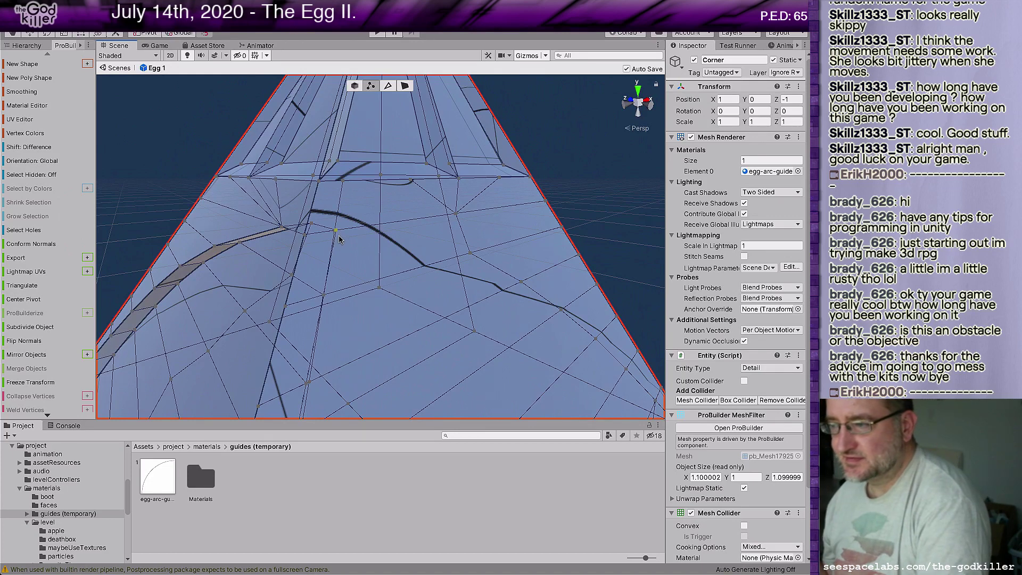
left_click_drag(344, 245, 427, 256, "alt")
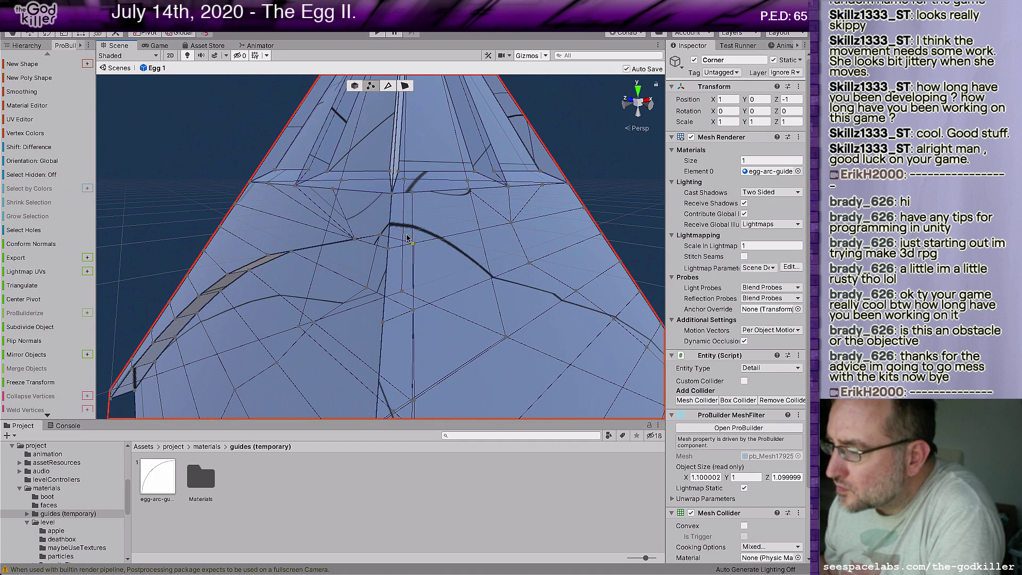
left_click(413, 244)
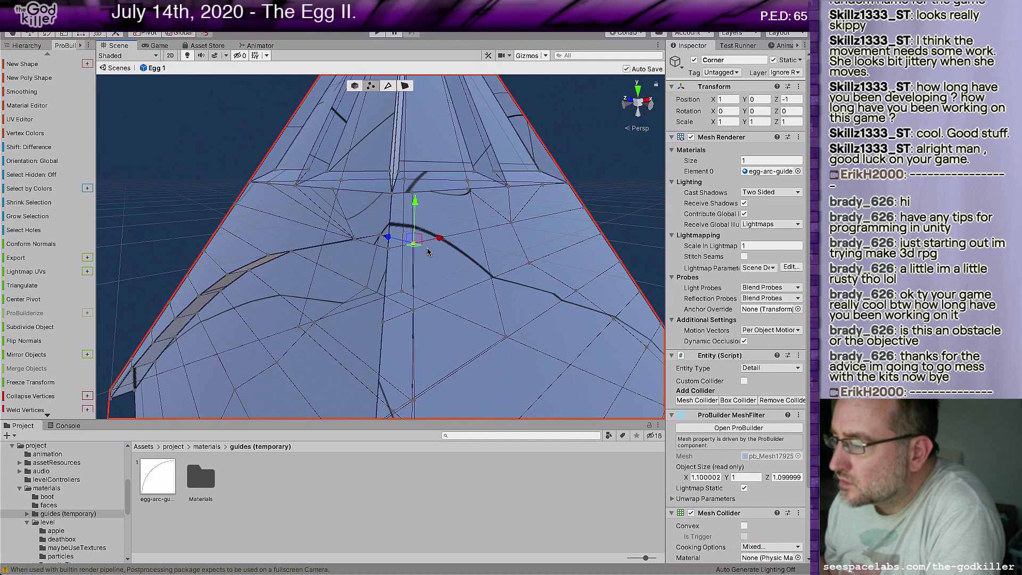
left_click(521, 230, "shift")
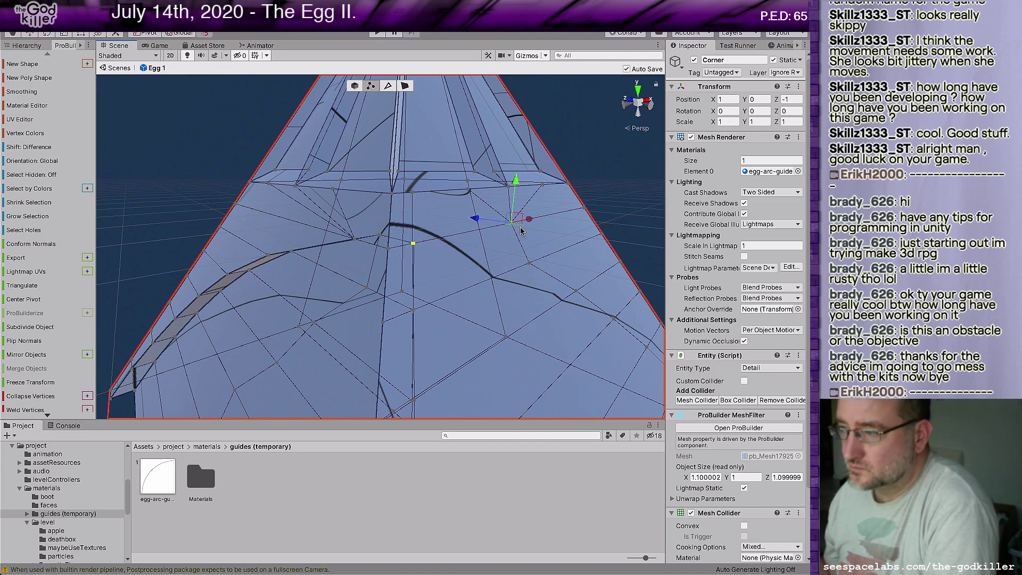
left_click(30, 396)
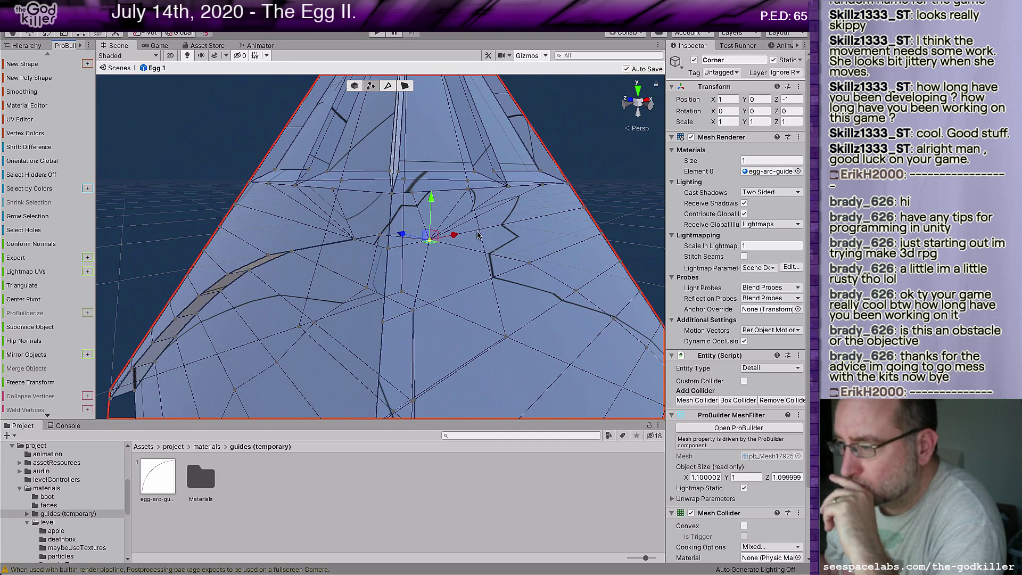
Move the merged vertex along X onto the corner ridge and collapse it with the vertex there
left_click_drag(456, 237, 442, 240)
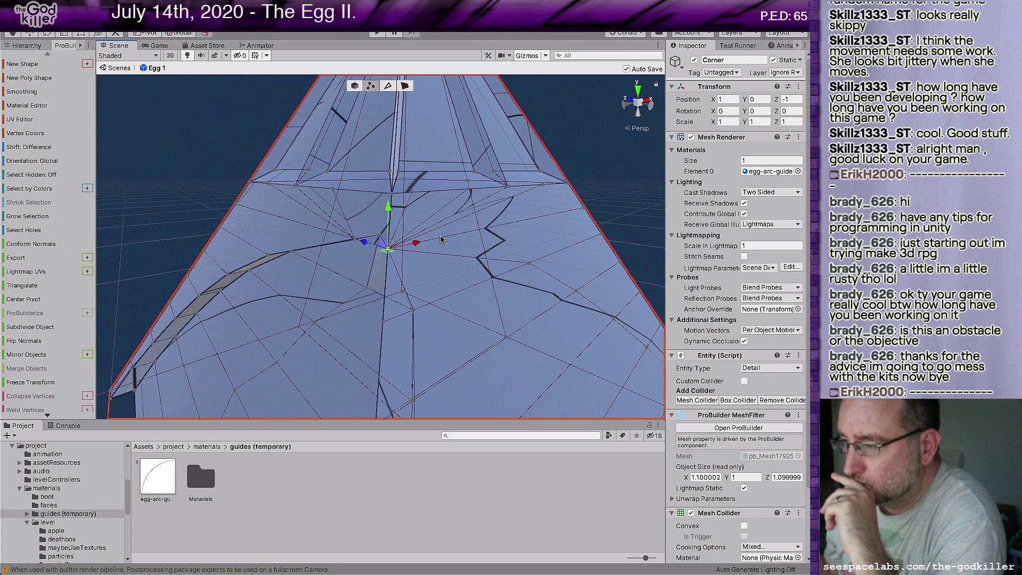
left_click(388, 246, "shift")
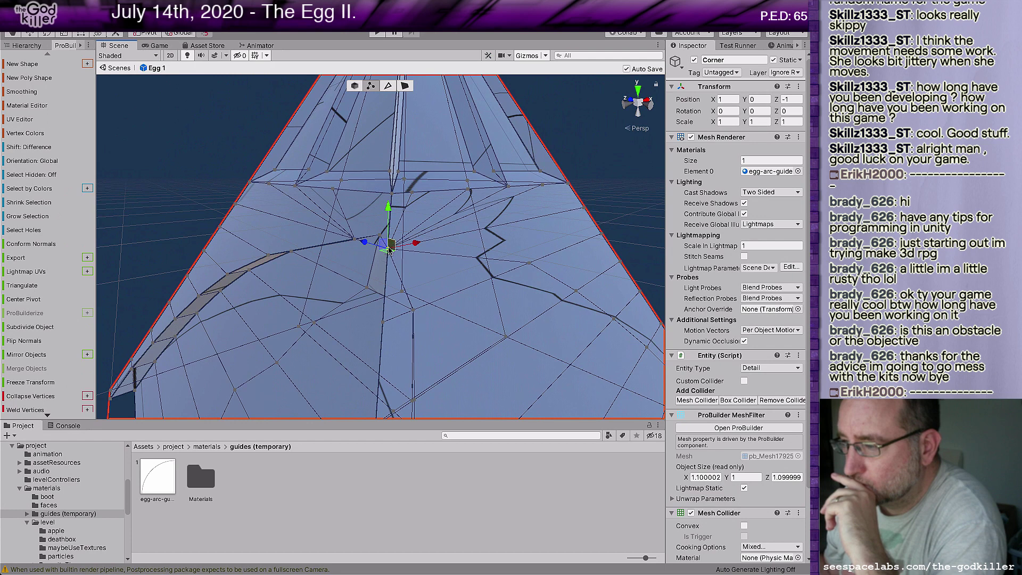
left_click(35, 397)
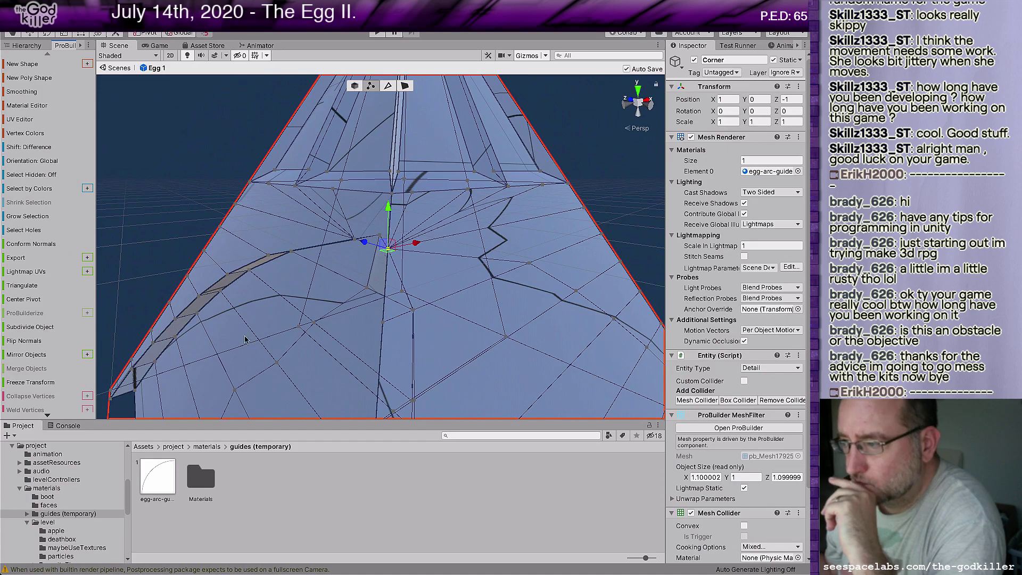
In face mode, select all the faces beneath the arc on the corner's front side, from the ridge down to the base edge
right_click_drag(502, 315, 437, 328)
middle_click_drag(524, 330, 490, 298)
scroll(491, 298, "down", 3)
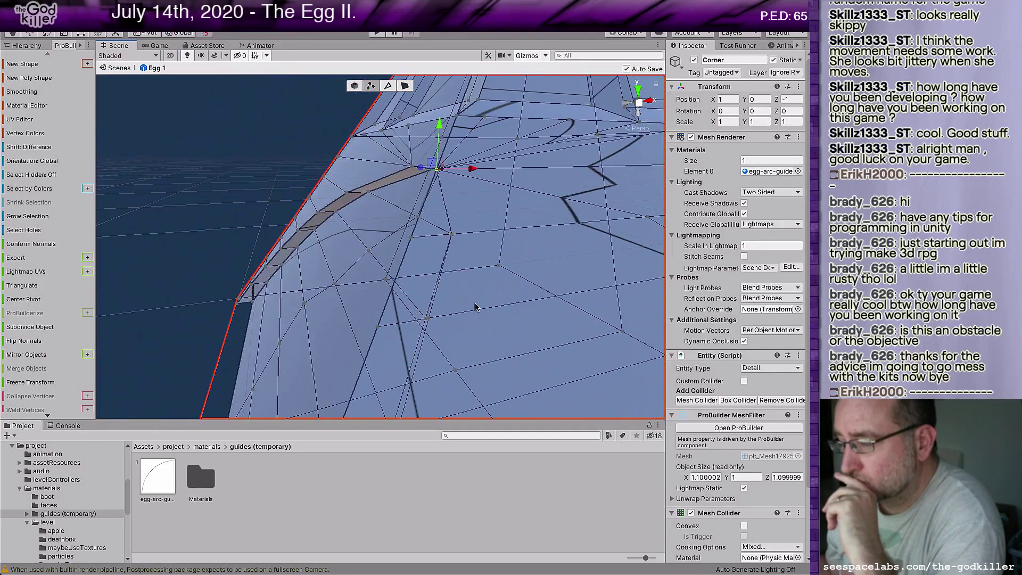
scroll(474, 307, "down", 2)
scroll(474, 308, "up", 3)
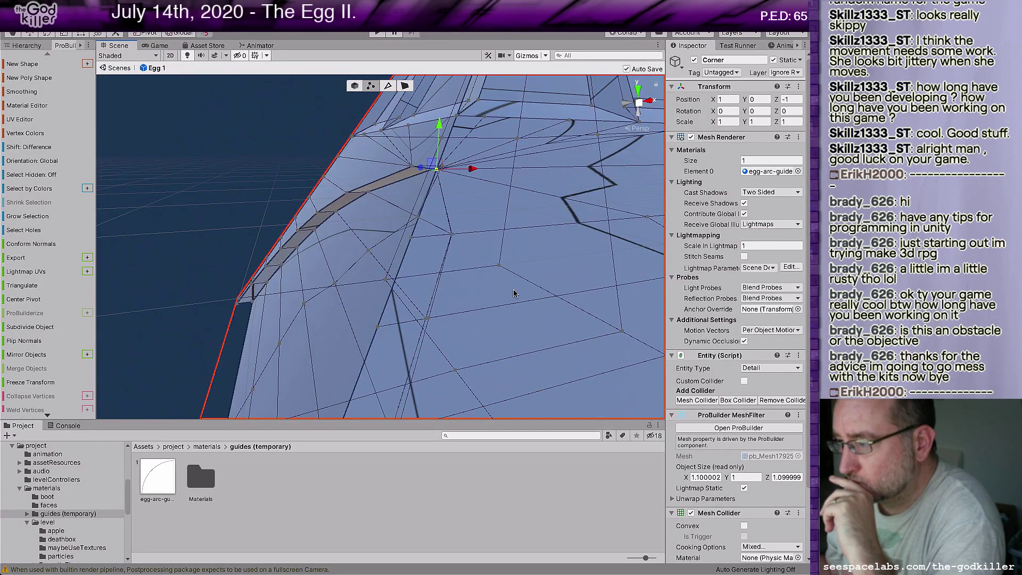
middle_click_drag(514, 293, 418, 276)
scroll(408, 304, "down", 3)
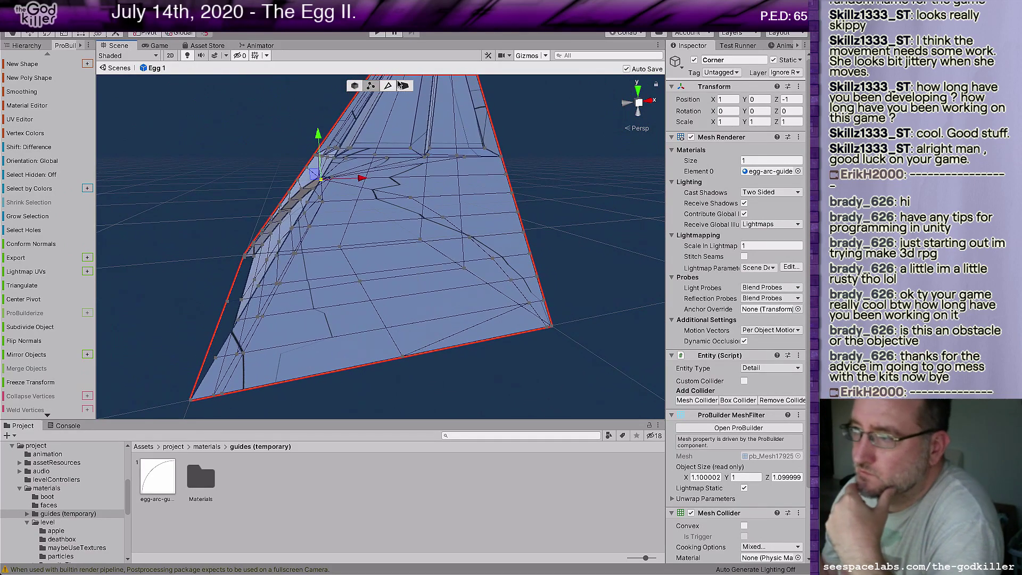
left_click(403, 85)
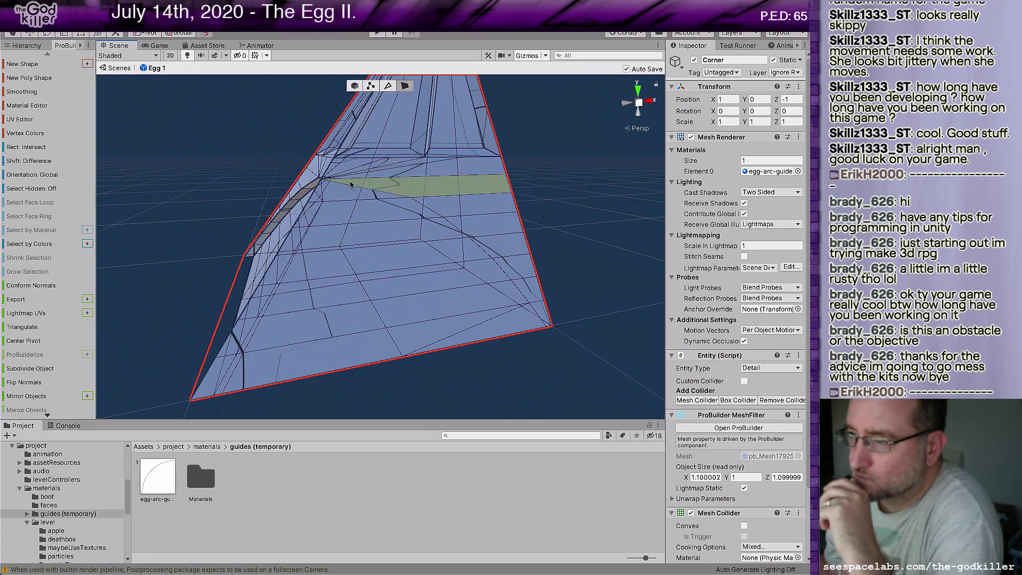
left_click(334, 190)
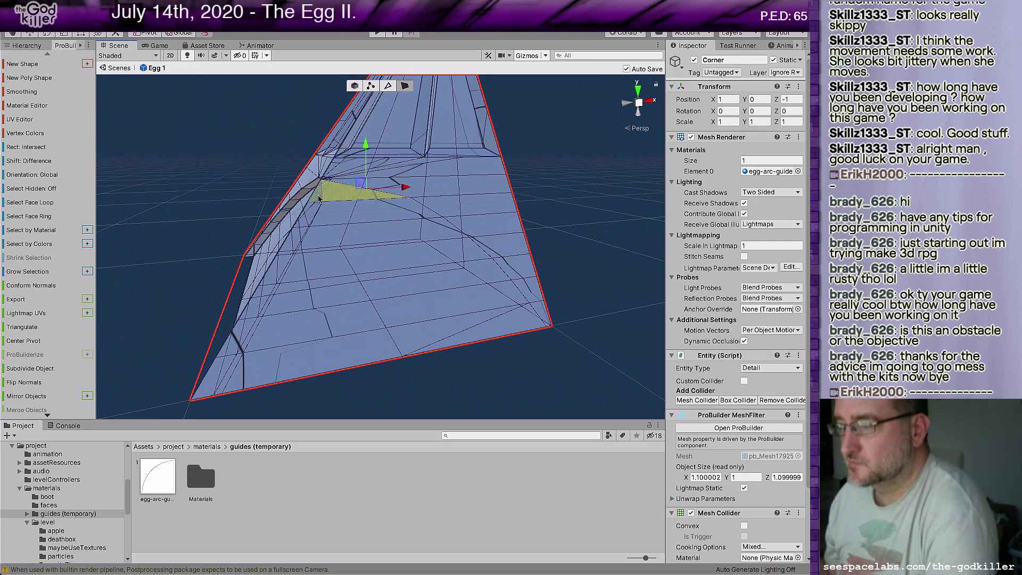
left_click(309, 215, "shift")
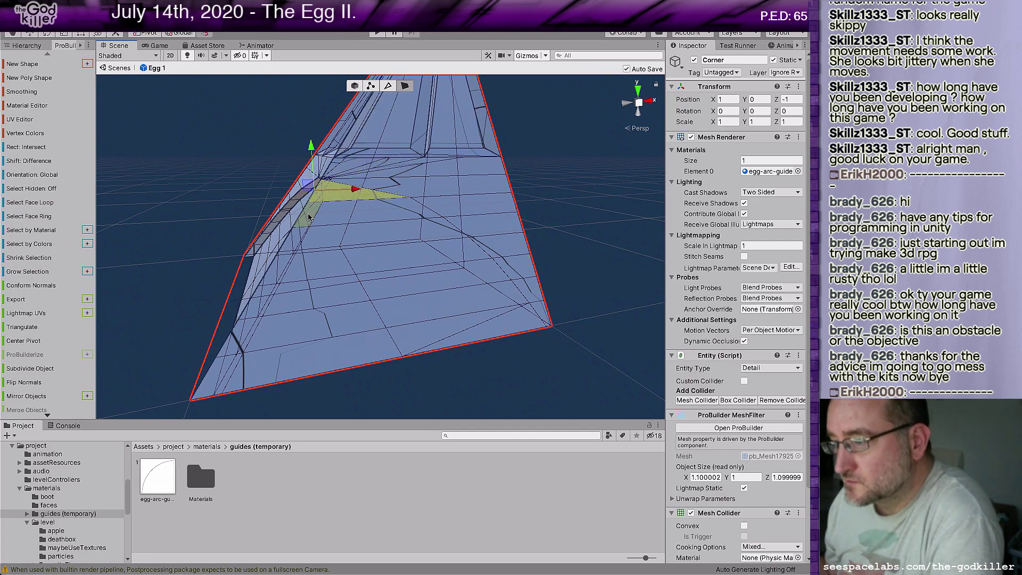
left_click(327, 219, "shift")
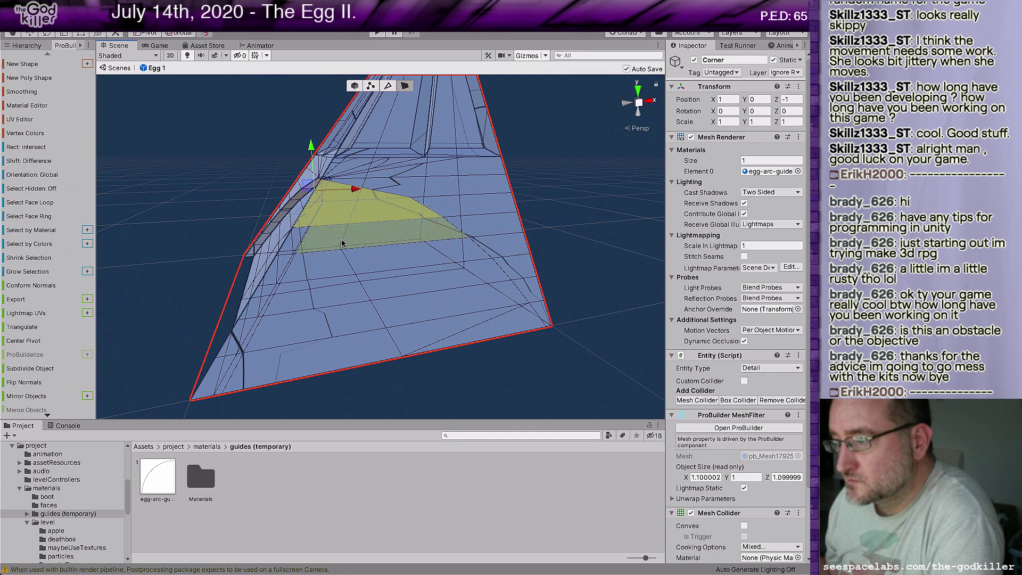
left_click(301, 248, "shift")
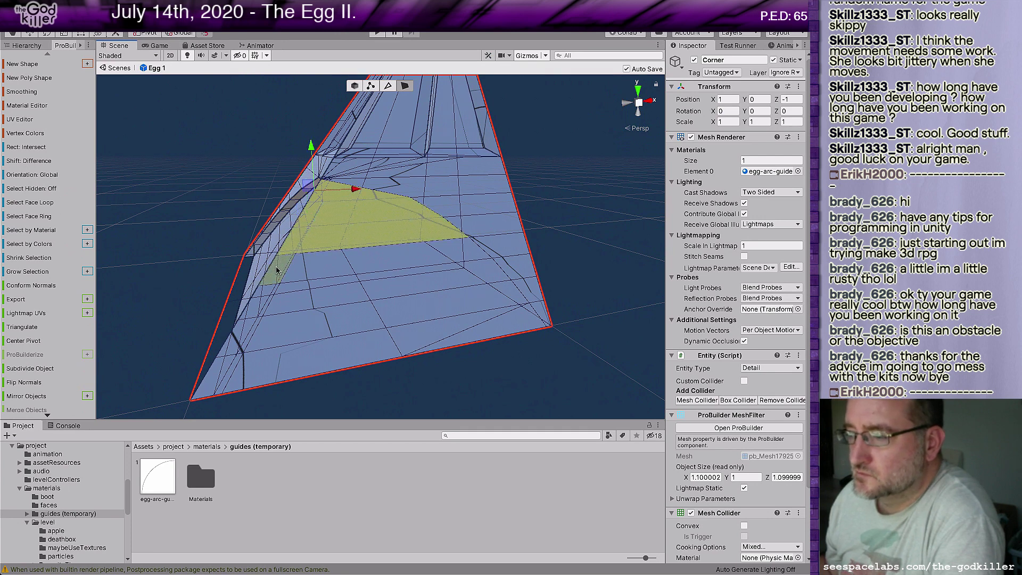
left_click(307, 276, "shift")
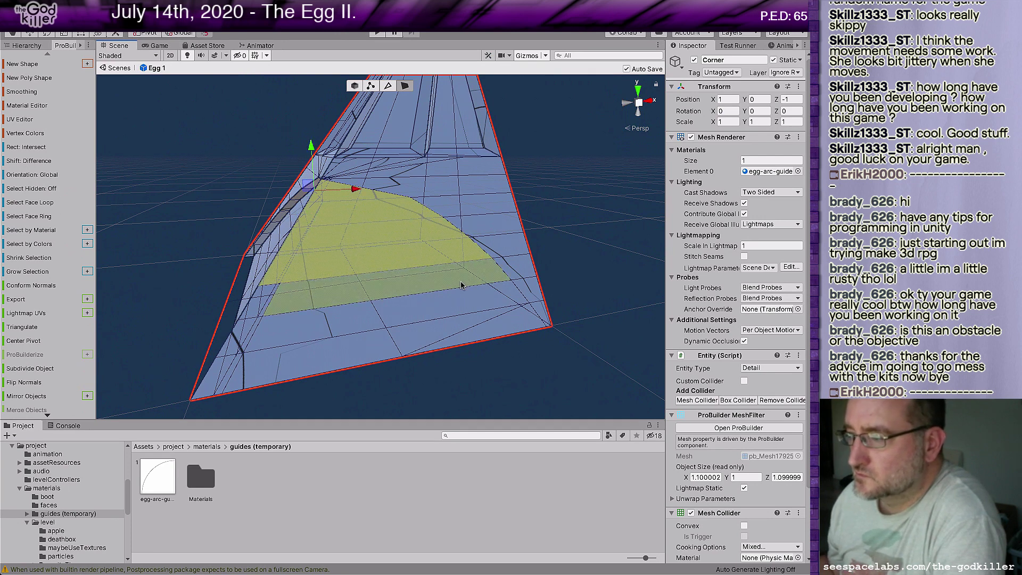
left_click(463, 287, "shift")
left_click(471, 316, "shift")
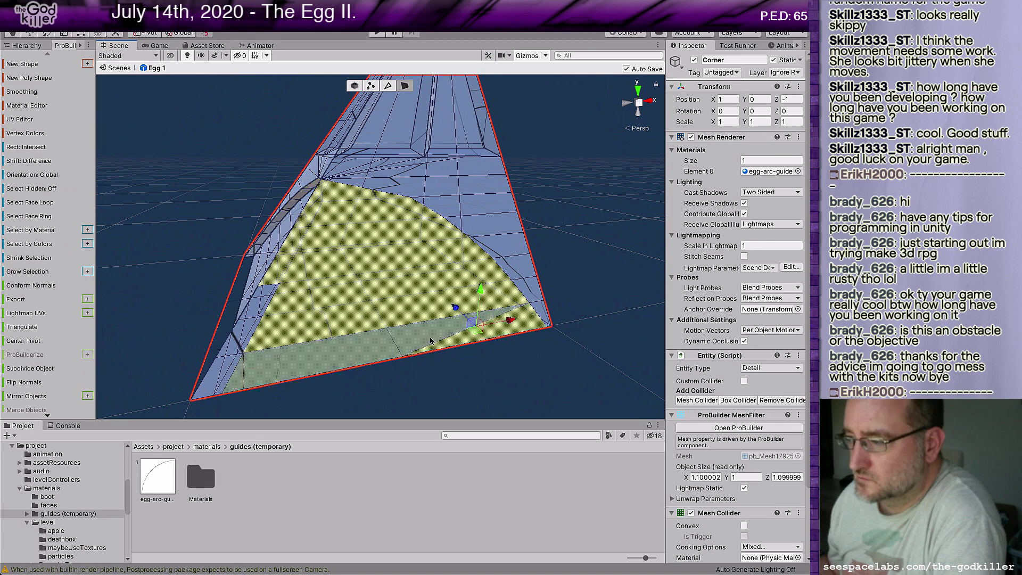
left_click(355, 339, "shift")
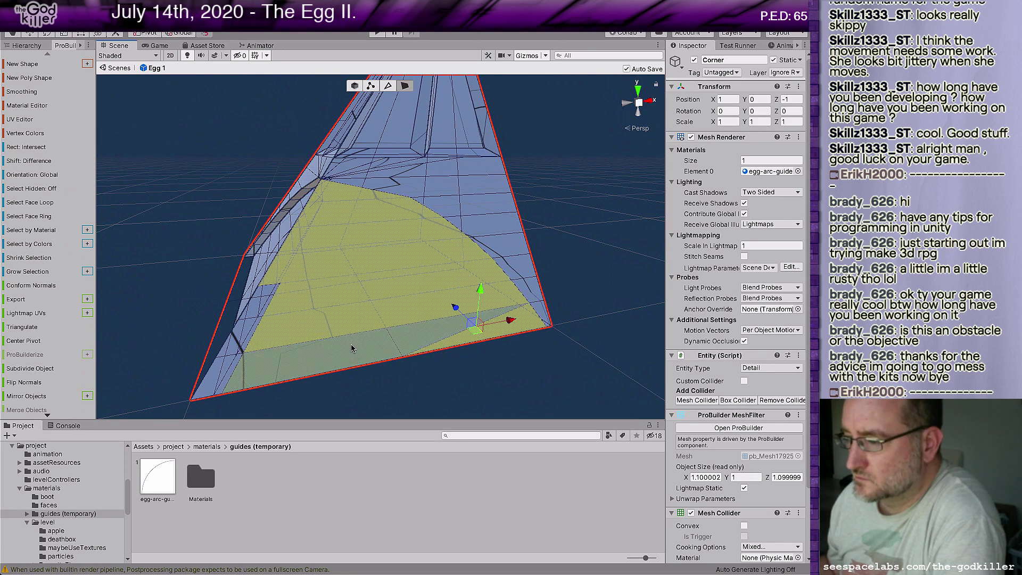
left_click(352, 348, "shift")
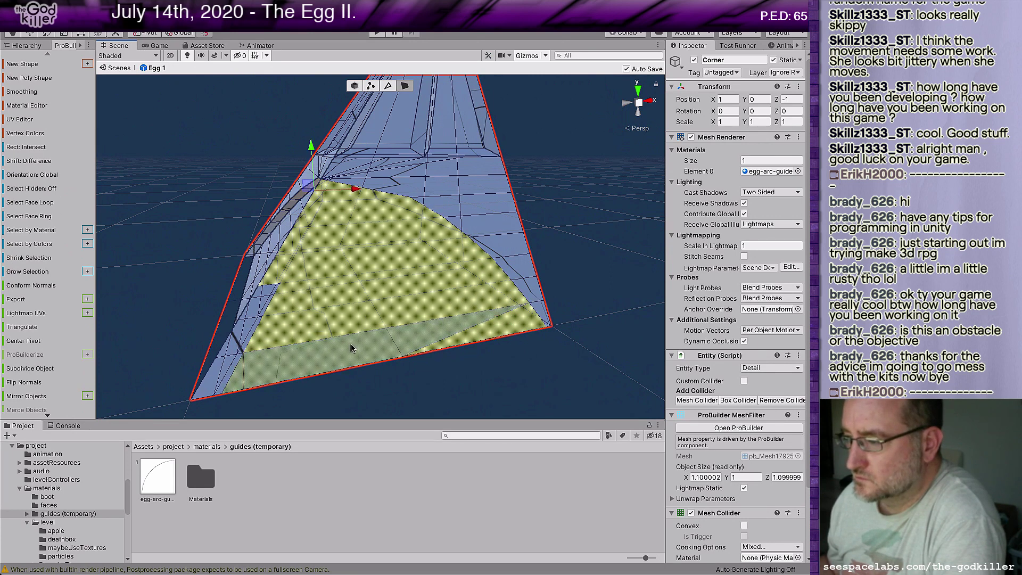
left_click(222, 372, "shift")
left_click(237, 335, "shift")
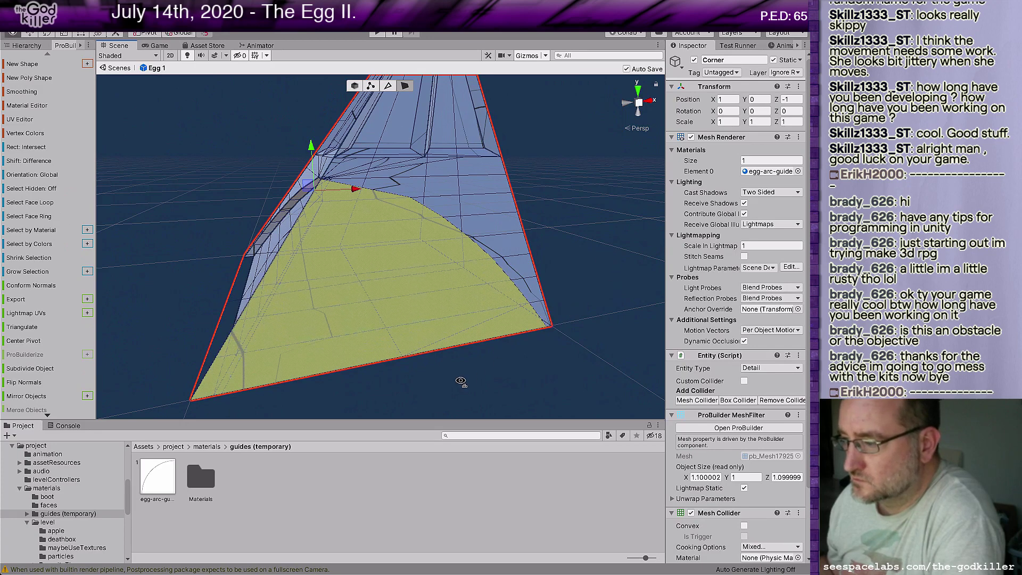
Examine the selected arc faces by orbiting and from the top and front, comparing orthographic and perspective projection
left_click_drag(461, 381, 513, 270, "alt")
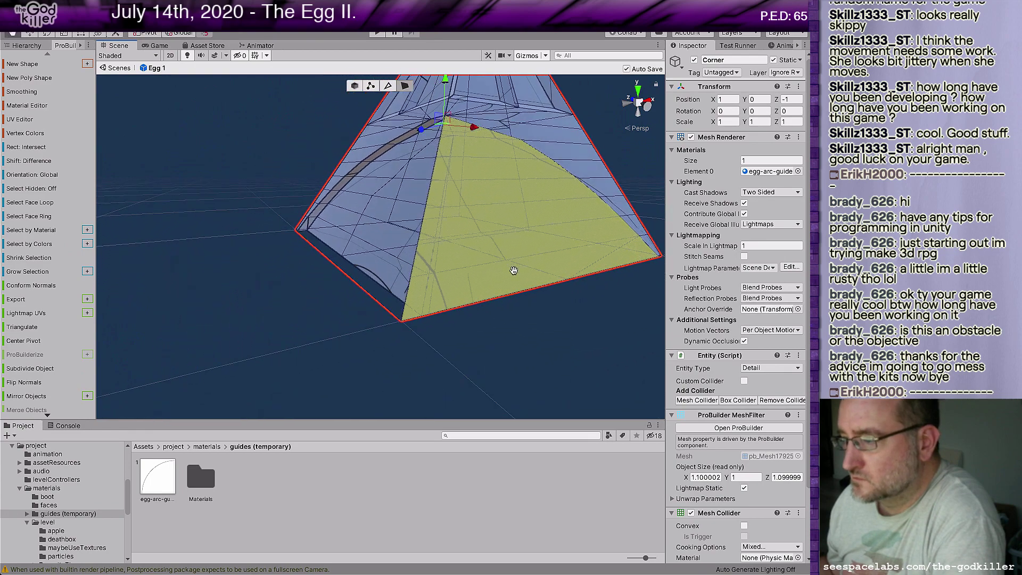
middle_click_drag(543, 262, 580, 282)
scroll(522, 312, "down", 5)
left_click_drag(581, 281, 429, 313, "alt")
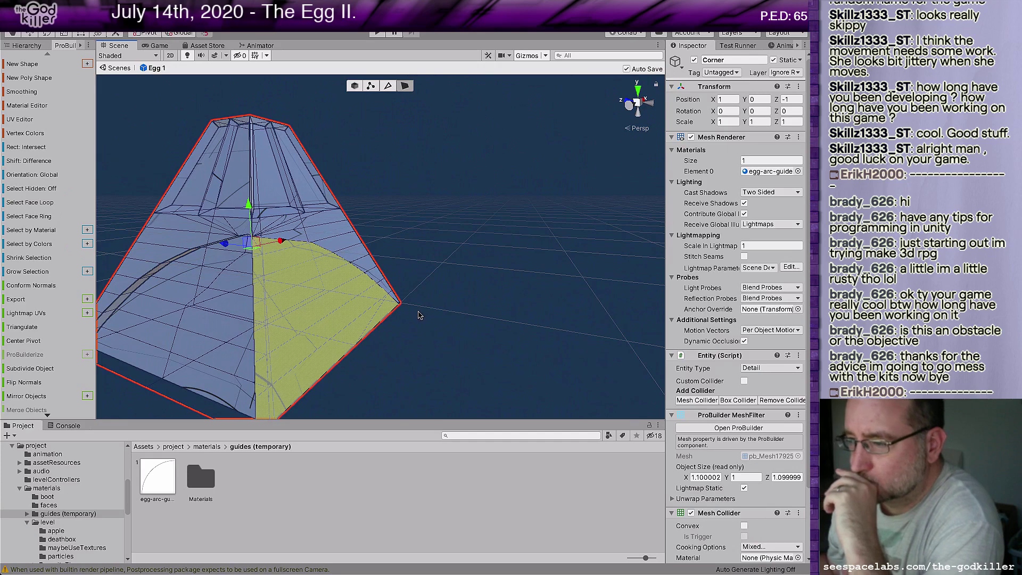
left_click_drag(415, 316, 447, 276, "alt")
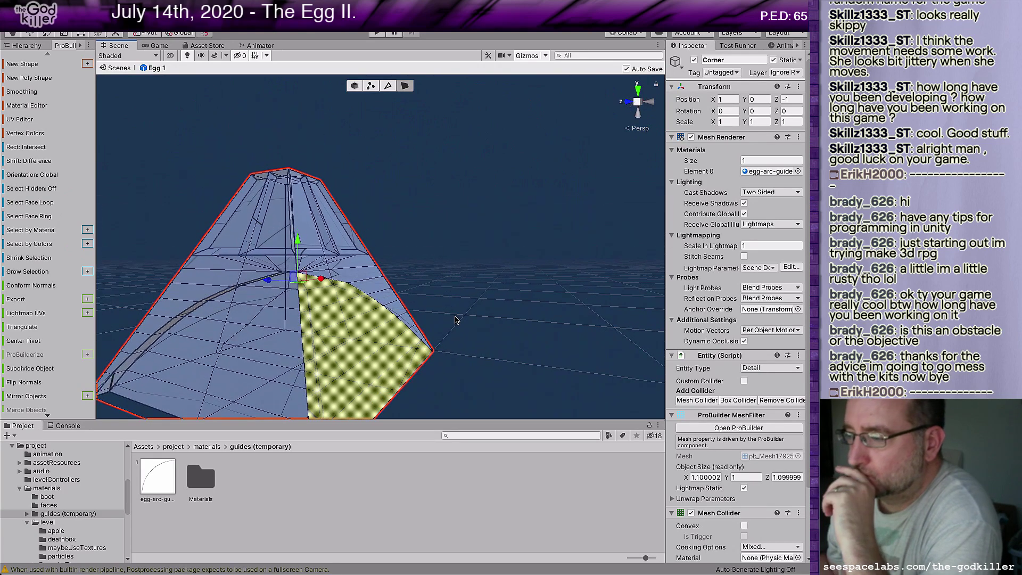
left_click(642, 129)
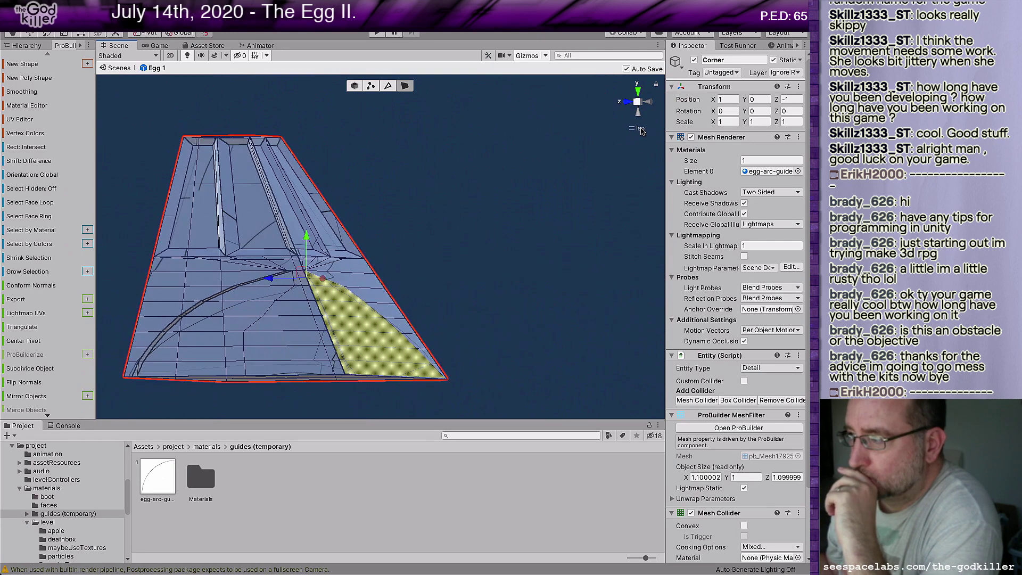
left_click(637, 91)
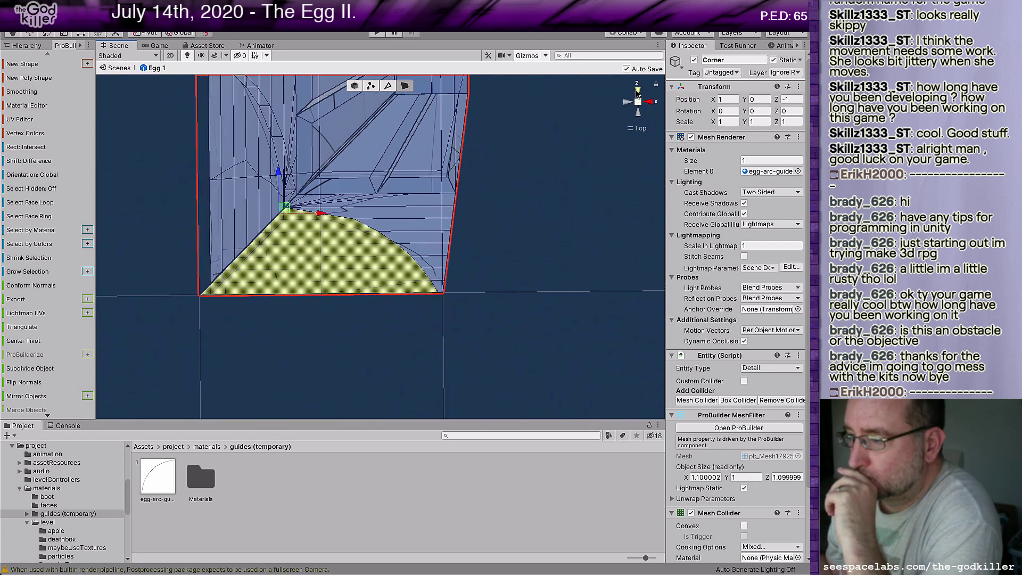
left_click(638, 91)
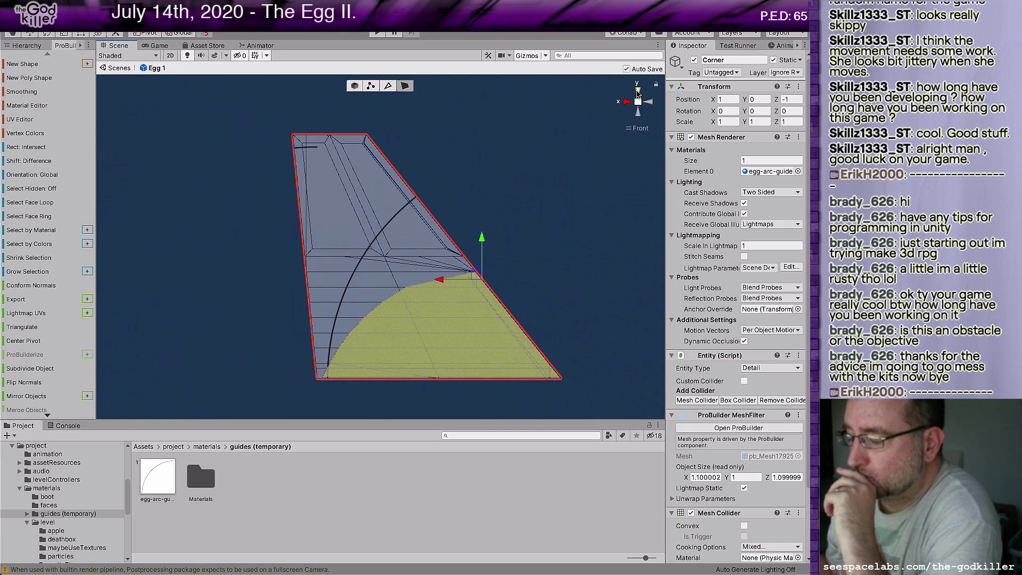
left_click(638, 91)
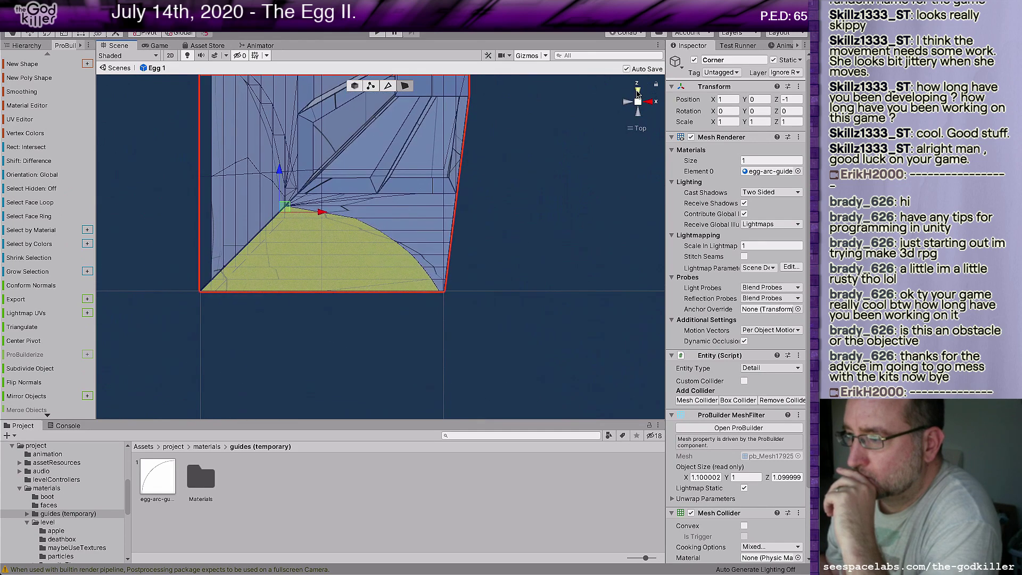
left_click_drag(508, 245, 577, 234, "alt")
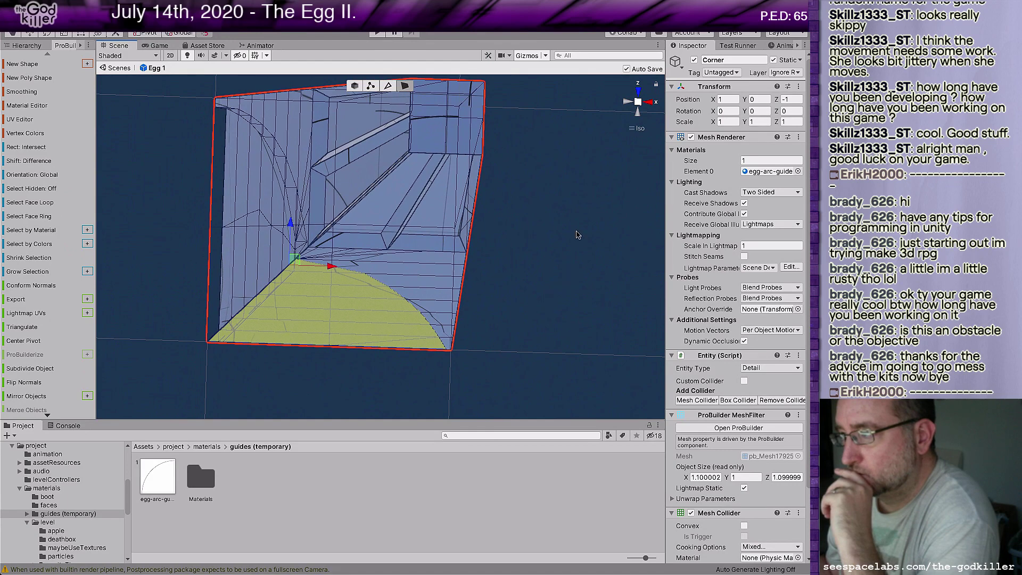
left_click(638, 102)
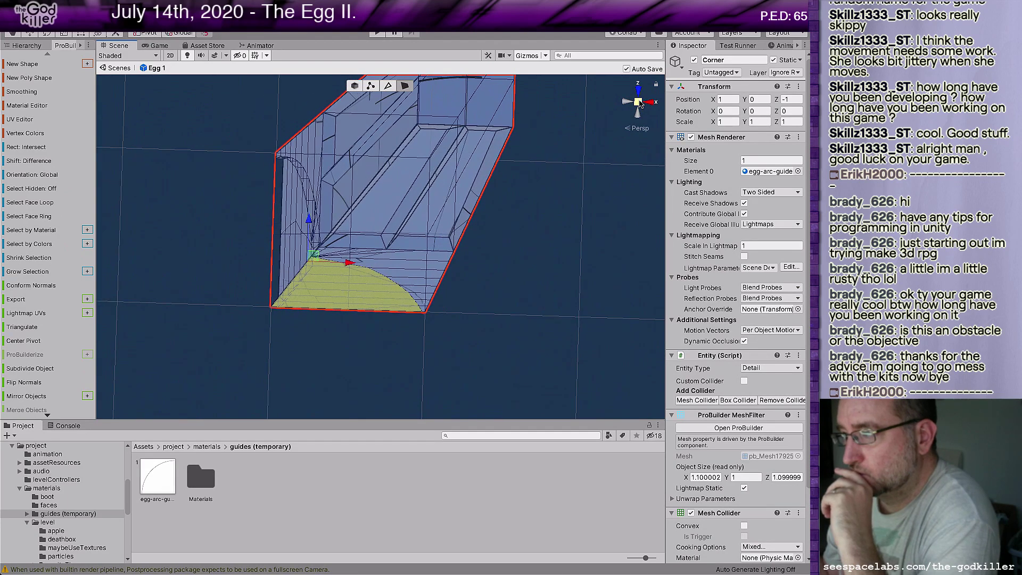
left_click(639, 102)
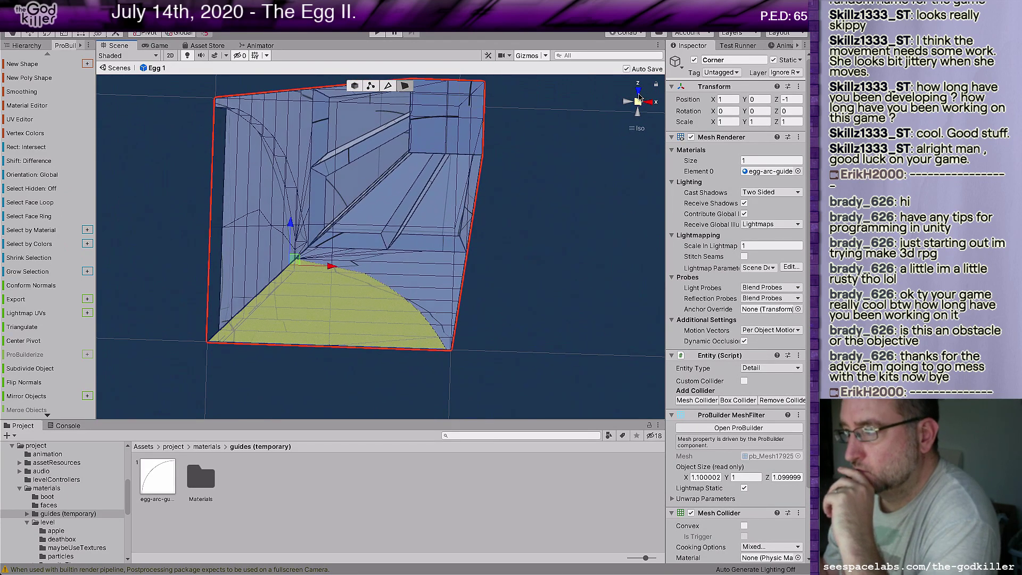
left_click(639, 101)
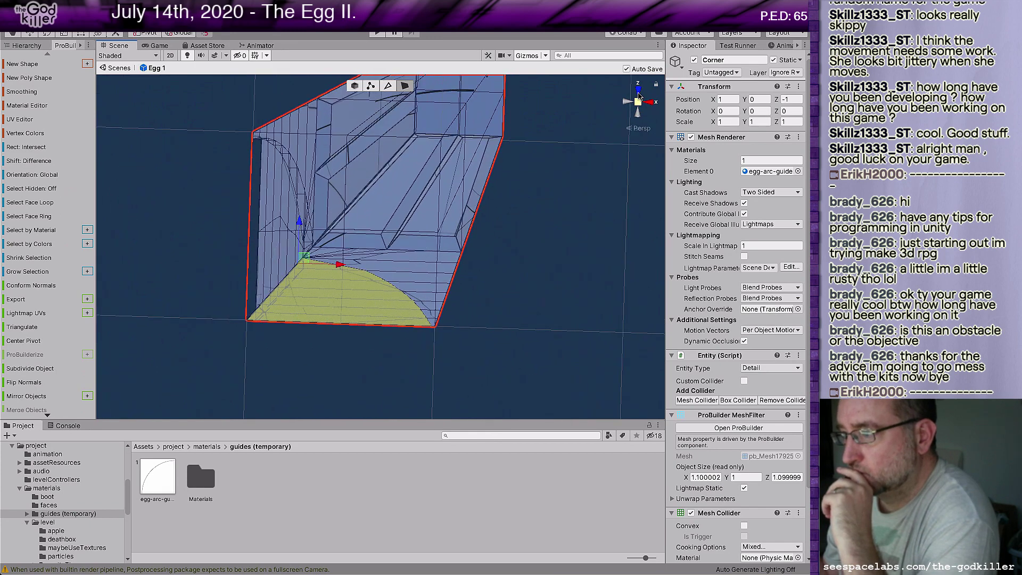
Try to extrude the selected arc faces a short distance inward along Z, inspect the recess, and undo the extrusion
left_click(638, 101)
left_click(651, 102)
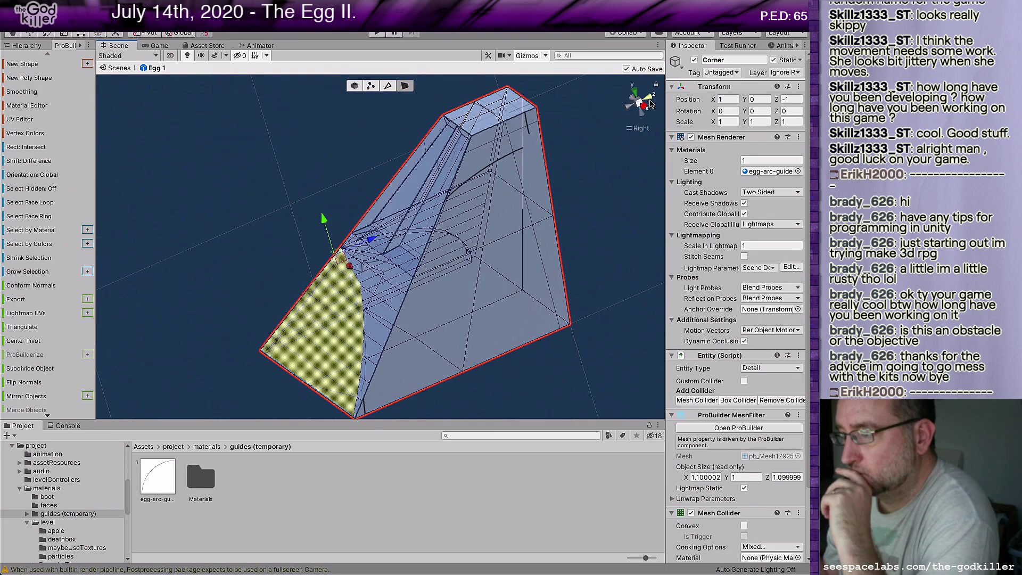
left_click(626, 102)
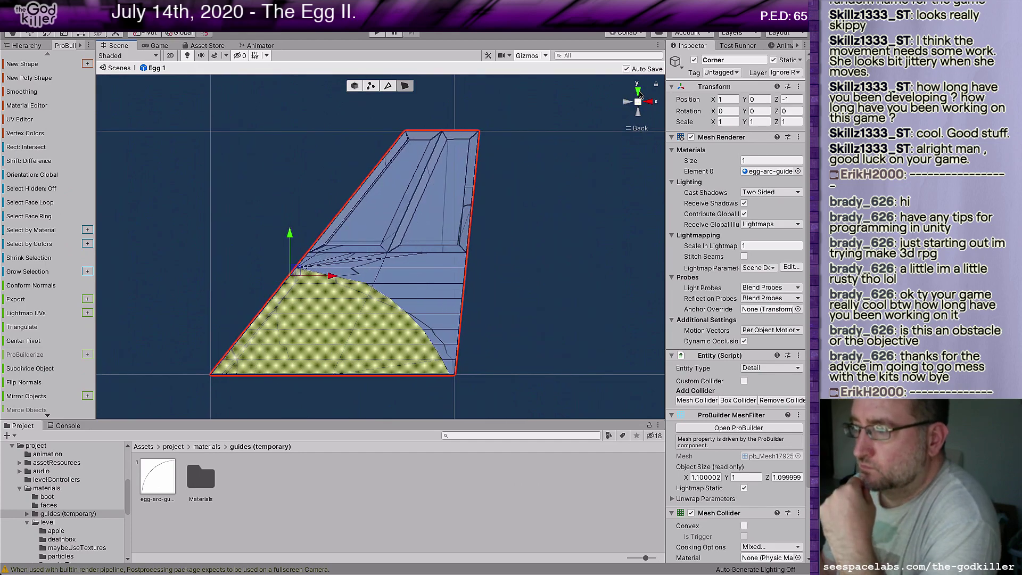
left_click(640, 94)
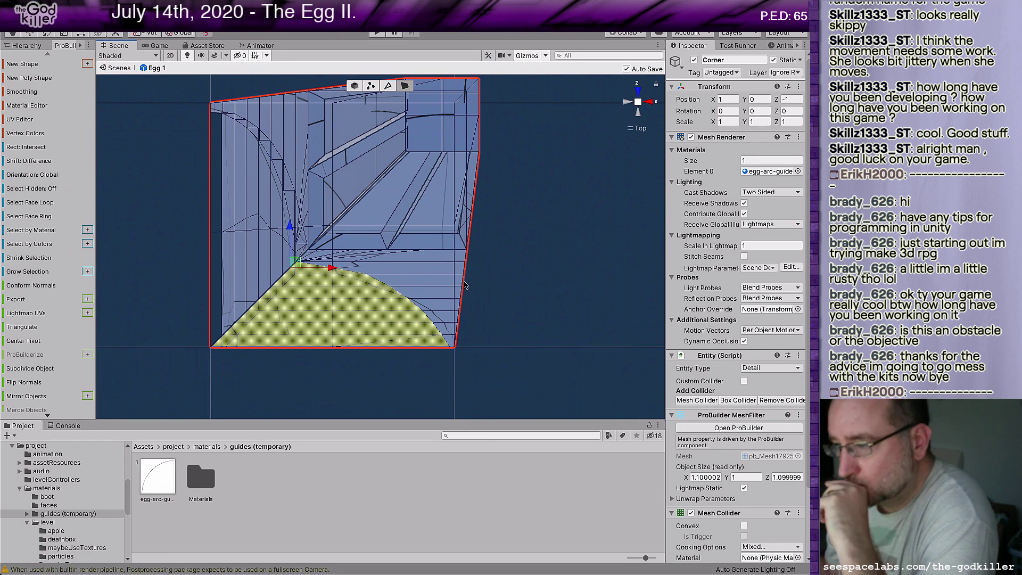
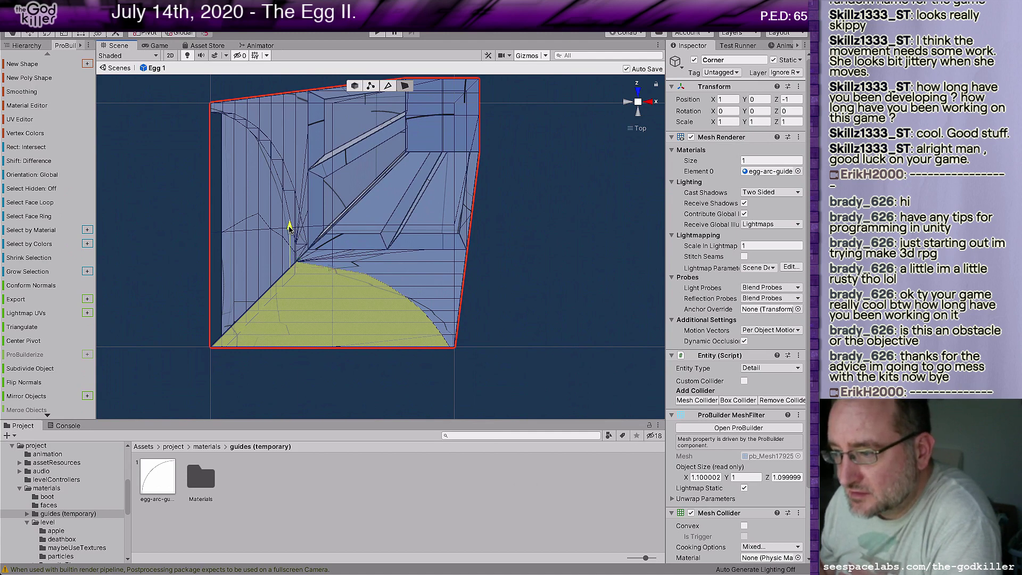
mouse_move(289, 226)
left_mouse_down()
mouse_move(289, 214)
mouse_move(290, 223)
left_mouse_up()
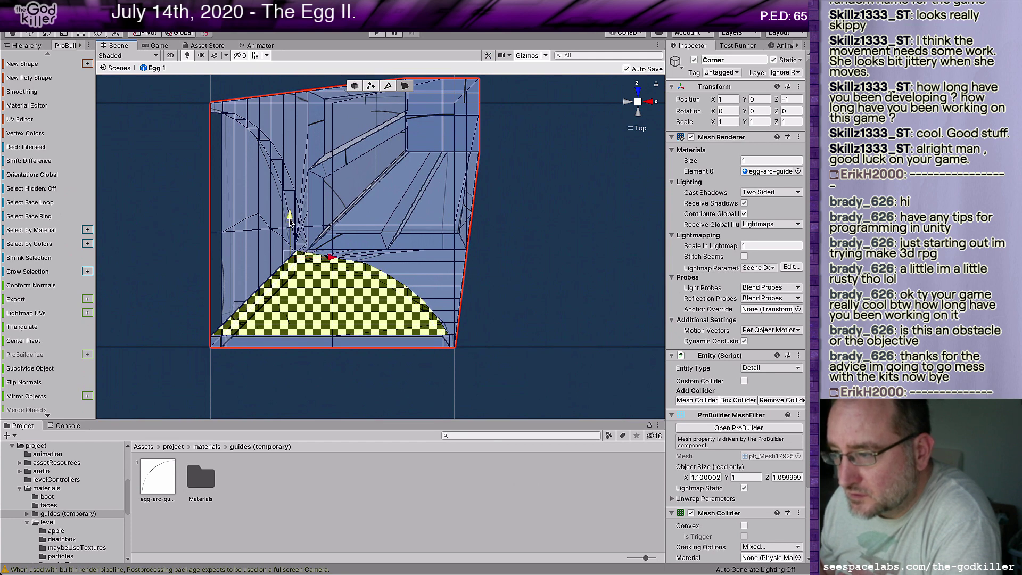
left_click_drag(290, 222, 290, 222)
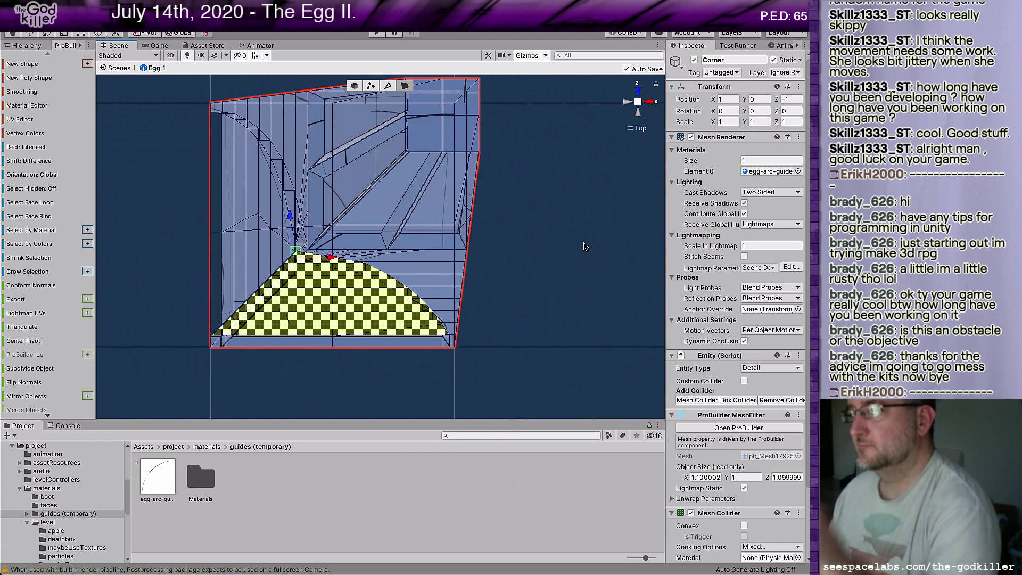
left_click_drag(541, 299, 536, 321, "alt")
middle_click_drag(536, 322, 566, 231)
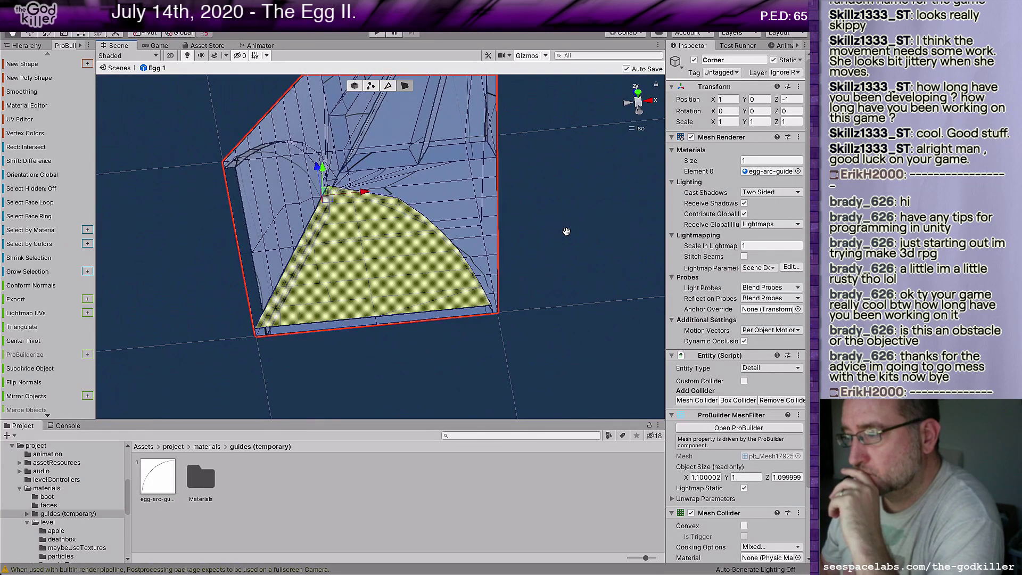
left_click_drag(566, 231, 420, 229, "alt")
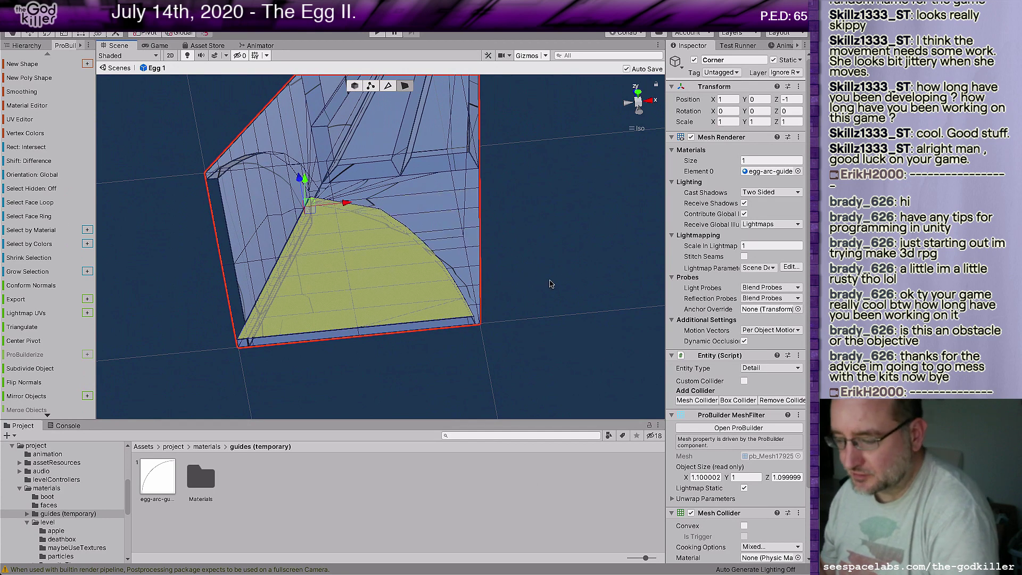
key("ctrl+z")
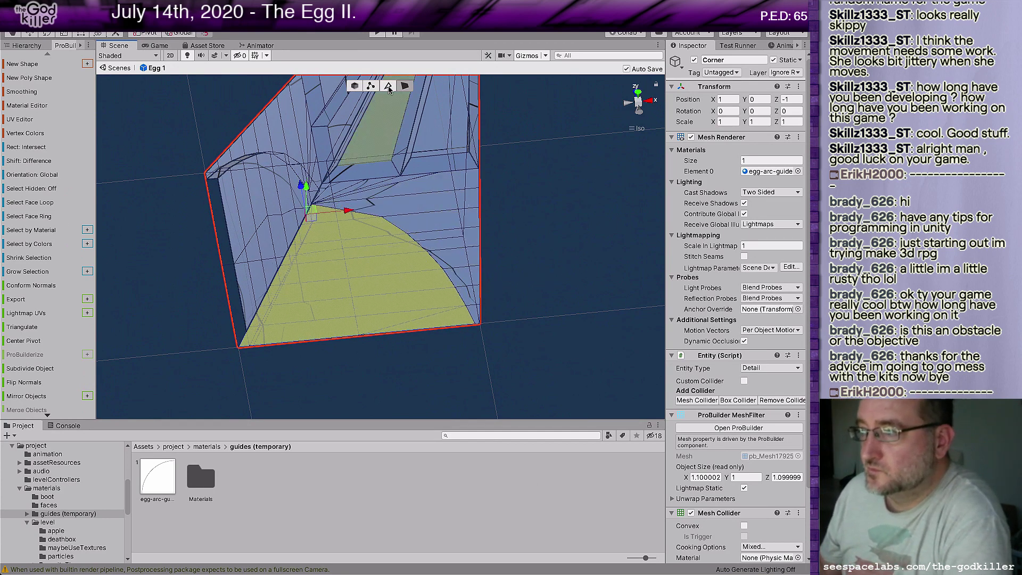
In vertex mode, move the arc's upper vertex nearest the ridge slightly along X toward the corner ridge
left_click(370, 86)
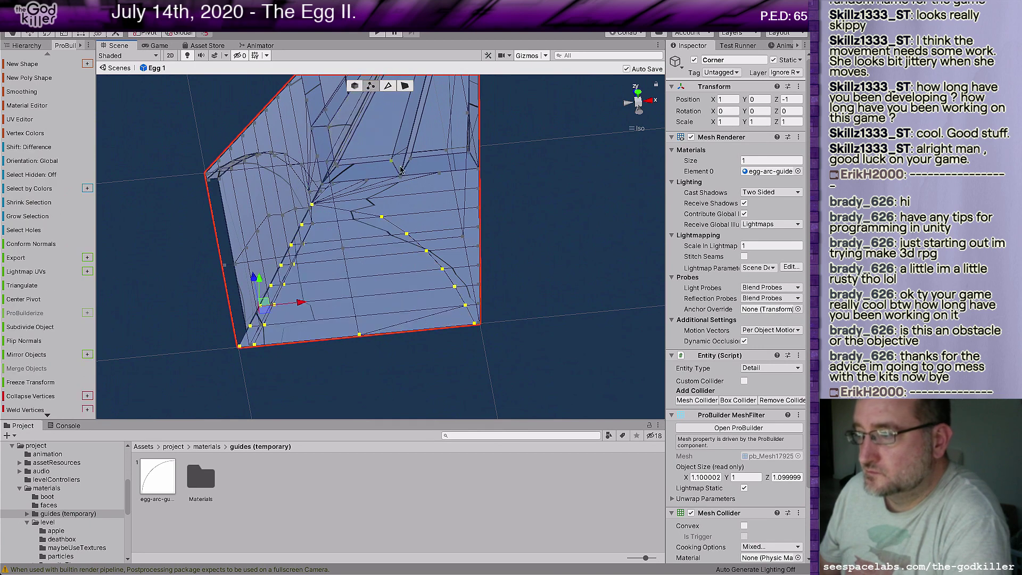
left_click(391, 214)
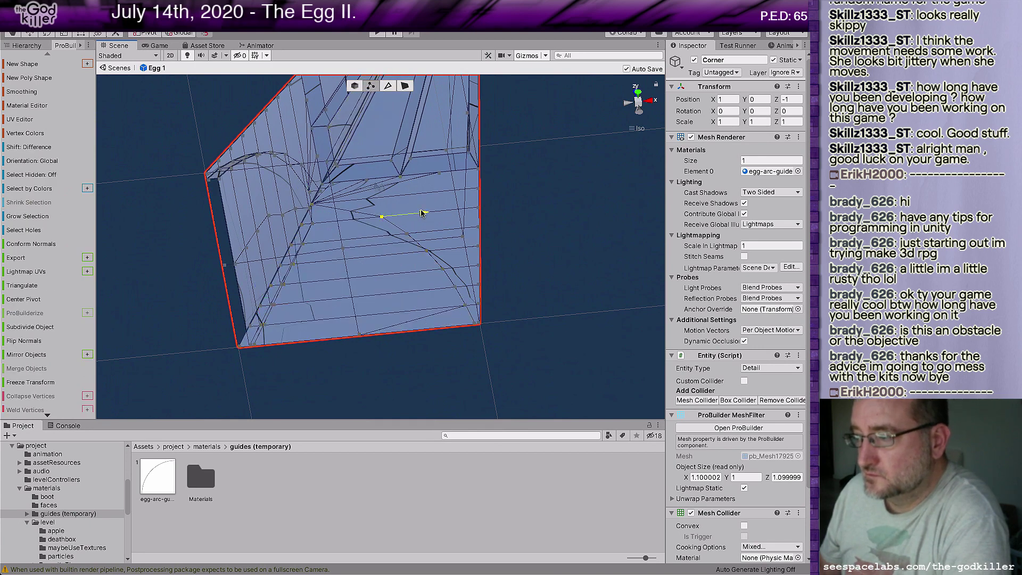
left_click_drag(420, 213, 415, 214)
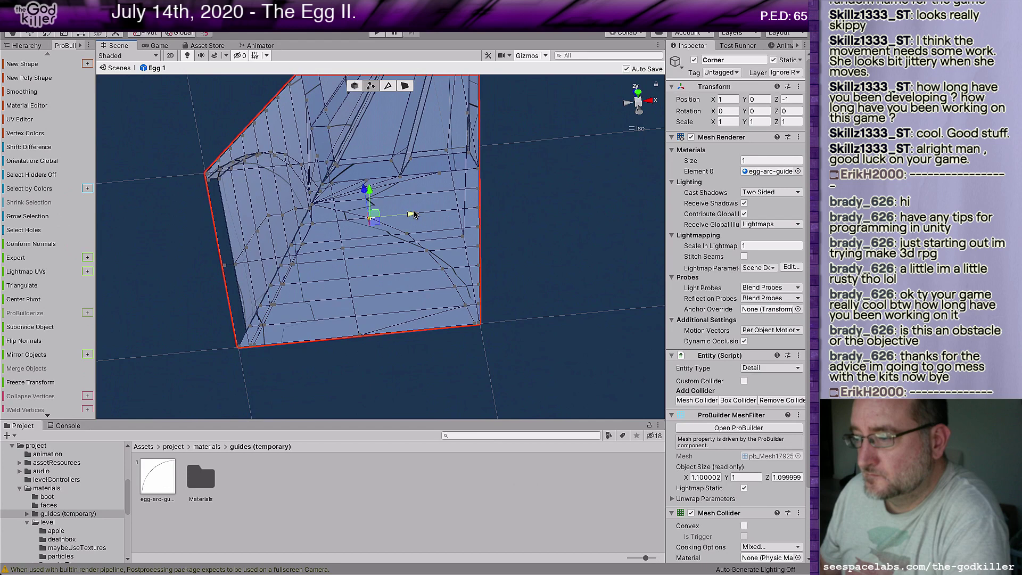
left_click(317, 220)
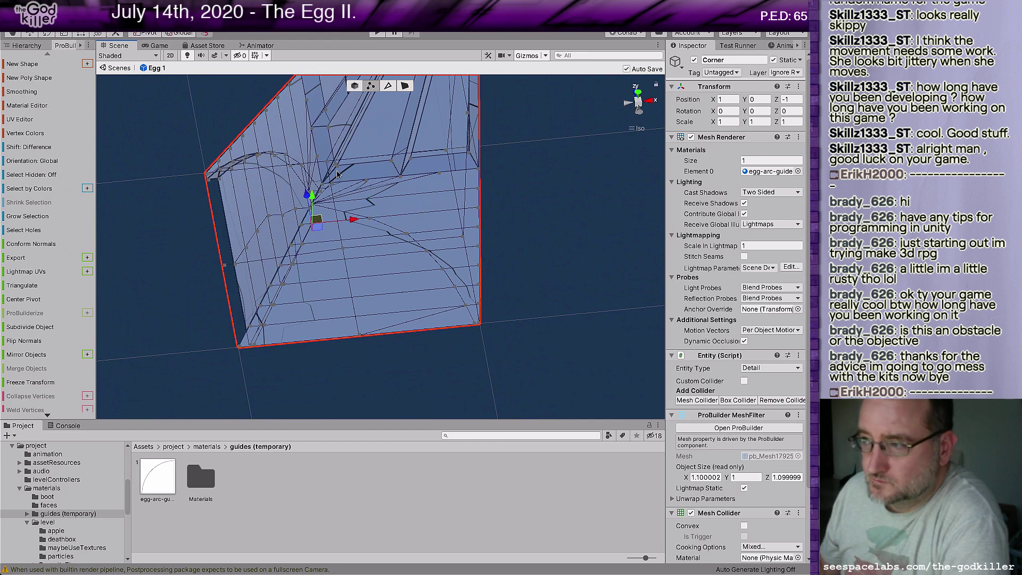
In face mode, reselect all the faces beneath the front arc, from the ridge's upper end down to the base edge
left_click(406, 87)
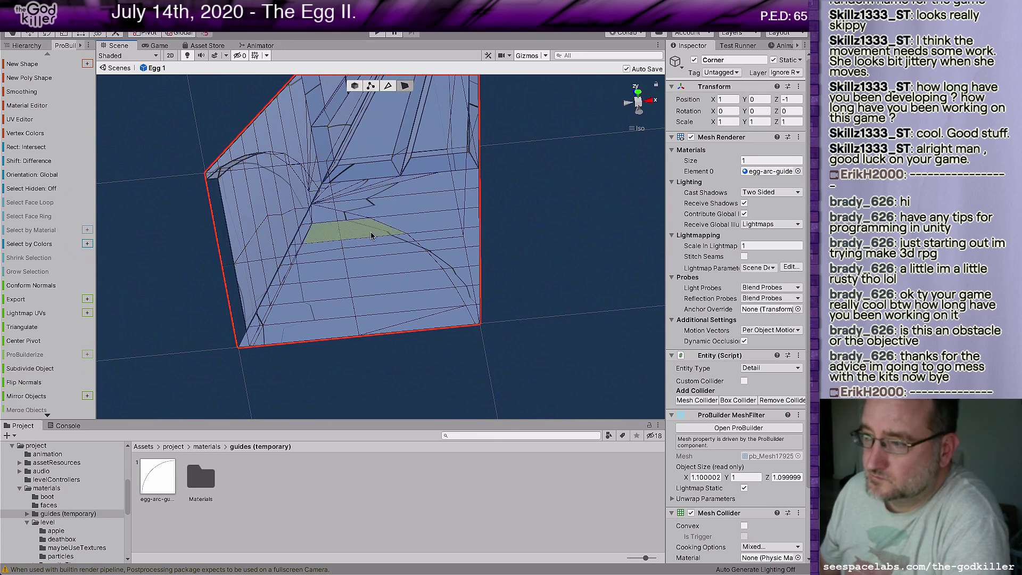
left_click(328, 214)
left_click(306, 221, "shift")
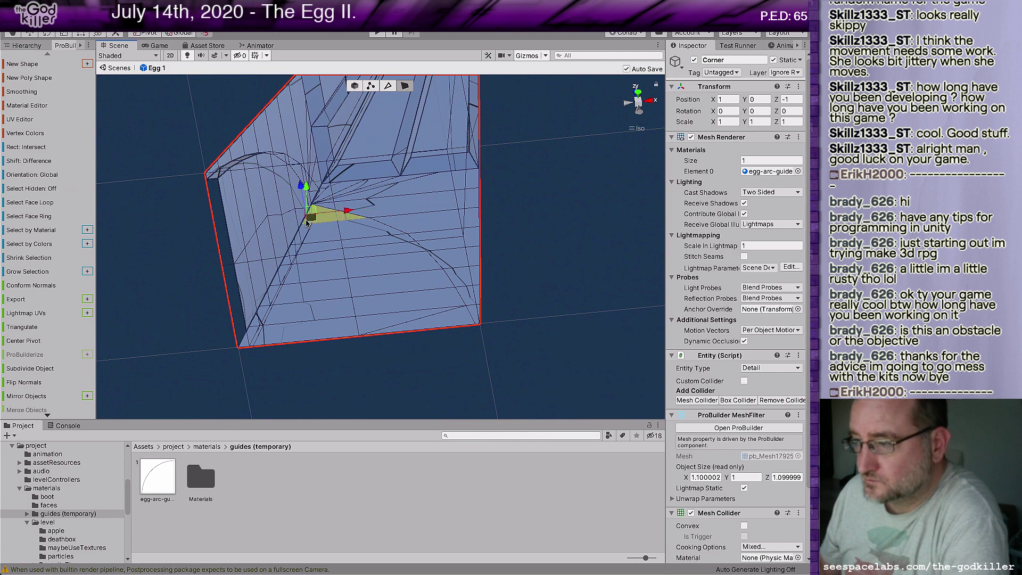
left_click(301, 237, "shift")
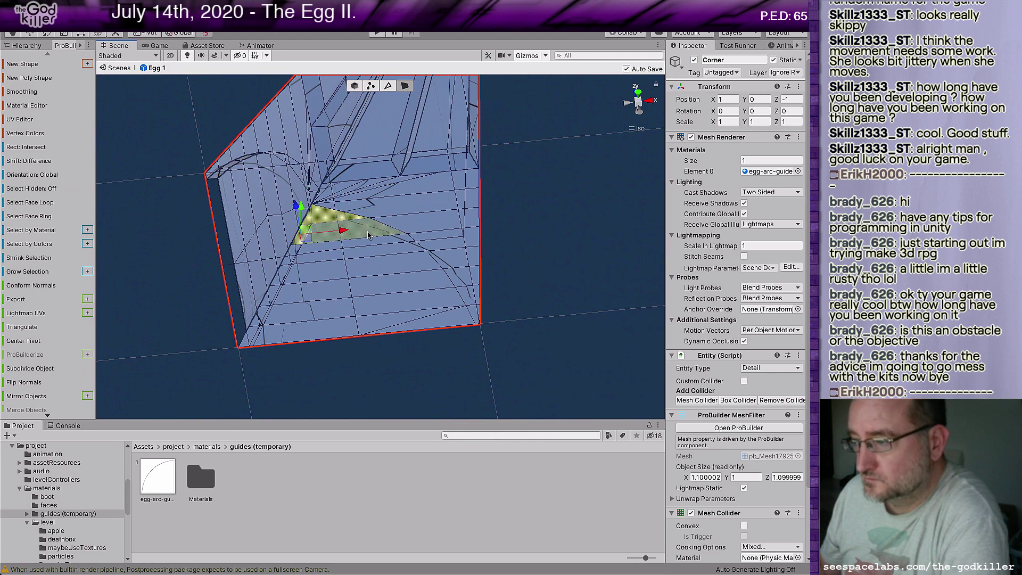
left_click(367, 235, "shift")
left_click(312, 263, "shift")
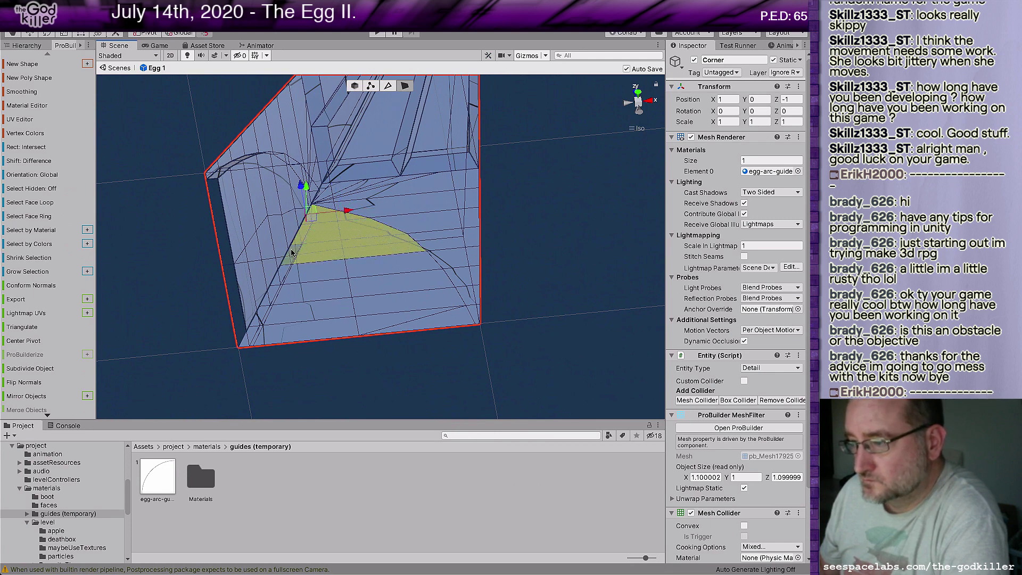
left_click(392, 297, "shift")
left_click(401, 276, "shift")
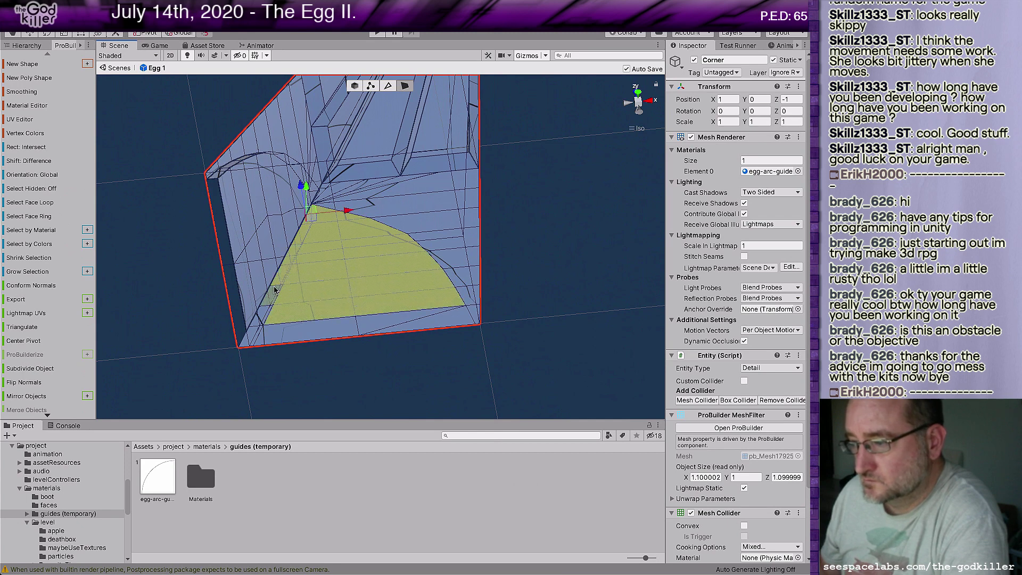
left_click(270, 302, "shift")
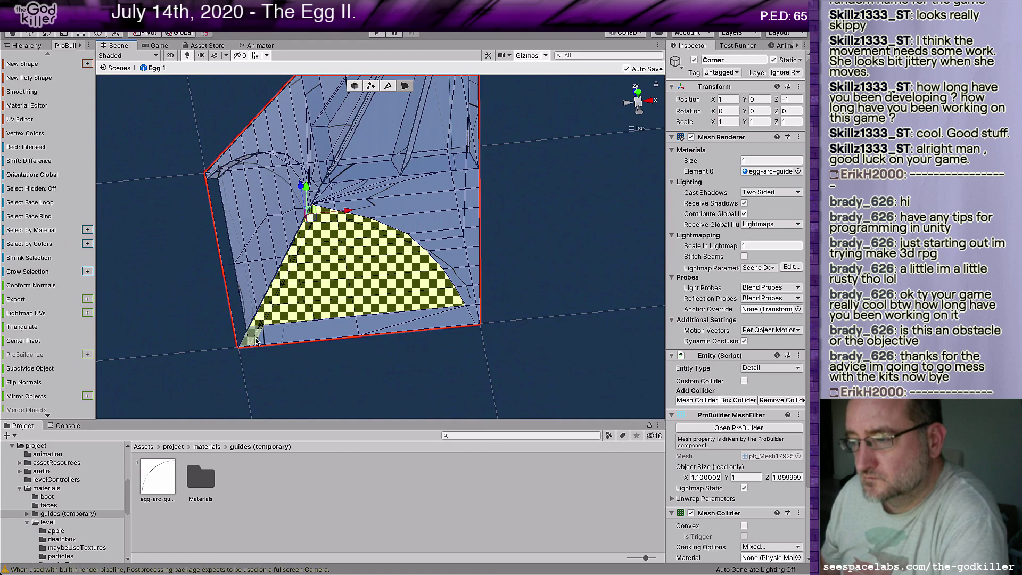
left_click(372, 331, "shift")
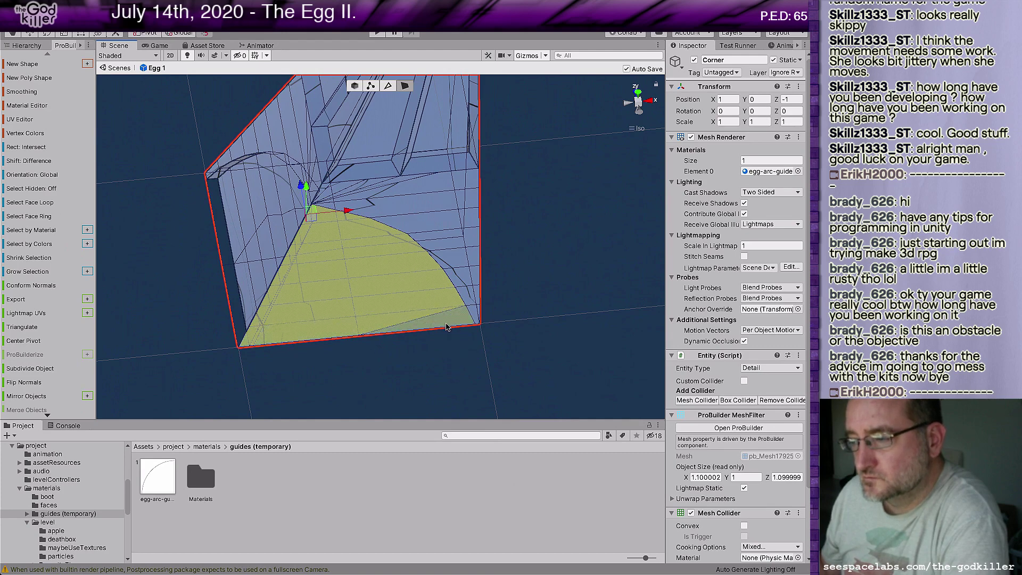
left_click(448, 327, "shift")
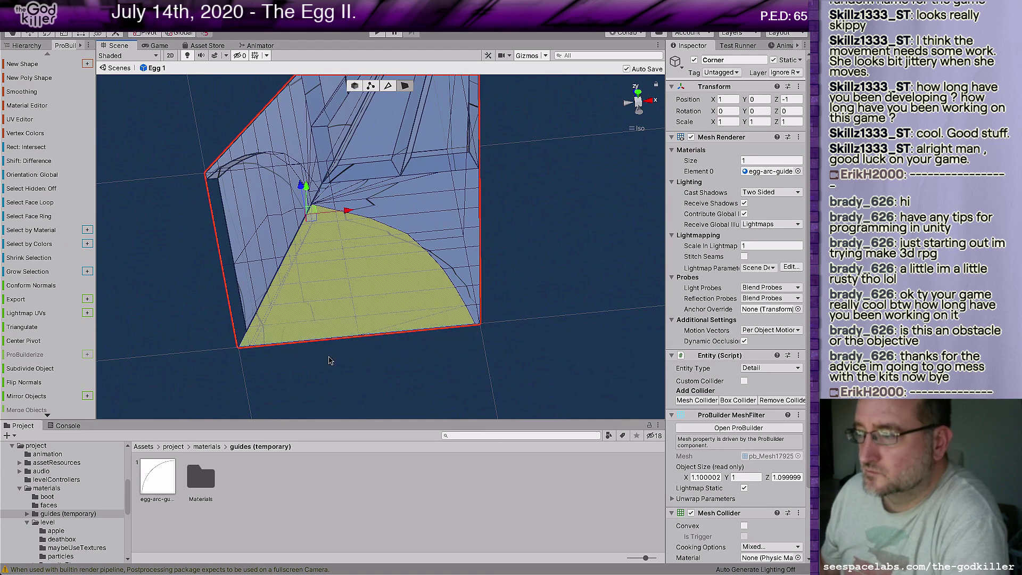
From the top view, extrude the selected arc faces a short distance inward along Z to recess them behind the arc outline
left_click_drag(328, 360, 359, 263, "alt")
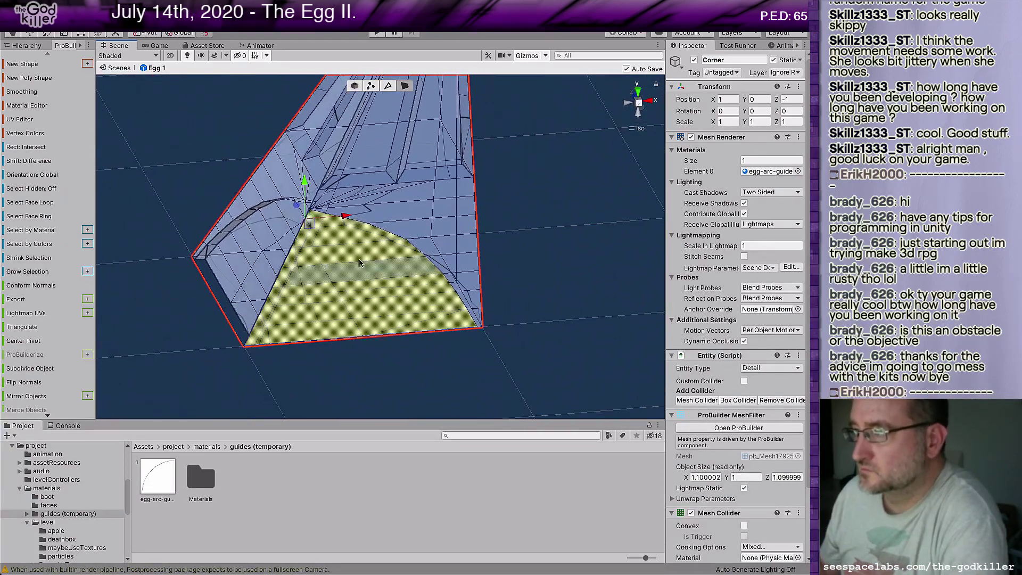
left_click(638, 93)
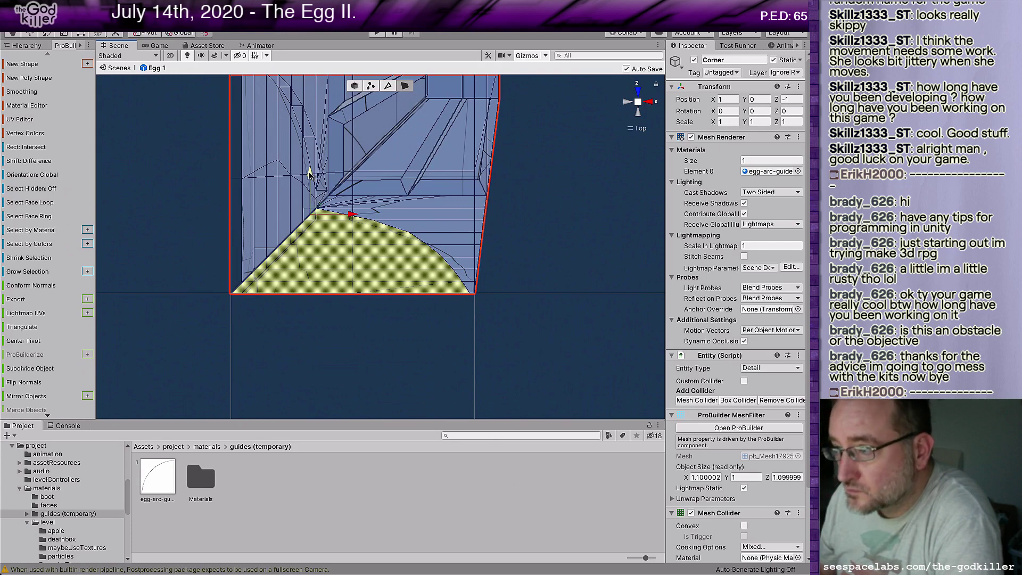
left_click_drag(309, 173, 308, 162)
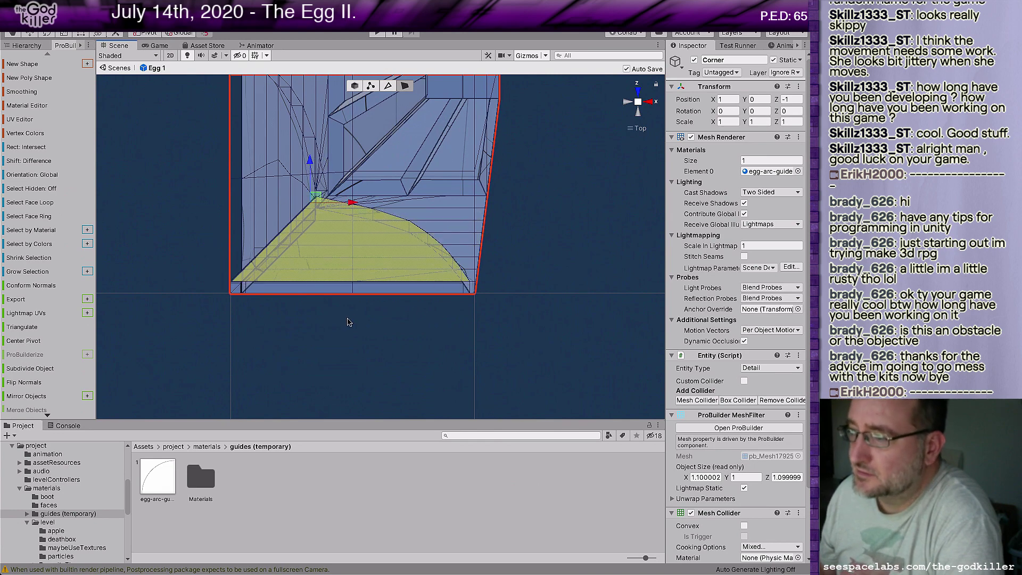
left_click_drag(304, 346, 445, 248, "alt")
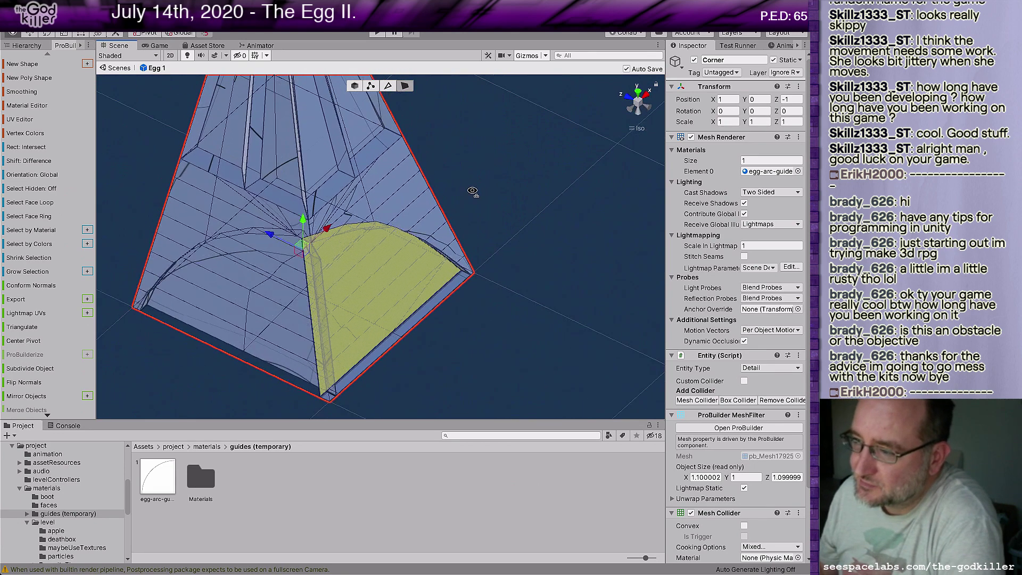
middle_click_drag(445, 248, 435, 248)
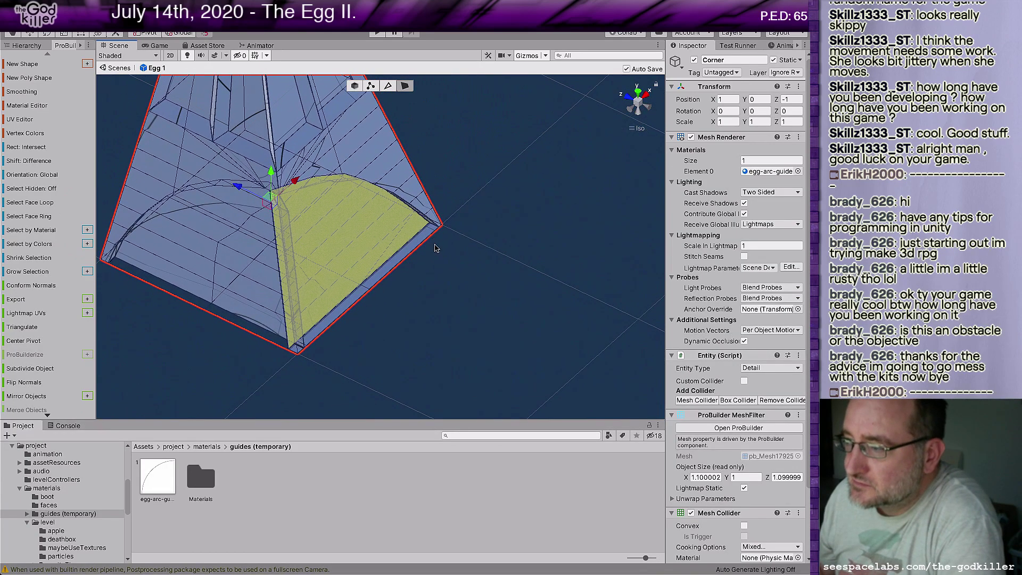
Delete the two narrow strip faces that the extrusion left along the recess's base edge
left_click(425, 241)
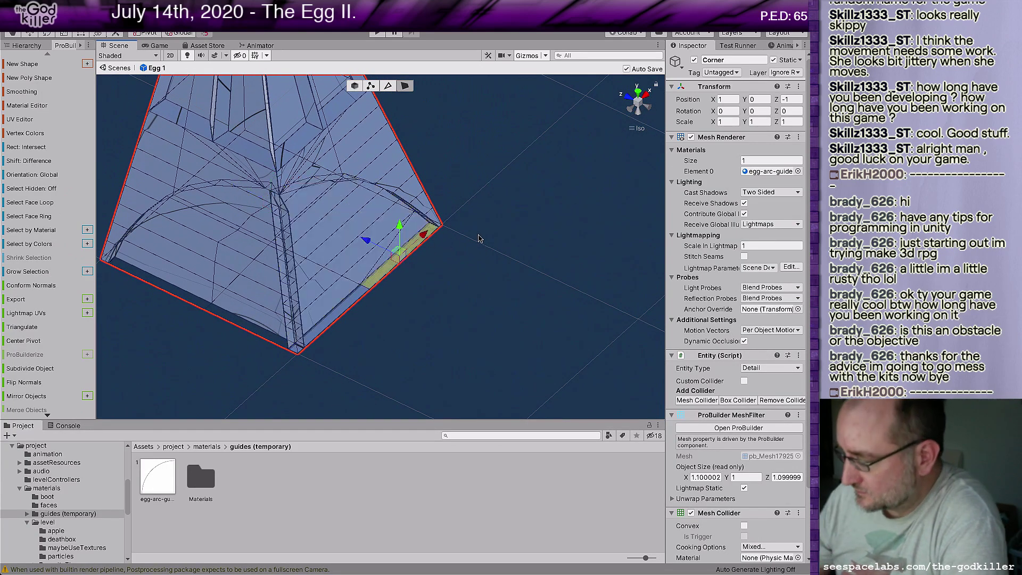
left_click(479, 238)
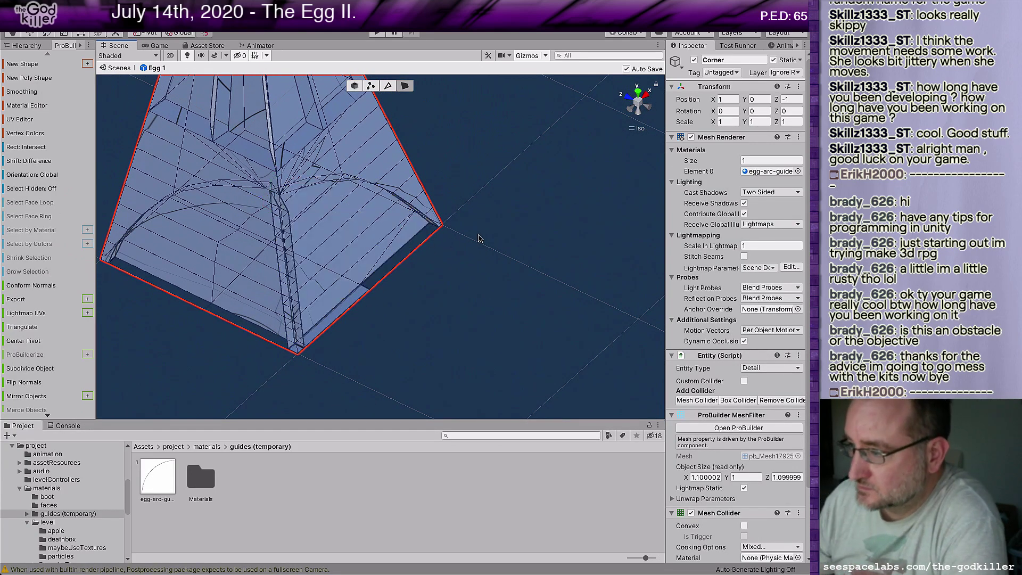
left_click(339, 315)
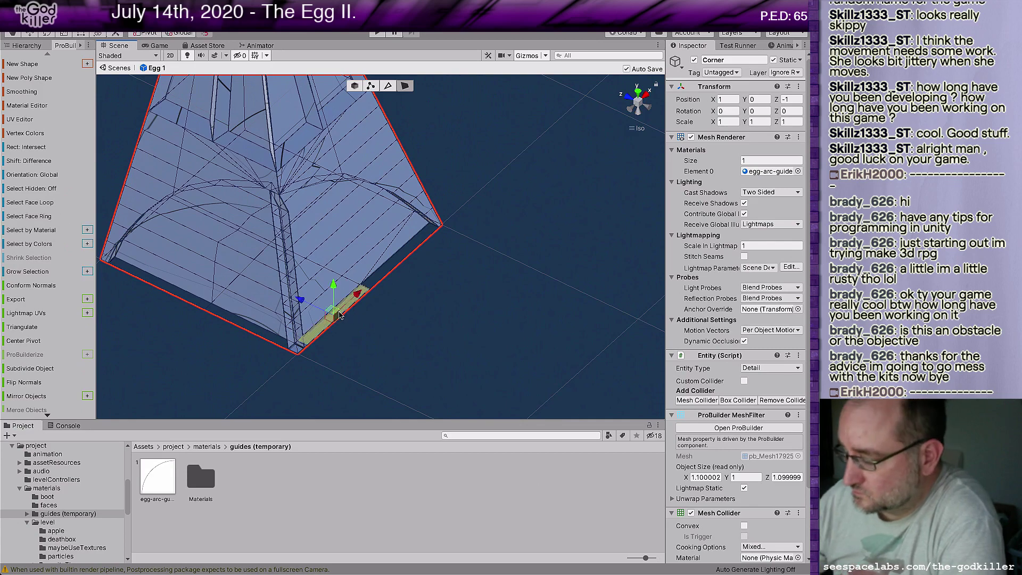
left_click(340, 315)
left_click(339, 315)
Inspect the recessed arc, check which material Corner (1) uses in object mode, and reselect the Corner mesh
scroll(330, 319, "up", 5)
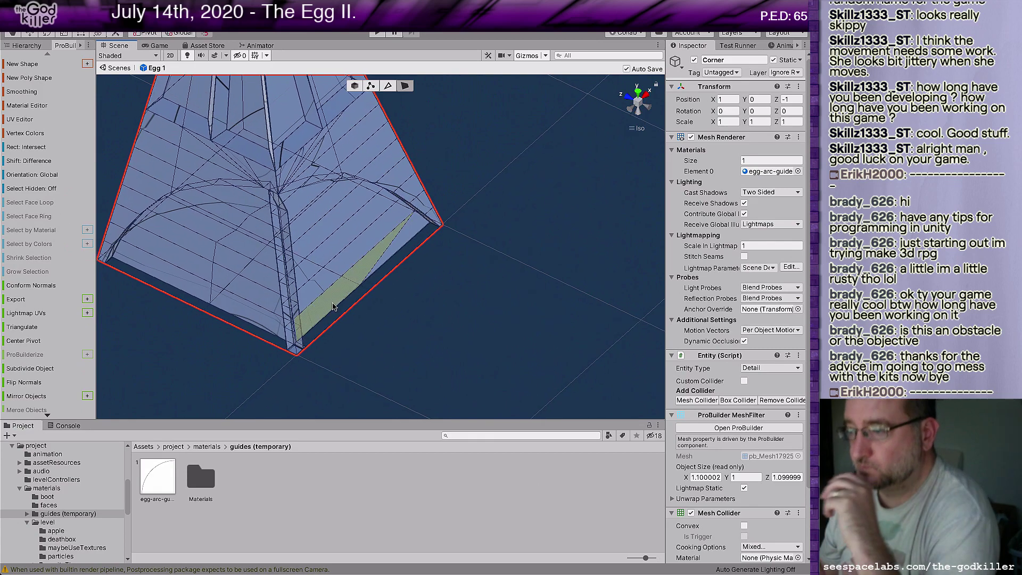
scroll(318, 322, "up", 2)
middle_click_drag(317, 322, 488, 351)
left_click_drag(488, 351, 508, 293, "alt")
scroll(505, 293, "down", 12)
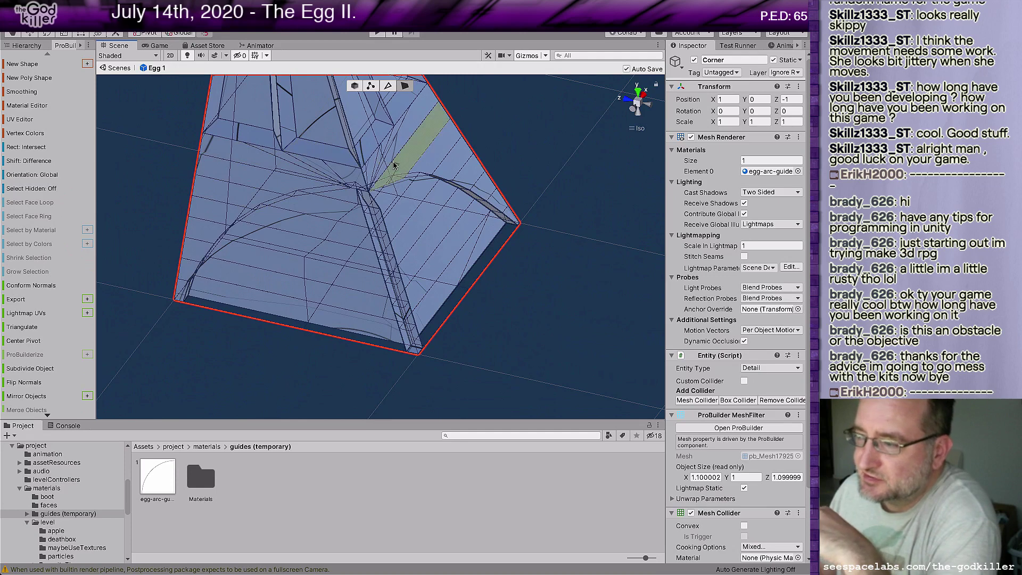
left_click(355, 86)
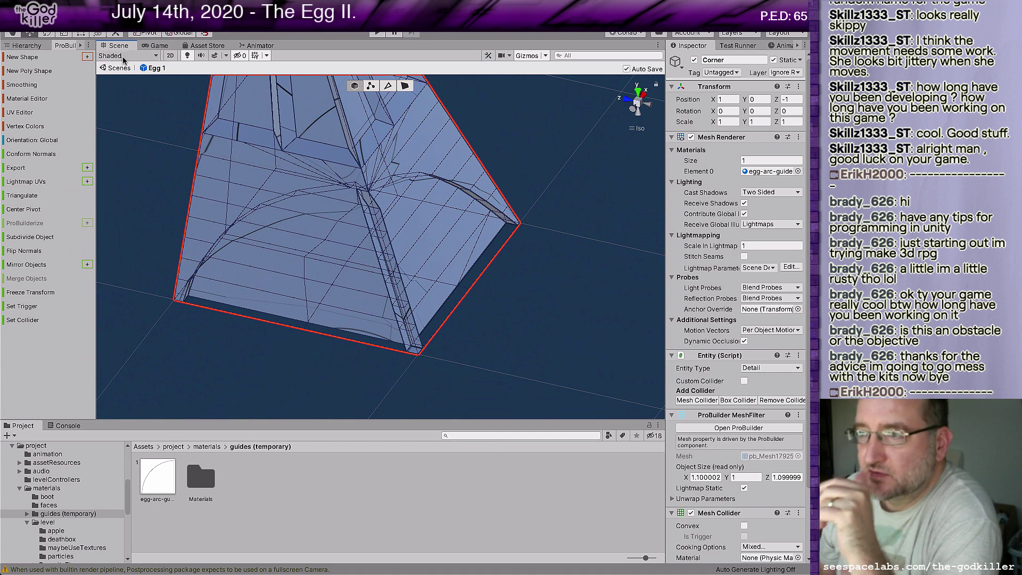
left_click(27, 46)
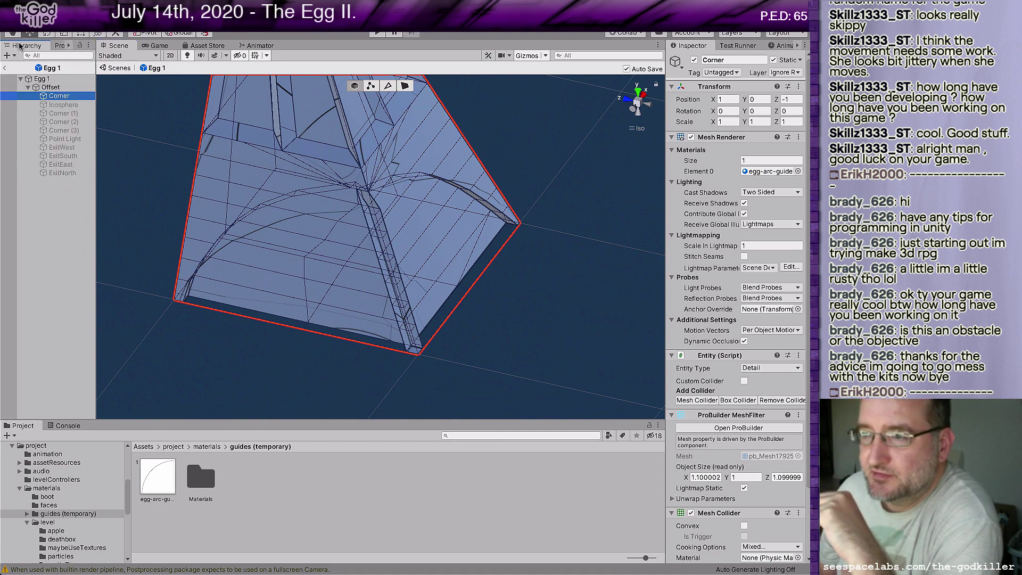
left_click(64, 114)
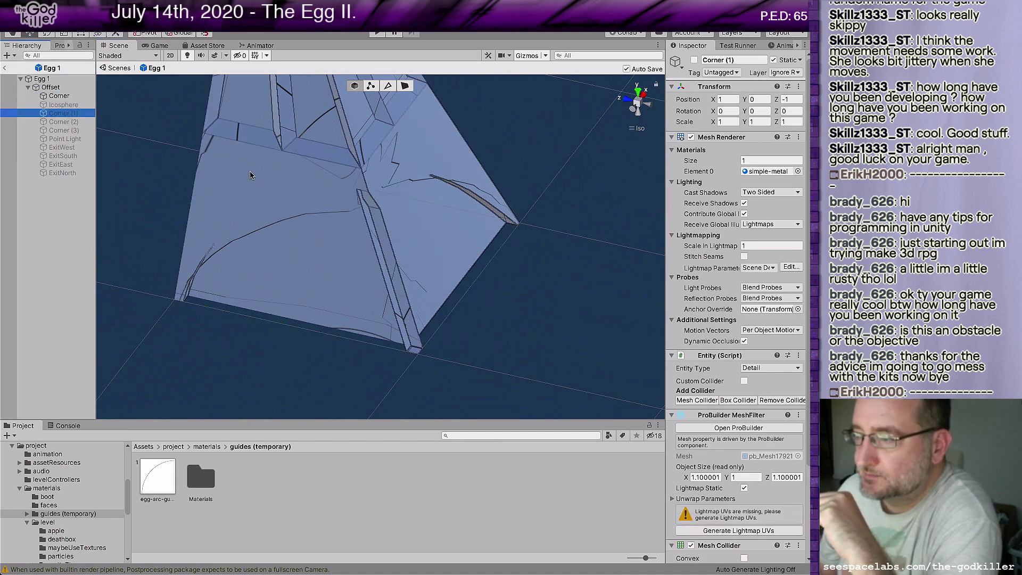
left_click(267, 203)
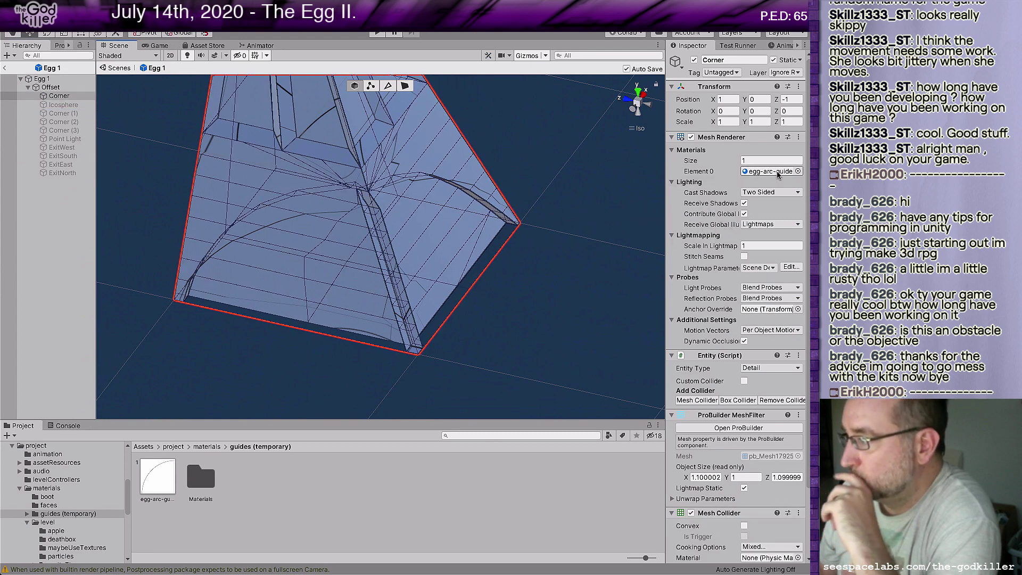
Assign the simple-metal material to the Corner mesh in place of the egg-arc guide material
left_click(798, 171)
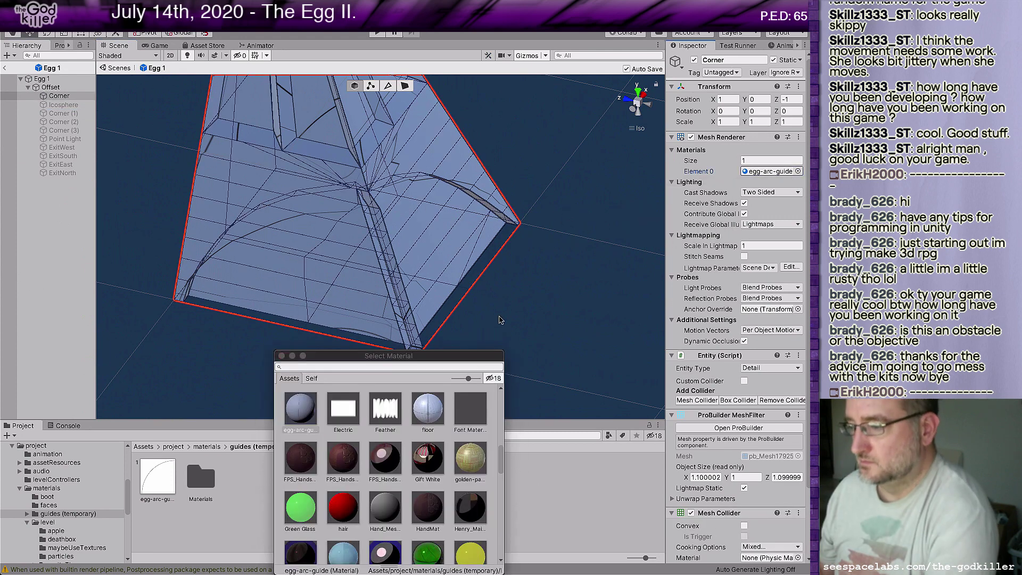
left_click(327, 368)
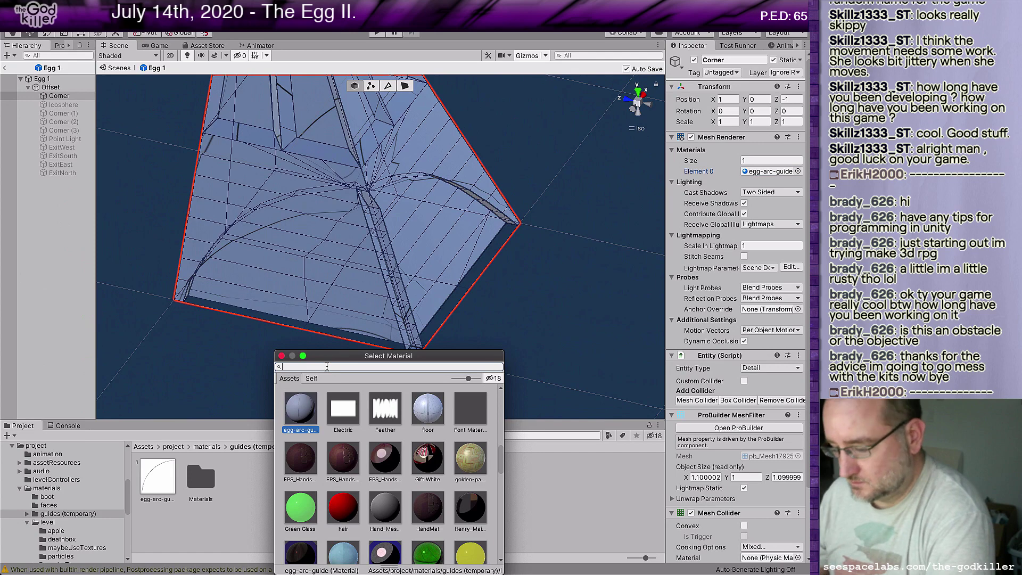
type("simpl")
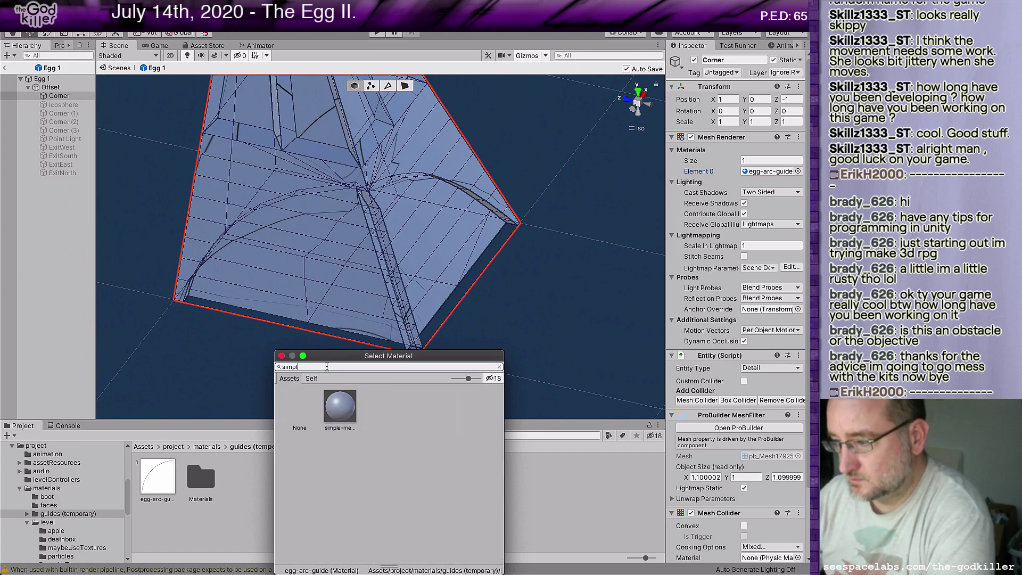
left_click(342, 411)
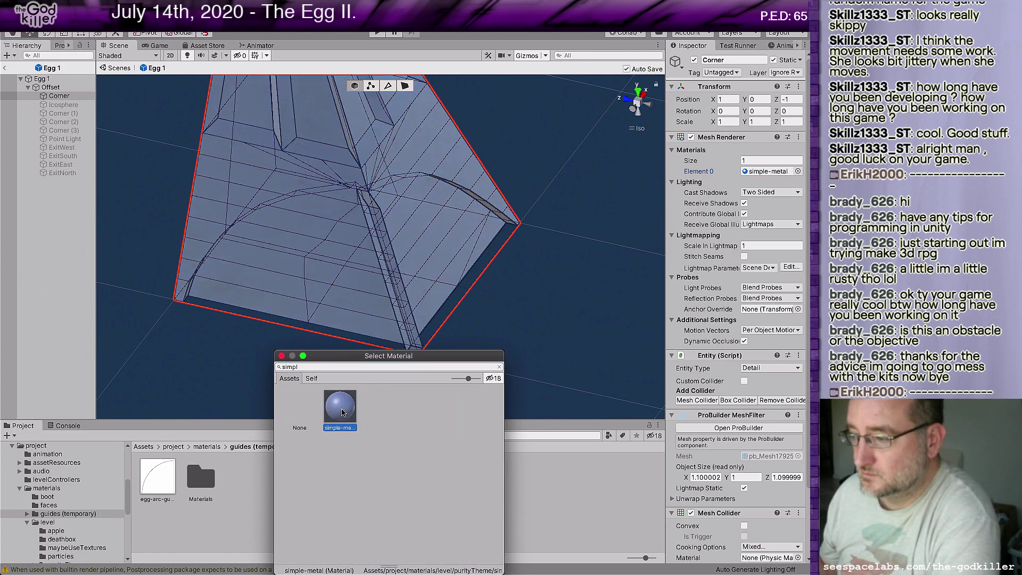
double_click(342, 410)
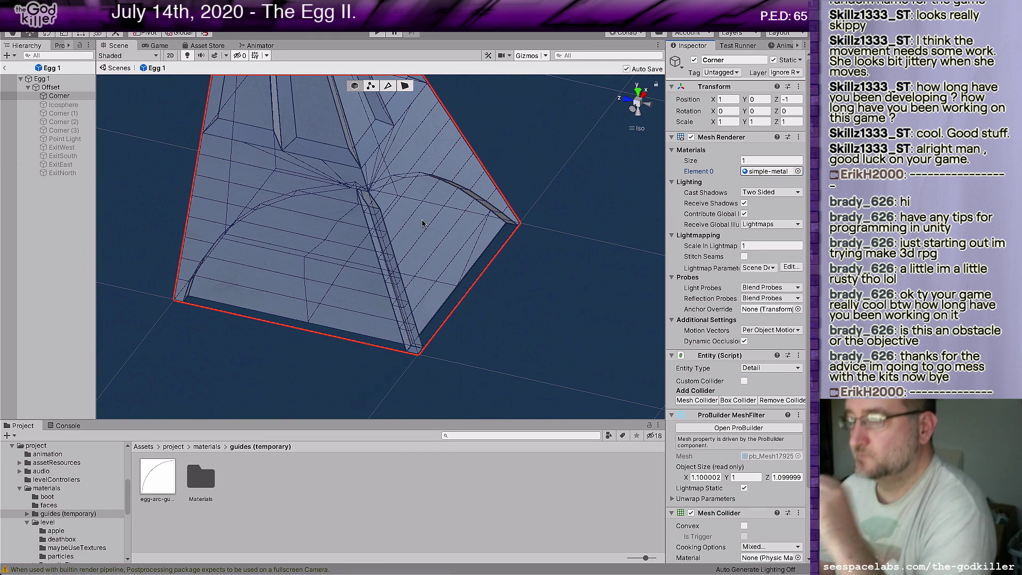
Select the strip of narrow faces along one side of the front ridge, from the ridge's upper end down to the base edge
left_click_drag(502, 307, 538, 261, "alt")
scroll(416, 265, "up", 6)
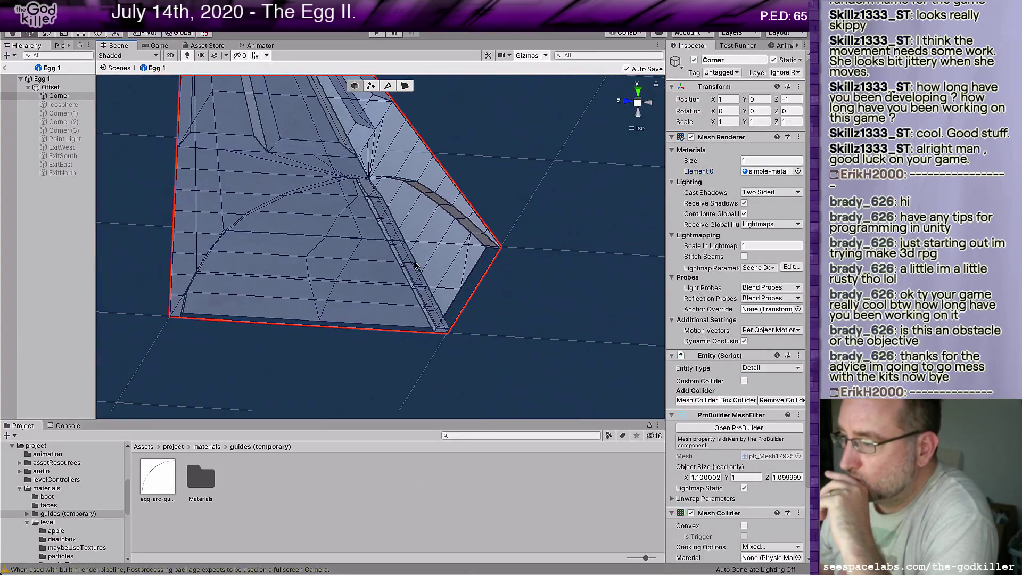
scroll(415, 264, "up", 2)
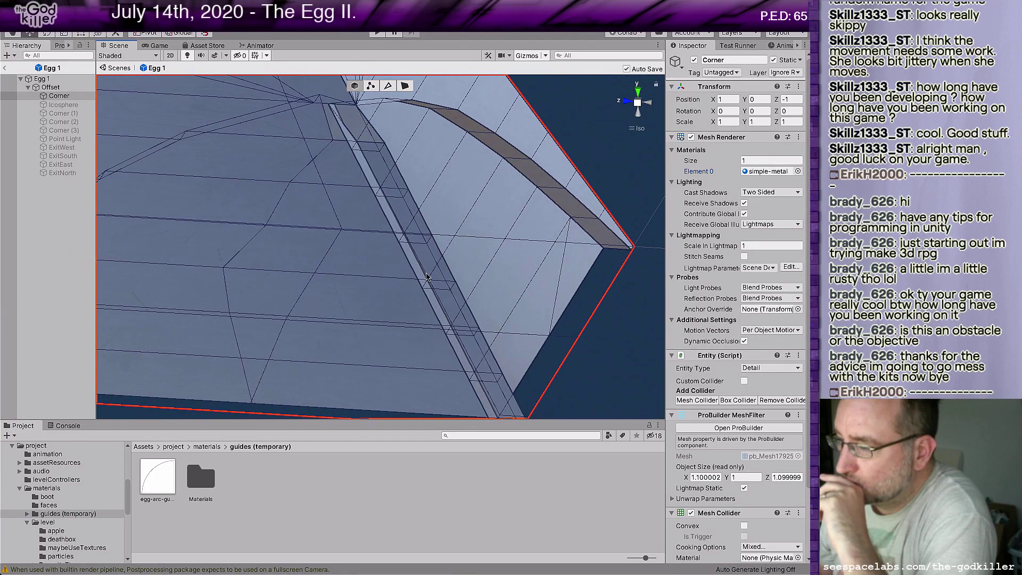
left_click_drag(426, 276, 208, 218, "alt")
left_click_drag(409, 184, 443, 169, "alt")
mouse_move(403, 210)
left_mouse_down("alt")
mouse_move(308, 229)
mouse_move(319, 253)
mouse_move(373, 107)
mouse_move(400, 82)
mouse_move(390, 225)
left_mouse_up("alt")
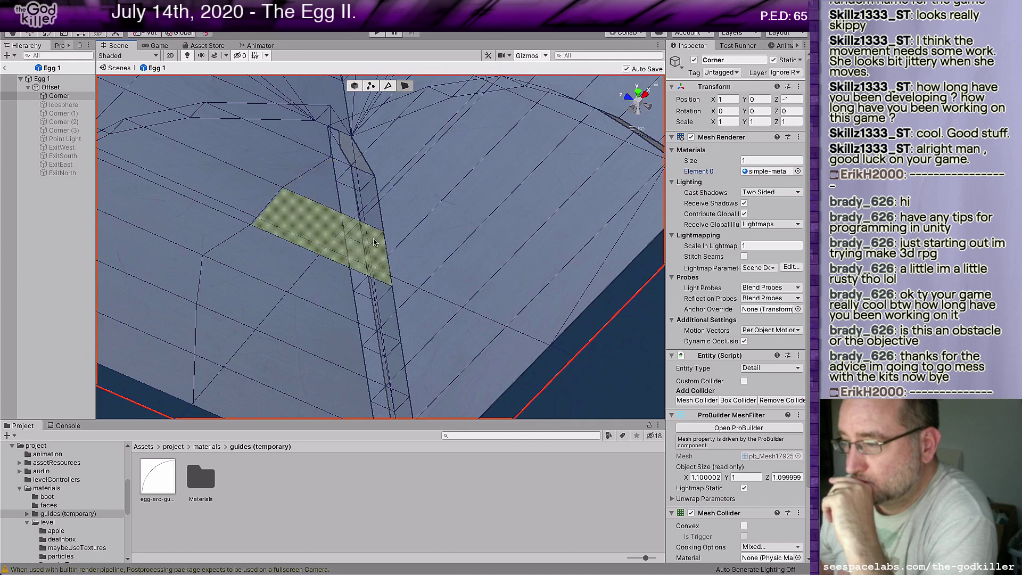
left_click(339, 173)
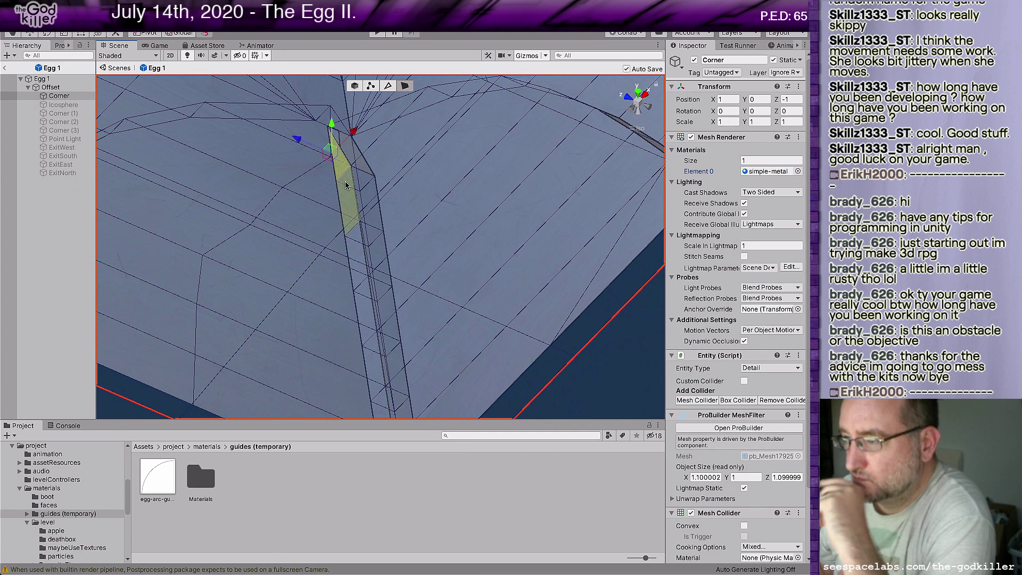
left_click(346, 185)
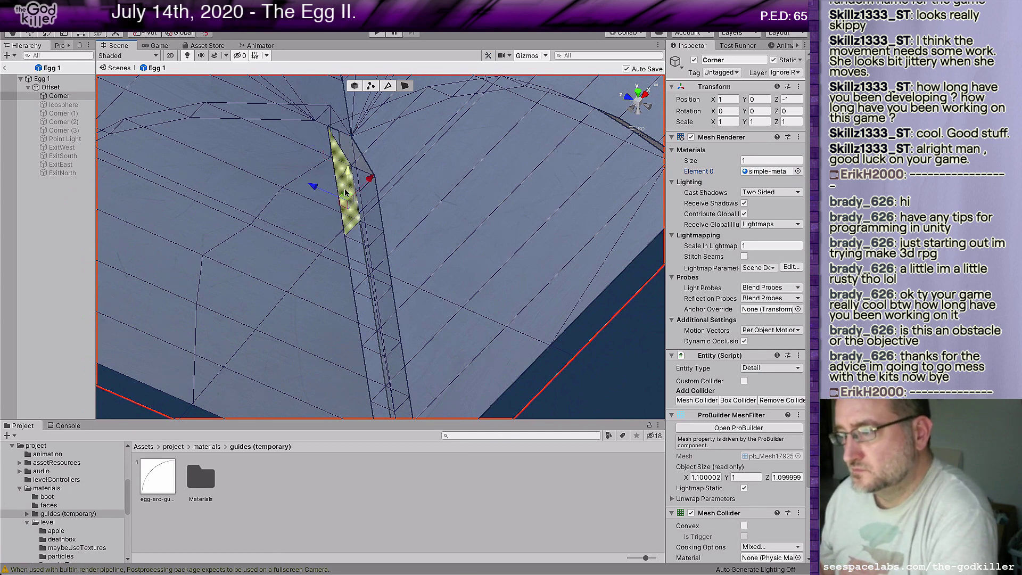
left_click(365, 269)
middle_click_drag(368, 324, 375, 252)
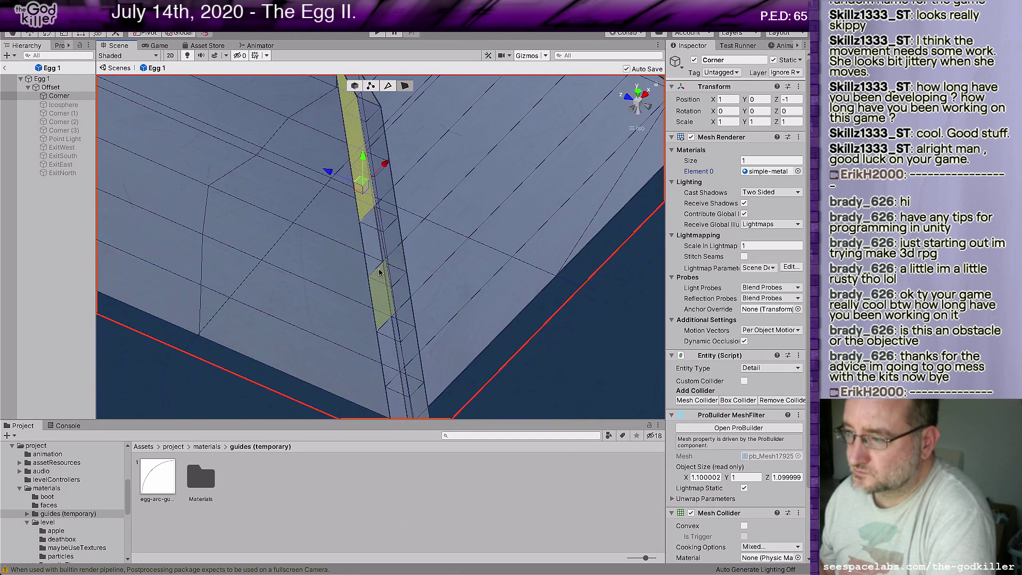
left_click(374, 287, "shift")
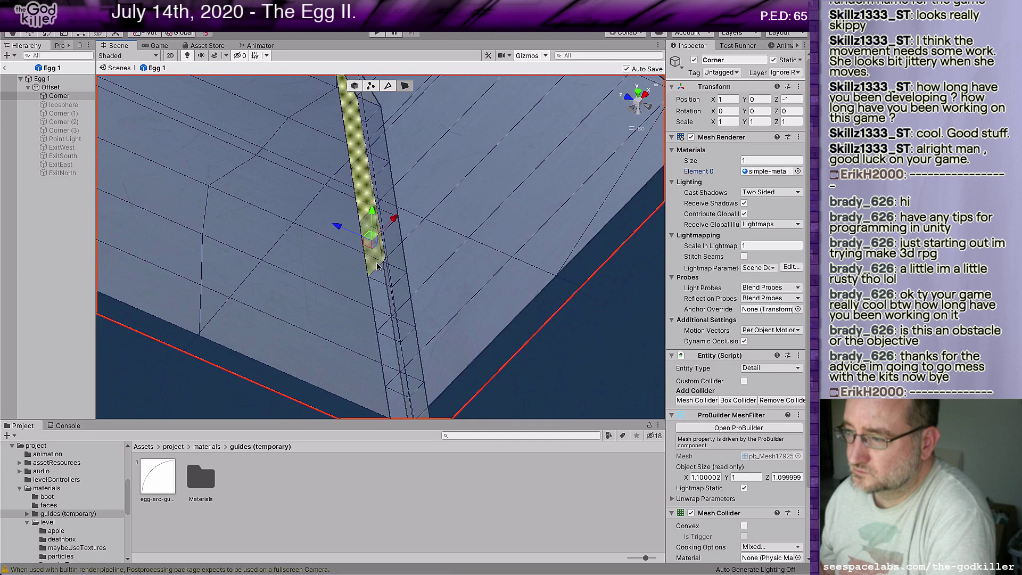
left_click(379, 309, "shift")
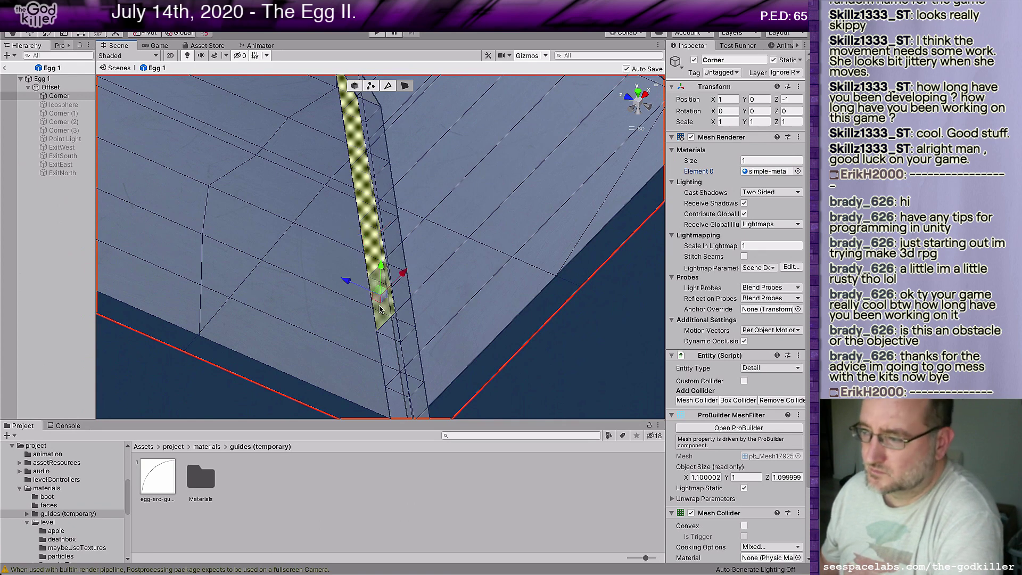
middle_click_drag(503, 228, 522, 154)
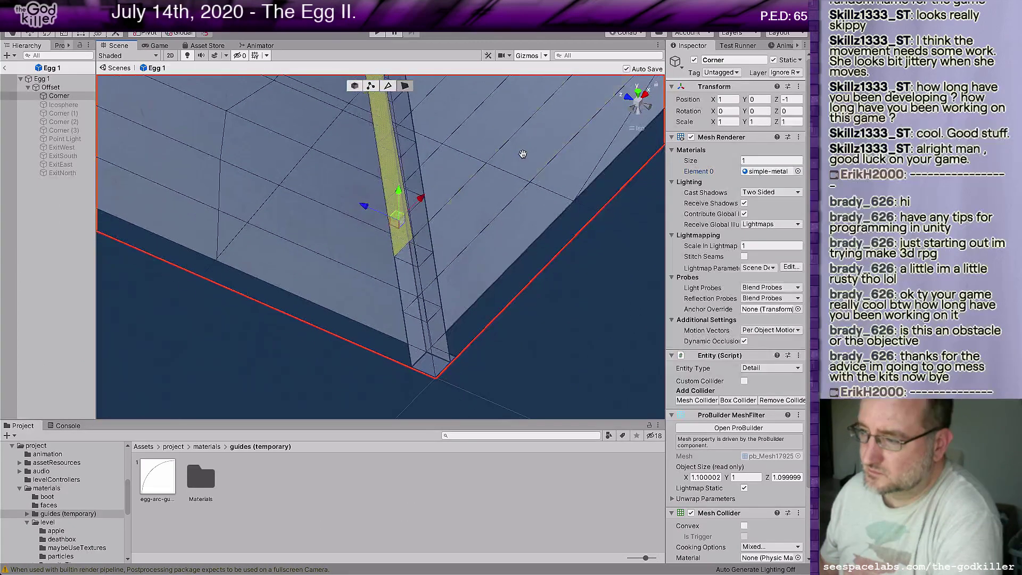
left_click(407, 263, "shift")
left_click(425, 353, "shift")
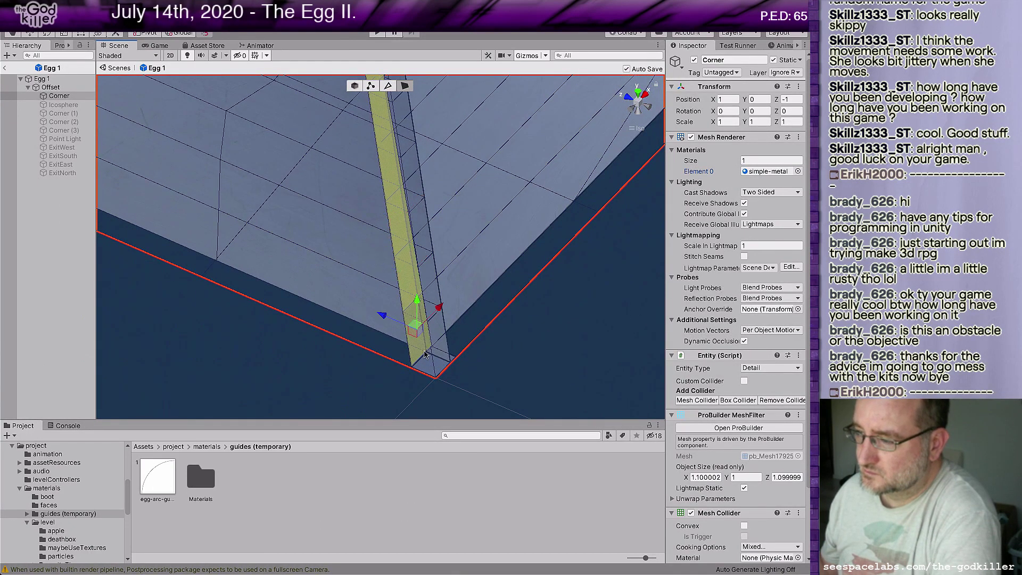
left_click(428, 367, "shift")
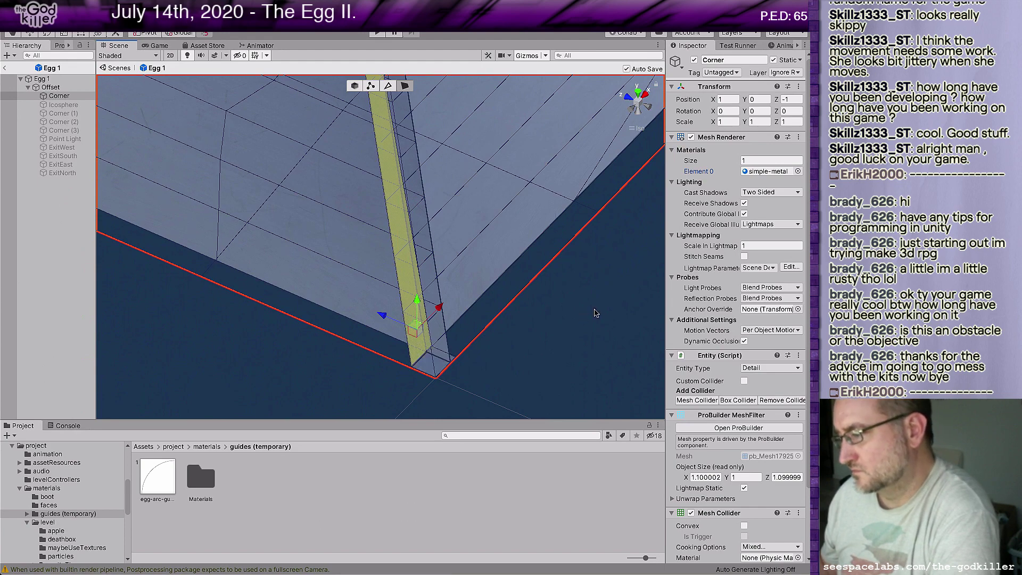
Clear the ridge face selection and inspect the ridge's base corner from both sides
right_click_drag(591, 315, 628, 332)
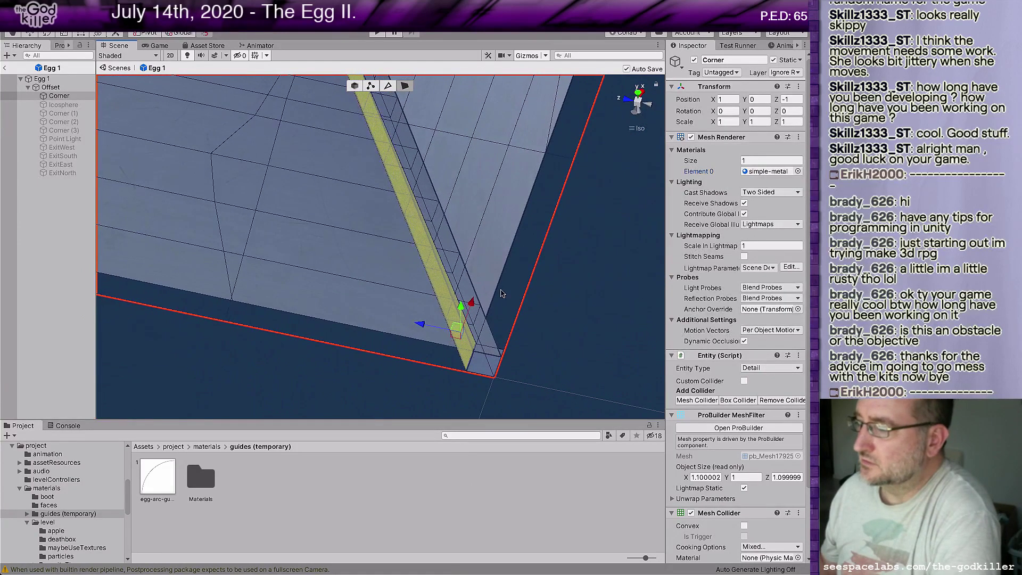
middle_click_drag(532, 250, 538, 254)
right_click_drag(538, 254, 609, 237)
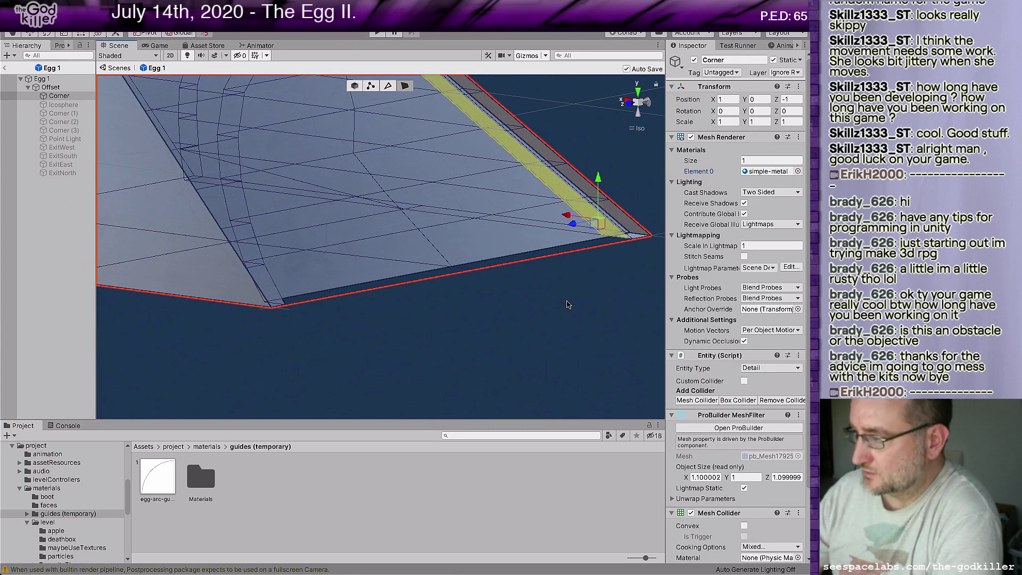
left_click(567, 304)
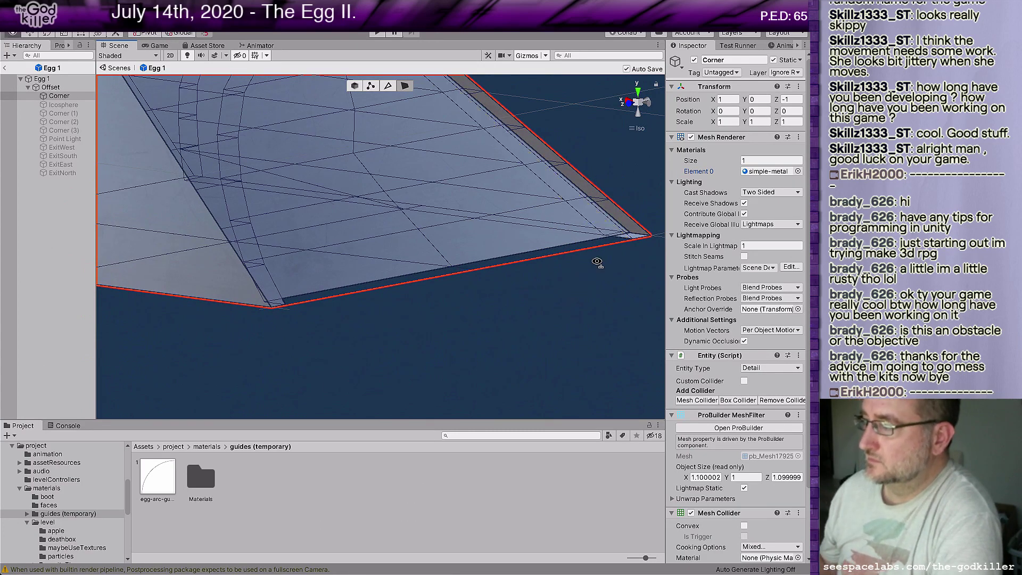
right_click_drag(596, 261, 236, 290)
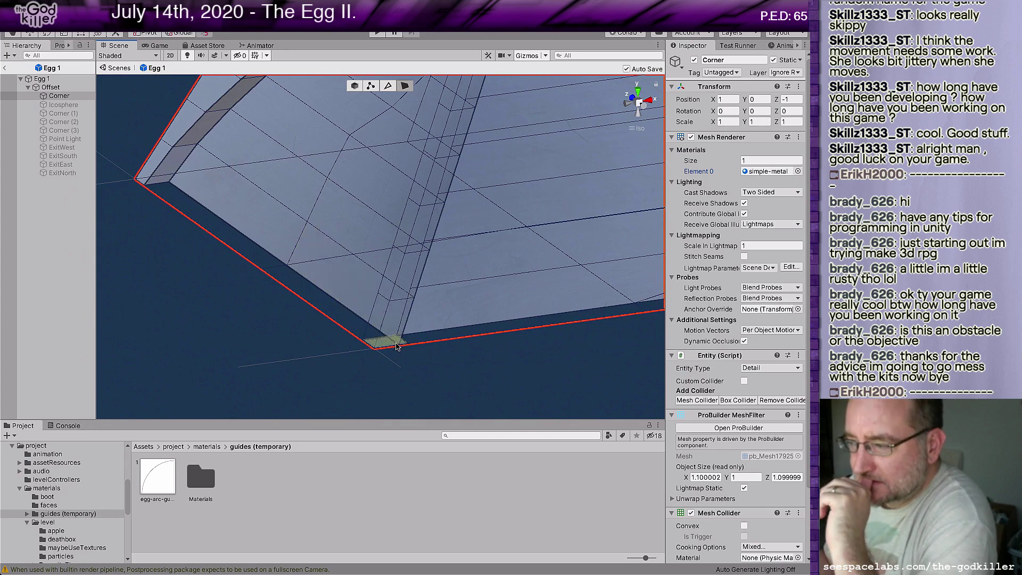
In vertex mode, move the vertex at the ridge's base and the one just above it a short distance inward along Z, and save
left_click(371, 84)
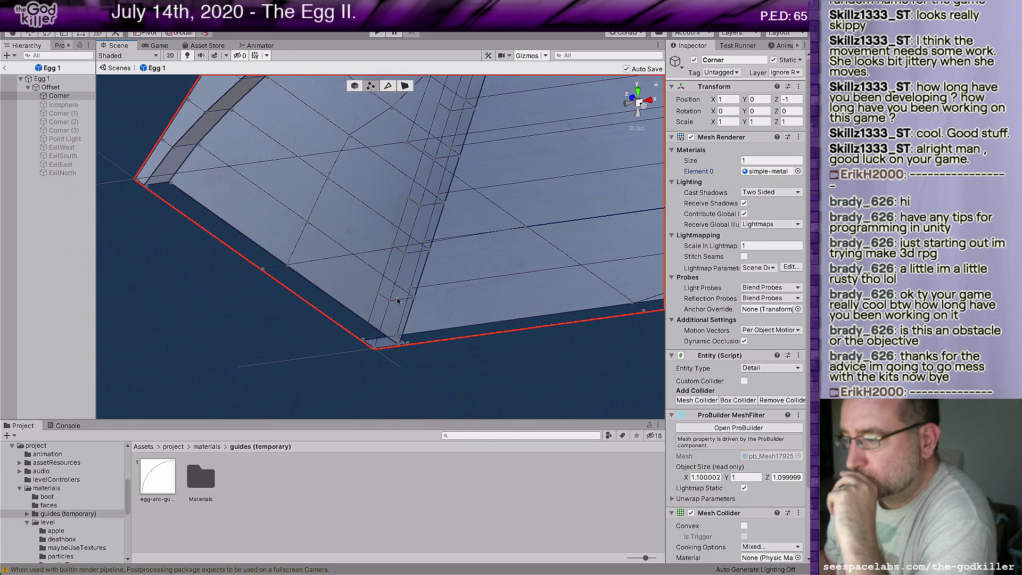
left_click(397, 341)
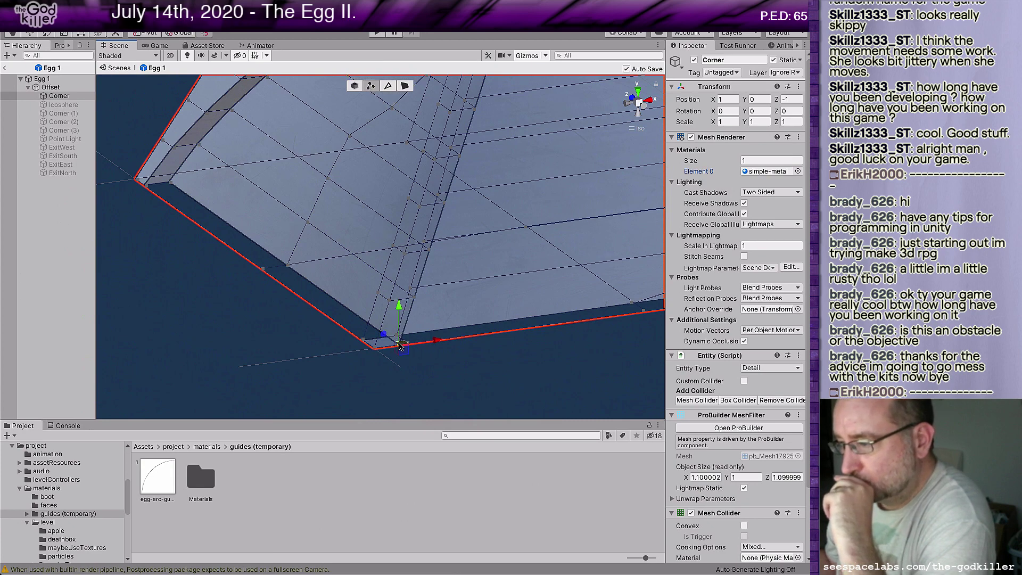
left_click_drag(390, 349, 440, 346, "alt")
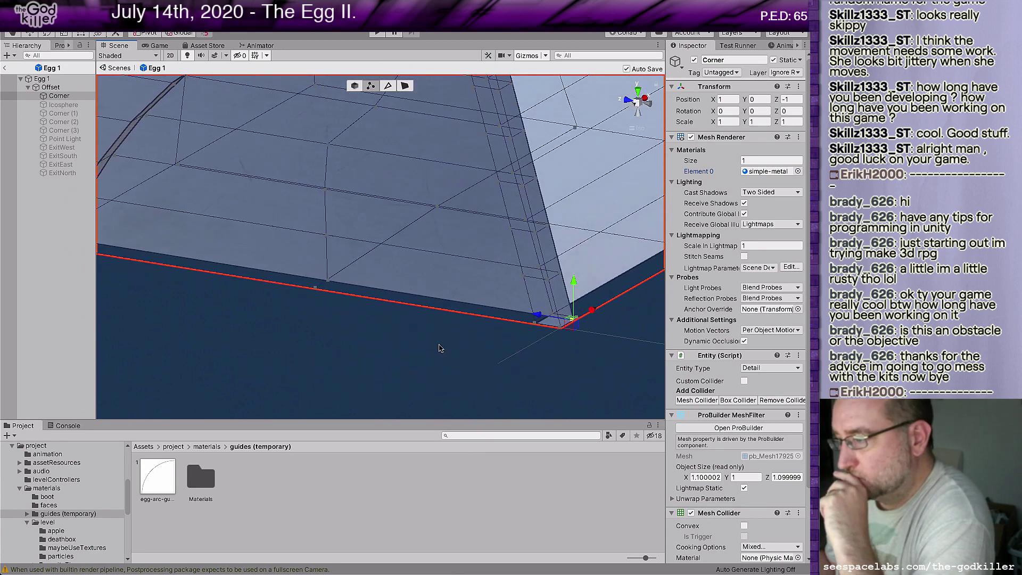
left_click_drag(527, 335, 516, 292, "alt")
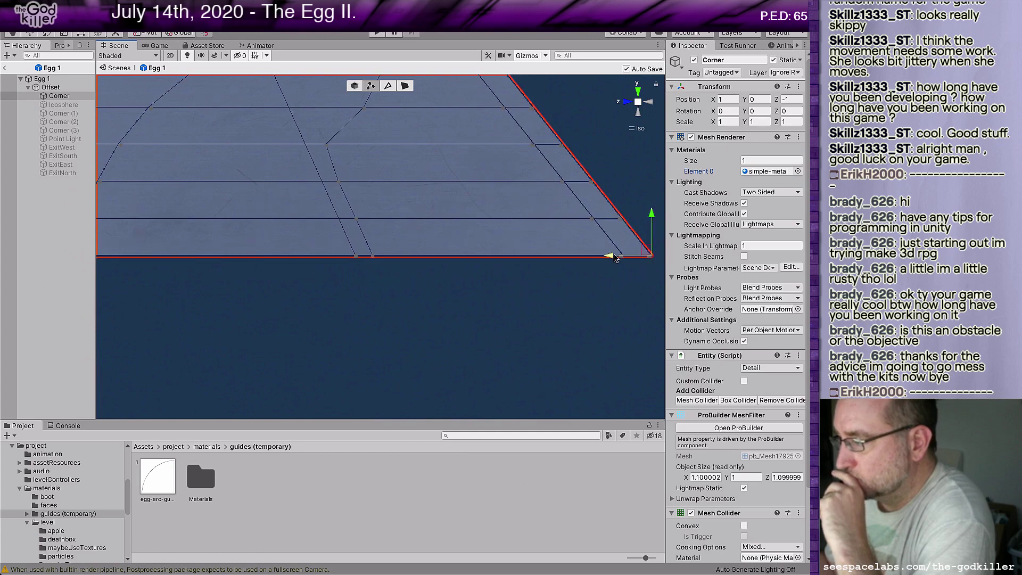
left_click_drag(612, 257, 590, 256)
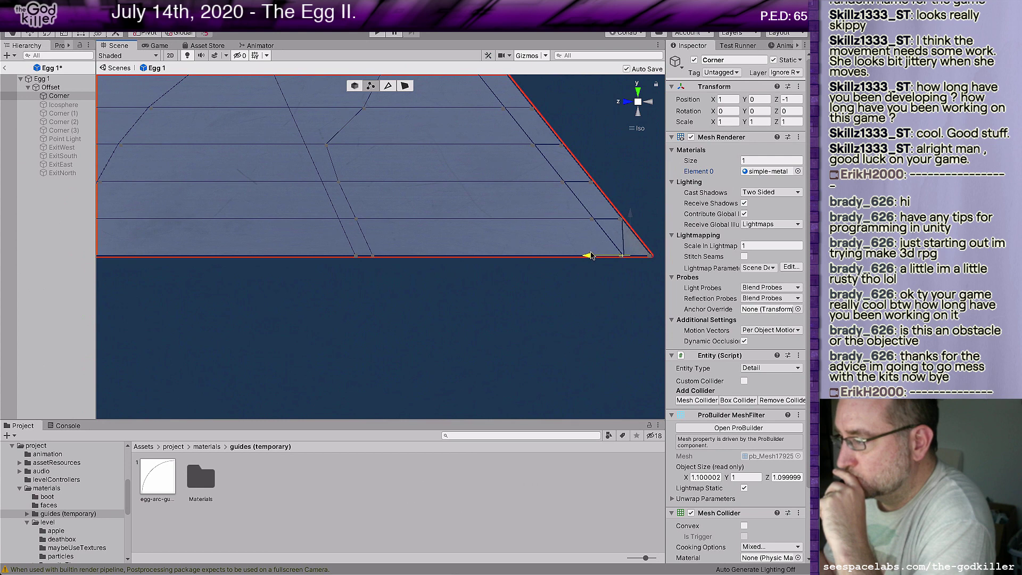
key("ctrl+s")
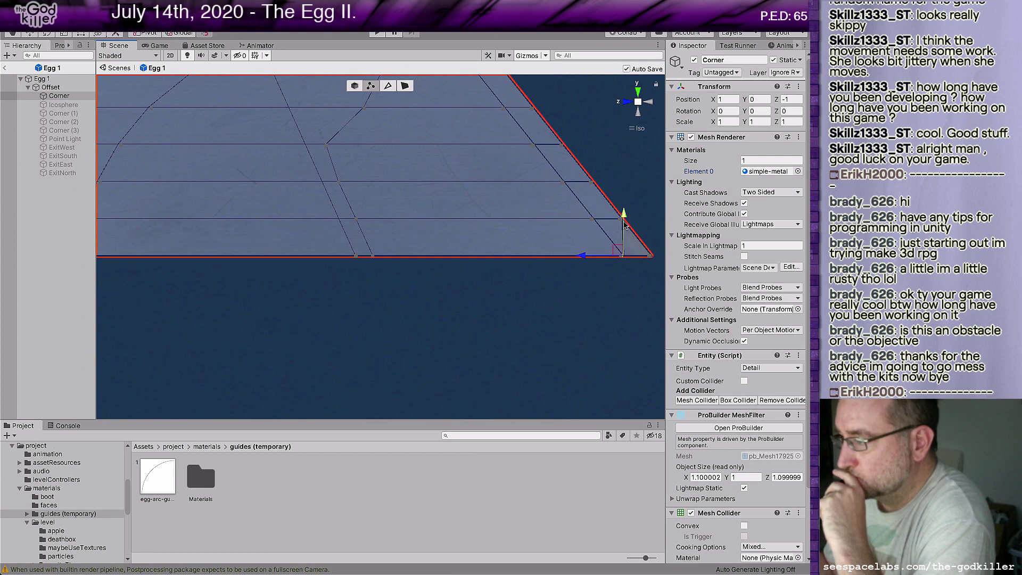
left_click(610, 227)
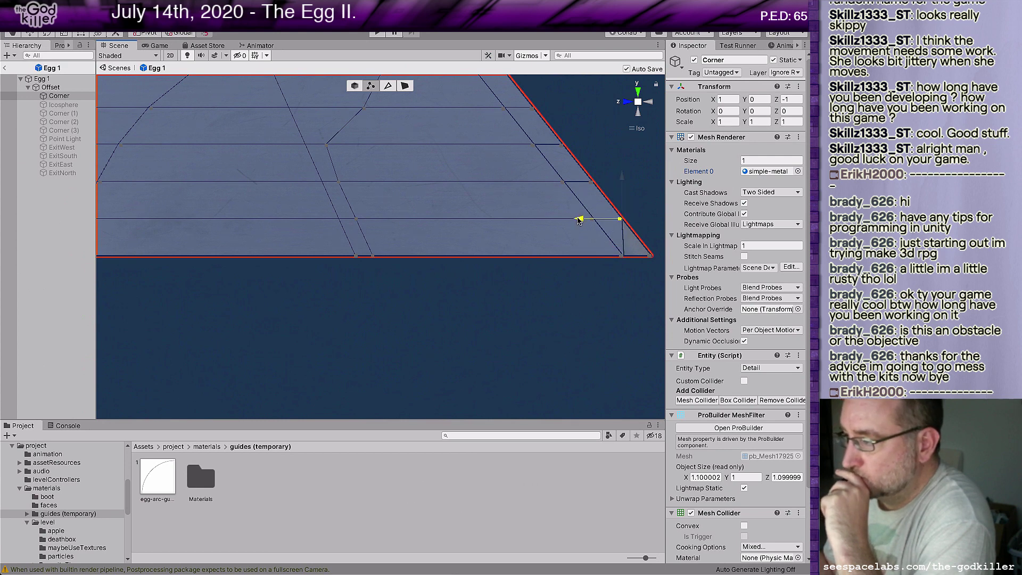
key("ctrl+s")
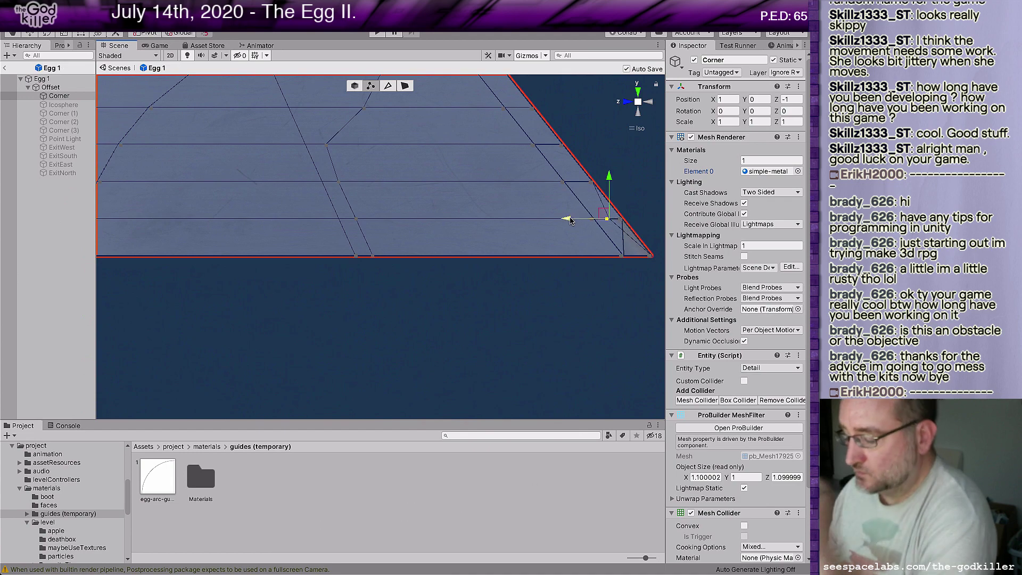
Select the pairs of vertices up the front ridge, from just above the base to near its upper end, and move them slightly inward along Z
left_click_drag(572, 219, 450, 340, "alt")
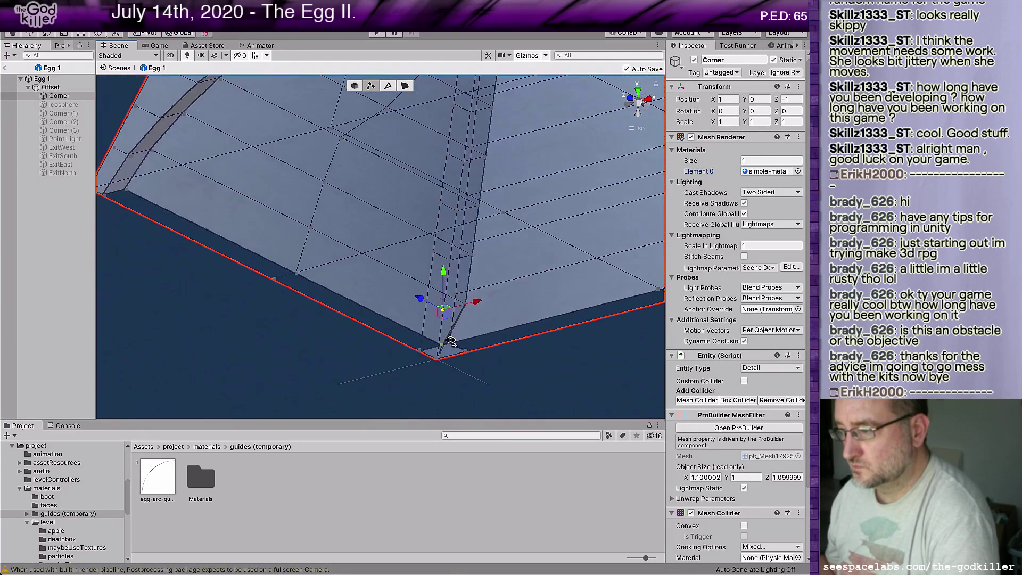
left_click(461, 298)
left_click_drag(494, 359, 475, 391, "alt")
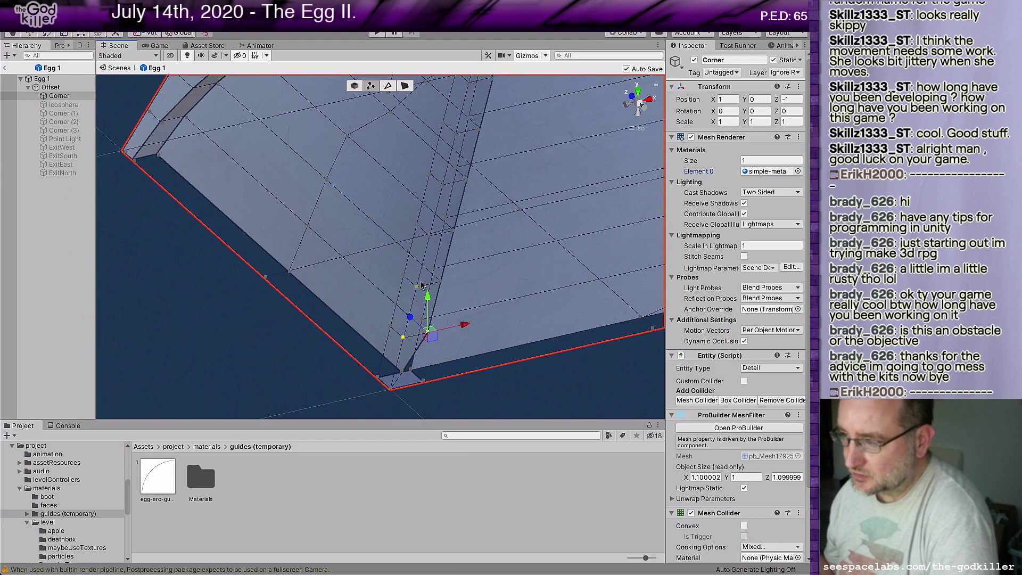
left_click(418, 285, "shift")
left_click(437, 277, "shift")
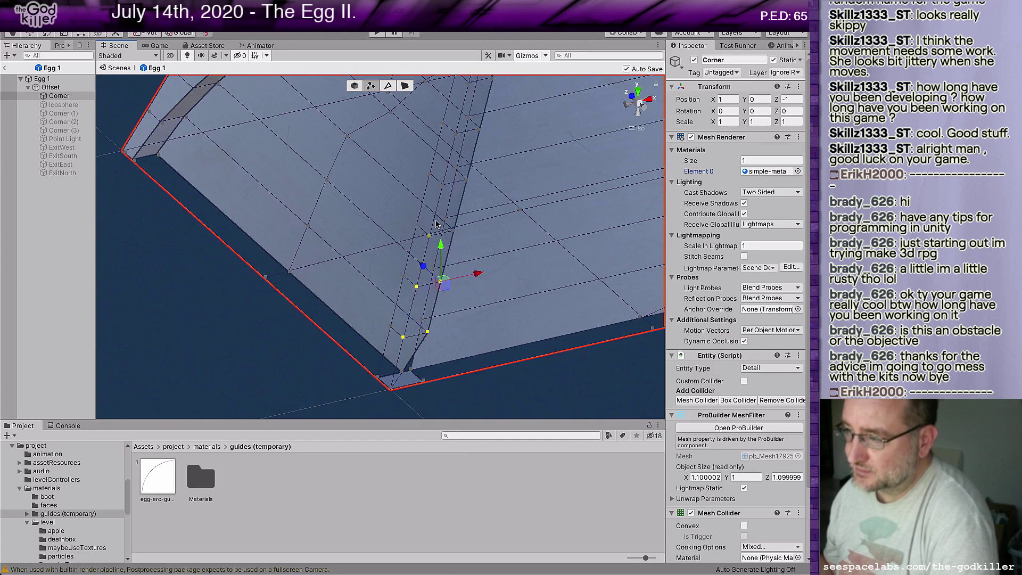
left_click(440, 230, "shift")
left_click(451, 224, "shift")
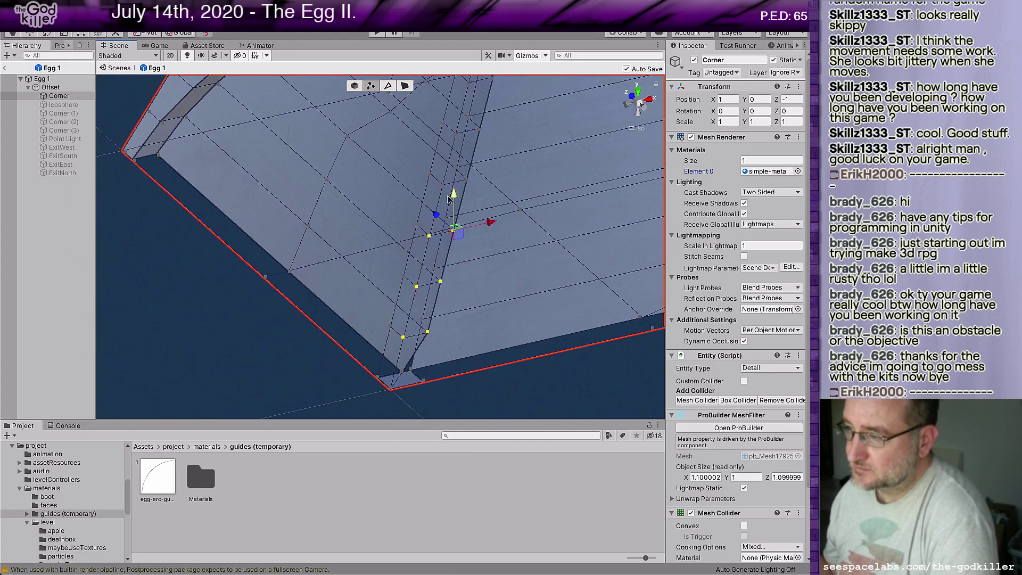
left_click(446, 178, "shift")
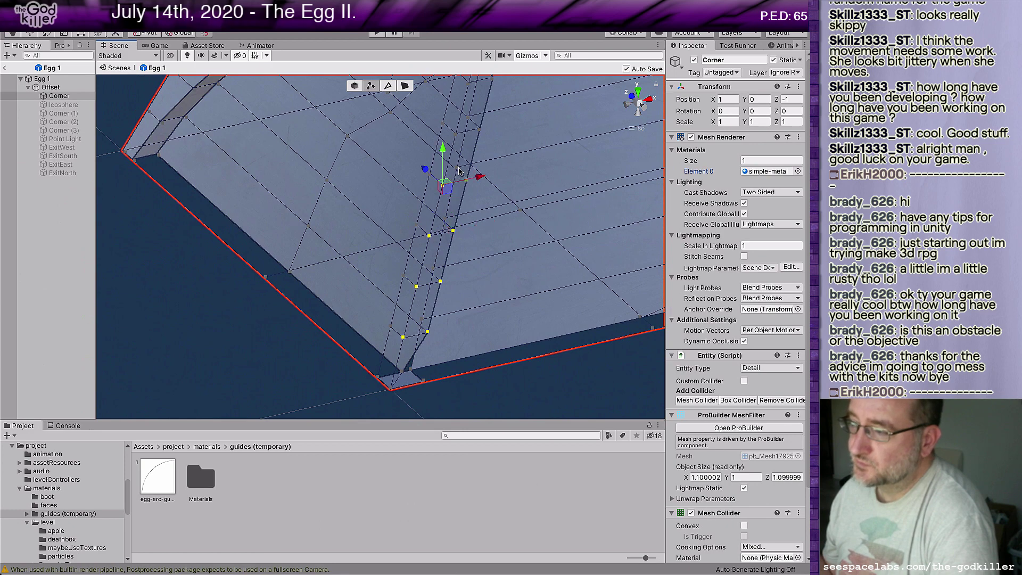
left_click(460, 174, "shift")
left_click(462, 125, "shift")
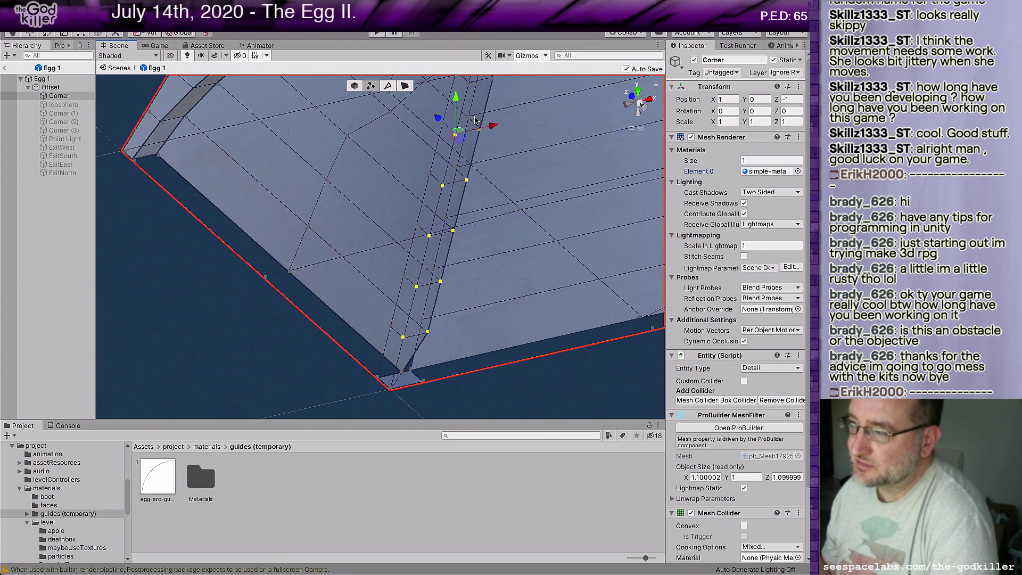
left_click(477, 125, "shift")
middle_click_drag(477, 124, 493, 181)
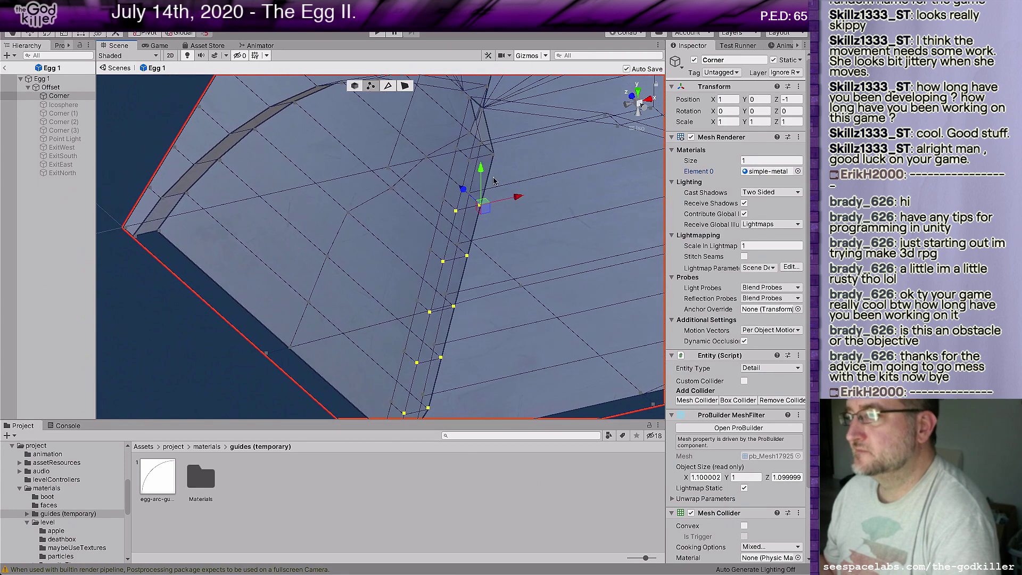
left_click(476, 154, "shift")
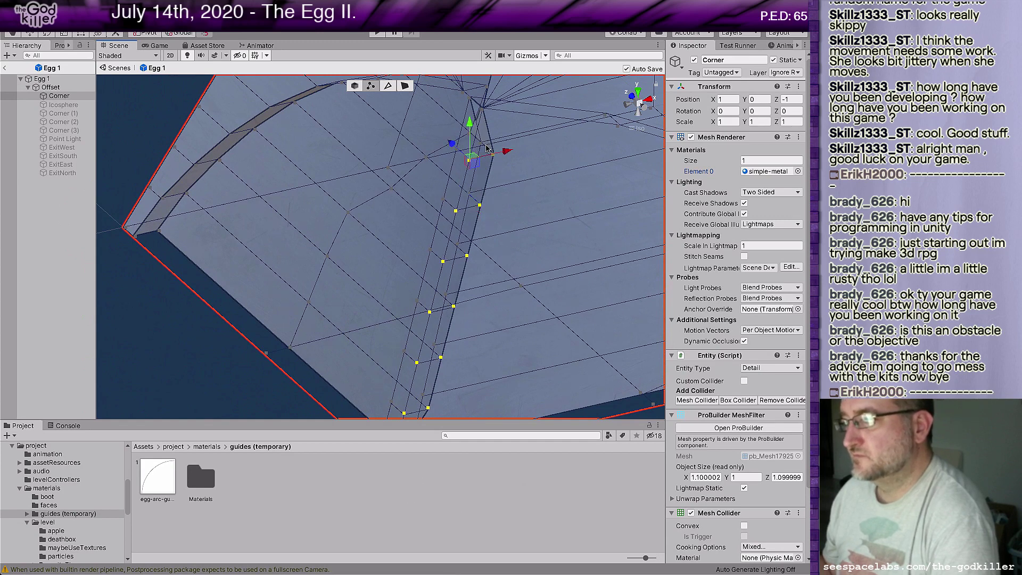
left_click(488, 150, "shift")
left_click_drag(488, 150, 710, 181, "alt")
middle_click_drag(500, 228, 475, 305)
left_click_drag(512, 140, 536, 151, "alt")
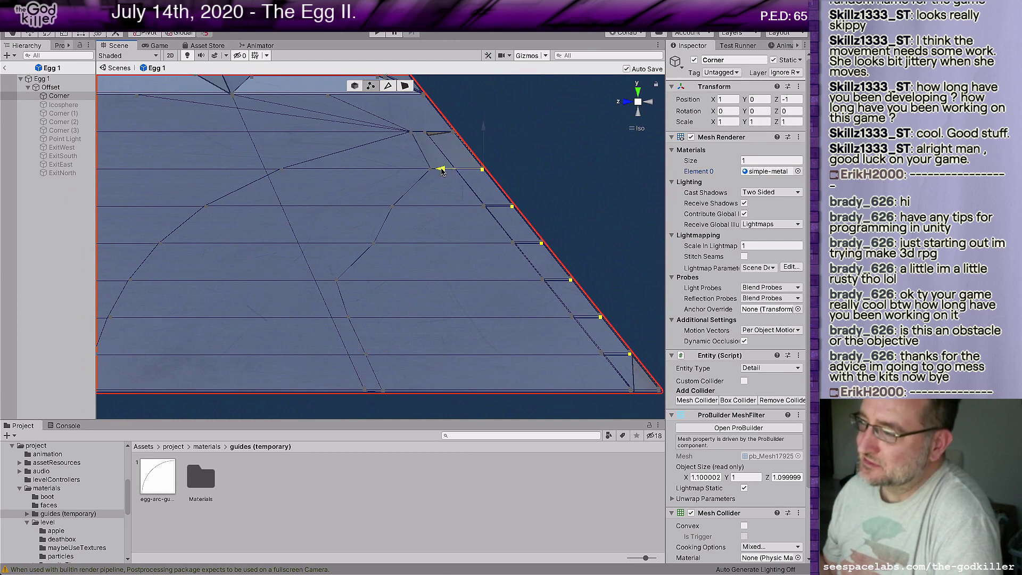
left_click_drag(441, 172, 415, 168)
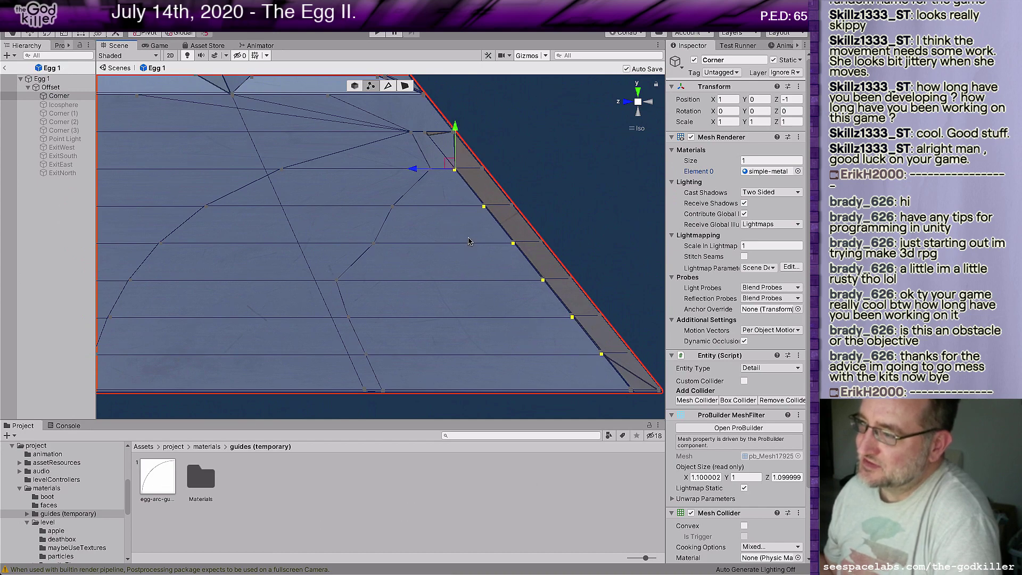
Select the strip of narrow faces along the front ridge, from below its upper end down to the base corner, and delete them
left_click_drag(468, 252, 201, 231, "alt")
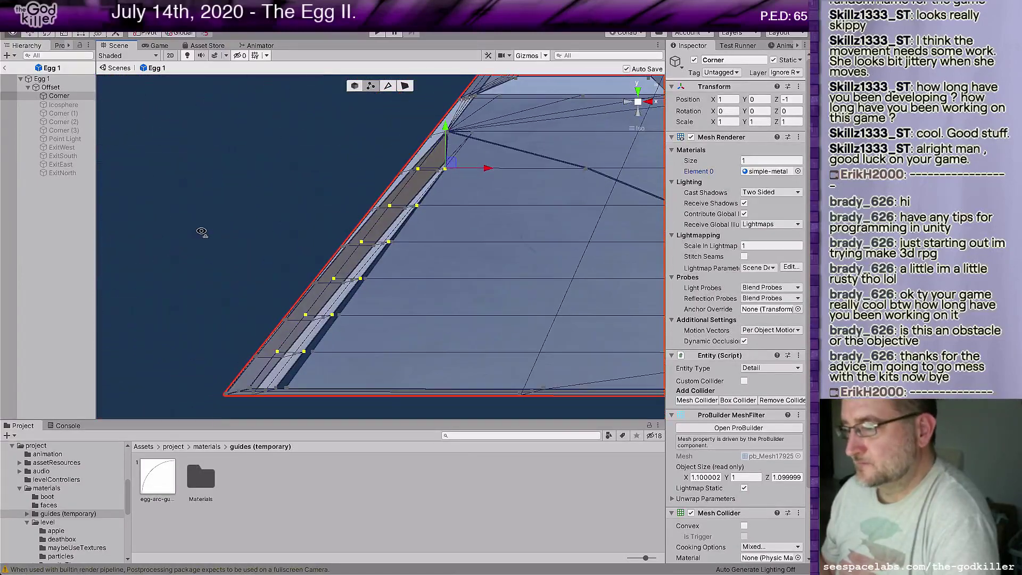
left_click_drag(156, 275, 209, 202, "alt")
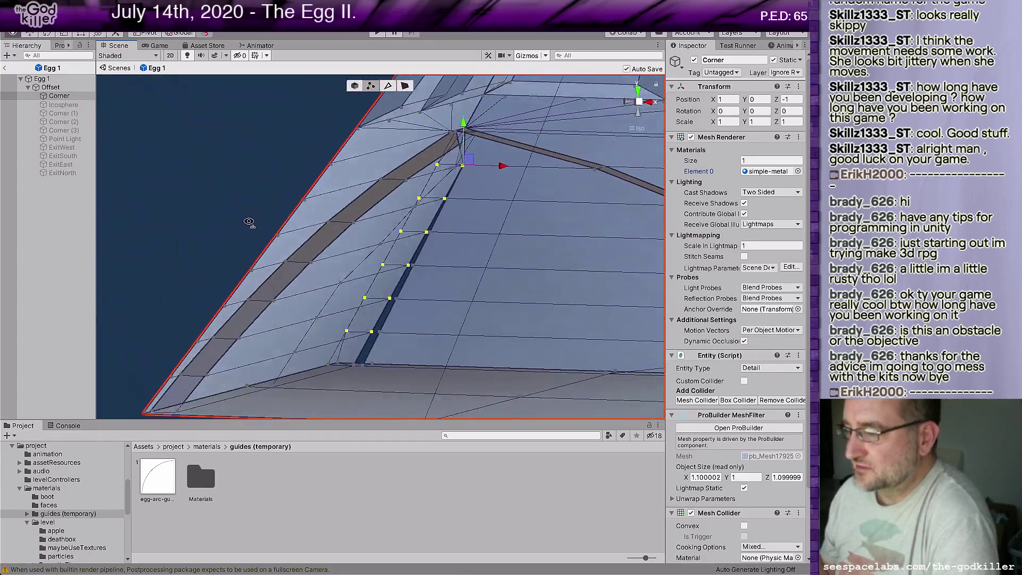
left_click_drag(301, 252, 154, 198, "alt")
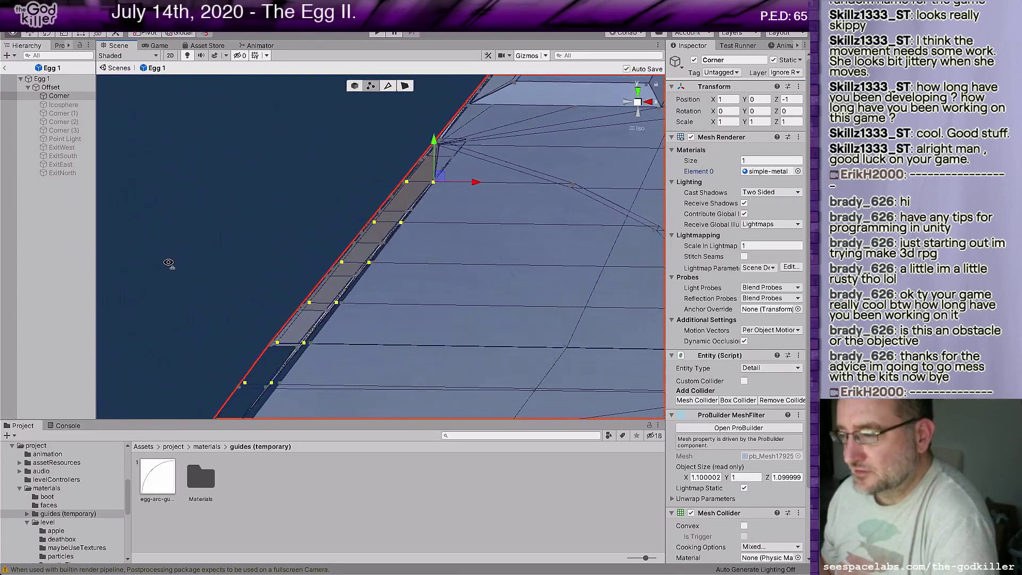
left_click_drag(219, 270, 504, 194, "alt")
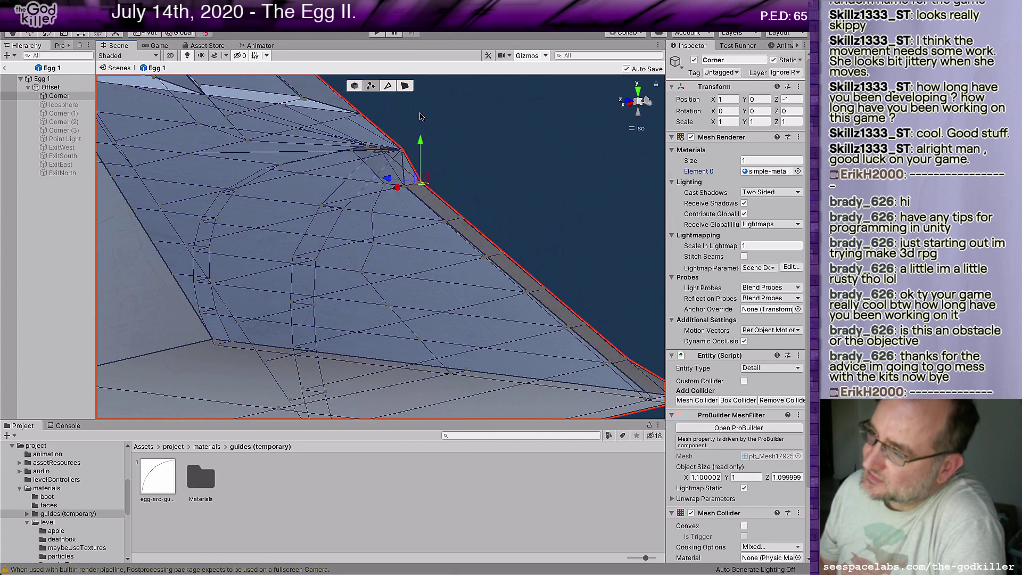
left_click(434, 196)
left_click(471, 237)
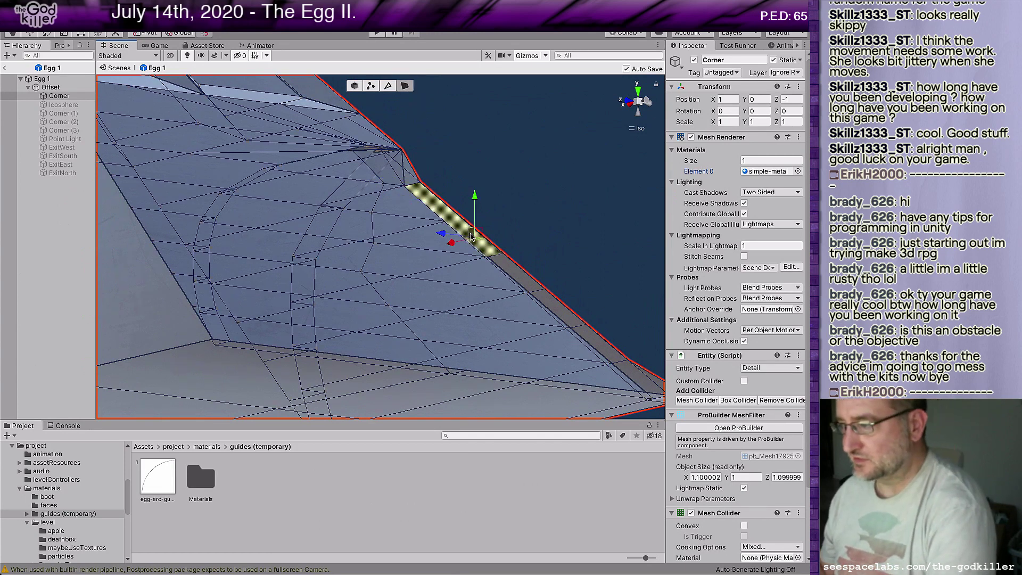
left_click(513, 270)
left_click(552, 303, "shift")
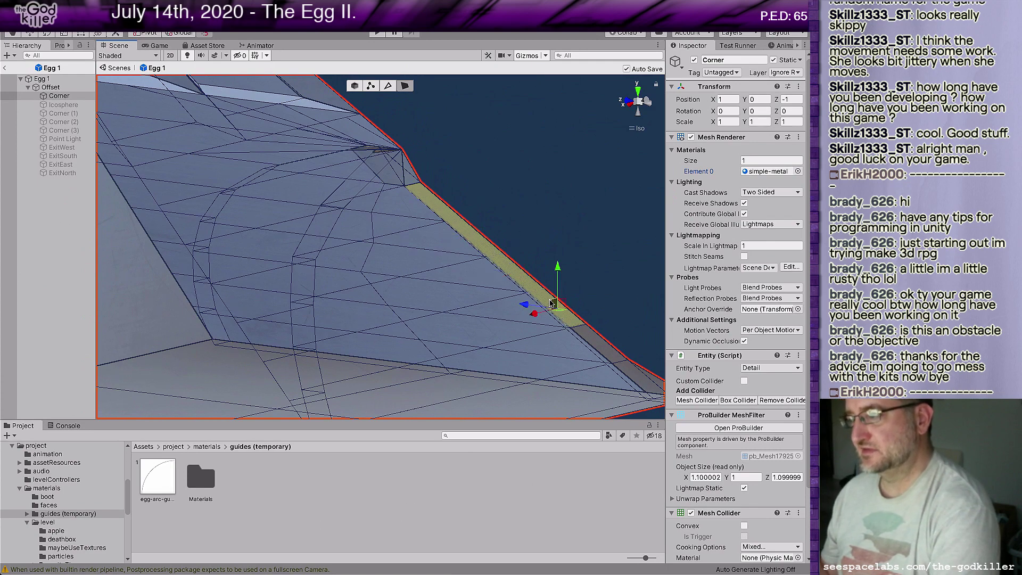
left_click(595, 340, "shift")
left_click(638, 372, "shift")
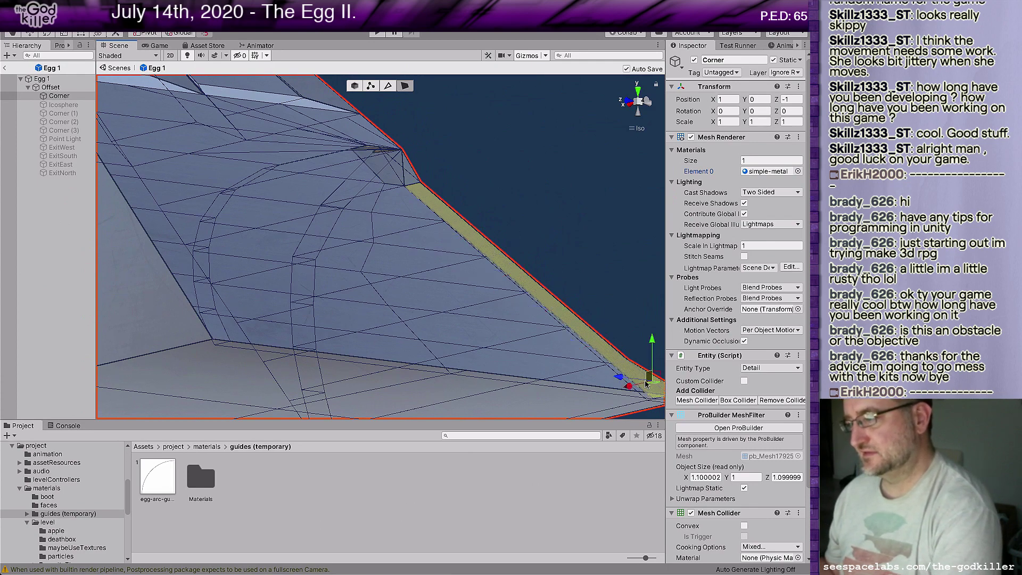
key("f")
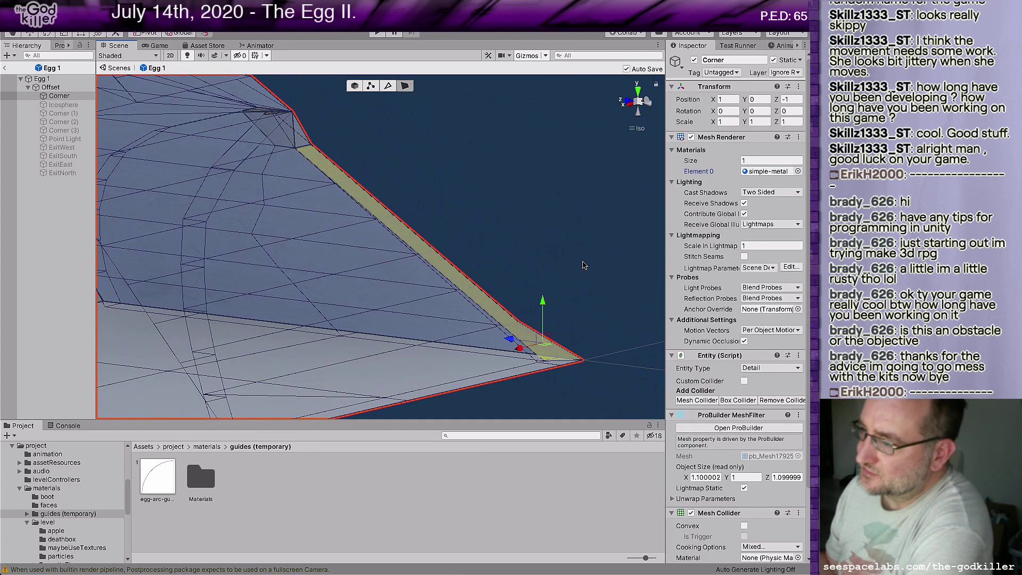
key("Delete")
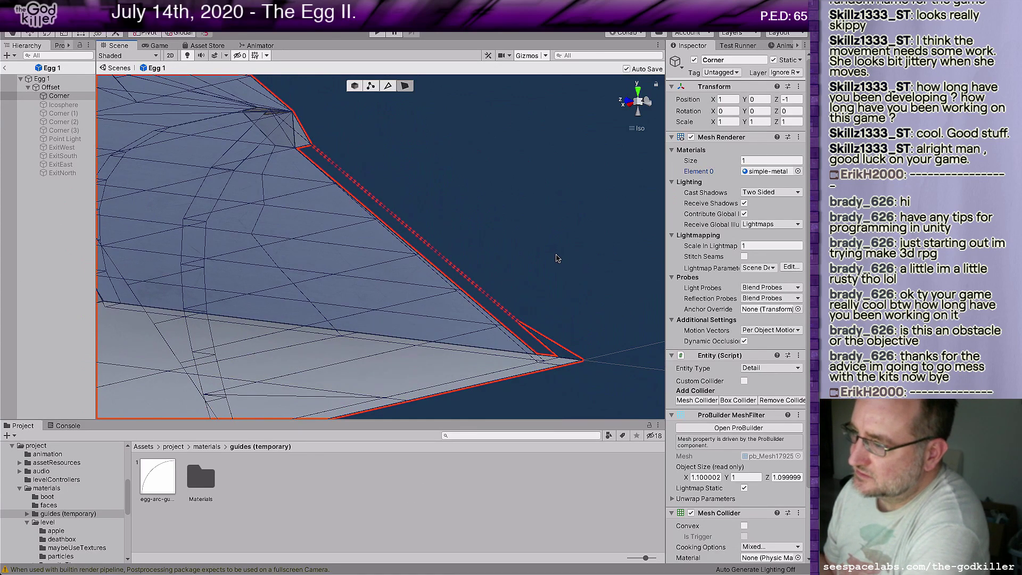
Examine the open seam along the front ridge, from the base corner up to the small faces at its upper end
left_click_drag(523, 185, 212, 299, "alt")
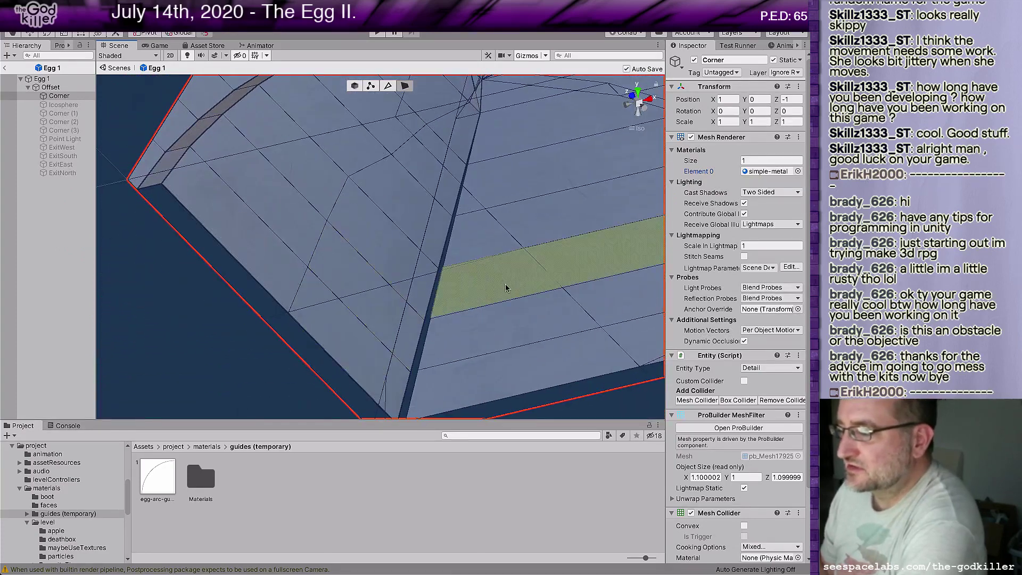
middle_click_drag(520, 303, 517, 240)
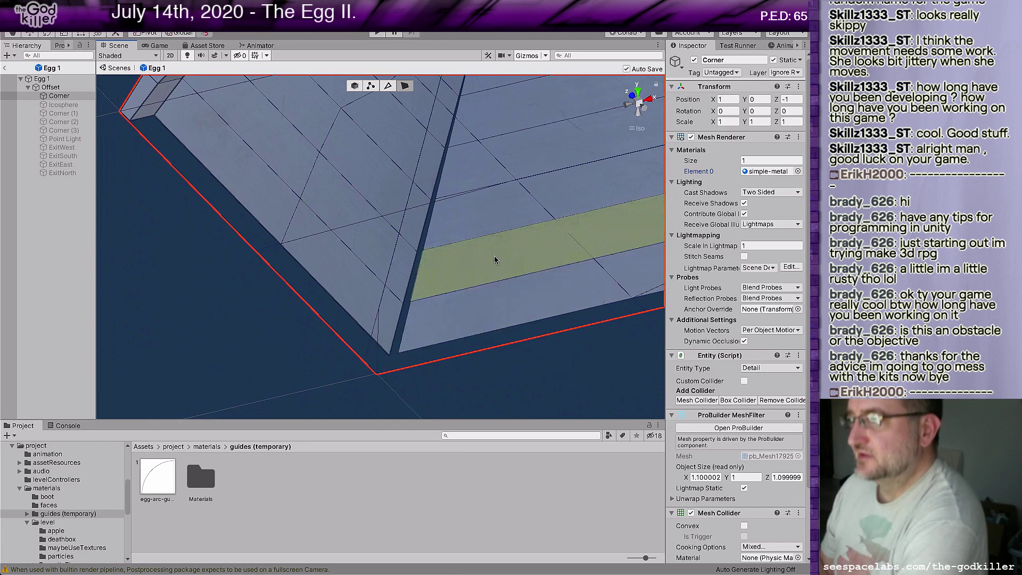
middle_click_drag(509, 226, 449, 358)
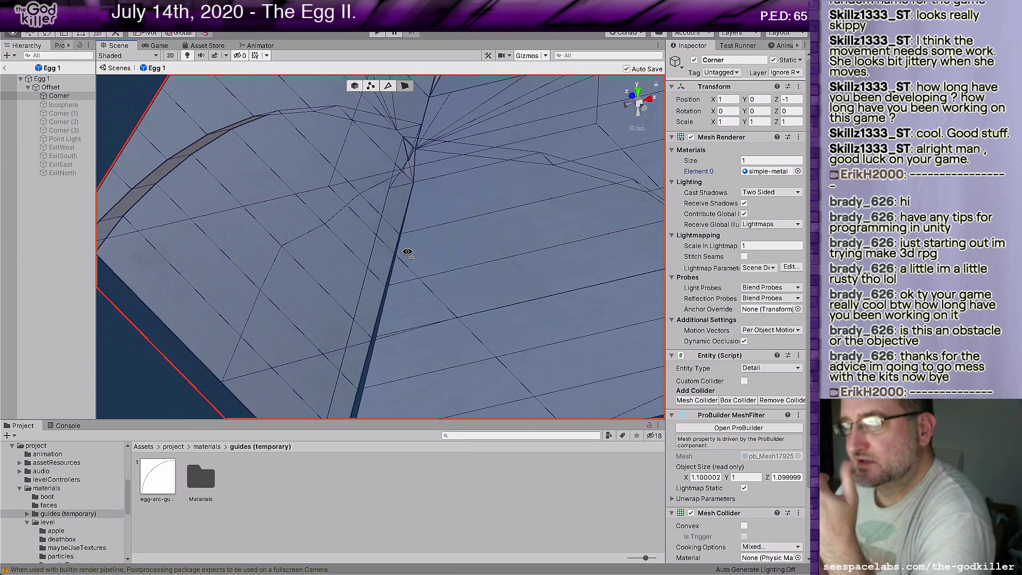
left_click_drag(406, 251, 298, 287, "alt")
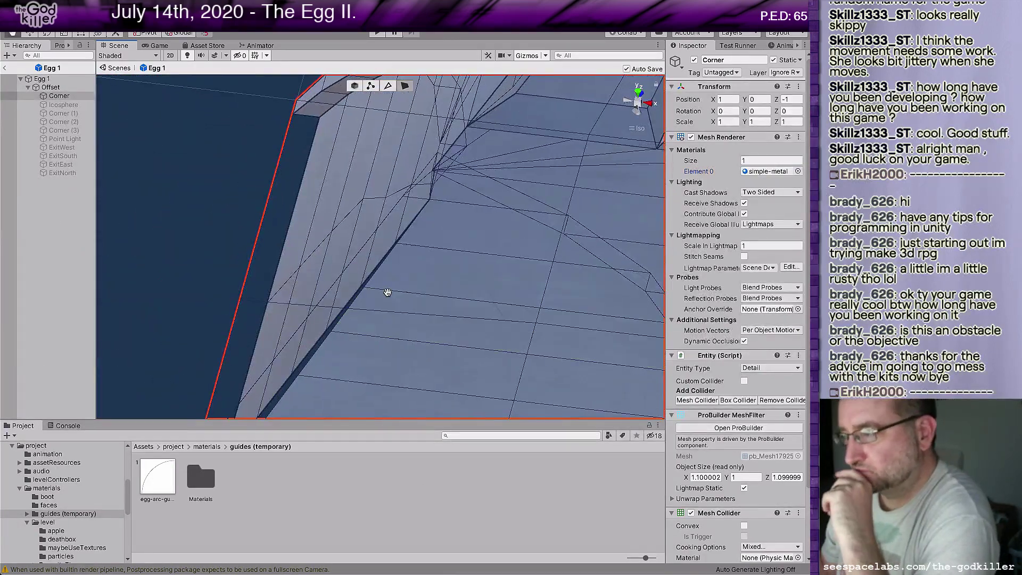
middle_click_drag(387, 292, 476, 174)
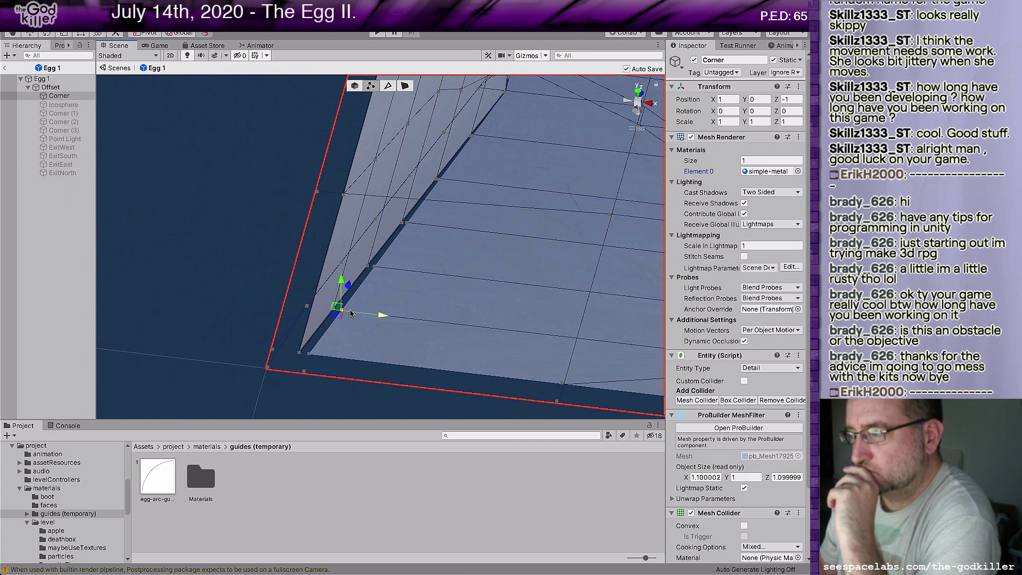
middle_click_drag(378, 301, 490, 303)
right_click_drag(490, 304, 606, 185)
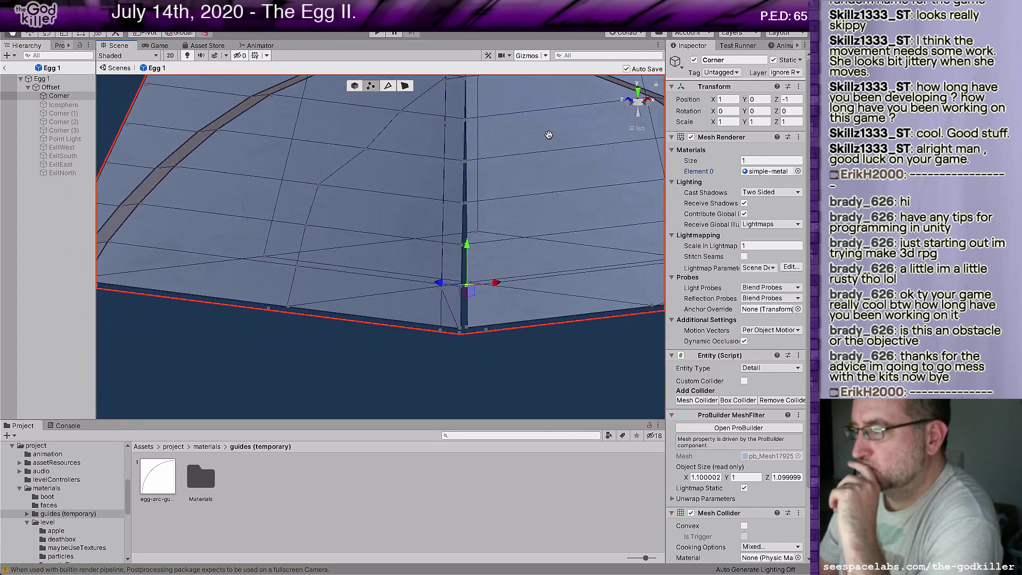
right_click_drag(549, 135, 612, 243)
middle_click_drag(241, 244, 239, 280)
scroll(266, 254, "up", 2)
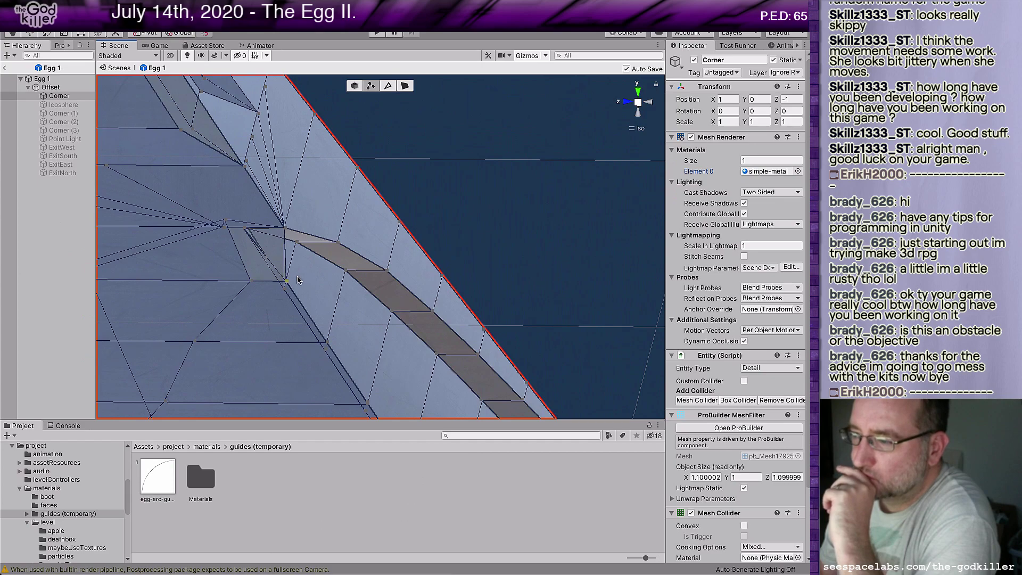
right_click_drag(311, 280, 228, 270)
scroll(438, 253, "up", 5)
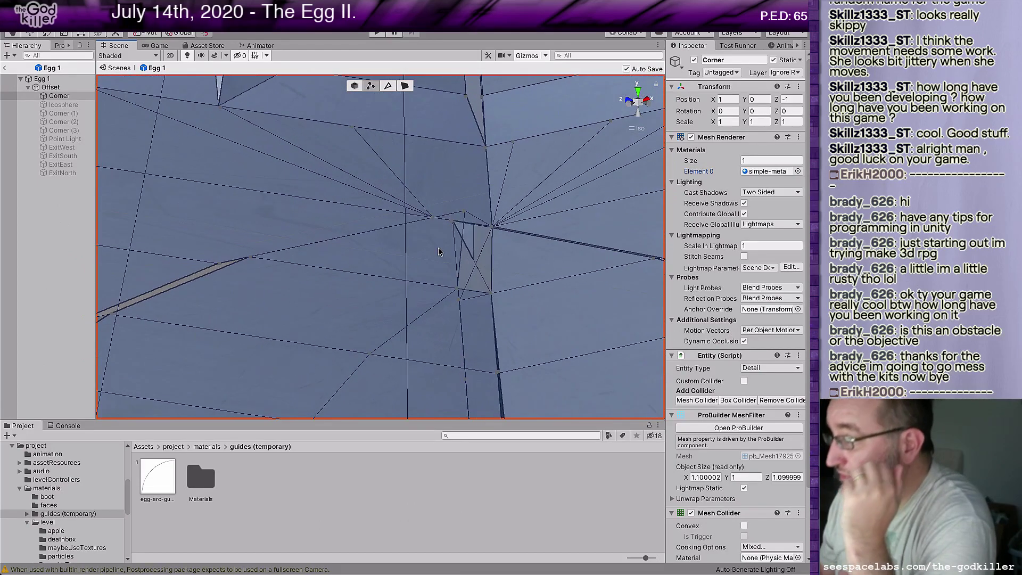
right_click_drag(438, 253, 391, 277)
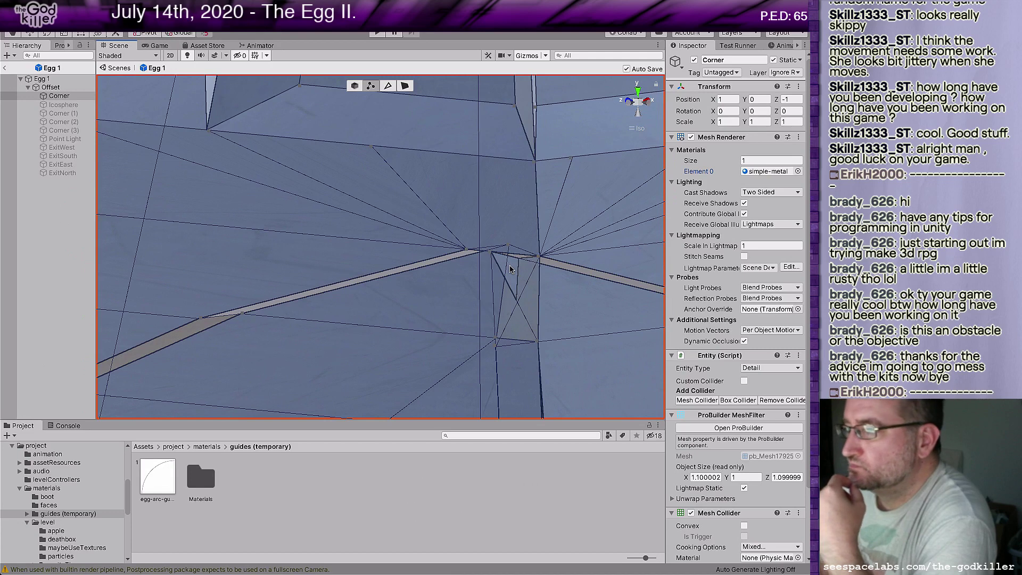
In face mode, select the small four-sided face at the ridge's upper end and delete it
left_click(405, 86)
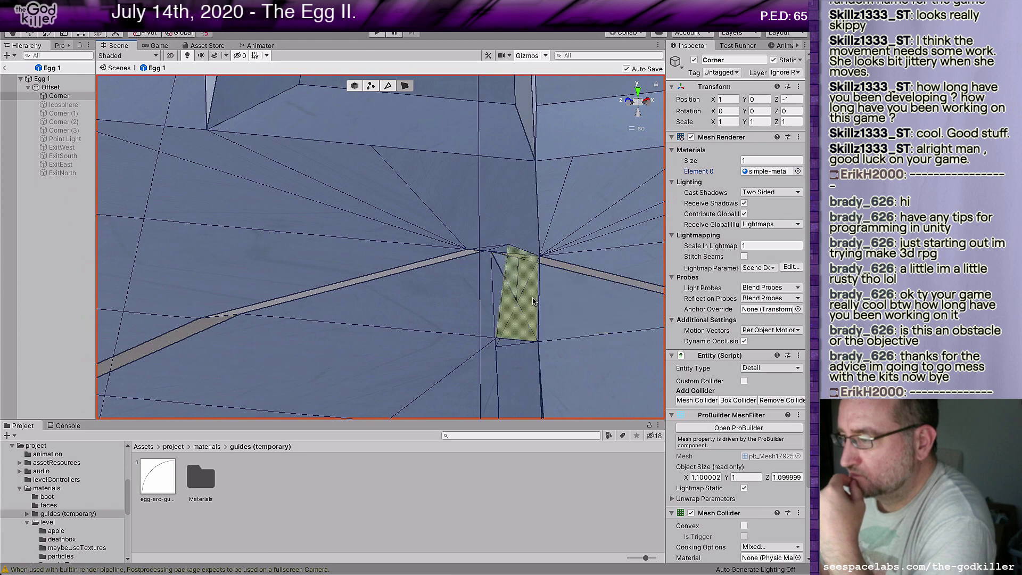
right_click_drag(479, 320, 534, 314)
right_click_drag(417, 299, 484, 292)
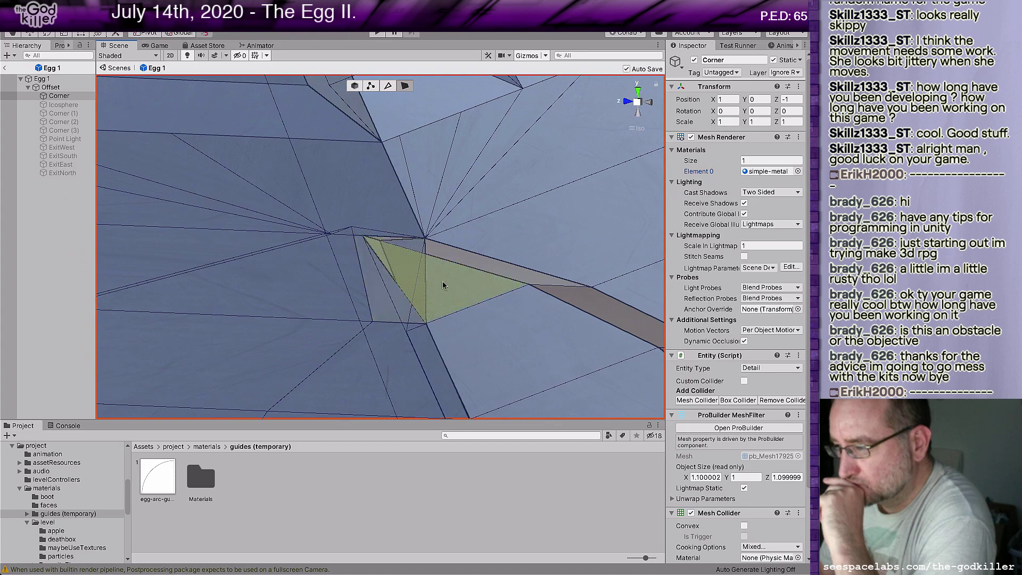
left_click(401, 269)
right_click_drag(497, 327, 456, 284)
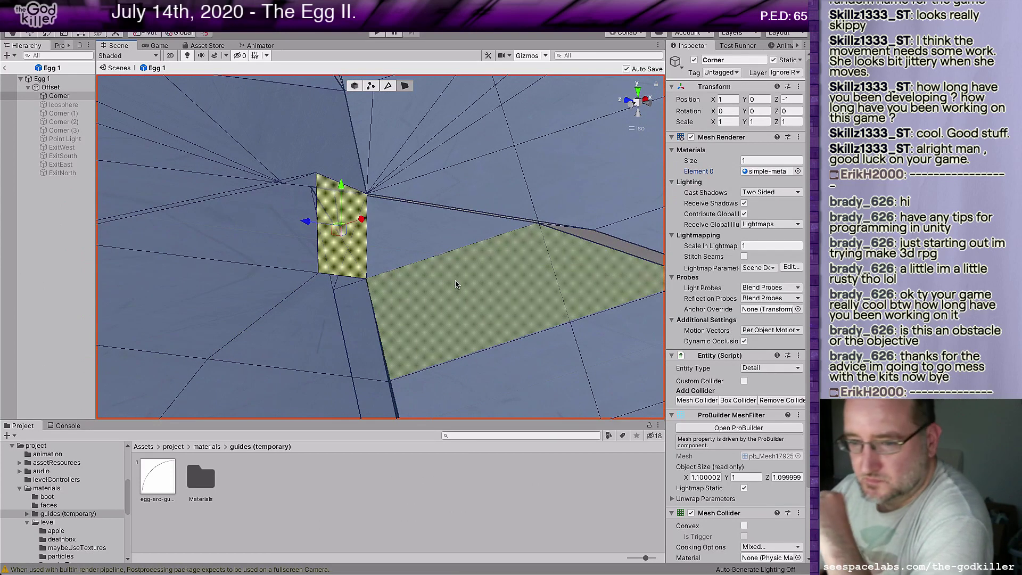
key("Delete")
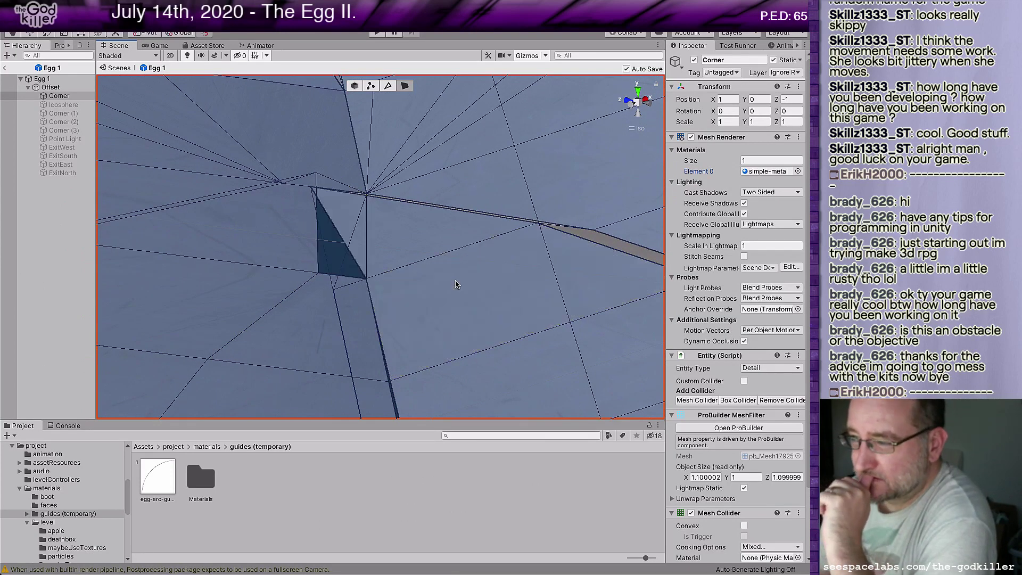
key("ctrl+z")
In vertex mode, select the vertex at the ridge's upper end and try moving it sideways along X, undoing the move
scroll(445, 269, "up", 1)
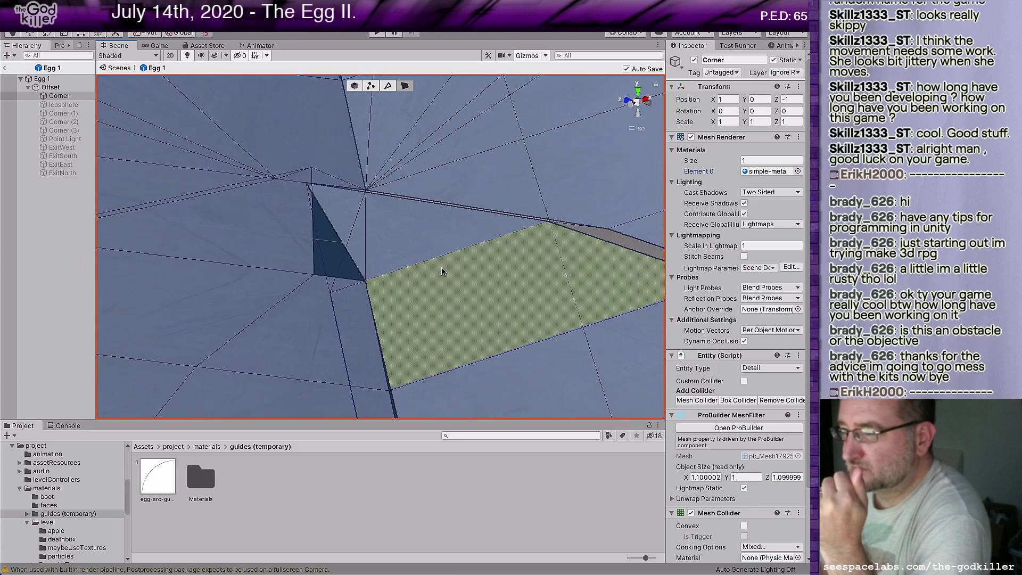
right_click_drag(442, 272, 433, 293)
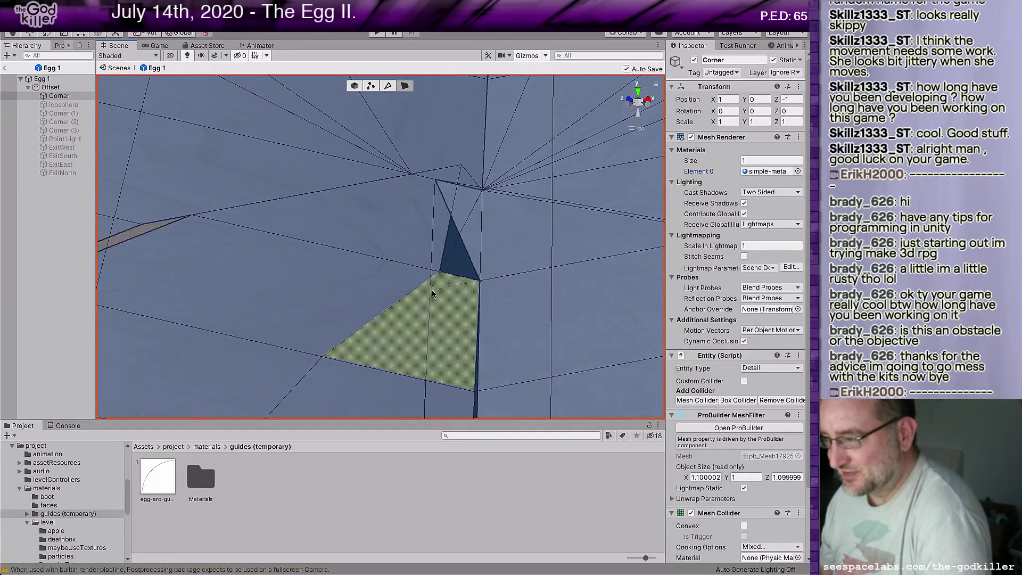
left_click(507, 269)
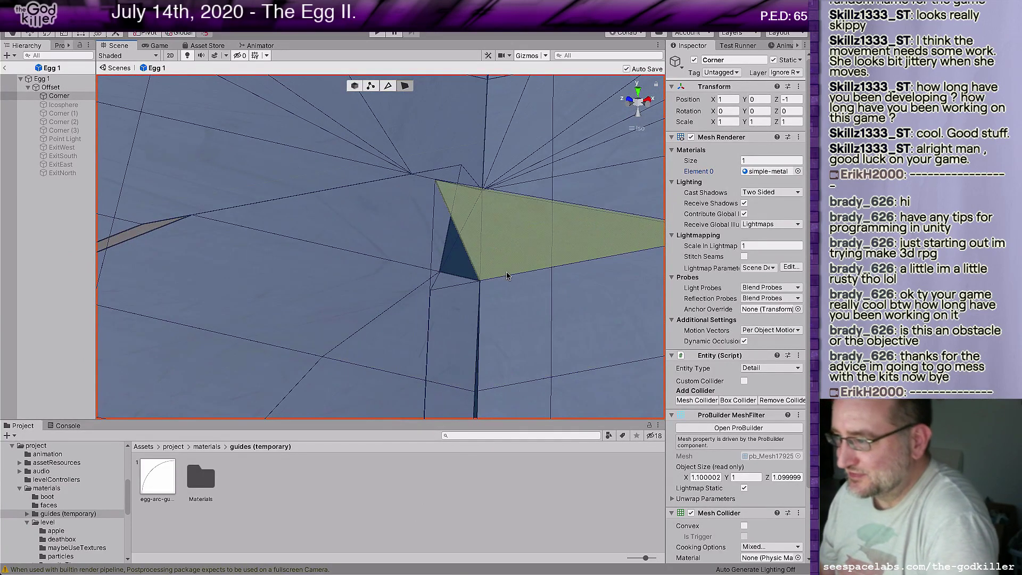
left_click(370, 87)
left_click(445, 190)
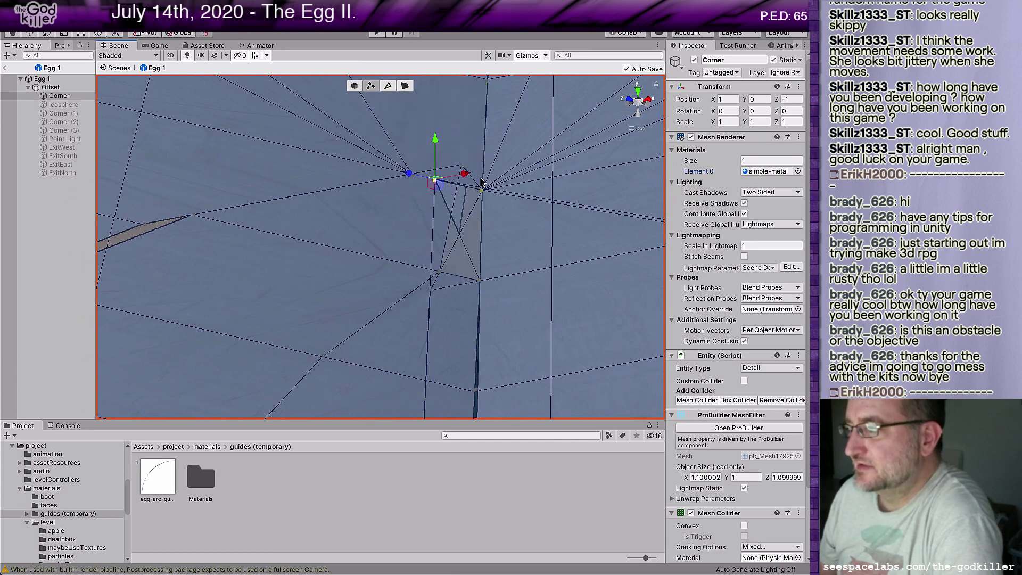
left_click_drag(466, 177, 524, 277)
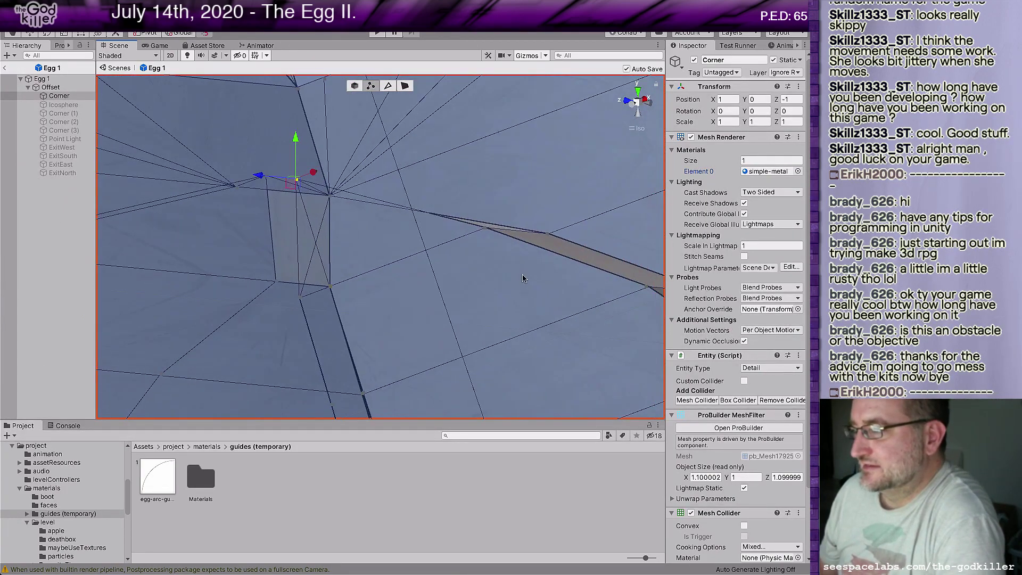
key("ctrl+z")
From a front view, move the selected vertex at the ridge's upper end along X, away from the ridge edge
left_click_drag(219, 302, 256, 299, "alt")
middle_click_drag(241, 263, 509, 304)
left_click_drag(499, 285, 365, 293, "alt")
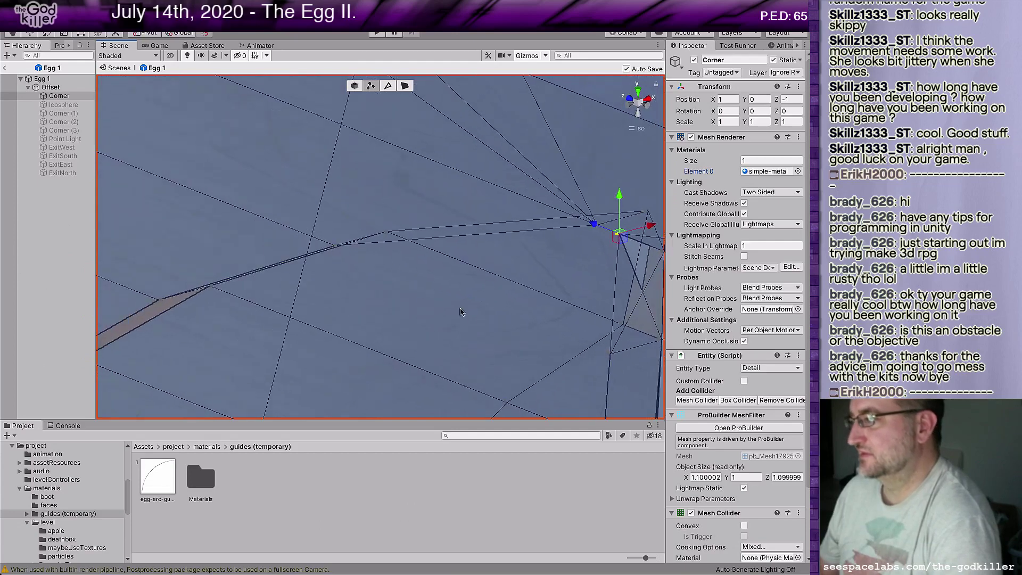
left_click_drag(461, 310, 506, 309, "alt")
middle_click_drag(506, 309, 240, 320)
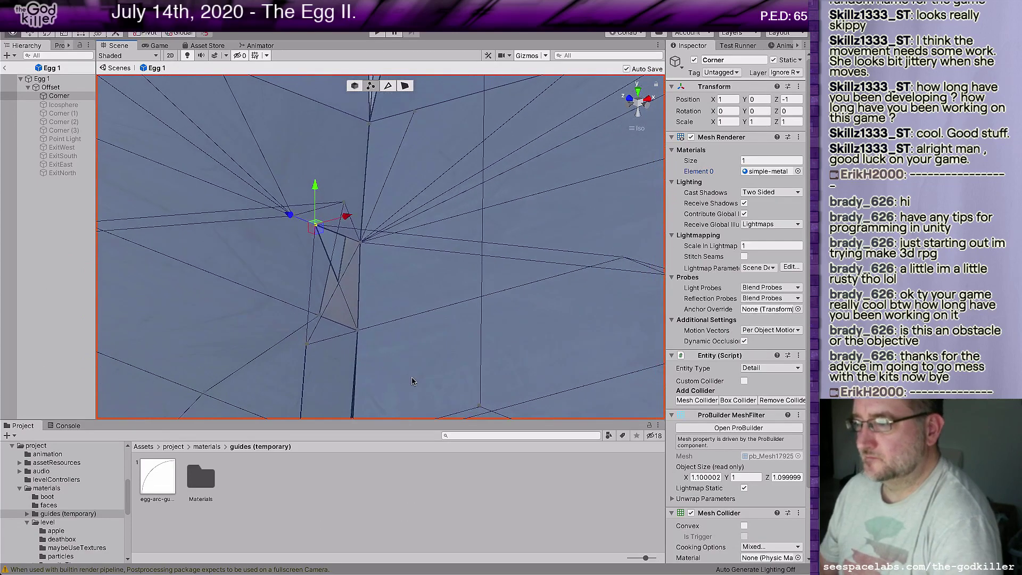
left_click_drag(412, 381, 288, 316, "alt")
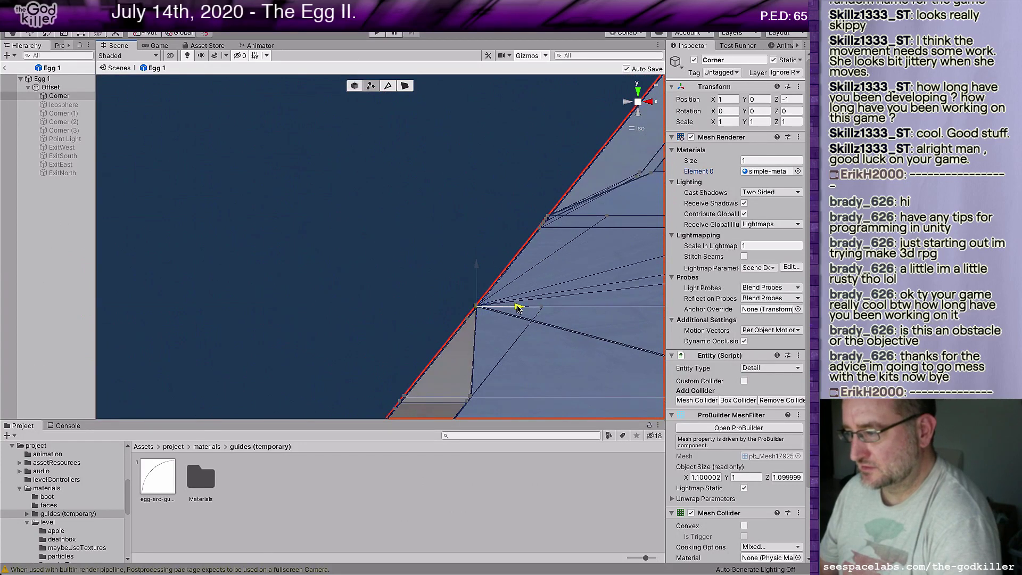
left_click_drag(518, 308, 579, 307)
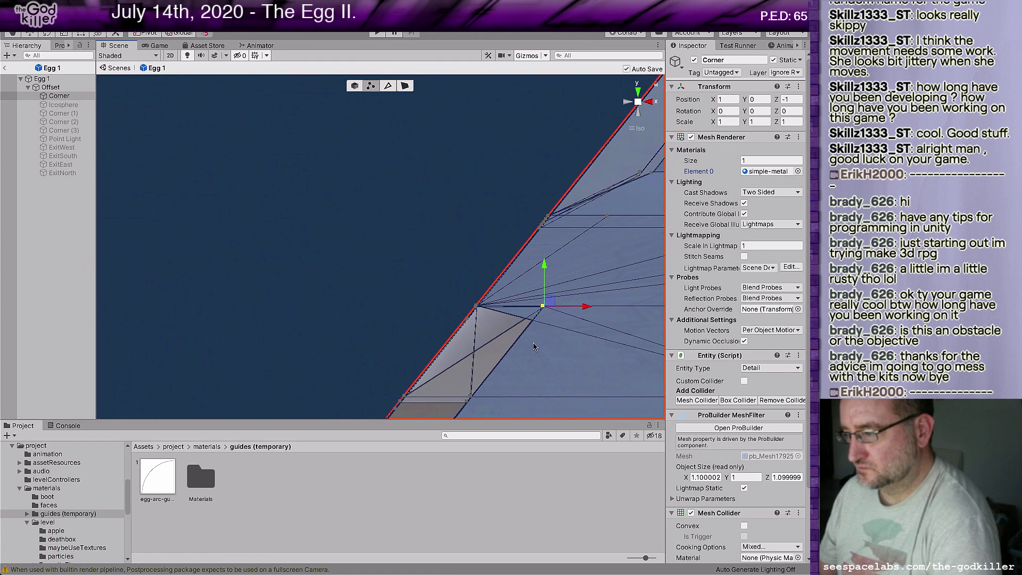
Select the vertex at the foot of the small opening below the ridge's upper end and vertex-snap it to the neighbouring ridge vertex
left_click_drag(456, 352, 492, 357, "alt")
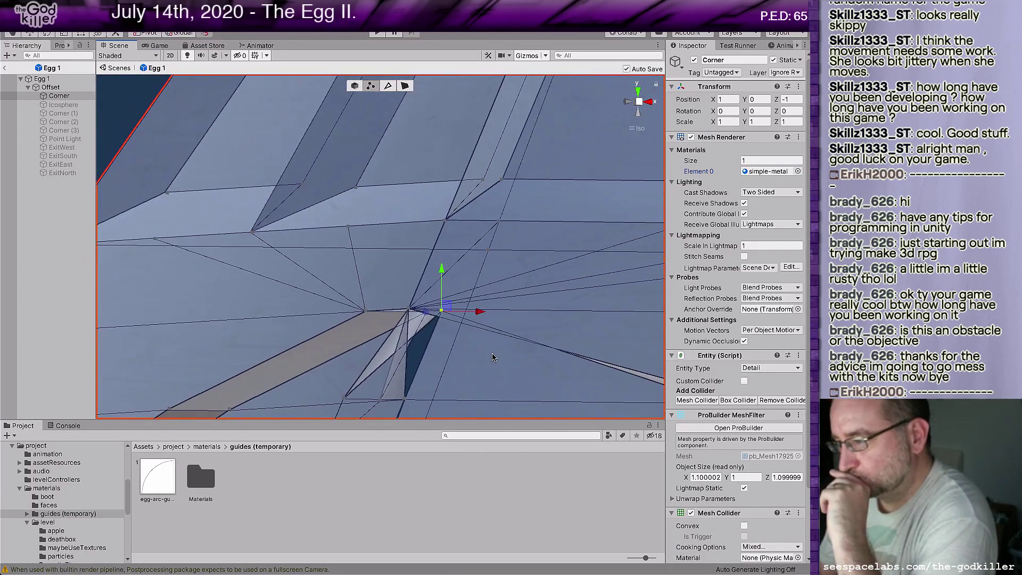
middle_click_drag(484, 369, 486, 307)
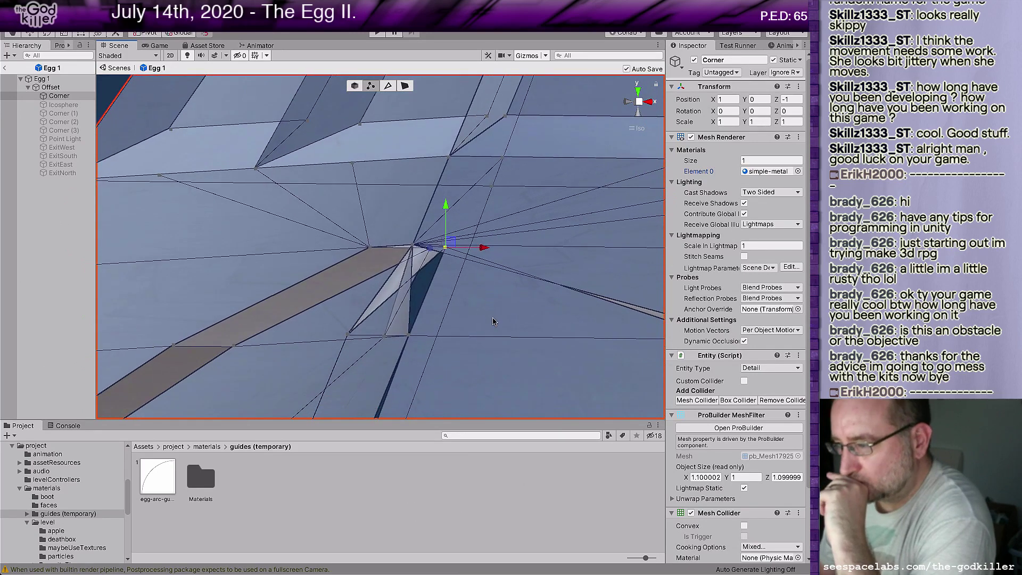
left_click(417, 245)
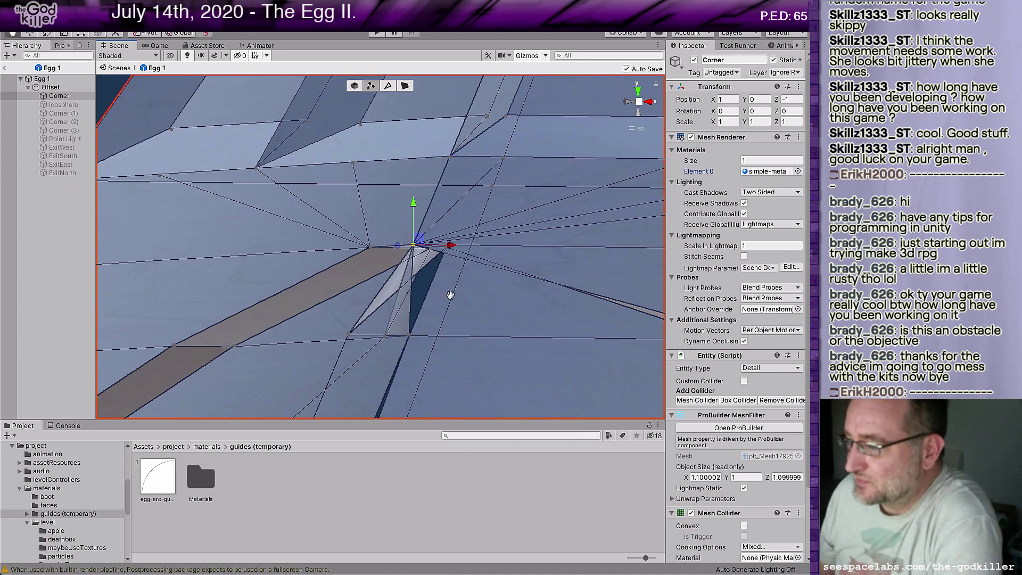
mouse_move(449, 296)
middle_mouse_down()
mouse_move(479, 292)
mouse_move(461, 308)
middle_mouse_up()
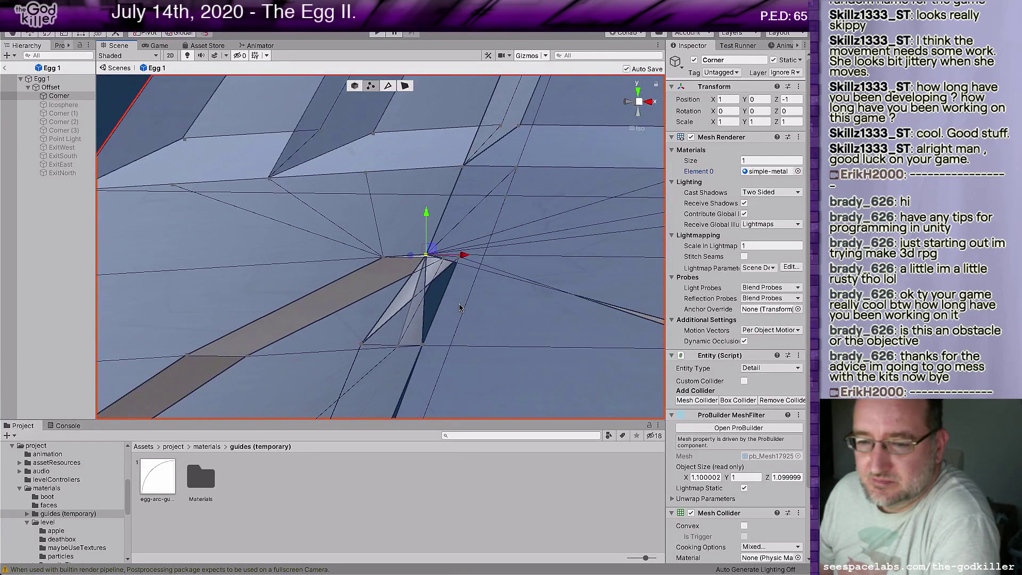
scroll(459, 311, "up", 3)
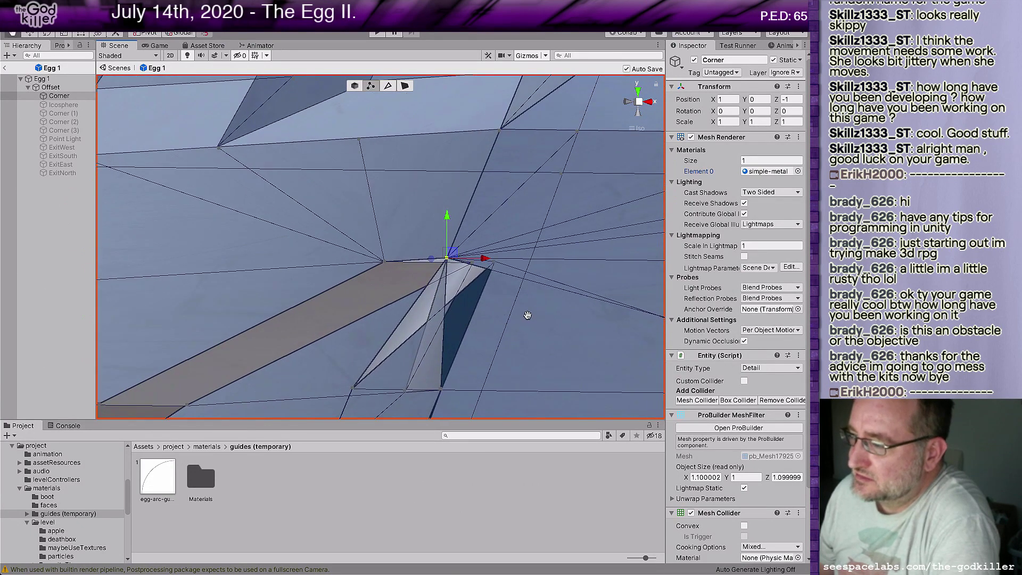
middle_click_drag(527, 315, 442, 304)
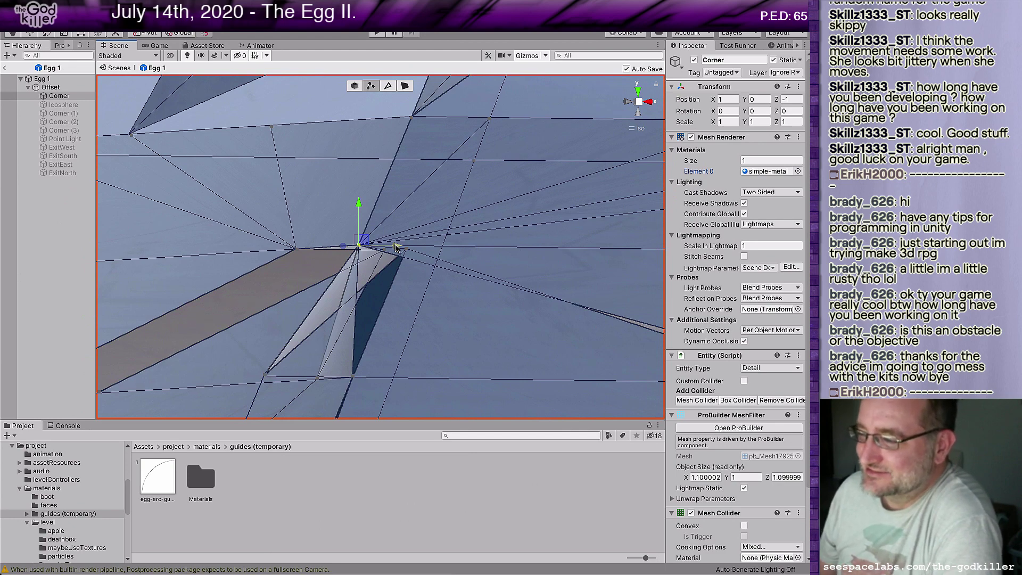
middle_click_drag(368, 302, 460, 317)
left_click_drag(422, 346, 255, 362, "alt")
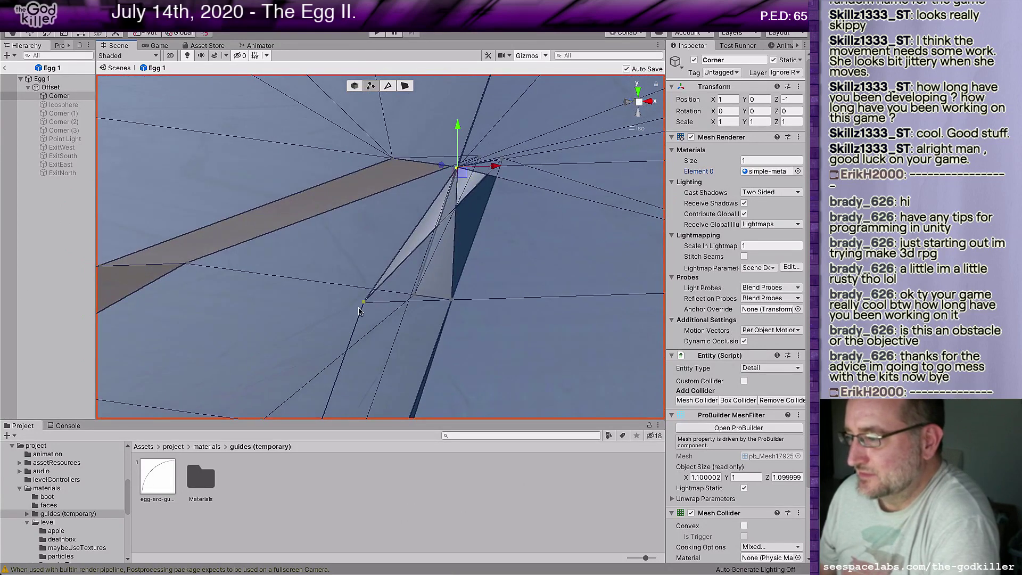
key("v")
left_click_drag(372, 306, 615, 291)
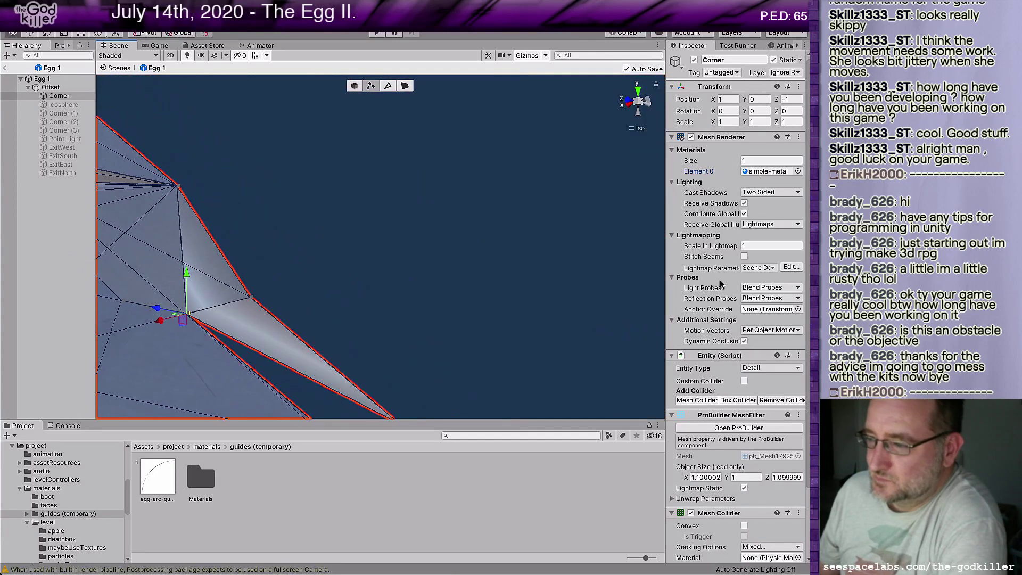
In face mode, select the long narrow face sticking out below the ridge's upper end and delete it
left_click(246, 329)
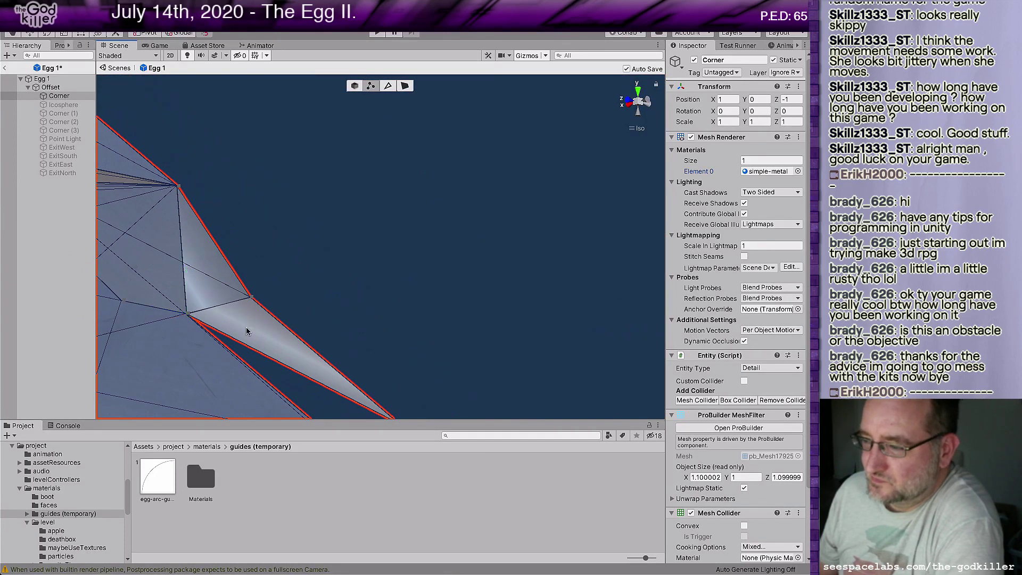
left_click(402, 88)
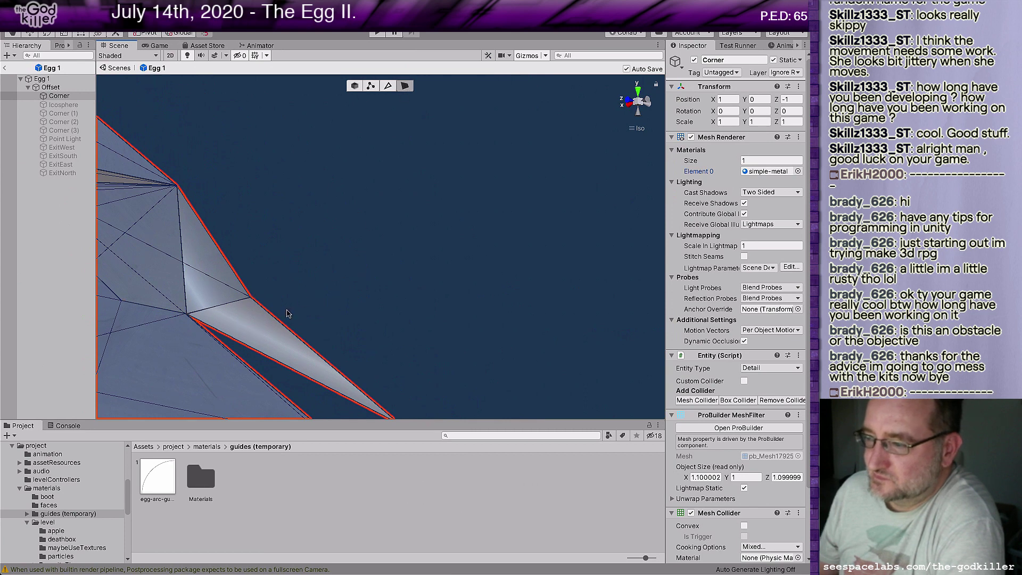
left_click(264, 331)
key("Delete")
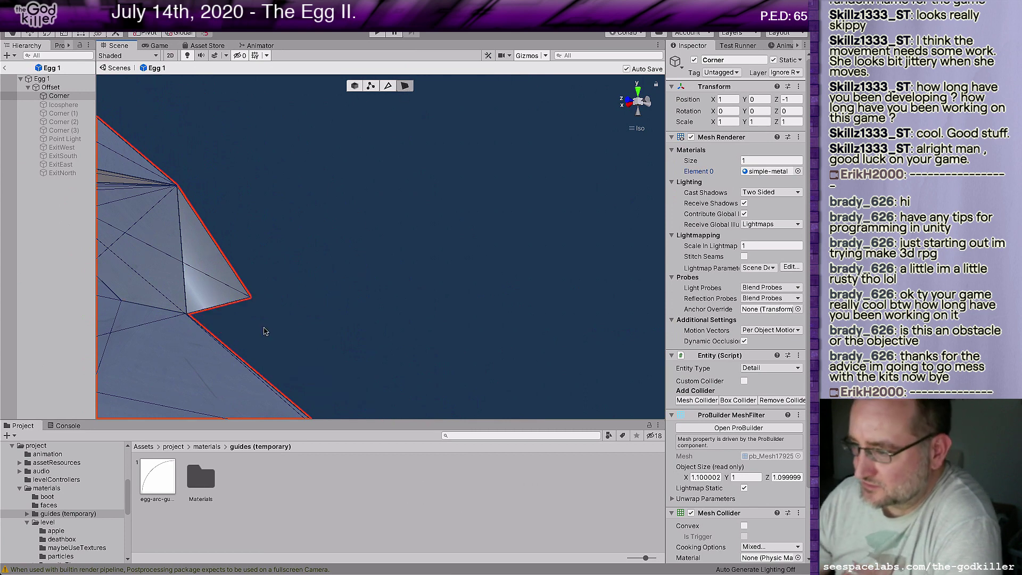
Select the pointed face protruding from the ridge just below its upper end and delete it
left_click_drag(305, 301, 365, 319, "alt")
left_click(189, 233)
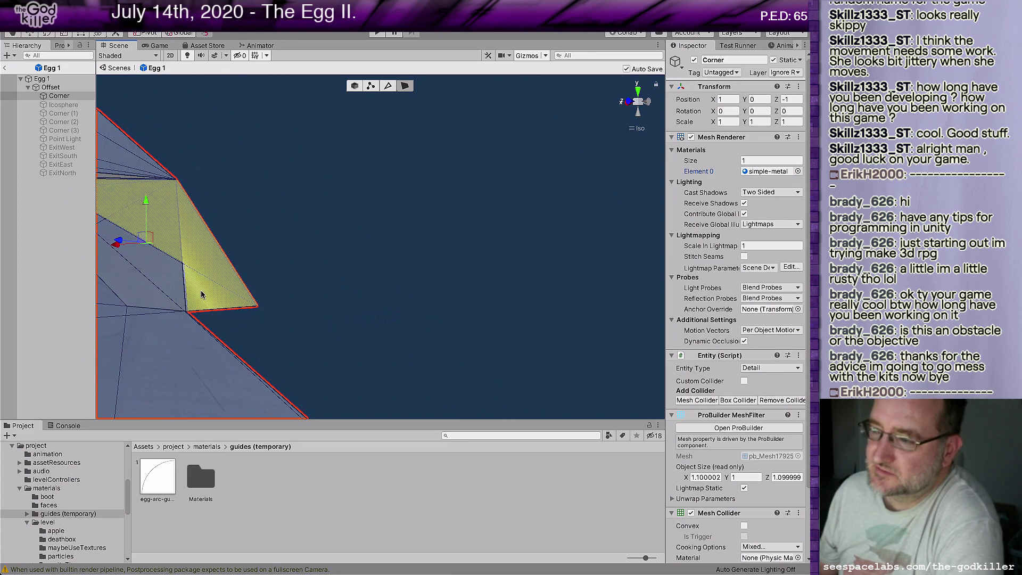
left_click_drag(309, 291, 304, 185, "alt")
left_click(290, 256)
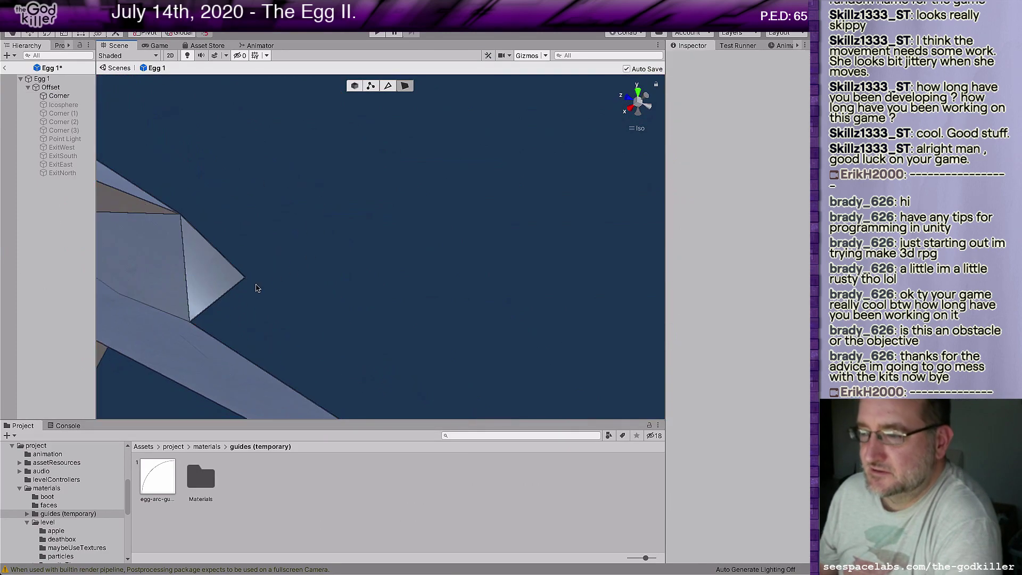
left_click(226, 287)
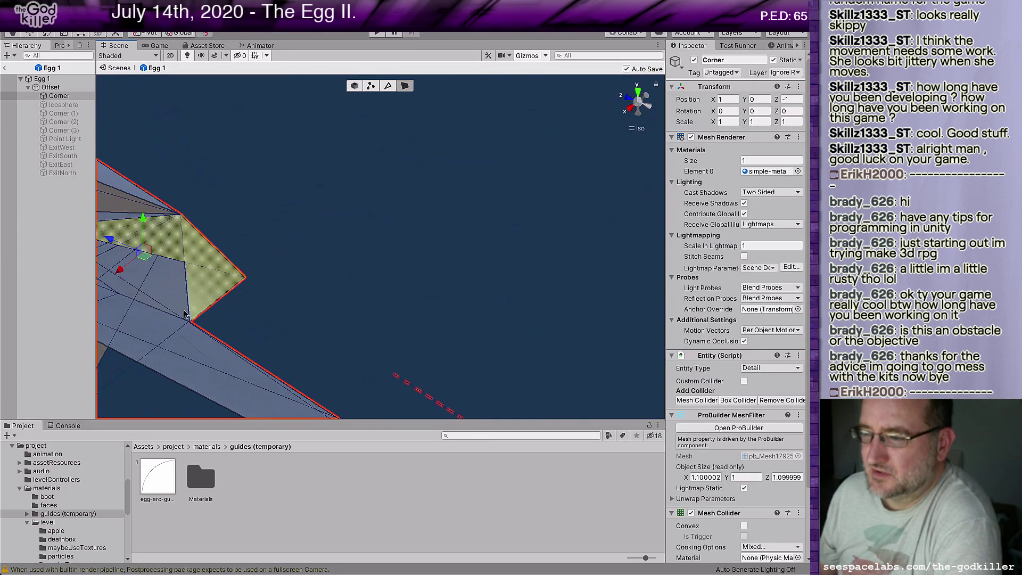
middle_click_drag(184, 314, 256, 371)
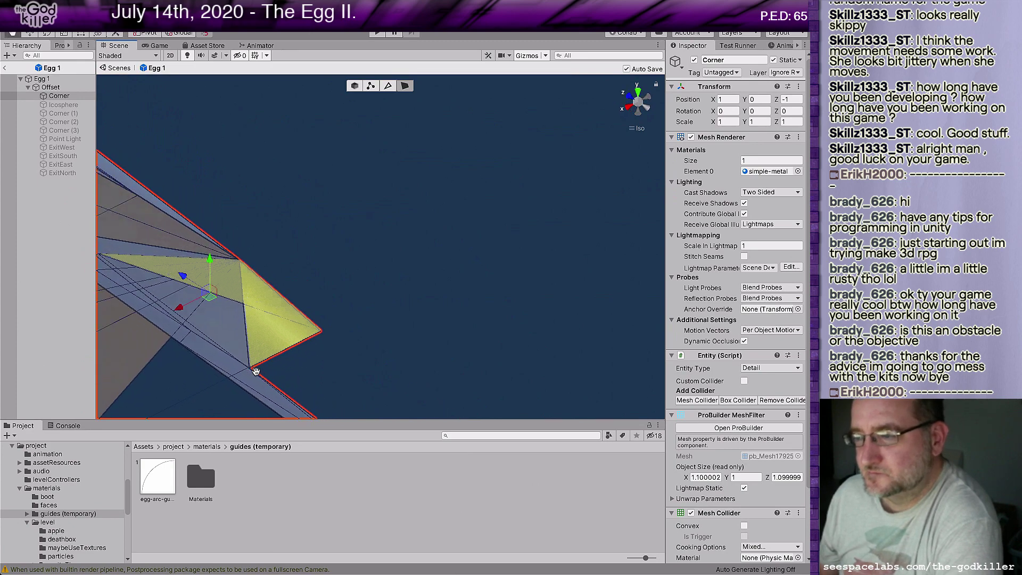
left_click_drag(256, 371, 213, 343, "alt")
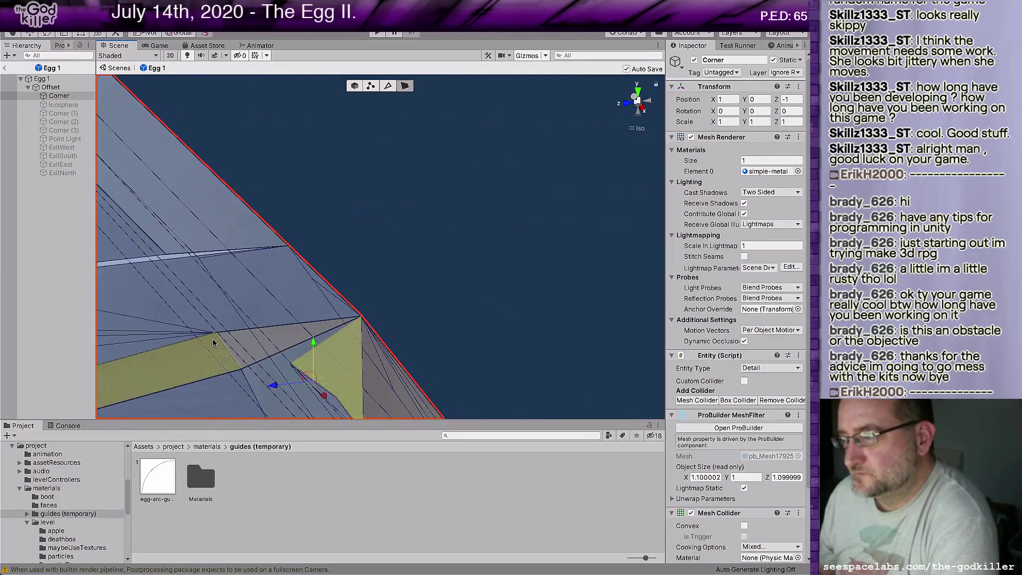
middle_click_drag(424, 341, 498, 264)
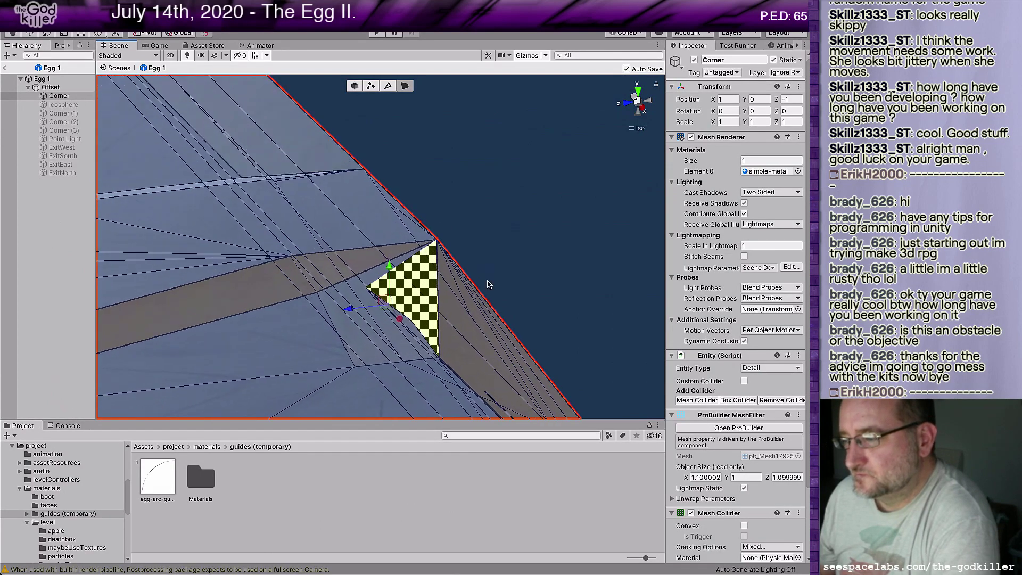
left_click_drag(489, 285, 456, 410, "alt")
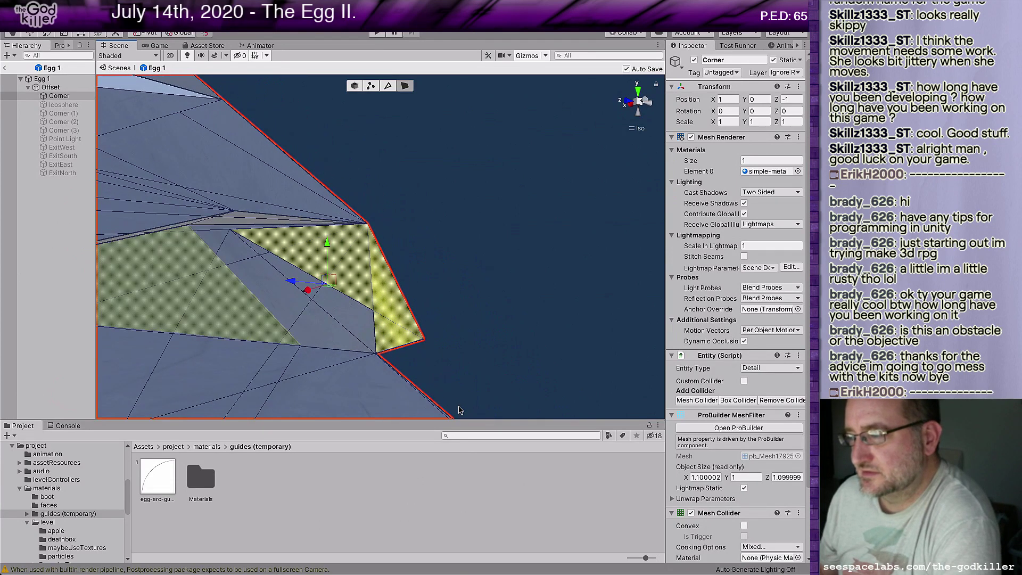
left_click(600, 249)
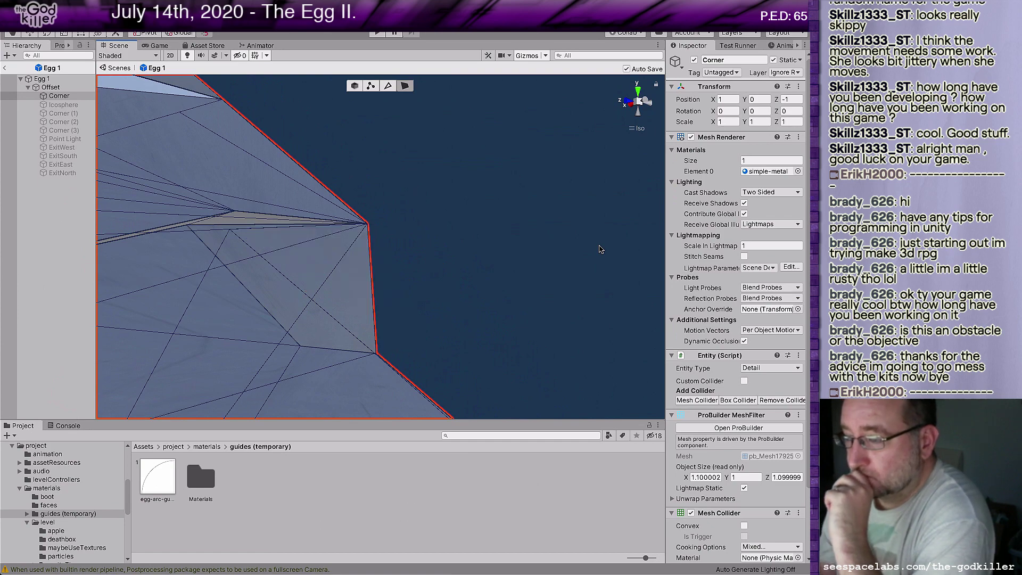
Examine the small faces and the opening where the arc strips meet at the ridge's upper end
left_click_drag(550, 169, 421, 284, "alt")
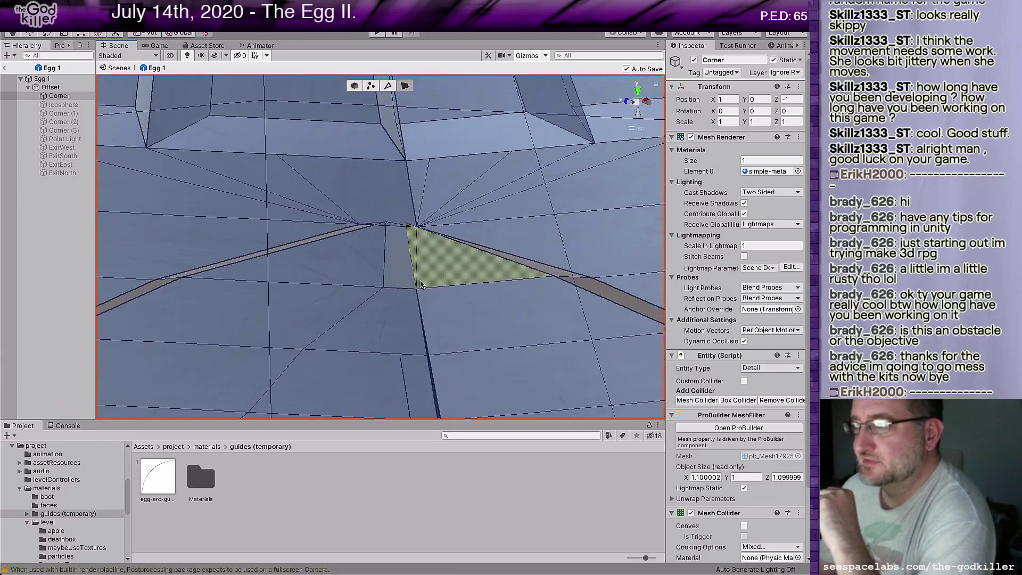
key("f")
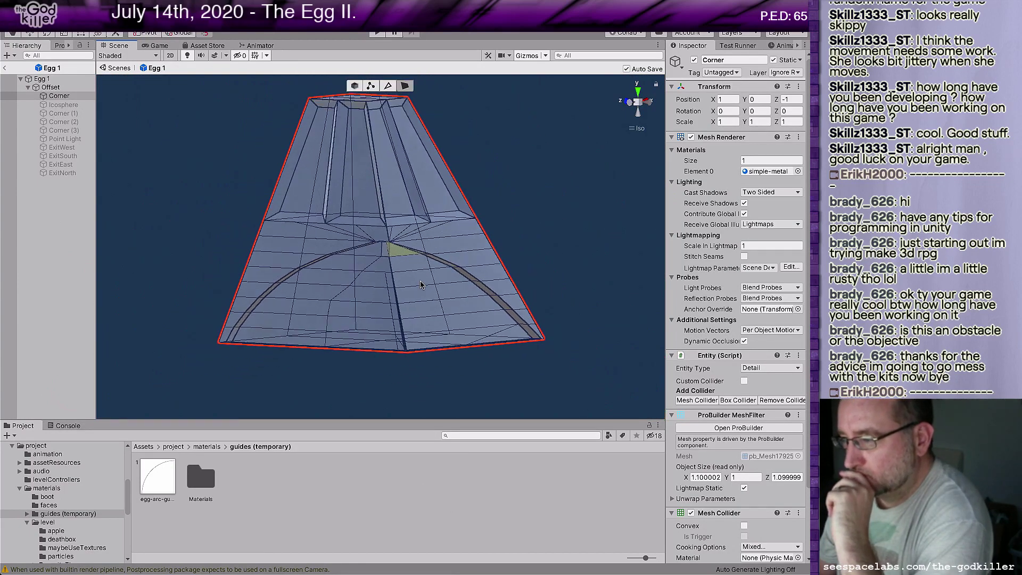
scroll(421, 284, "up", 10)
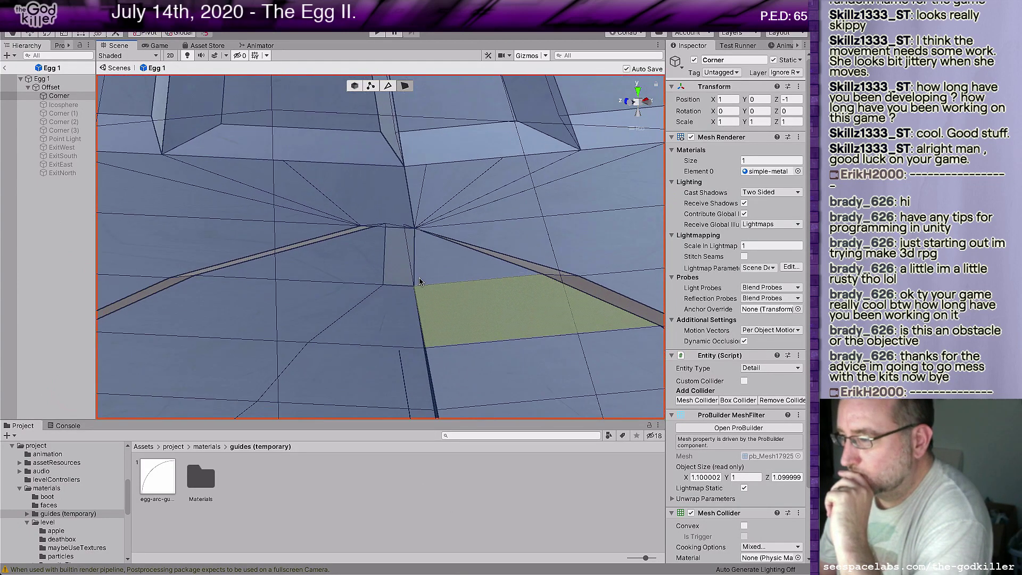
scroll(419, 283, "up", 10)
left_click_drag(381, 290, 348, 250, "alt")
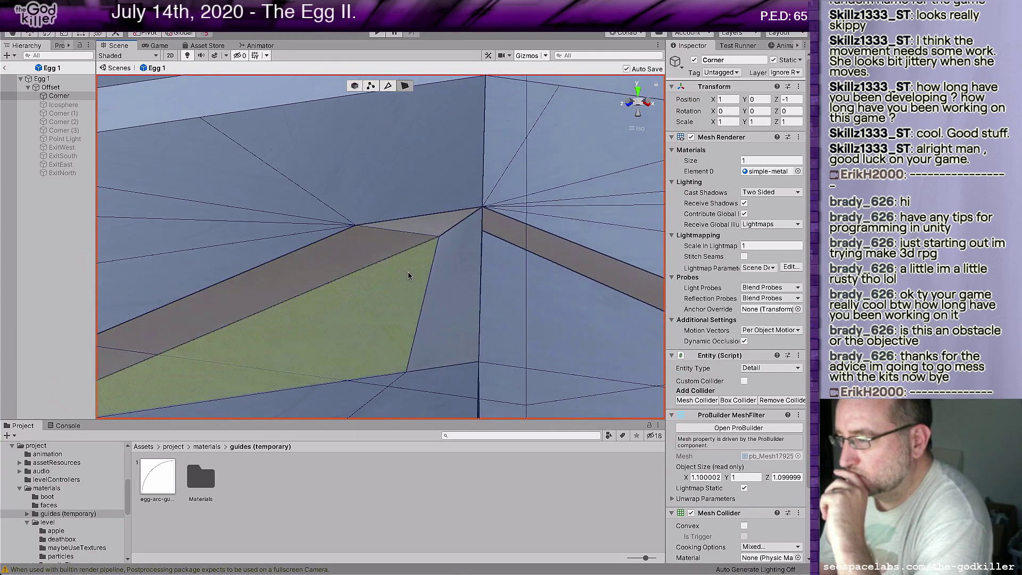
left_click_drag(462, 293, 523, 310, "alt")
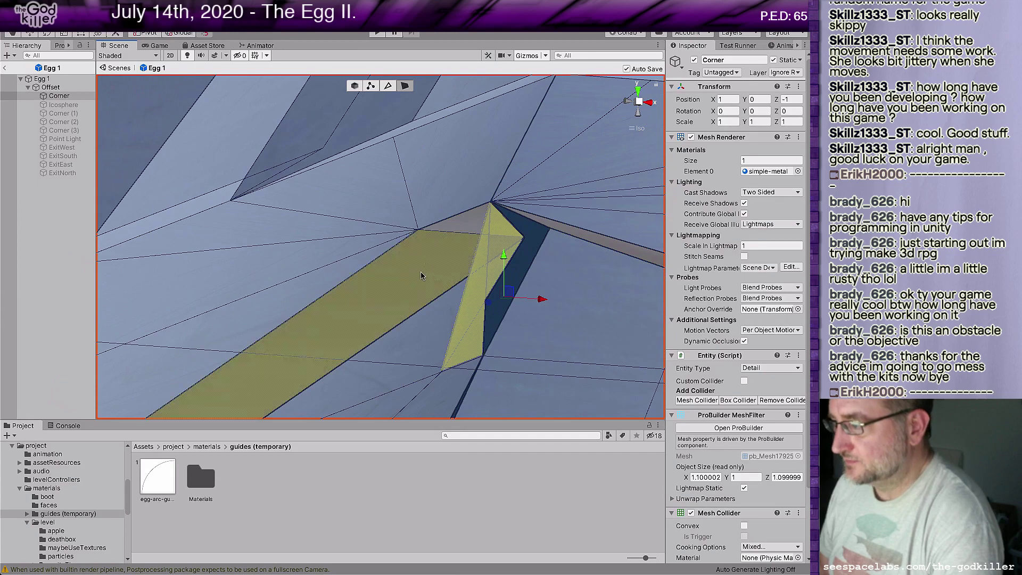
left_click_drag(423, 277, 455, 285, "alt")
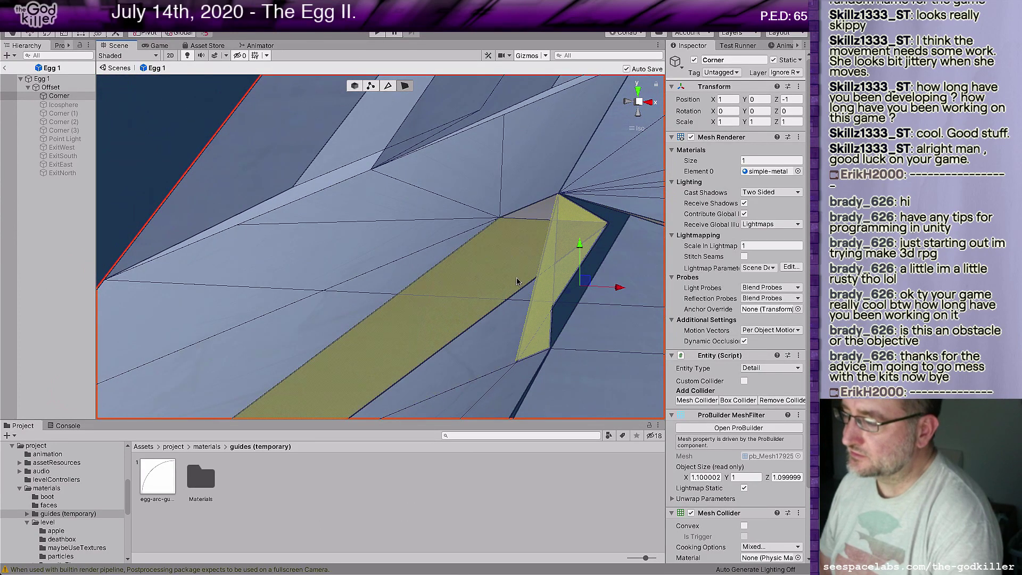
left_click_drag(561, 316, 523, 323, "alt")
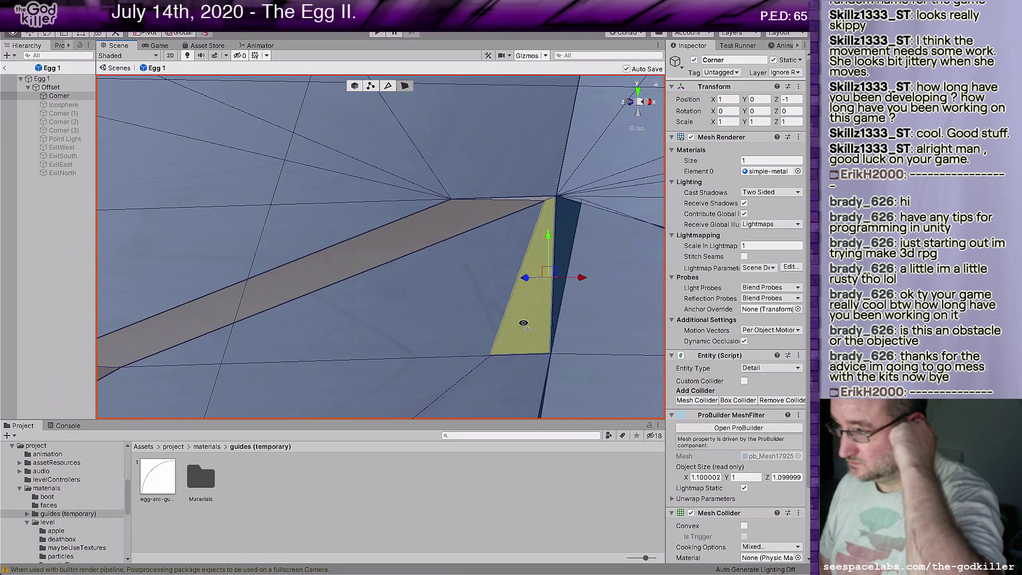
Delete the selected tapered face just below the ridge's upper end, beneath the meeting arc strips
left_click_drag(523, 322, 613, 219, "alt")
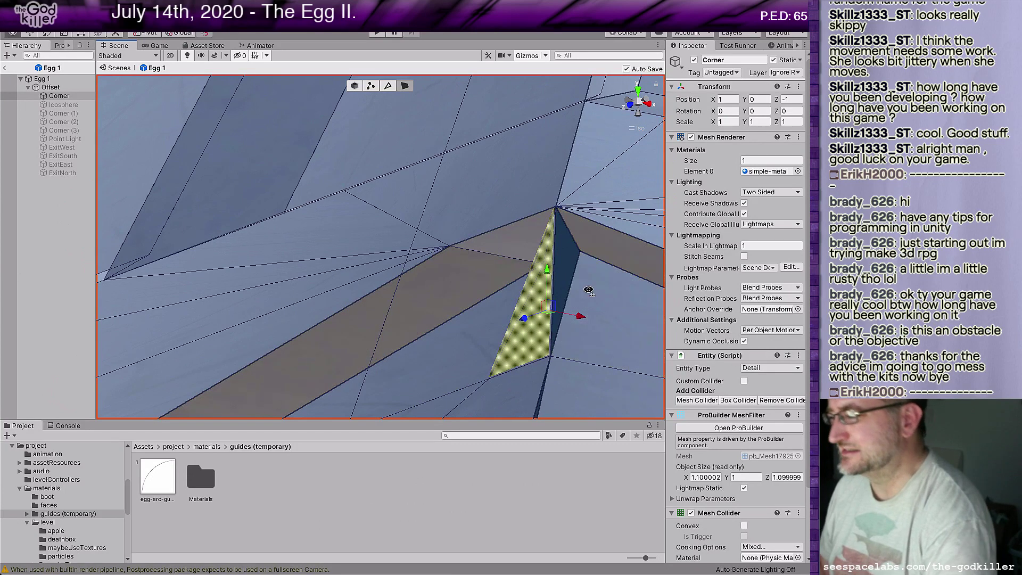
right_click_drag(588, 280, 610, 300)
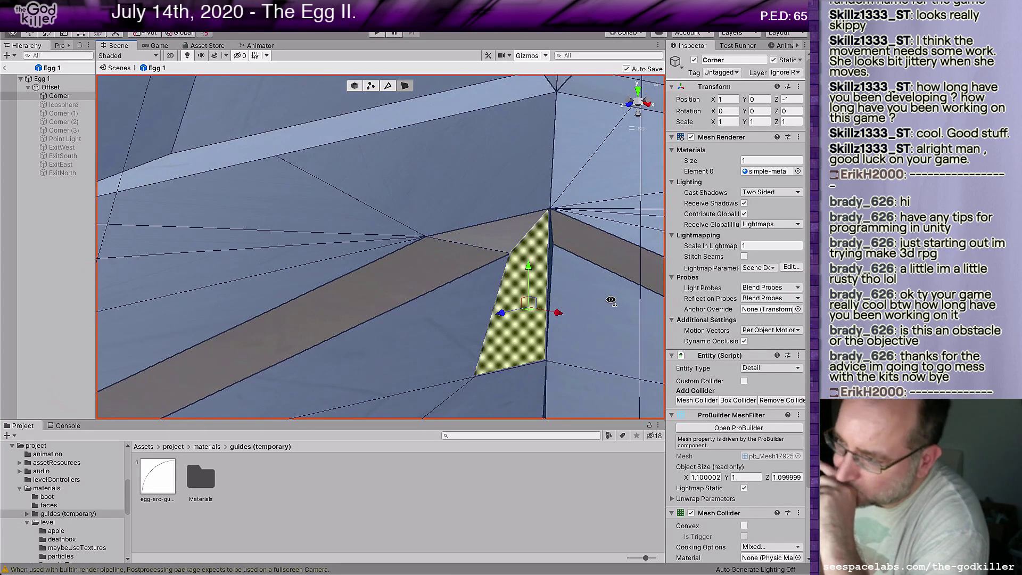
right_click_drag(611, 300, 641, 308)
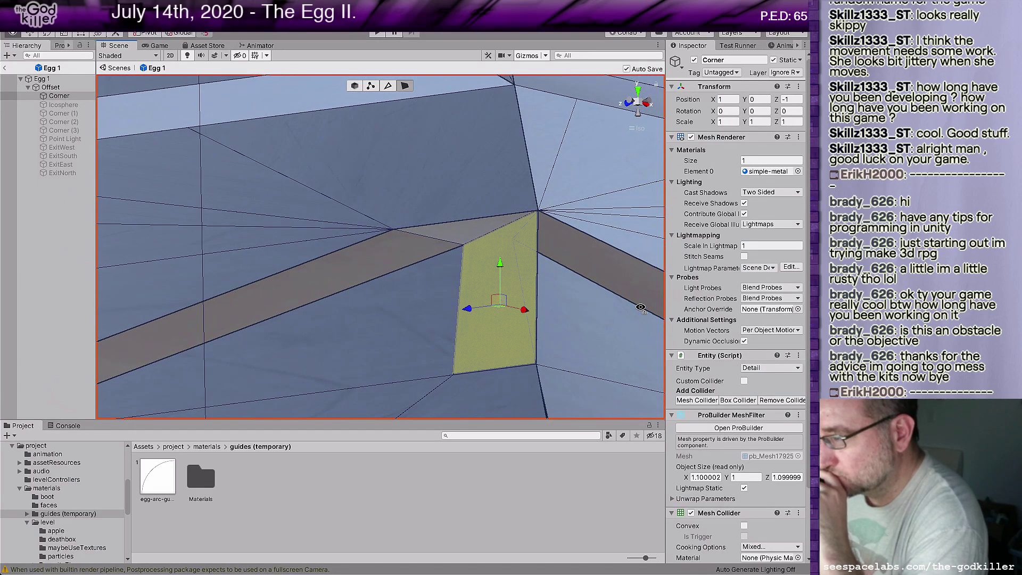
right_click_drag(641, 307, 640, 308)
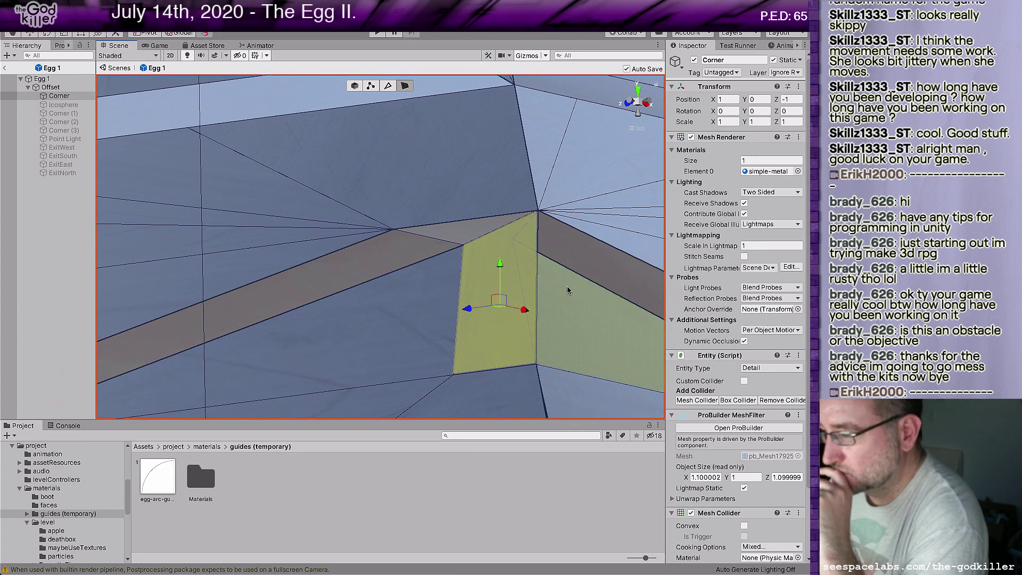
key("Delete")
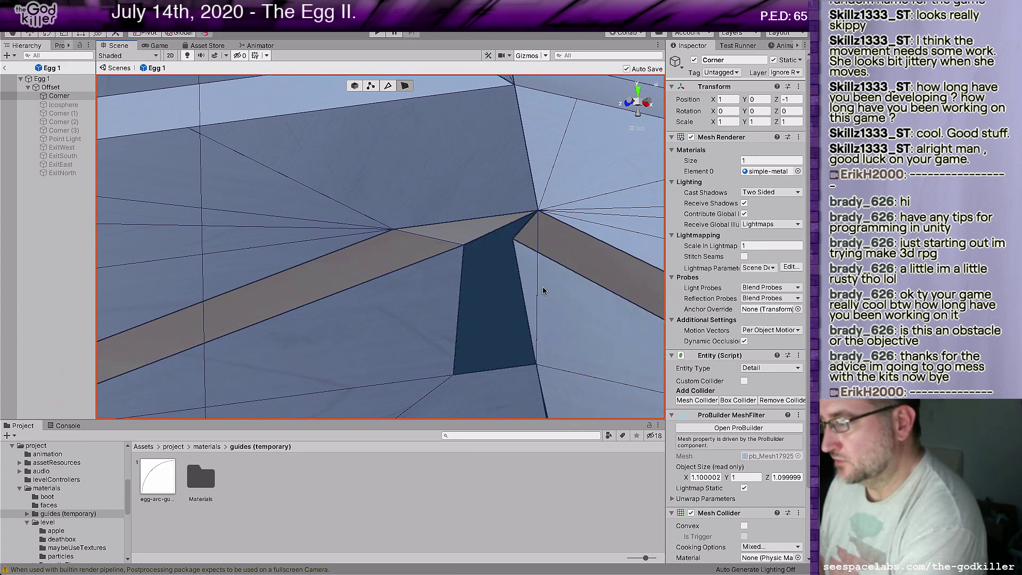
In vertex mode, slide the single vertex at the opening's upper corner along Z onto the opposite strip's lower vertex, and save
left_click(461, 245)
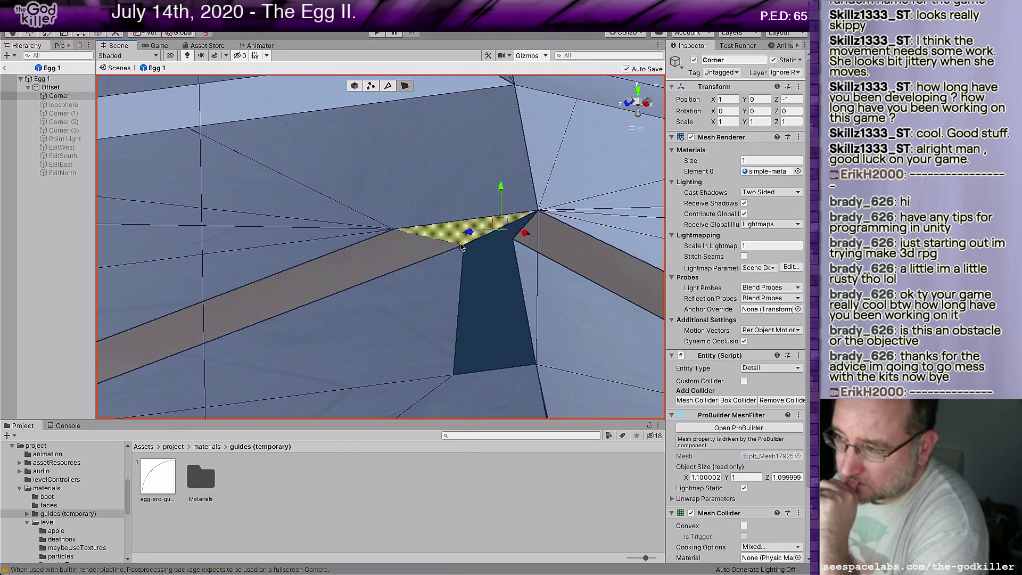
left_click(371, 86)
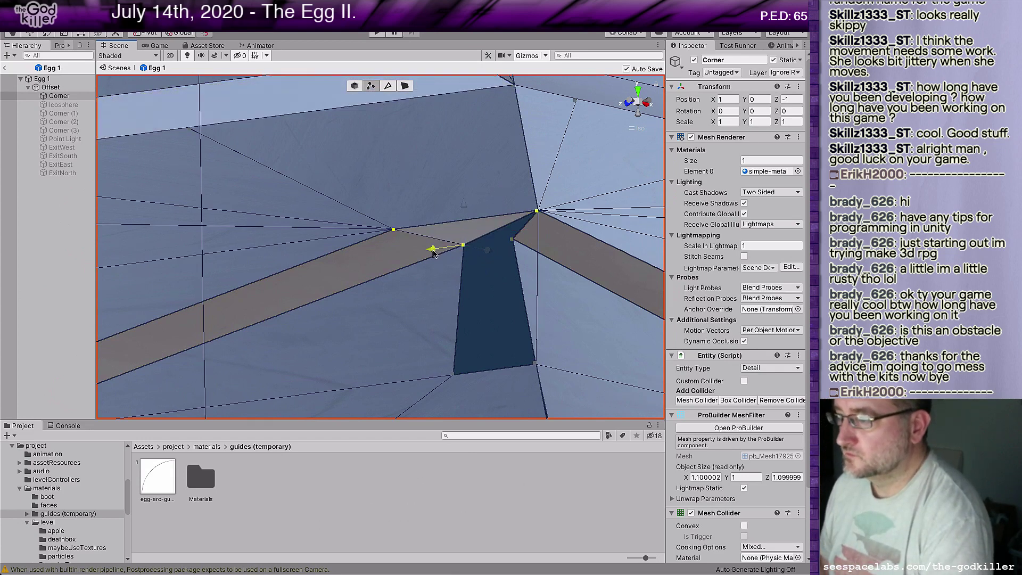
left_click_drag(433, 254, 446, 249)
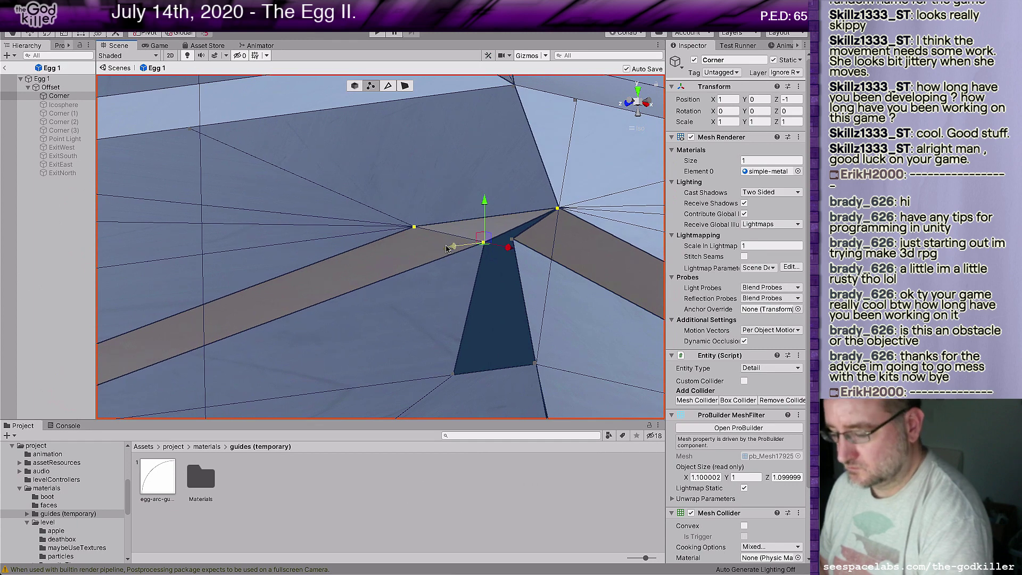
key("ctrl+z")
left_click(436, 275)
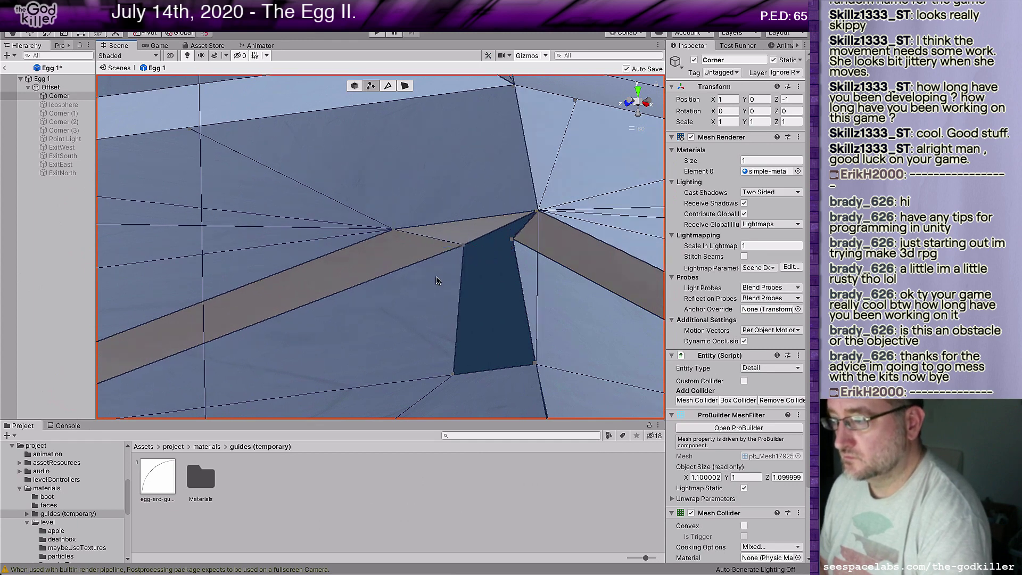
left_click(463, 244)
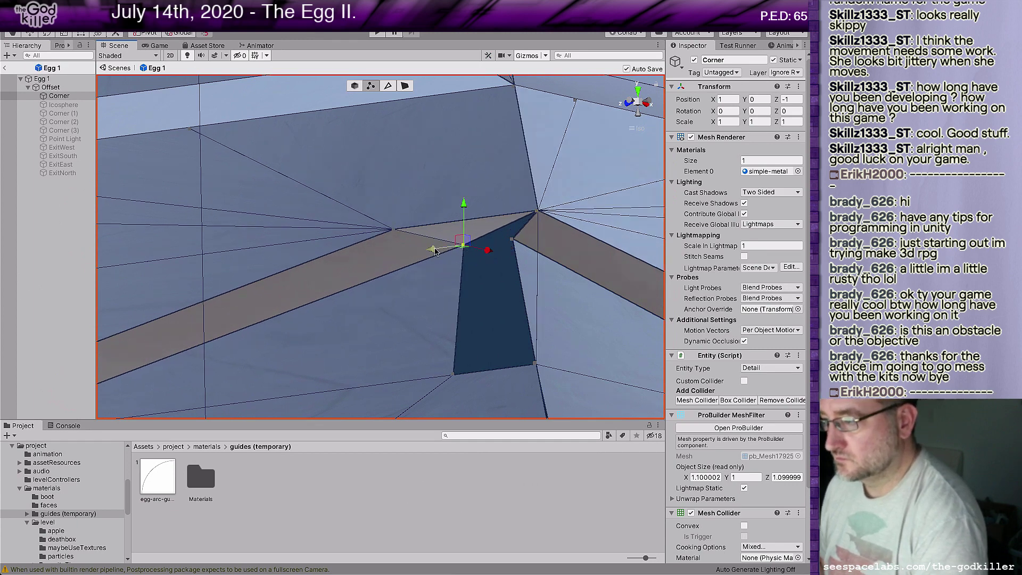
left_click_drag(432, 249, 476, 244)
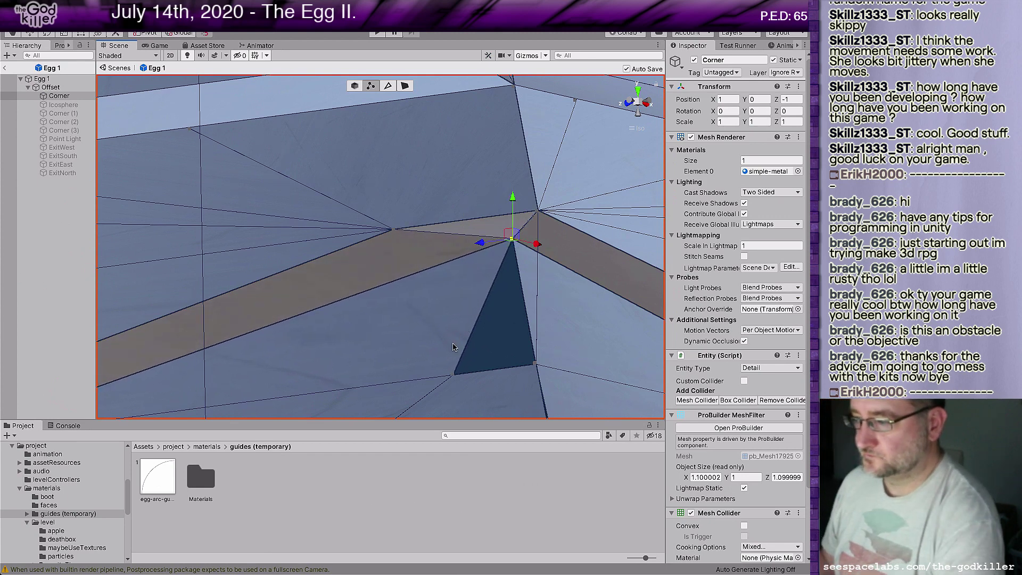
key("ctrl+s")
Slide the lower vertex of the triangular opening along Z to the opposite ridge vertex, closing the opening, and save
middle_click_drag(481, 388, 467, 330)
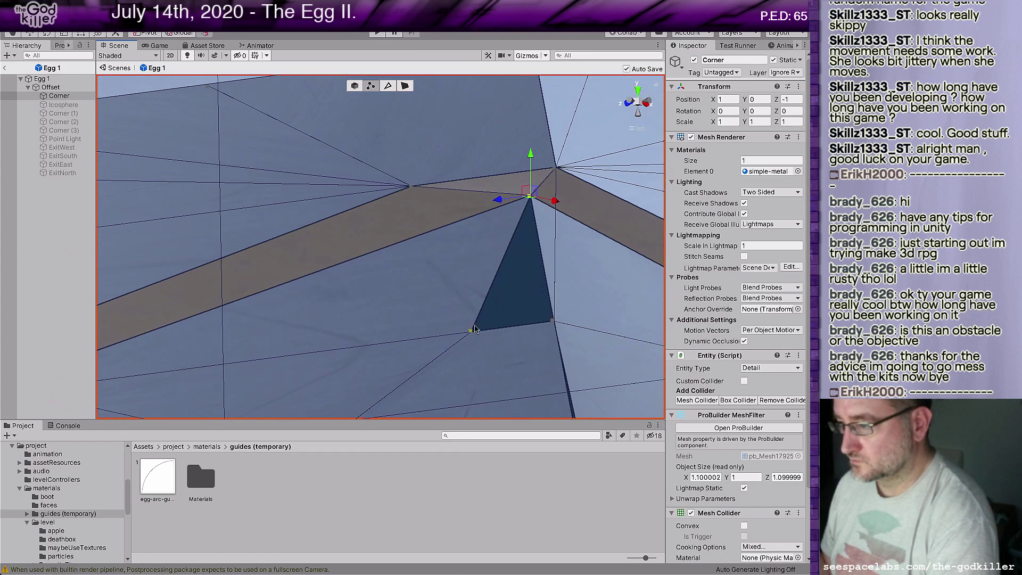
left_click(469, 330)
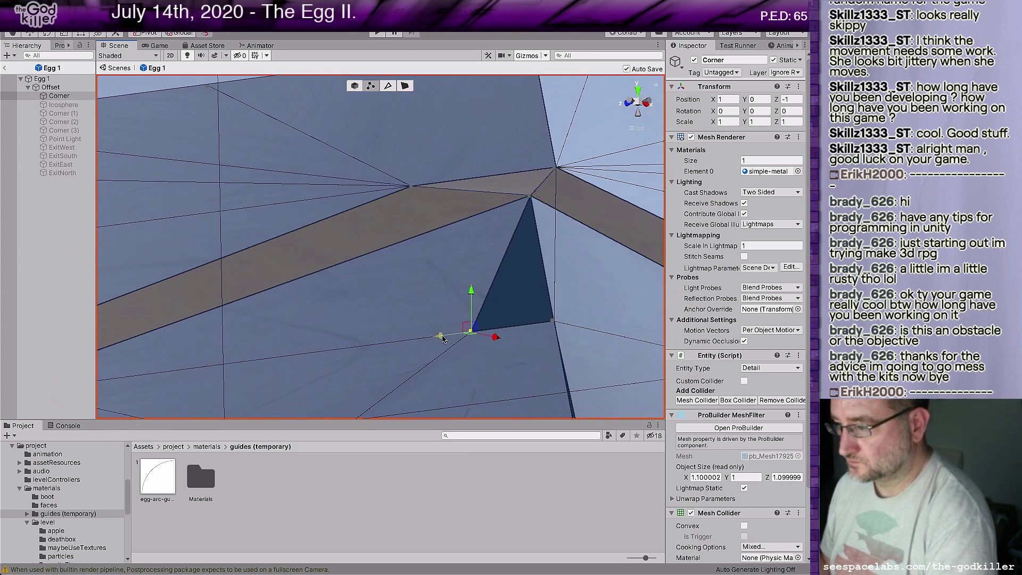
left_click_drag(440, 336, 508, 313)
key("ctrl+s")
Slide the next vertex down the ridge along Z to meet its counterpart across the narrow gap
middle_click_drag(466, 292, 402, 150)
scroll(431, 250, "down", 2)
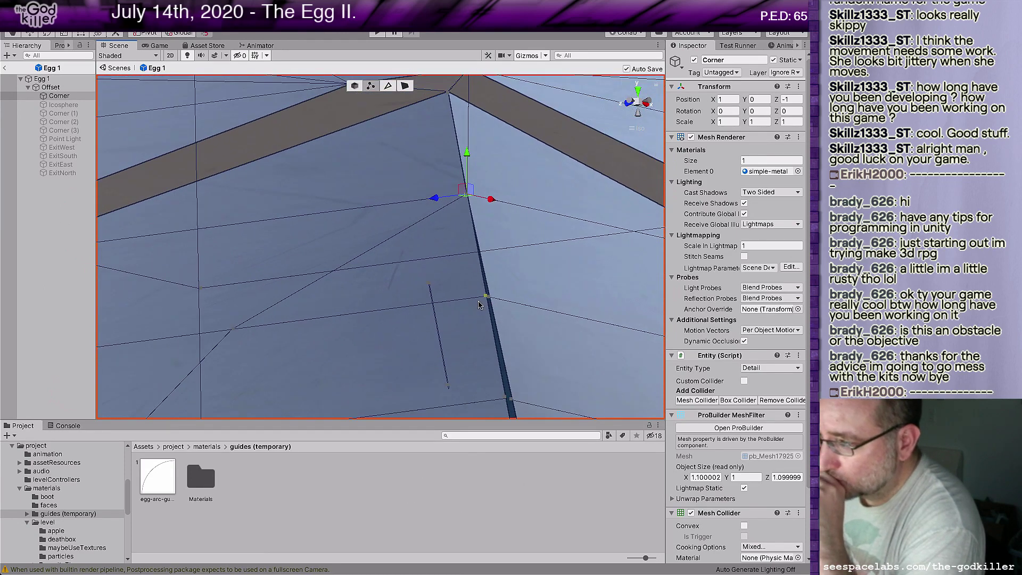
left_click(482, 300)
mouse_move(456, 303)
left_mouse_down()
mouse_move(470, 301)
mouse_move(453, 303)
left_mouse_up()
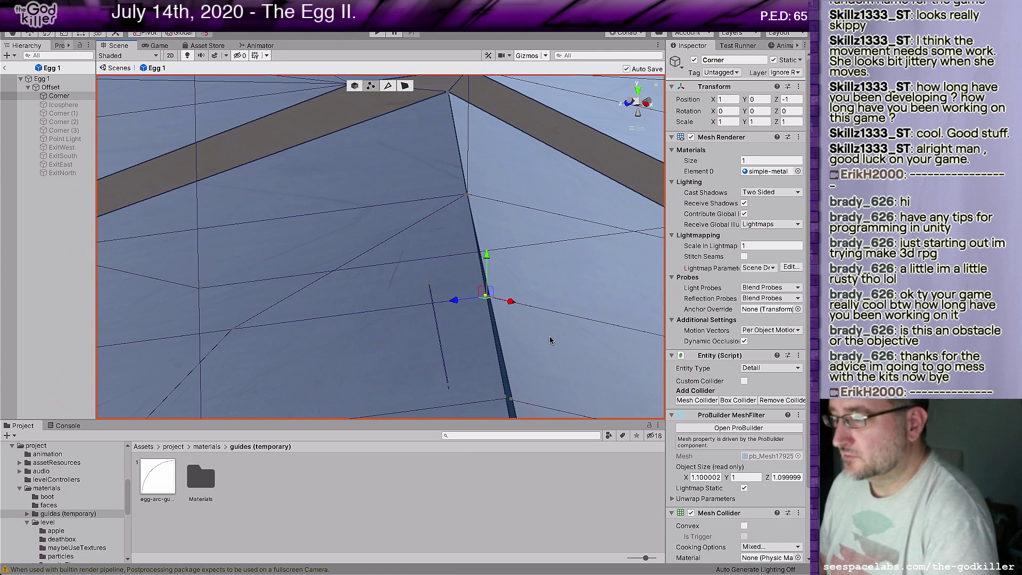
In face mode, select the leftover pointed sliver face at the ridge's lower end and delete it
middle_click_drag(550, 339, 433, 228)
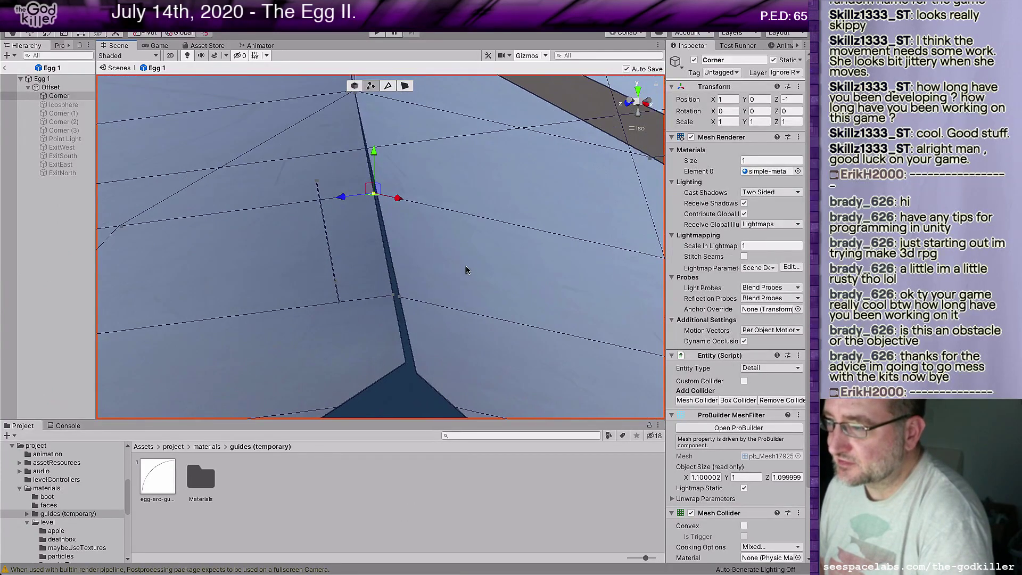
left_click_drag(466, 270, 223, 348, "alt")
middle_click_drag(223, 349, 601, 111)
mouse_move(448, 260)
middle_mouse_down()
mouse_move(525, 184)
mouse_move(561, 120)
middle_mouse_up()
scroll(403, 251, "down", 1)
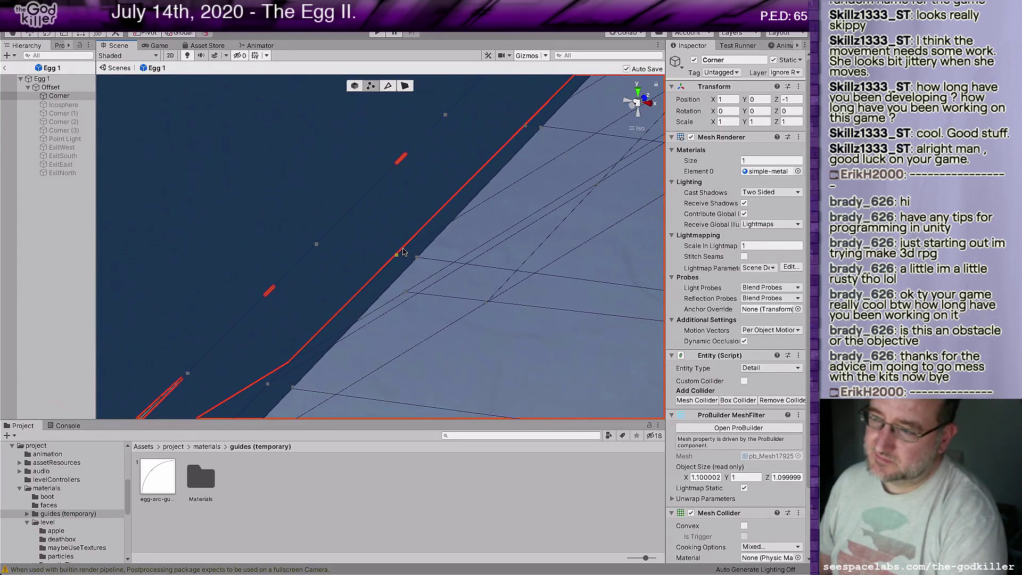
left_click_drag(403, 251, 374, 274, "alt")
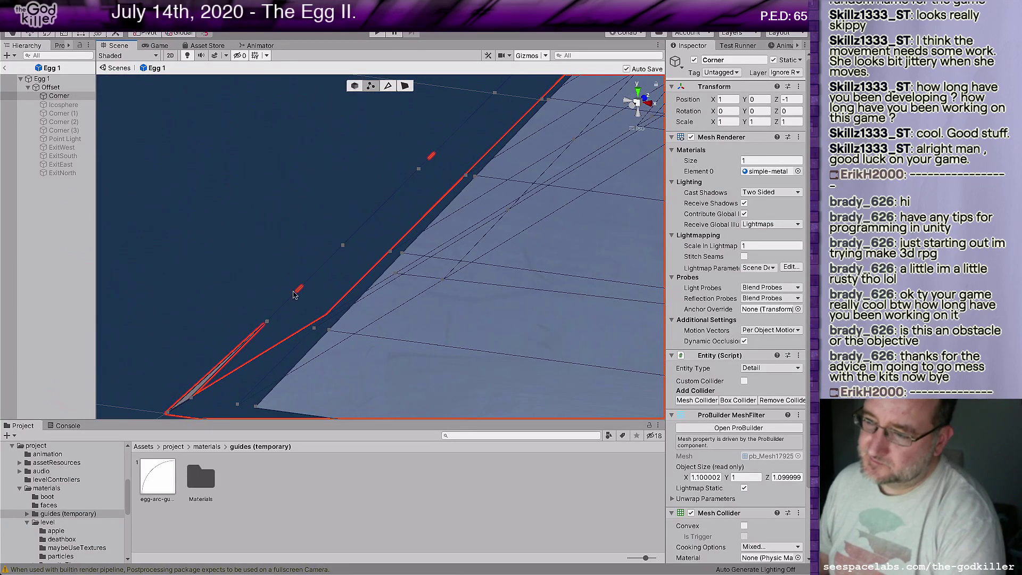
left_click(196, 390)
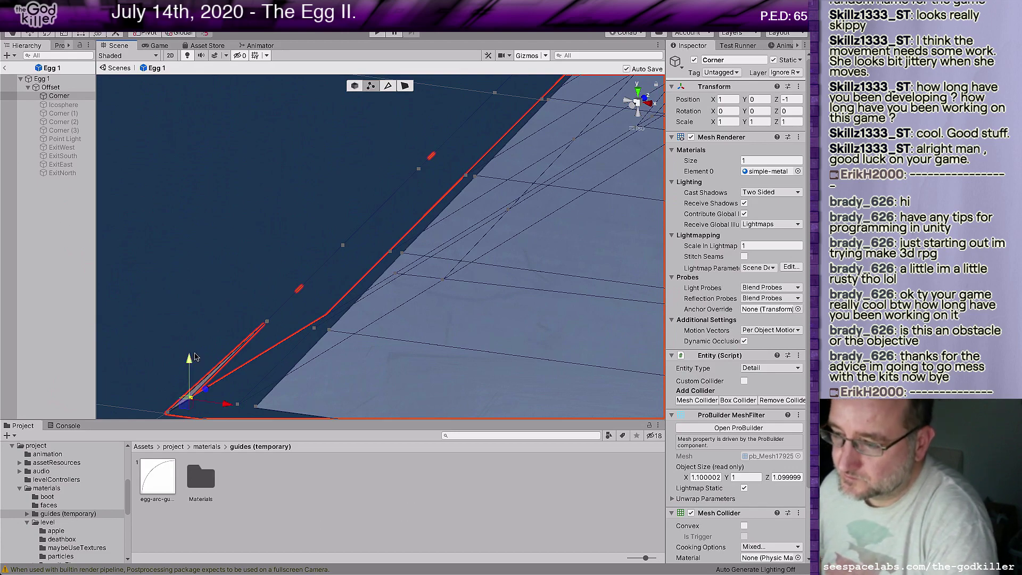
left_click_drag(196, 356, 163, 329, "alt")
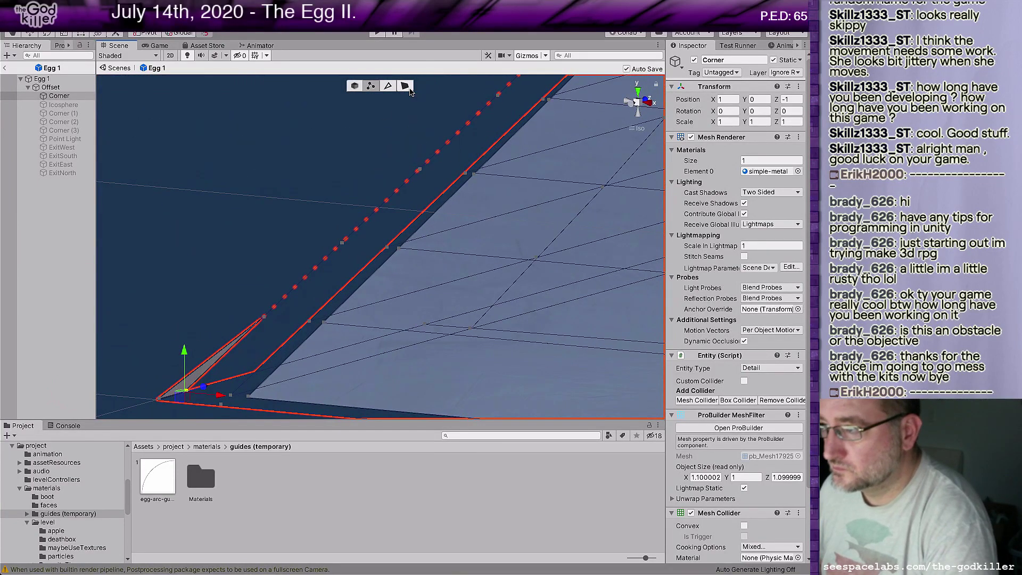
left_click(405, 87)
left_click(193, 381)
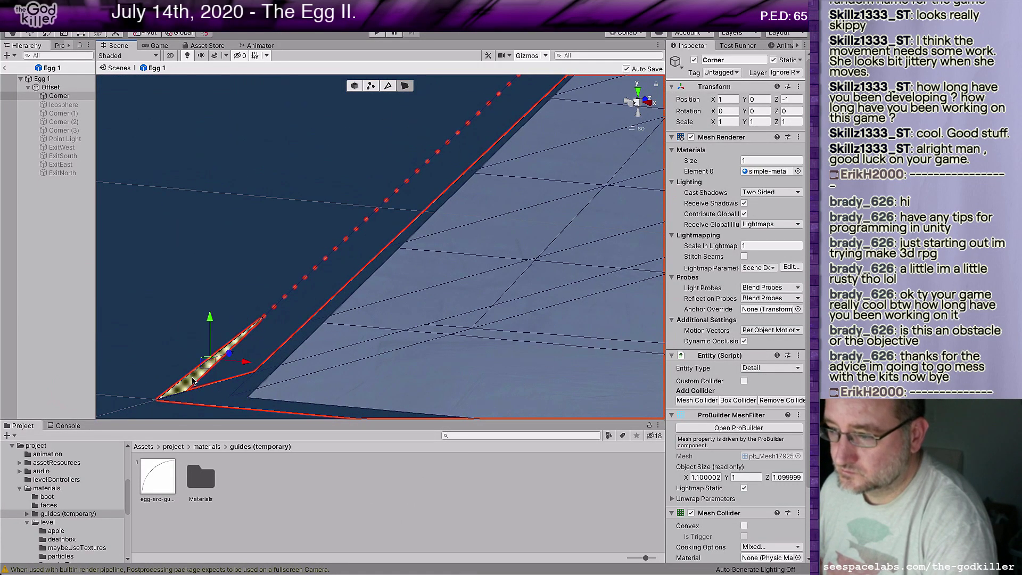
key("Delete")
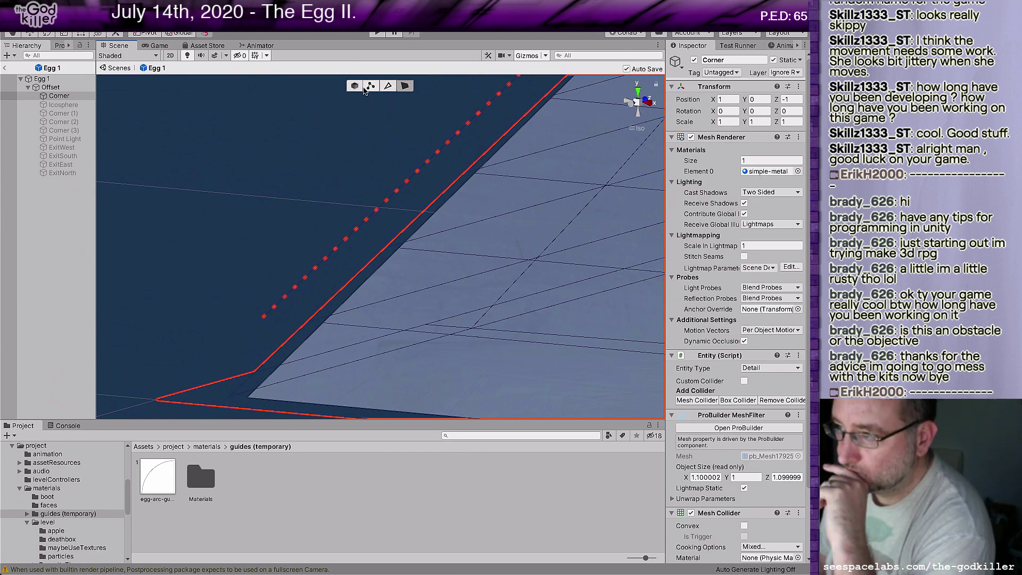
In vertex mode, move only the outermost corner vertex at the seam's lower end along X onto the adjoining wall's corner vertex
left_click_drag(284, 228, 350, 499, "alt")
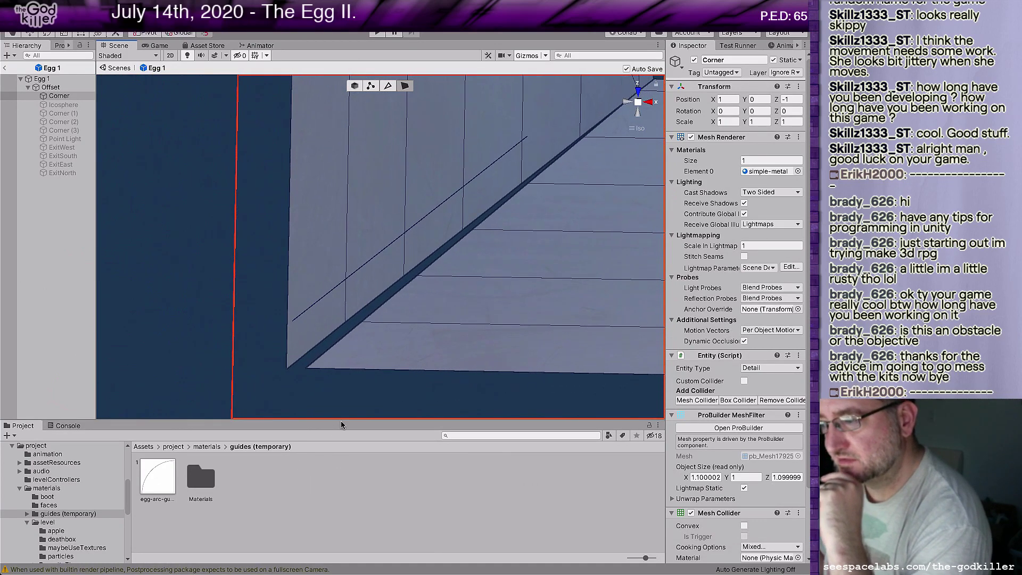
left_click(318, 370)
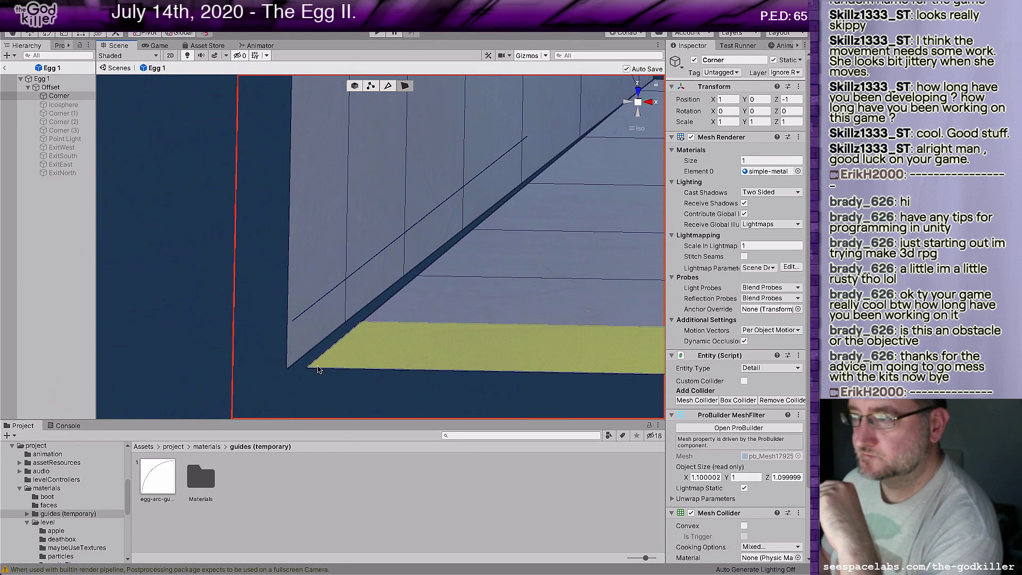
left_click(371, 85)
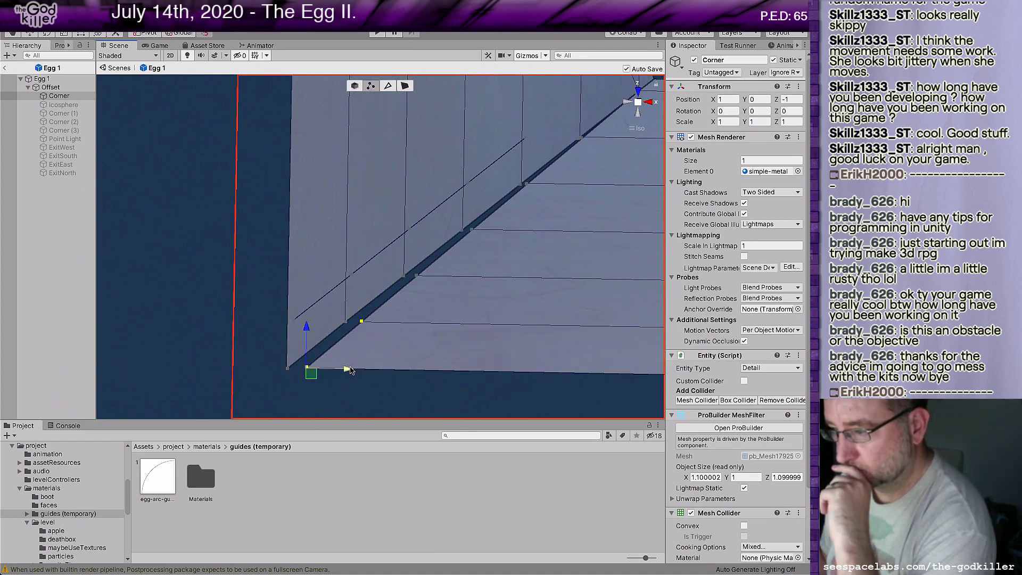
left_click_drag(346, 370, 336, 368)
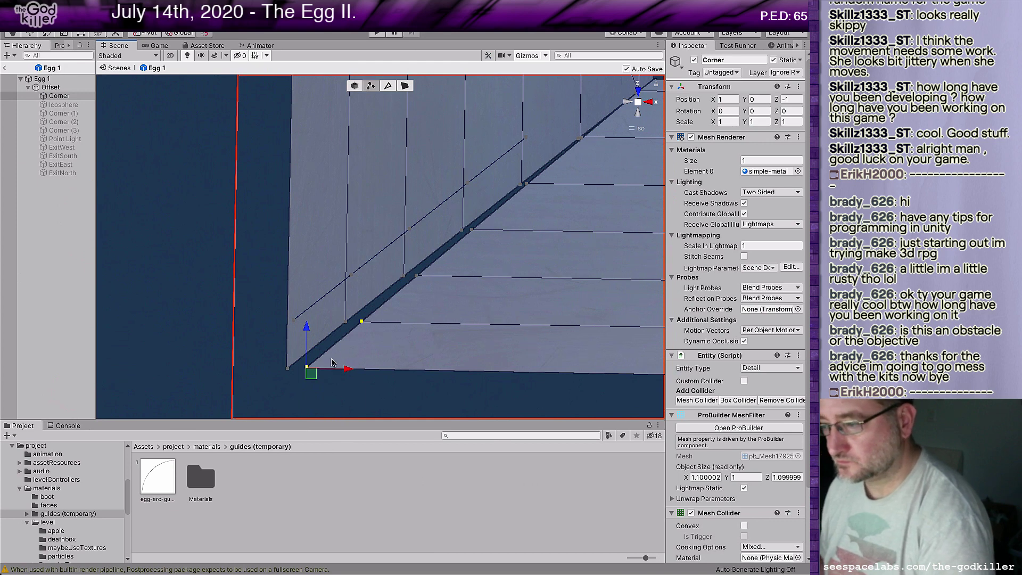
left_click(338, 369)
left_click(316, 369)
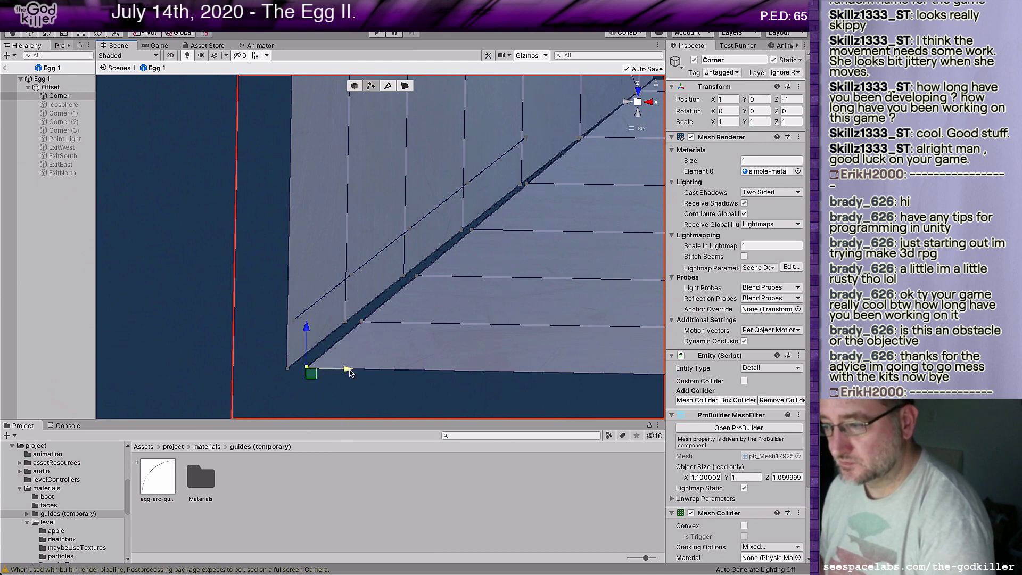
left_click_drag(351, 372, 339, 373)
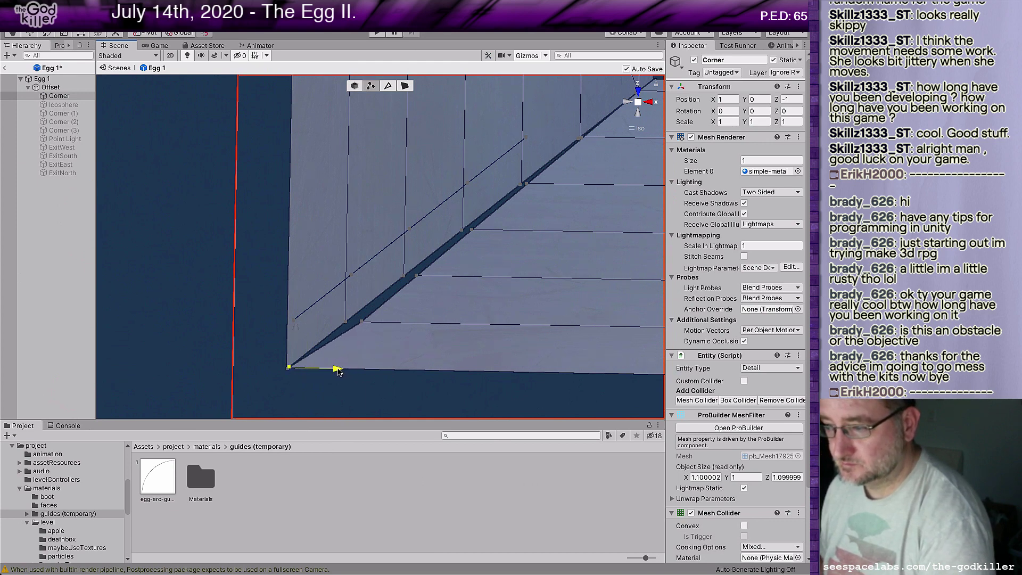
Move the next five vertices up the seam one by one along X onto the adjoining wall's matching vertices, closing the gap
left_click(363, 322)
left_click_drag(400, 322, 392, 324)
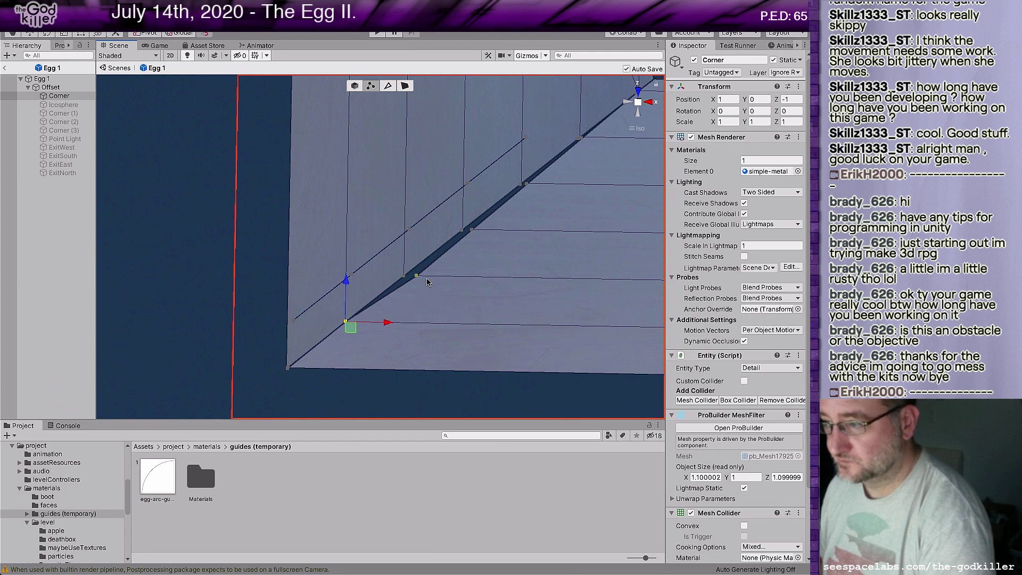
left_click(423, 279)
left_click_drag(459, 278, 455, 276)
left_click(478, 235)
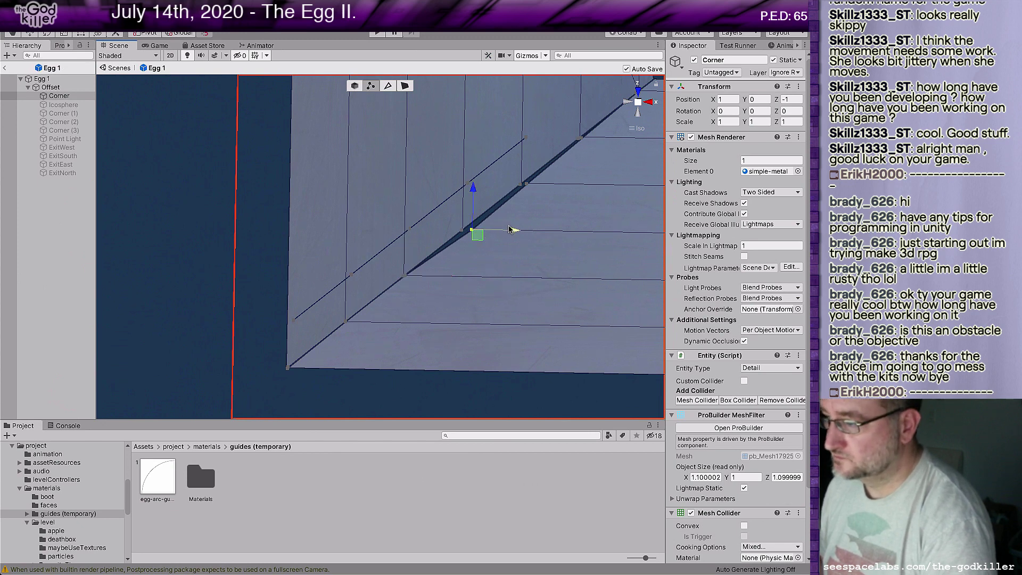
left_click_drag(514, 231, 514, 230)
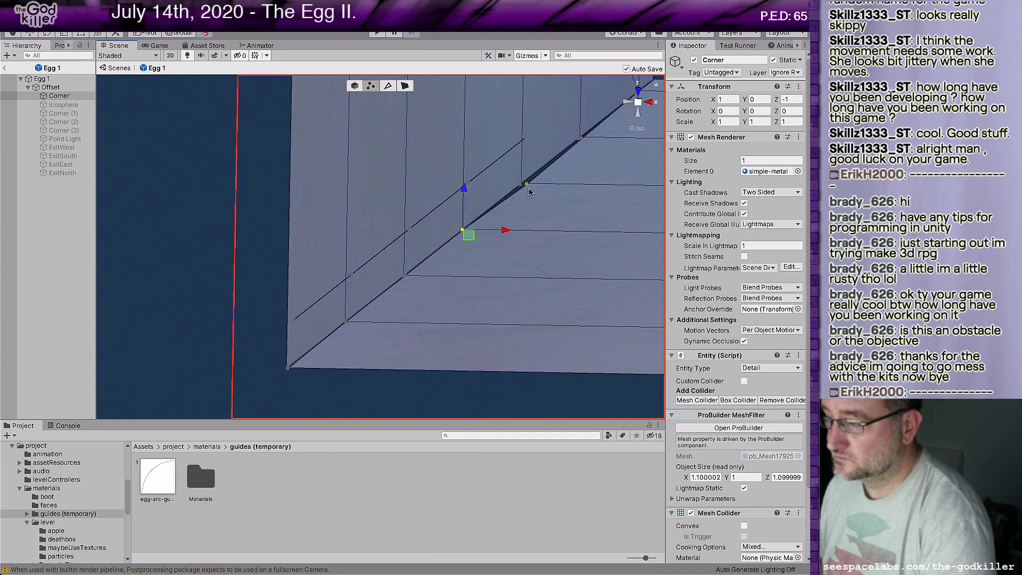
left_click(529, 189)
left_click_drag(573, 184, 568, 187)
left_click(581, 138)
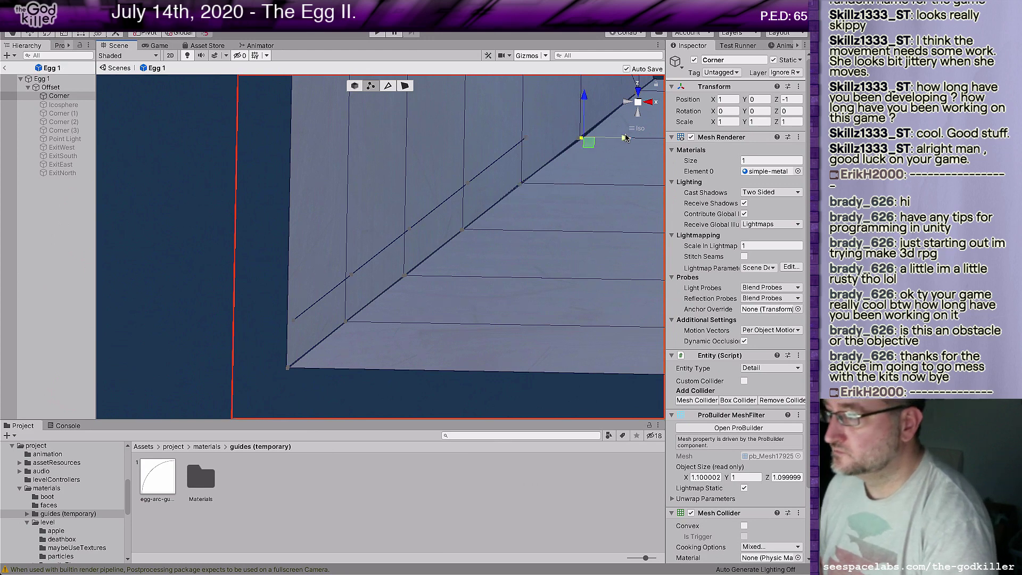
mouse_move(626, 138)
left_mouse_down()
mouse_move(611, 138)
mouse_move(641, 138)
mouse_move(632, 144)
left_mouse_up()
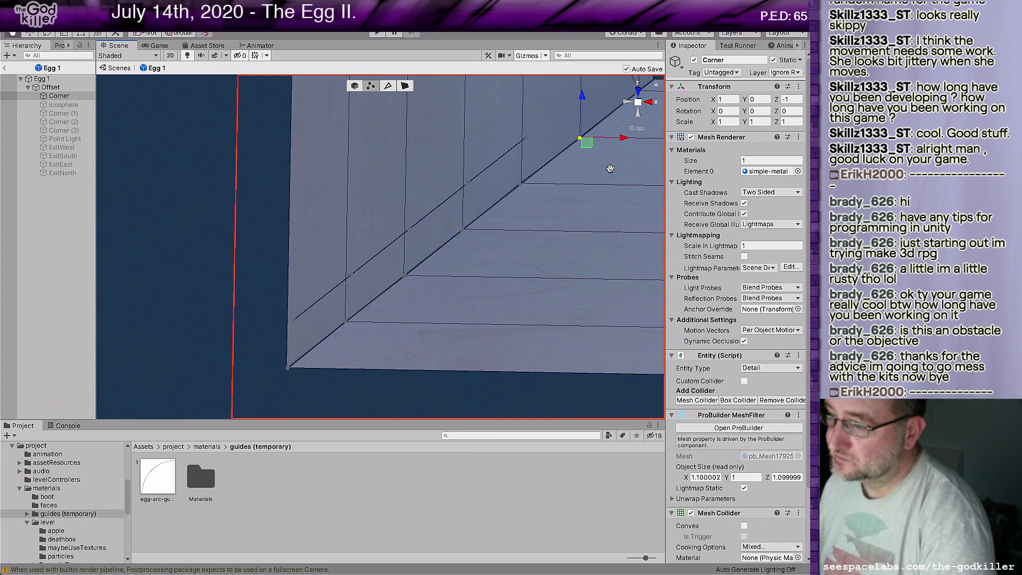
middle_click_drag(609, 168, 504, 192)
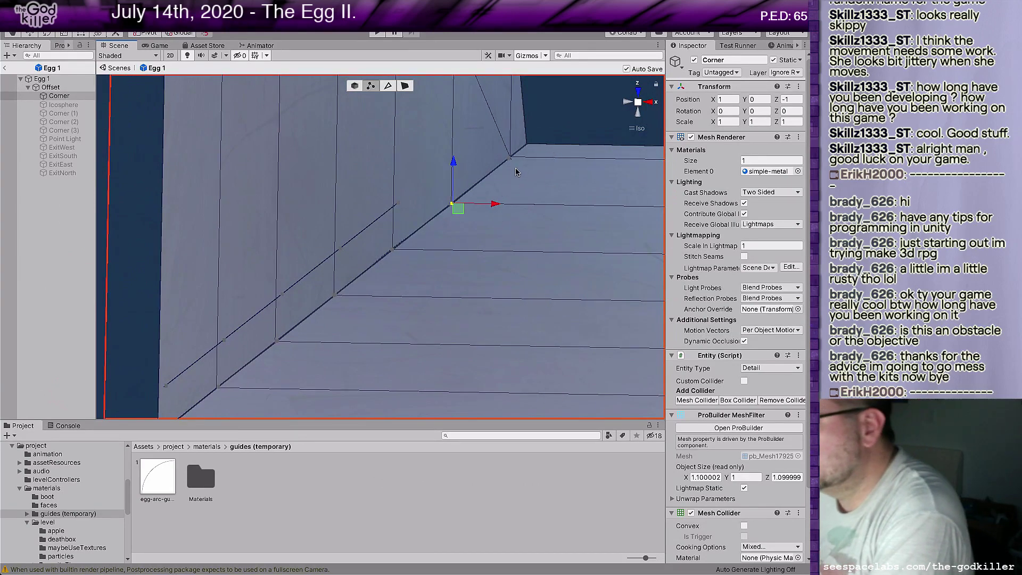
left_click_drag(404, 265, 535, 59, "alt")
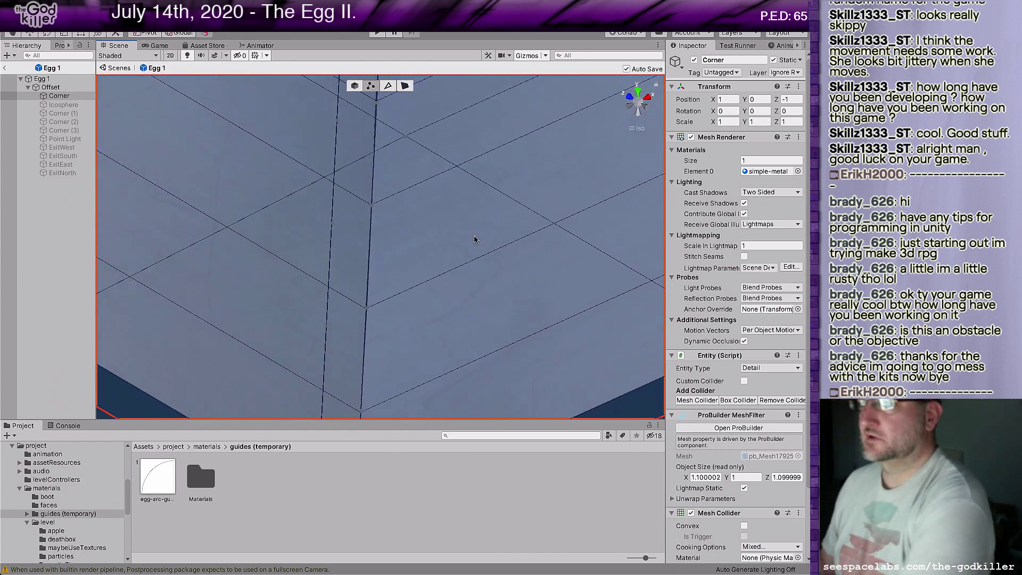
Select the column of stray vertices on the narrow strip beside the ridge seam and apply Collapse Vertices
scroll(474, 239, "down", 3)
middle_click_drag(447, 201, 477, 379)
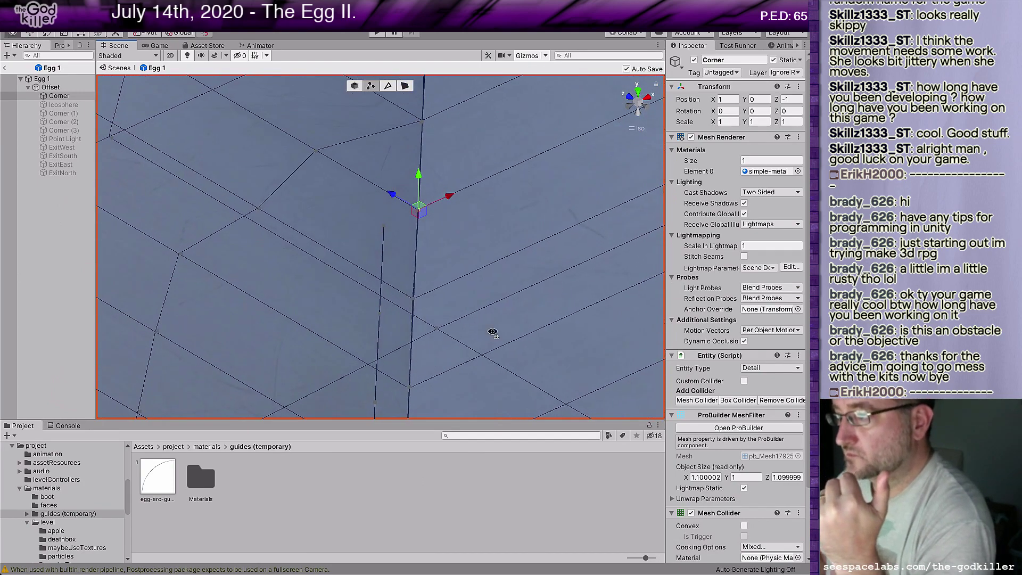
left_click_drag(493, 330, 517, 247, "alt")
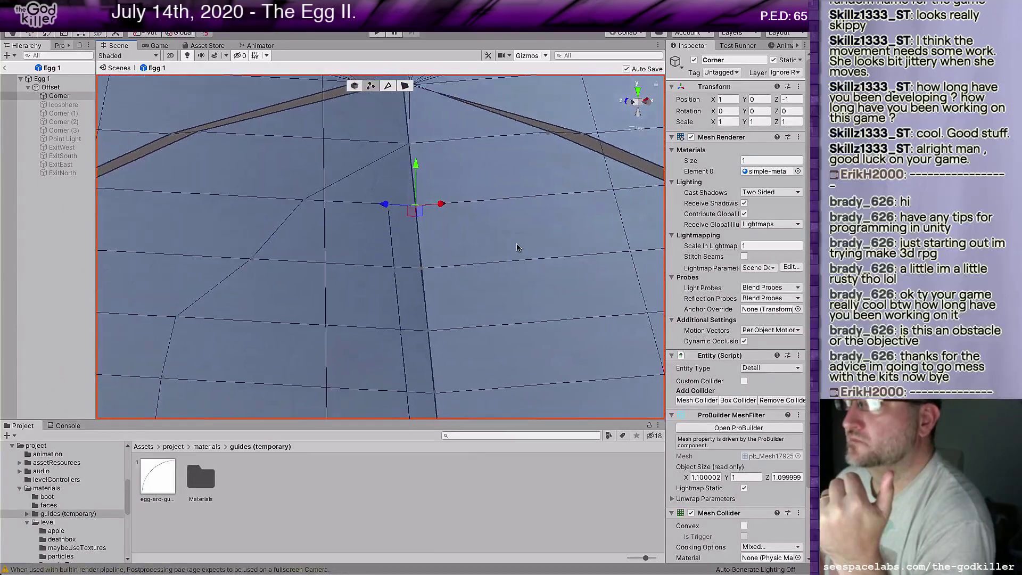
scroll(517, 248, "down", 3)
scroll(517, 247, "up", 8)
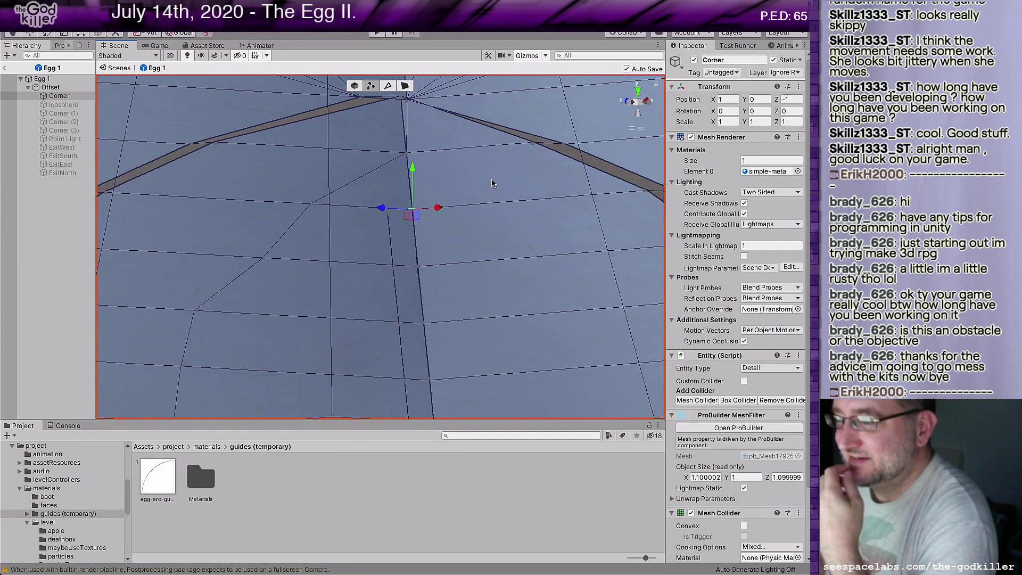
left_click_drag(477, 268, 504, 178, "alt")
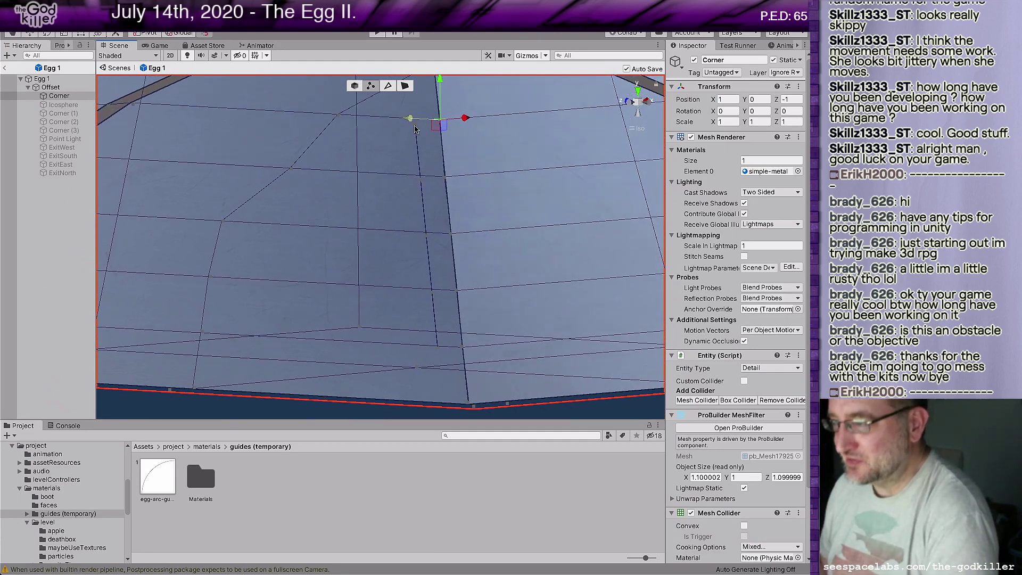
left_click_drag(538, 208, 505, 186, "alt")
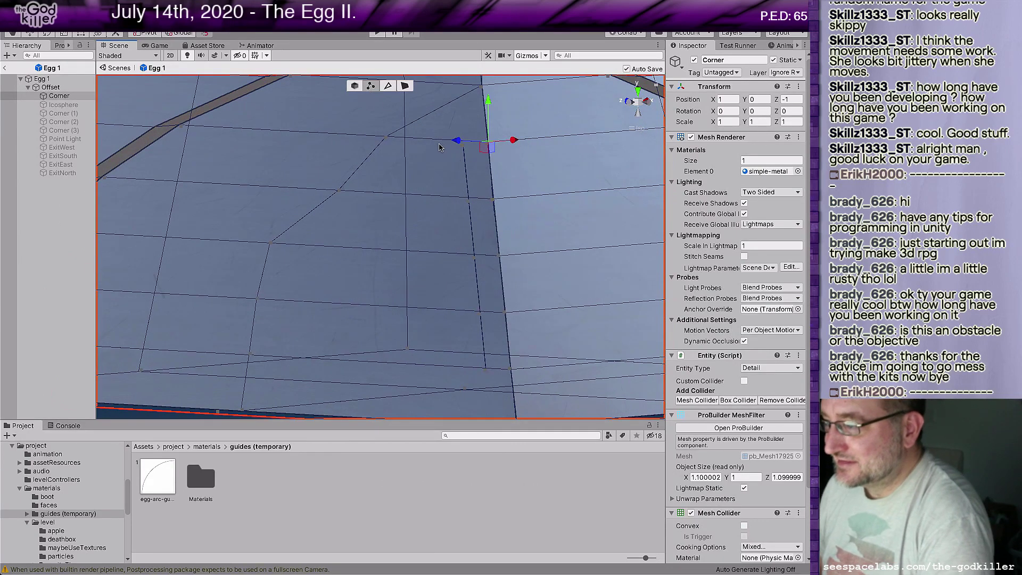
left_click(467, 151)
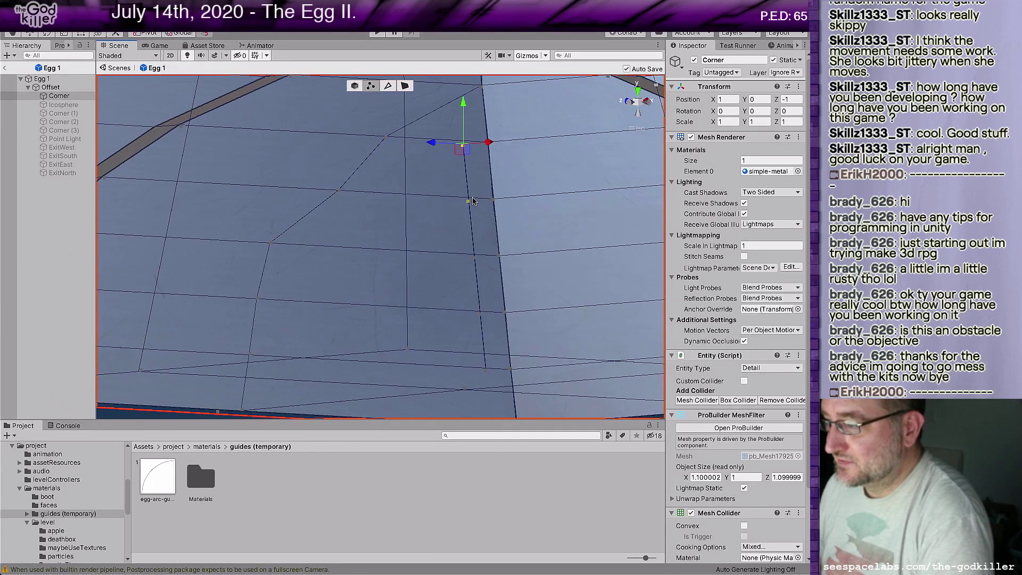
left_click(469, 201)
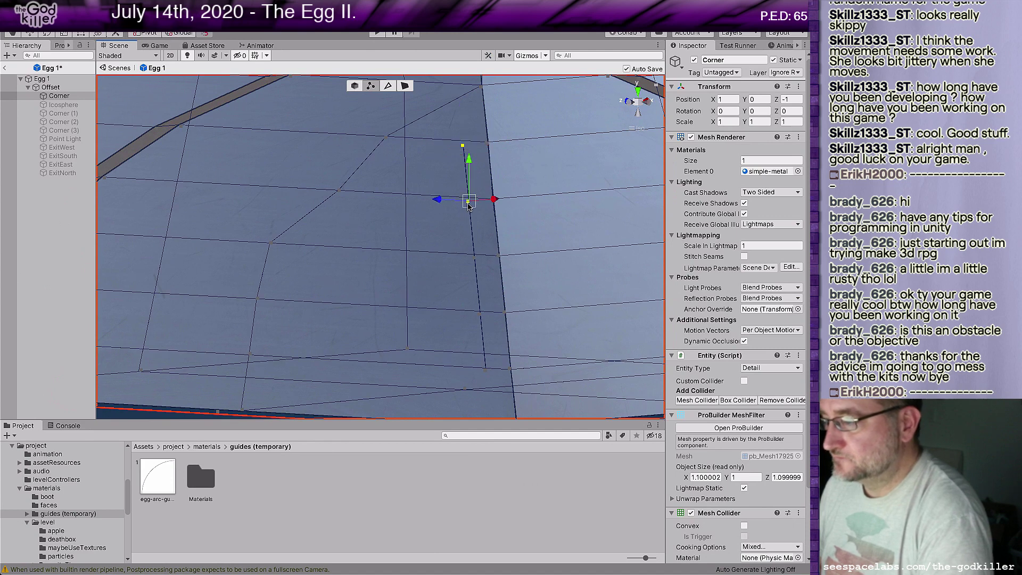
left_click(474, 258, "shift")
left_click(480, 316, "shift")
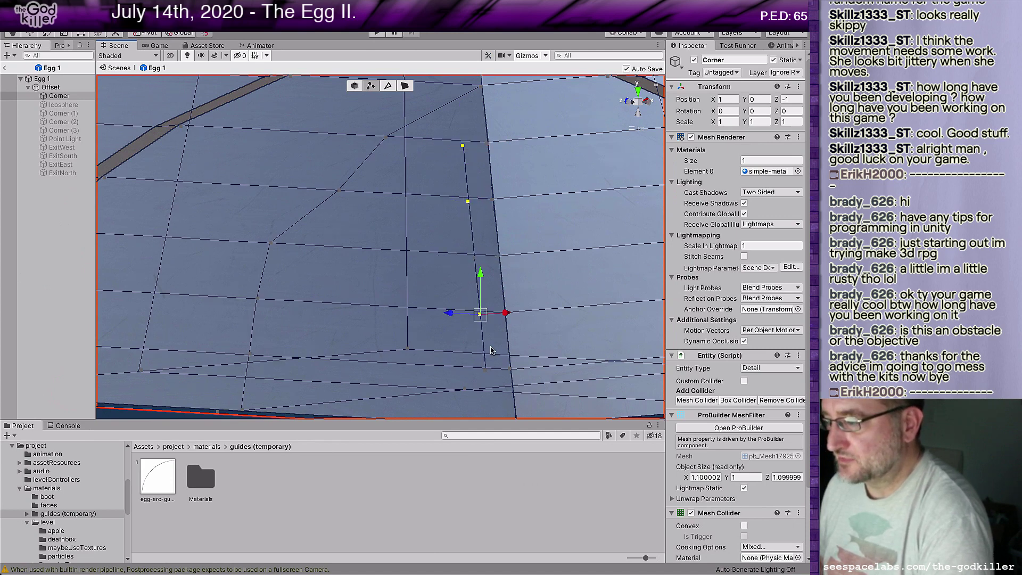
left_click(486, 369, "shift")
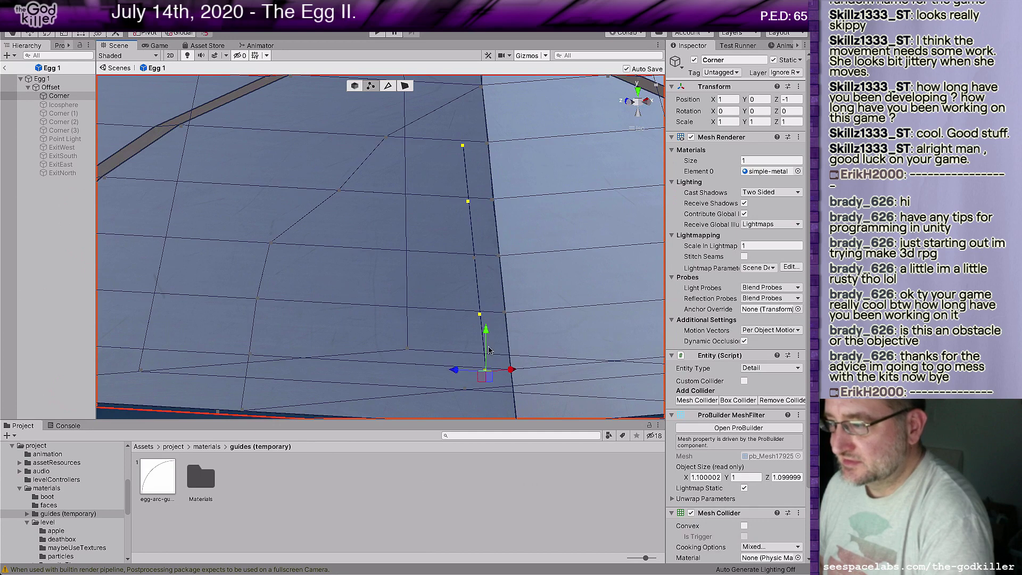
left_click(474, 258, "shift")
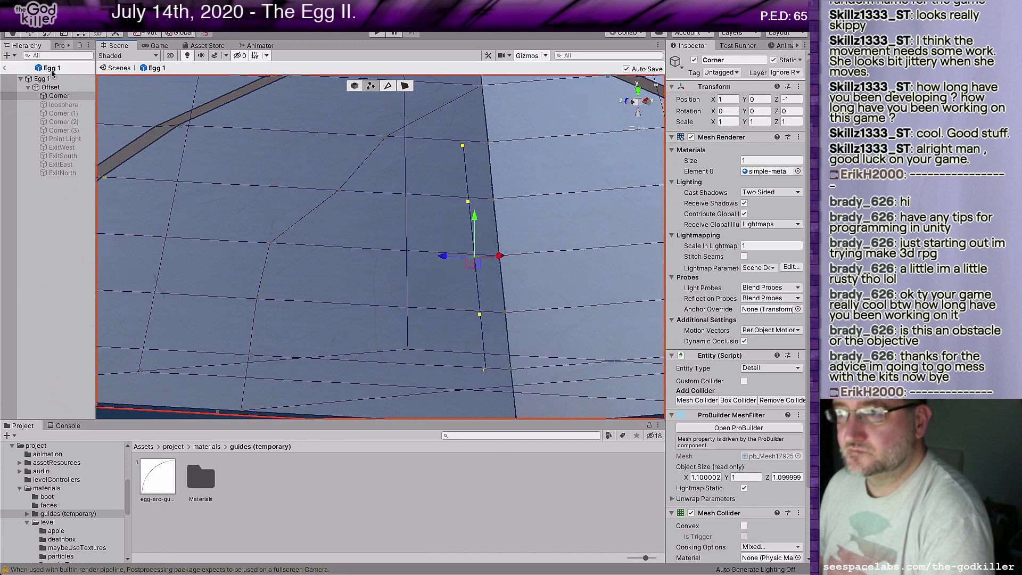
left_click(60, 46)
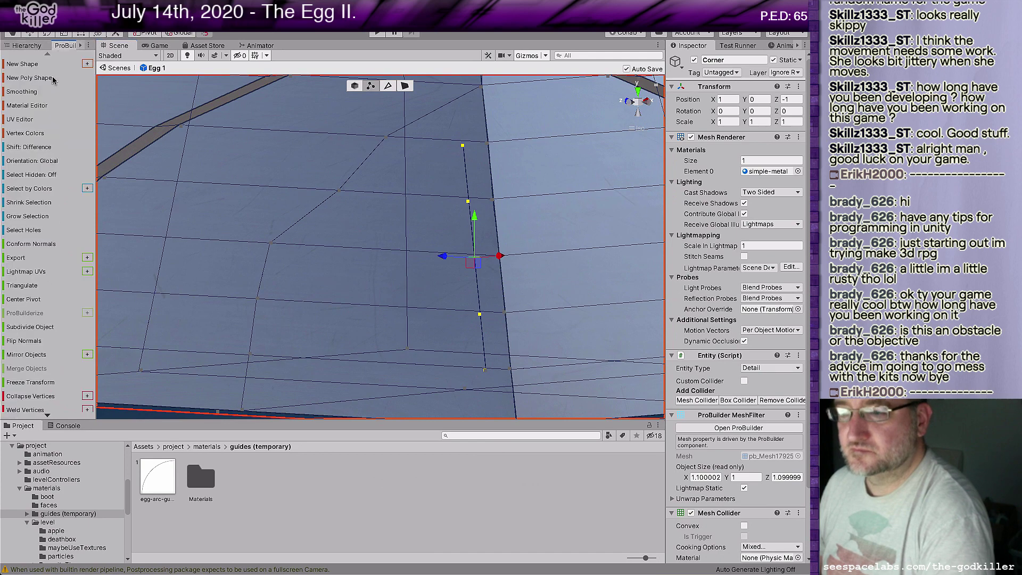
left_click(39, 401)
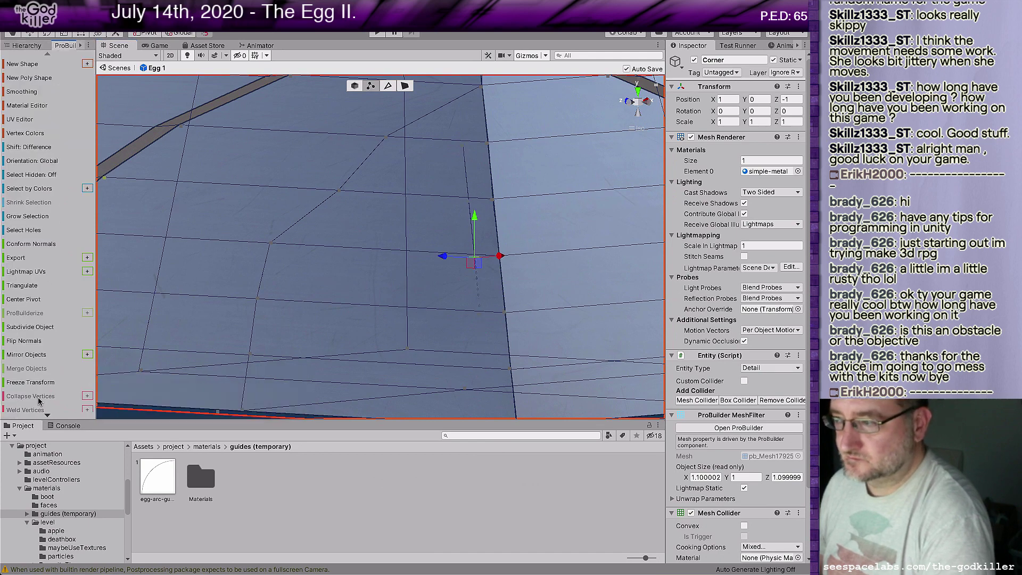
Select the four leftover vertices still lining the strip beside the seam and collapse them together
left_click_drag(569, 242, 413, 253, "alt")
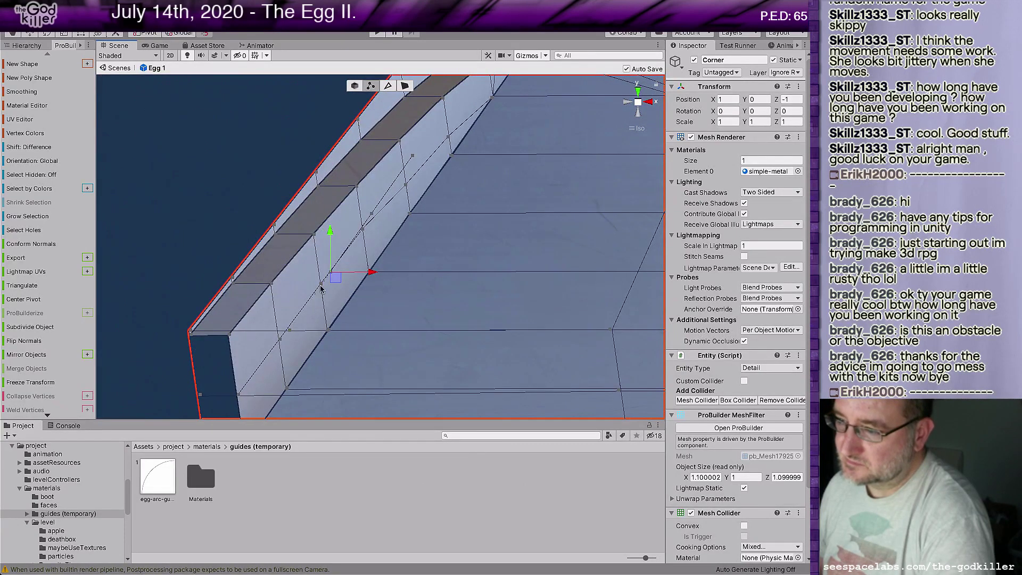
left_click(410, 160)
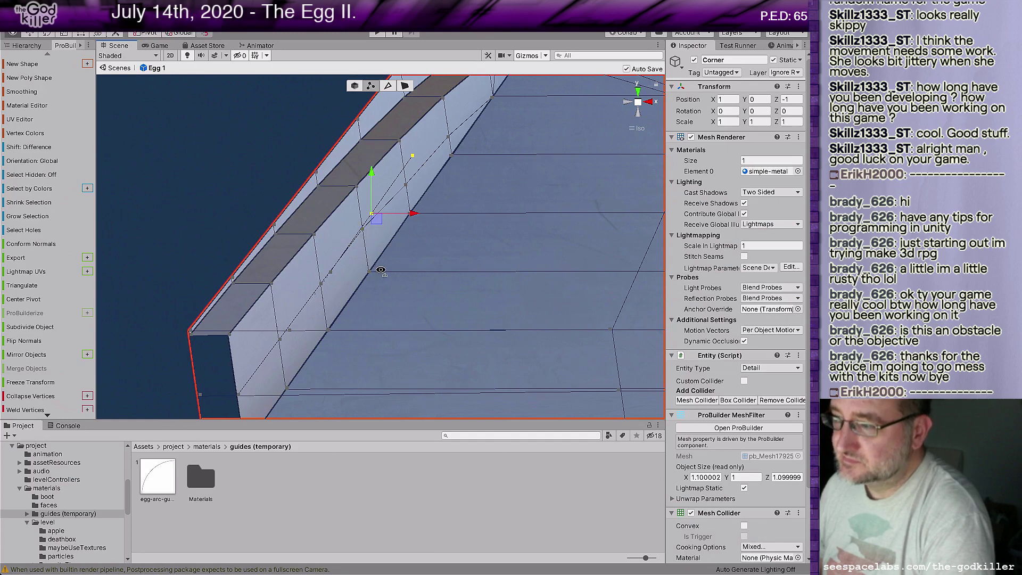
left_click_drag(360, 236, 442, 269, "alt")
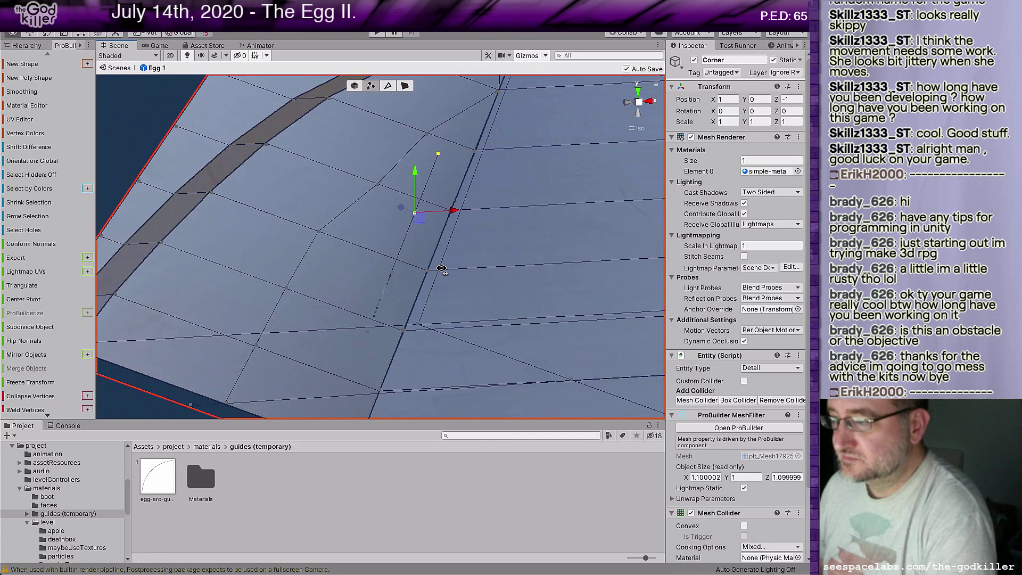
left_click(392, 273)
left_click(368, 331)
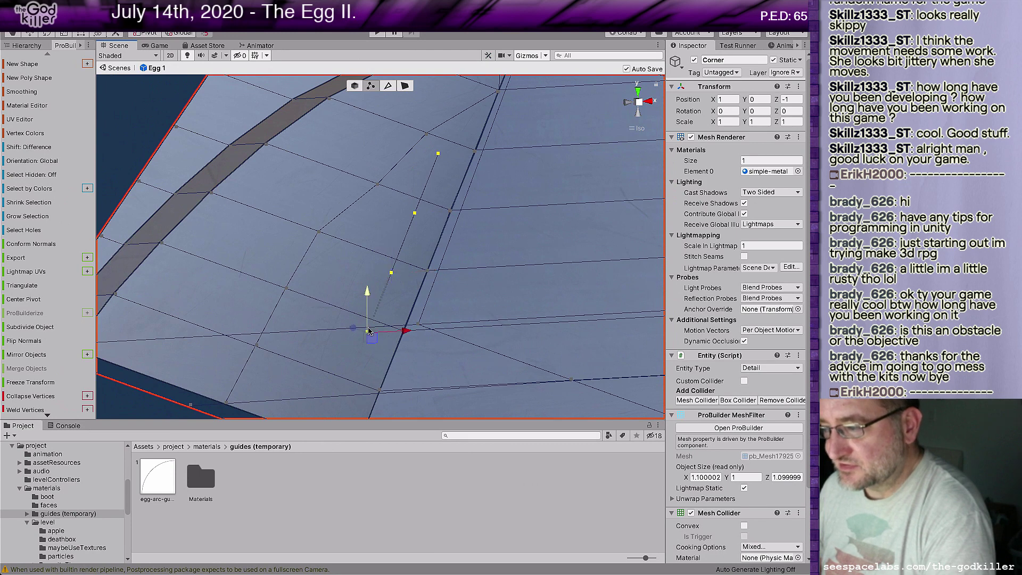
left_click(43, 396)
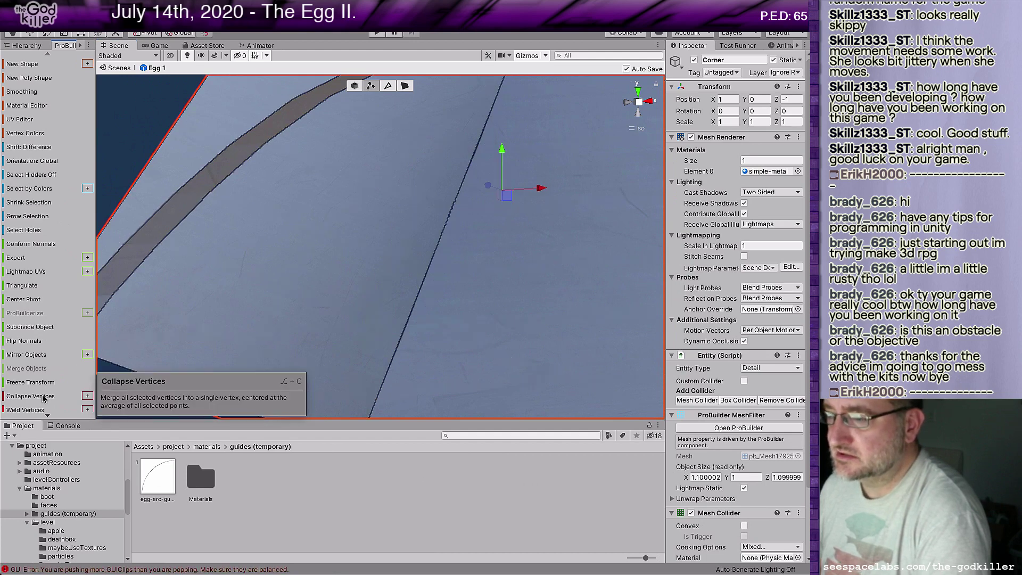
In vertex mode, raise the vertex at the arc band's apex on the ridge seam slightly along Y
scroll(412, 287, "down", 3)
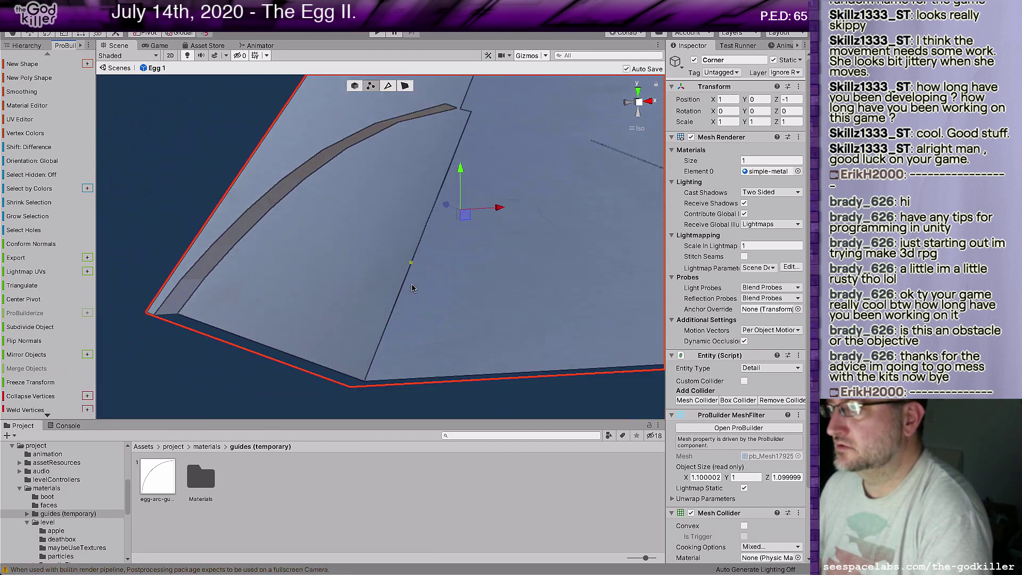
scroll(413, 288, "down", 3)
scroll(413, 287, "up", 5)
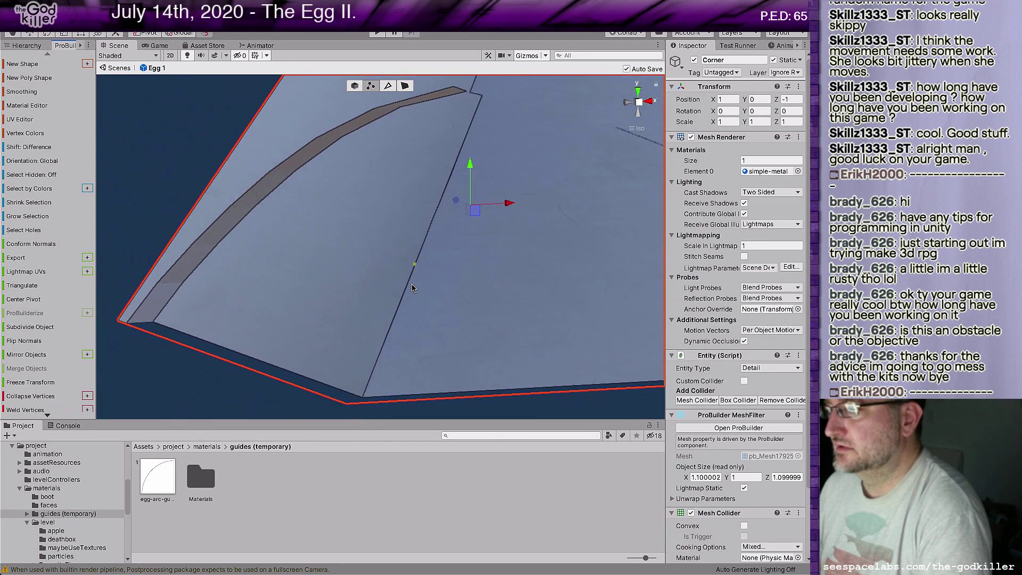
right_click_drag(526, 178, 490, 148)
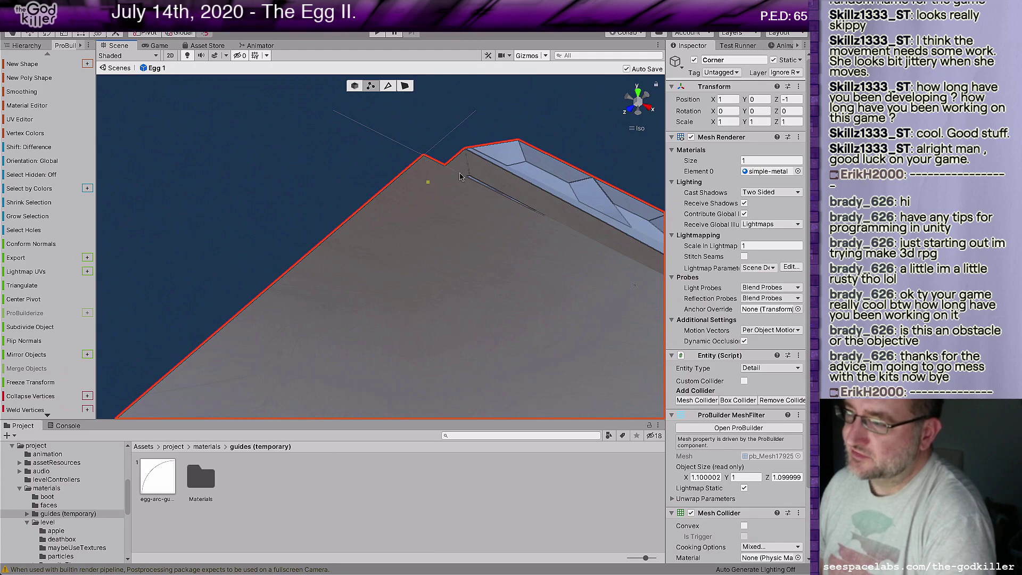
right_click_drag(503, 164, 474, 182)
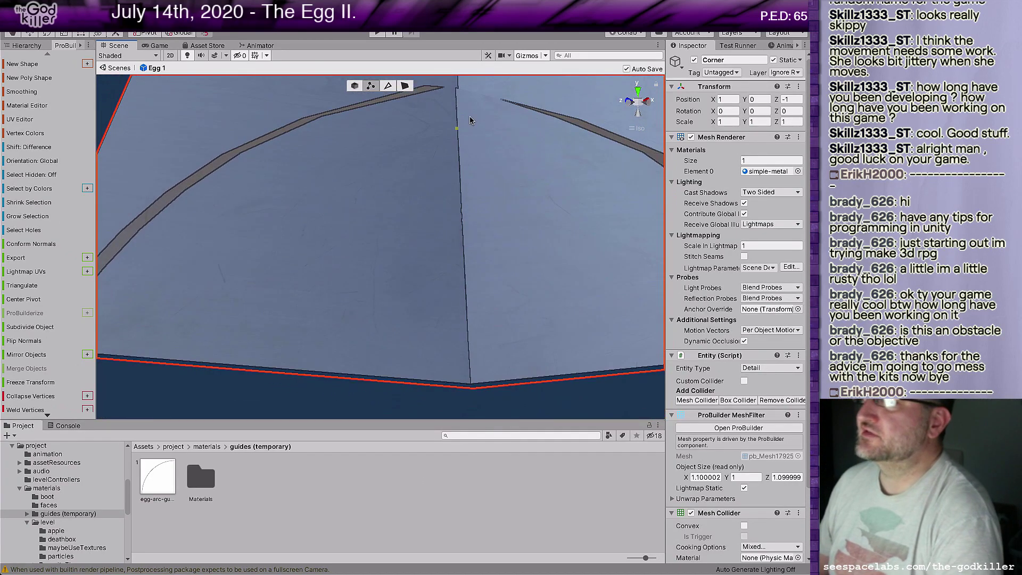
key("g")
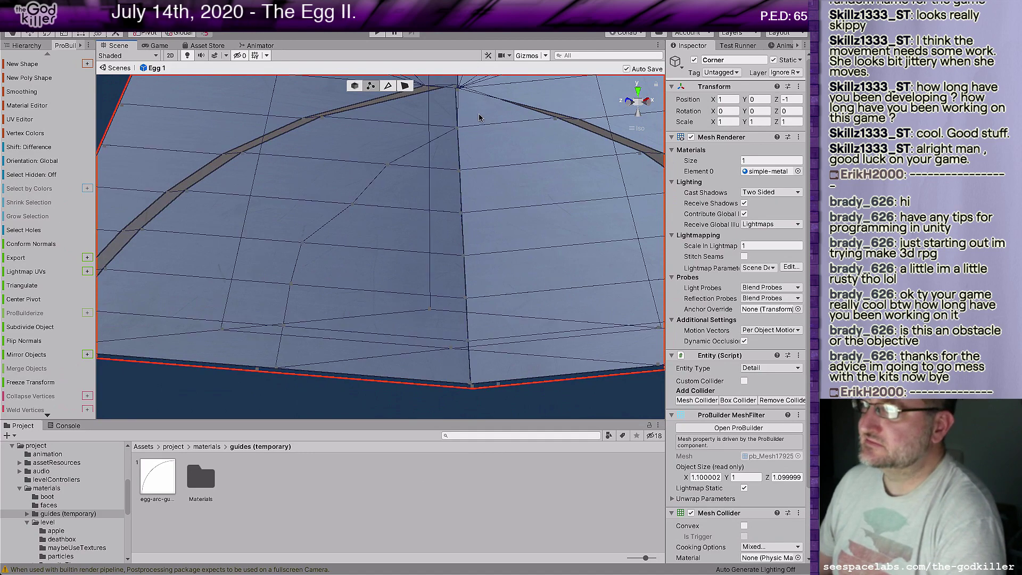
right_click_drag(457, 113, 462, 157)
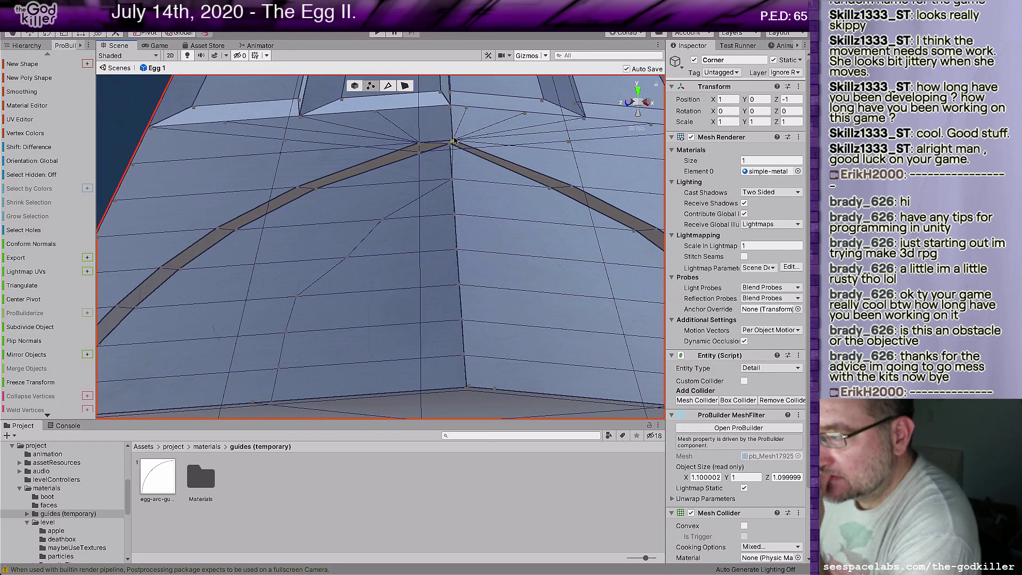
scroll(438, 161, "up", 7)
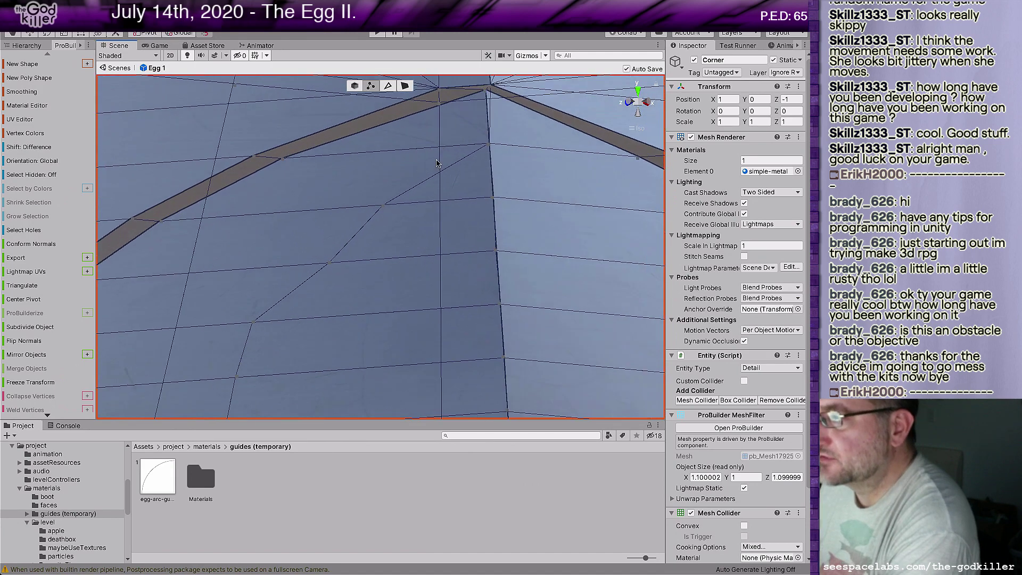
middle_click_drag(486, 147, 432, 291)
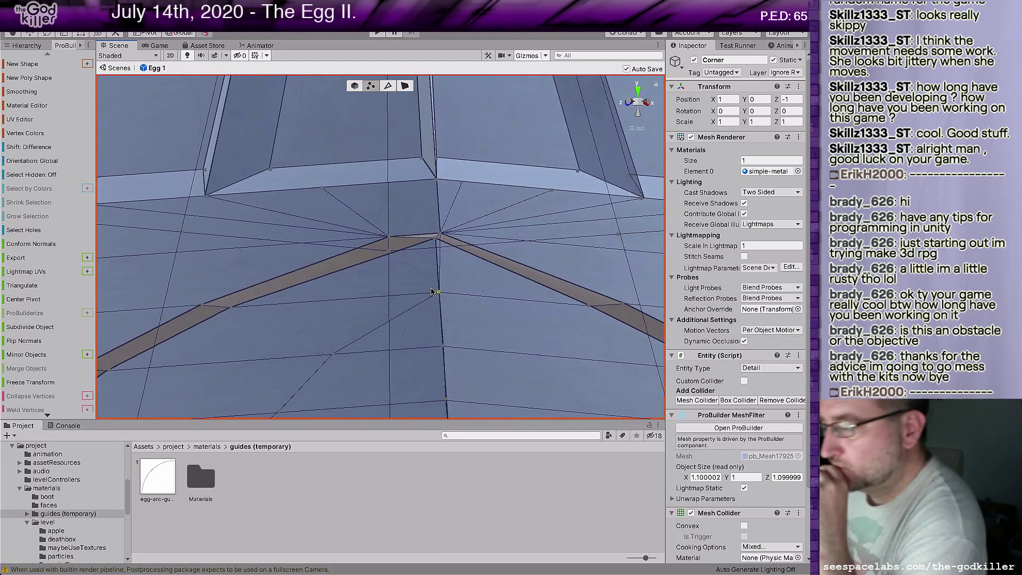
scroll(433, 291, "up", 4)
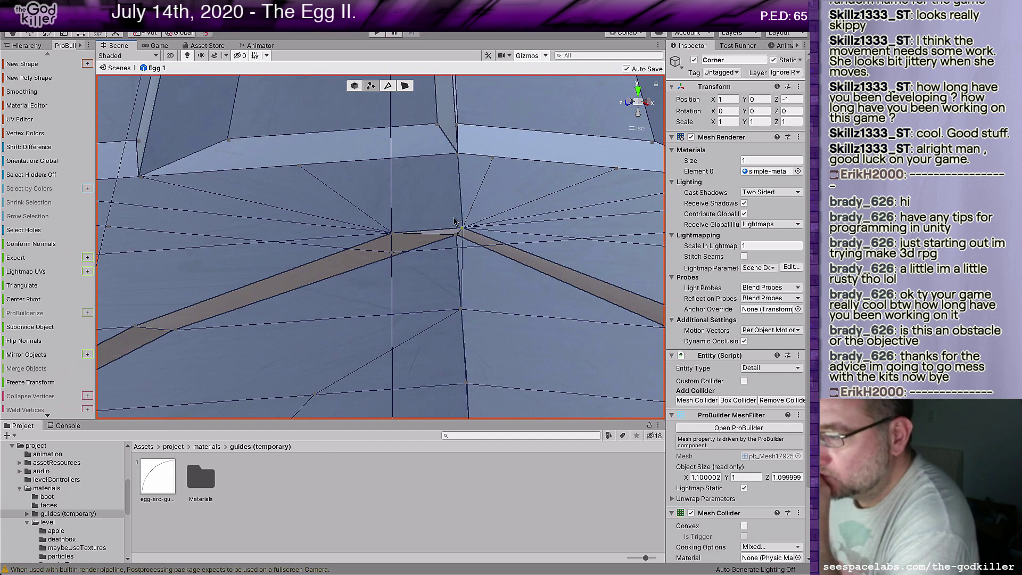
left_click(455, 220)
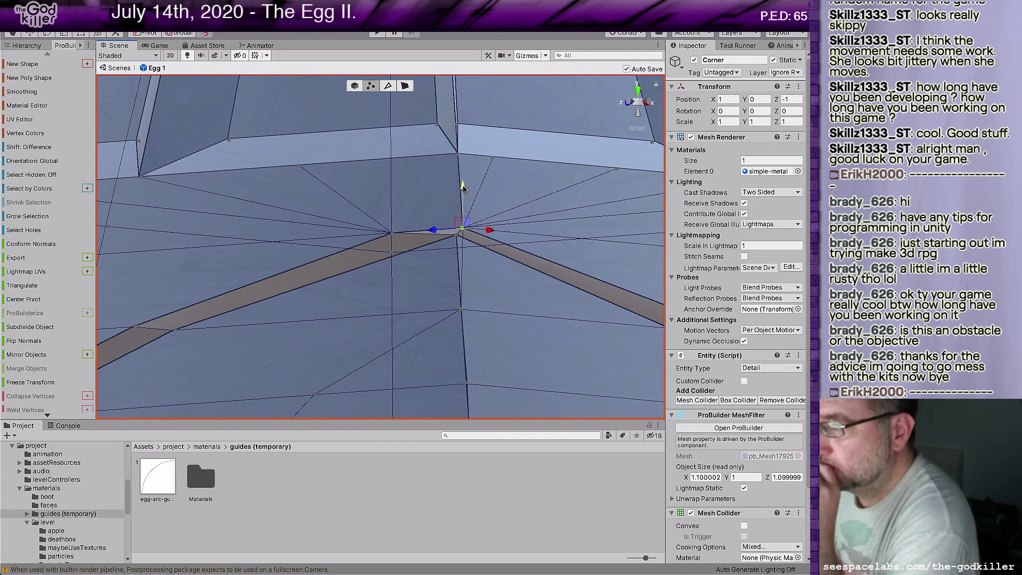
left_click_drag(463, 187, 463, 184)
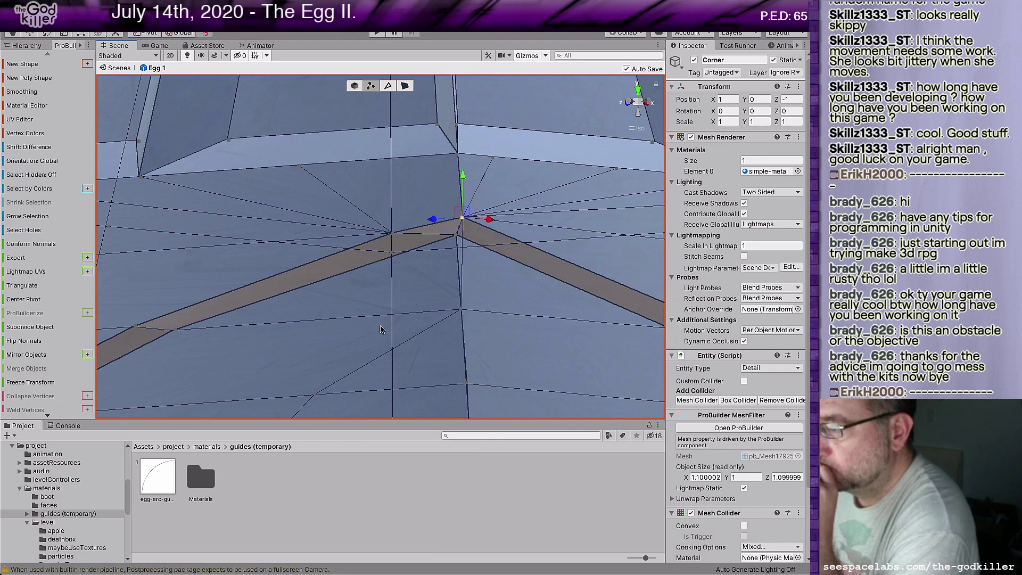
Fine-tune the height of the arc band's apex vertex with a very slight downward move along Y
right_click_drag(381, 326, 540, 312)
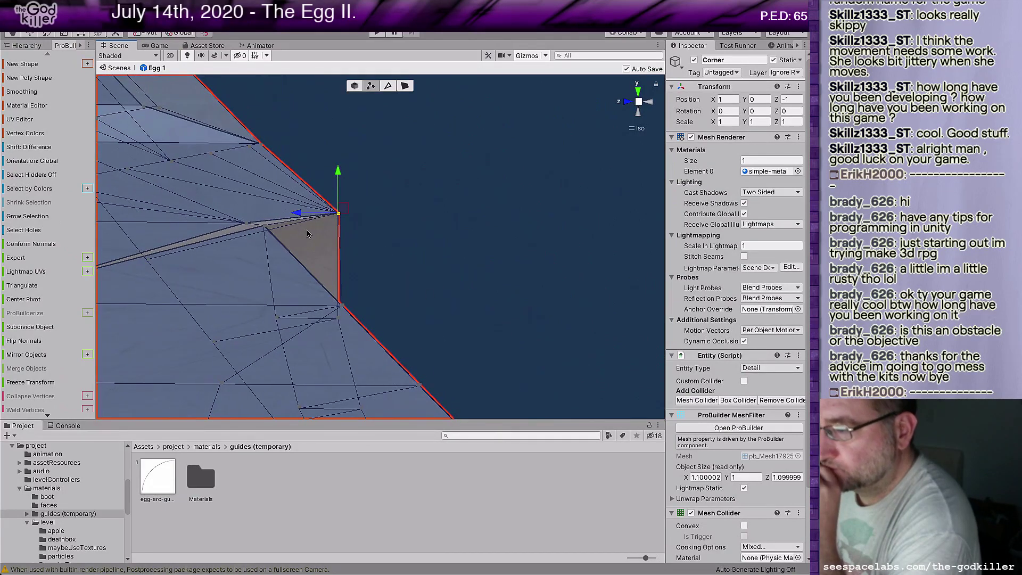
right_click_drag(326, 265, 207, 315)
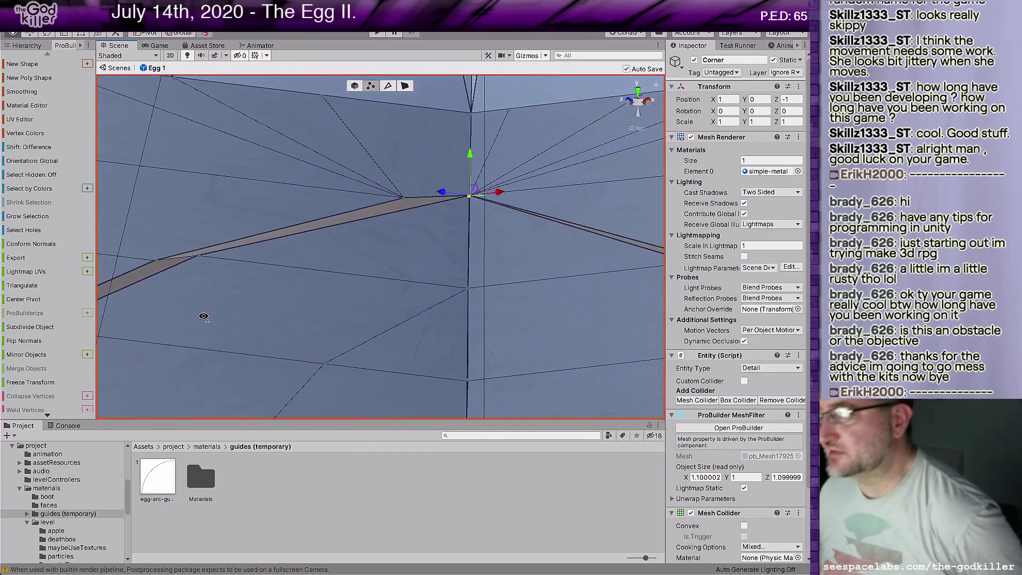
right_click_drag(317, 327, 378, 302)
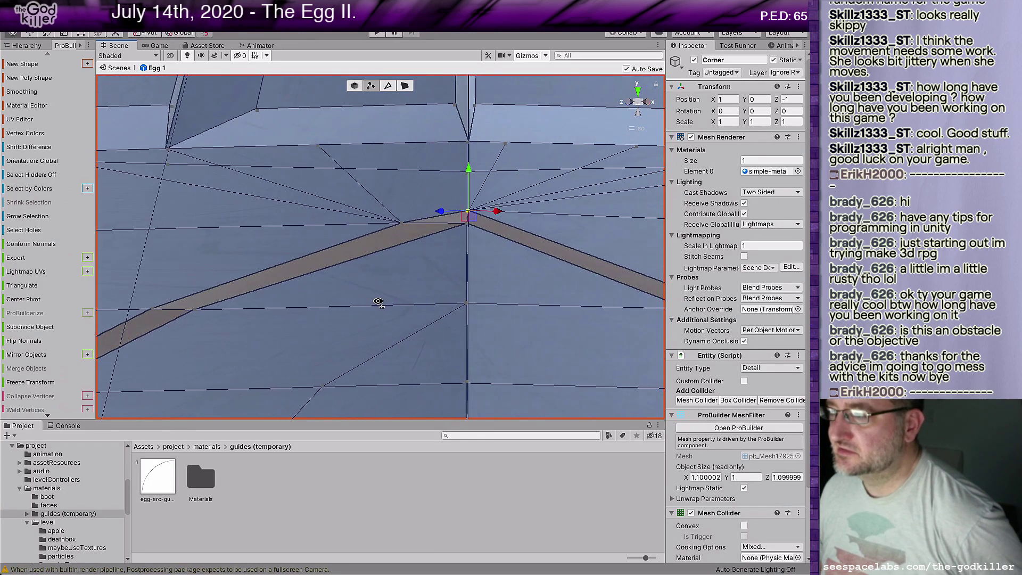
scroll(379, 305, "down", 10)
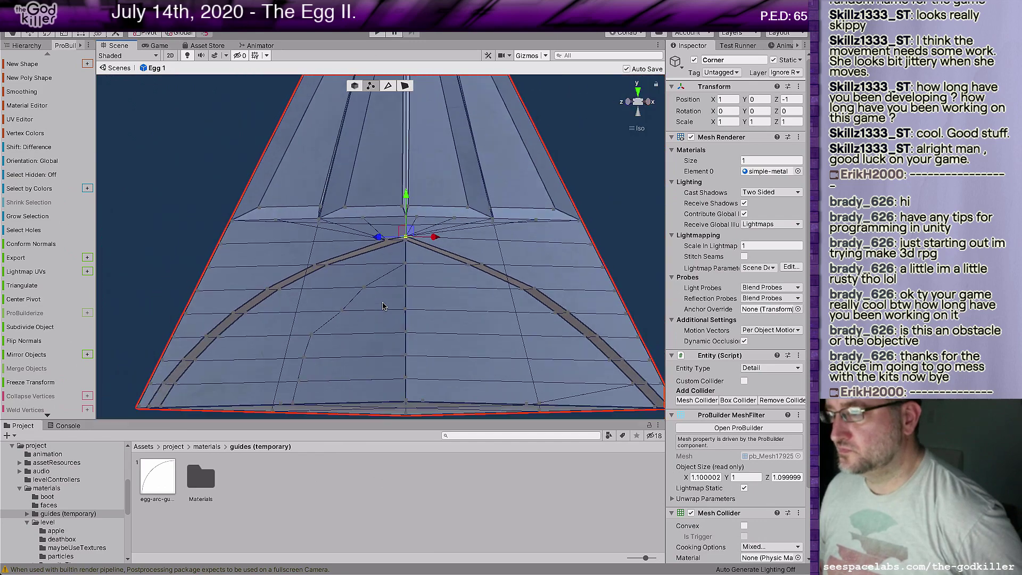
scroll(384, 303, "up", 6)
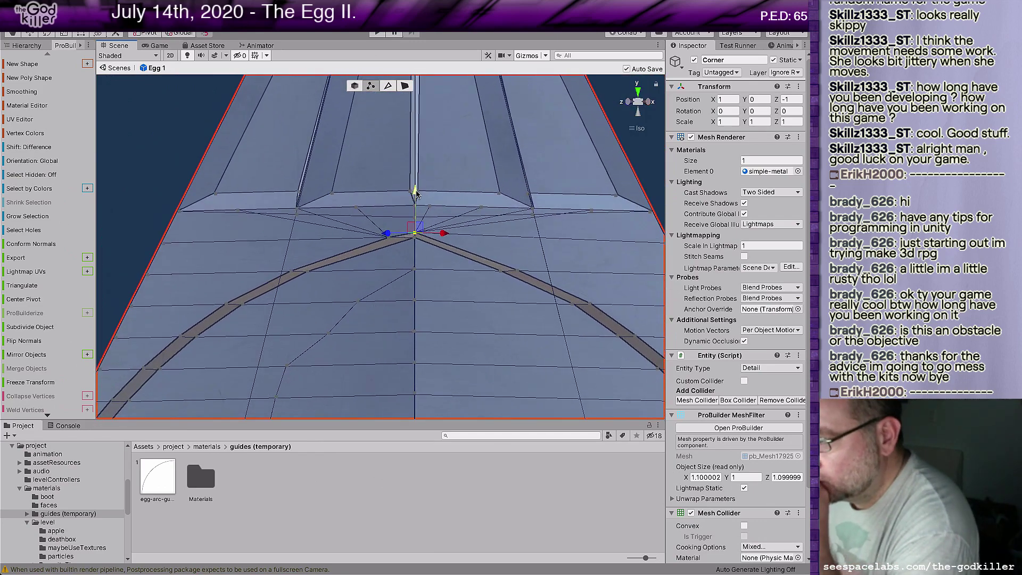
left_click_drag(416, 195, 416, 197)
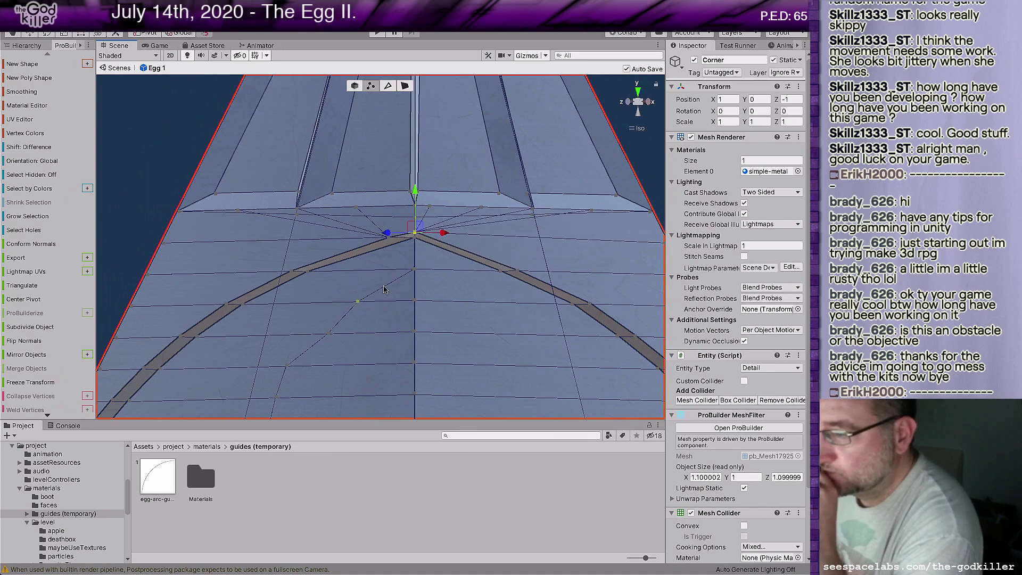
left_click_drag(377, 276, 649, 280, "alt")
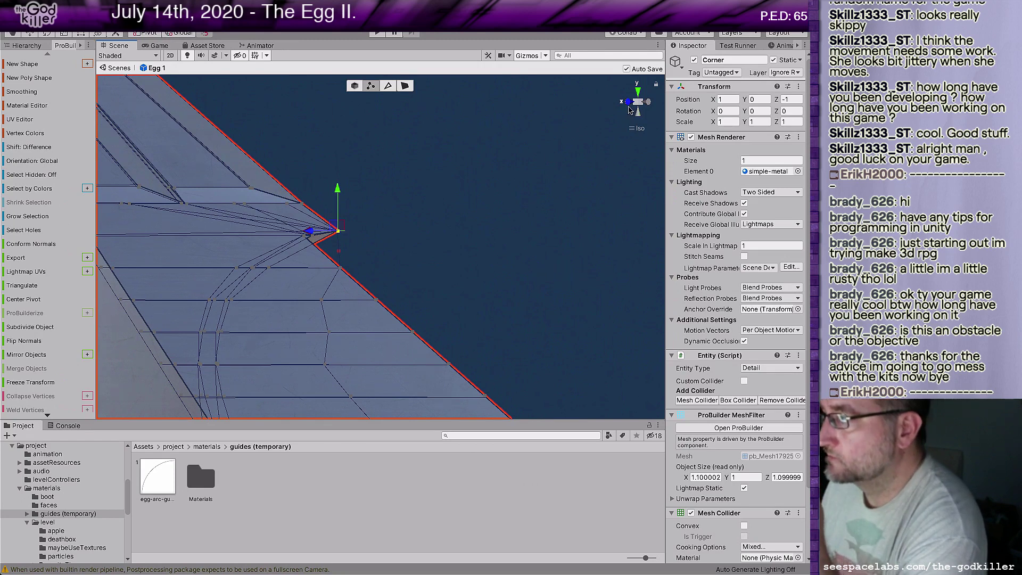
Nudge the arc band's apex vertex slightly along Z in the left view and along X in the back view
left_click(628, 104)
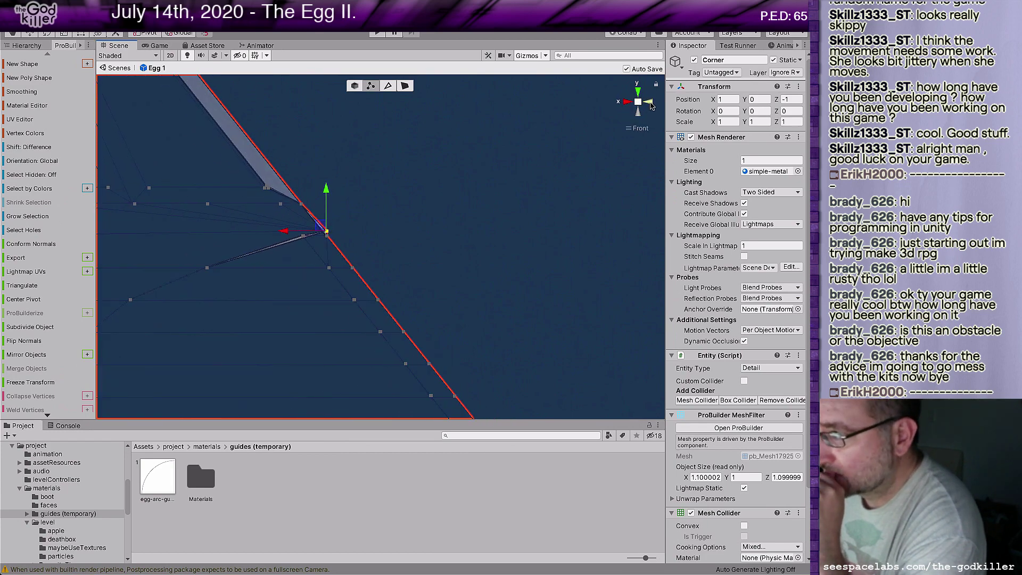
left_click(649, 103)
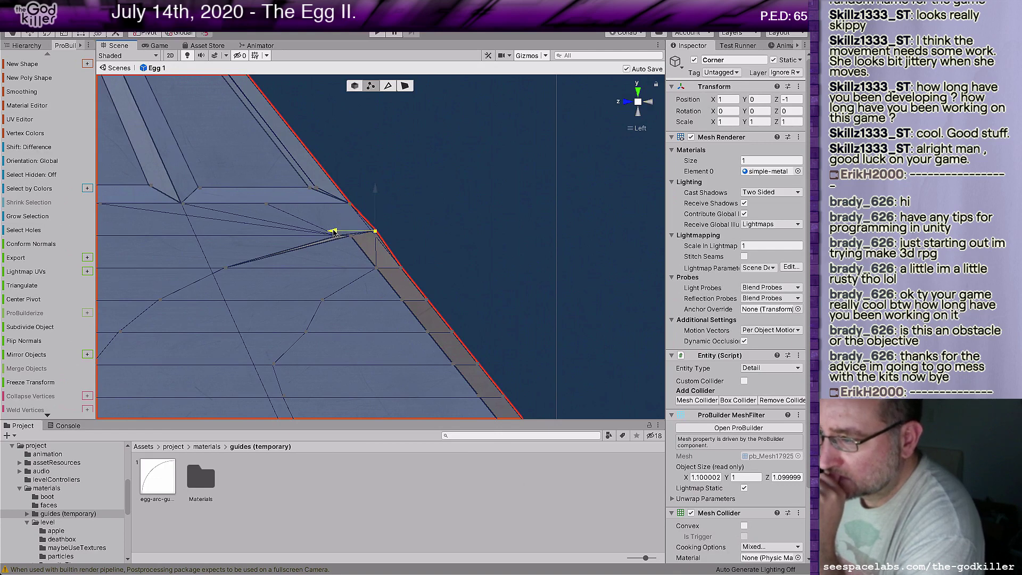
mouse_move(332, 232)
left_mouse_down()
mouse_move(346, 232)
mouse_move(336, 232)
left_mouse_up()
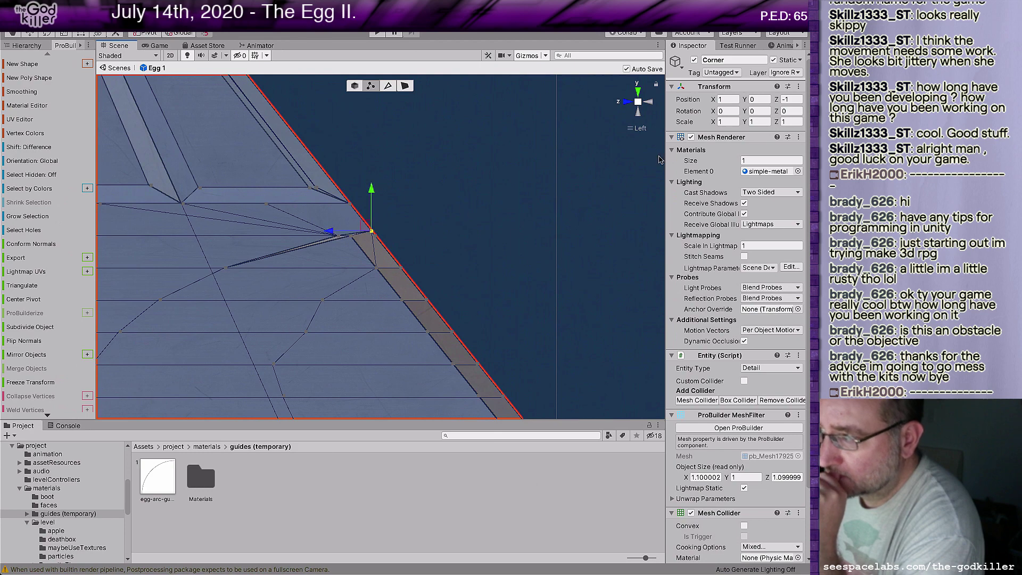
left_click(650, 103)
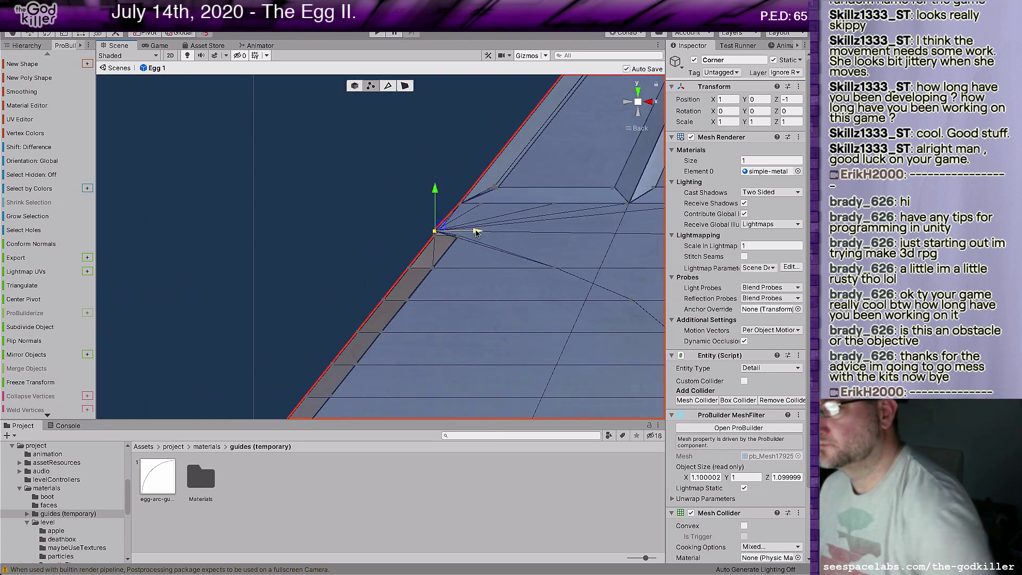
mouse_move(475, 231)
left_mouse_down()
mouse_move(442, 233)
mouse_move(475, 230)
left_mouse_up()
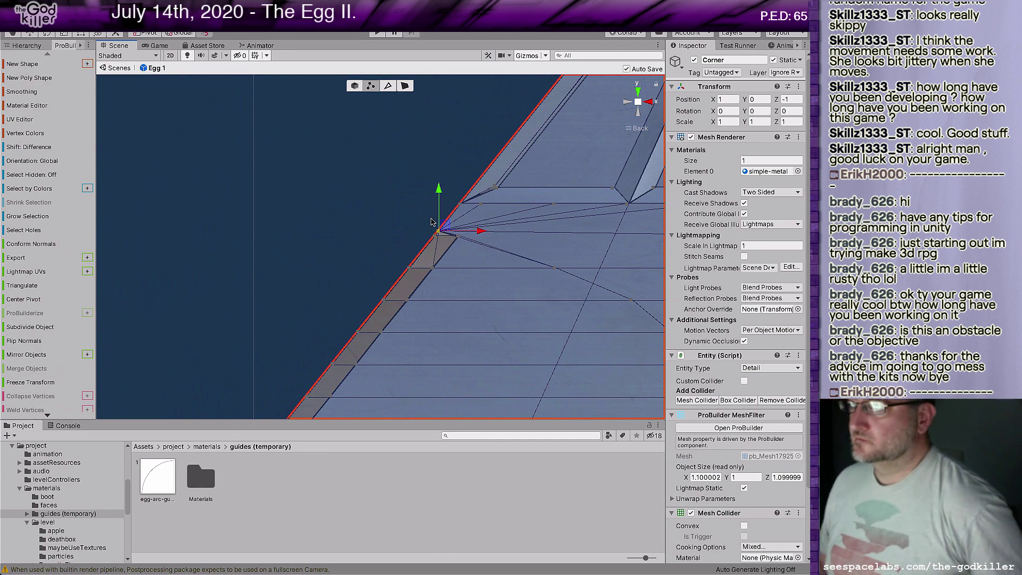
Examine the arc band and its apex on the ridge seam, from several angles and with the mesh deselected
left_click_drag(472, 277, 613, 278, "alt")
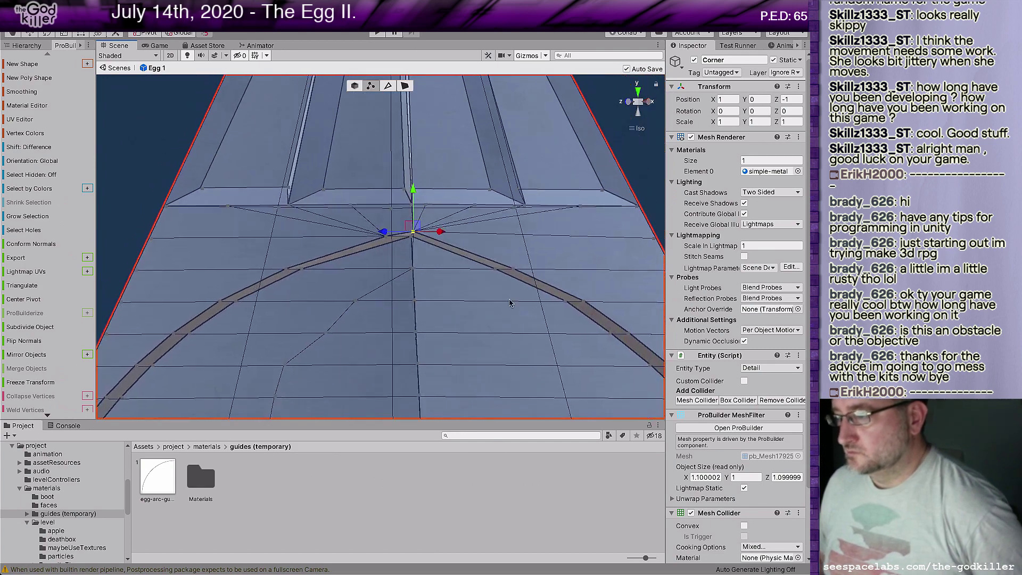
scroll(490, 312, "down", 6)
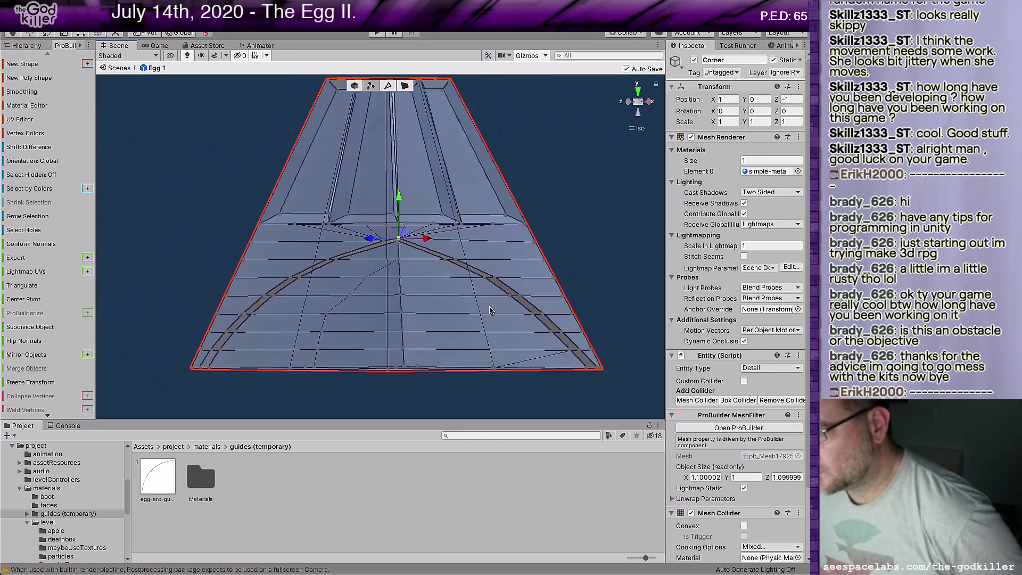
scroll(490, 310, "up", 2)
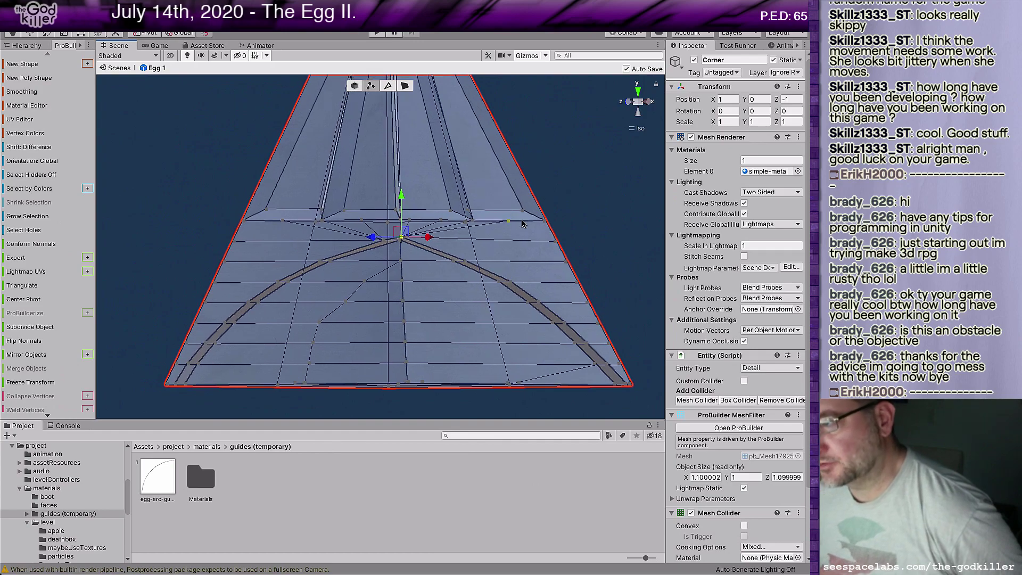
left_click_drag(548, 210, 559, 307, "alt")
scroll(554, 330, "down", 10)
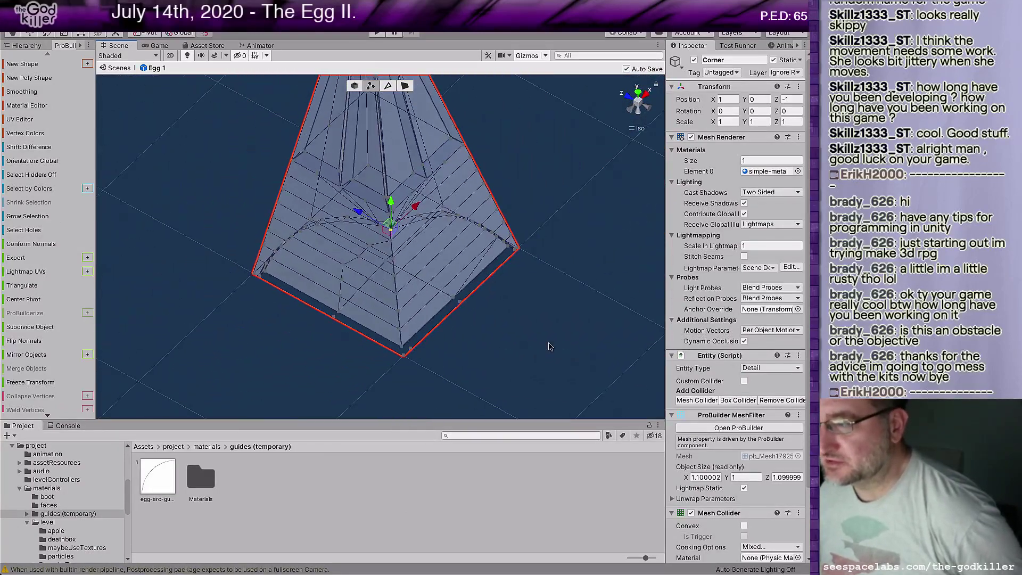
scroll(550, 346, "down", 2)
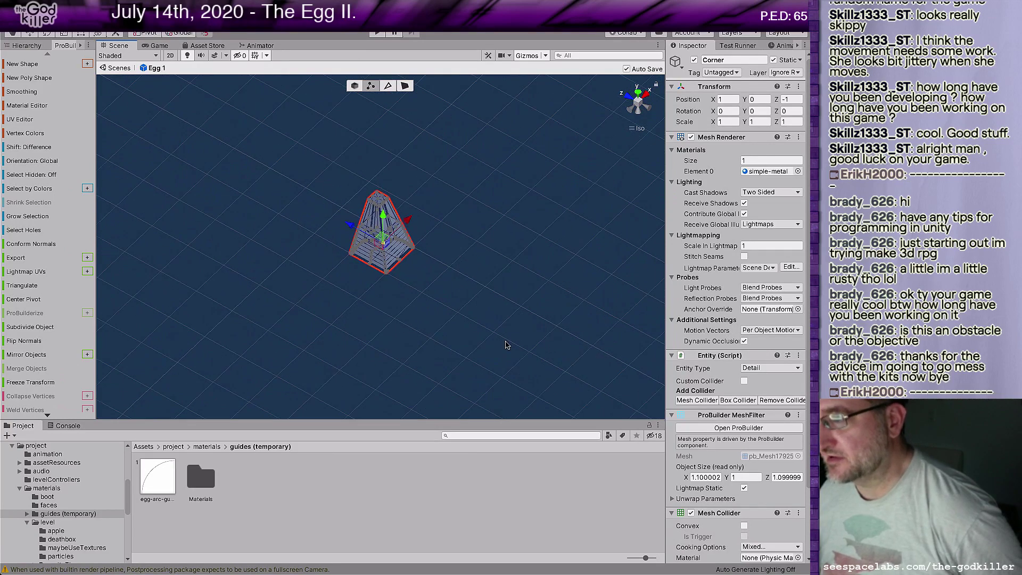
left_click(493, 318)
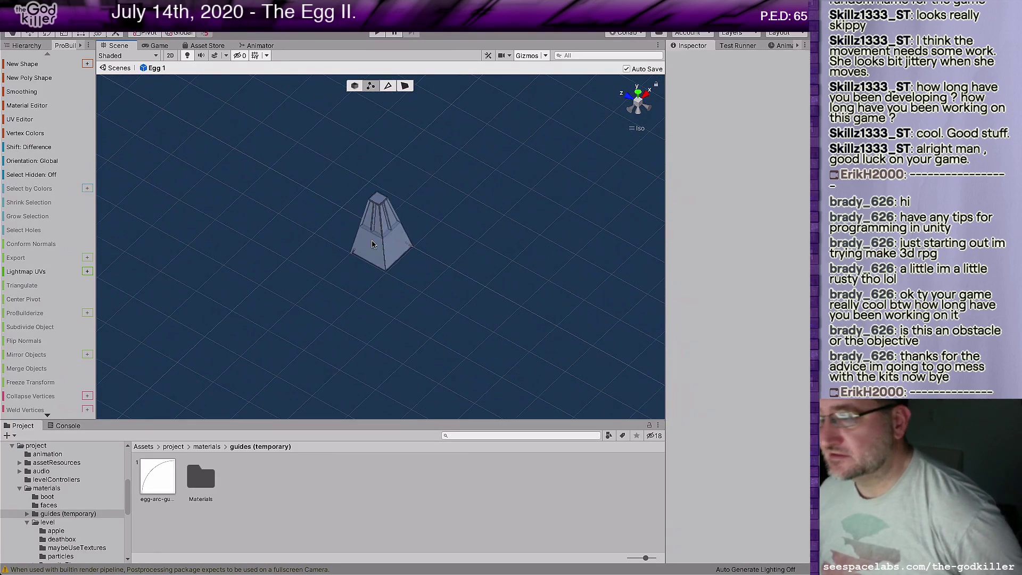
scroll(372, 243, "up", 10)
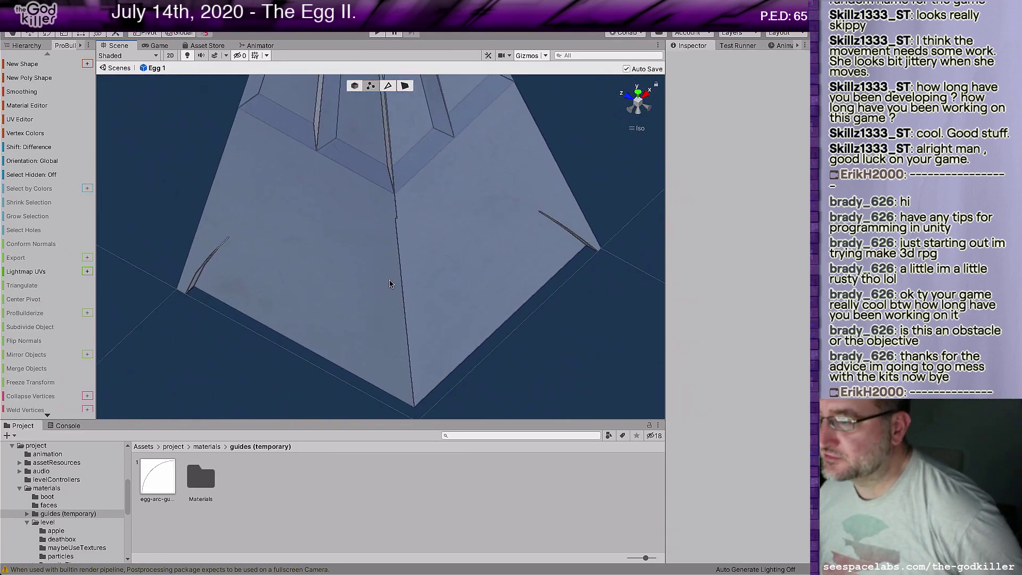
scroll(390, 283, "up", 3)
left_click_drag(474, 304, 457, 153, "alt")
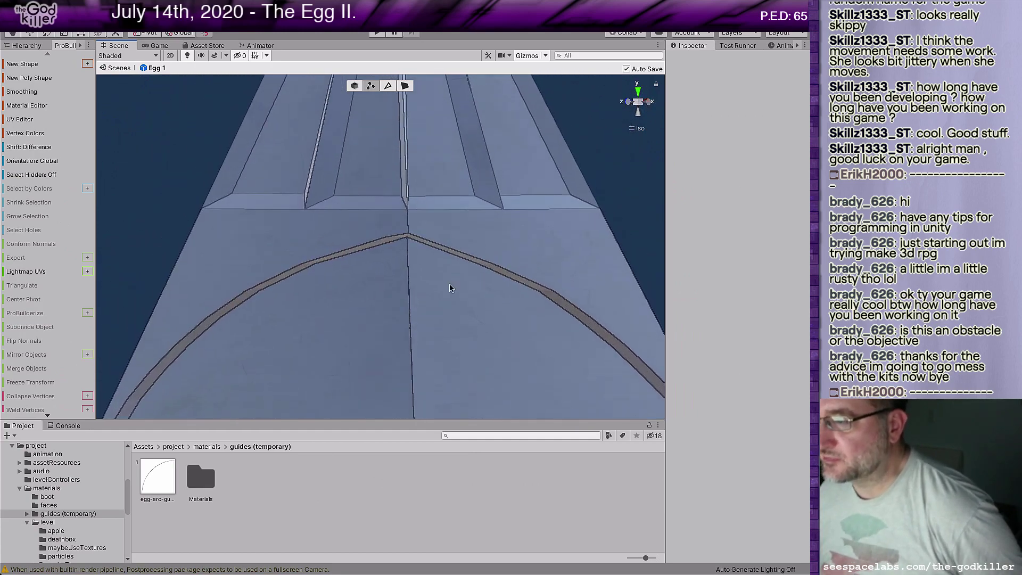
left_click_drag(450, 288, 455, 319, "alt")
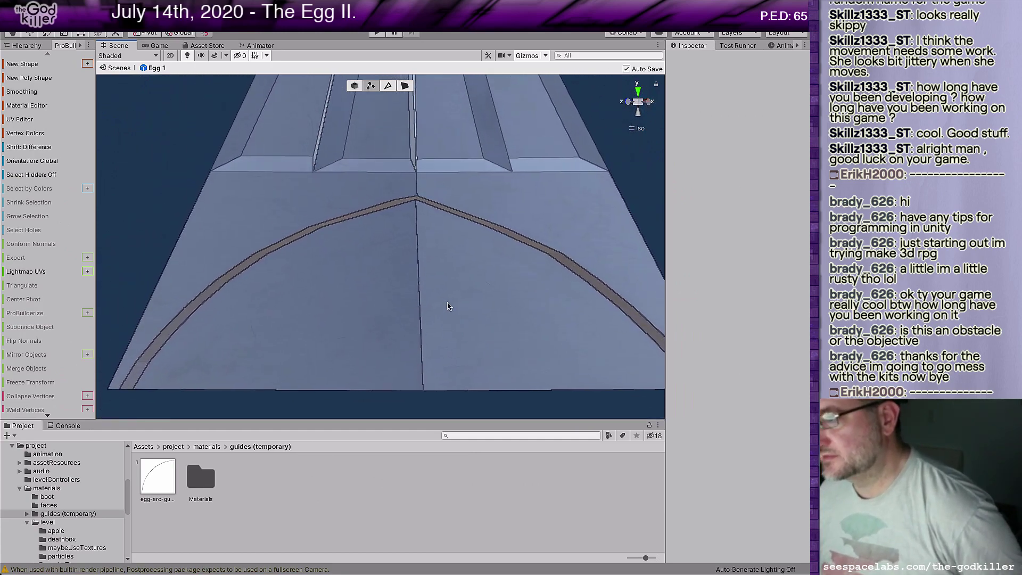
scroll(447, 303, "up", 3)
Reselect the Corner mesh and weld the overlapping vertices row by row along the ridge seam below the arc's apex
left_click(448, 297)
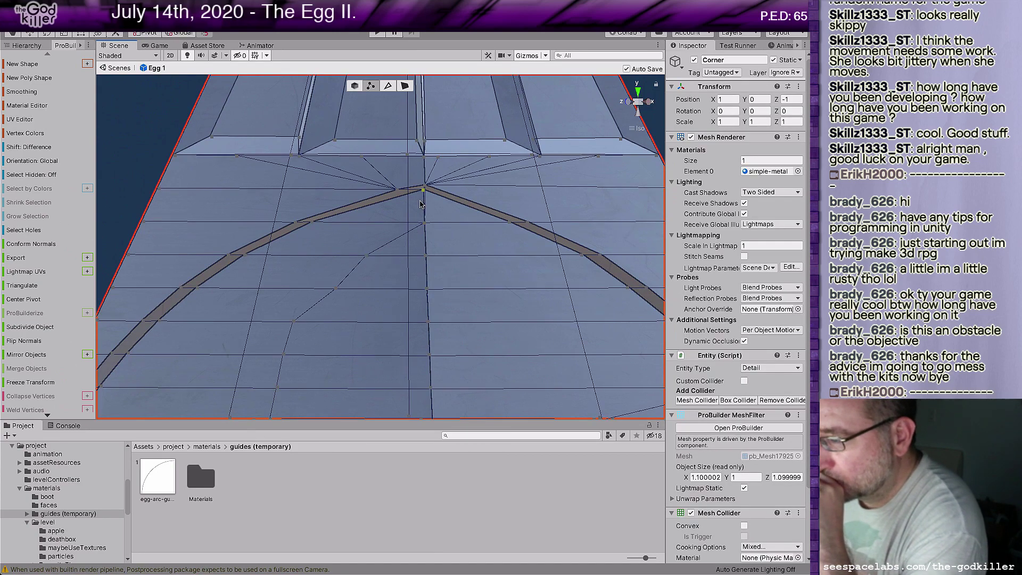
left_click(432, 232)
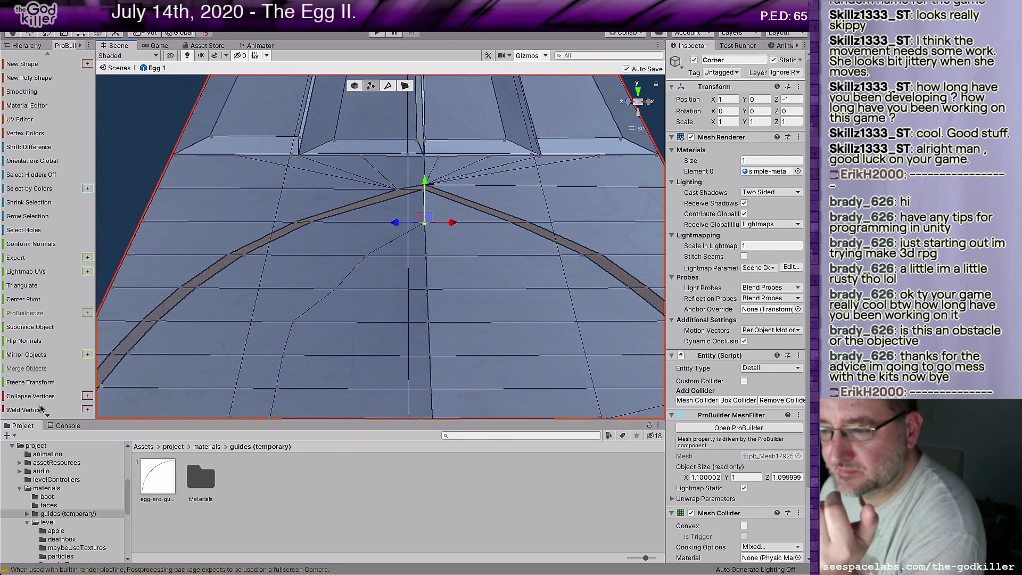
left_click(27, 410)
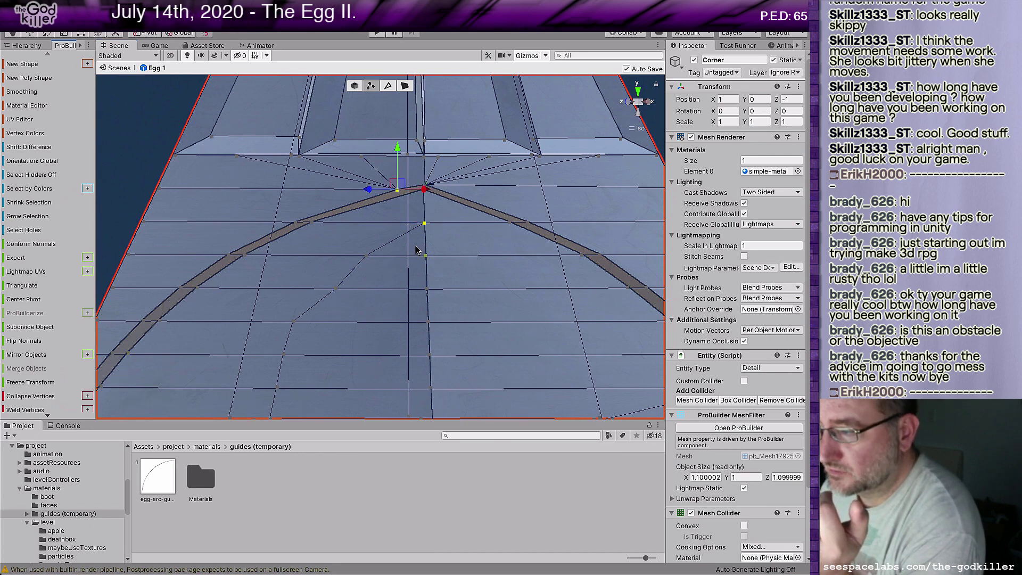
left_click_drag(440, 269, 439, 270)
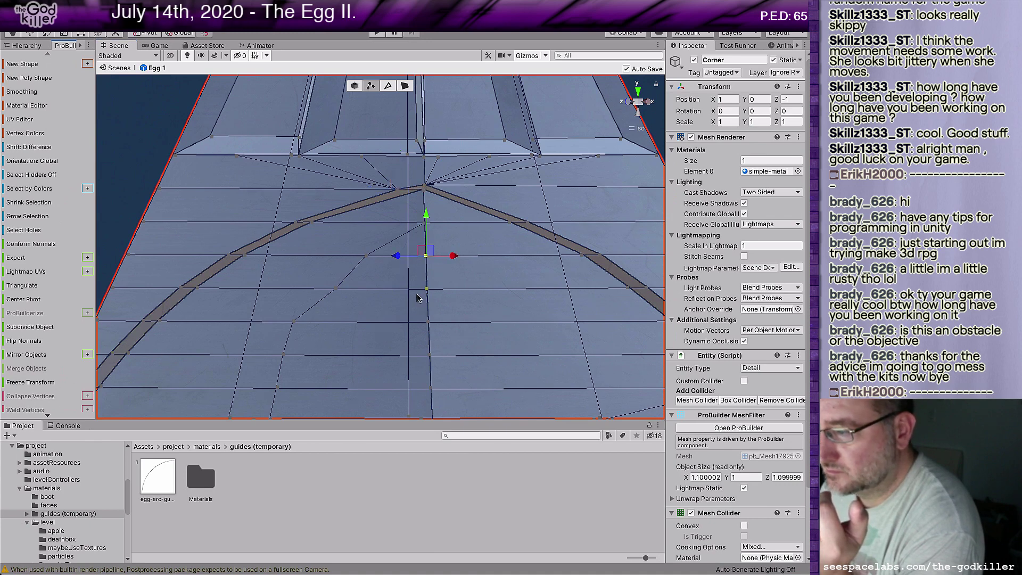
left_click_drag(420, 283, 441, 301)
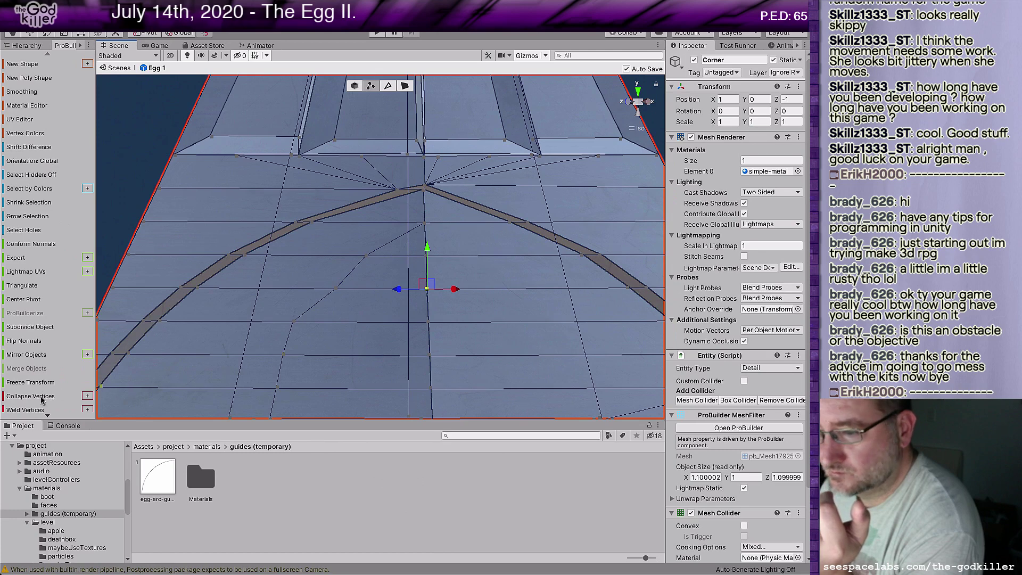
left_click(427, 321)
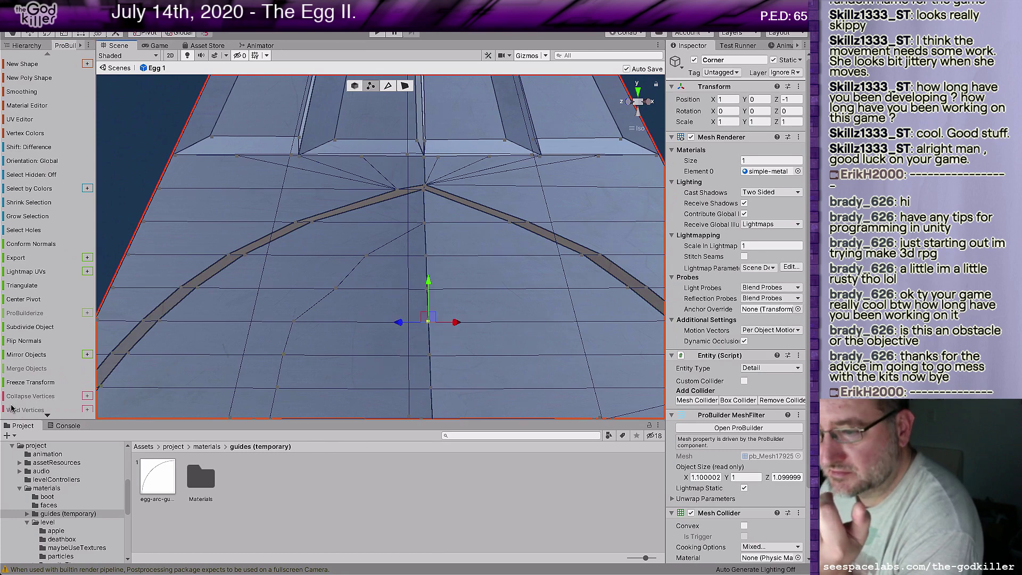
Collapse the vertices on the fourth seam row below the apex and weld the overlapping vertices on the lower rows near the base
left_click_drag(442, 349, 315, 330, "alt")
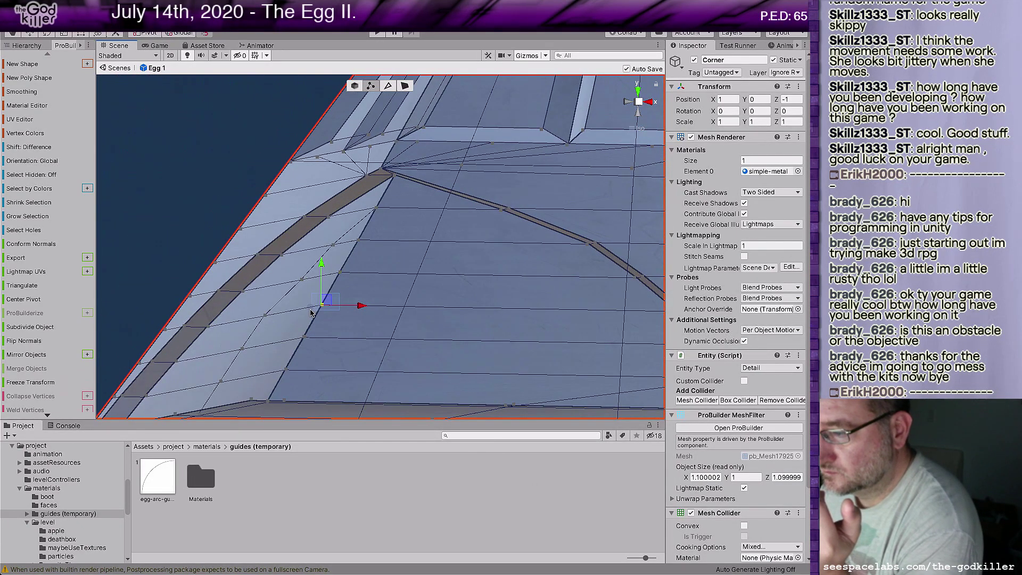
left_click(303, 317, "shift")
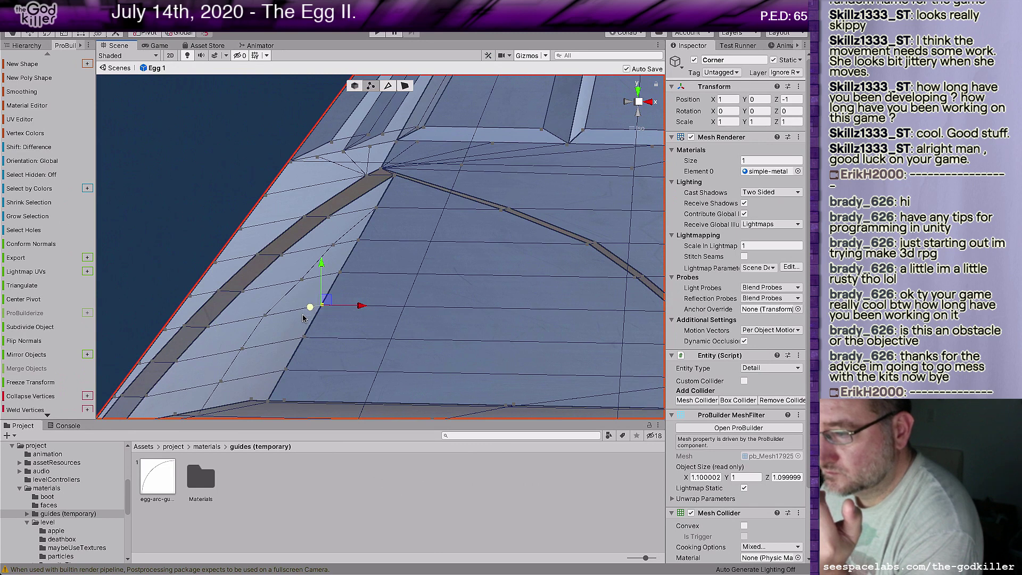
left_click(40, 396)
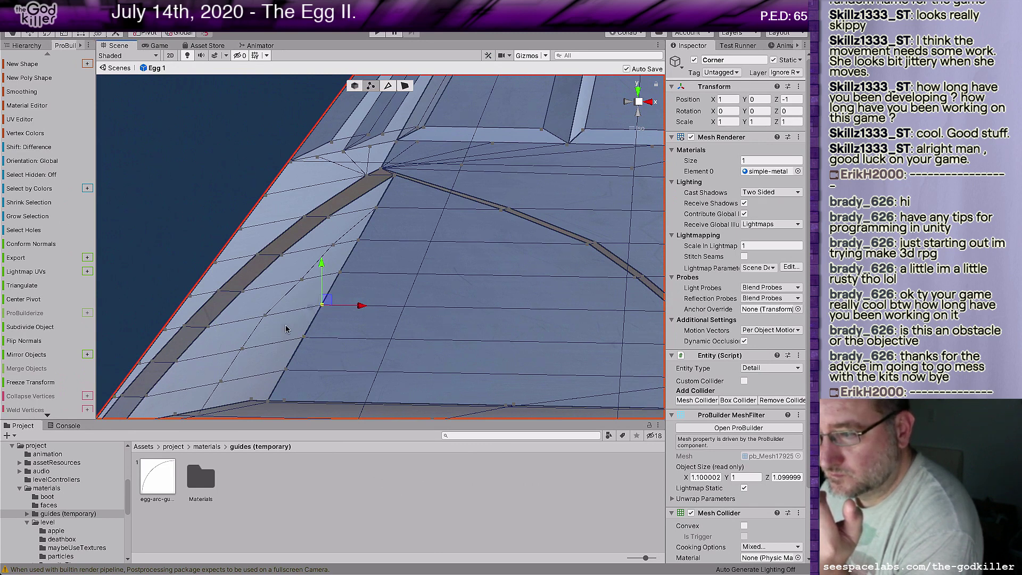
left_click_drag(313, 352, 314, 354)
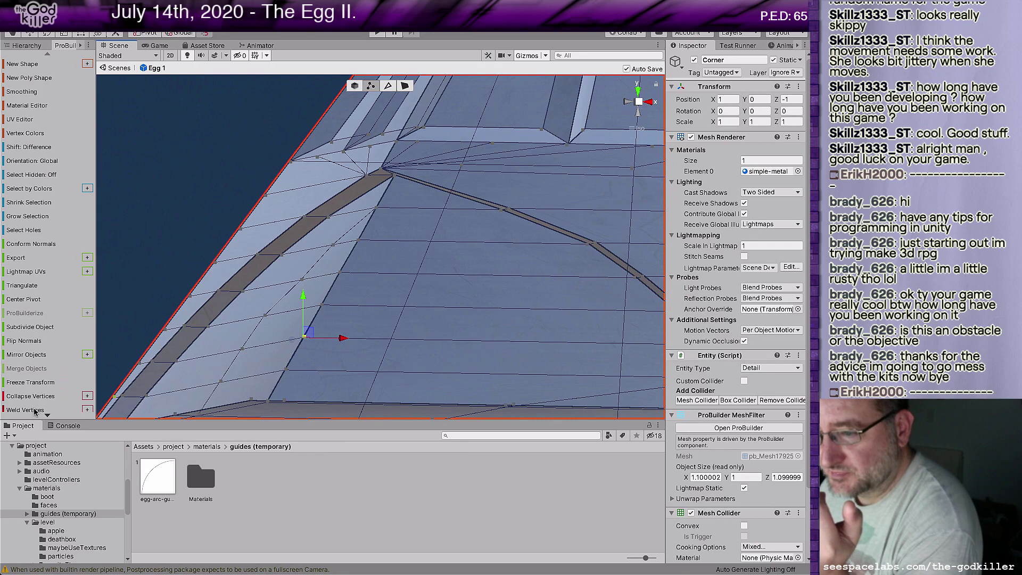
left_click(28, 409)
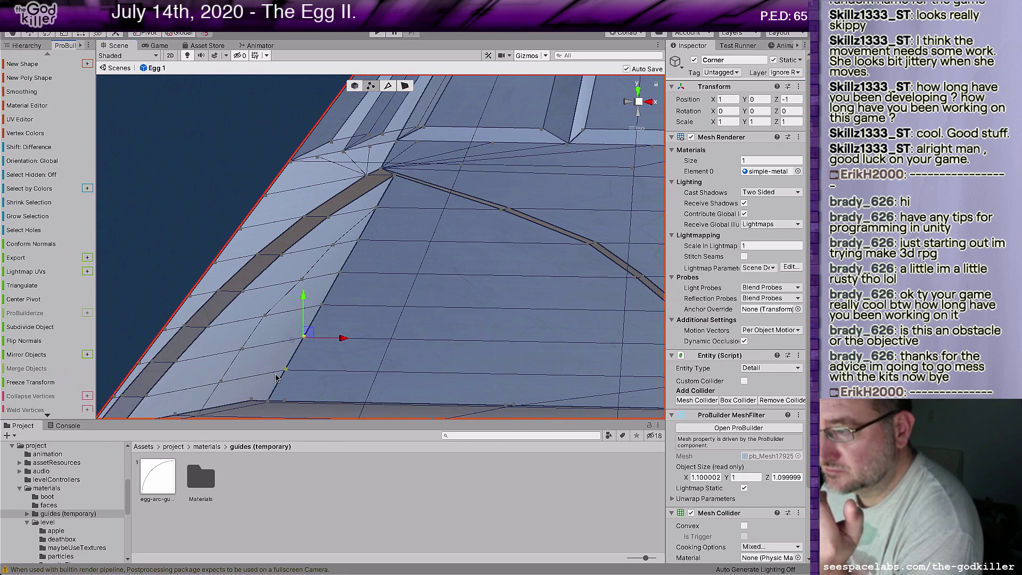
left_click_drag(283, 366, 293, 382)
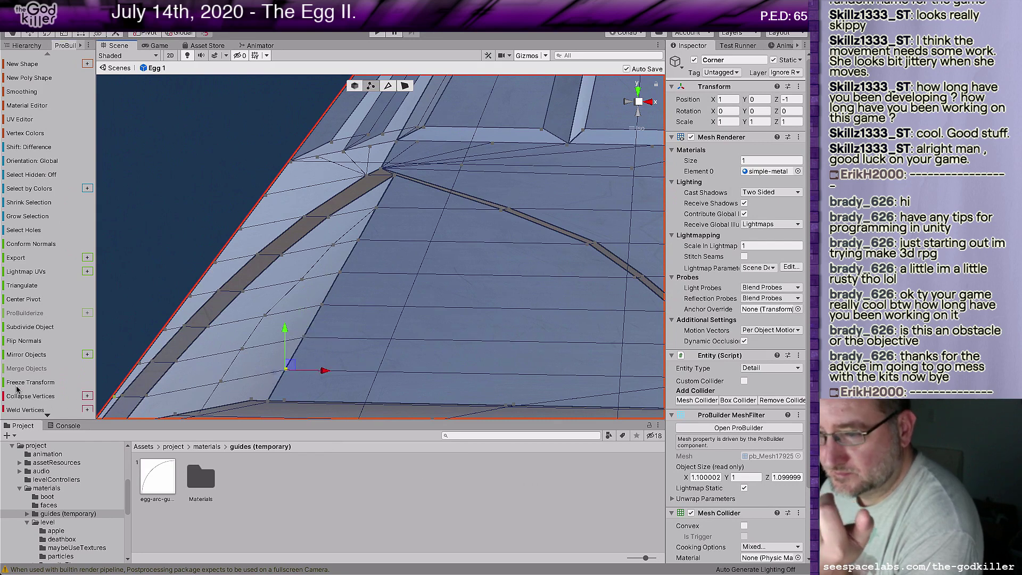
left_click(24, 410)
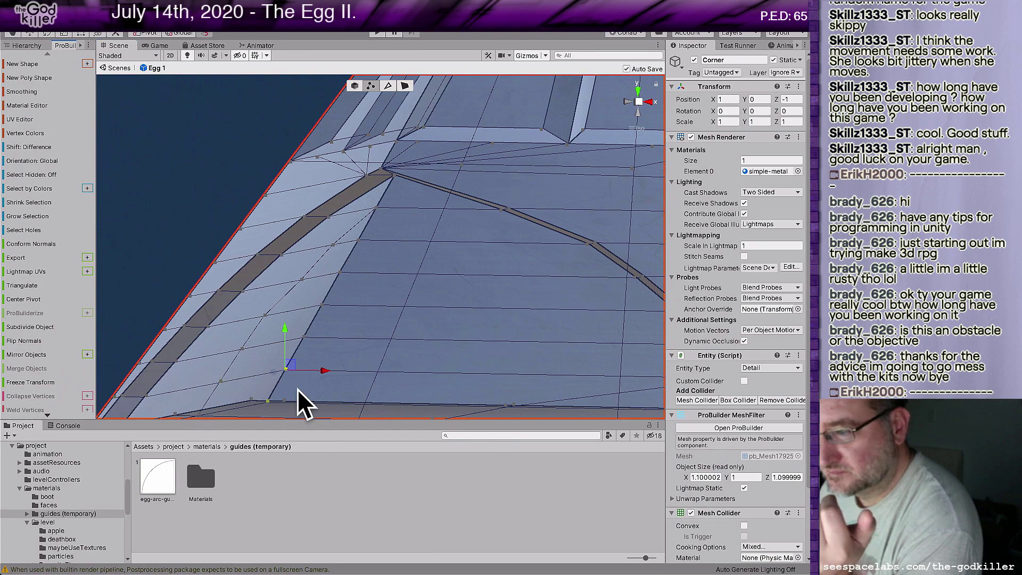
In face mode, select the large square faces on the underside of the Corner mesh and delete them
left_click_drag(367, 384, 394, 346, "alt")
left_click_drag(414, 300, 441, 257, "alt")
scroll(441, 257, "down", 5)
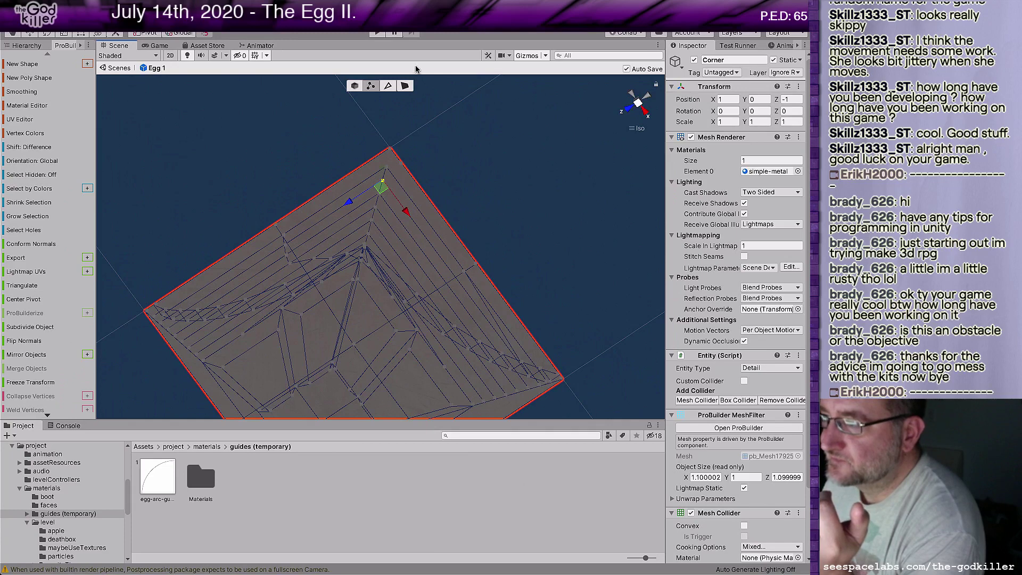
left_click(404, 86)
left_click(367, 282)
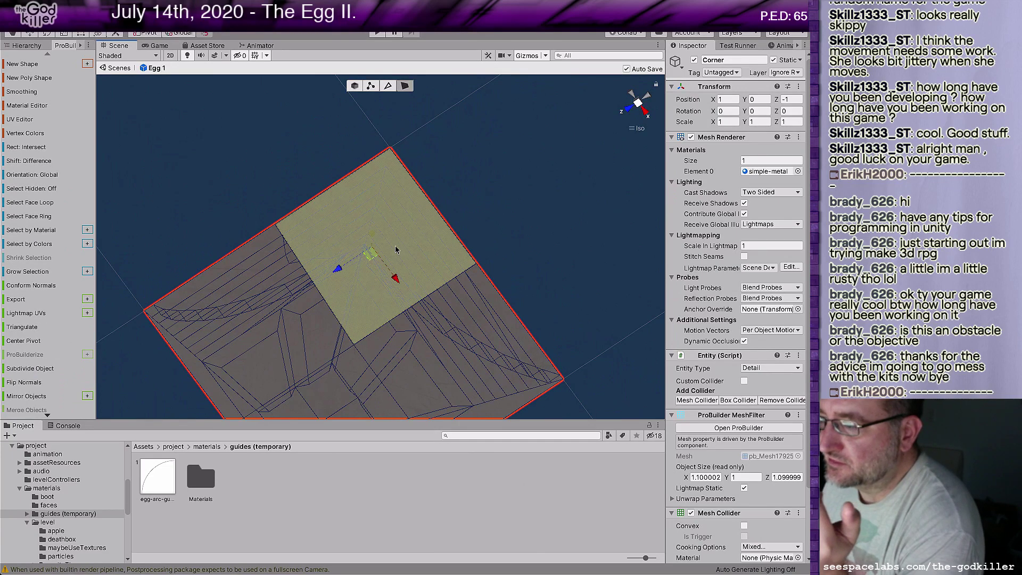
left_click(294, 333, "shift")
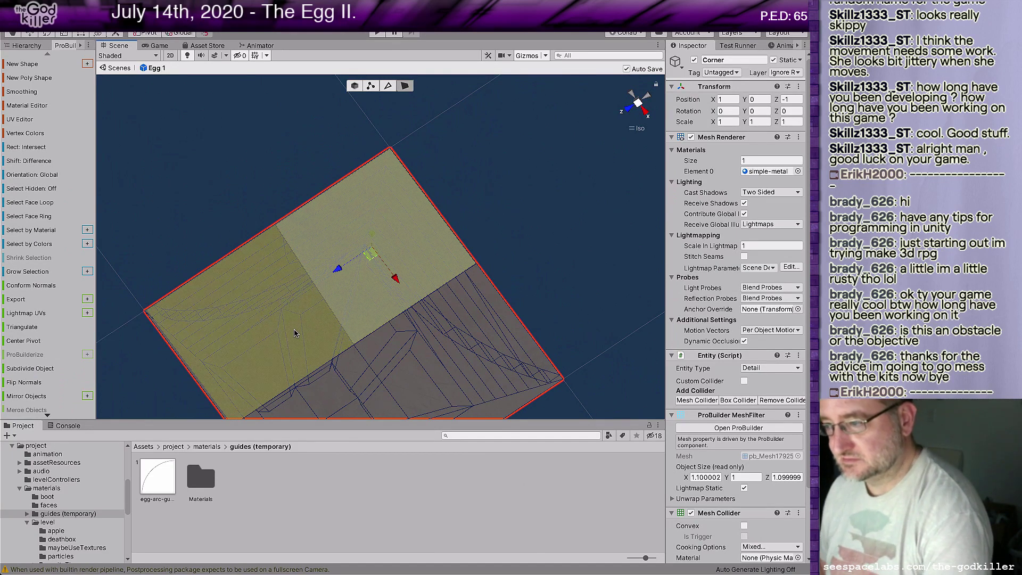
left_click(409, 355, "shift")
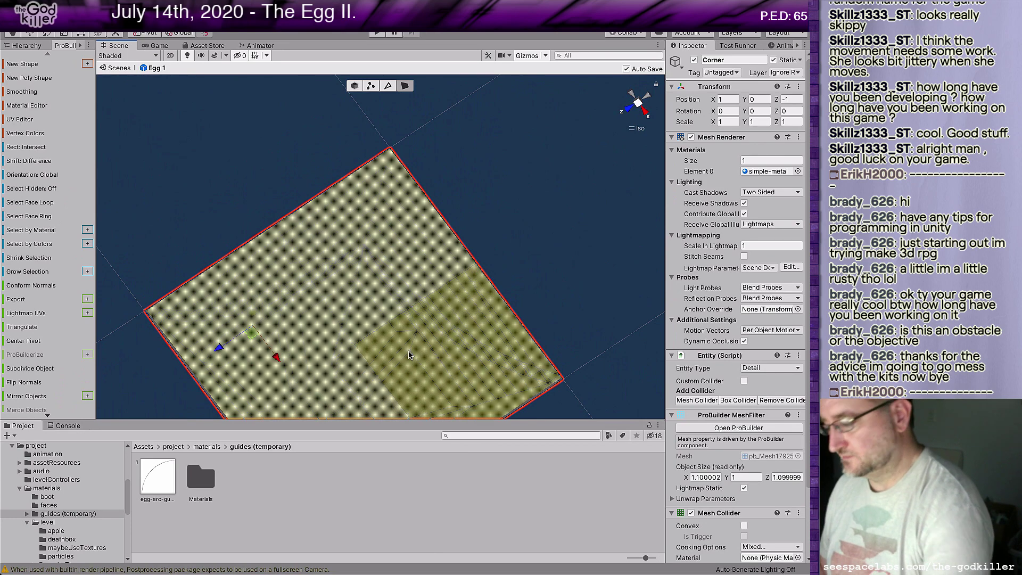
key("BackSpace")
In vertex mode, select the overlapping vertices at the lowest corner of the Corner mesh's ridge seam and weld them
left_click_drag(490, 175, 453, 415, "alt")
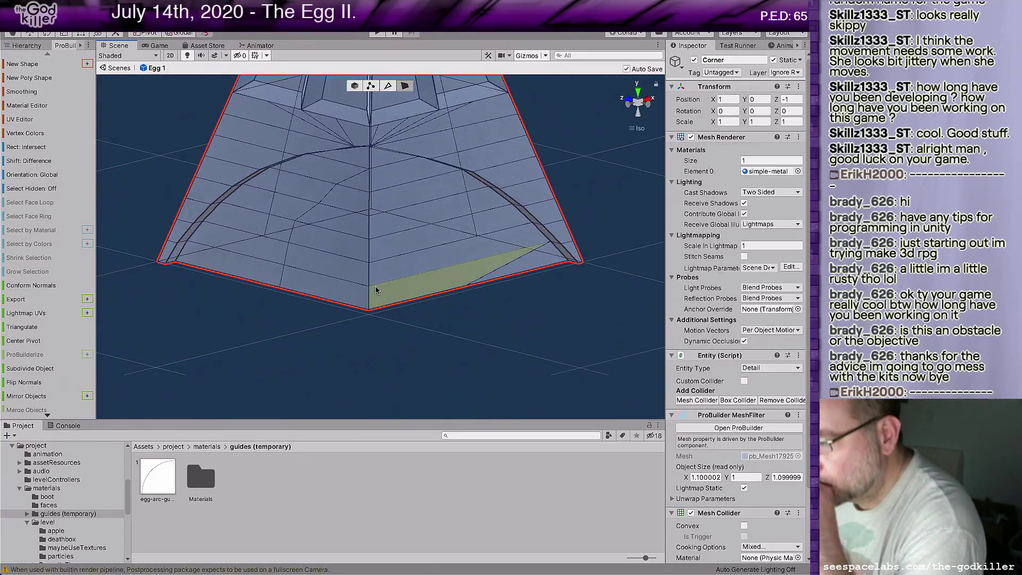
key("h")
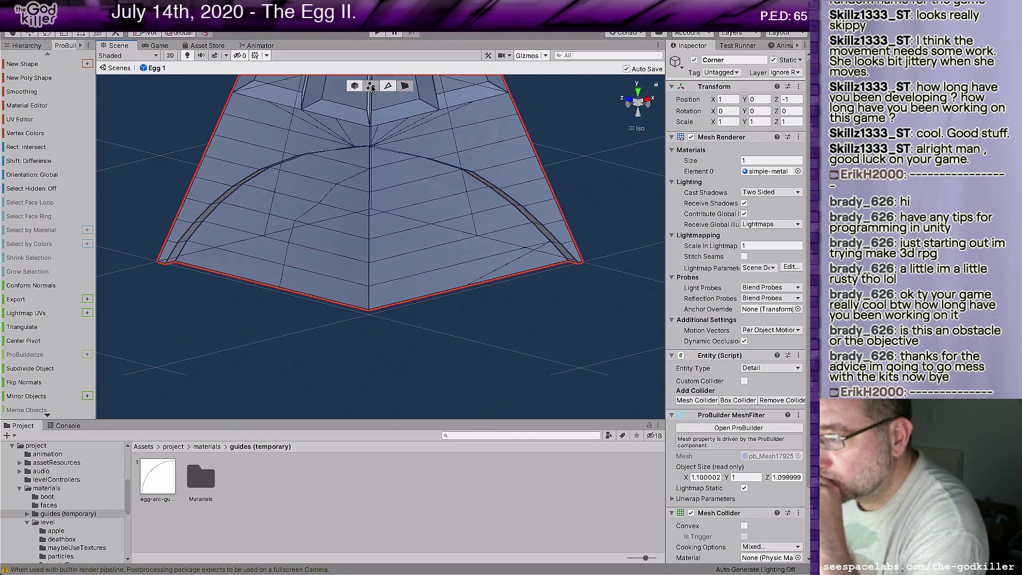
left_click(378, 296)
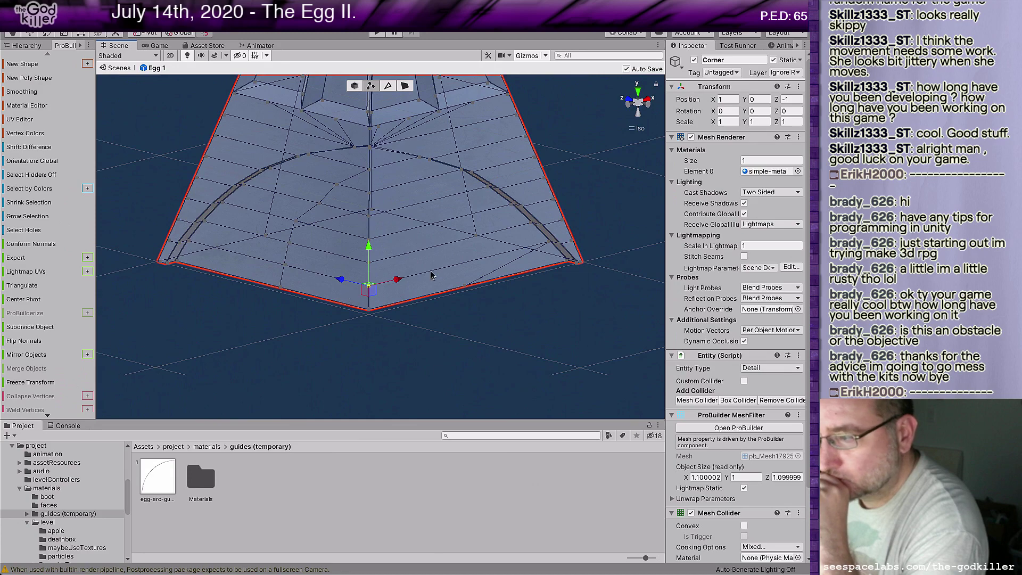
scroll(380, 303, "up", 5)
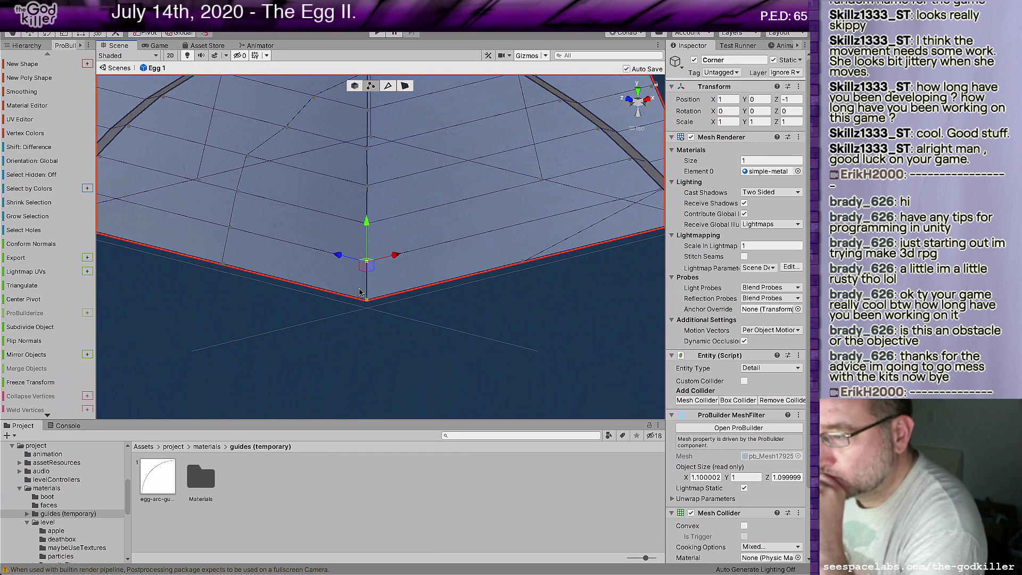
left_click_drag(359, 290, 378, 314)
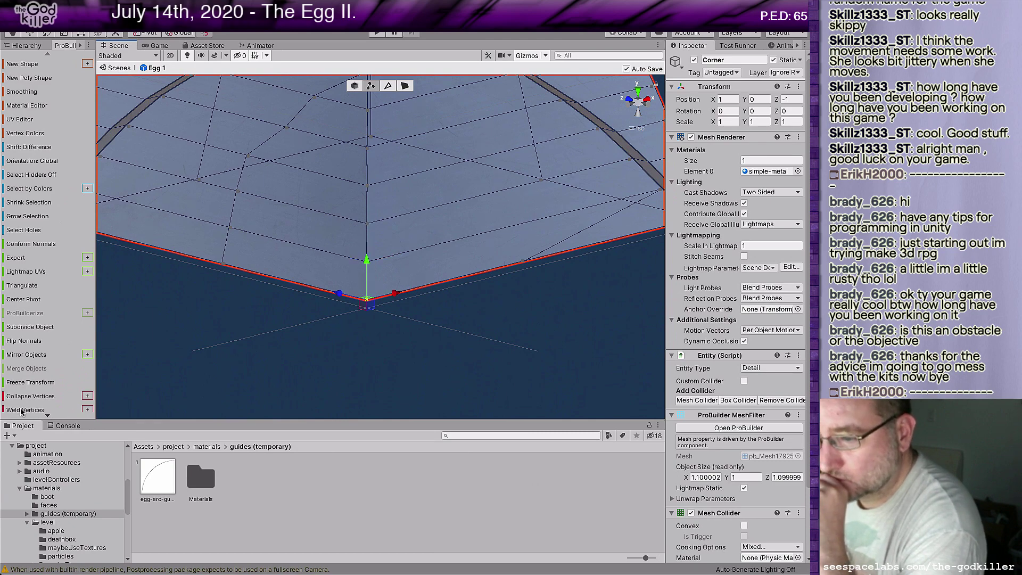
left_click_drag(431, 153, 427, 234, "alt")
scroll(427, 234, "up", 5)
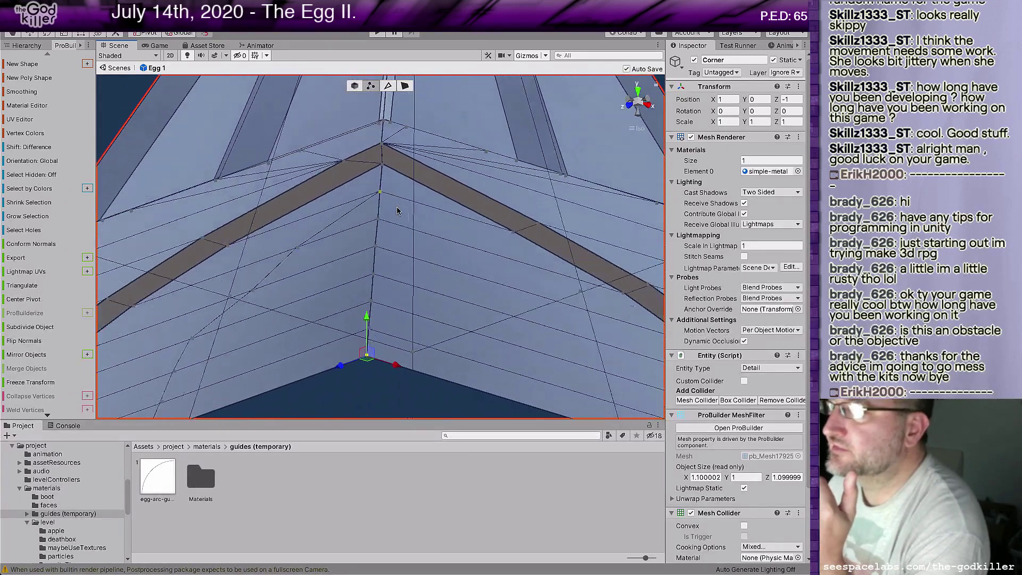
Check the seam vertices at the arc's apex and directly below it, and inspect the rest of the ridge seam
middle_click_drag(396, 186, 413, 216)
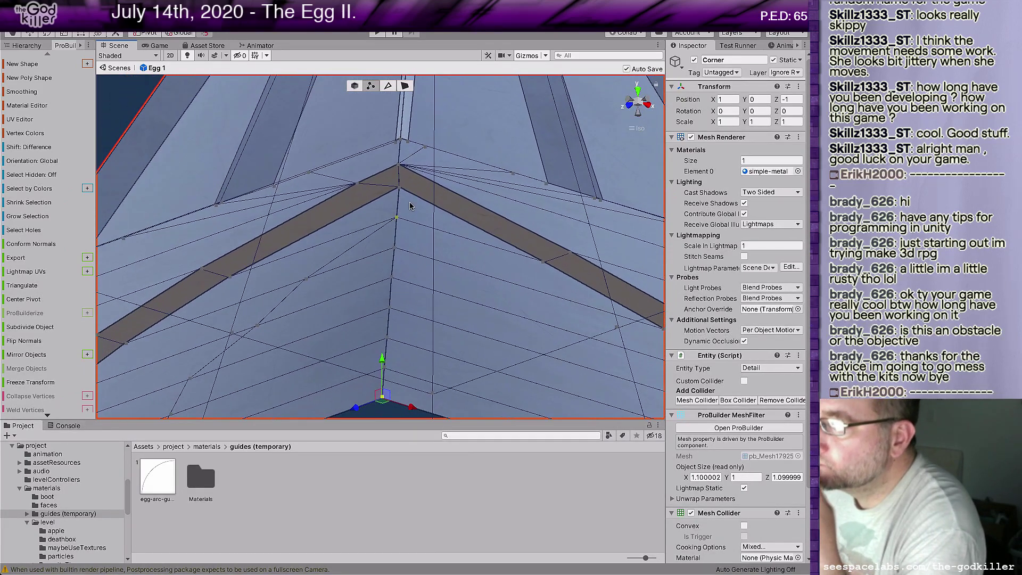
left_click(401, 169)
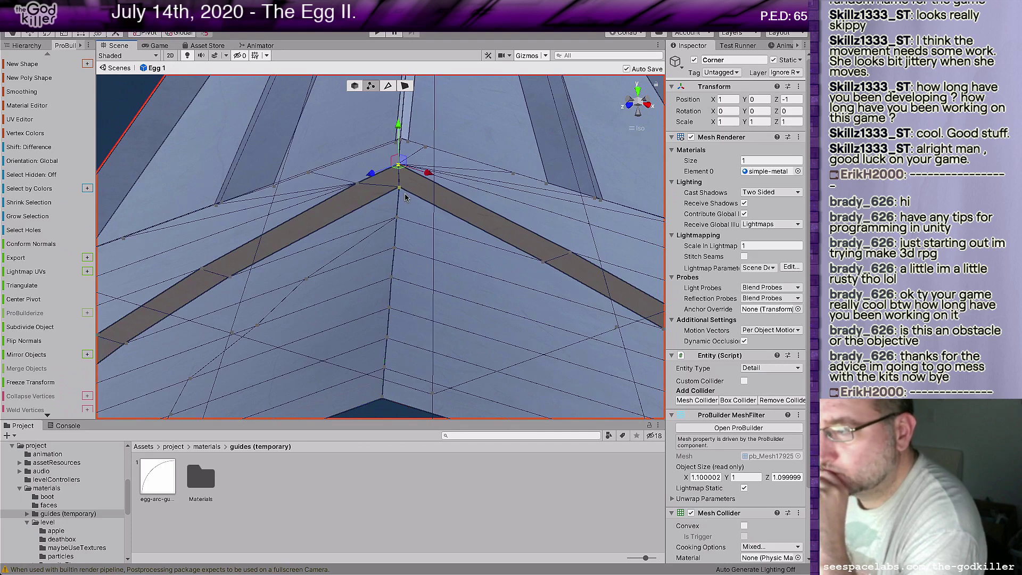
left_click_drag(398, 168, 399, 187)
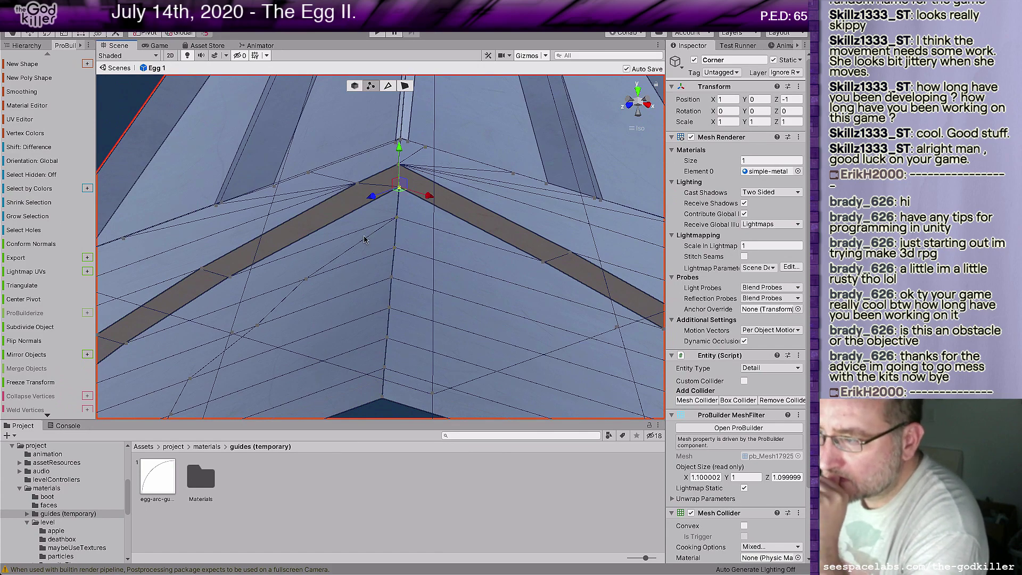
left_click_drag(364, 239, 376, 287, "alt")
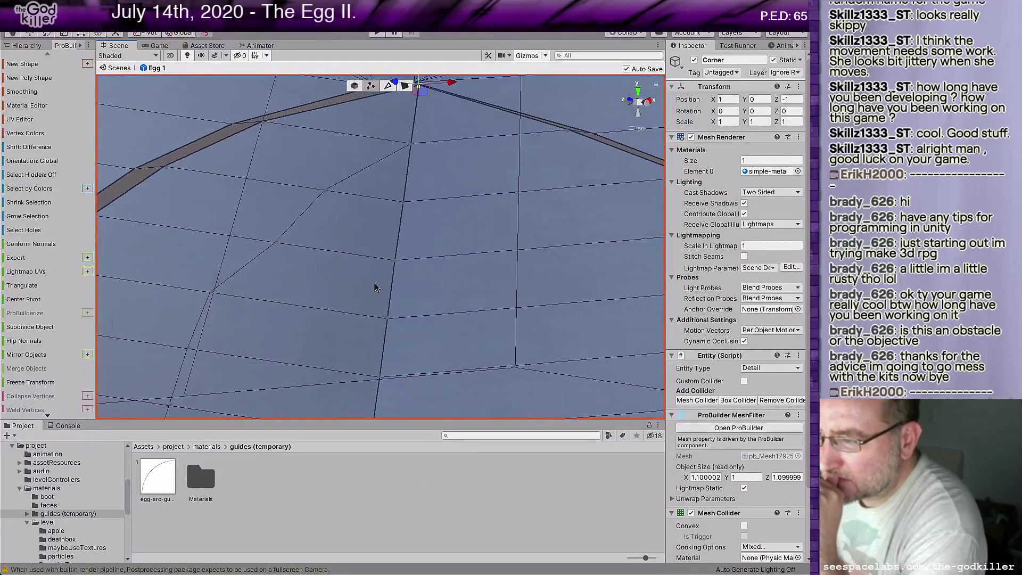
scroll(376, 287, "down", 8)
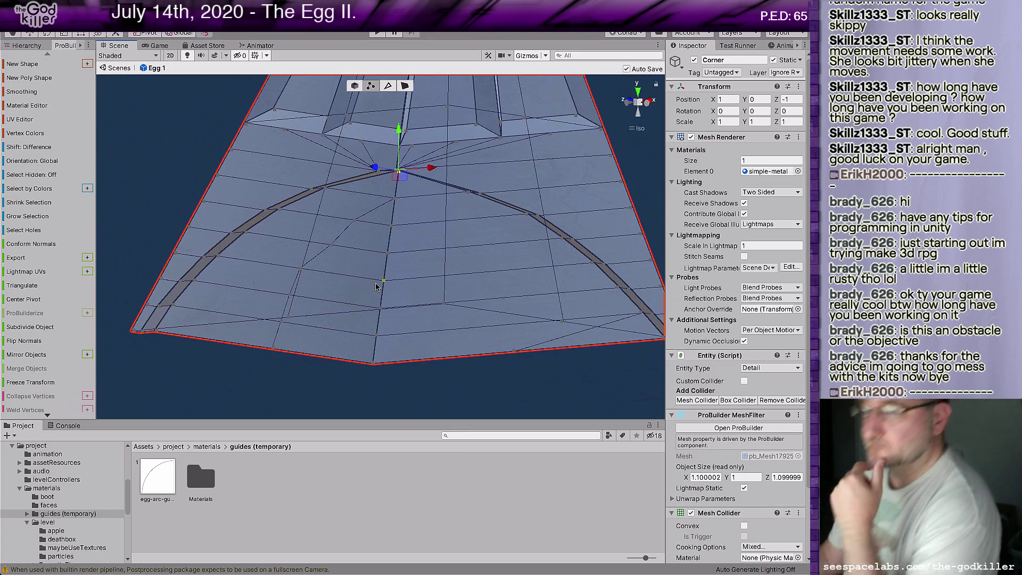
scroll(403, 269, "up", 3)
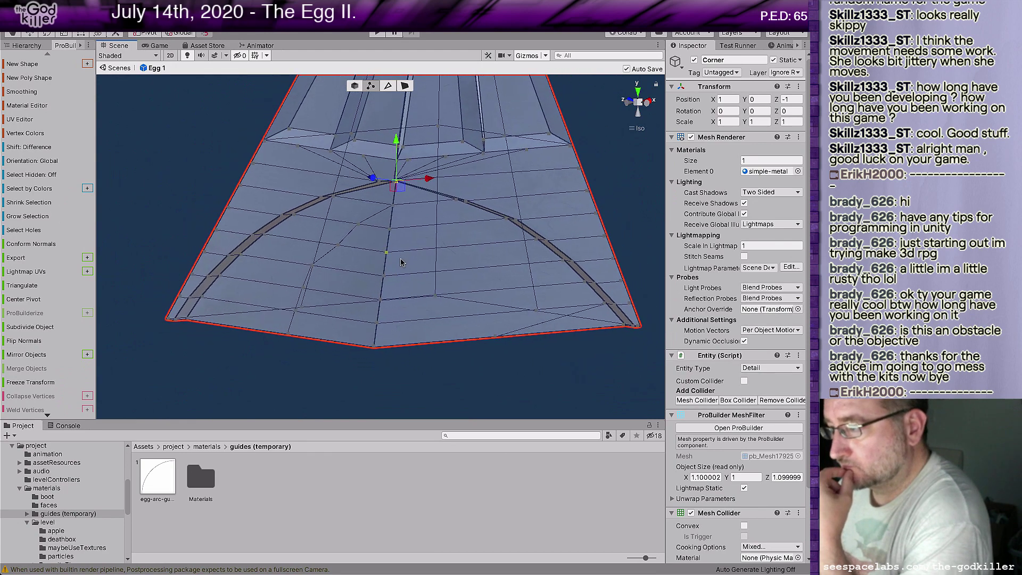
scroll(346, 261, "down", 4)
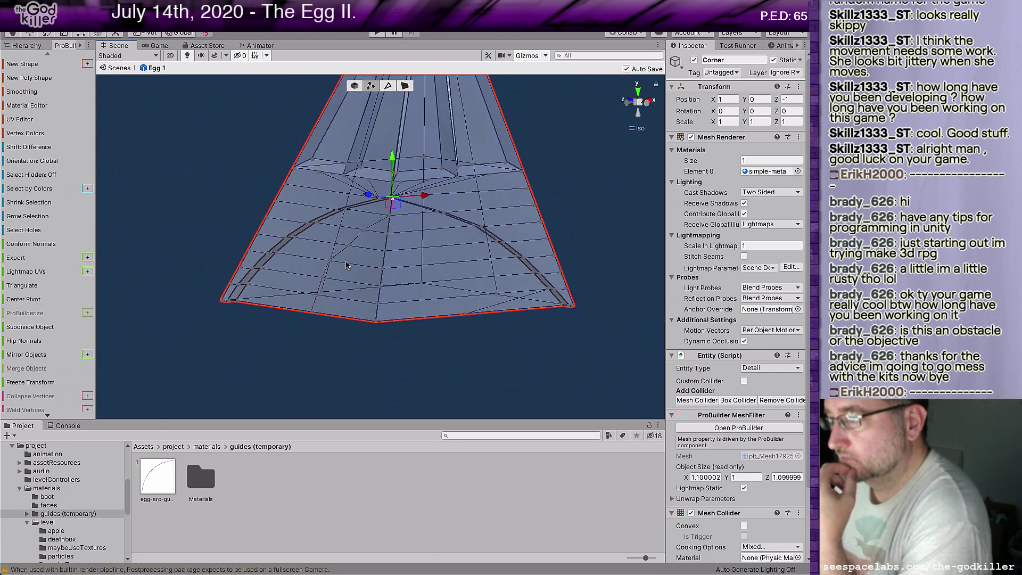
scroll(491, 225, "down", 3)
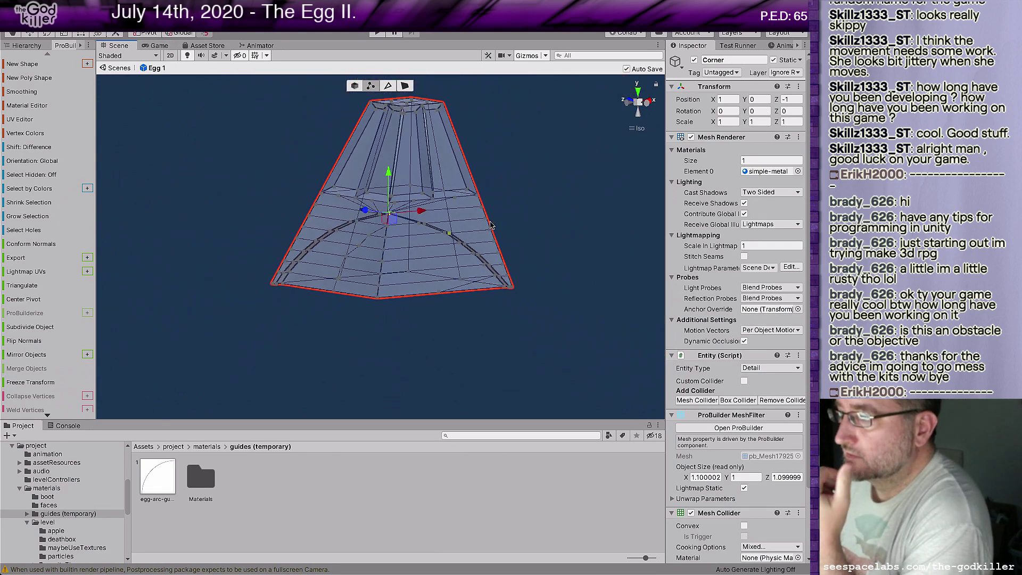
Switch the scene view to perspective, deselect the Corner mesh and examine it from the side and from above
left_click(639, 130)
right_click_drag(246, 303, 402, 321)
scroll(365, 332, "down", 5)
middle_click_drag(309, 314, 371, 375)
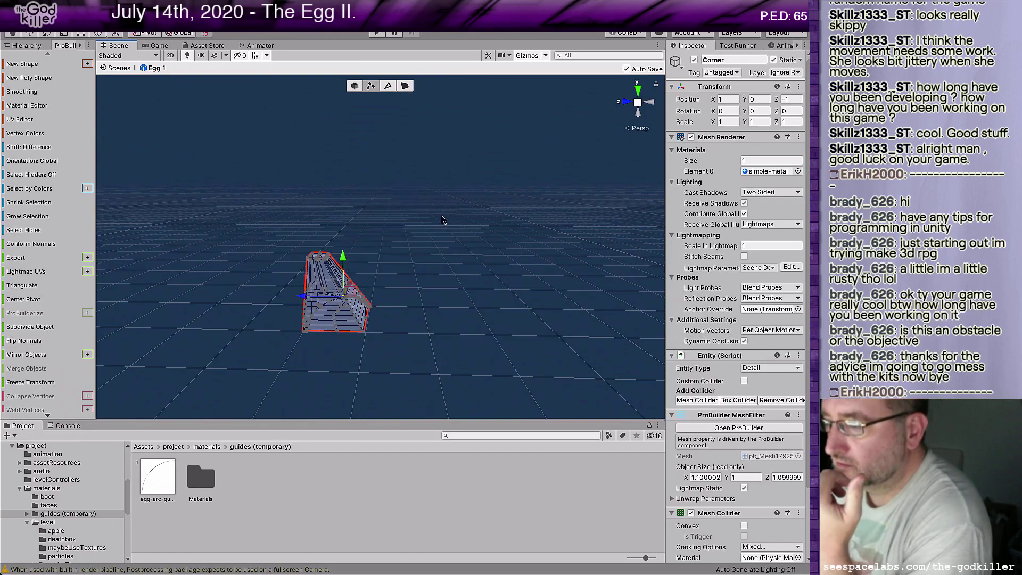
left_click(440, 222)
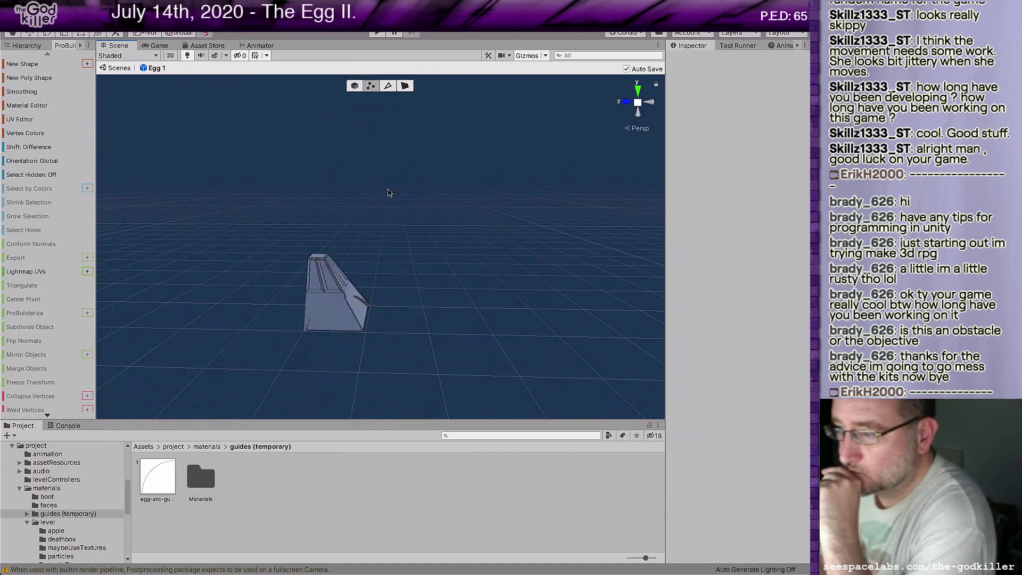
right_click_drag(406, 178, 445, 246)
middle_click_drag(474, 206, 503, 193)
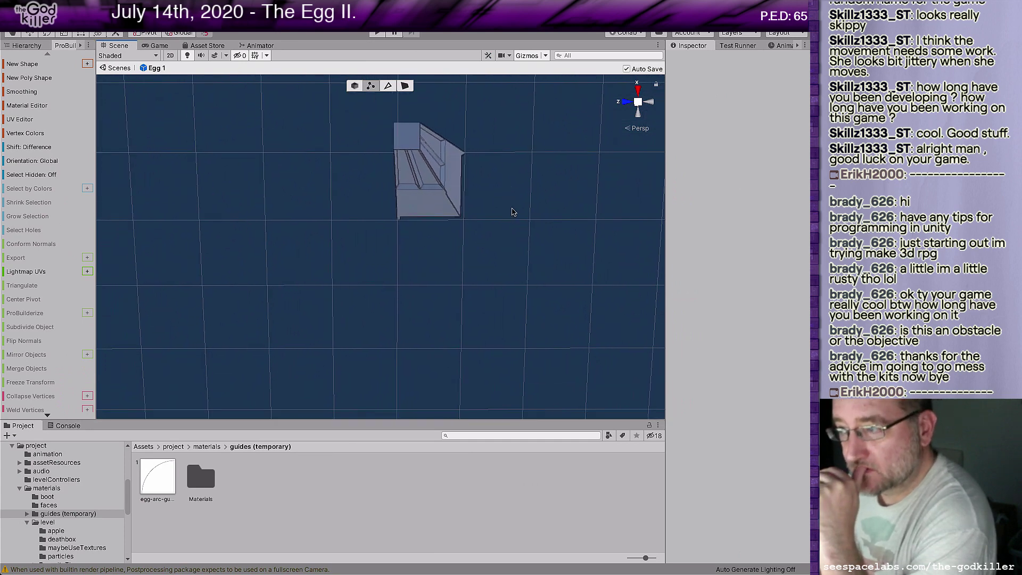
right_click_drag(519, 213, 523, 193)
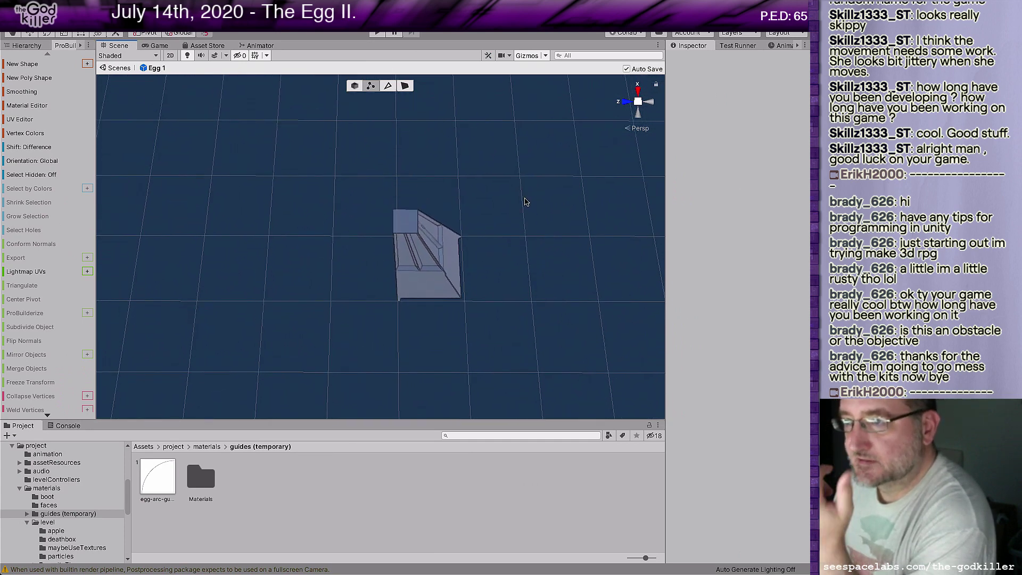
Compare the placement of Corner (1) with the Corner object, and duplicate the Corner object
left_click(27, 46)
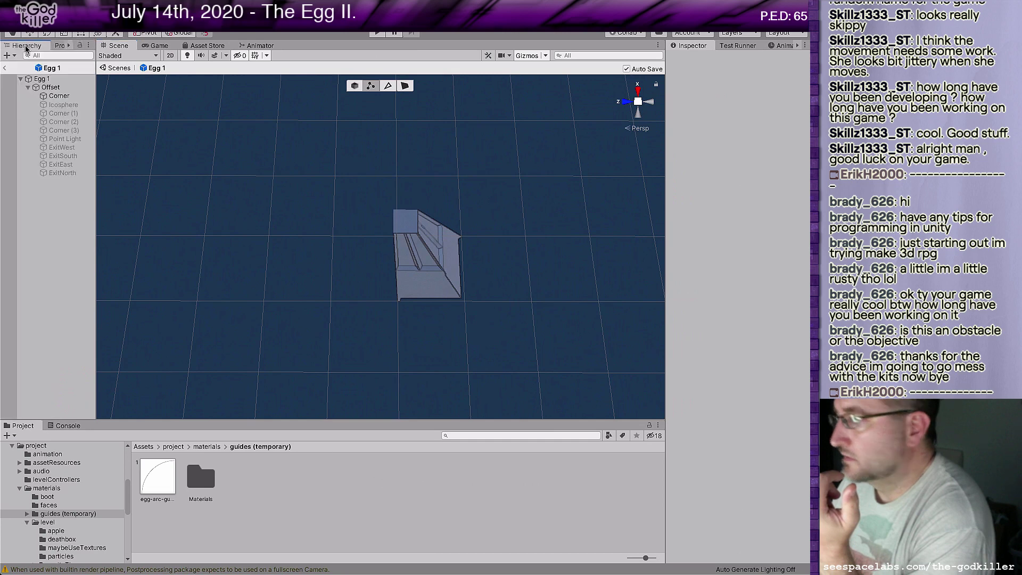
left_click(68, 113)
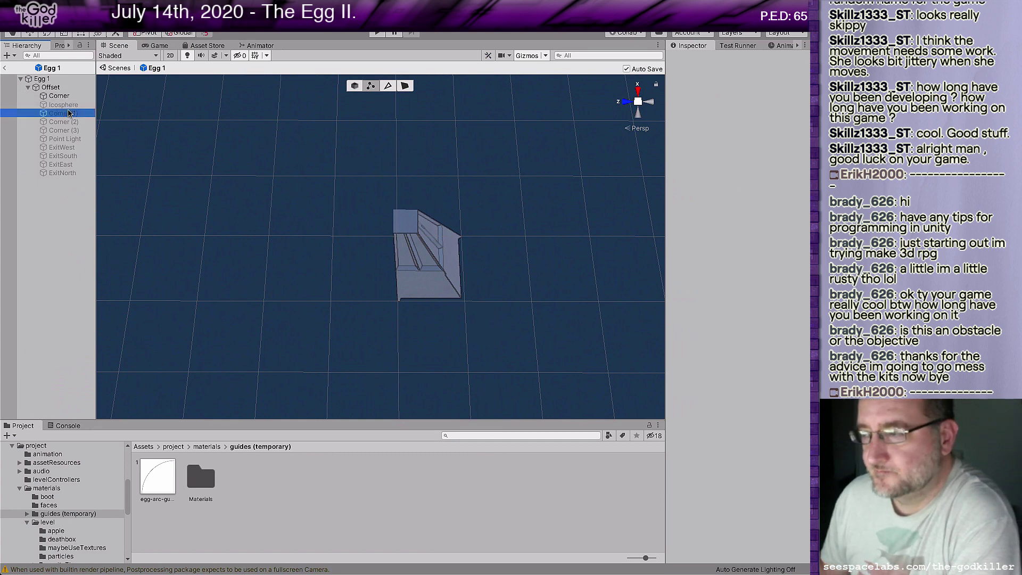
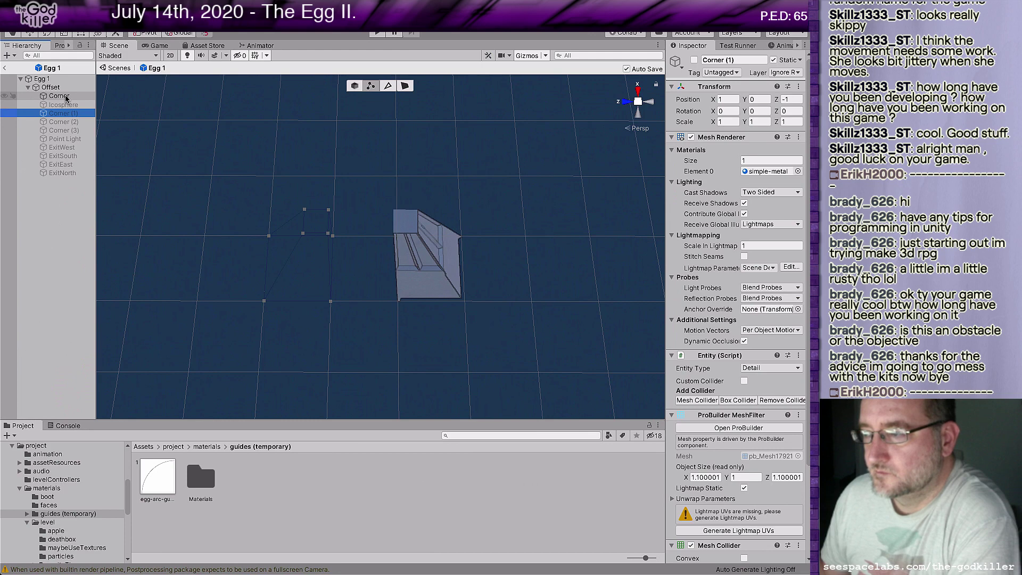
left_click(60, 96)
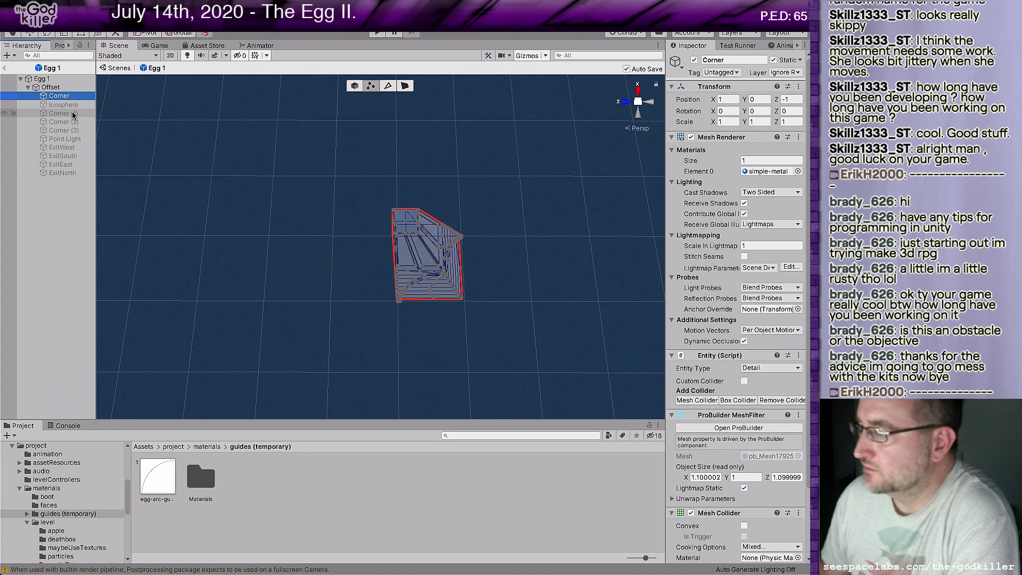
left_click(72, 113)
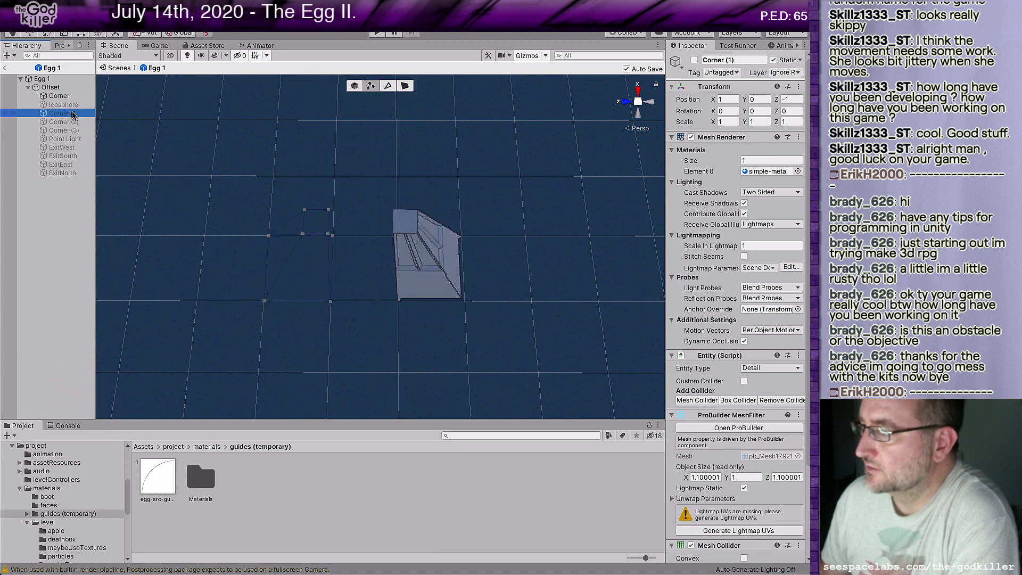
left_click(66, 97)
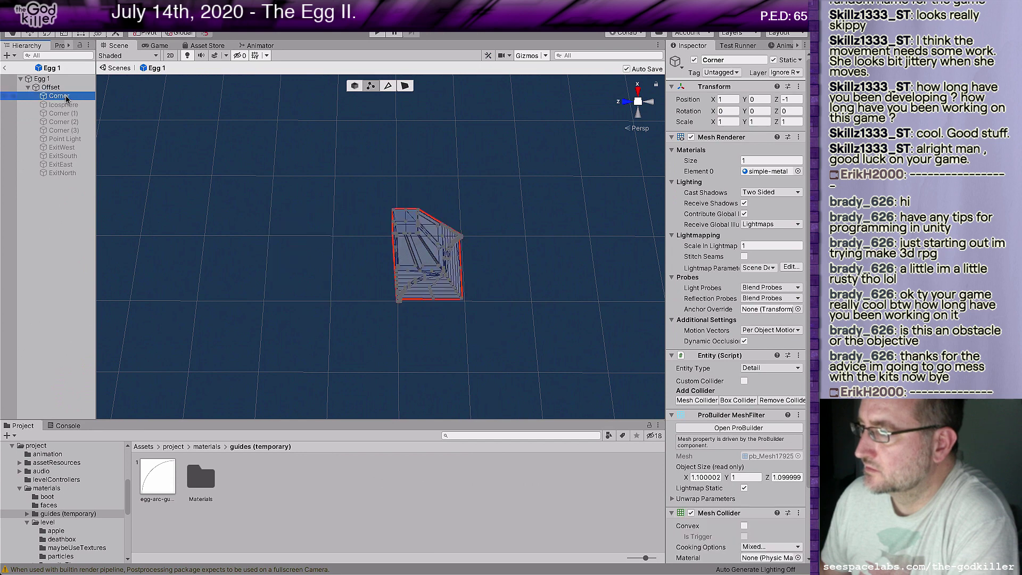
right_click(66, 97)
left_click(84, 137)
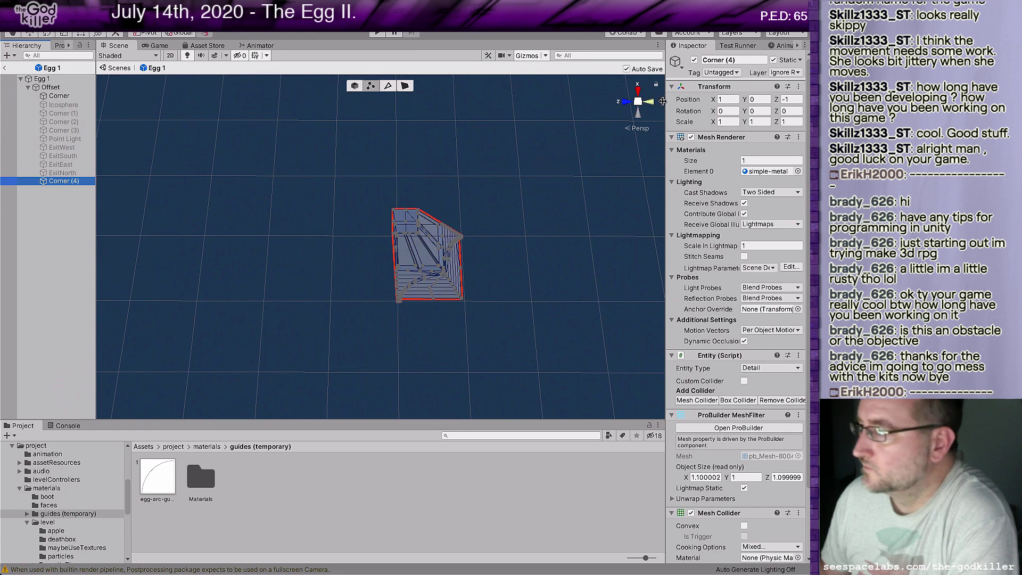
Set the duplicated corner's Y rotation to 90 and its X position to 2 so it sits opposite the original
left_click(789, 122)
left_click(758, 111)
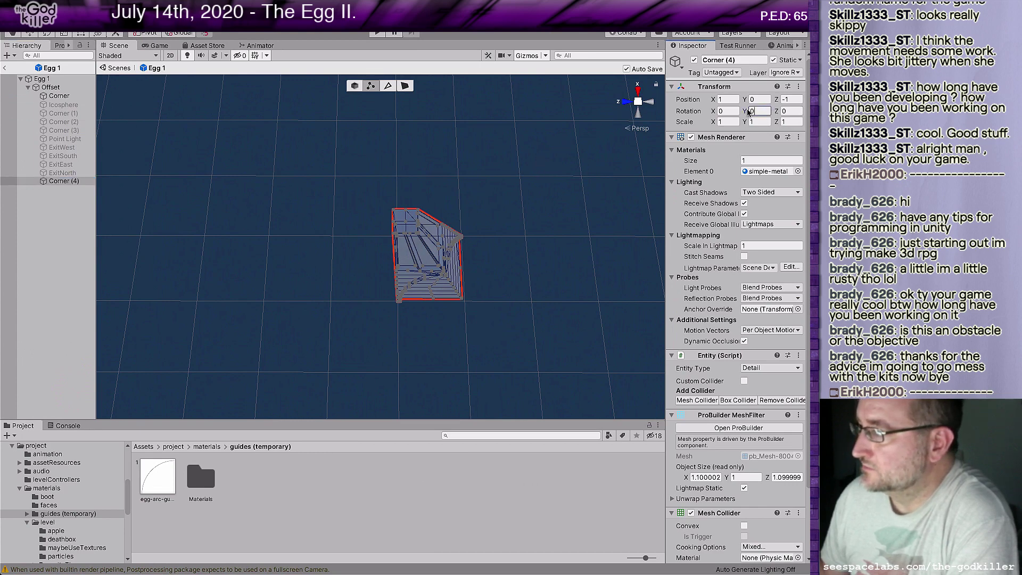
type("90")
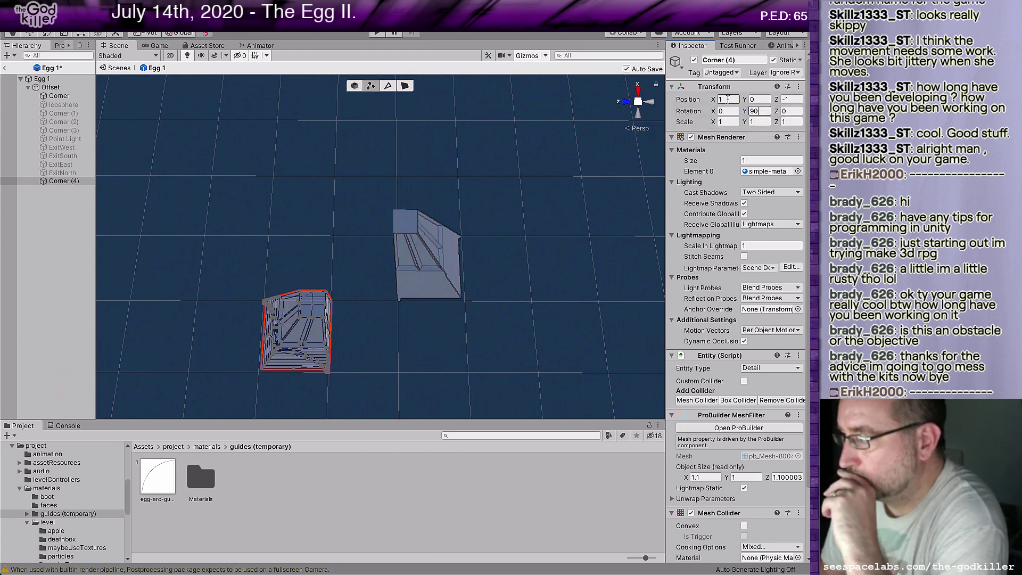
left_click(727, 99)
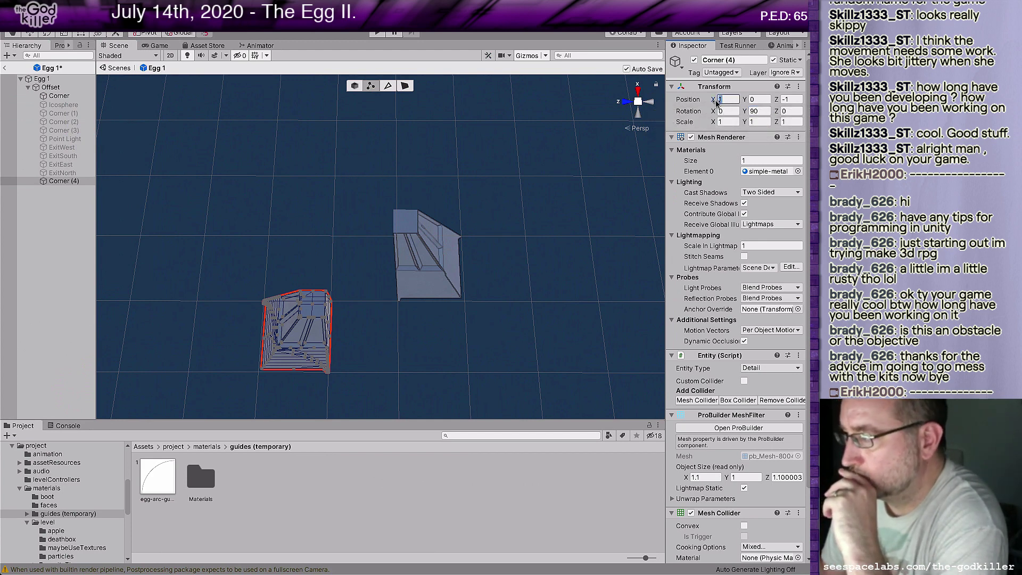
type("0")
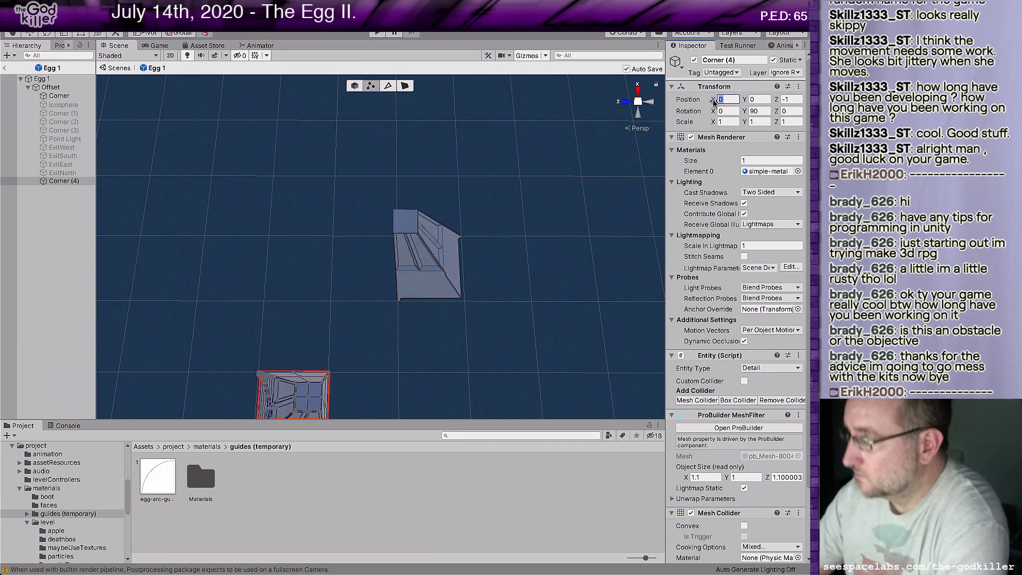
key("BackSpace")
type("-1")
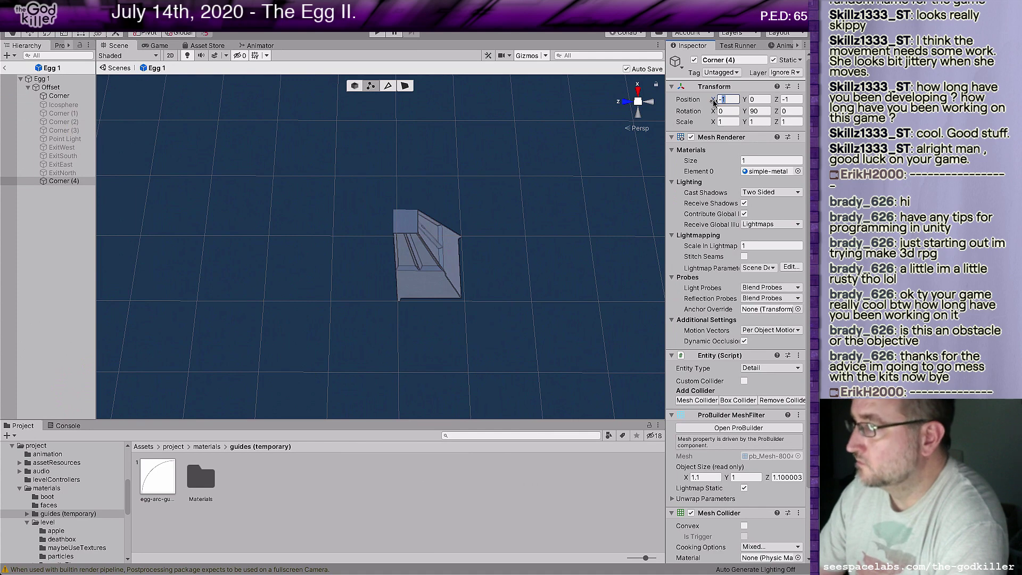
type("1")
type("2")
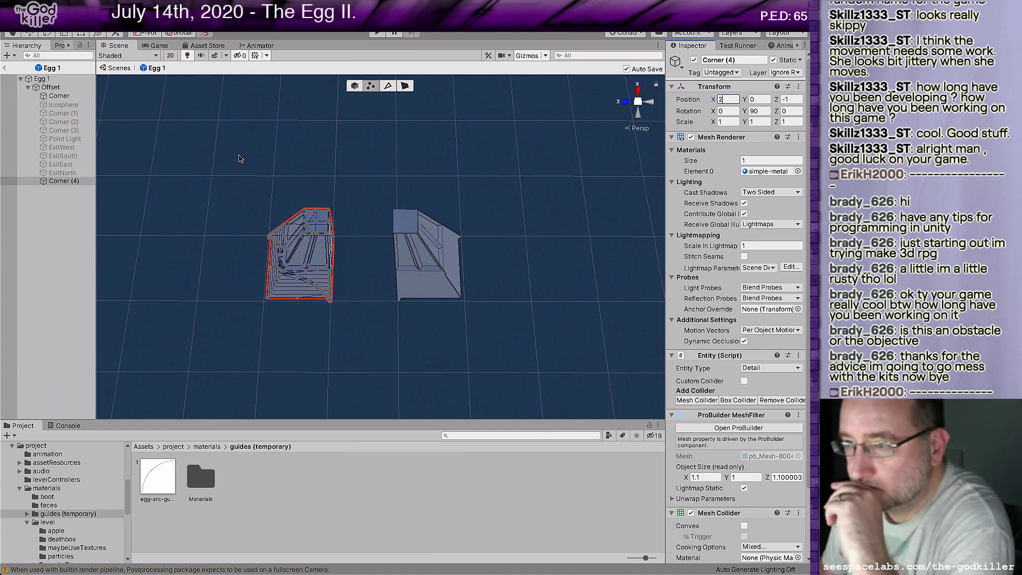
Delete the old inactive Corner (1) object and select the new rotated corner copy in the scene
left_click(73, 114)
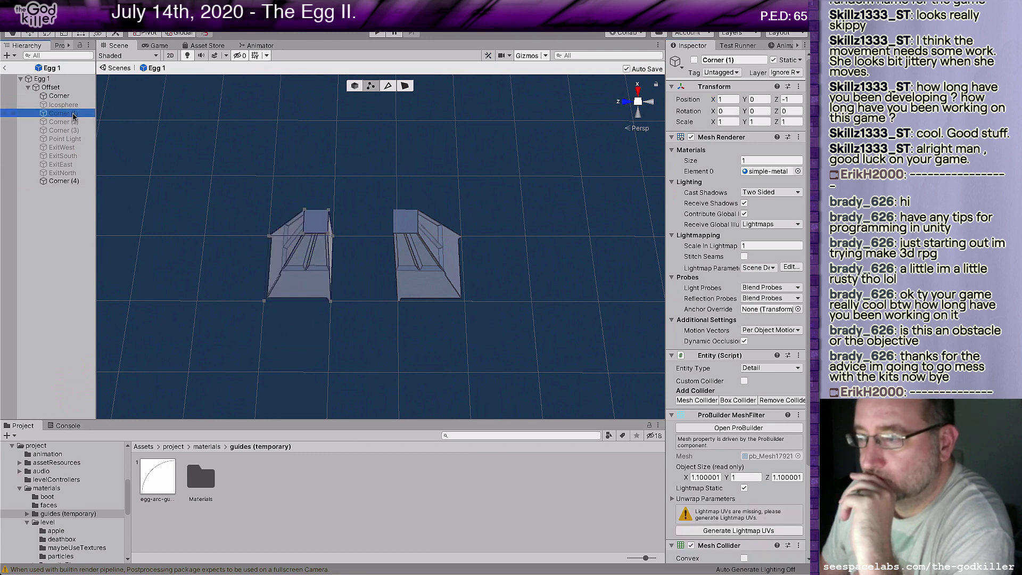
right_click(74, 116)
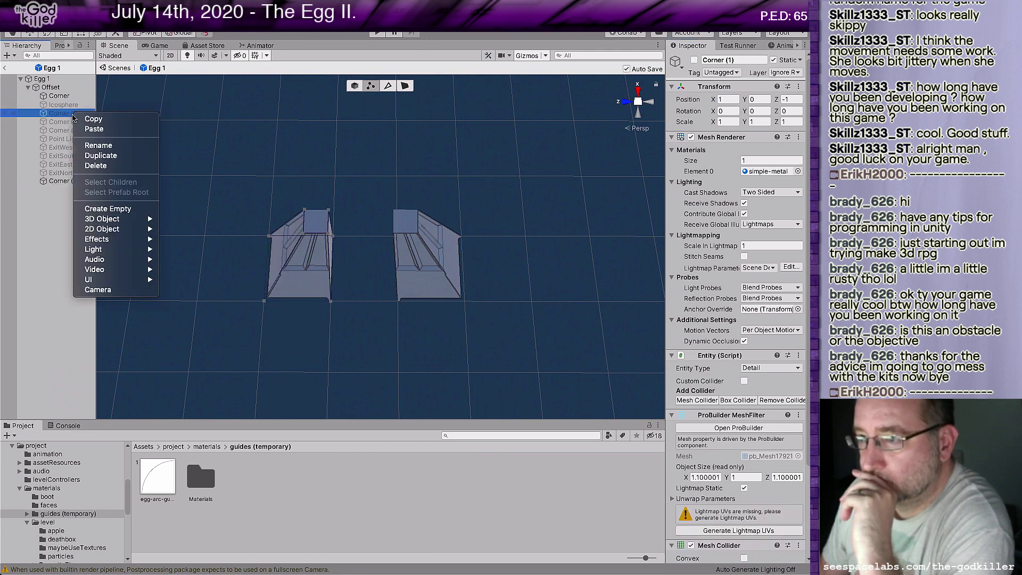
left_click(96, 166)
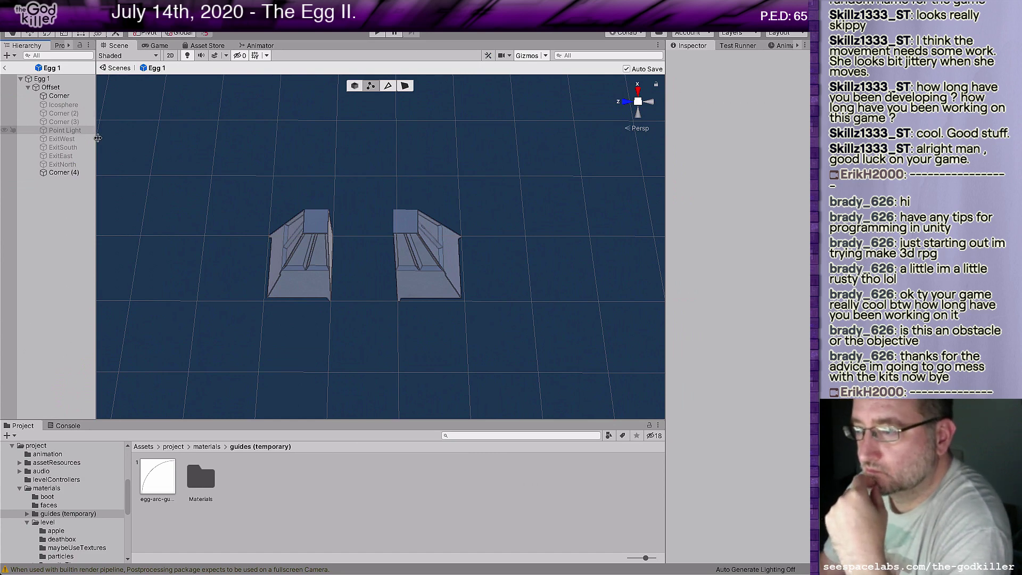
left_click(316, 285)
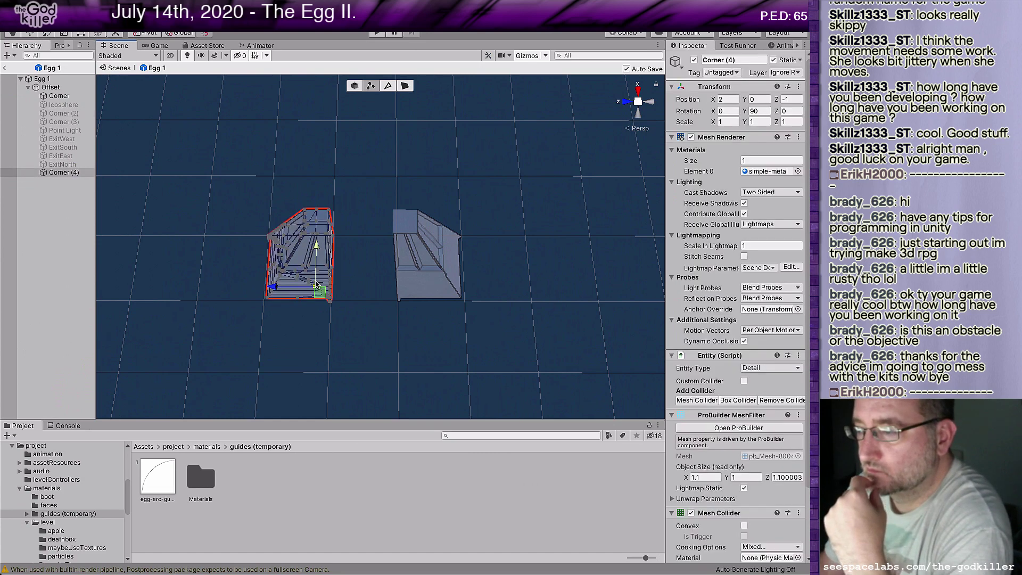
Duplicate the original Corner object and set the copy's Y rotation to 180
left_click(420, 285)
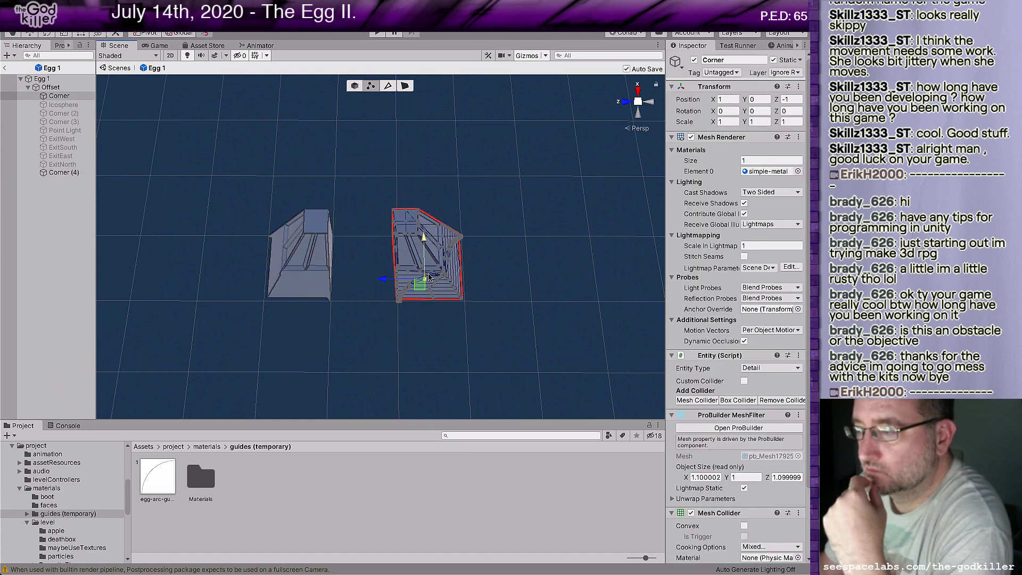
right_click(77, 94)
left_click(98, 136)
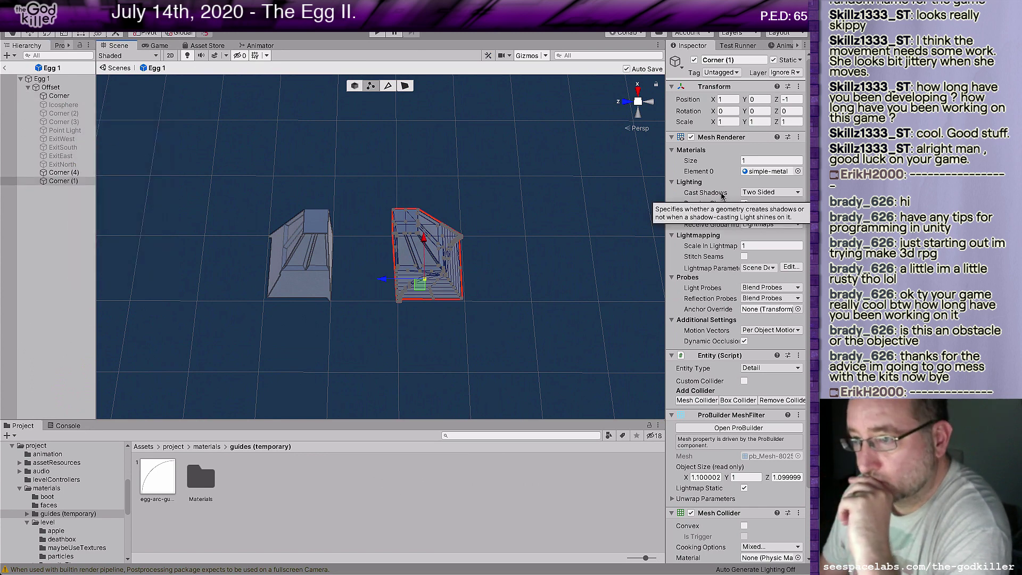
left_click(758, 110)
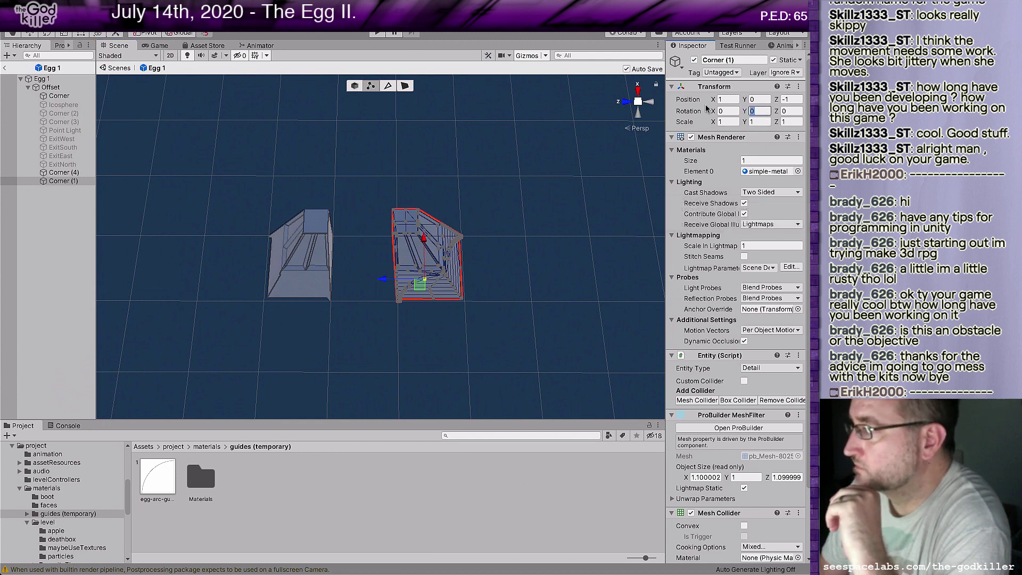
type("180")
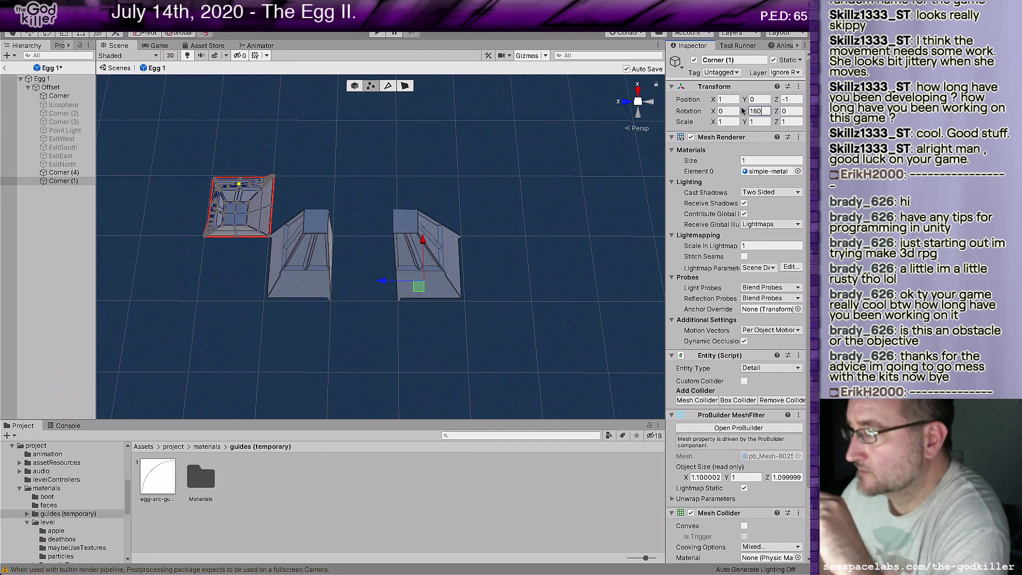
Set the position of the corner copy rotated by 180 degrees to X 2 and Z -2
left_click(730, 99)
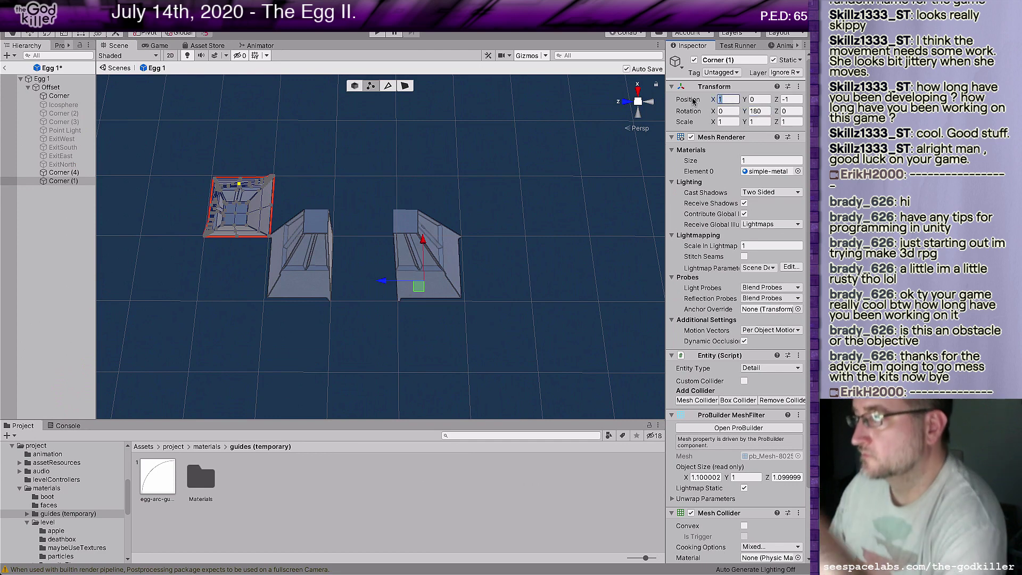
type("2")
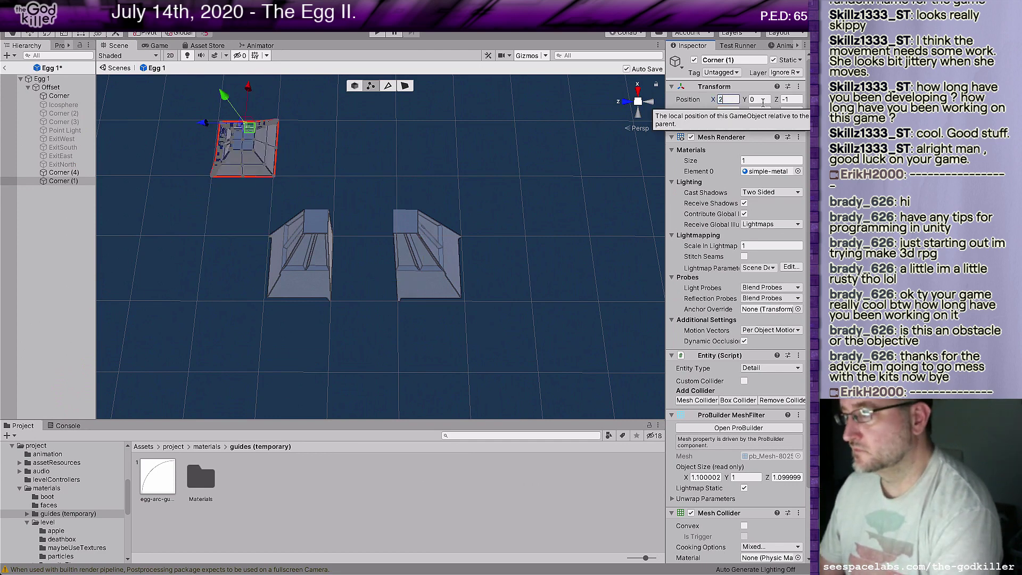
key("Tab")
key("Tab")
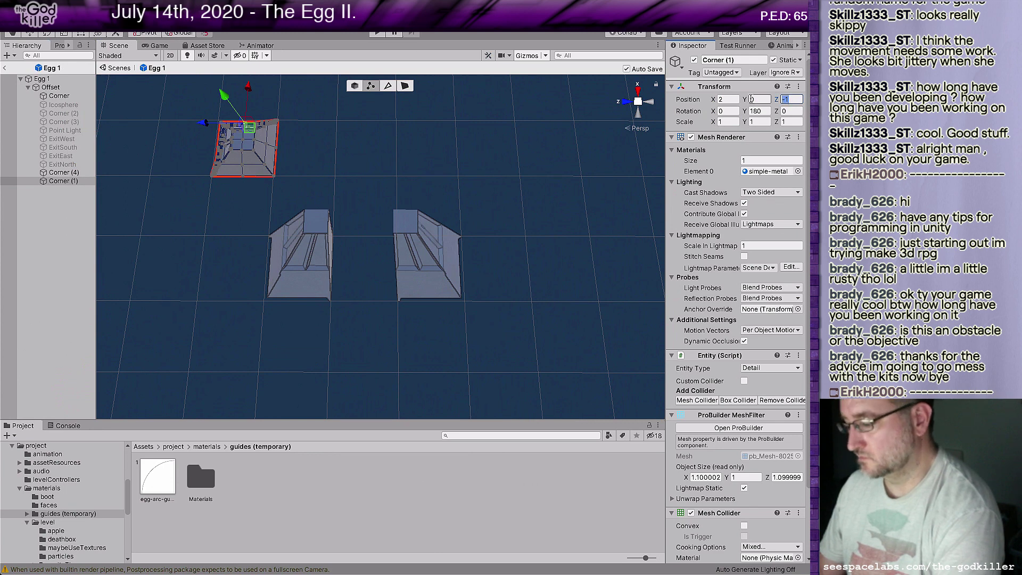
type("0")
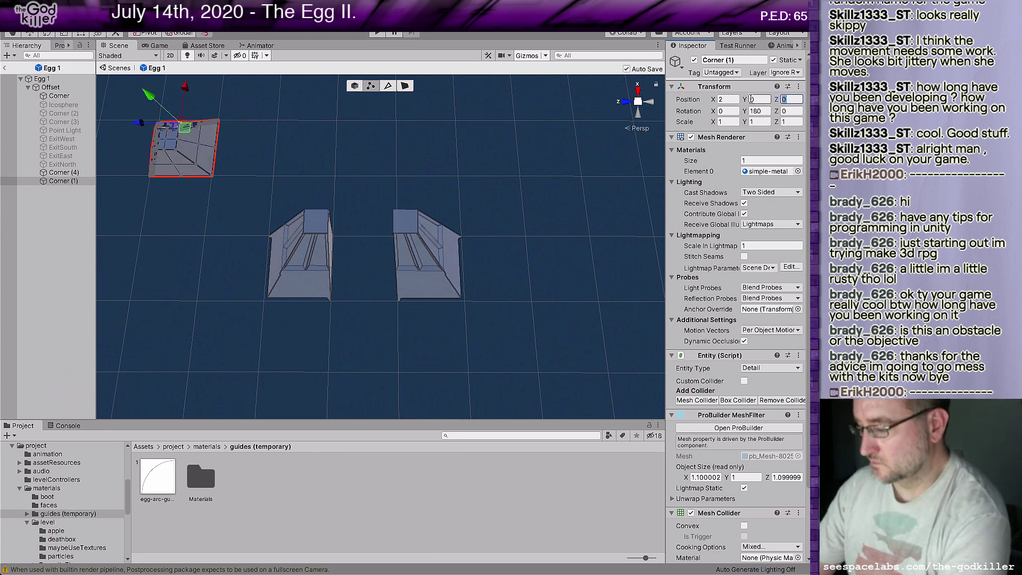
type("2")
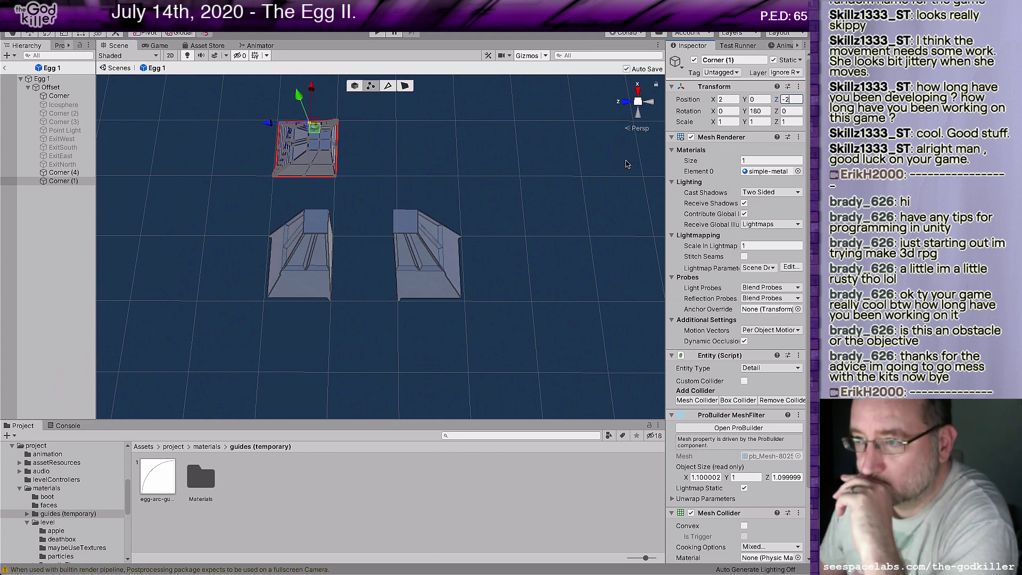
Duplicate the original Corner object once more and set the new copy's Y rotation to 270
left_click(430, 286)
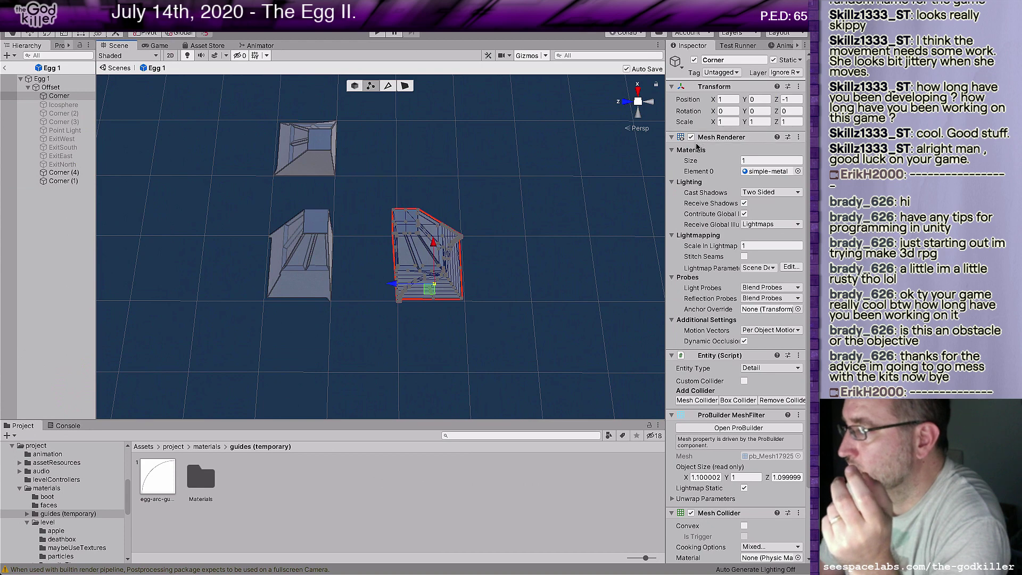
left_click(80, 26)
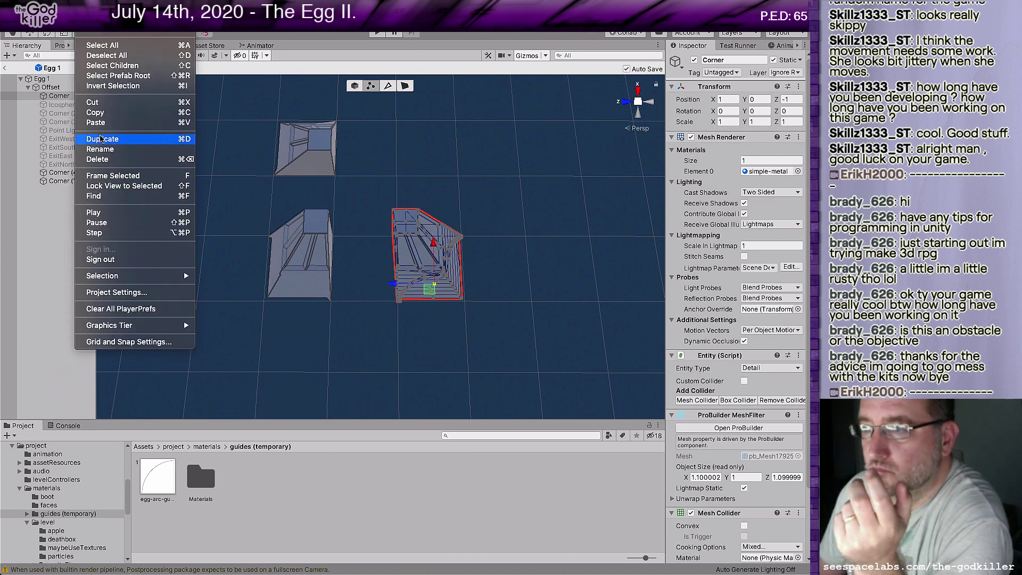
left_click(101, 138)
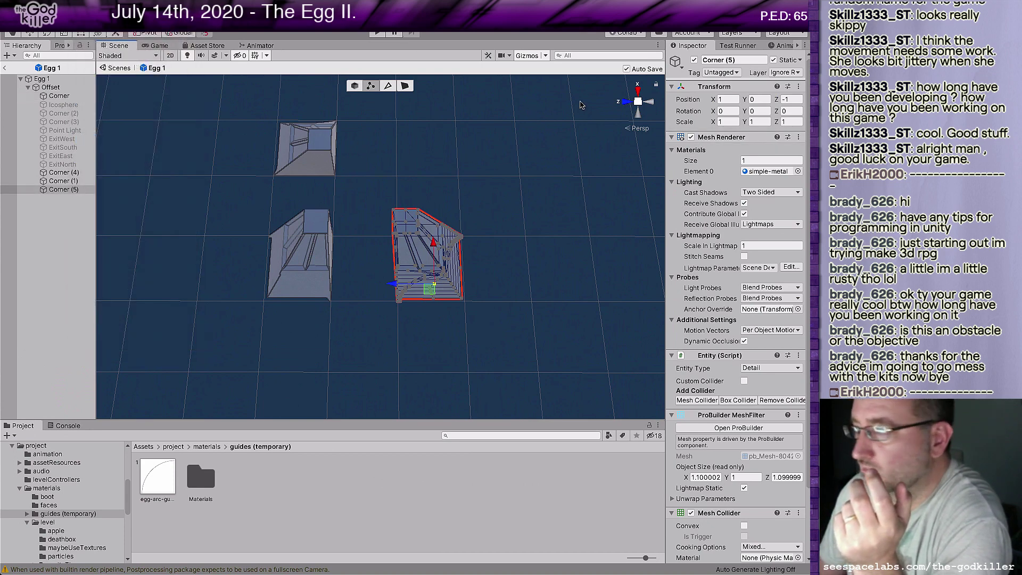
left_click(759, 110)
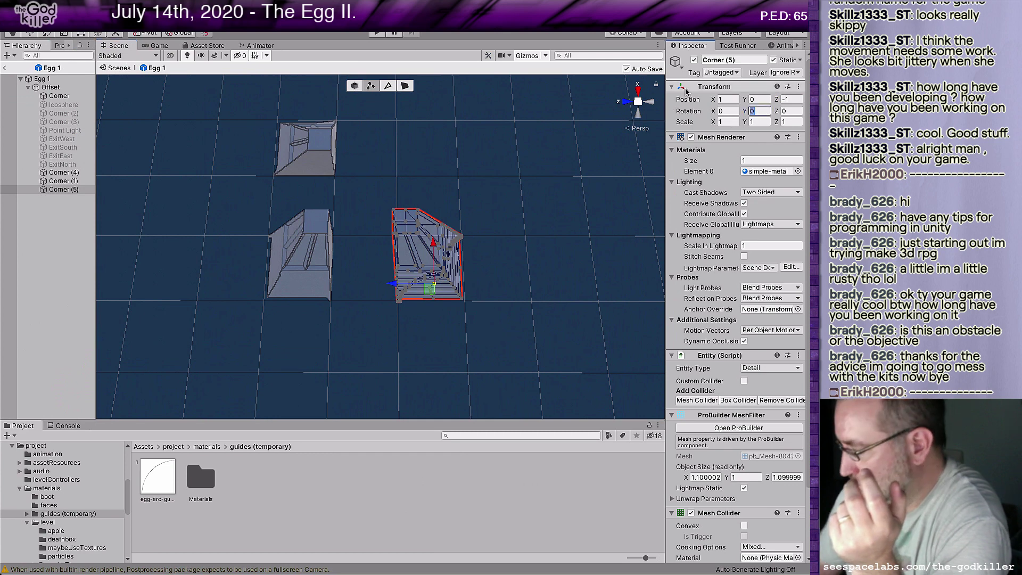
type("270")
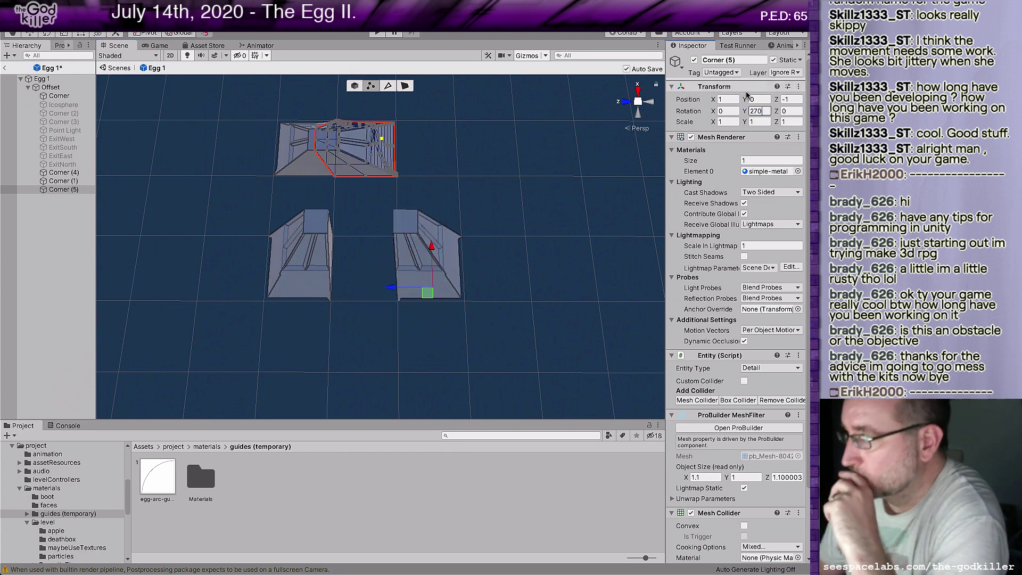
Set the Z position of the corner copy rotated by 270 degrees to -2
left_click(779, 99)
type("0")
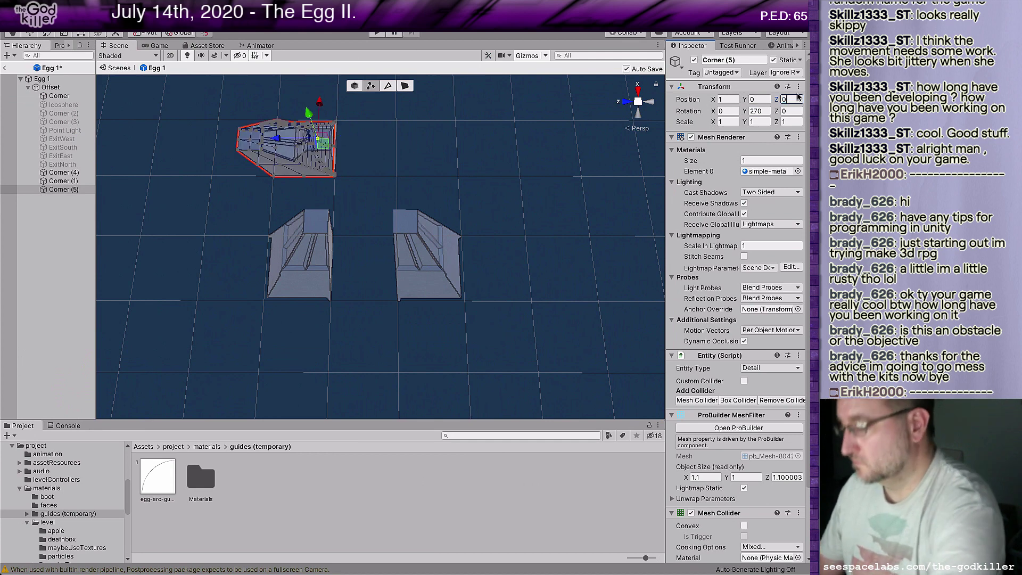
key("BackSpace")
type("-2")
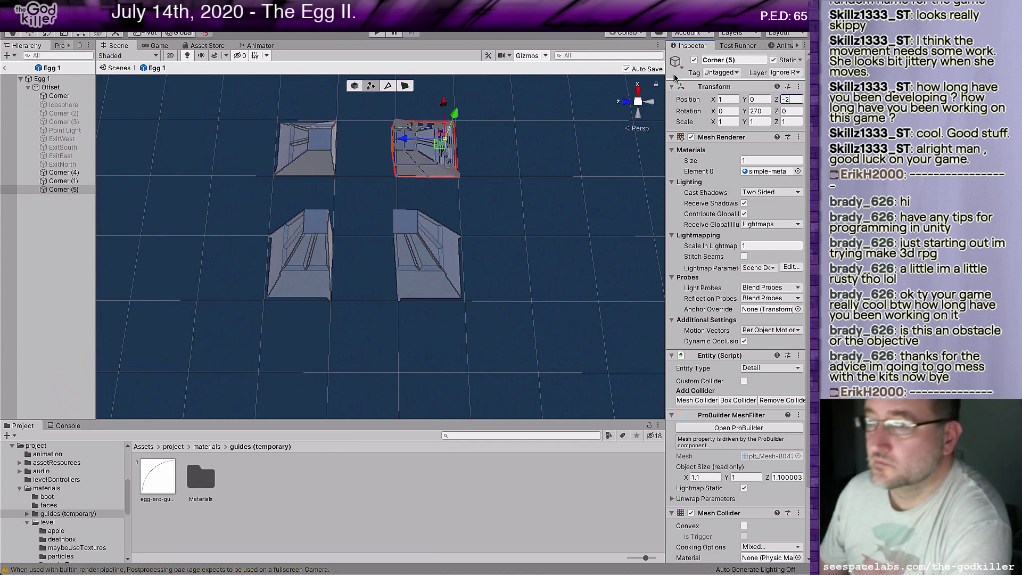
Delete the two old inactive corner objects, Corner (2) and Corner (3), from the prefab
left_click(81, 122, "shift")
right_click(81, 122)
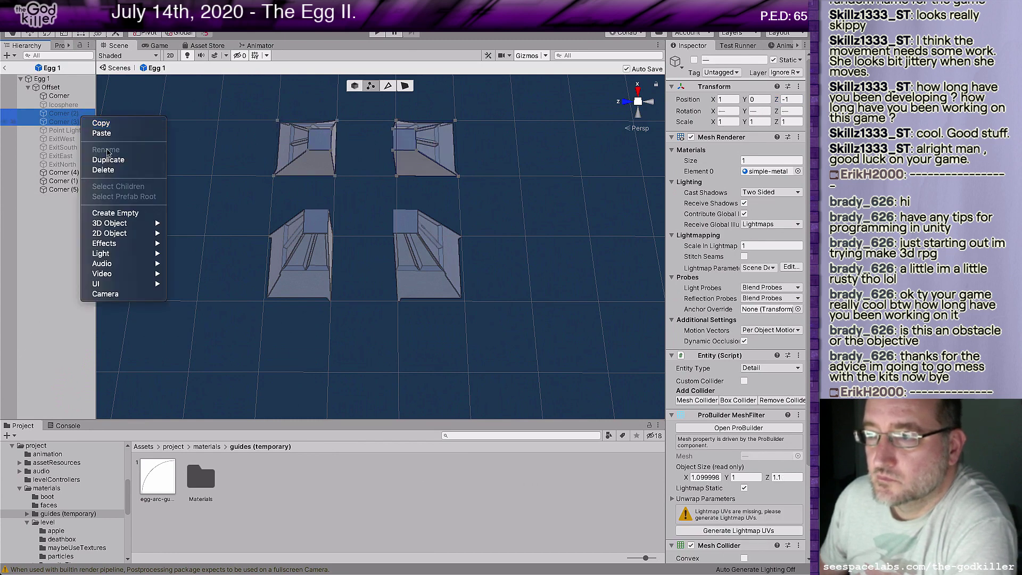
left_click(114, 168)
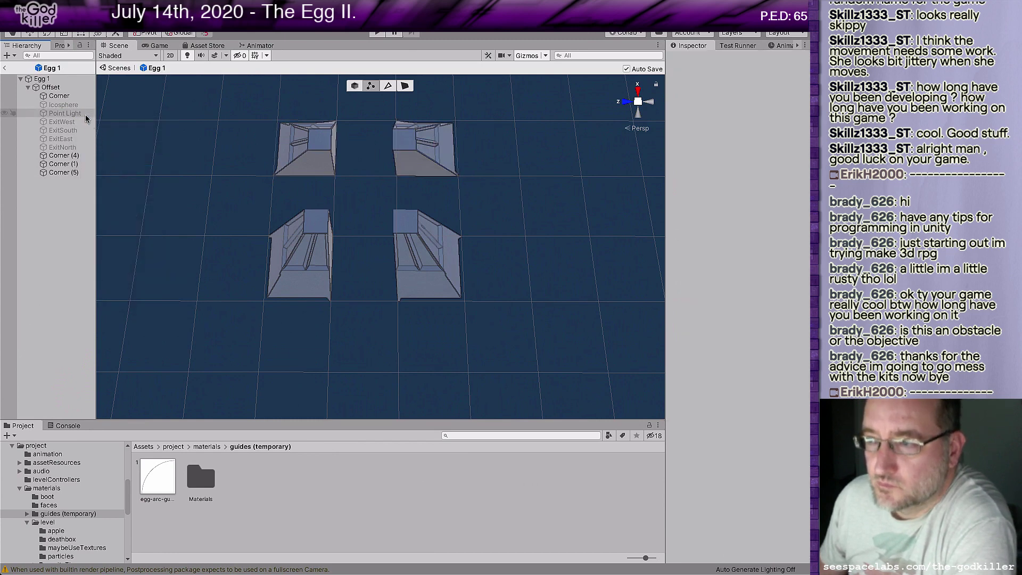
Activate the Icosphere, Point Light and all four exit objects together, and examine how the corners meet the egg and exits
left_click(75, 105)
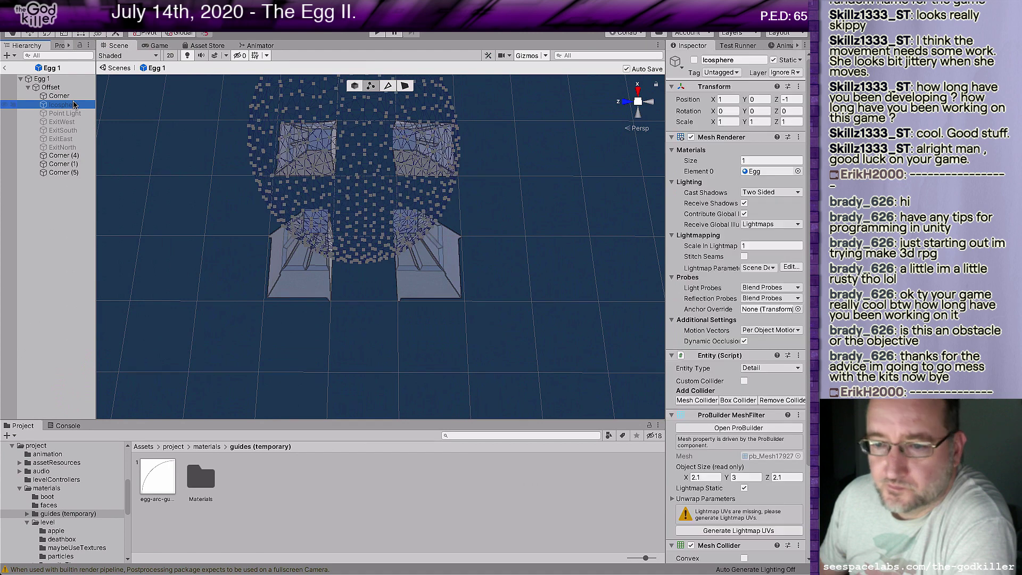
left_click(73, 148, "shift")
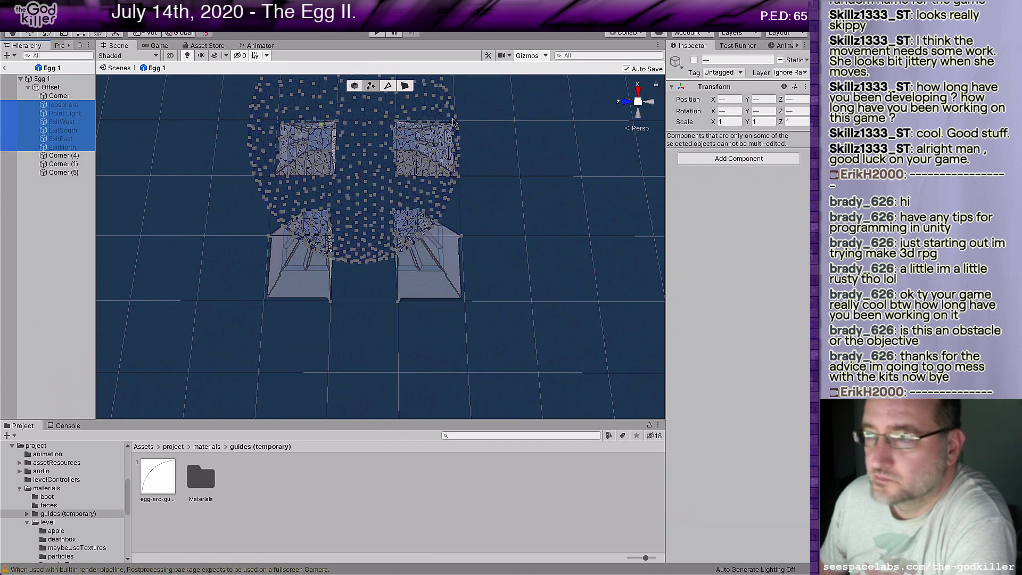
left_click(691, 61)
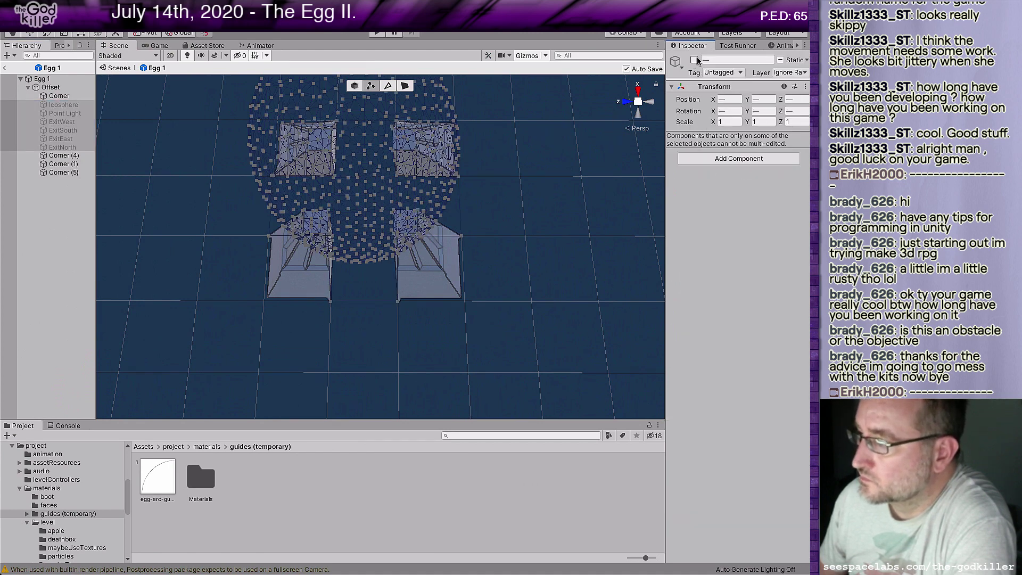
left_click(693, 60)
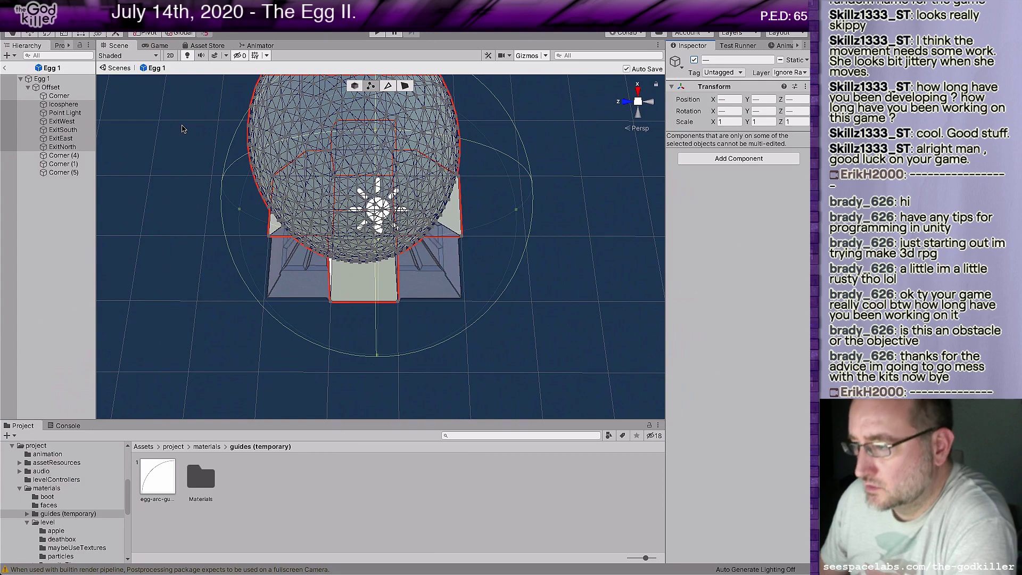
scroll(565, 274, "down", 5)
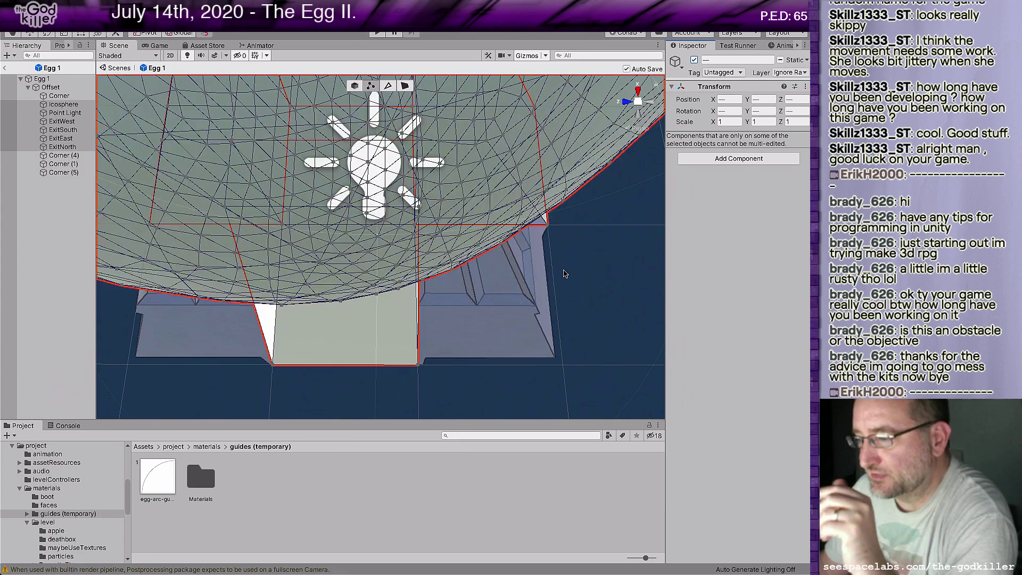
middle_click_drag(503, 321, 485, 262)
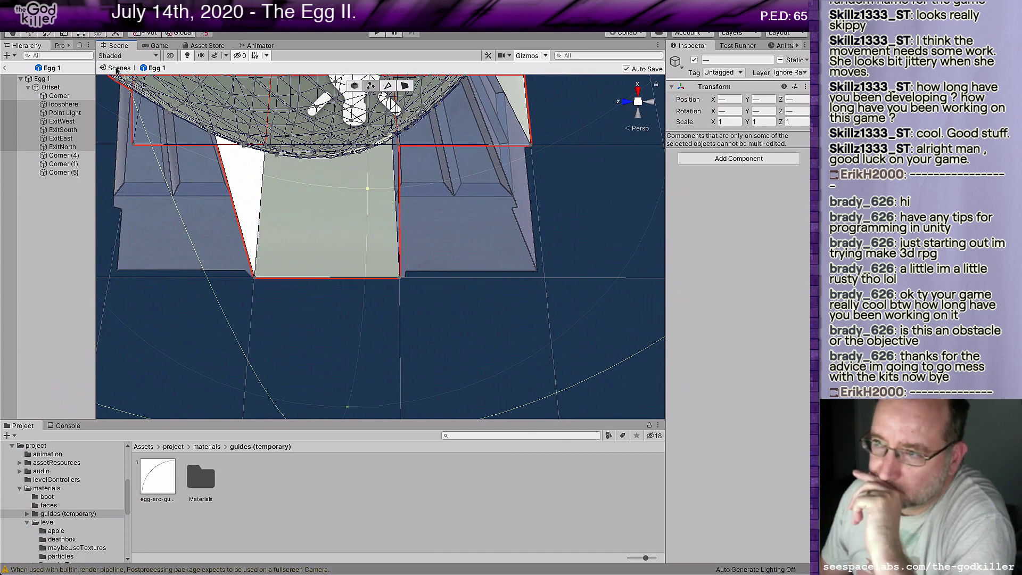
Leave the Egg 1 prefab for the level scene and open the project's prefabs/level asset folder
left_click(117, 68)
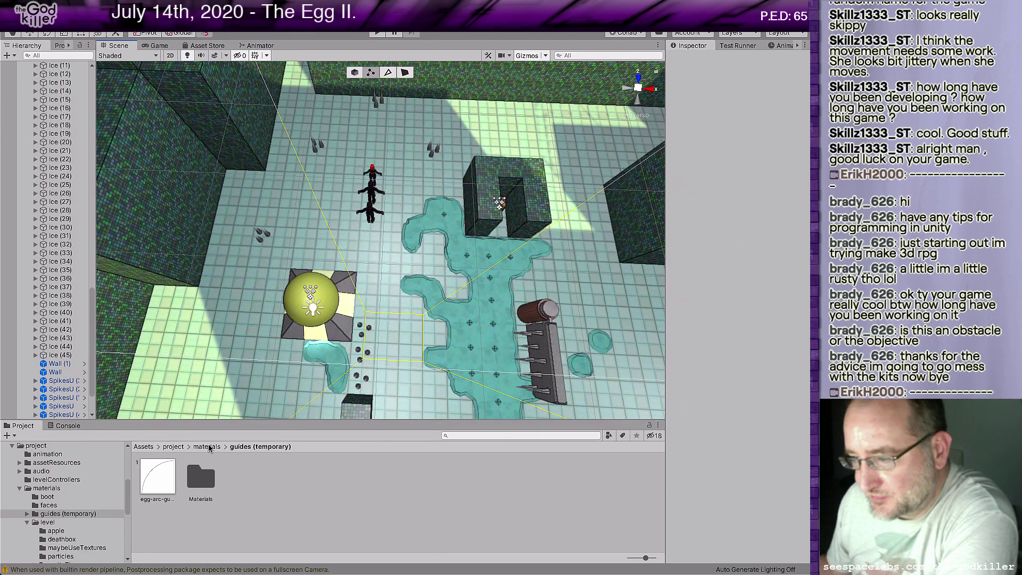
left_click(172, 447)
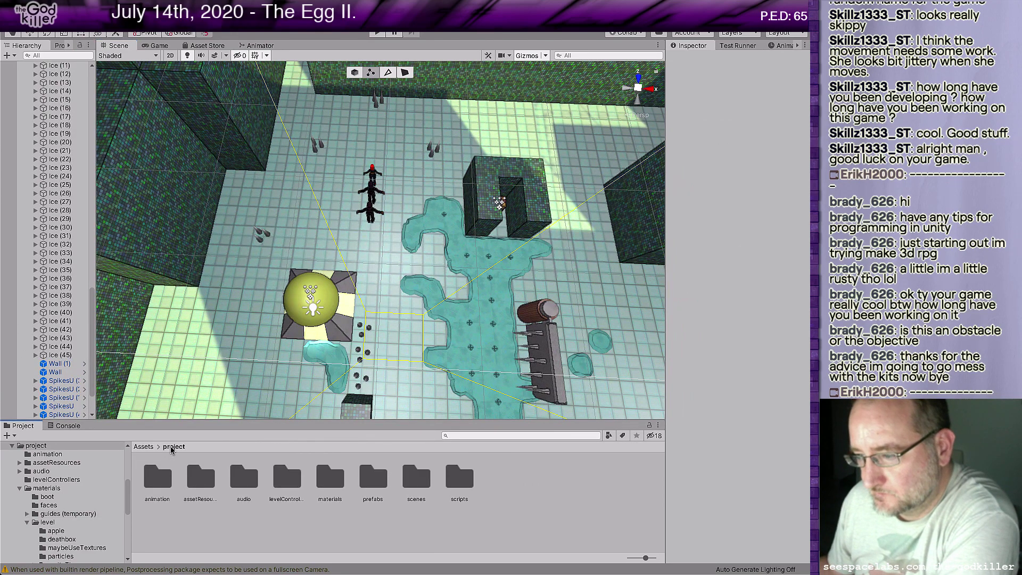
left_click(143, 447)
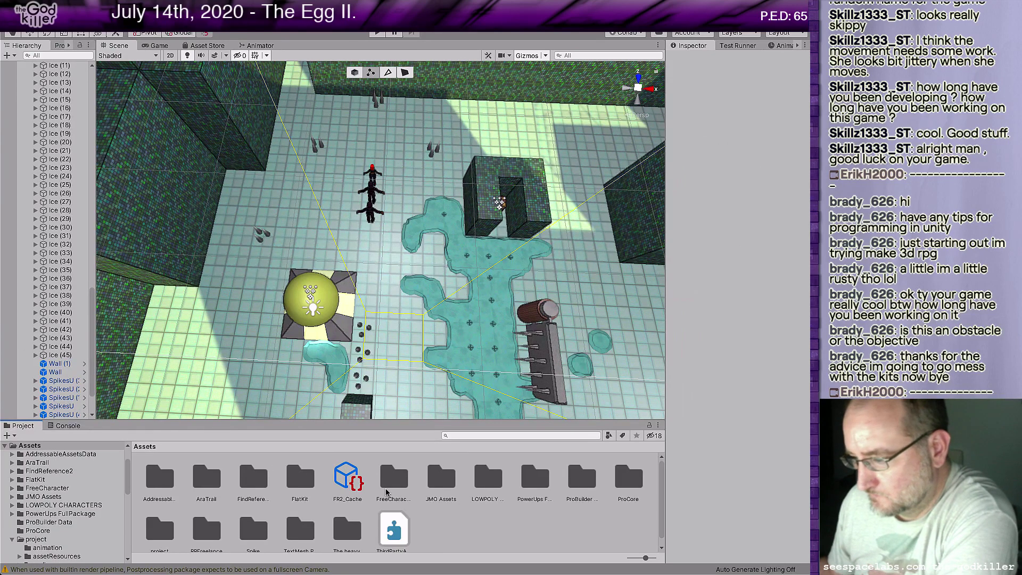
scroll(404, 500, "down", 1)
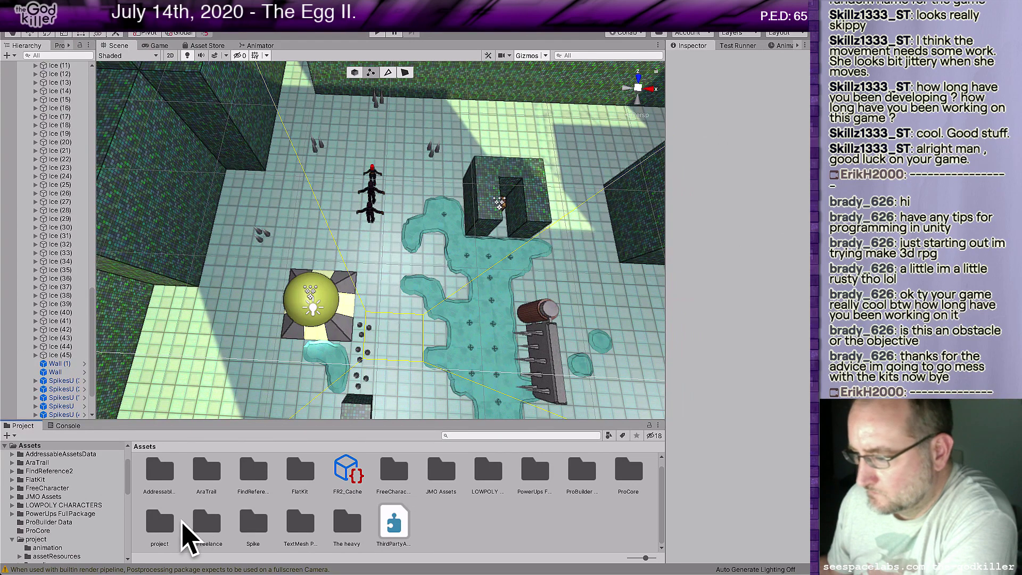
double_click(159, 524)
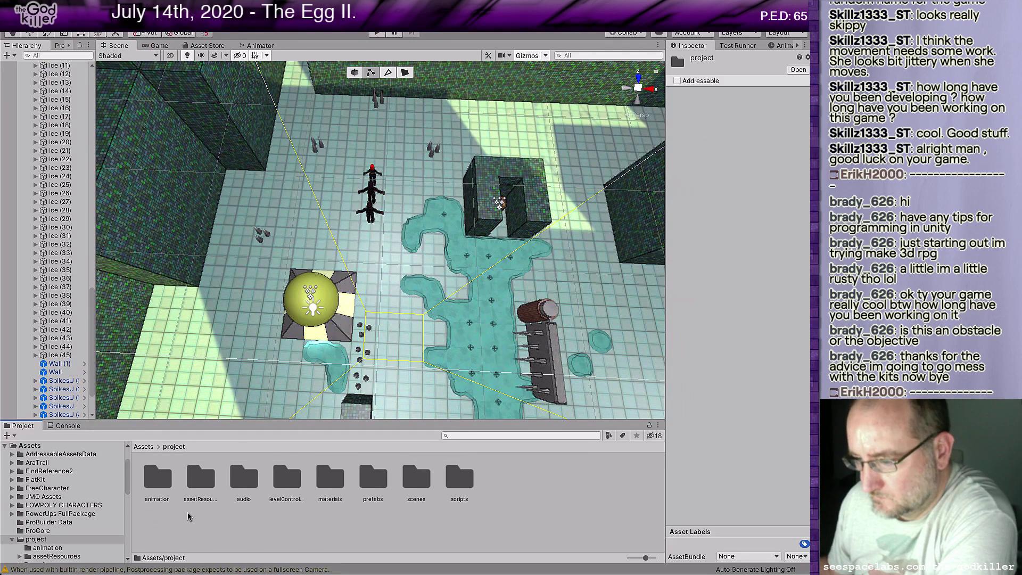
double_click(371, 482)
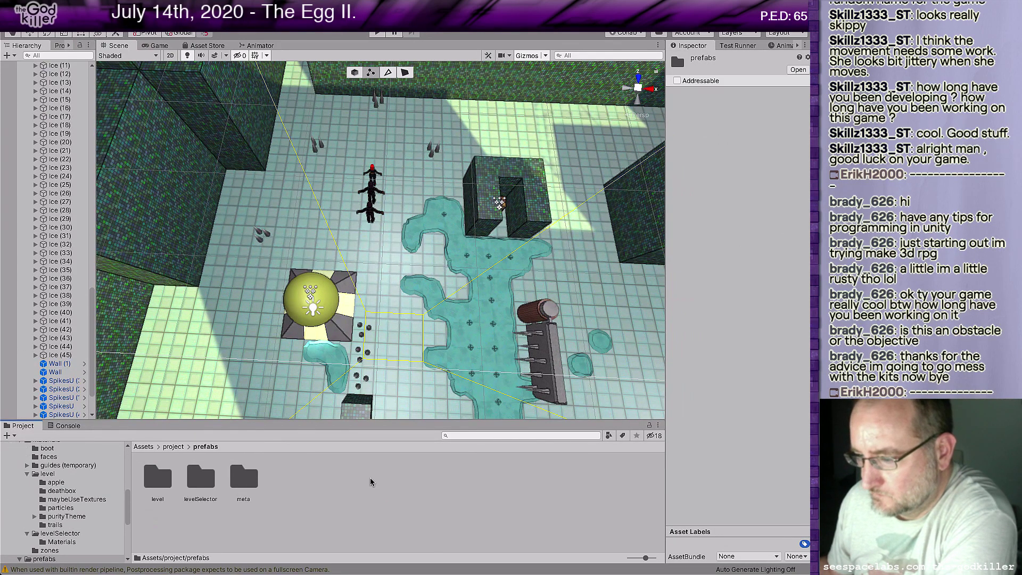
double_click(157, 478)
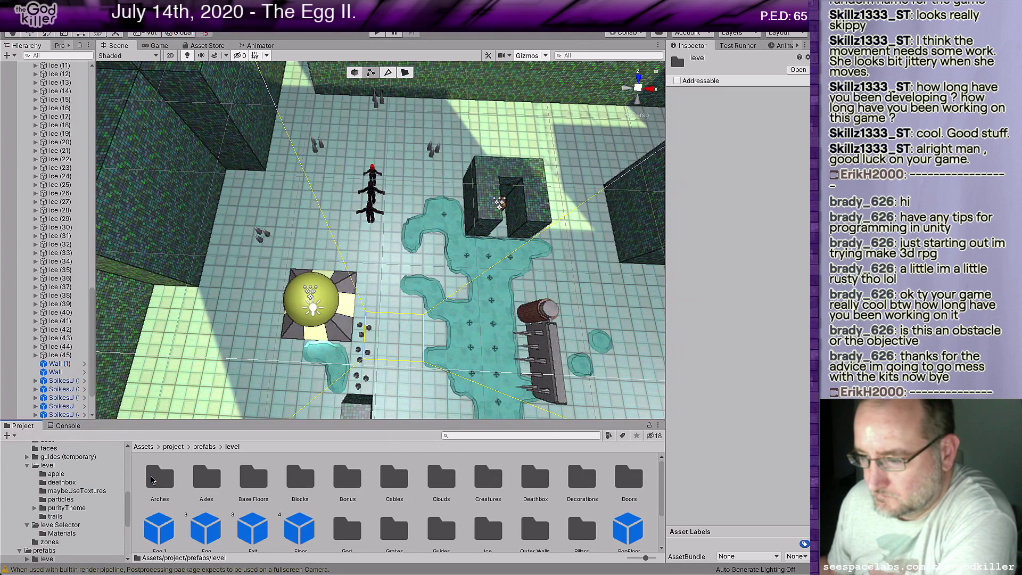
scroll(154, 495, "down", 1)
Place an Egg 1 prefab instance on the floor beside the existing egg and move it to about X 25.9, Z 7.88
left_click(155, 512)
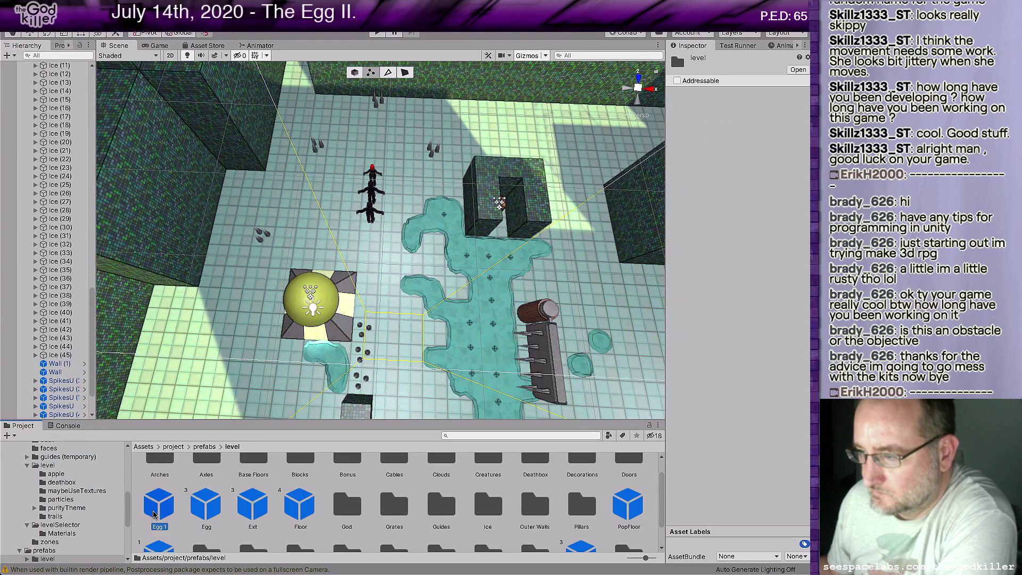
left_click_drag(155, 514, 307, 216)
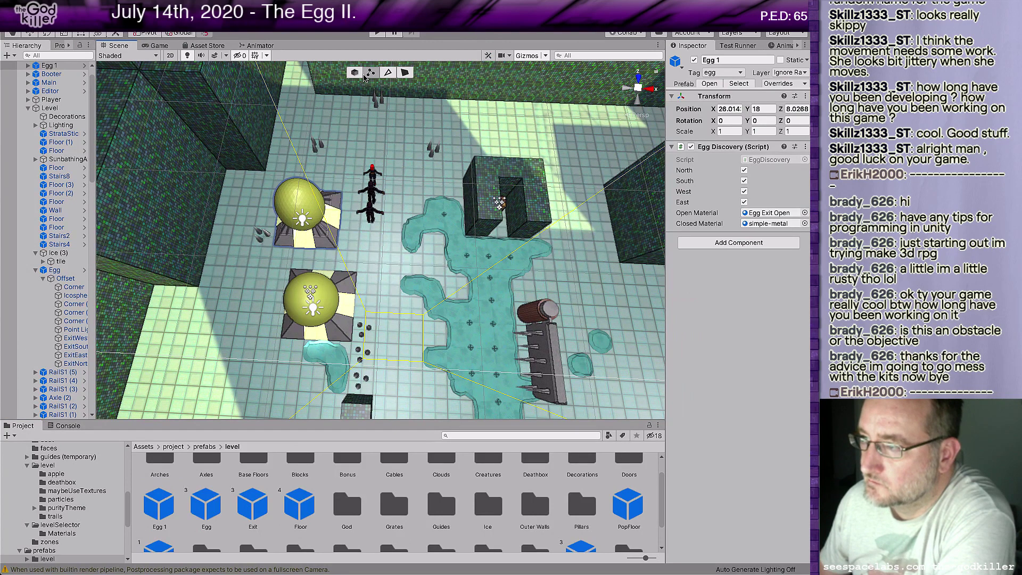
key("w")
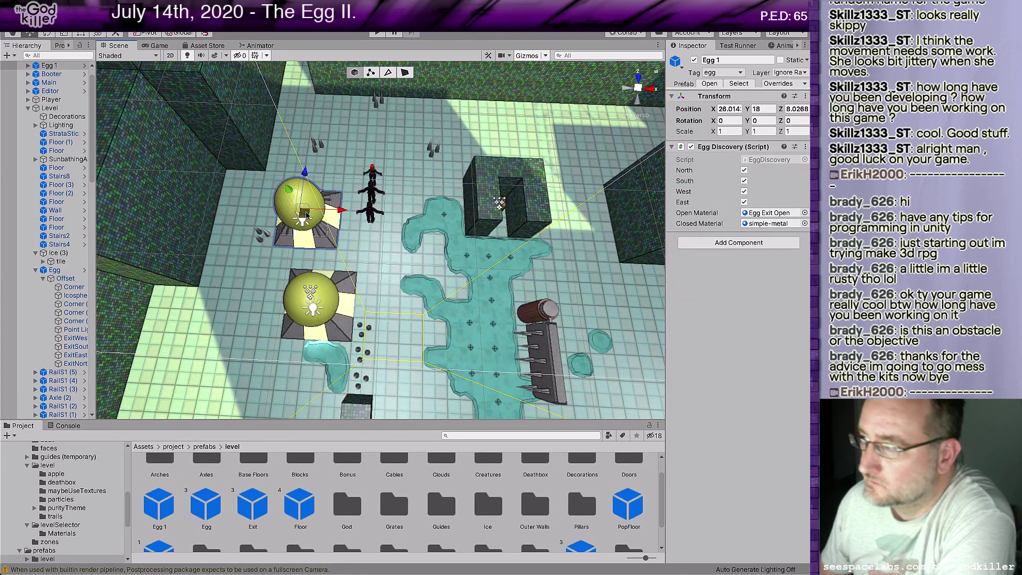
left_click_drag(307, 215, 302, 218)
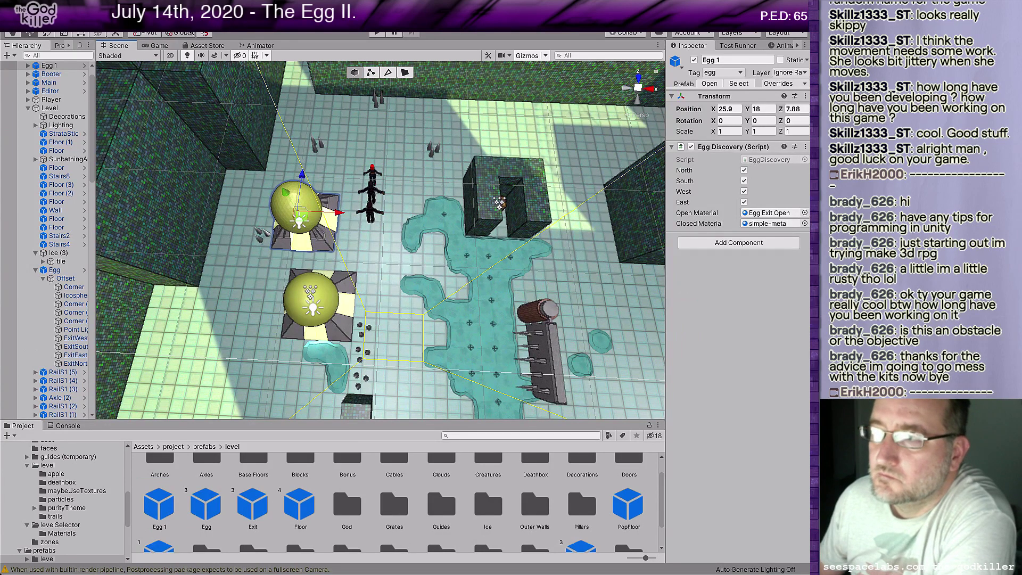
Snap the Egg 1 instance to the grid at X 26, Z 8 and examine it beside the existing egg
left_click(204, 33)
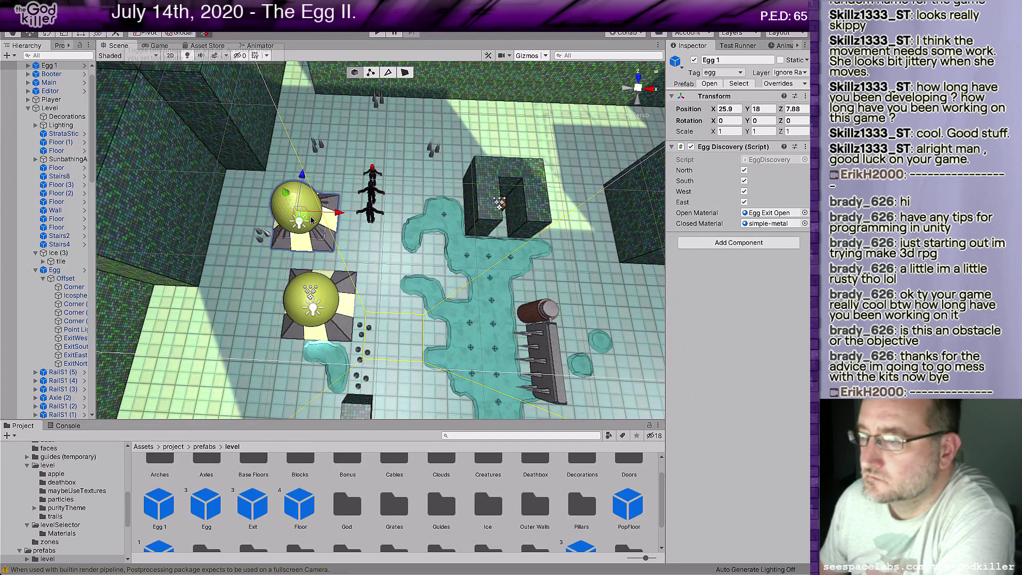
left_click_drag(306, 221, 307, 222)
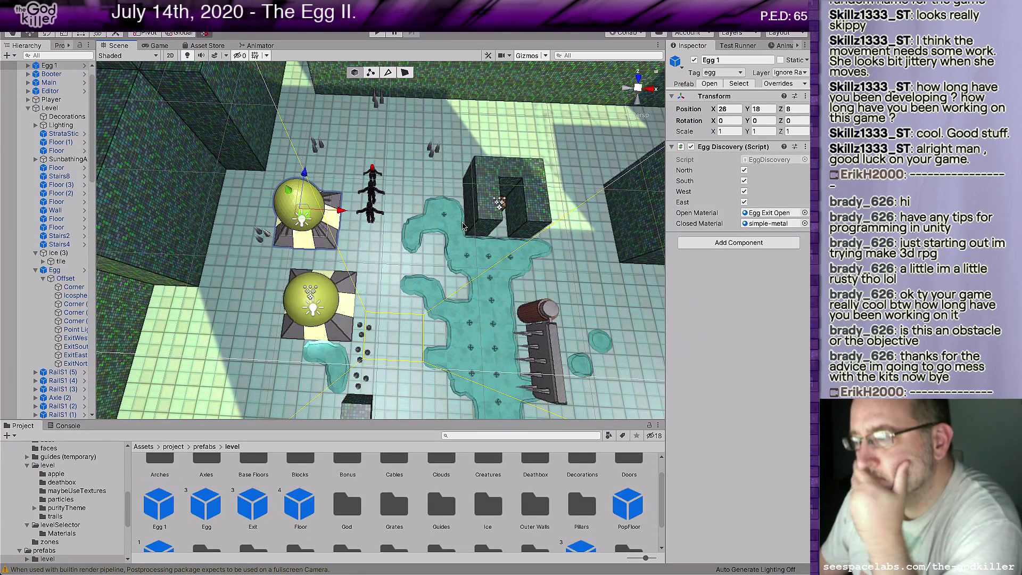
scroll(347, 257, "up", 4)
middle_click_drag(318, 261, 402, 251)
scroll(410, 277, "down", 1)
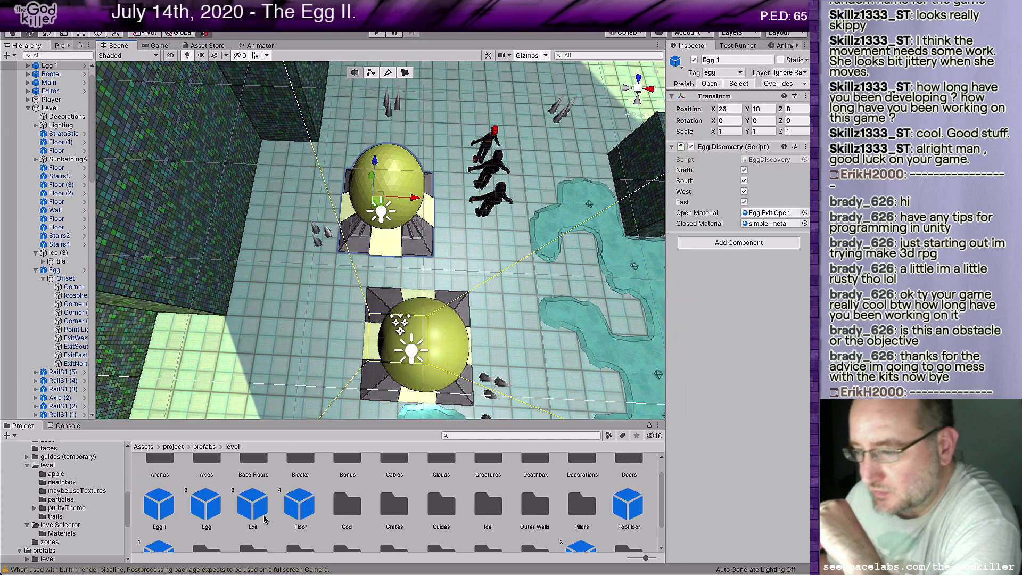
Open the Egg 1 prefab for editing and pick the Icosphere egg mesh in face selection mode
double_click(158, 508)
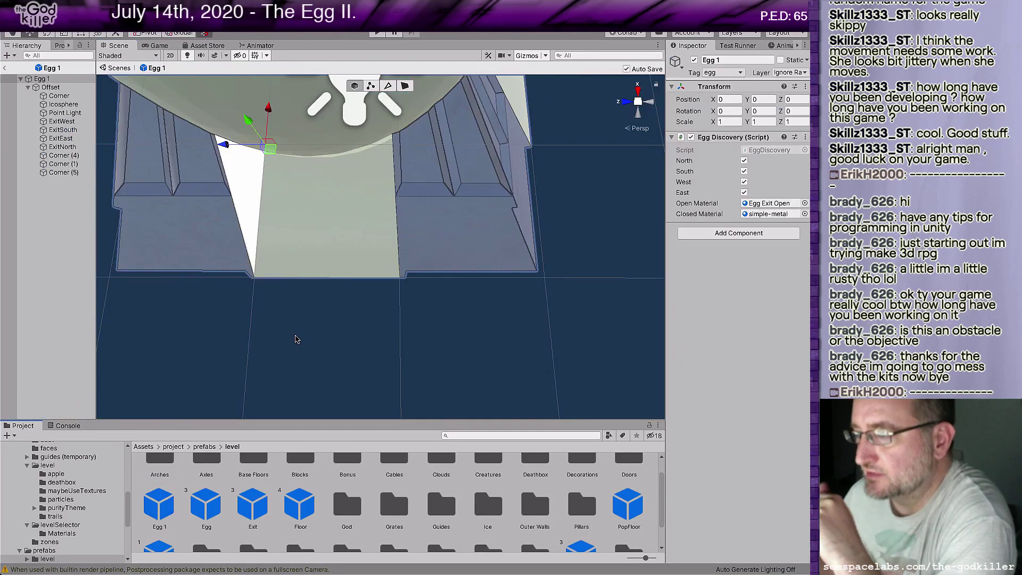
scroll(288, 314, "down", 5)
scroll(287, 312, "up", 2)
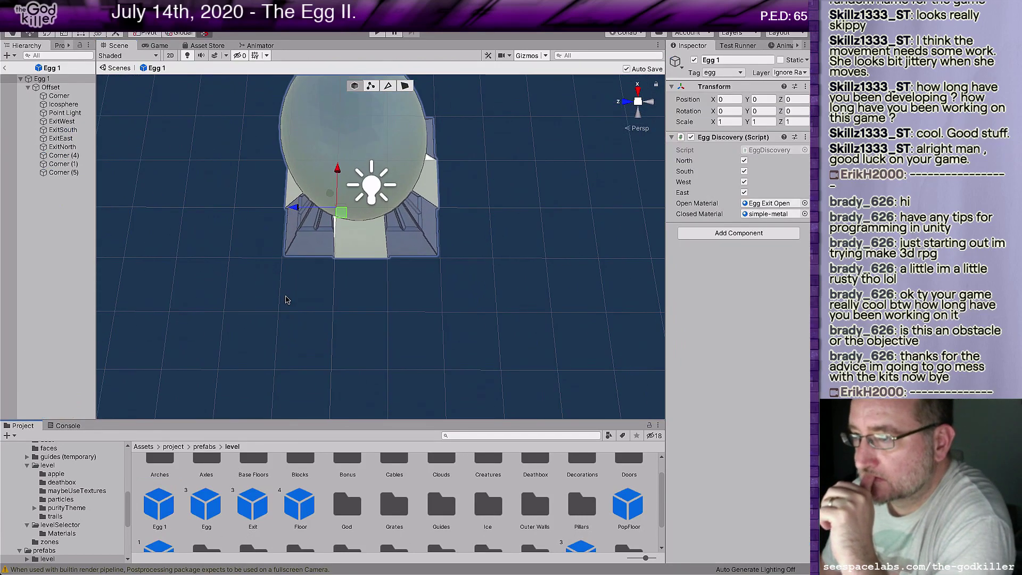
left_click(404, 86)
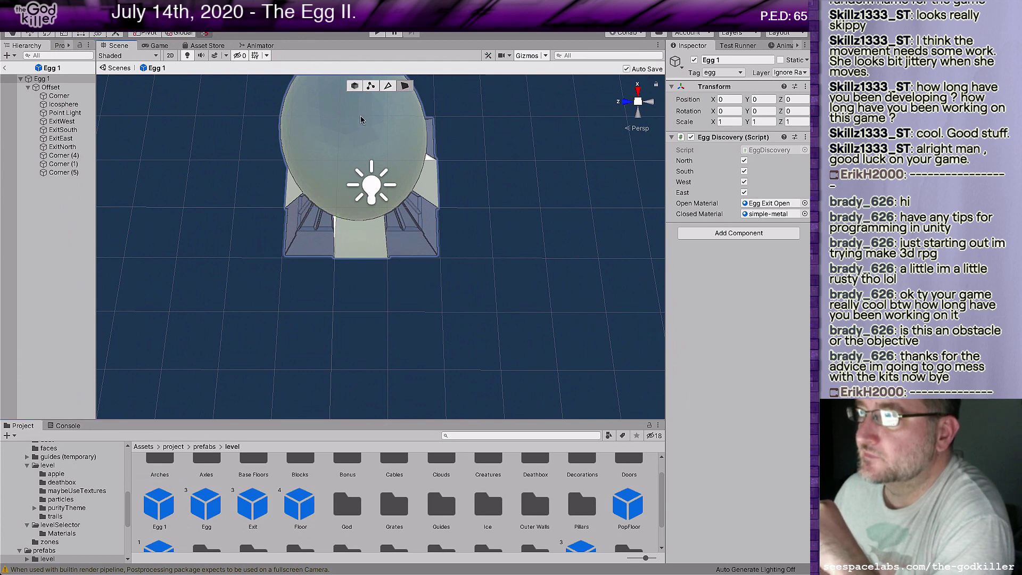
left_click(344, 148)
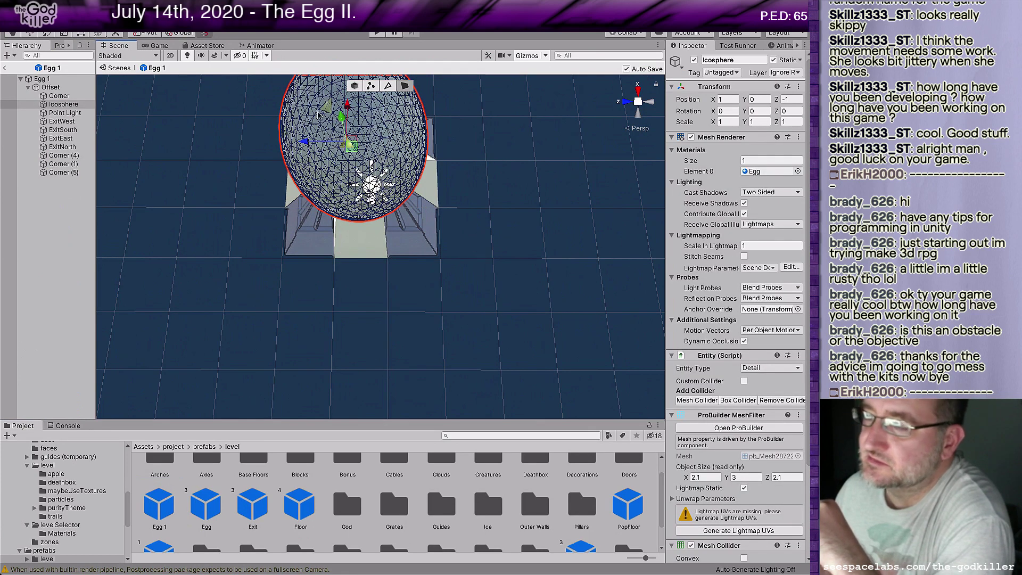
Use ProBuilder's Grow Selection, restricted to a Max Angle of 90, to select the faces across the Icosphere
left_click(57, 45)
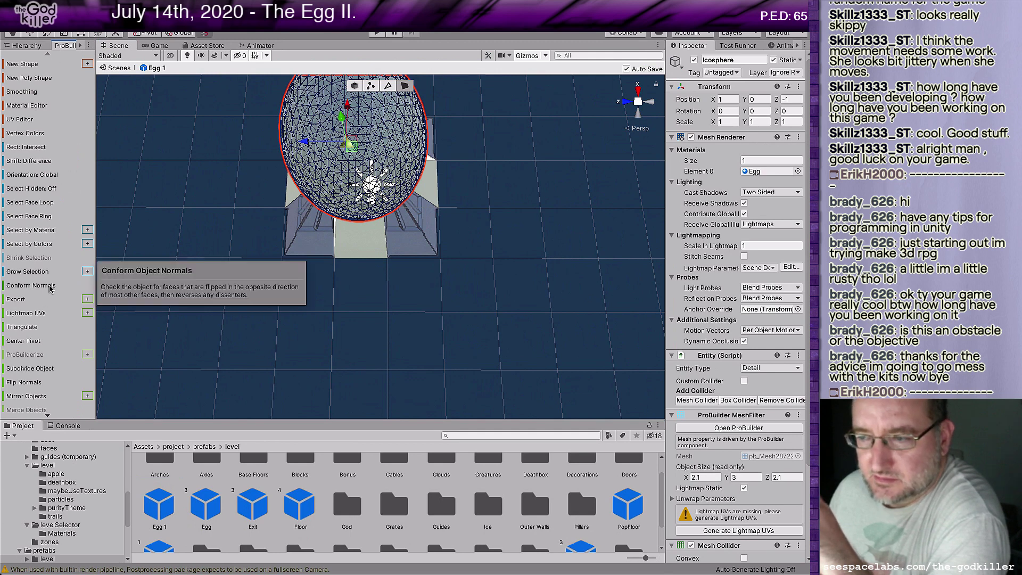
left_click(87, 271)
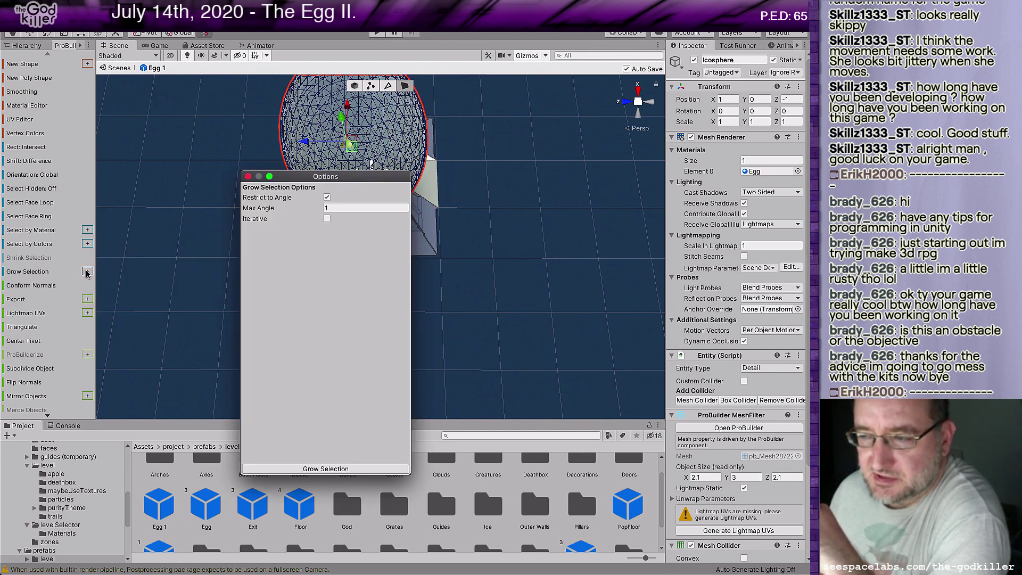
left_click(337, 208)
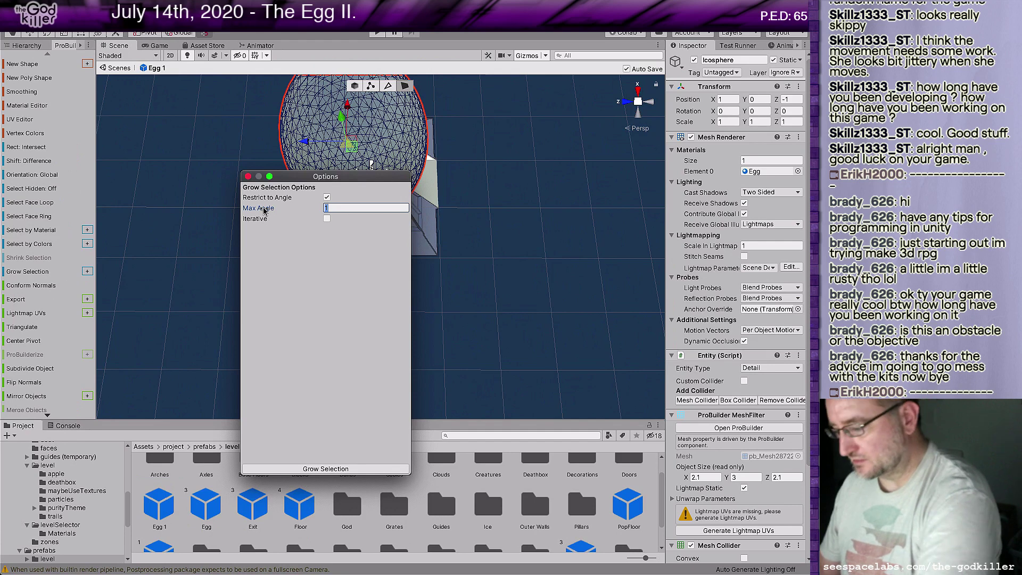
type("9")
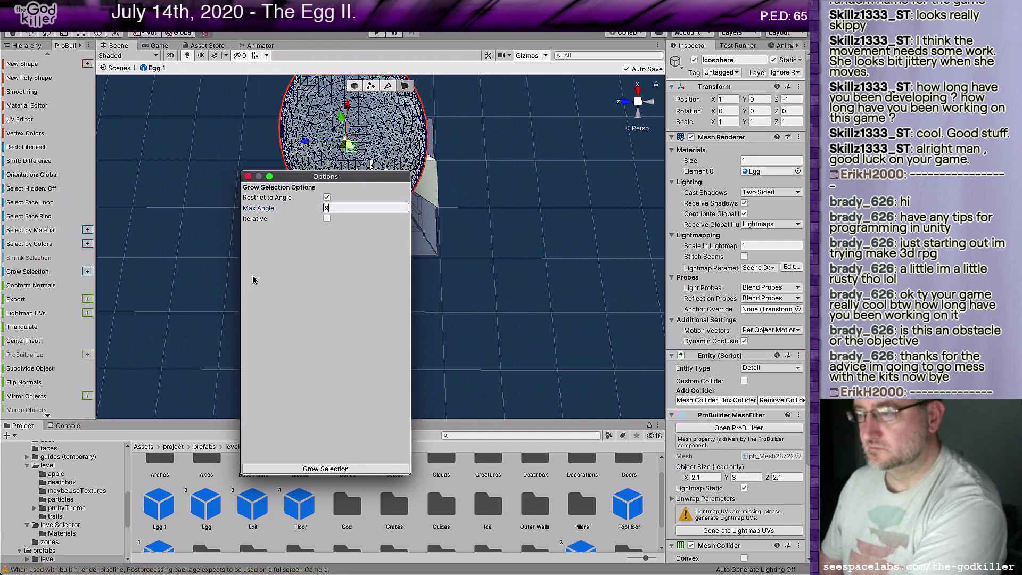
type("0")
left_click(319, 469)
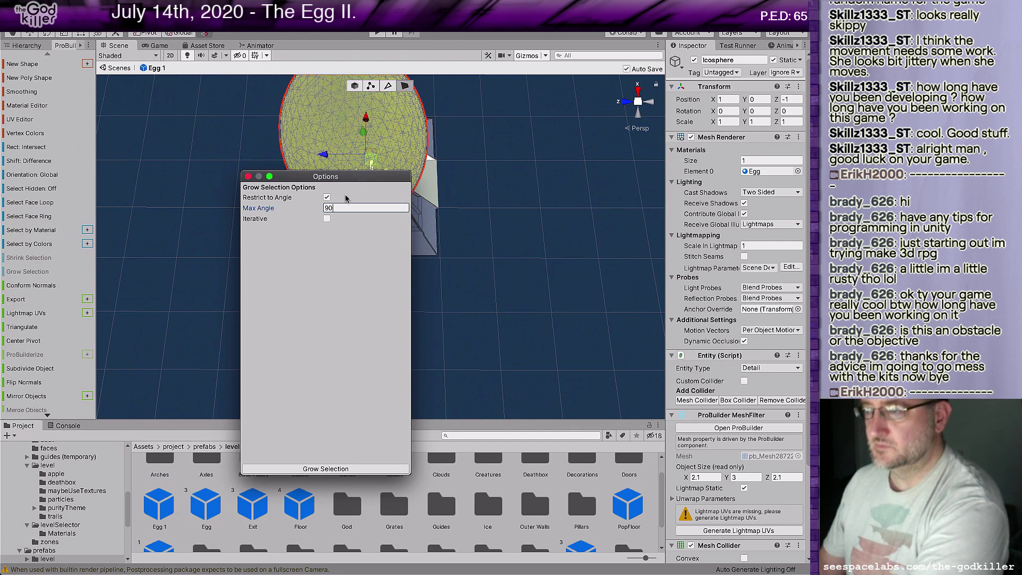
left_click(305, 208)
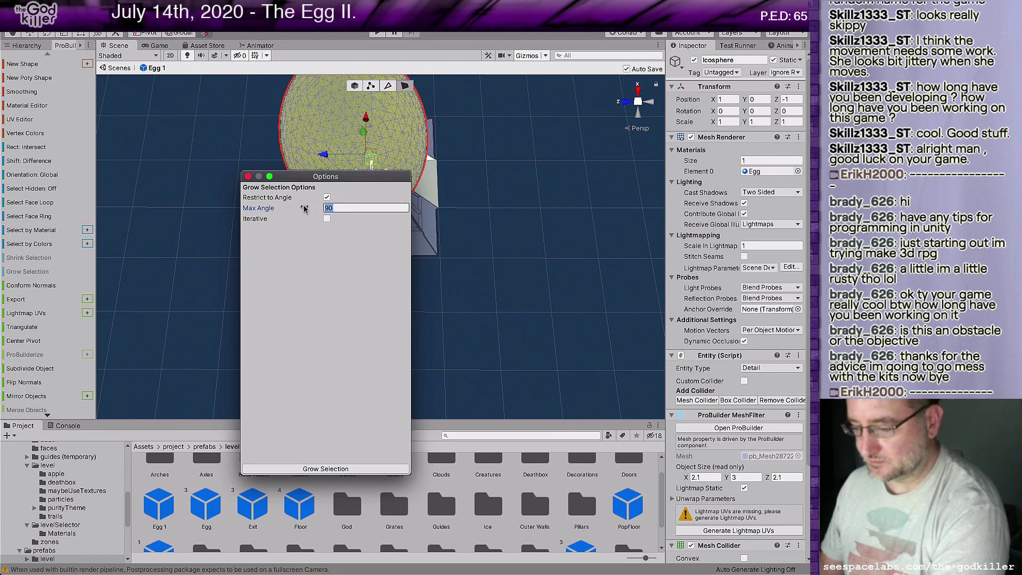
left_click(248, 176)
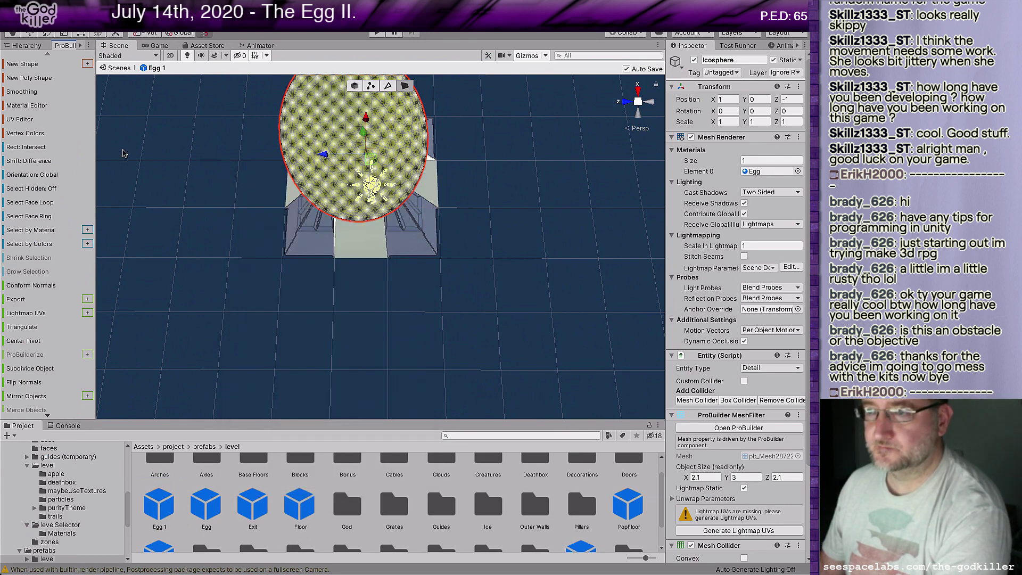
Assign the selected Icosphere faces to smoothing group 1 and return to the level scene
left_click(32, 106)
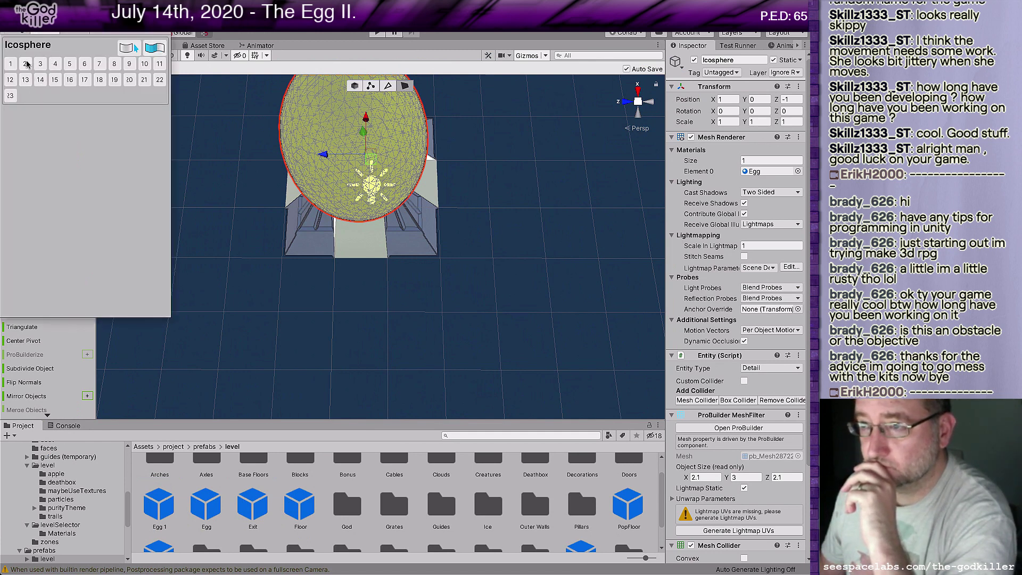
left_click(12, 63)
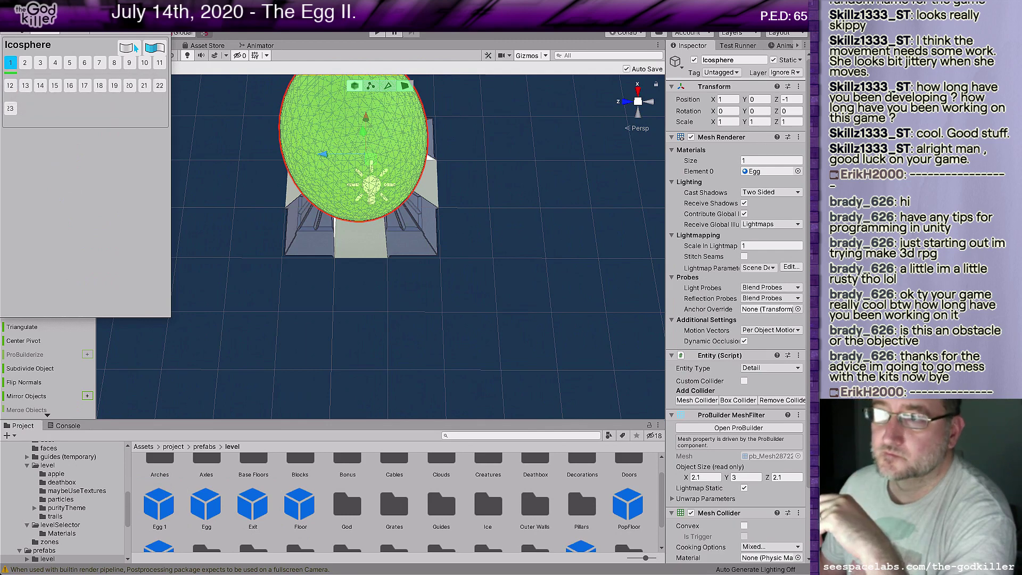
left_click(135, 48)
left_click(119, 69)
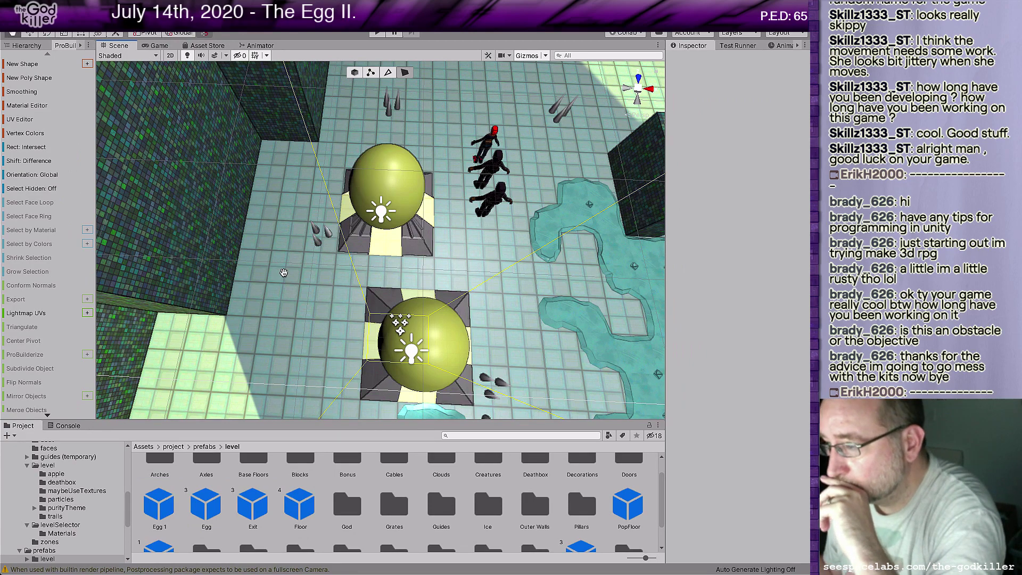
Replace the Egg prefab's contents with the Egg 1 prefab, accepting the replacement, and save the scene
left_click_drag(283, 273, 240, 234)
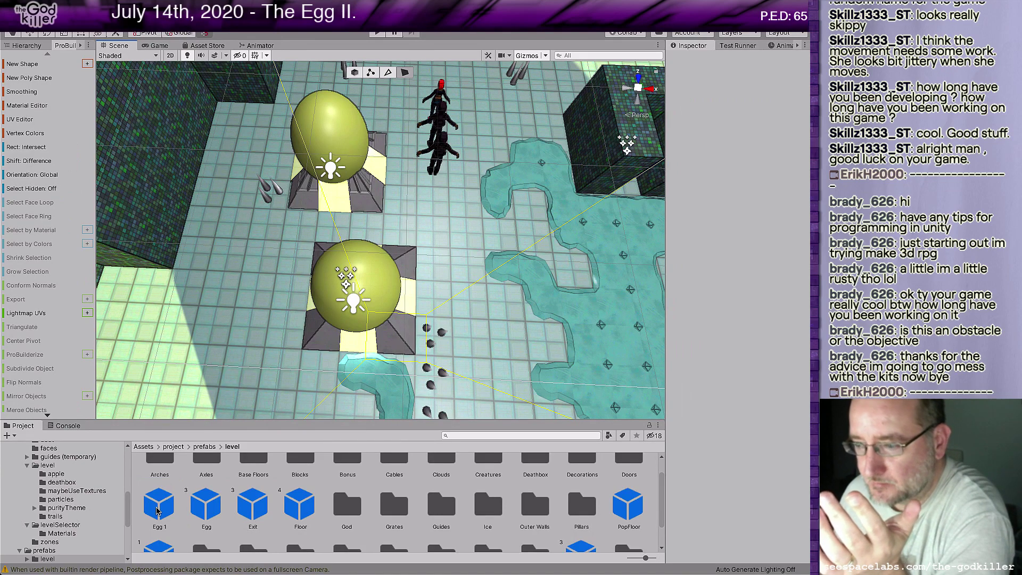
left_click_drag(158, 510, 210, 511)
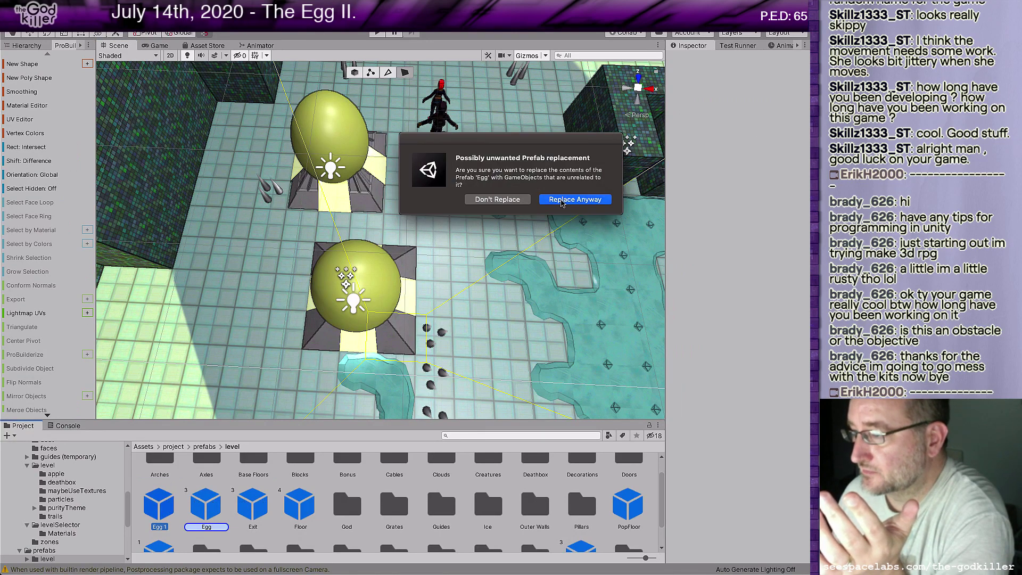
left_click(561, 200)
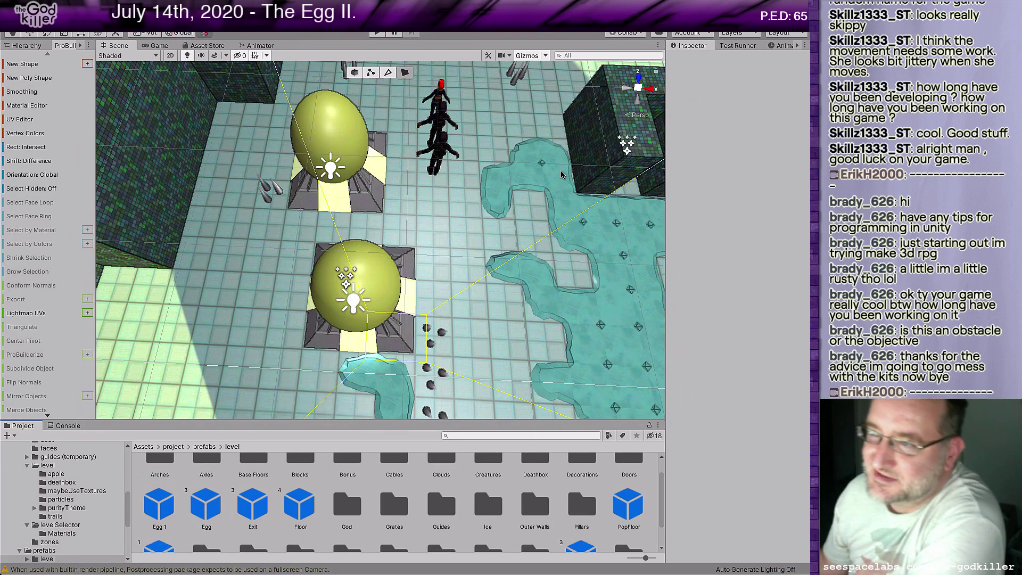
left_click(60, 9)
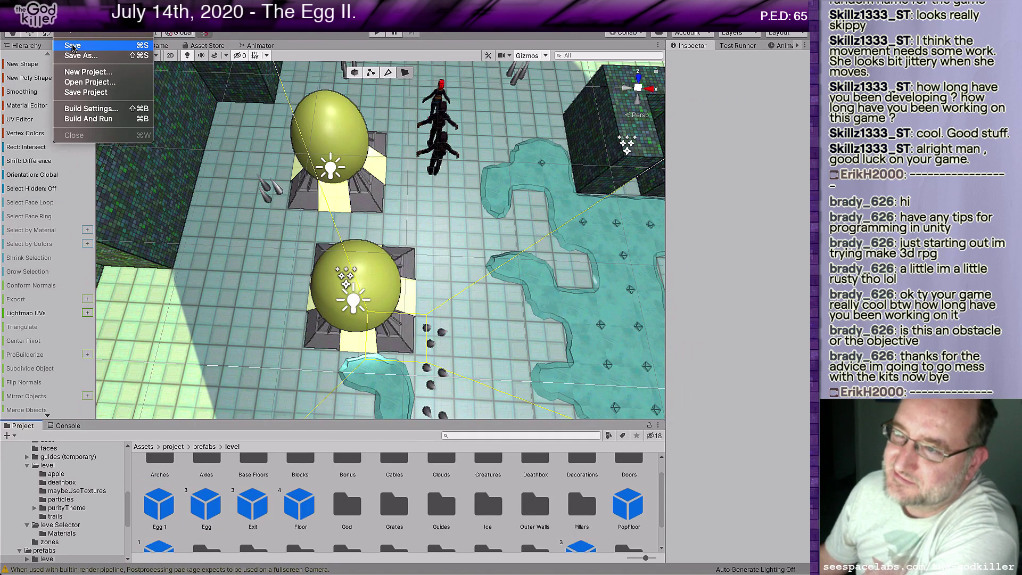
left_click(73, 46)
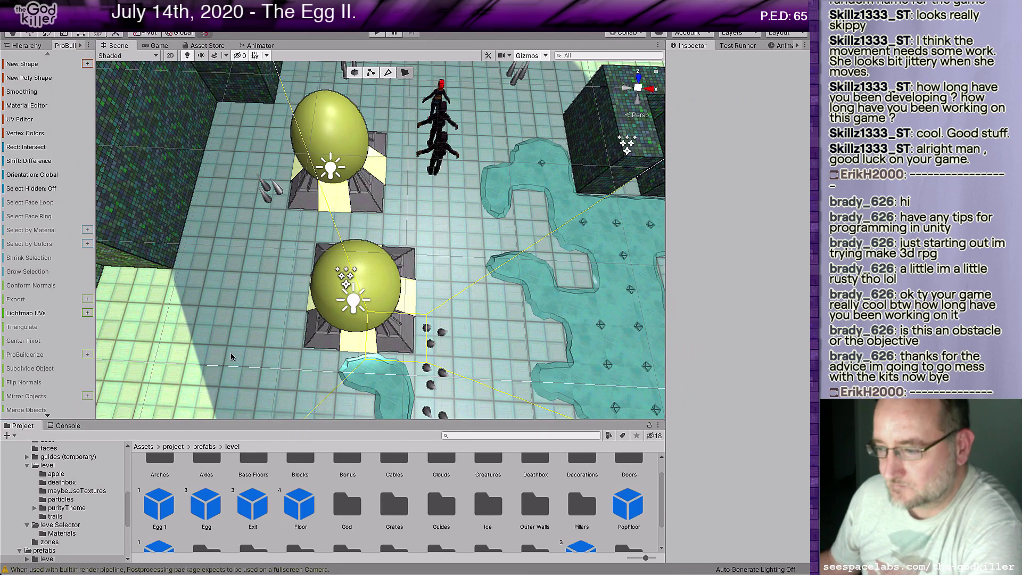
Find the Egg 1 instance by filtering the scene objects for "Egg", delete it, and clear the filter
left_click(329, 136)
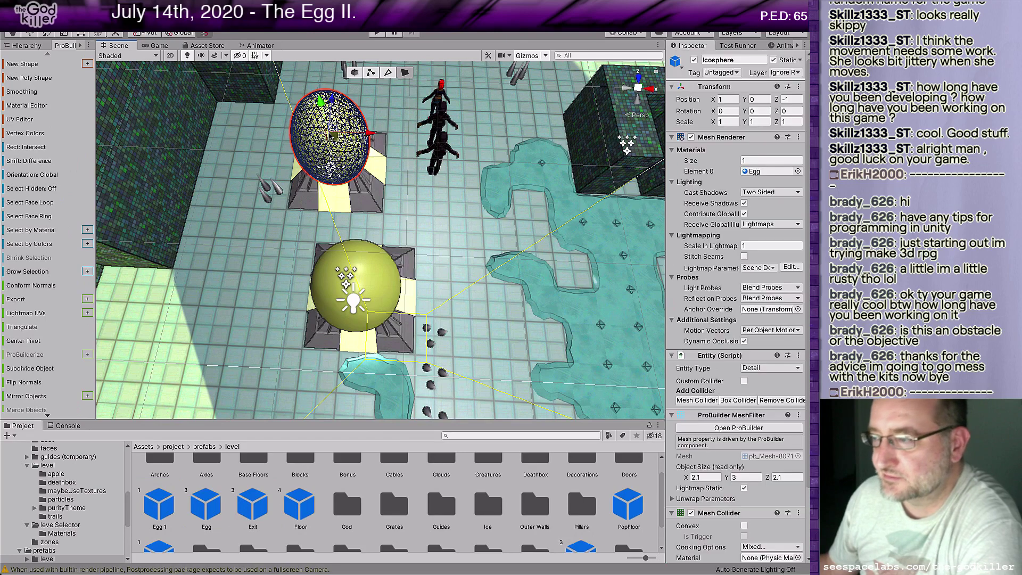
left_click(26, 46)
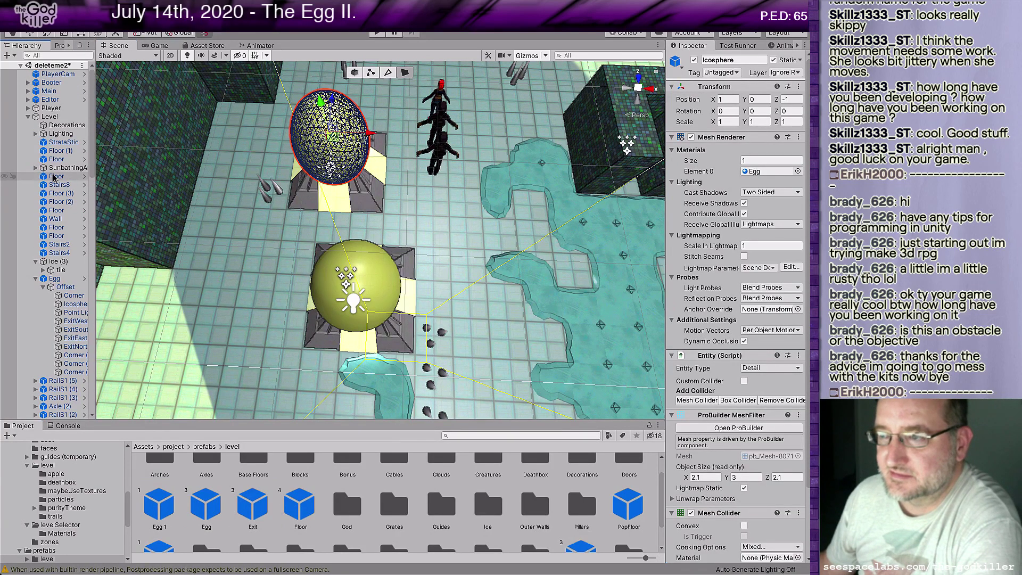
scroll(54, 178, "down", 15)
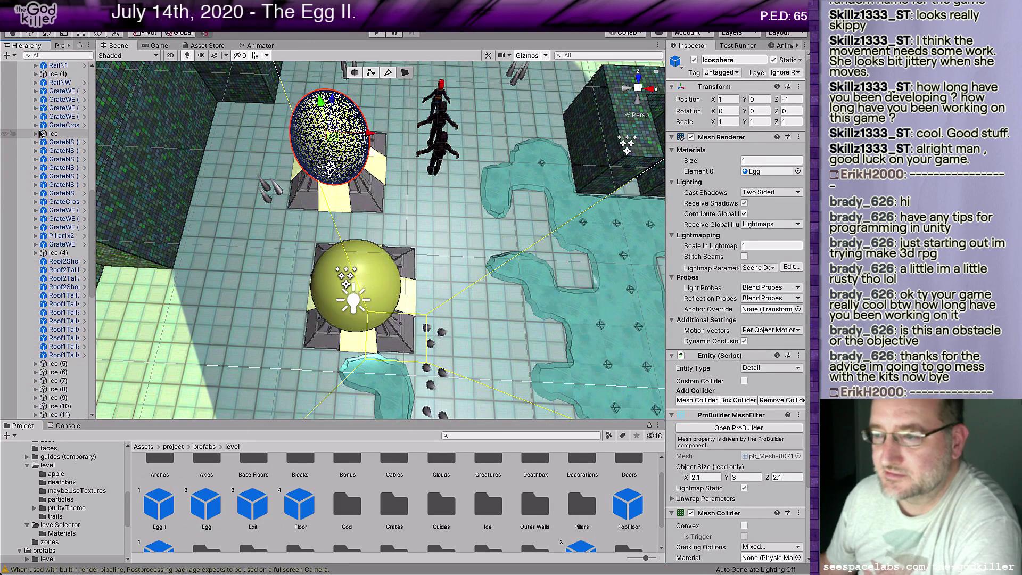
scroll(40, 133, "up", 15)
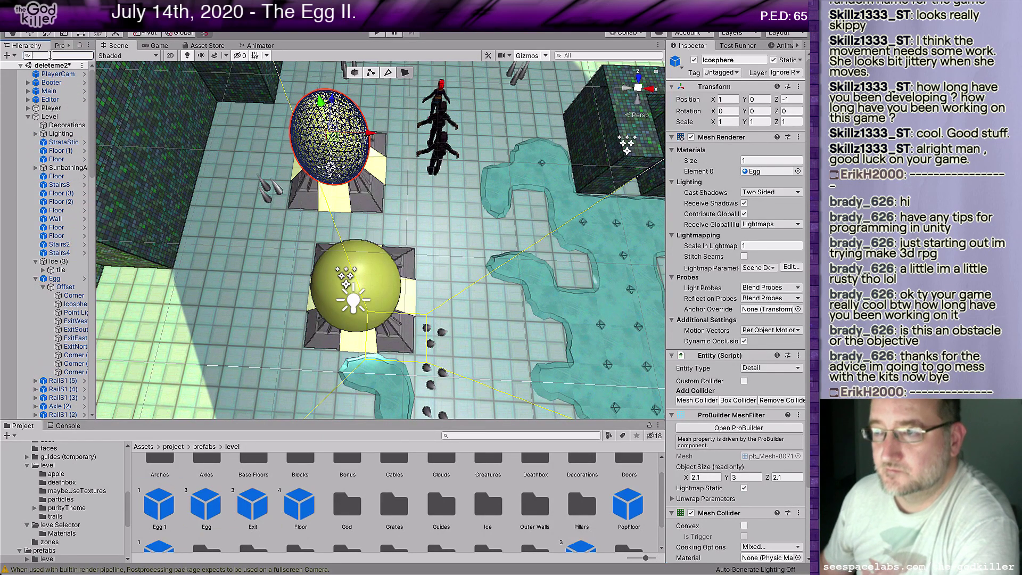
type("Egg")
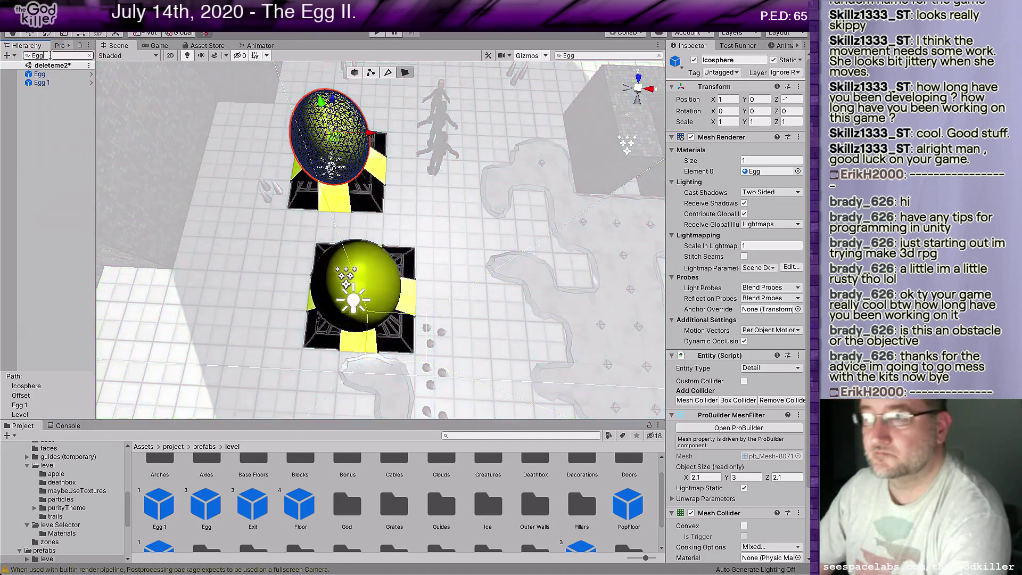
left_click(41, 83)
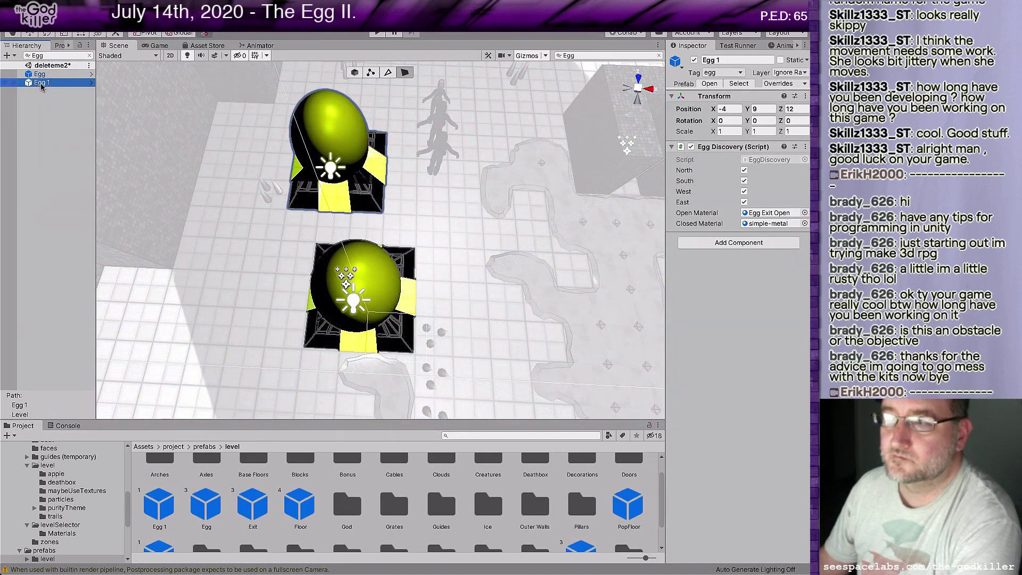
right_click(42, 85)
left_click(64, 136)
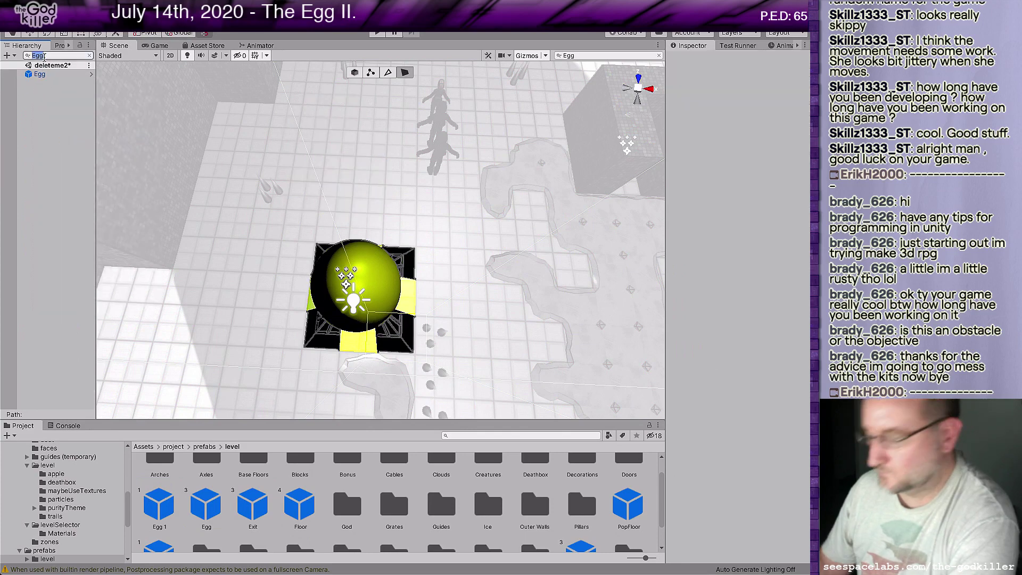
key("BackSpace")
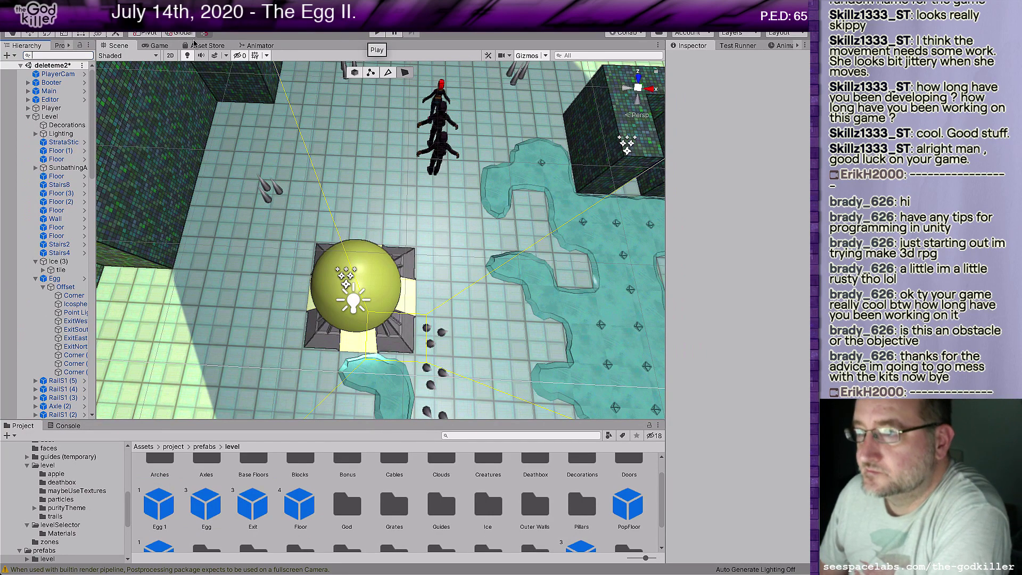
Run the level in the Game view and walk the player around the open floor just north of the egg
left_click(155, 47)
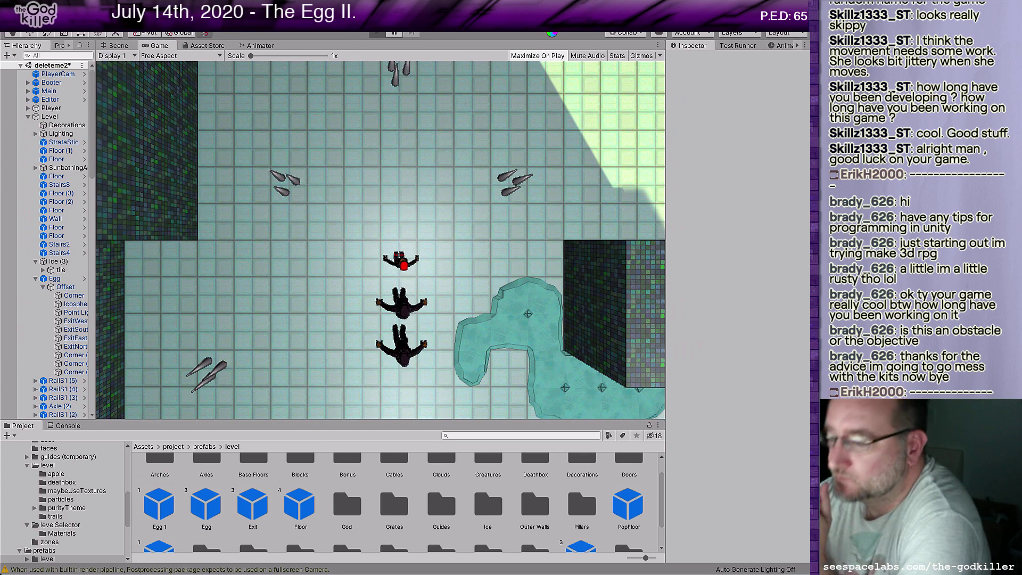
key("ctrl+p")
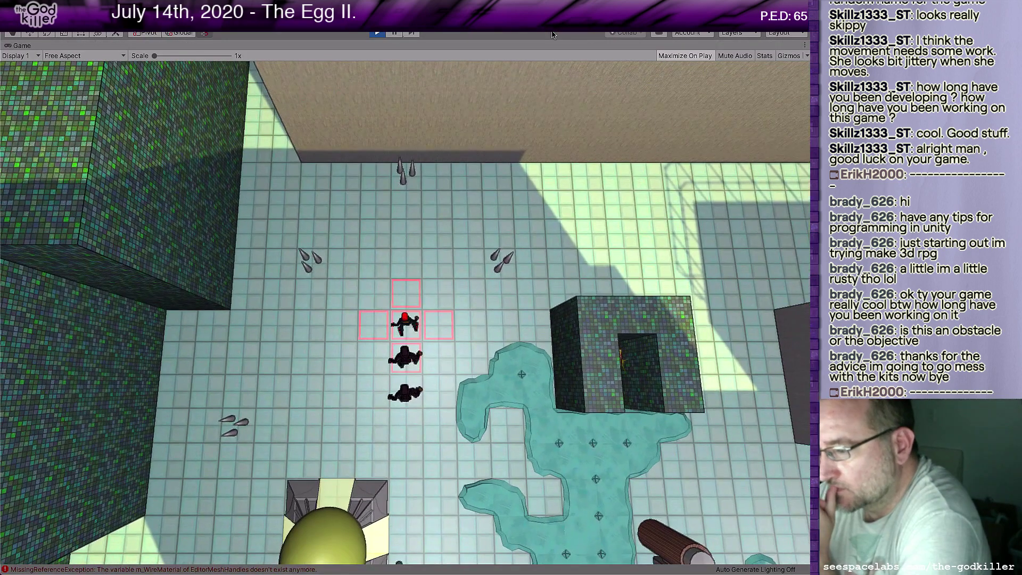
key("w")
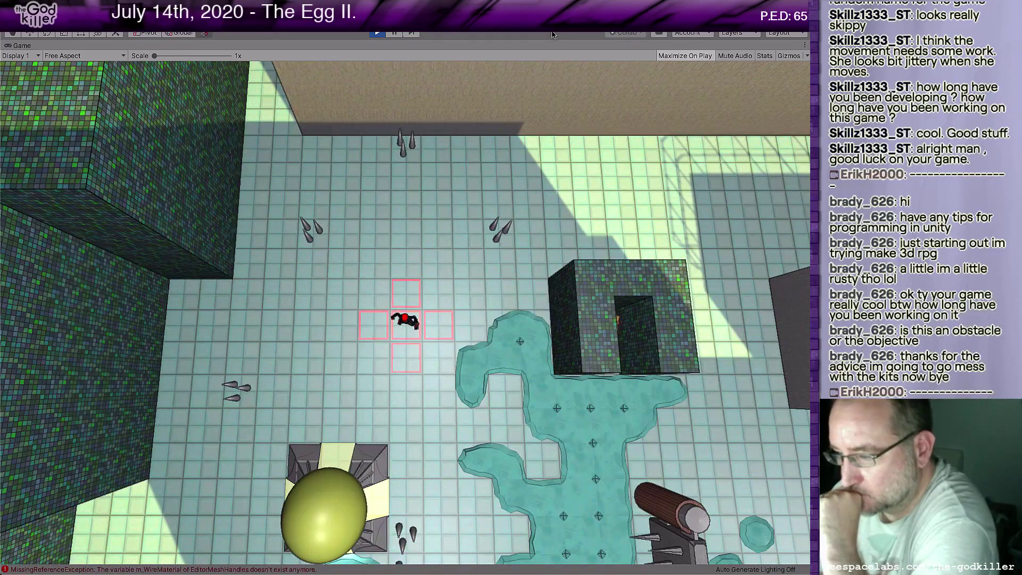
key("s")
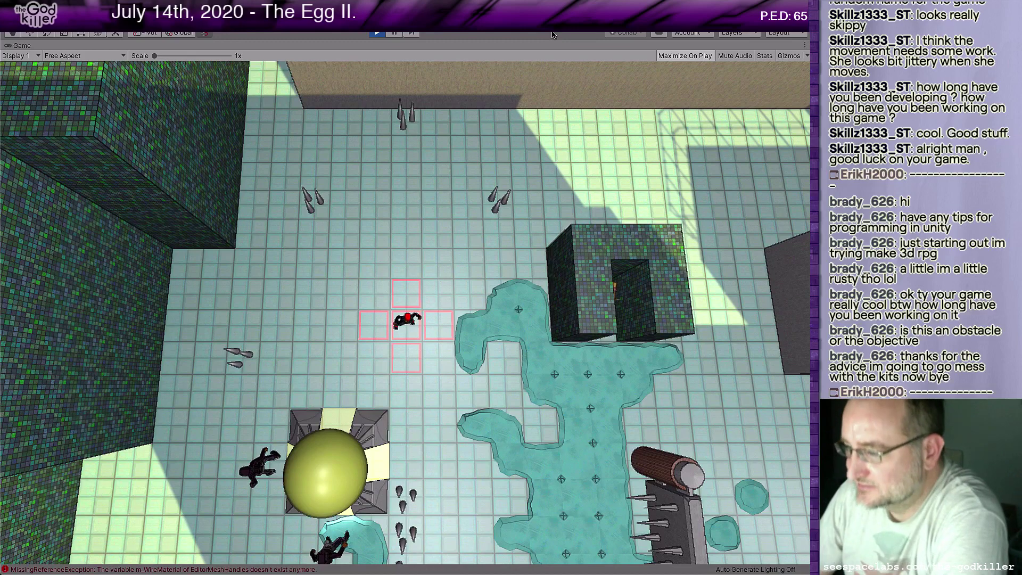
key("a")
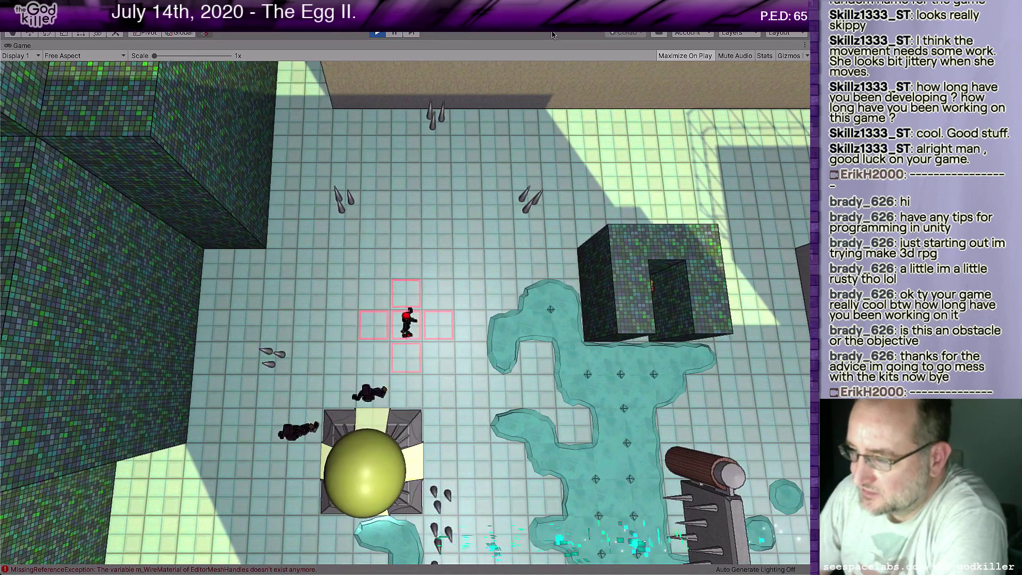
key("a")
key("s")
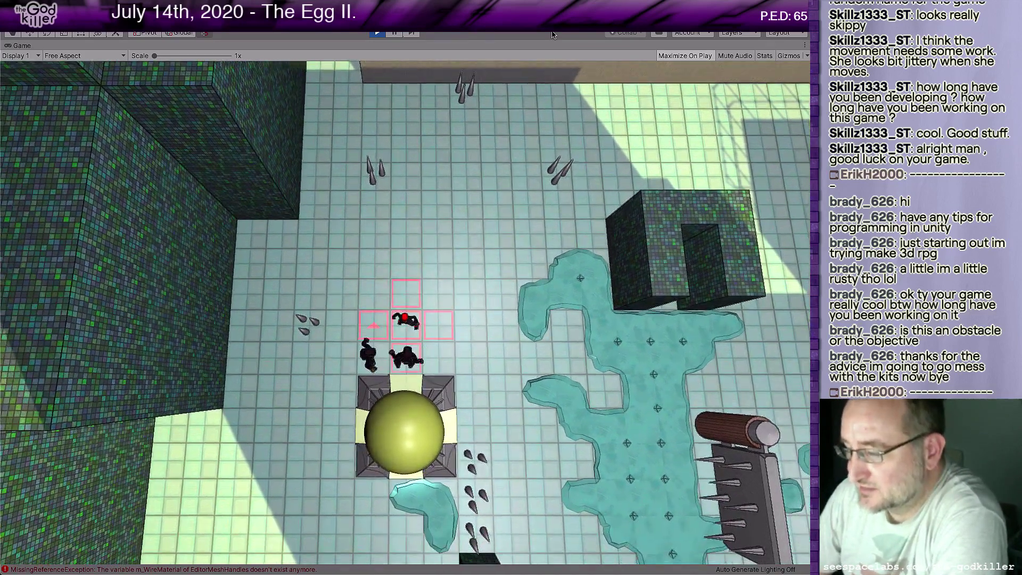
key("w")
key("w")
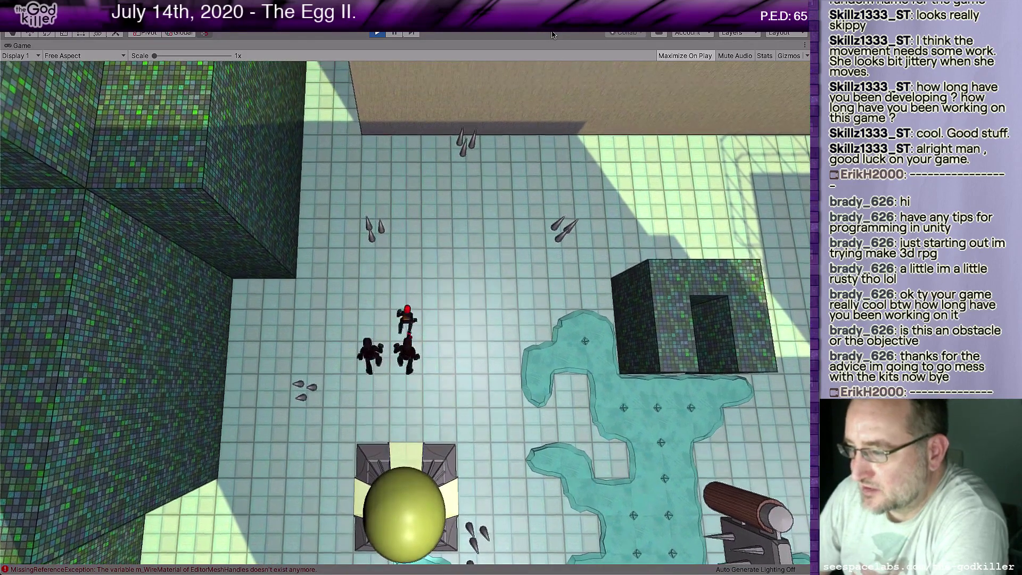
Lead the player west of the egg, down past its south side and around to its east exit beside the spikes
key("a")
key("s")
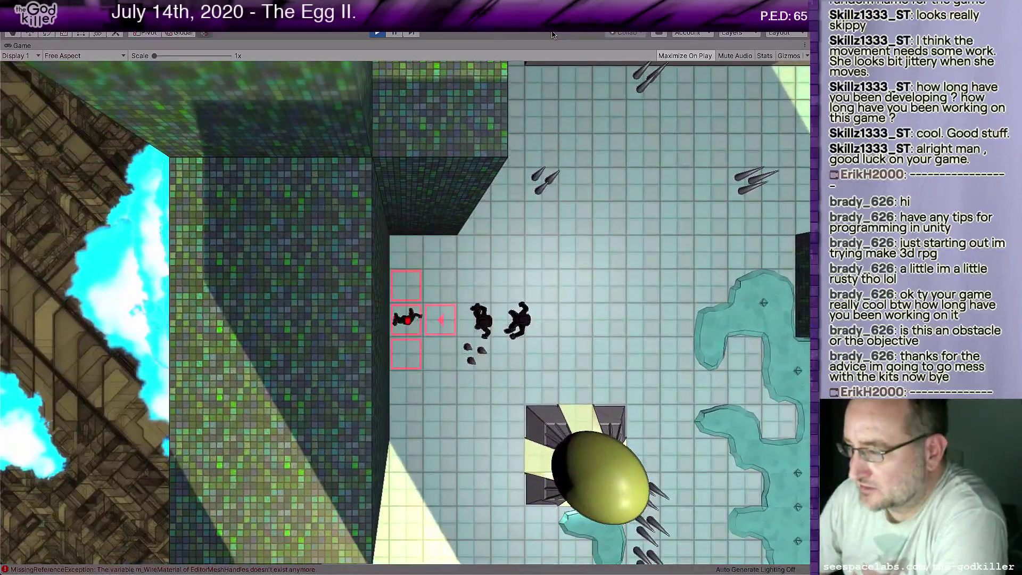
key("s")
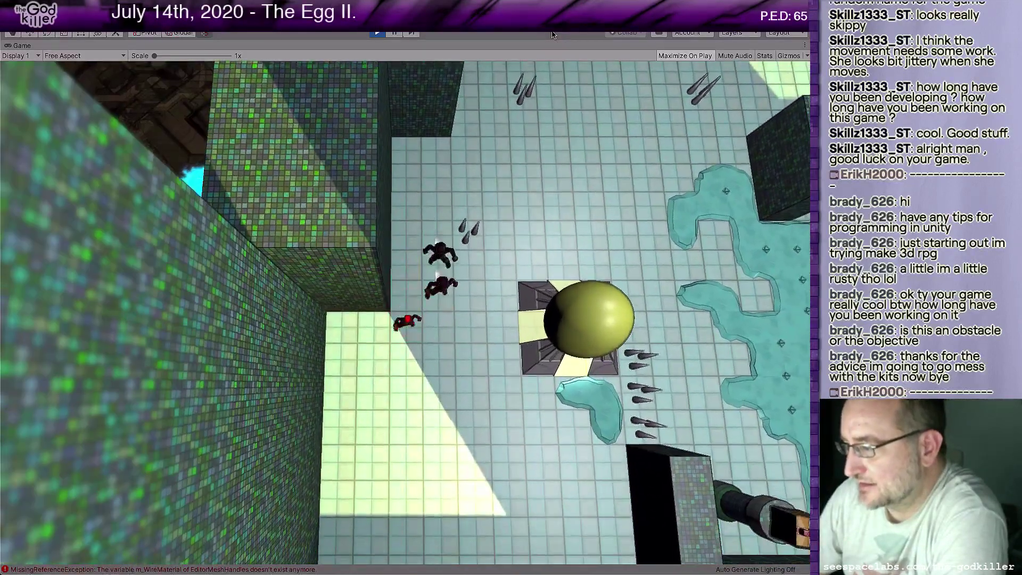
key("d")
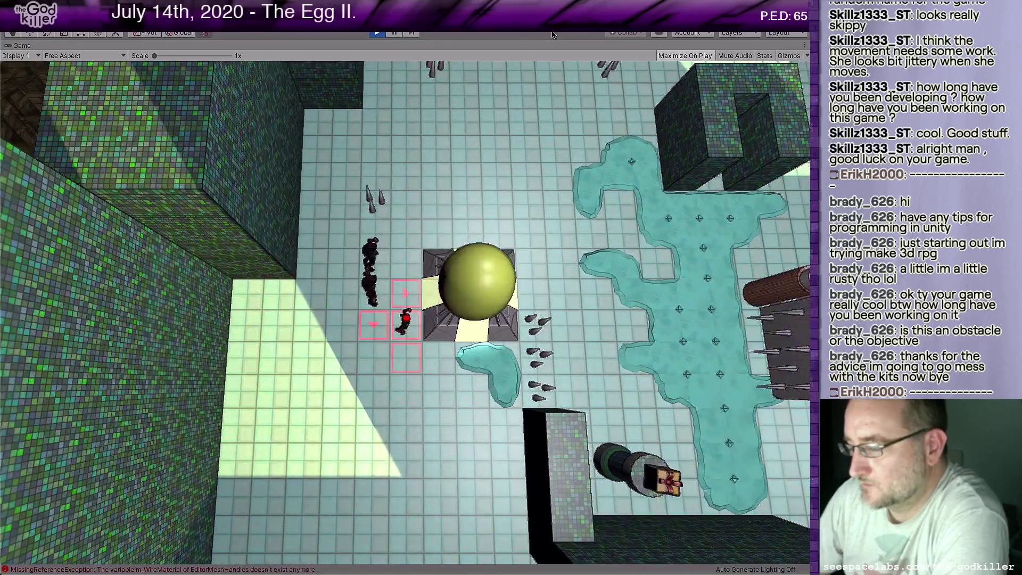
key("s")
key("s")
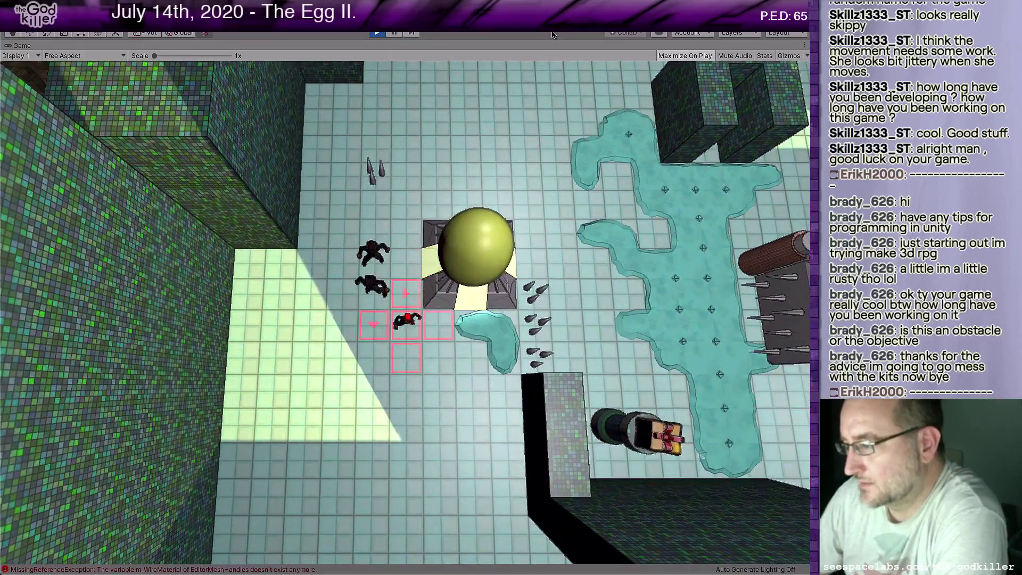
key("d")
key("d")
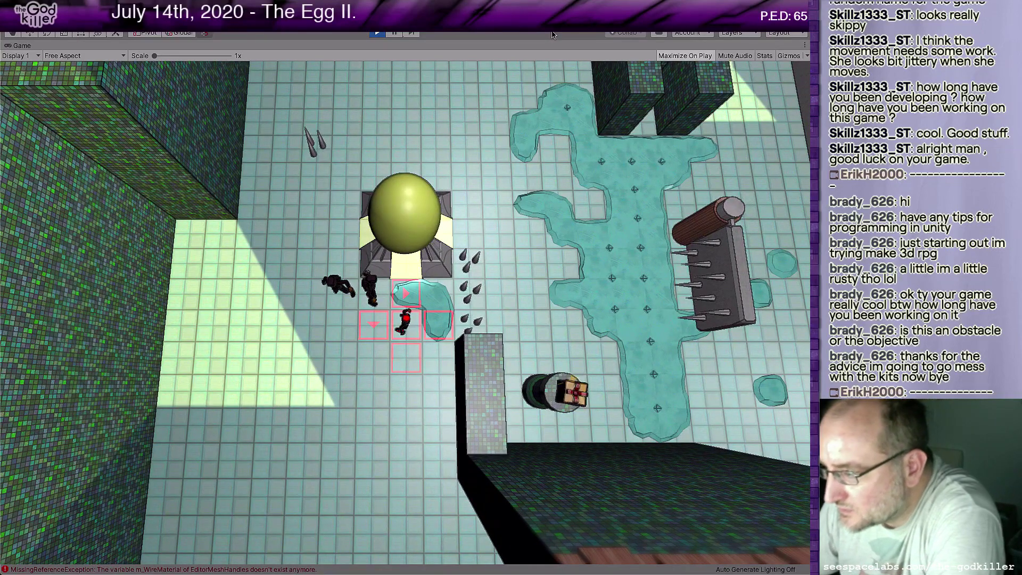
key("d")
key("w")
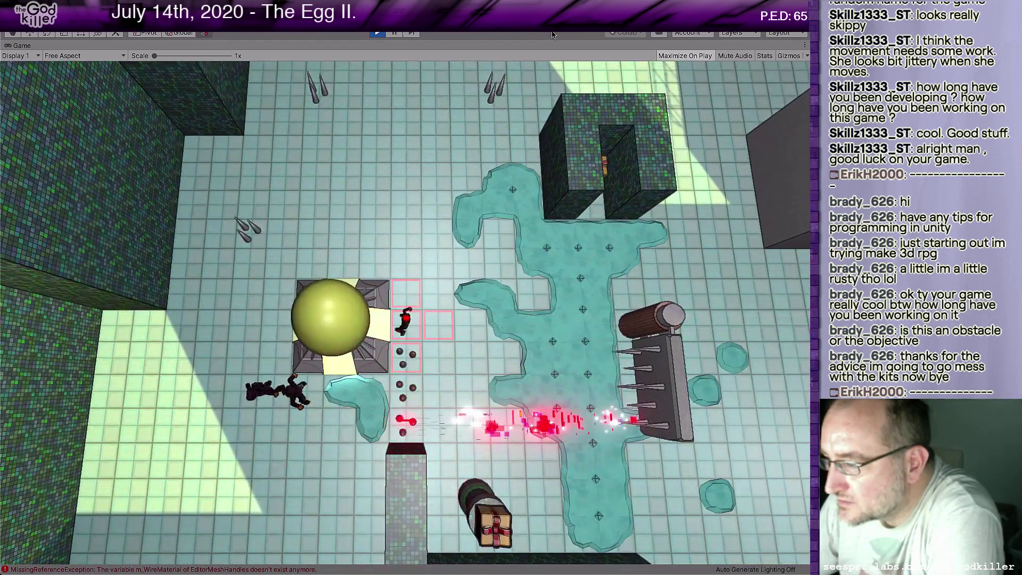
Test movement around the egg by circling its north side and going down its west side to the floor south of it
key("w")
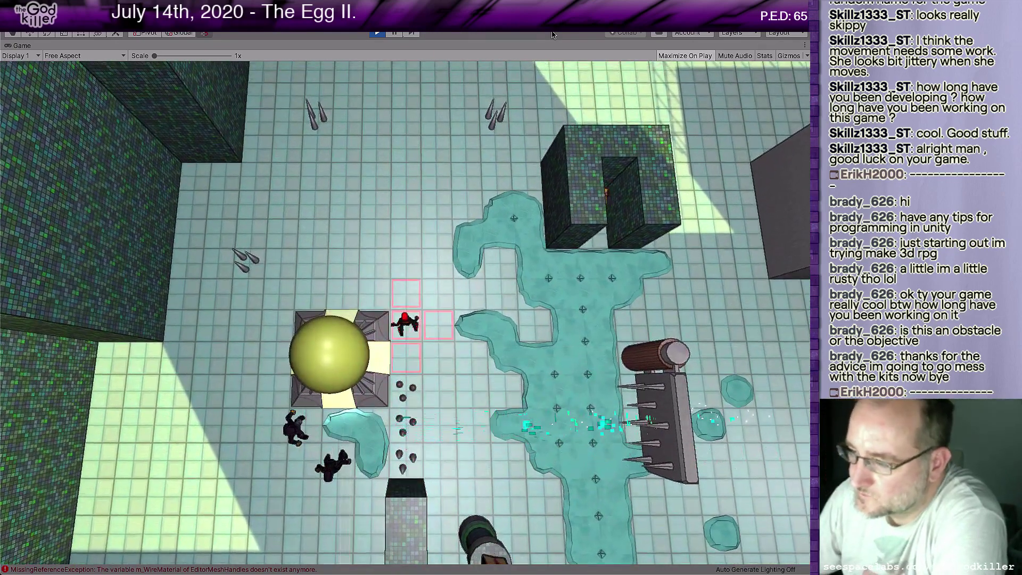
key("w")
key("a")
key("a")
key("a")
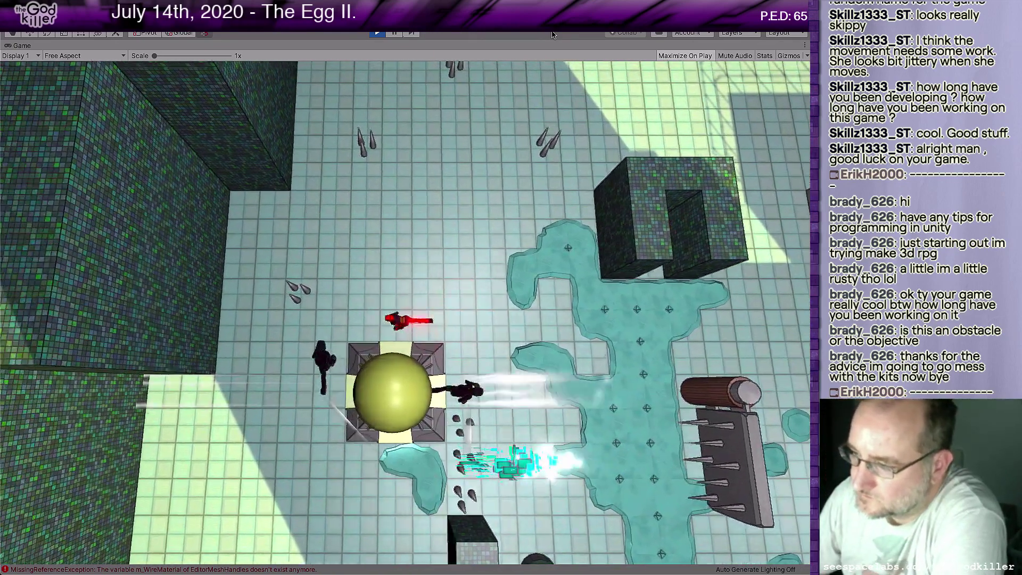
key("a")
key("s")
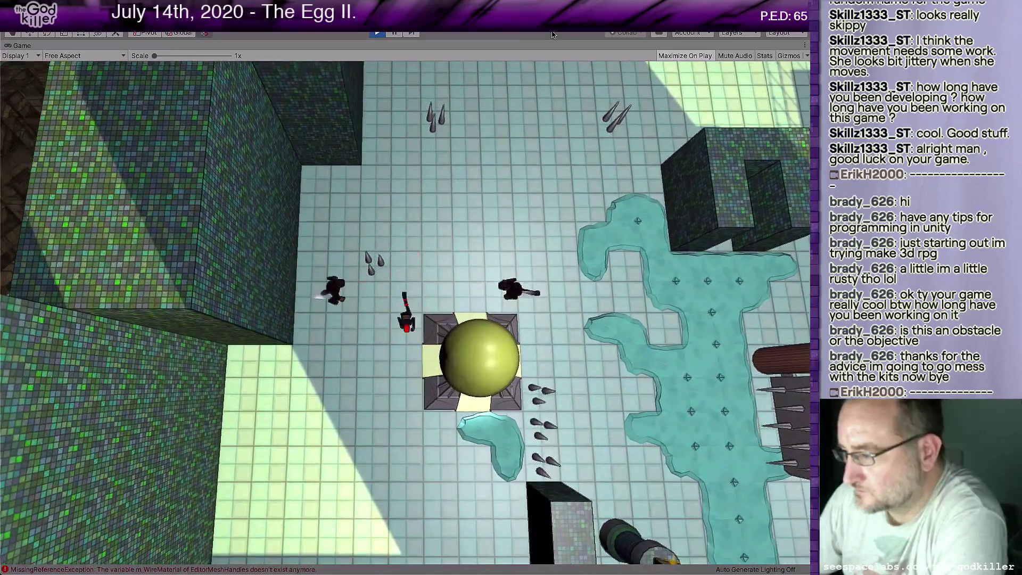
key("s")
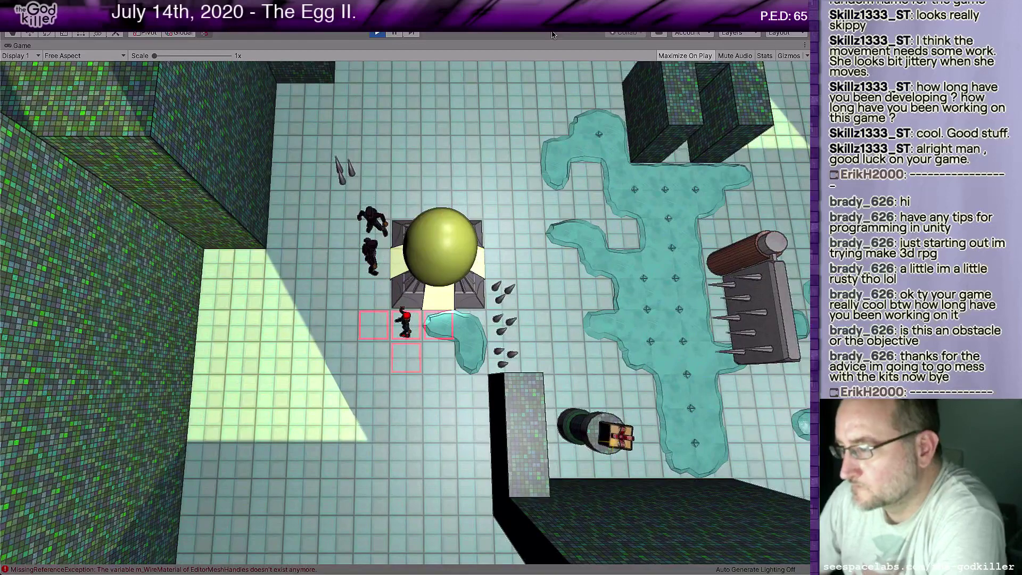
key("s")
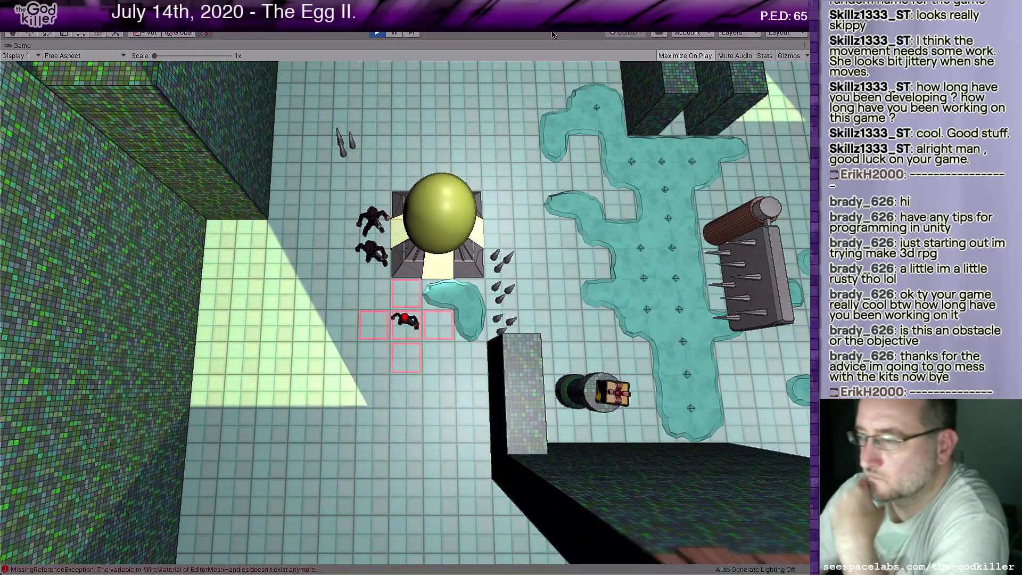
Move the player onto the small pool south of the egg, up along the egg's west side and across its north side
key("d")
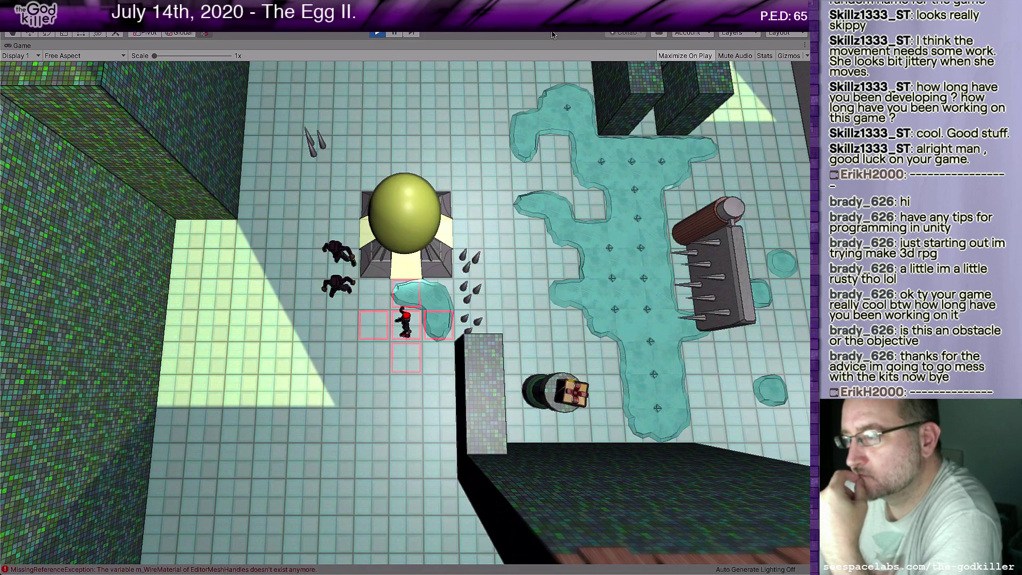
key("space")
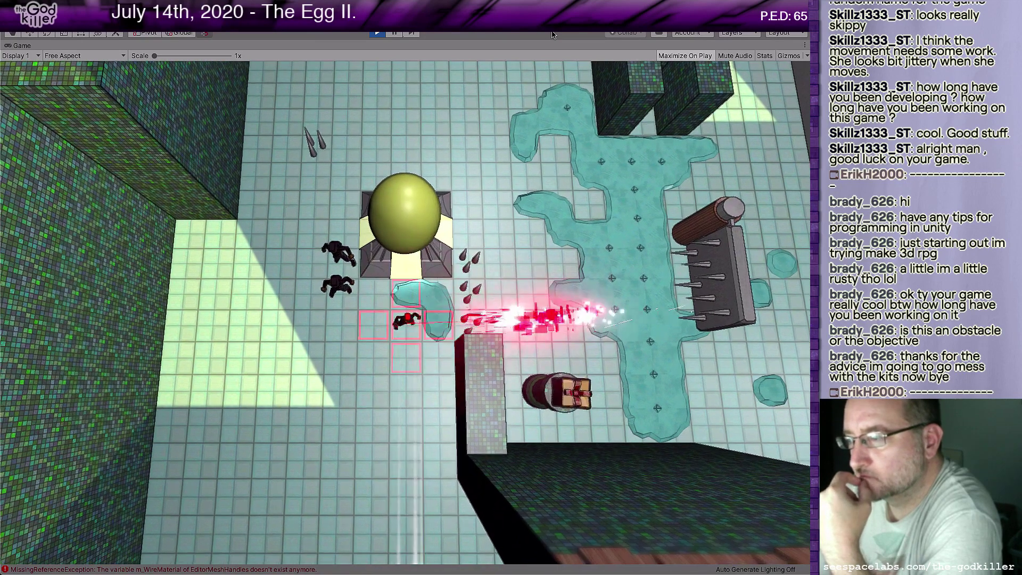
key("Up")
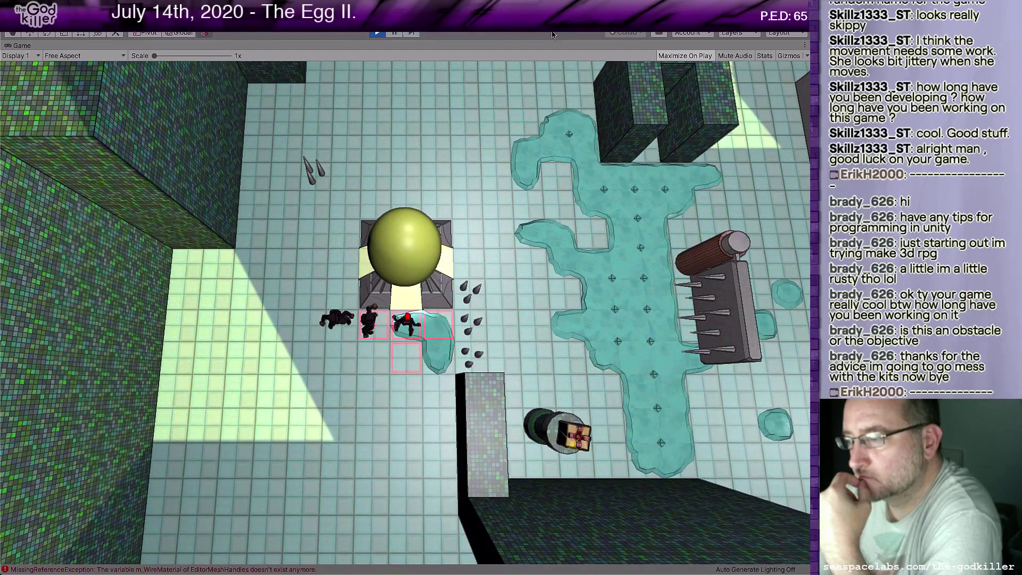
key("Up")
key("Up")
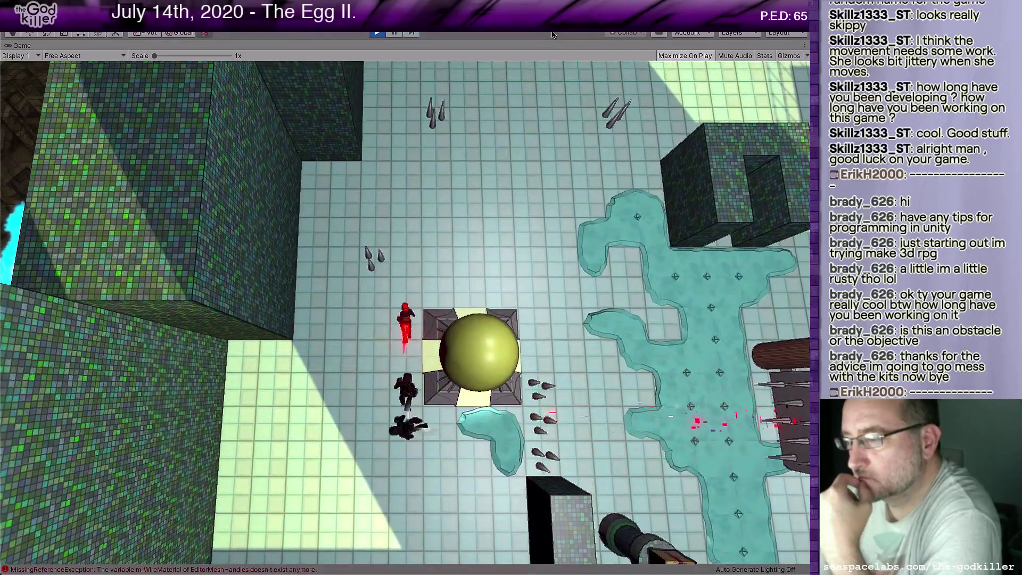
key("Right")
key("Right")
key("Right")
key("Right")
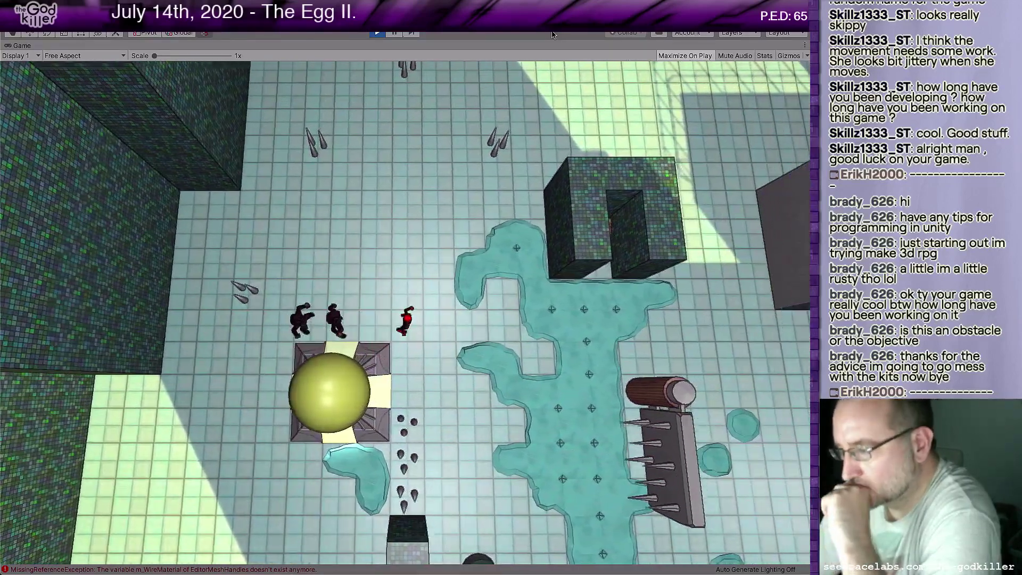
Move the player from the egg's east side back across its north side and down its west side
key("Down")
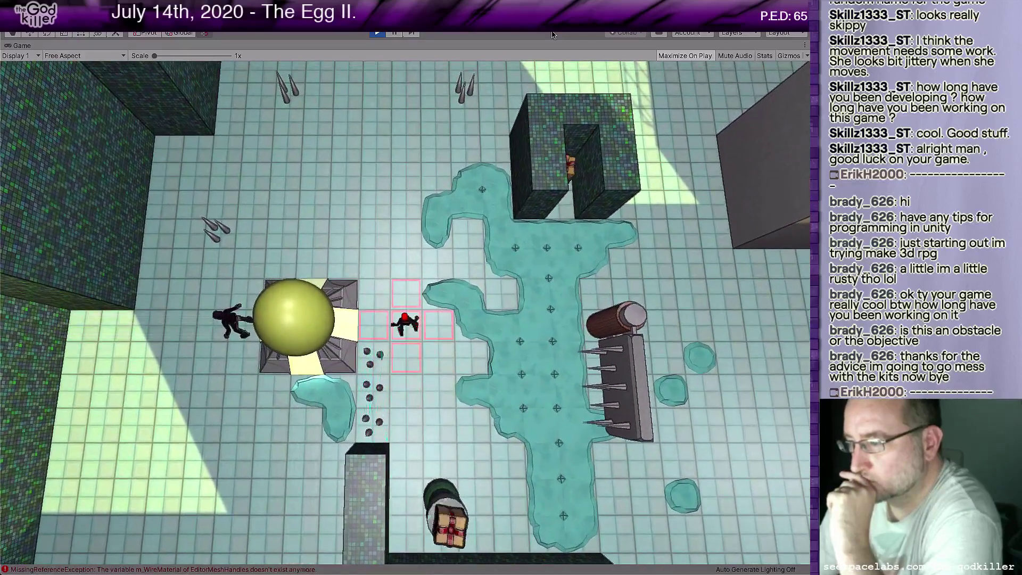
key("Left")
key("Left")
key("Left")
key("Left")
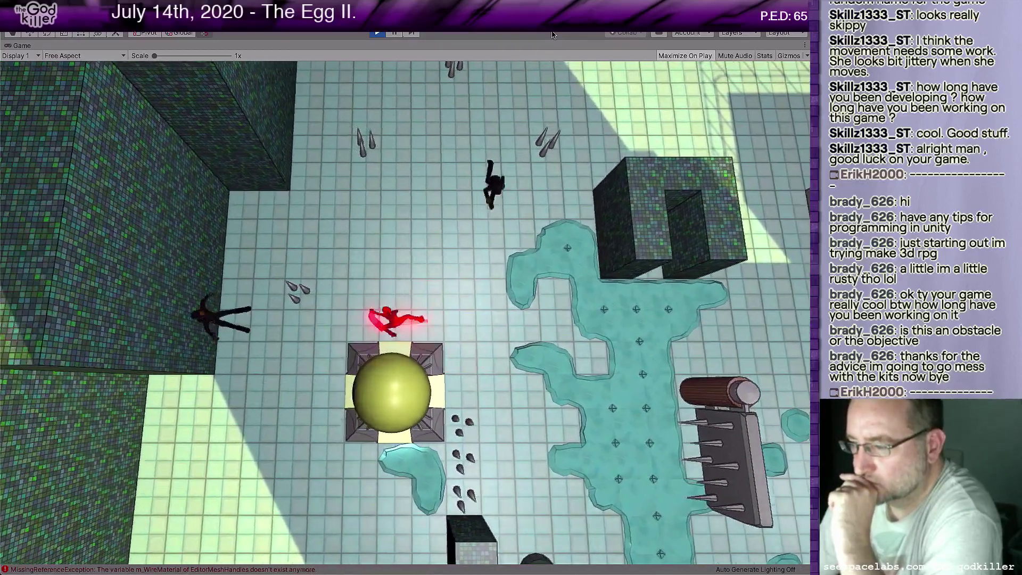
key("Down")
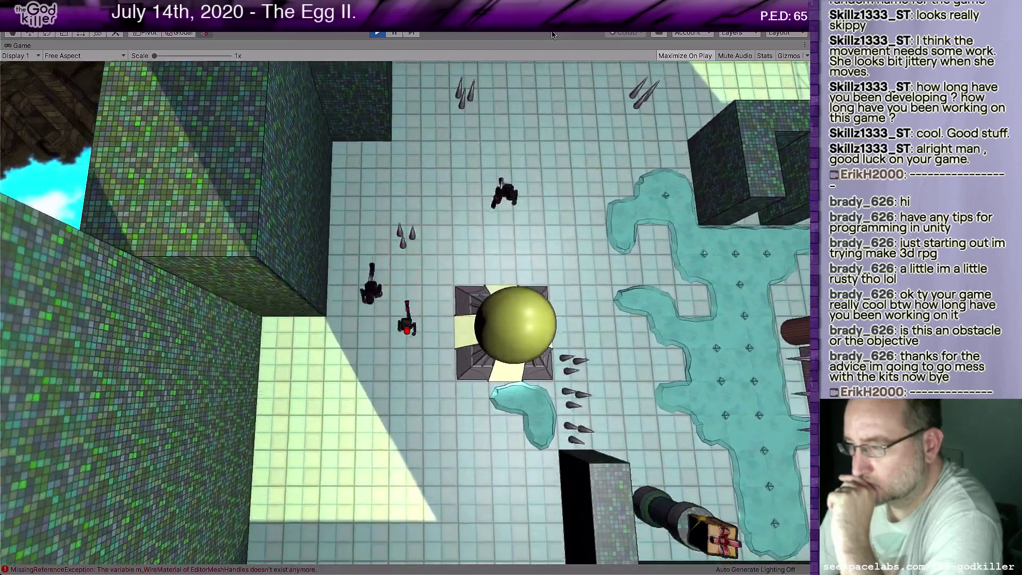
key("Right")
key("Down")
key("Down")
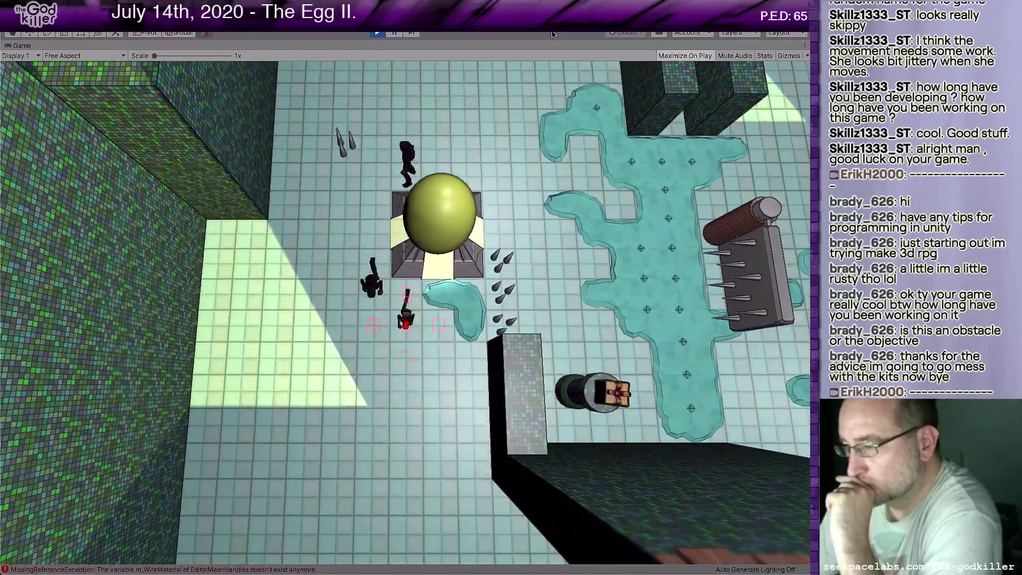